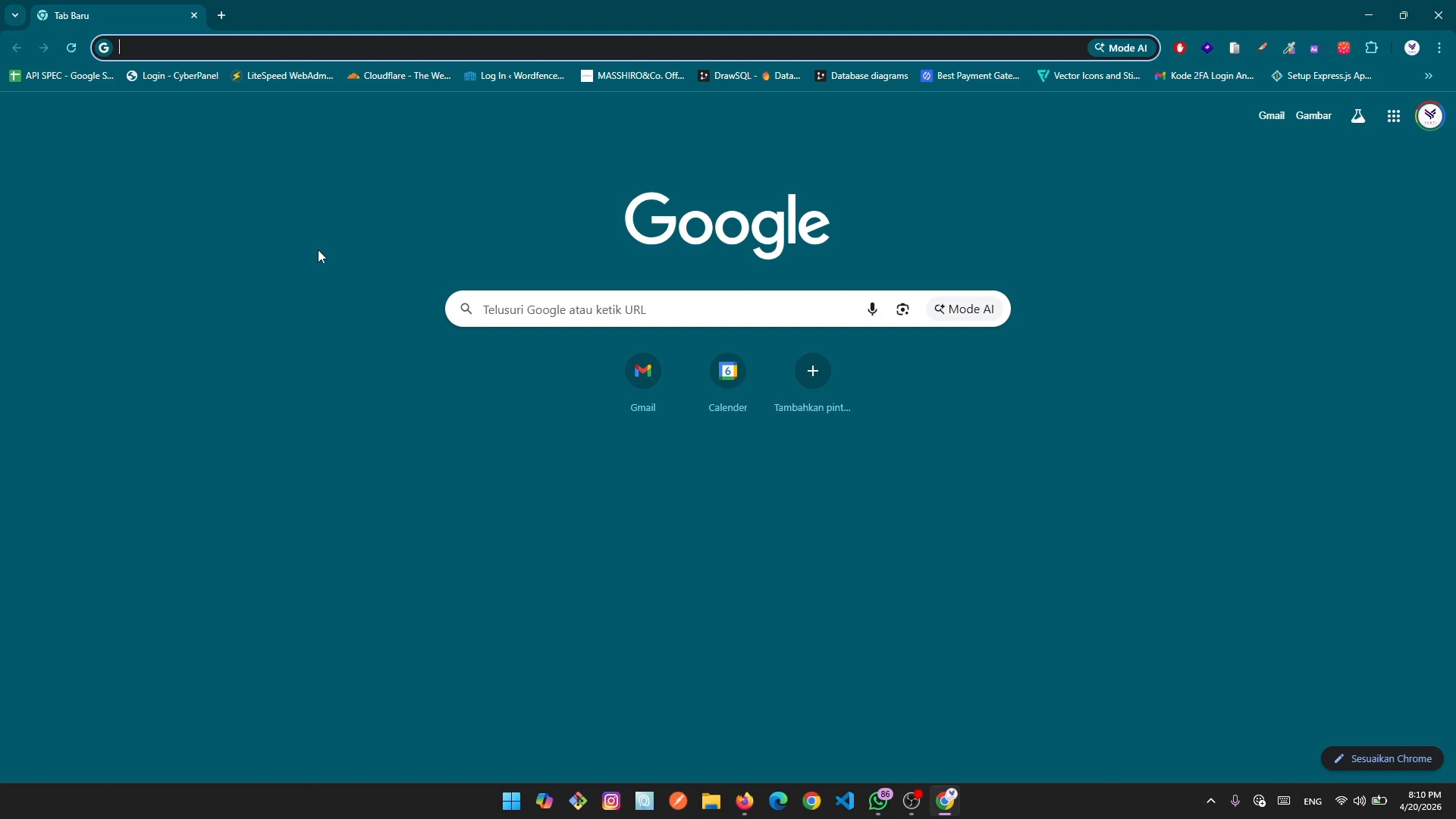
Load localhost/sistem-gudang in Chrome to reach the Sistem Gudang login page.
text(local)
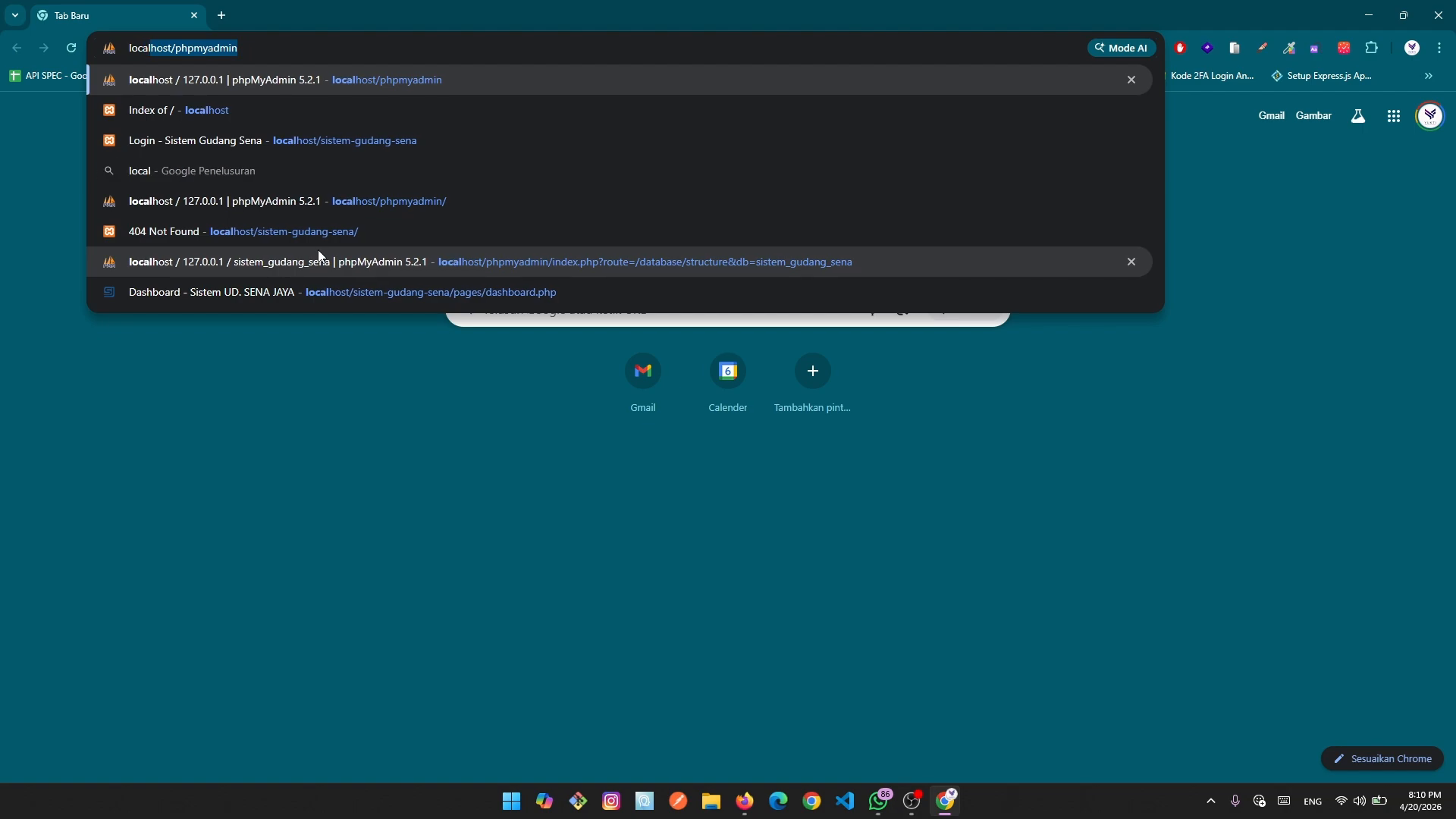
text(host)
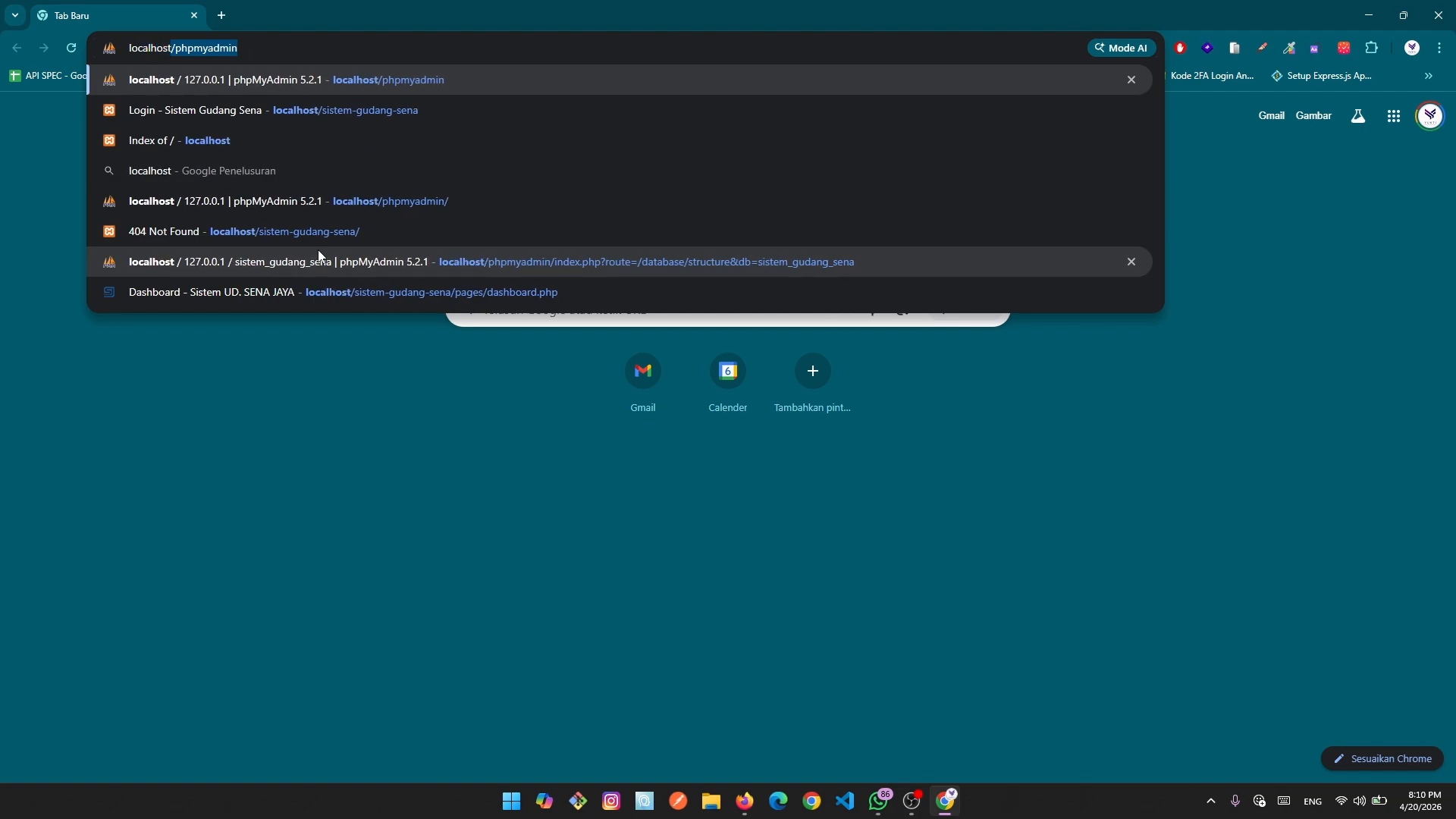
text(/siste)
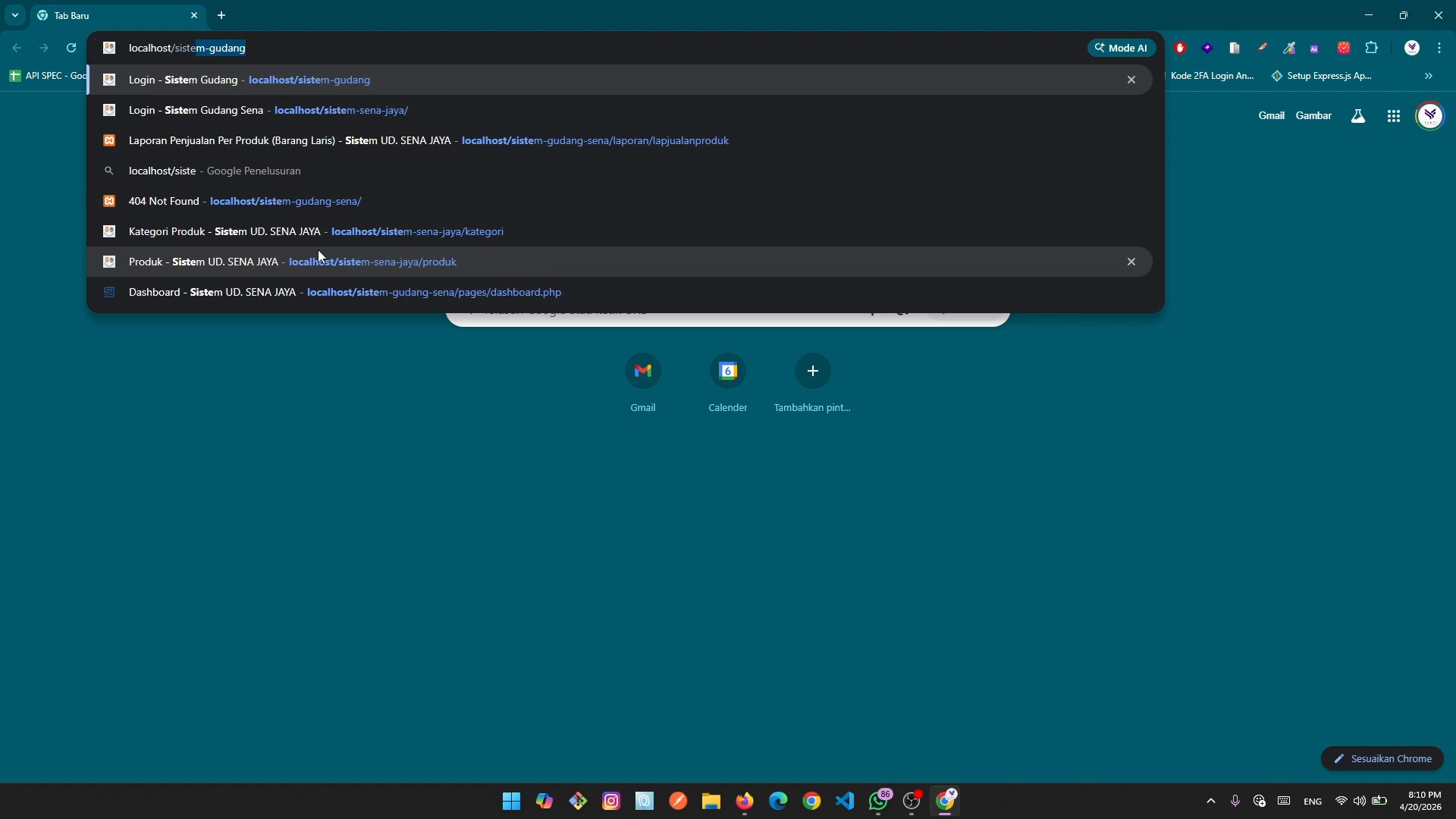
text(m-gudang)
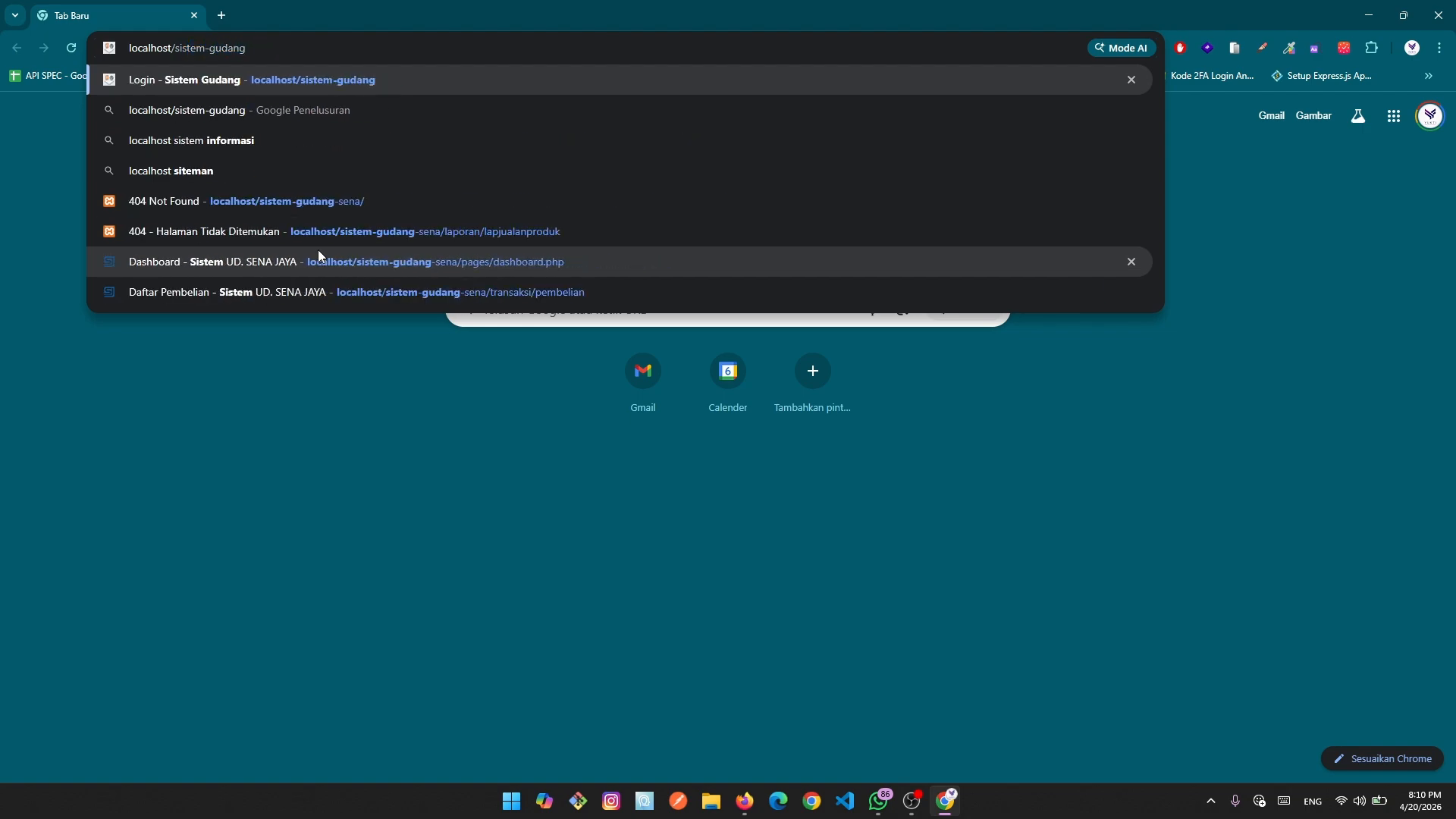
key(Return)
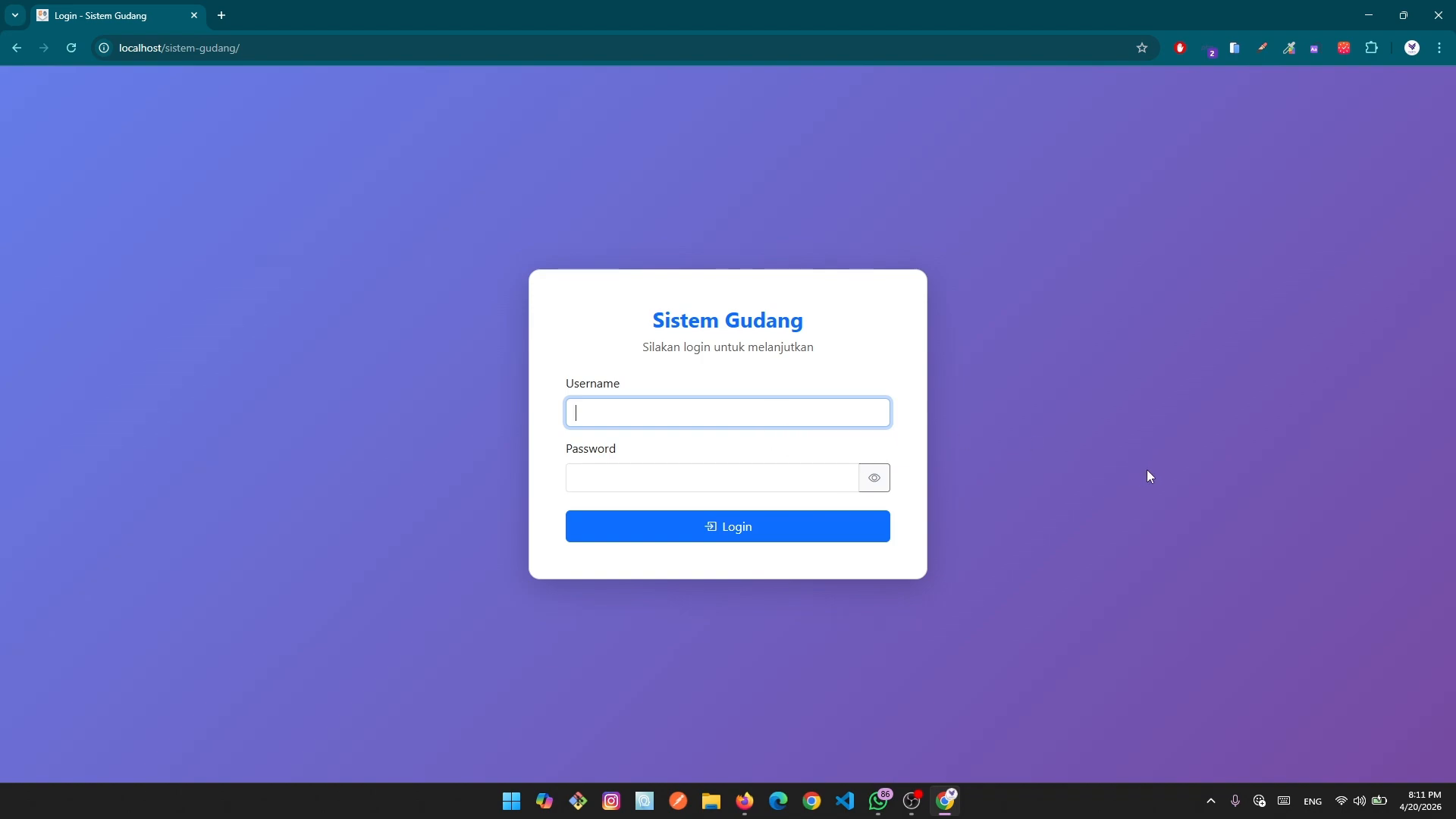
Log in with the administrator username and its password, dismissing the saved-username suggestions.
click(759, 420)
click(1039, 458)
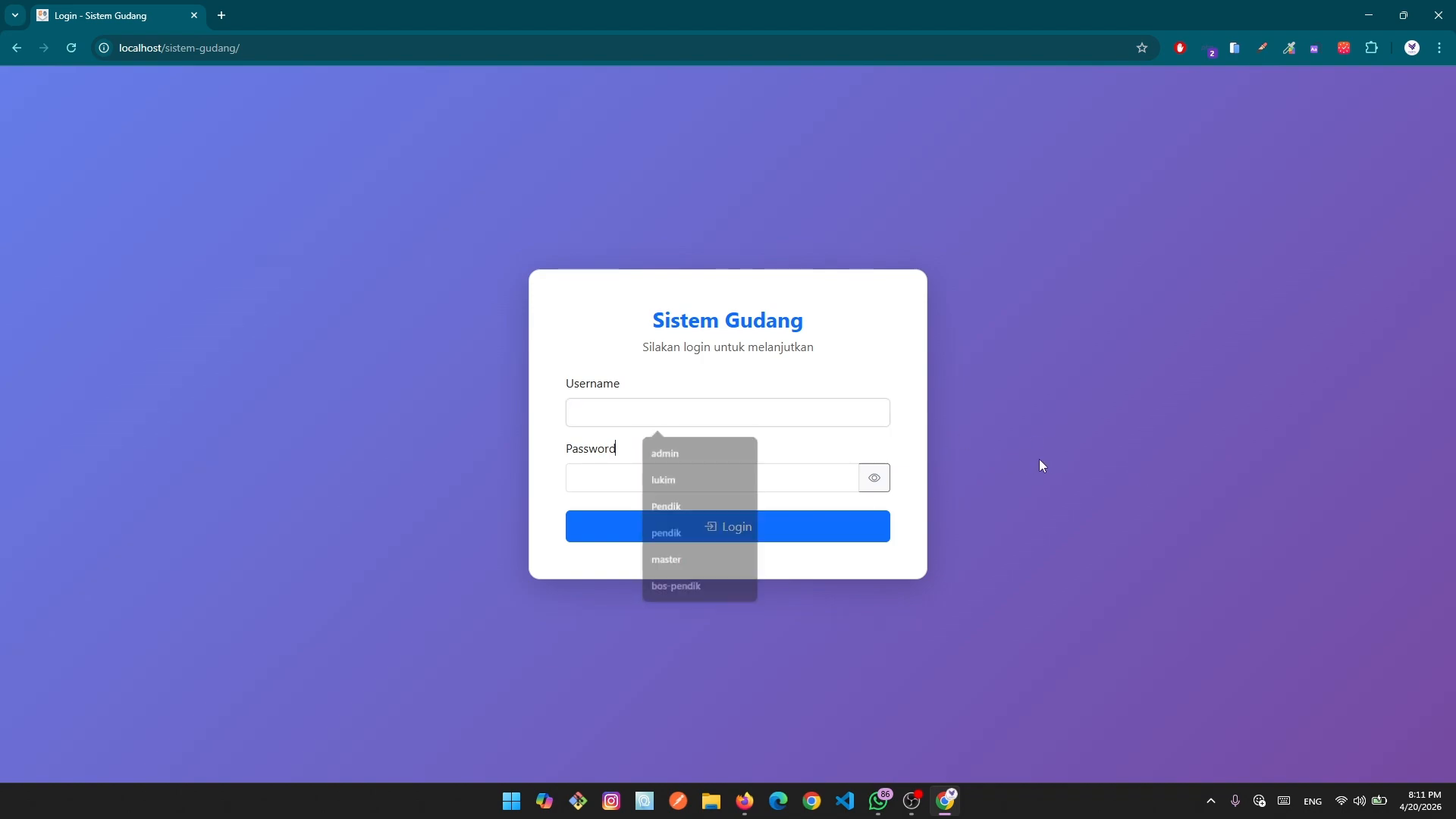
click(795, 414)
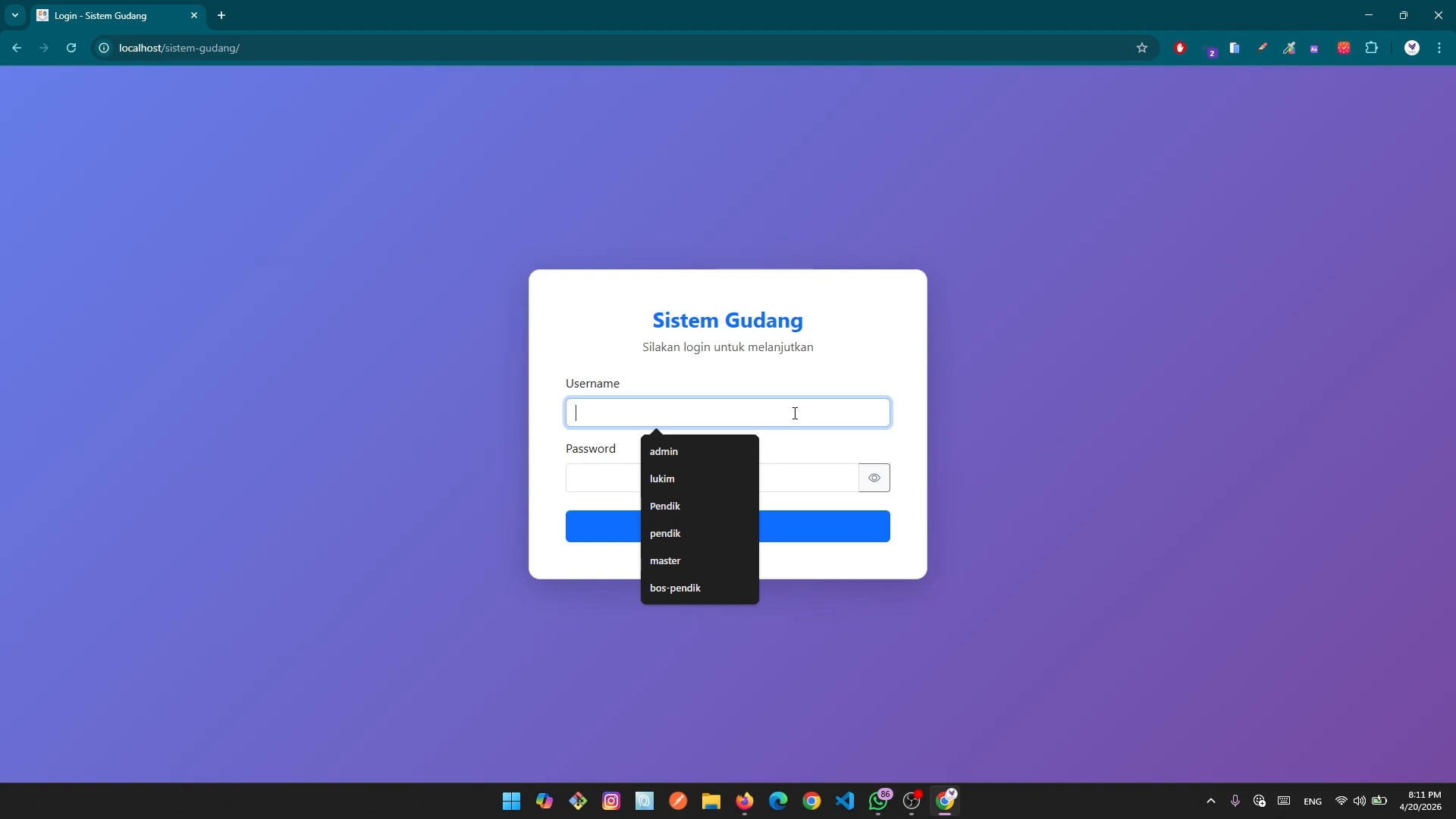
text(admin)
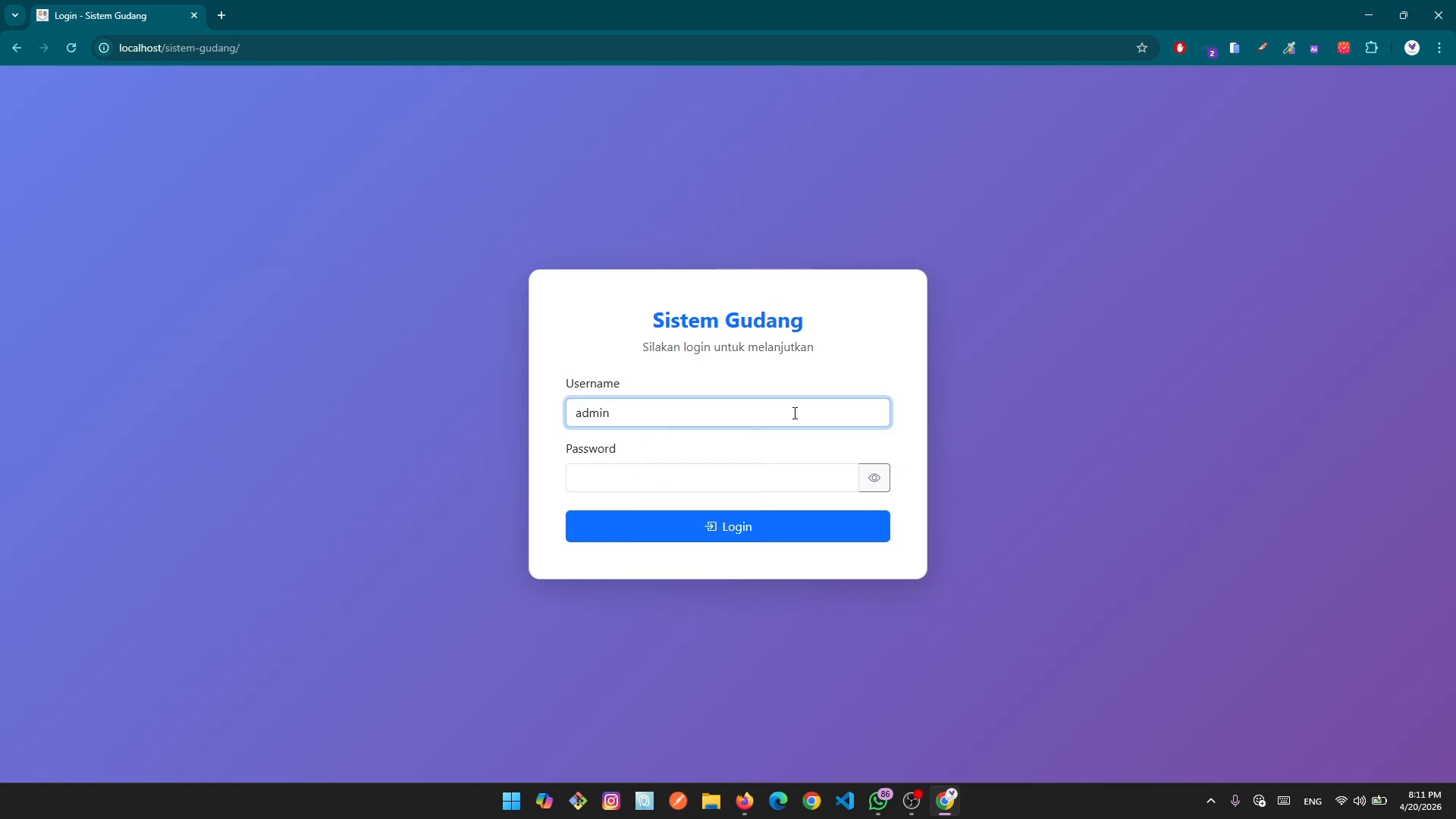
key(Tab)
text(123456)
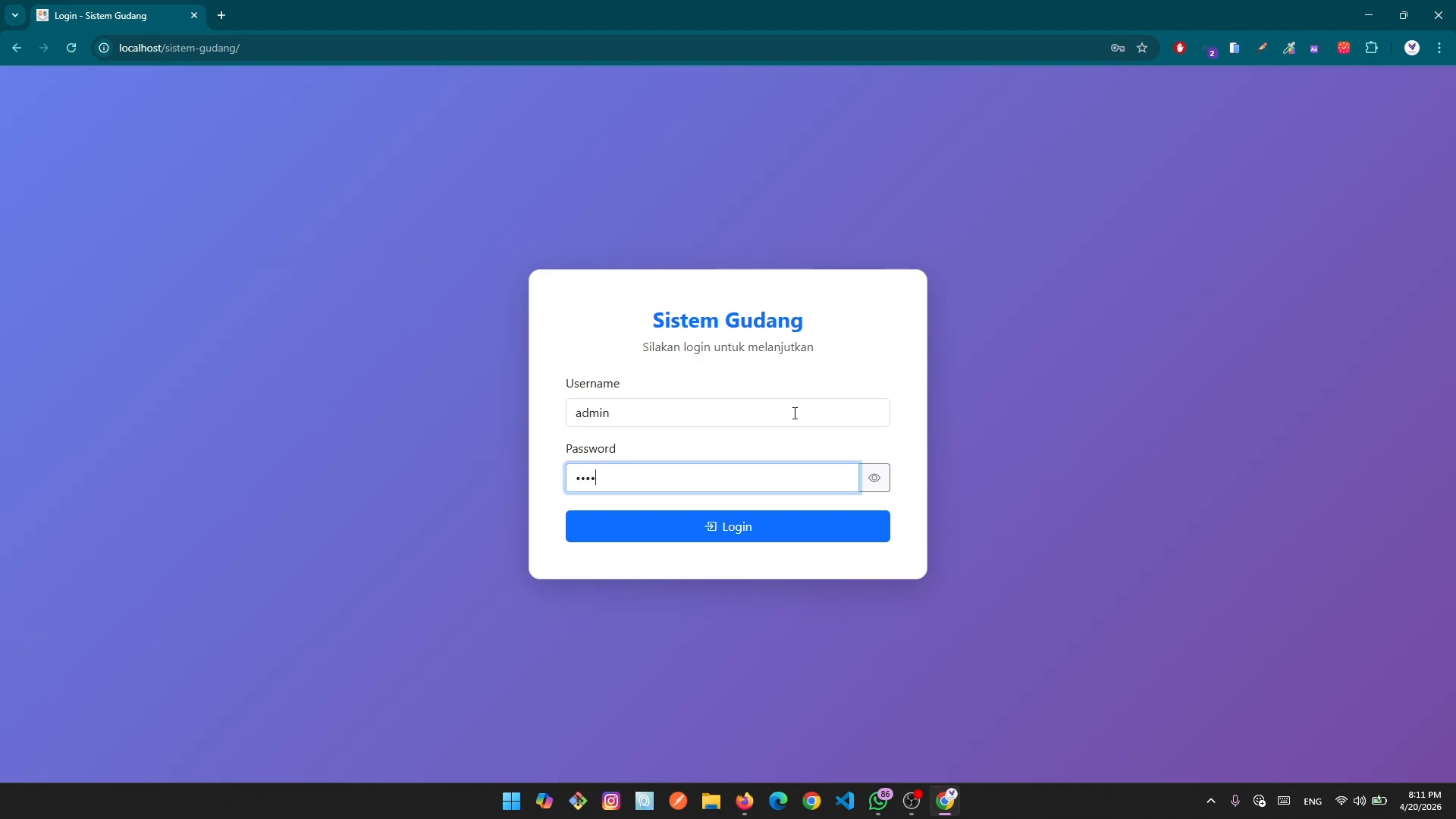
key(Return)
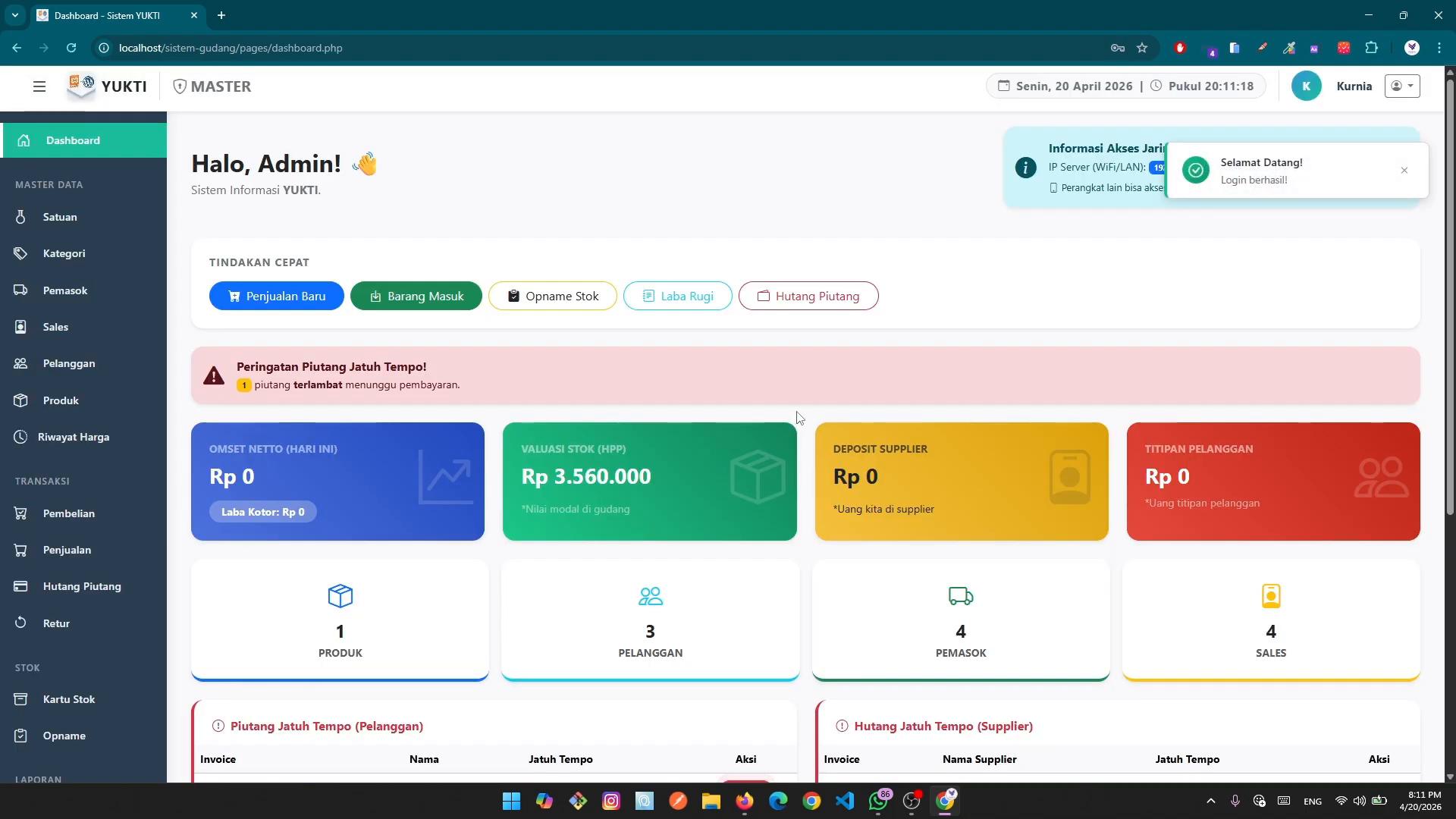
Close the 'Selamat Datang' toast and look over the dashboard figures and sidebar.
click(1405, 179)
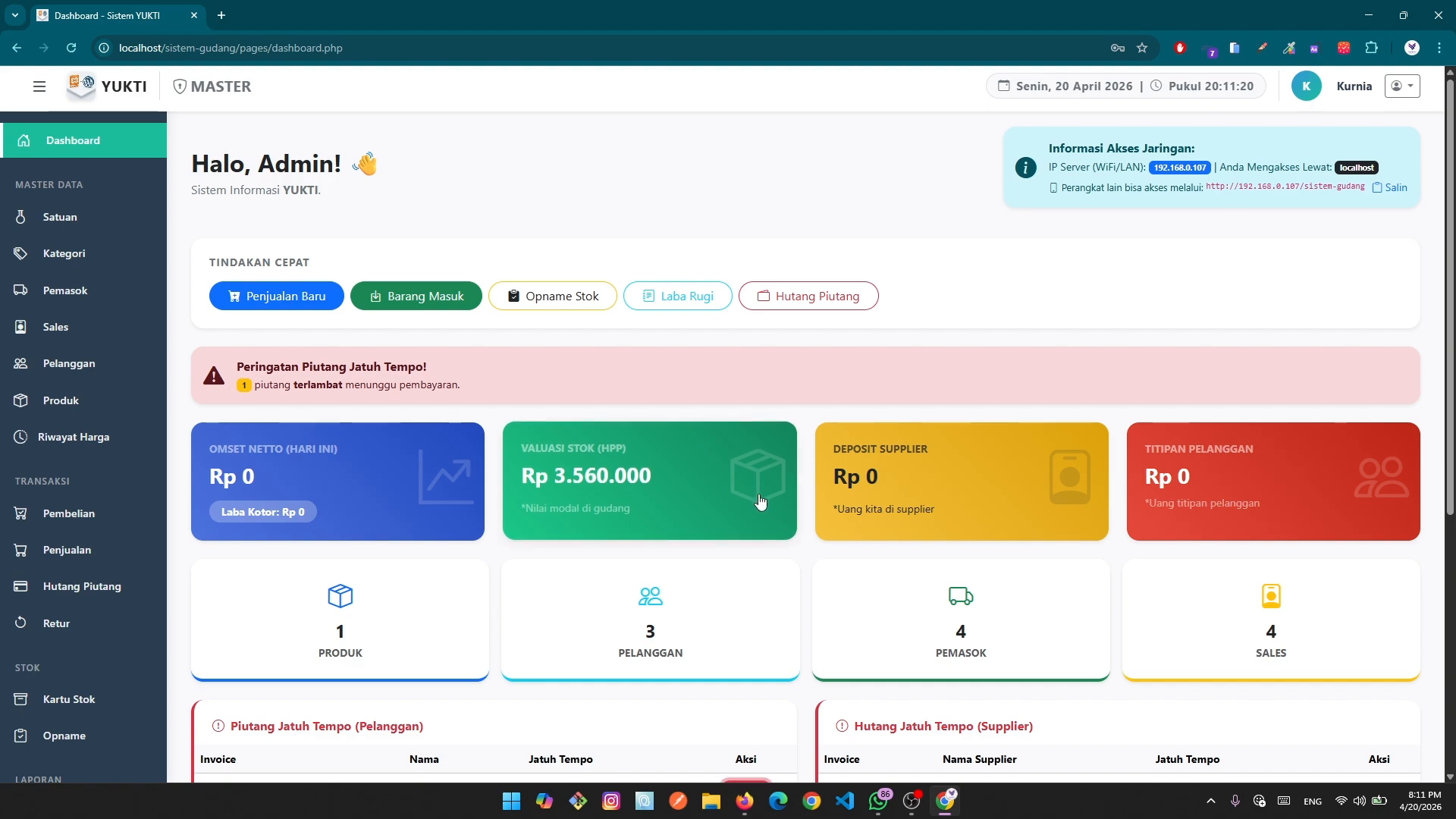
scroll(758, 504, down, 4)
scroll(777, 521, down, 1)
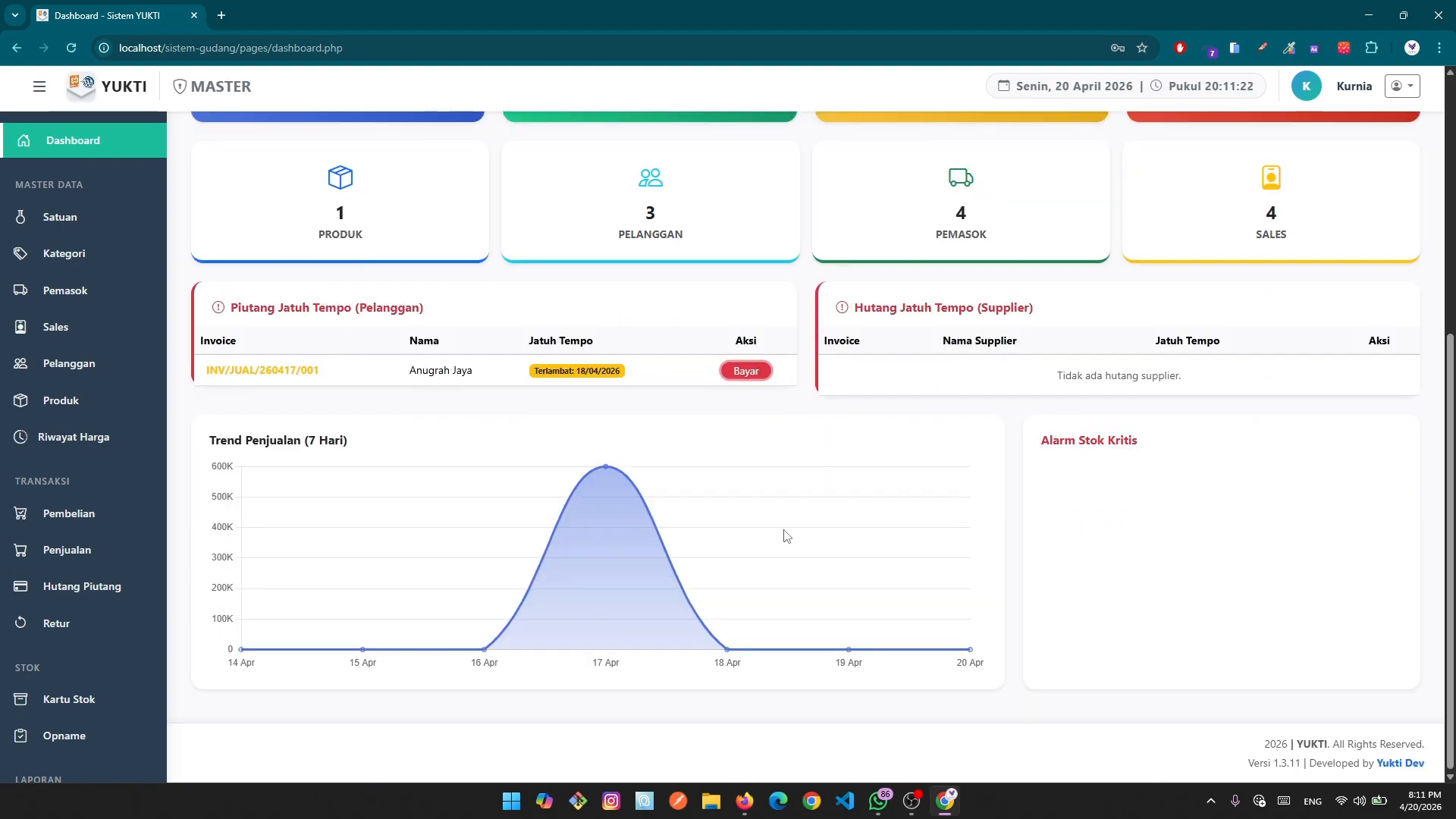
scroll(145, 657, down, 4)
scroll(144, 652, down, 3)
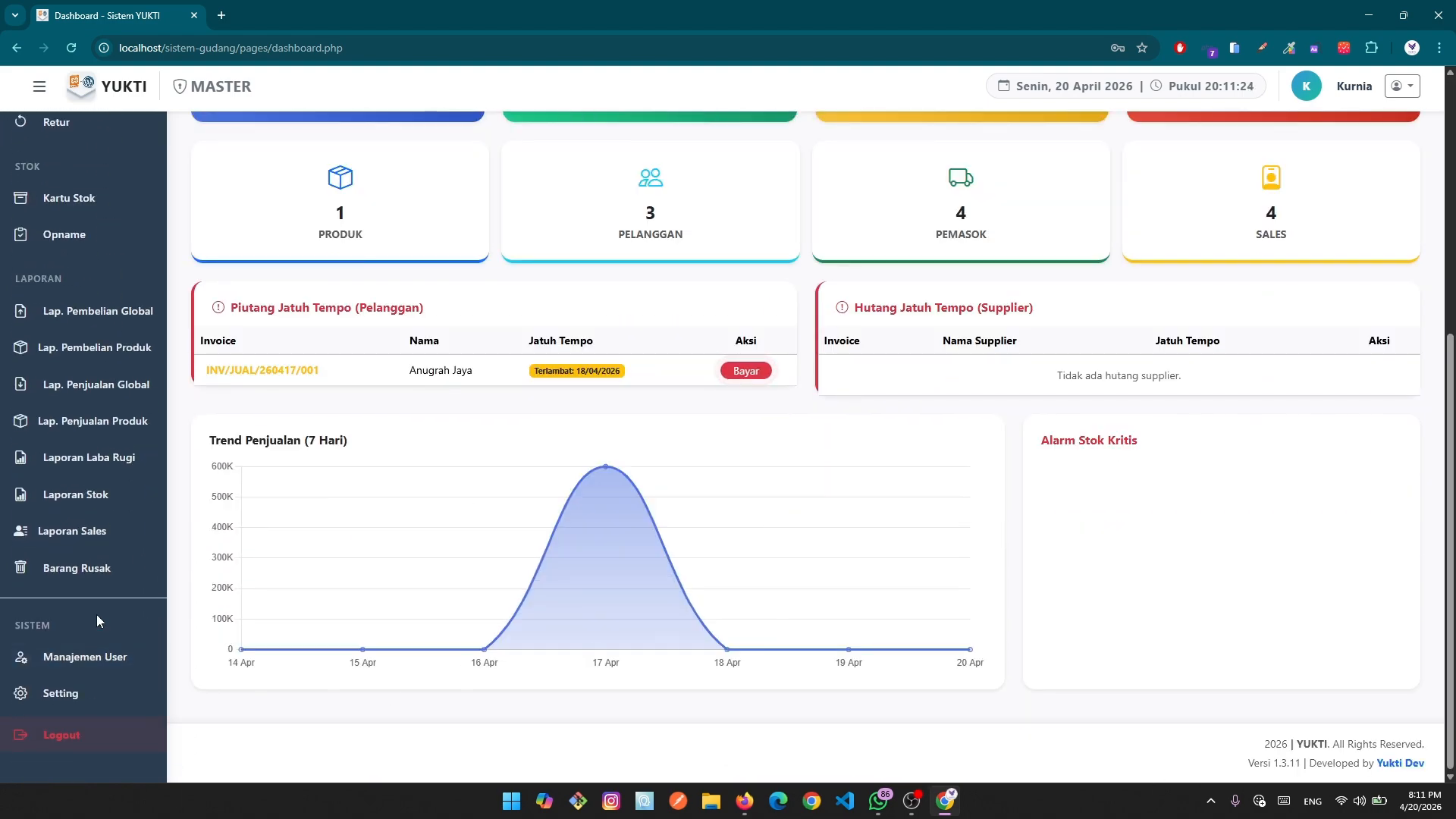
scroll(95, 620, up, 4)
scroll(95, 620, up, 3)
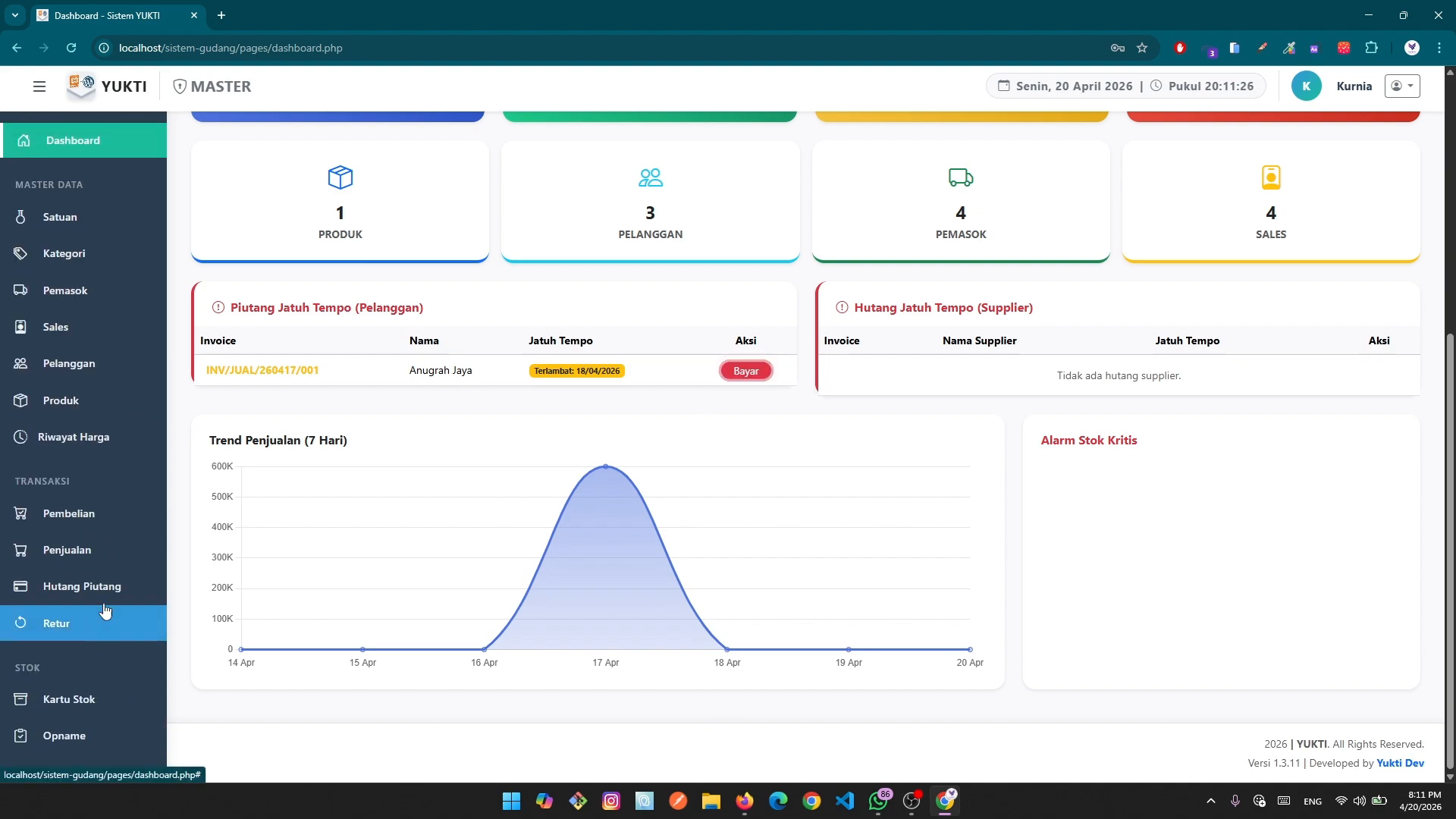
scroll(621, 604, up, 5)
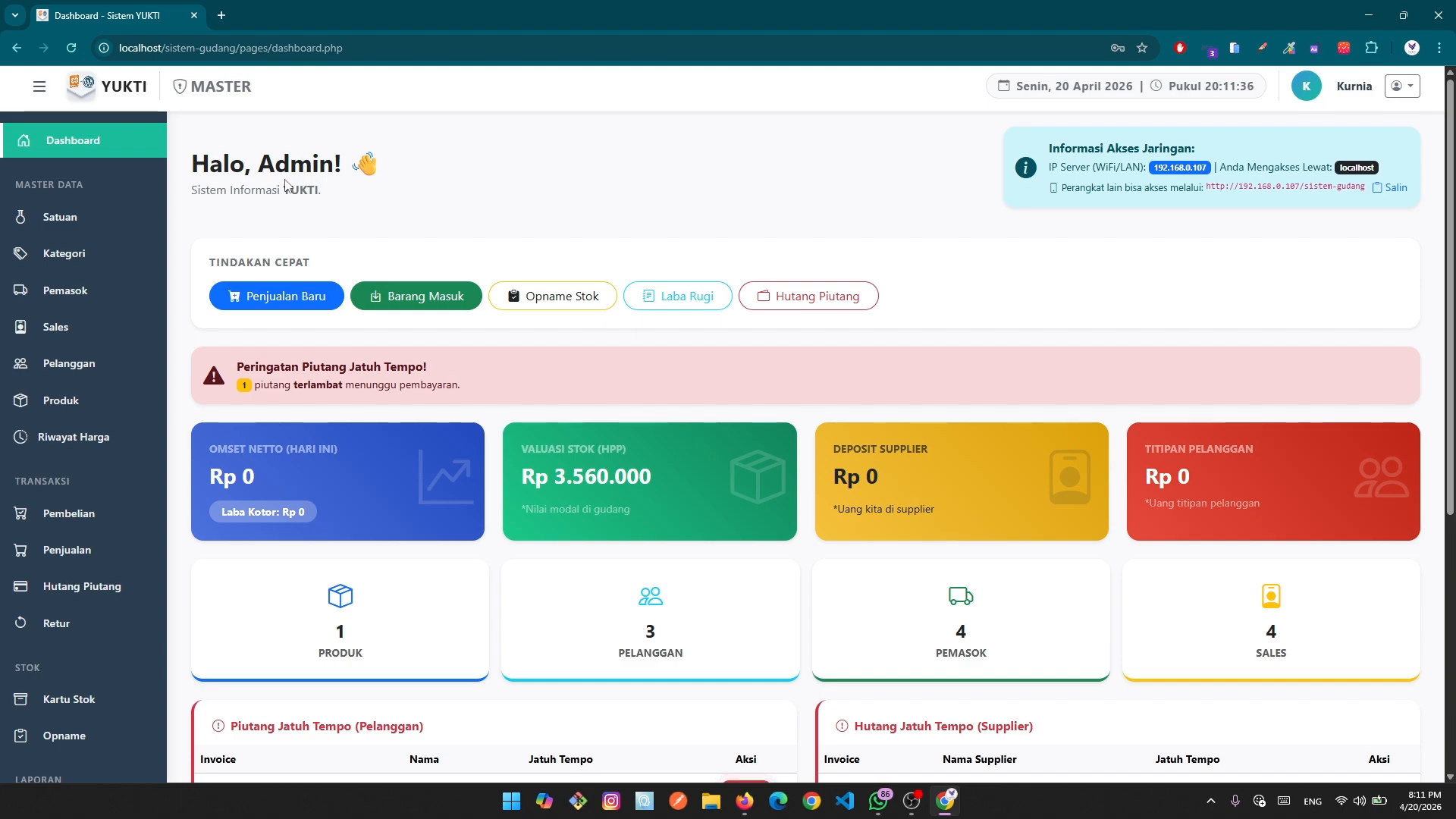
scroll(159, 333, down, 6)
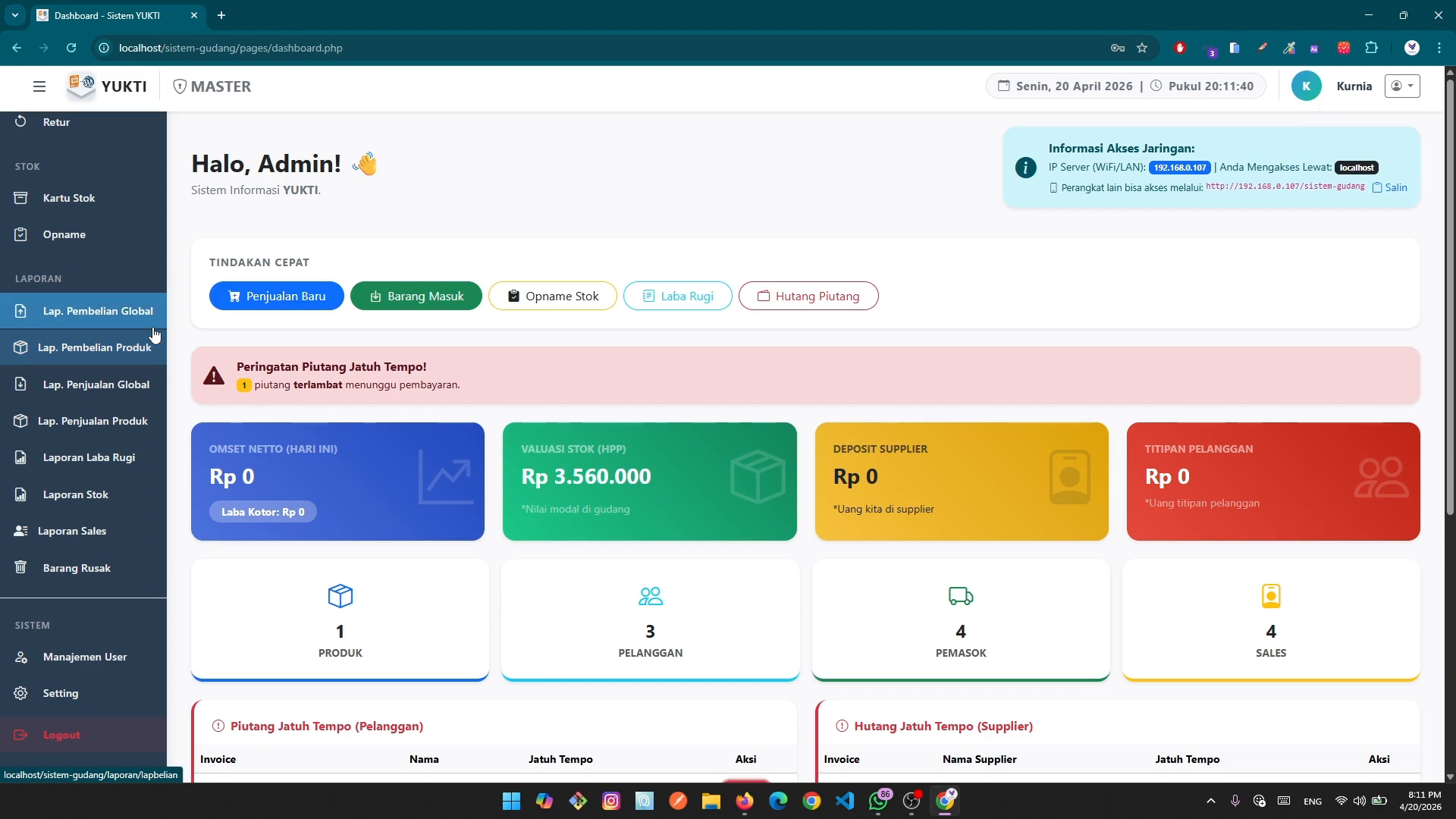
scroll(159, 455, down, 3)
scroll(160, 523, up, 6)
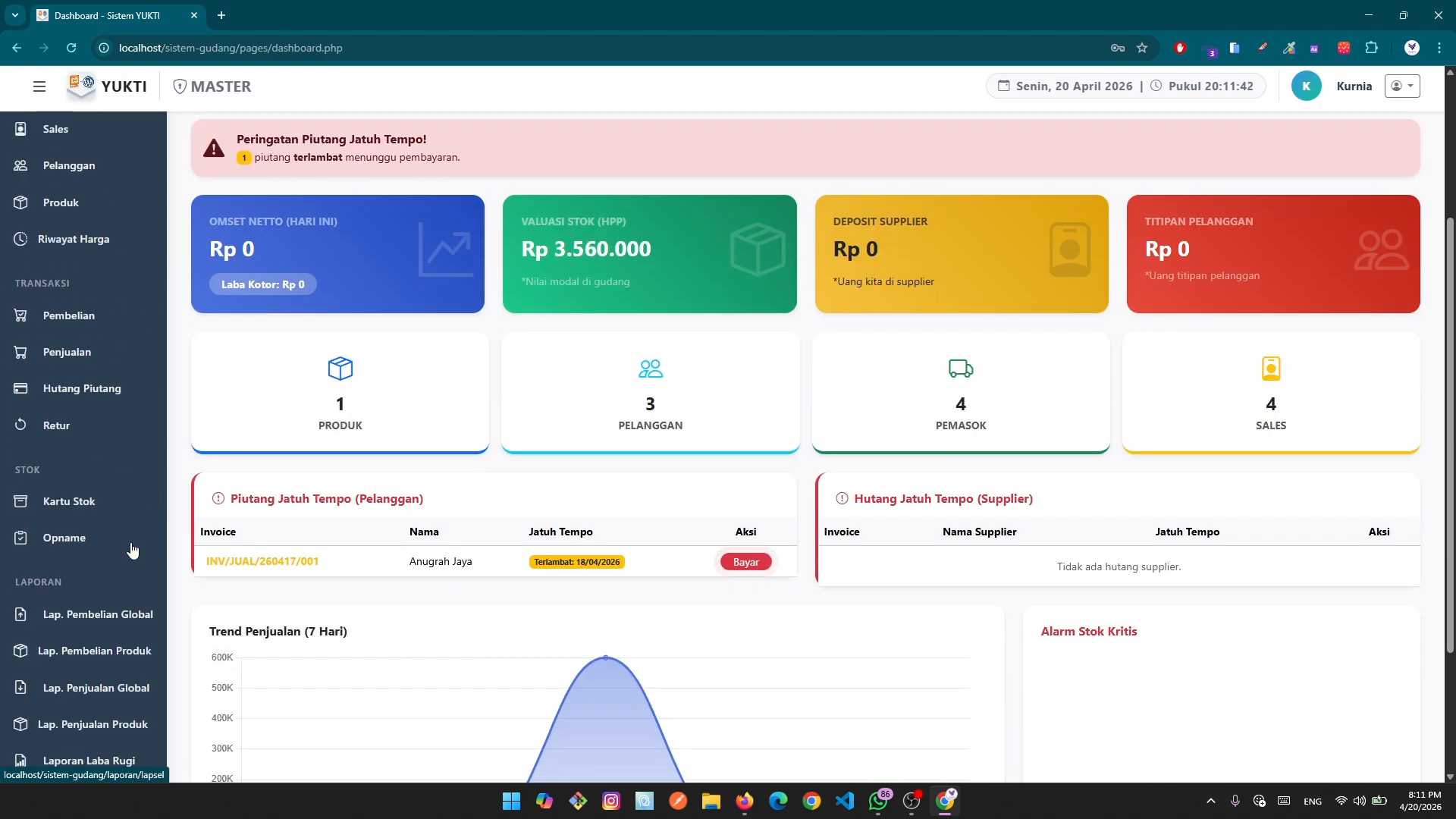
scroll(170, 507, up, 2)
scroll(170, 506, up, 2)
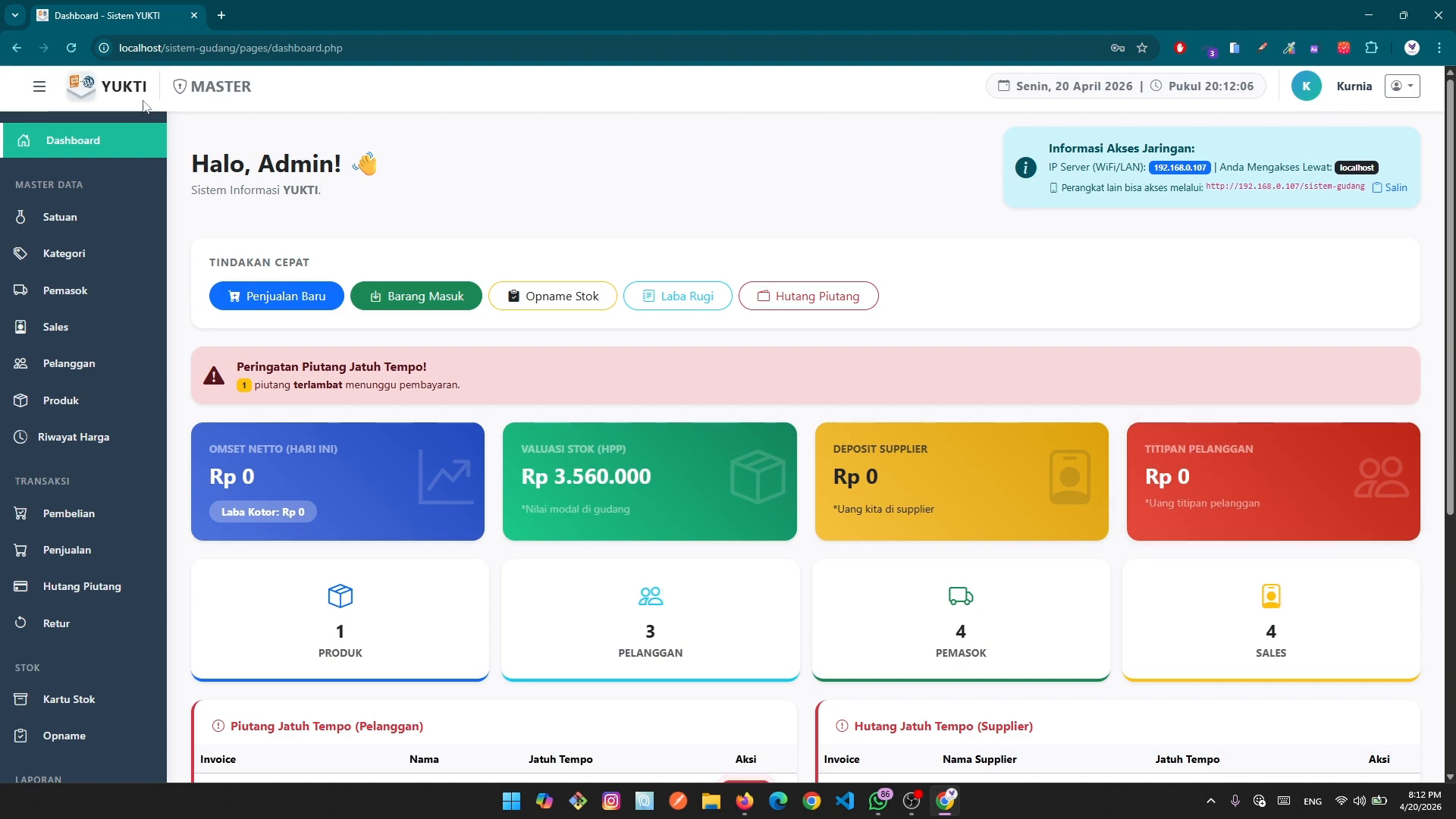
drag(103, 87, 151, 91)
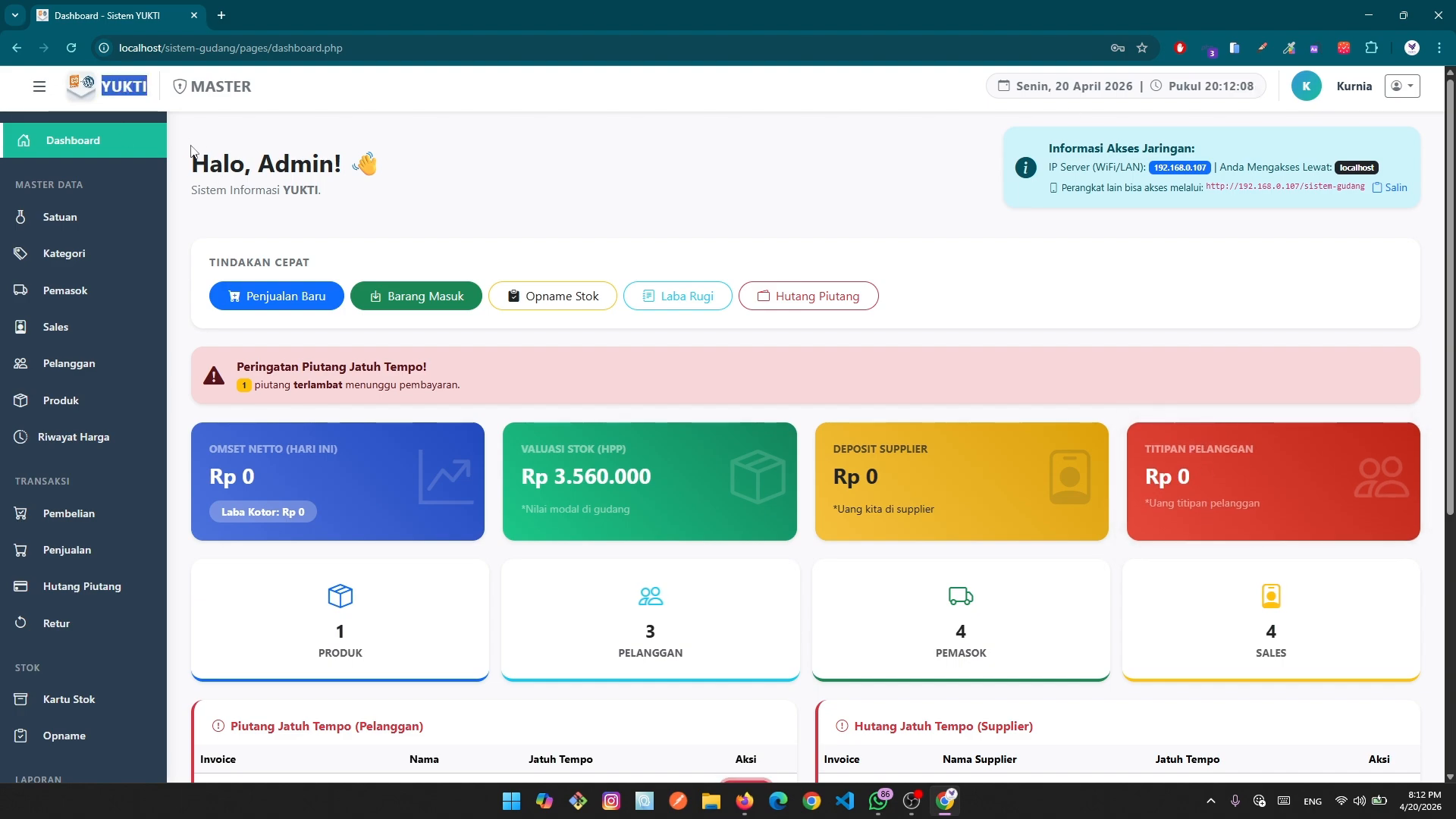
click(210, 104)
drag(189, 92, 357, 87)
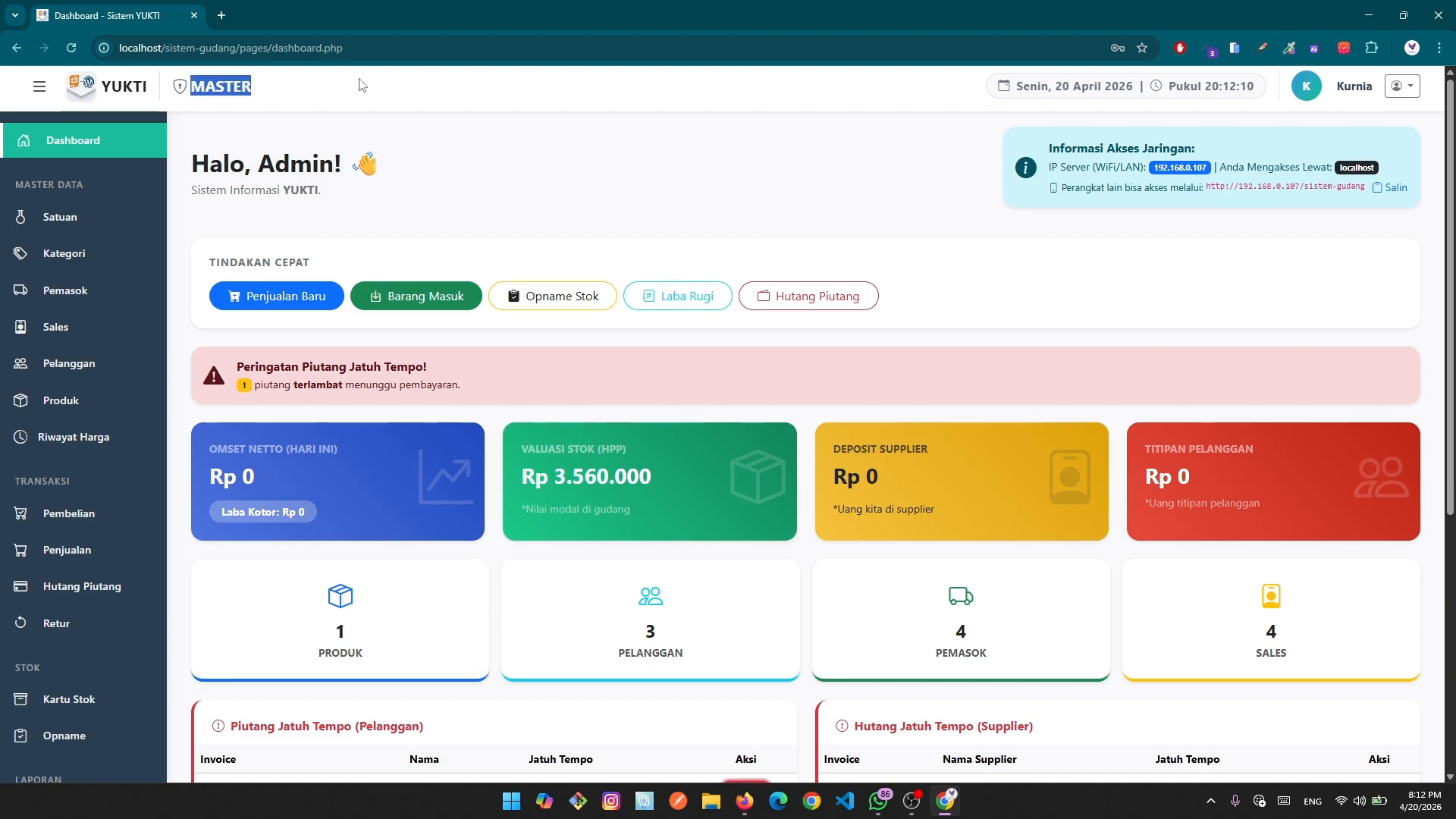
click(942, 121)
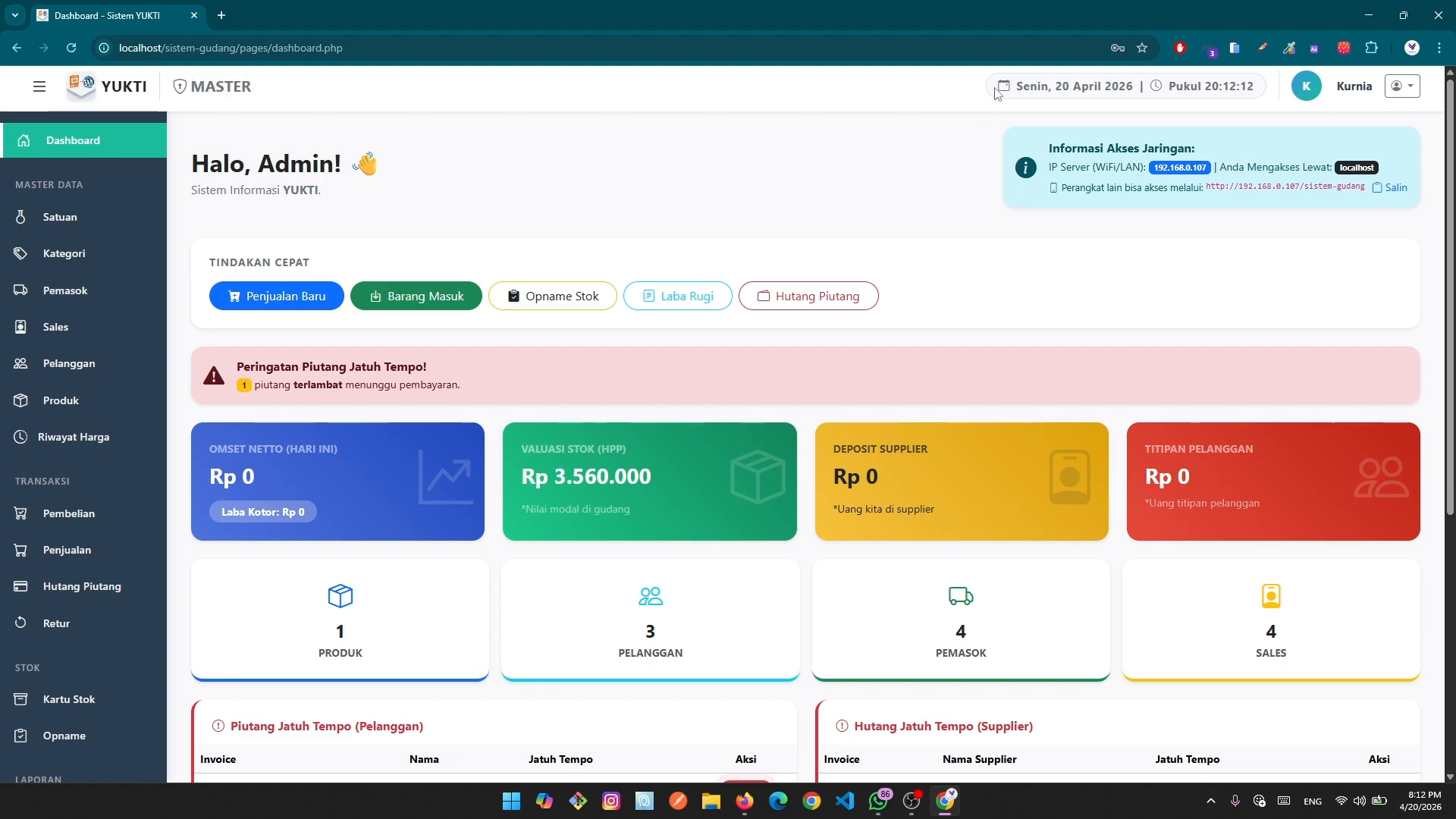
drag(1015, 85, 1374, 91)
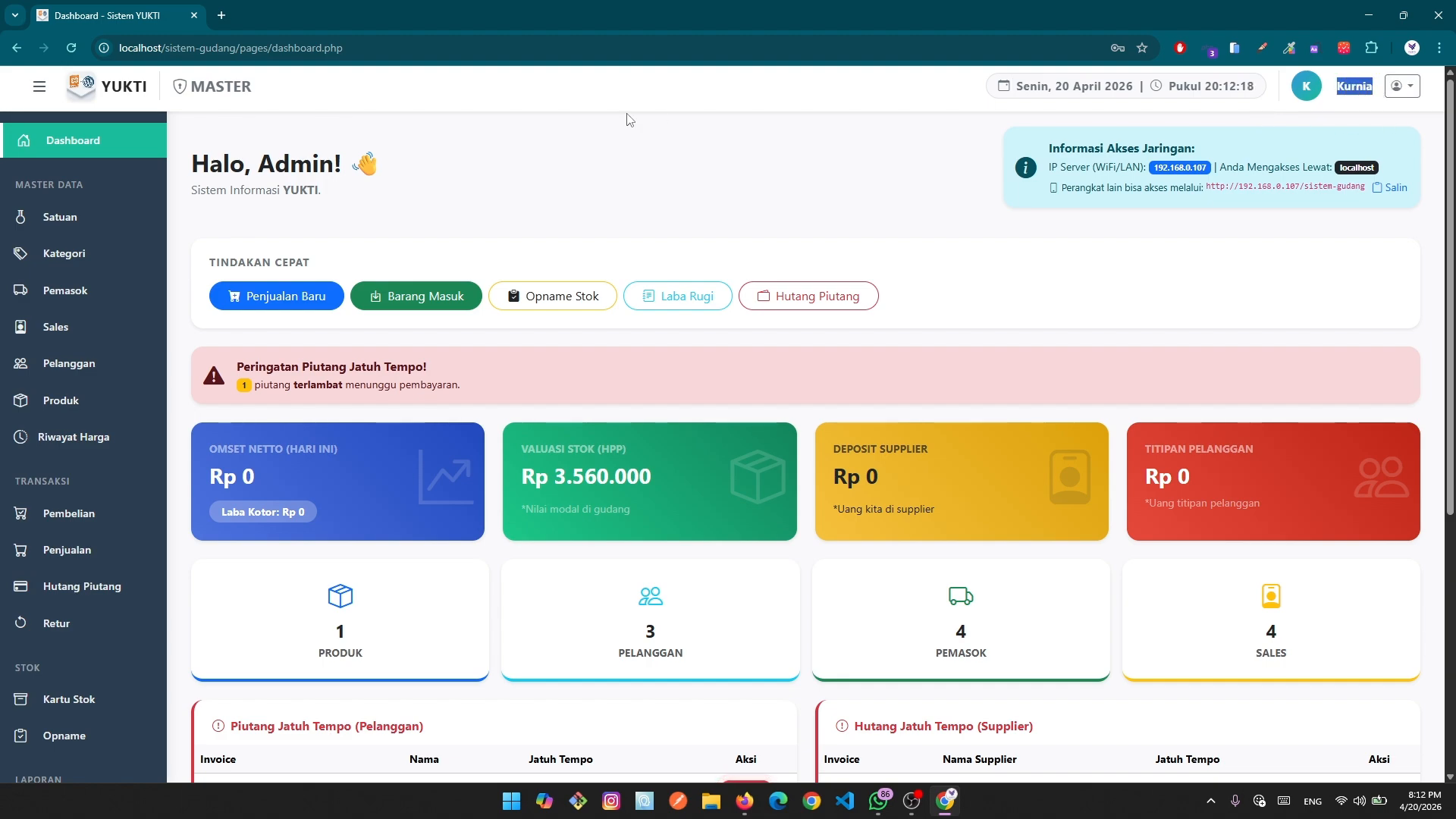
click(1404, 92)
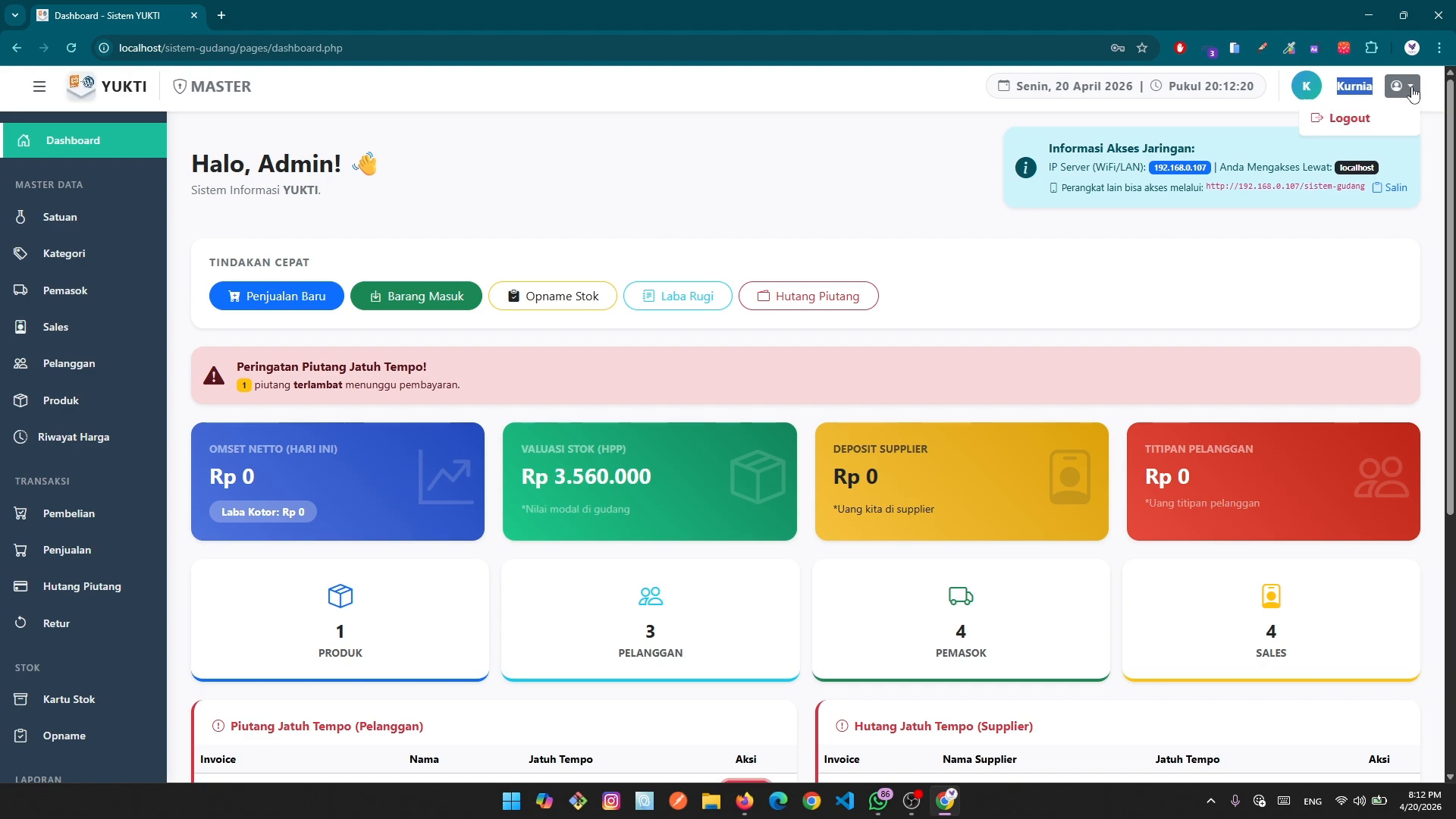
click(1310, 98)
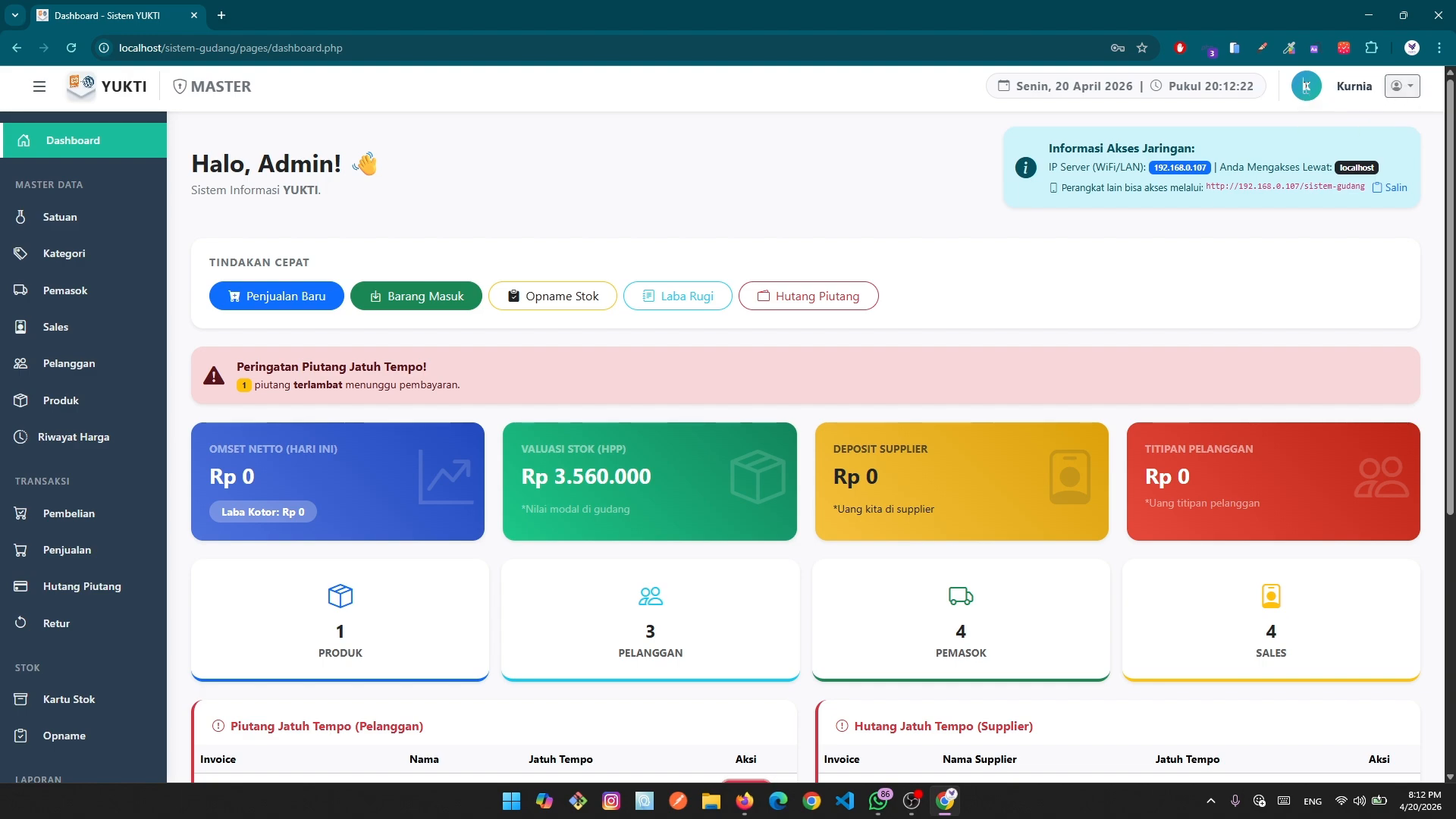
click(38, 91)
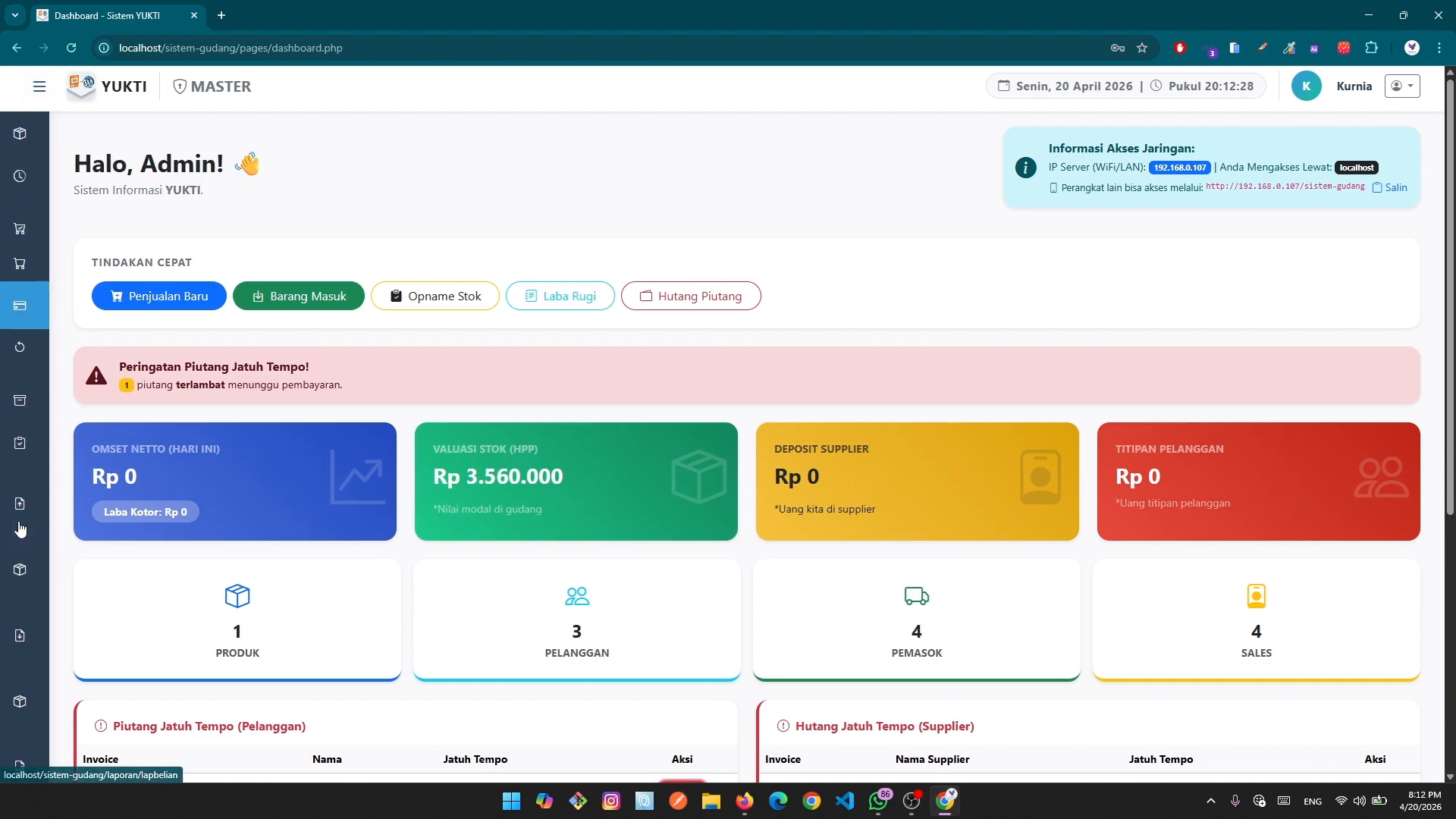
scroll(20, 413, up, 1)
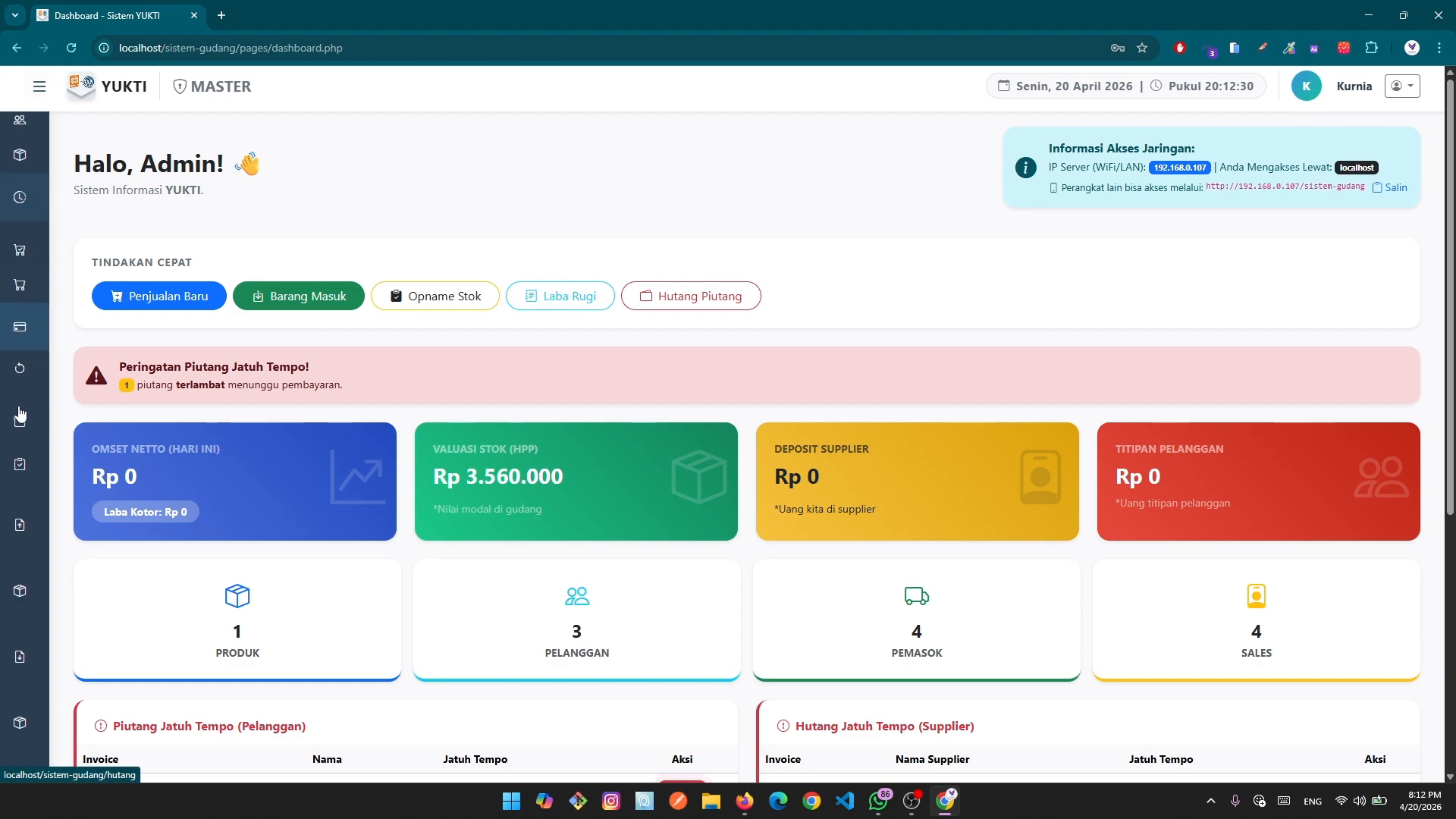
scroll(20, 413, down, 5)
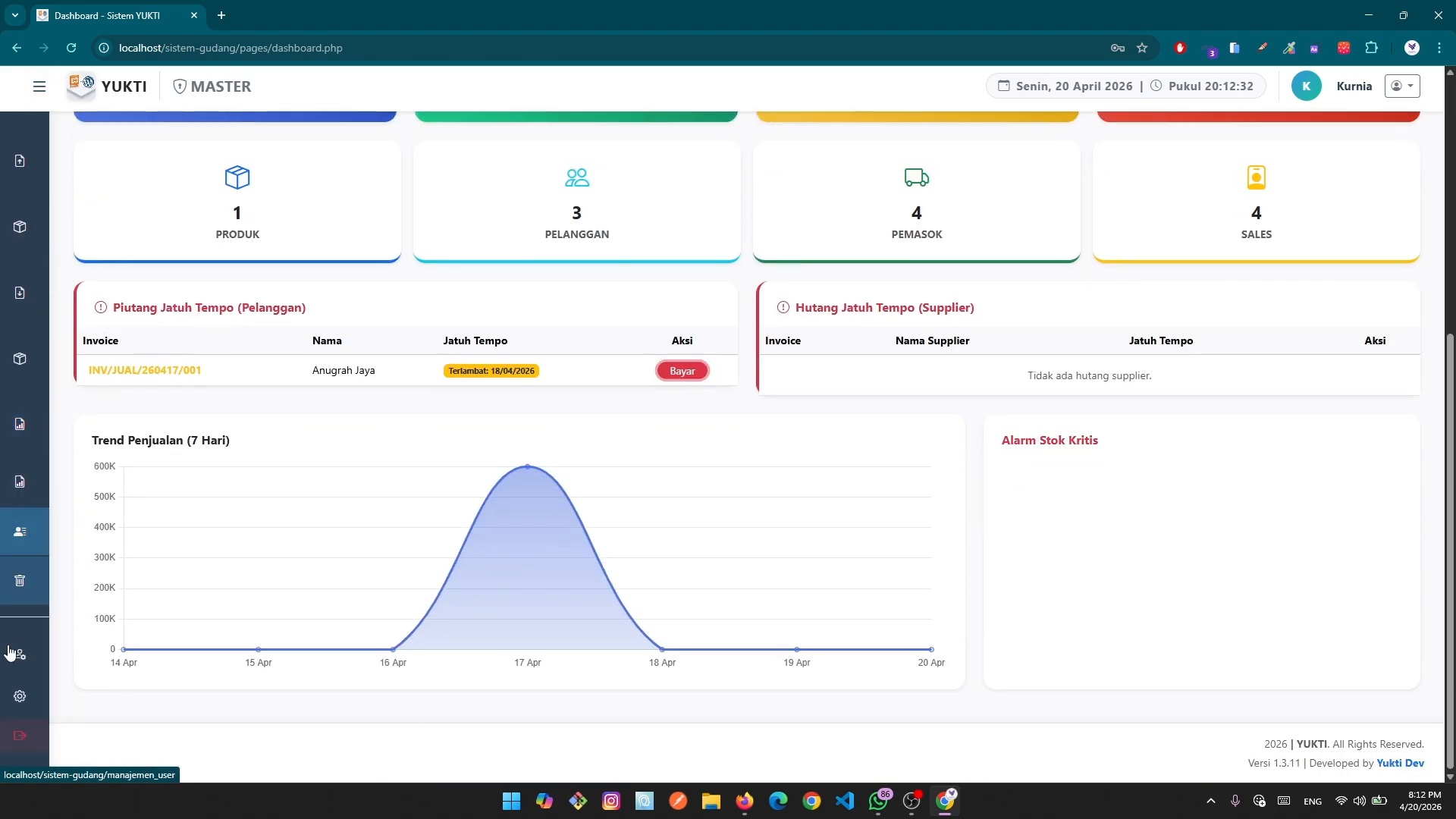
scroll(23, 357, up, 5)
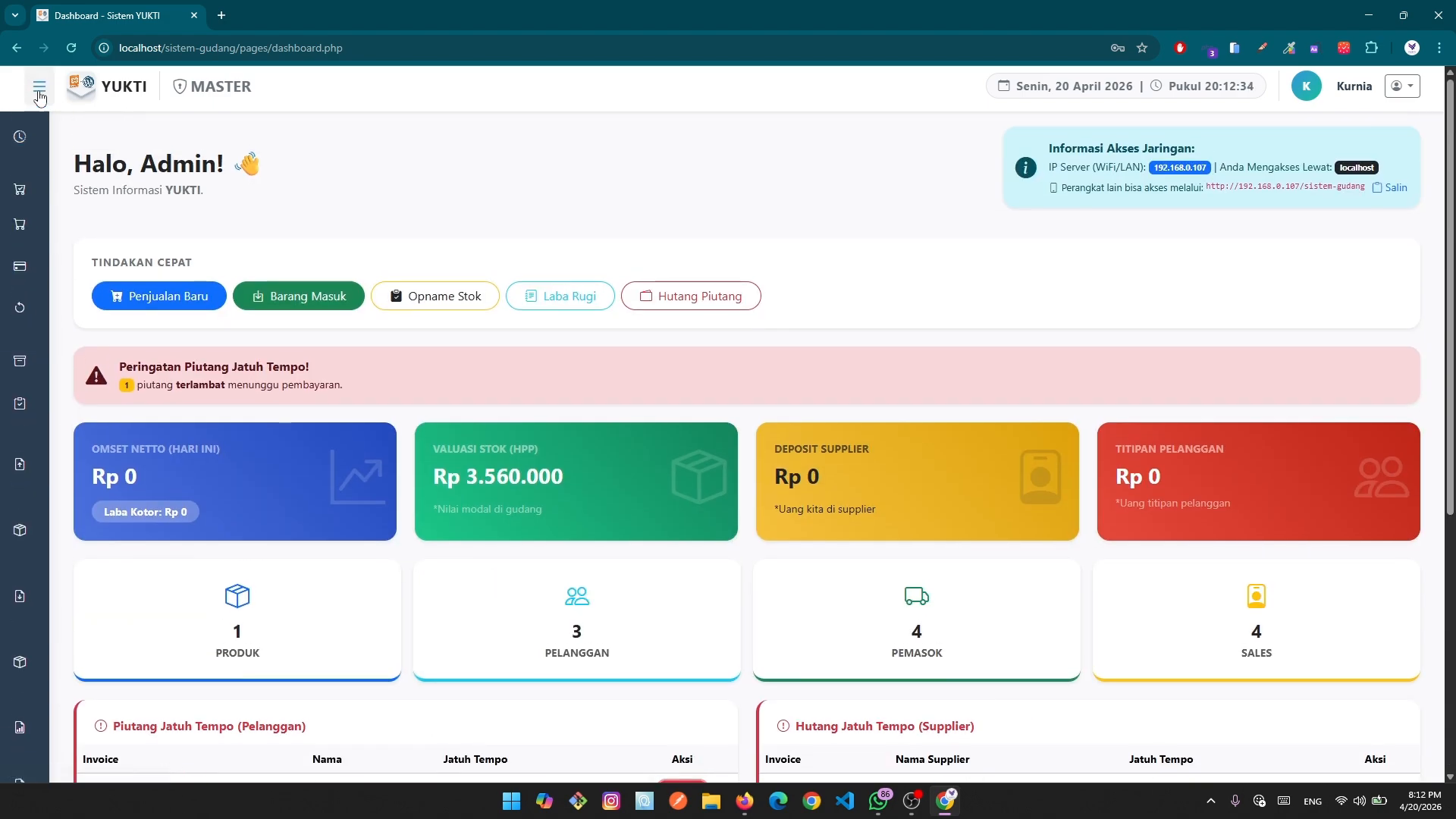
click(39, 89)
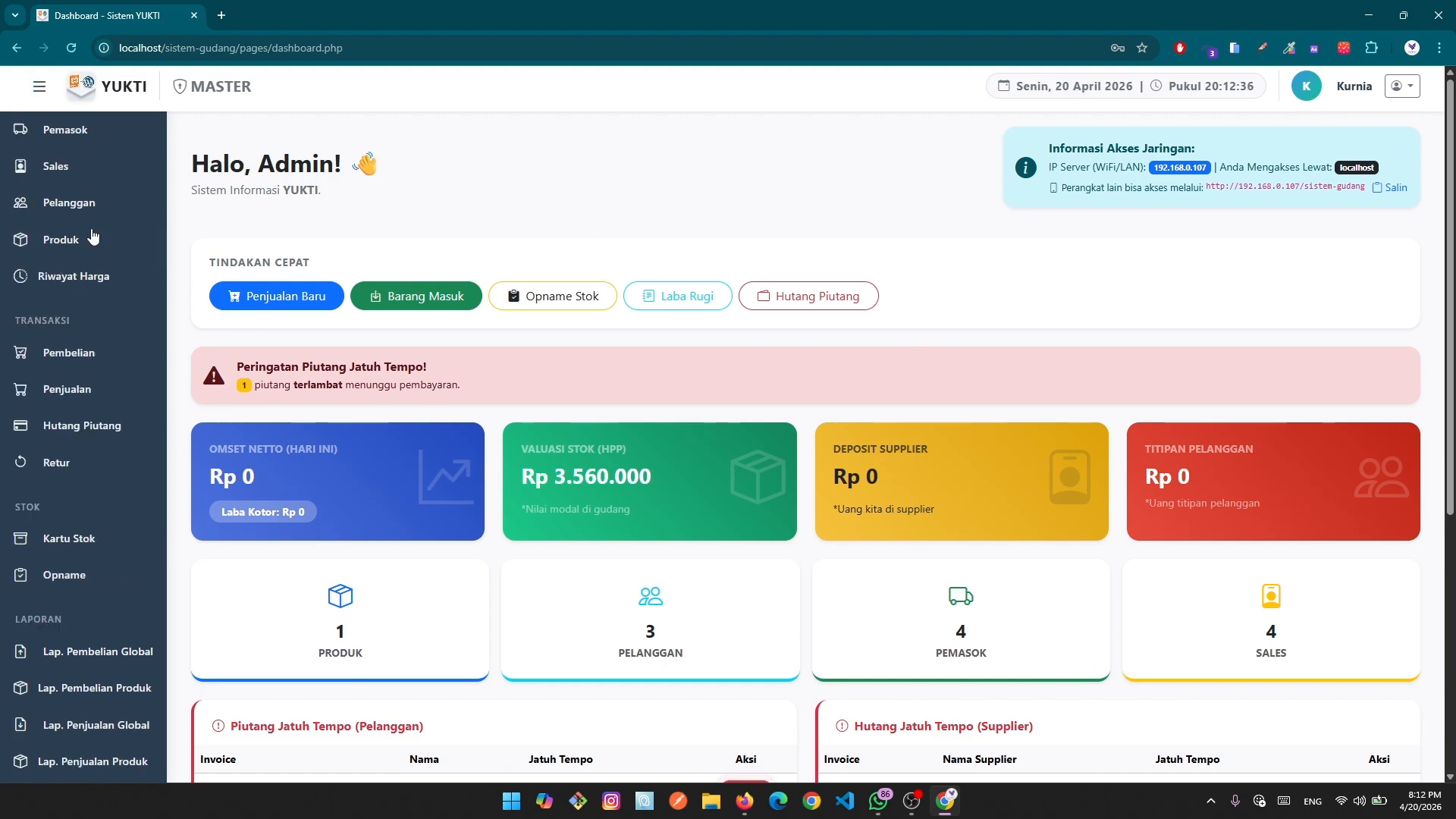
scroll(92, 237, up, 2)
scroll(16, 383, down, 10)
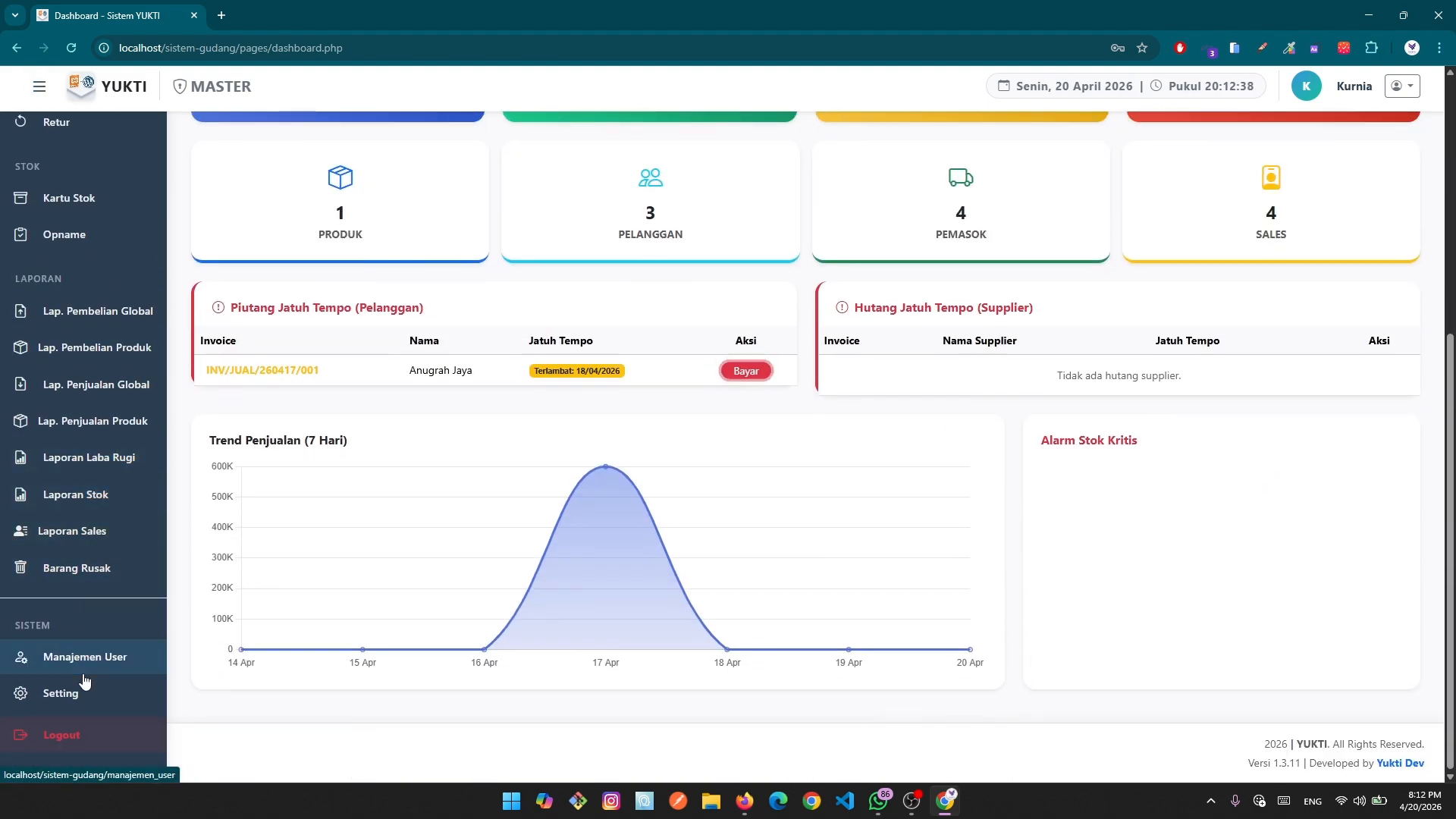
scroll(85, 681, up, 10)
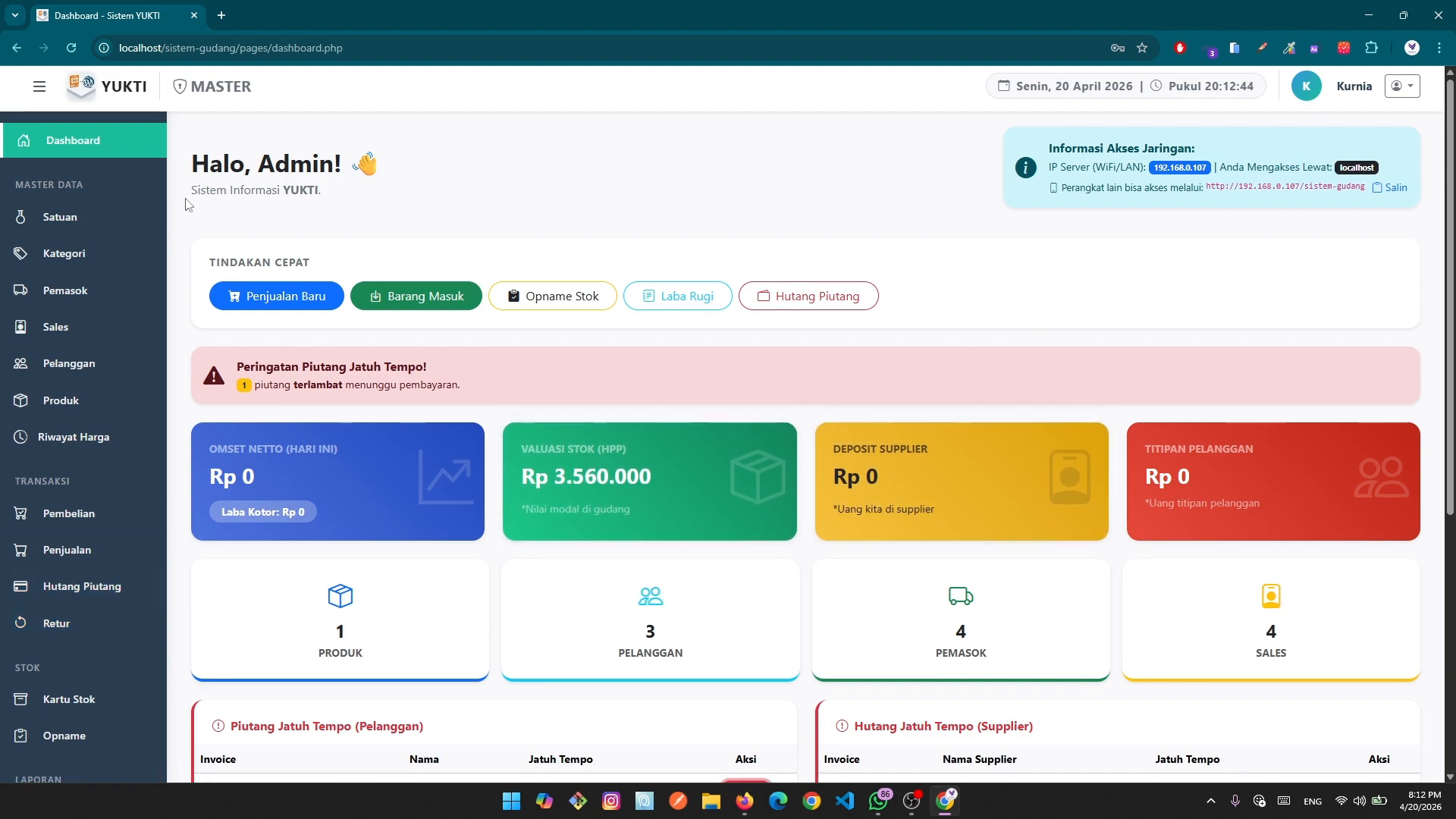
Copy the network URL from the Informasi Akses Jaringan box using Salin.
drag(193, 161, 443, 190)
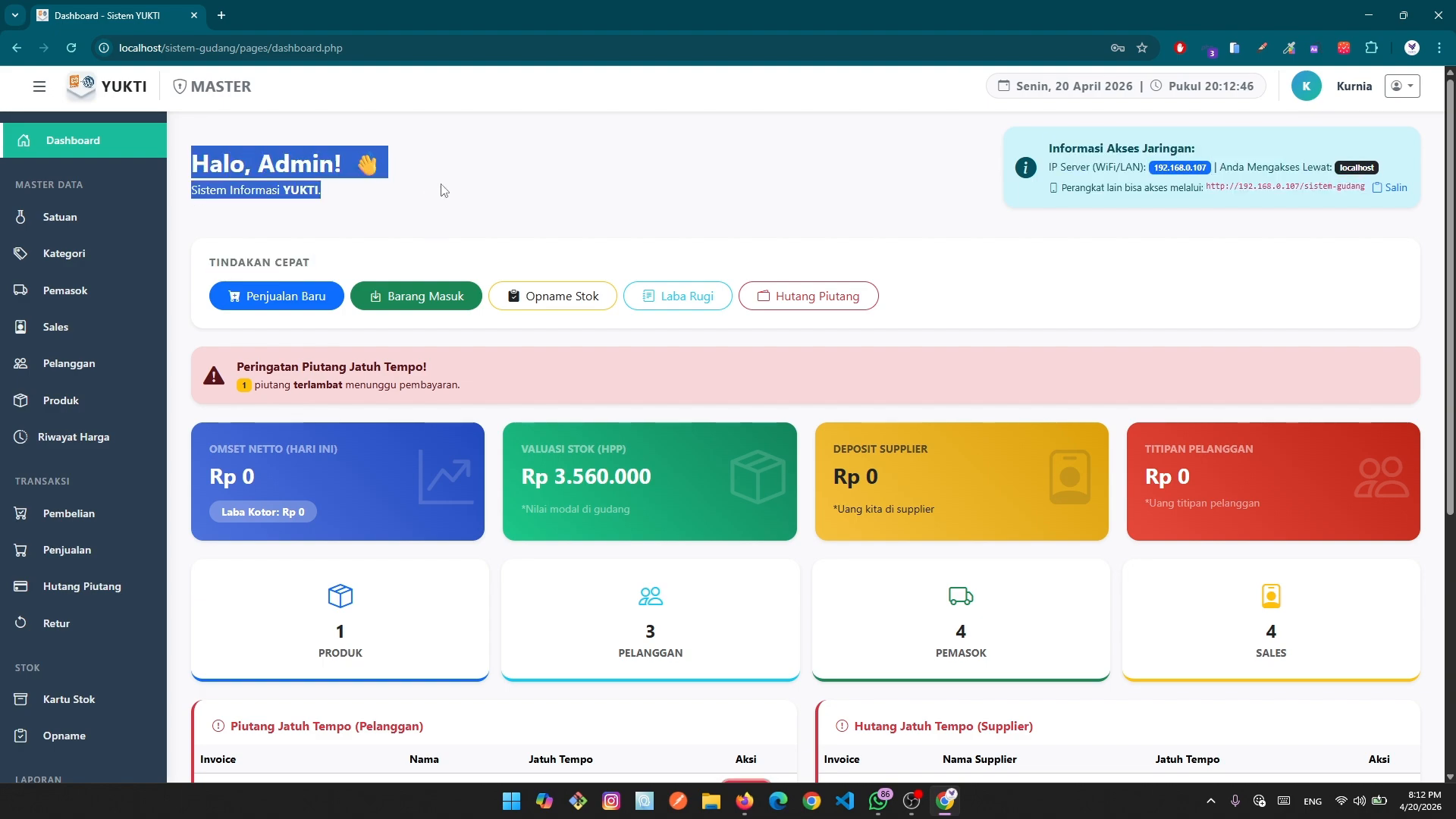
click(485, 175)
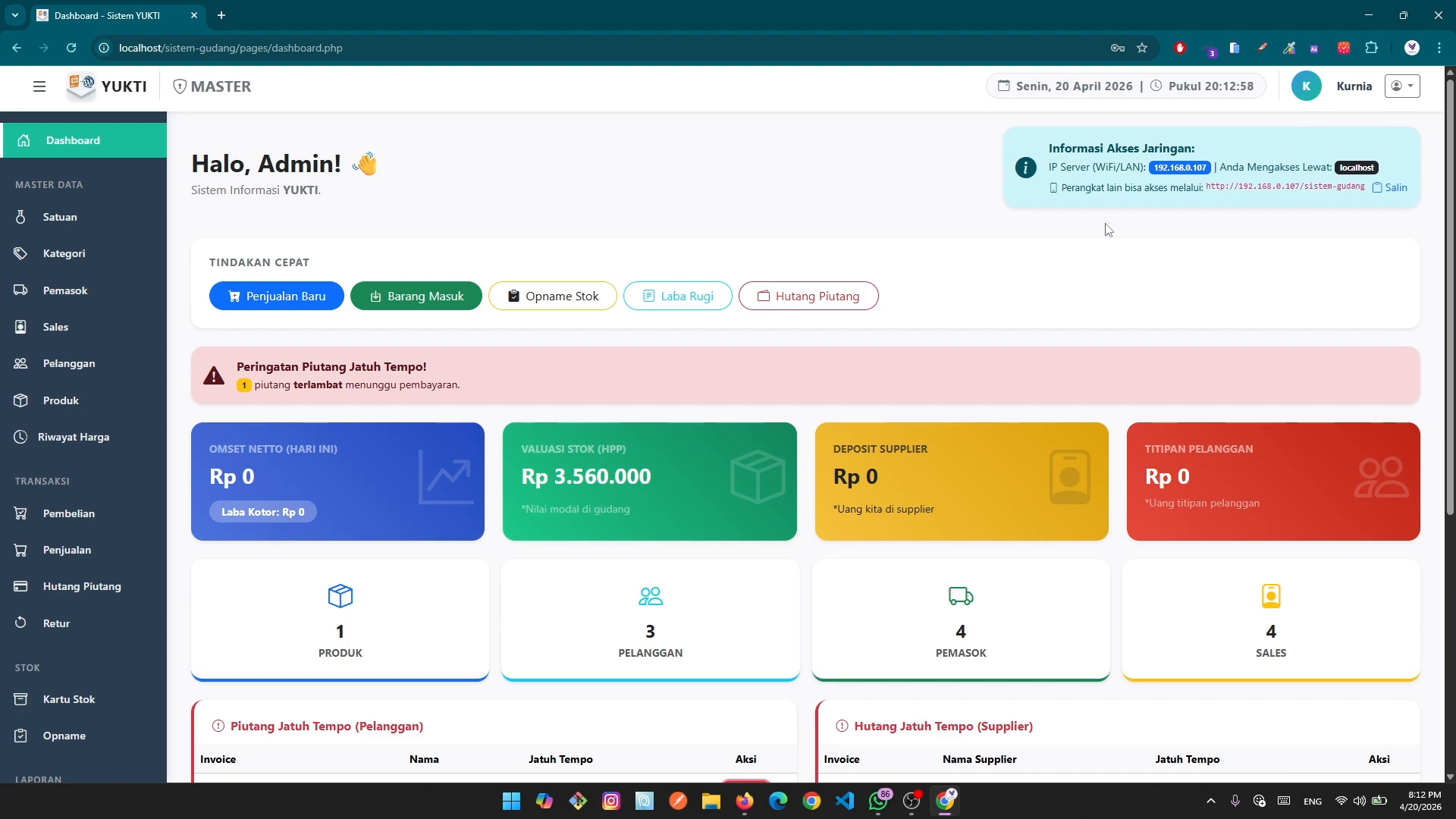
drag(1048, 146, 1151, 175)
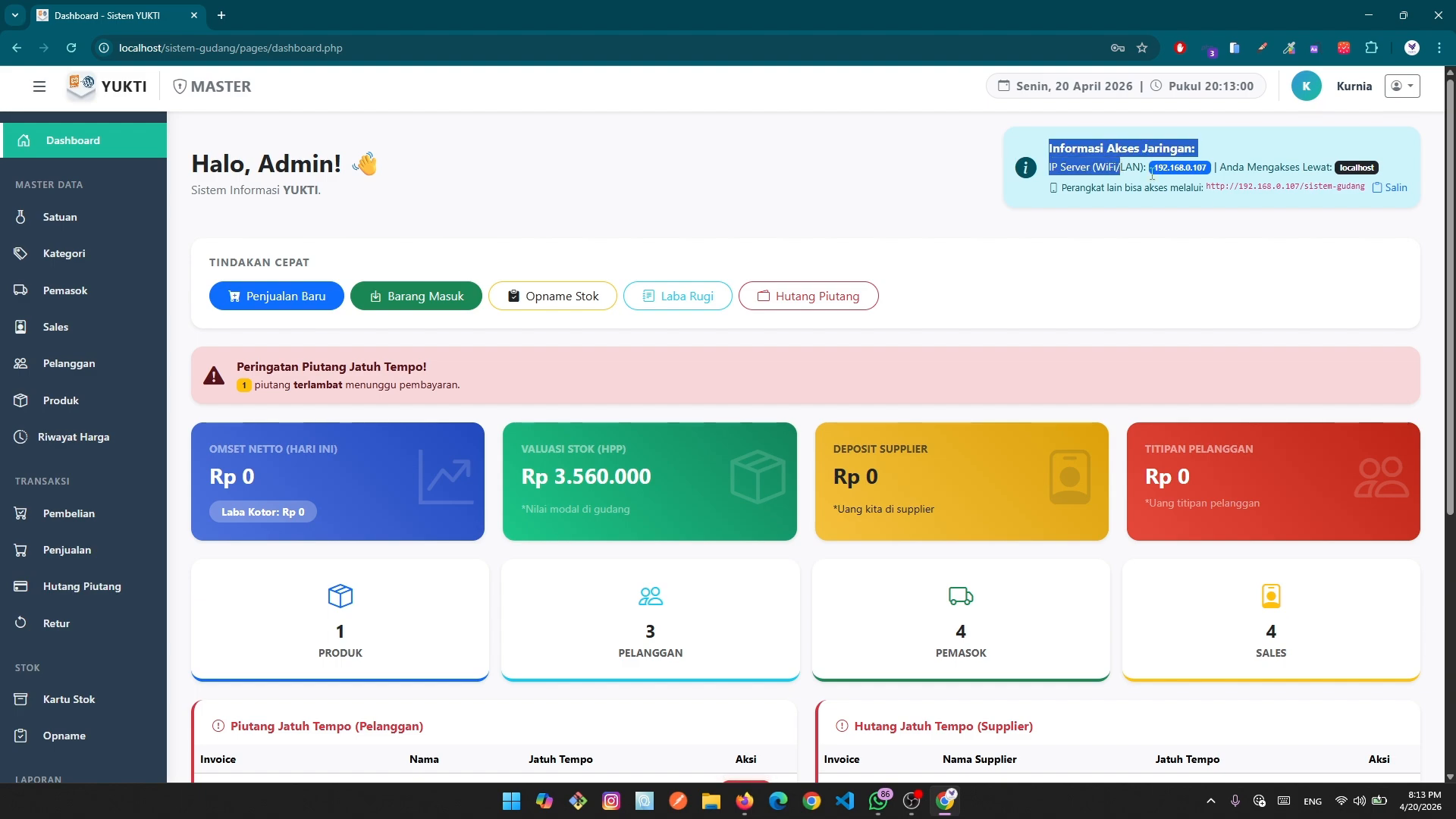
click(1152, 173)
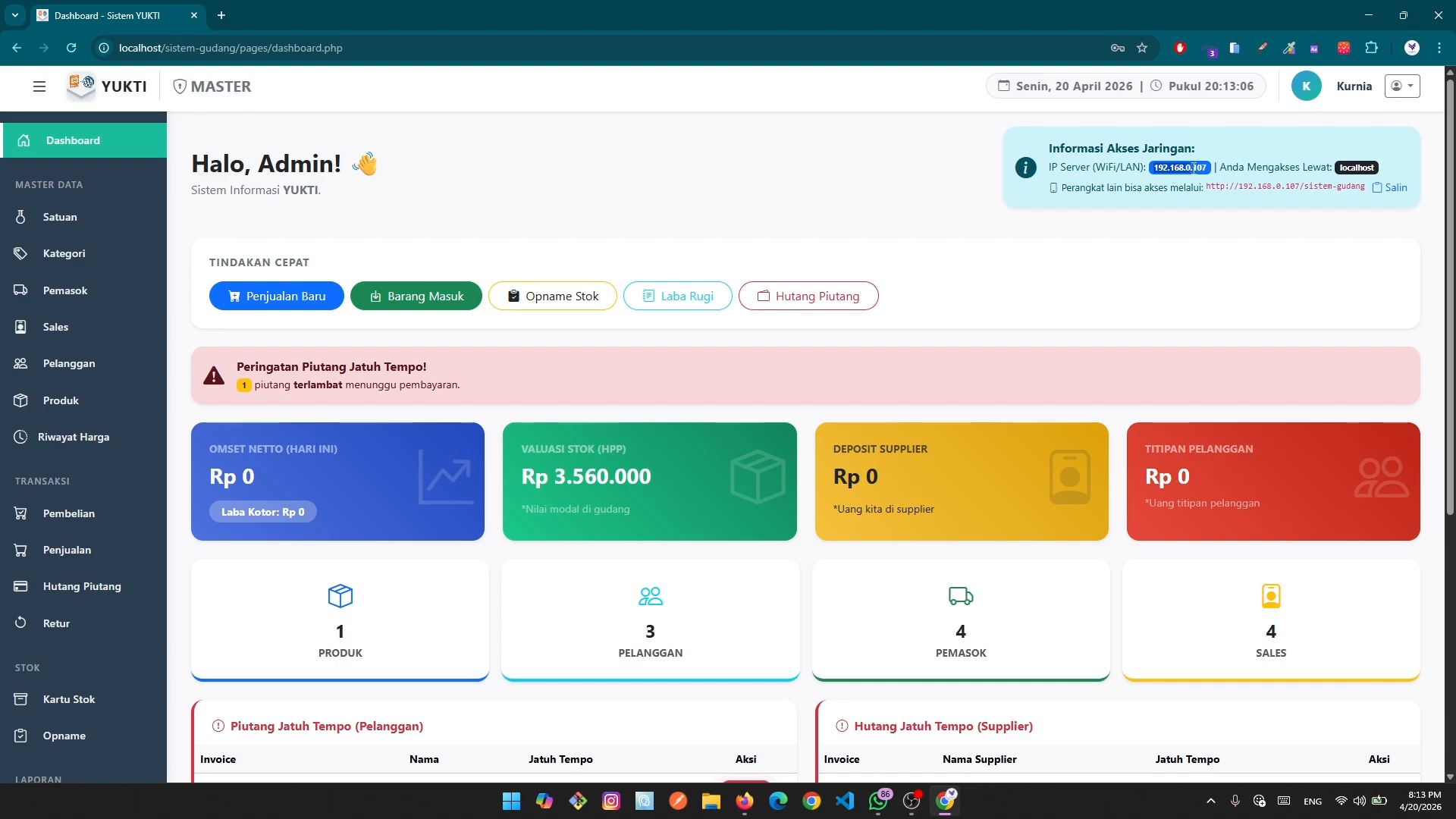
click(1226, 247)
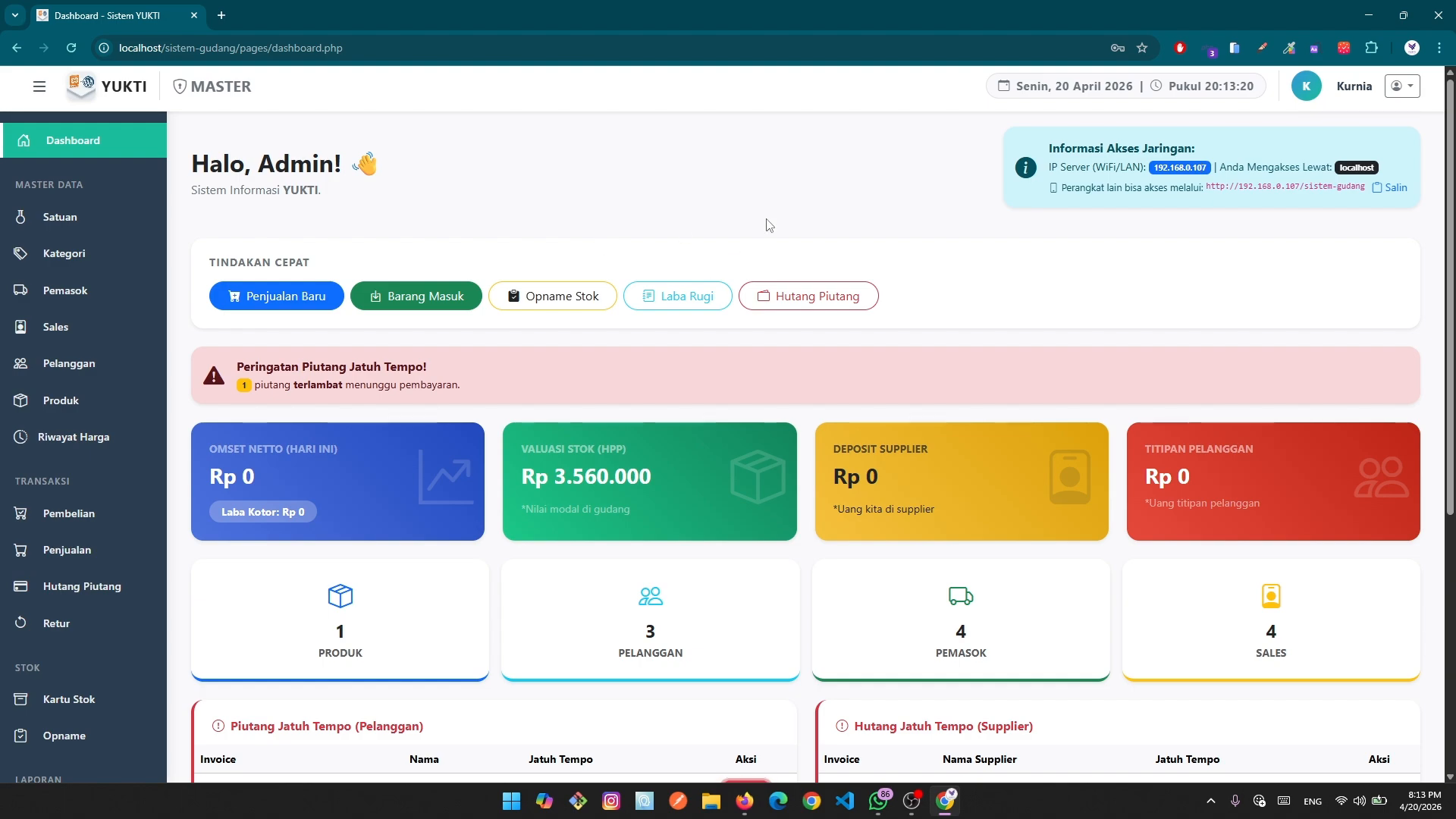
drag(1061, 188, 1087, 189)
click(1085, 189)
drag(1229, 187, 1288, 189)
drag(1364, 187, 1303, 187)
click(1308, 233)
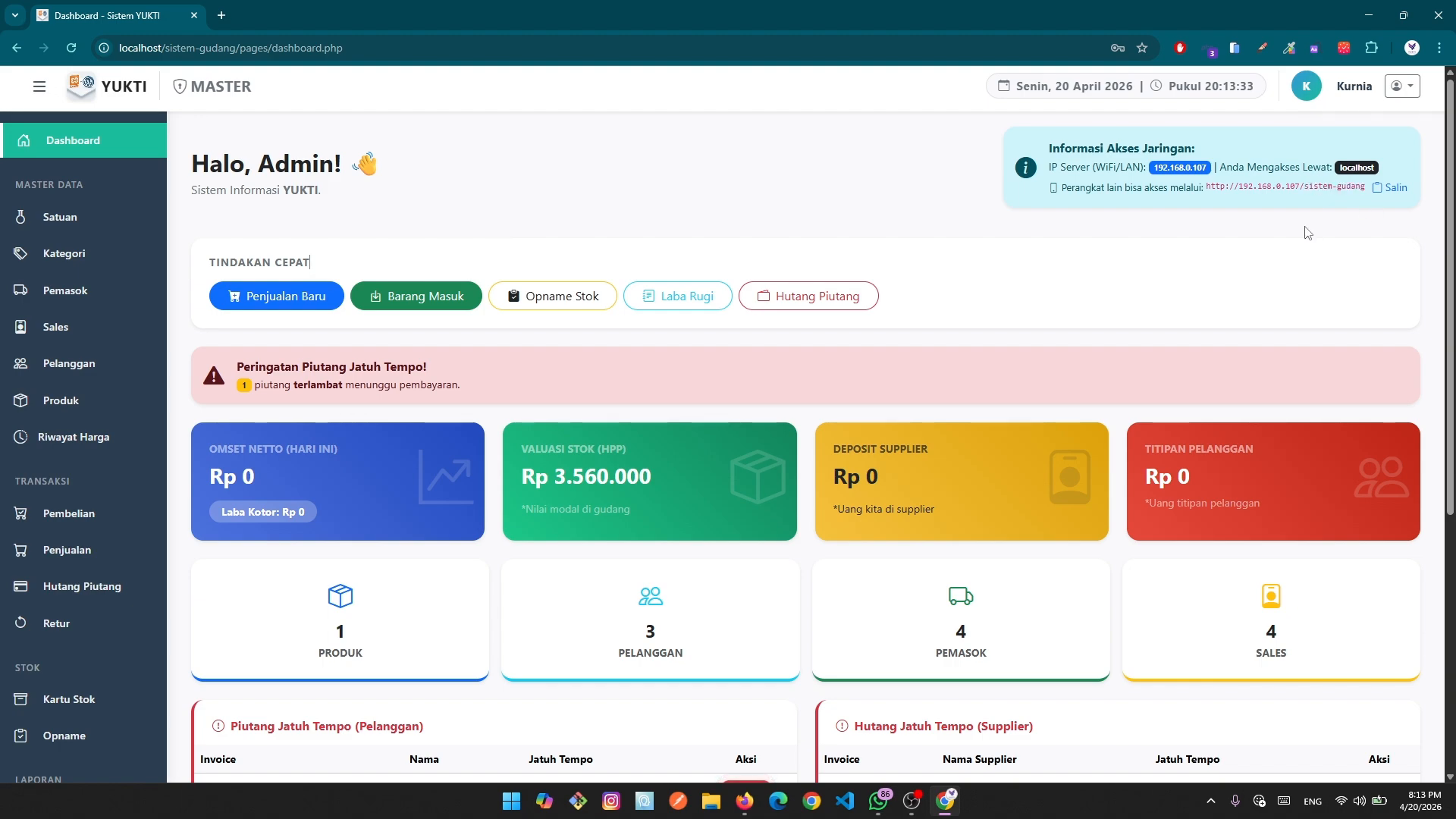
click(1392, 187)
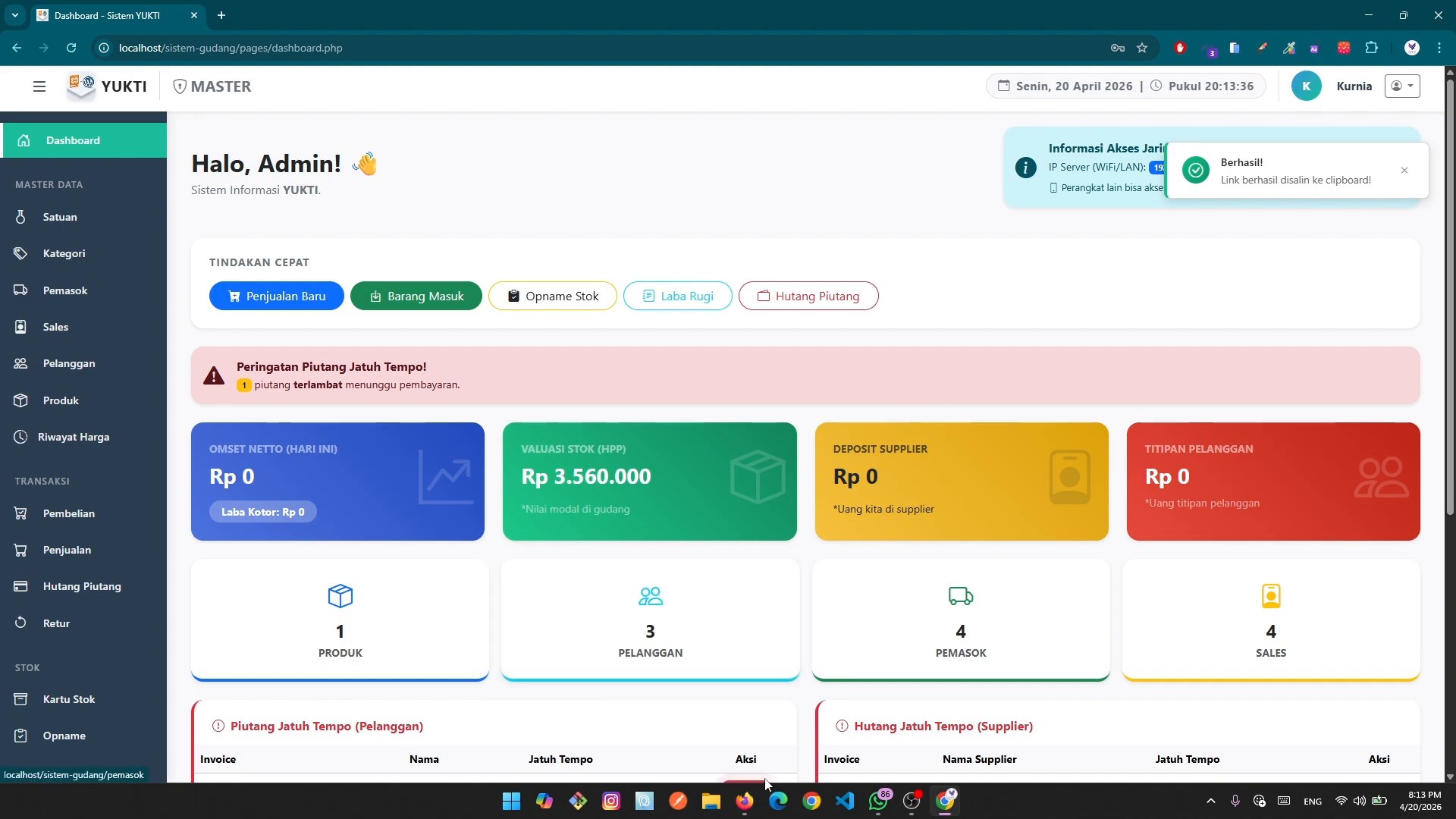
click(727, 751)
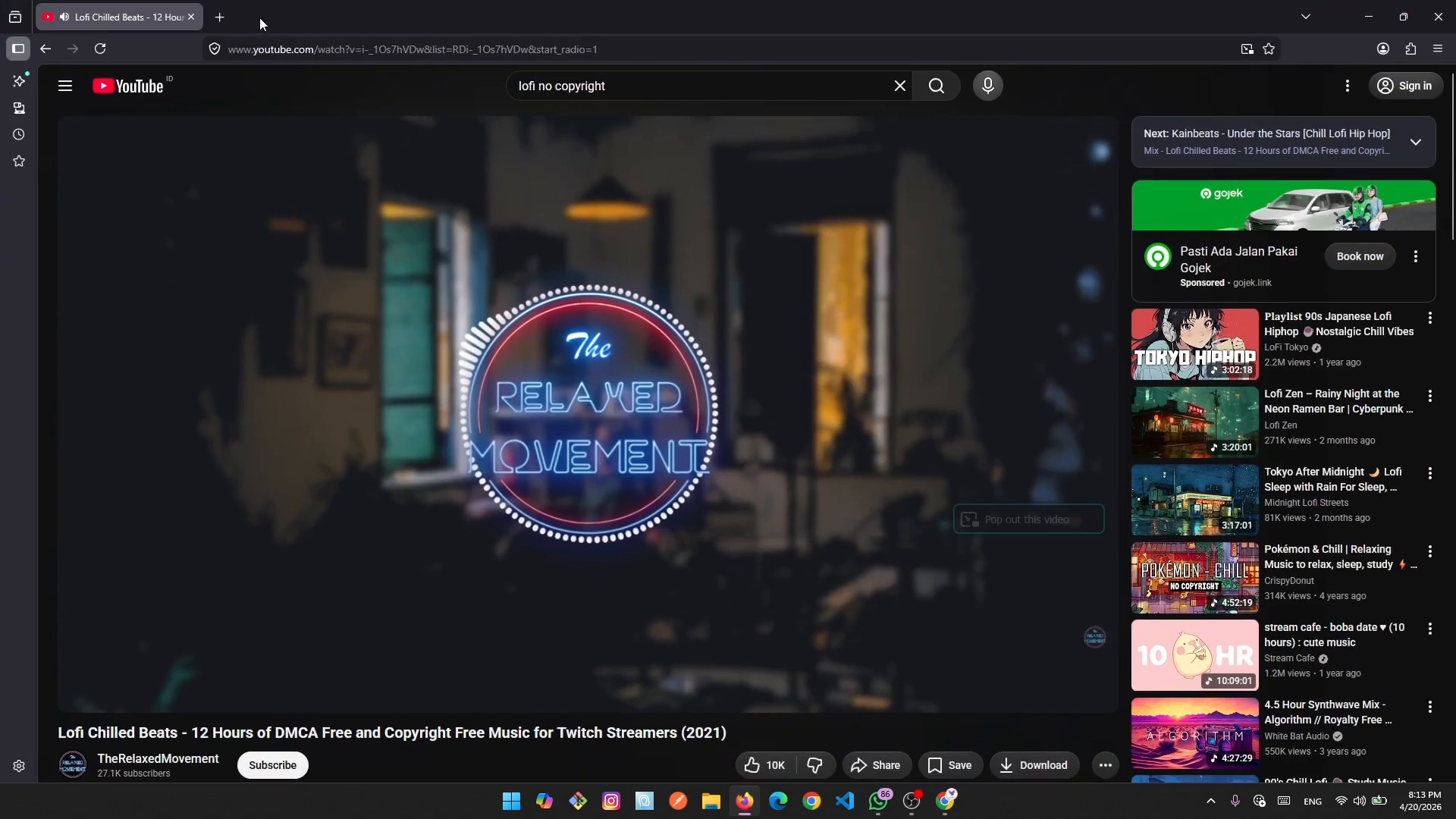
click(219, 18)
click(276, 47)
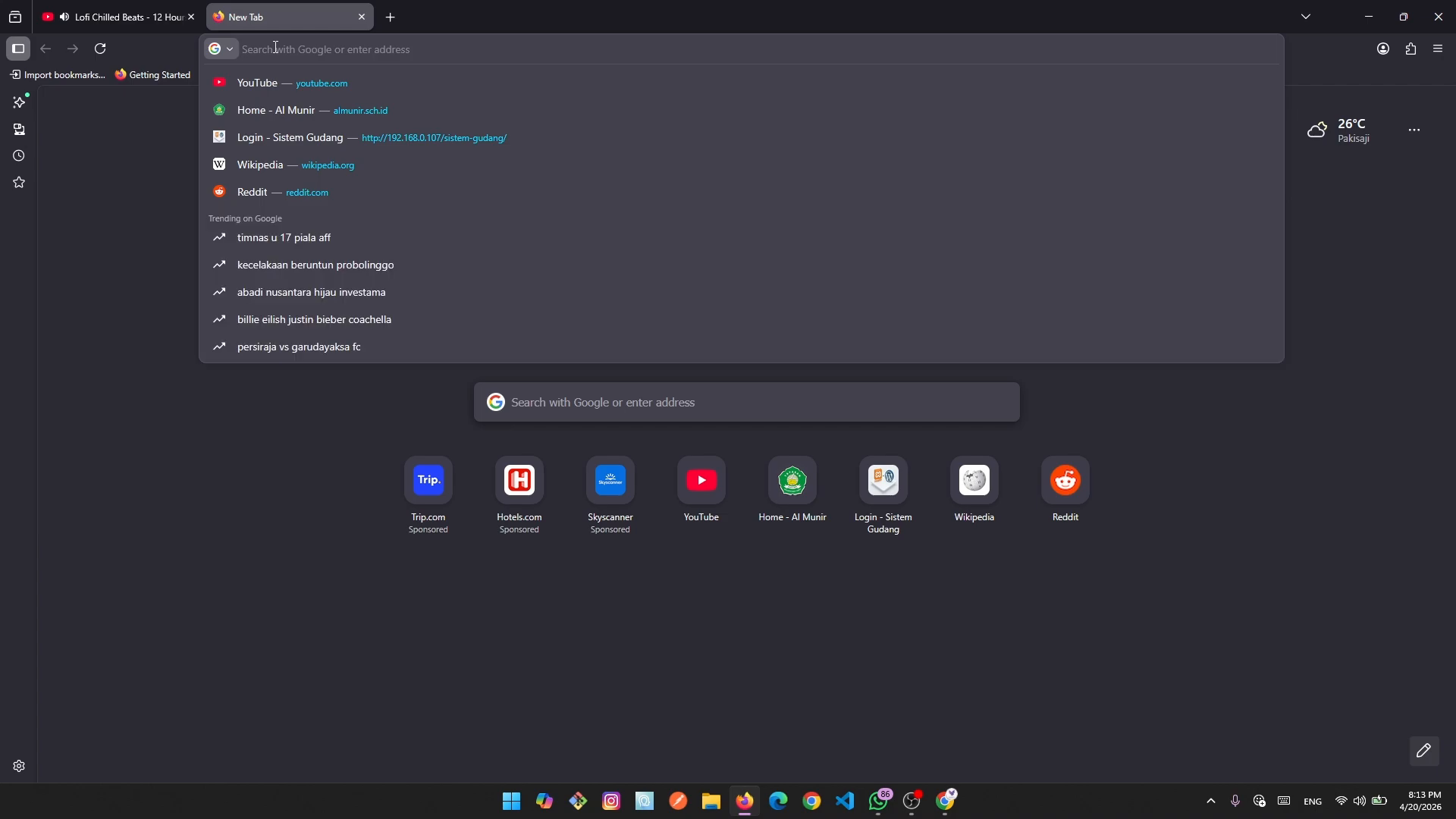
text(http://192.168.0.107/sistem-gudang)
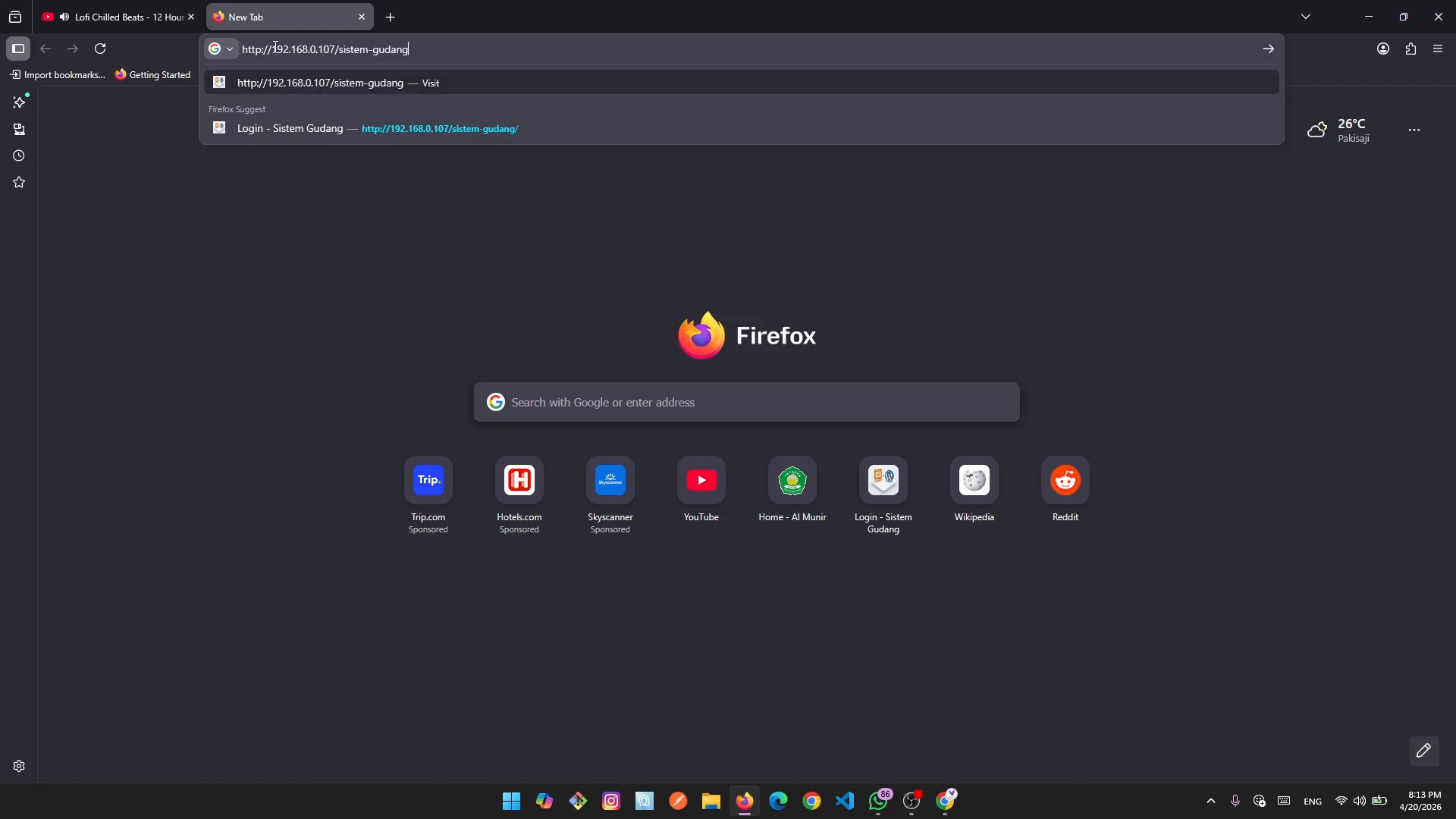
key(Return)
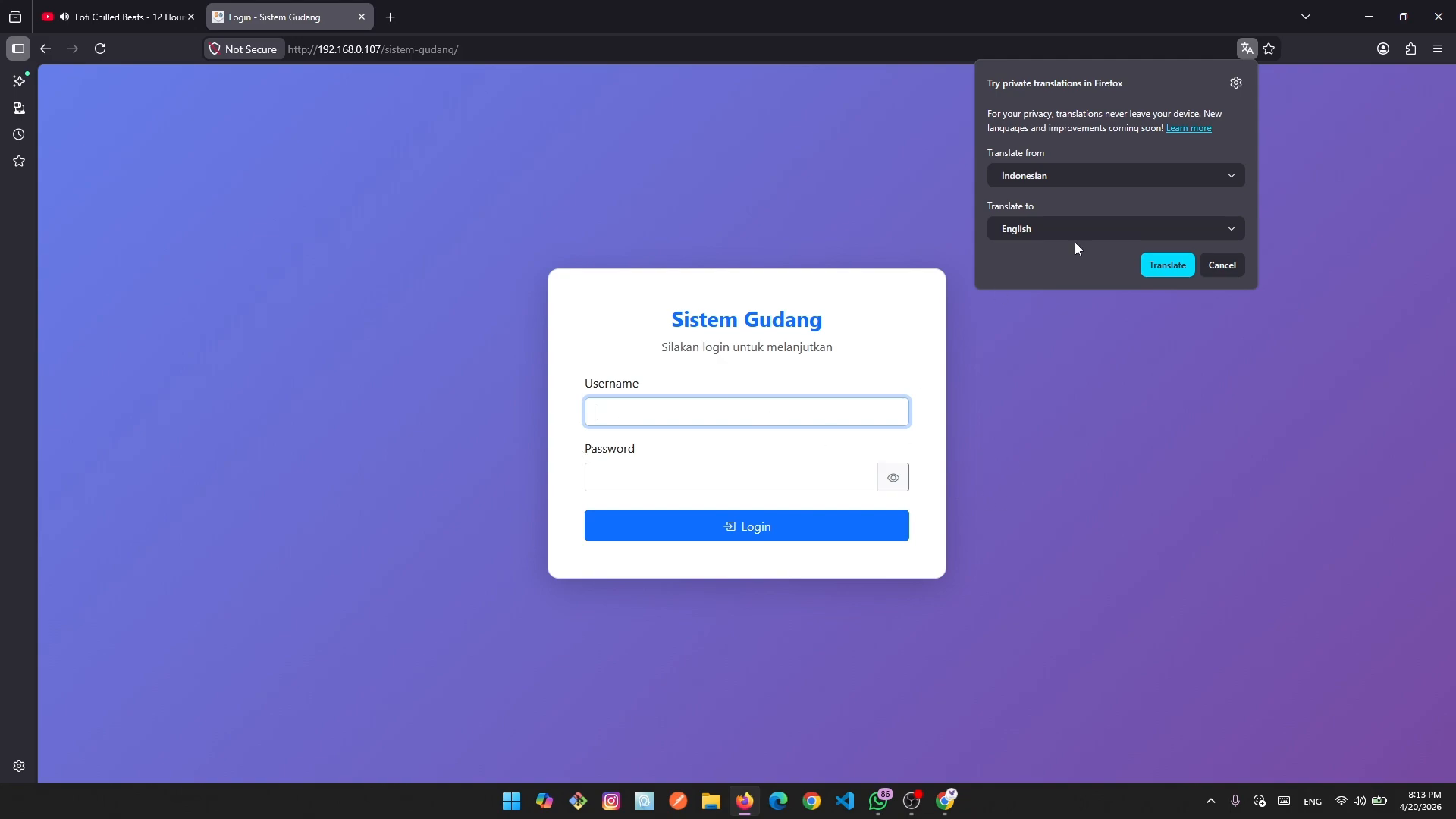
click(1235, 264)
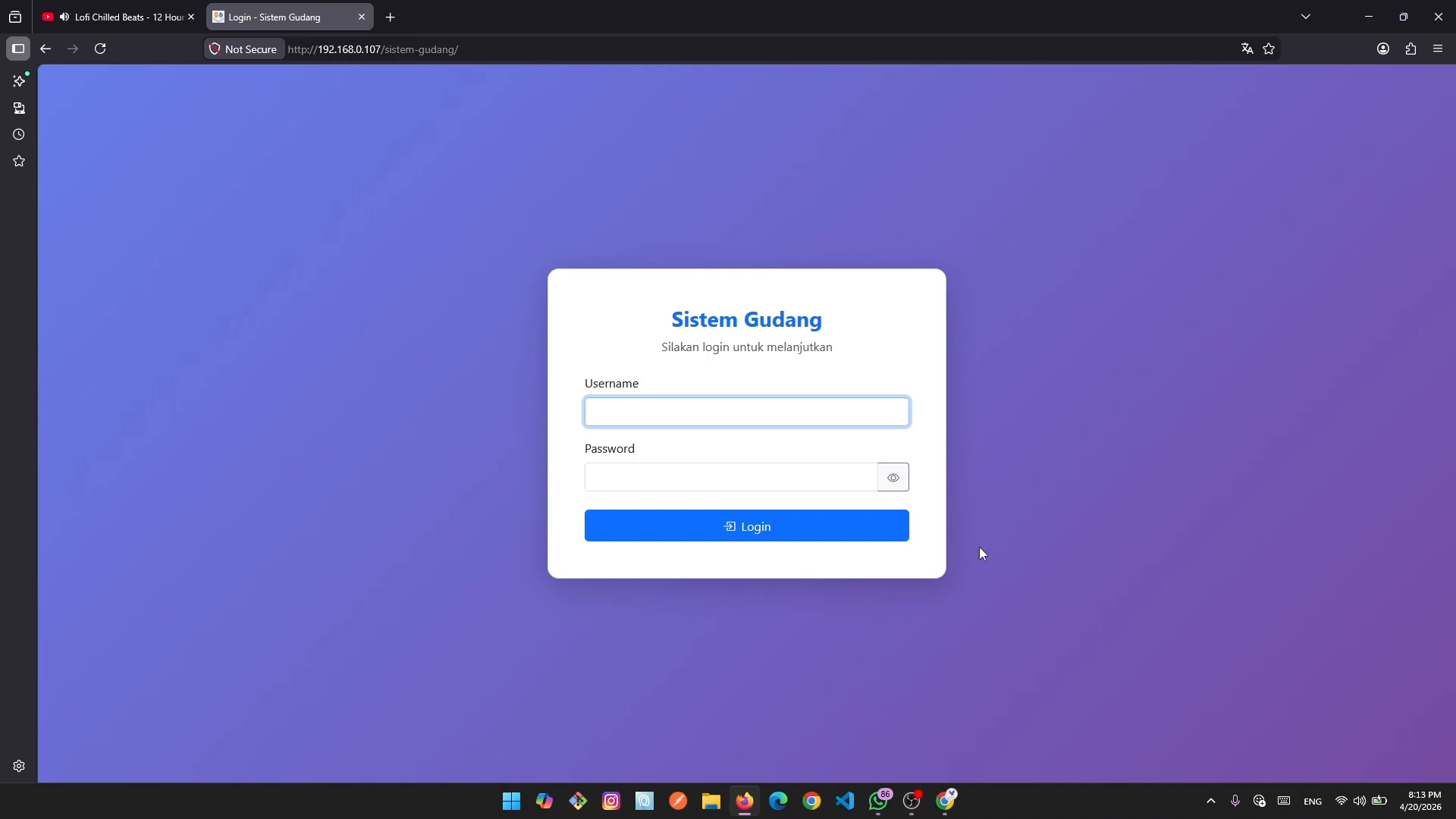
click(946, 802)
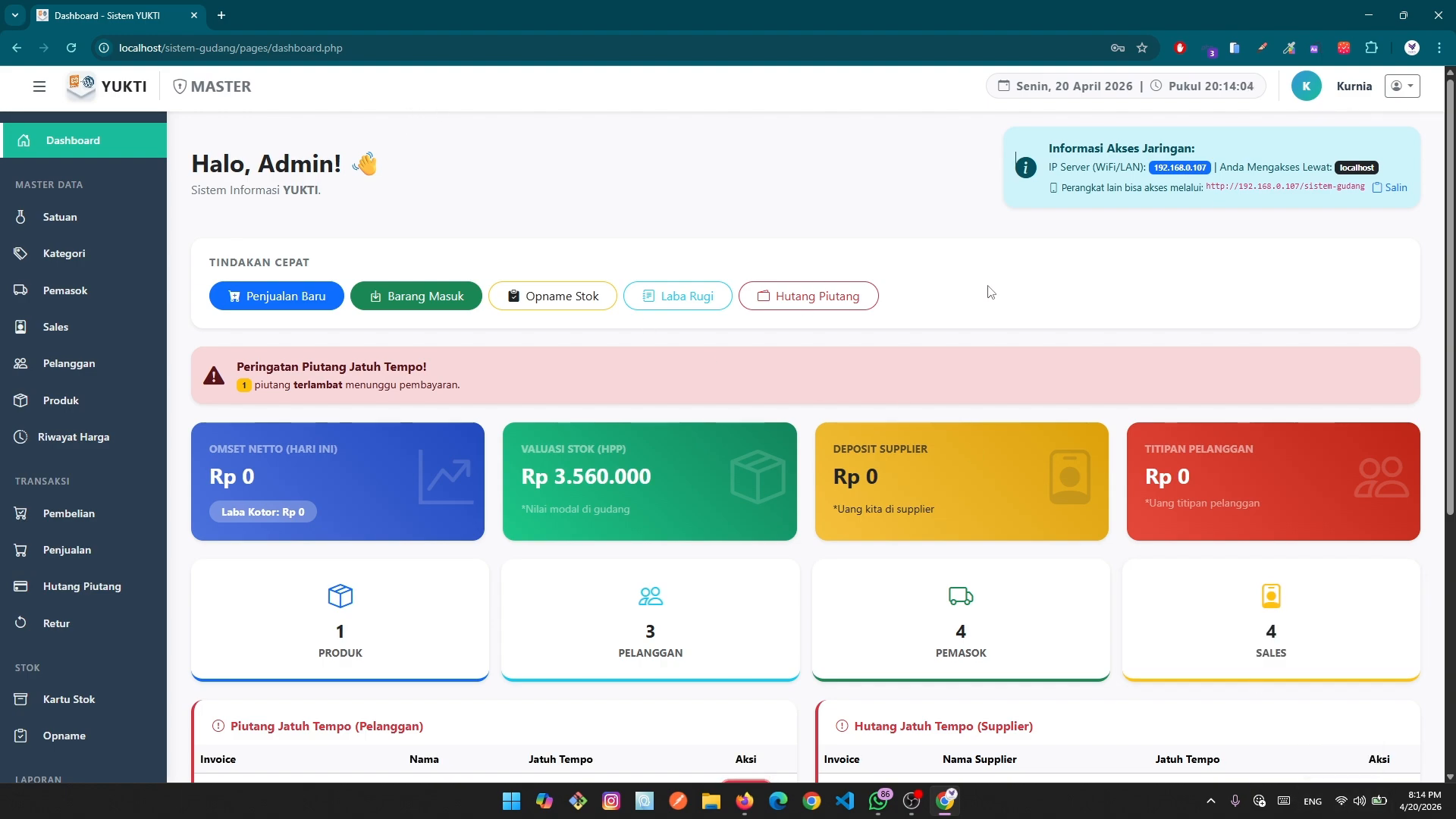
click(286, 304)
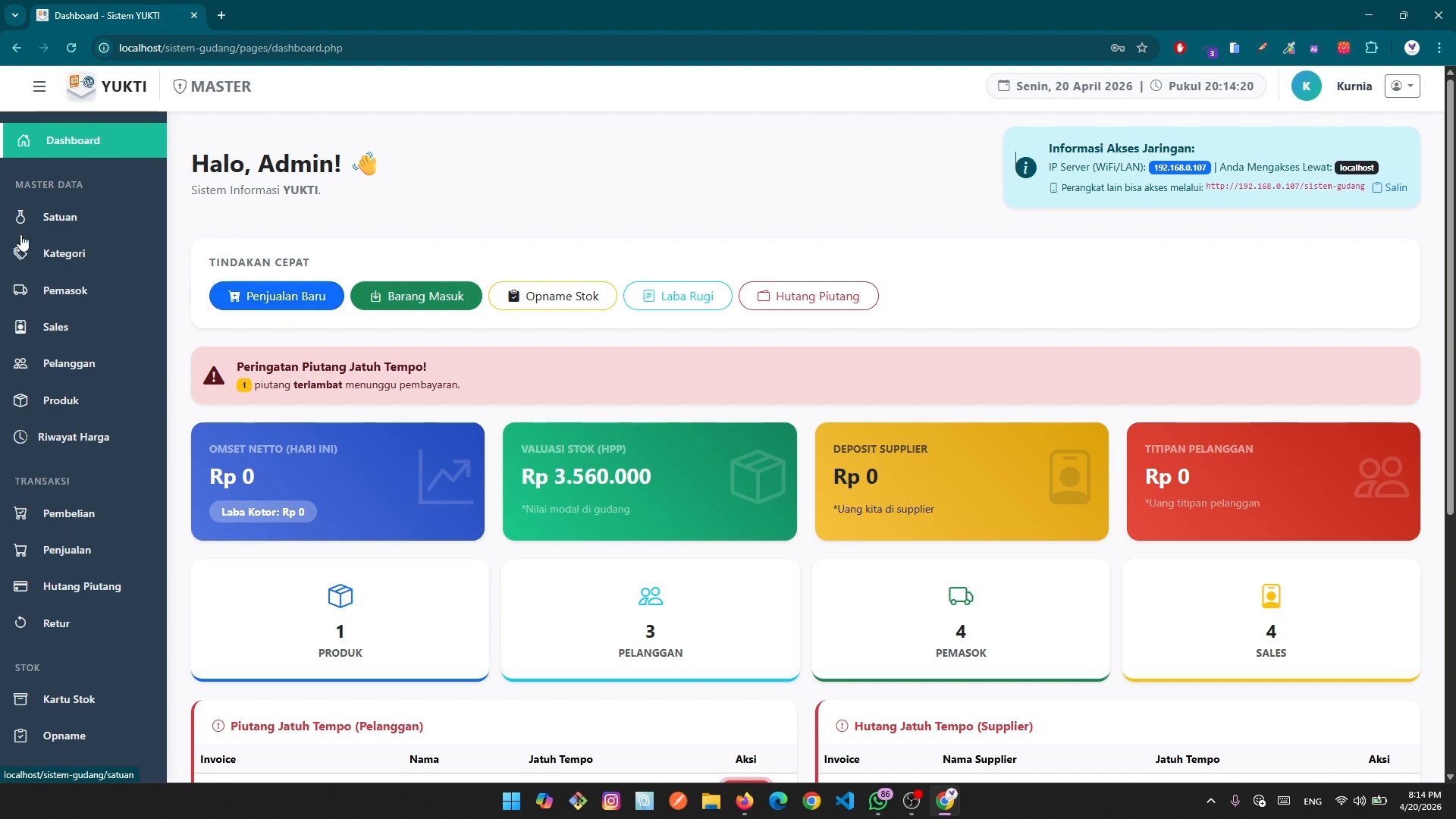
click(565, 307)
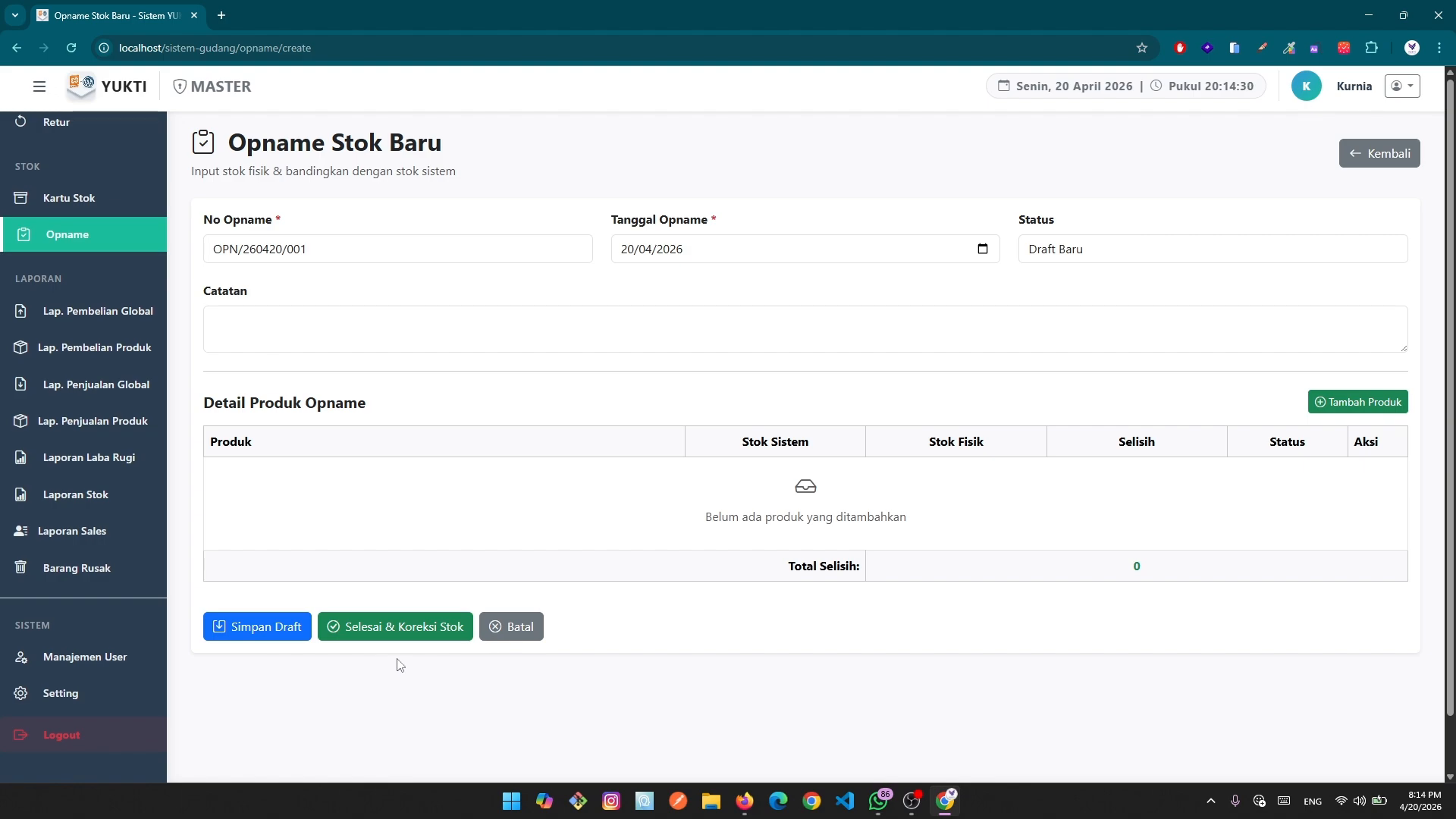
click(1365, 162)
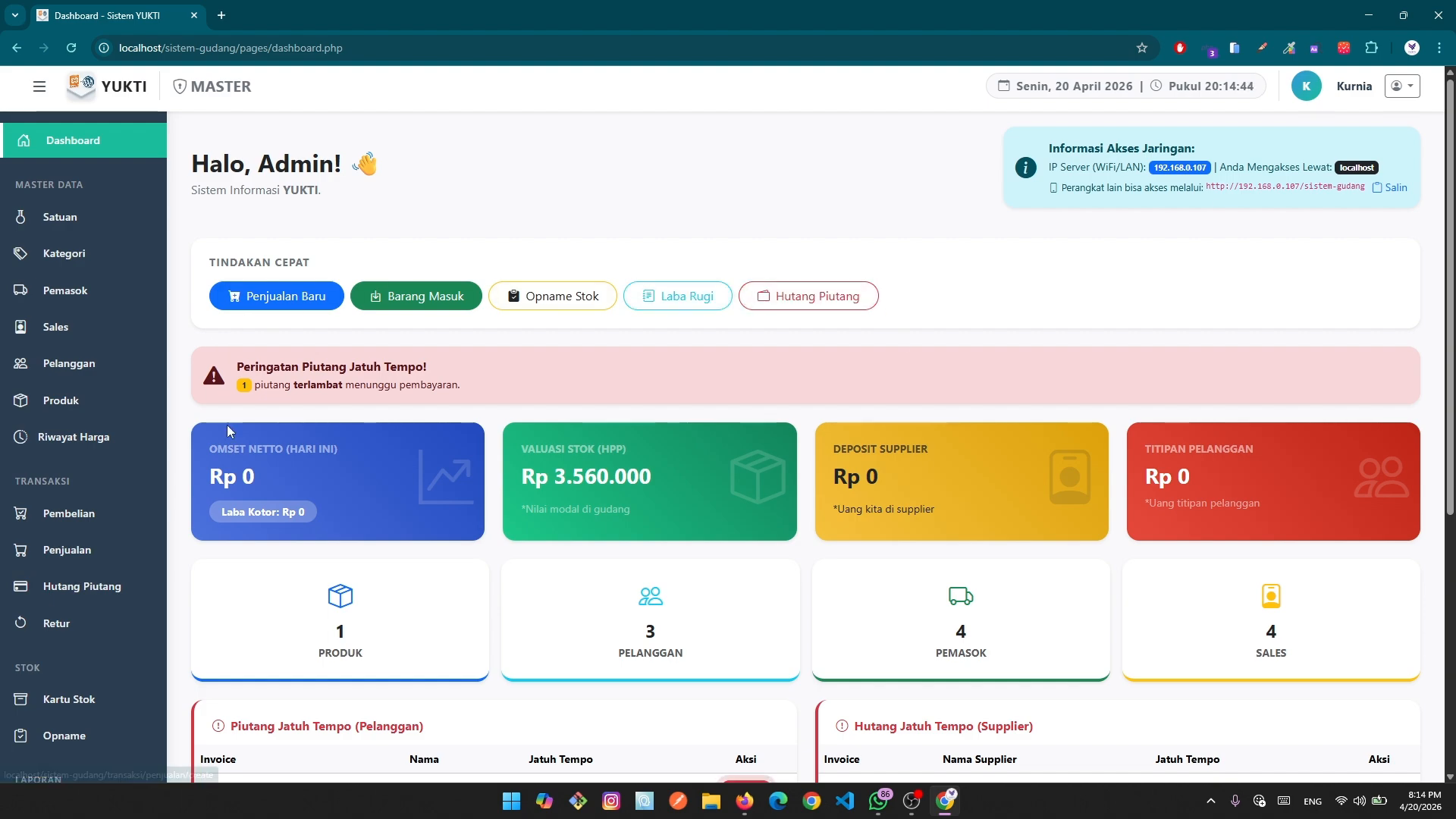
scroll(596, 429, down, 1)
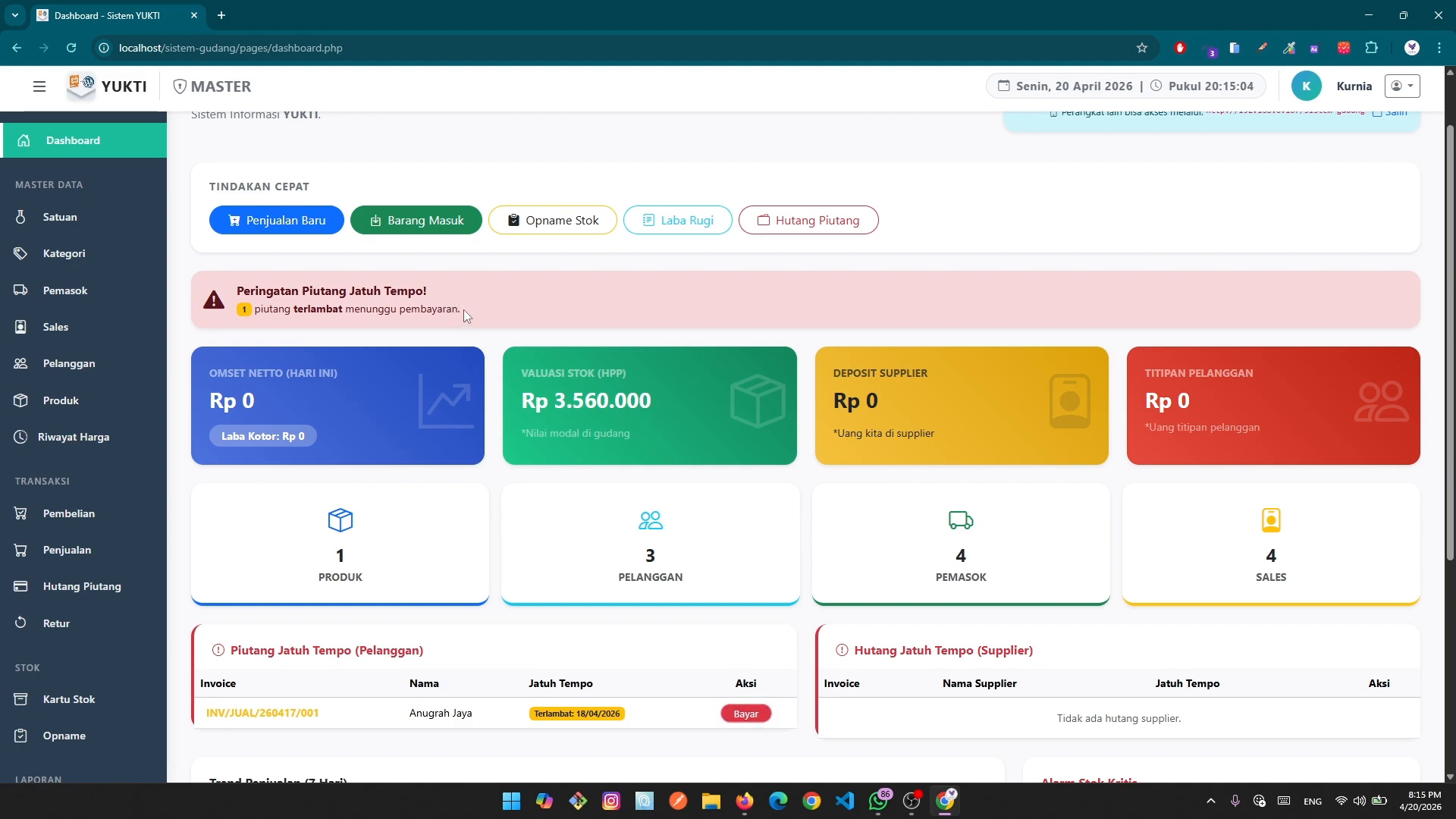
scroll(280, 267, down, 1)
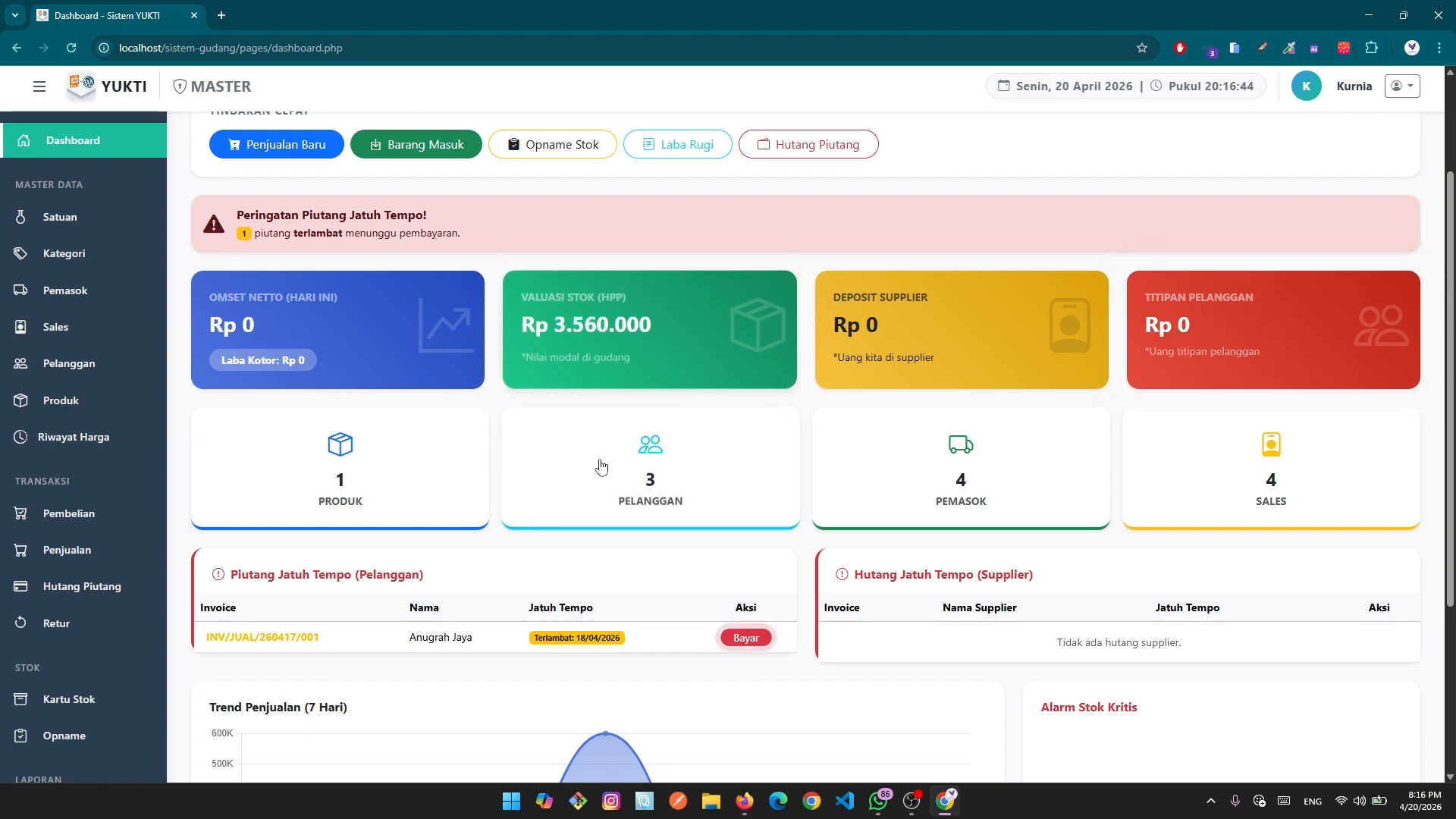
scroll(356, 455, down, 1)
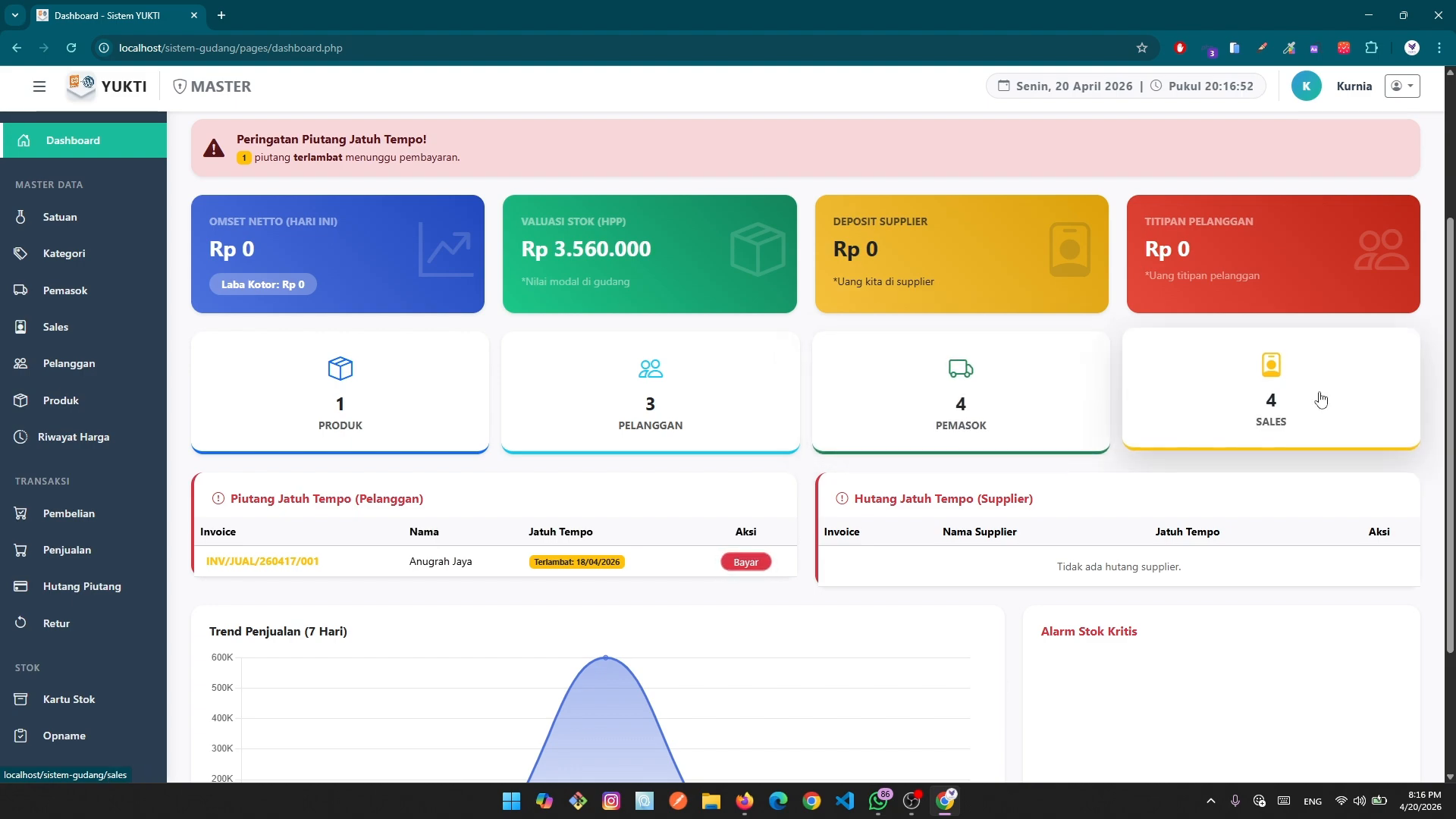
scroll(1301, 411, down, 1)
scroll(1302, 411, down, 2)
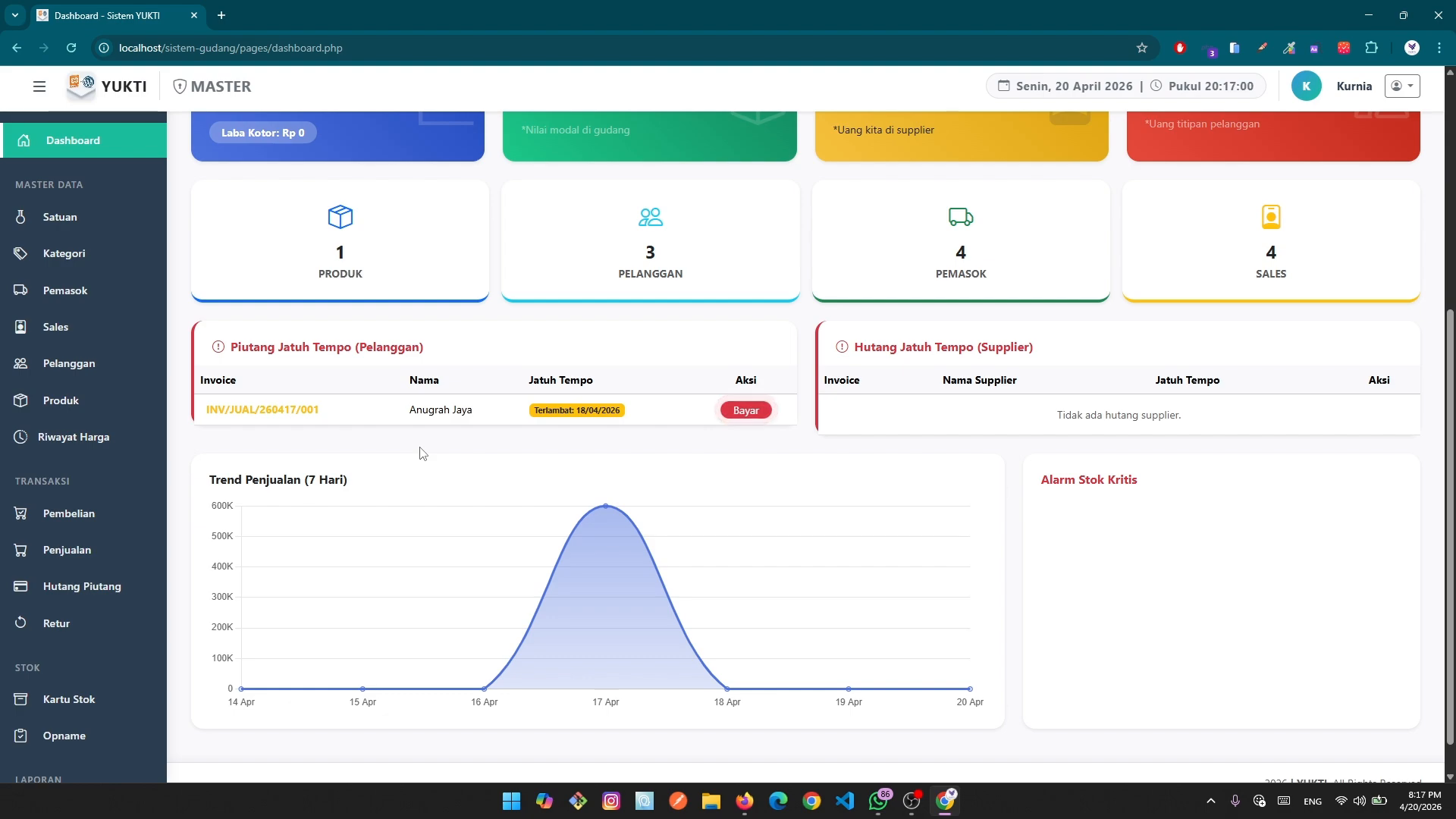
scroll(377, 483, up, 4)
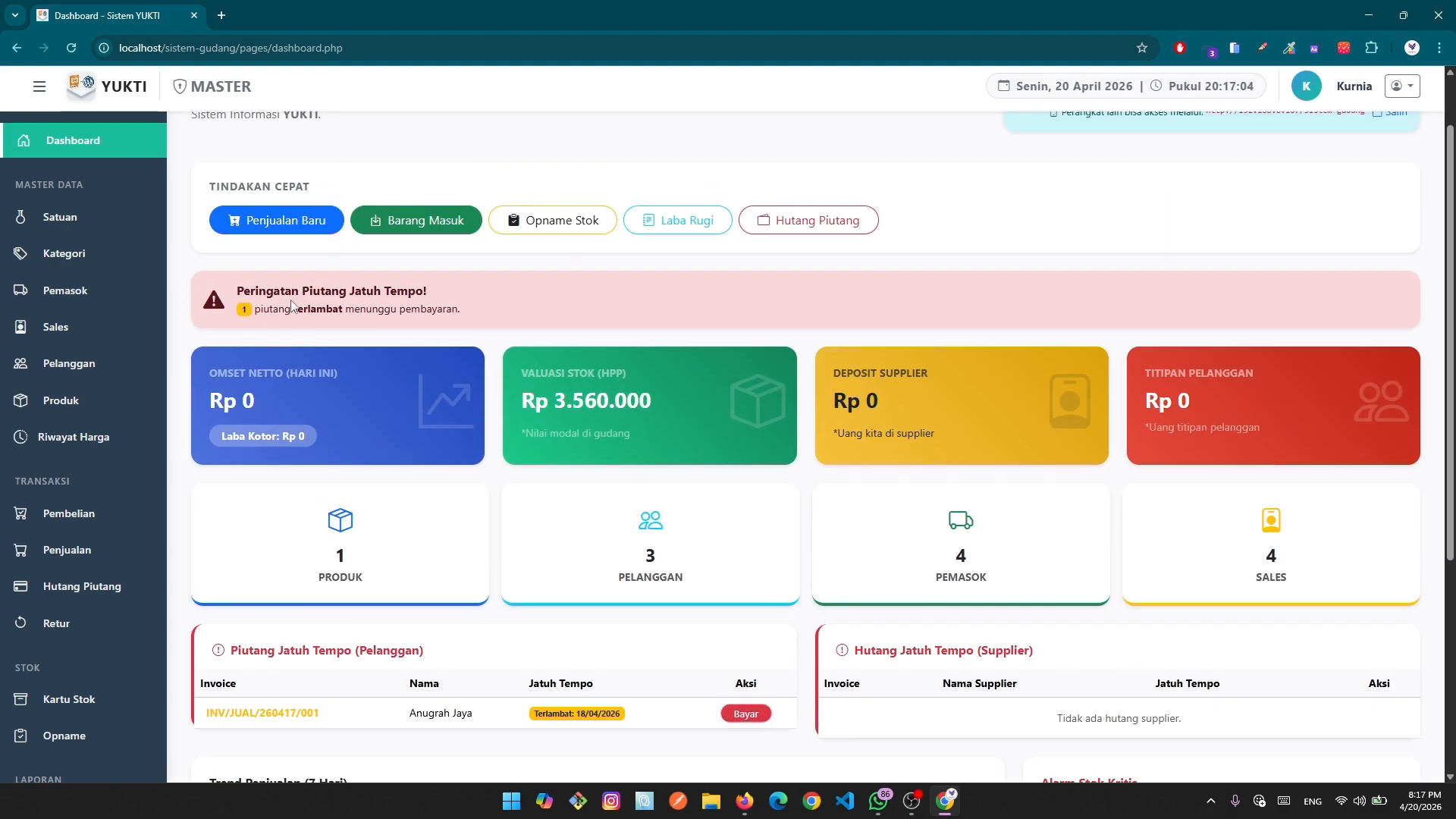
scroll(345, 313, down, 3)
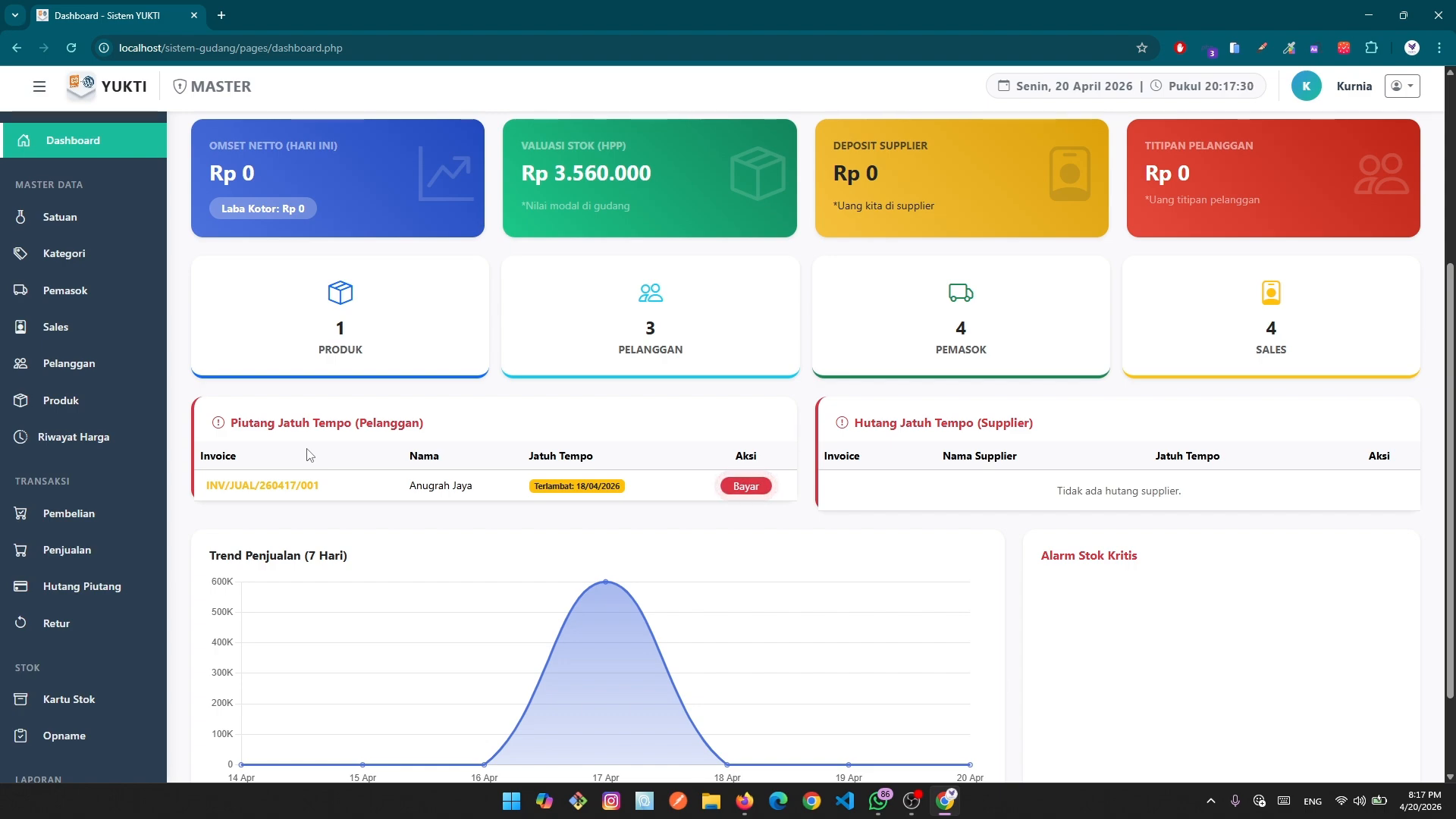
double_click(579, 486)
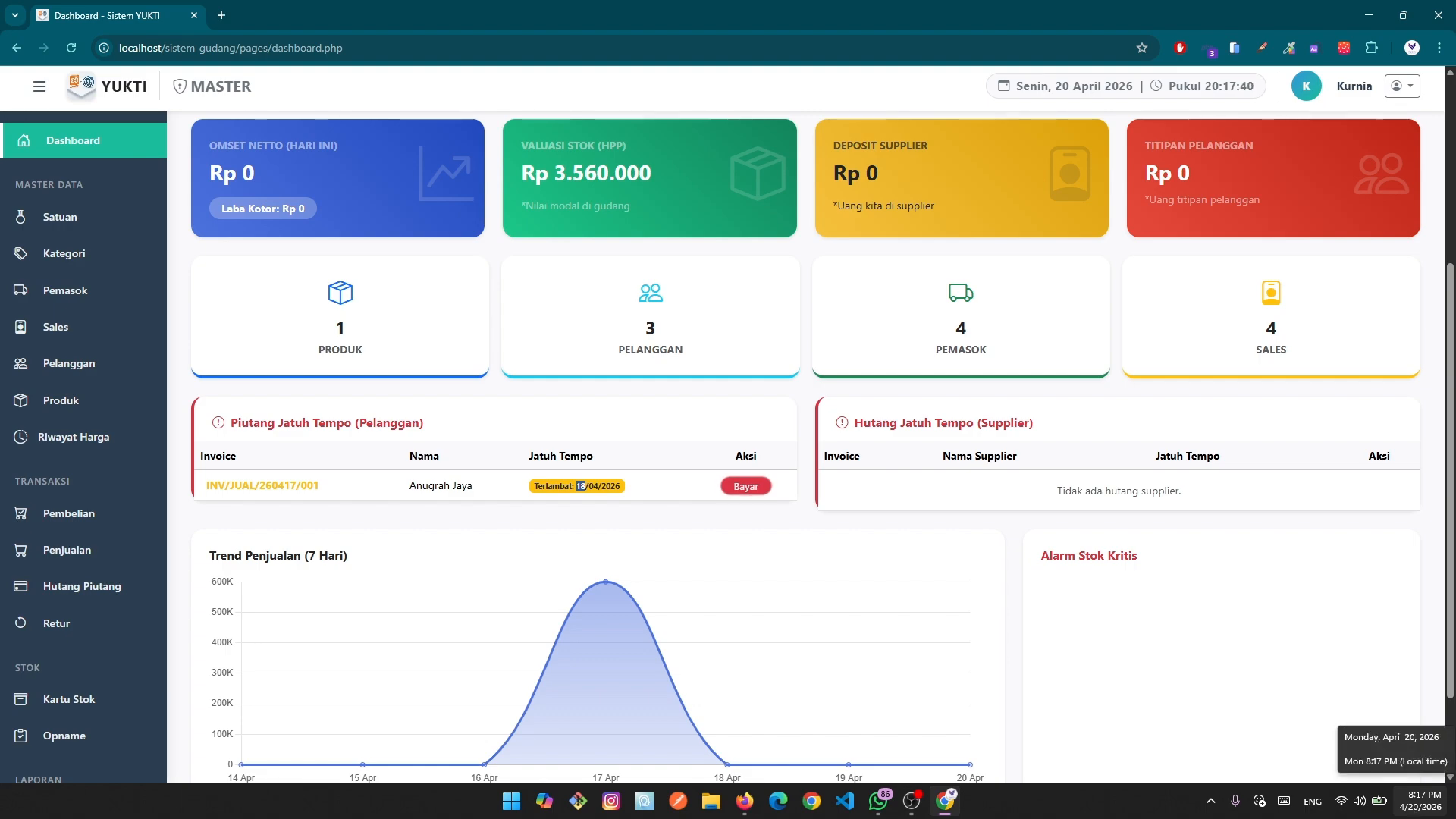
click(580, 486)
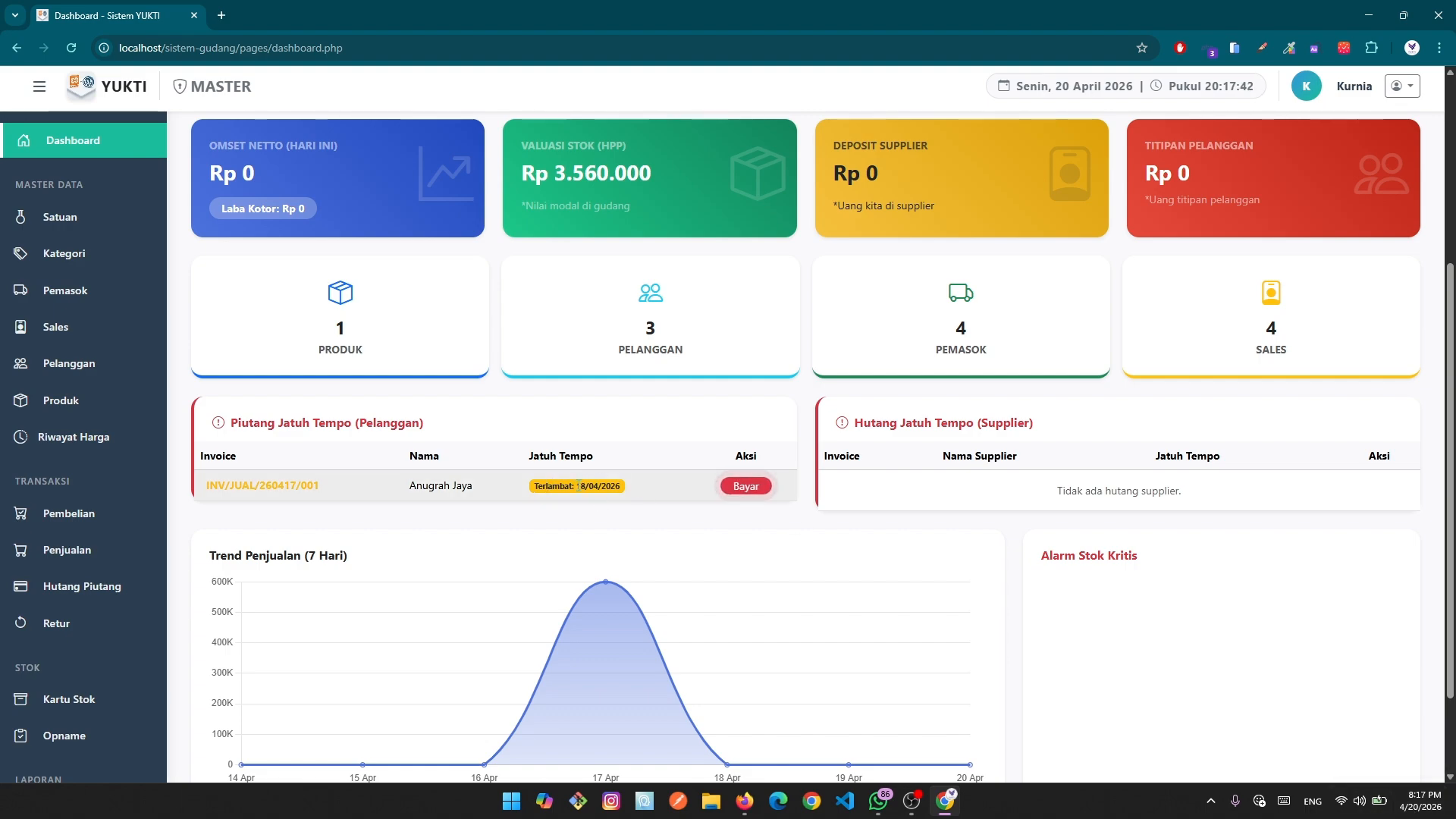
click(751, 487)
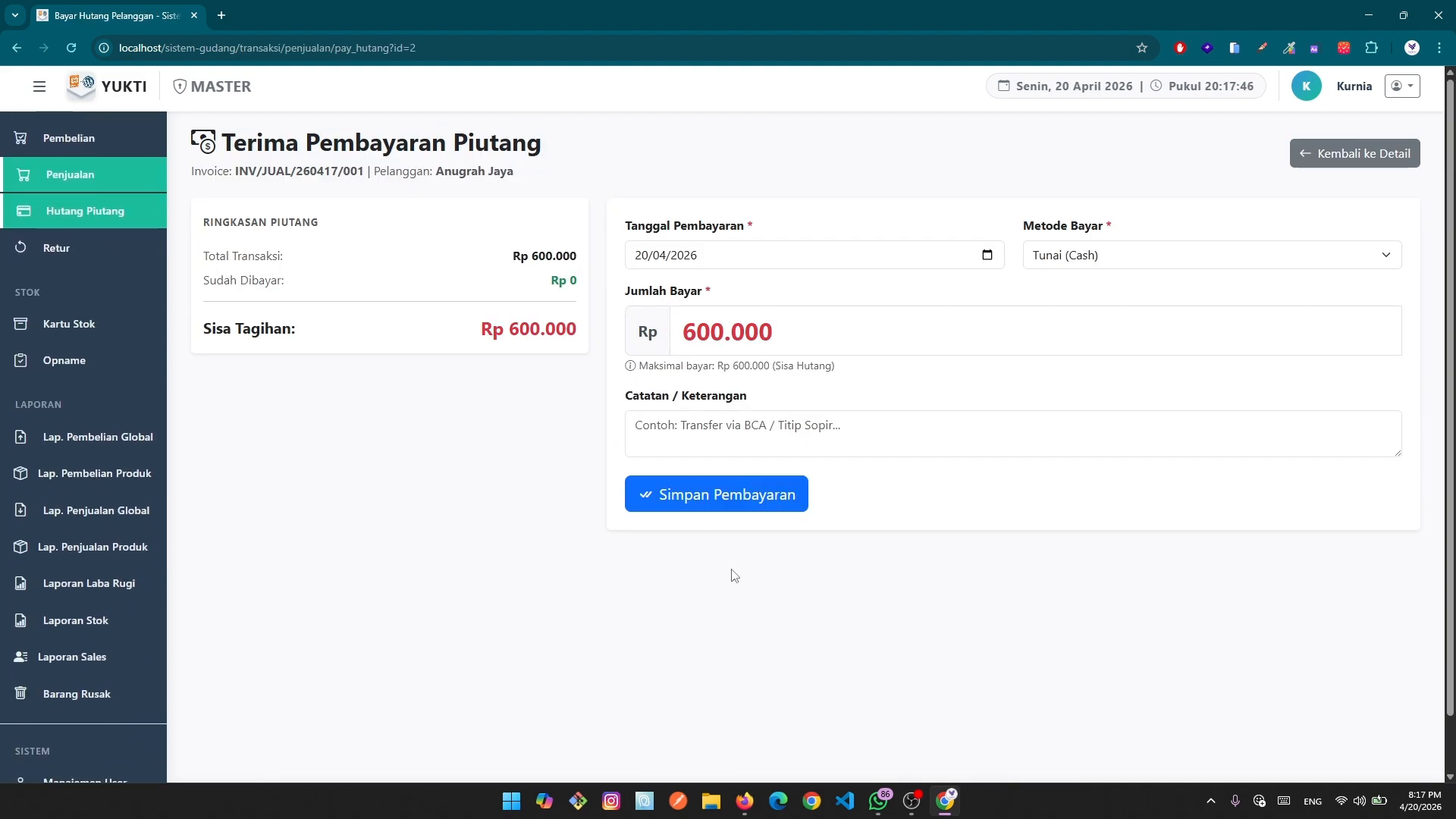
key(alt+Left)
scroll(729, 557, down, 5)
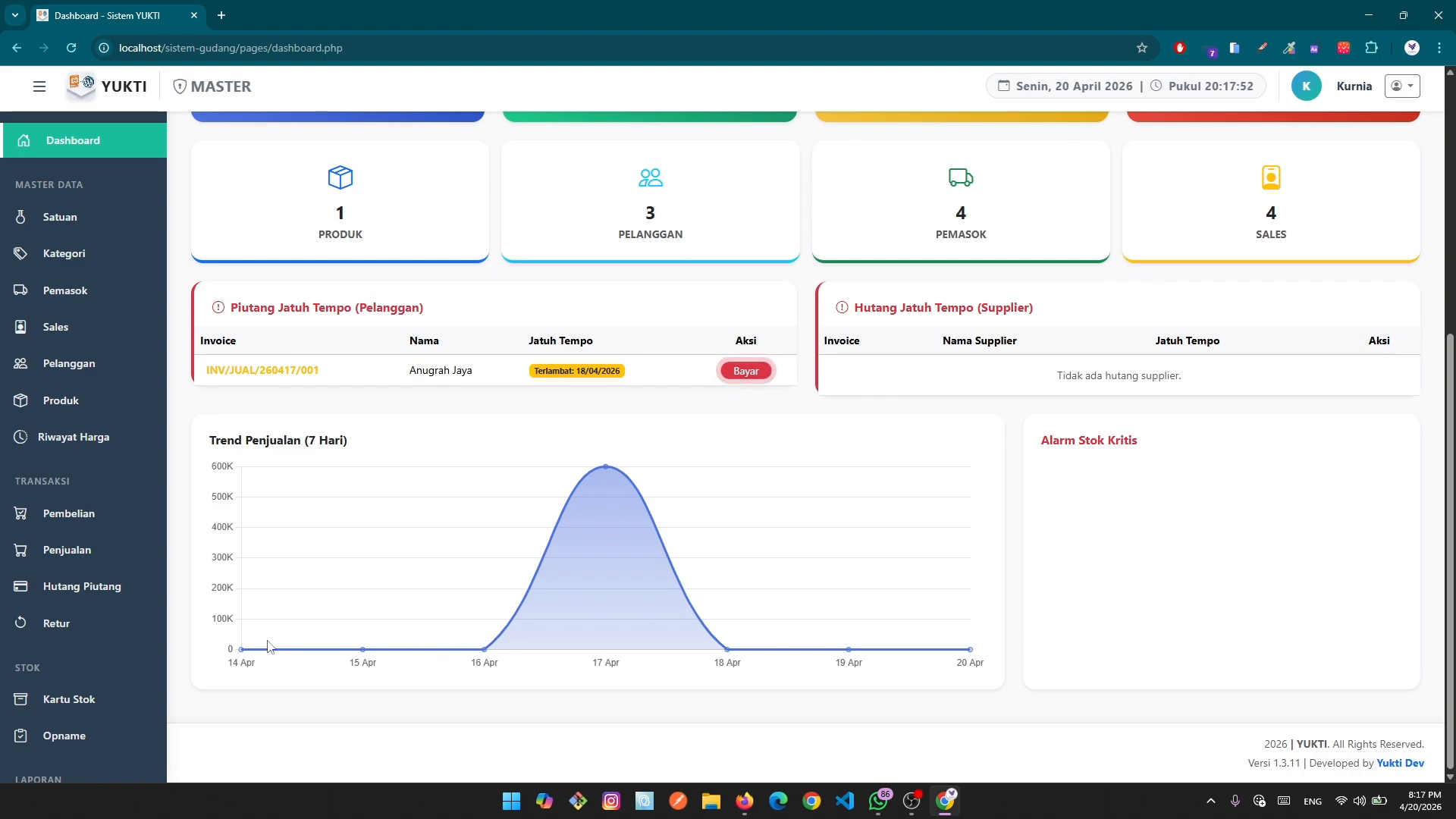
mouse_move(605, 467)
scroll(116, 516, up, 1)
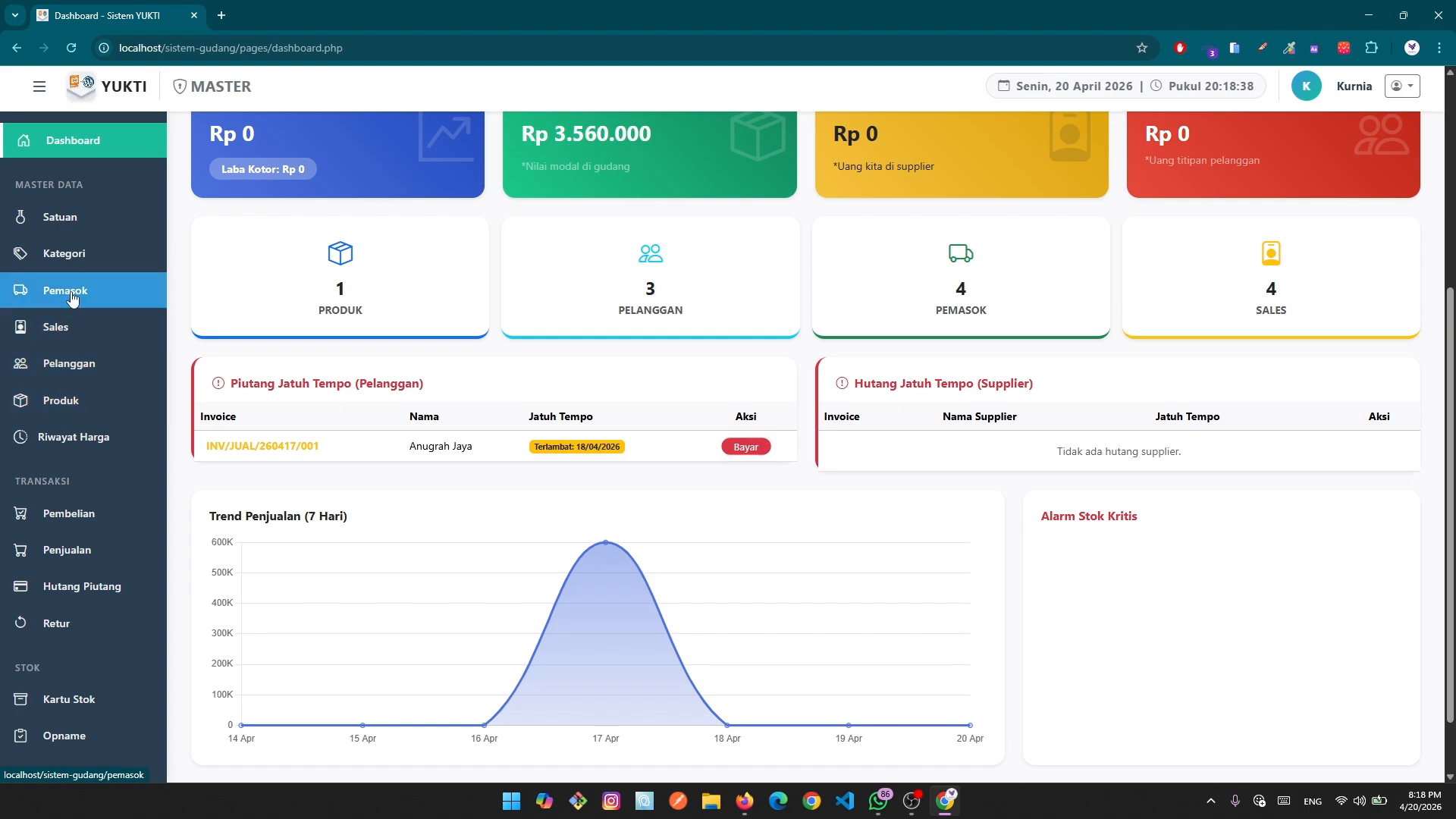
Look over the supplier and product lists (seng gelombang, stock 89), then go back to the dashboard.
click(71, 293)
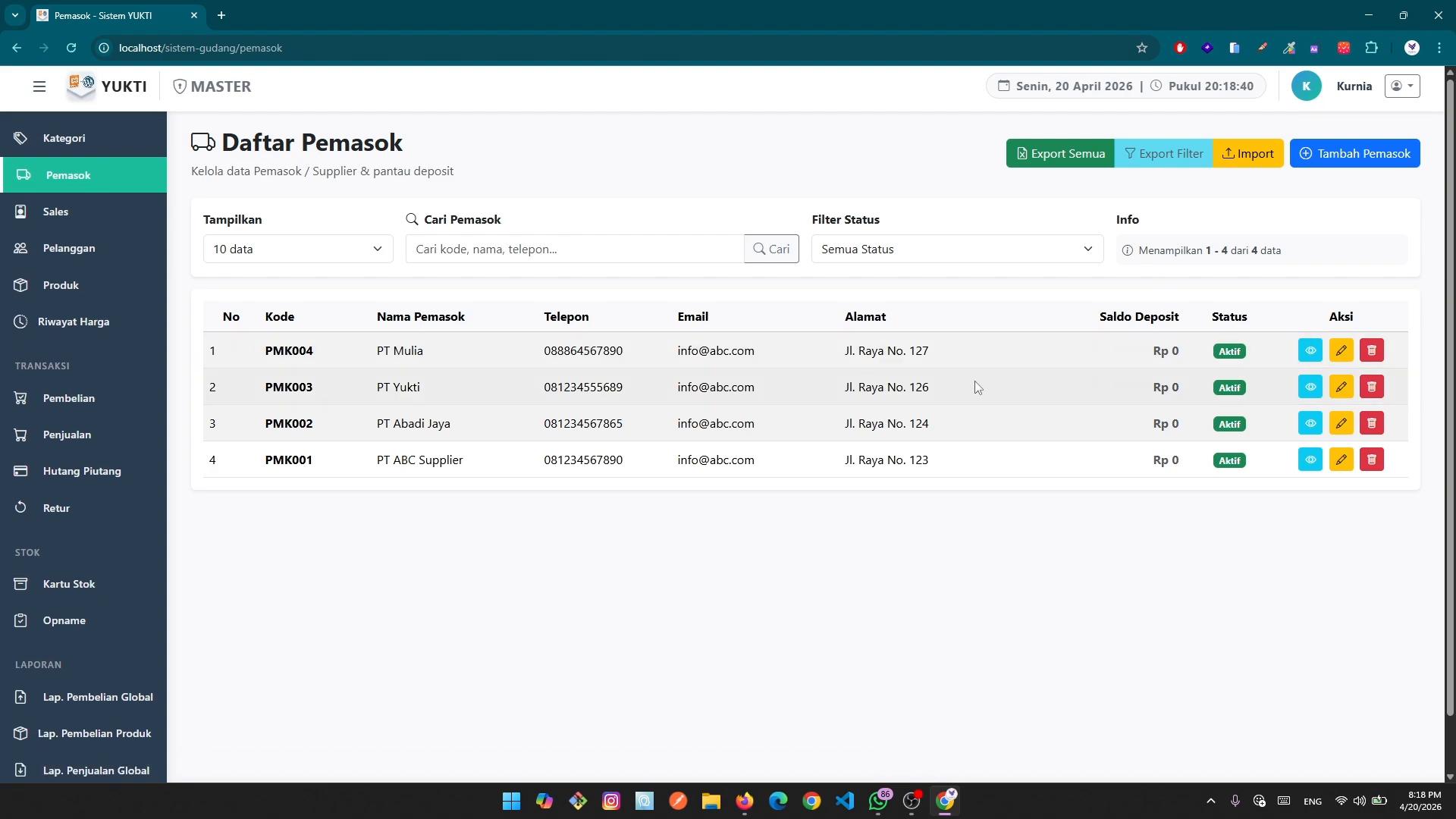
scroll(53, 235, up, 2)
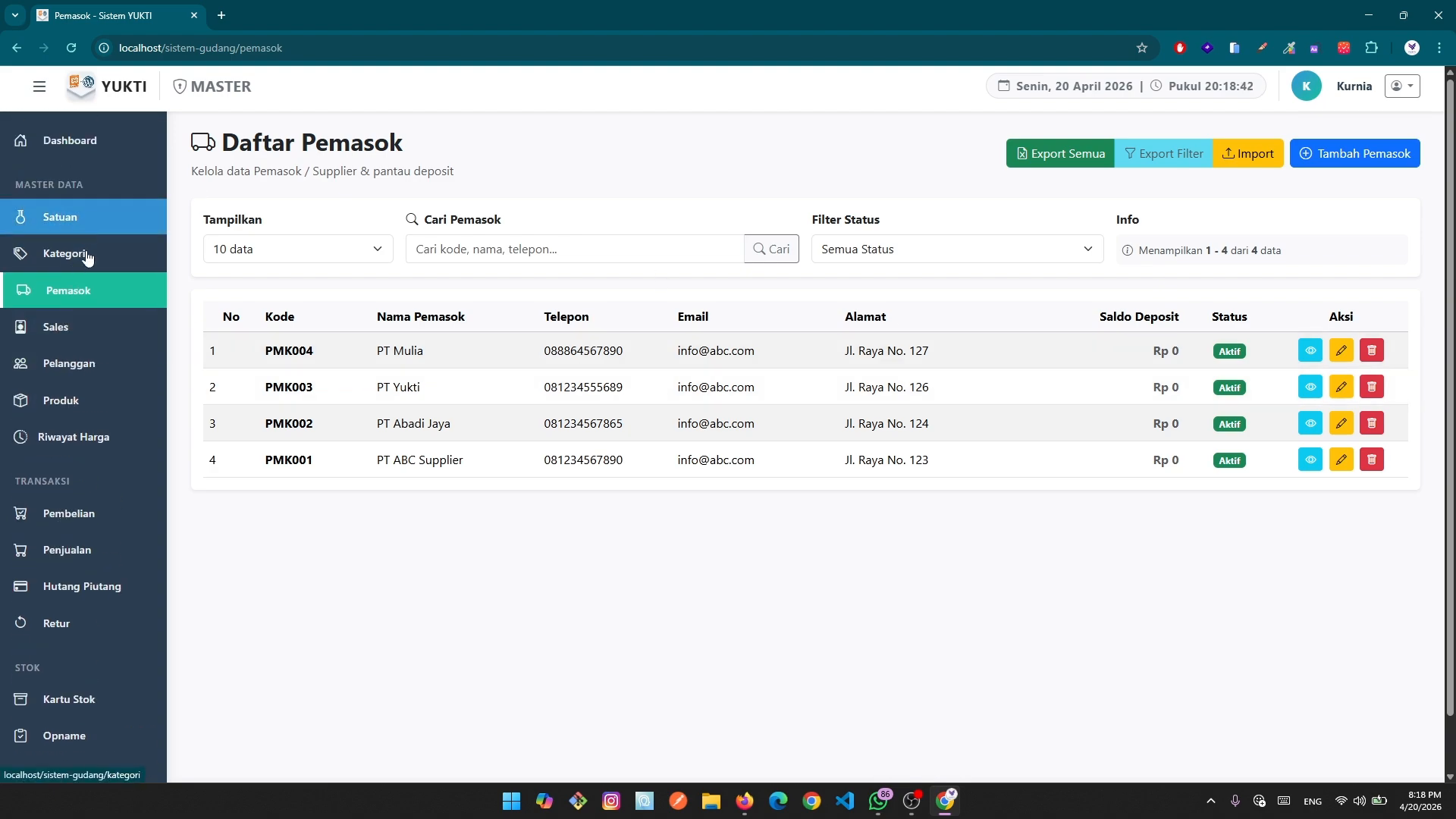
click(92, 409)
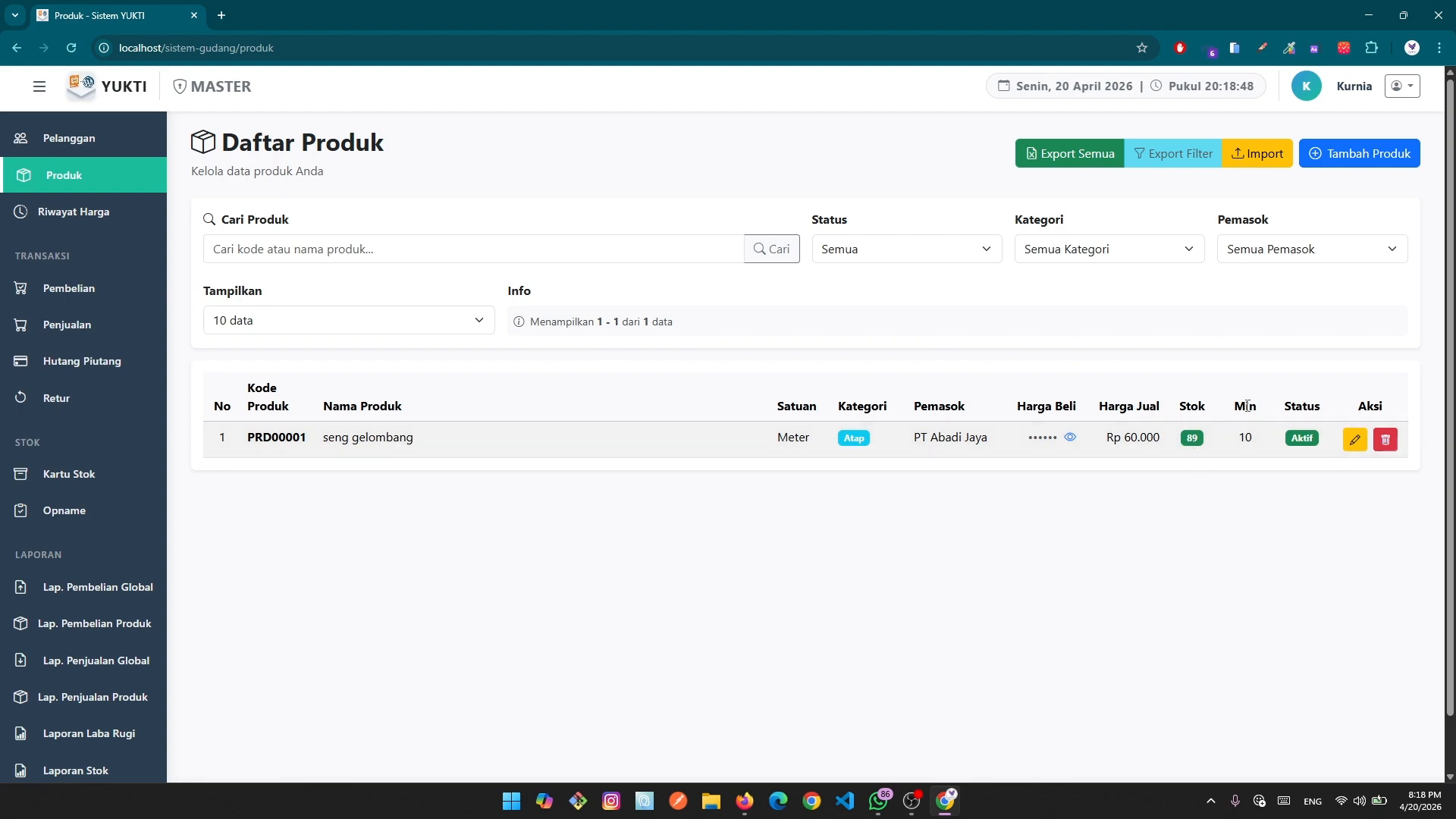
key(alt+Left)
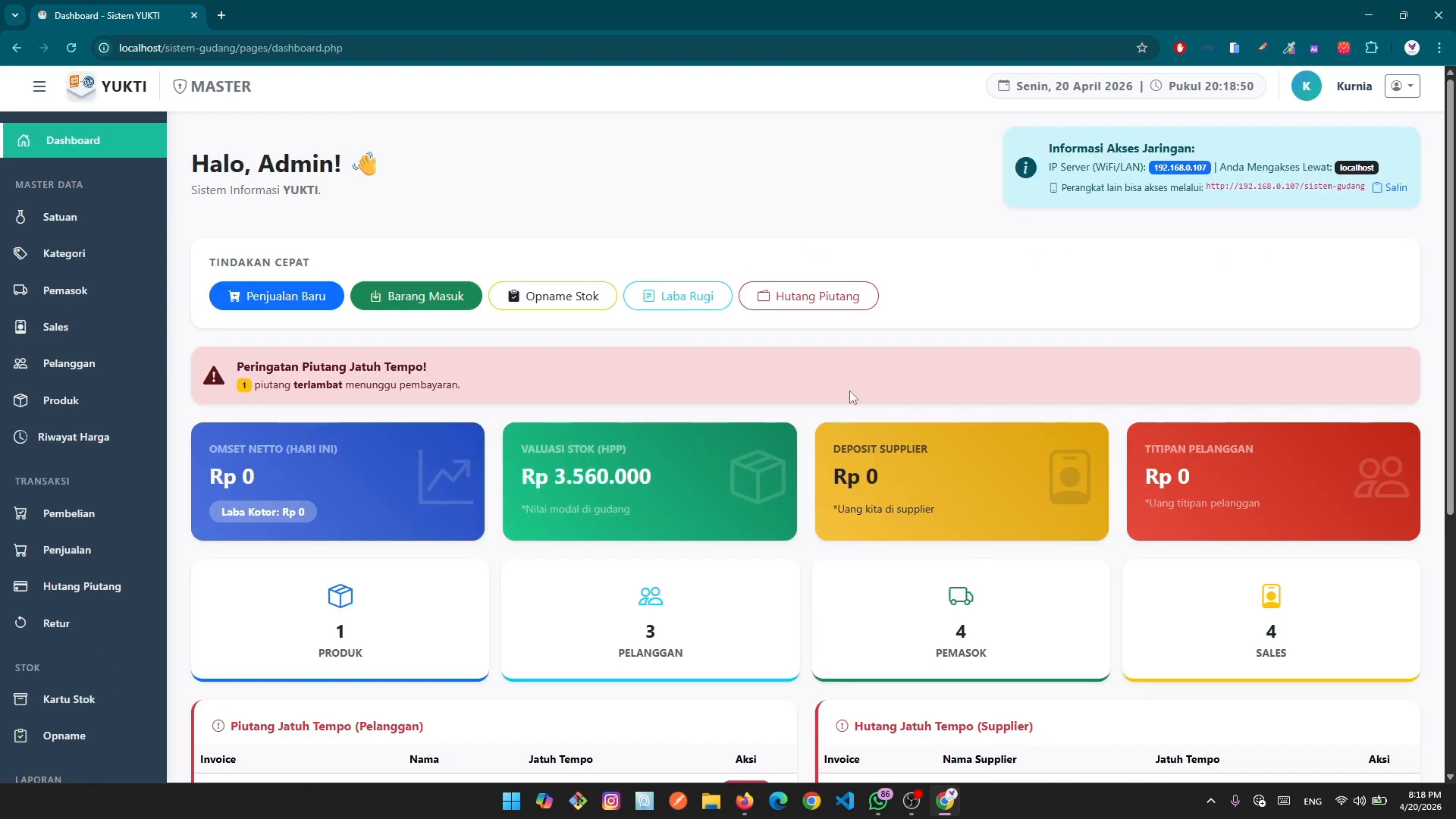
scroll(1124, 670, down, 5)
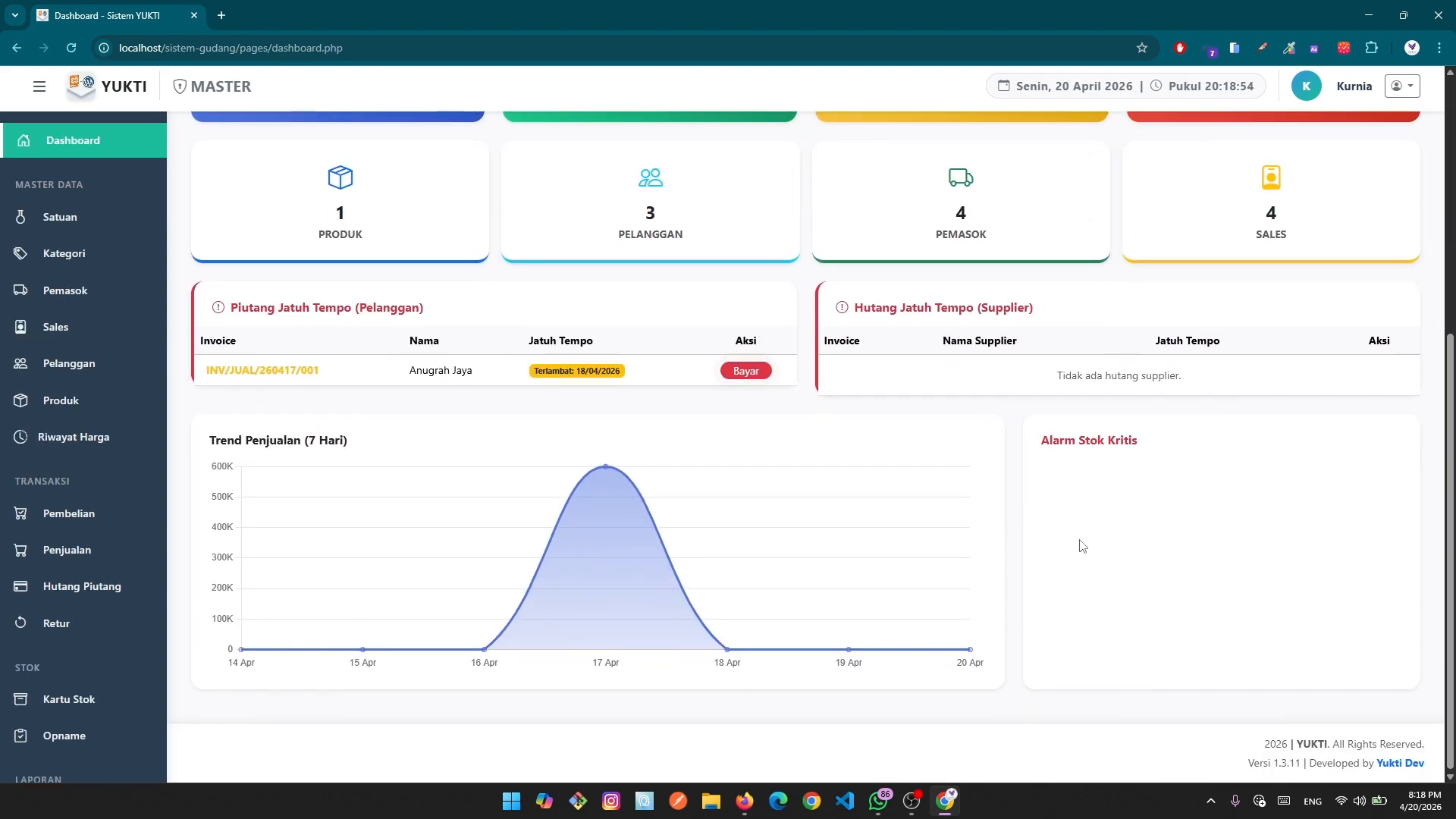
click(58, 402)
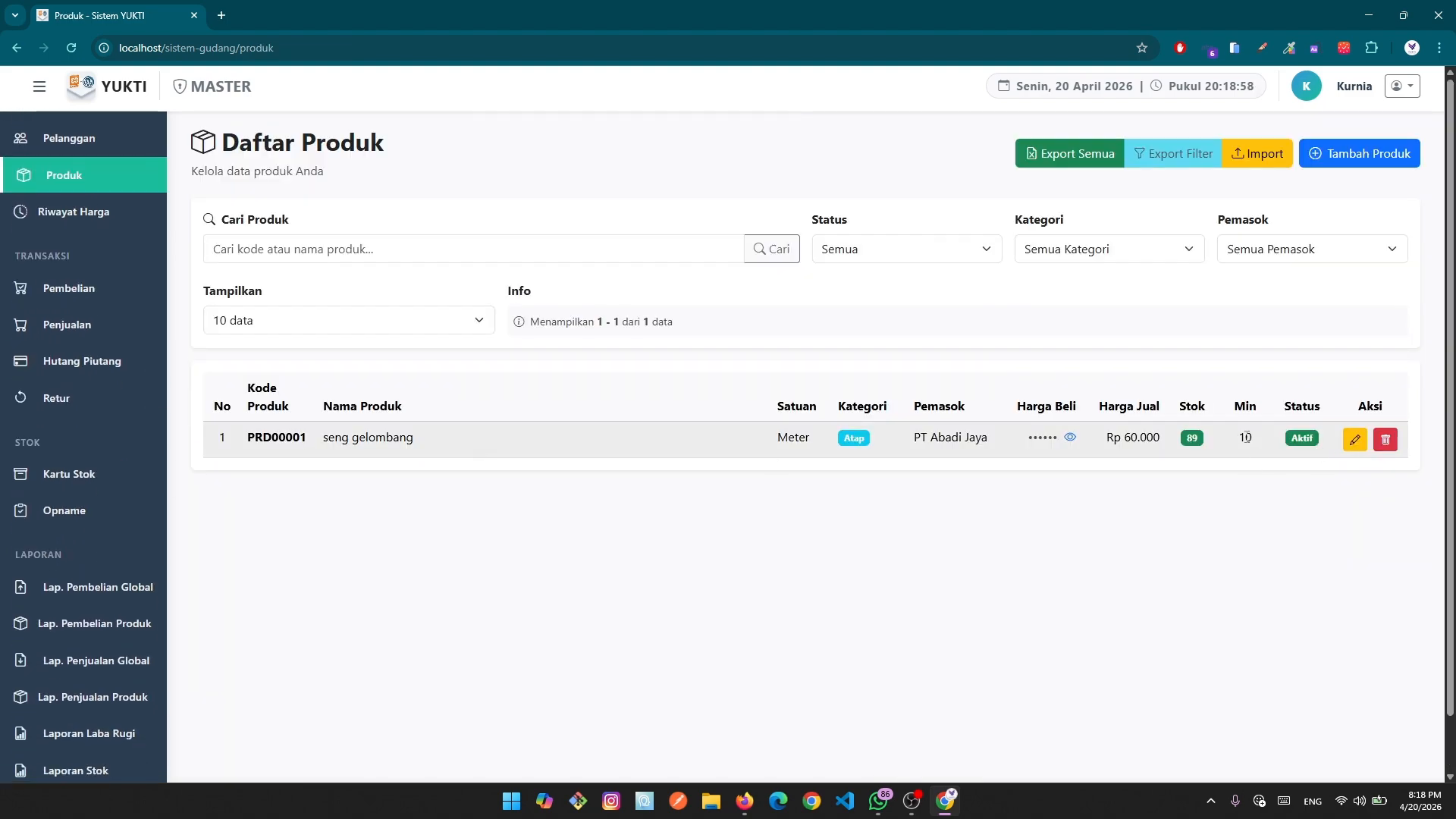
key(alt+Left)
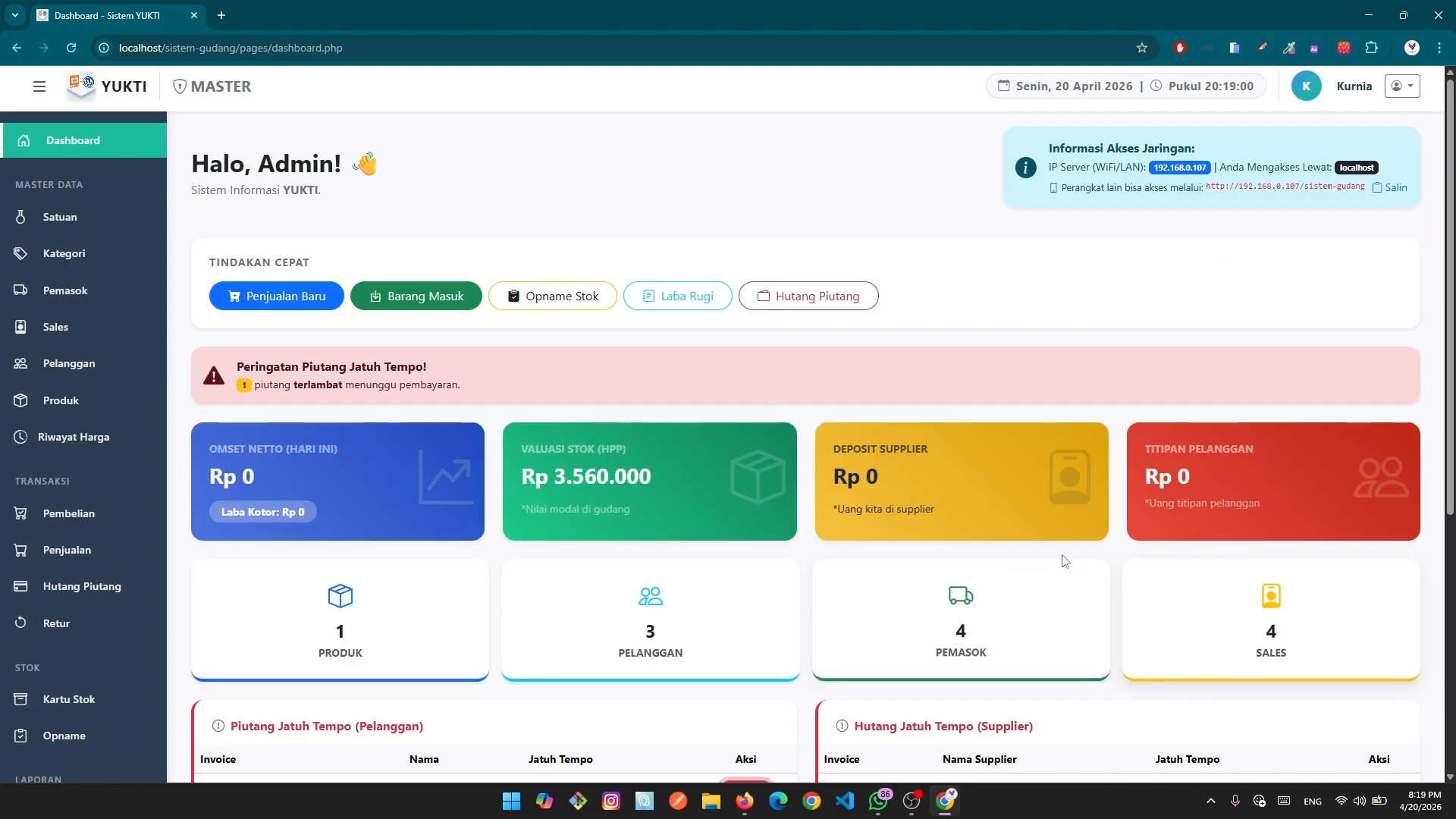
scroll(1062, 561, down, 5)
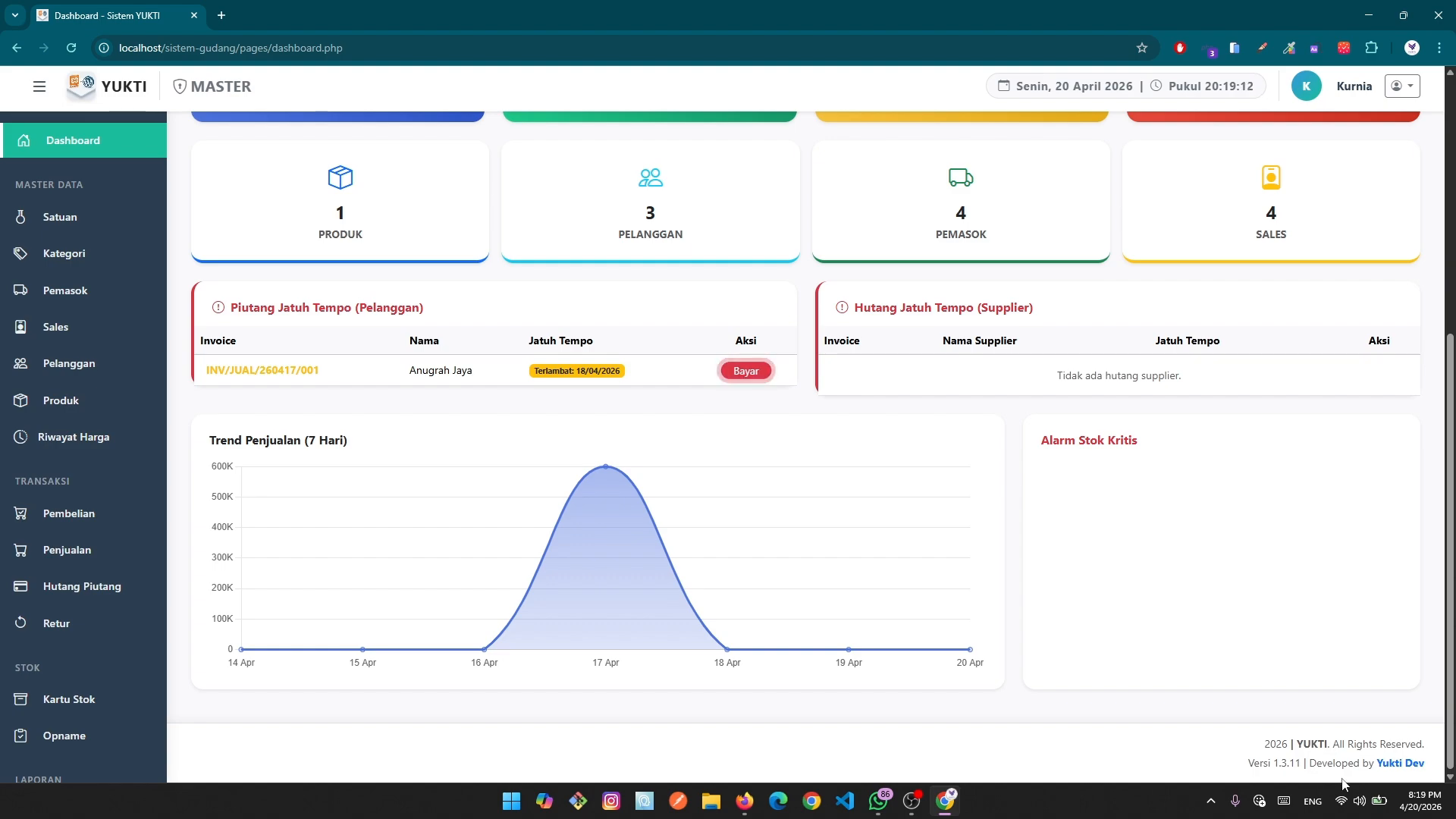
scroll(796, 672, up, 5)
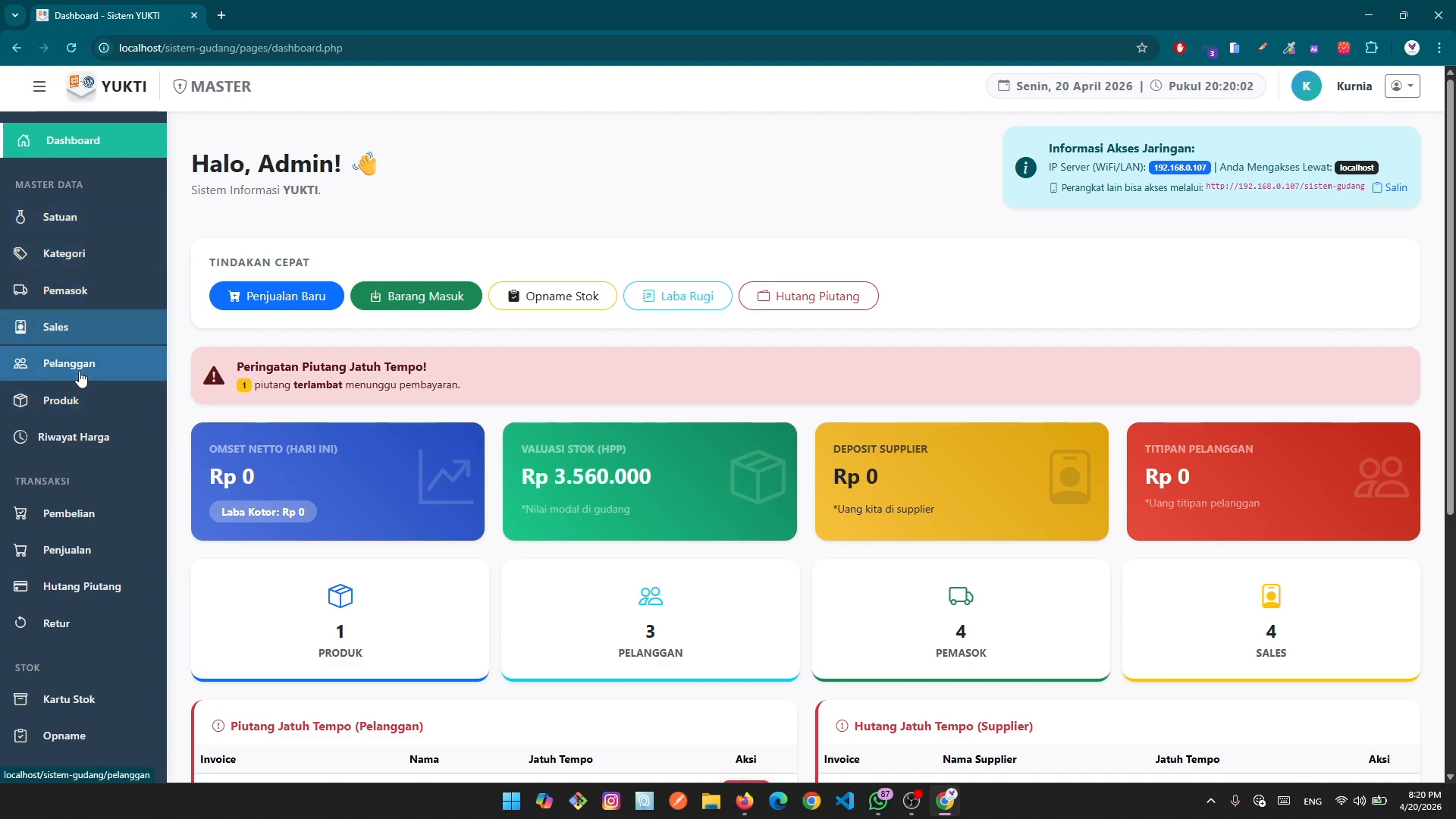
scroll(81, 379, down, 1)
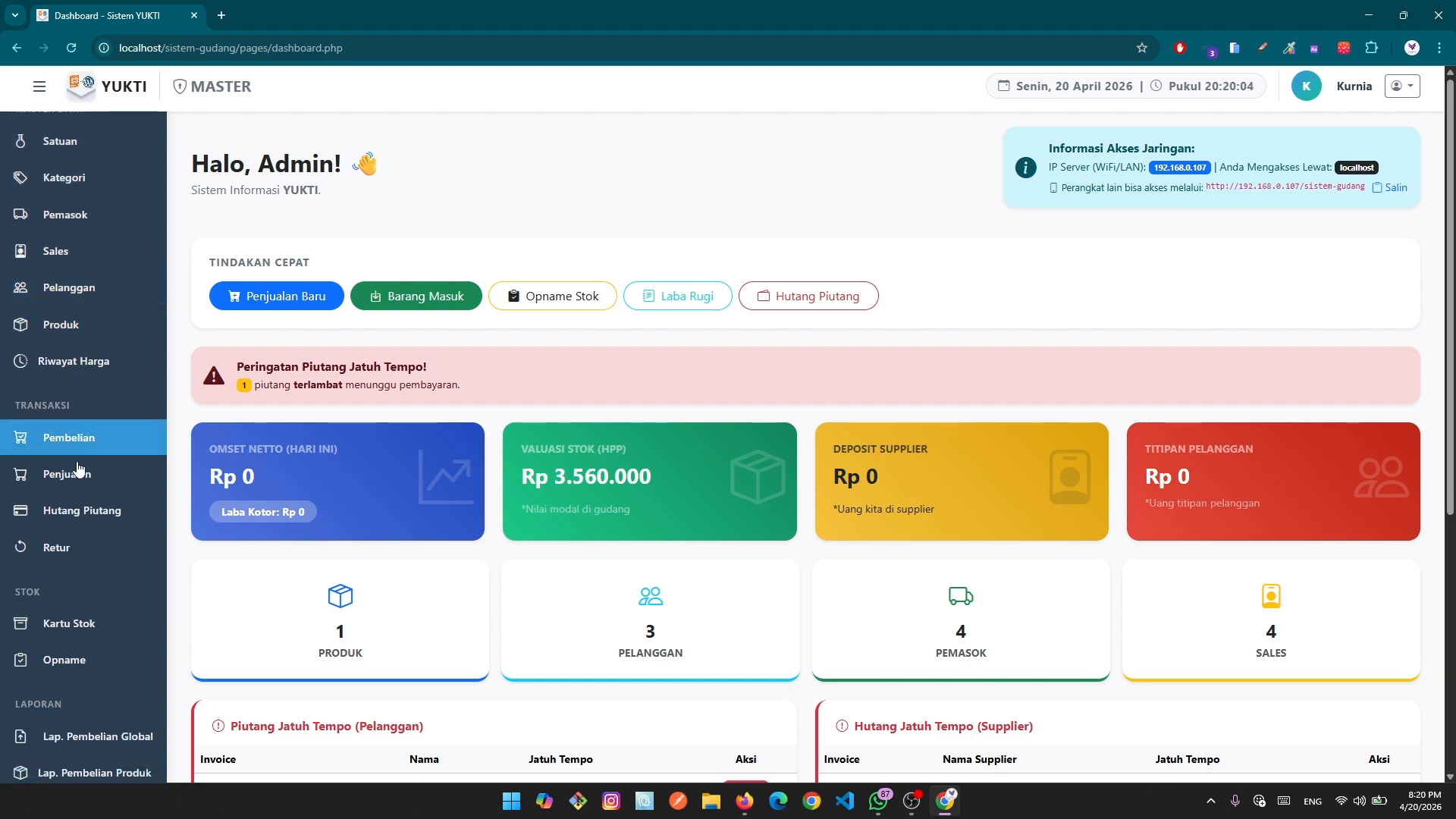
scroll(108, 389, up, 1)
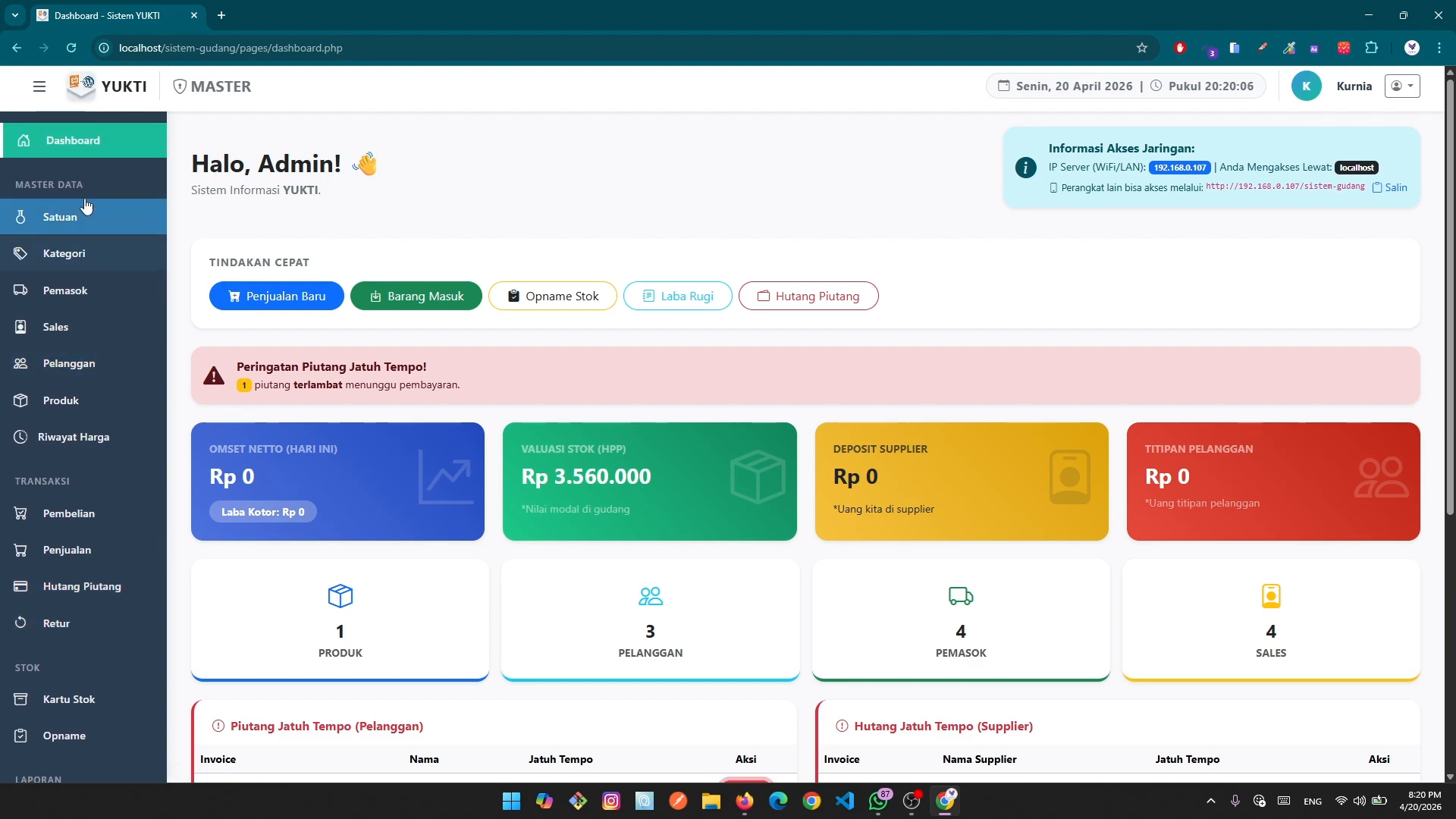
scroll(86, 322, down, 1)
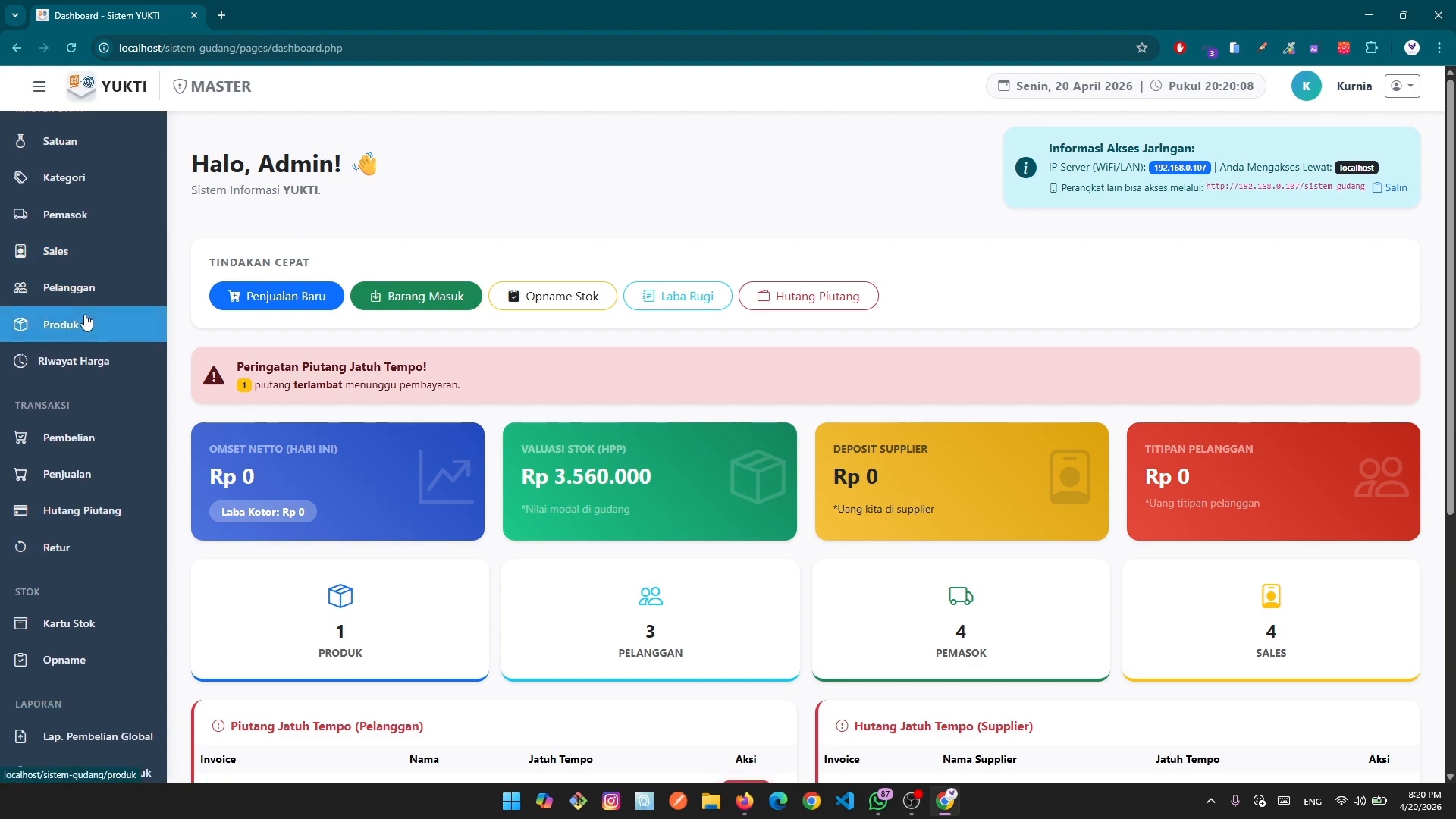
scroll(101, 343, up, 1)
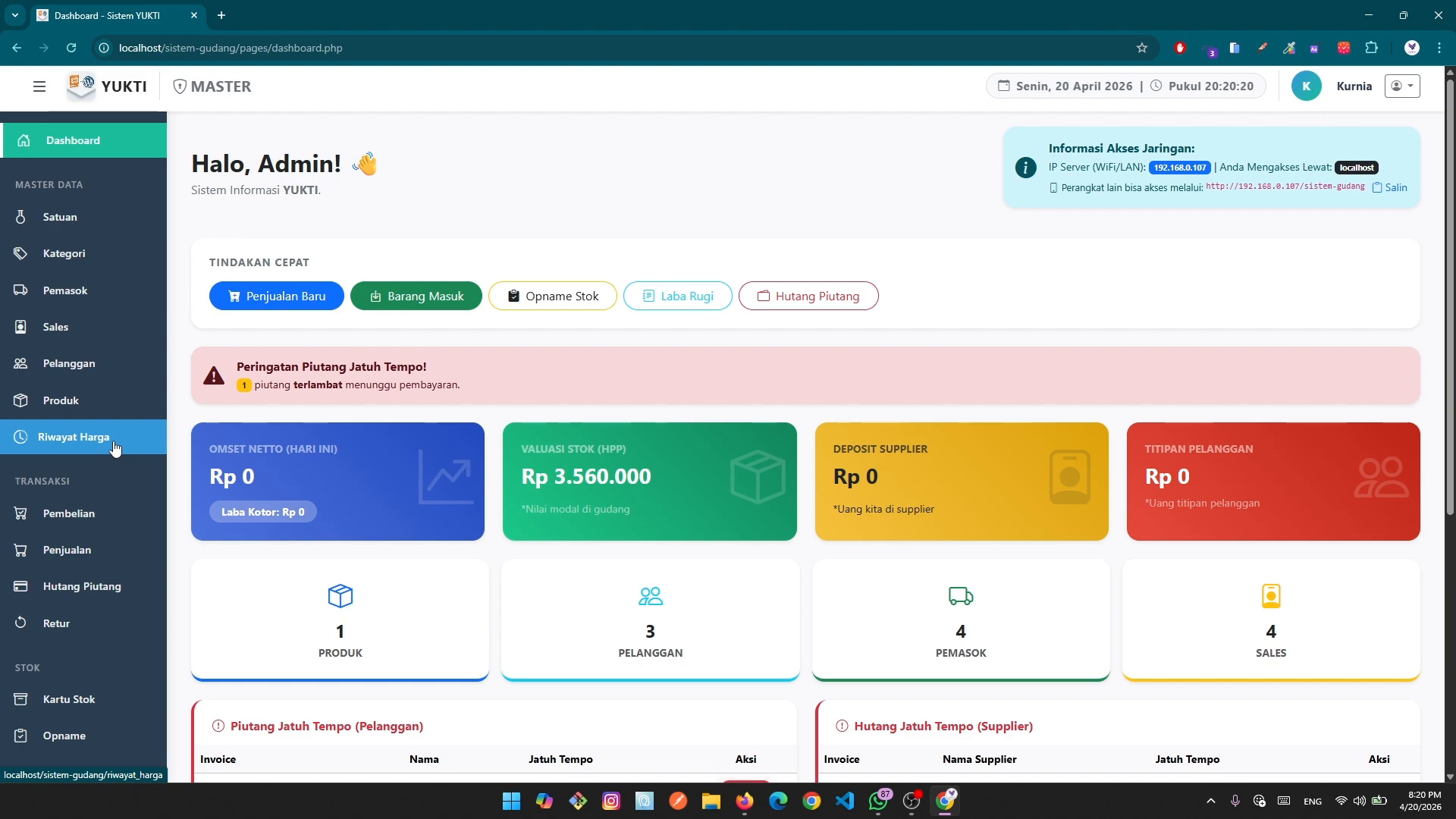
scroll(112, 436, down, 3)
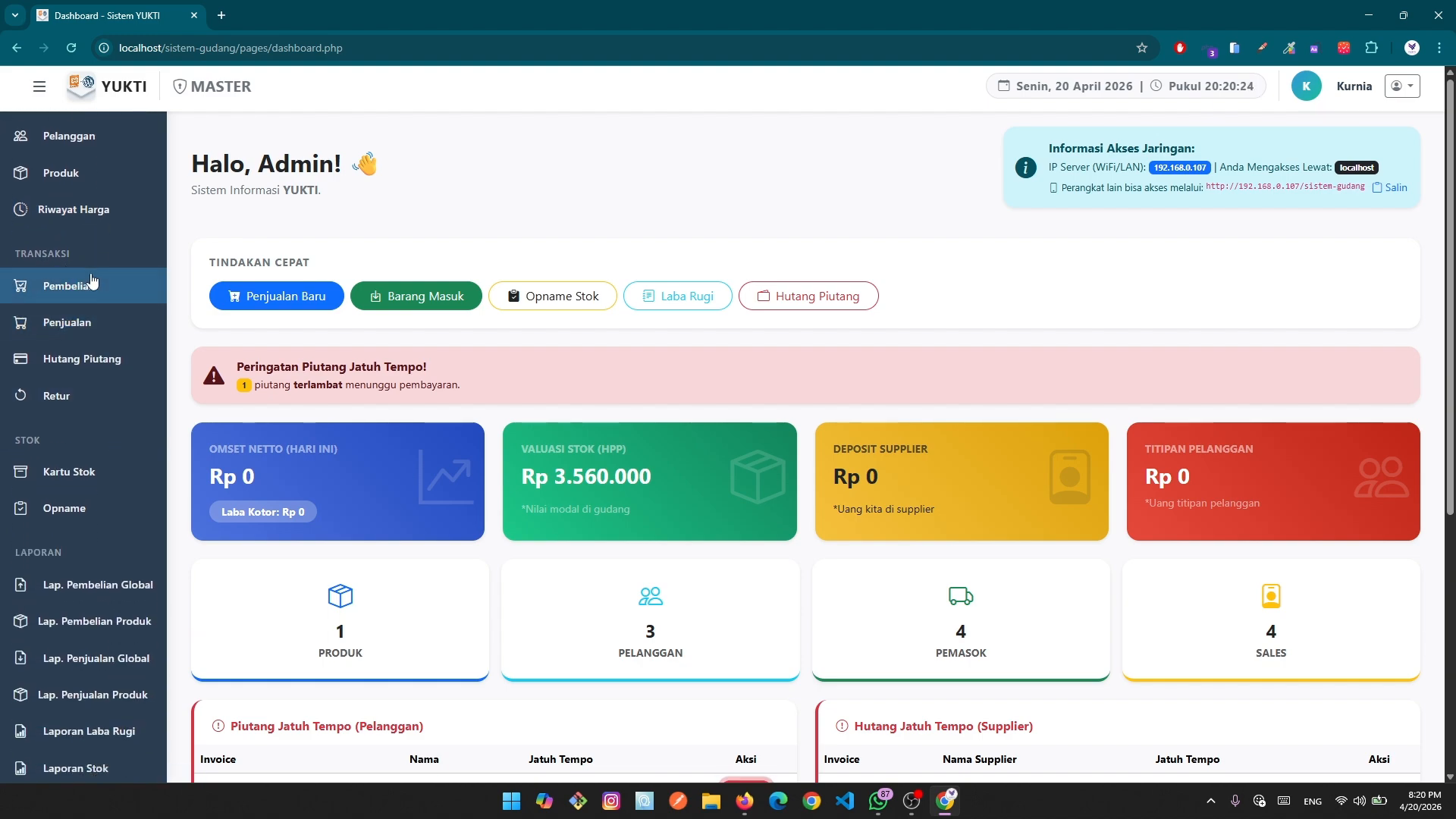
click(64, 399)
click(65, 401)
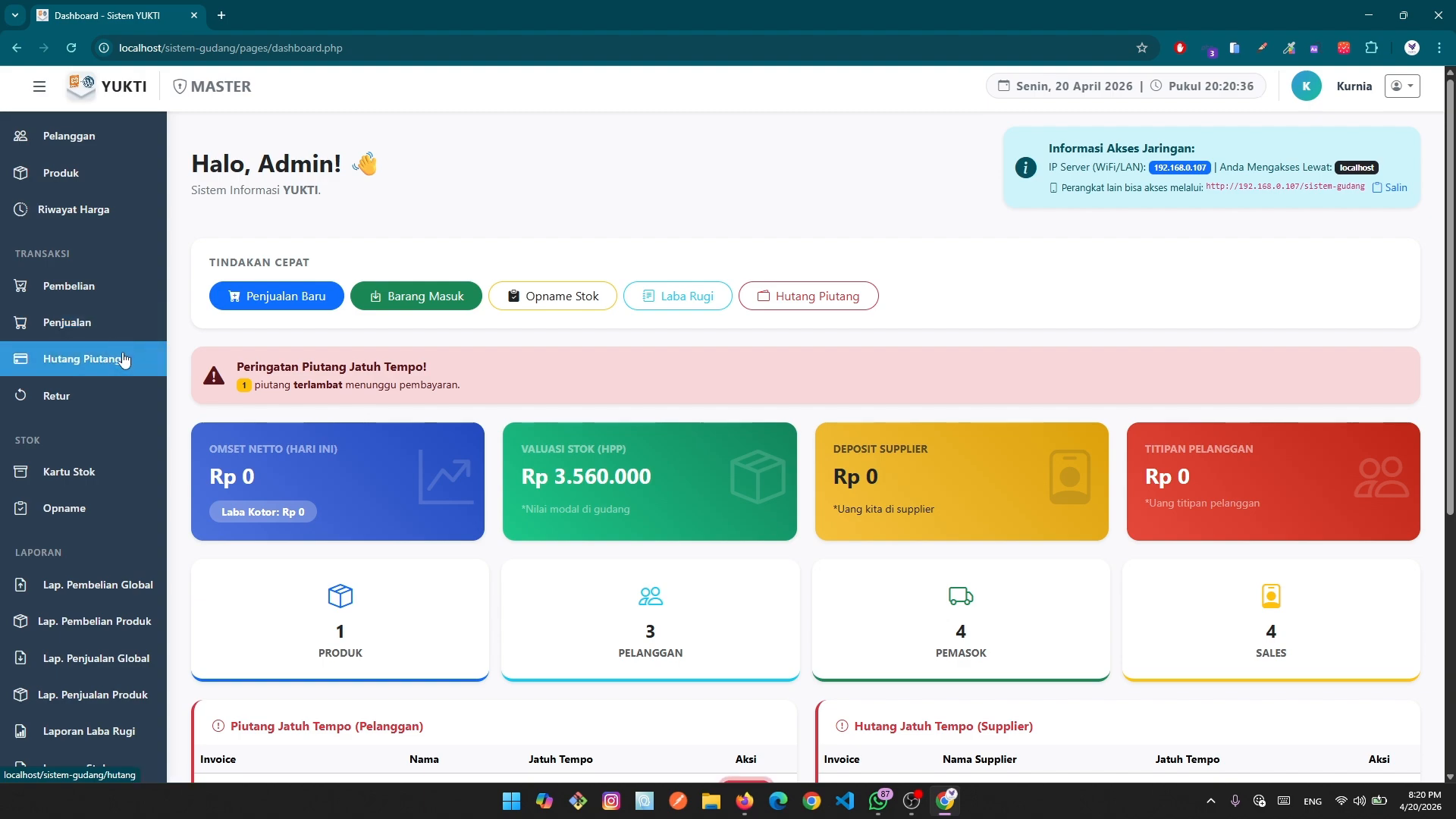
click(79, 400)
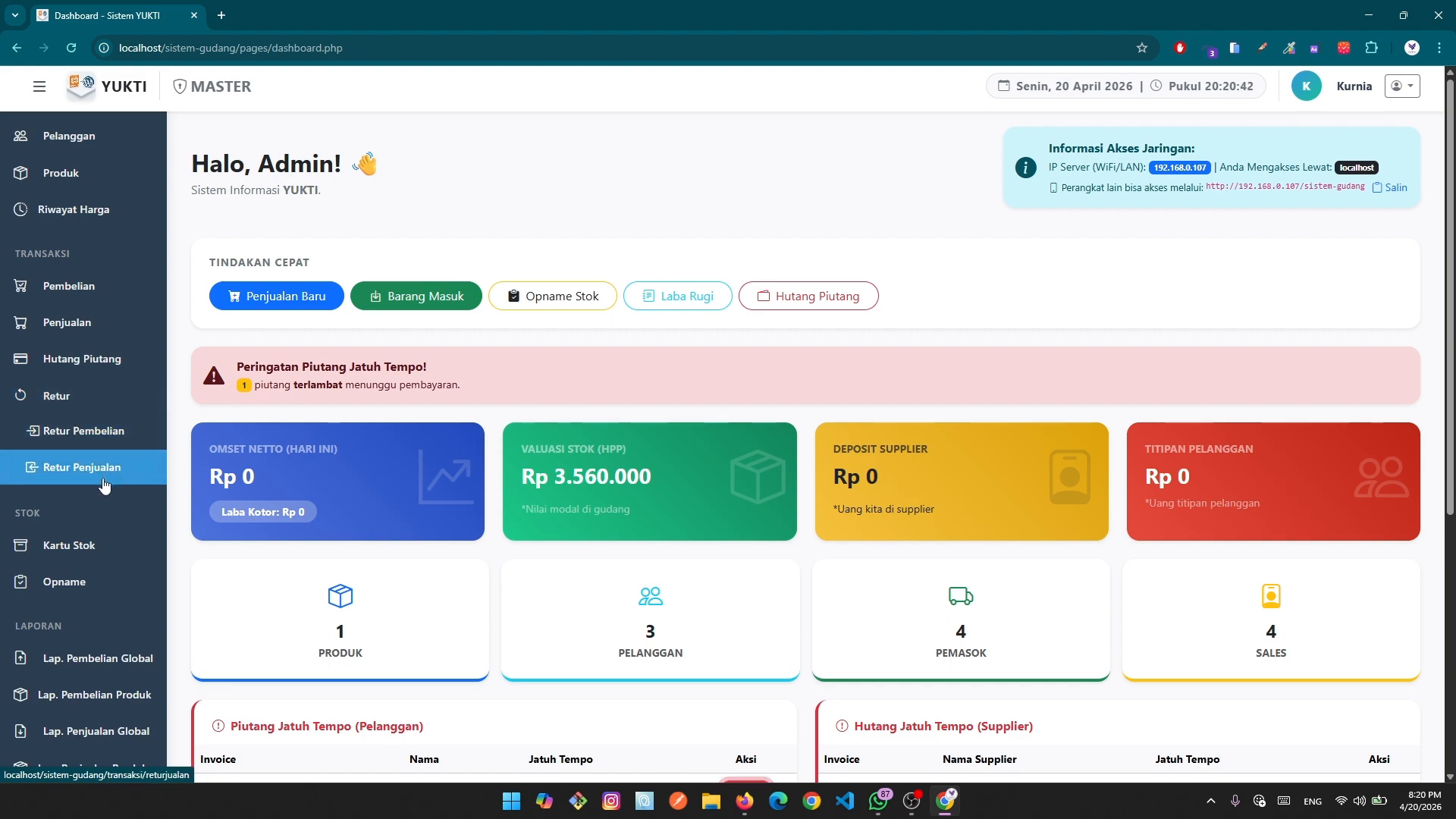
click(86, 409)
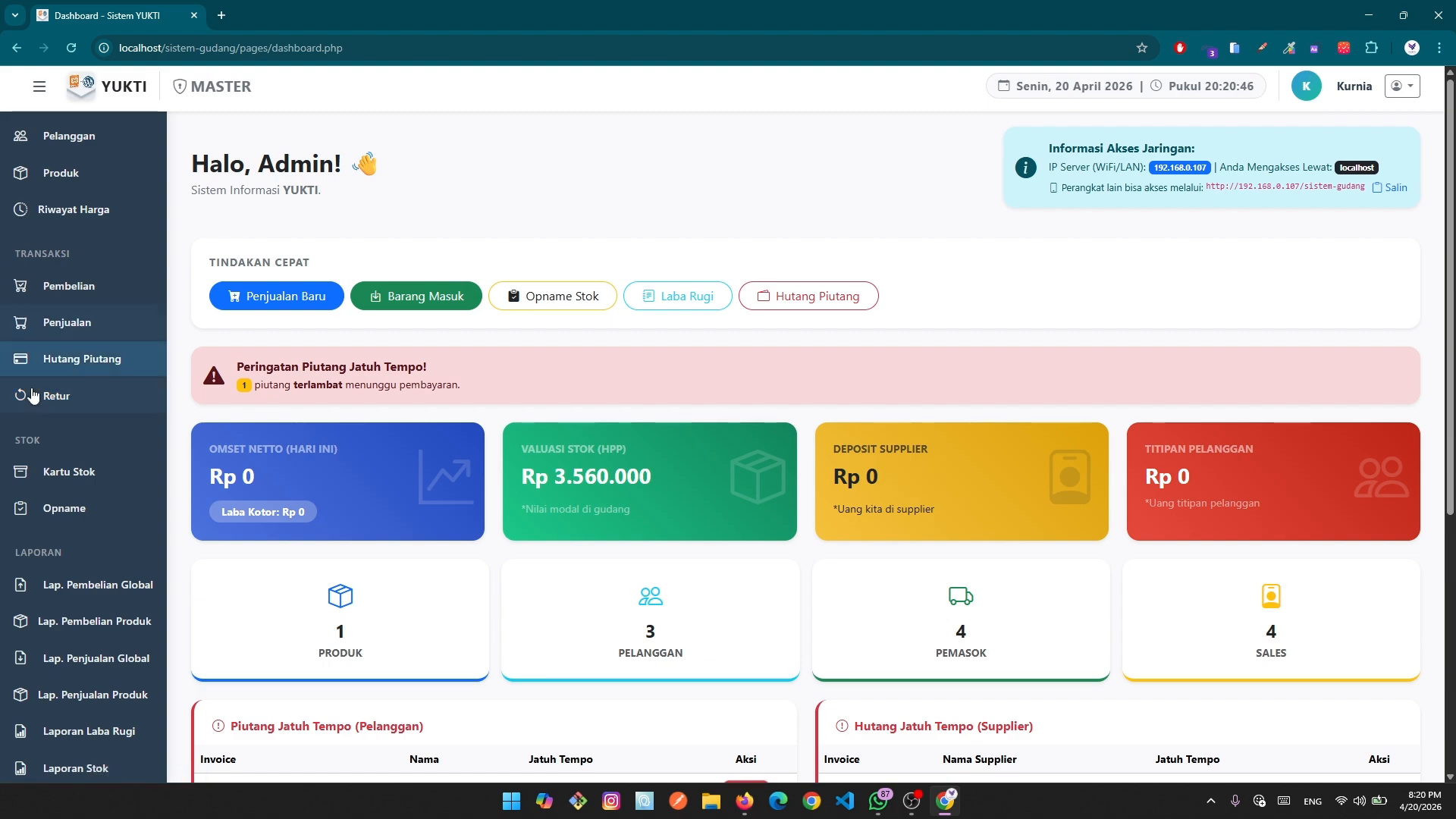
scroll(71, 428, up, 3)
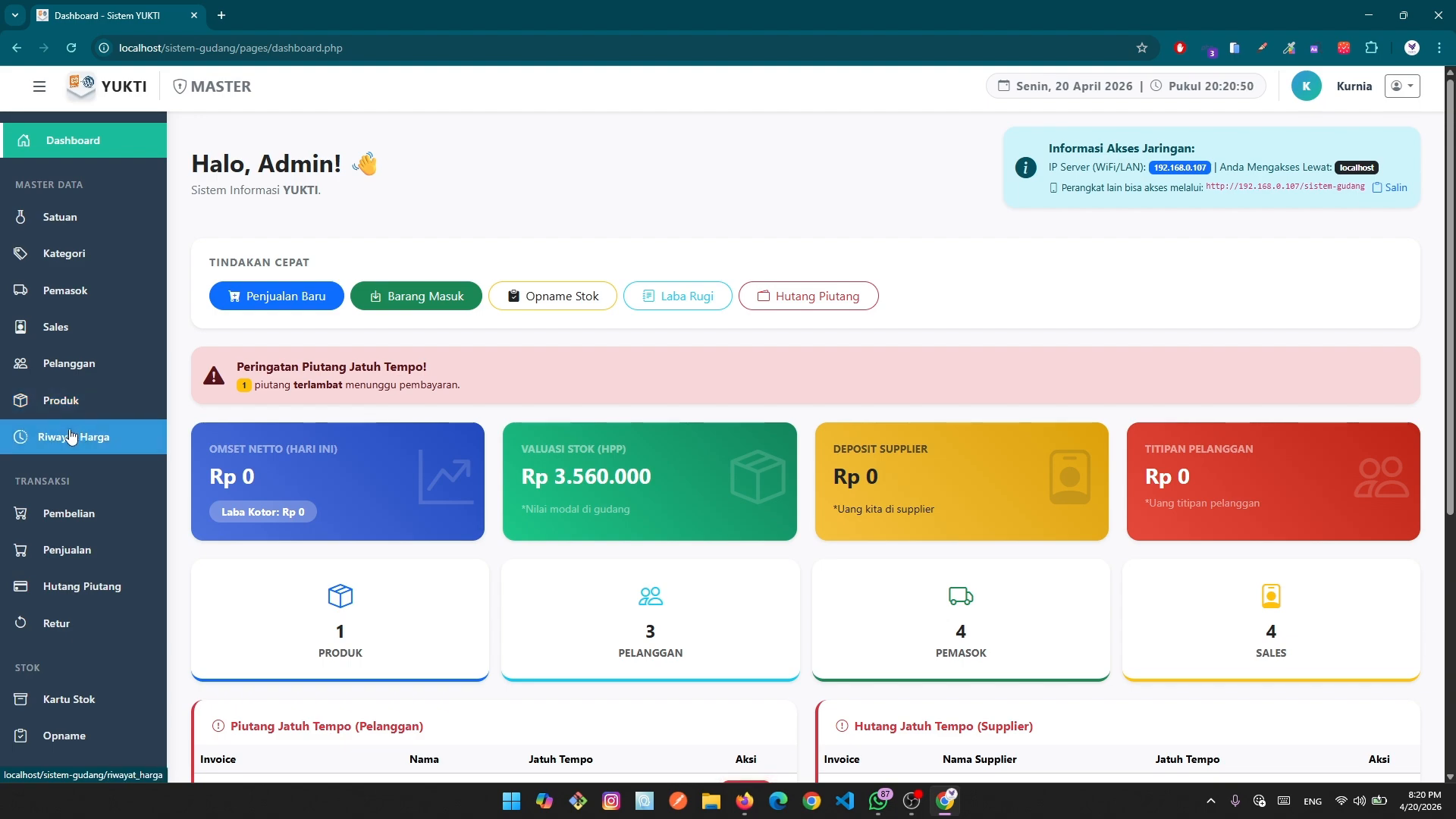
scroll(76, 424, down, 1)
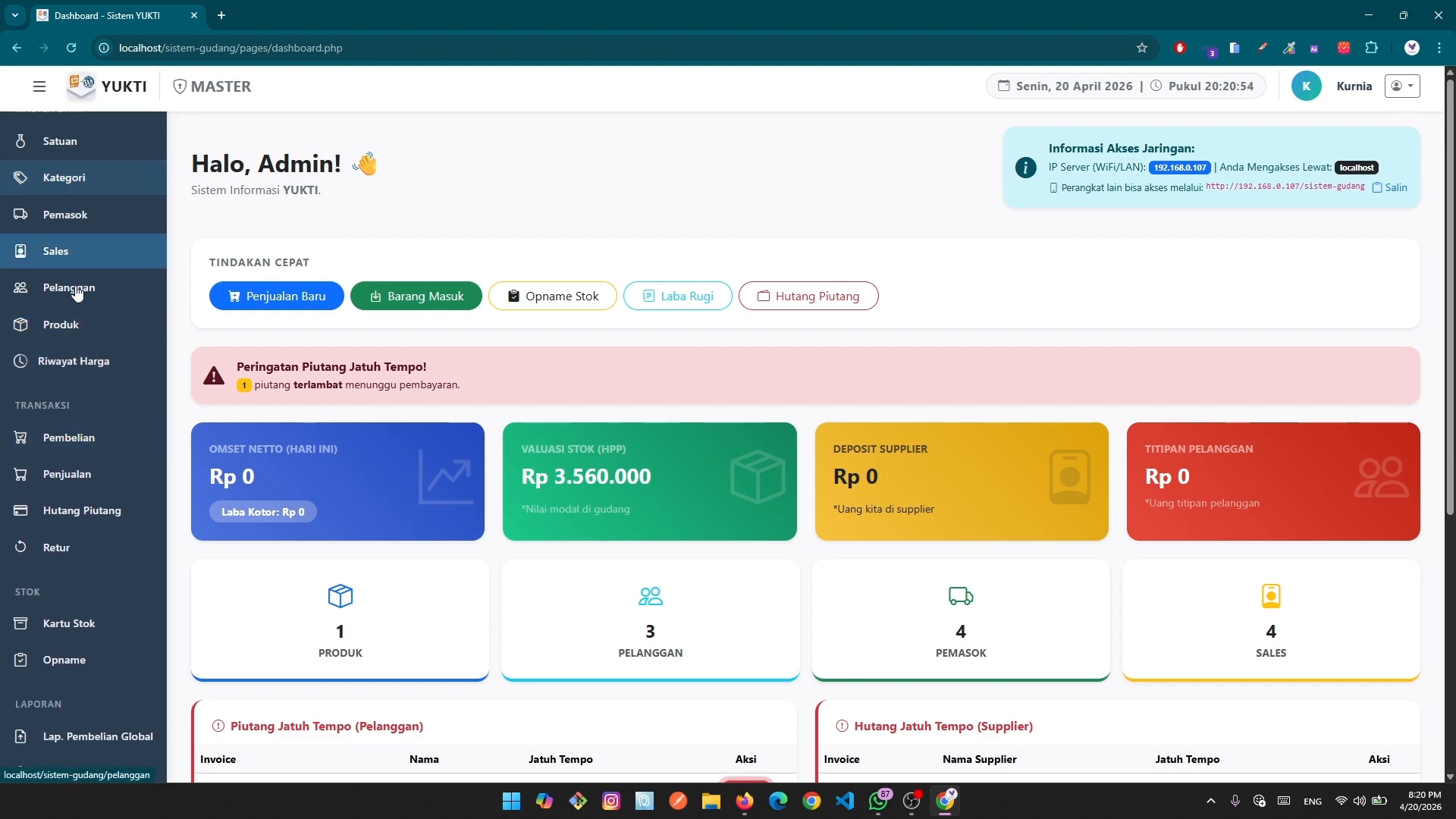
scroll(80, 296, up, 1)
scroll(83, 370, down, 2)
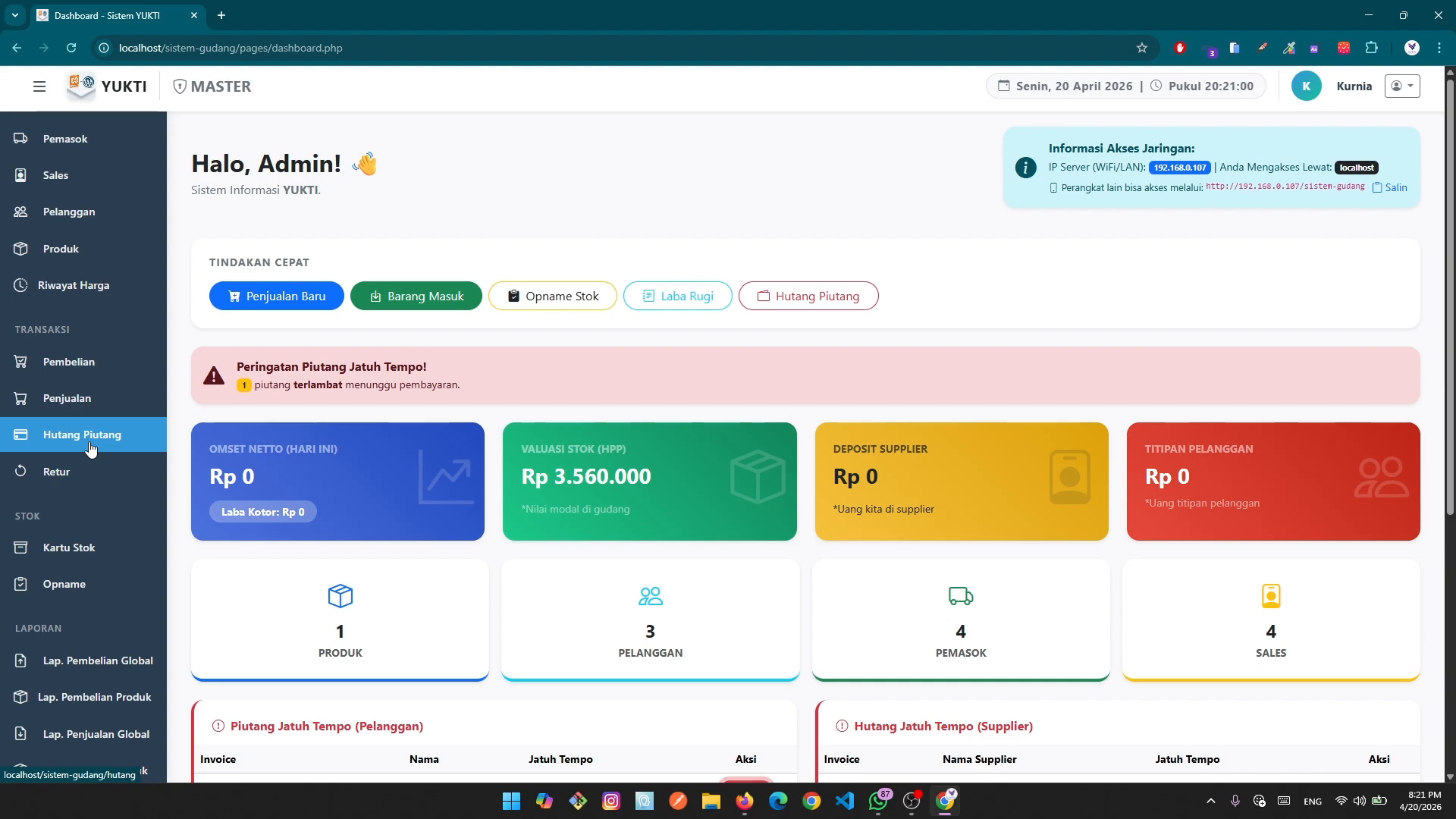
scroll(91, 447, down, 1)
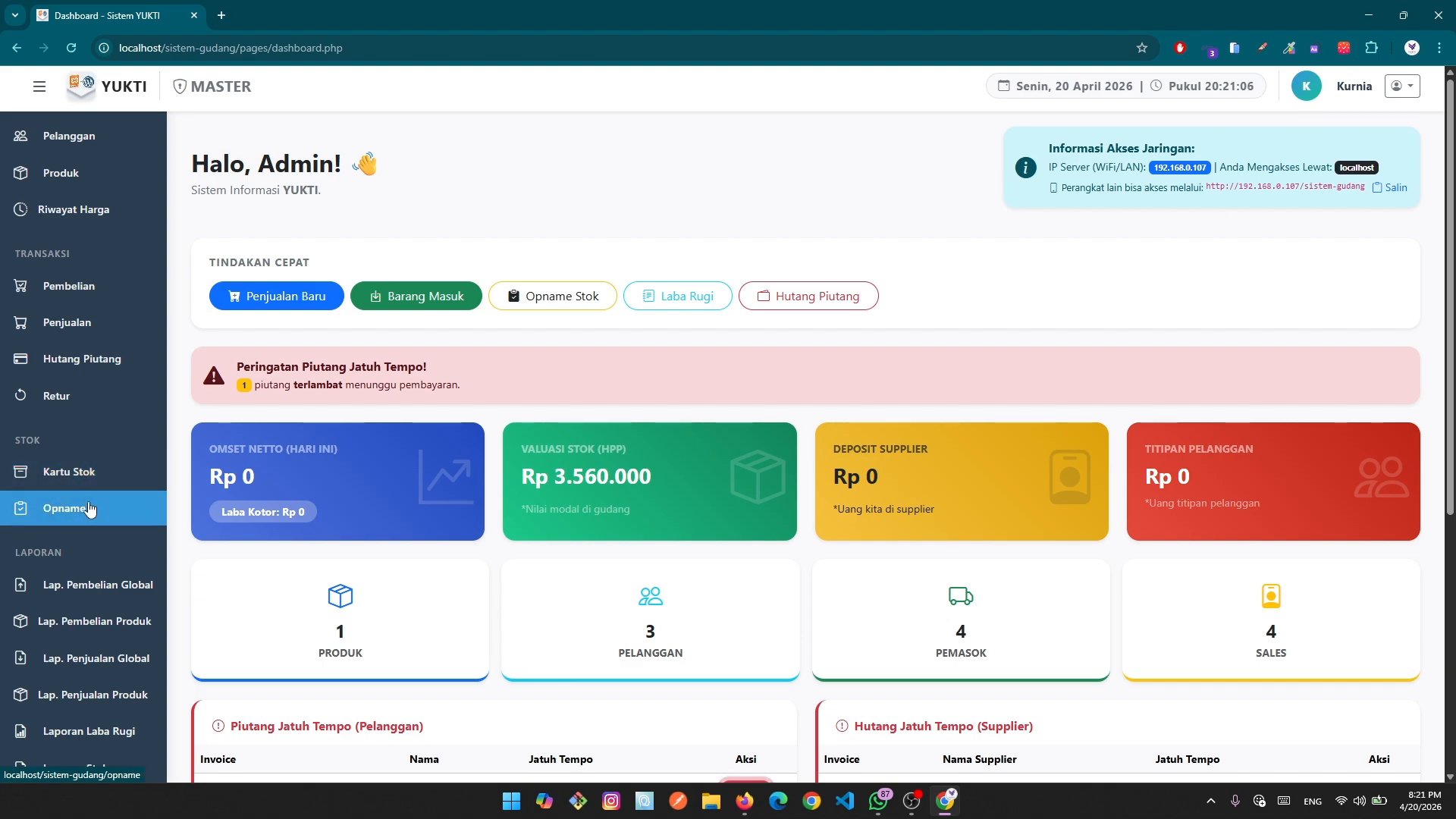
scroll(90, 509, down, 1)
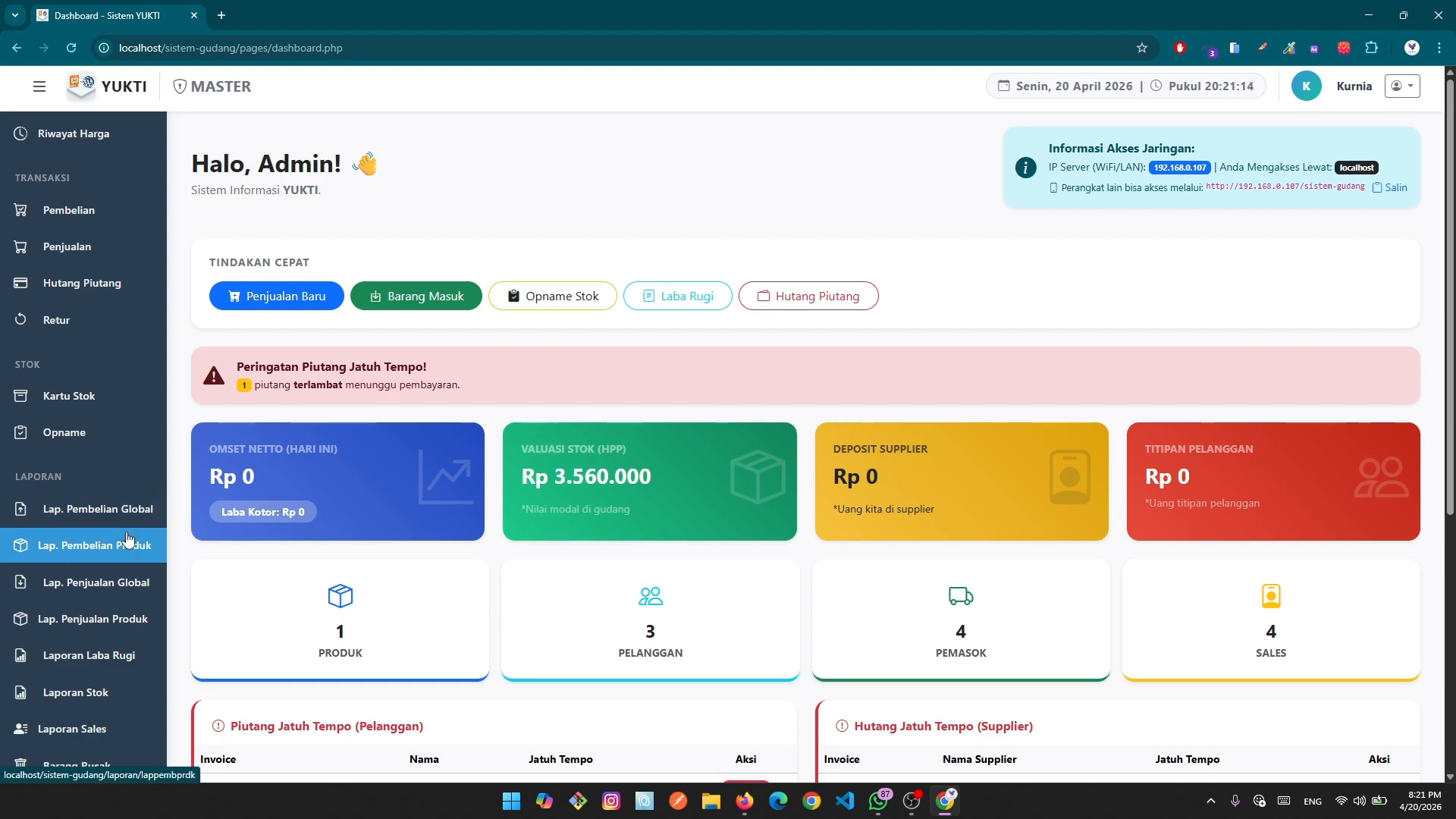
scroll(124, 539, down, 1)
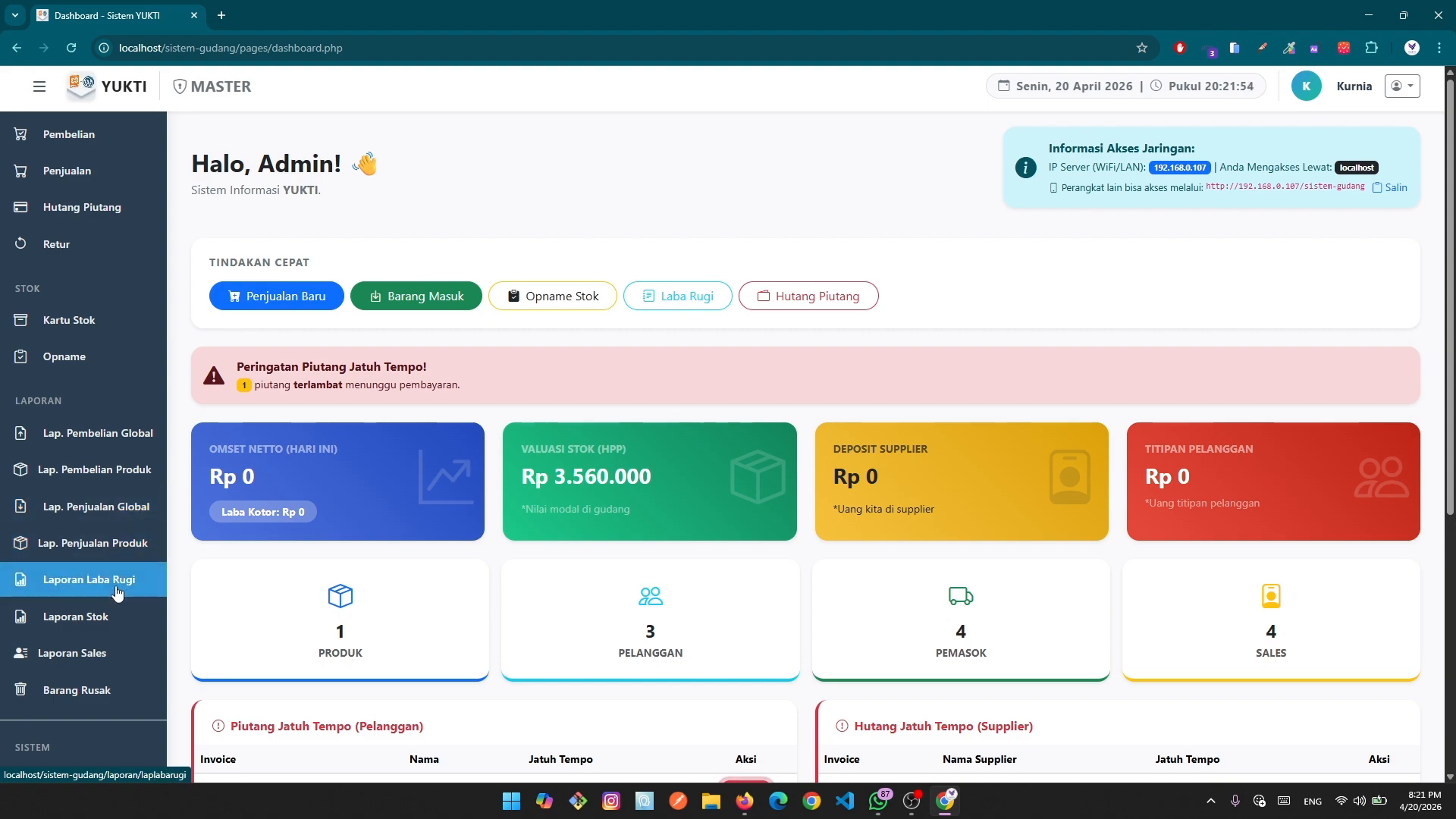
scroll(118, 592, down, 1)
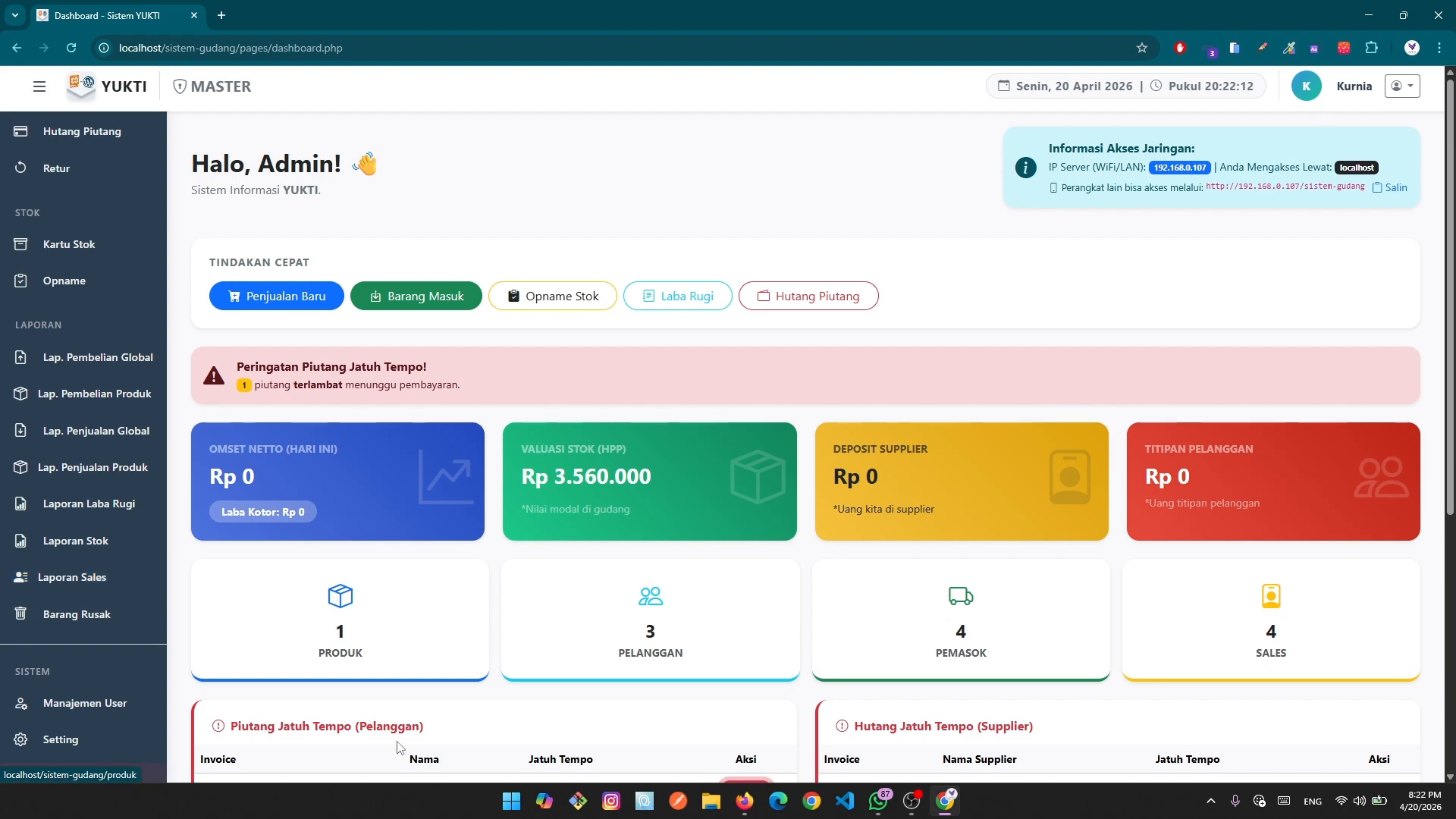
scroll(101, 580, down, 1)
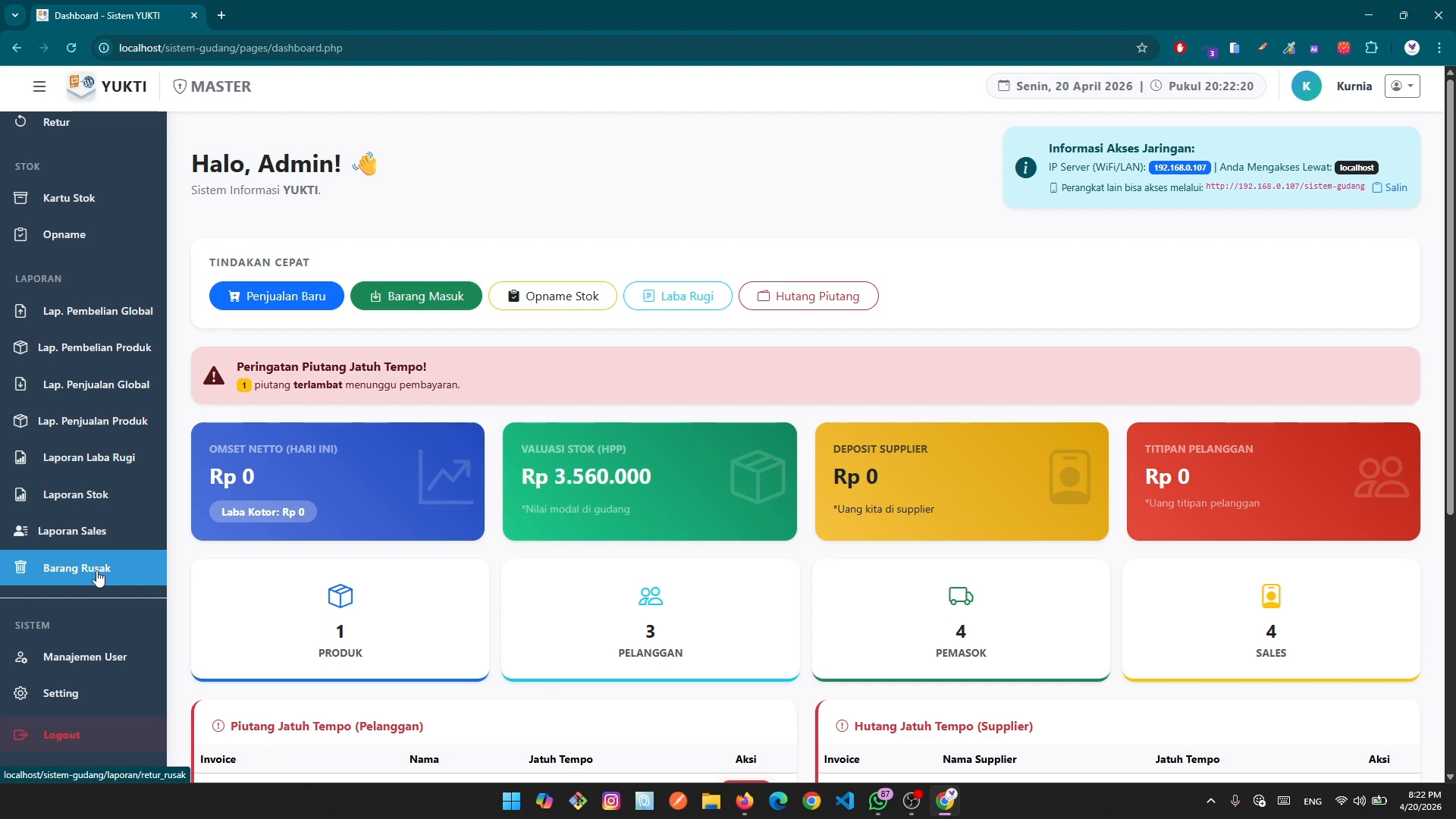
scroll(99, 599, up, 2)
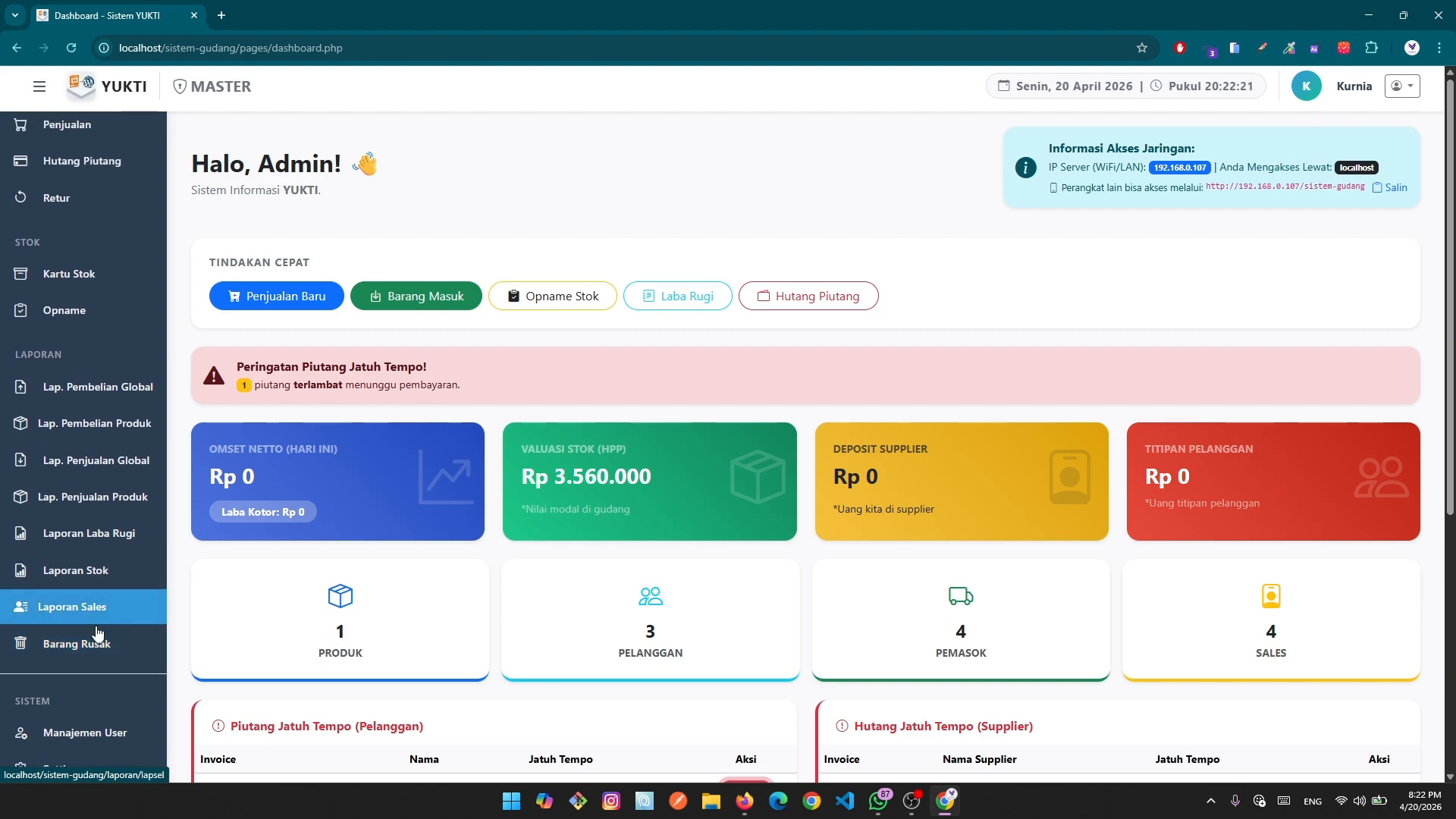
click(104, 206)
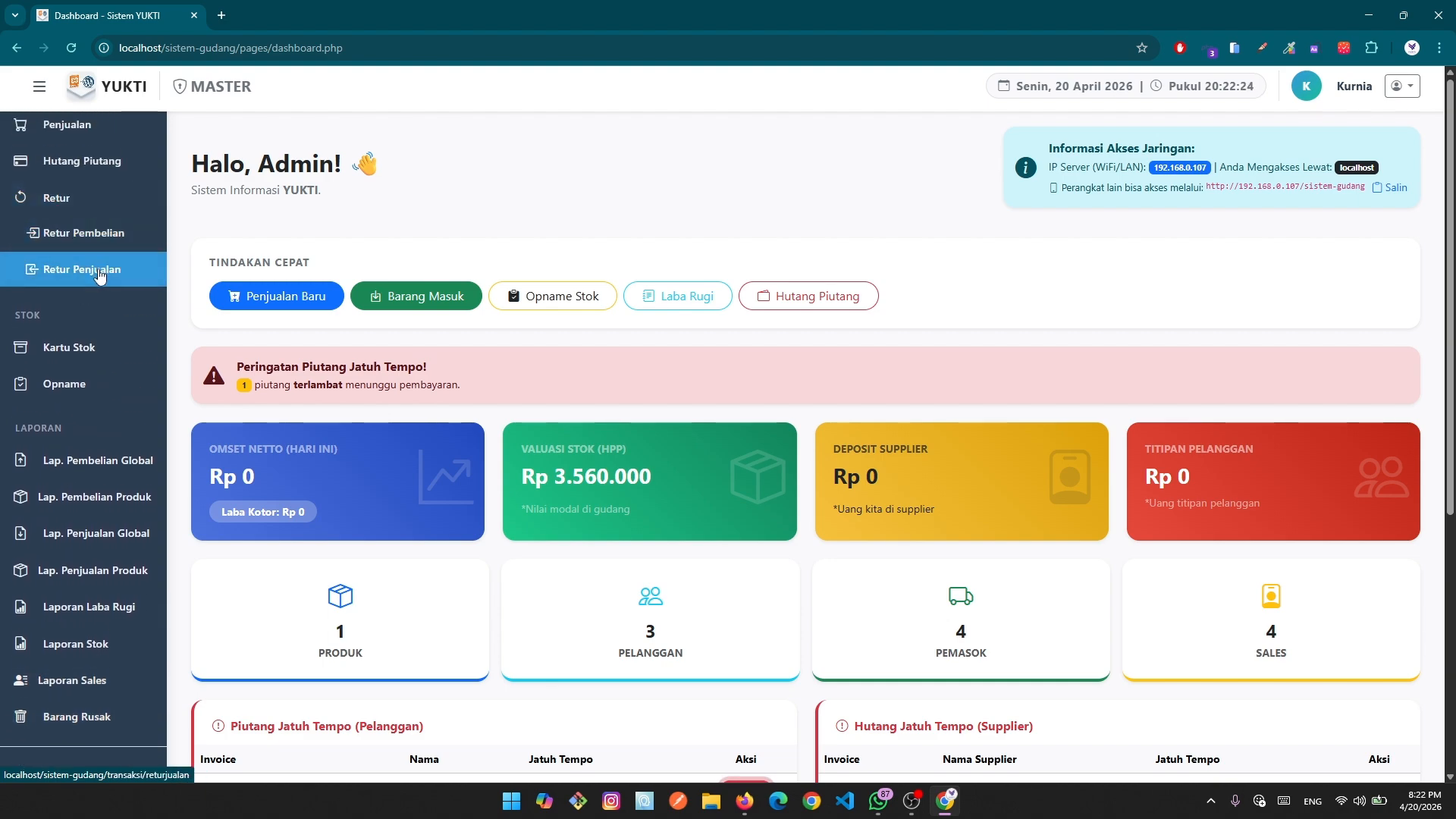
scroll(98, 629, down, 2)
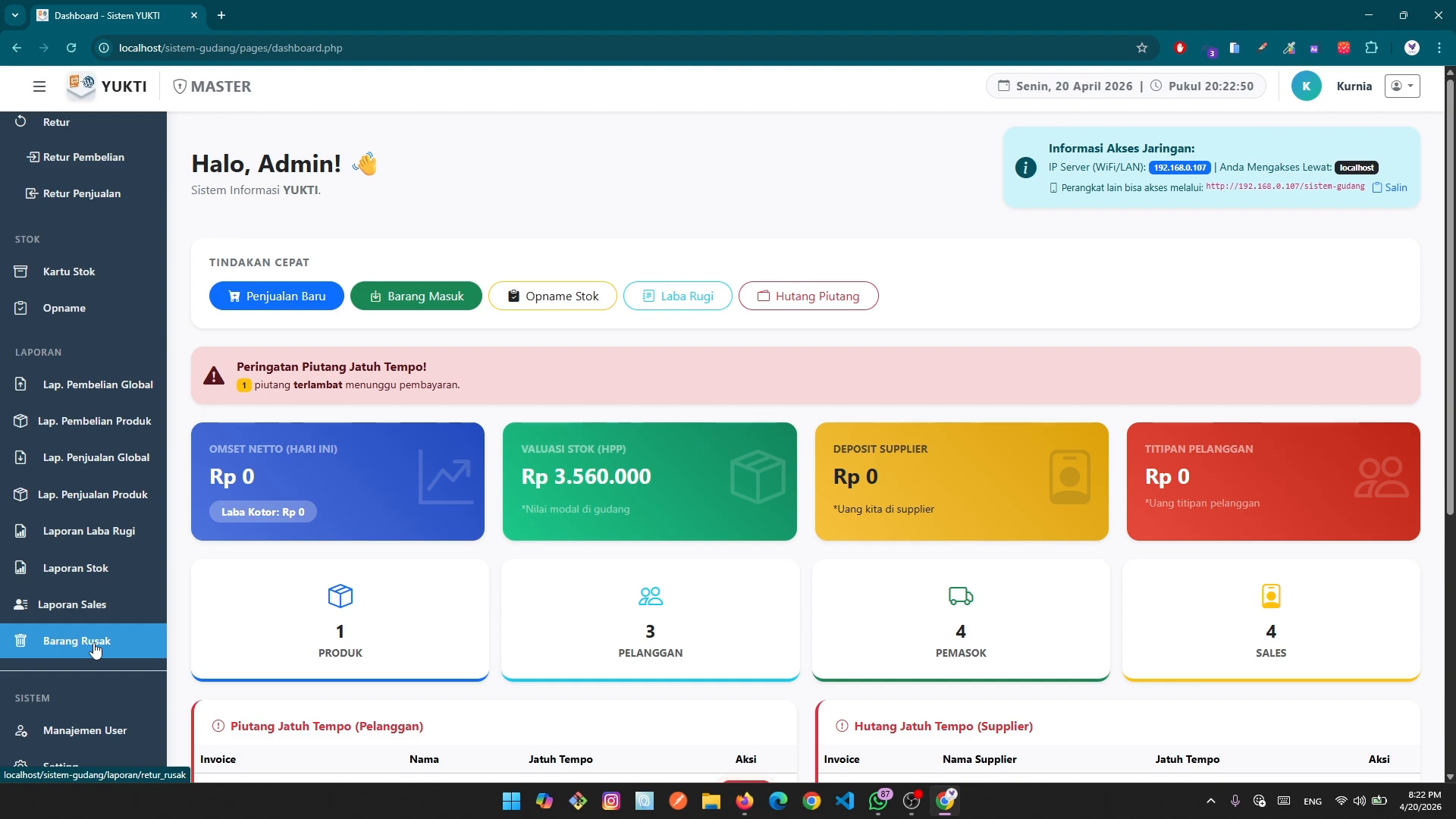
scroll(95, 648, down, 1)
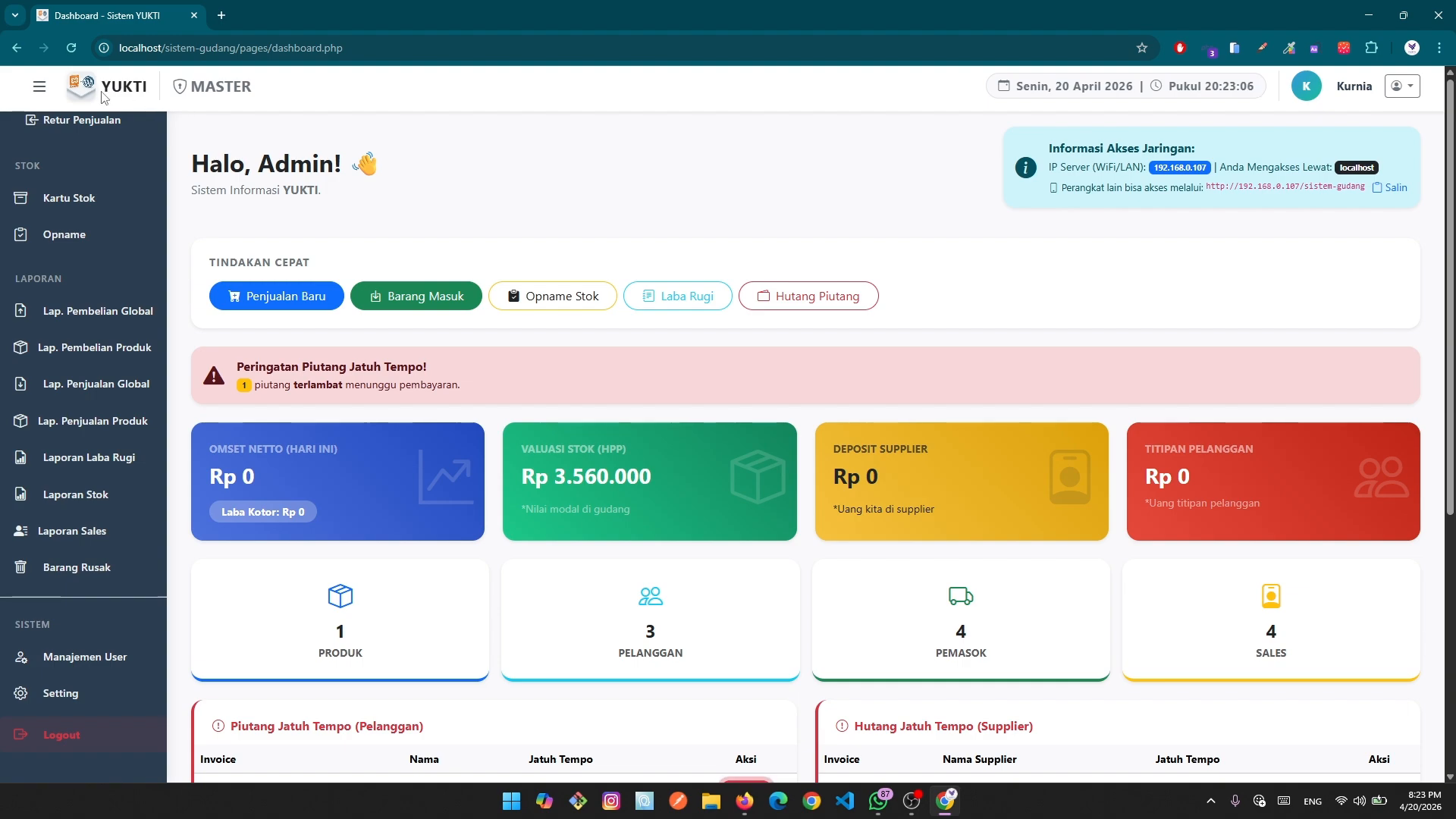
mouse_move(102, 92)
mouse_down()
mouse_move(148, 92)
mouse_move(99, 87)
mouse_up()
click(149, 94)
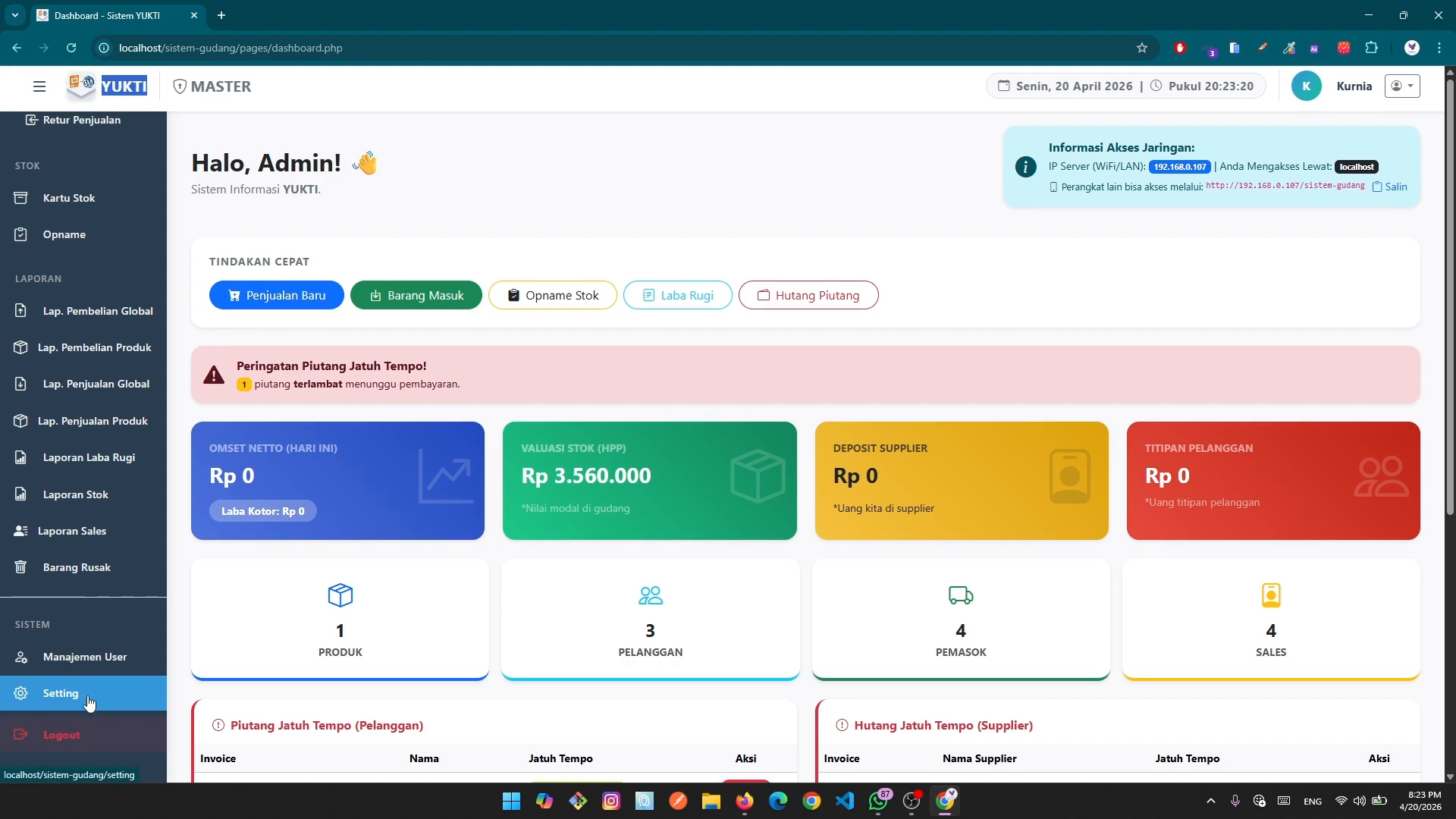
scroll(87, 704, down, 2)
scroll(136, 683, up, 7)
scroll(455, 644, up, 2)
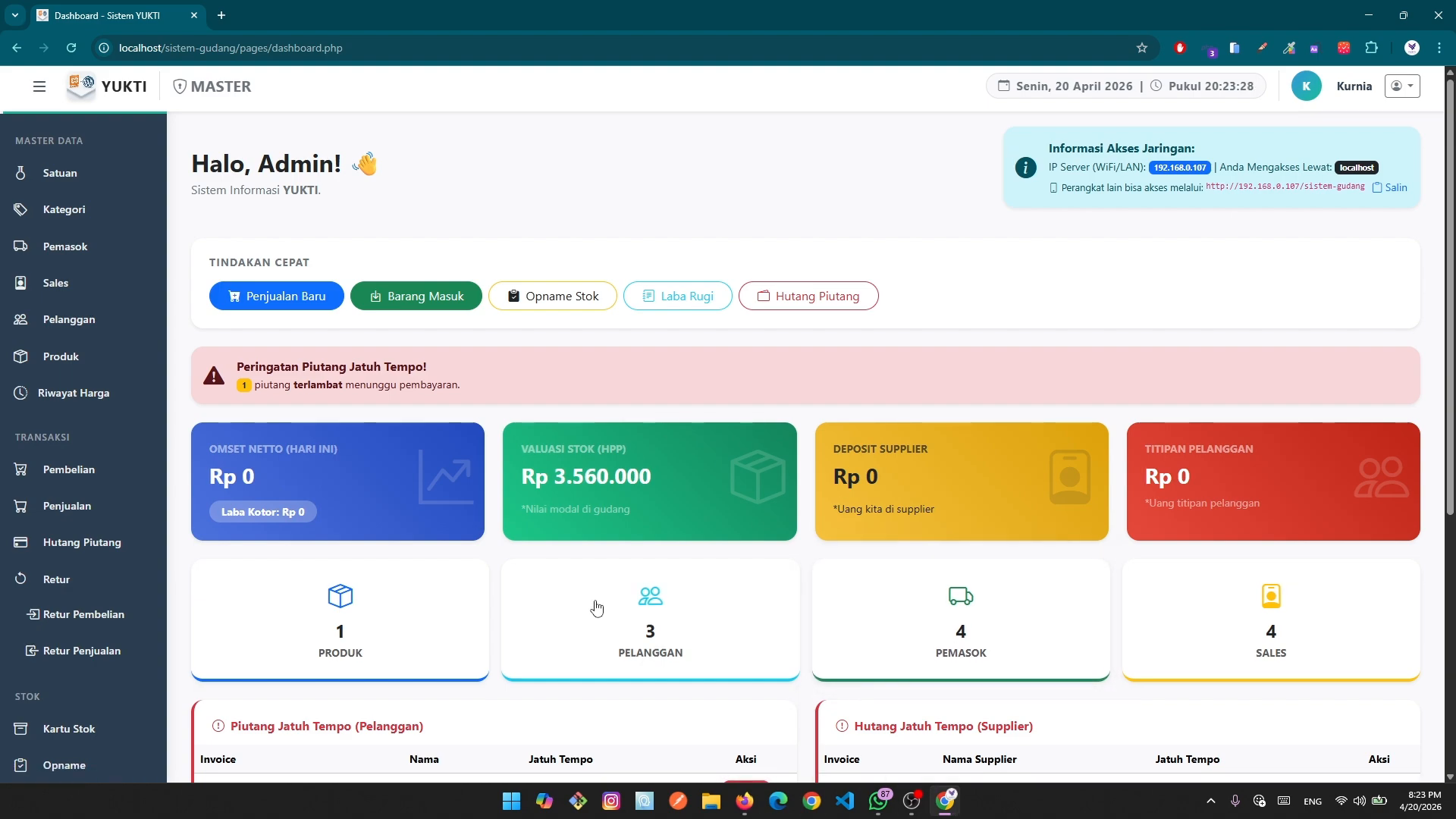
scroll(594, 605, down, 5)
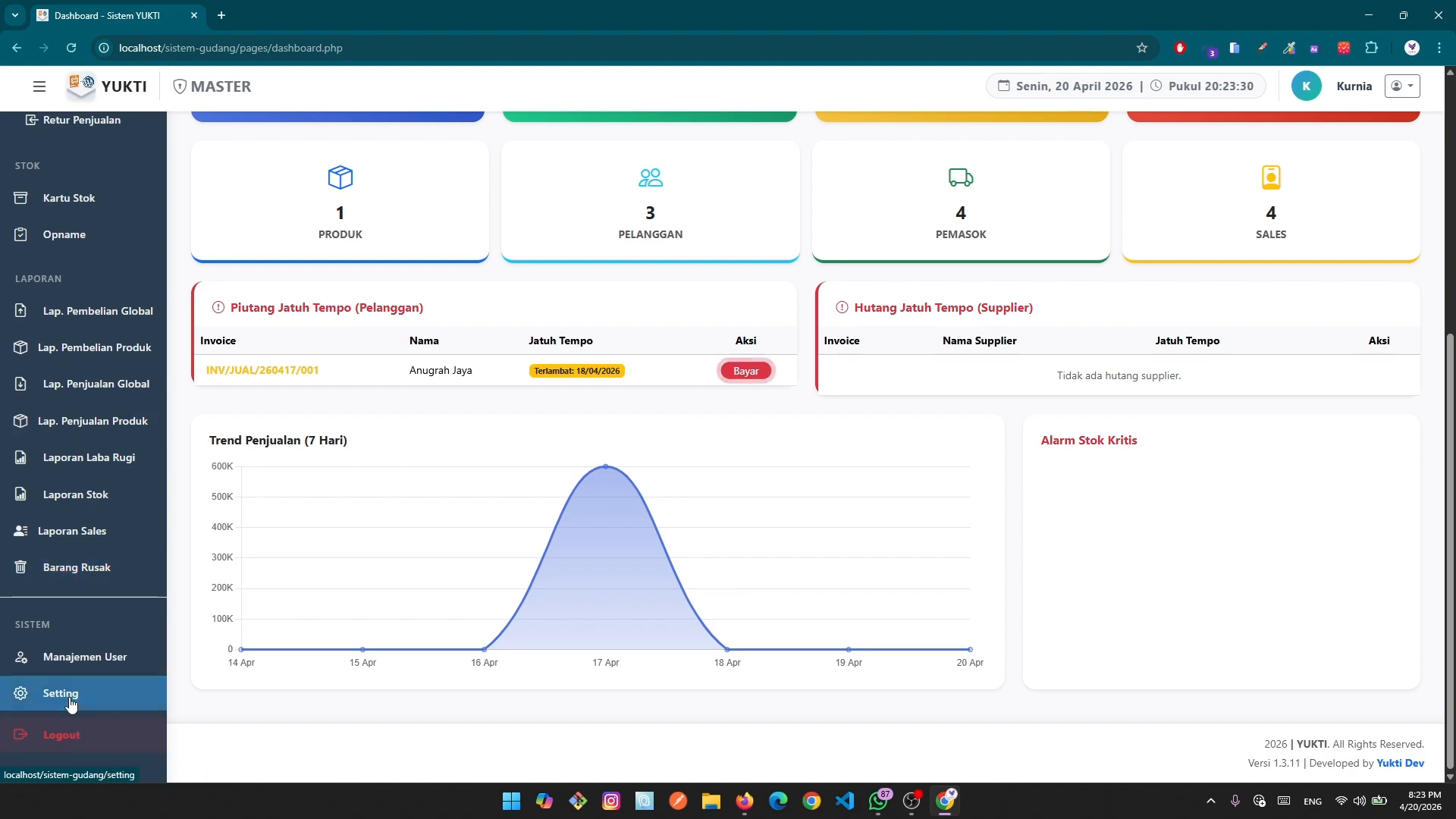
Check the Setting and Manajemen User pages, then focus the username field on Firefox's login page.
click(60, 696)
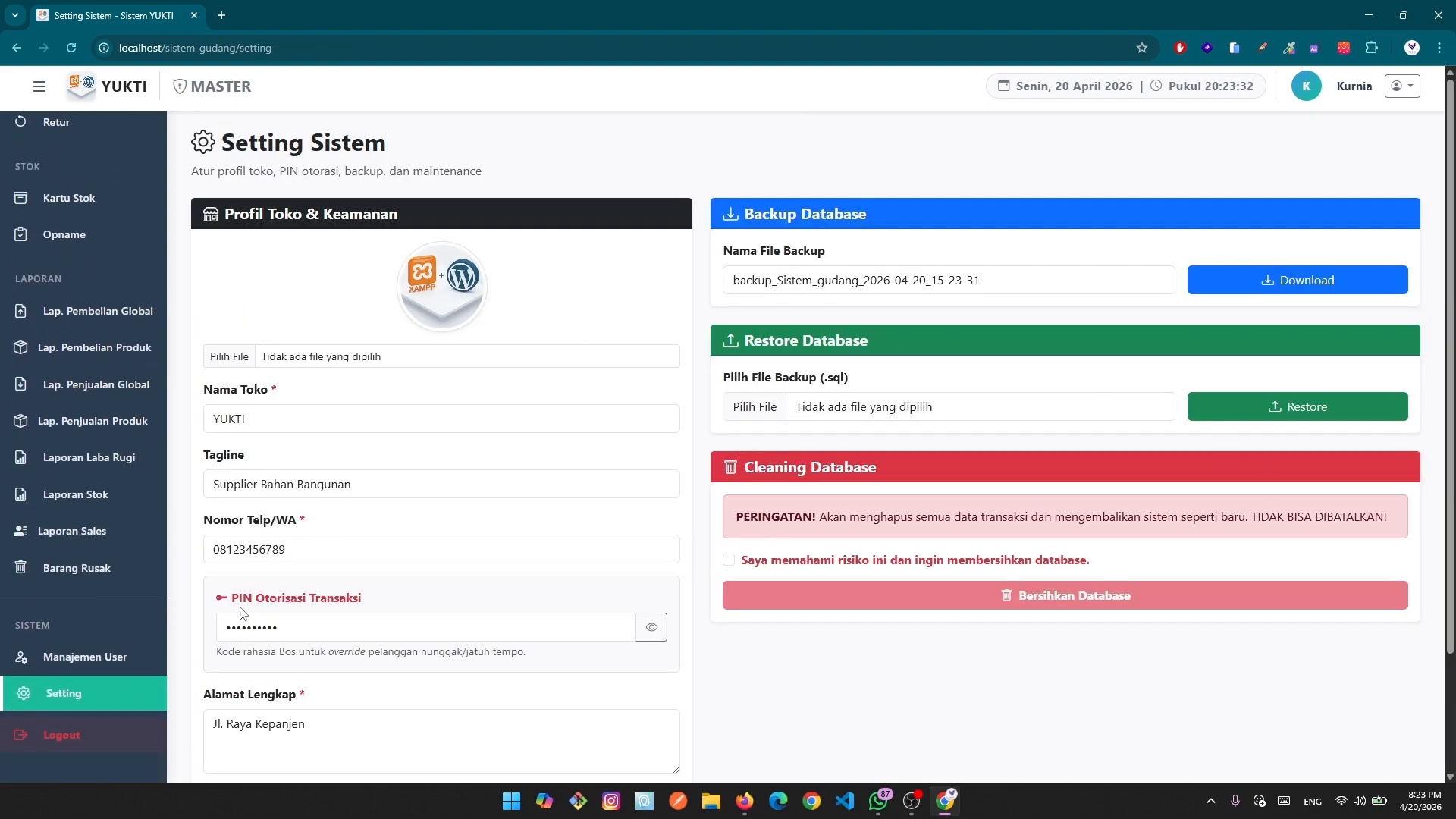
click(120, 655)
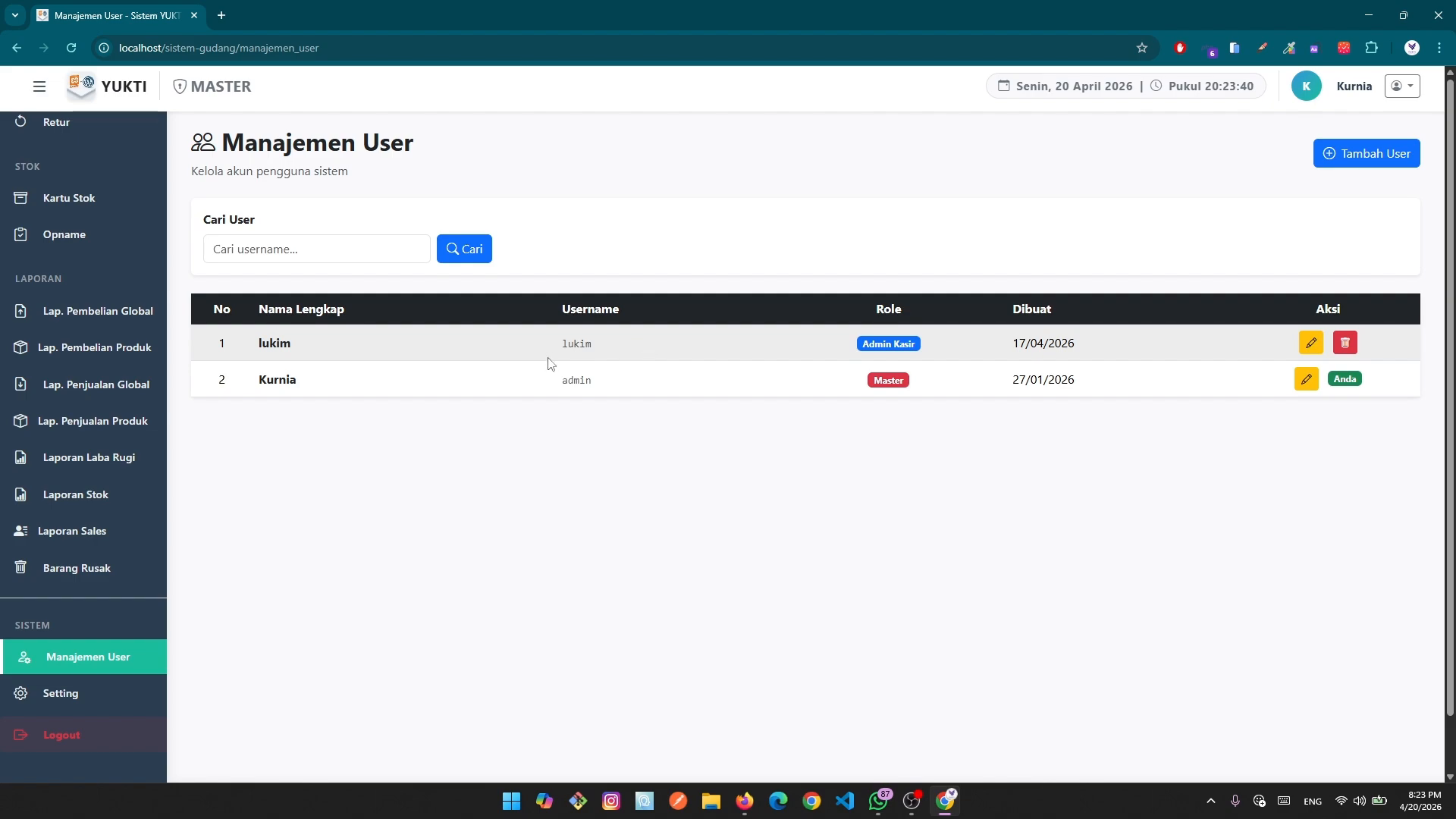
click(30, 660)
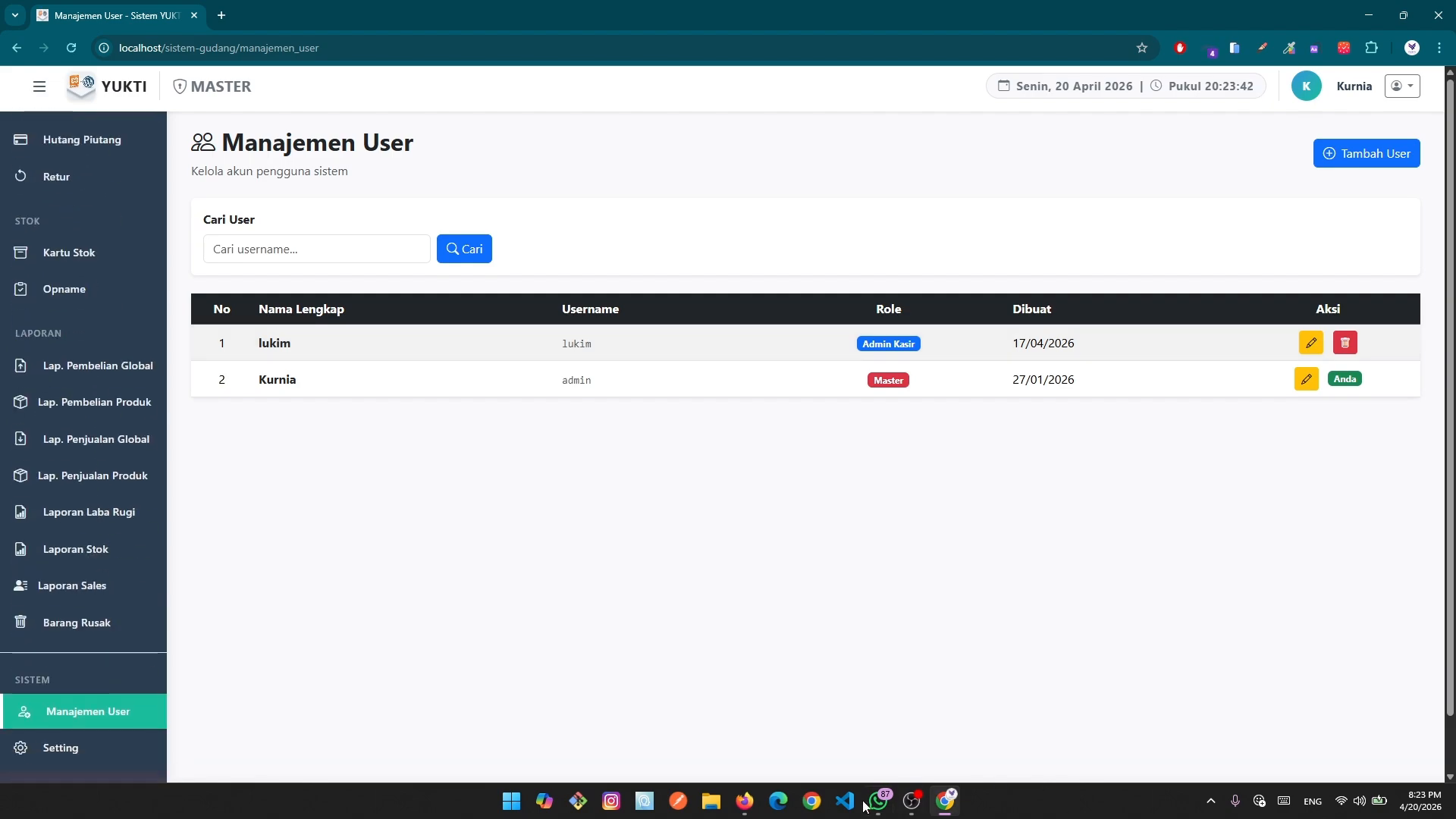
click(744, 801)
click(694, 419)
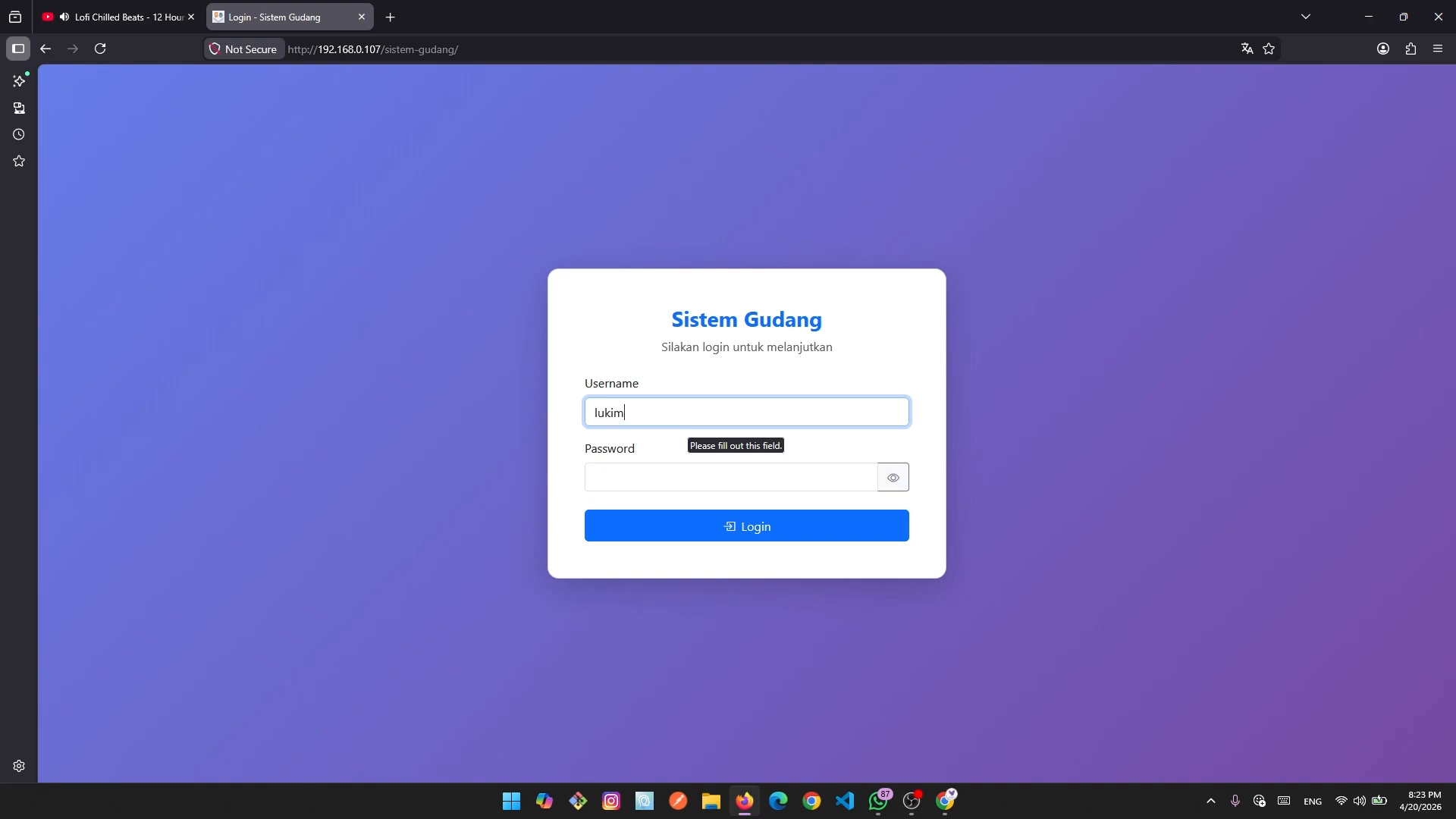
Enter the cashier account's password, verify it with the eye icon, and log in.
key(Tab)
text(•)
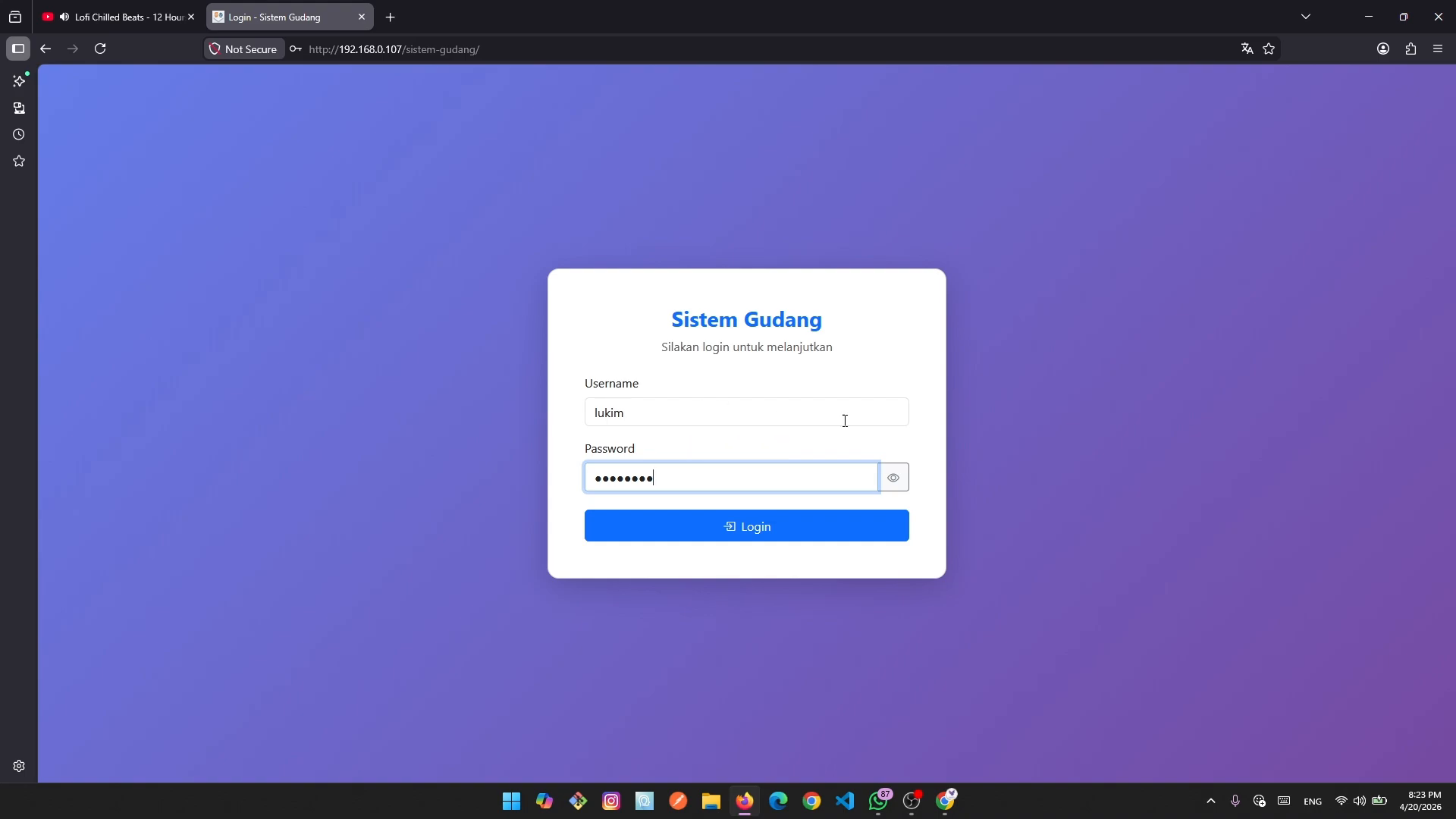
click(893, 477)
click(668, 478)
click(751, 537)
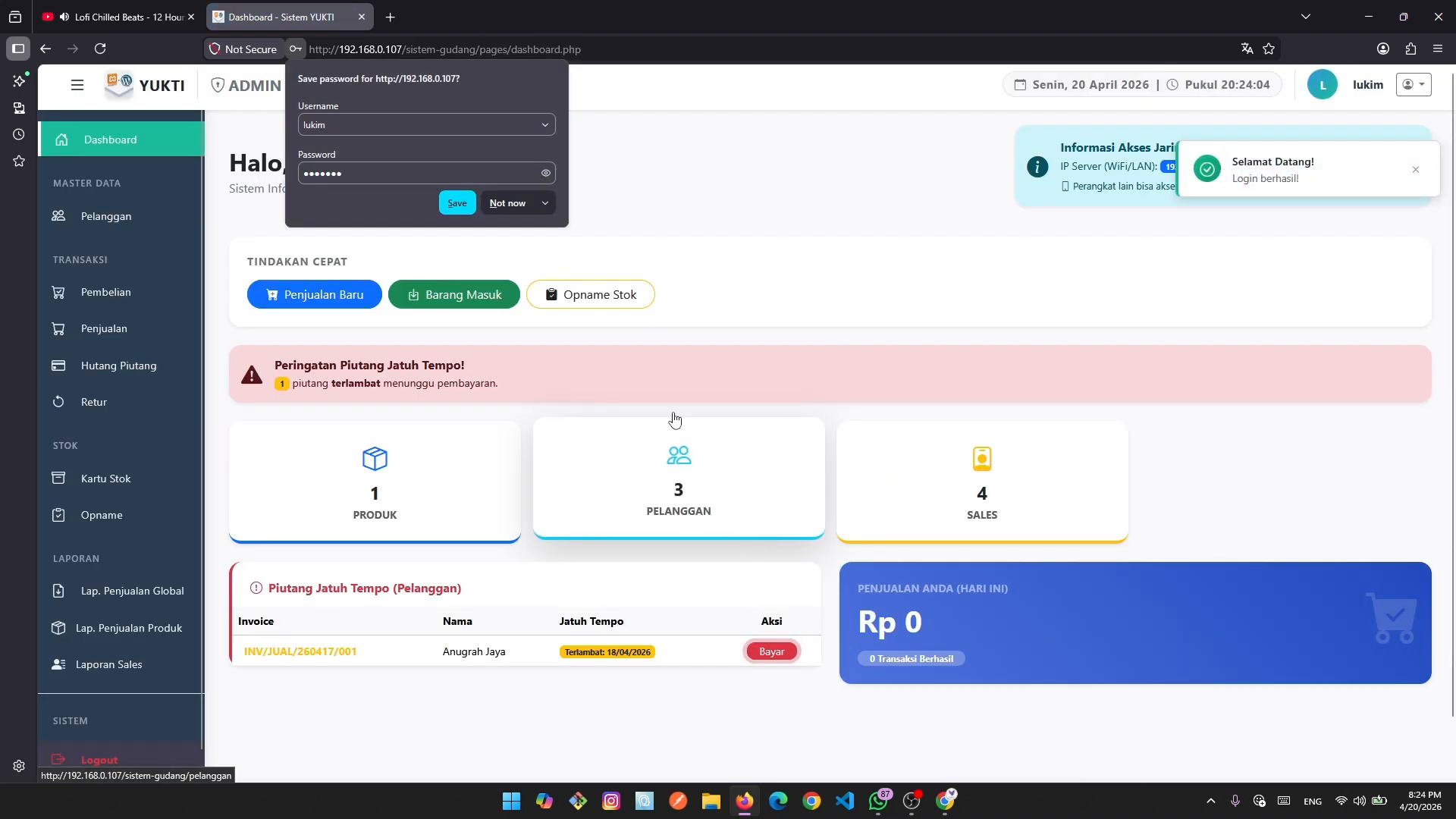
click(725, 172)
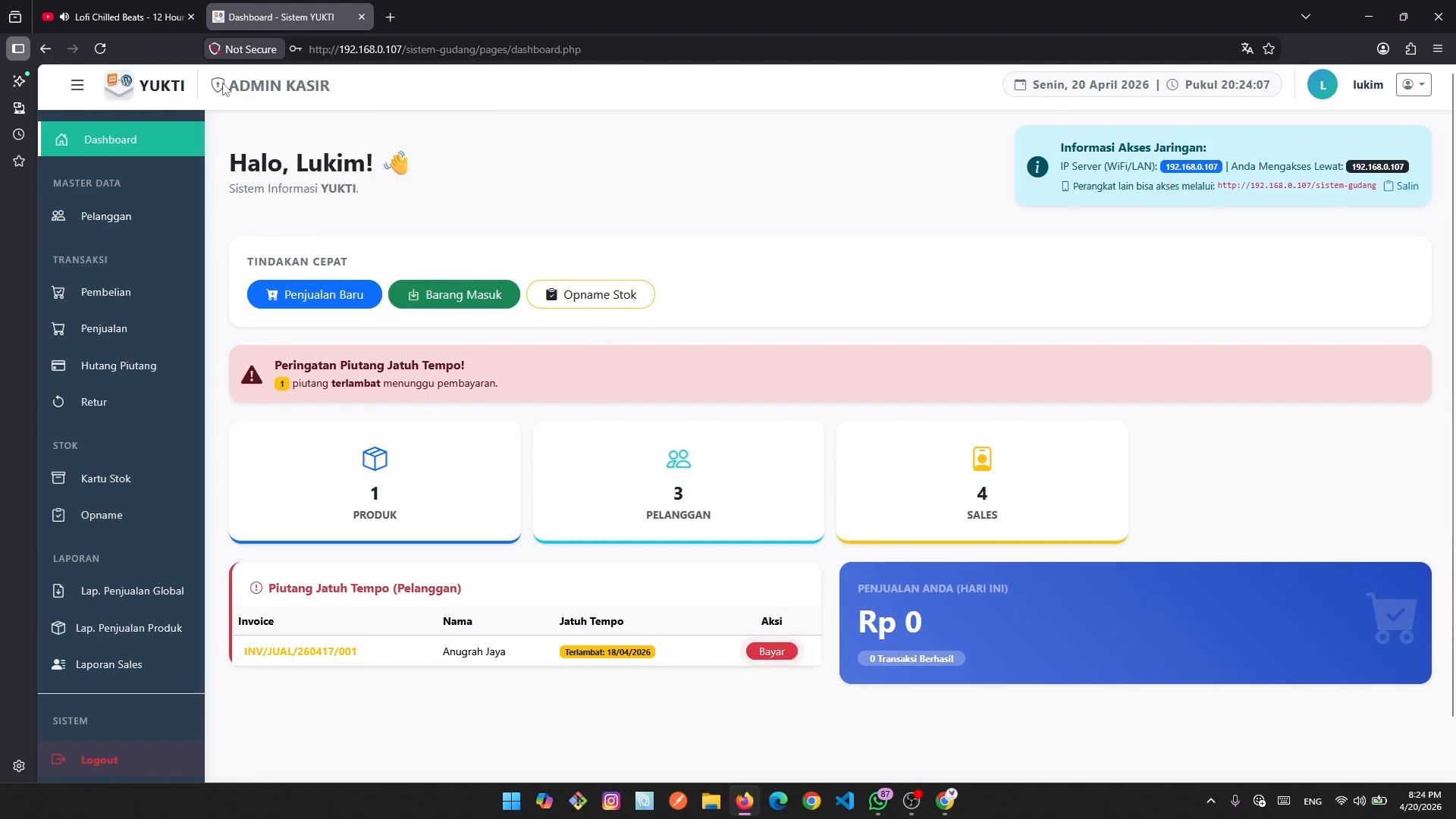
click(79, 88)
click(78, 85)
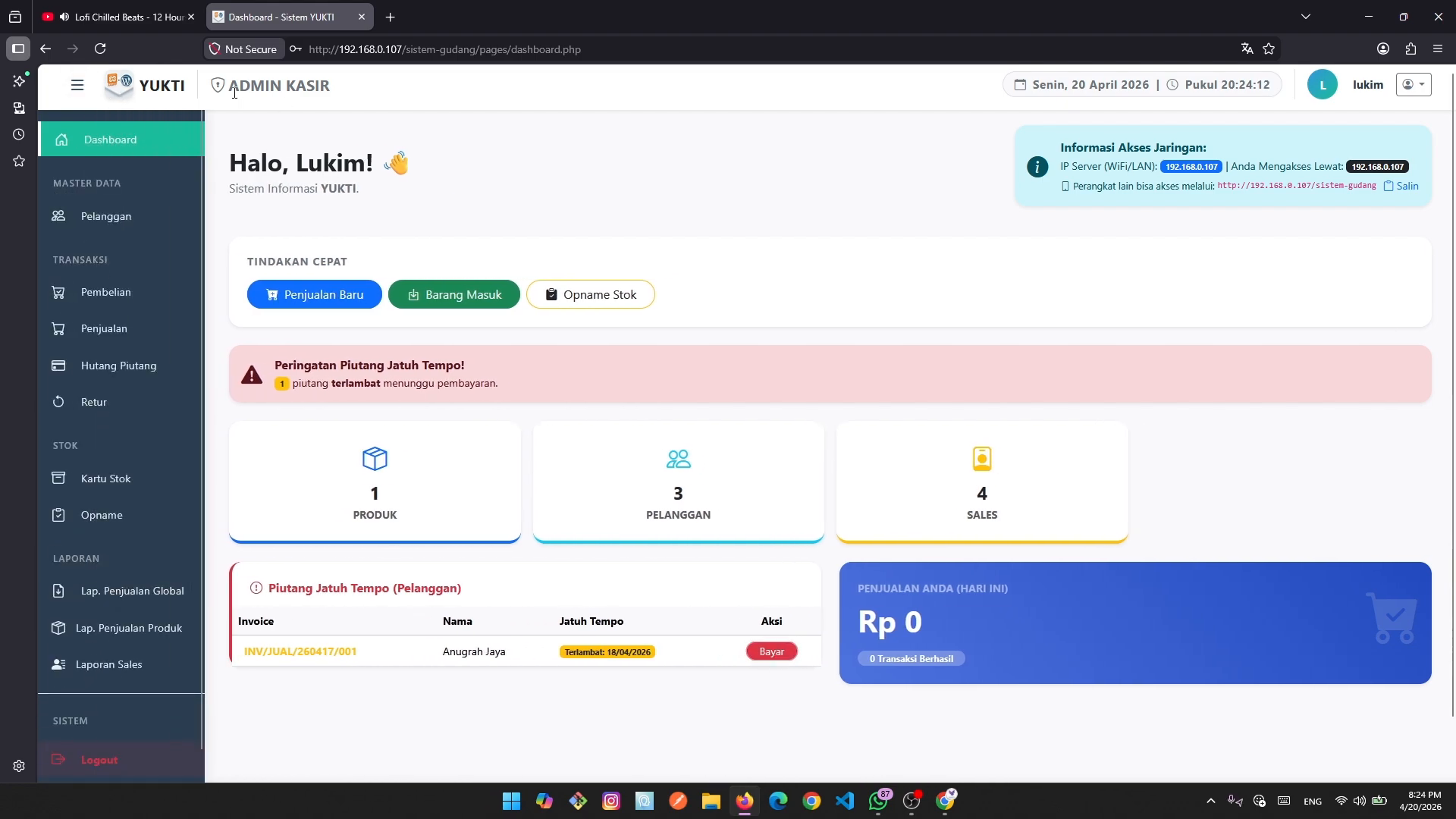
drag(229, 96, 343, 91)
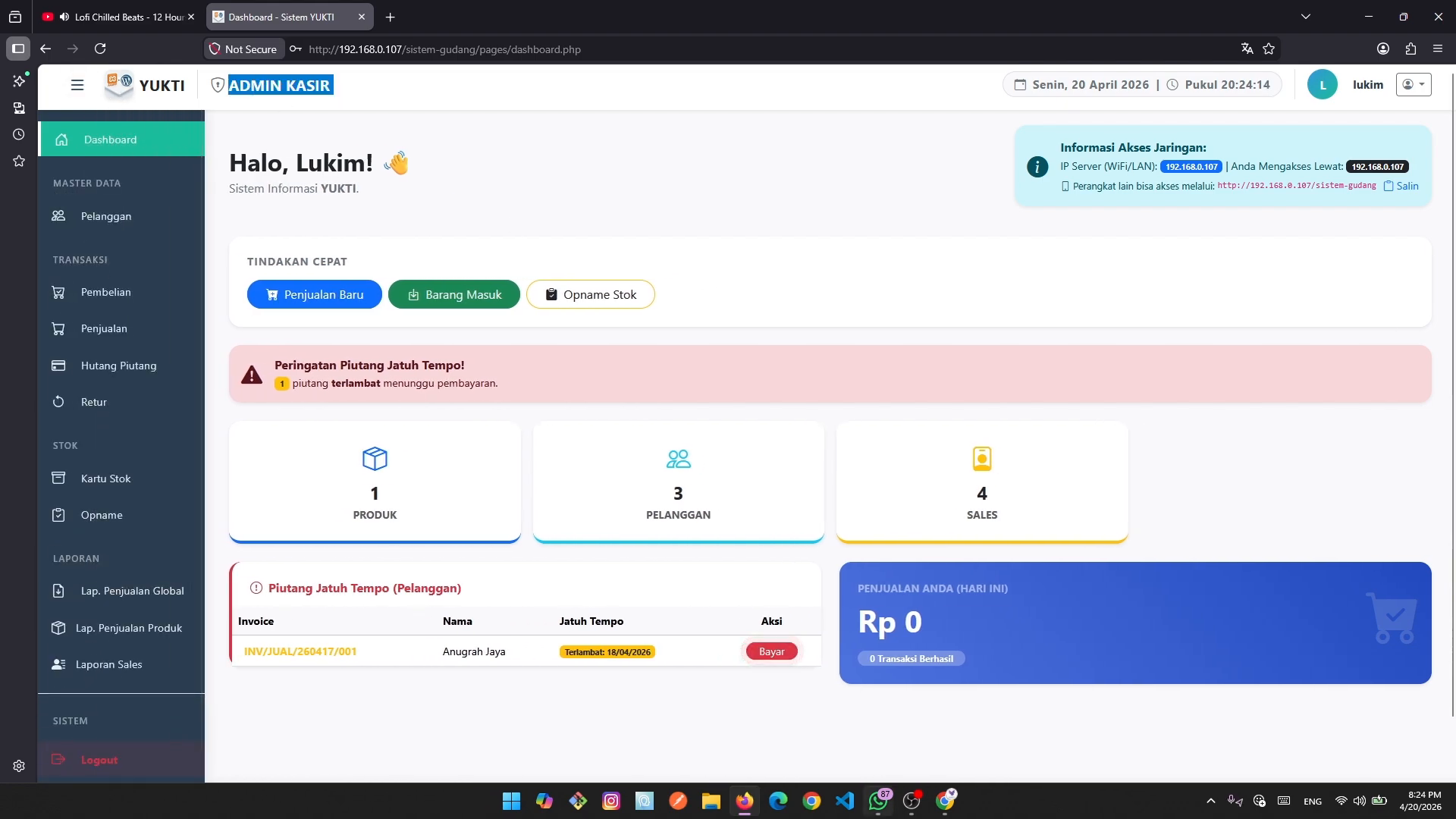
key(alt+Tab)
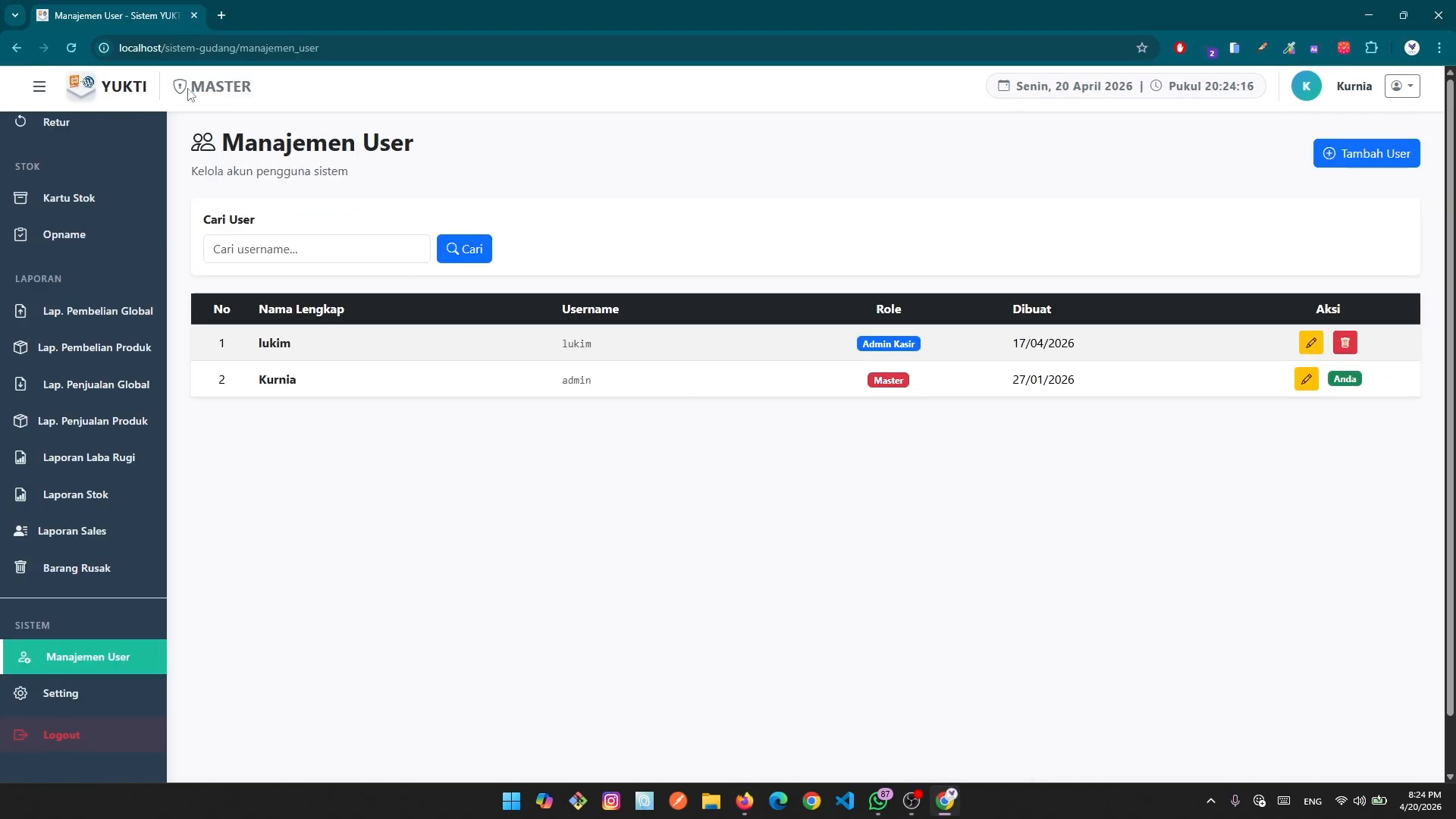
drag(188, 92, 284, 91)
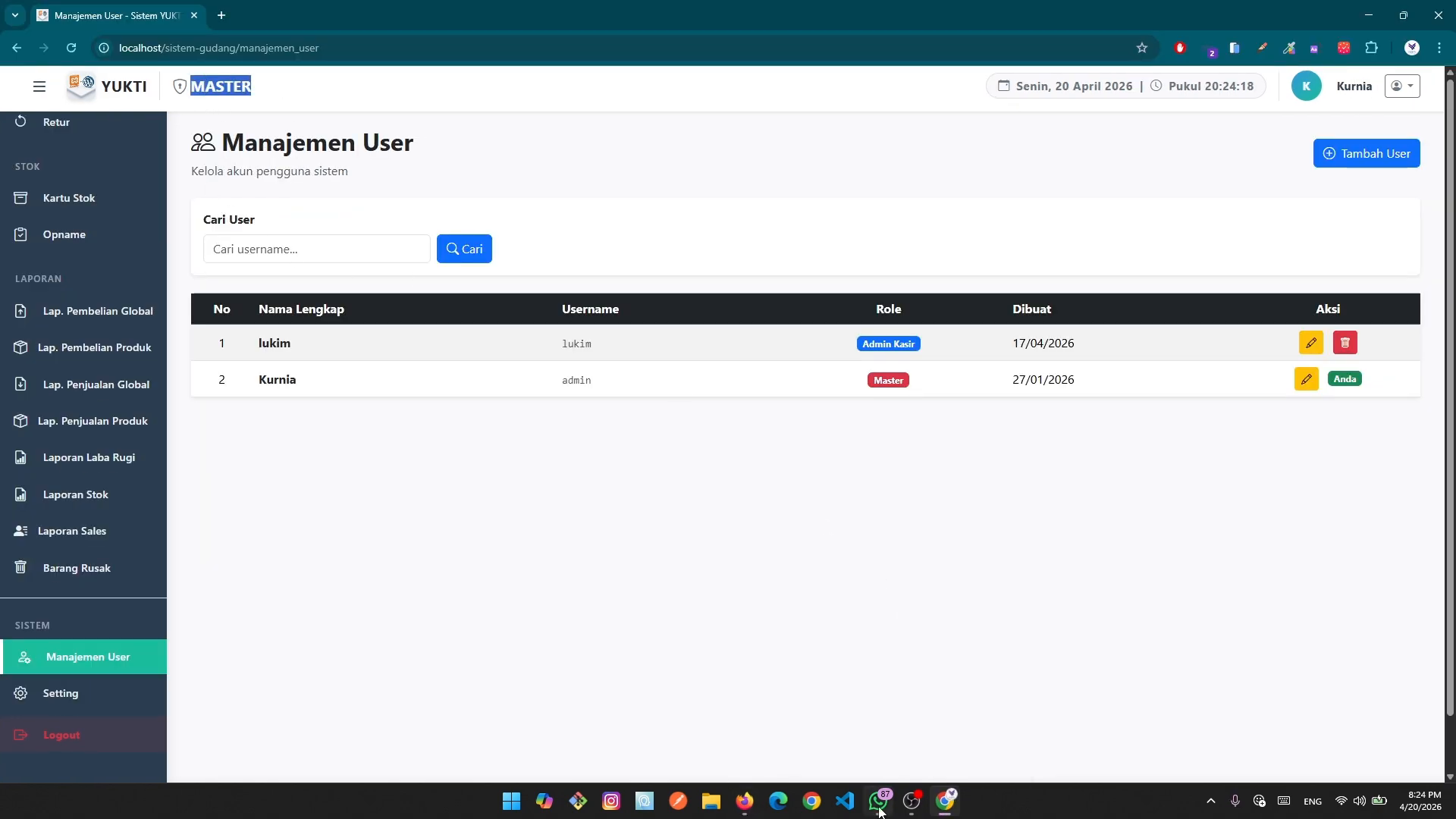
drag(744, 801, 916, 813)
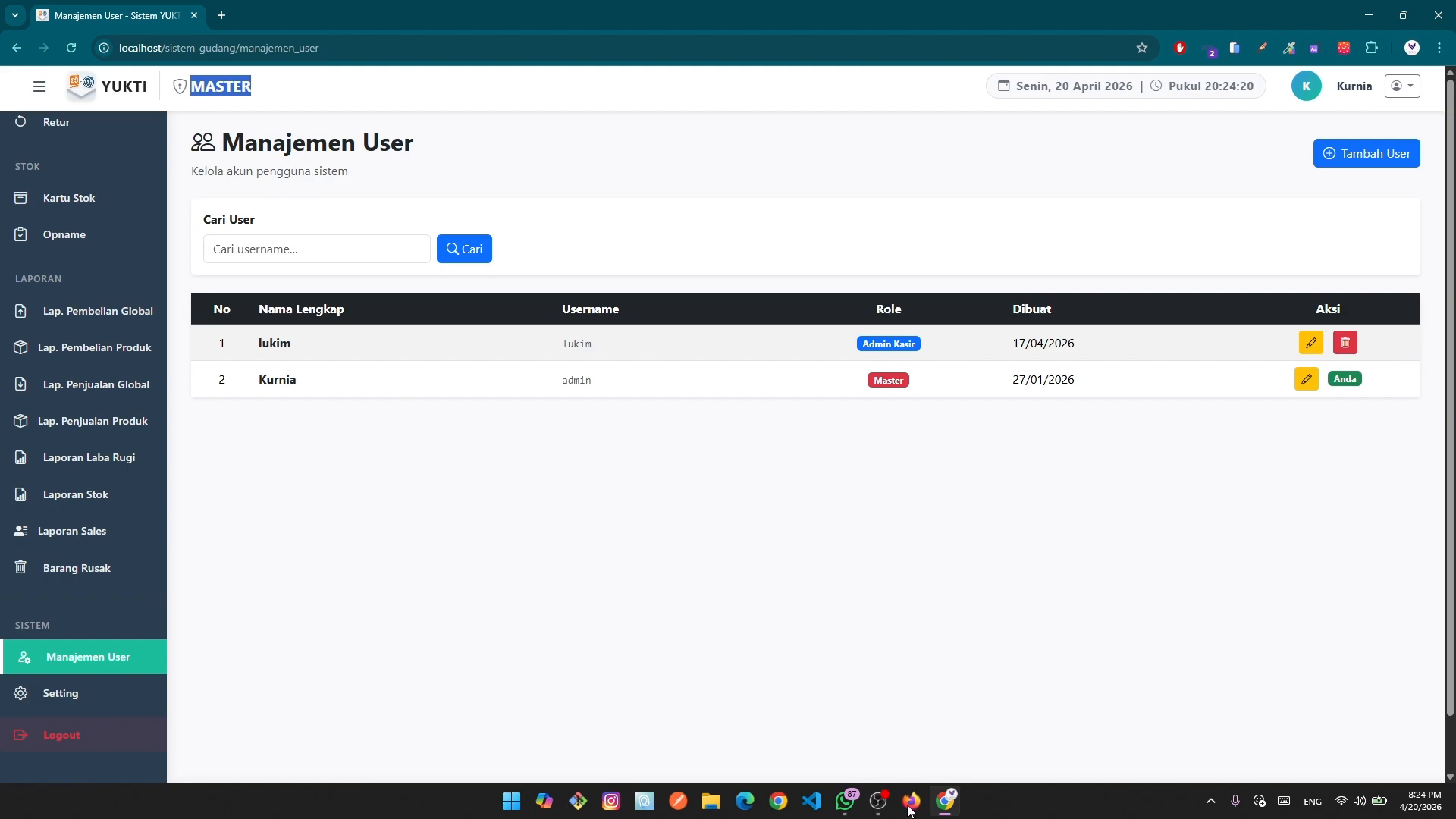
click(913, 808)
click(245, 101)
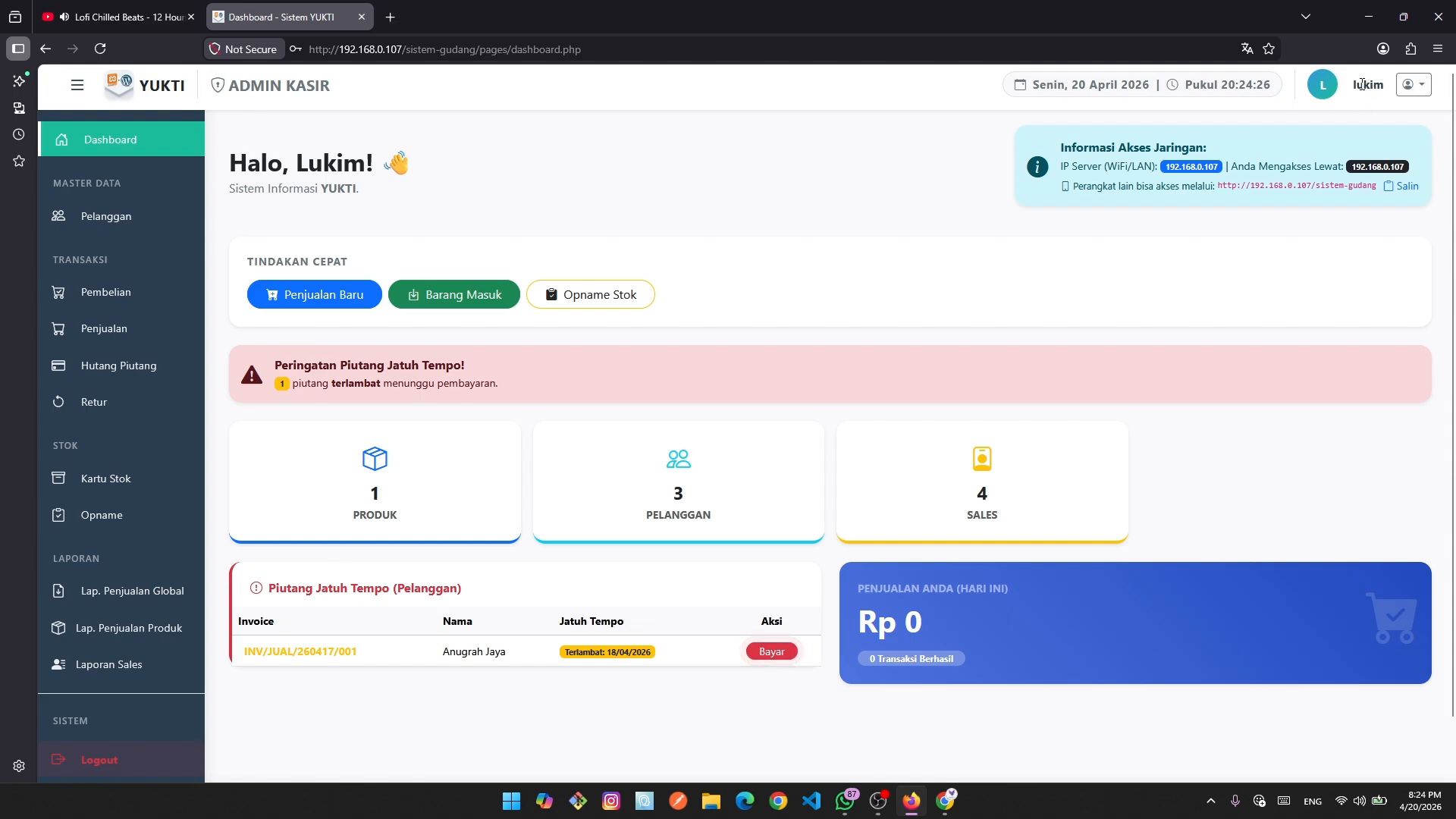
click(1400, 91)
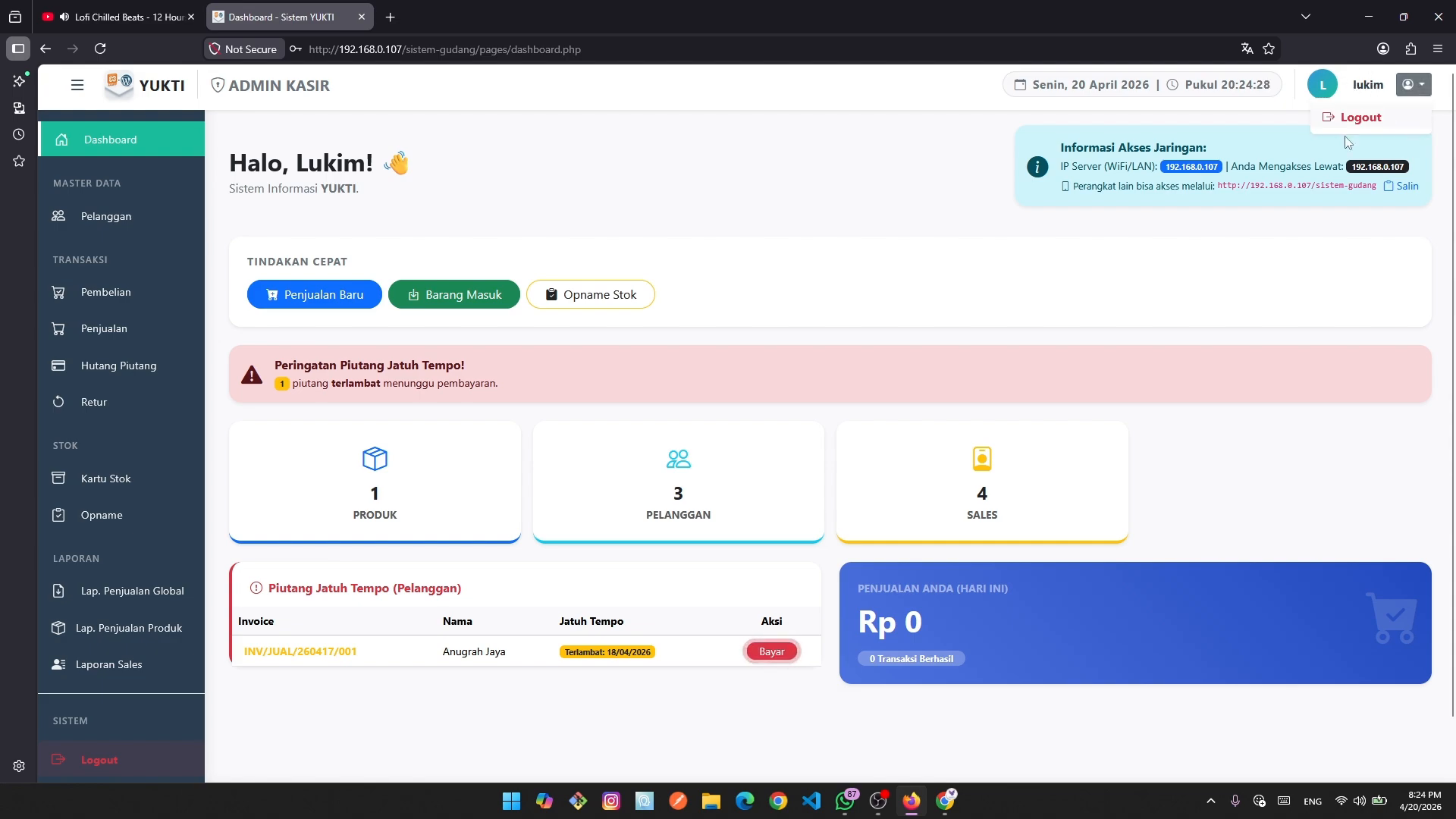
click(864, 273)
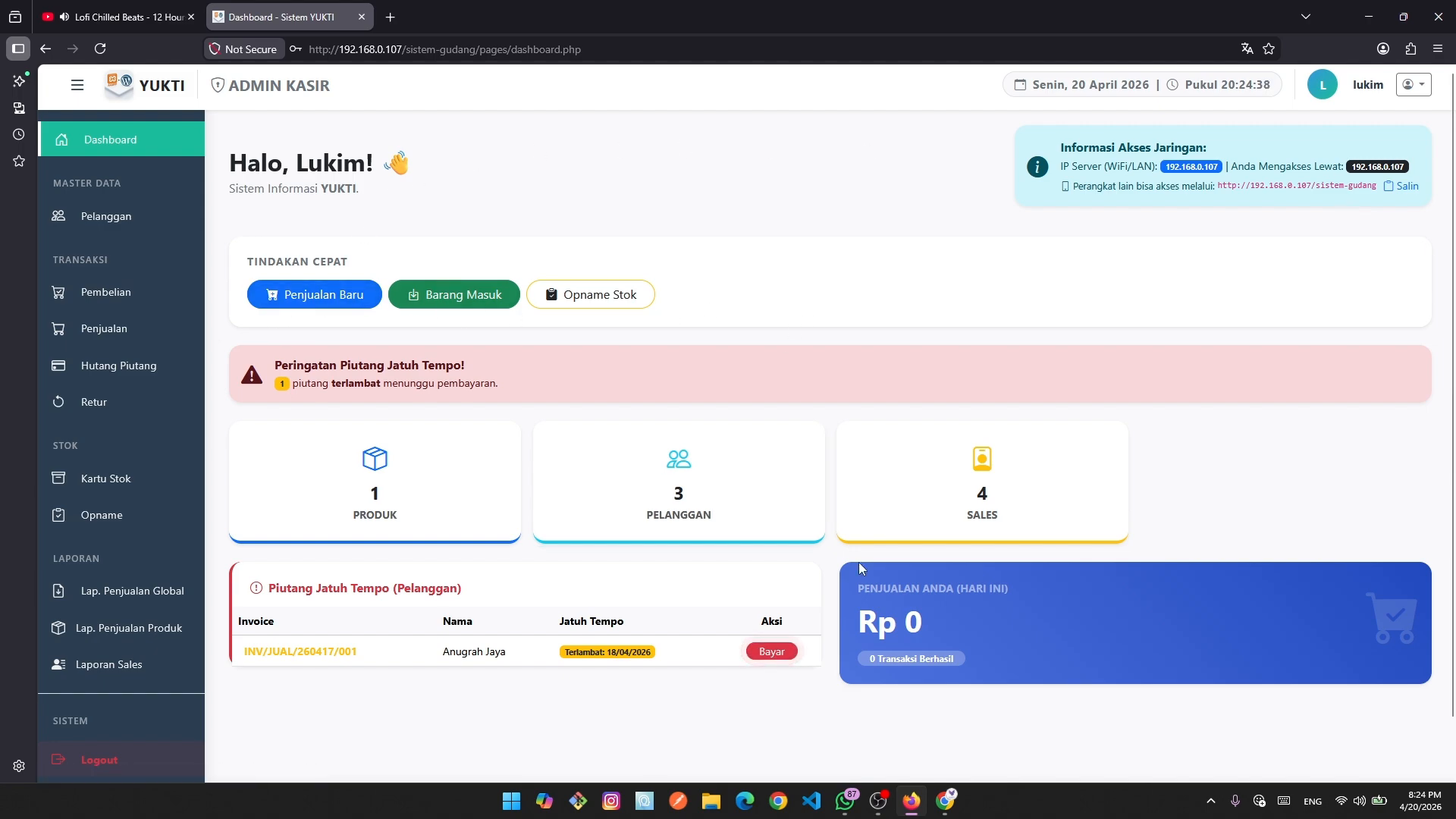
key(alt+Tab)
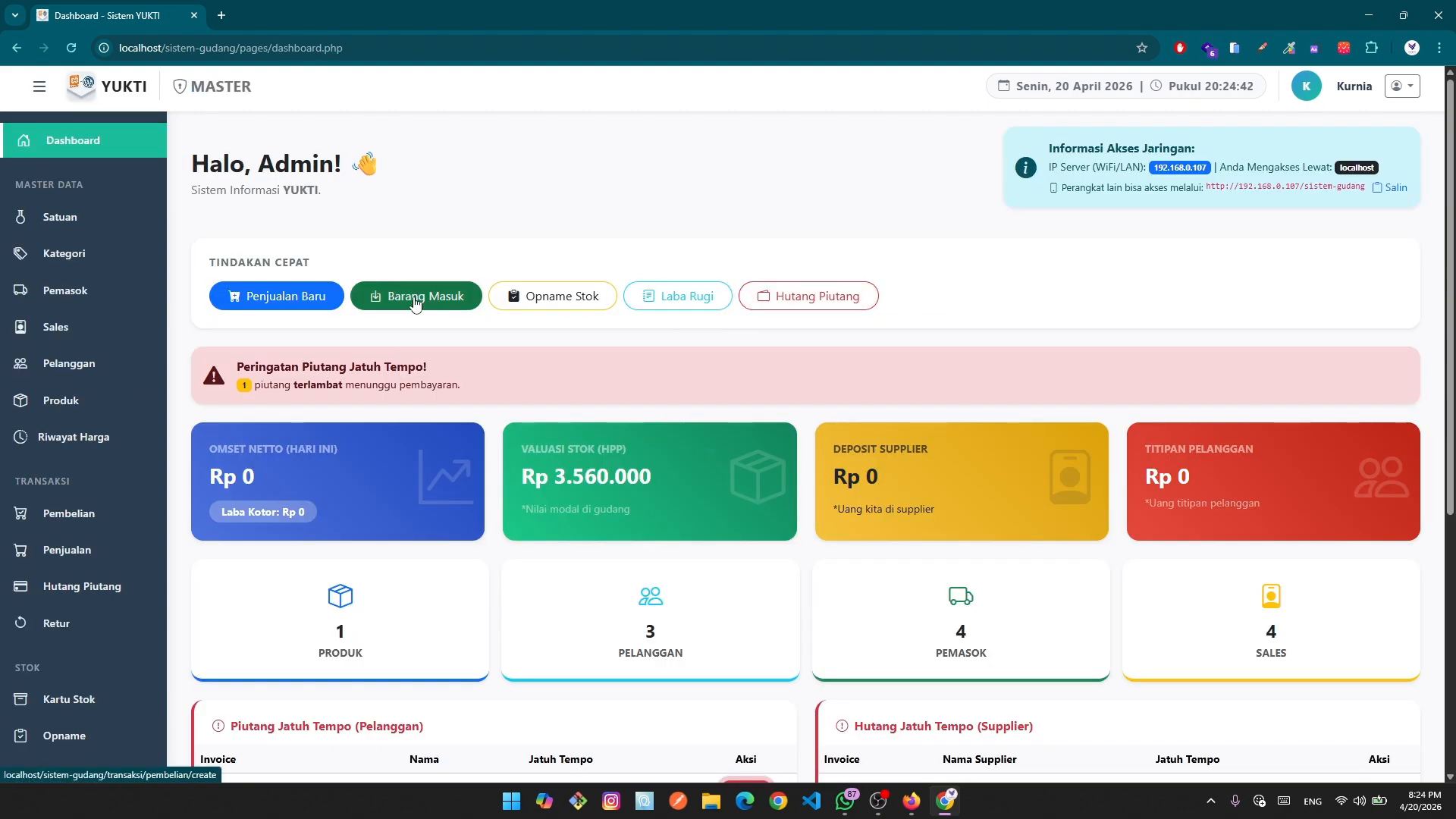
click(911, 801)
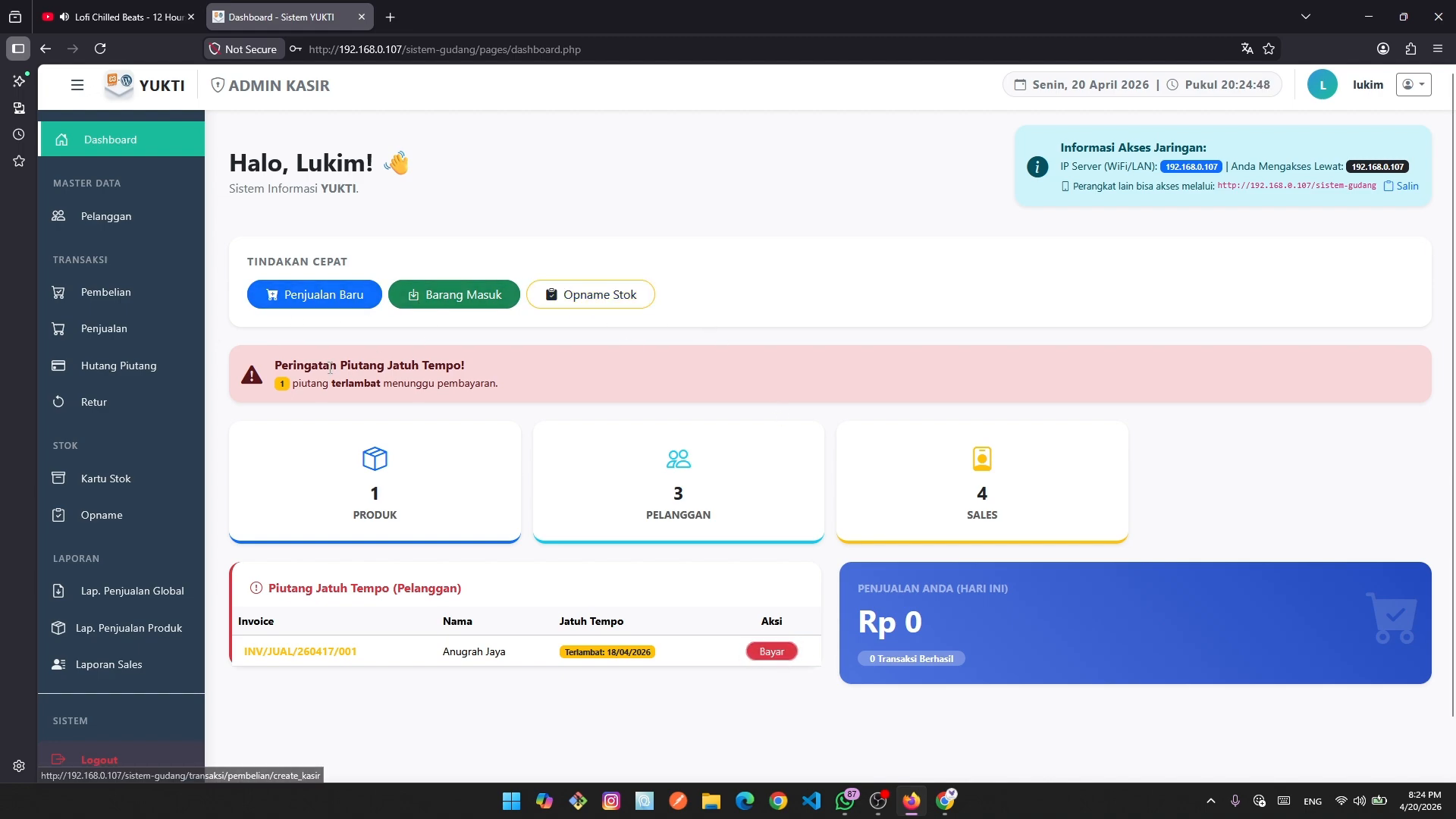
scroll(334, 364, down, 1)
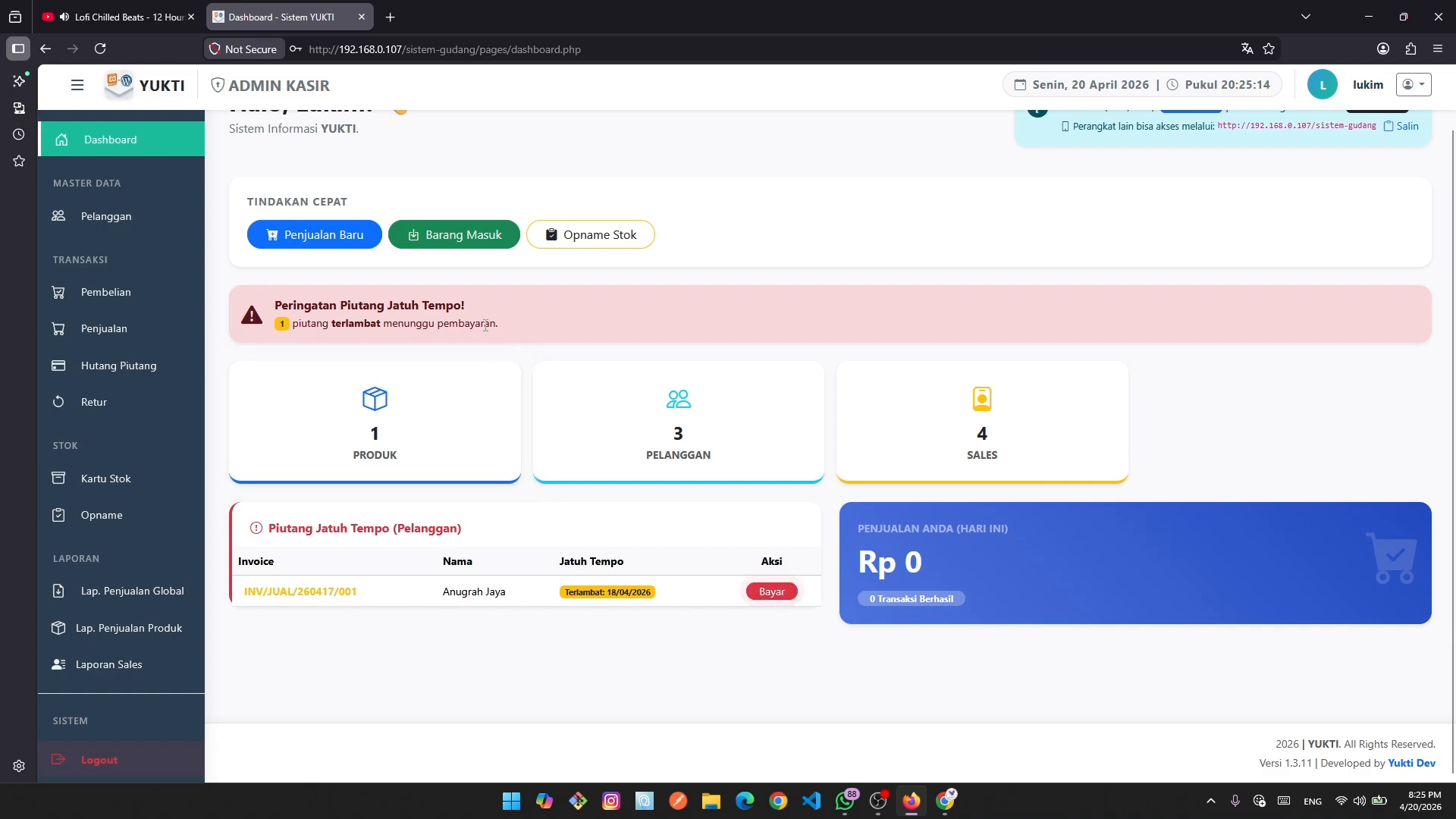
drag(518, 332, 277, 333)
click(619, 303)
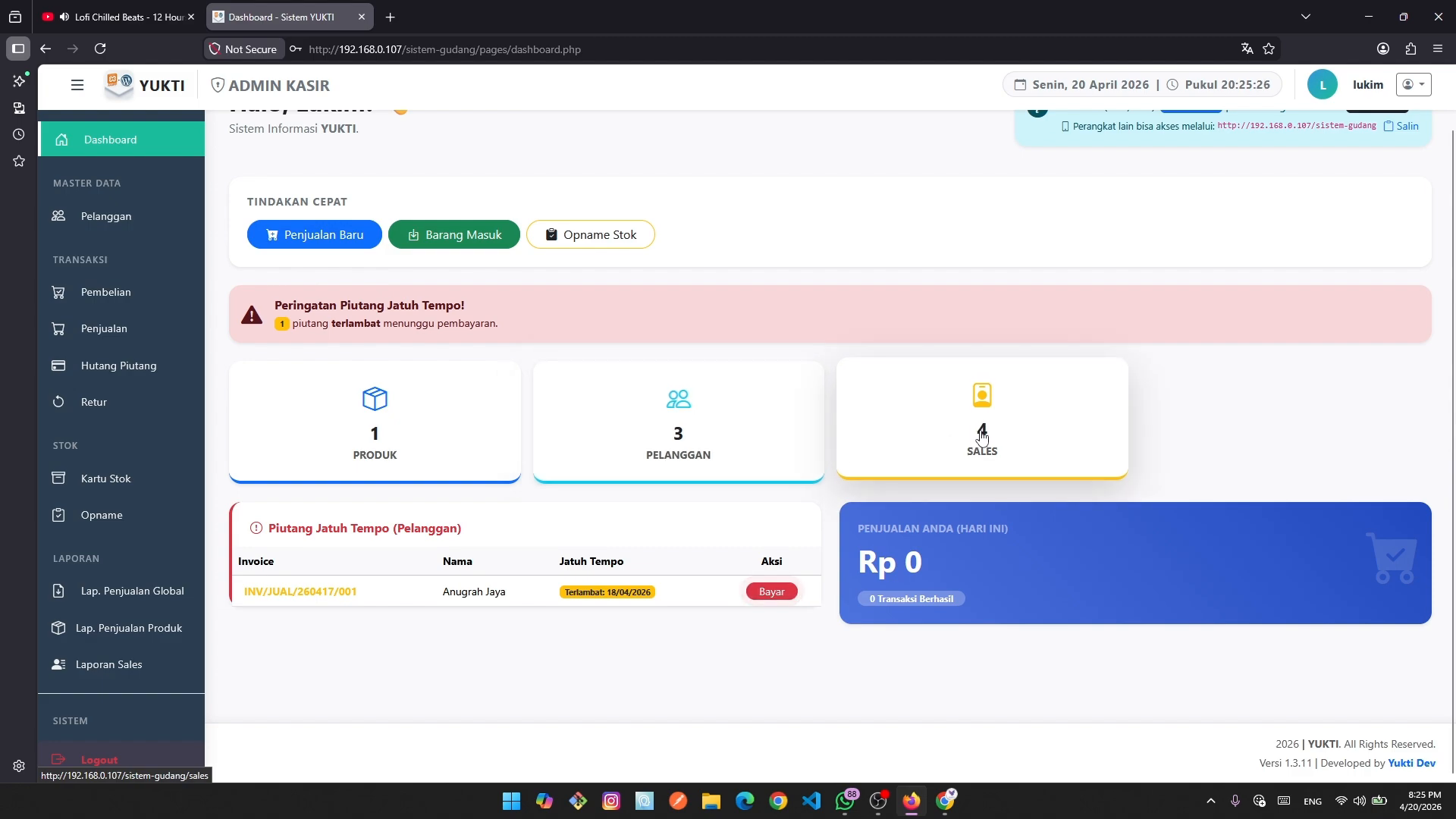
click(945, 804)
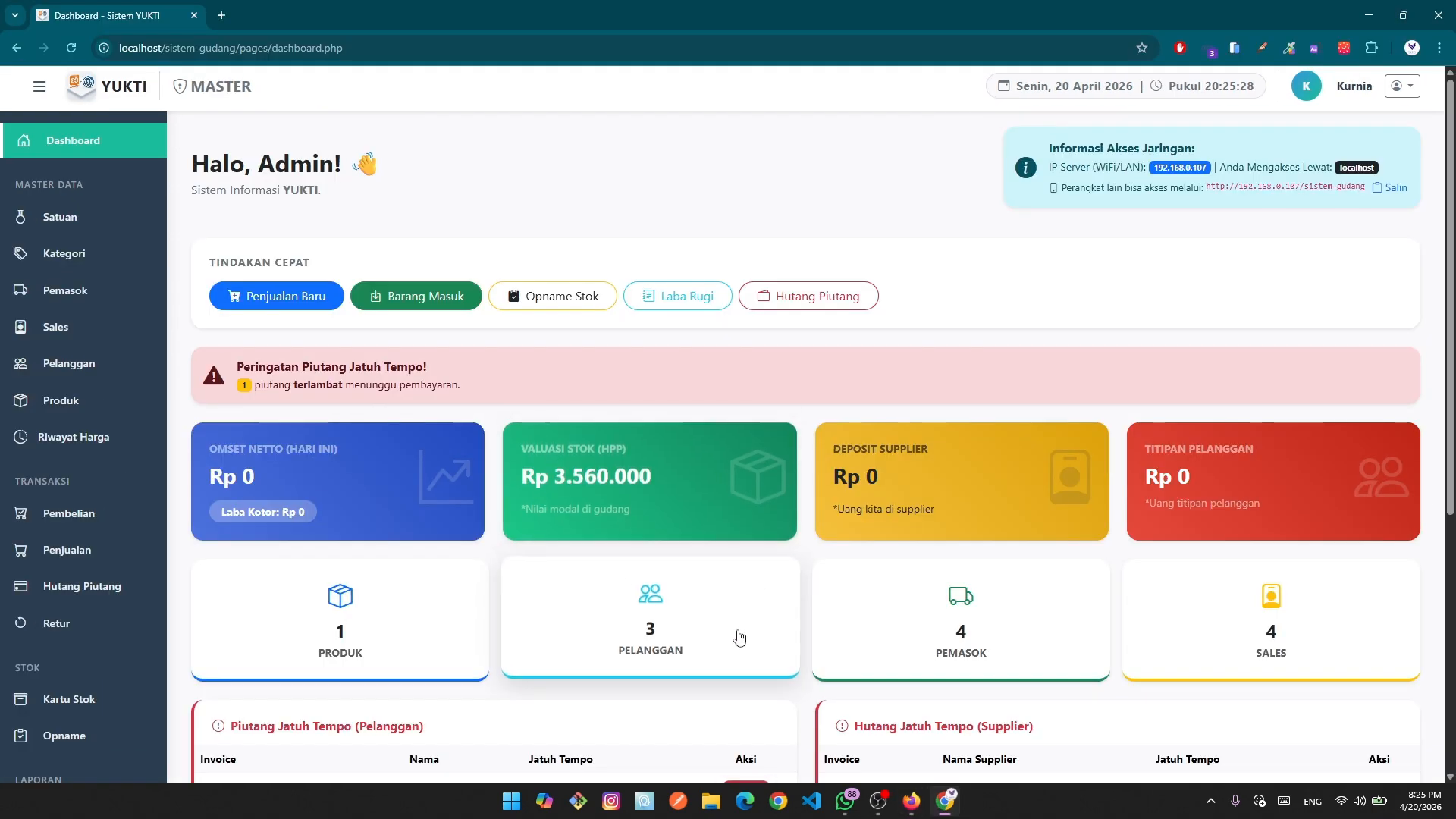
scroll(999, 573, down, 3)
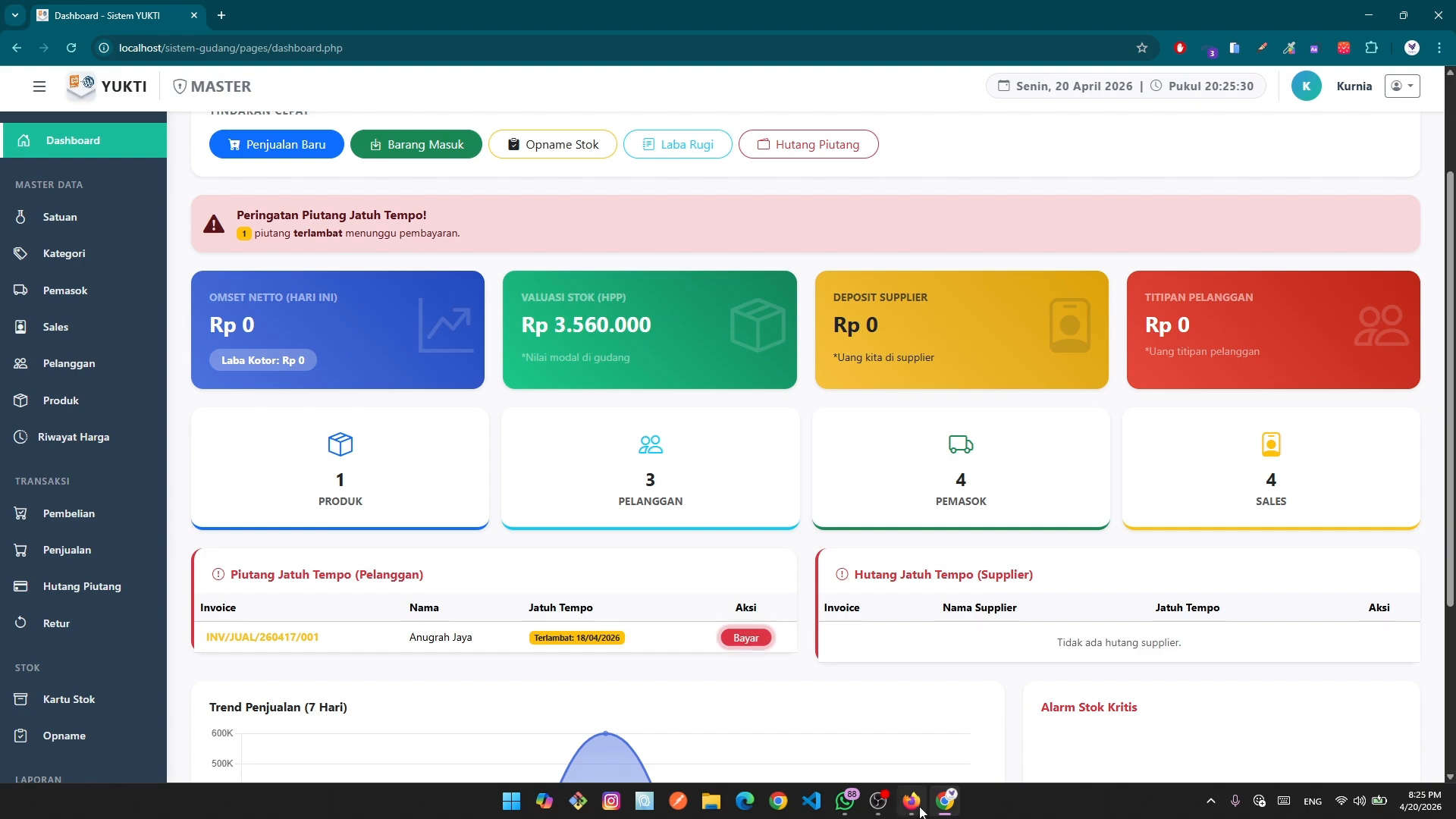
click(912, 732)
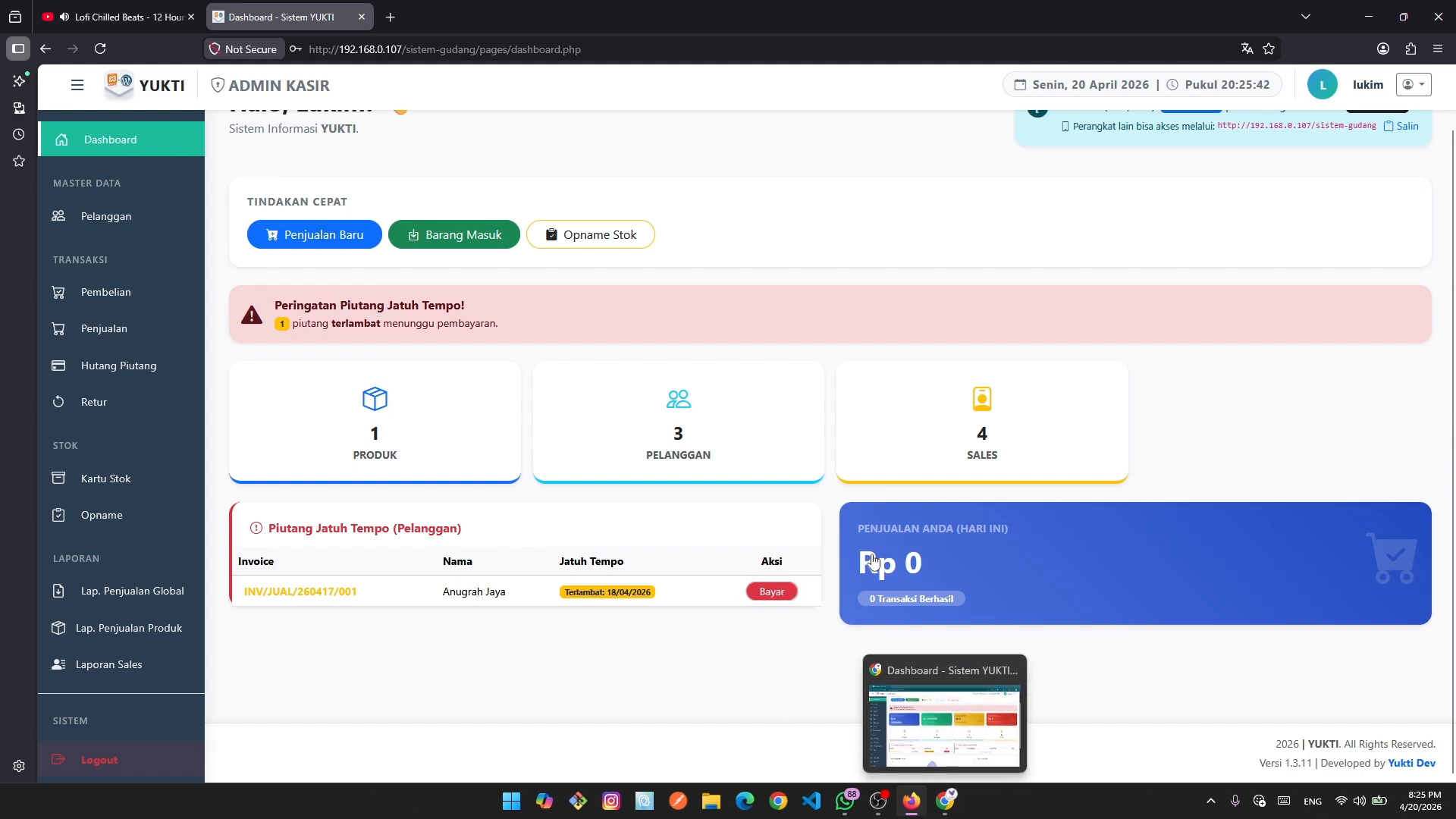
mouse_move(948, 805)
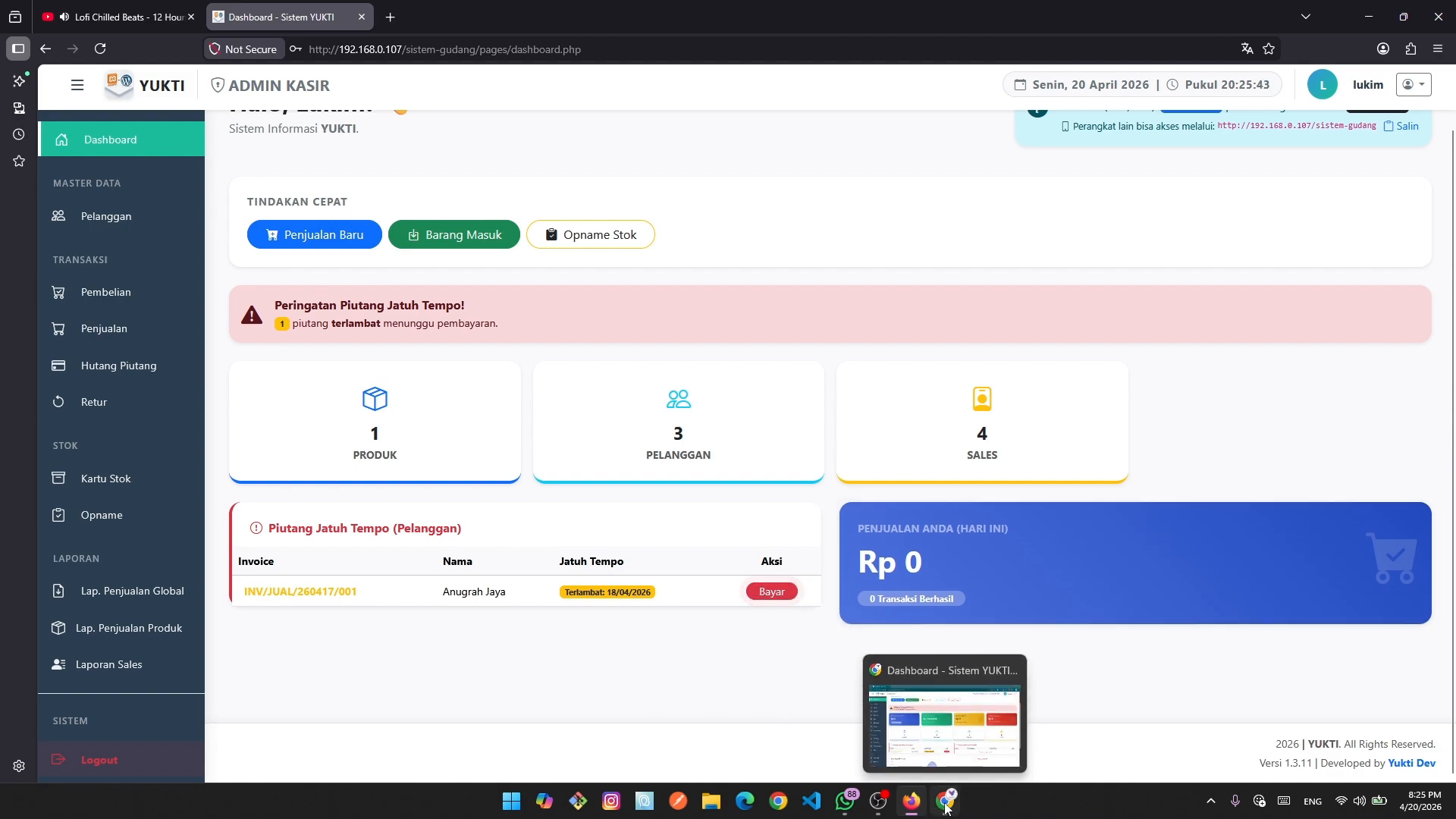
click(933, 705)
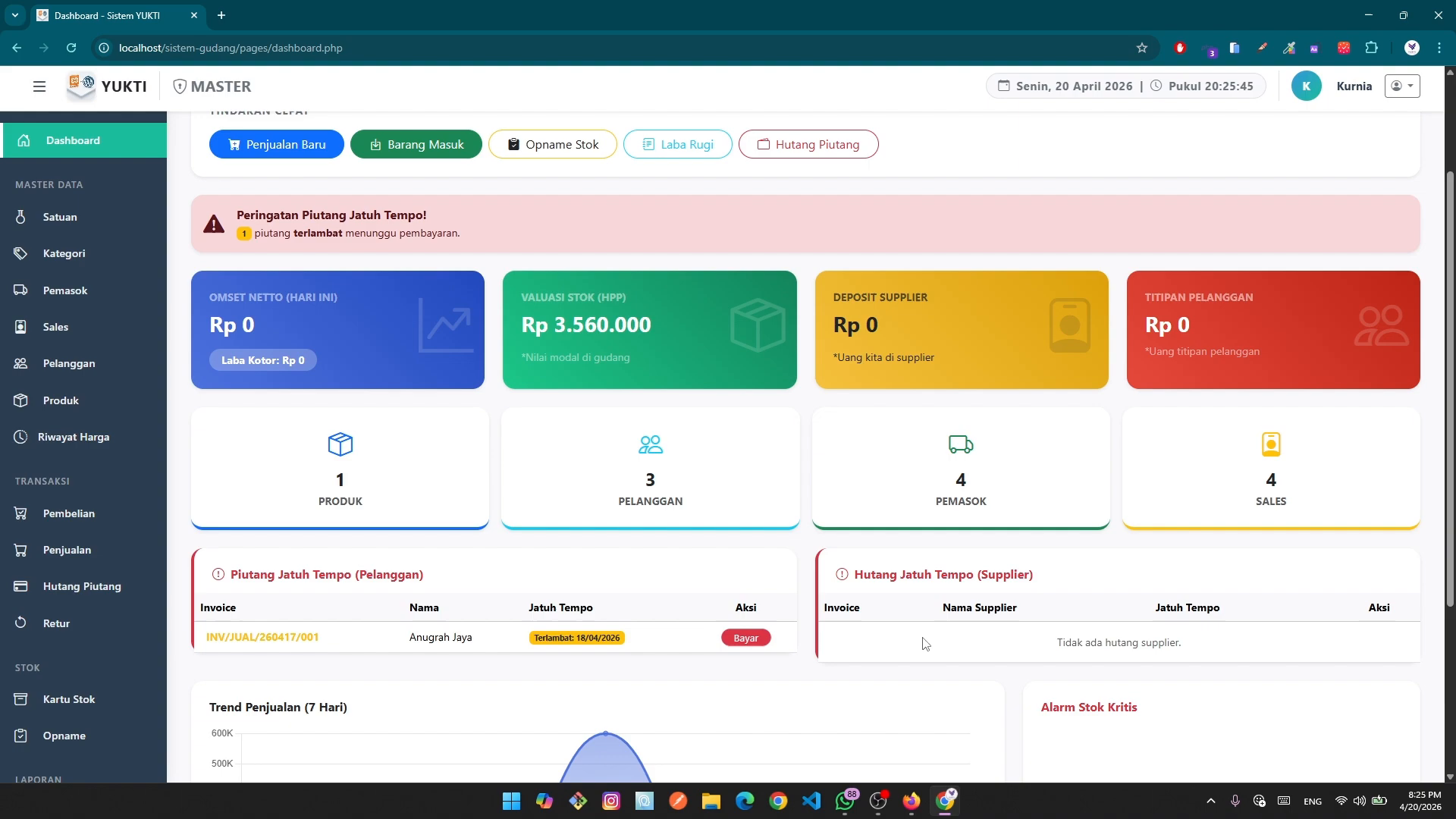
click(923, 811)
mouse_move(946, 811)
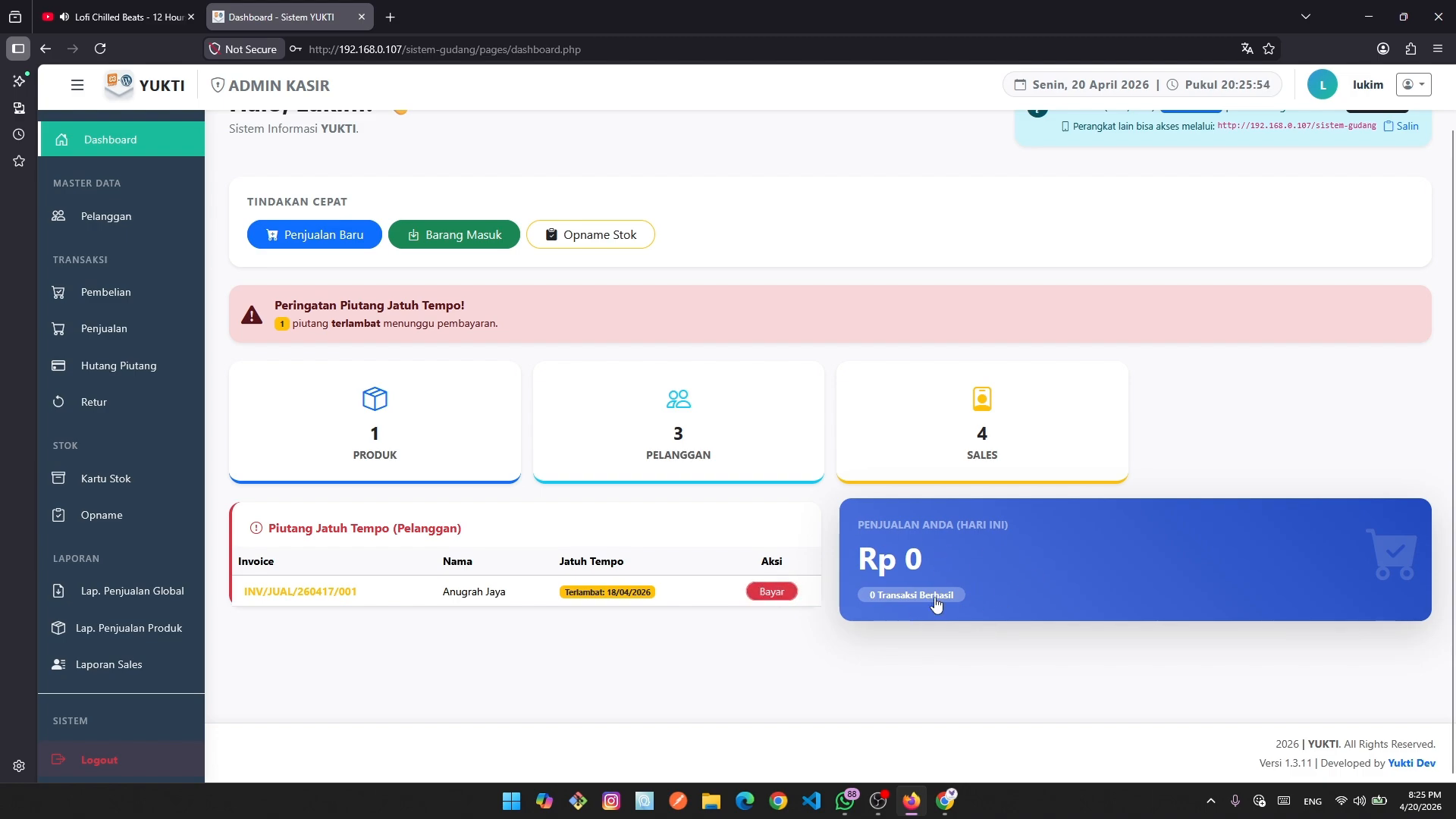
scroll(1008, 644, up, 1)
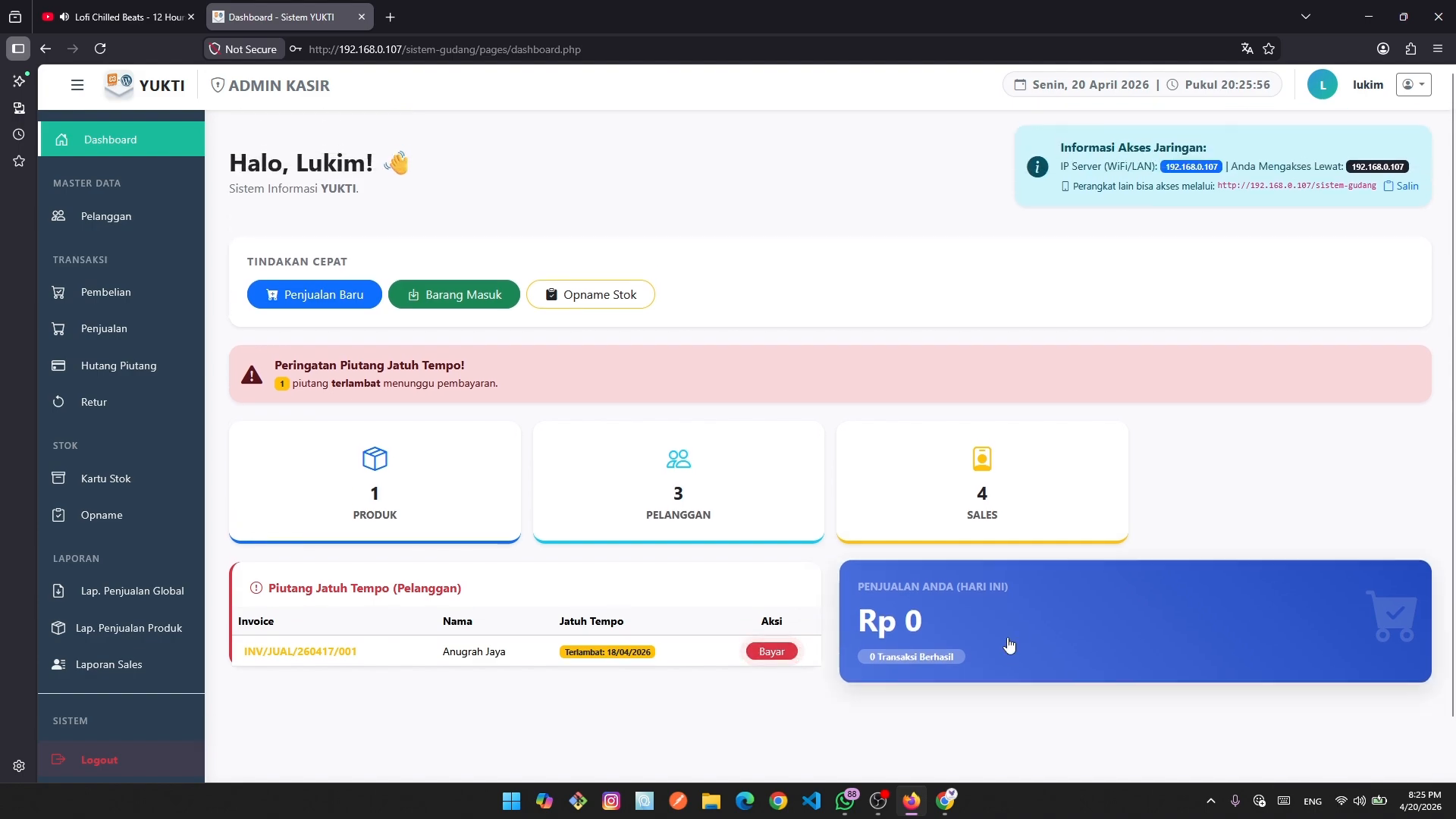
scroll(1012, 646, down, 1)
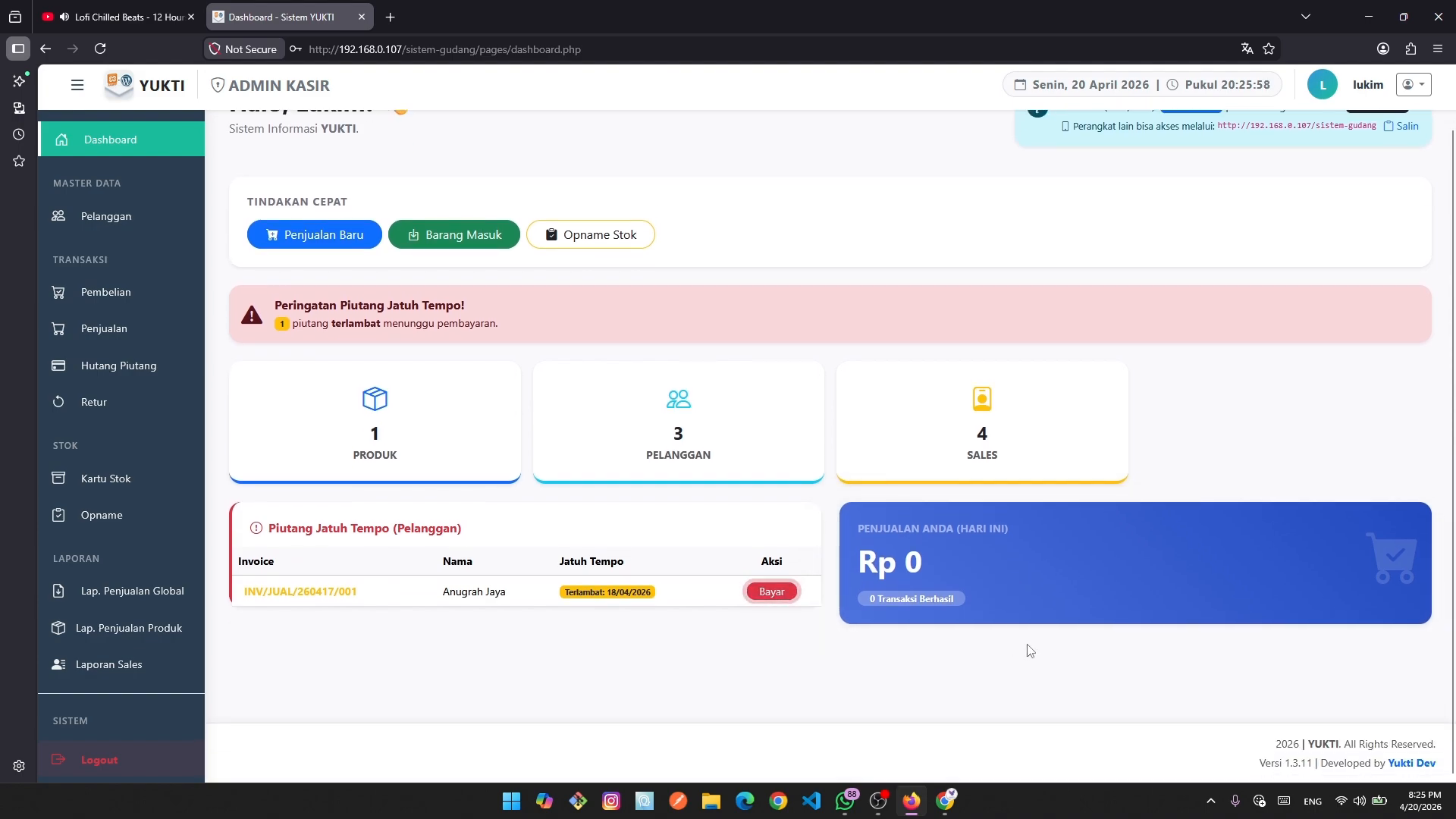
scroll(940, 591, up, 1)
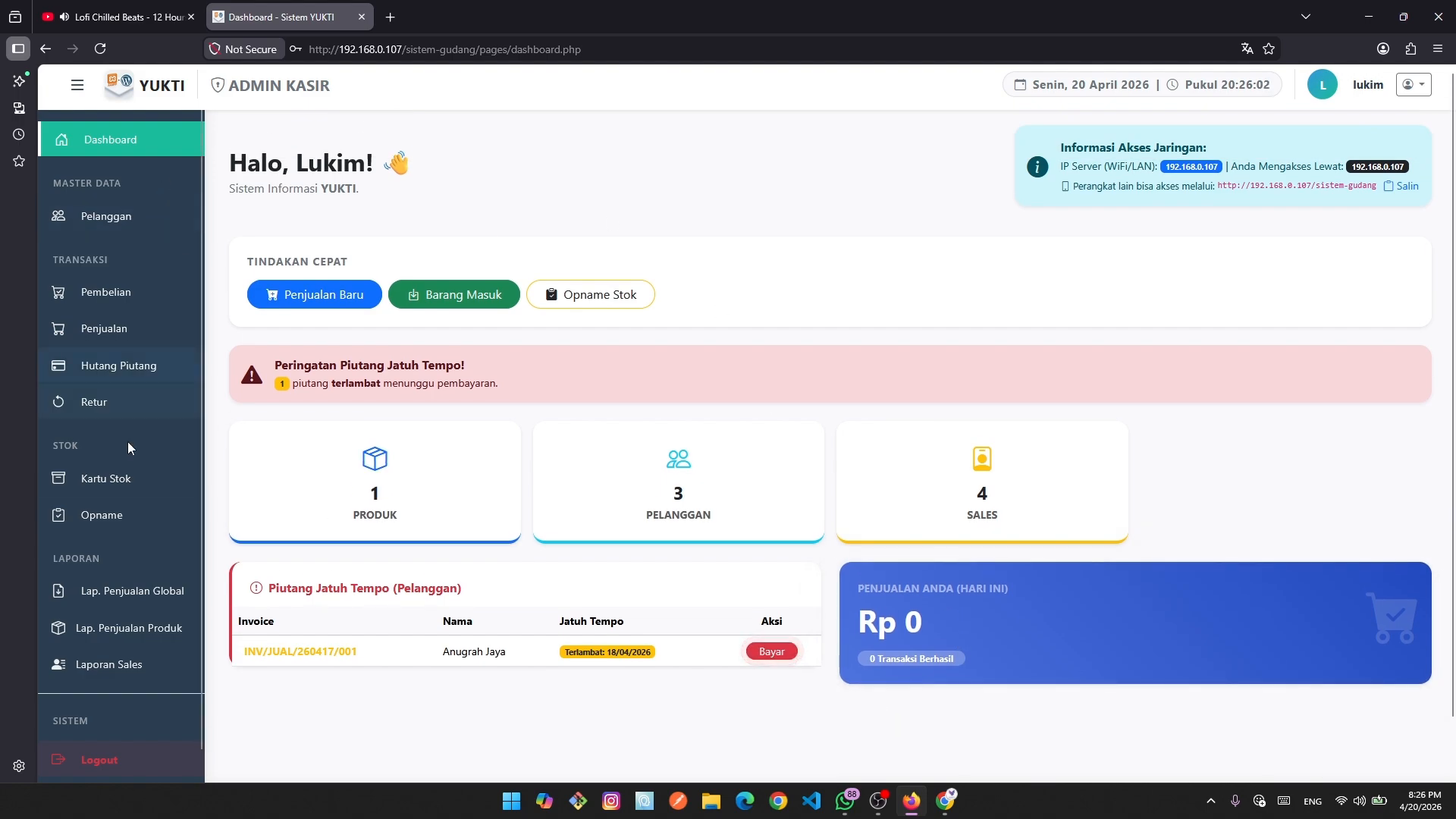
scroll(106, 303, down, 1)
scroll(106, 455, down, 1)
scroll(106, 477, up, 2)
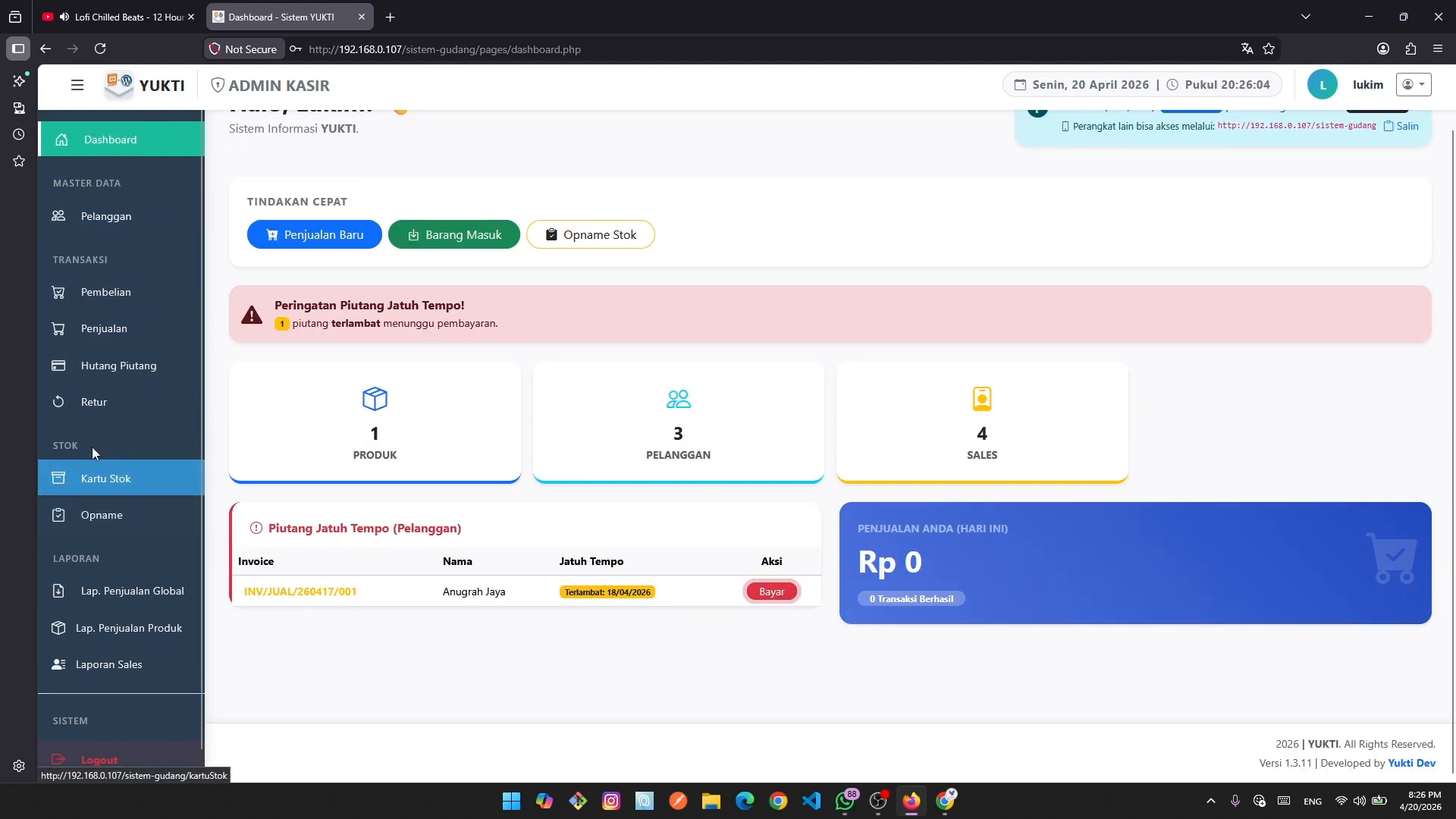
scroll(134, 425, down, 1)
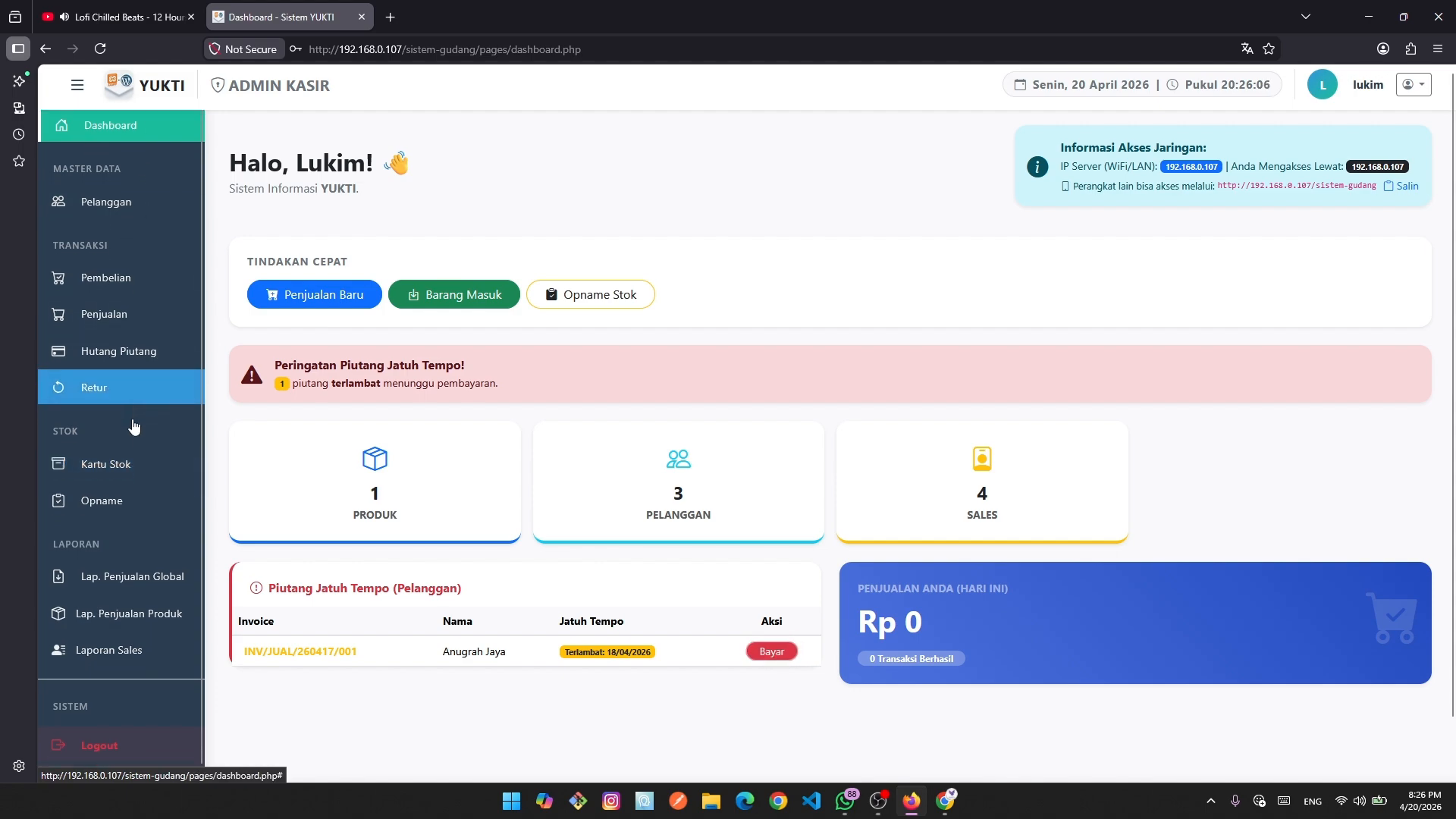
scroll(144, 394, up, 1)
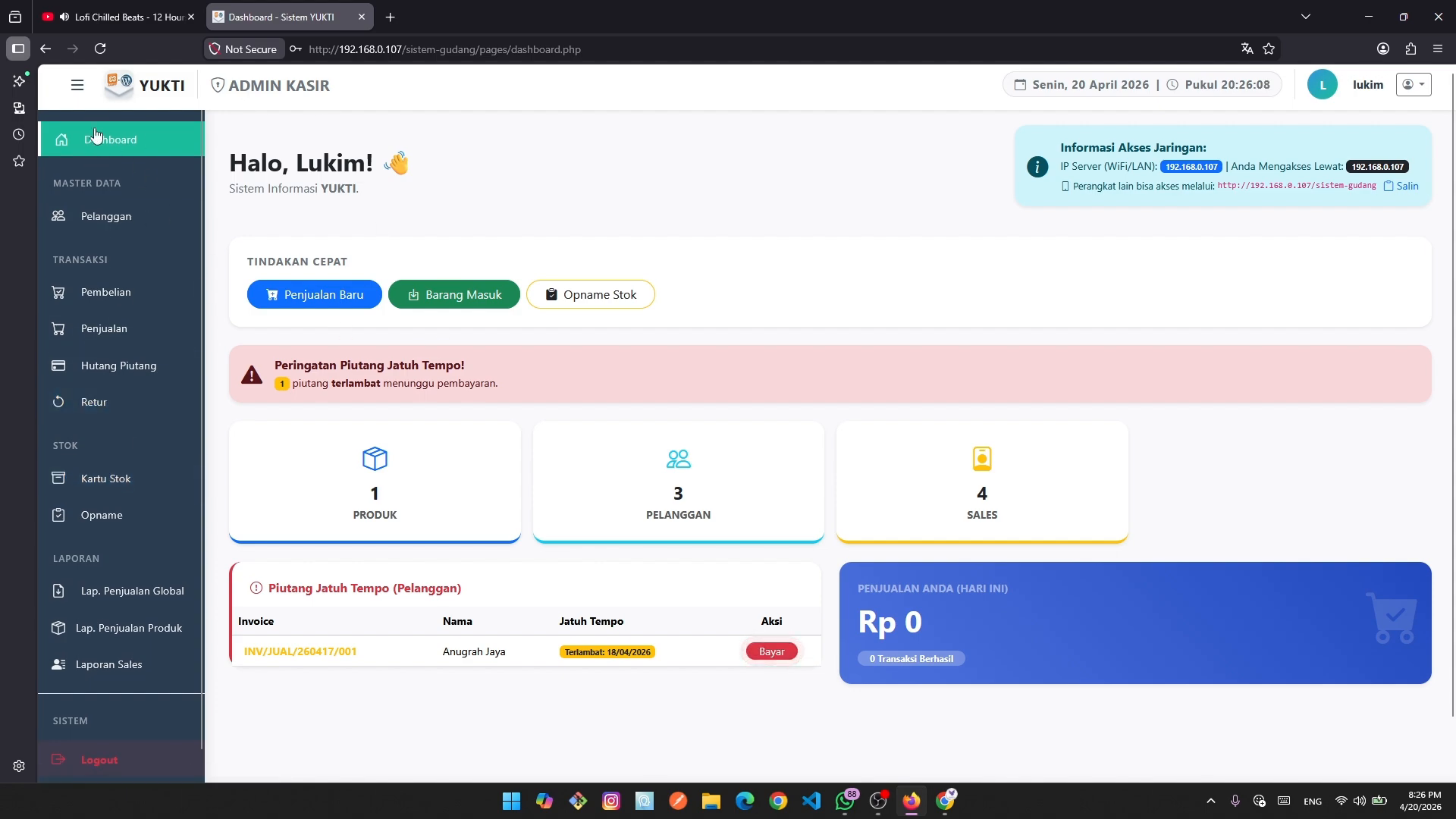
Refresh the cashier dashboard, glance at Chrome's admin session, then open Pembelian in Firefox.
click(161, 146)
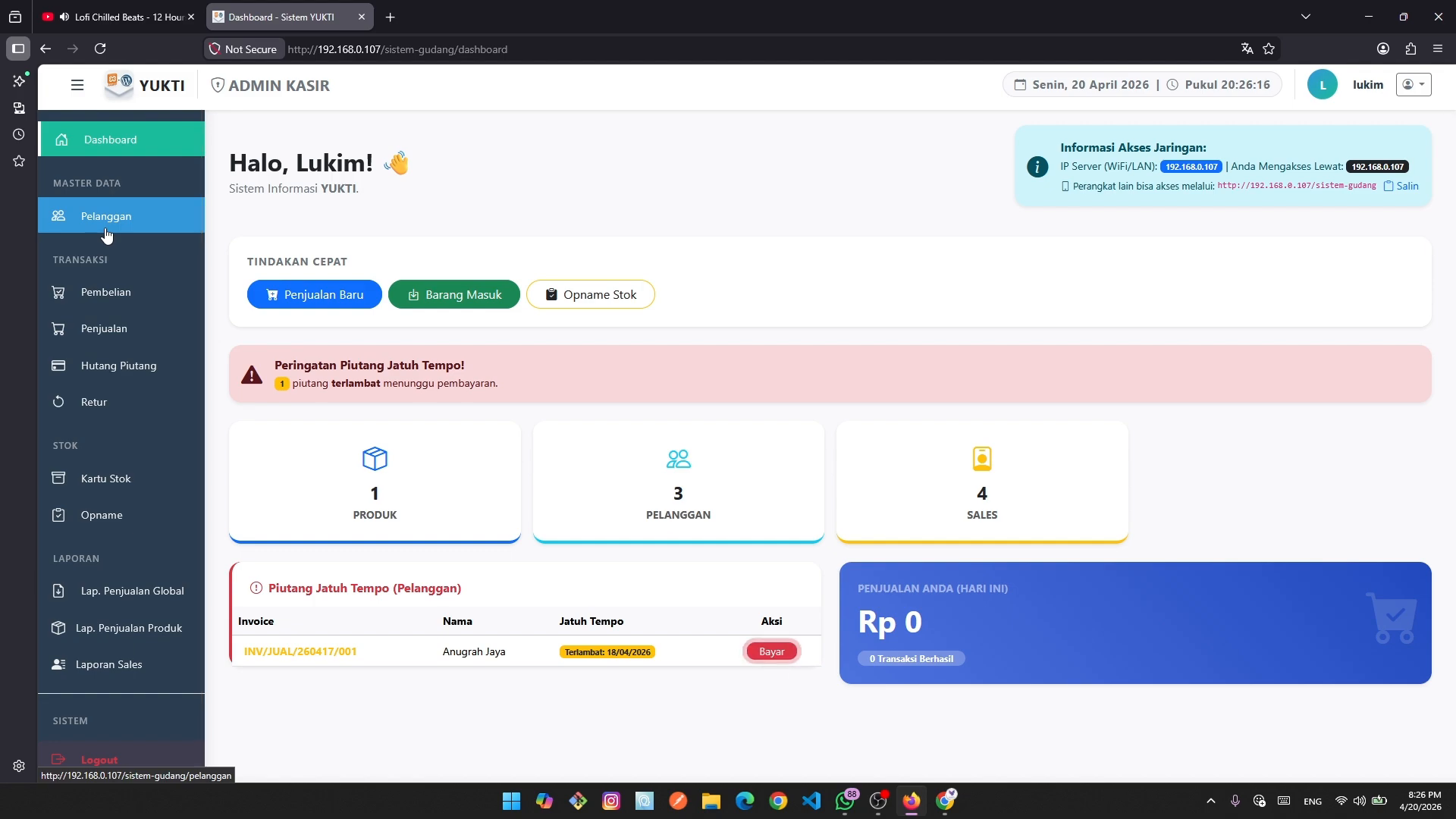
click(949, 808)
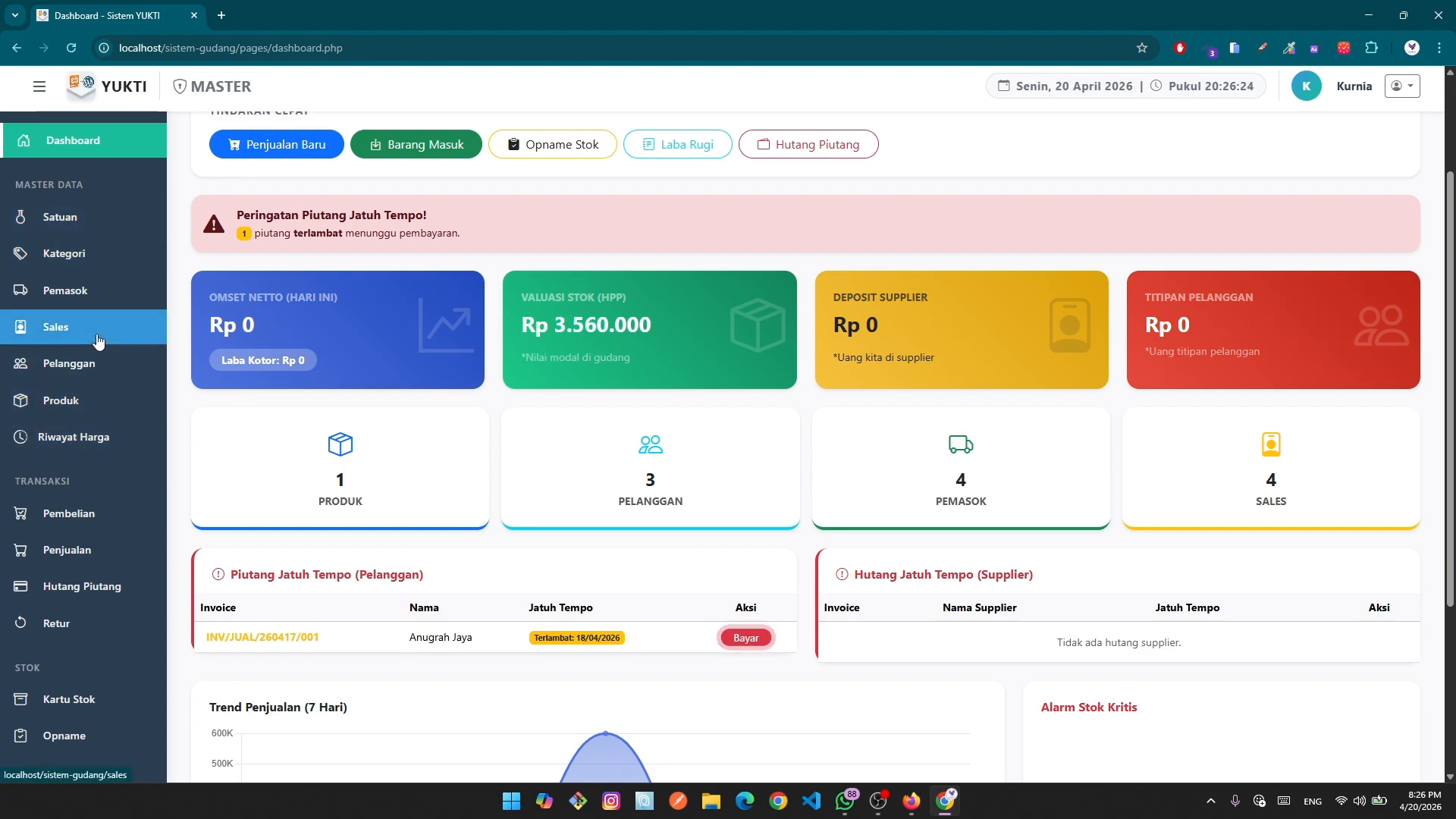
click(911, 800)
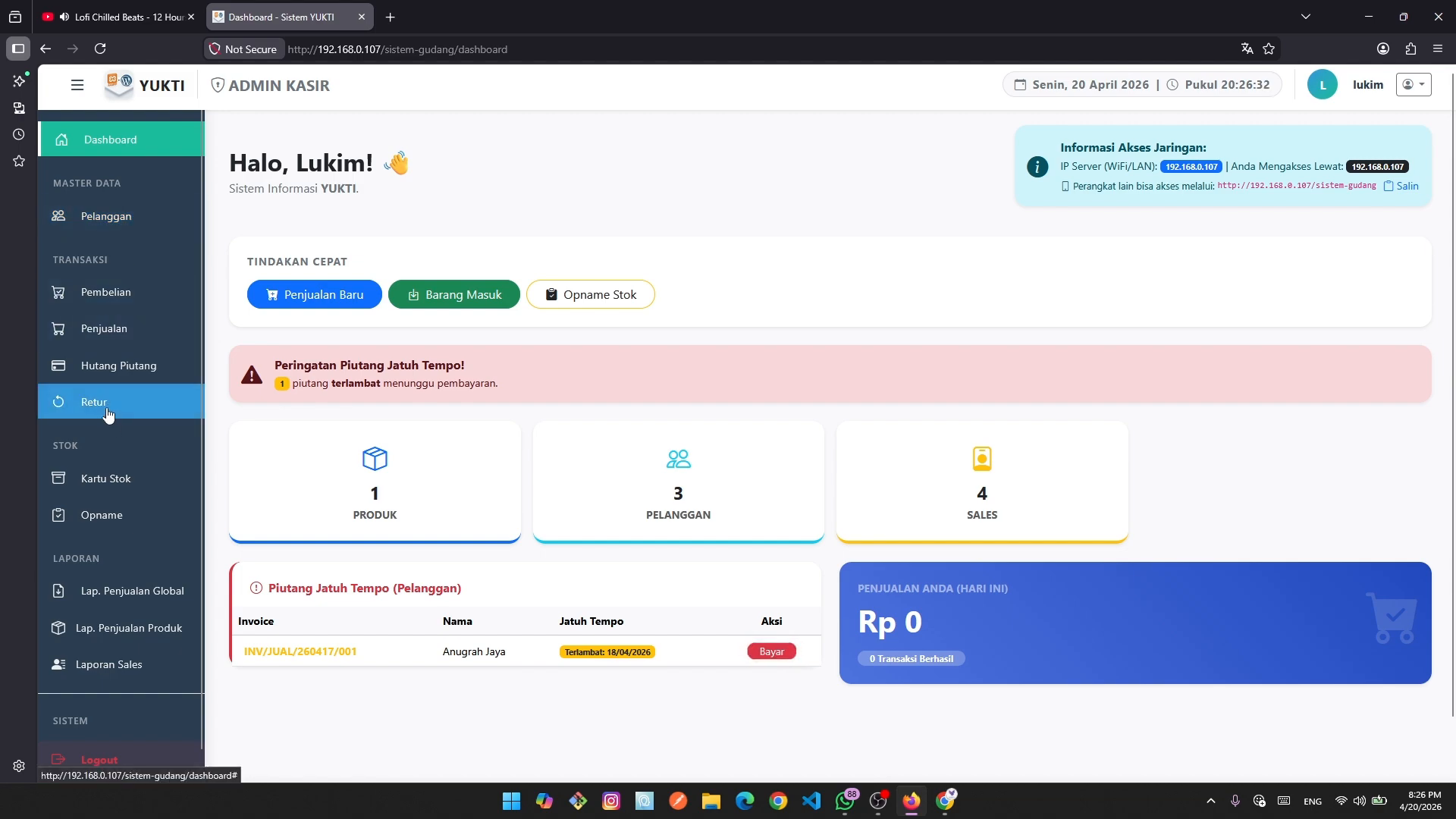
click(123, 311)
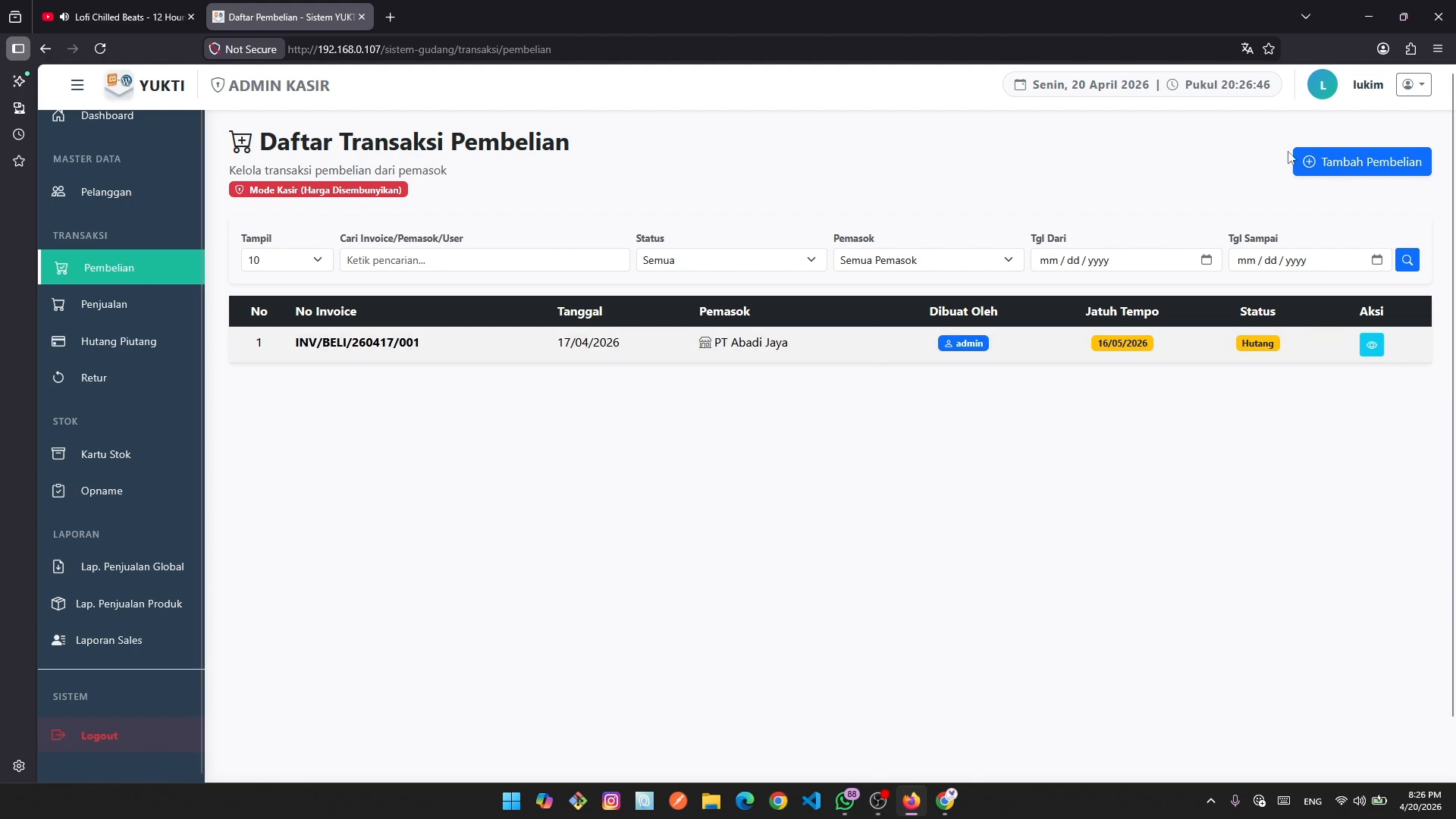
Start a new Penerimaan Barang Masuk entry with Tambah Pembelian.
click(1328, 168)
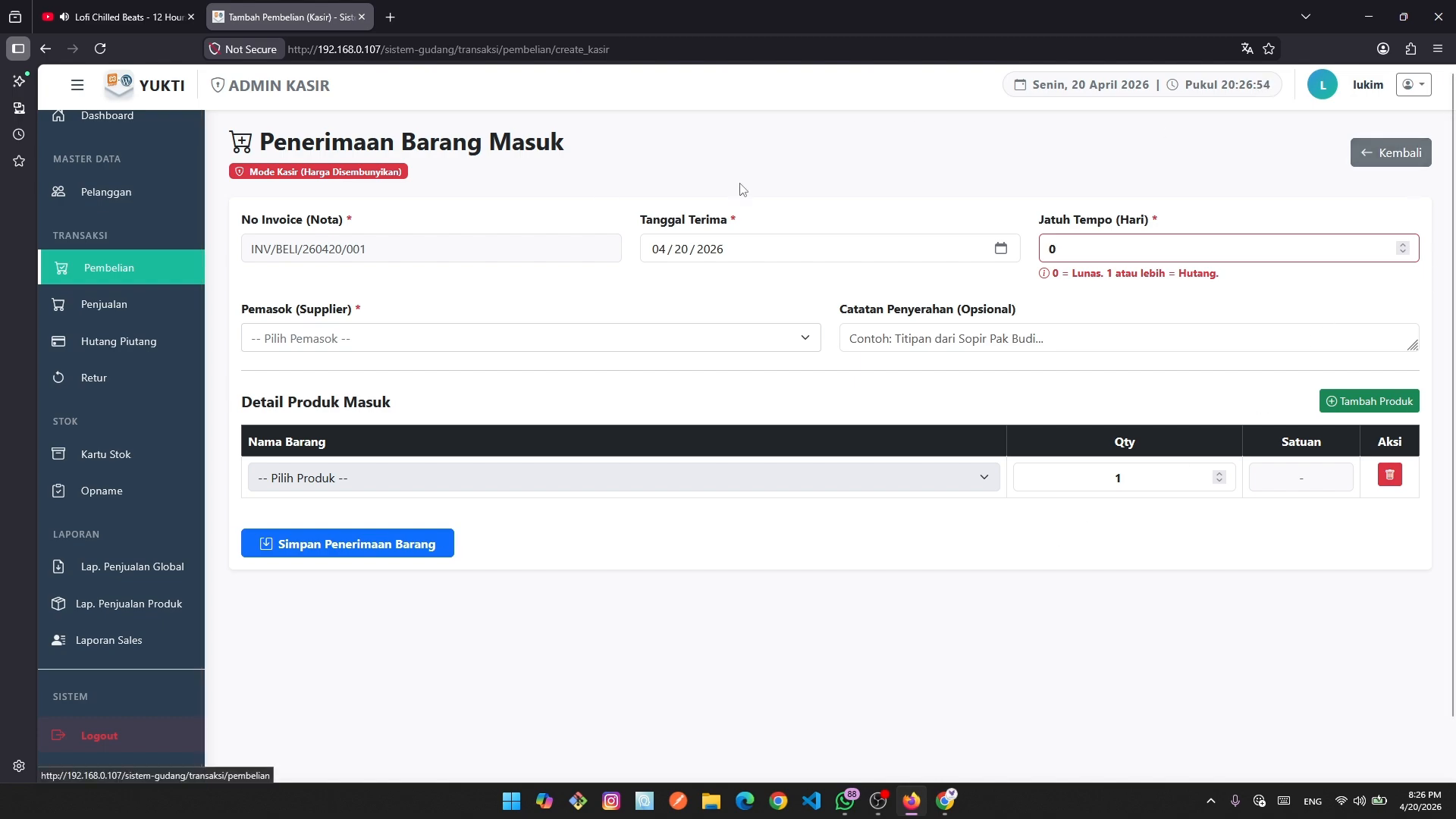
Leave the current form and go to the Retur Pembelian purchase returns list.
click(1387, 160)
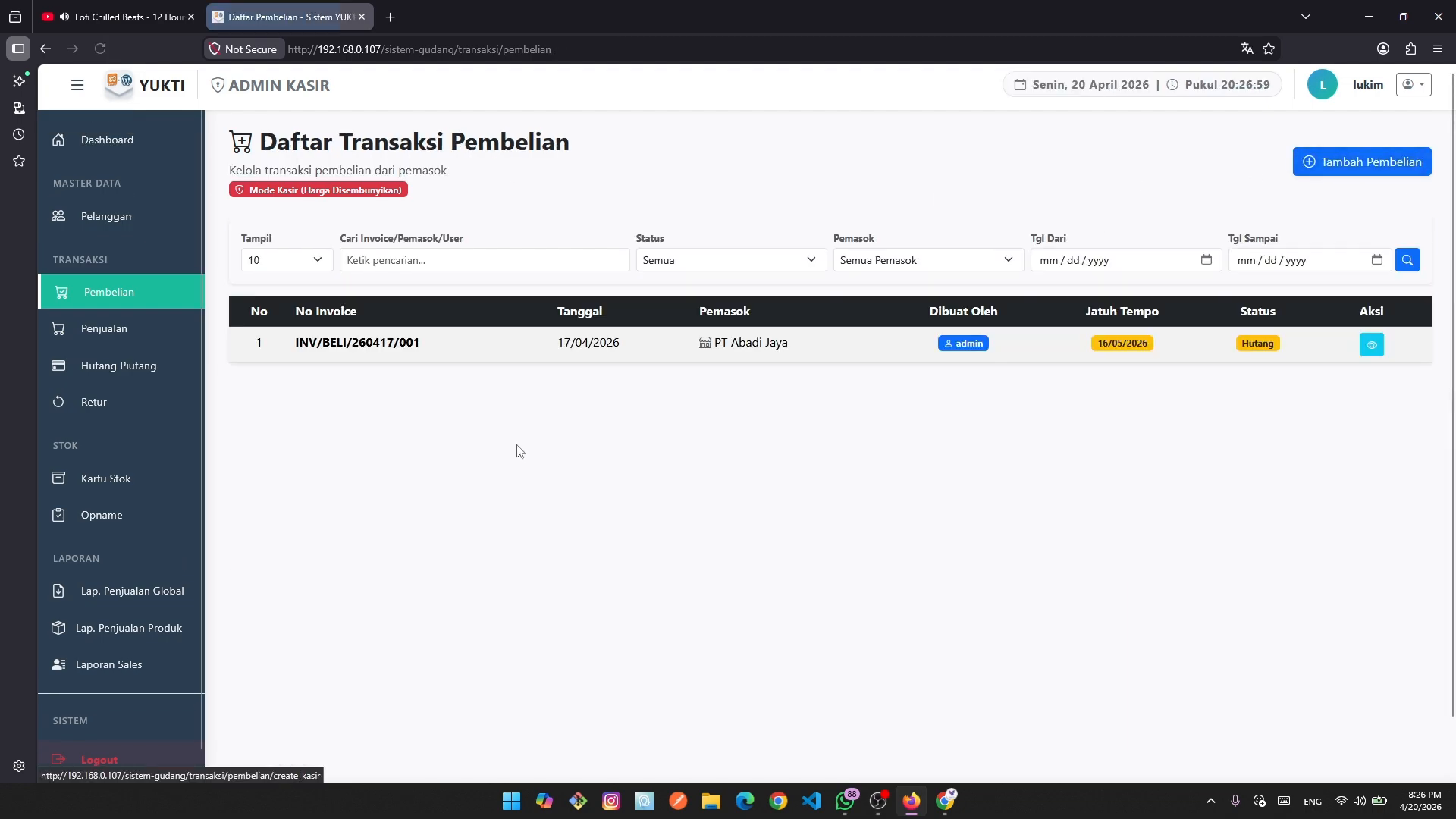
click(109, 351)
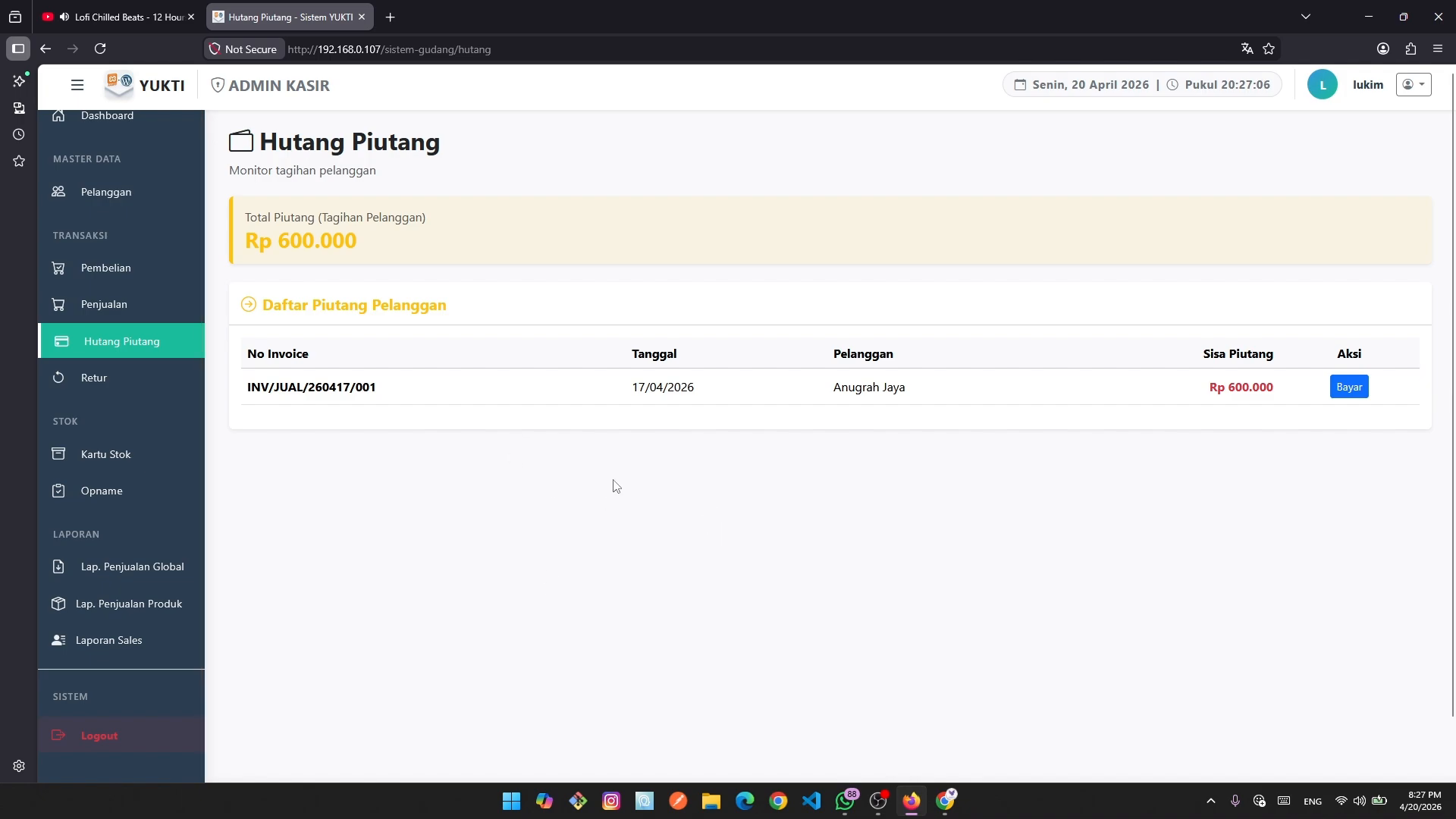
click(124, 388)
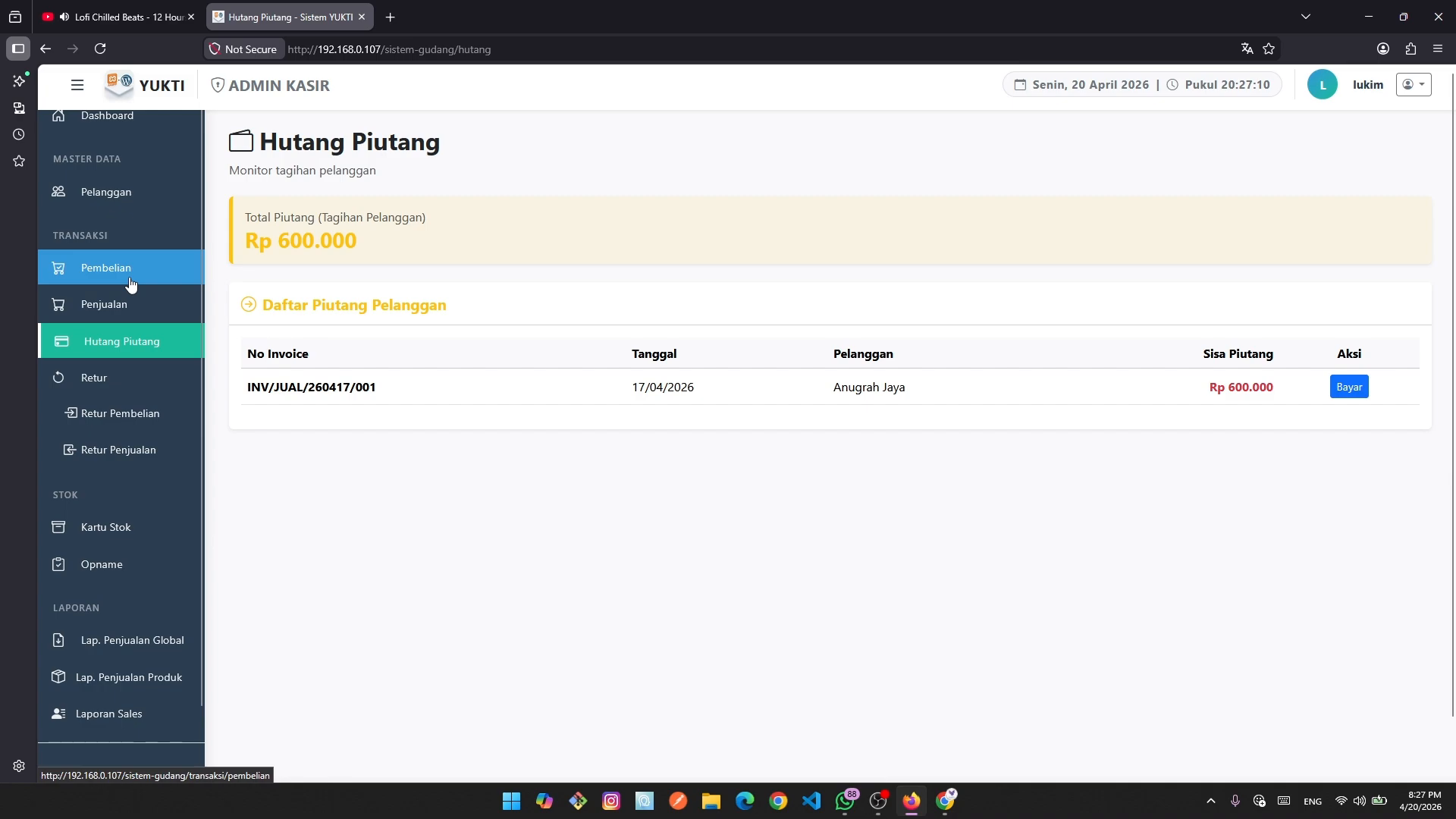
click(149, 420)
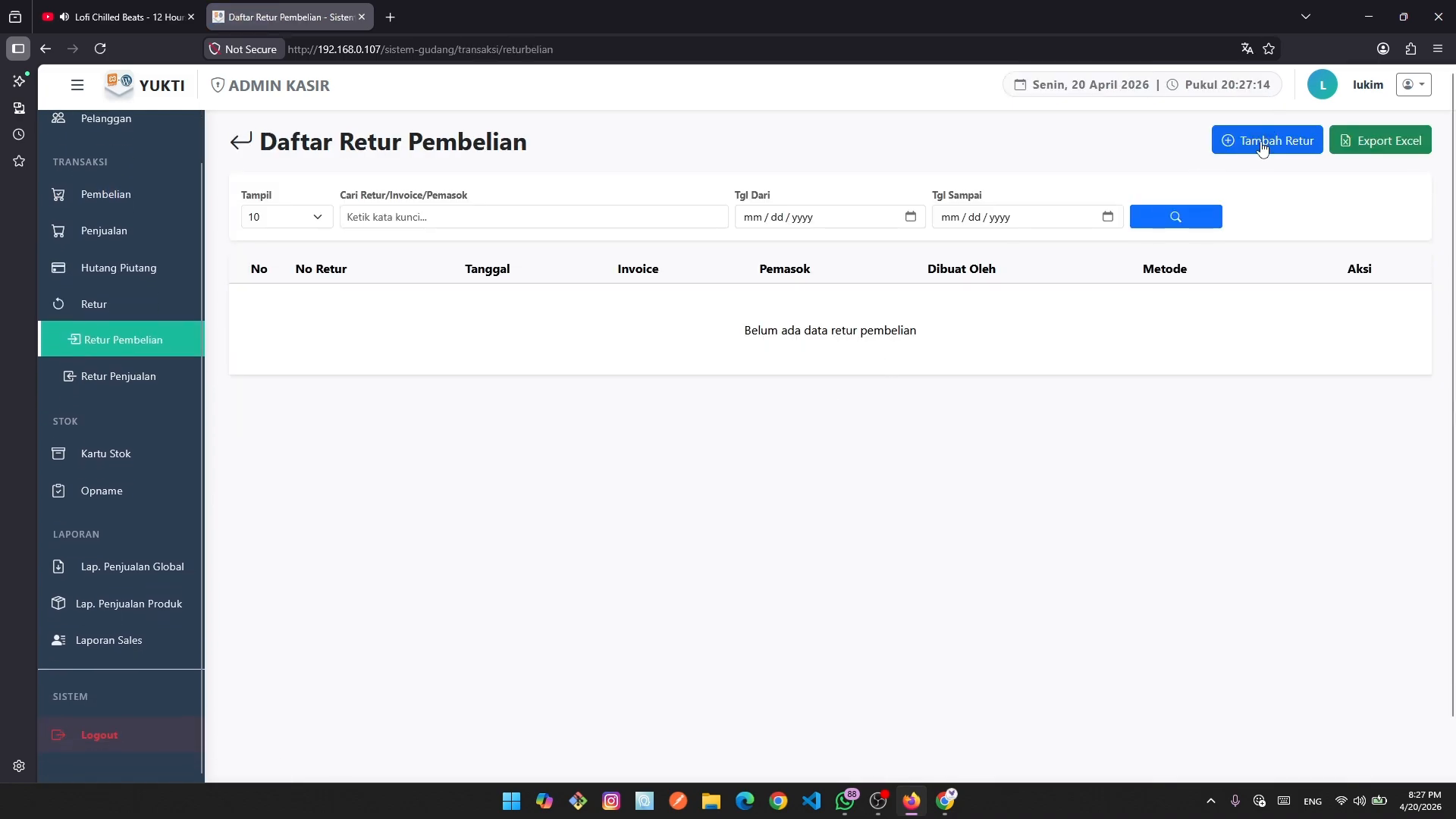
Start a new purchase return, reviewing the Kondisi options but keeping Rusak / Cacat.
click(1261, 146)
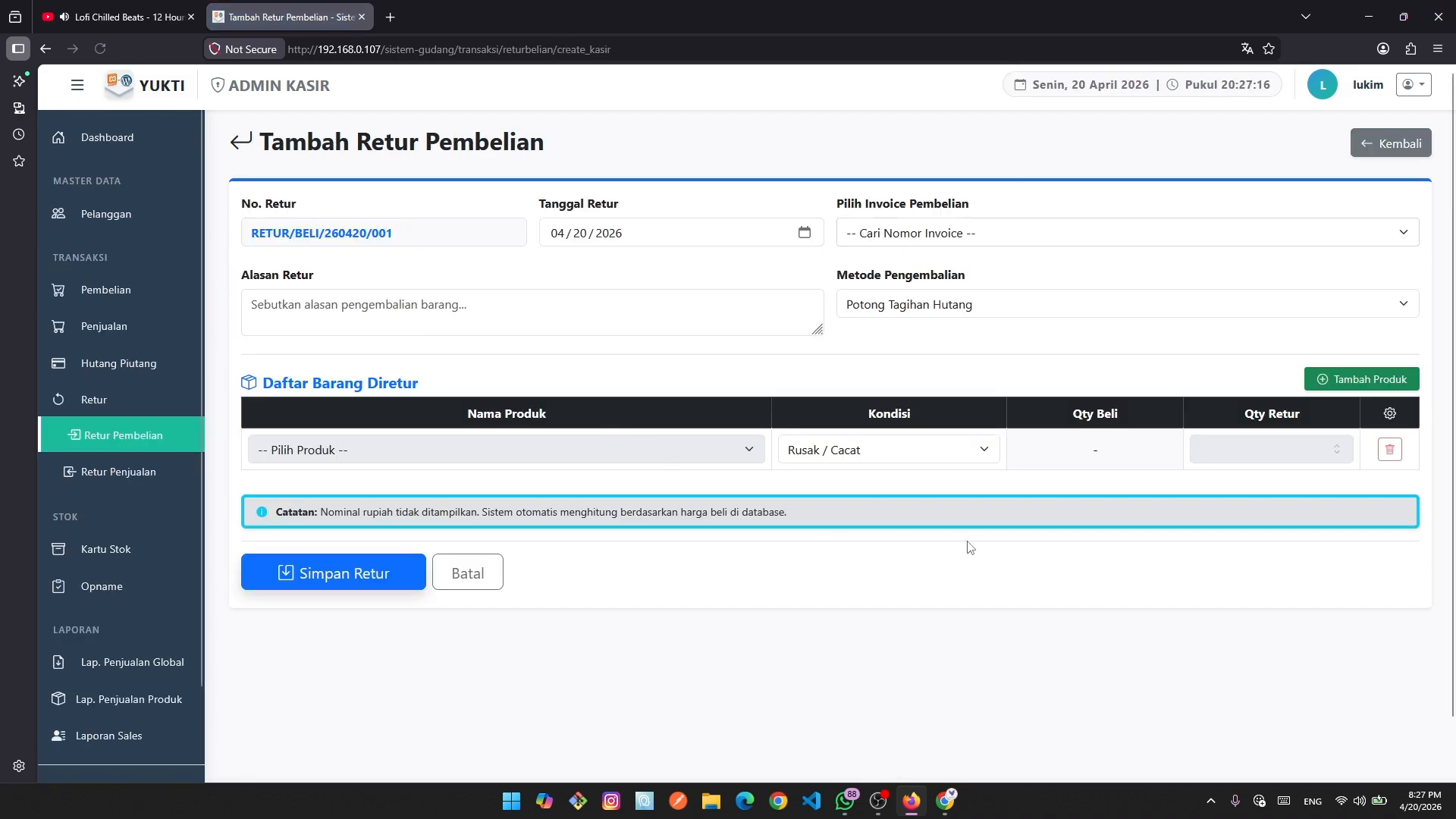
scroll(972, 517, down, 2)
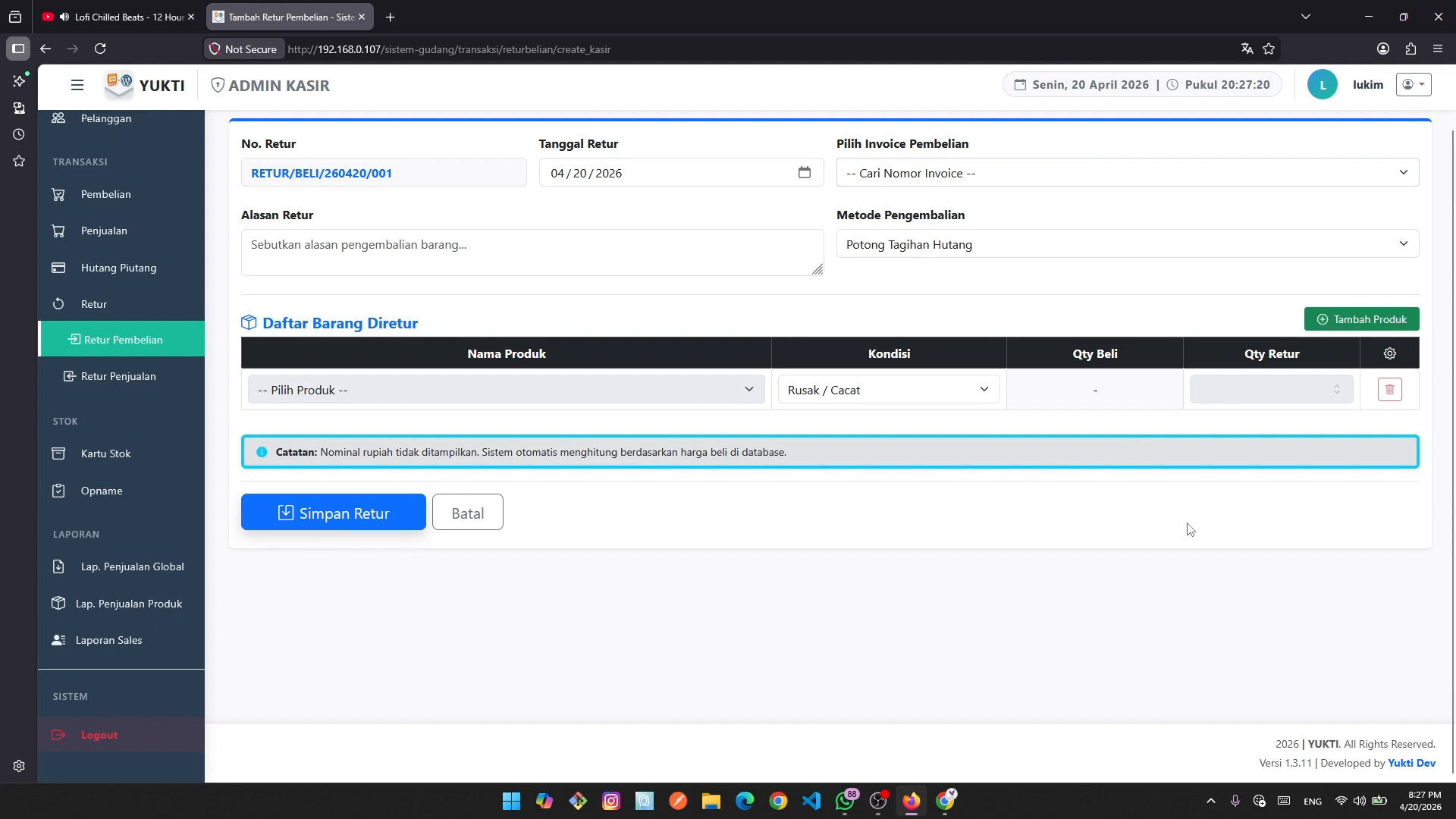
click(983, 390)
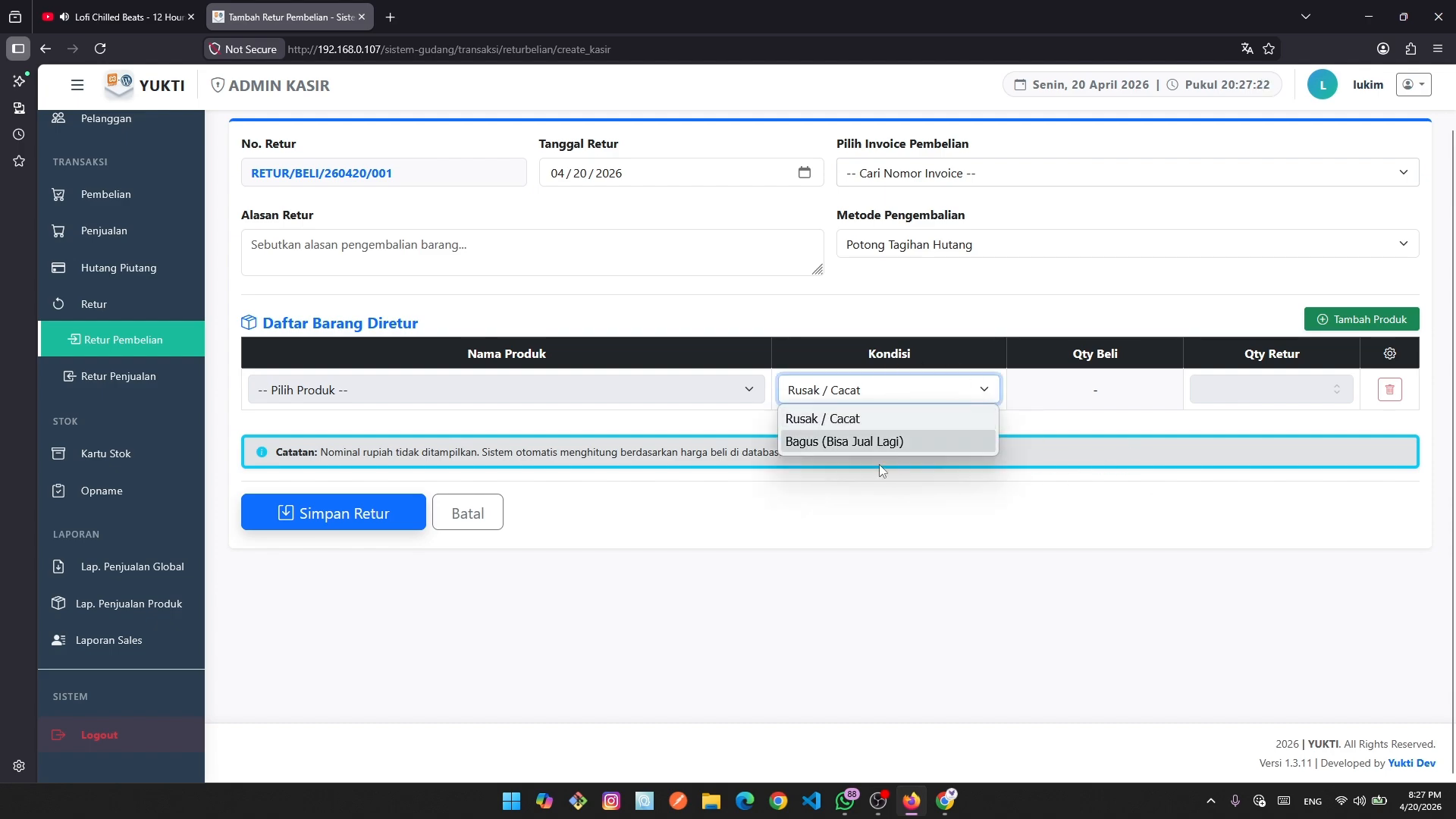
click(960, 605)
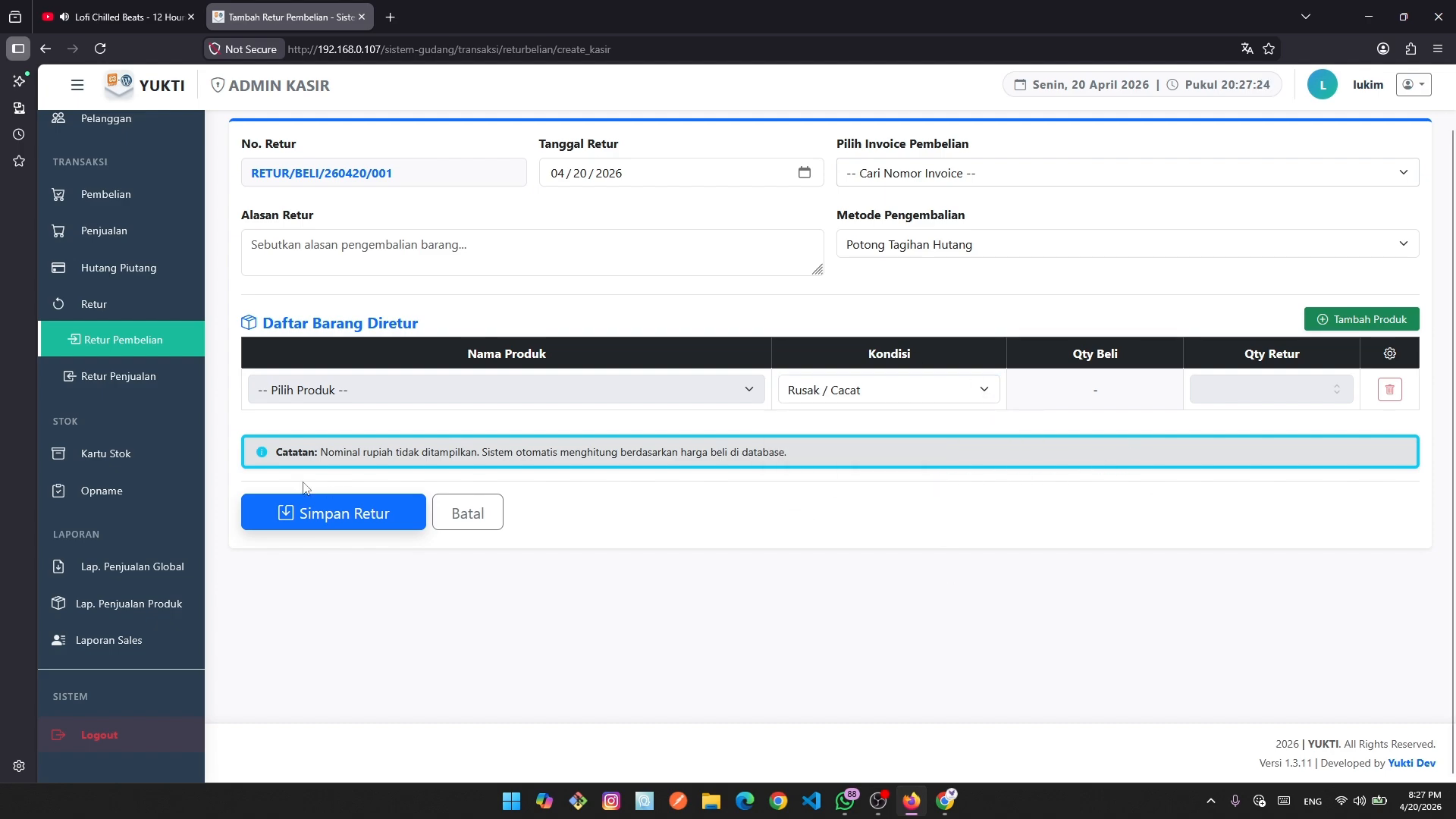
click(116, 306)
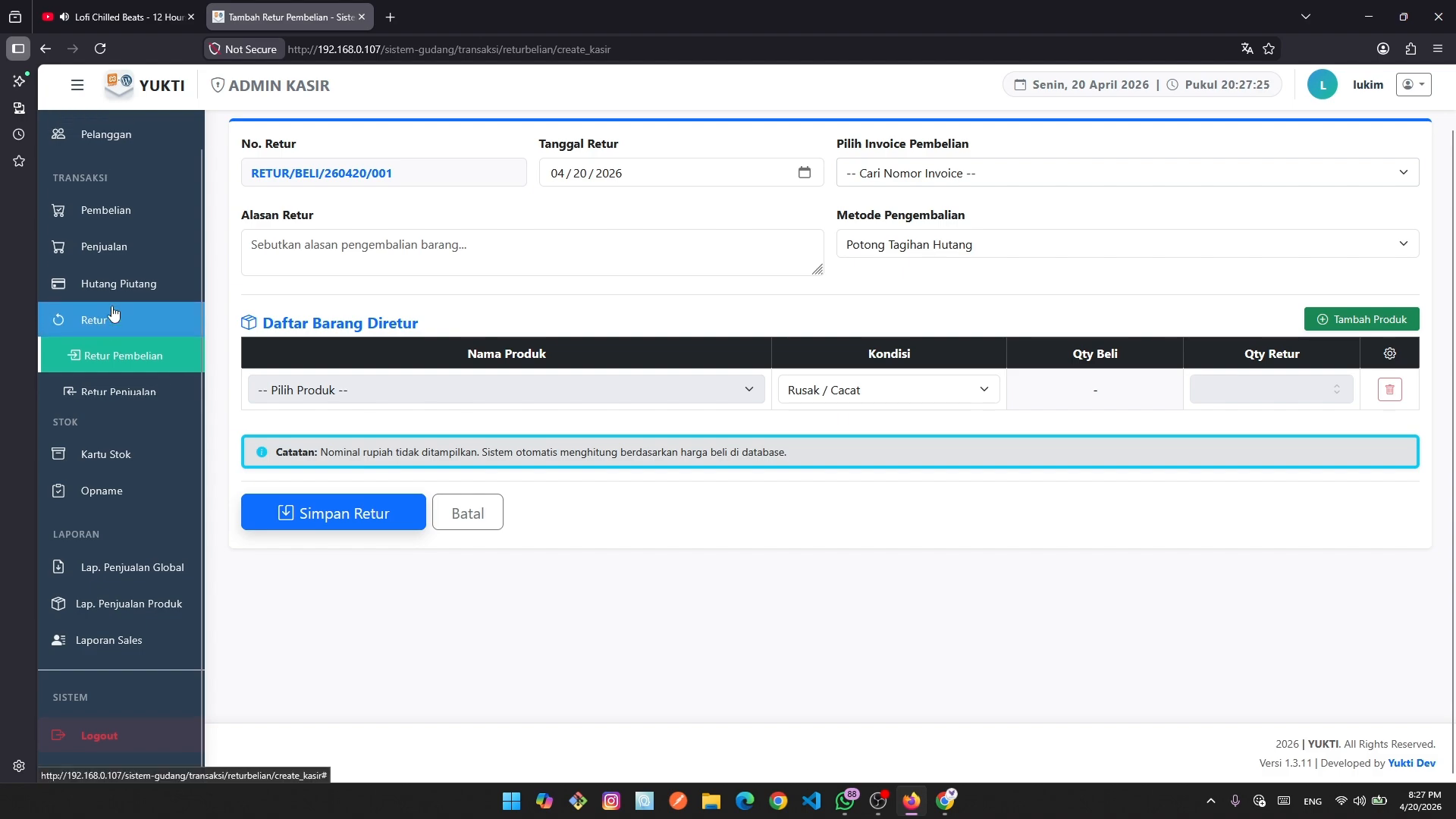
View the Kartu Stok page and its product choices without selecting a product.
click(111, 465)
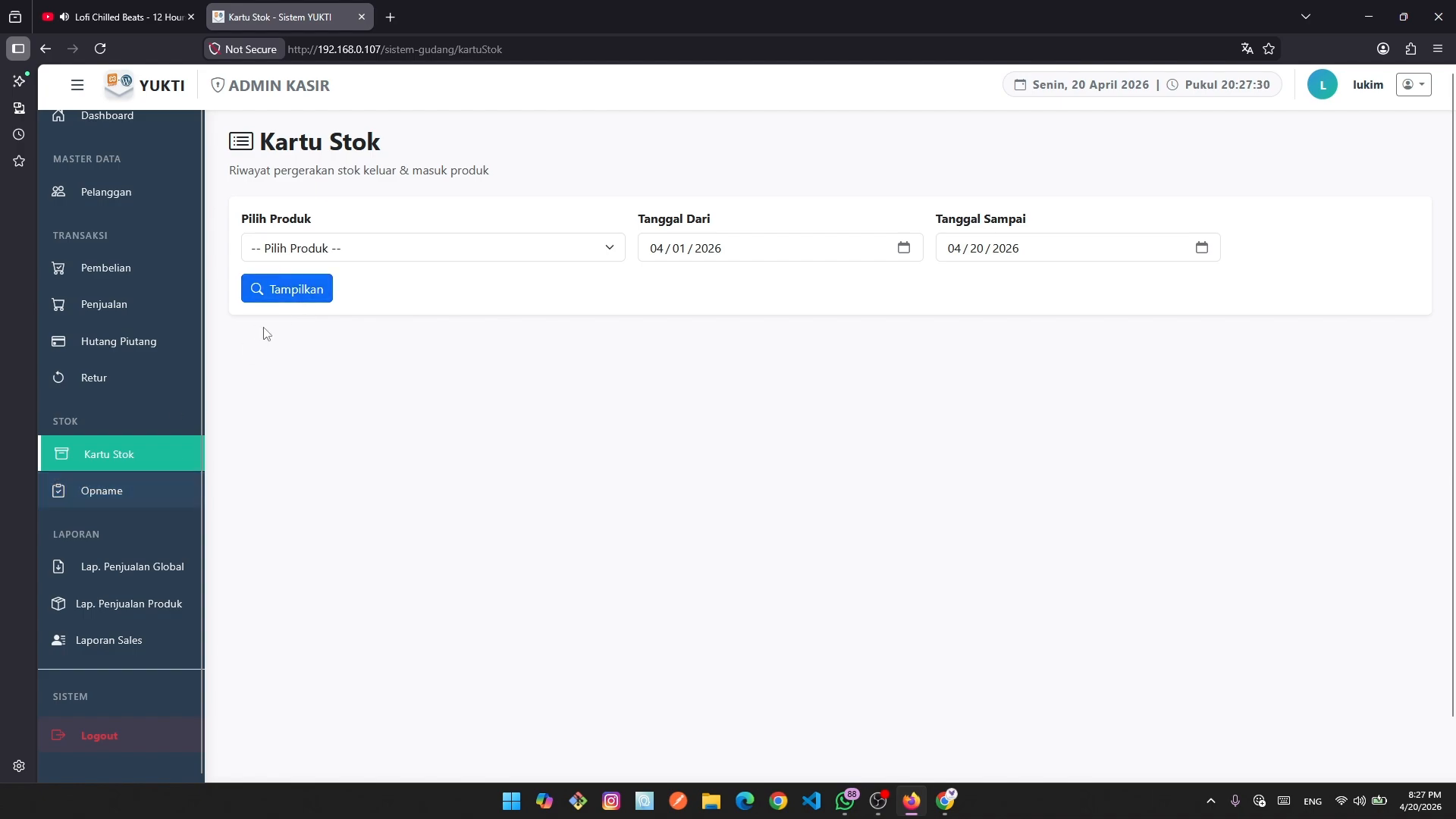
click(320, 250)
click(320, 249)
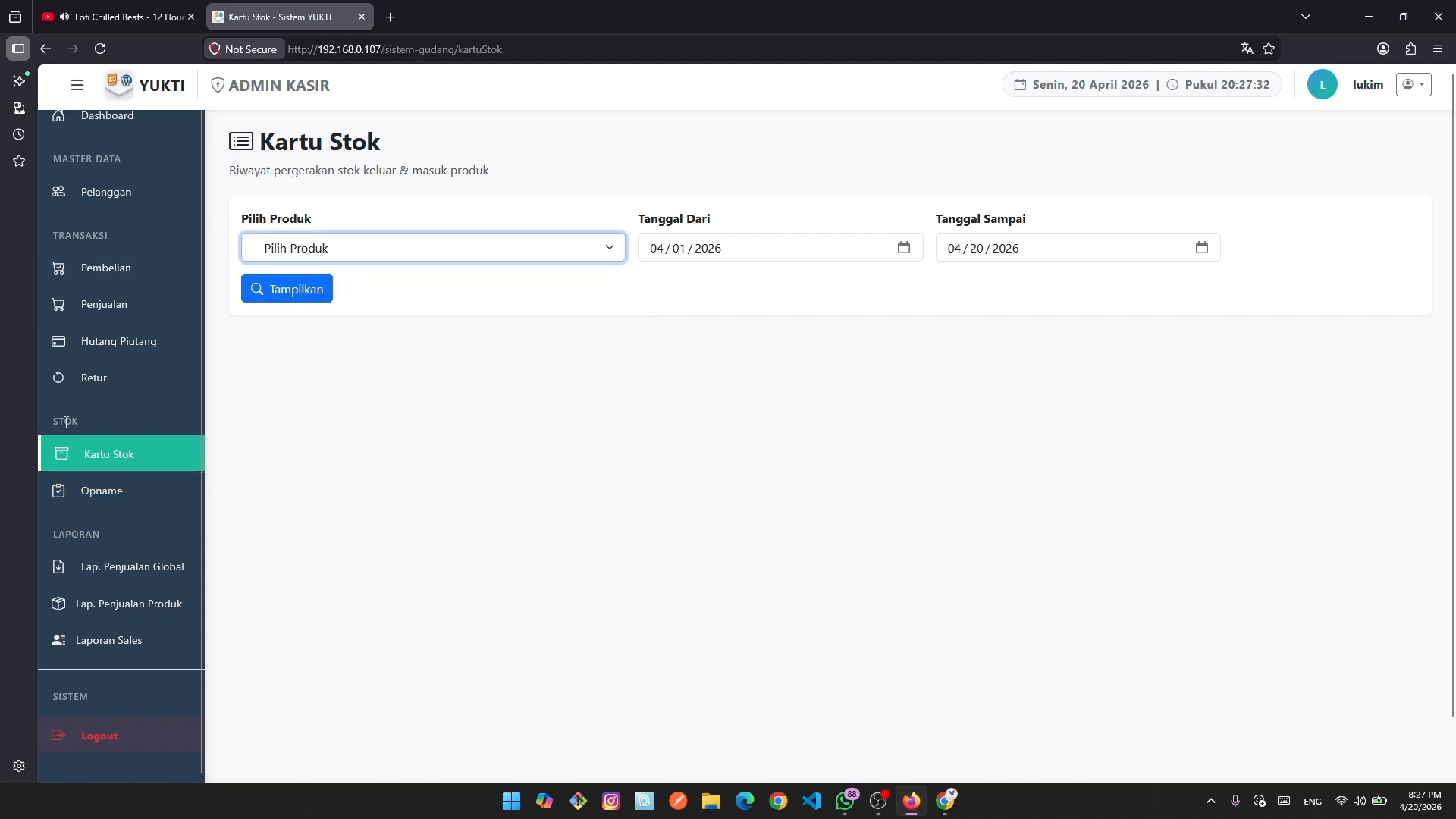
Look over the empty stock opname list, then go back to the dashboard.
click(110, 492)
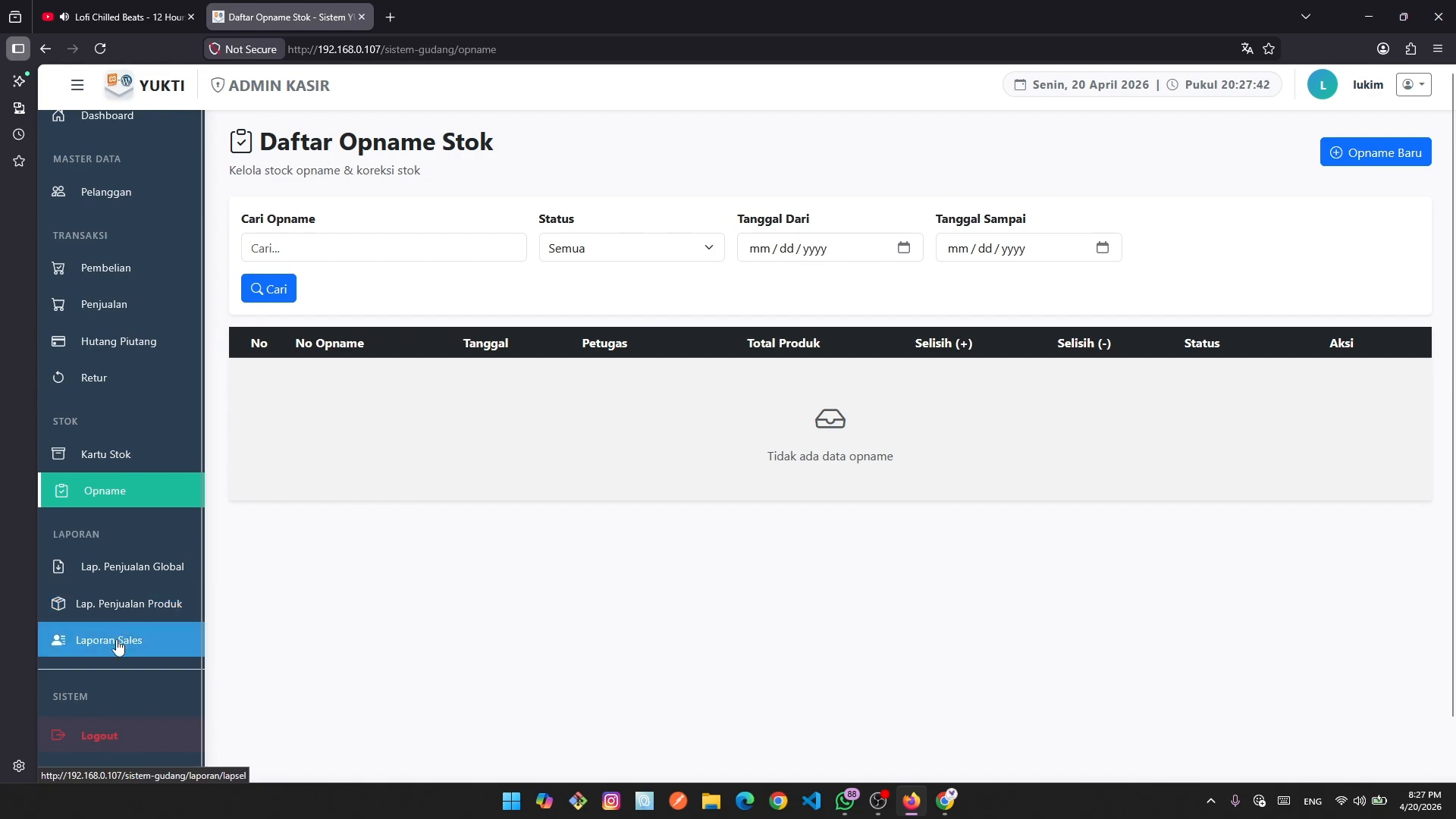
scroll(117, 646, down, 2)
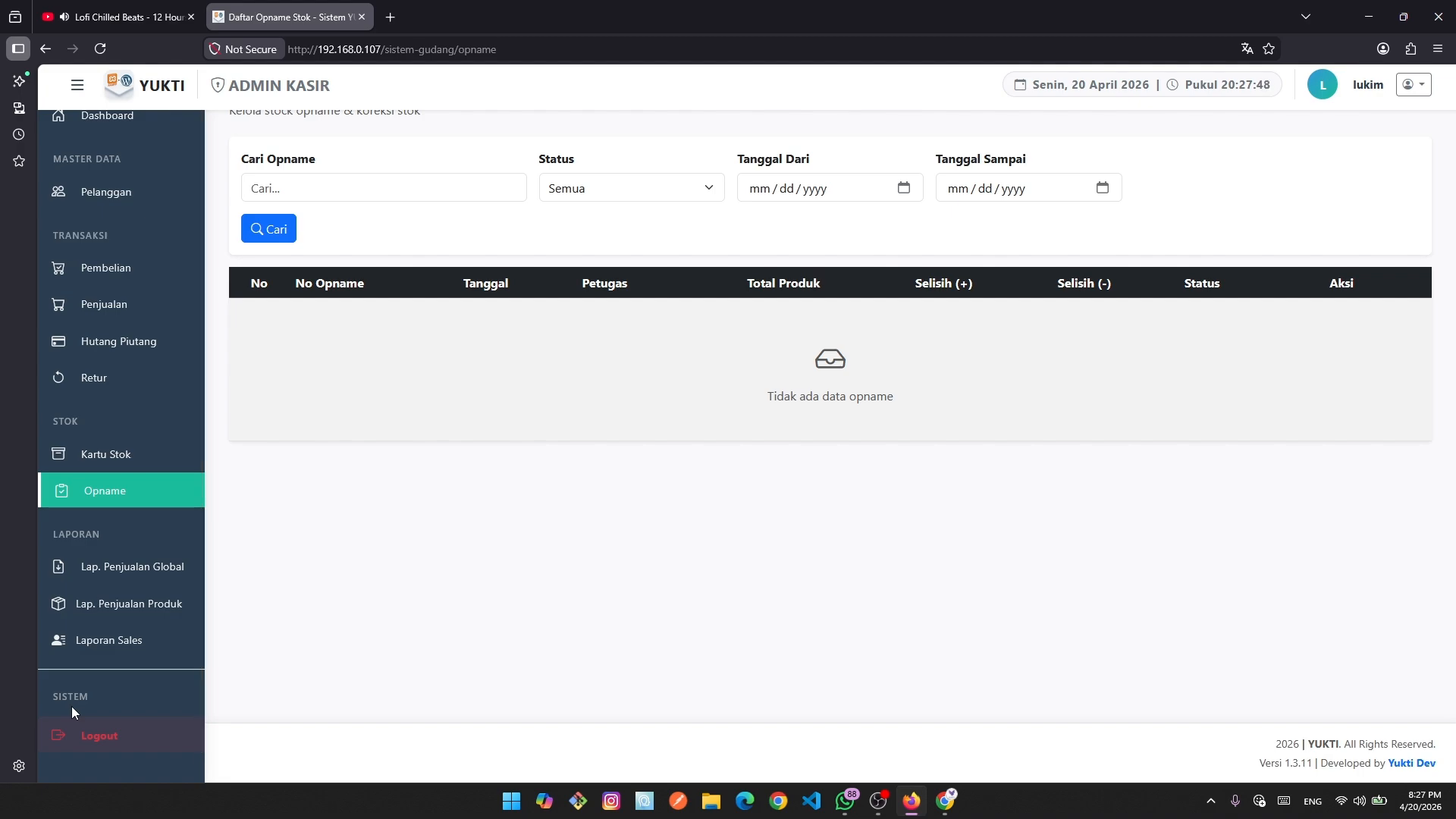
scroll(424, 475, up, 1)
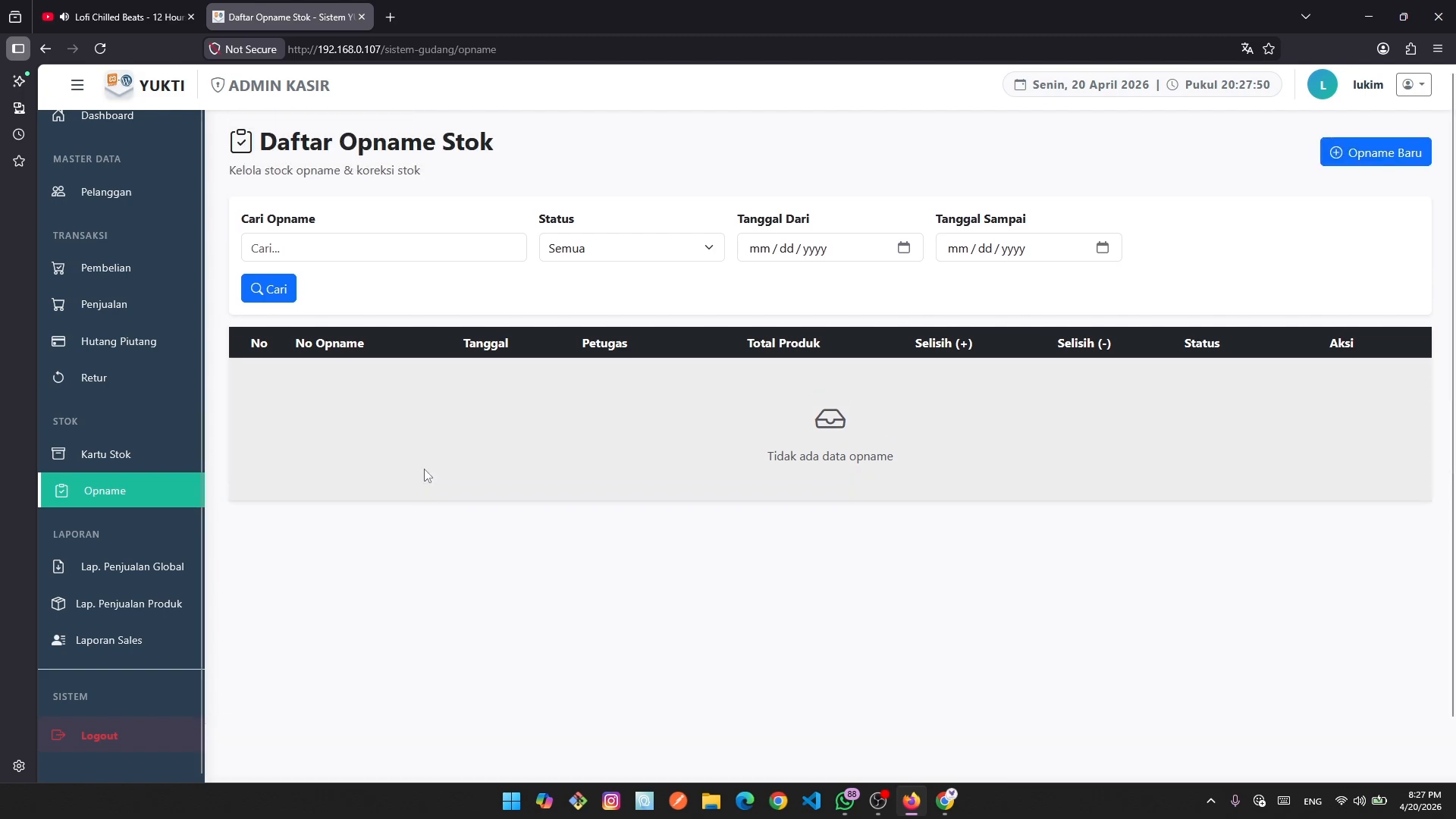
scroll(103, 571, up, 1)
scroll(765, 633, down, 1)
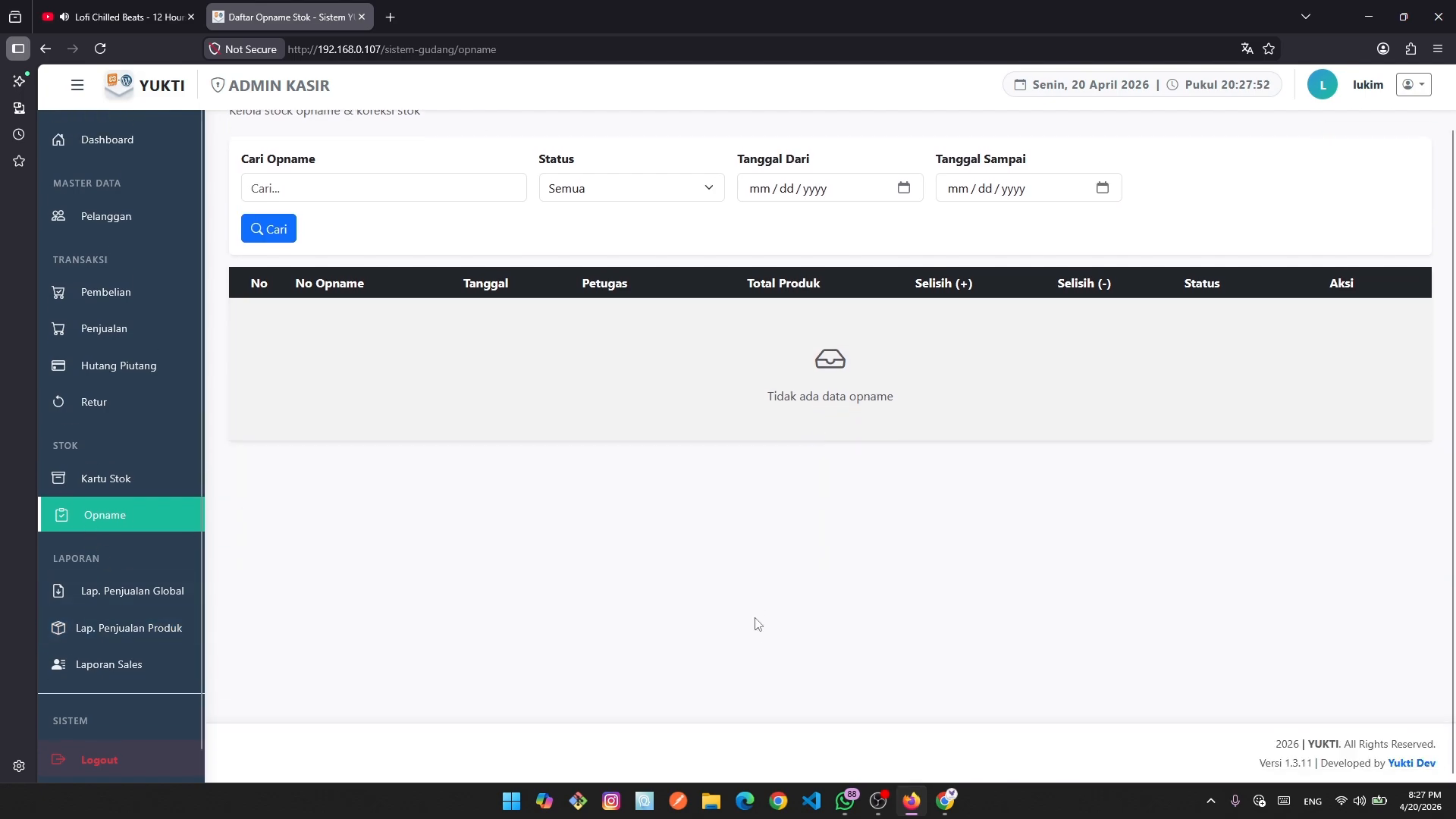
key(alt+Left)
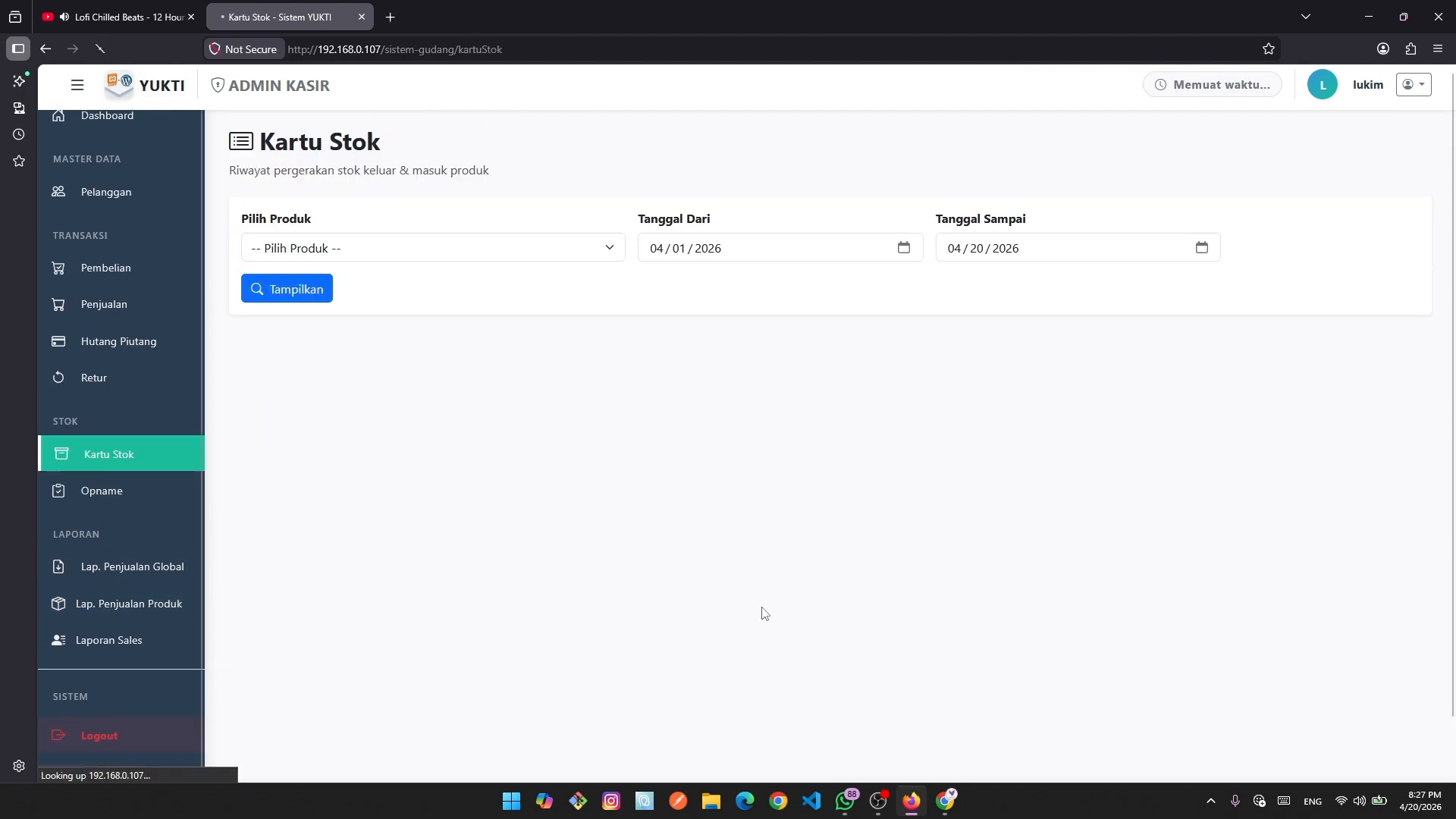
key(alt+Left)
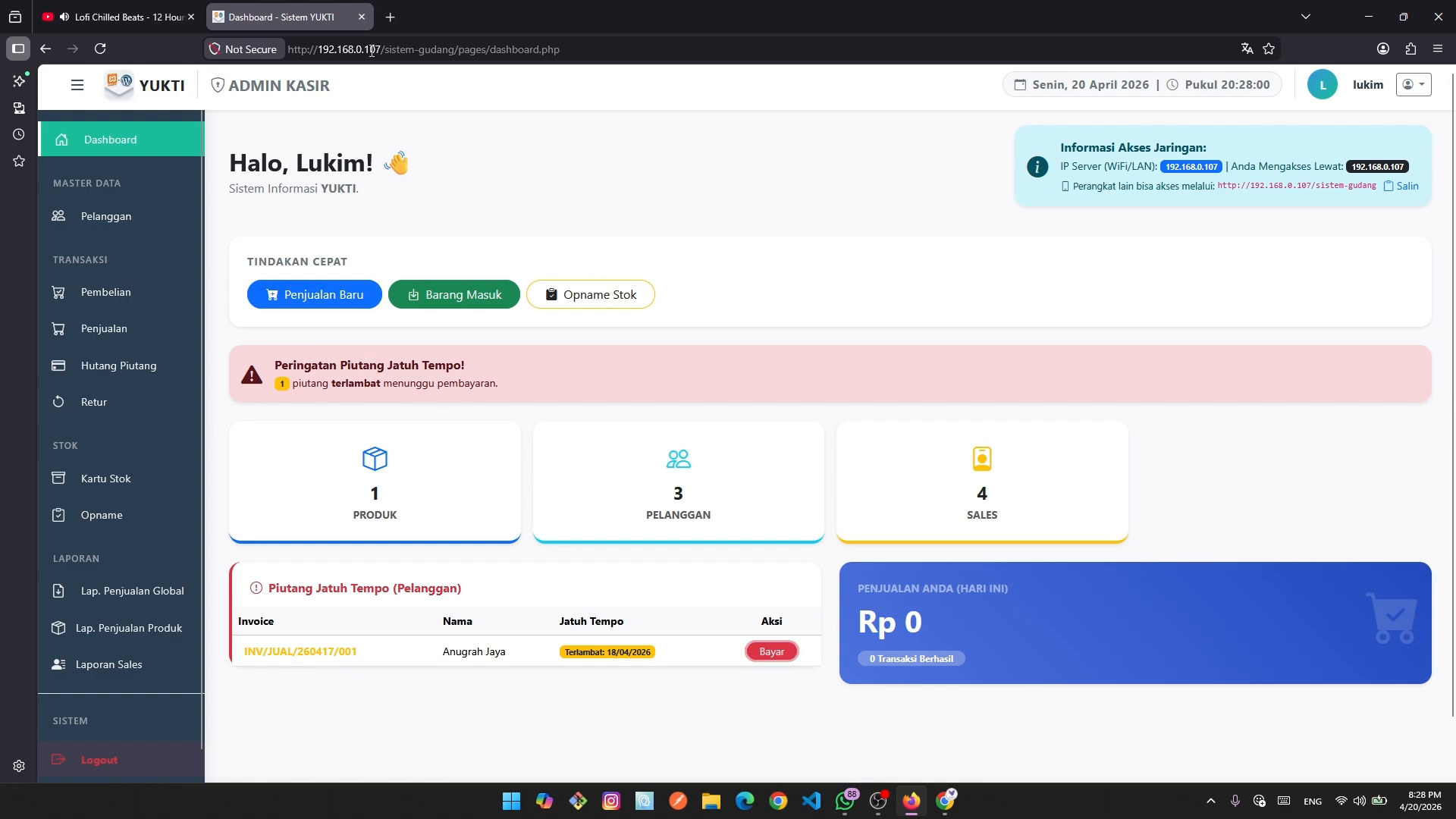
Log out of the cashier account and confirm the logout.
click(1412, 84)
click(1381, 121)
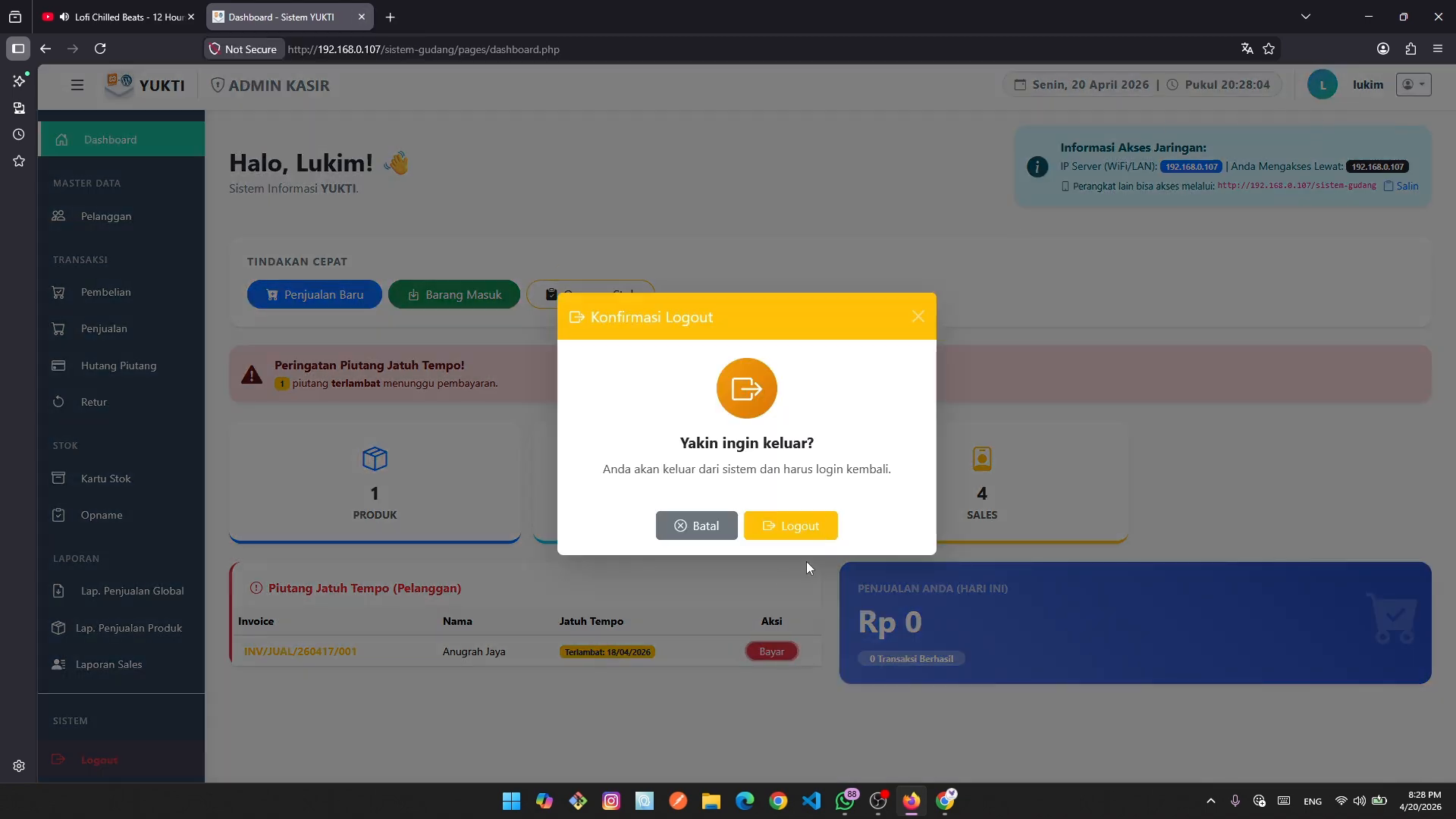
click(798, 527)
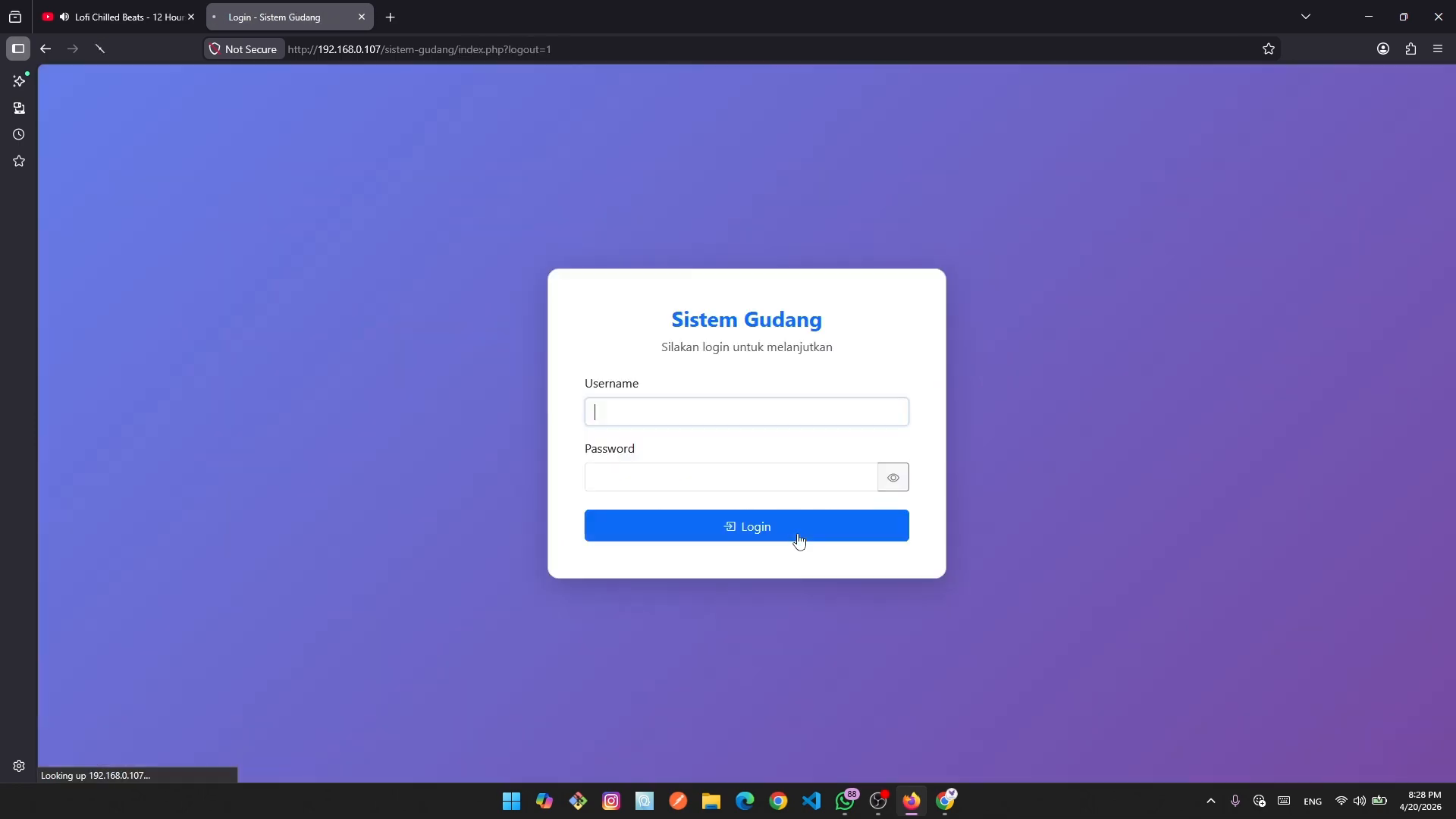
Bring the admin browser window forward and review its dashboard's overdue receivable and sales trend.
click(946, 805)
scroll(814, 543, up, 2)
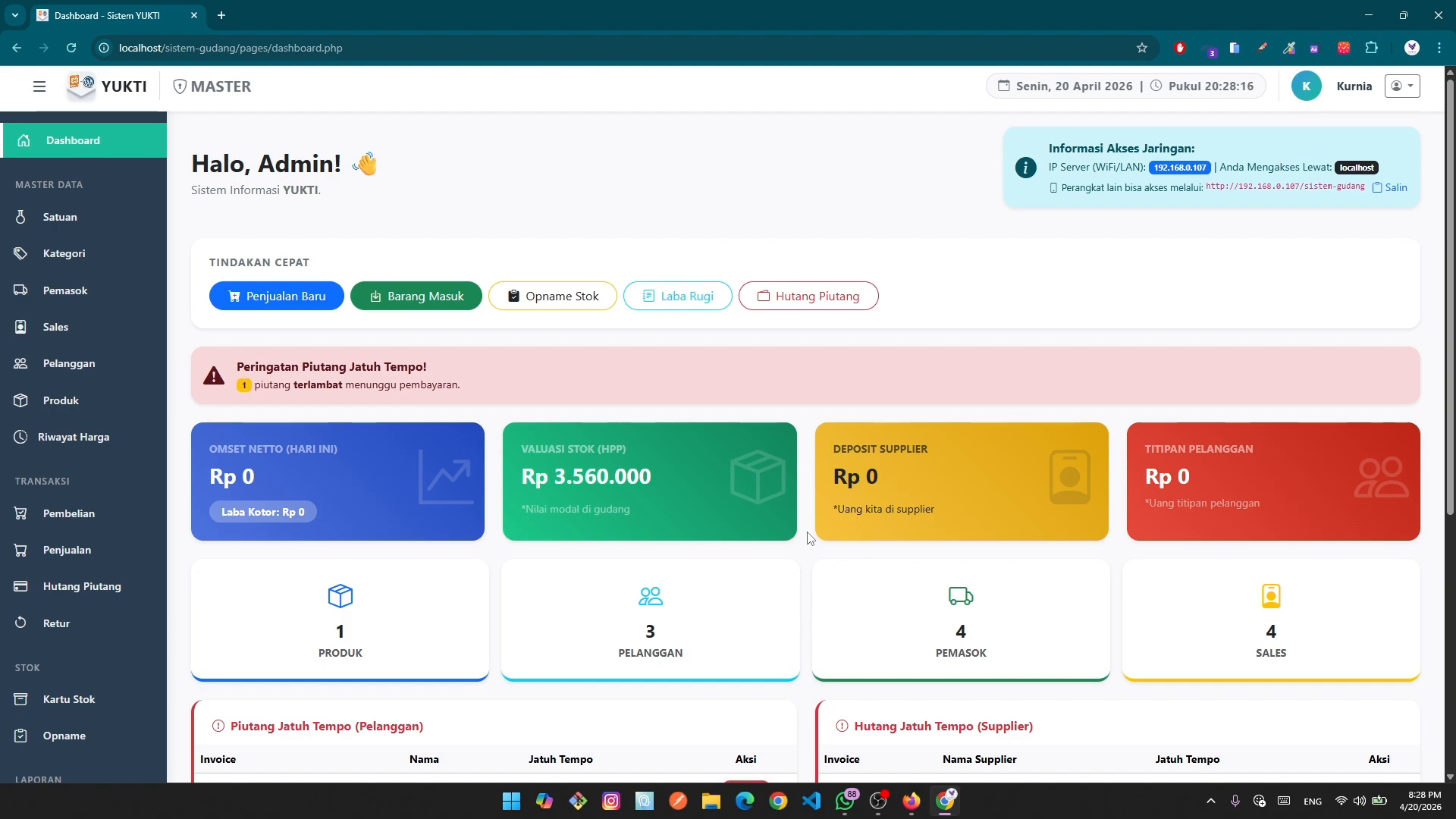
scroll(815, 590, down, 2)
scroll(835, 575, down, 4)
scroll(835, 575, up, 5)
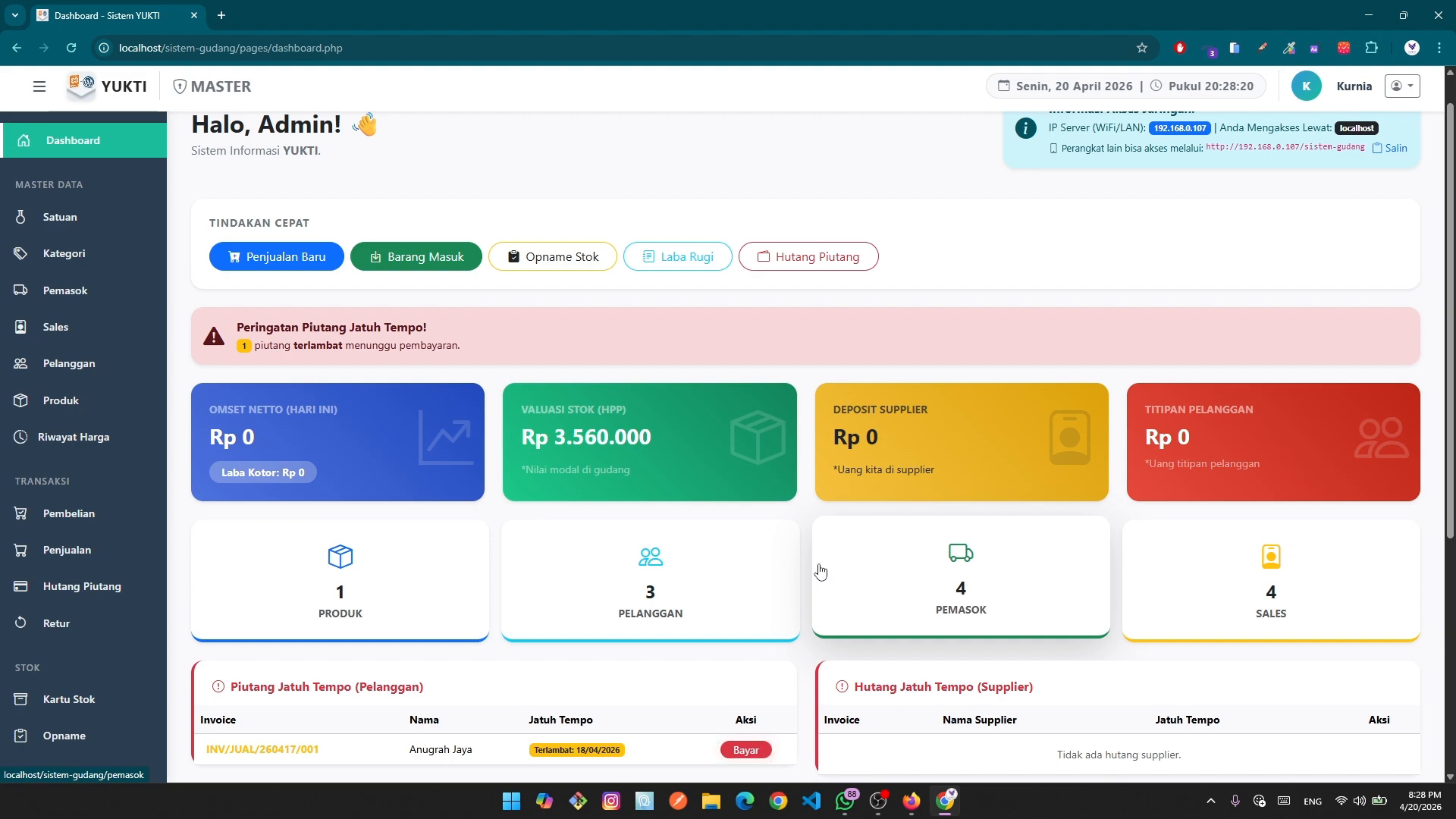
scroll(820, 565, down, 4)
scroll(124, 405, down, 7)
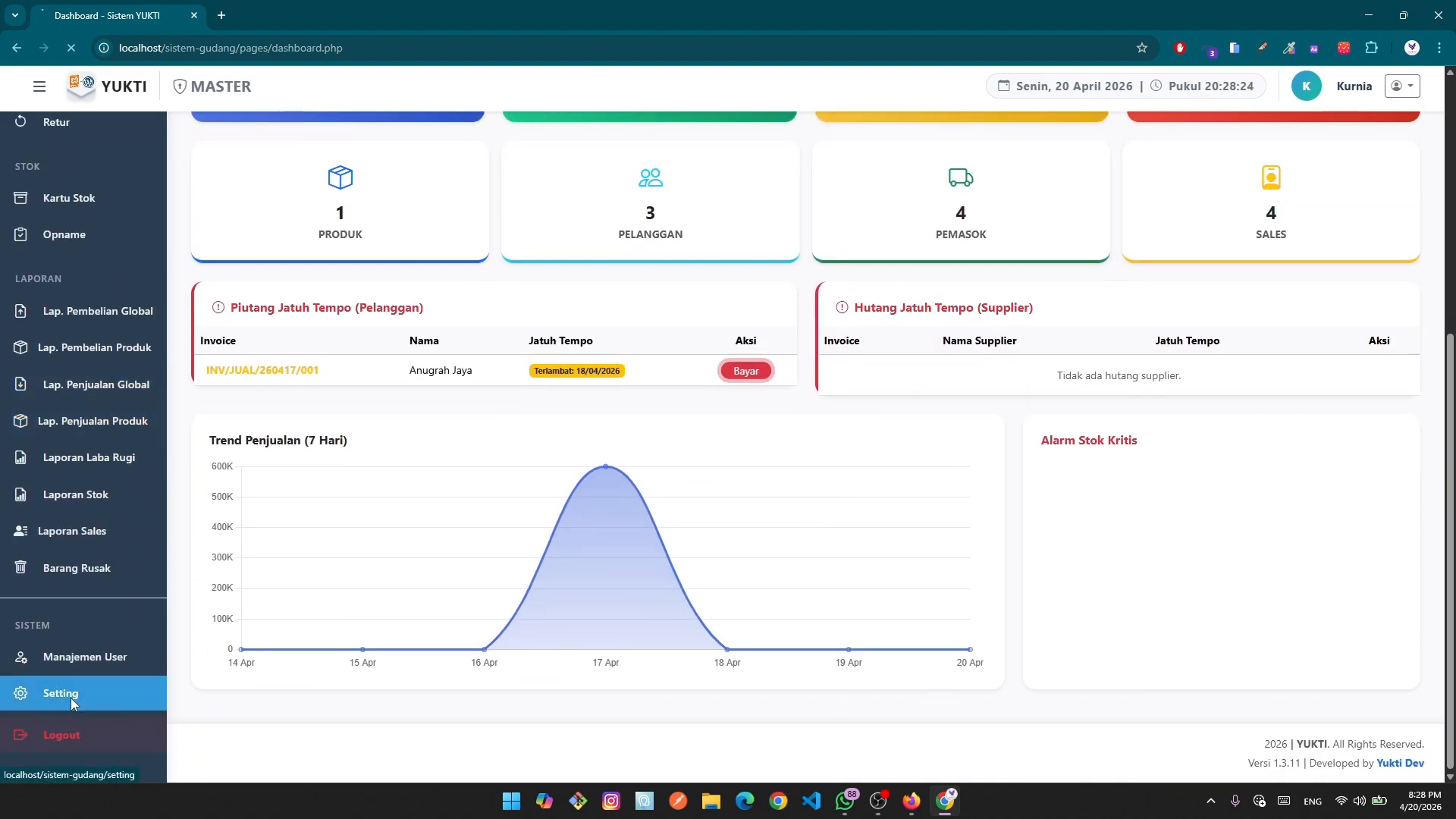
Open Setting Sistem and tick the 'Saya memahami risiko' database-cleaning checkbox.
click(70, 696)
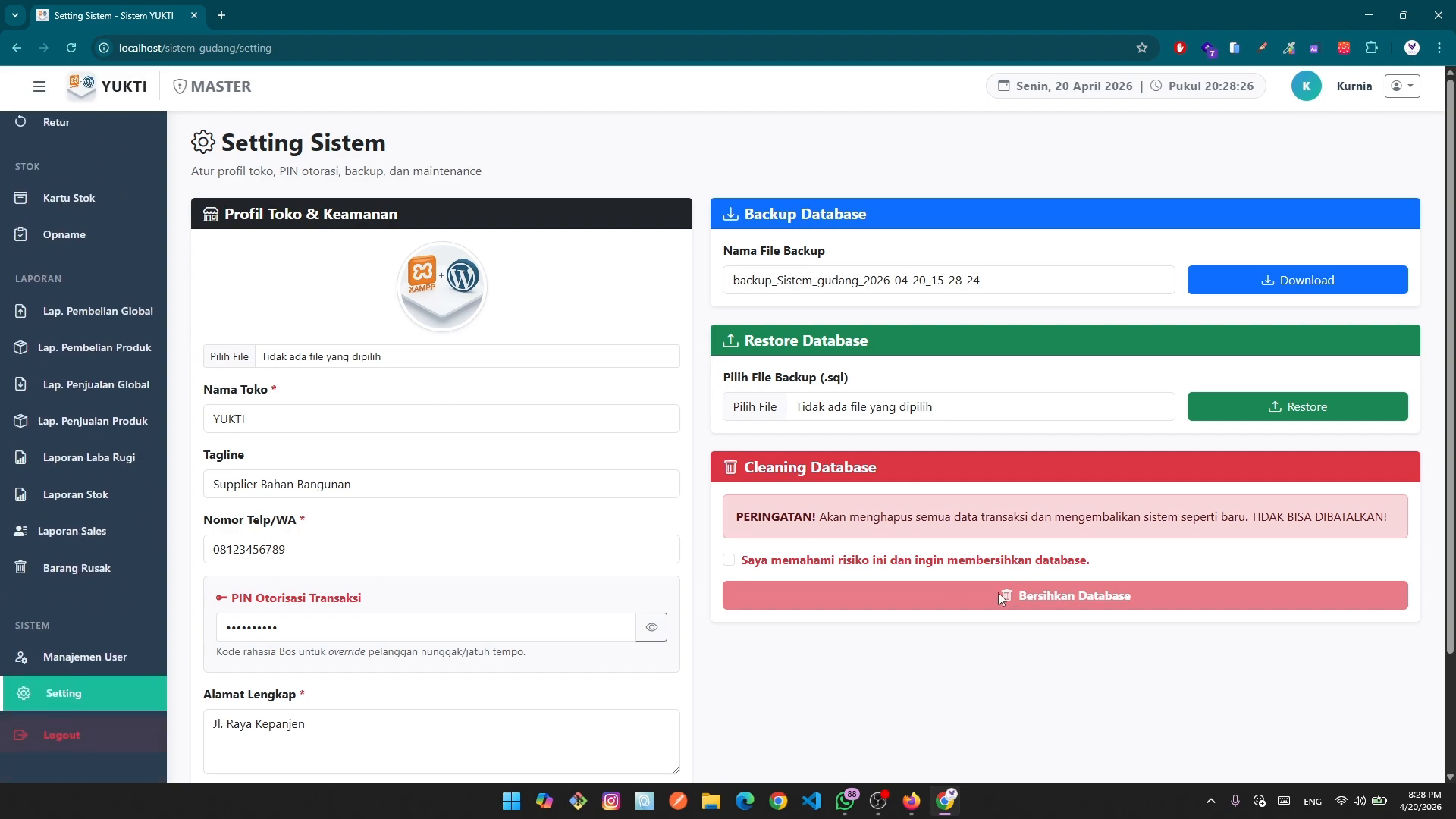
click(728, 559)
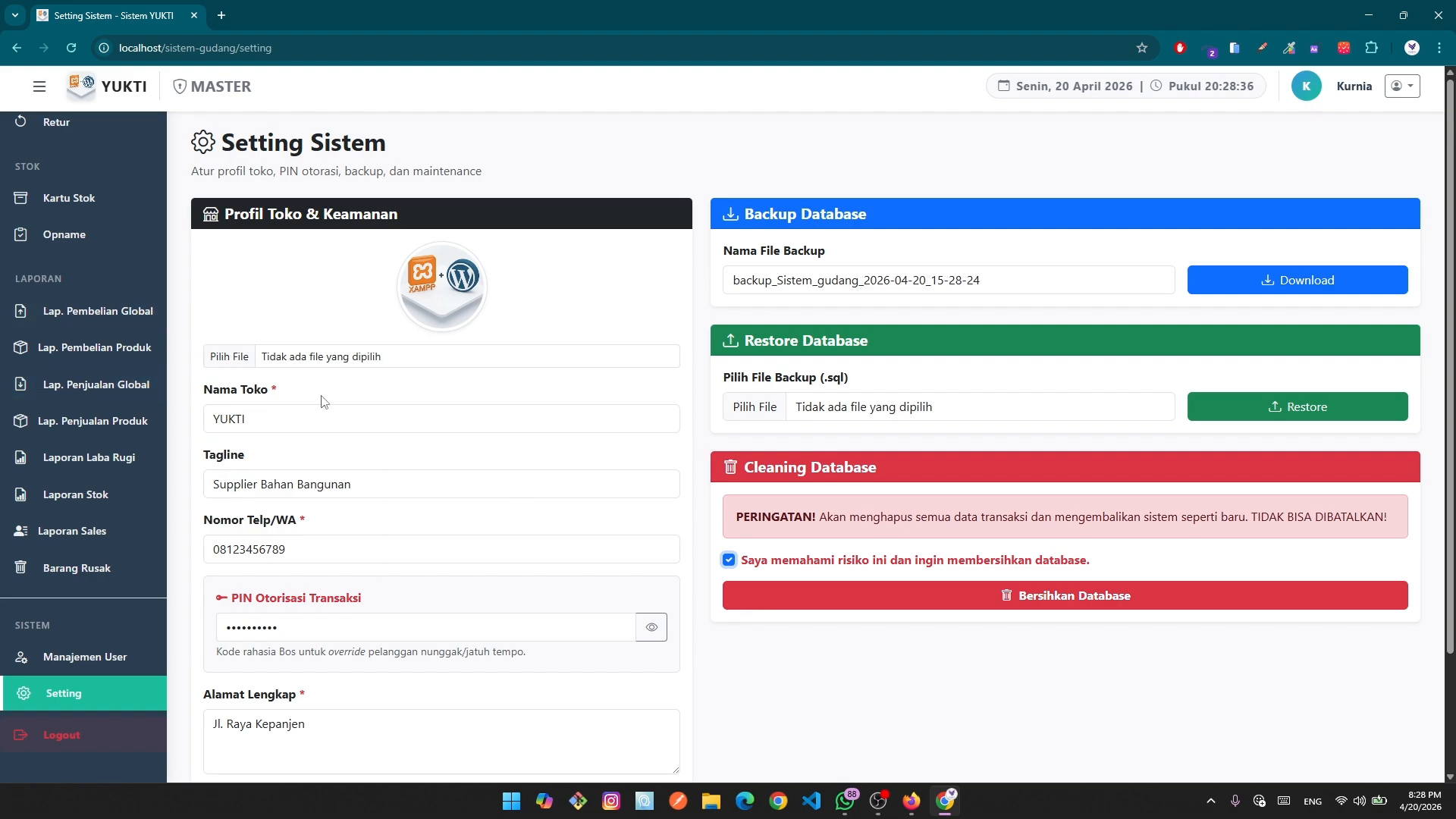
scroll(210, 604, down, 2)
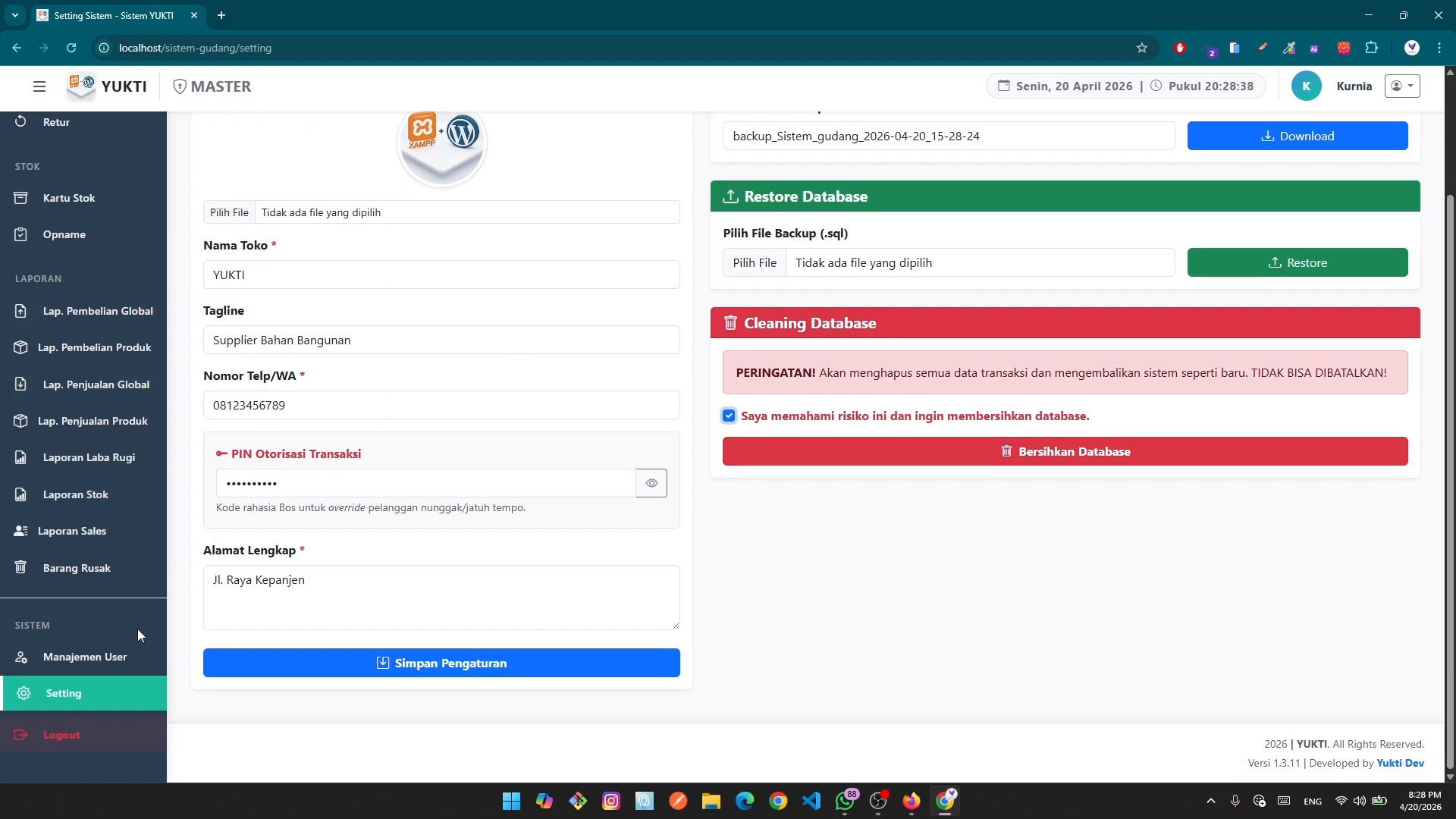
scroll(76, 379, up, 8)
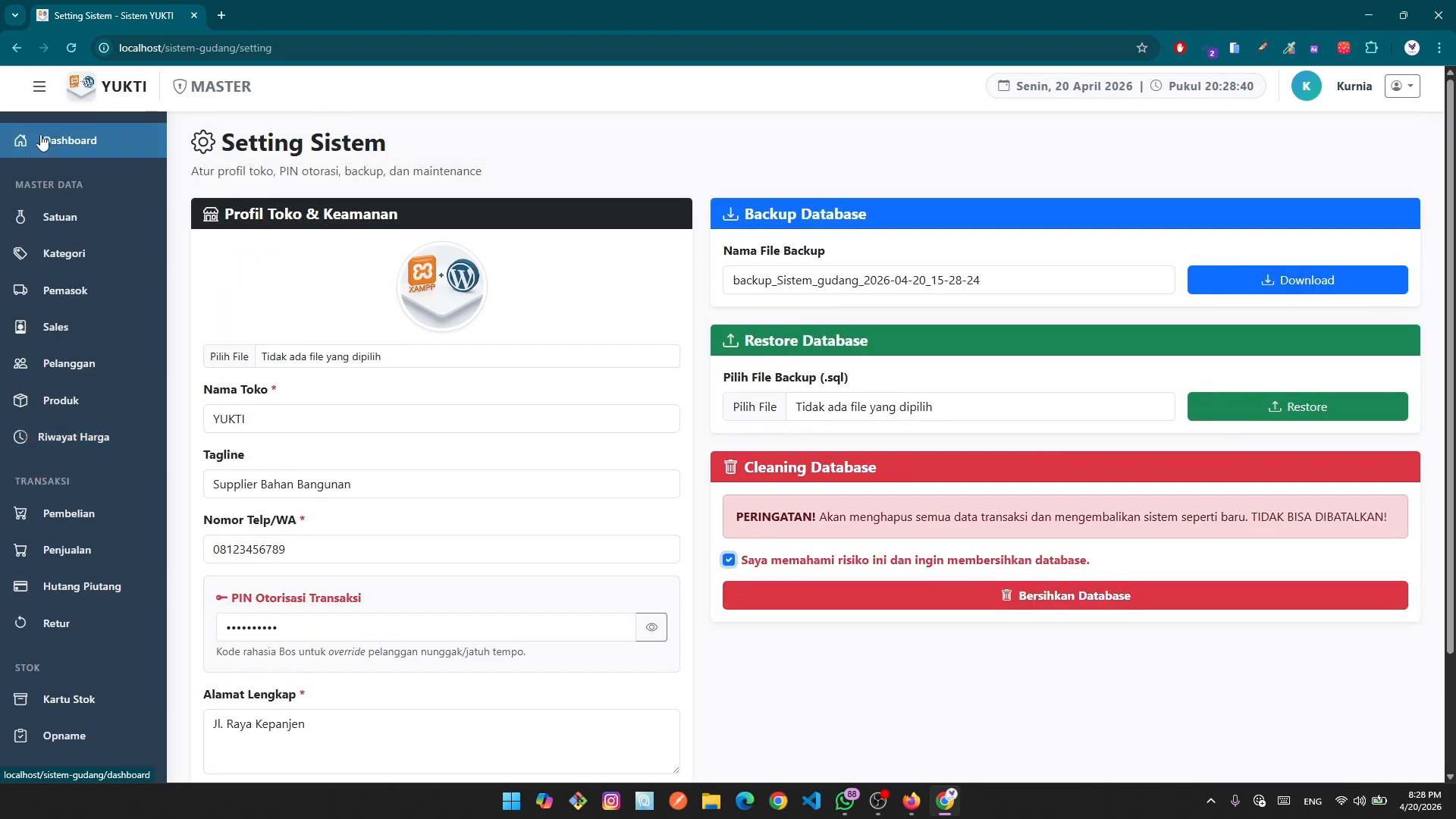
scroll(74, 535, down, 2)
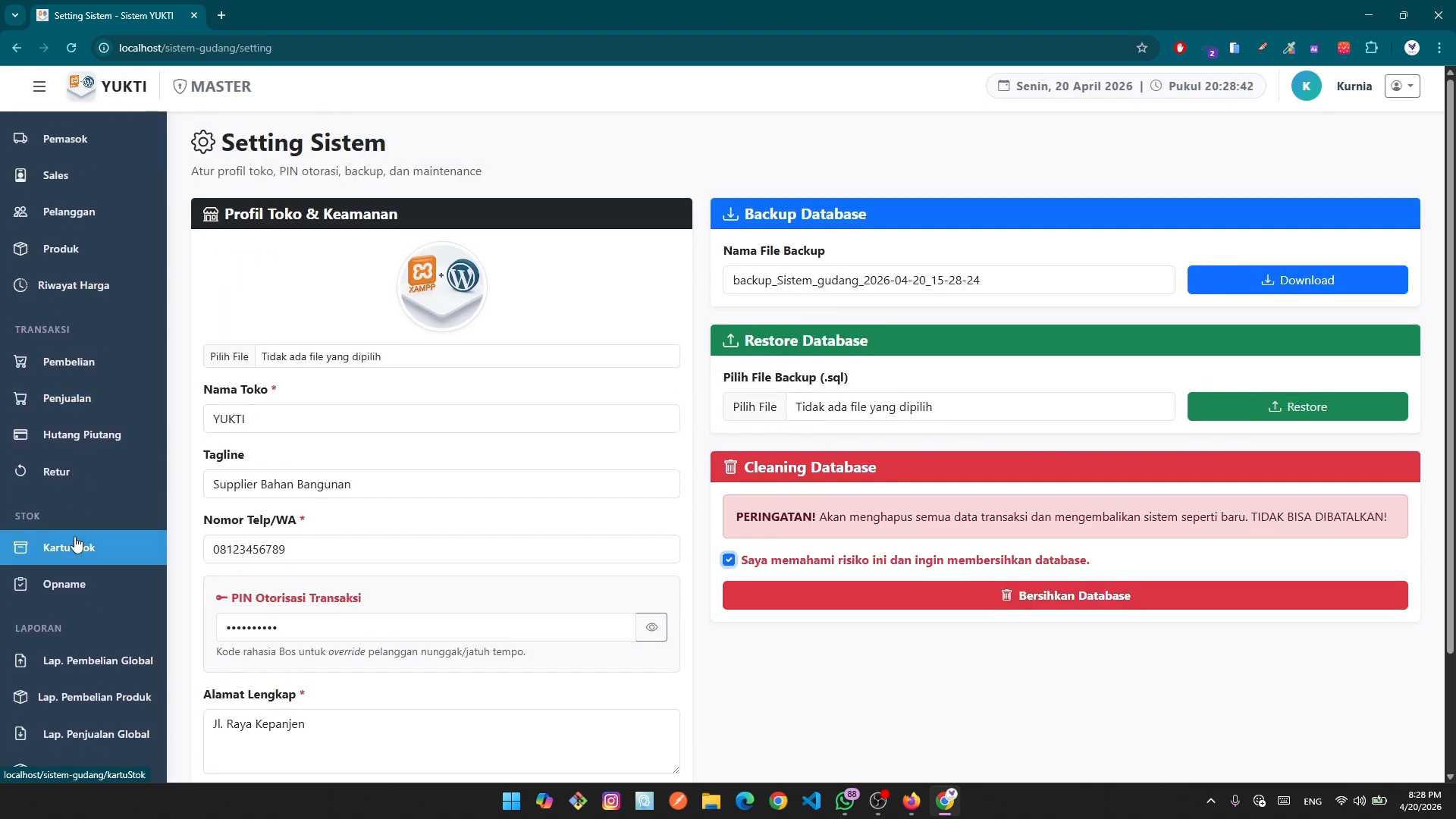
scroll(74, 543, down, 4)
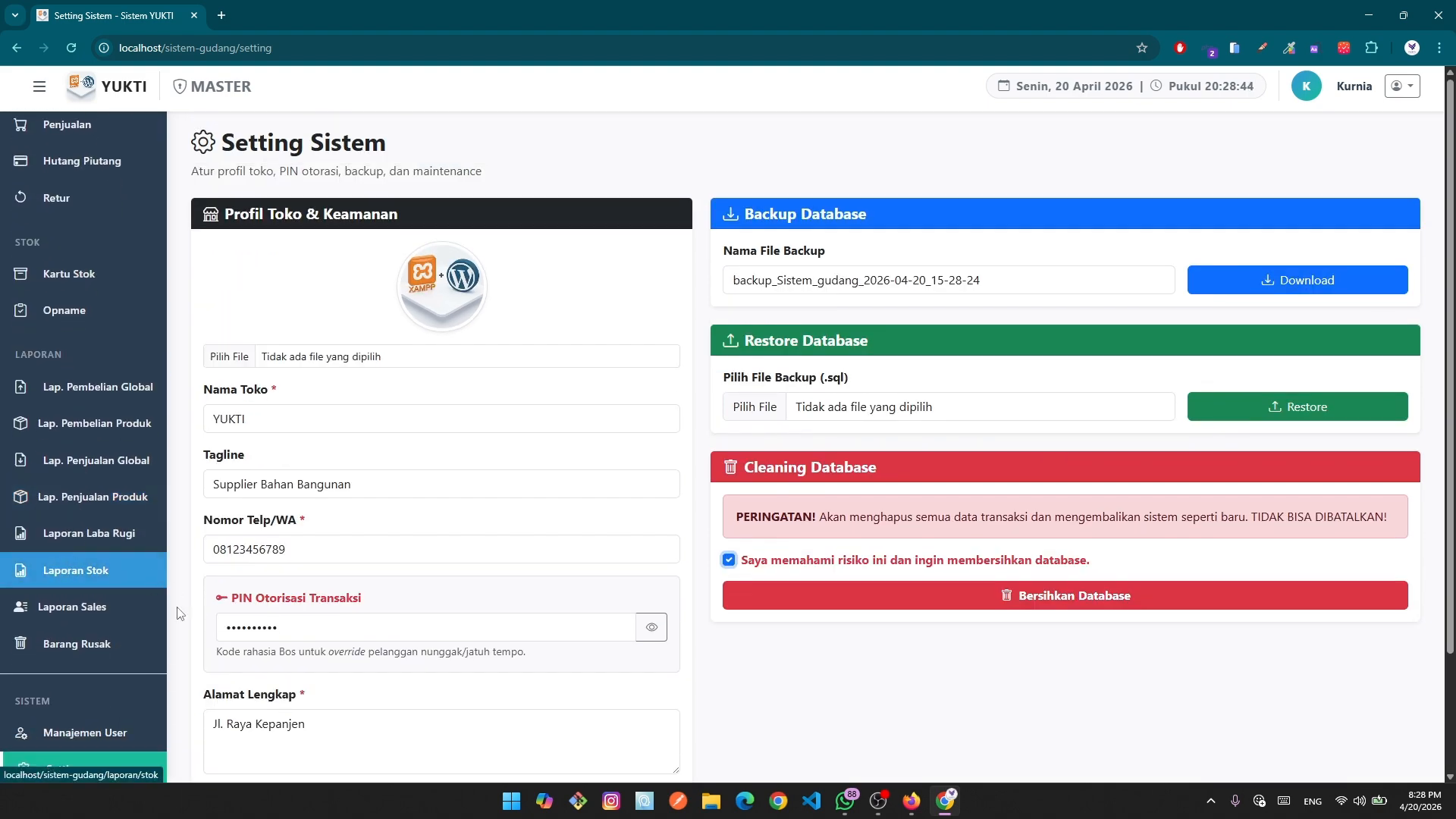
scroll(126, 673, down, 1)
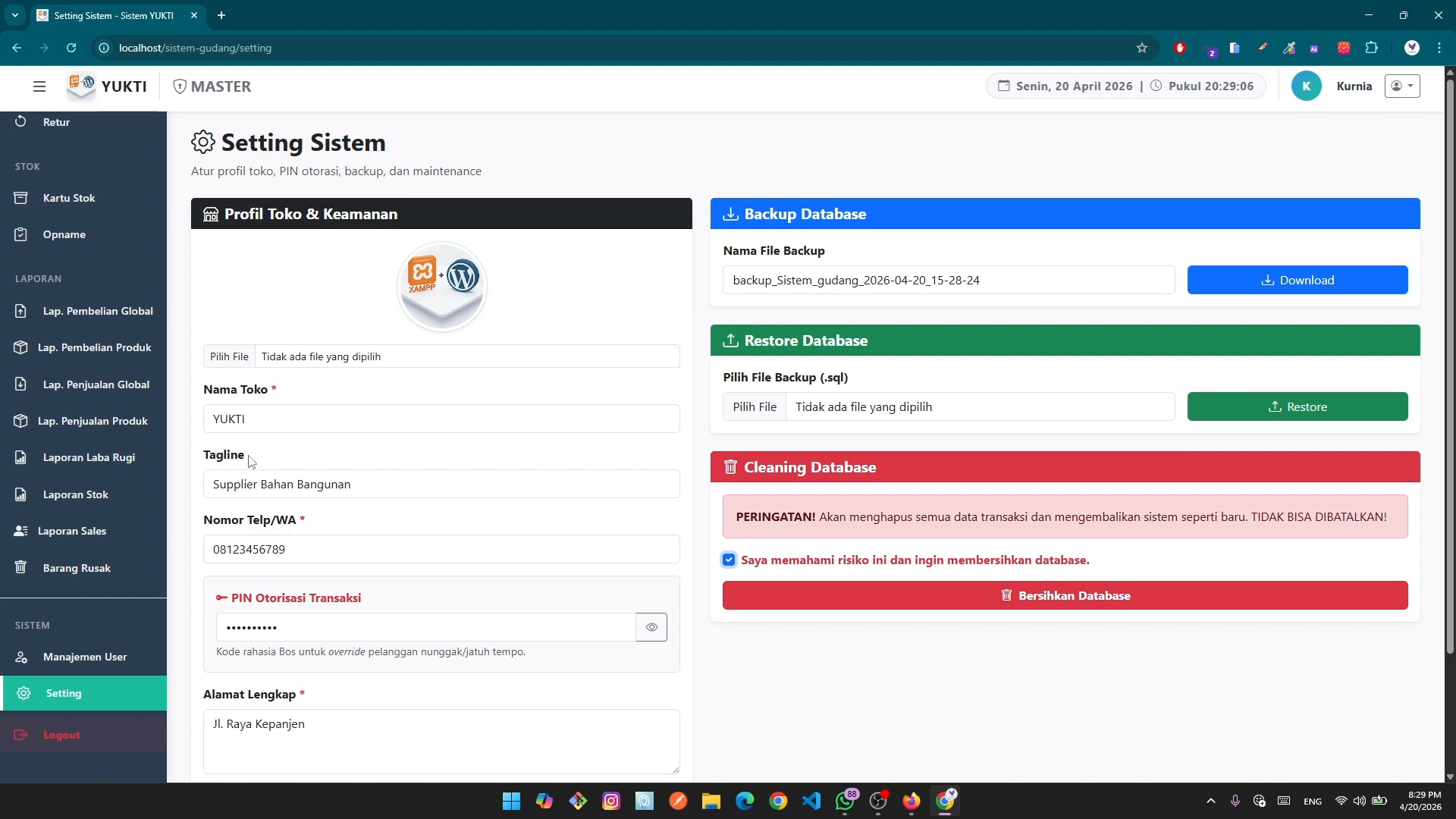
scroll(313, 535, down, 1)
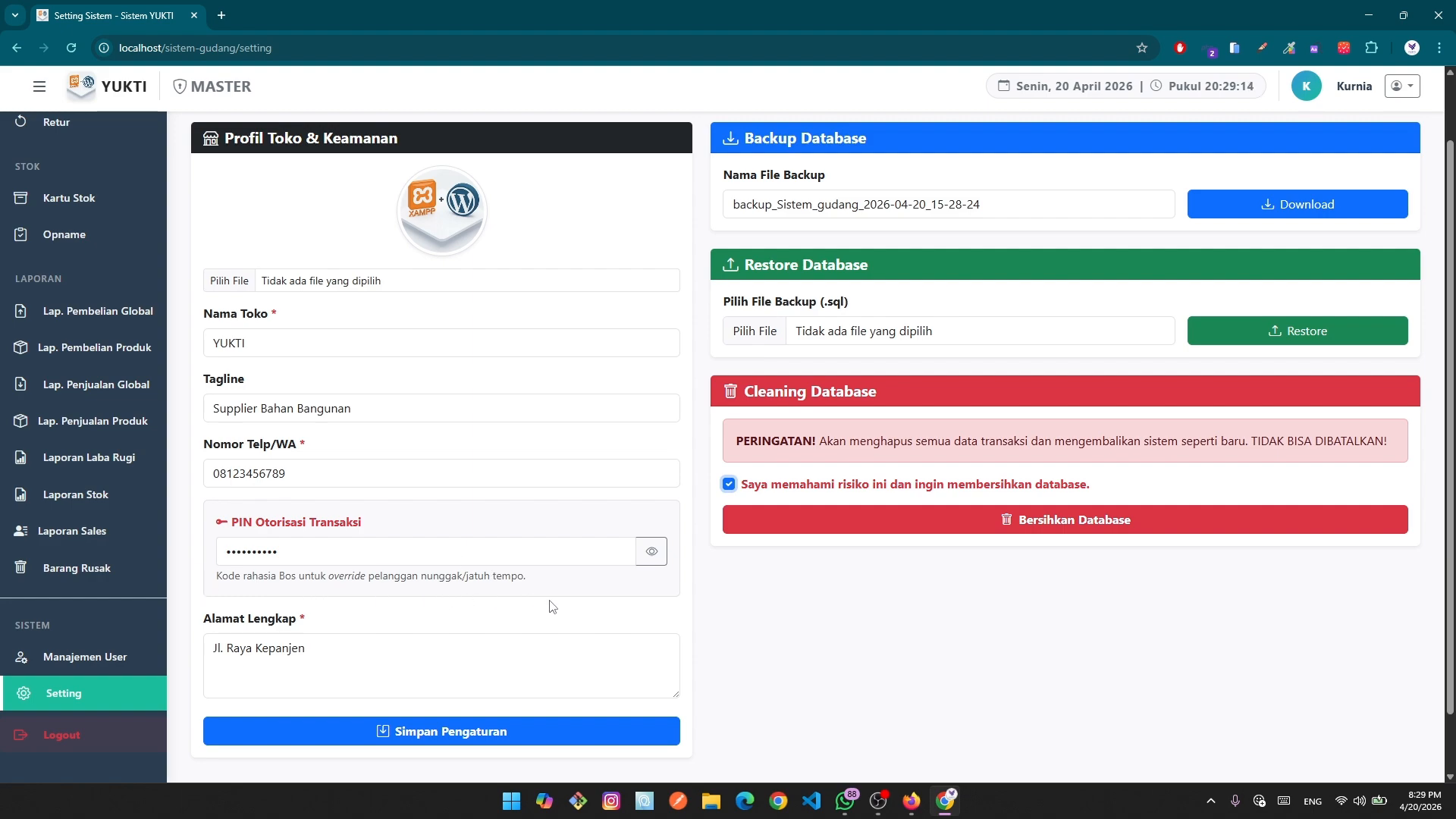
Show the transaction authorisation PIN, then mask it again.
click(654, 559)
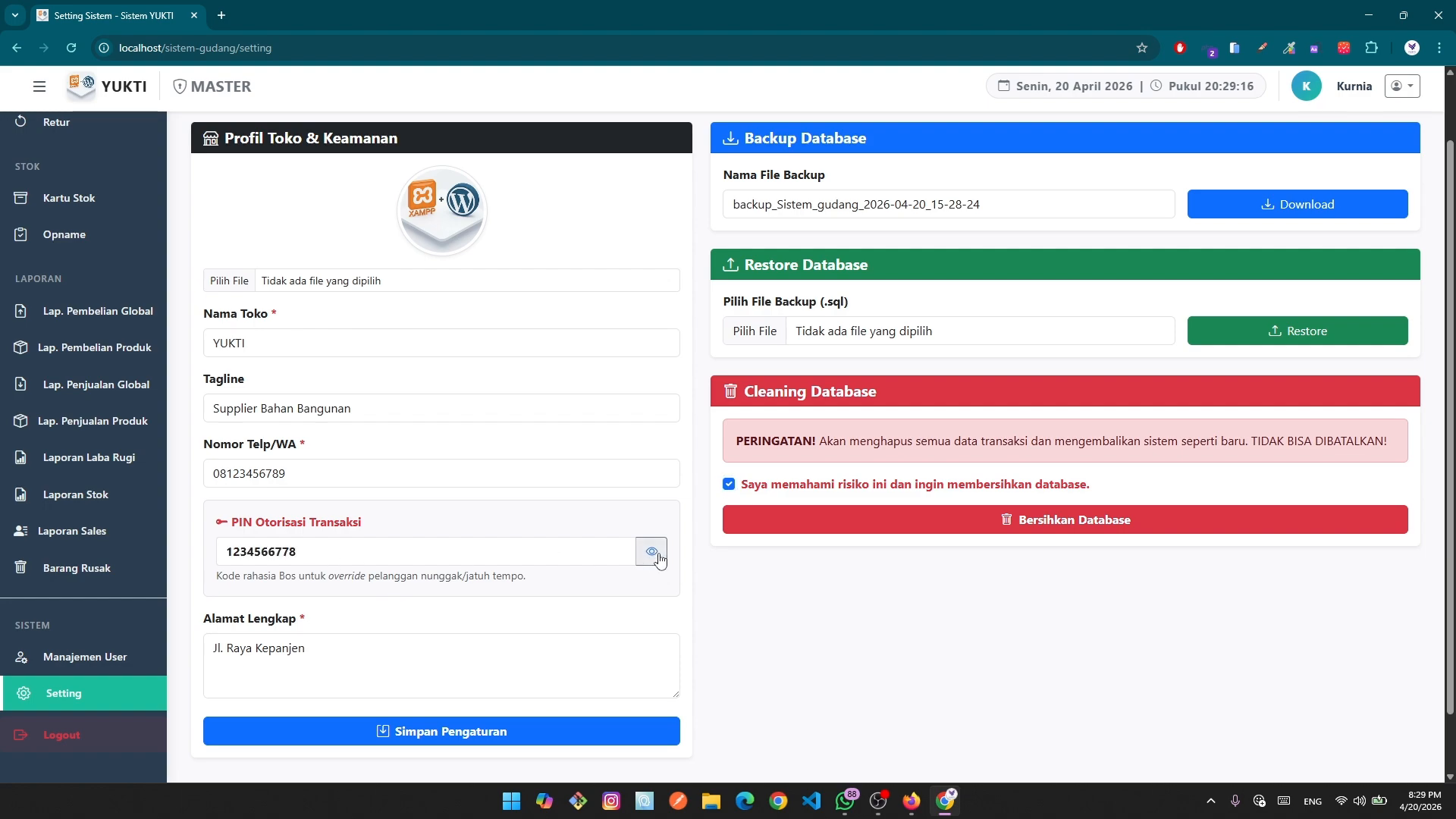
click(658, 559)
scroll(540, 641, down, 2)
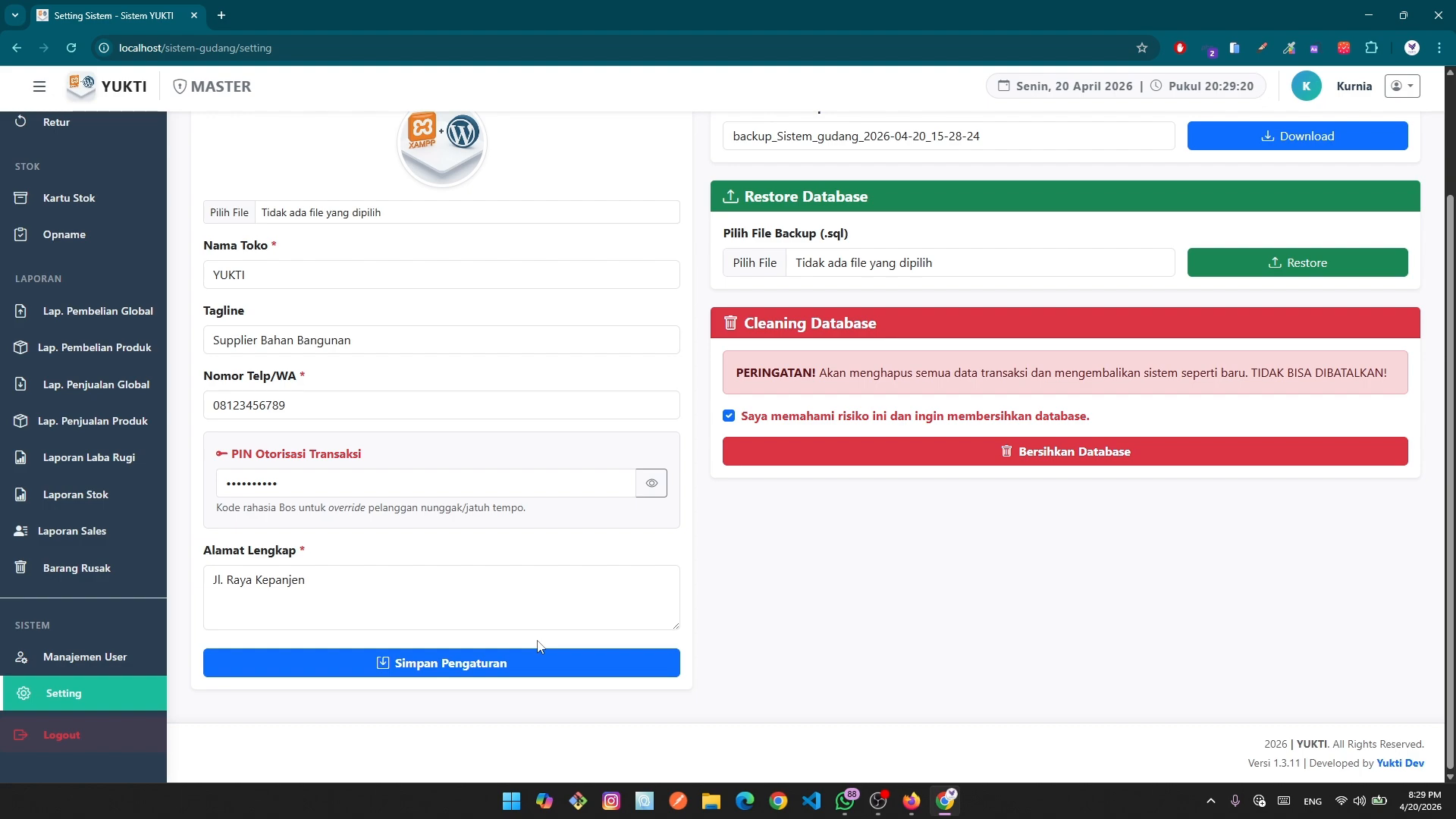
scroll(538, 646, up, 2)
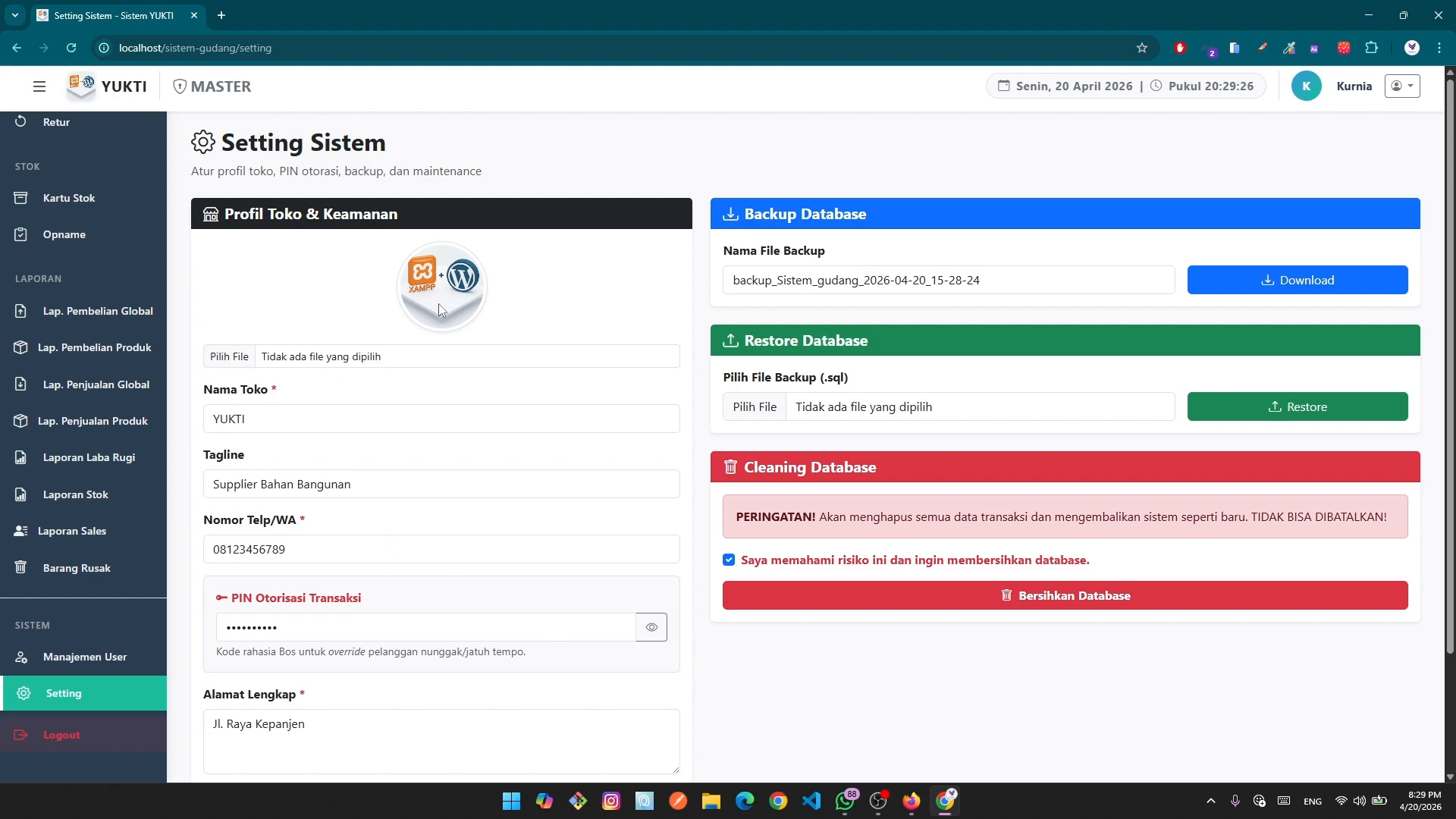
Set the store logo to yukti.id 1.png from Lukim (L:) > YUKTI > Icon.
click(301, 350)
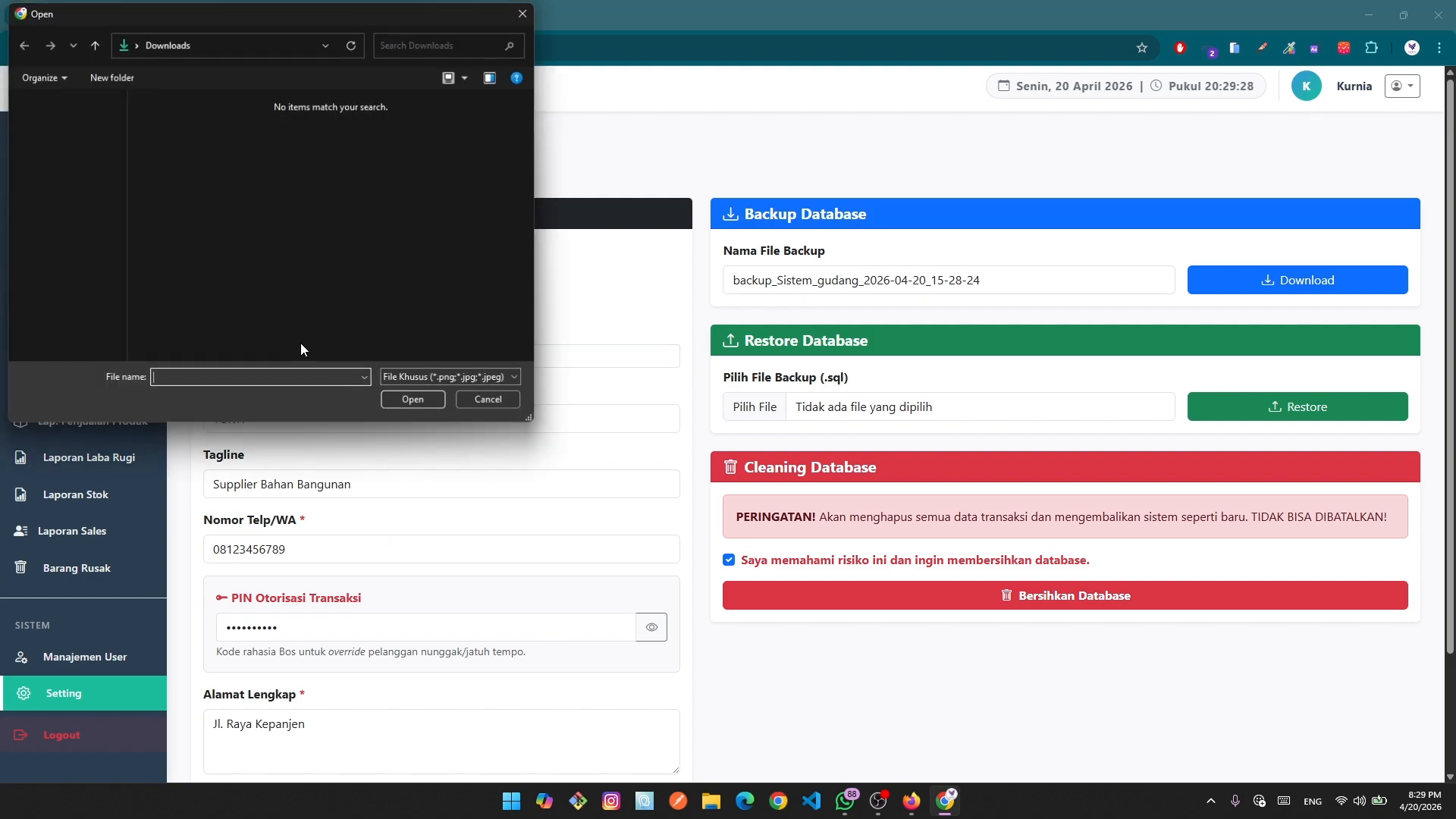
scroll(58, 254, down, 3)
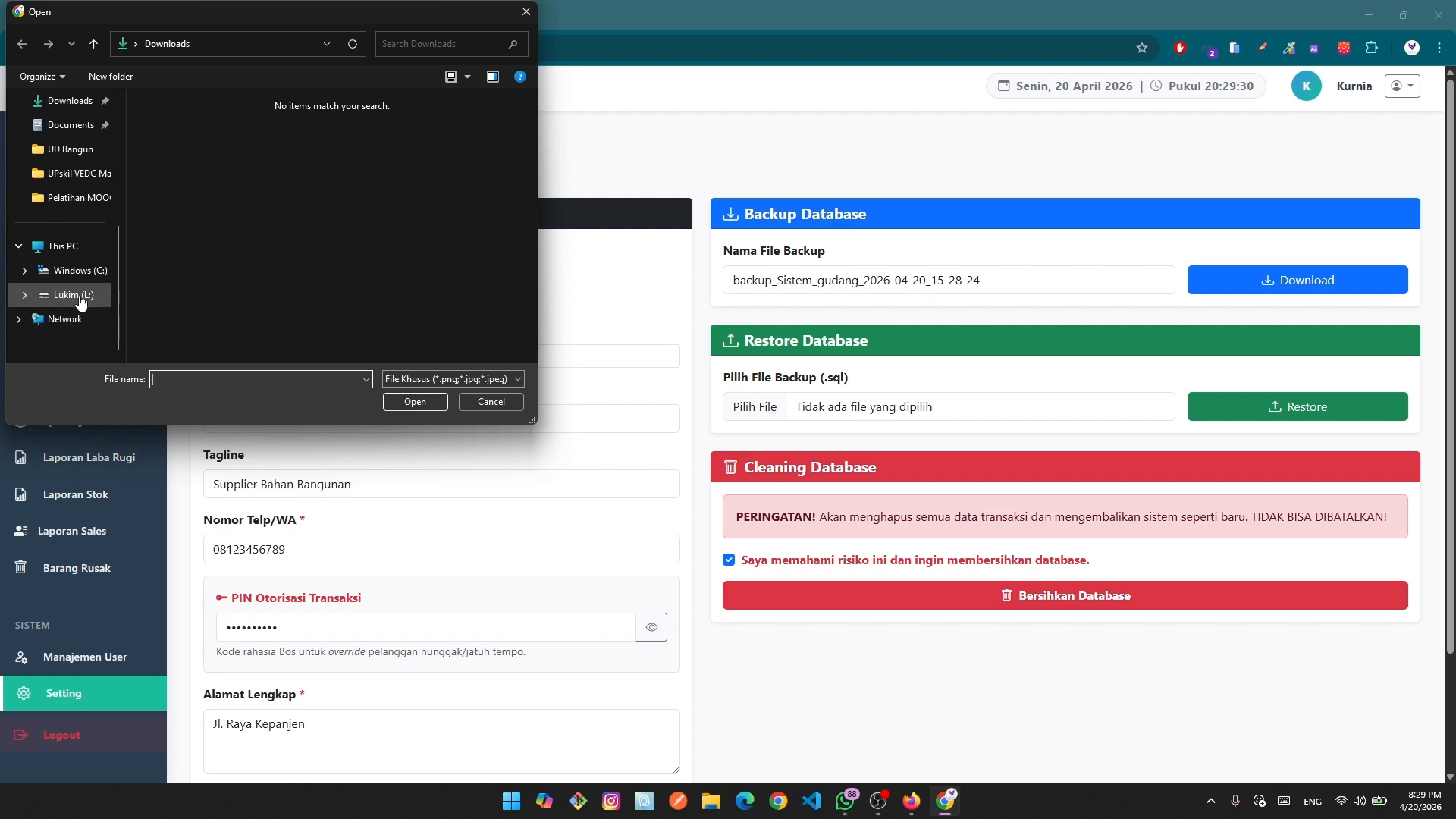
click(72, 294)
scroll(276, 250, down, 2)
double_click(284, 257)
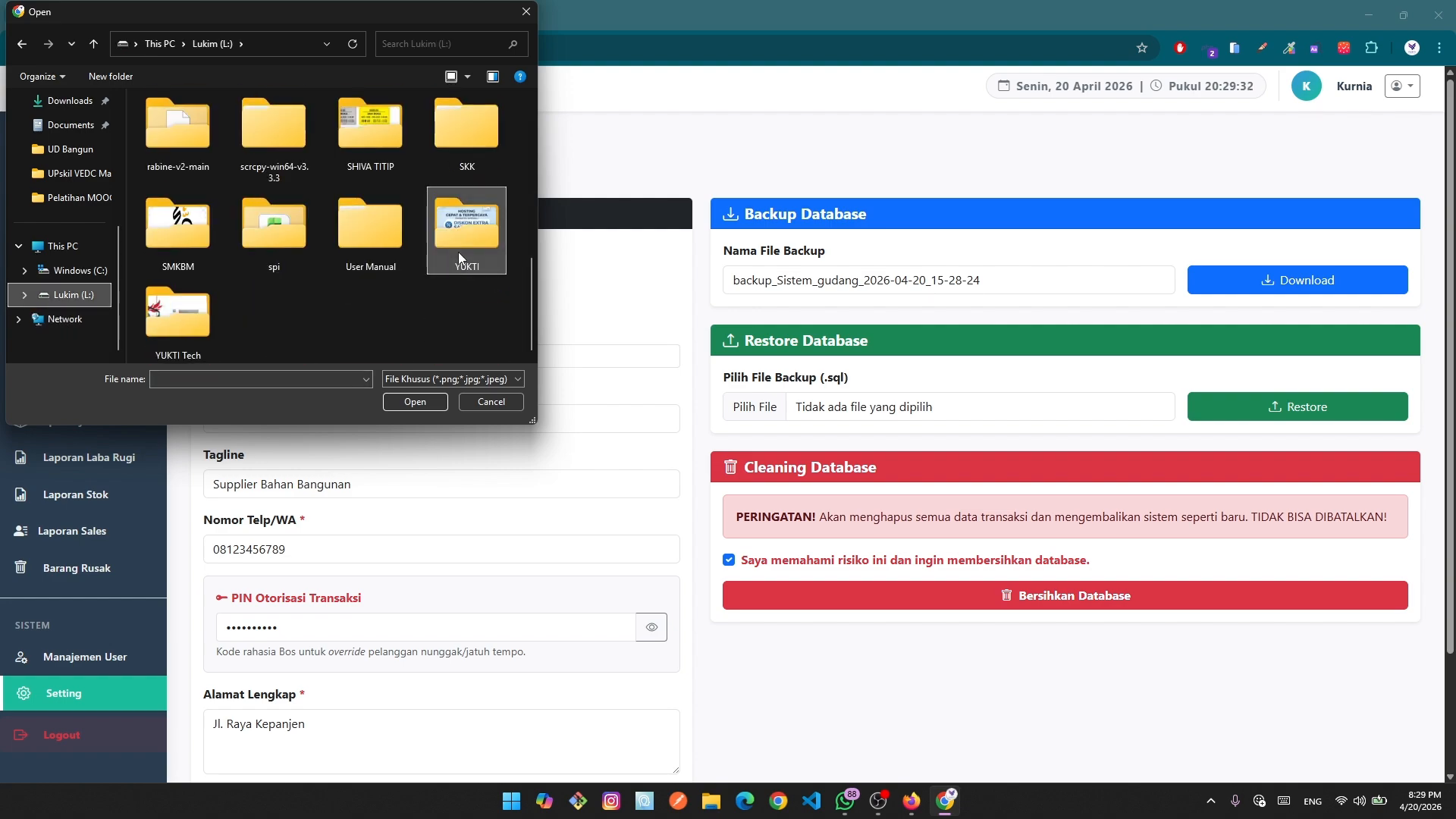
double_click(458, 231)
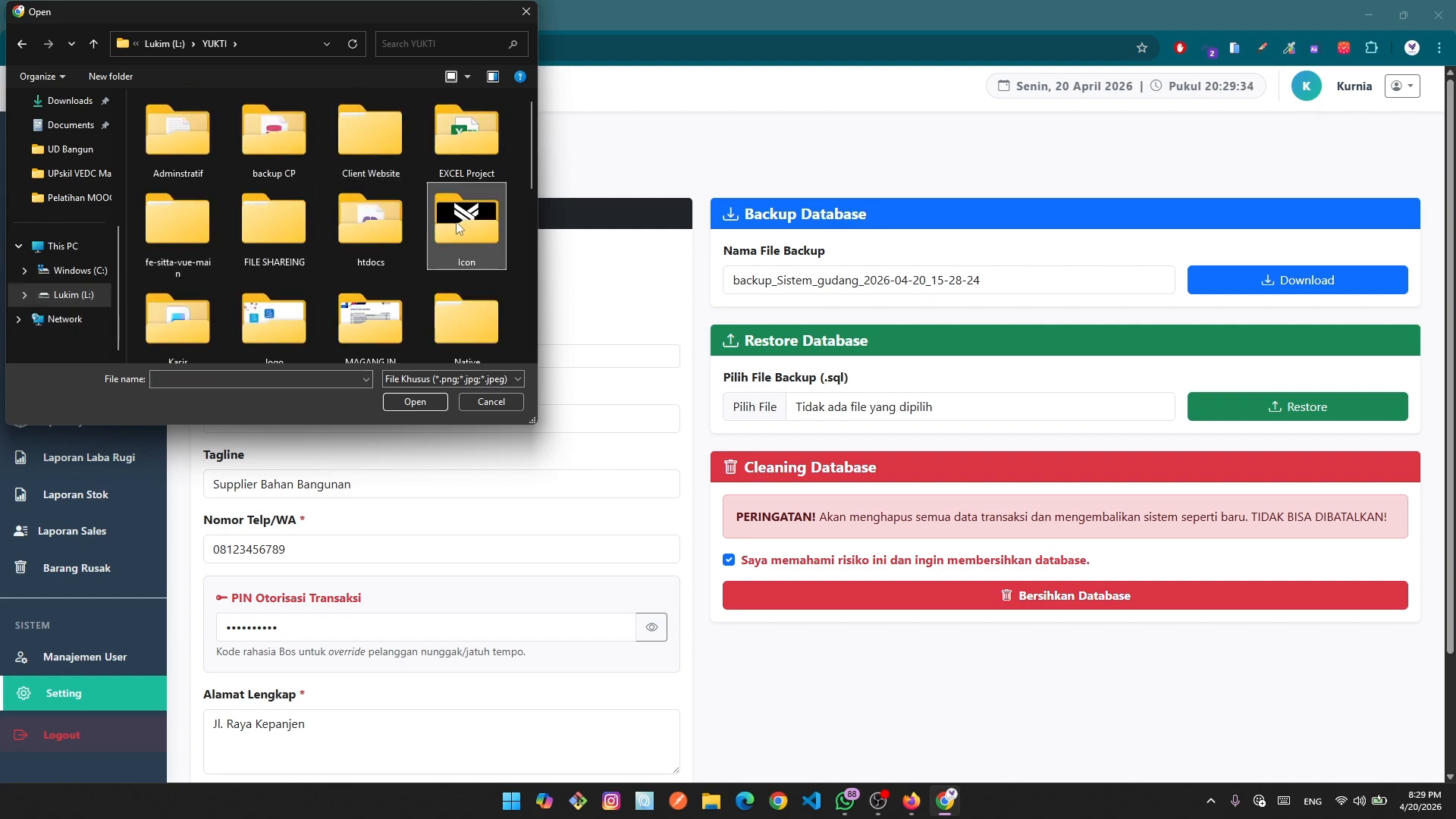
click(171, 229)
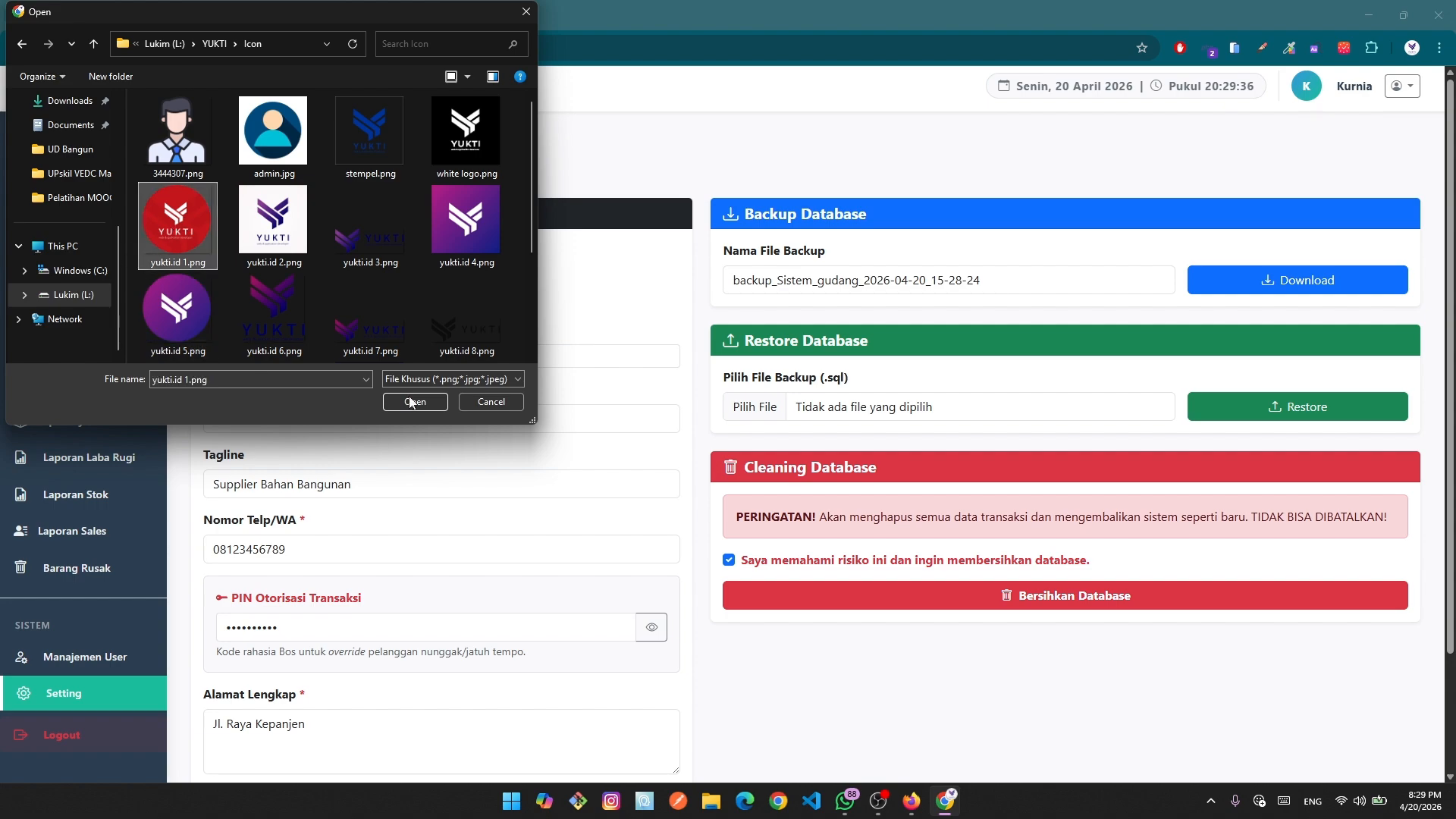
click(416, 401)
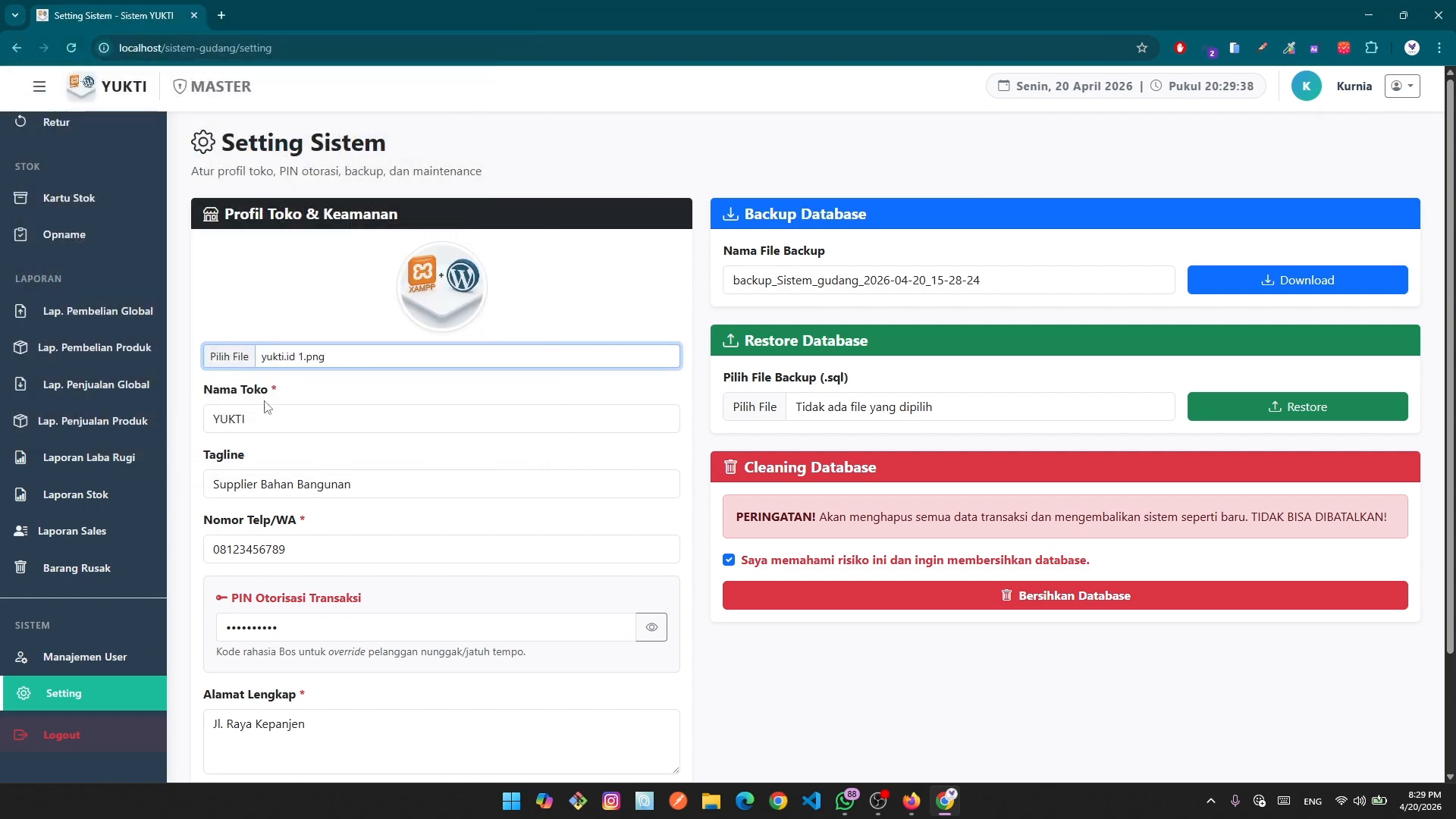
scroll(268, 408, down, 1)
Change the store name to YUKTI ID, tagline to Supplier Komputer, and update the phone number.
click(279, 341)
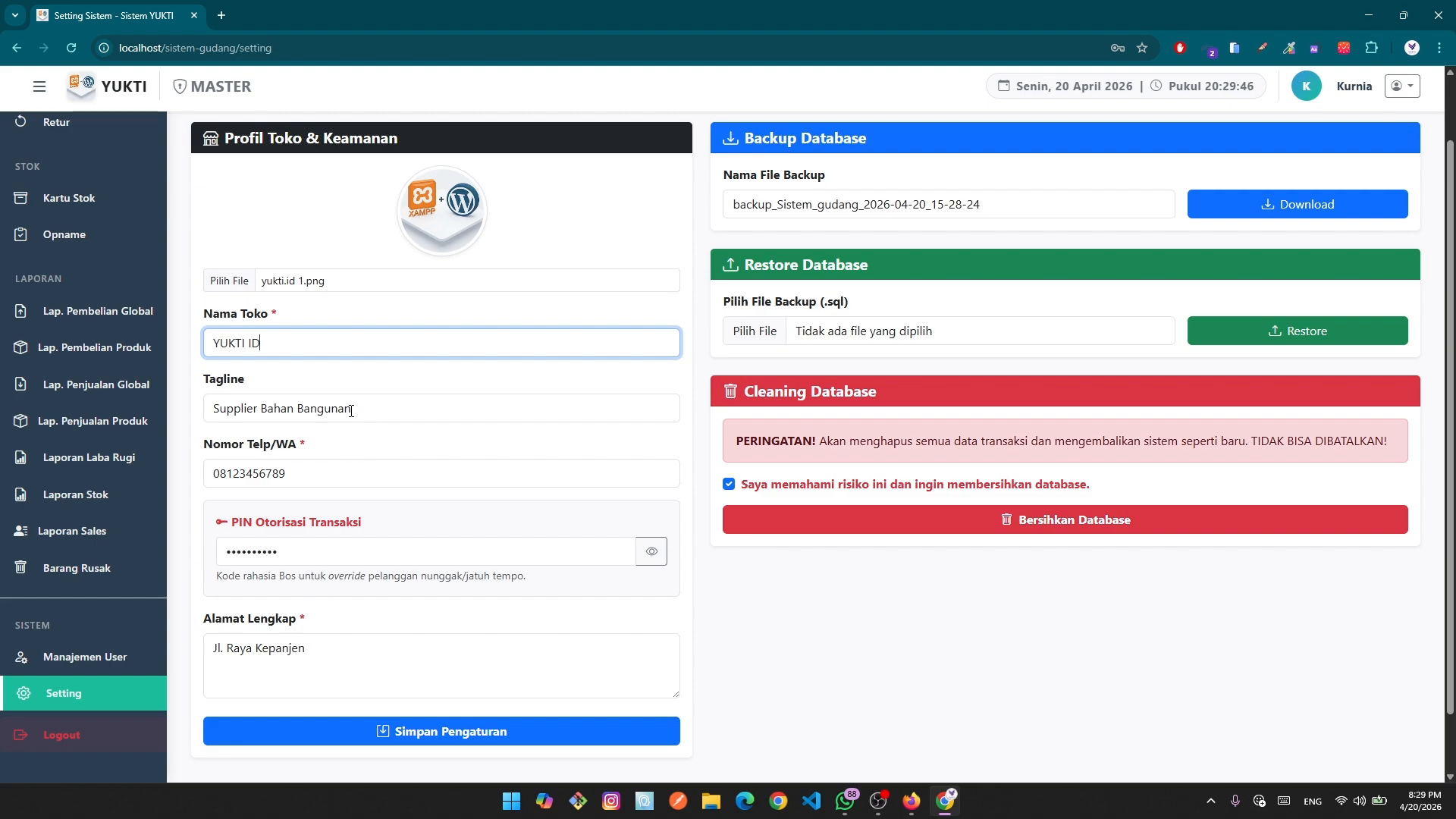
drag(377, 408, 265, 412)
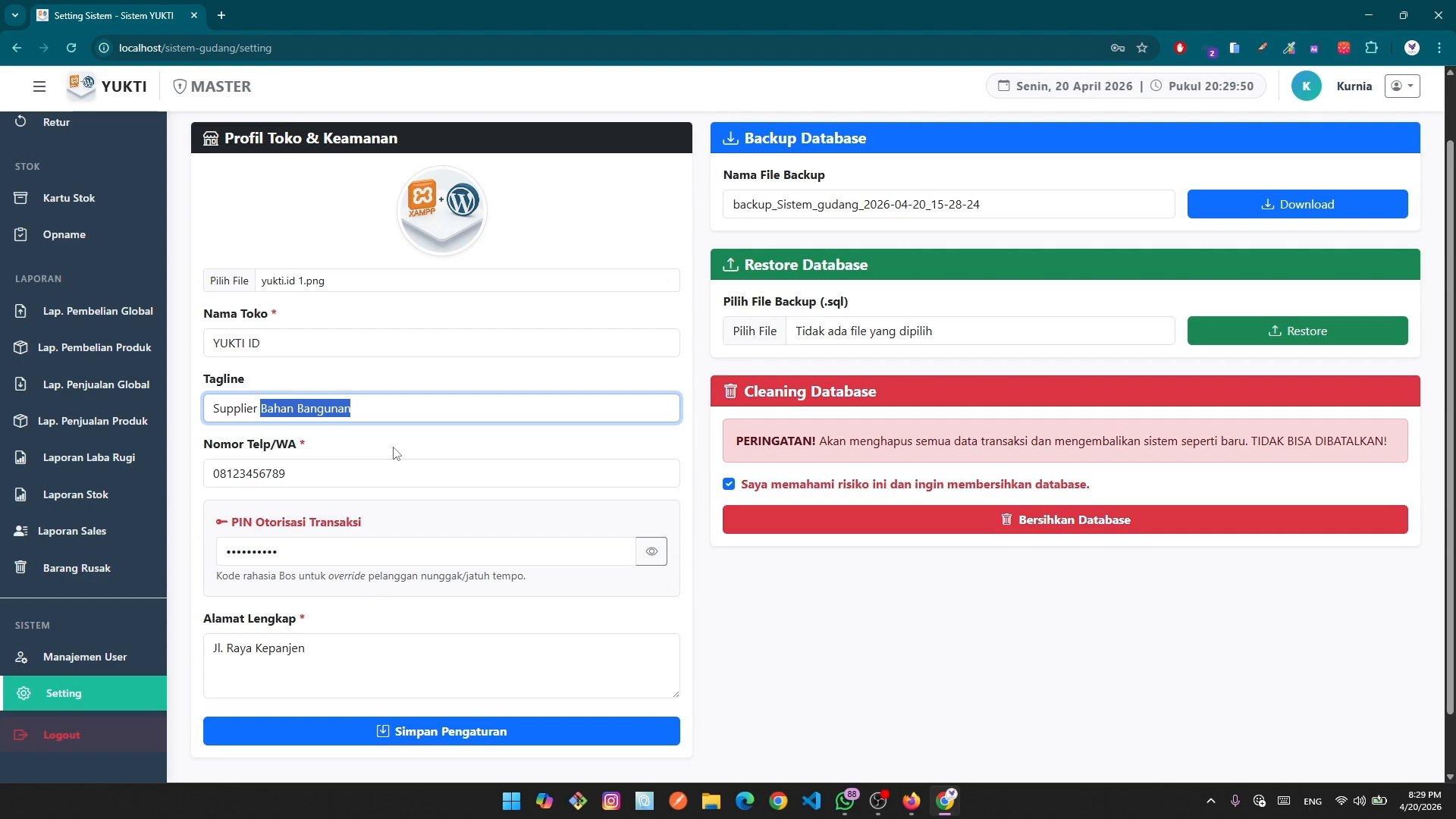
text(Komputer)
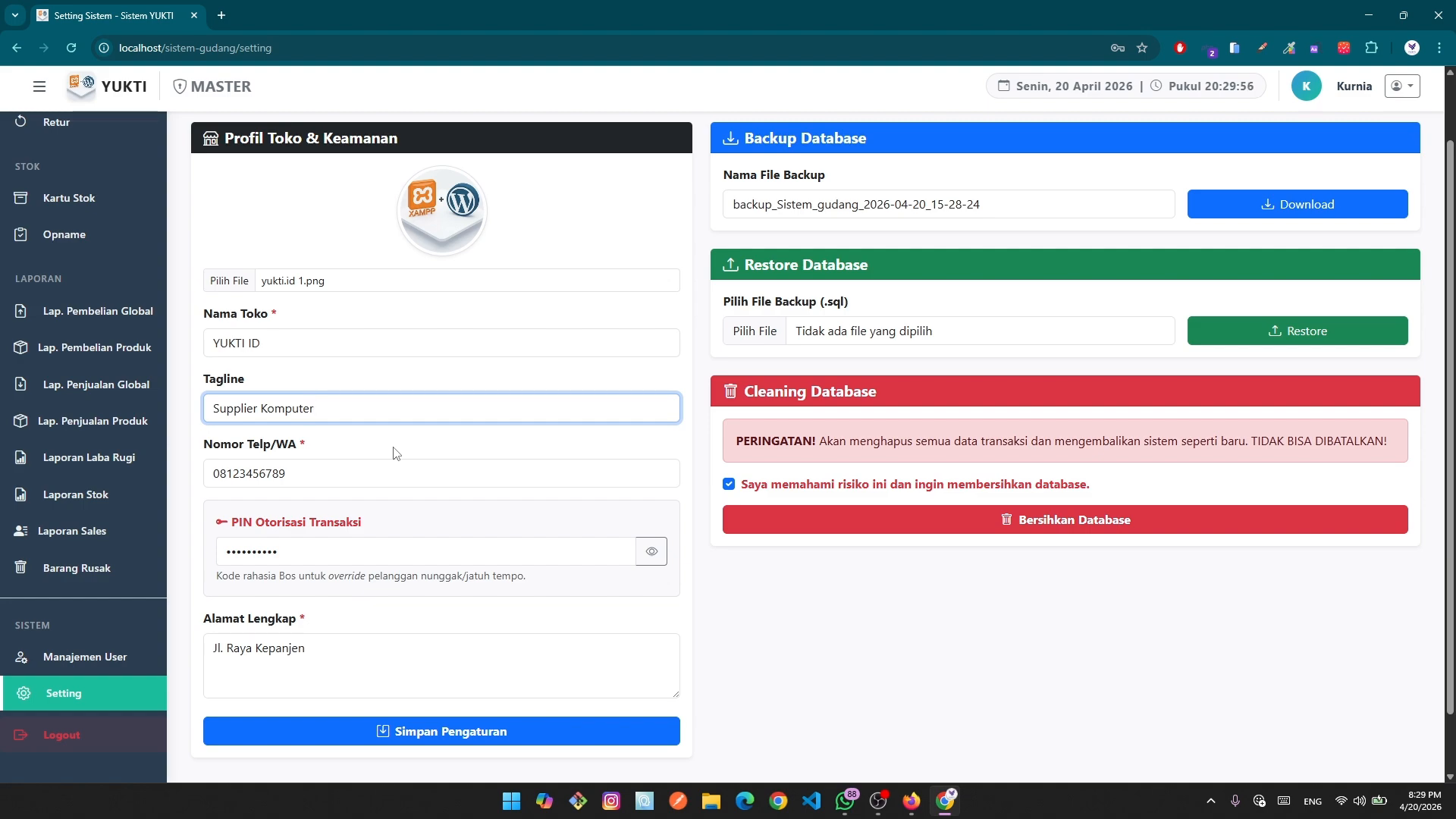
click(317, 472)
key(BackSpace)
text(988)
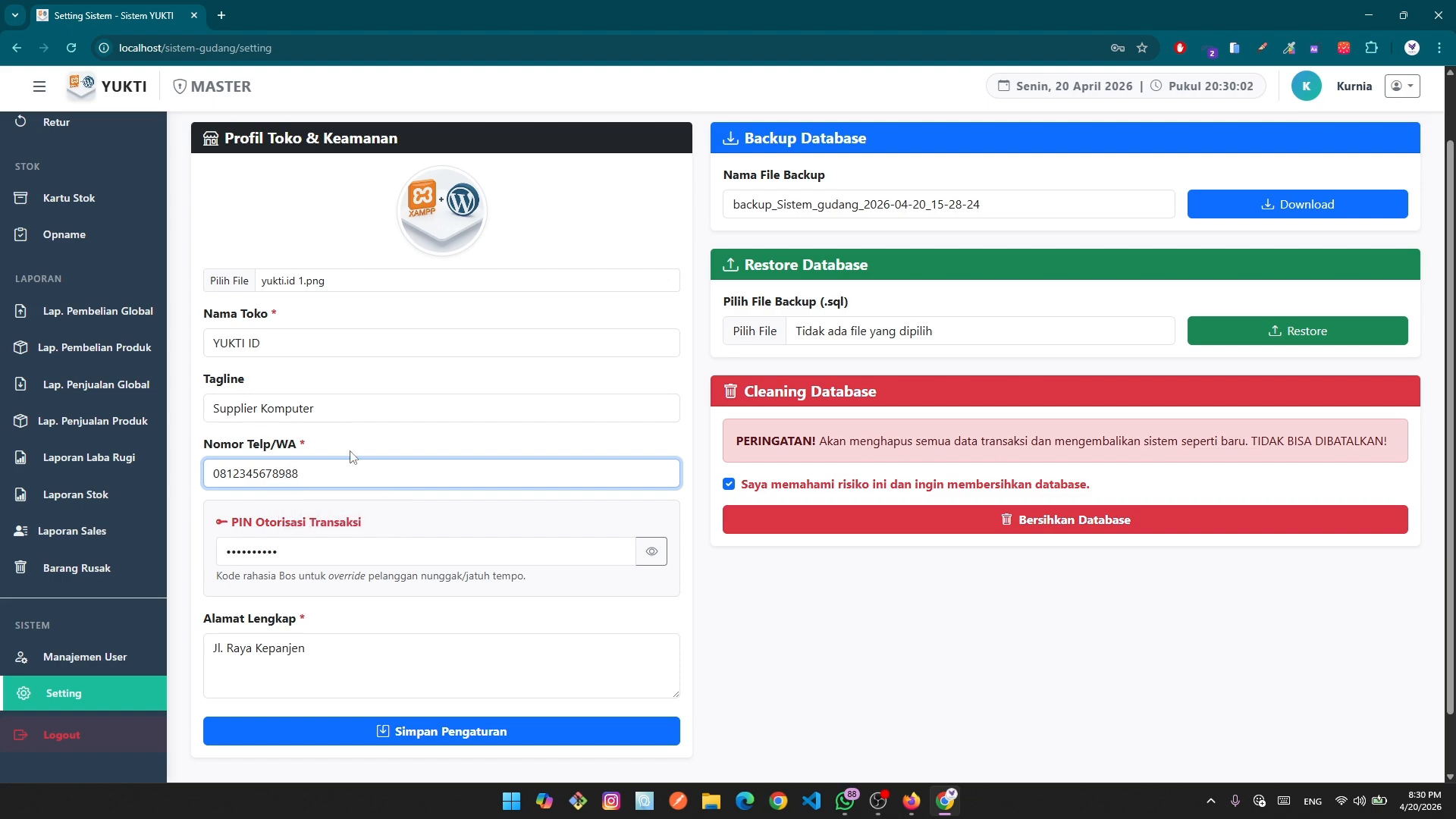
scroll(343, 534, down, 2)
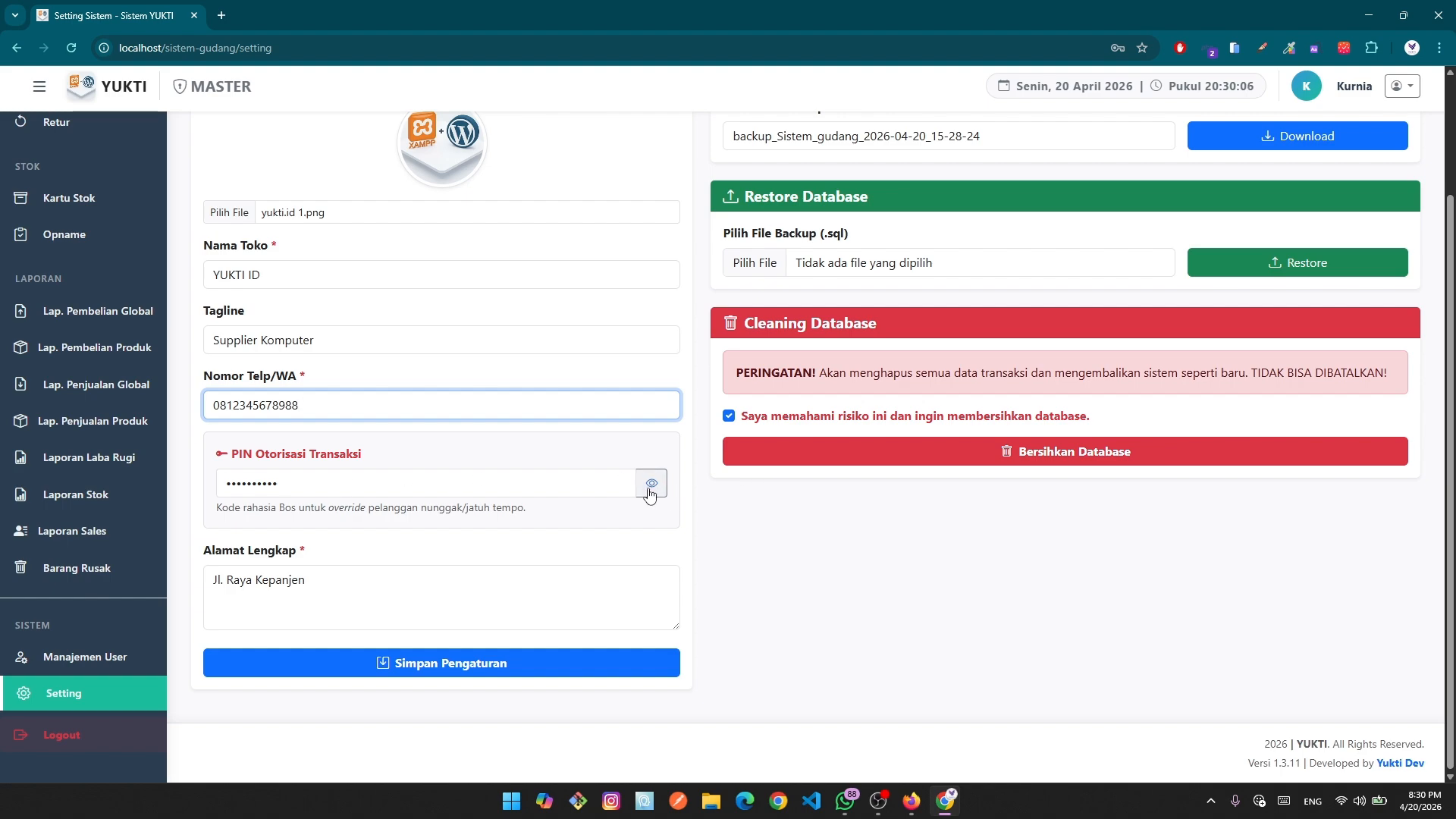
Reveal the authorisation PIN as plain text and look over the PIN and address fields.
click(649, 486)
click(339, 478)
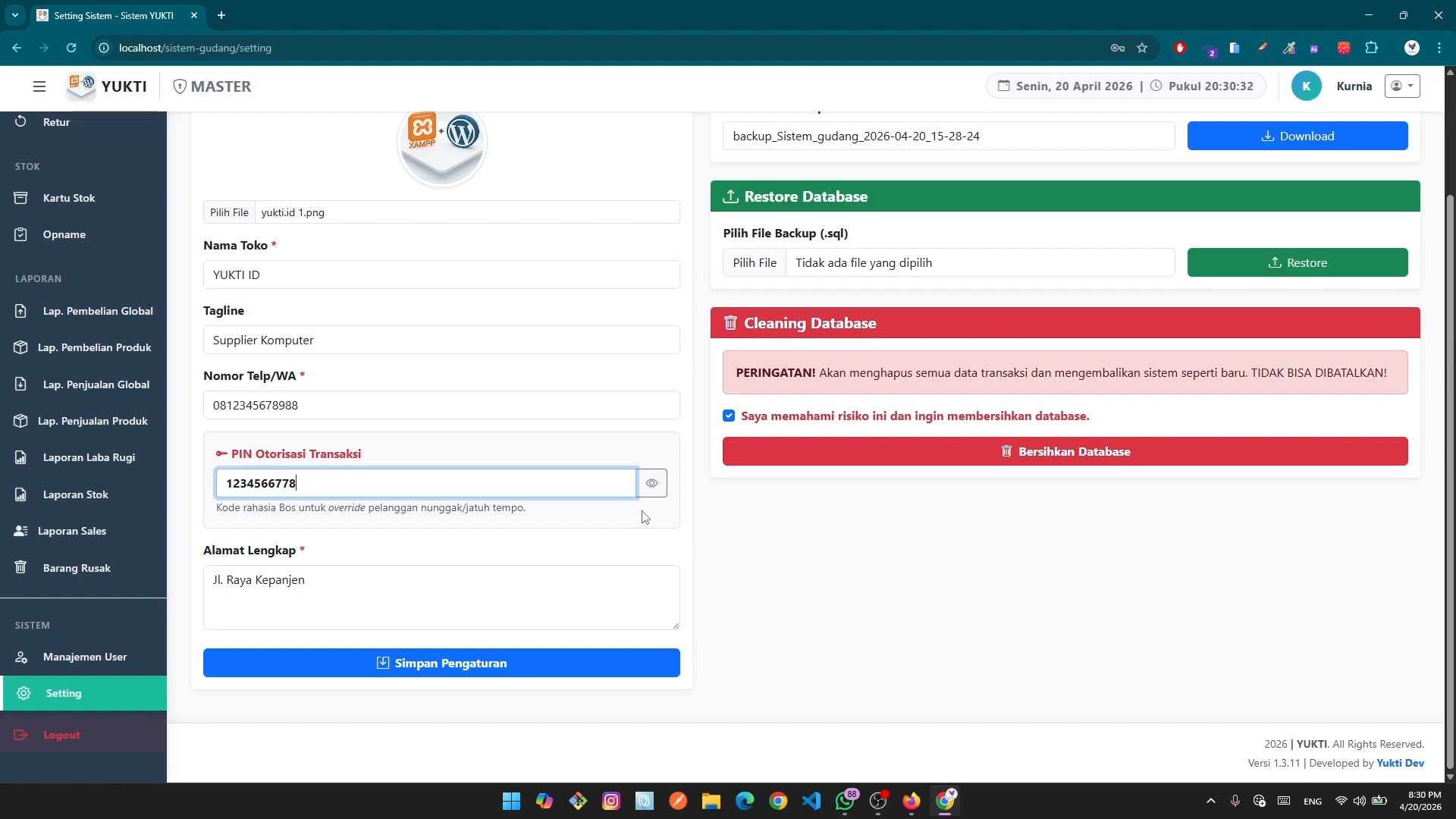
scroll(73, 493, up, 4)
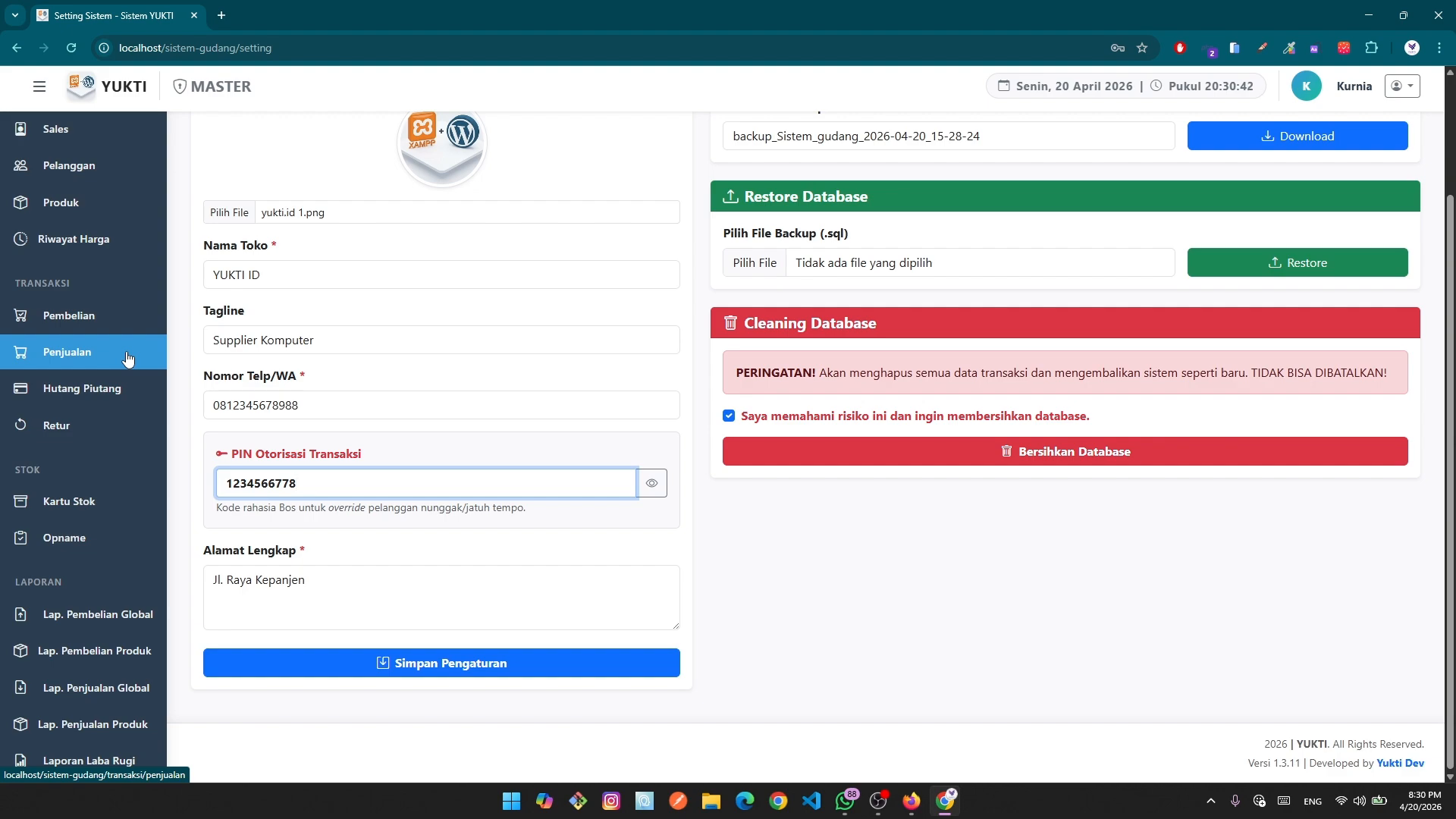
click(288, 603)
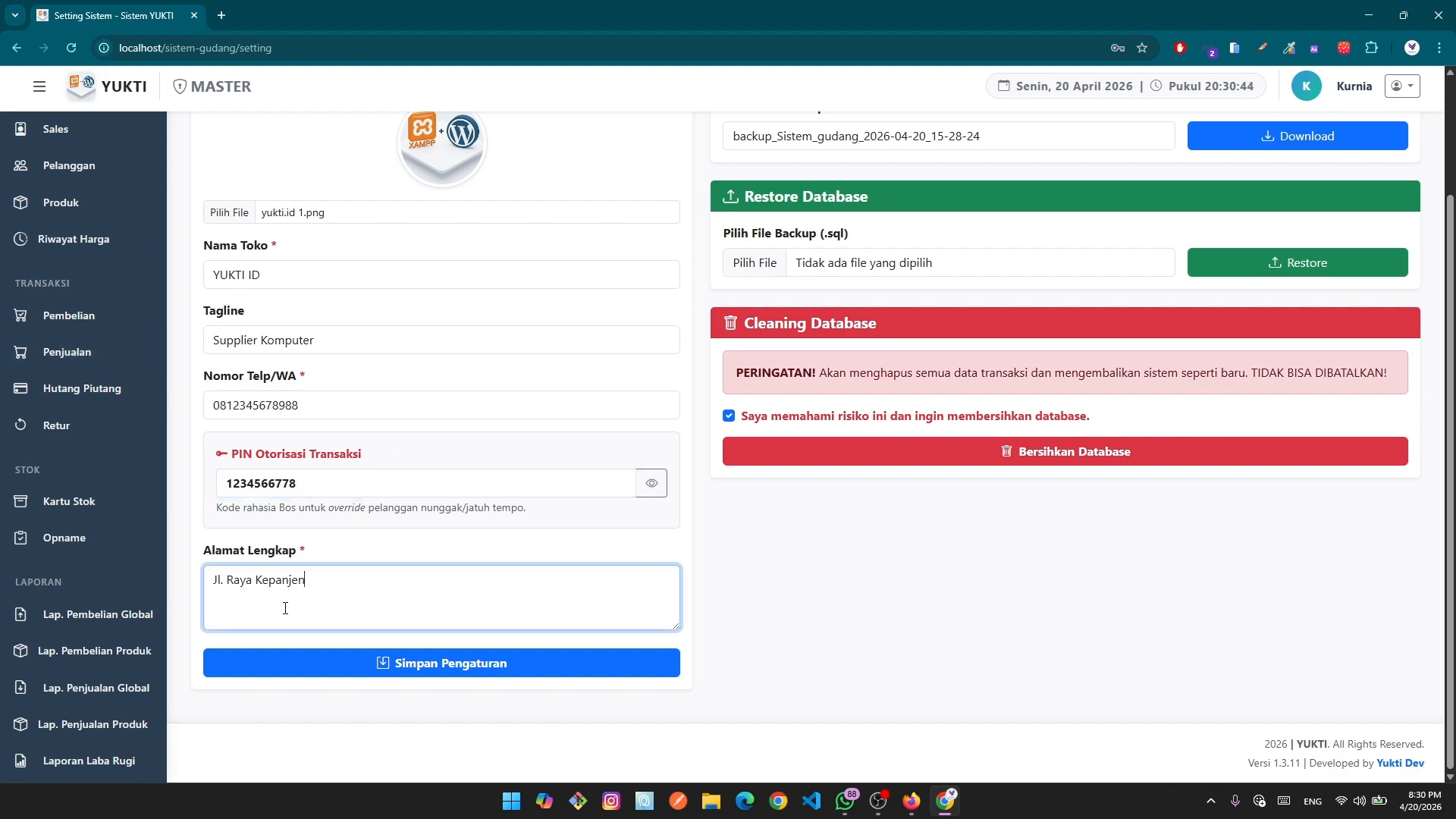
Save the YUKTI ID profile with Simpan Pengaturan, check the dashboard, and reopen Setting.
click(507, 670)
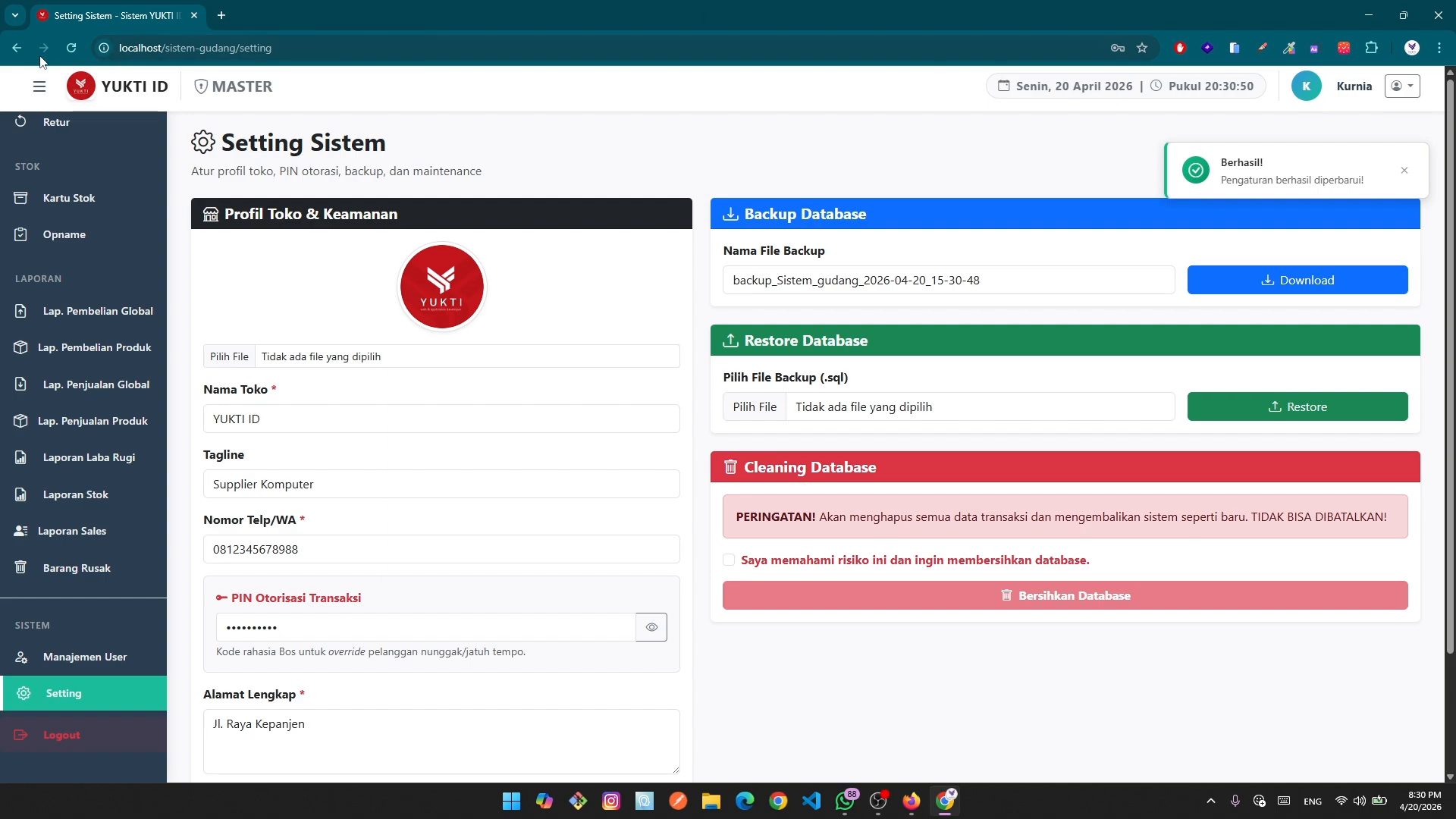
scroll(288, 531, down, 1)
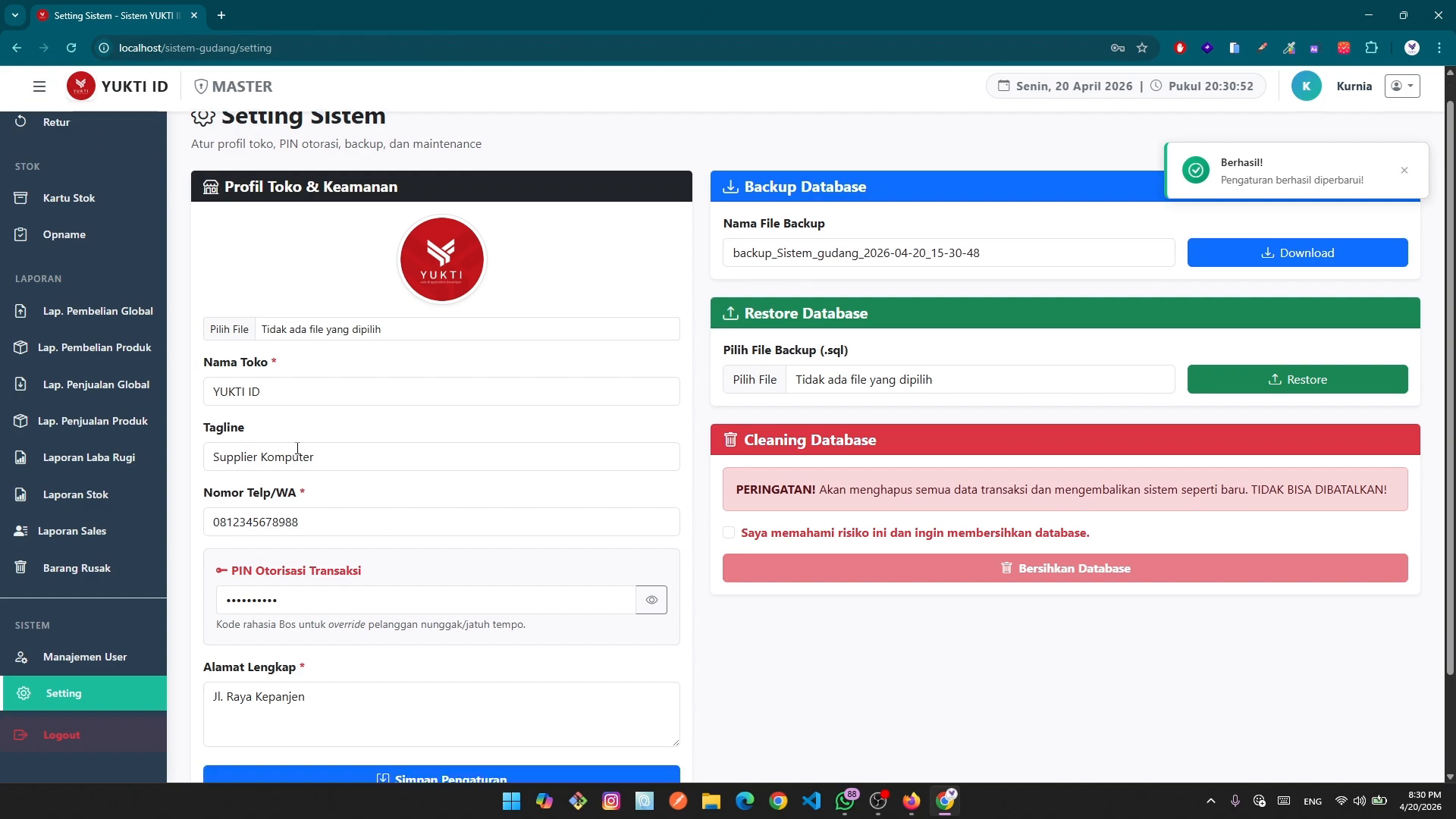
scroll(525, 658, up, 1)
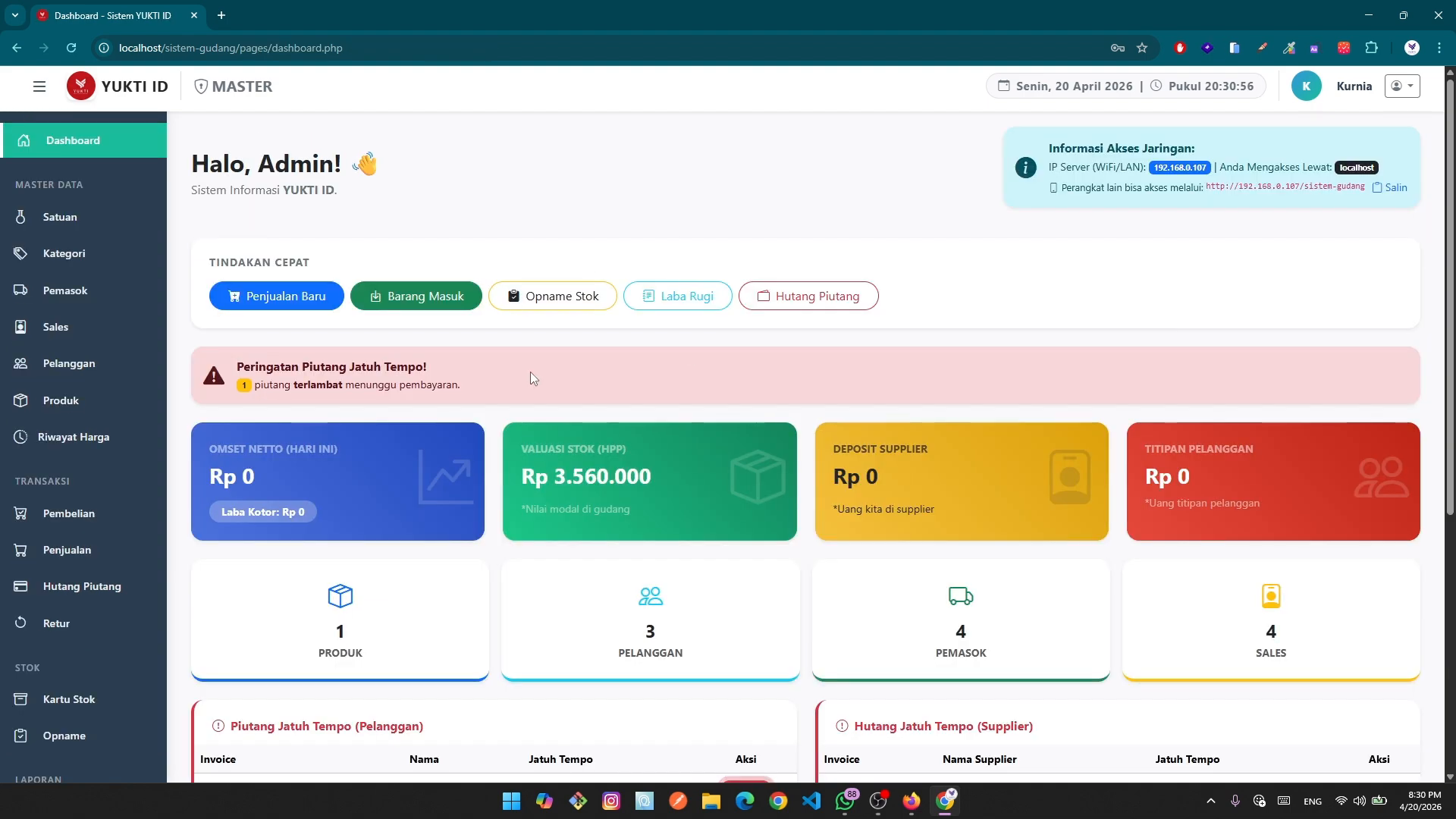
scroll(485, 531, down, 5)
scroll(495, 550, up, 5)
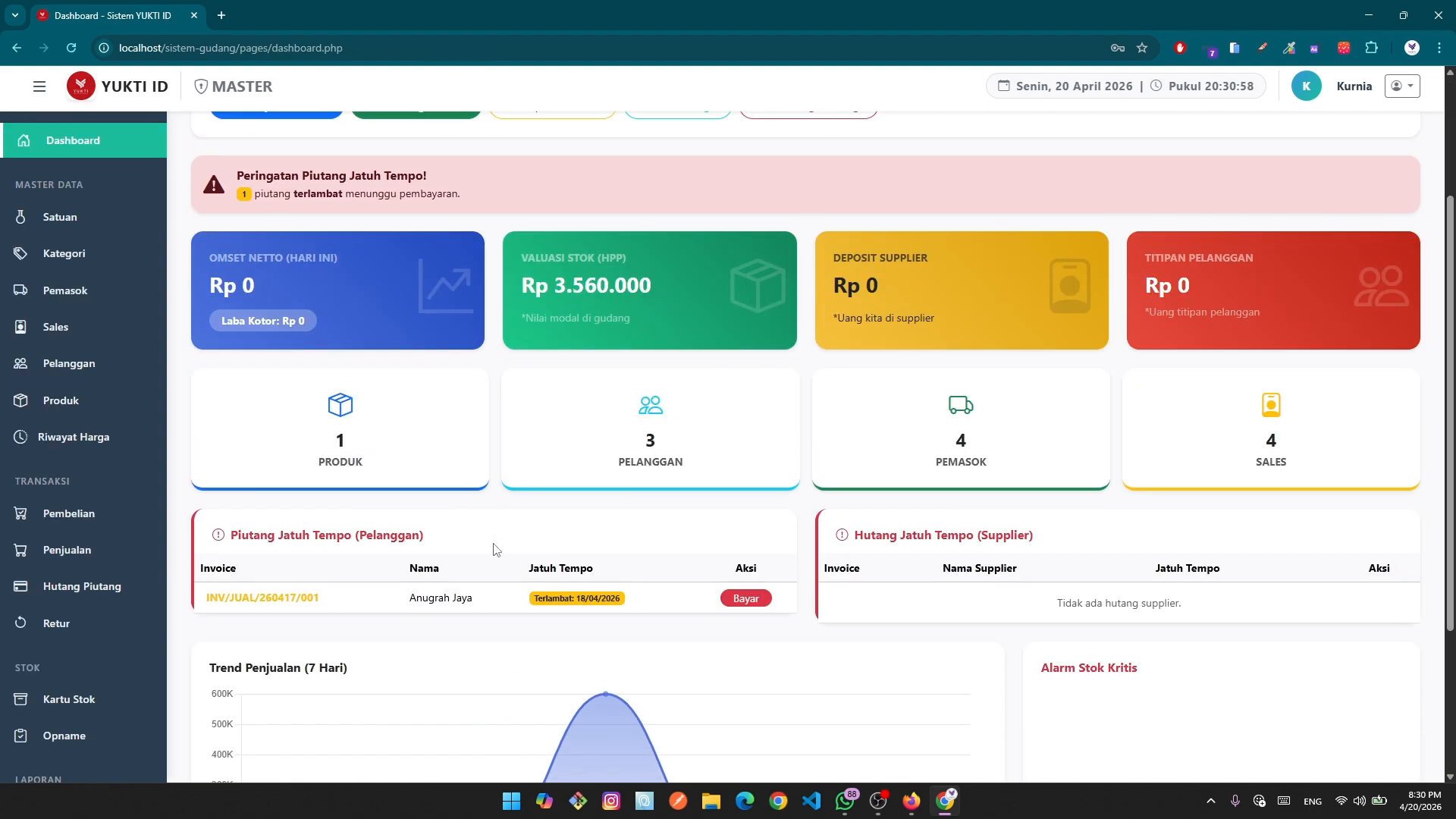
scroll(629, 561, down, 3)
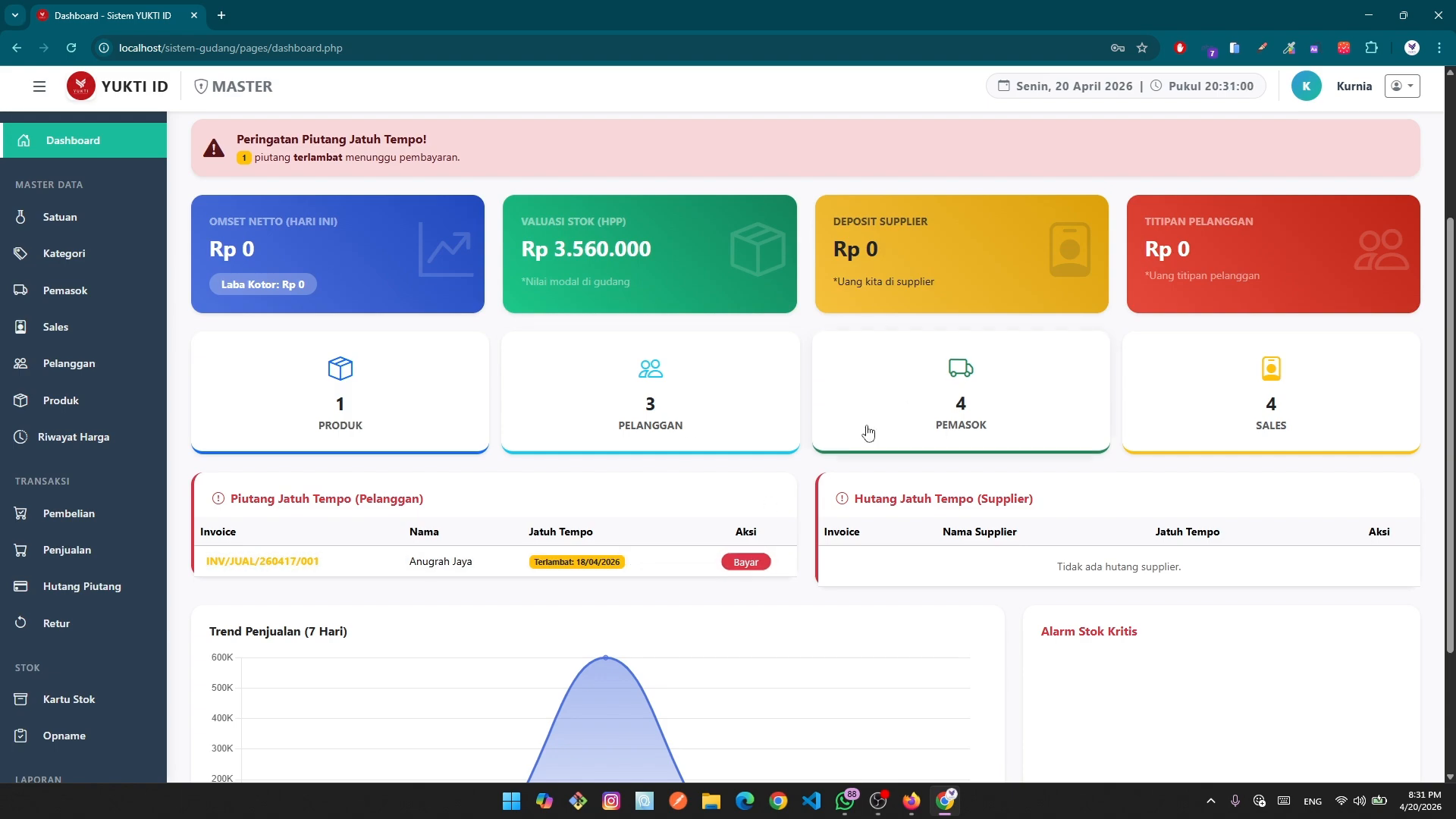
scroll(868, 425, down, 3)
scroll(23, 673, down, 6)
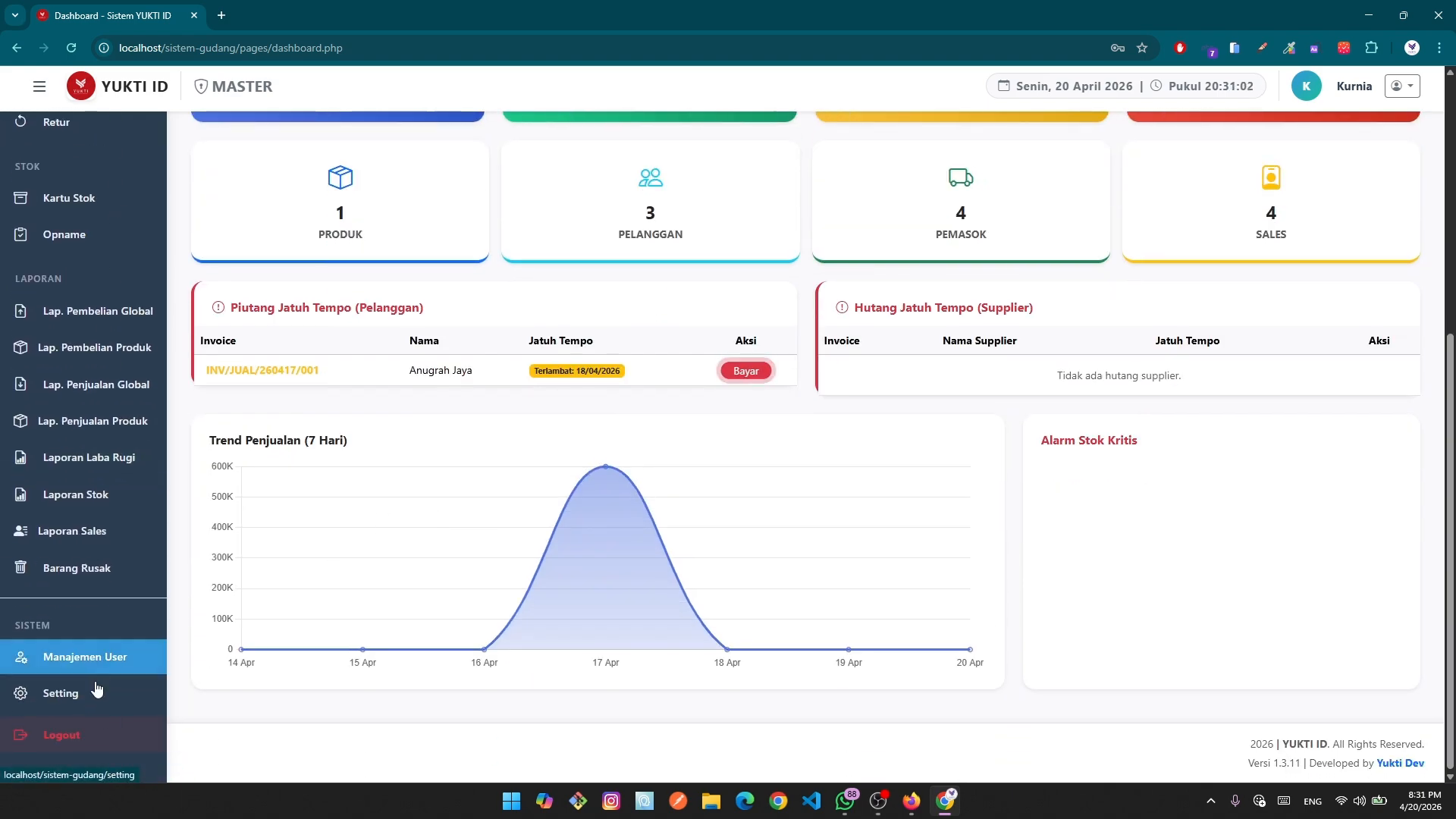
click(95, 693)
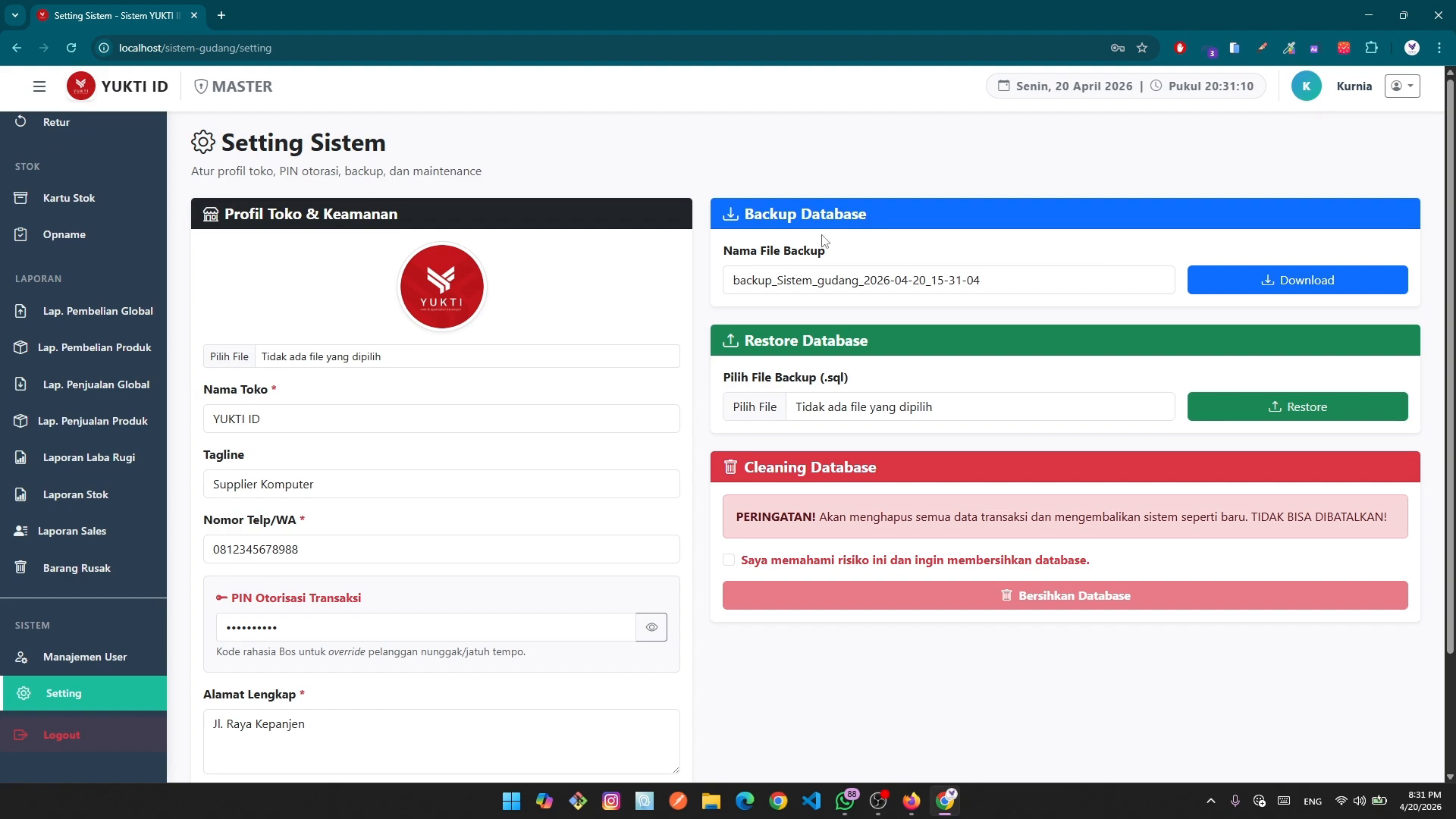
Download and save the 26.3 KB .sql database backup, then return to the dashboard.
click(1290, 285)
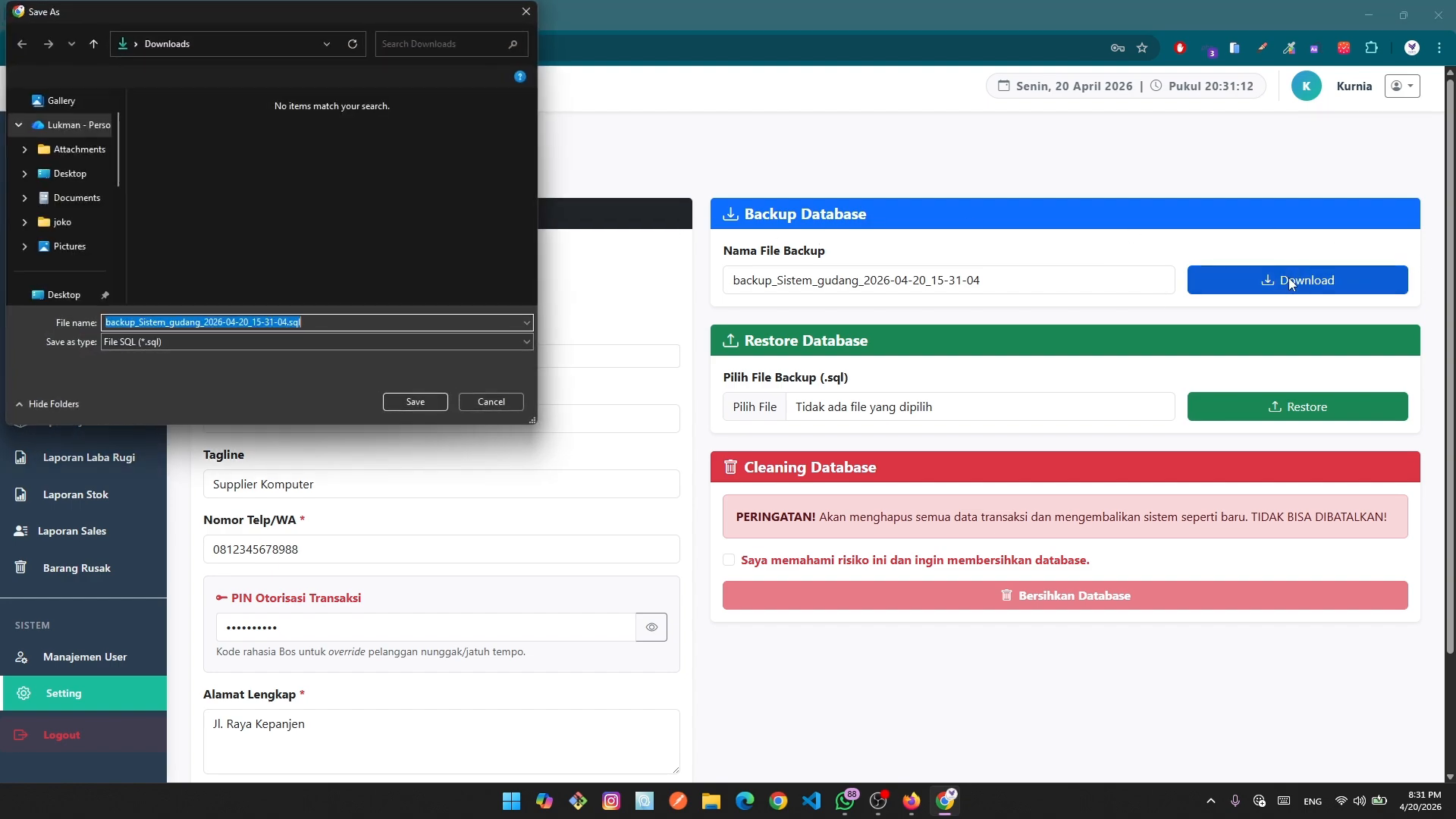
click(411, 401)
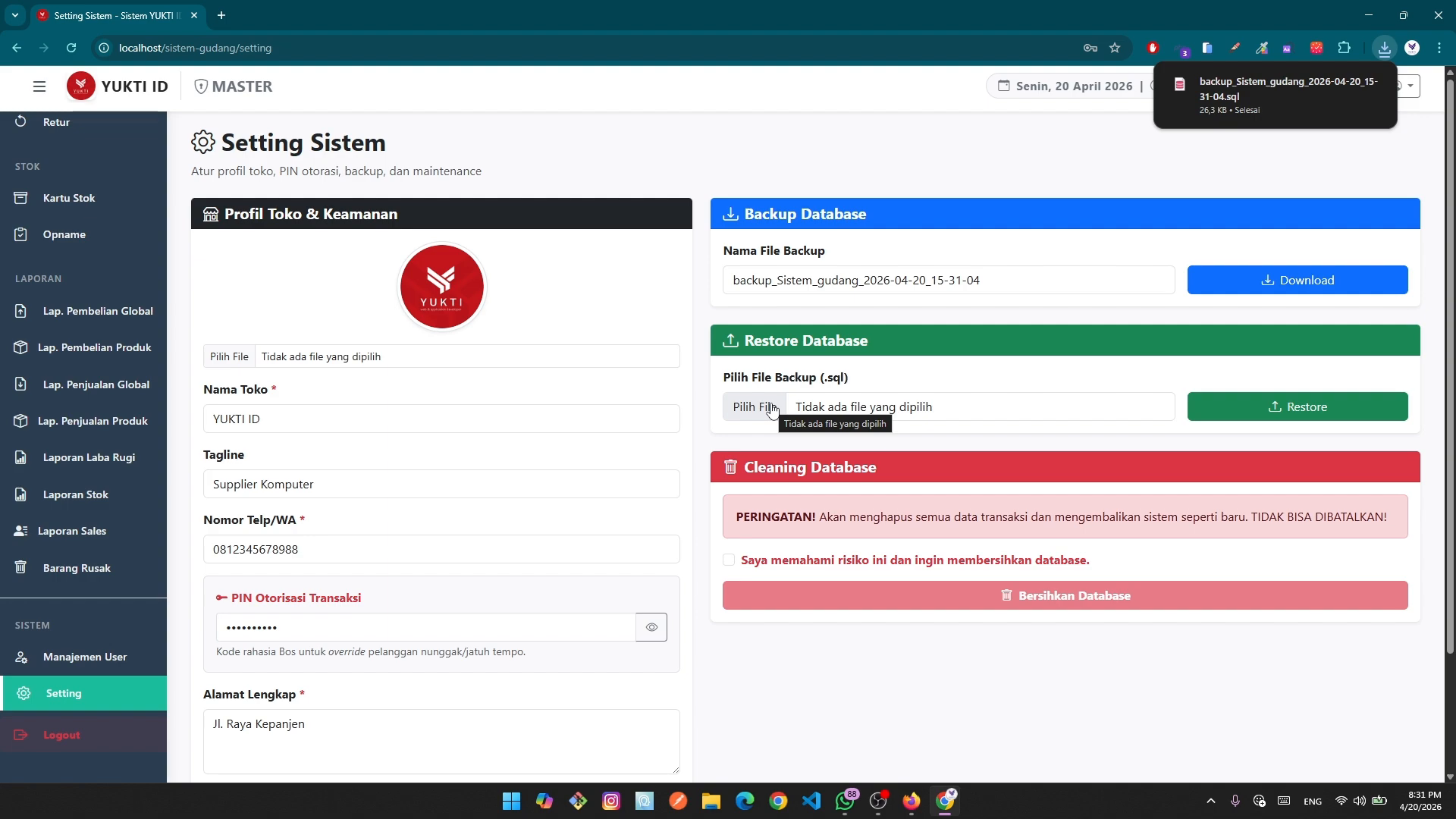
mouse_move(1329, 94)
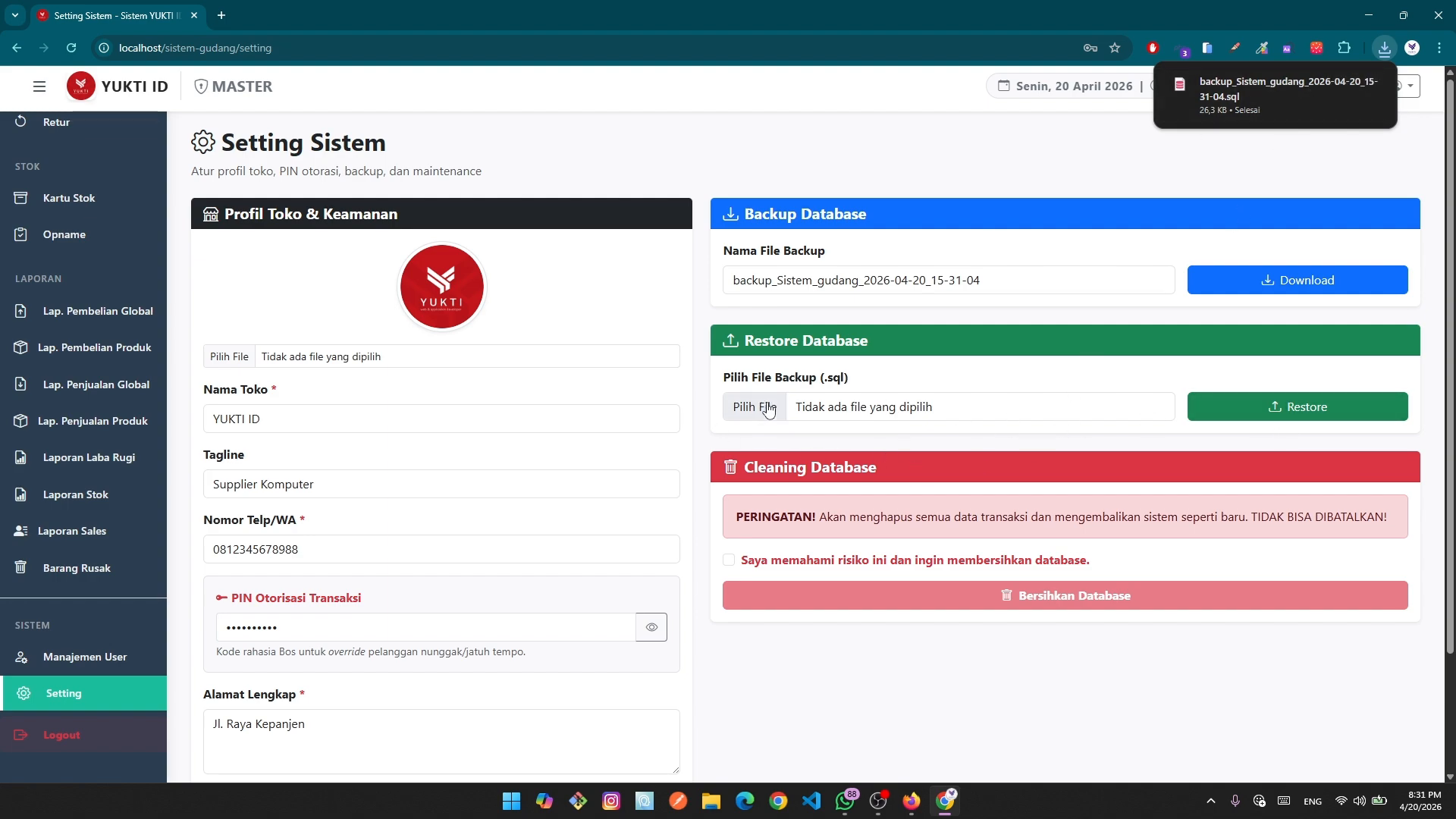
key(alt+Left)
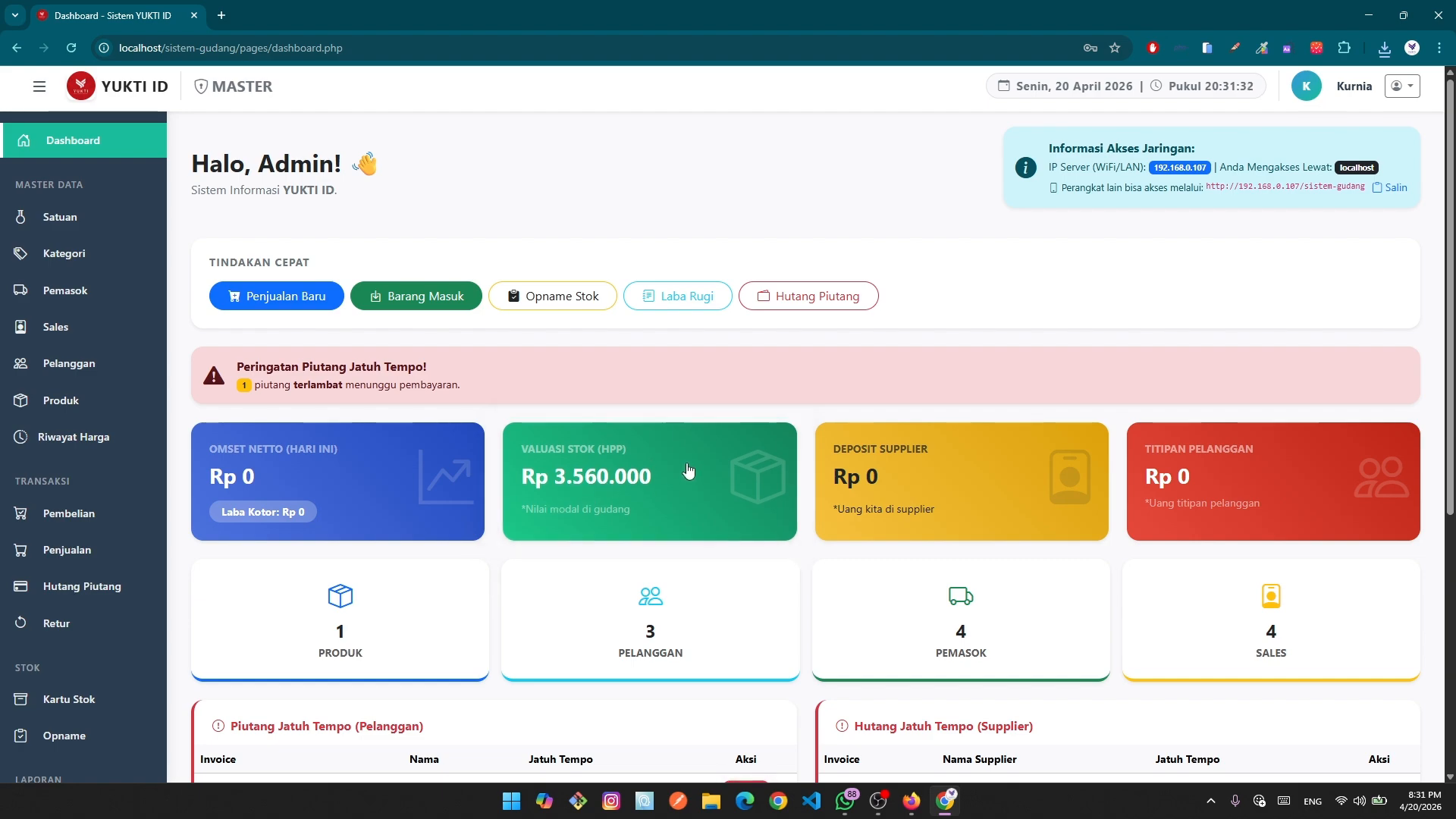
Reopen Setting Sistem and dismiss the restore file picker without choosing a file.
scroll(73, 693, down, 8)
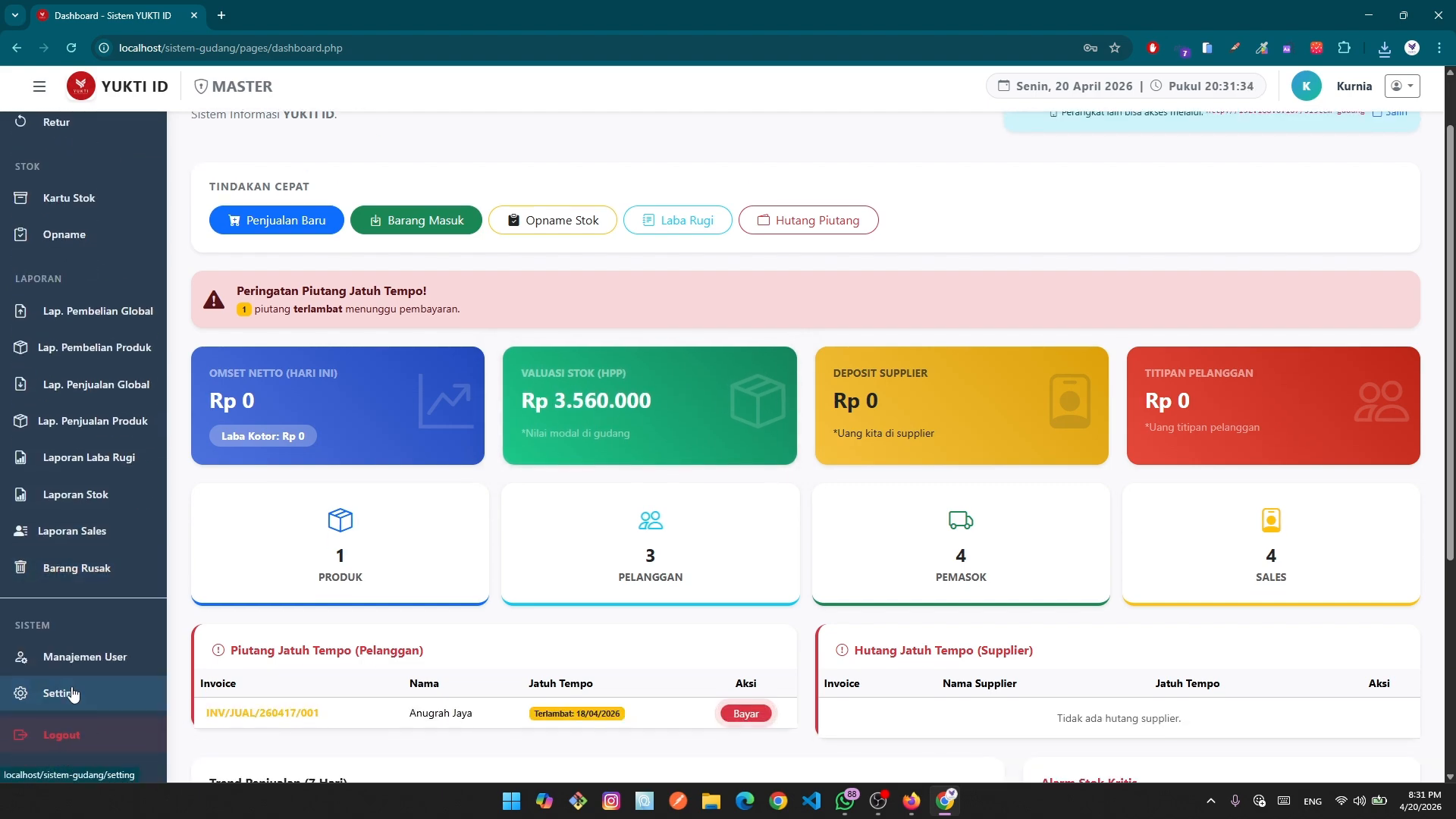
click(73, 694)
click(743, 414)
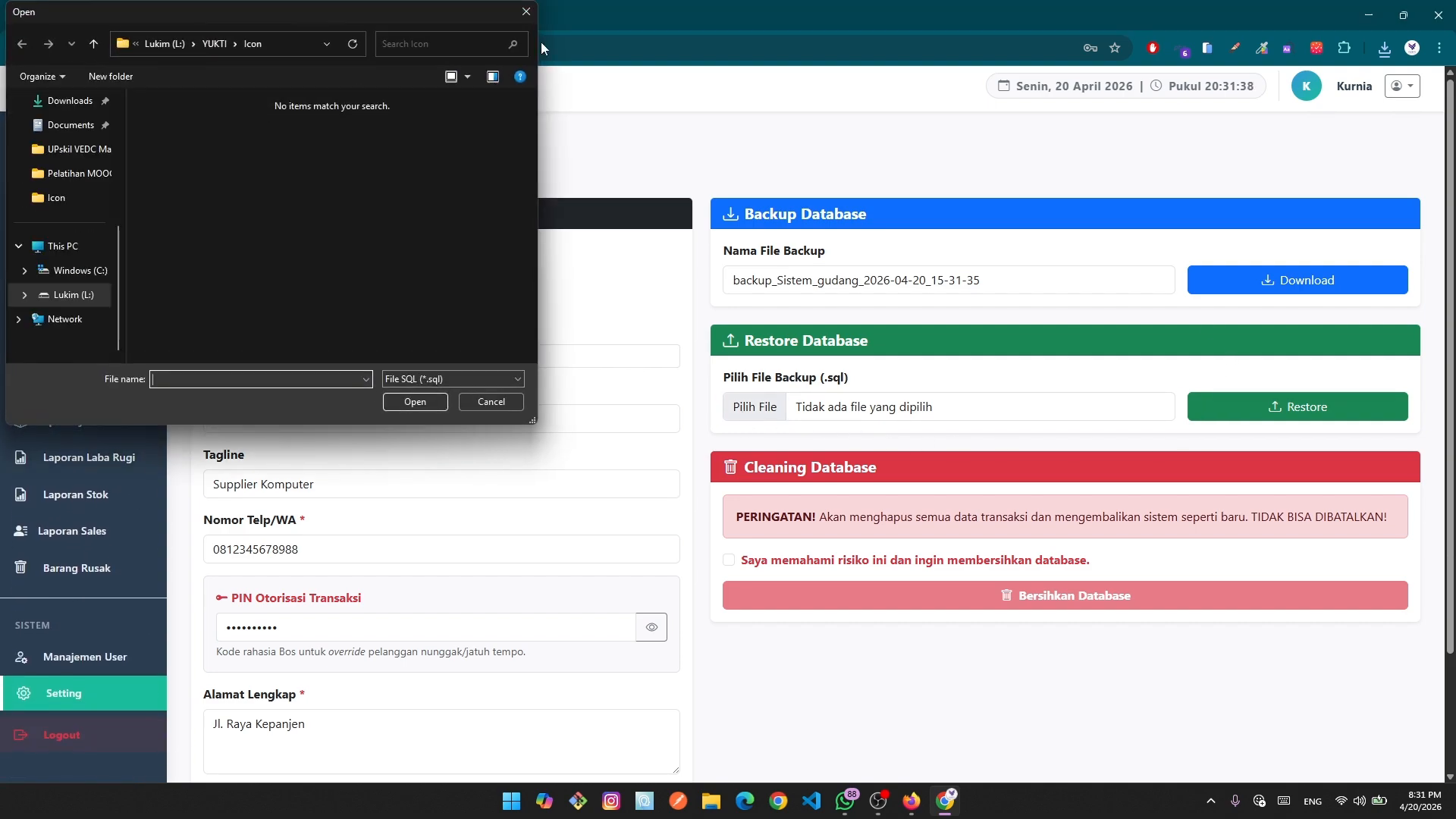
key(Escape)
Tick the risk checkbox, cancel the ZONA BERBAHAYA wipe confirmation, then tick the checkbox again.
click(729, 561)
click(1009, 595)
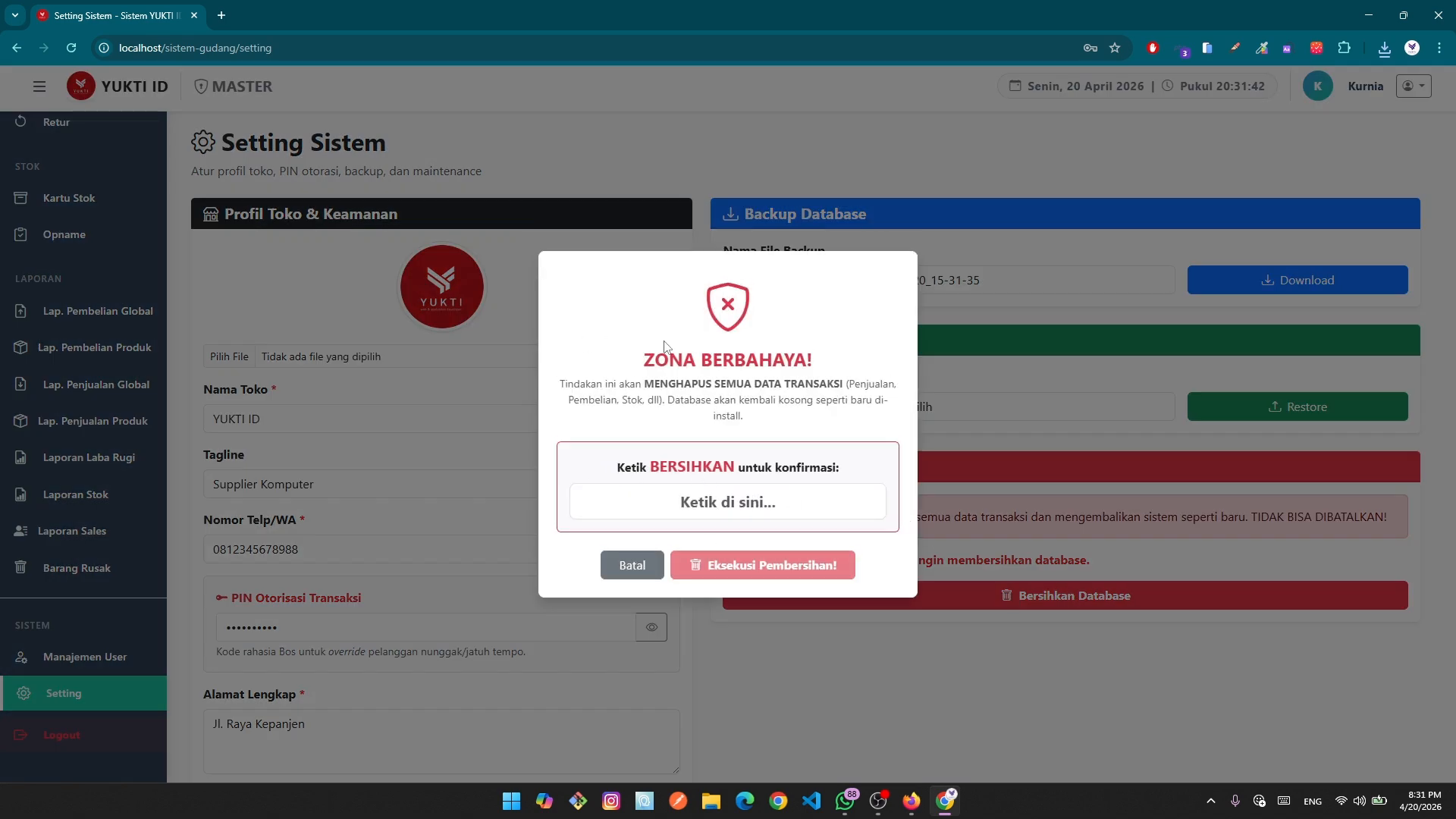
click(627, 563)
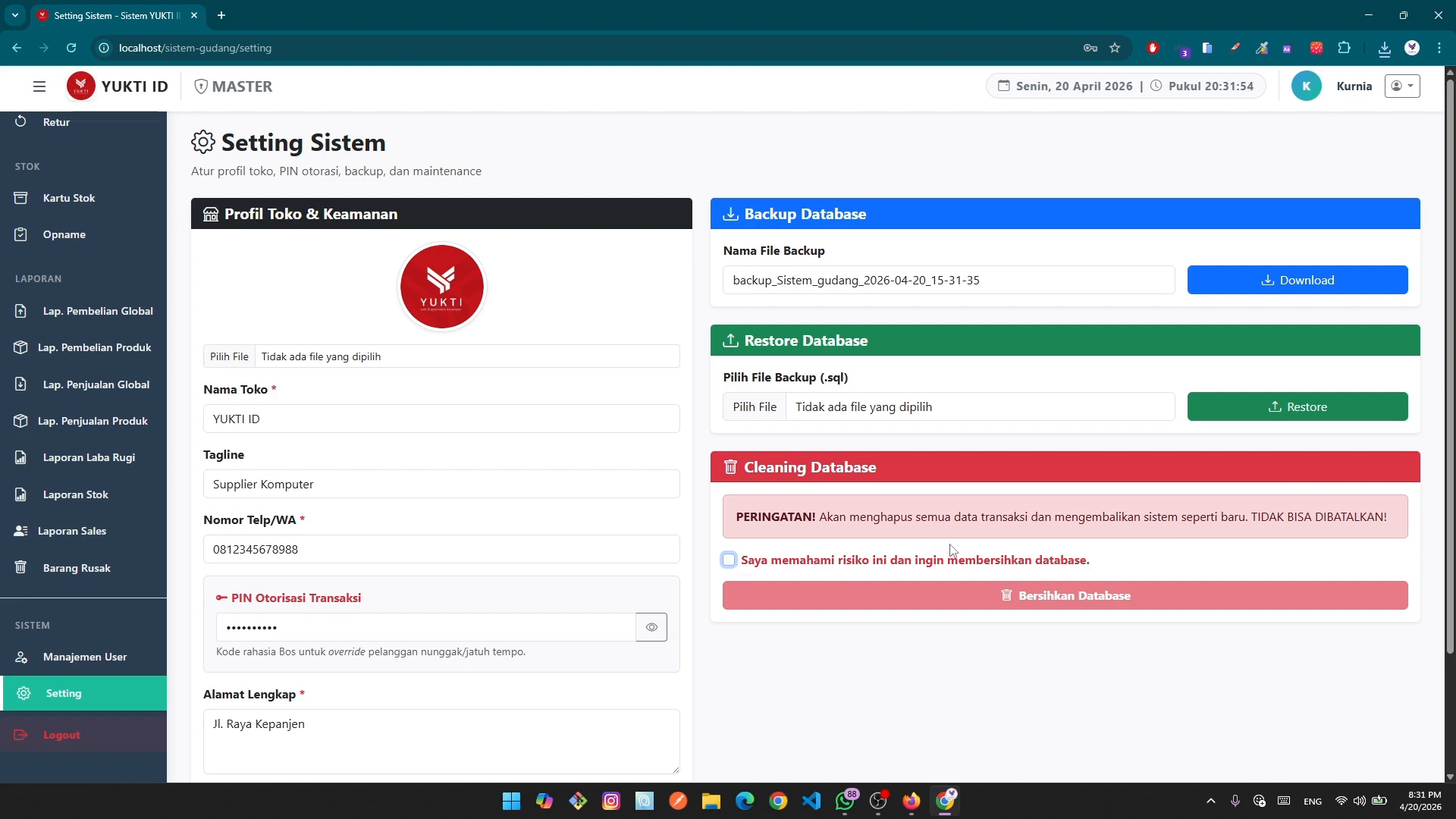
click(729, 561)
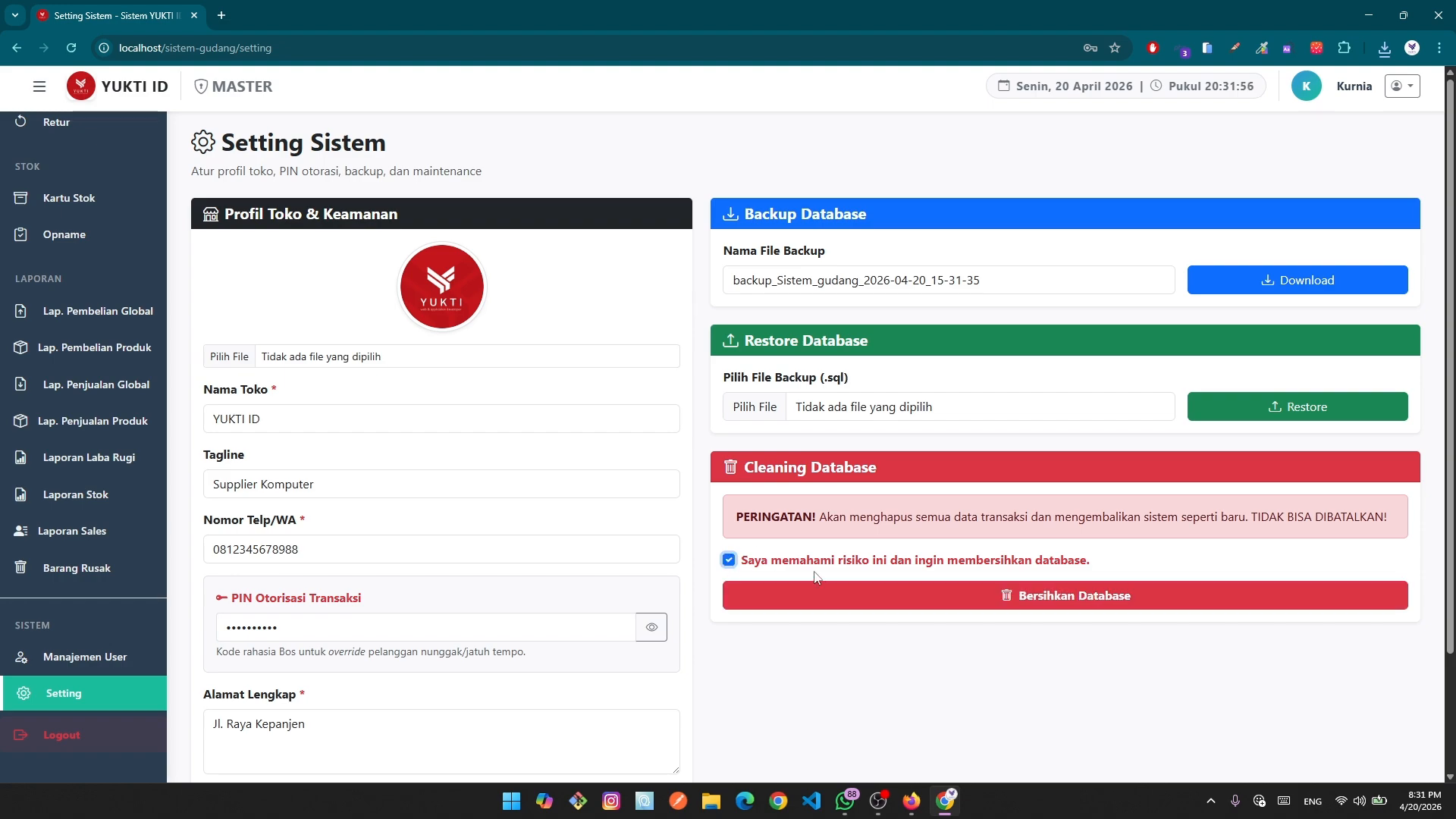
Wipe the database by pasting BERSIHKAN into the confirmation field and executing the clean-up.
click(1112, 596)
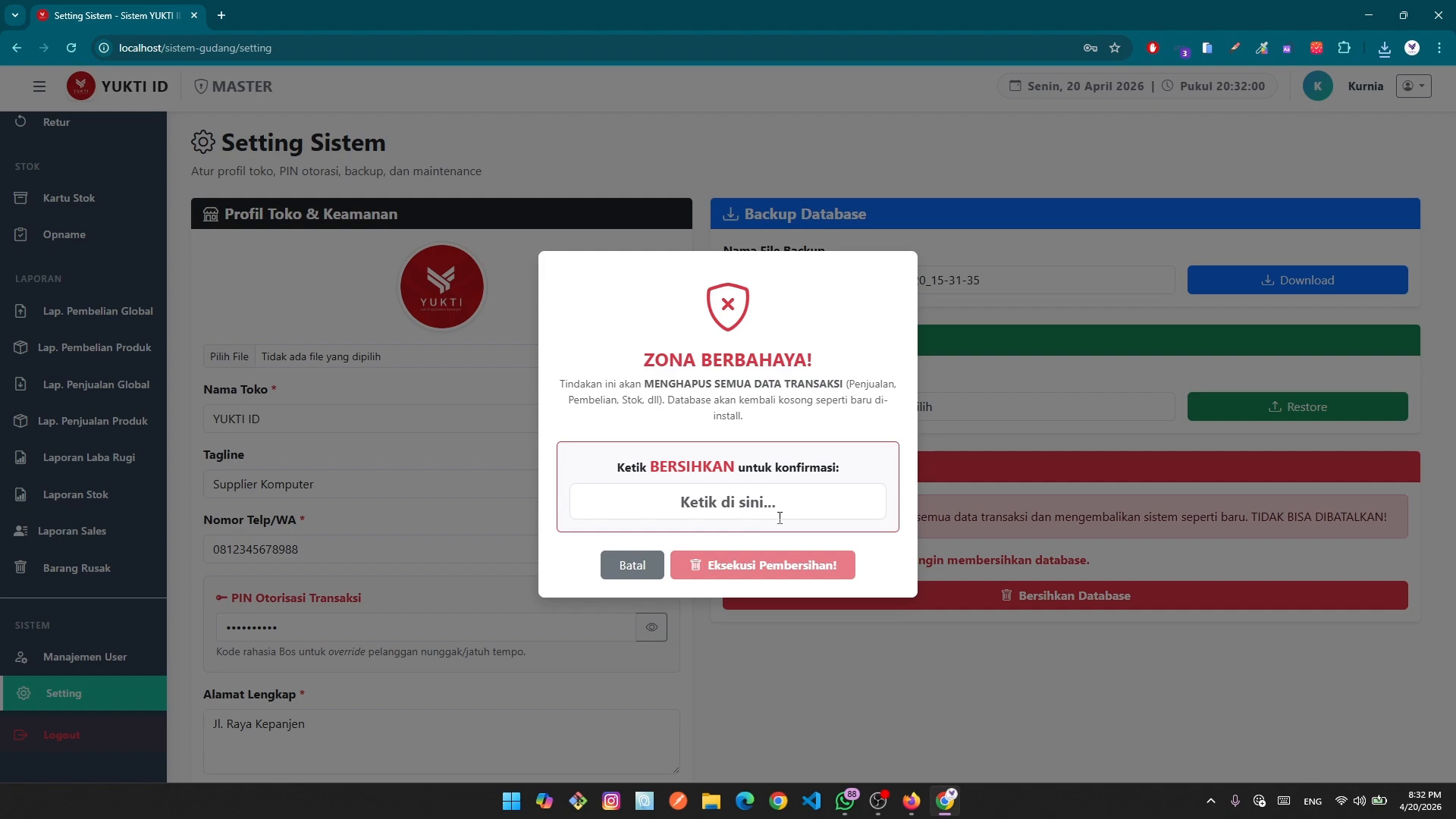
double_click(692, 467)
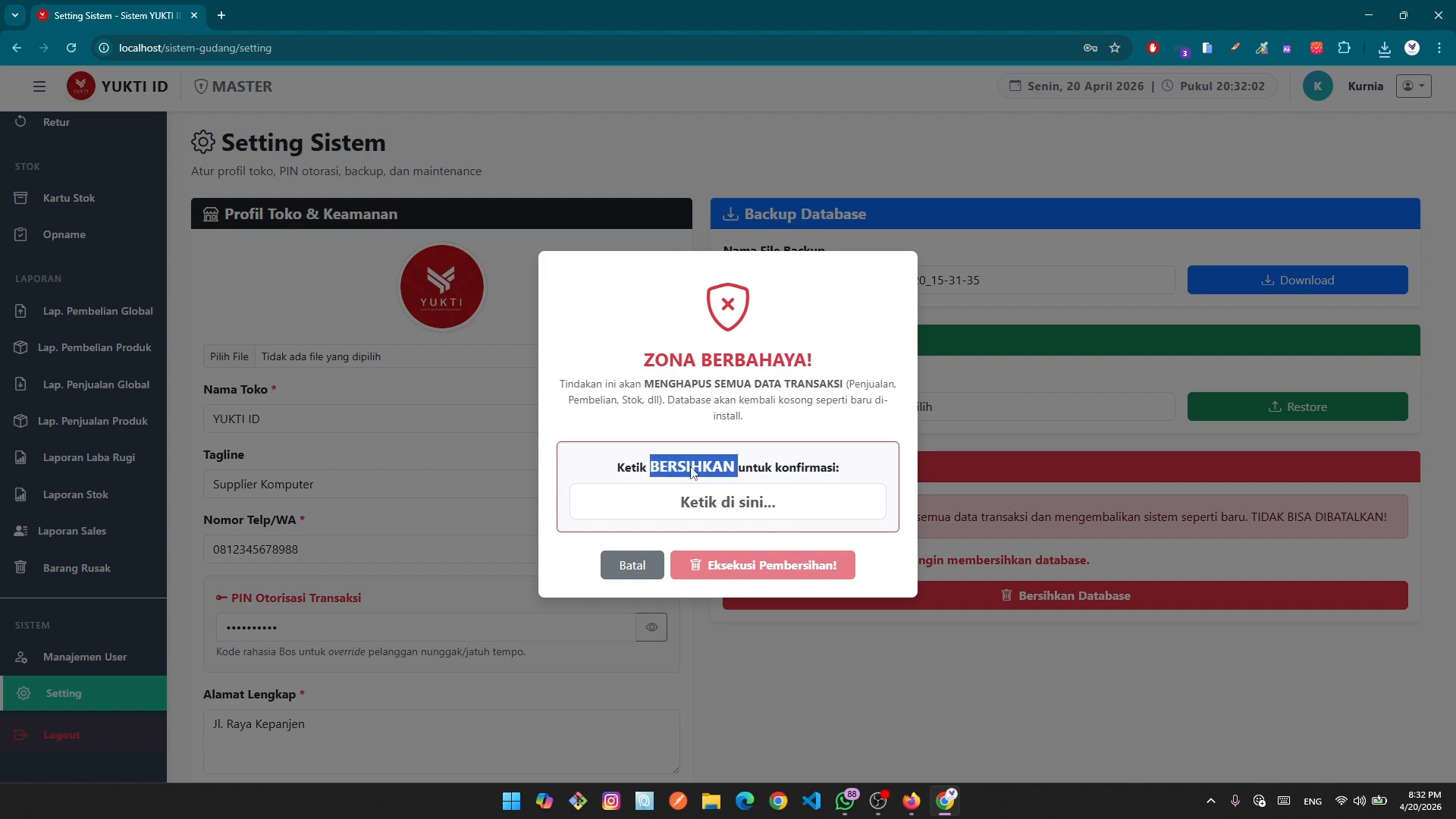
click(739, 473)
drag(737, 471, 657, 473)
key(ctrl+c)
click(773, 504)
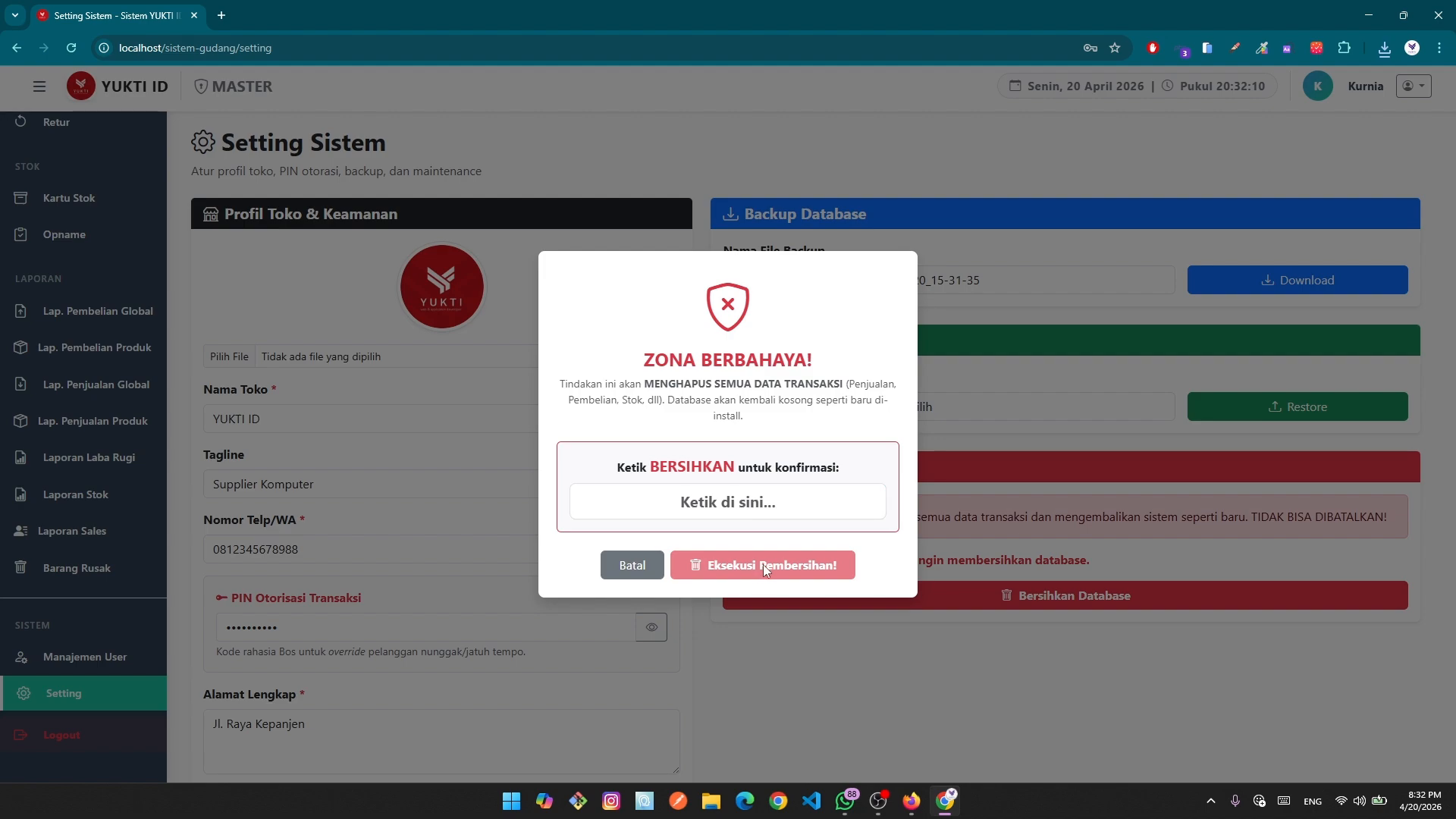
key(ctrl+v)
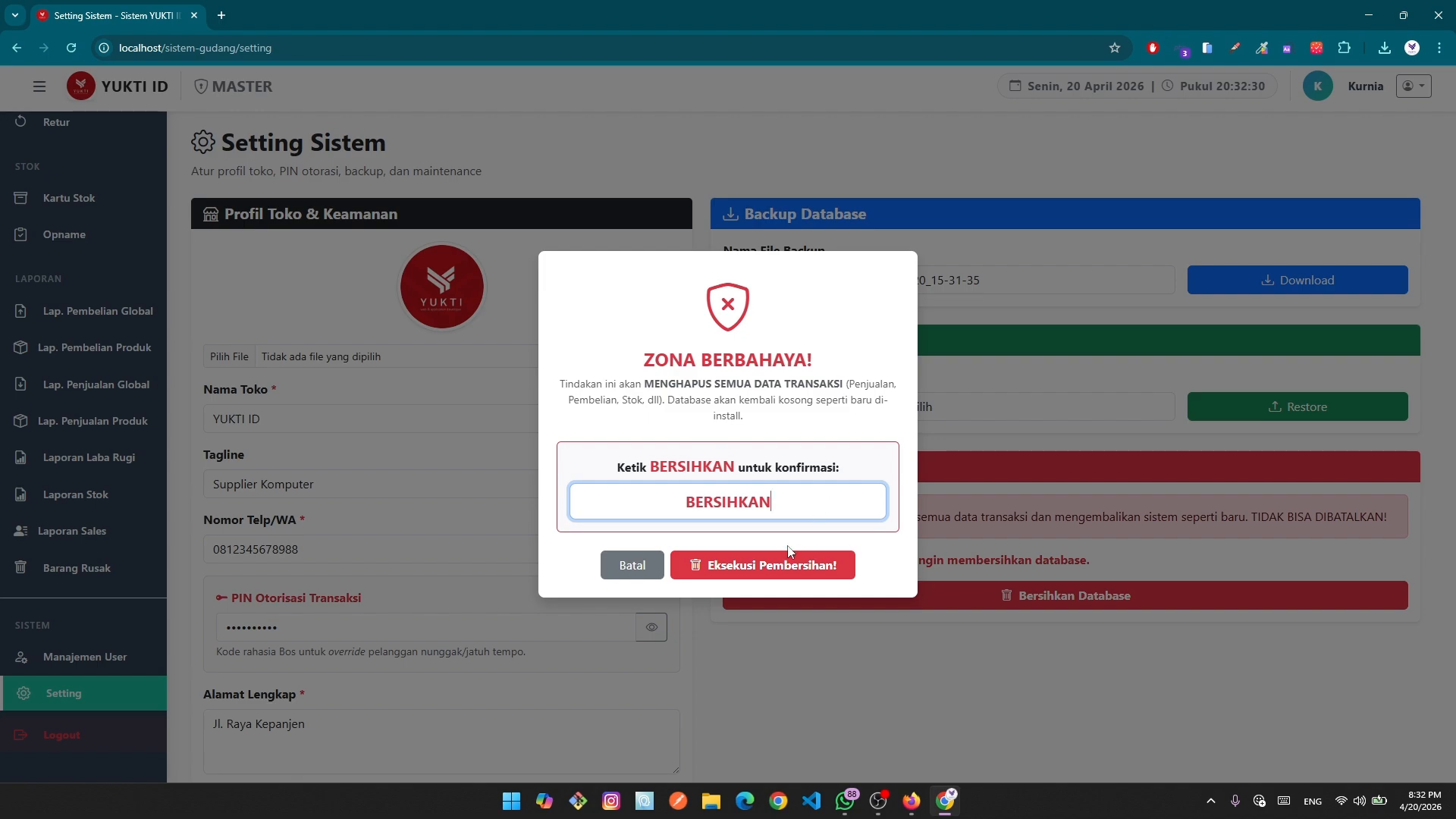
click(755, 568)
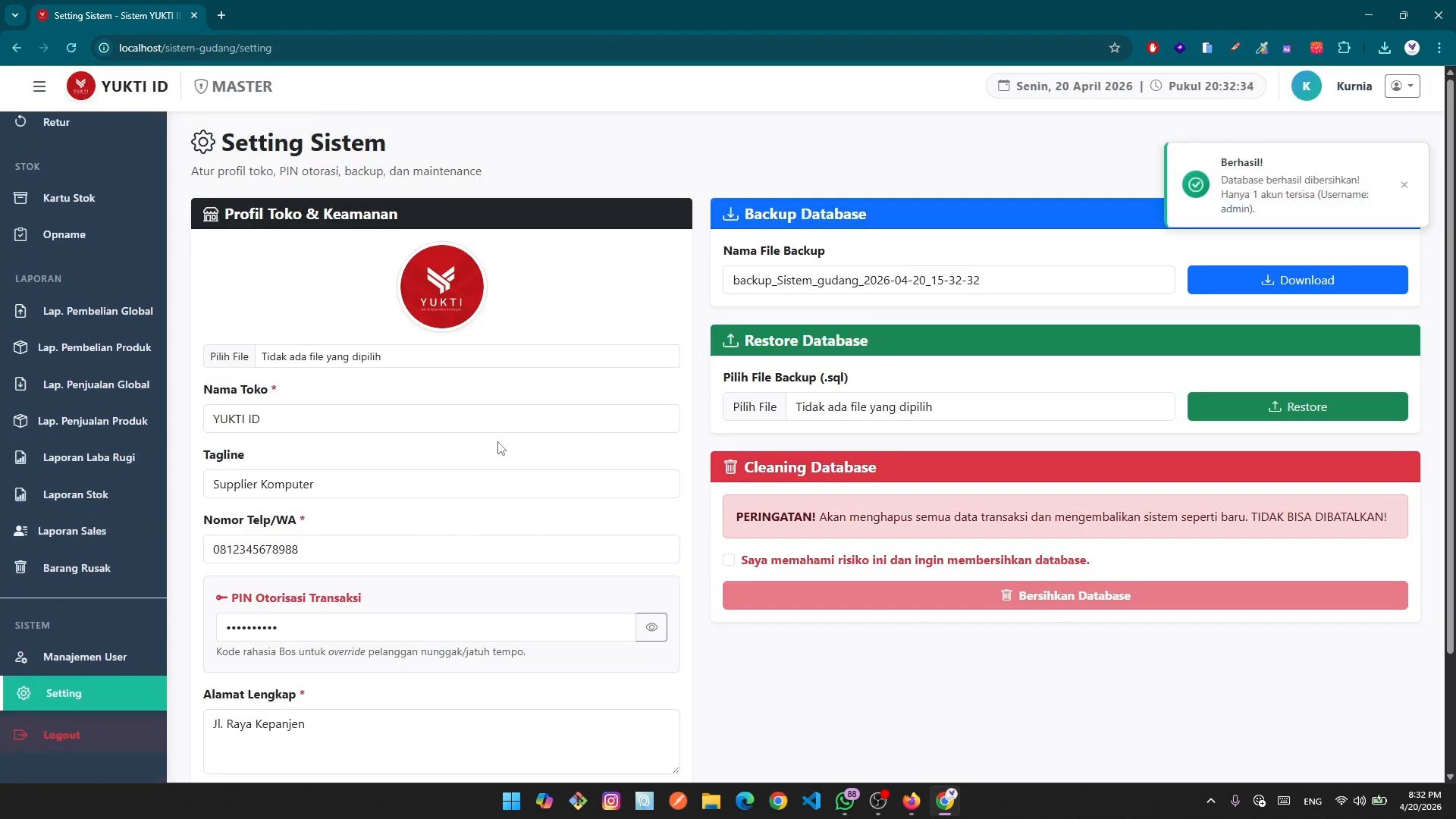
scroll(116, 480, up, 7)
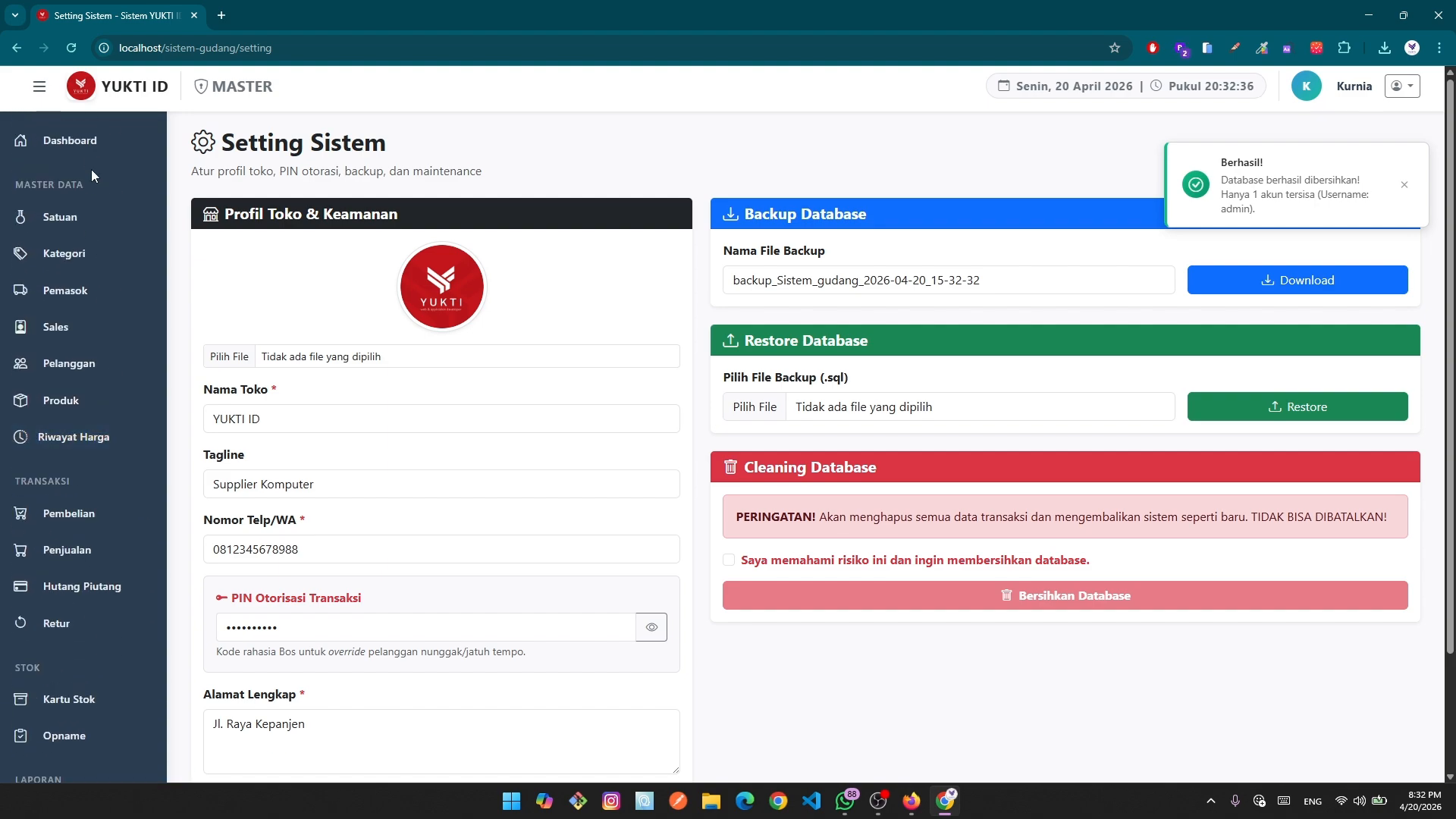
click(86, 143)
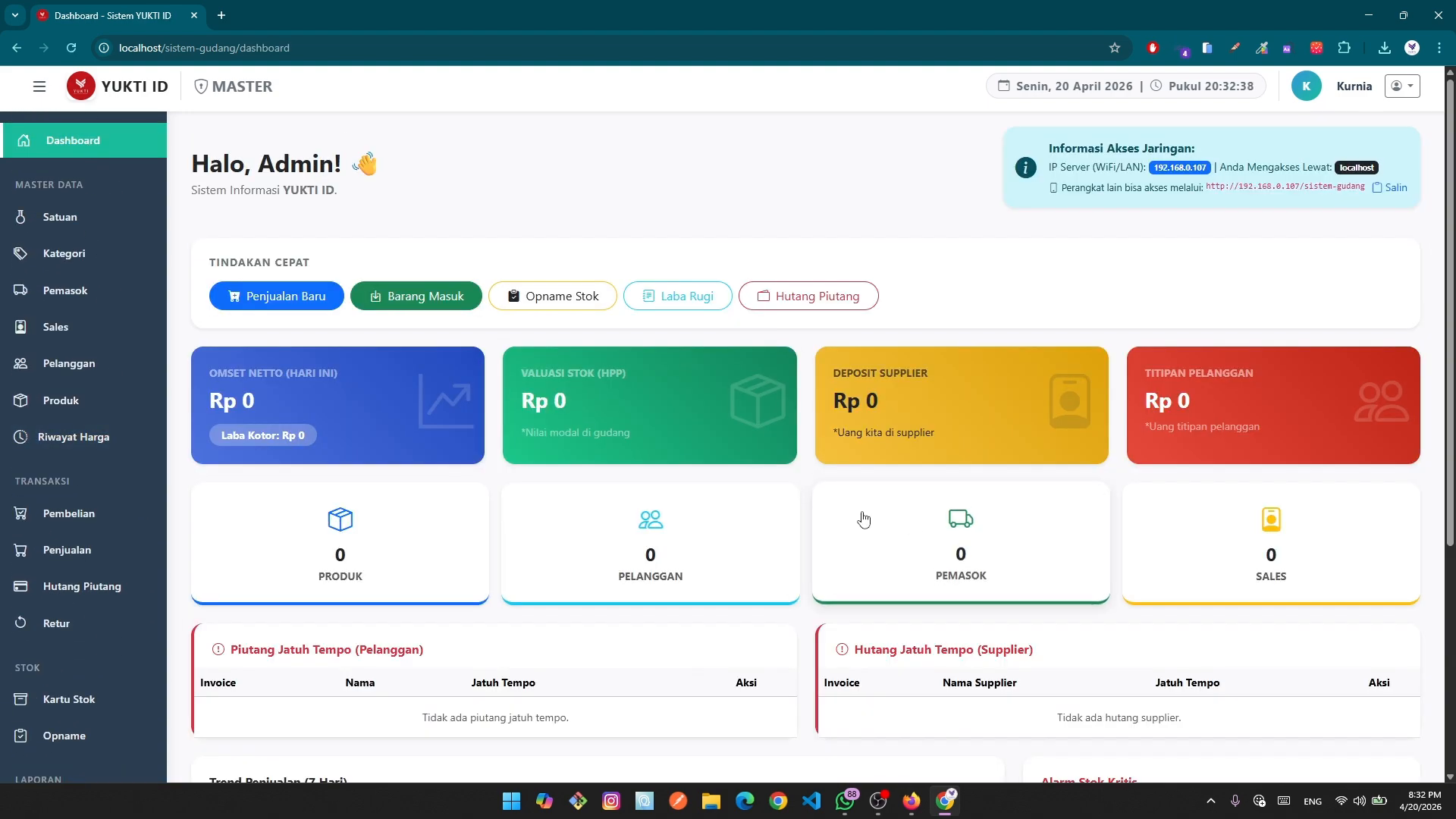
scroll(1039, 578, down, 5)
scroll(241, 225, up, 5)
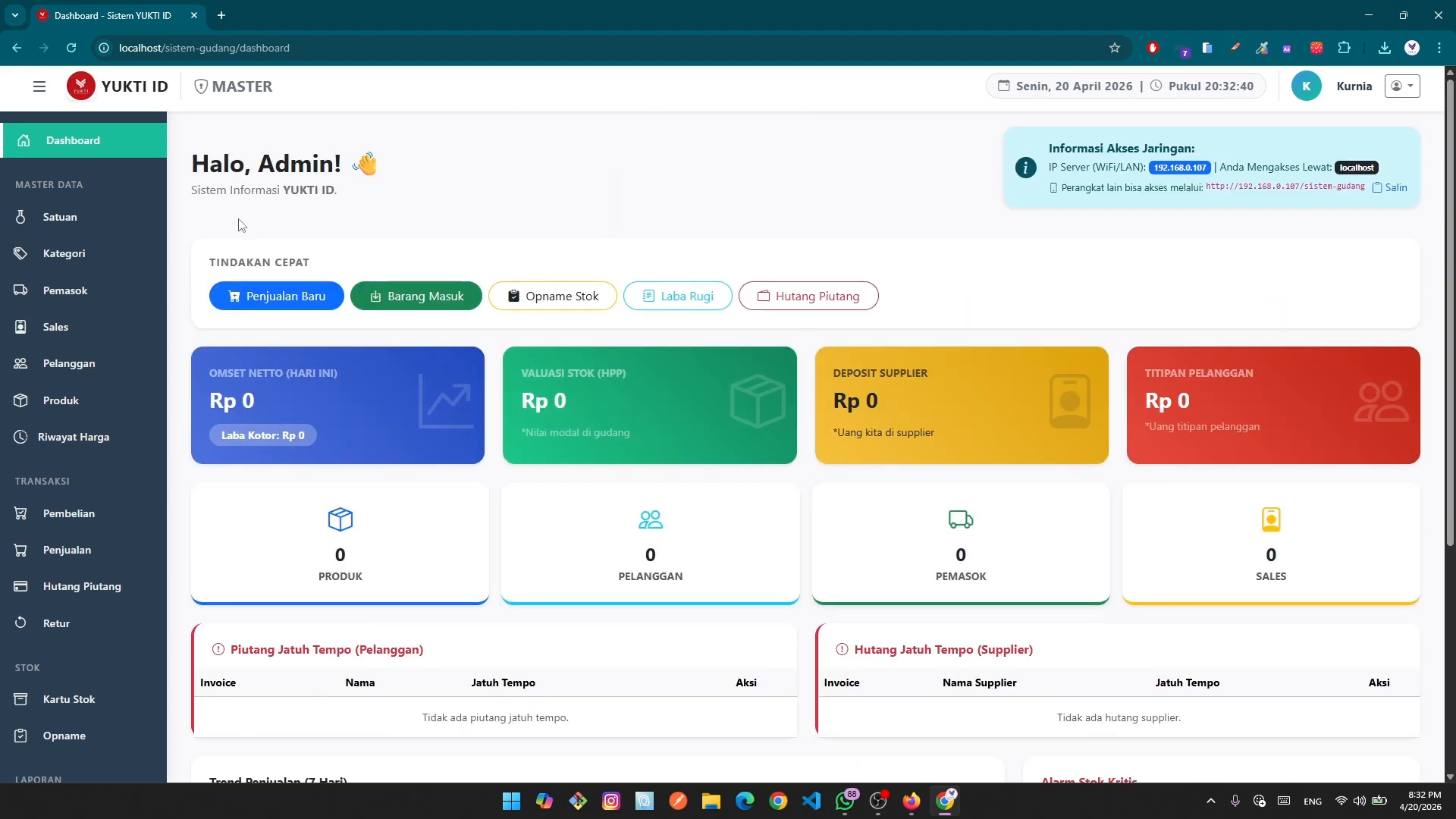
click(76, 222)
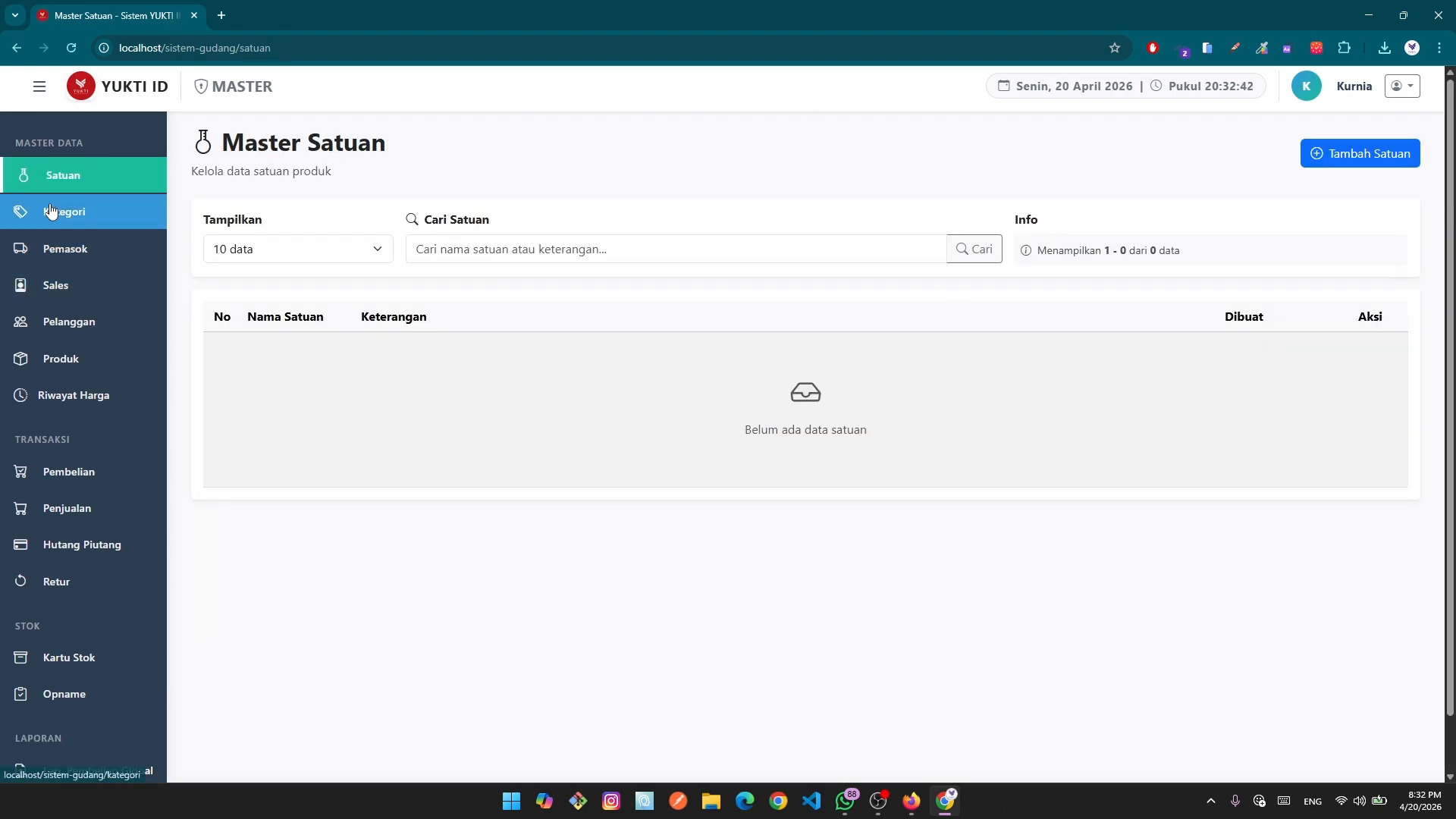
click(51, 212)
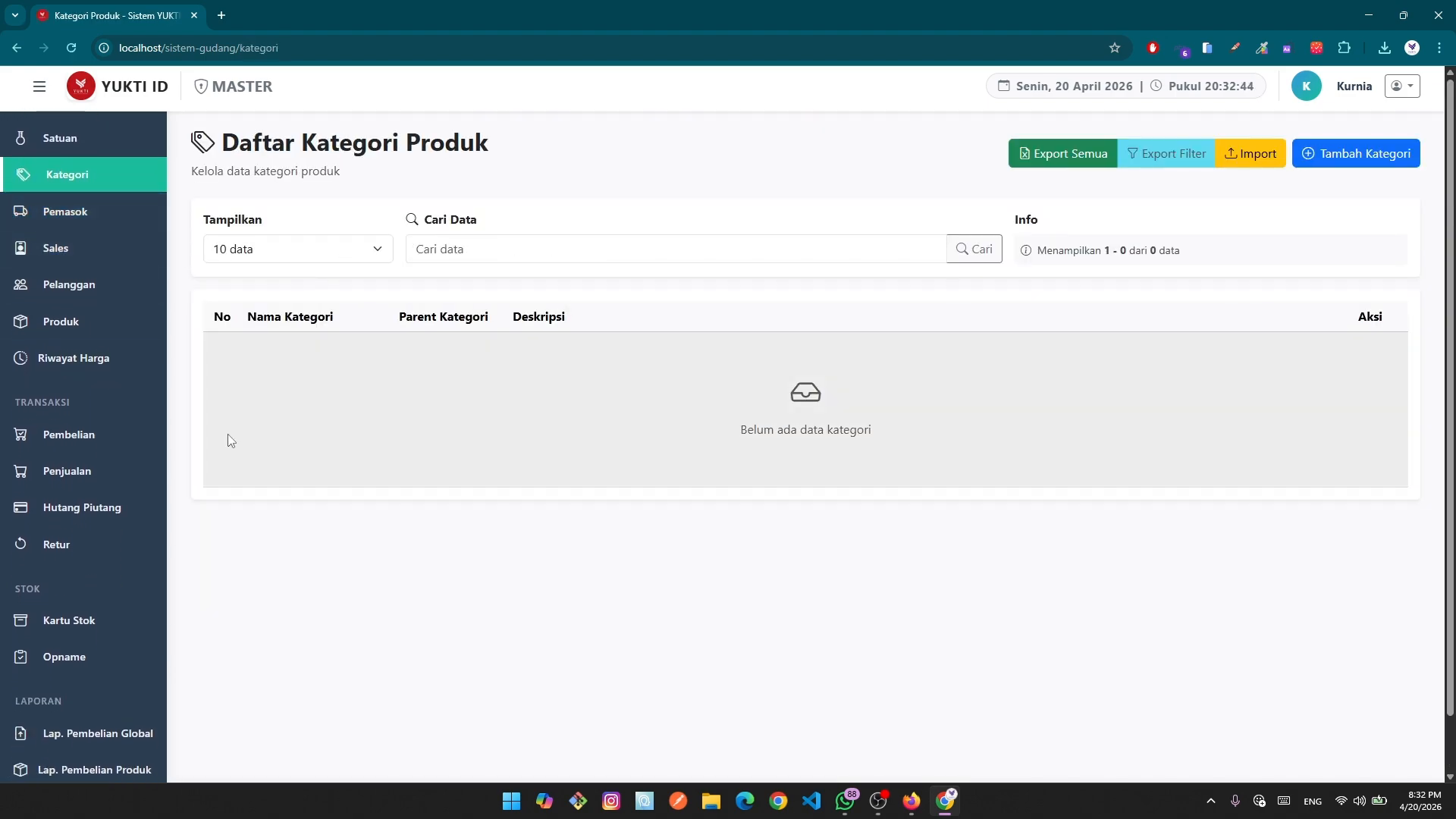
scroll(76, 455, down, 7)
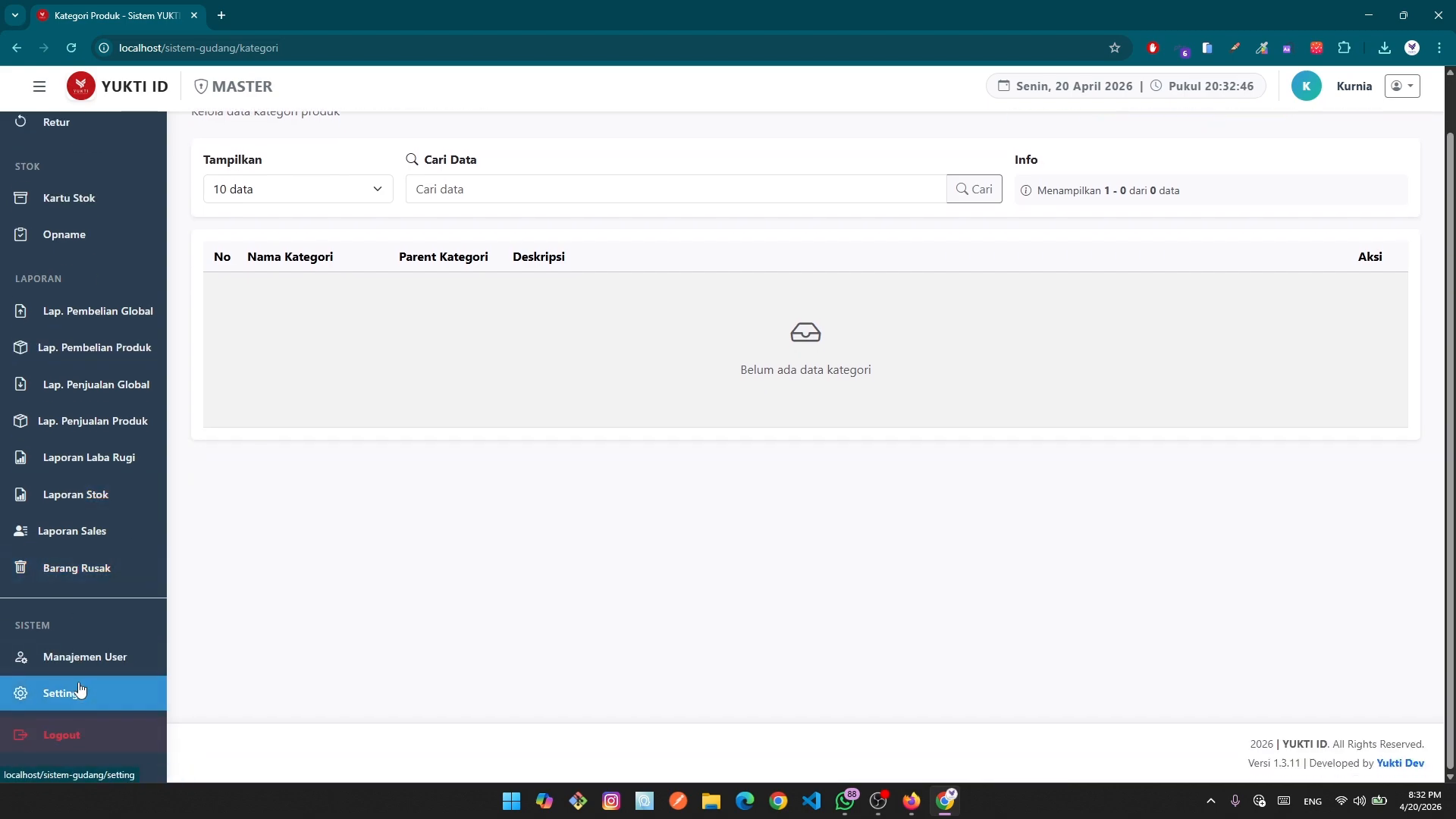
click(80, 690)
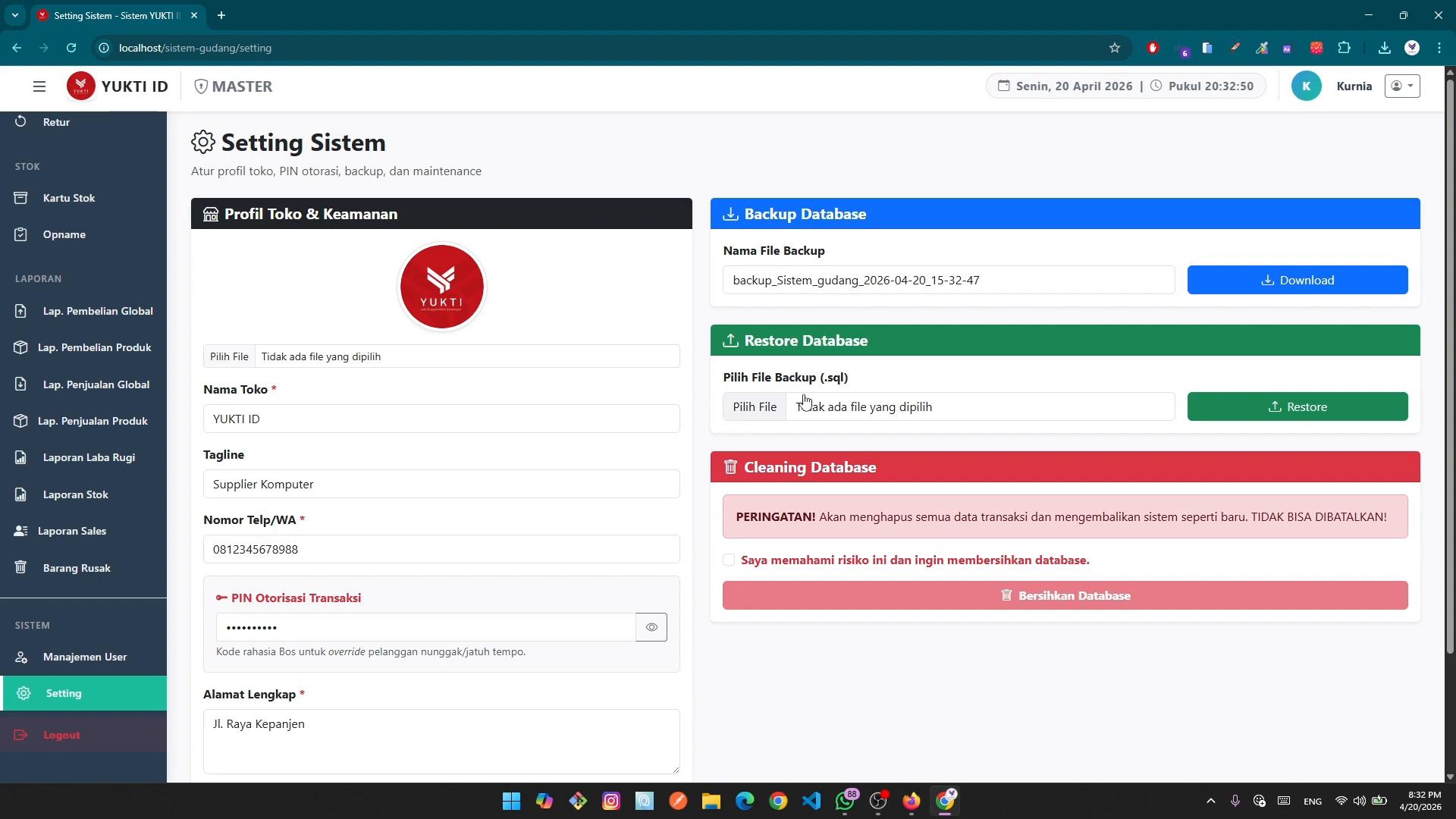
Restore from backup_Sistem_gudang_2026-04-20_15-31-04.sql in Downloads and confirm Ya, Restore Sekarang.
click(778, 422)
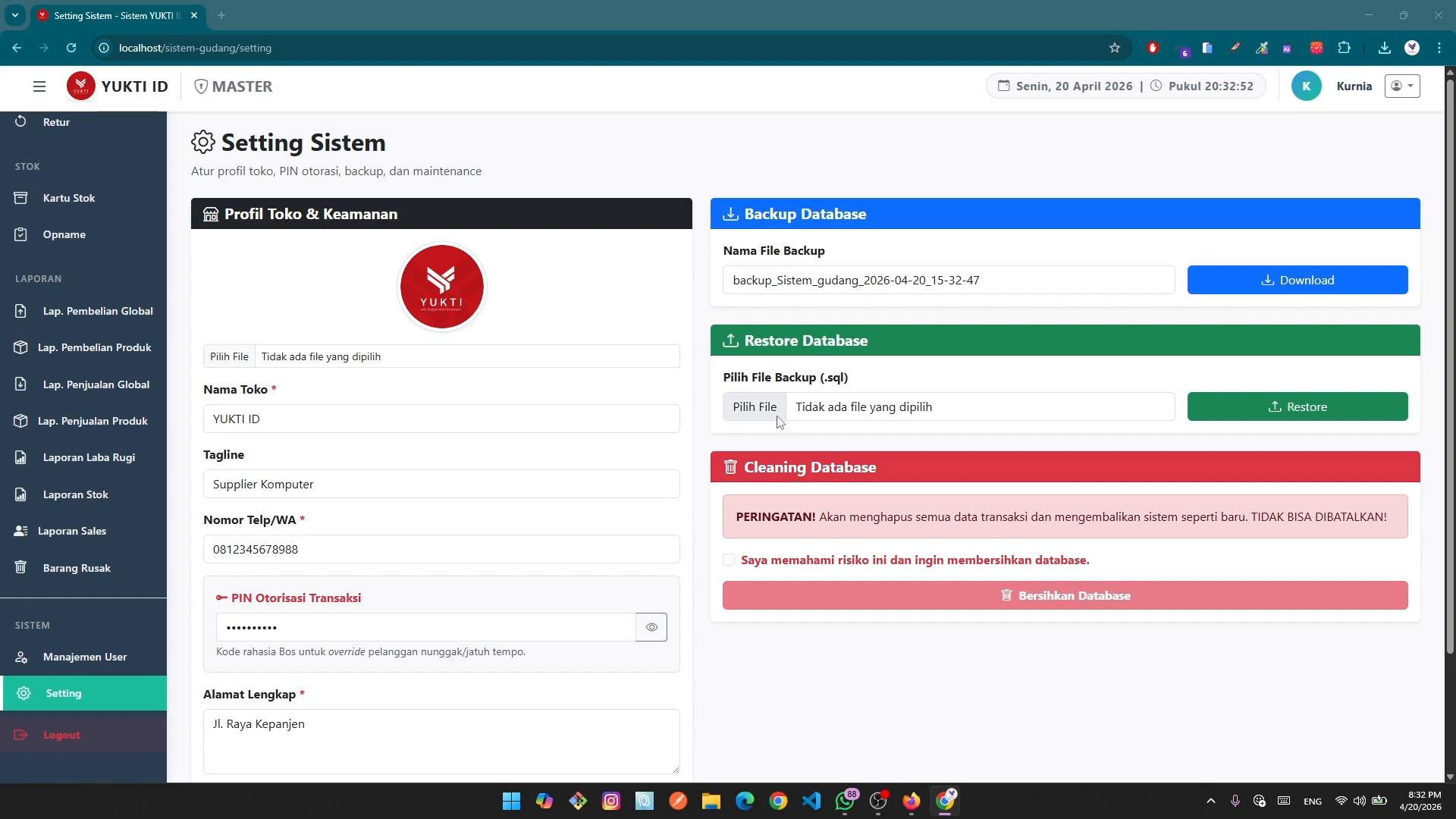
scroll(46, 227, up, 5)
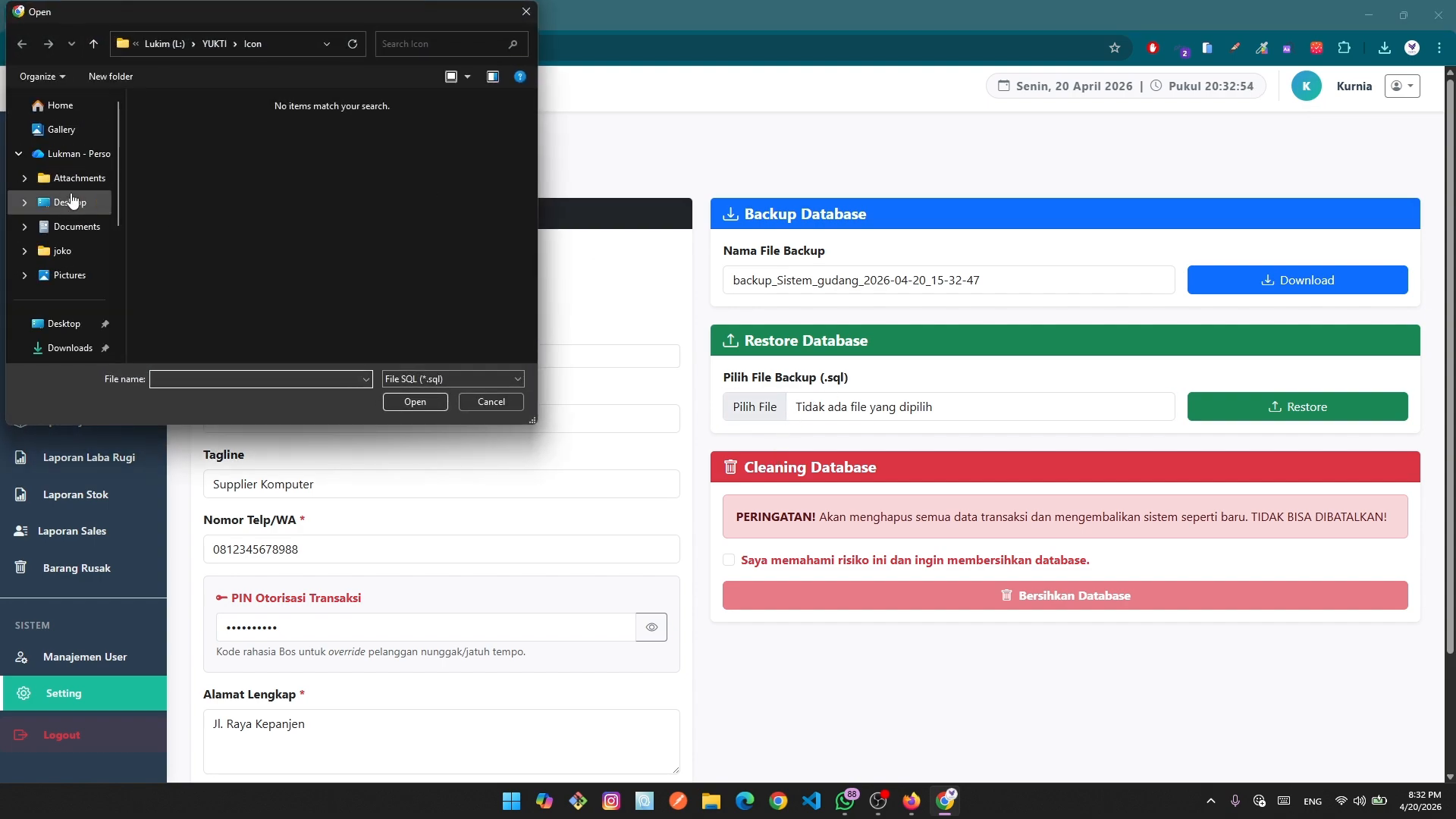
click(68, 347)
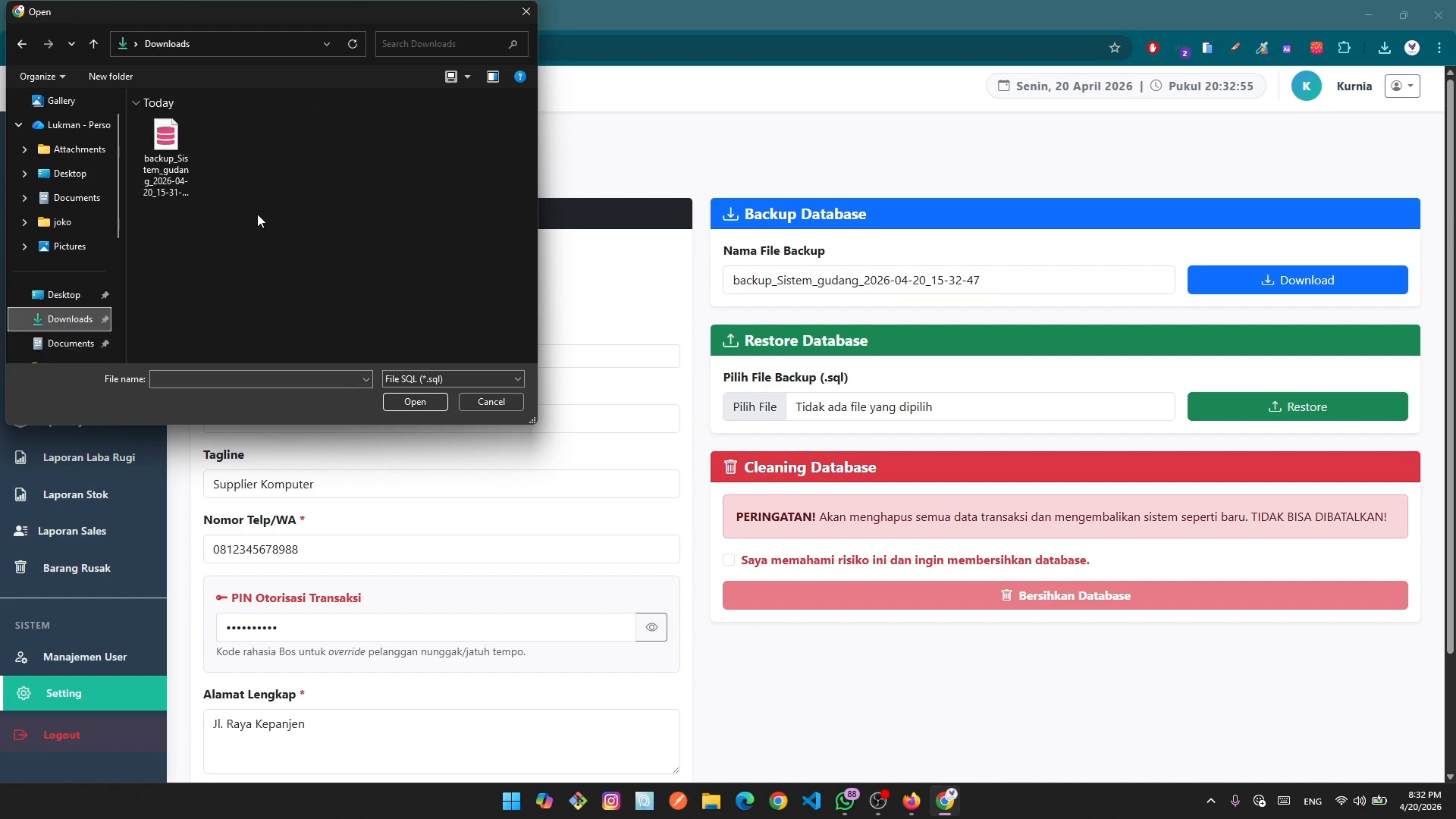
click(188, 161)
click(414, 401)
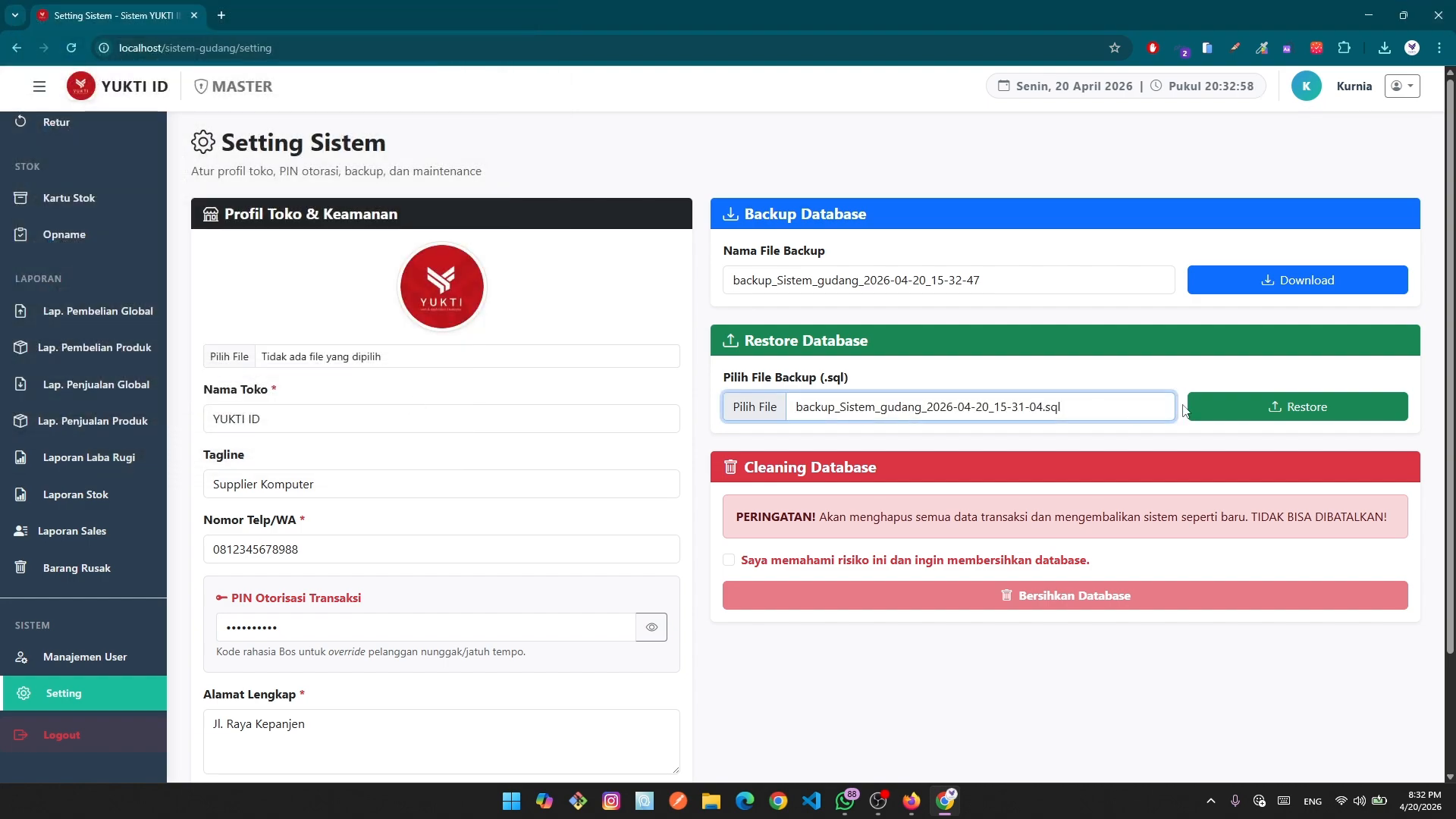
click(1244, 406)
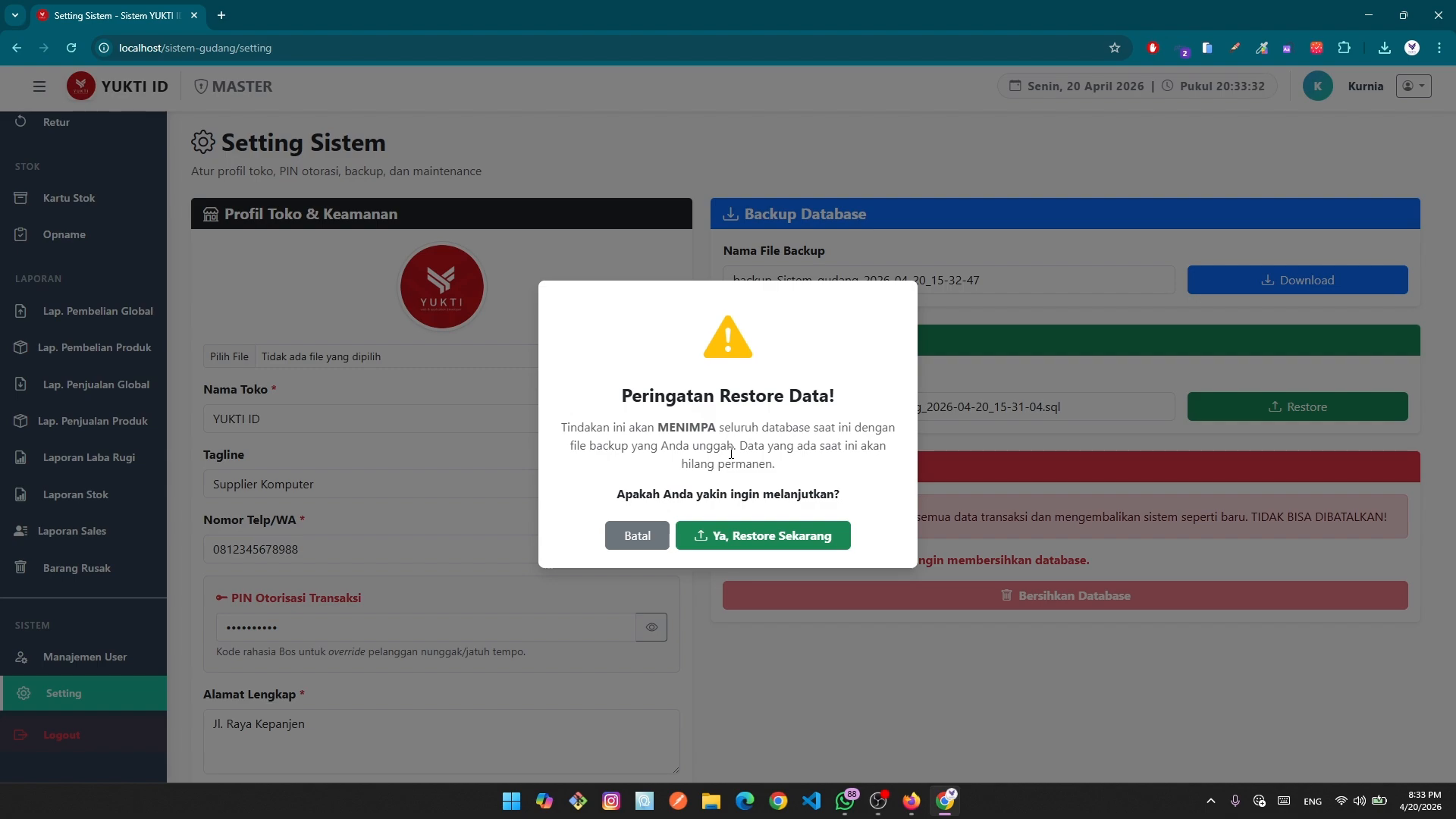
click(749, 537)
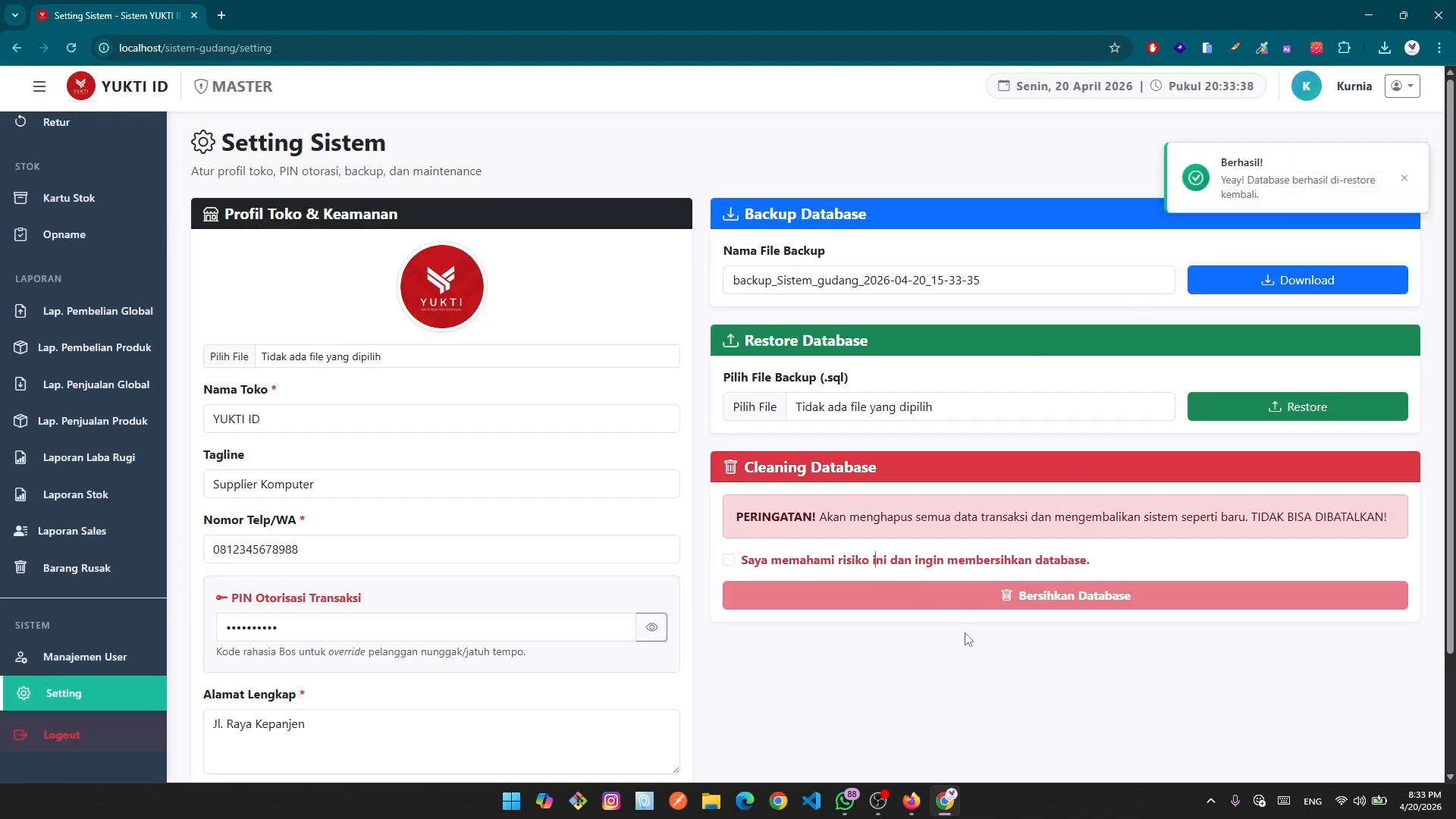
scroll(906, 622, down, 2)
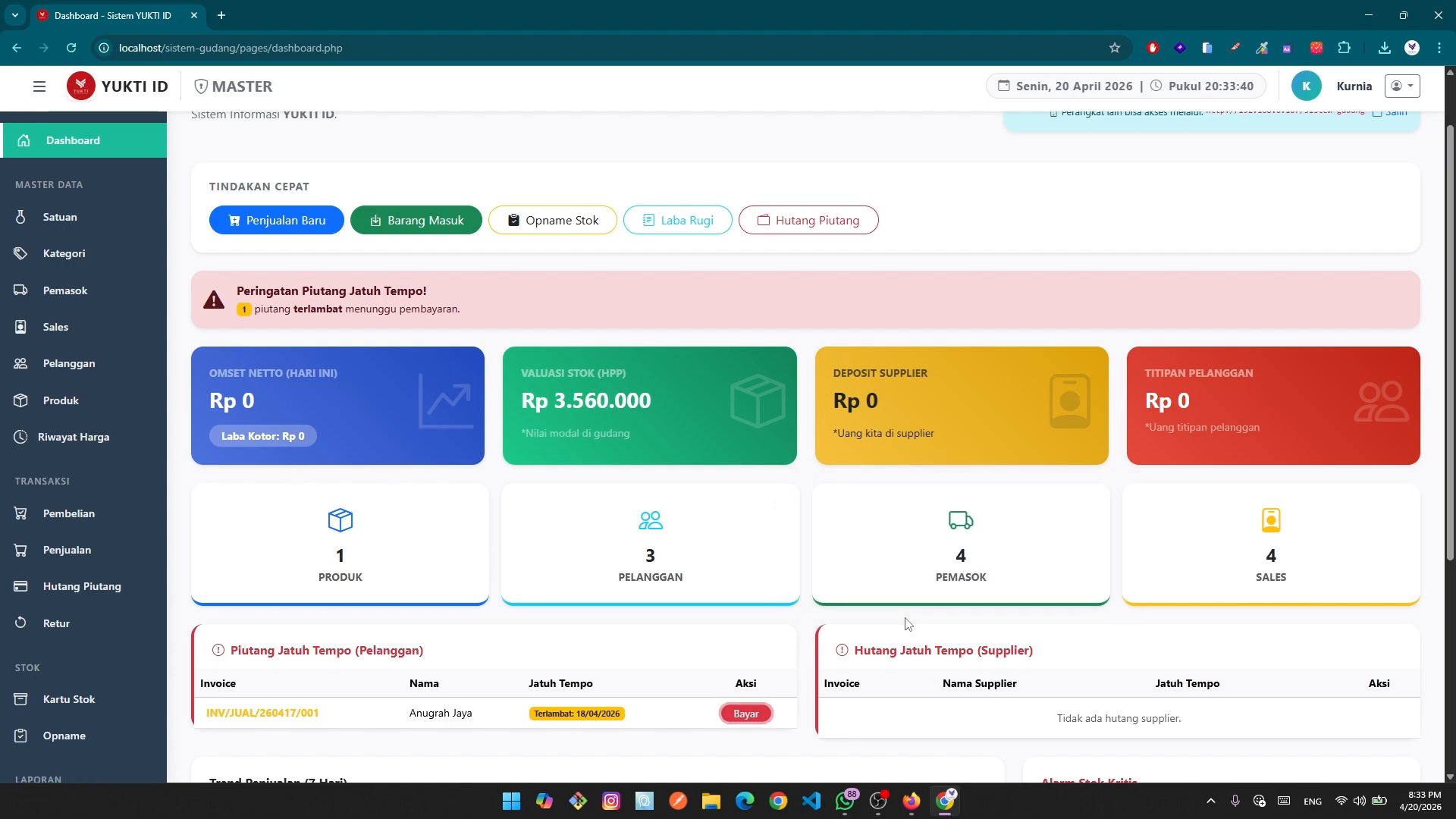
scroll(907, 623, down, 4)
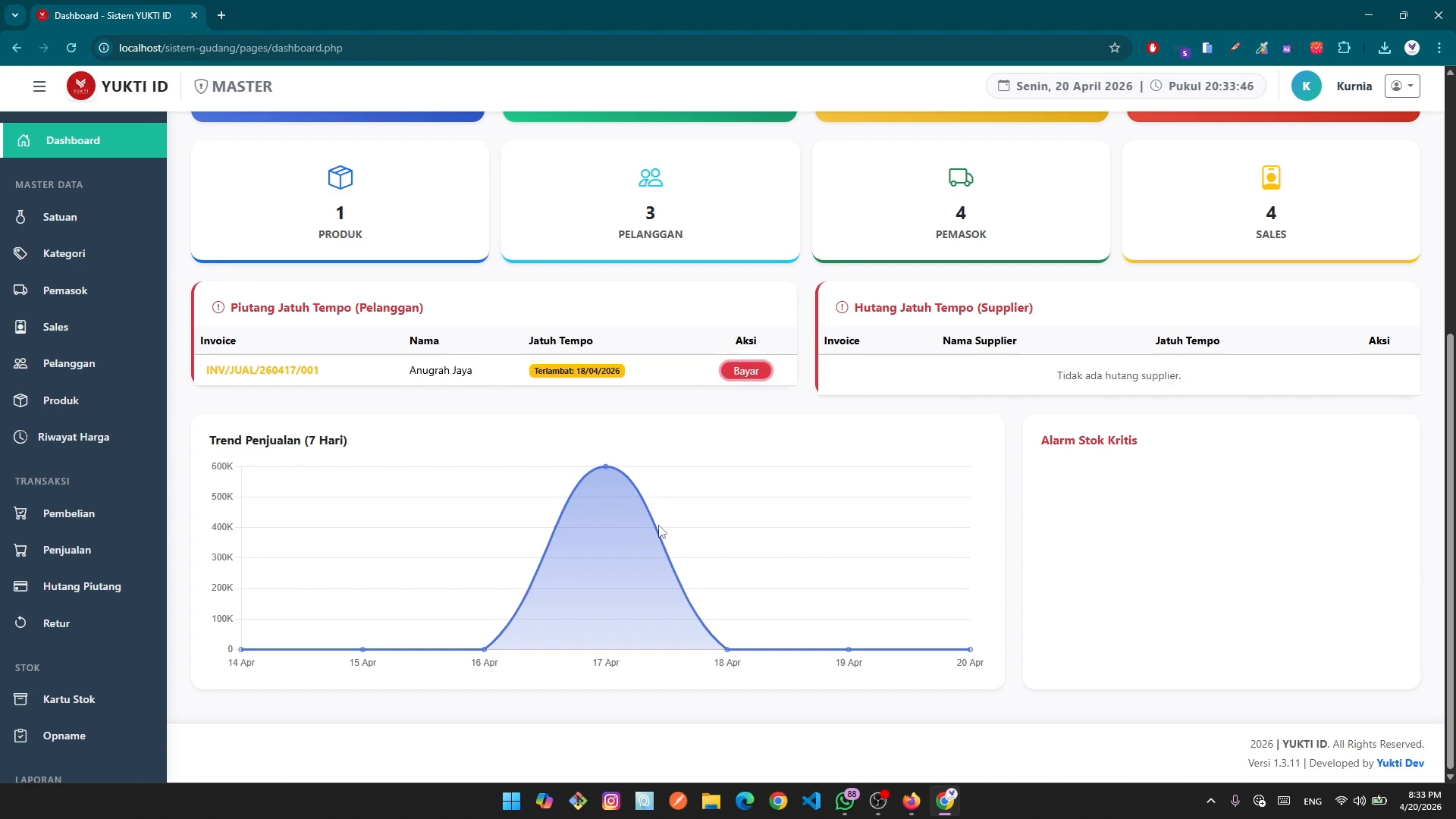
scroll(64, 712, up, 1)
scroll(106, 701, down, 4)
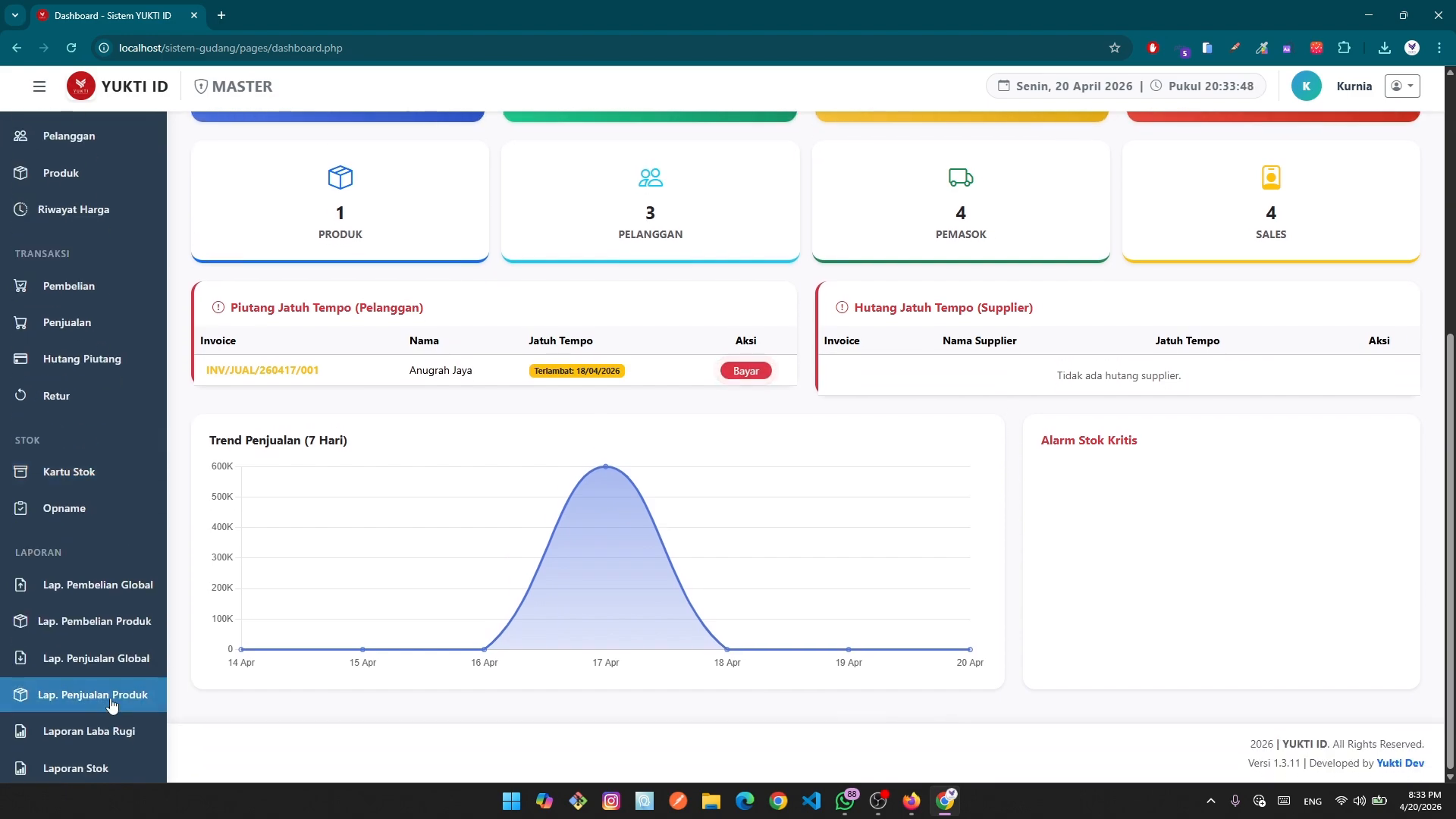
scroll(112, 705, down, 4)
click(40, 693)
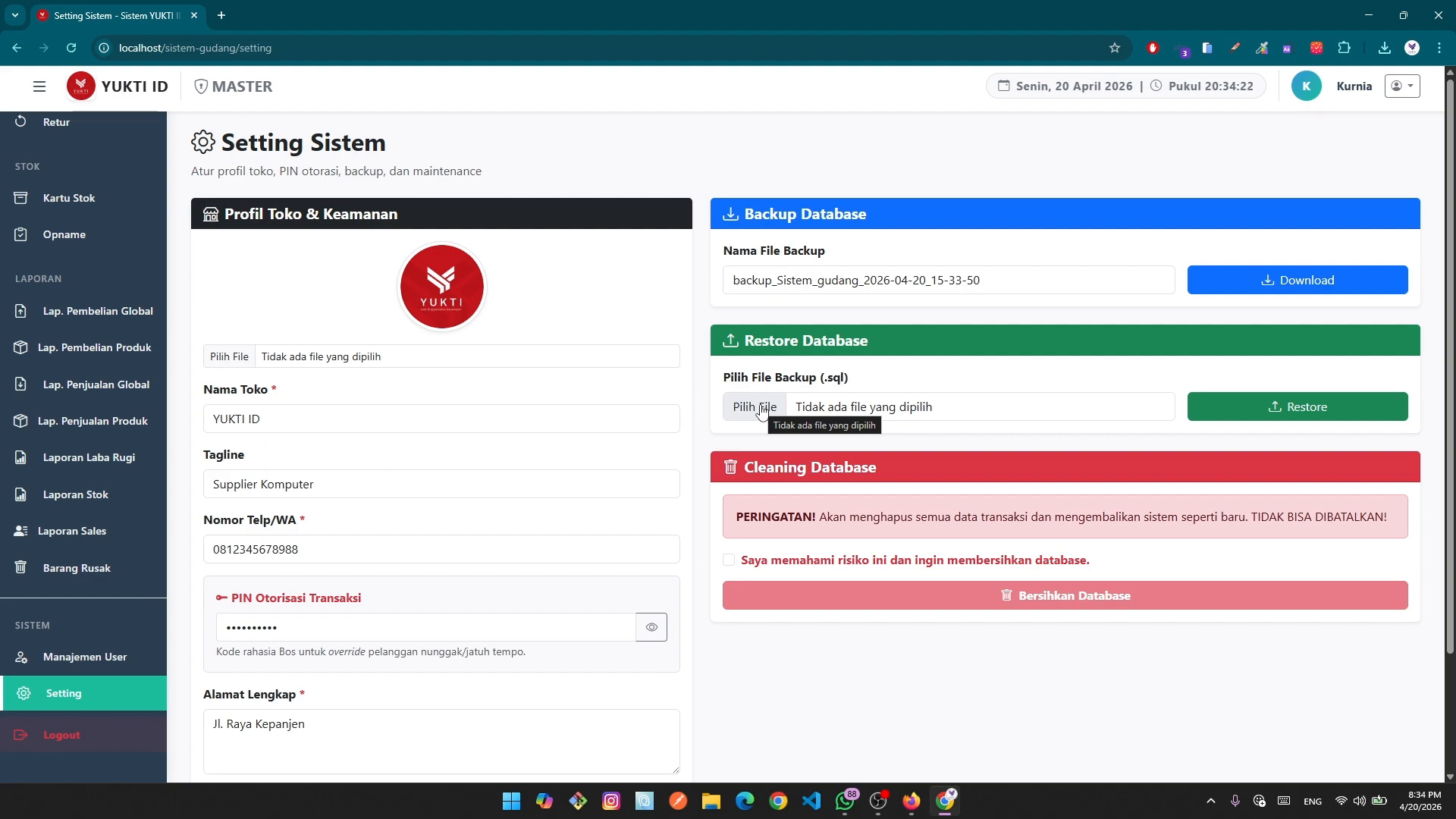
Acknowledge the risk, paste BERSIHKAN into the confirmation box and execute the database wipe.
click(729, 560)
click(927, 604)
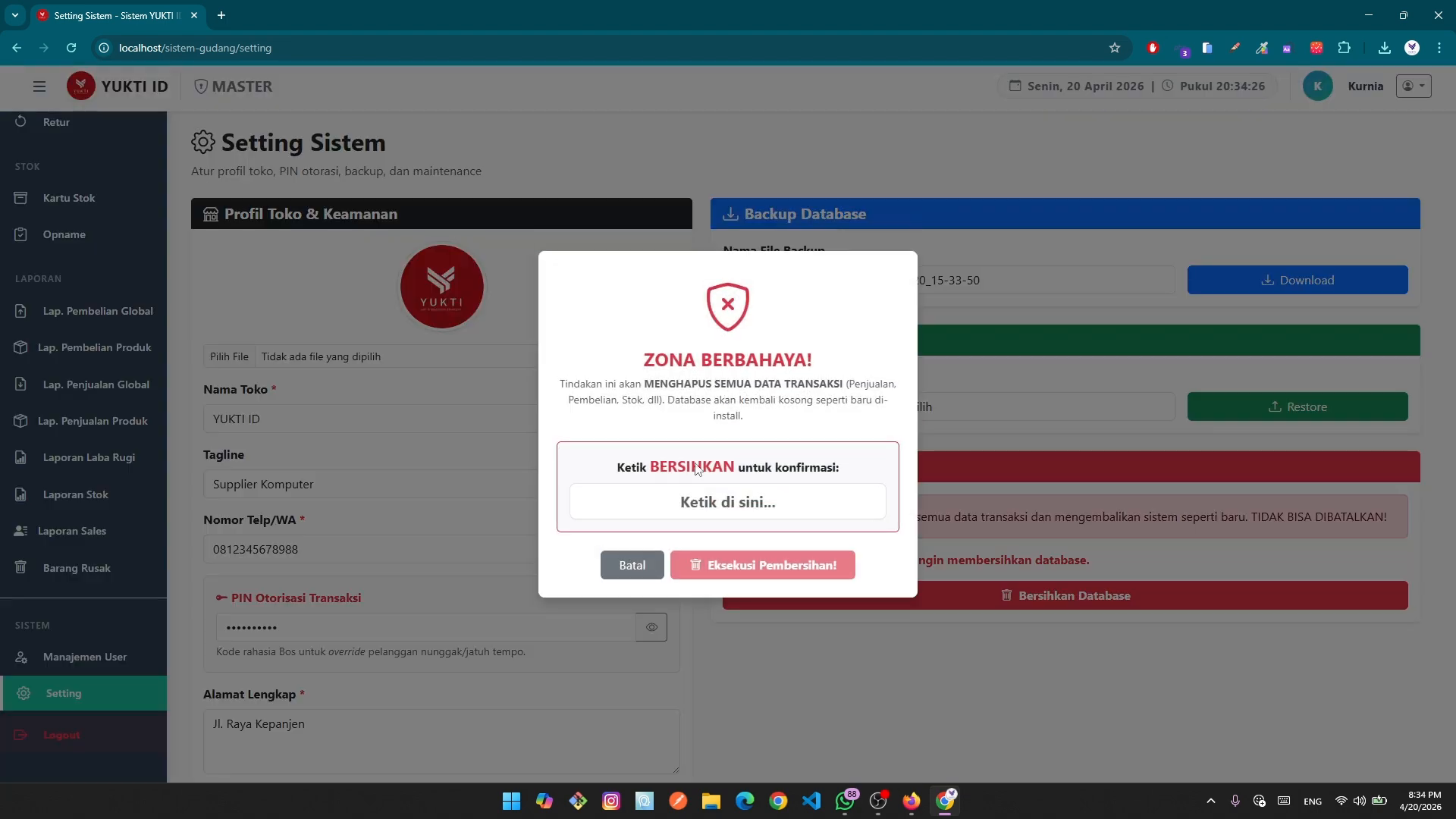
double_click(697, 468)
key(ctrl+c)
click(726, 503)
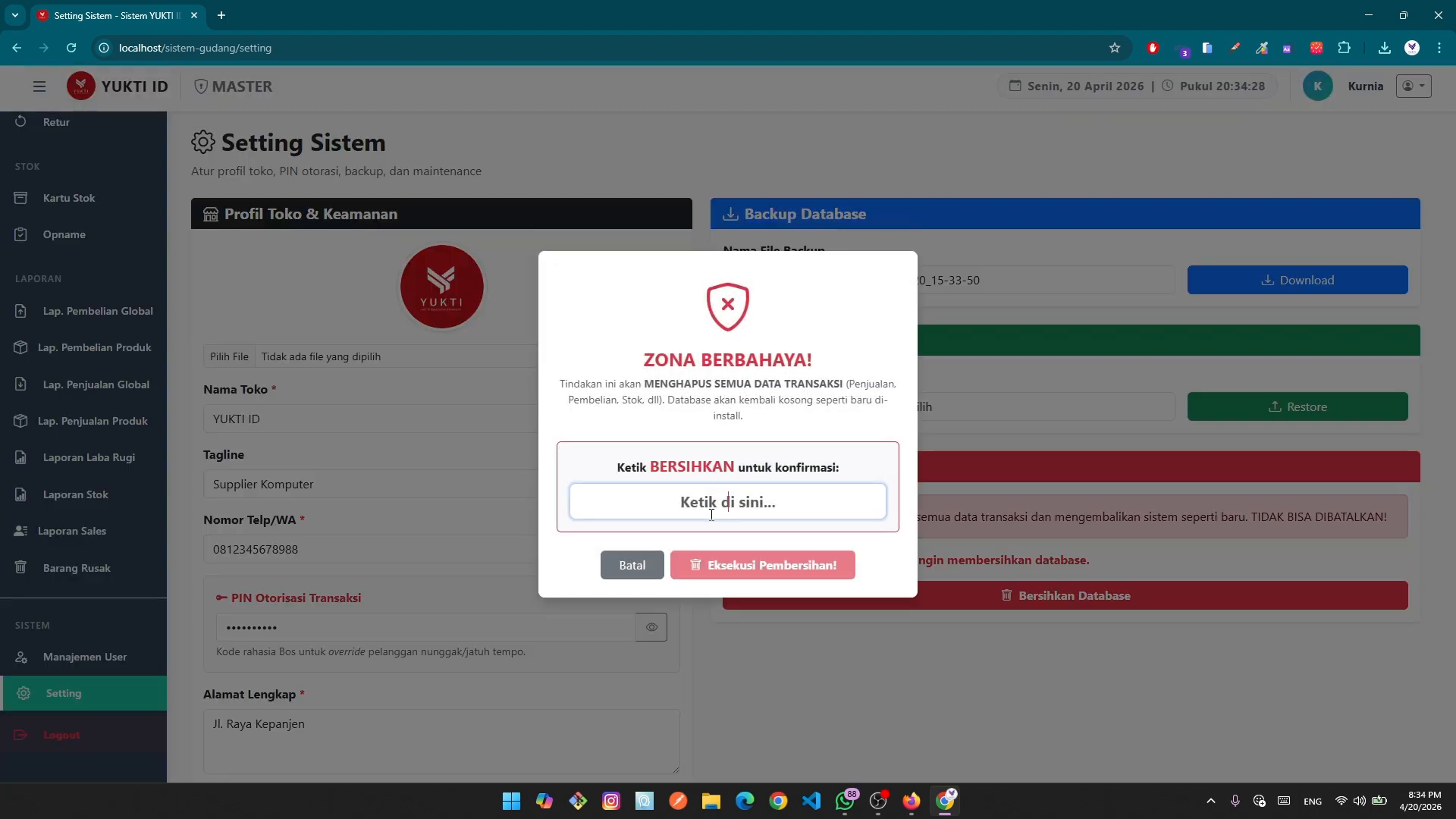
key(ctrl+v)
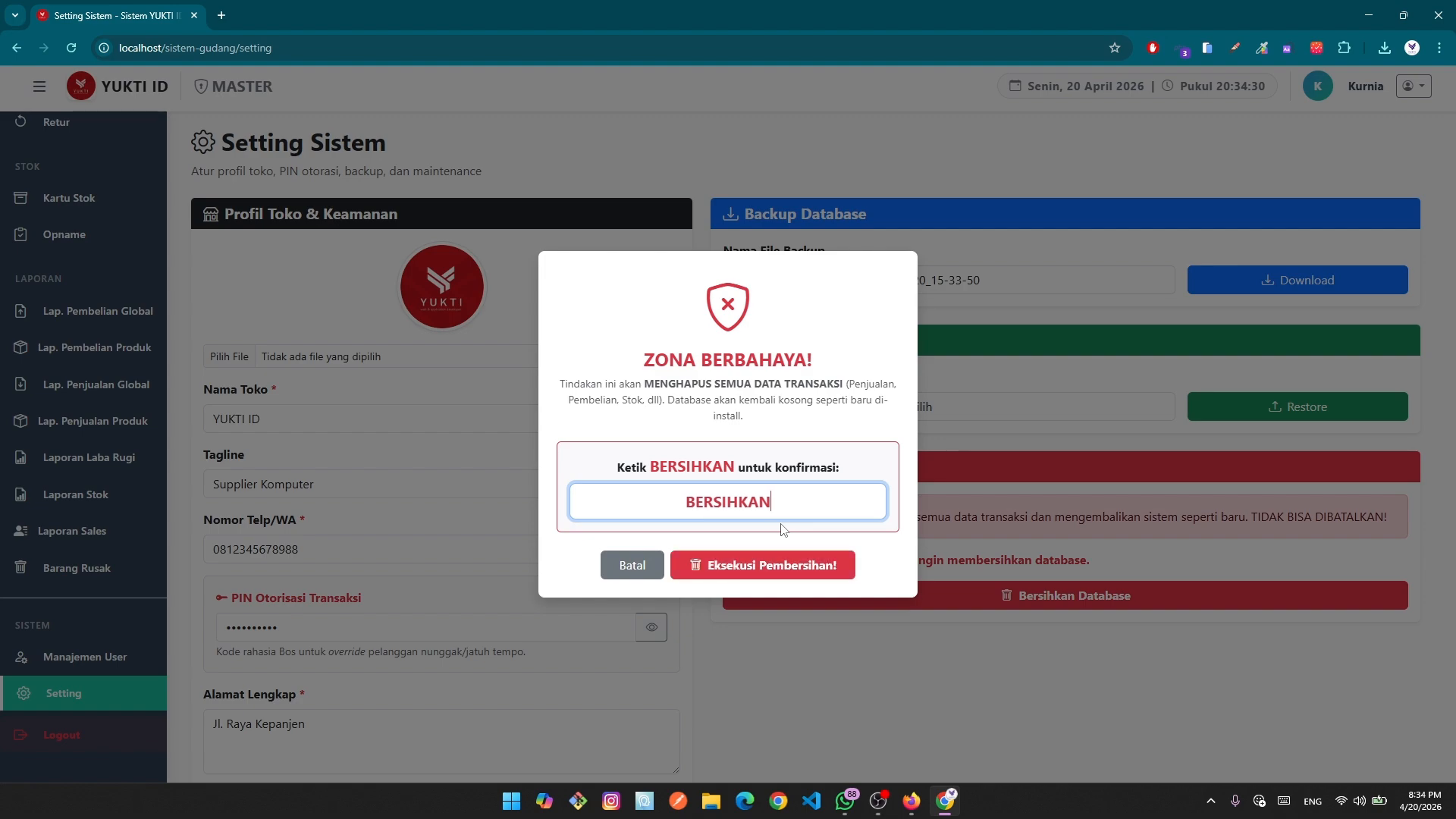
click(787, 566)
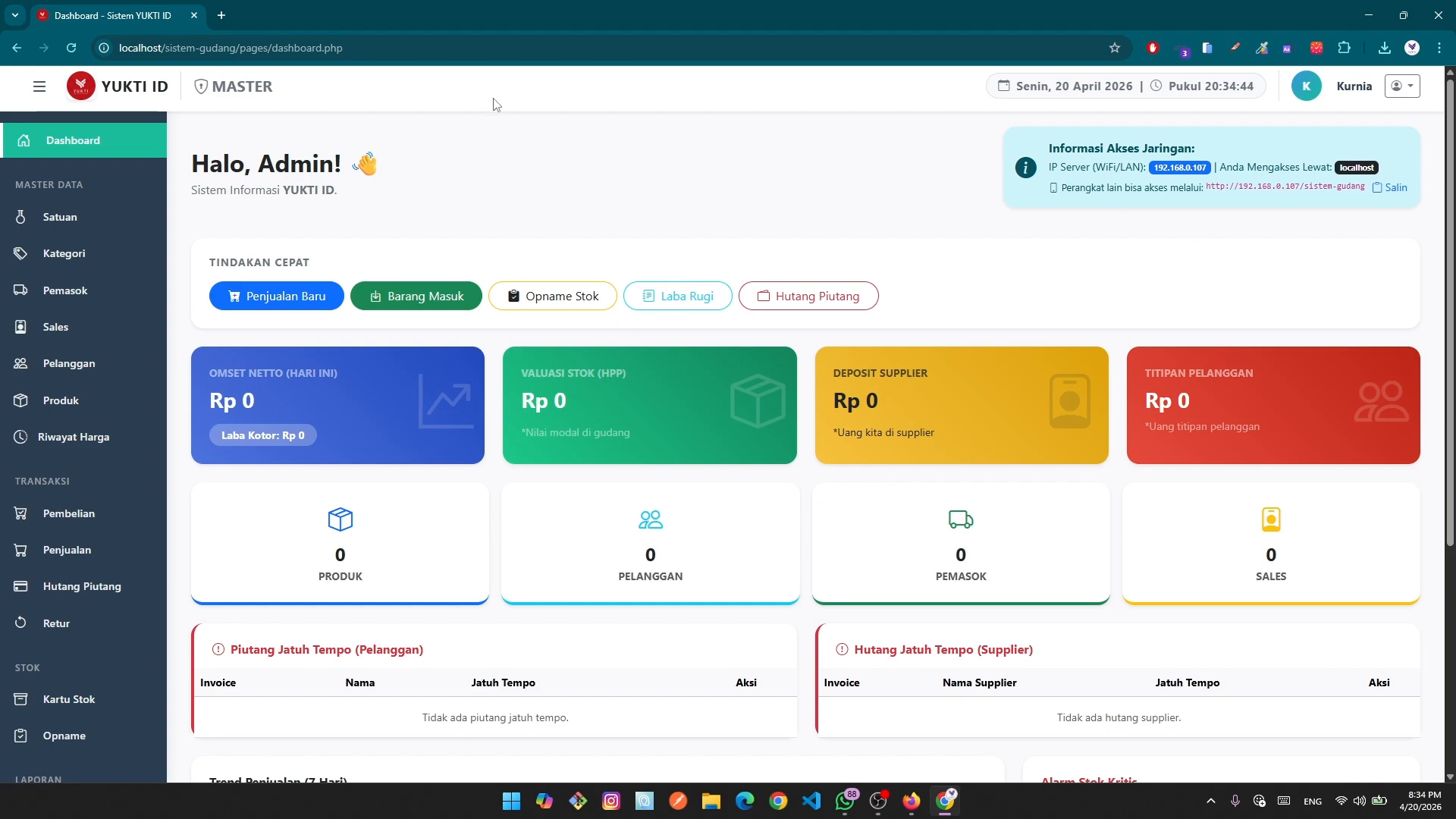
Open the empty purchase transactions list, look over a new purchase's supplier and date fields, then return.
scroll(333, 327, down, 2)
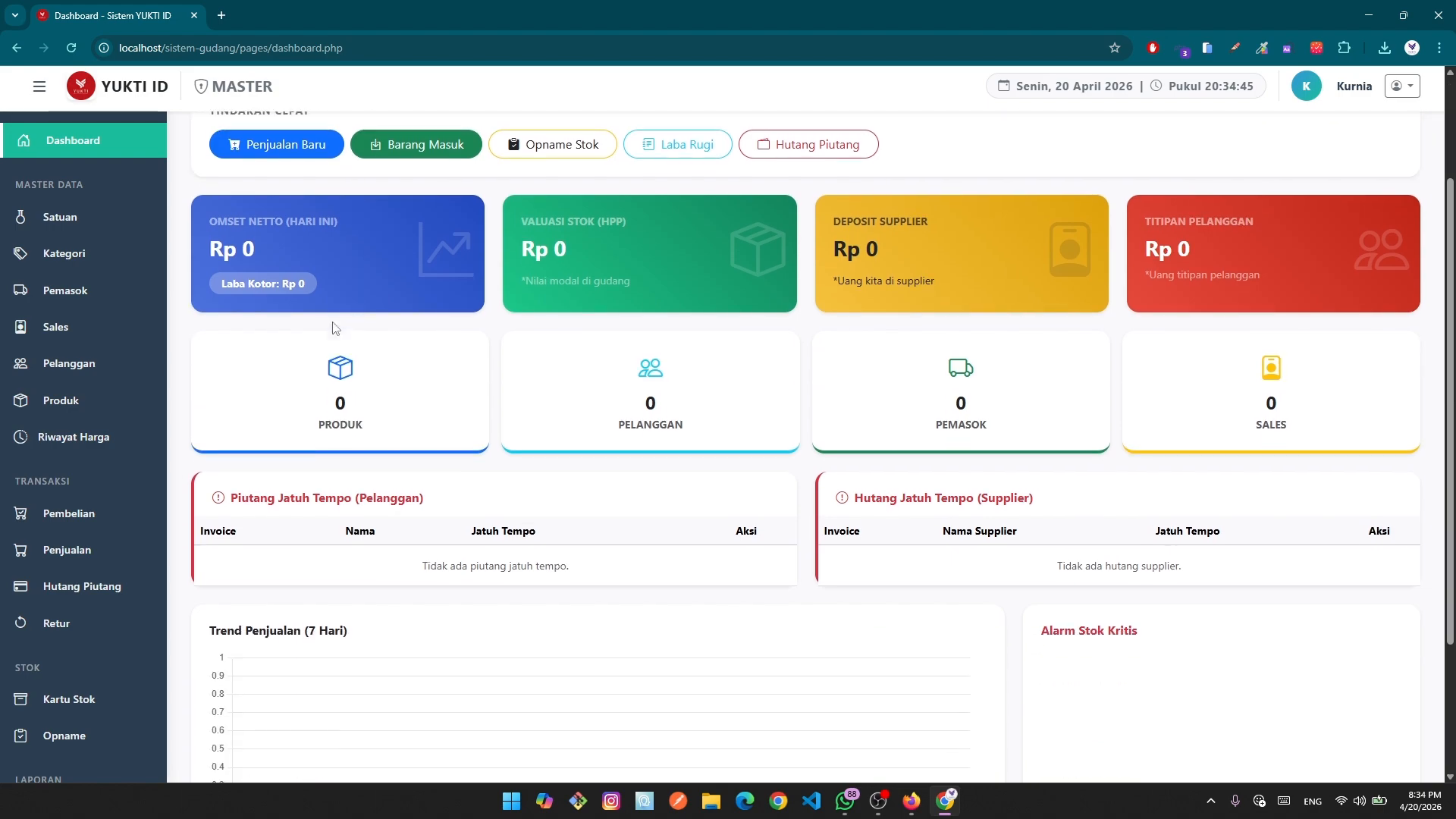
click(67, 513)
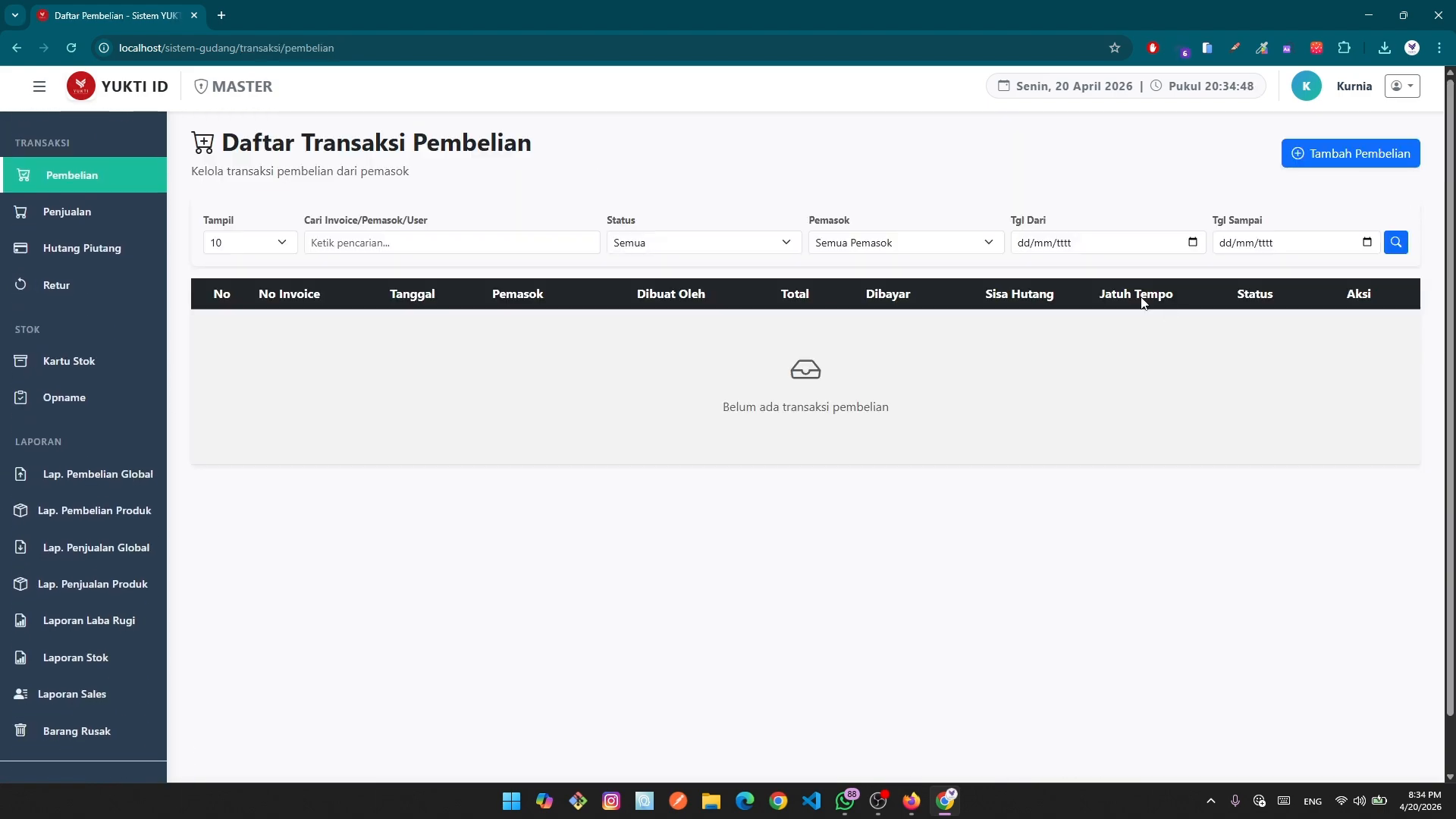
click(1334, 159)
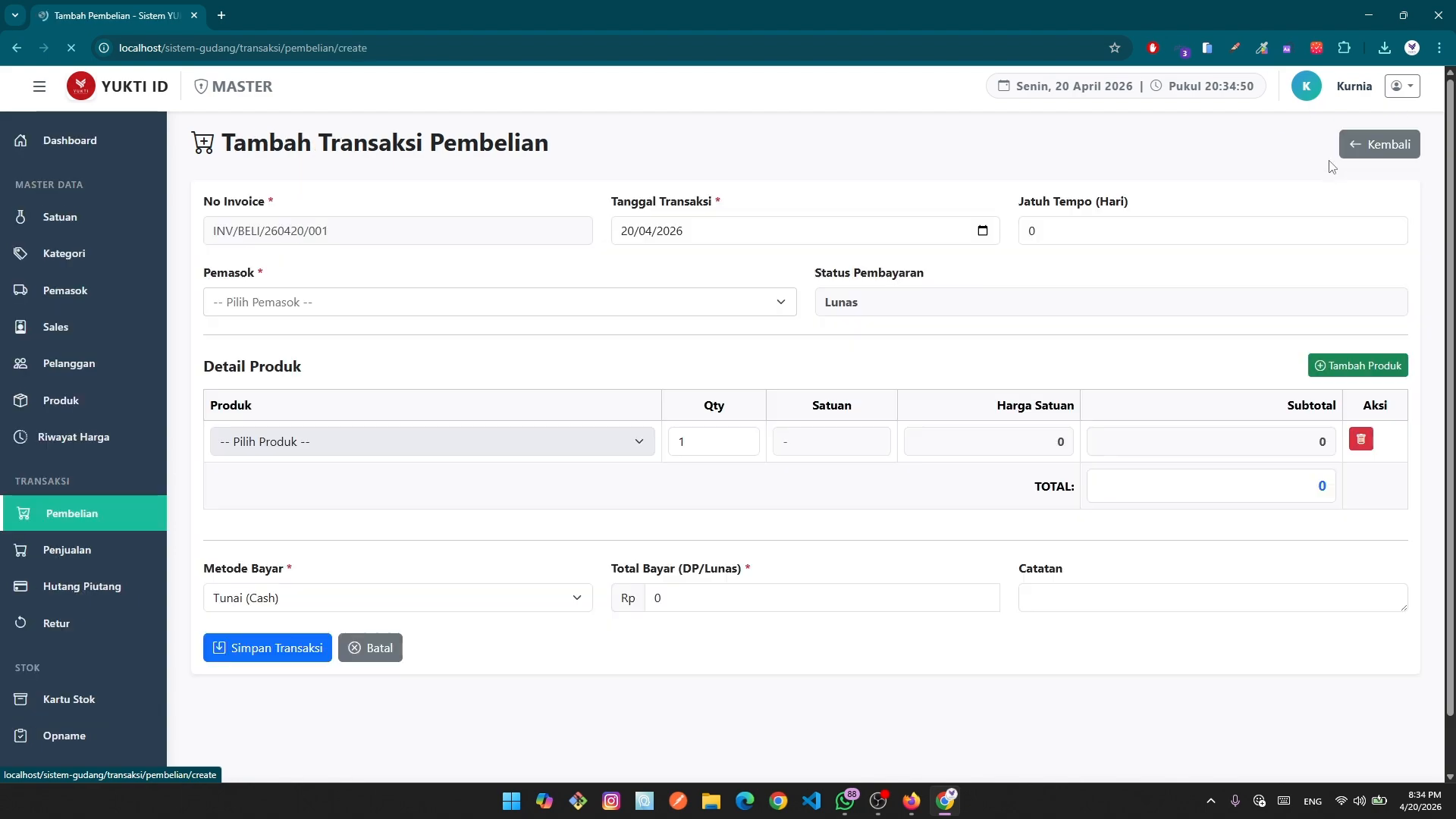
click(756, 302)
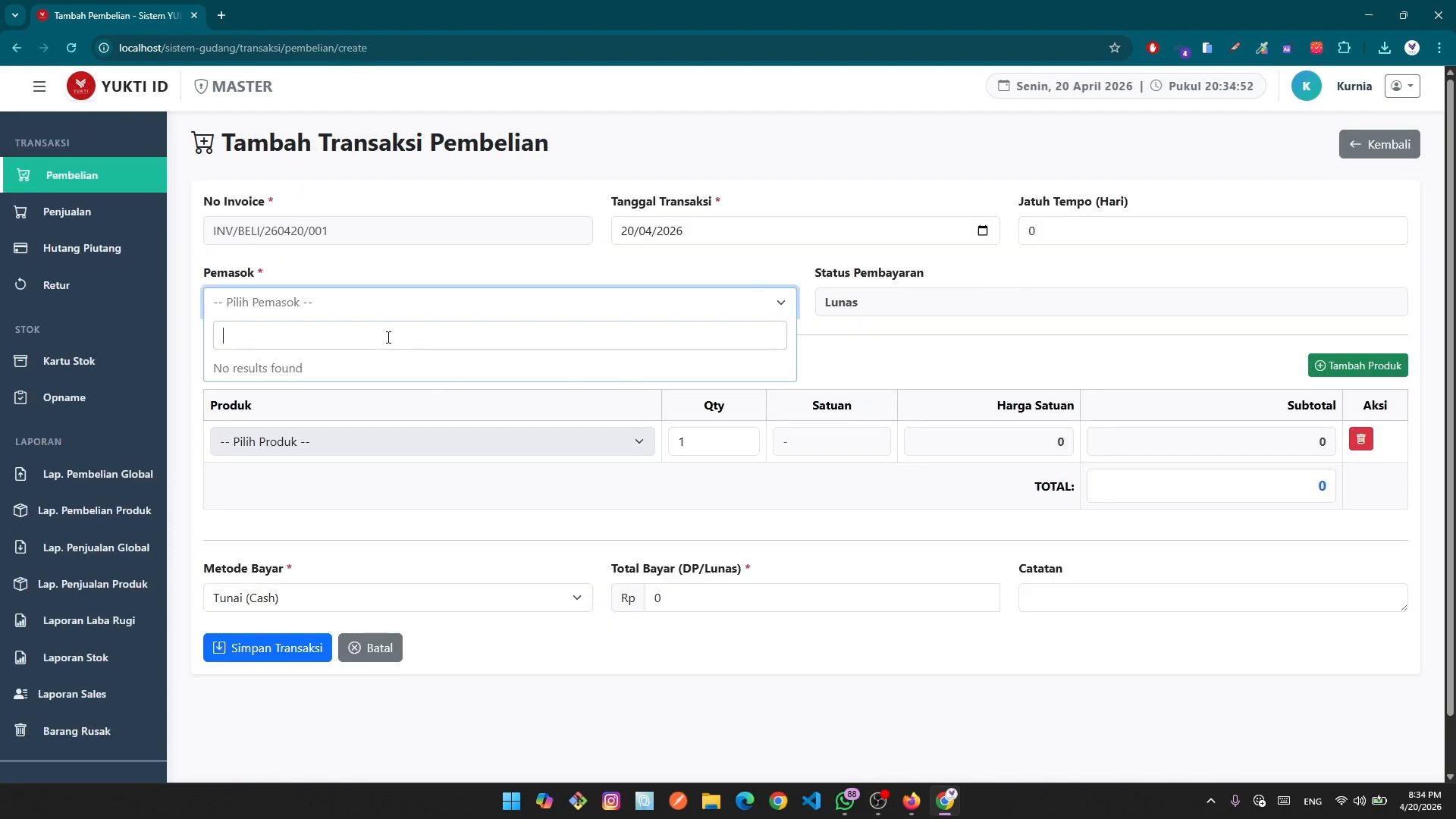
click(898, 241)
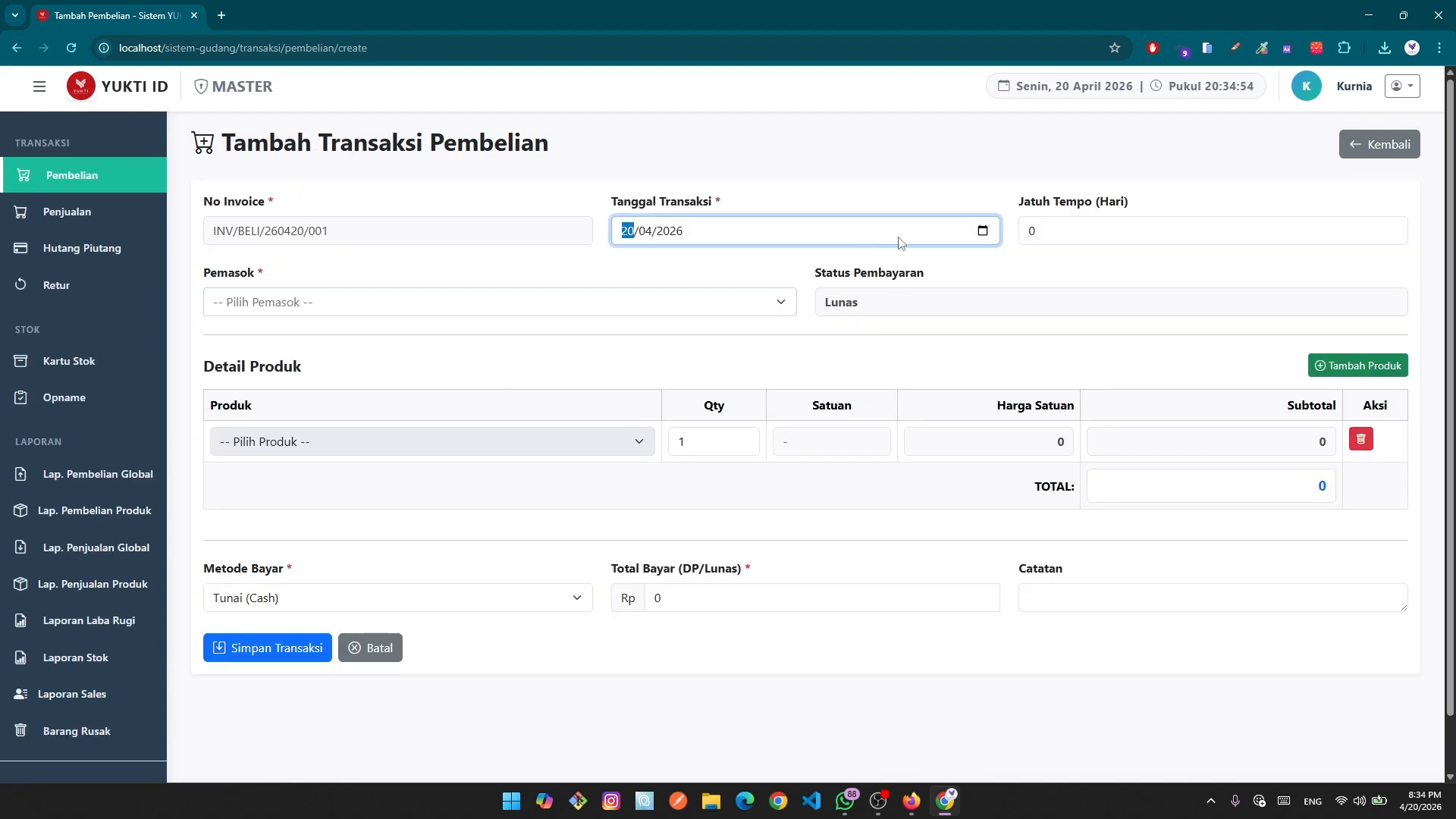
click(982, 231)
click(851, 491)
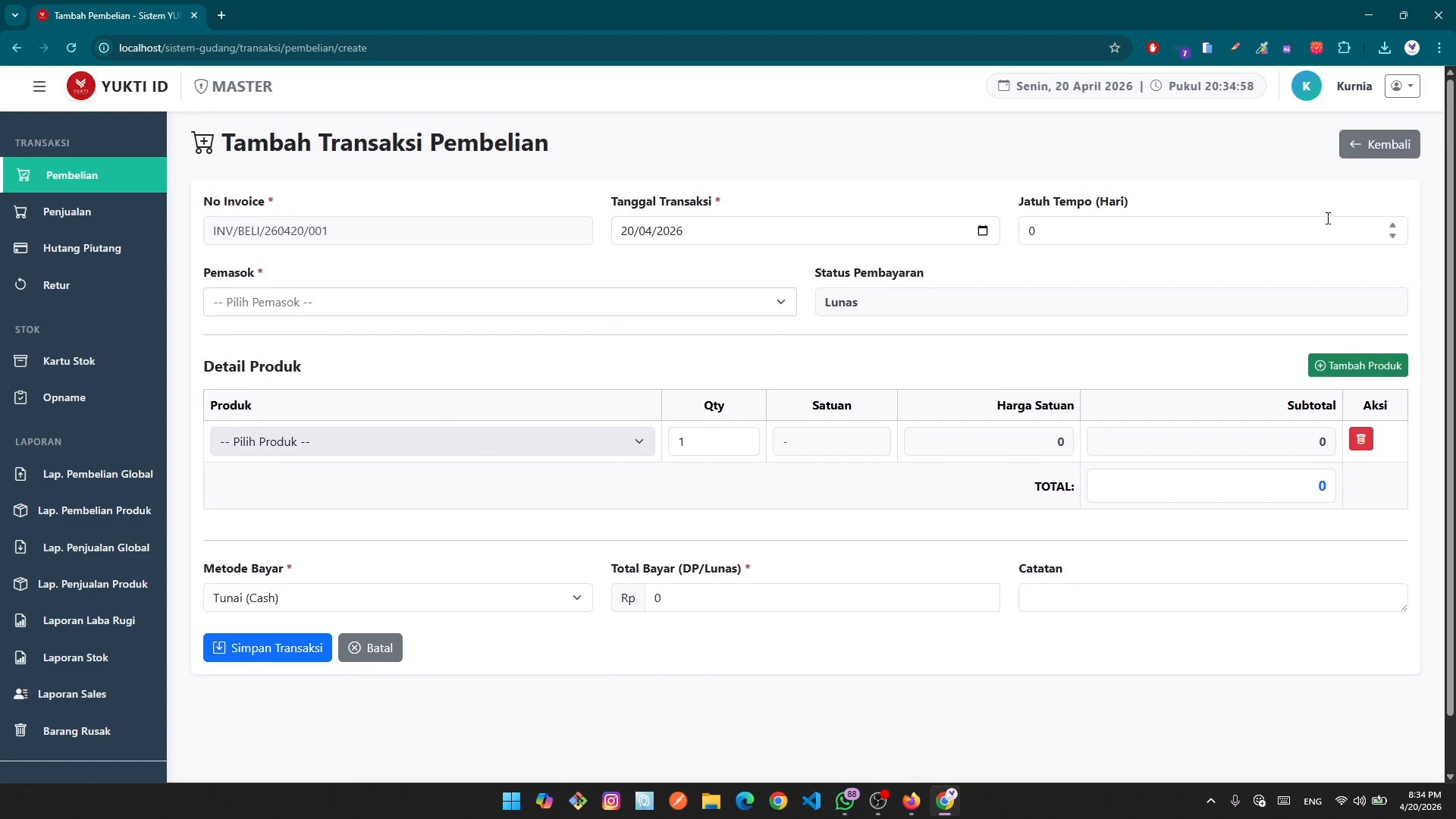
click(1361, 152)
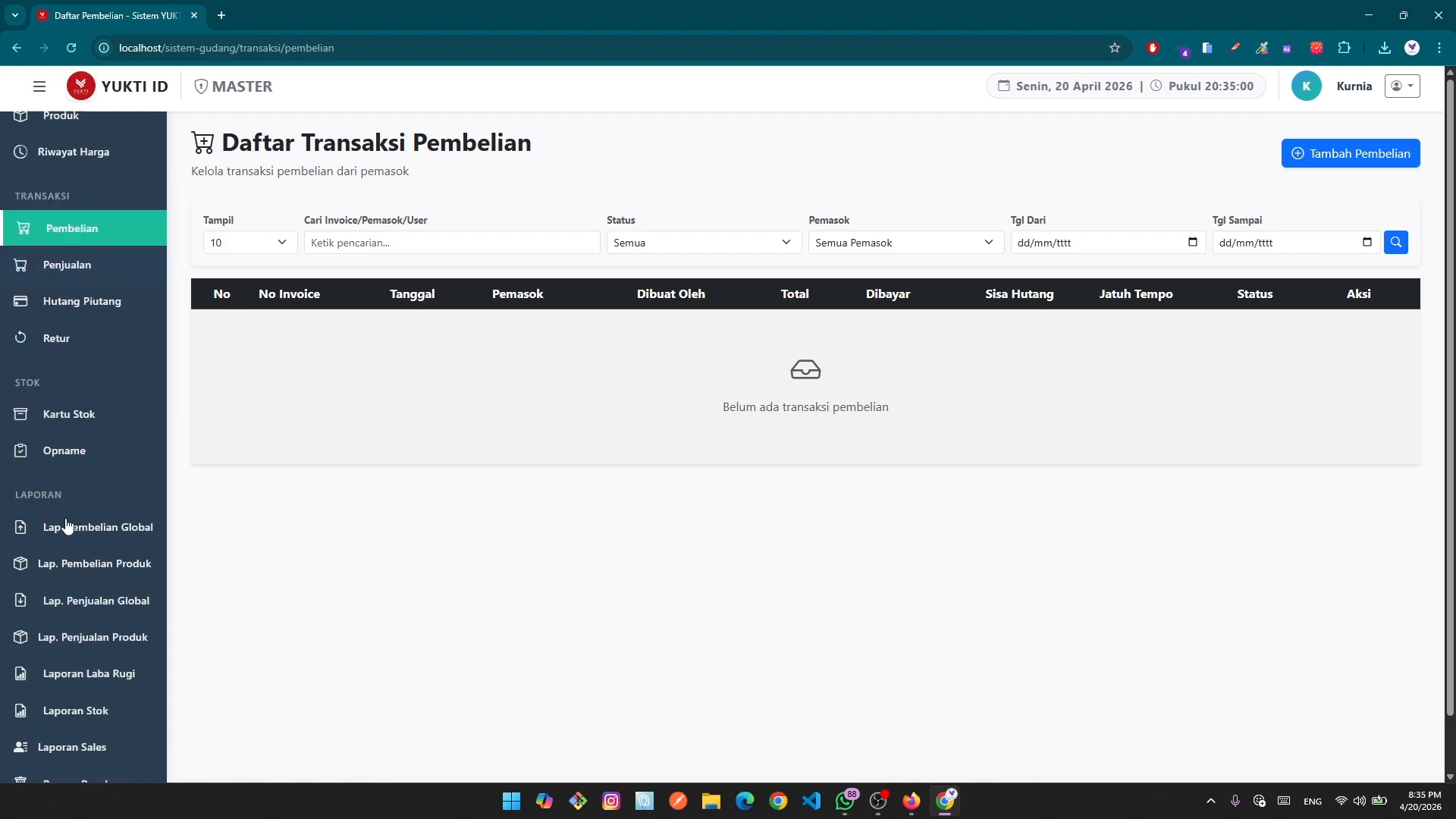
Scroll the sidebar down to STOK and open the Kartu Stok stock card page.
scroll(67, 525, down, 4)
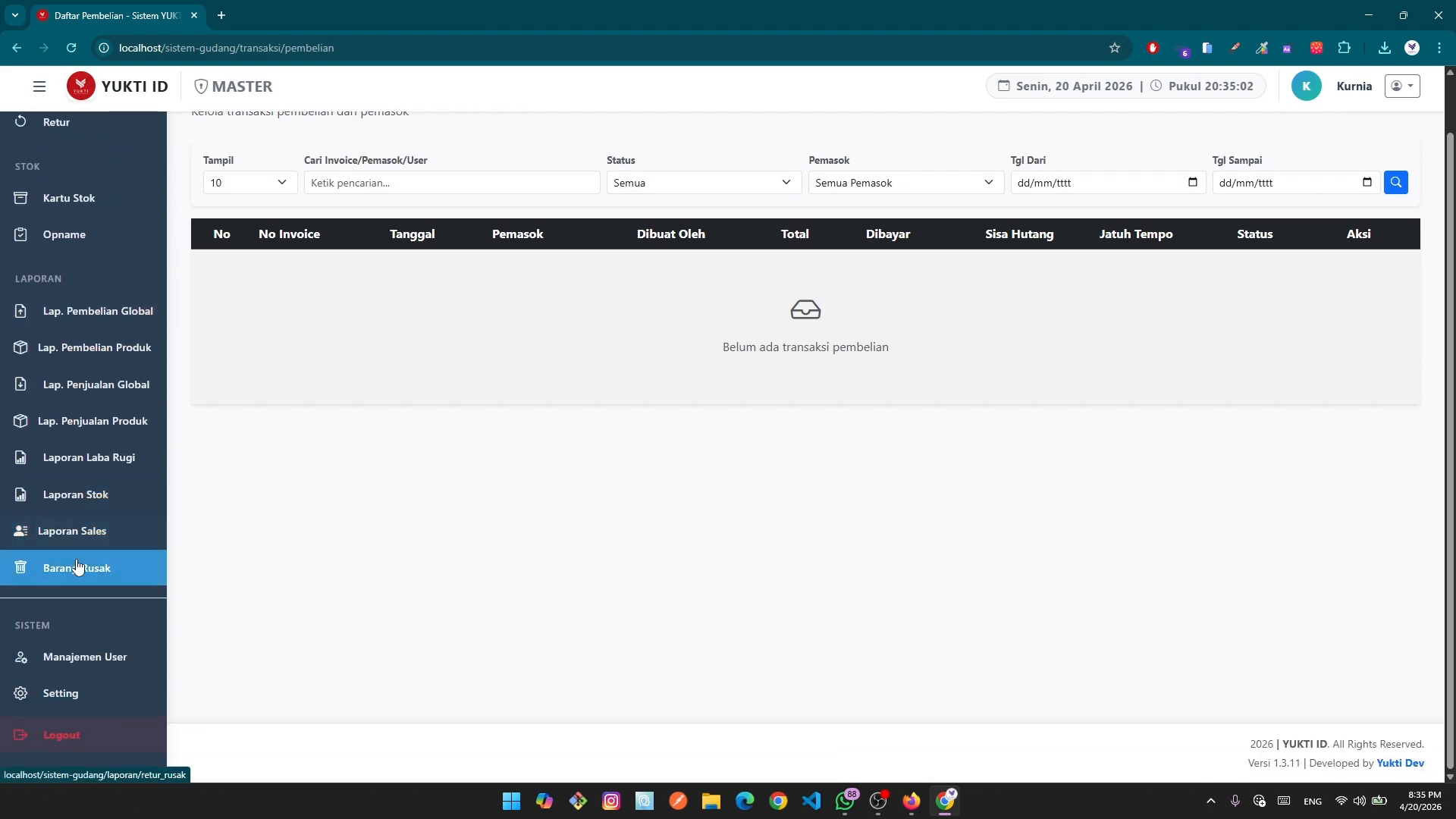
scroll(76, 567, up, 6)
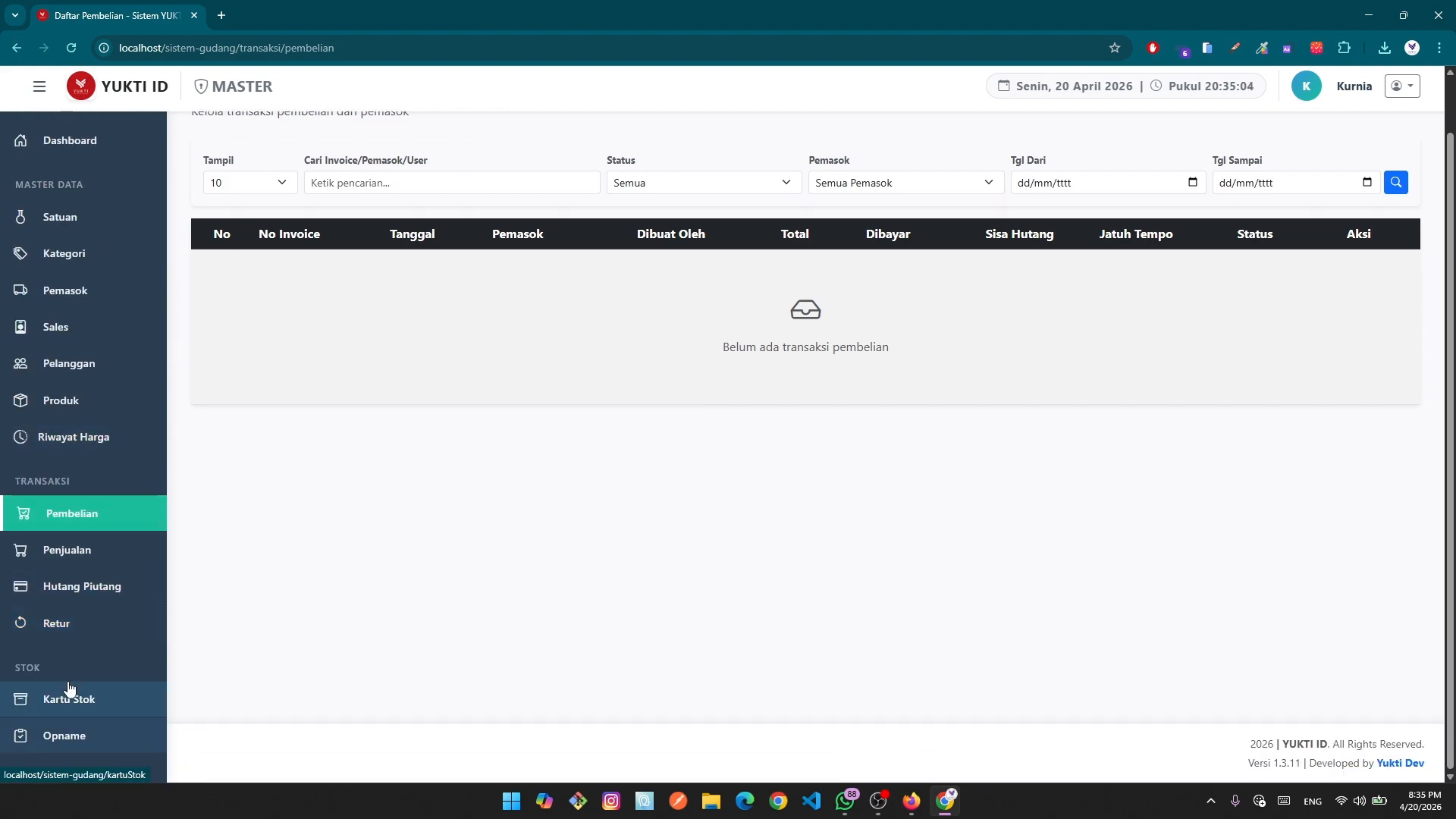
scroll(69, 687, down, 5)
scroll(67, 687, up, 5)
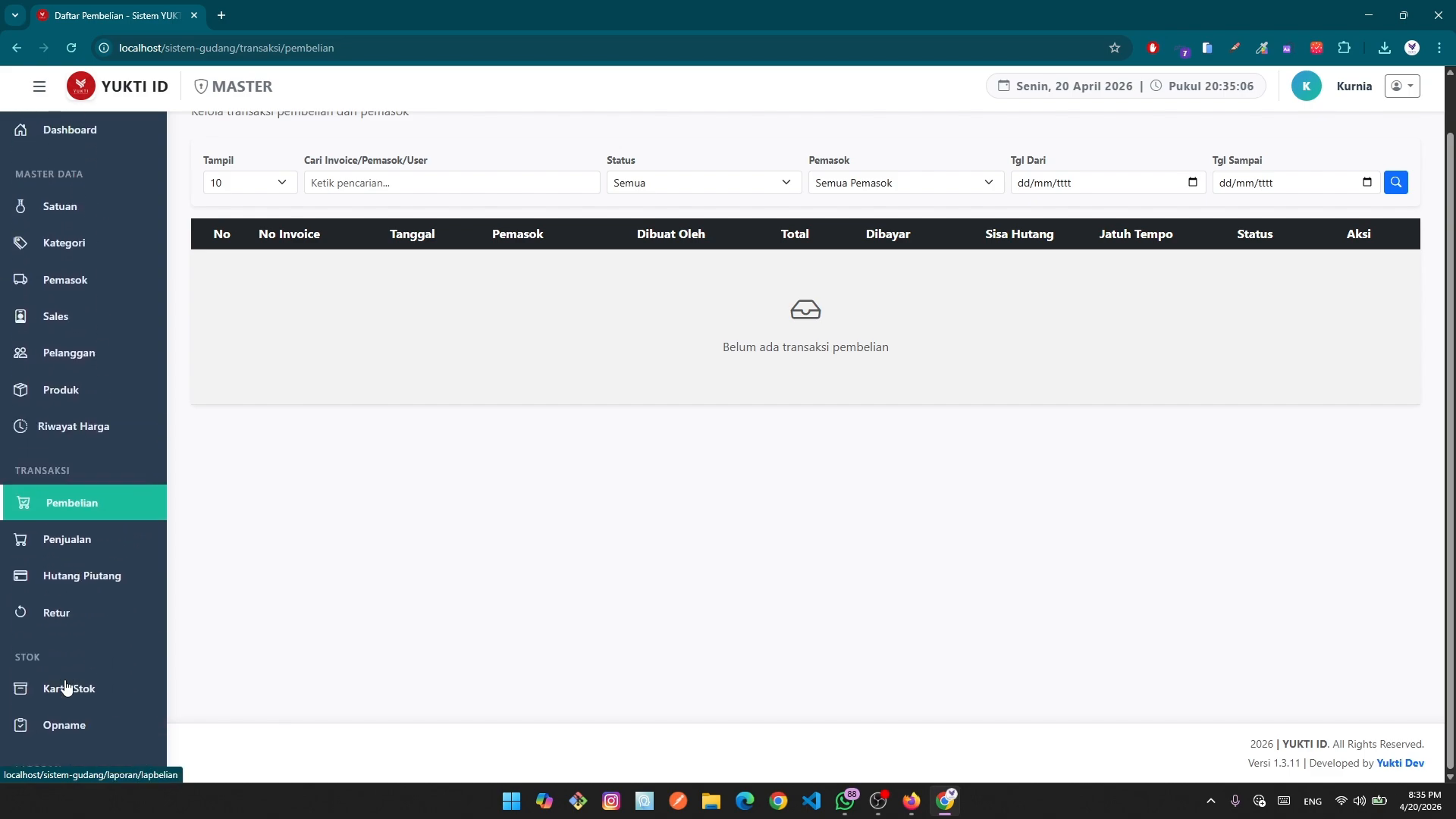
scroll(65, 682, down, 2)
scroll(65, 683, up, 3)
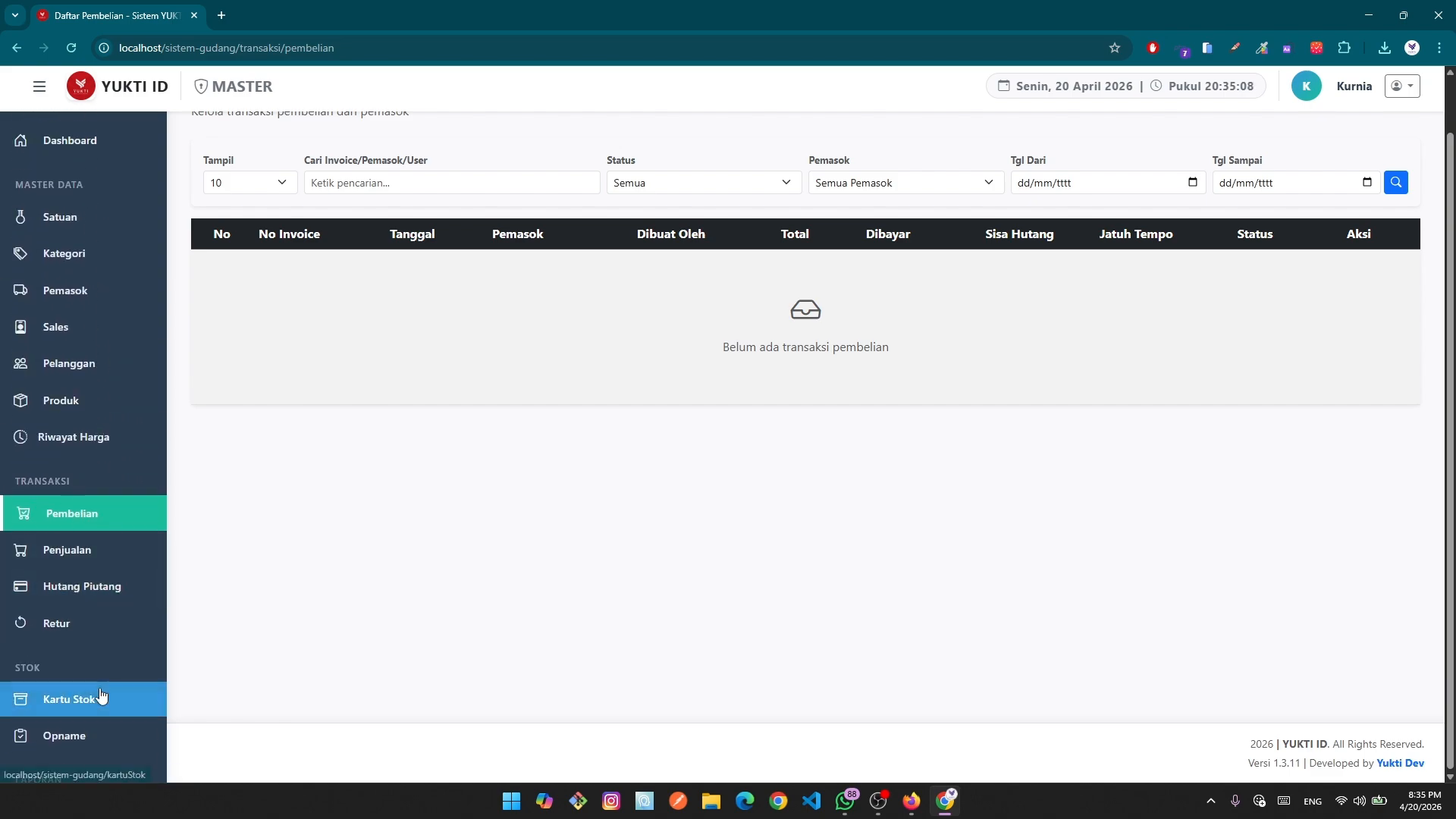
scroll(101, 696, down, 2)
click(94, 559)
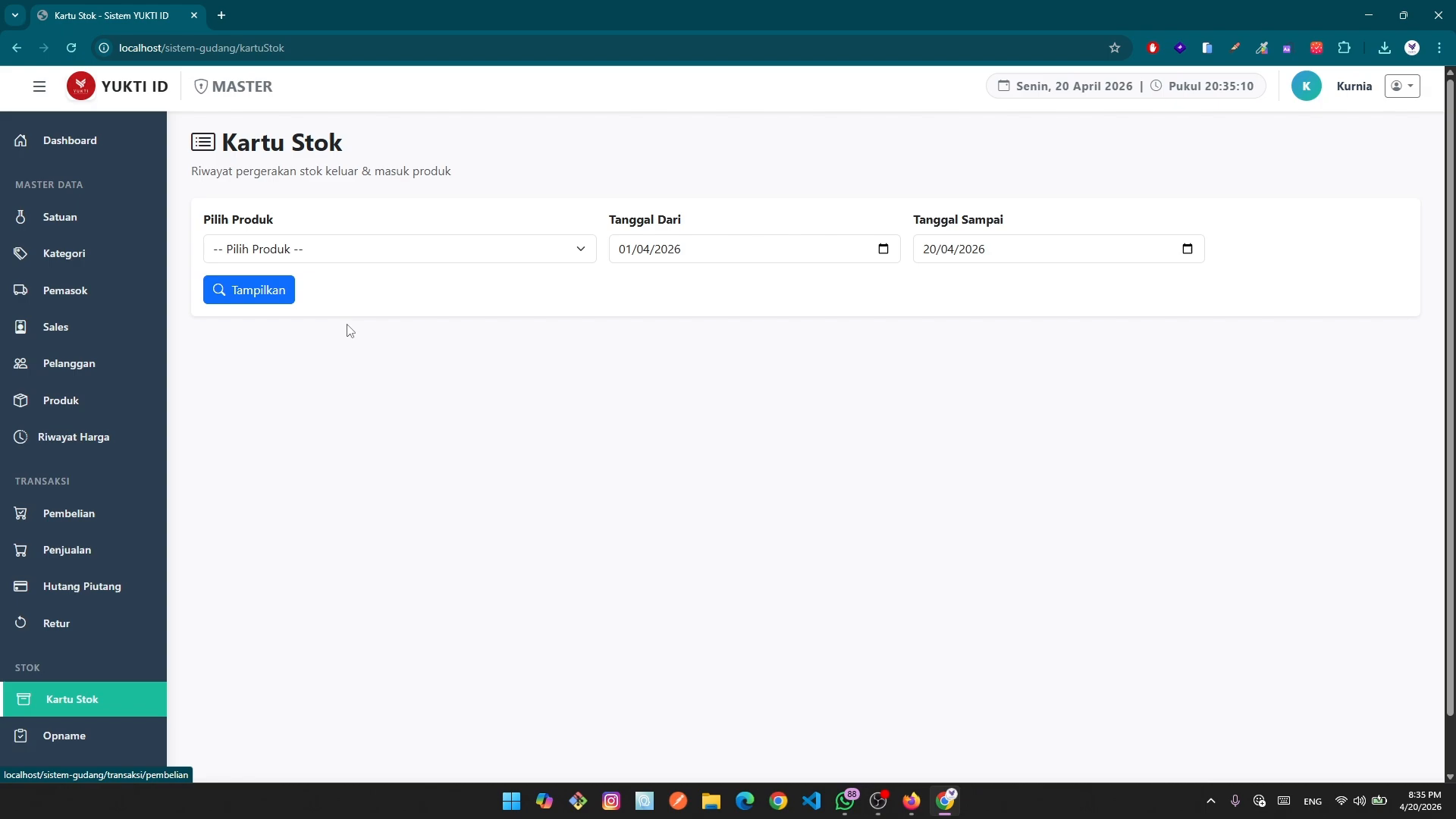
On Kartu Stok, try showing the stock history and check the Pilih Produk product choices.
click(249, 303)
click(503, 249)
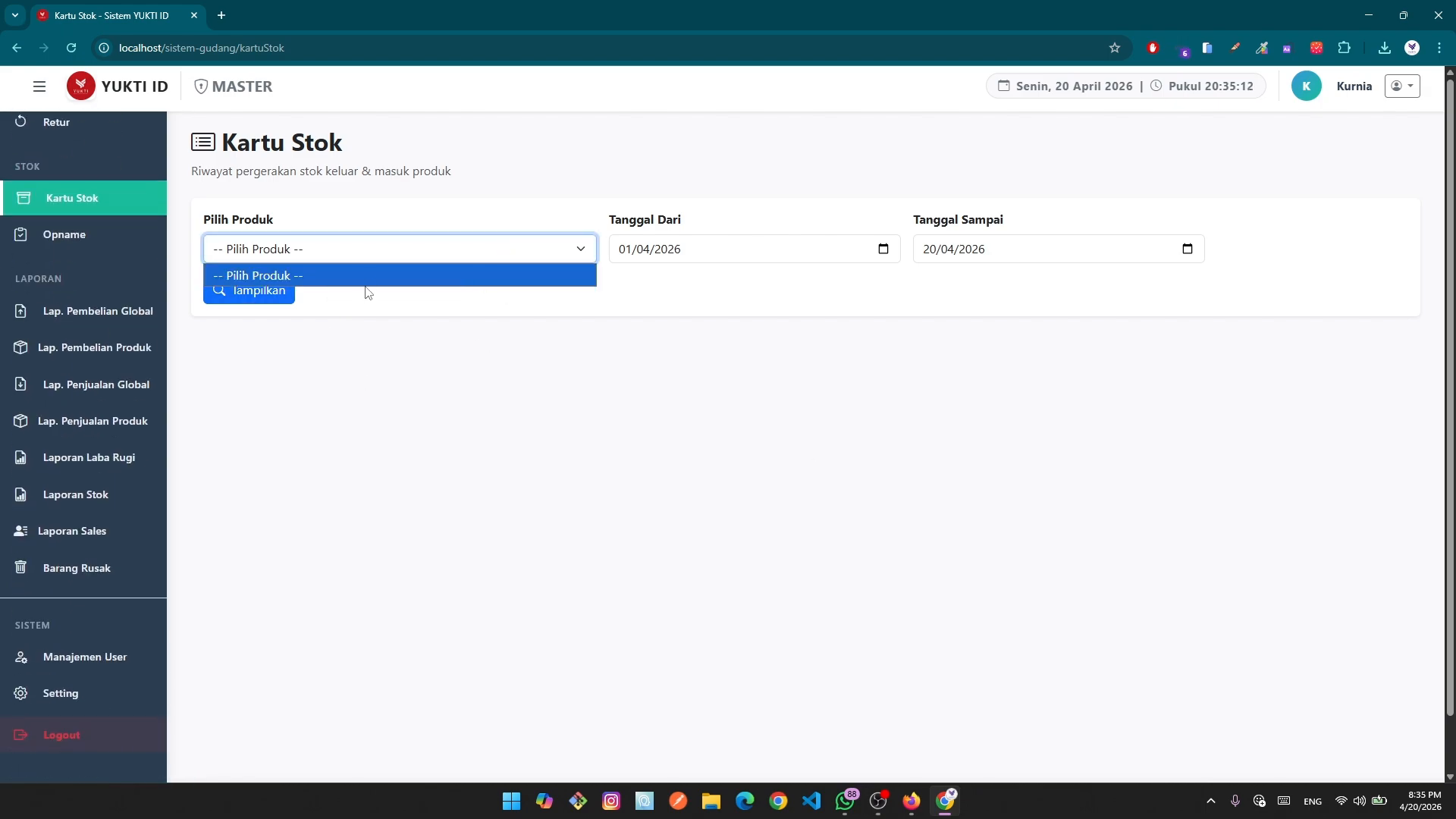
scroll(79, 618, down, 1)
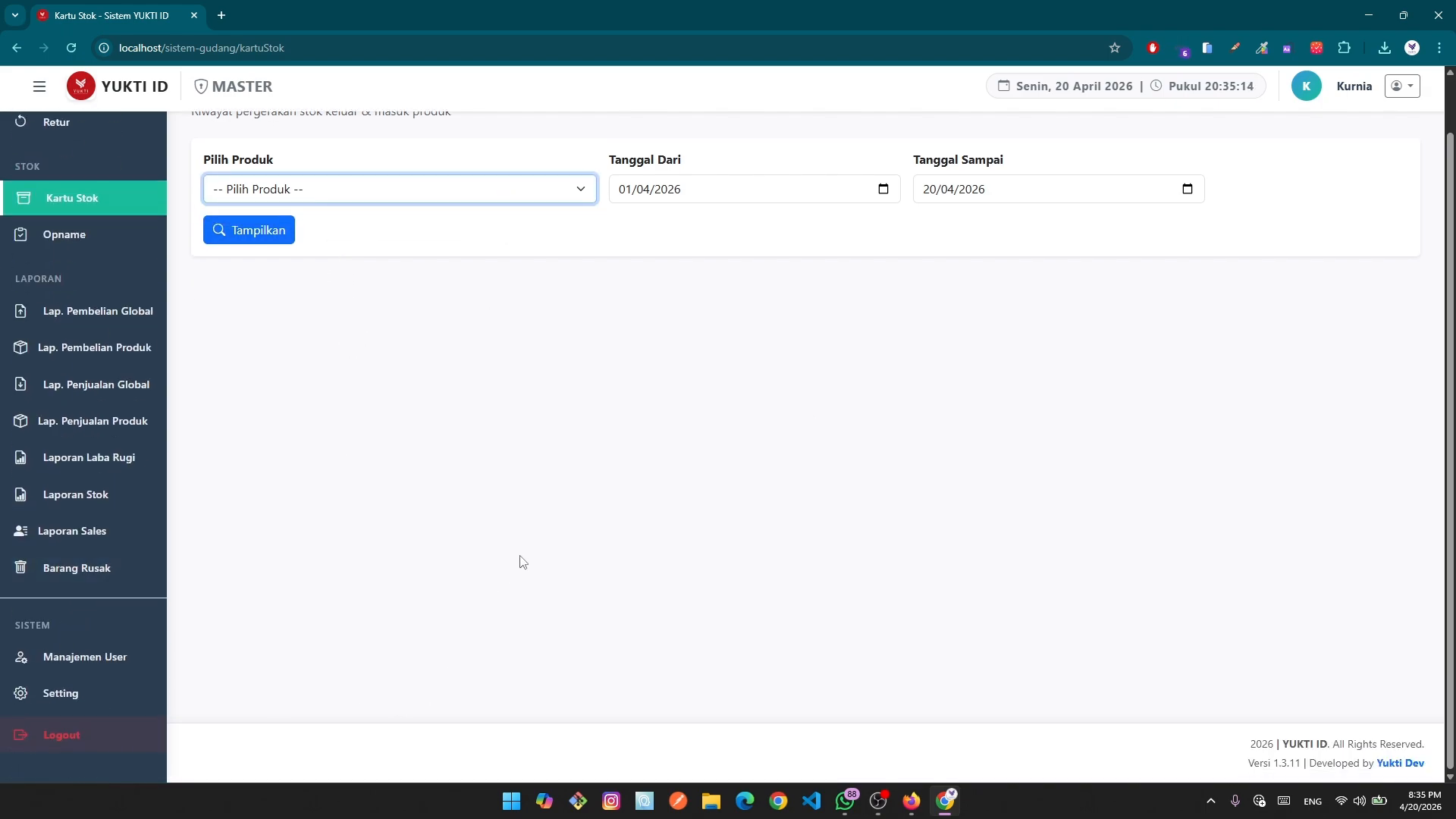
scroll(84, 585, up, 7)
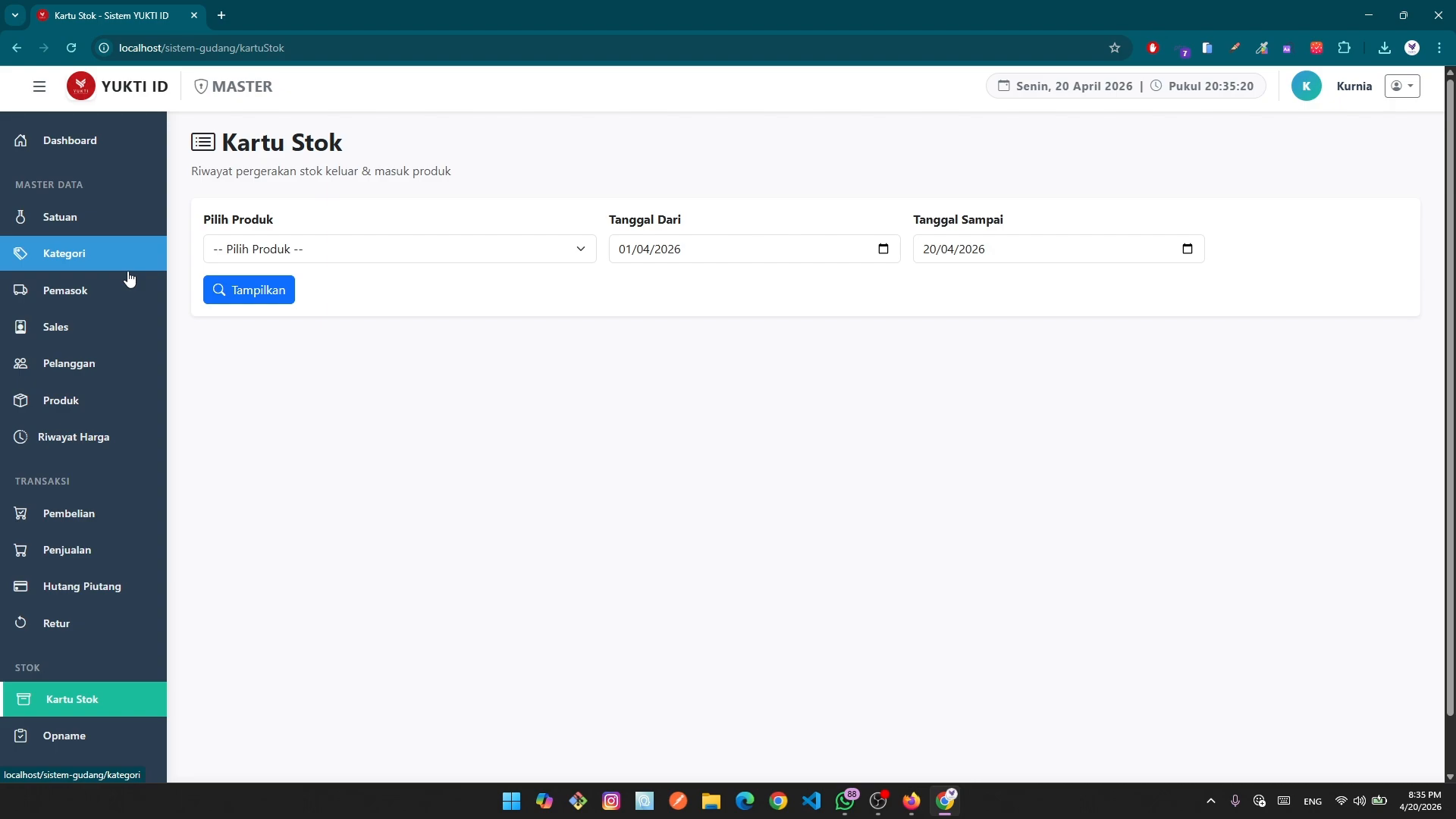
Visit Master Satuan and Manajemen User, ending on the empty Master Satuan unit list.
click(121, 221)
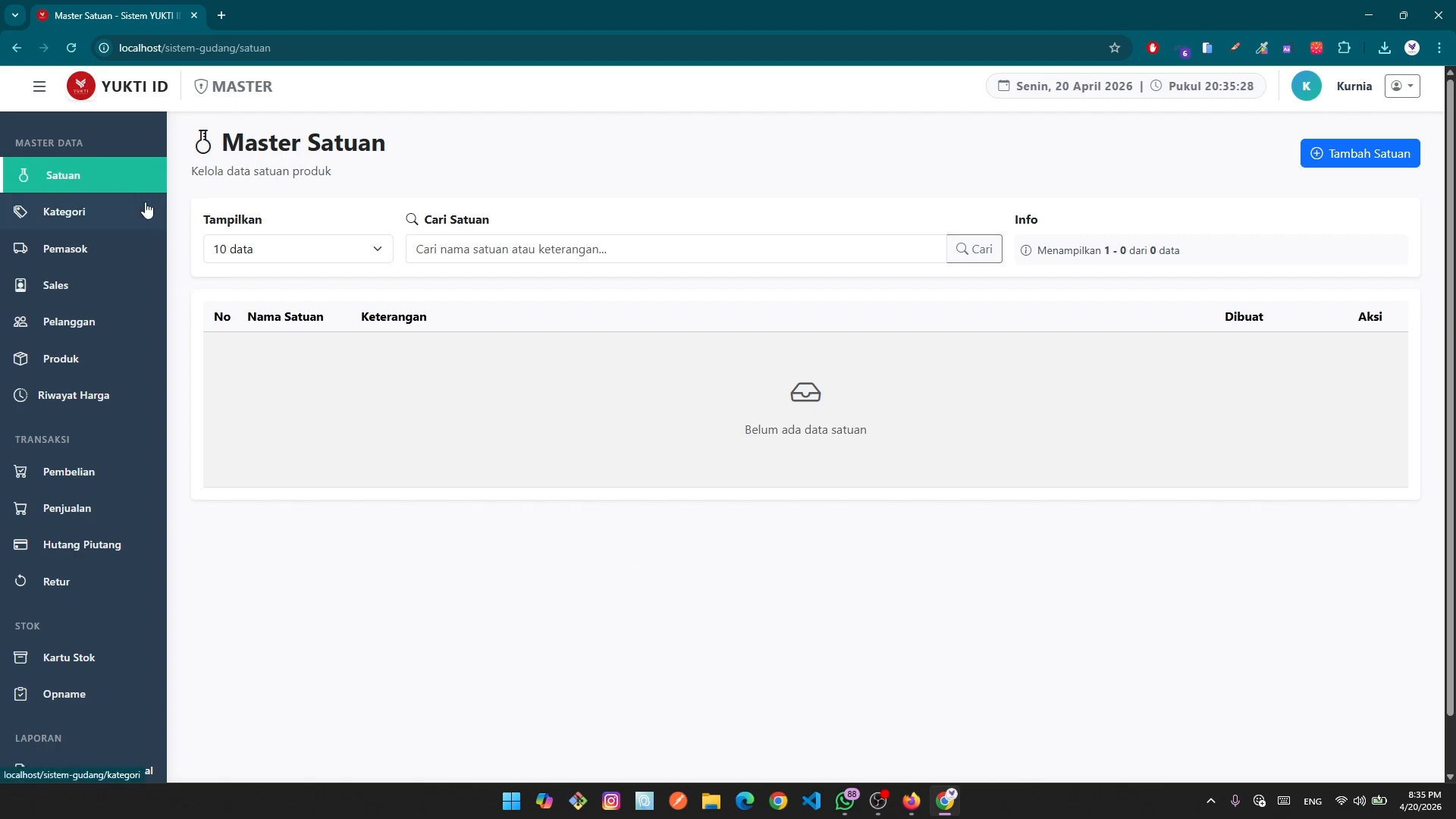
click(79, 216)
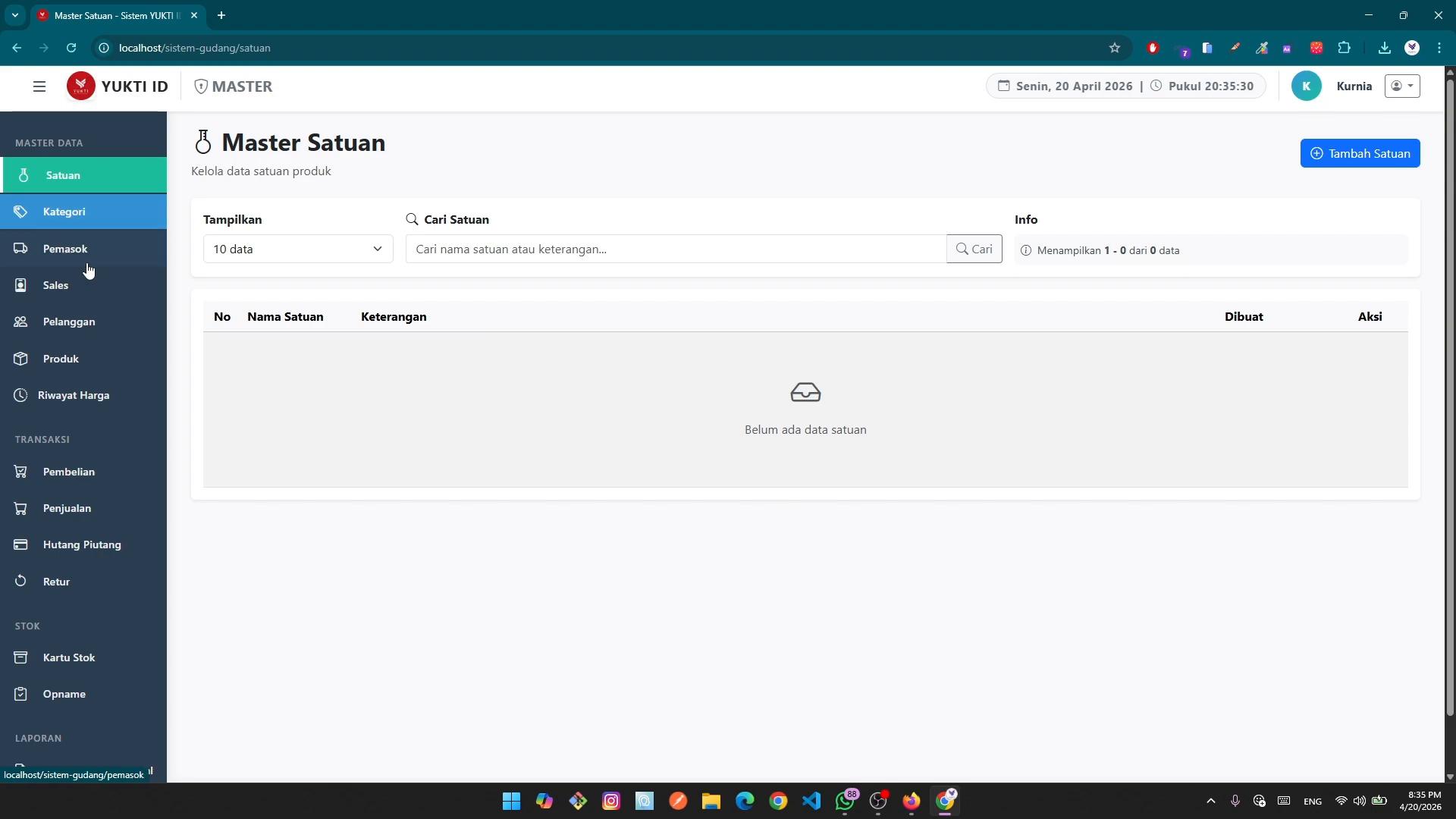
scroll(88, 270, up, 1)
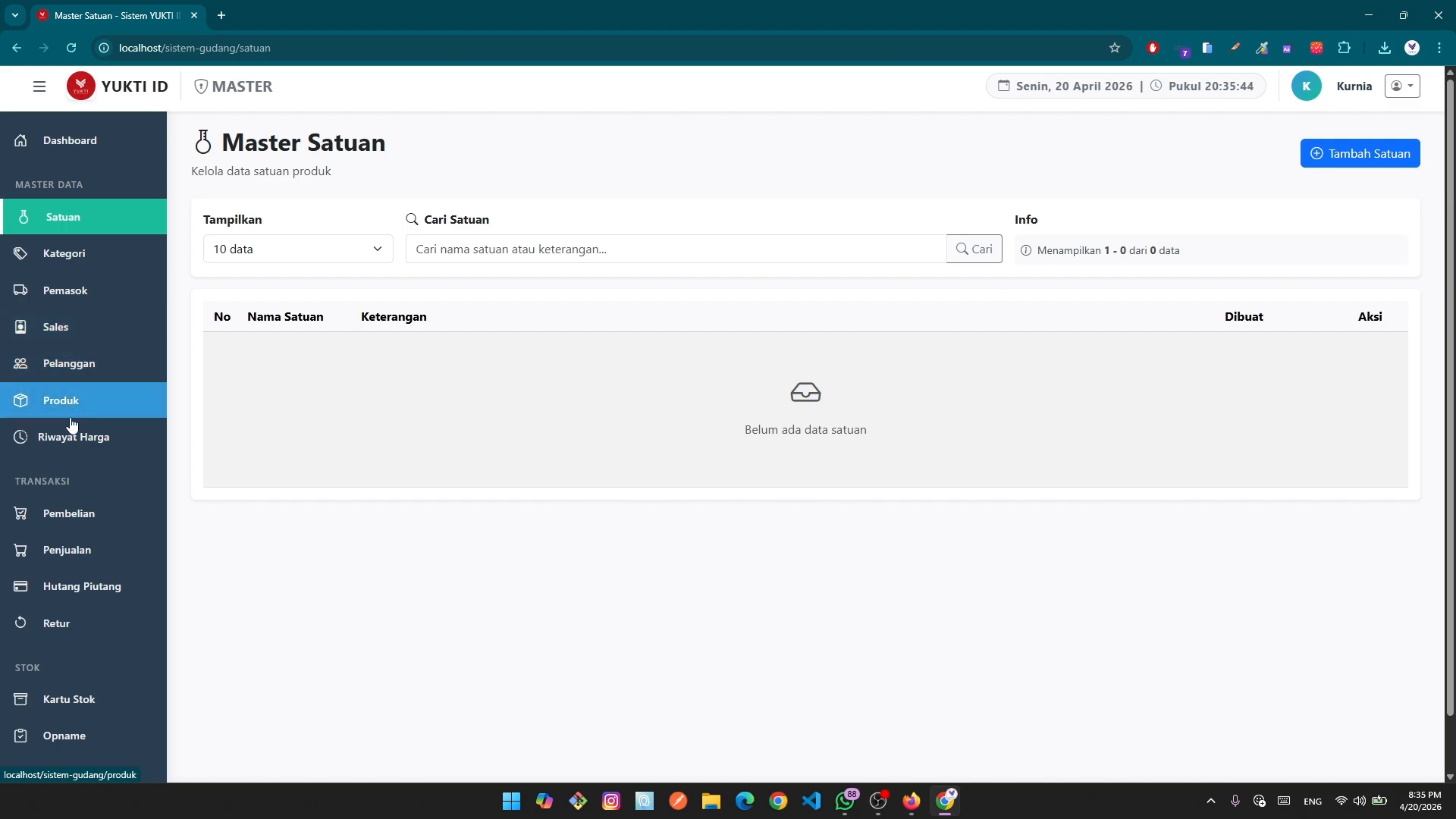
scroll(72, 425, down, 6)
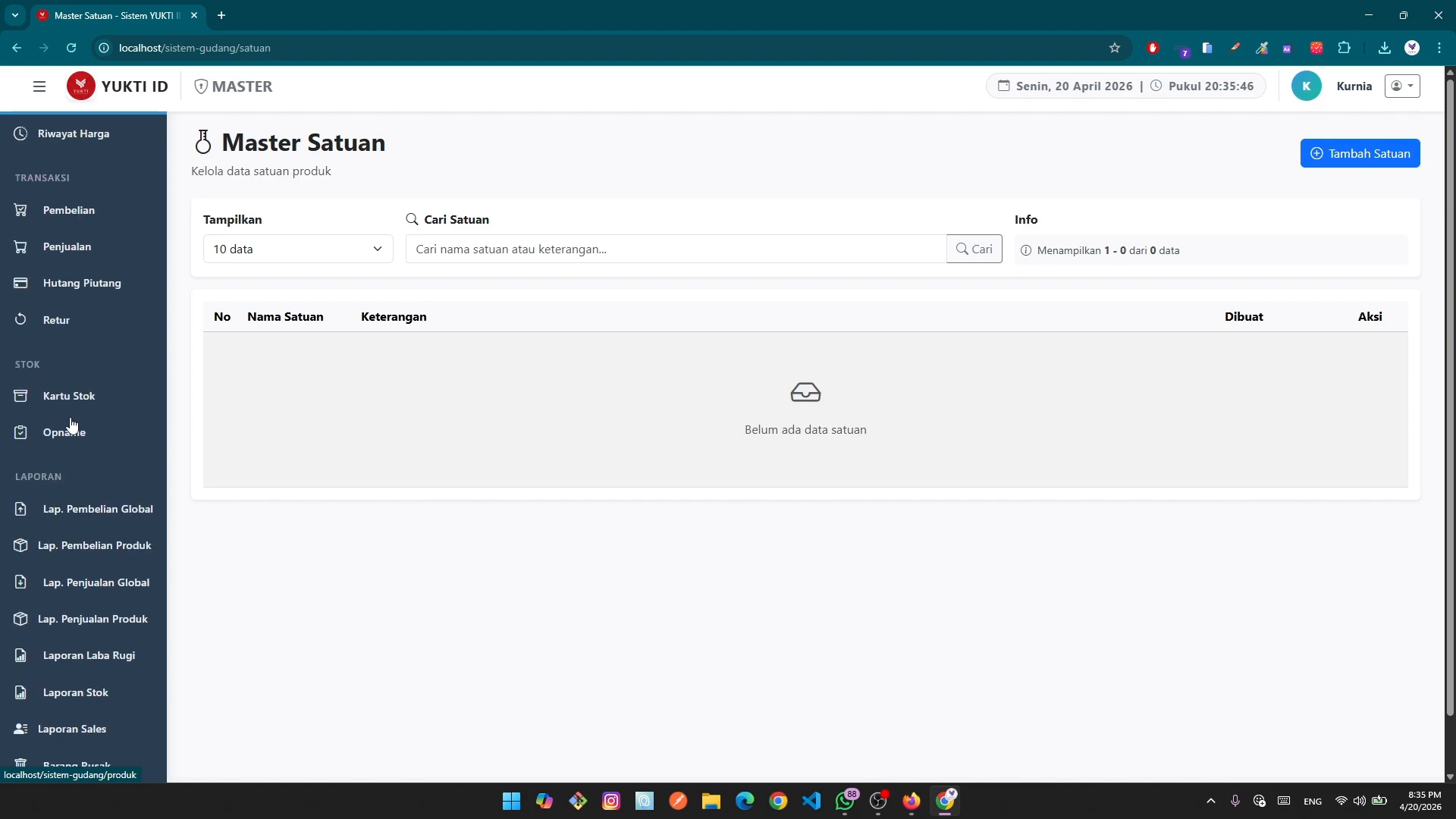
scroll(283, 412, down, 1)
click(70, 659)
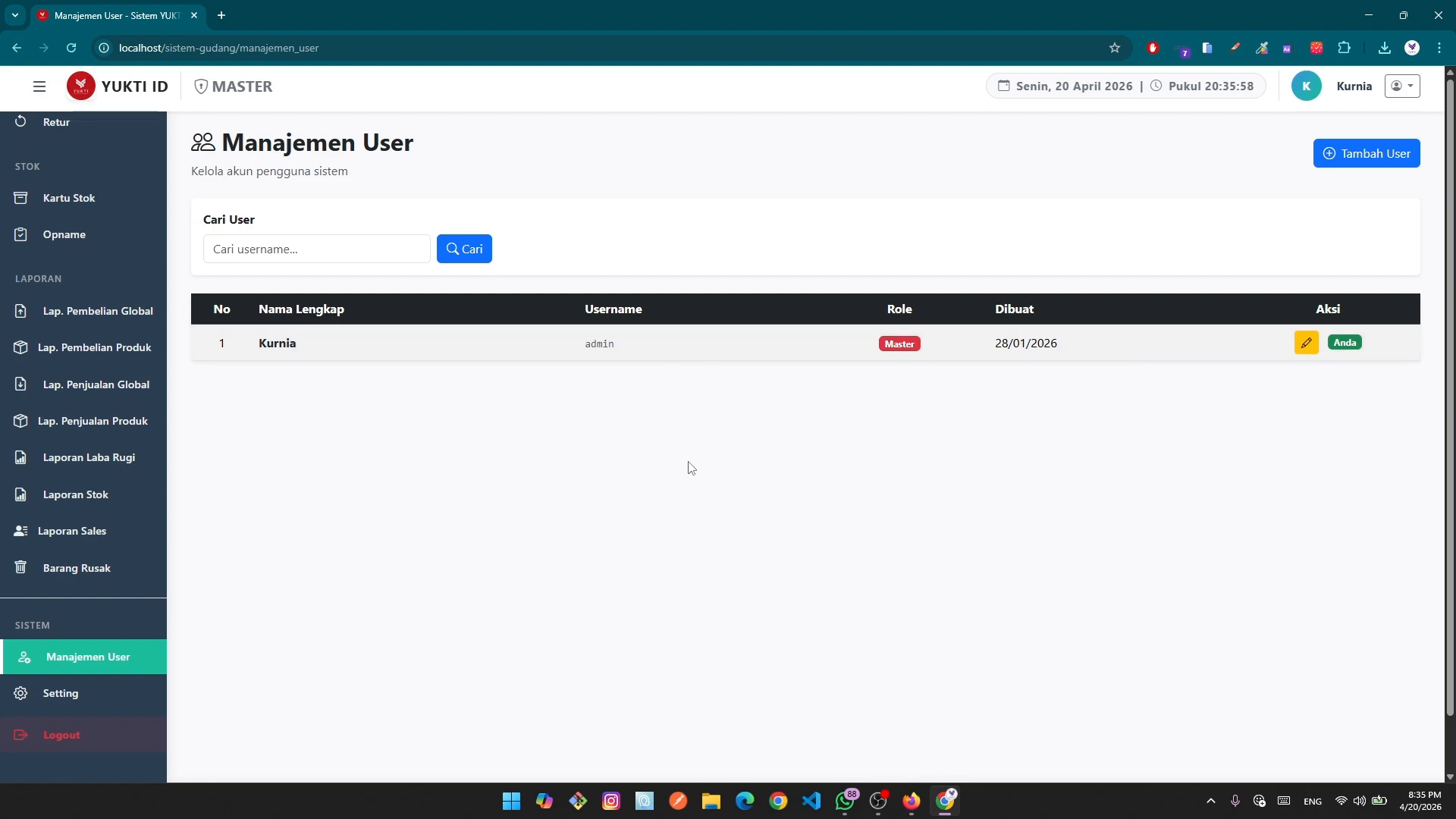
scroll(75, 568, up, 6)
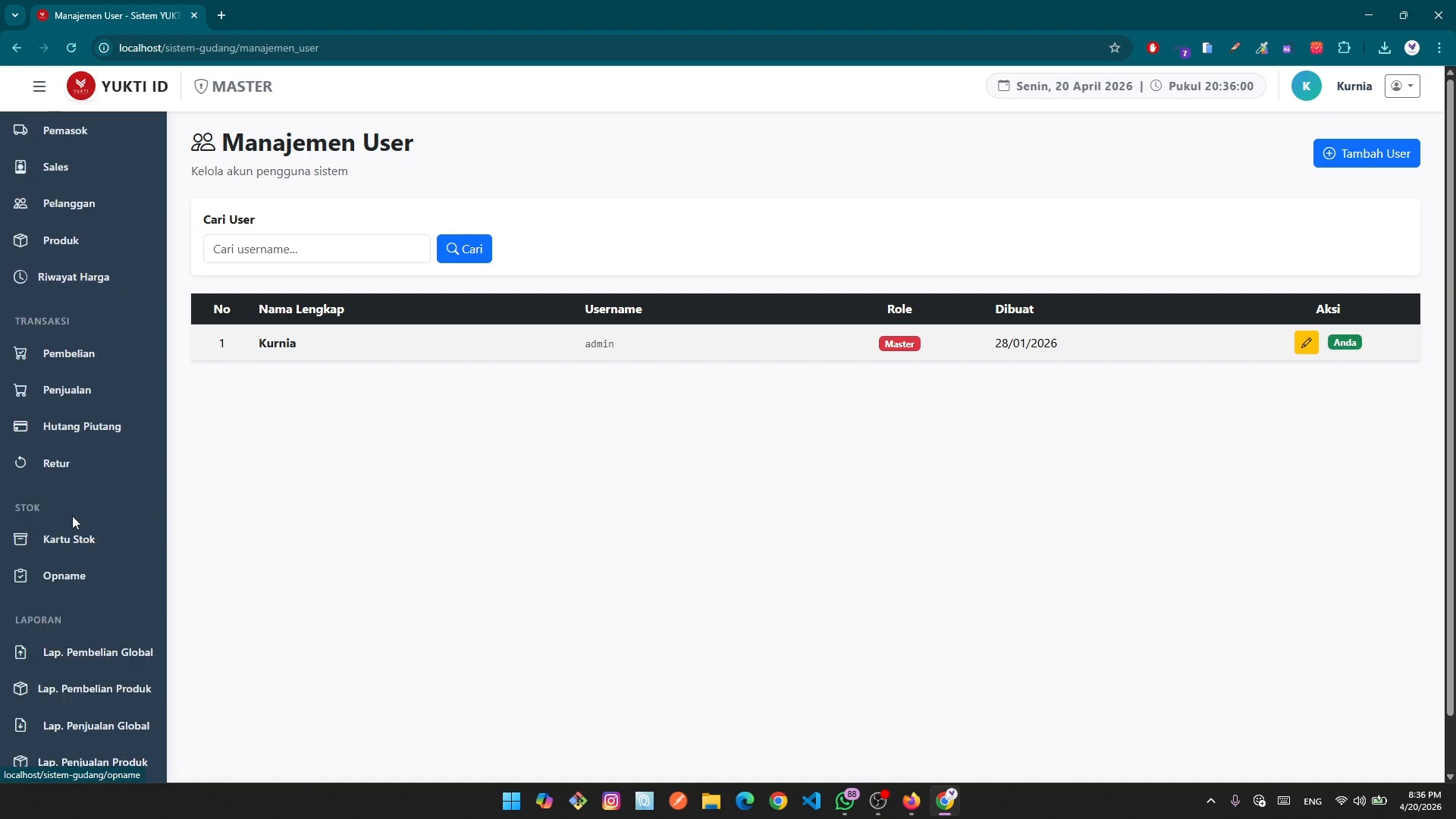
click(61, 216)
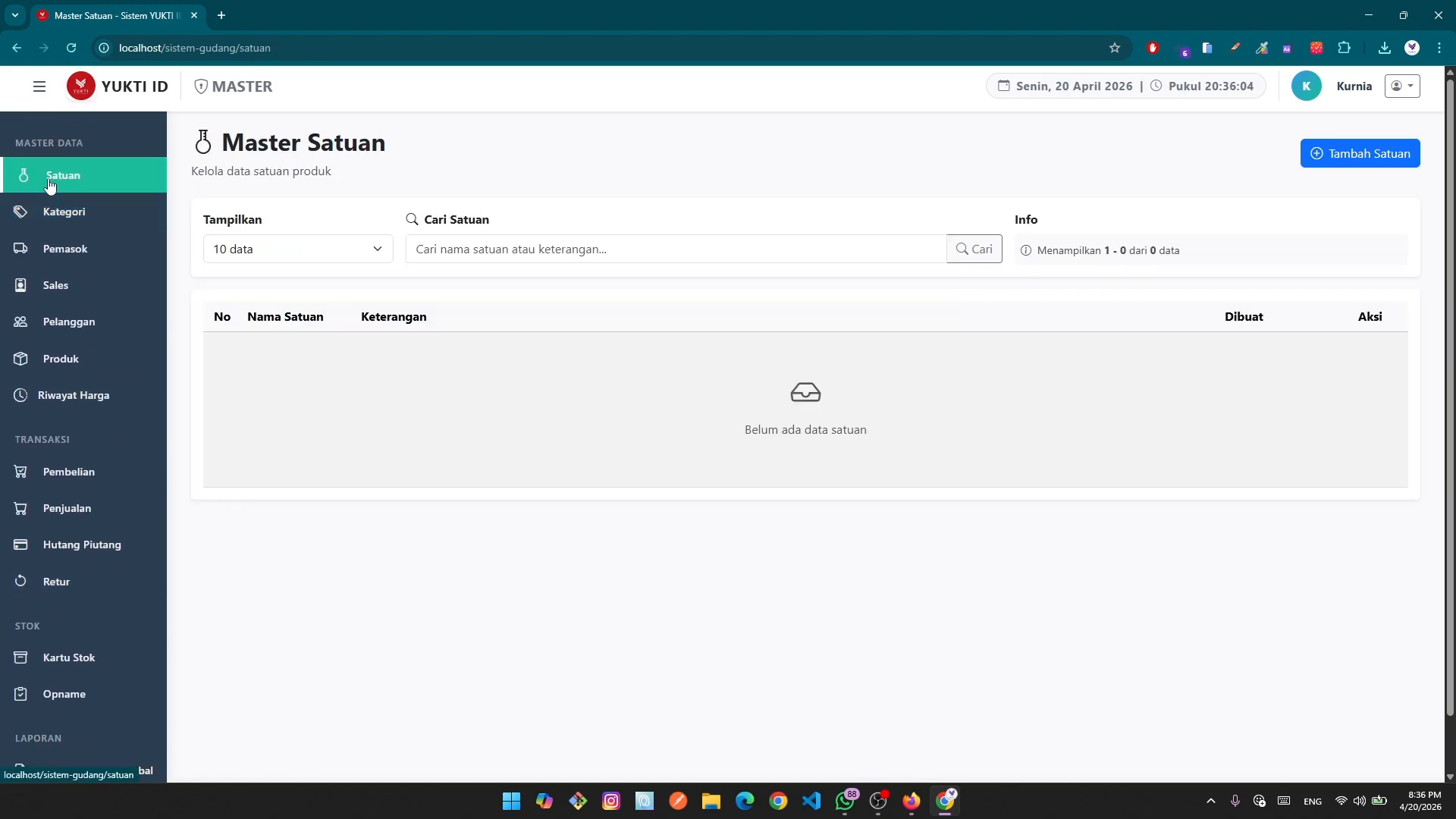
Add a new unit named Meter, picked from the saved name suggestions, and save it.
click(1325, 165)
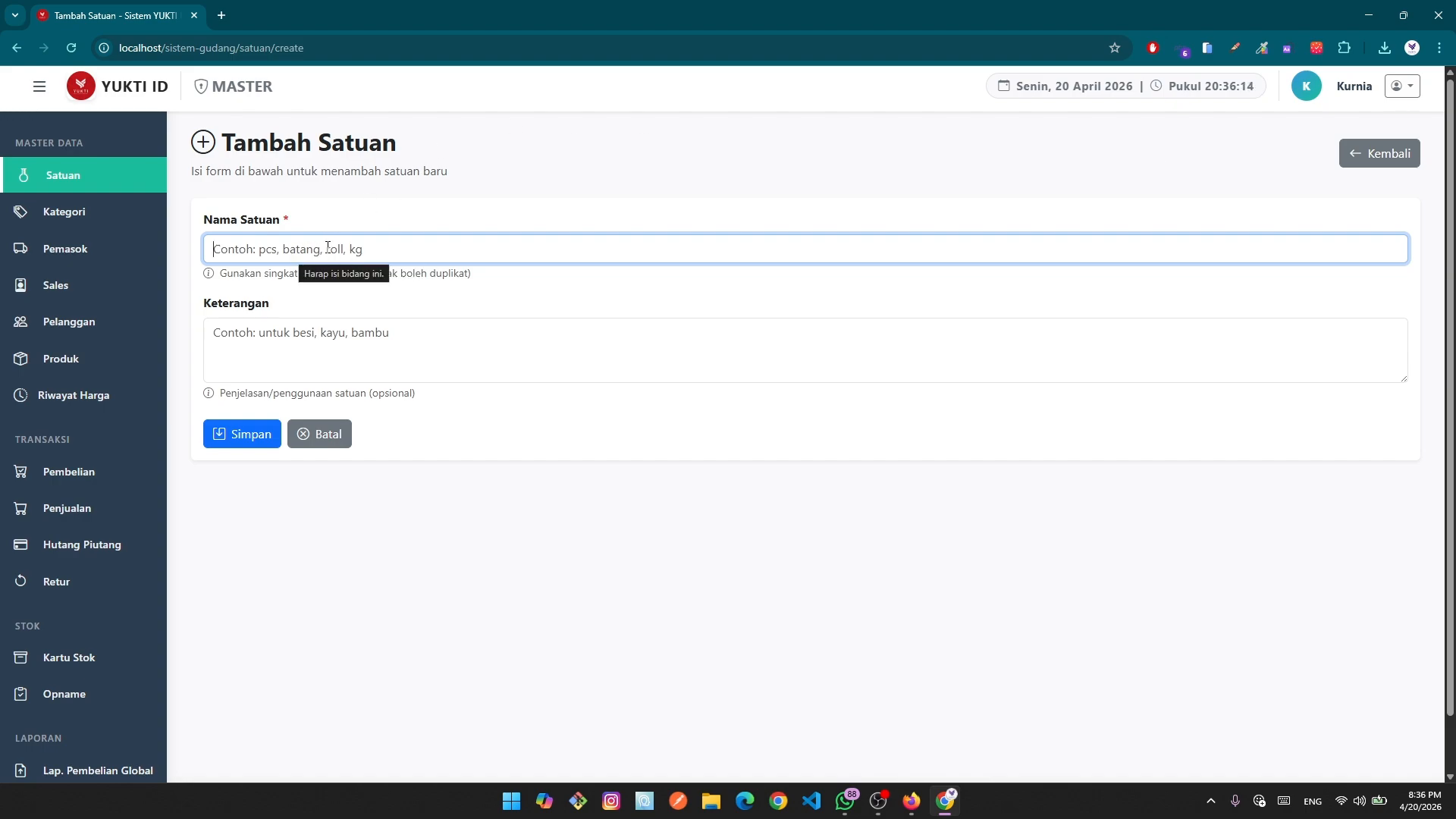
click(426, 249)
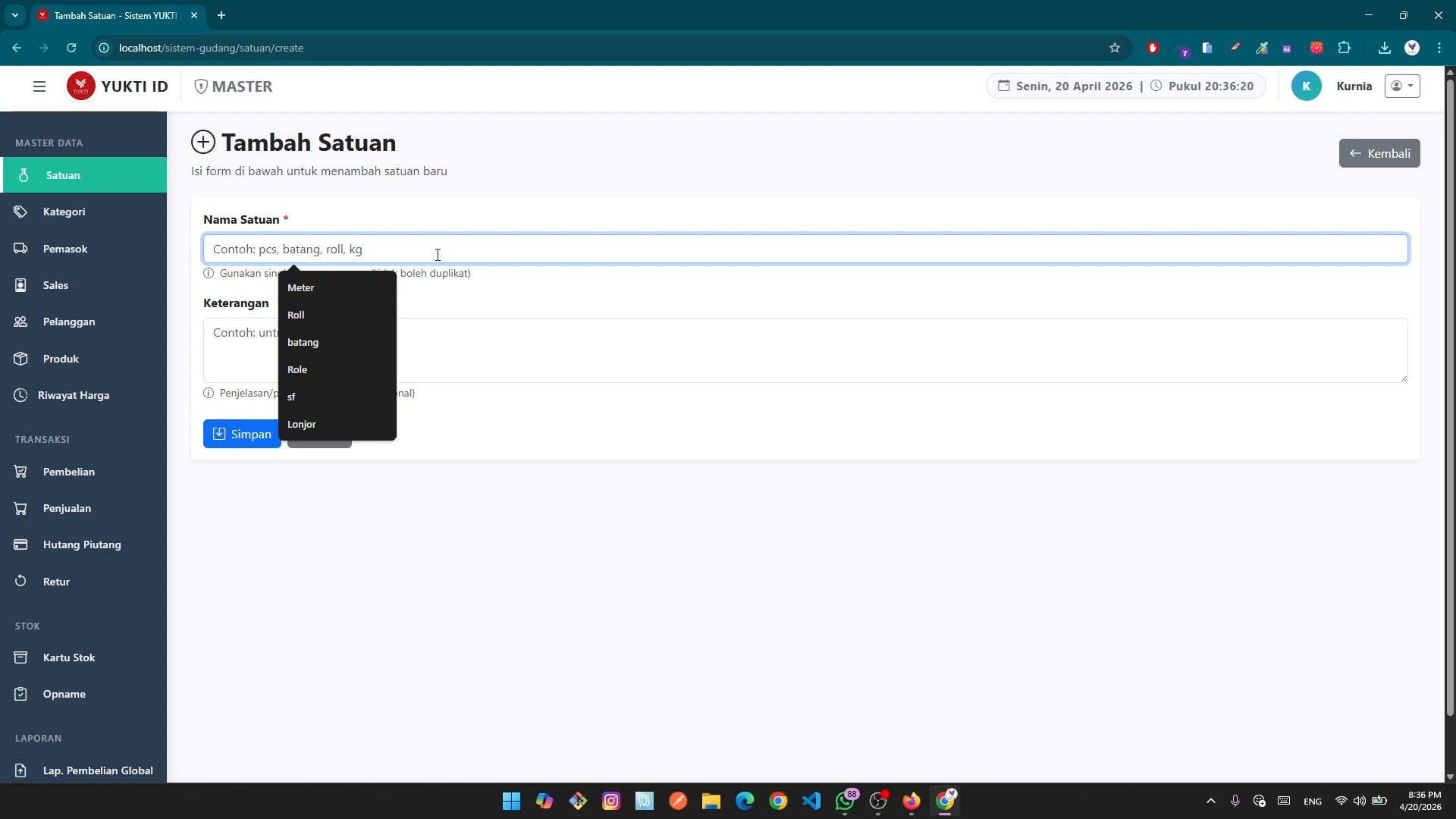
click(326, 286)
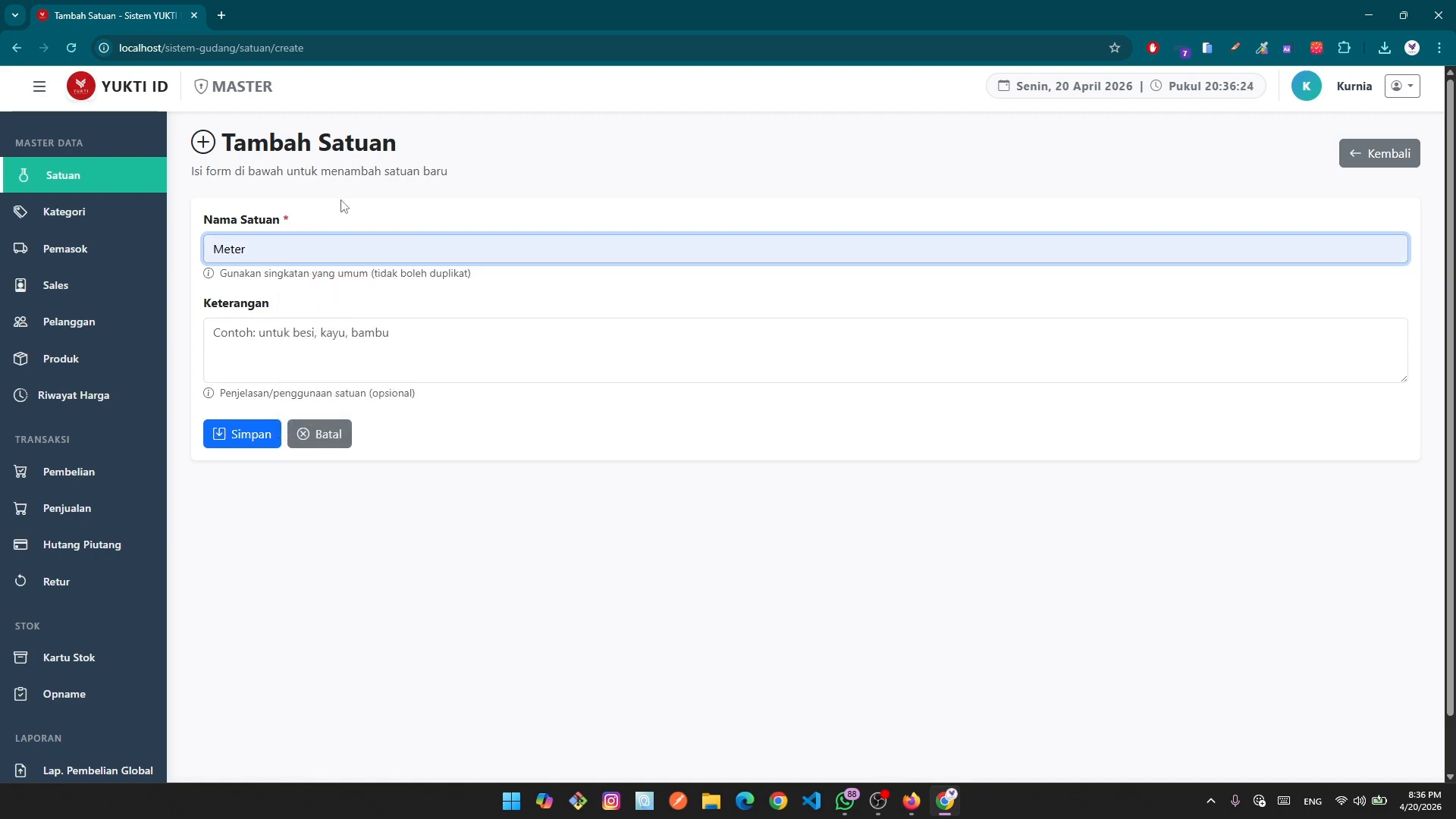
click(241, 439)
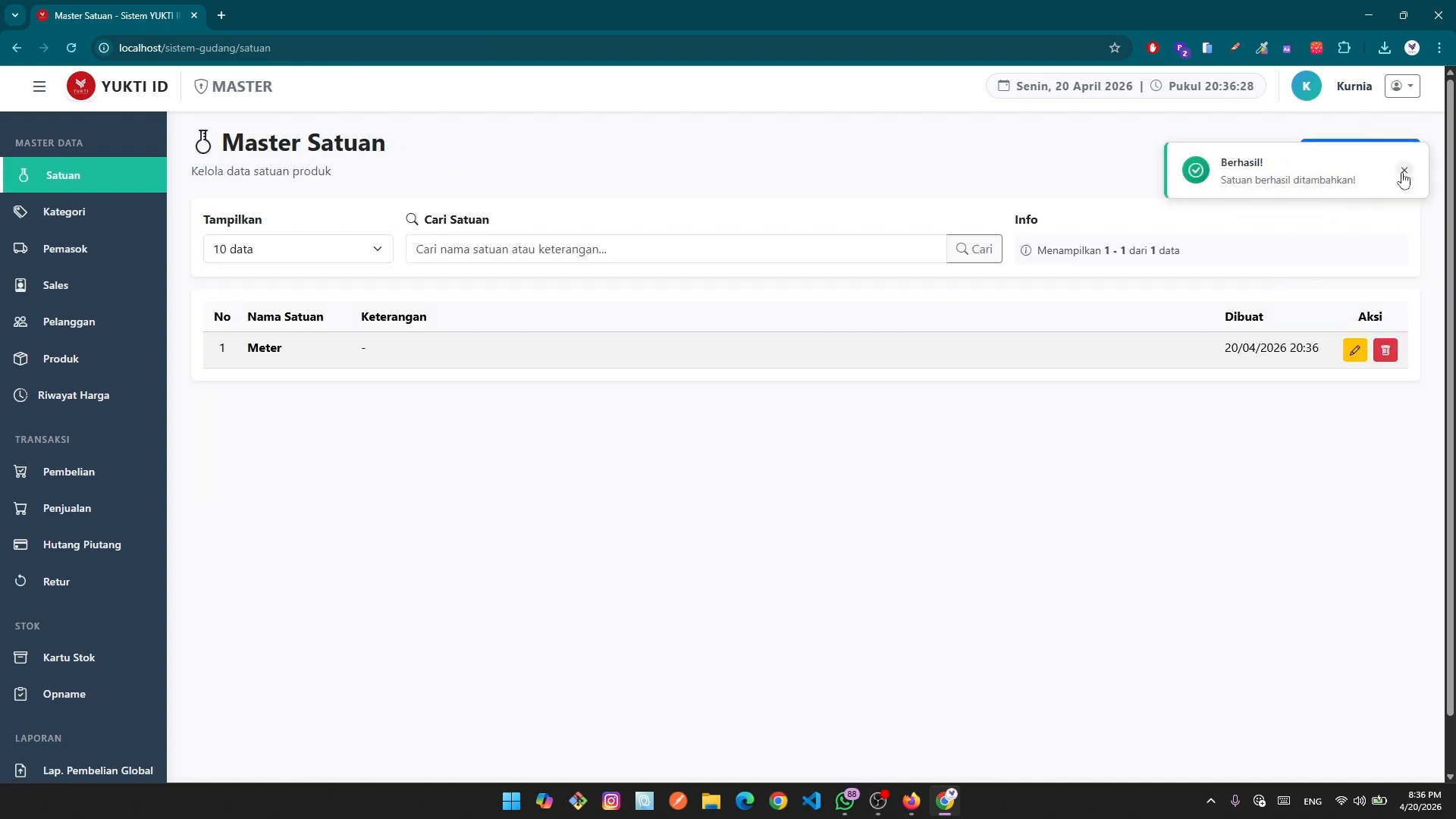
click(1404, 170)
Add the unit Roll with description 'Hanya untuk atap plastik' and save it.
click(1378, 158)
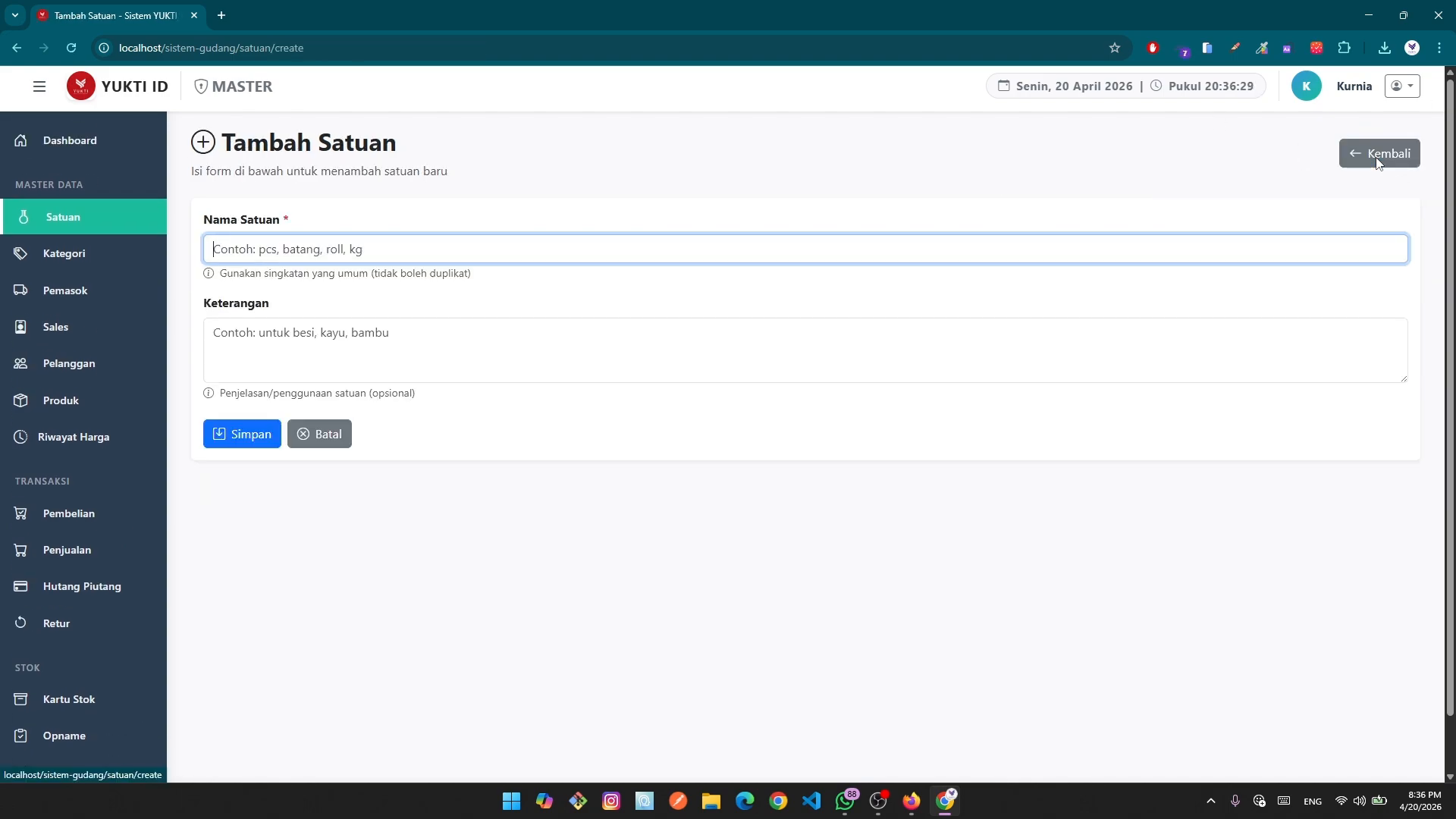
click(336, 247)
text(Ro)
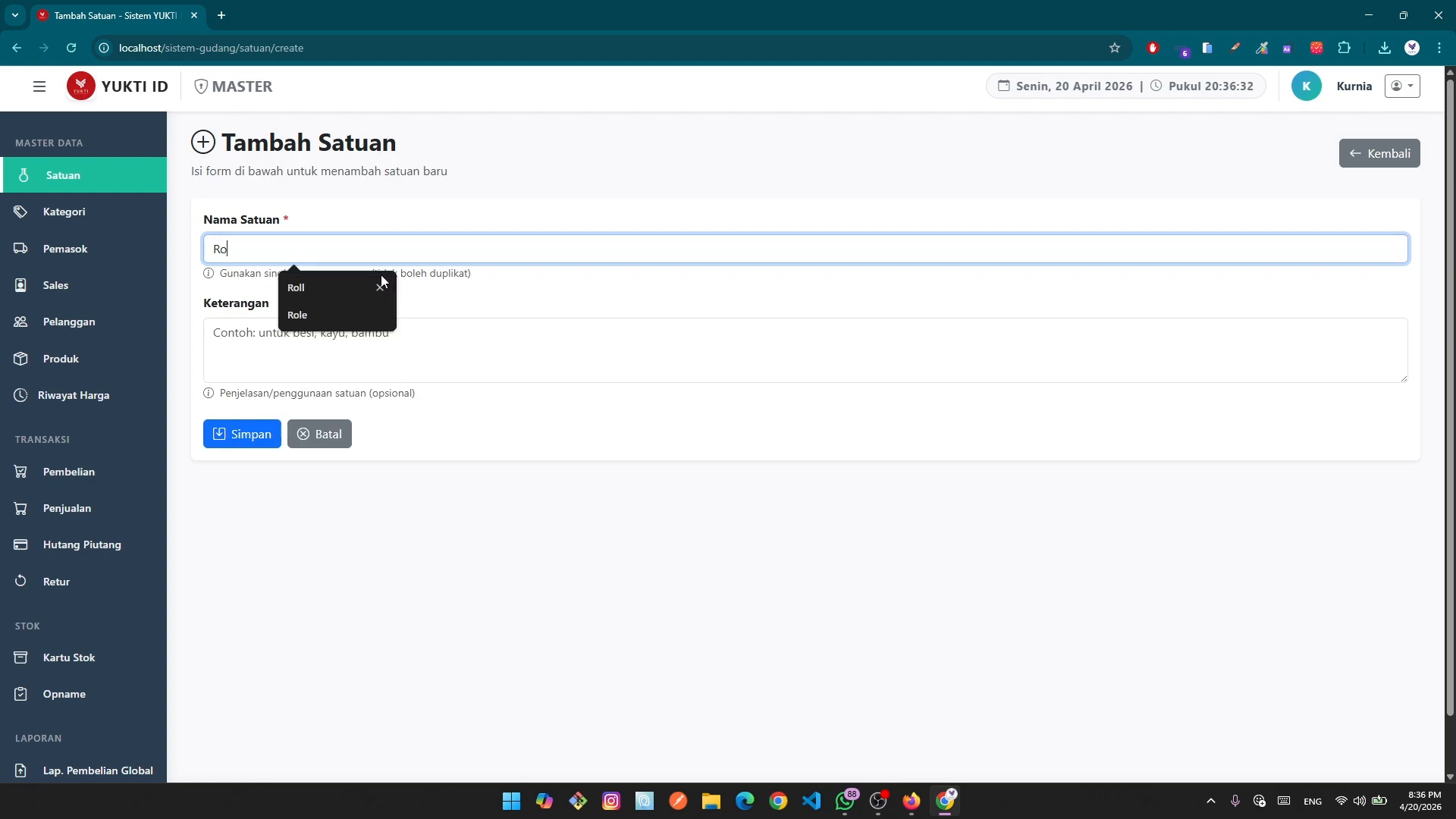
text(ll)
click(368, 328)
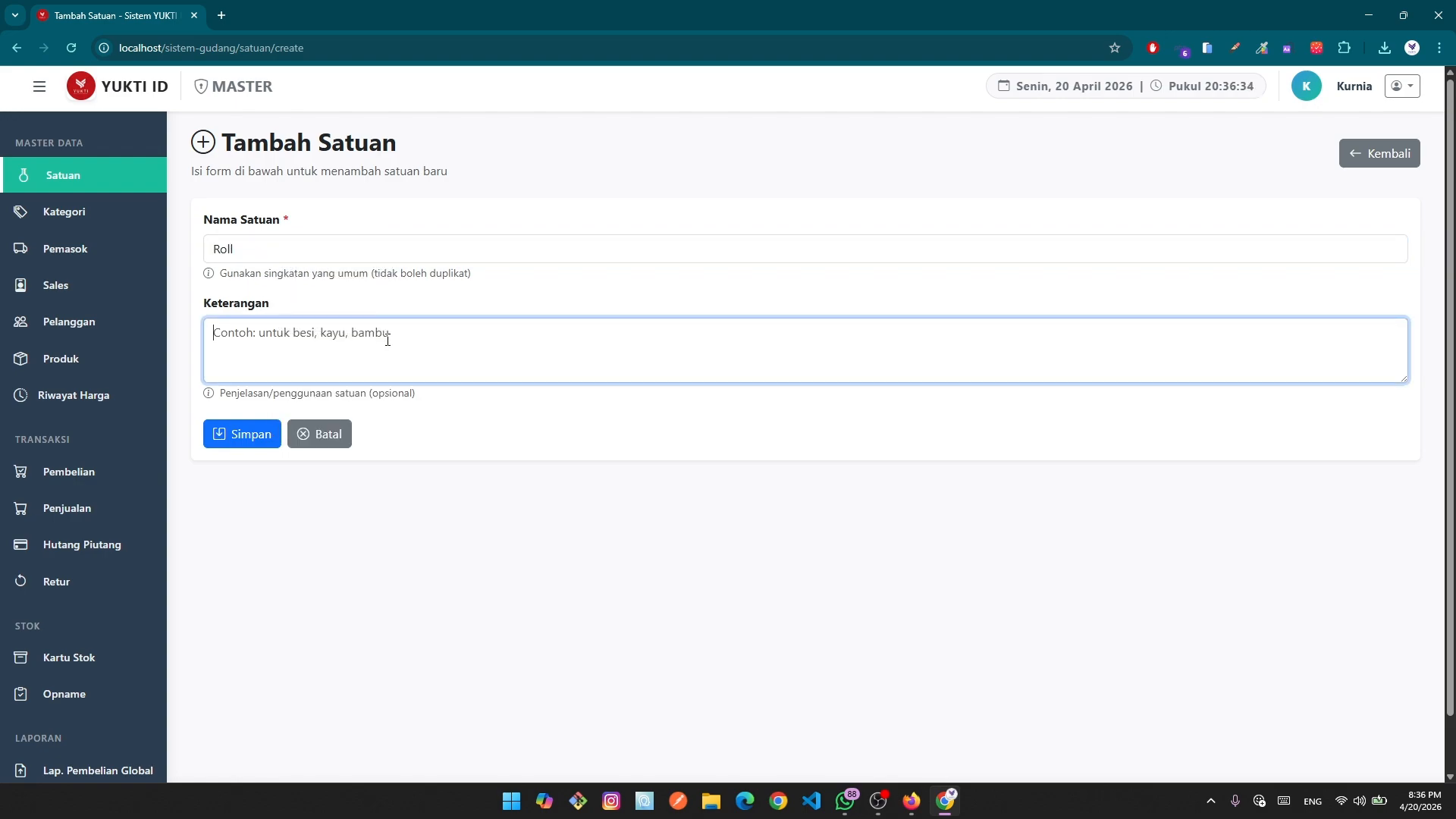
text(hany)
key(BackSpace)
key(BackSpace)
text(Hanya untuk a)
text(tap)
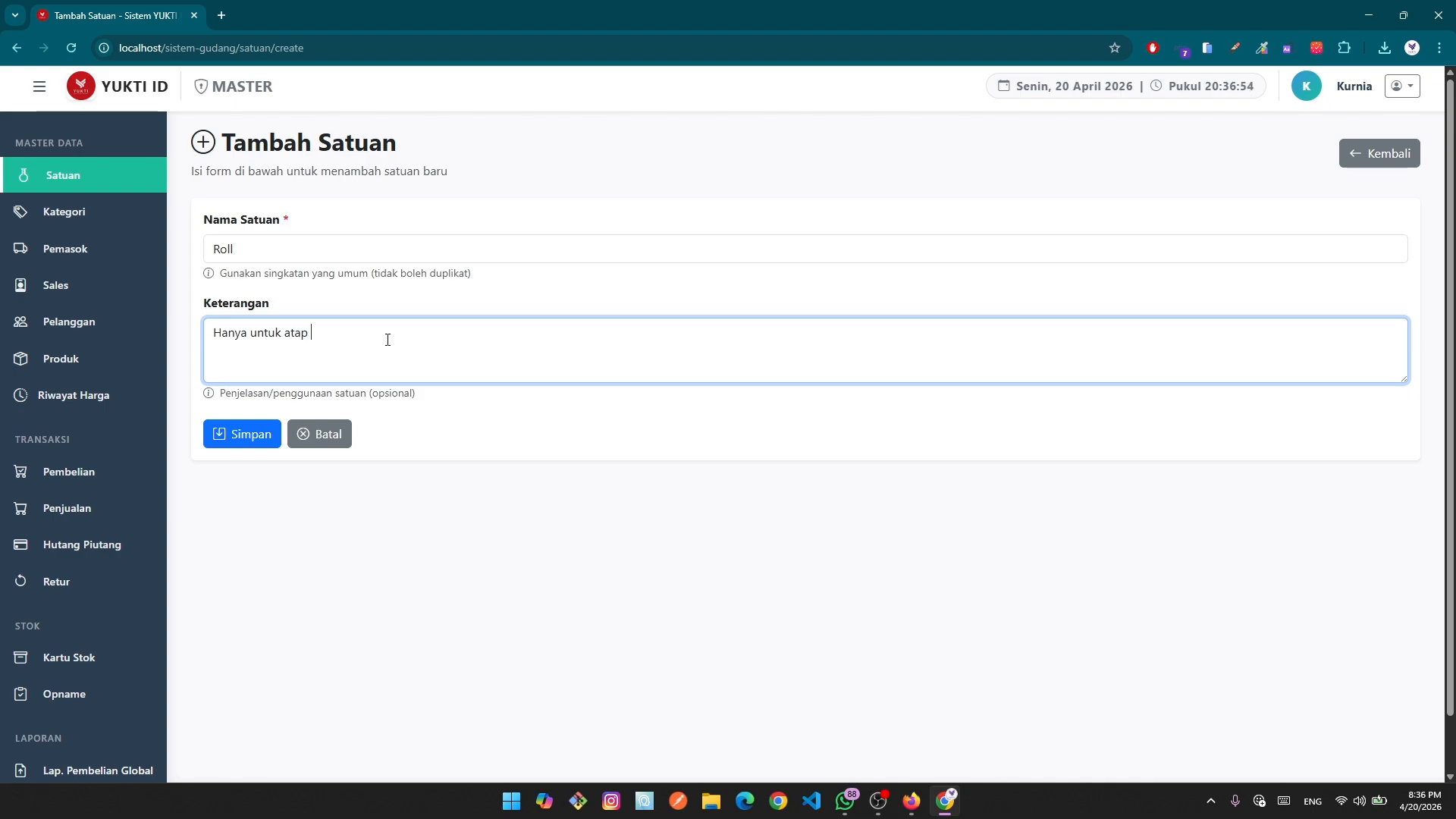
text( plastik)
click(263, 442)
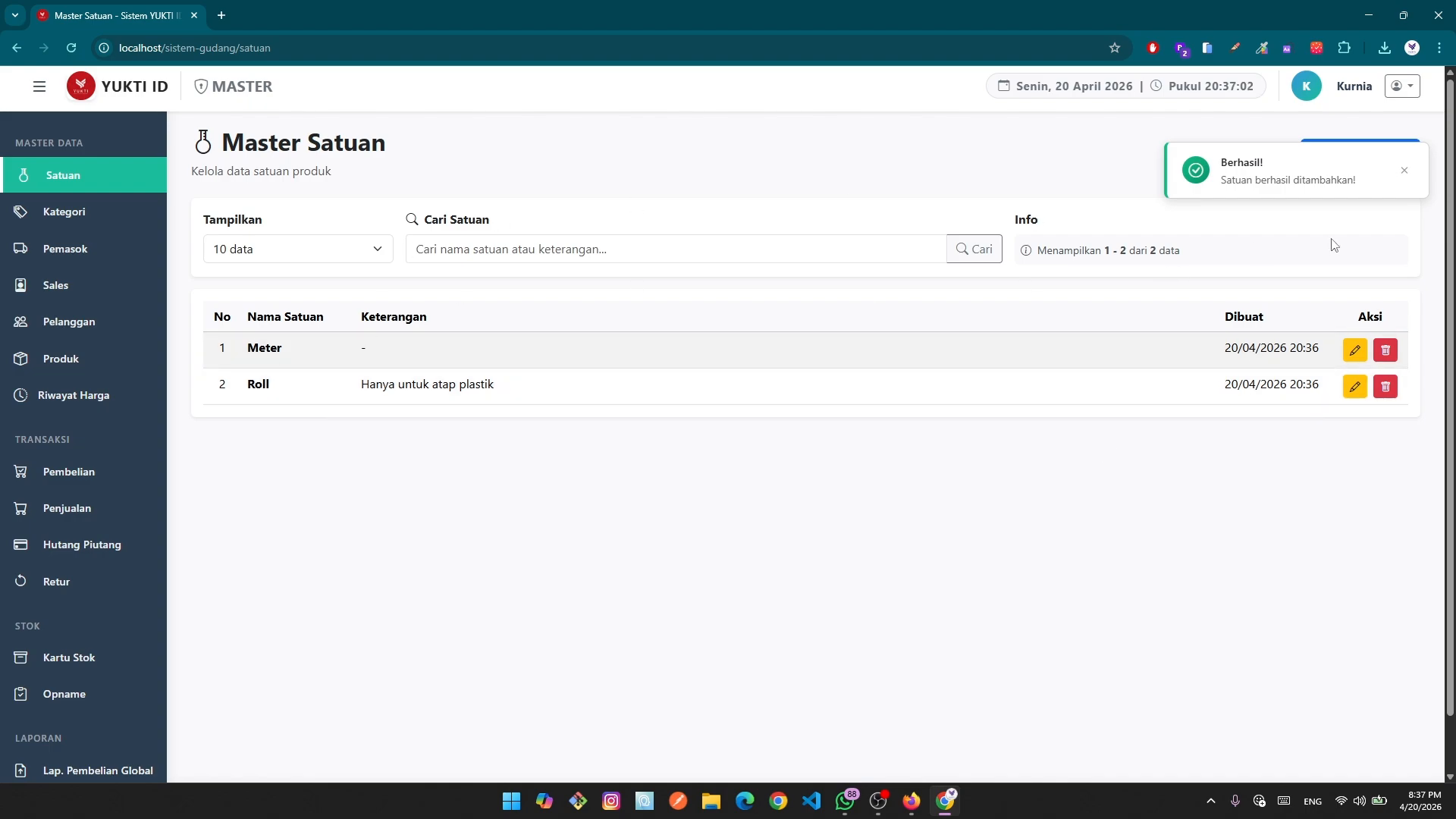
click(1404, 176)
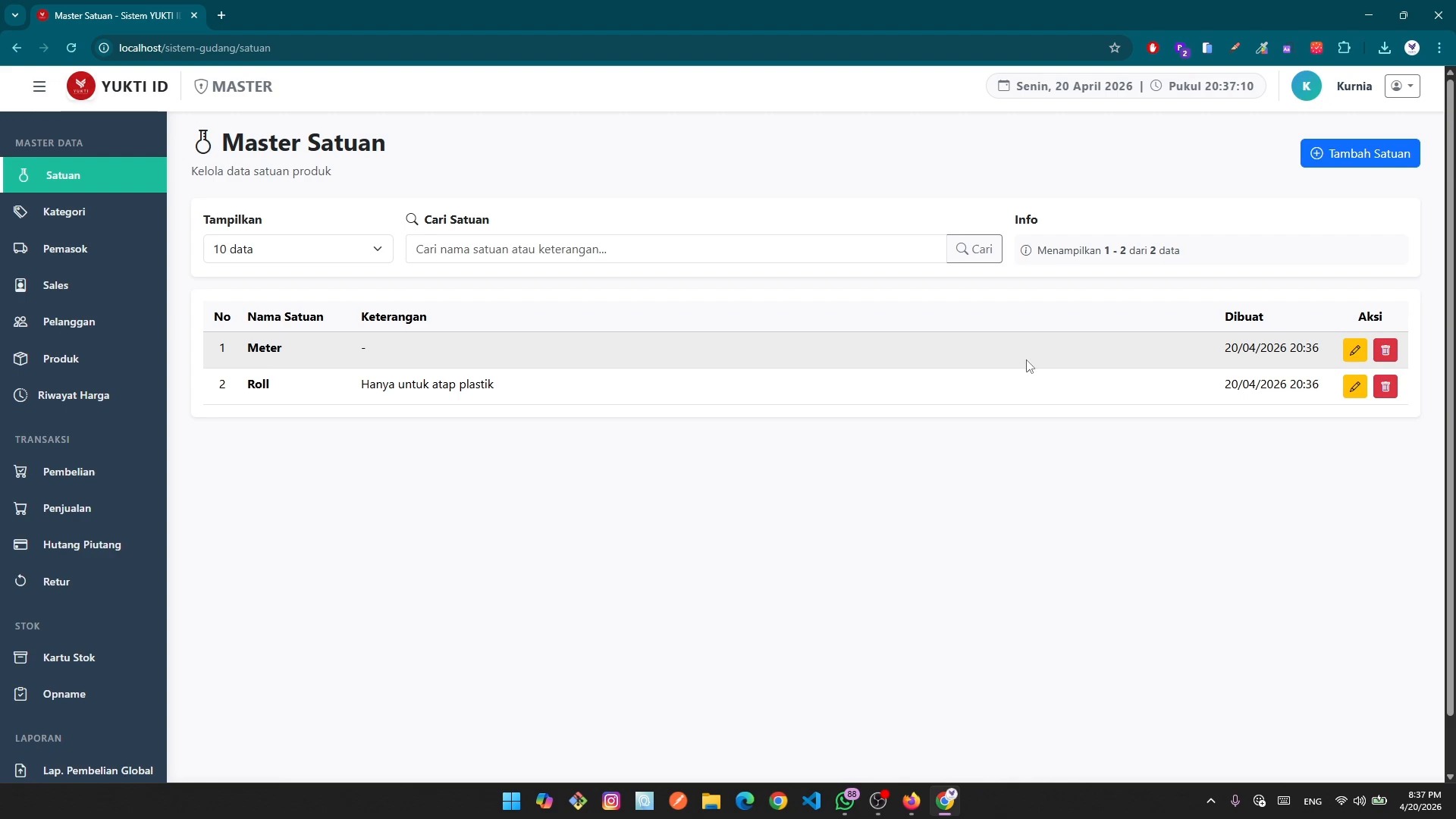
Edit the Meter unit's Keterangan to 'untuk barang meteran' and update it.
click(1355, 349)
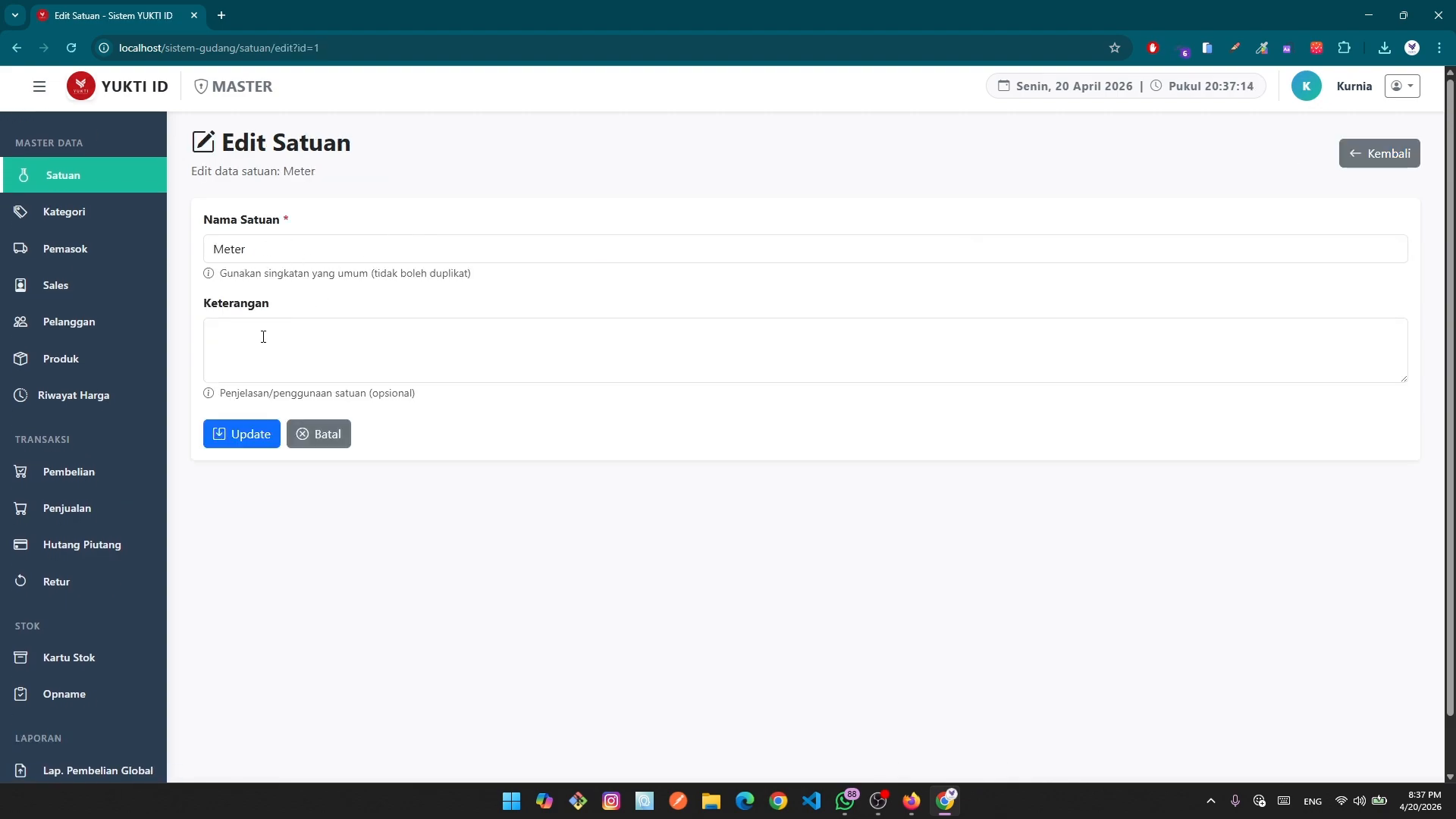
click(296, 345)
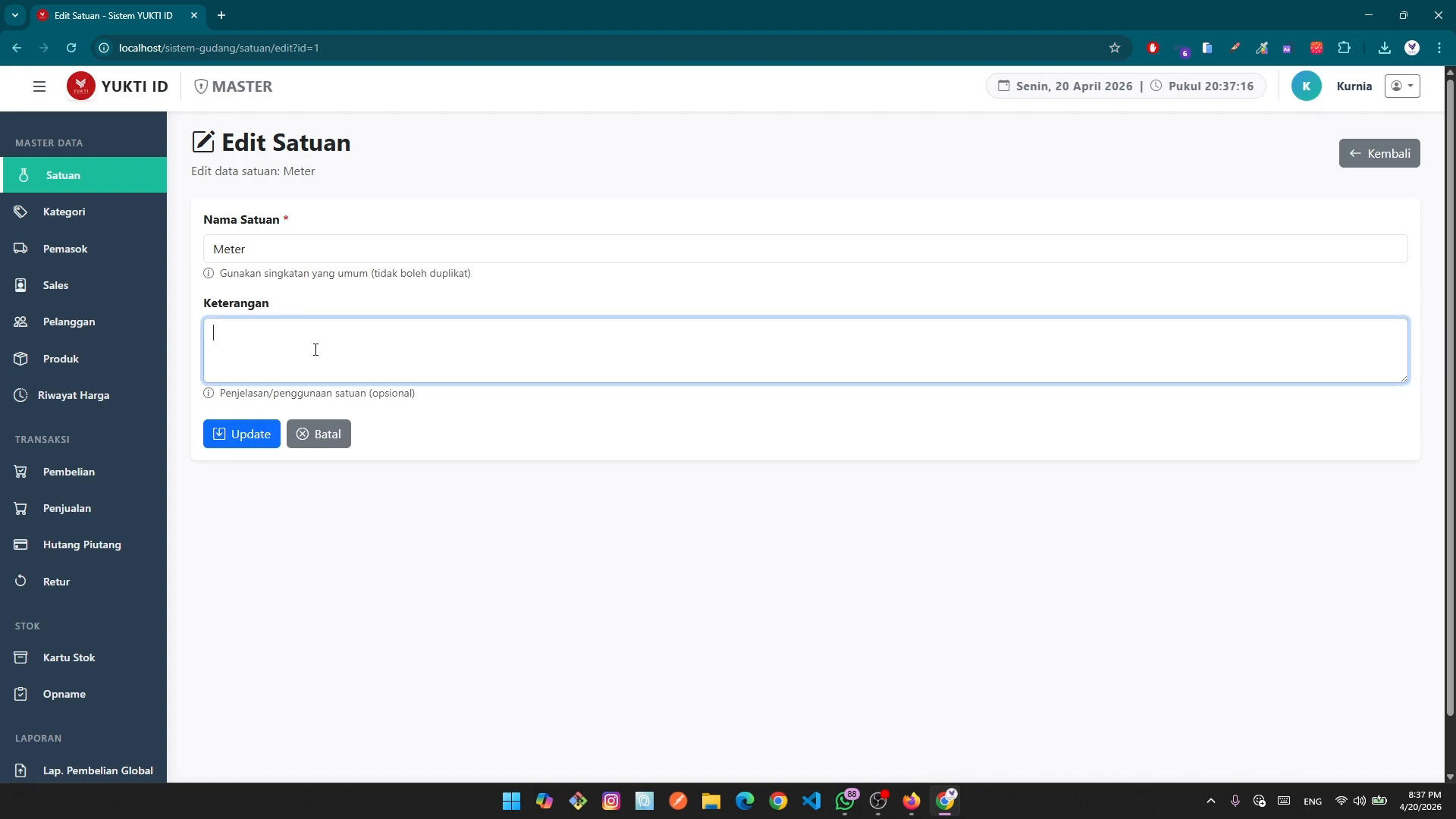
text(untuk barang)
text(me)
key(BackSpace)
key(BackSpace)
key(BackSpace)
key(BackSpace)
key(BackSpace)
key(BackSpace)
key(BackSpace)
key(BackSpace)
key(BackSpace)
key(BackSpace)
key(BackSpace)
key(BackSpace)
key(BackSpace)
text(untuk barang meteran)
click(248, 433)
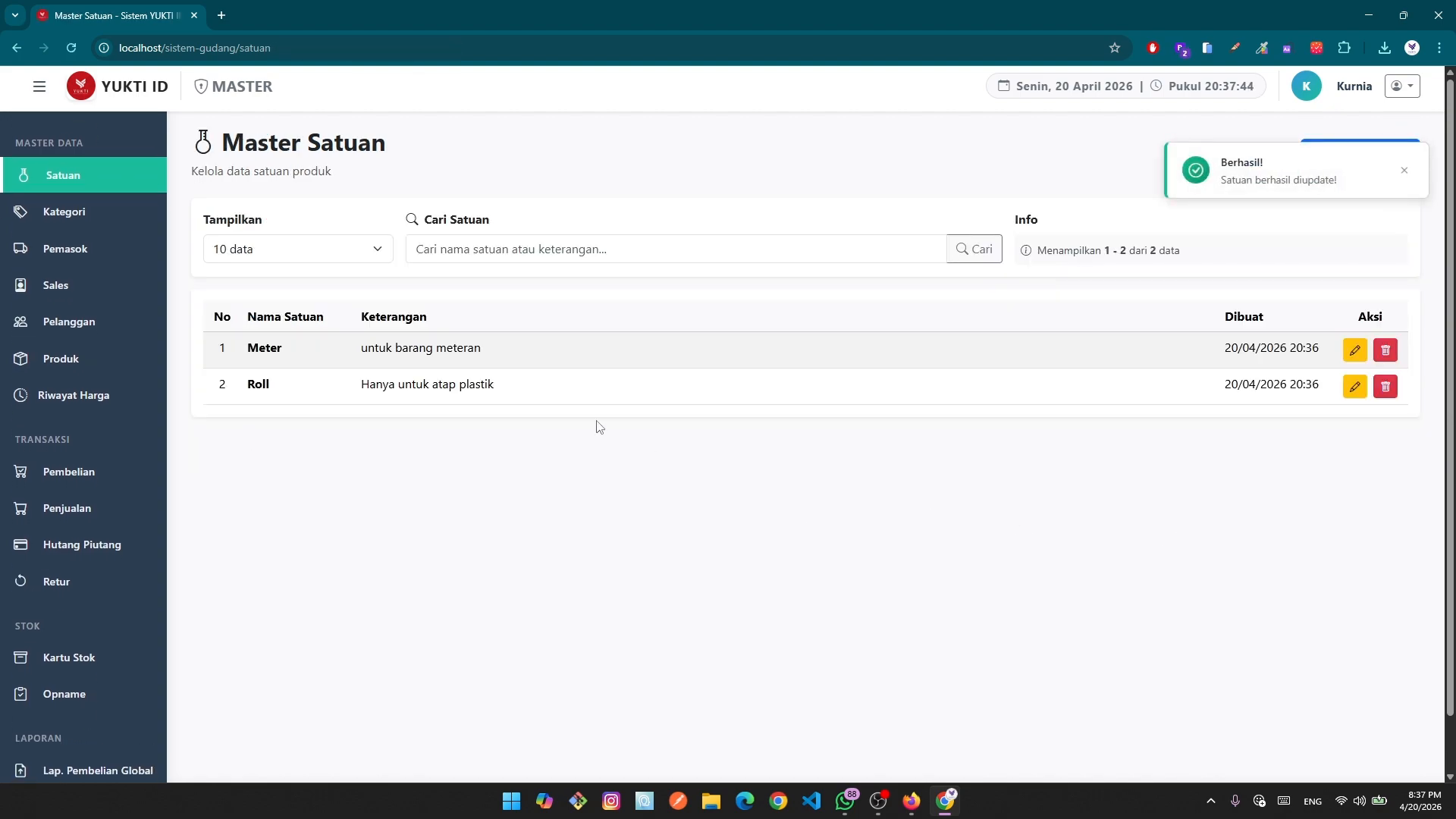
click(1389, 351)
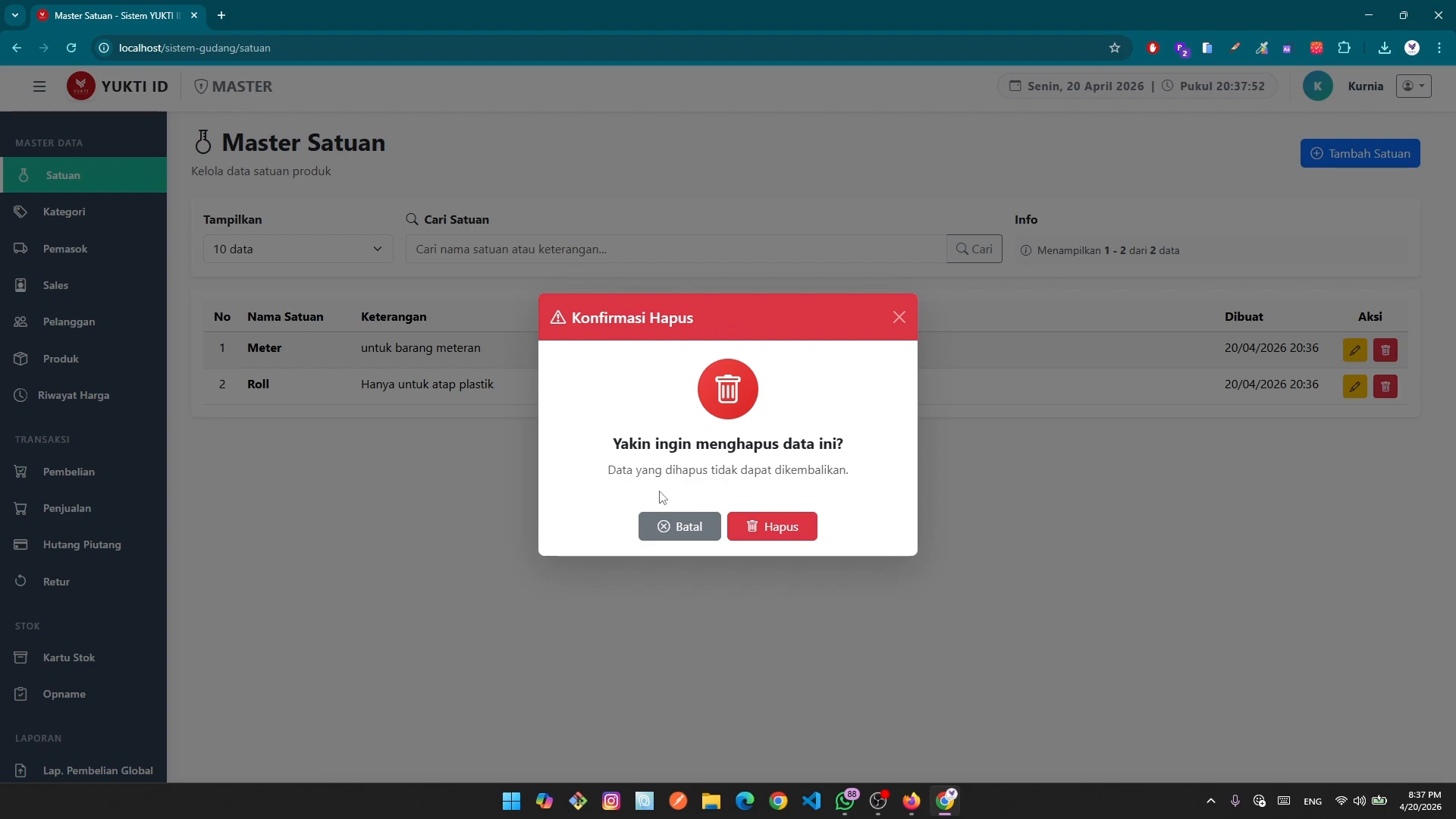
click(686, 527)
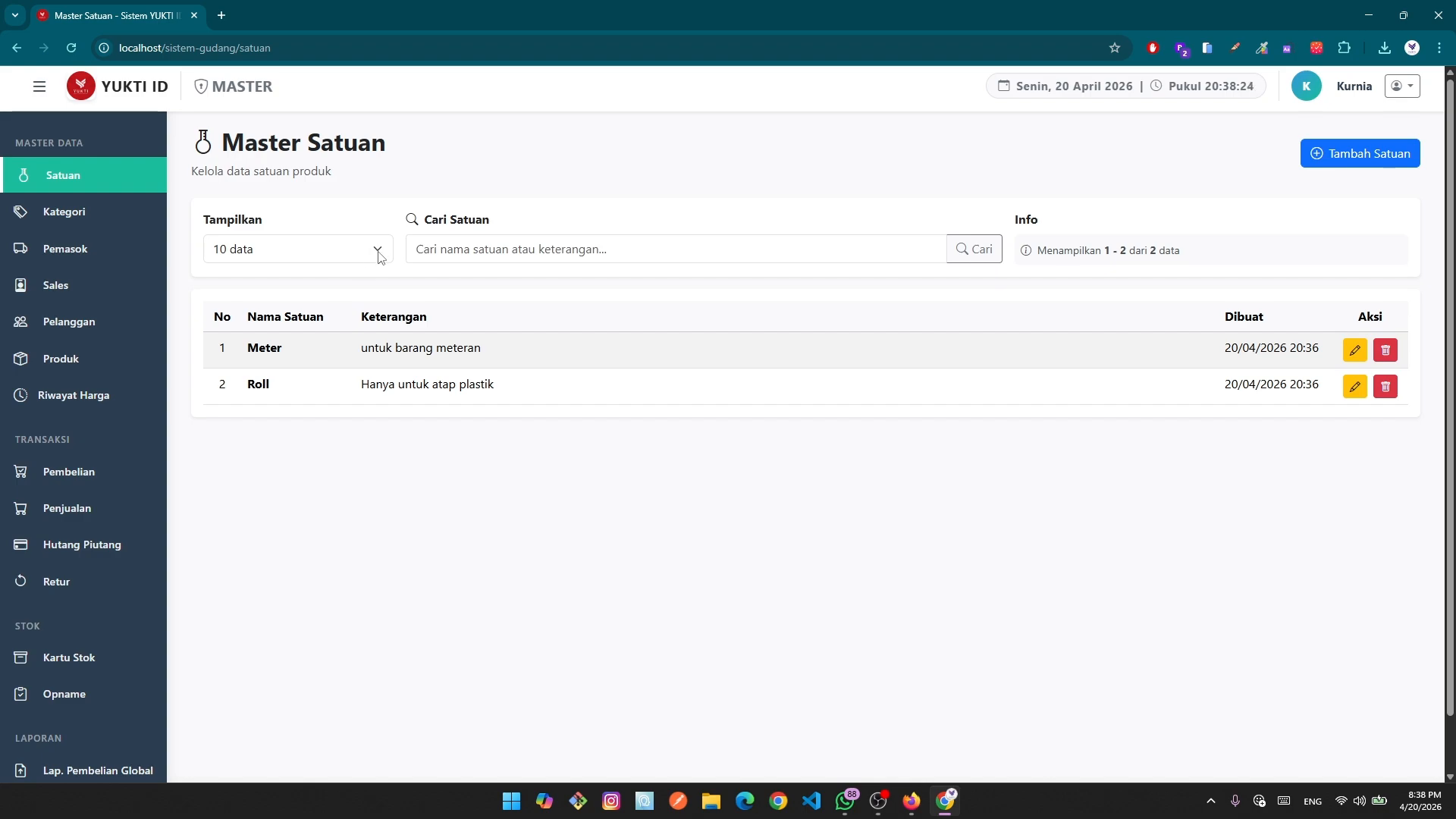
Show 50 units per page, then 10 again, search the units for 'meter' and clear it.
click(350, 253)
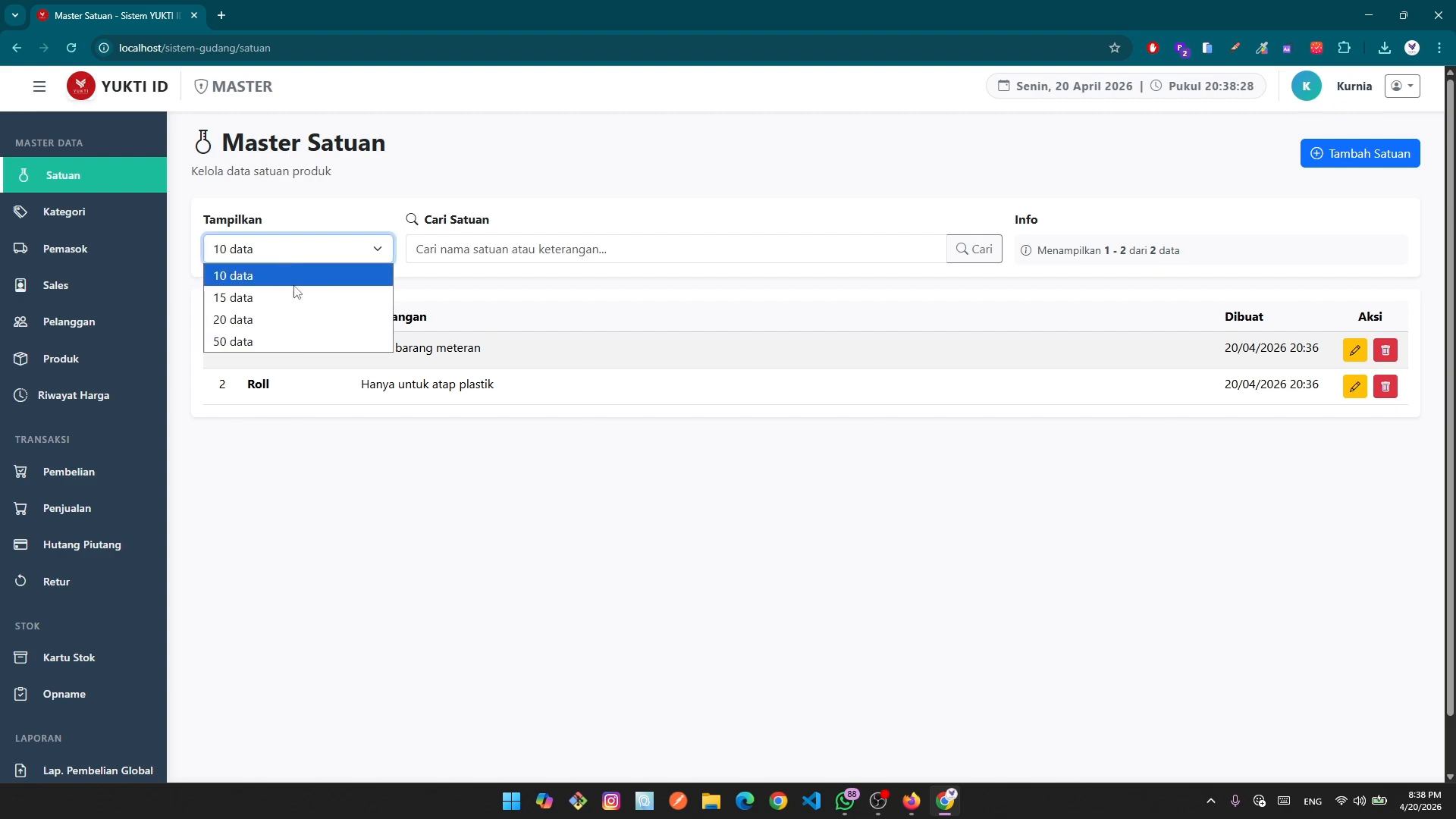
click(297, 341)
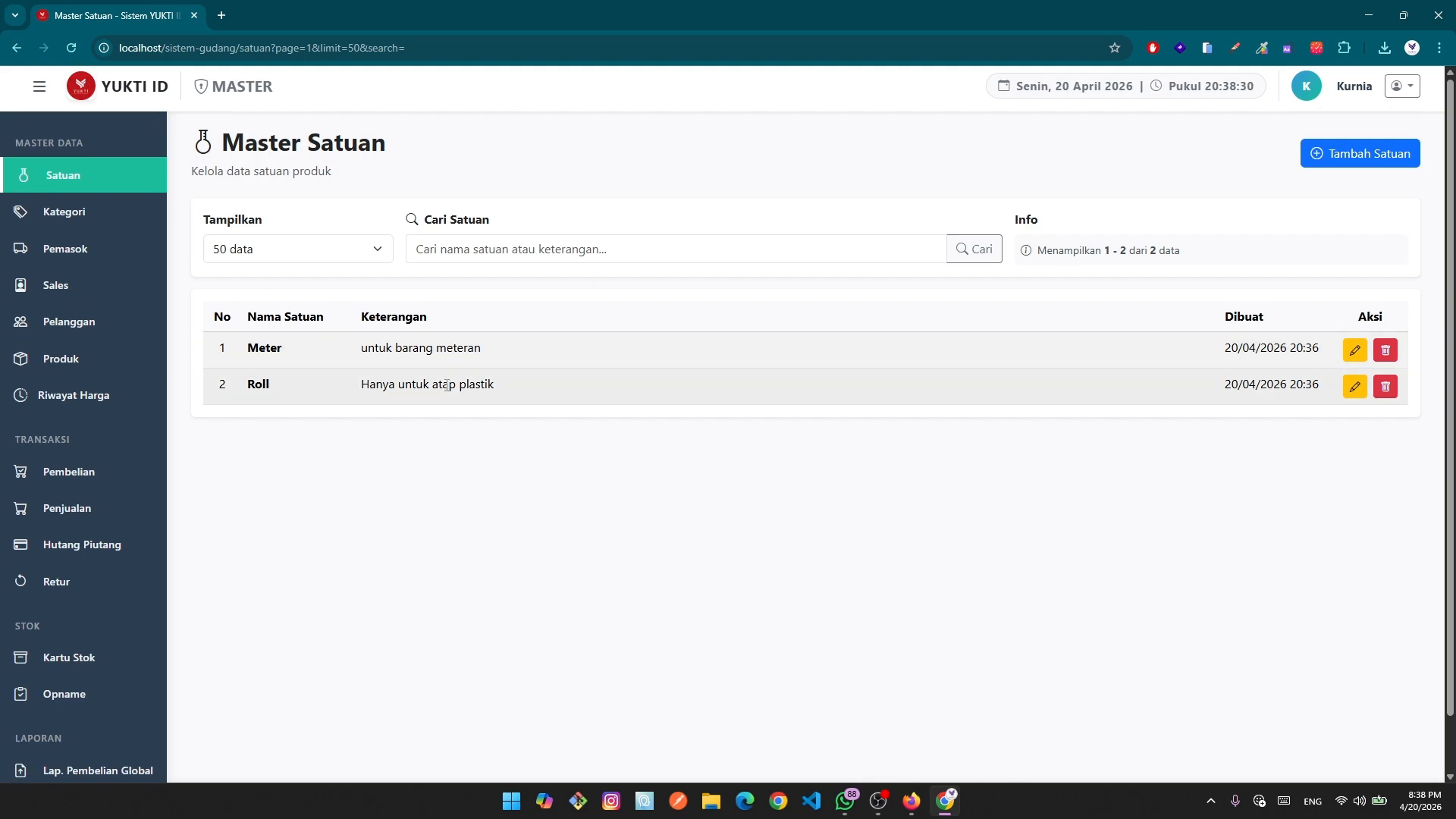
click(380, 253)
click(333, 279)
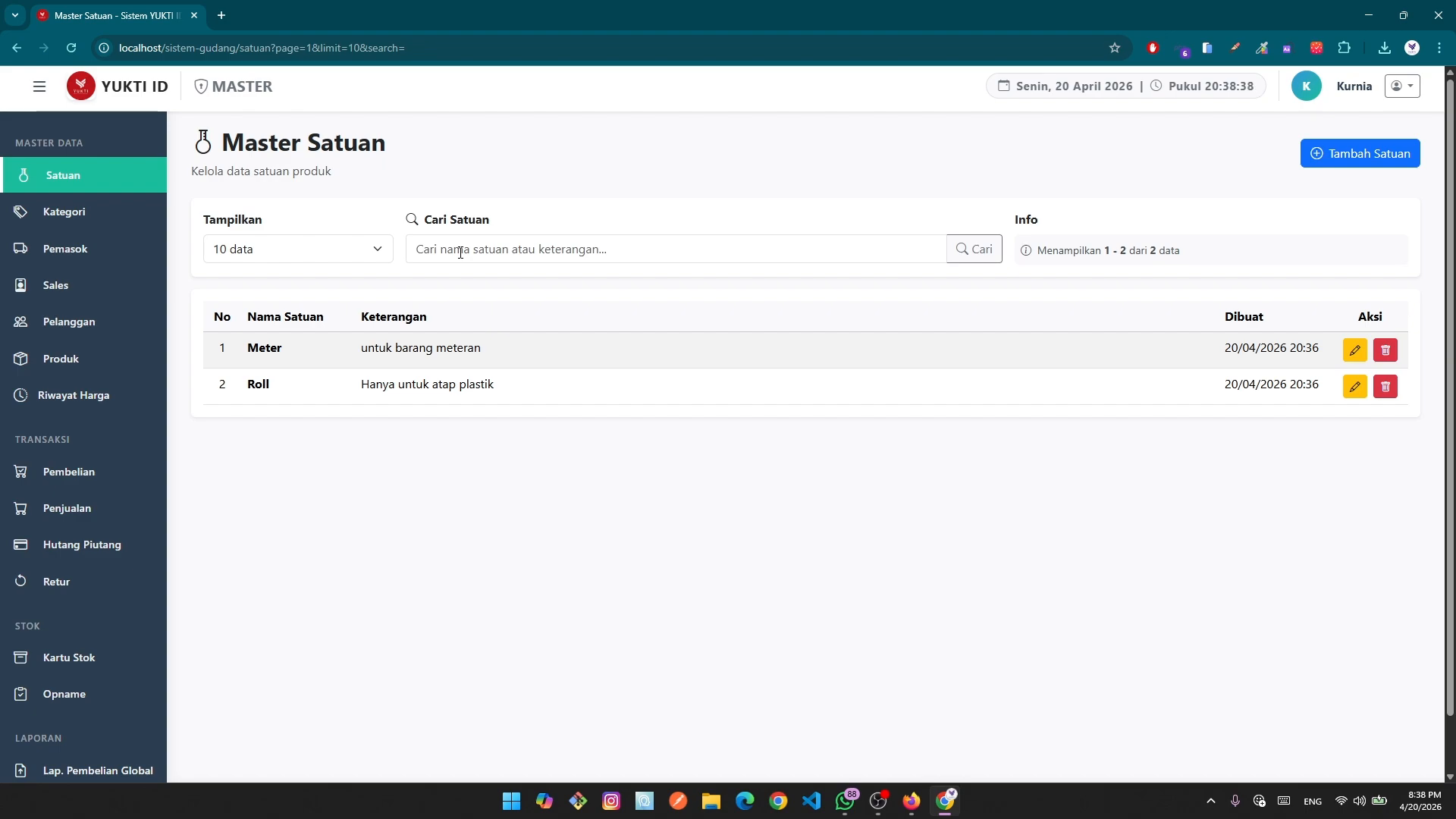
click(460, 252)
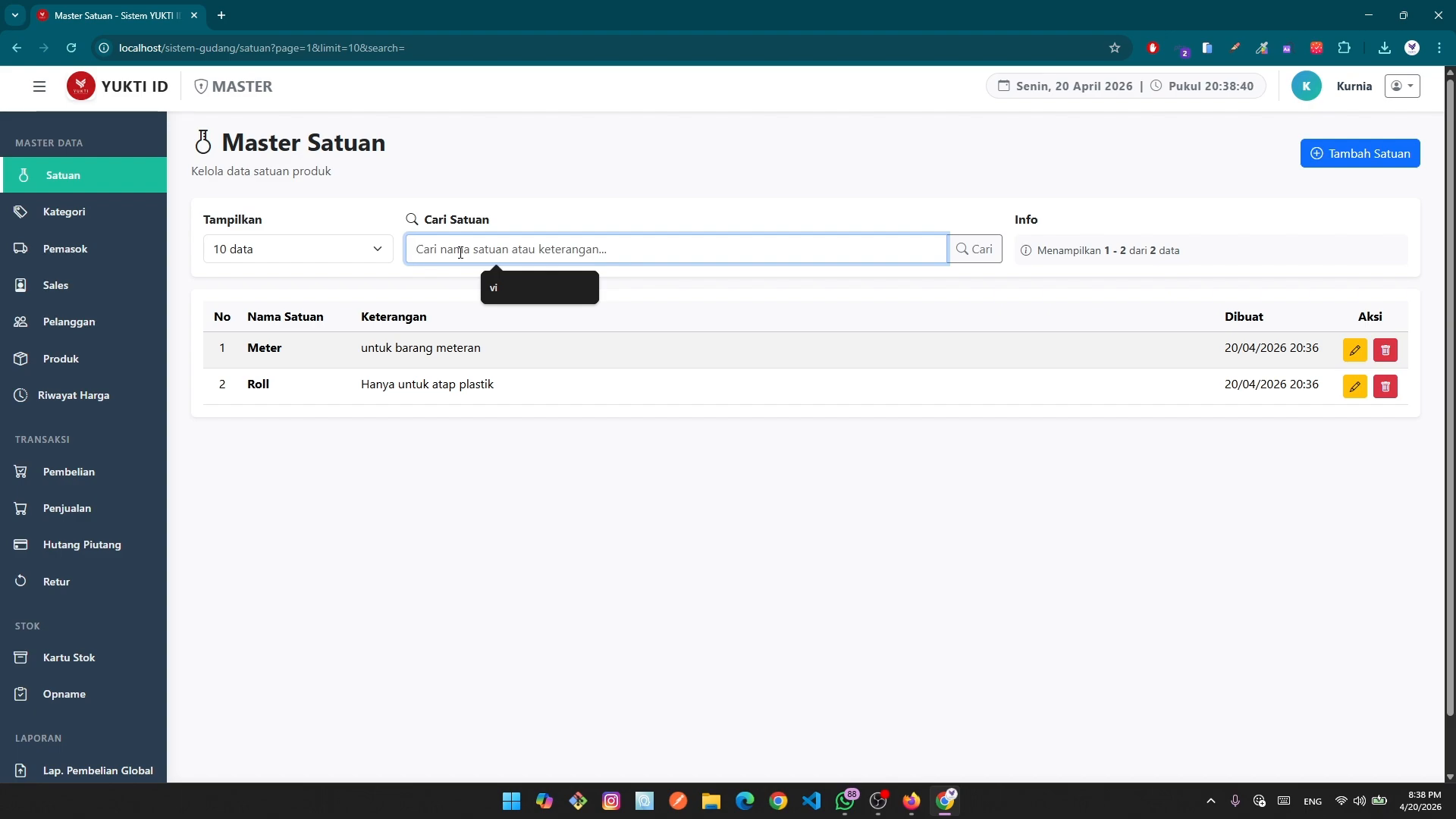
text(meter)
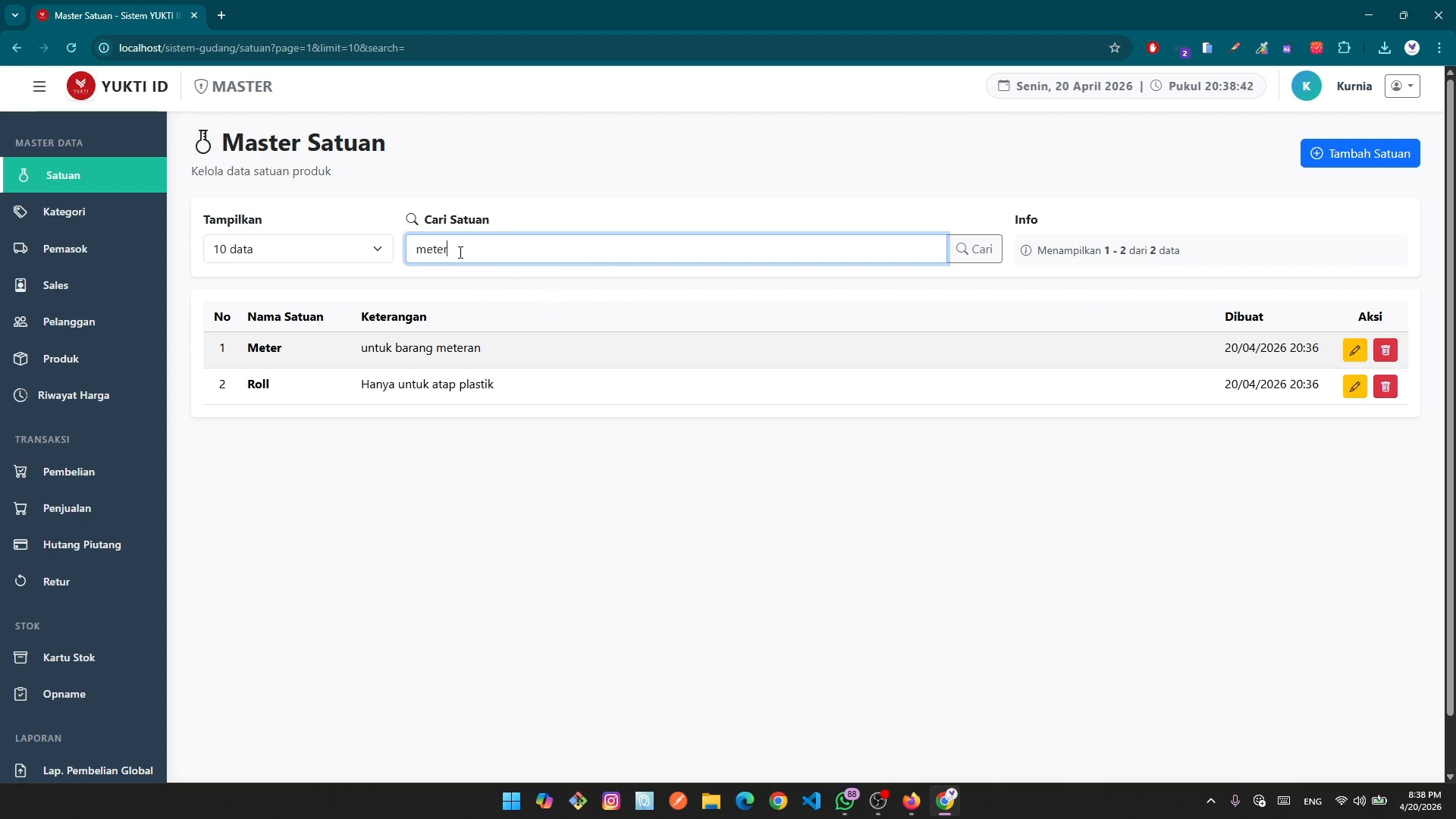
key(Return)
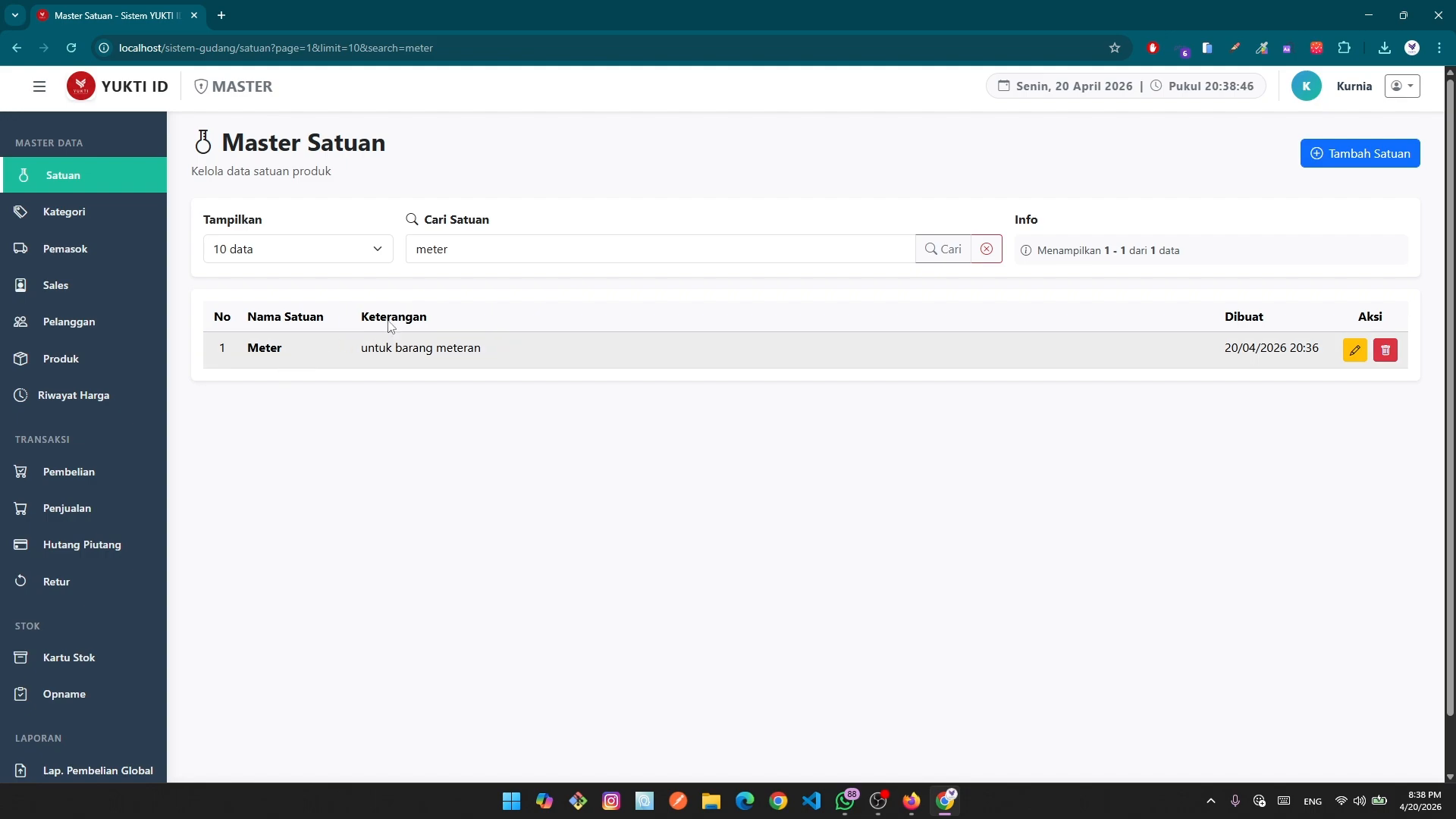
click(986, 249)
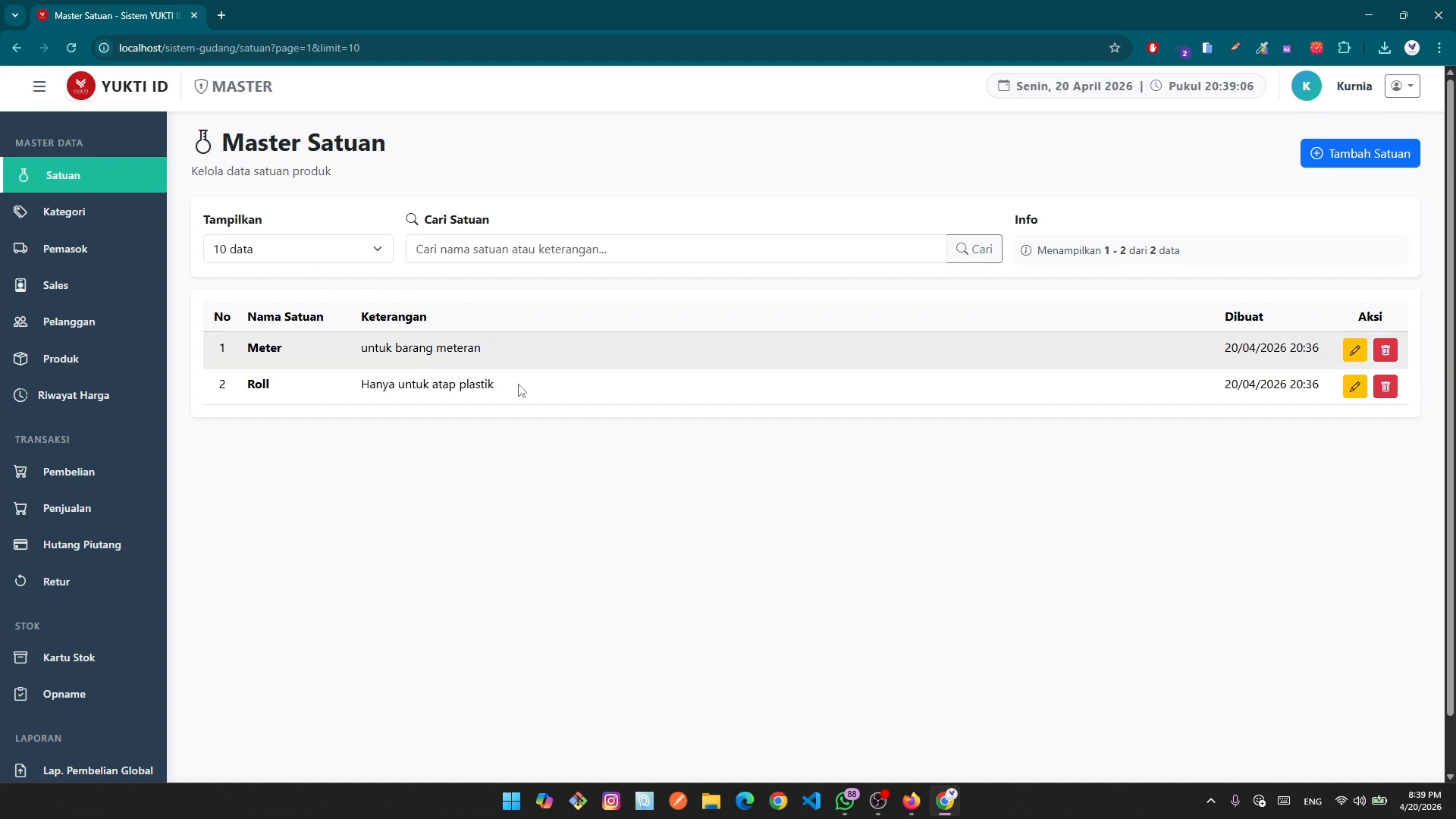
Go to the Kategori product list and keep it at 10 rows per page.
click(66, 225)
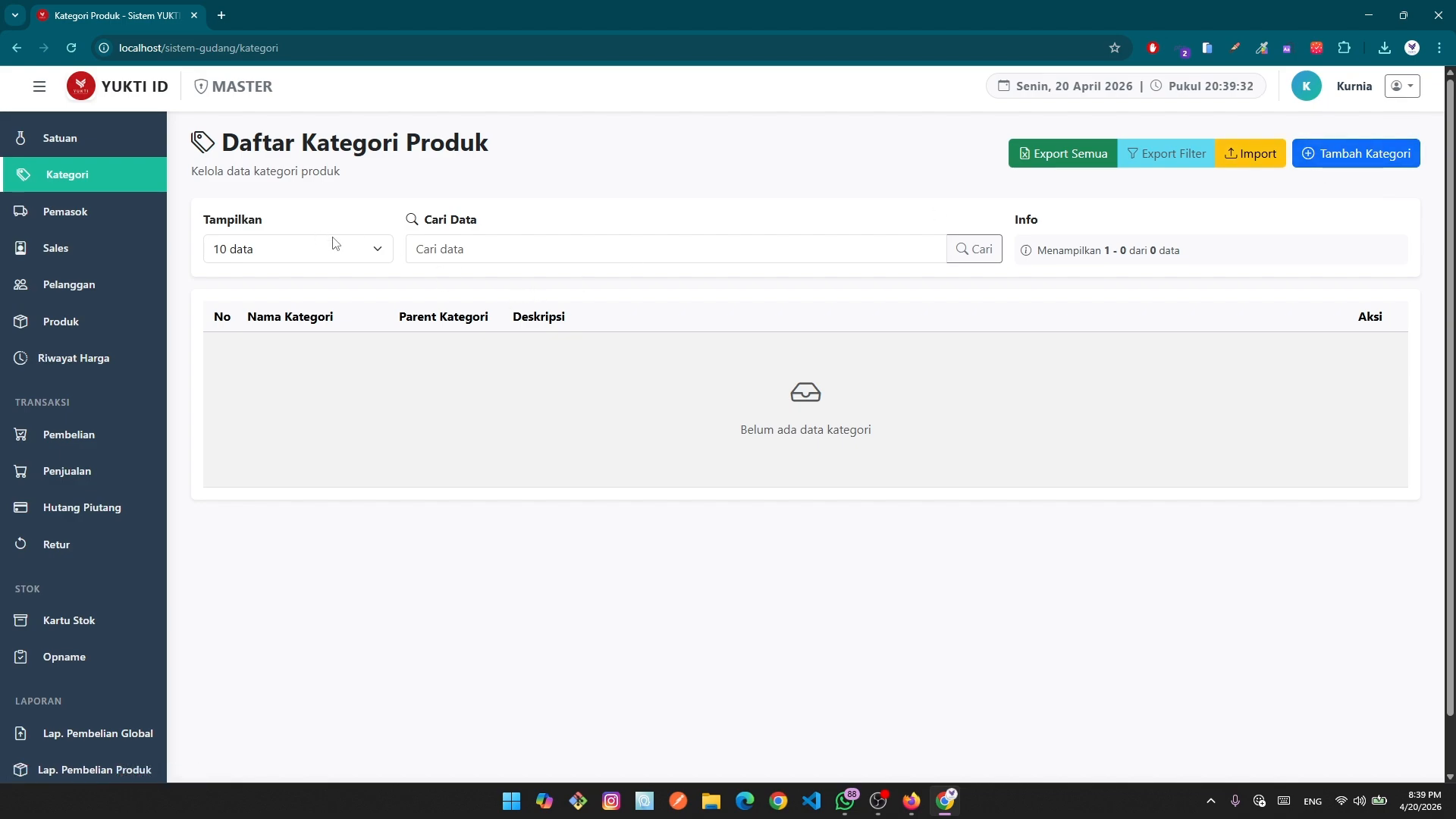
click(379, 258)
click(337, 283)
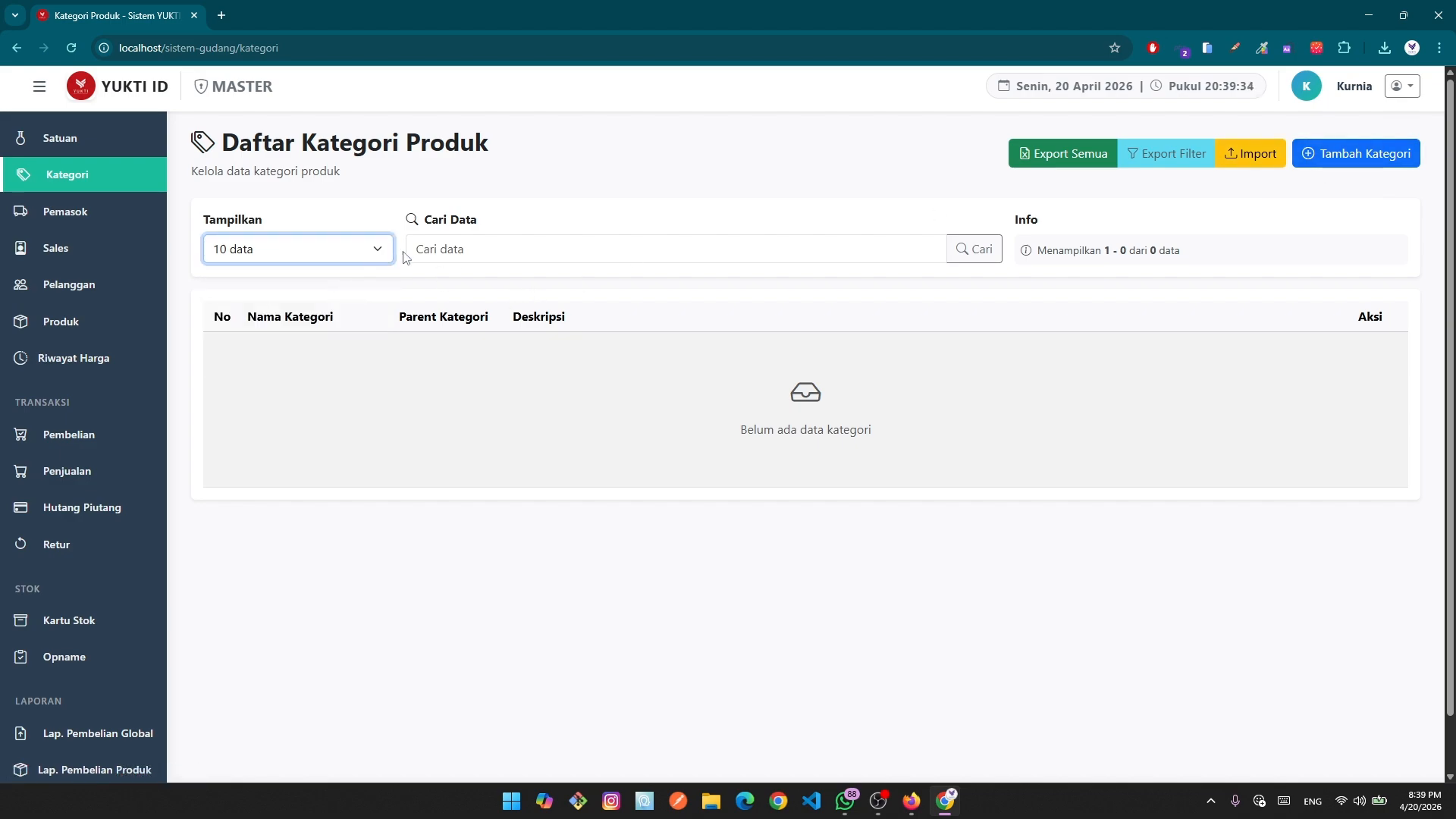
click(494, 250)
double_click(1108, 250)
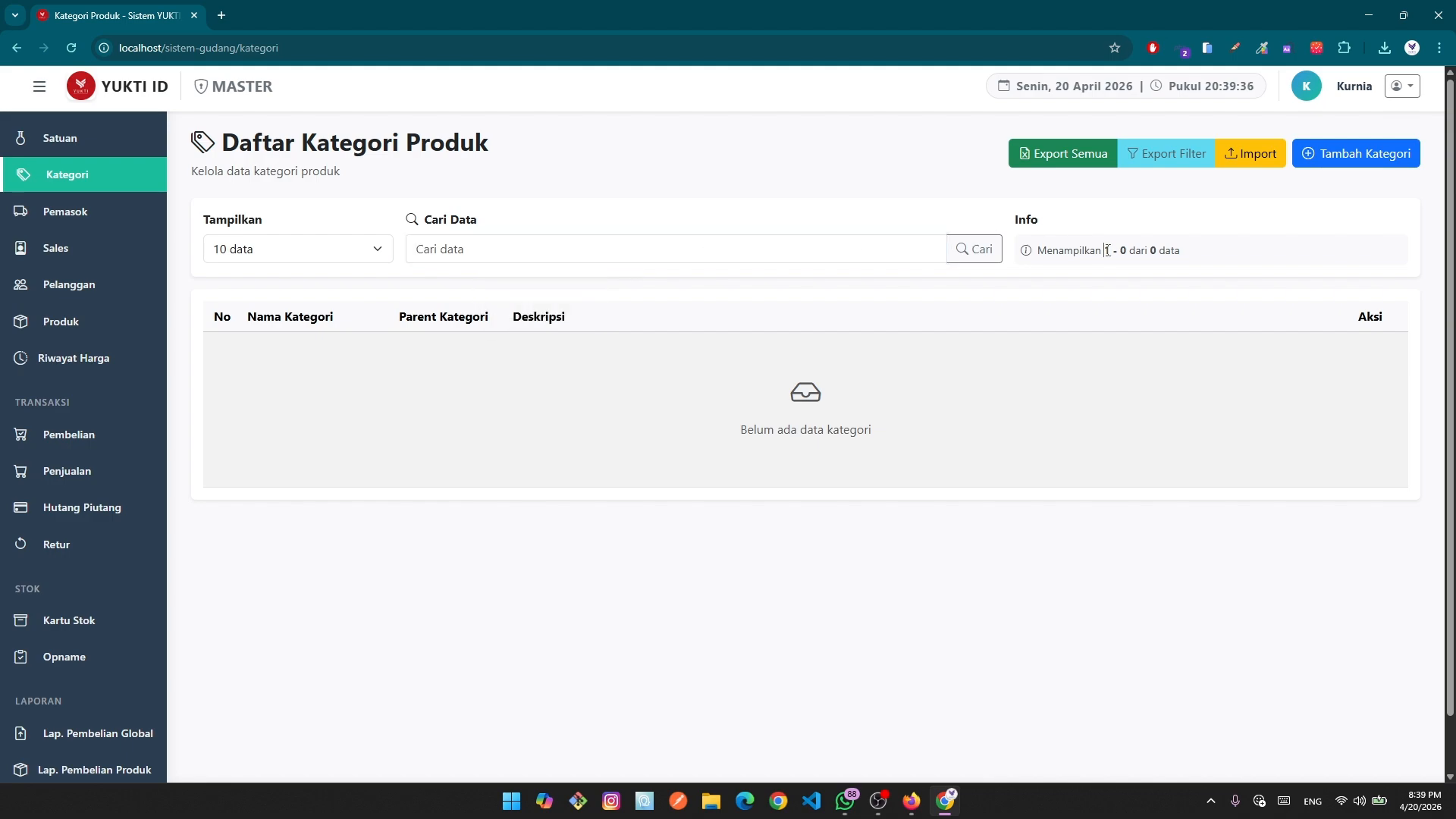
click(1264, 285)
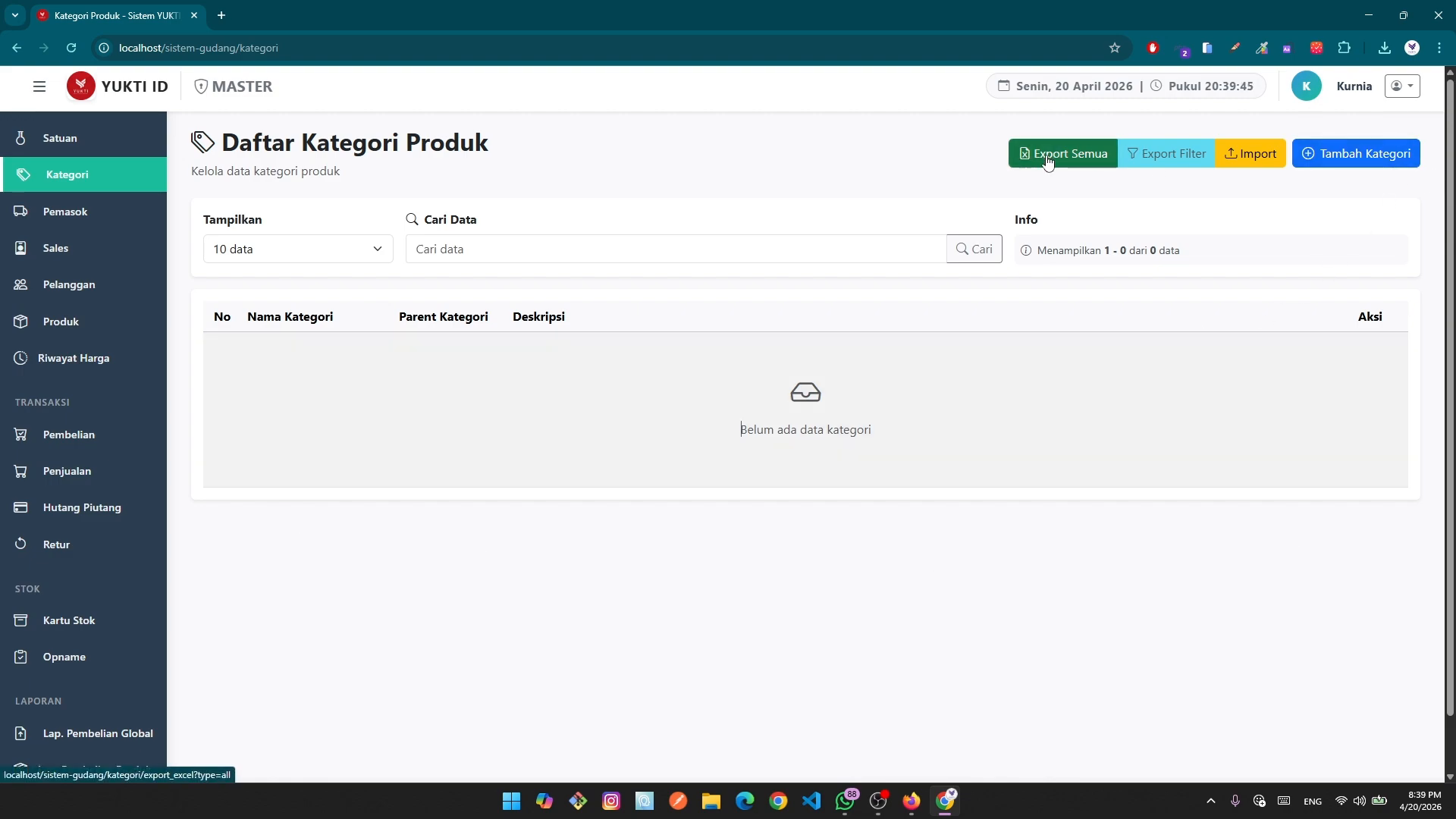
Start a new category and name it 'Bahan Finishing', fixing the misspelled suggestion.
click(1363, 153)
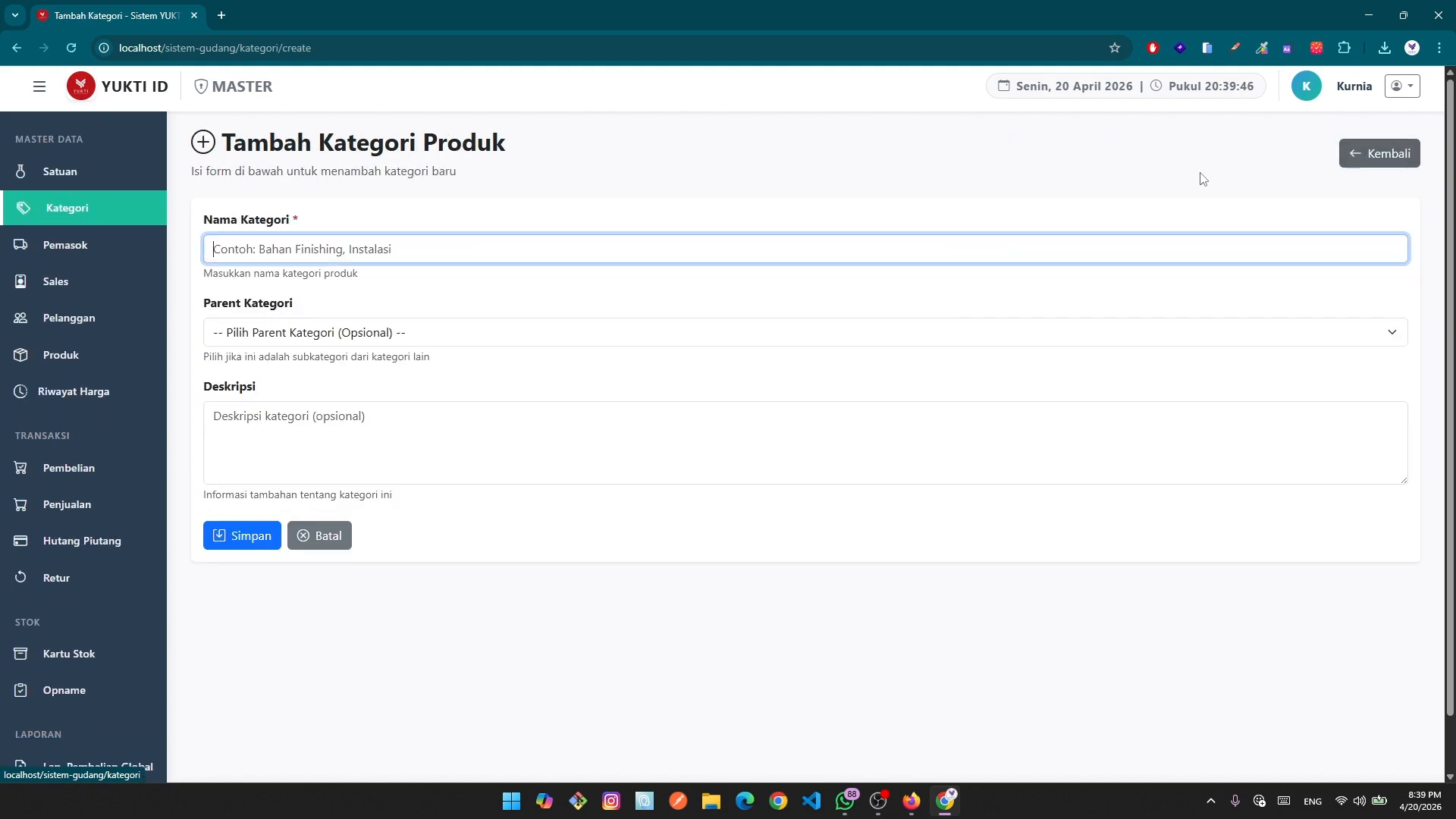
click(447, 253)
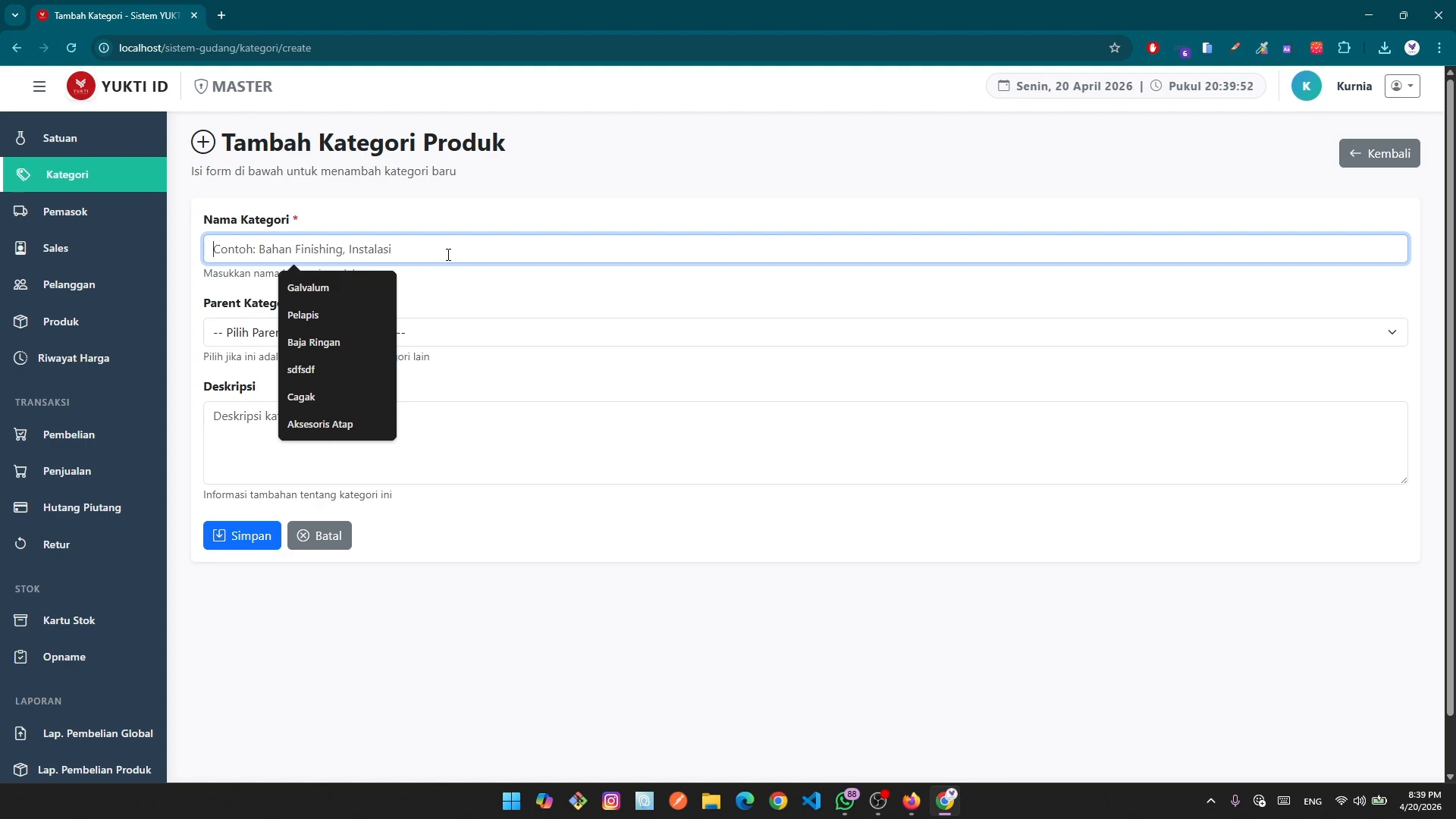
text(Bahan Finising)
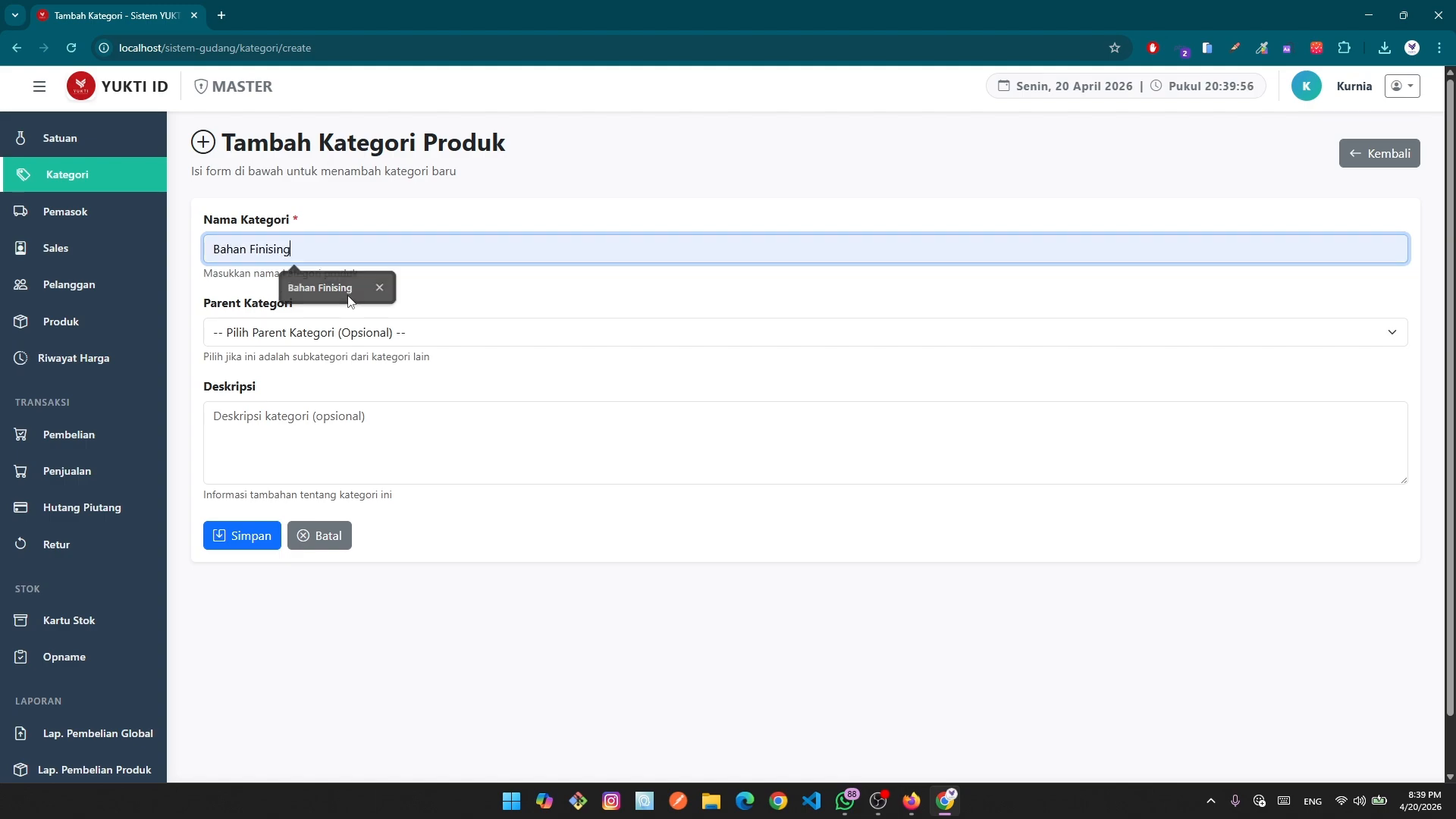
click(349, 294)
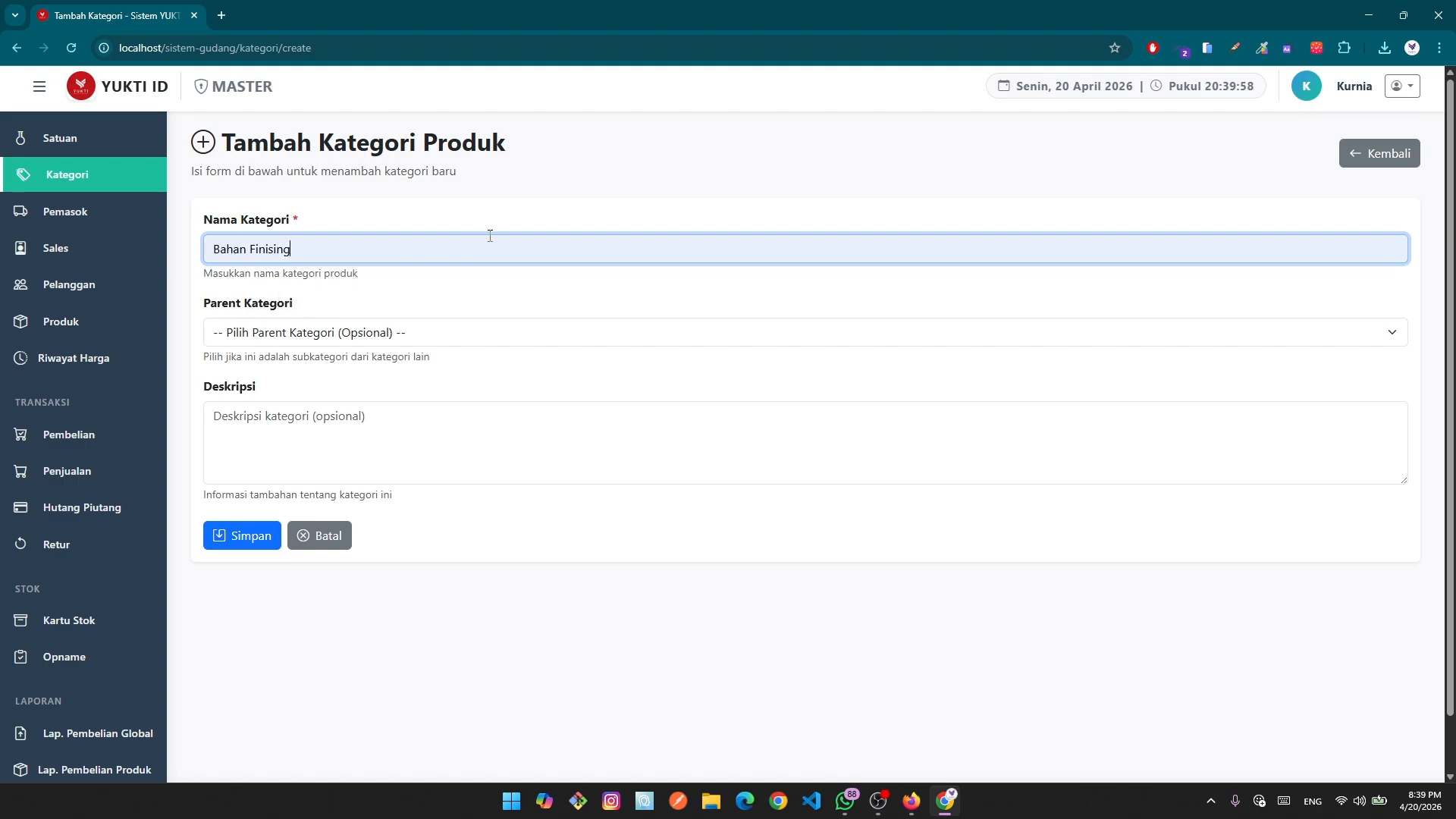
key(BackSpace)
key(BackSpace)
key(BackSpace)
key(BackSpace)
key(BackSpace)
key(BackSpace)
key(BackSpace)
key(BackSpace)
key(BackSpace)
key(BackSpace)
key(BackSpace)
key(BackSpace)
key(BackSpace)
key(BackSpace)
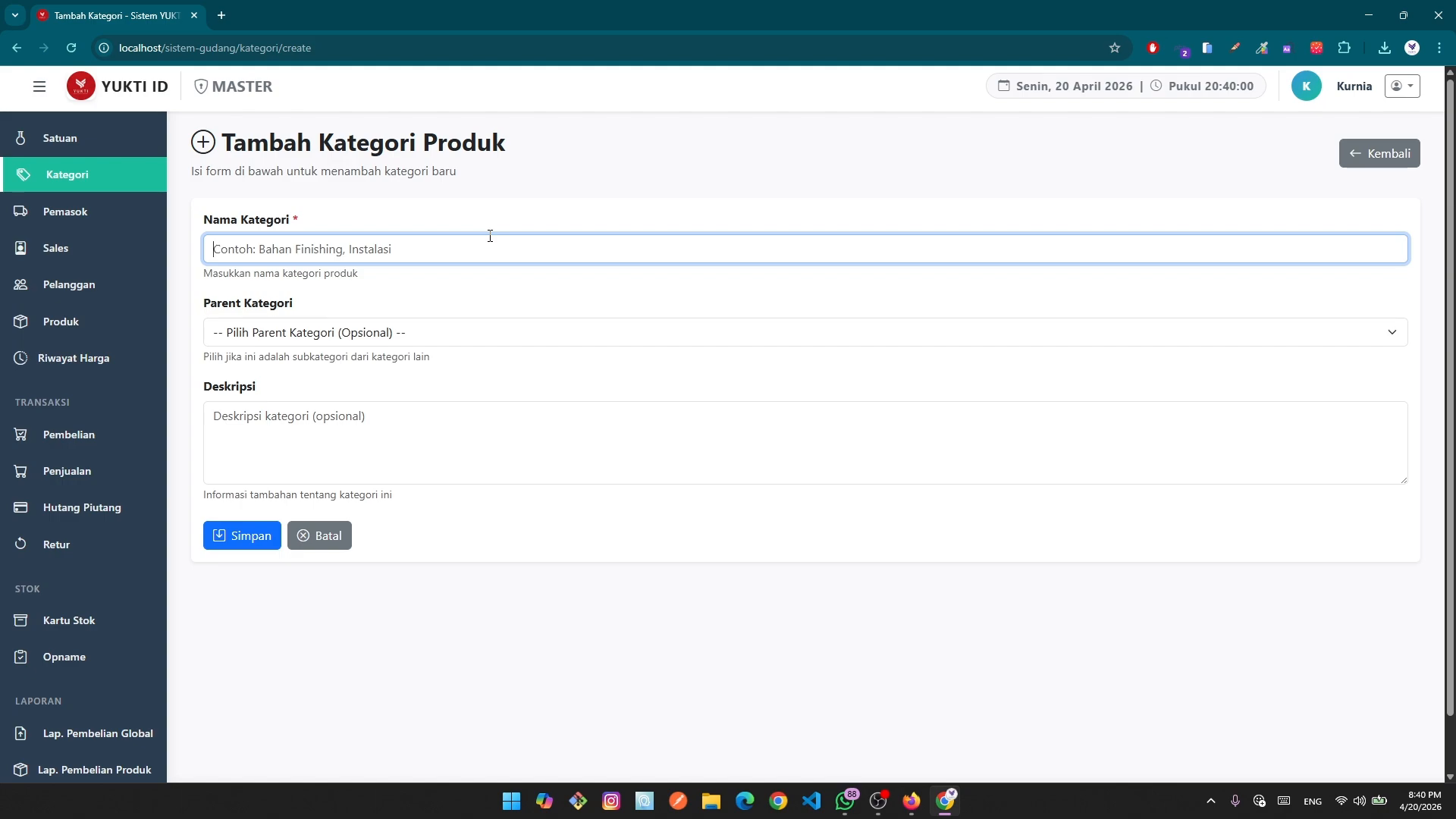
text(bahan)
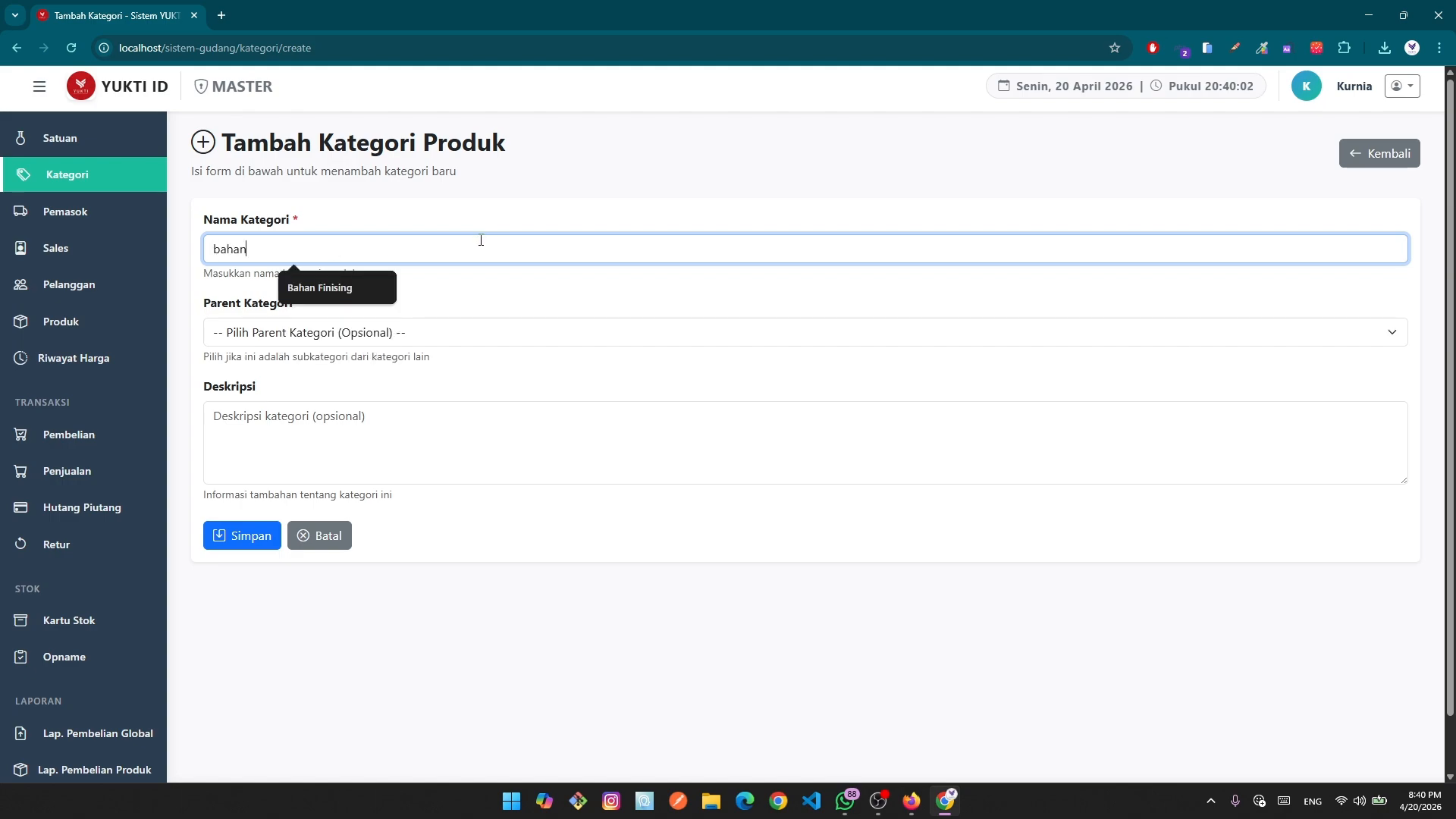
click(334, 287)
key(BackSpace)
key(BackSpace)
text(s)
text(mh)
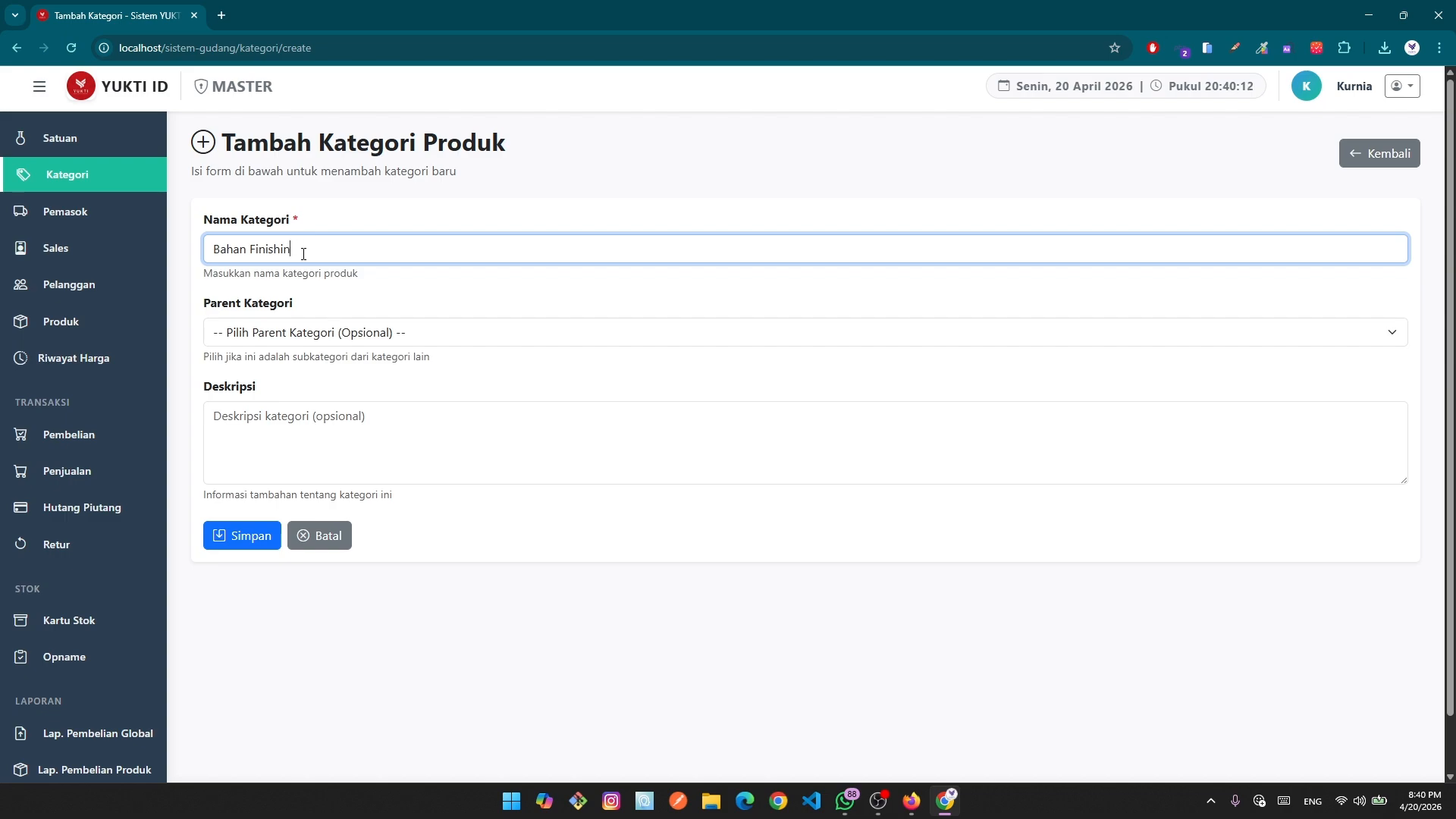
Leave Parent empty, enter the description 'untuk bahan finishing', and save the category.
click(308, 343)
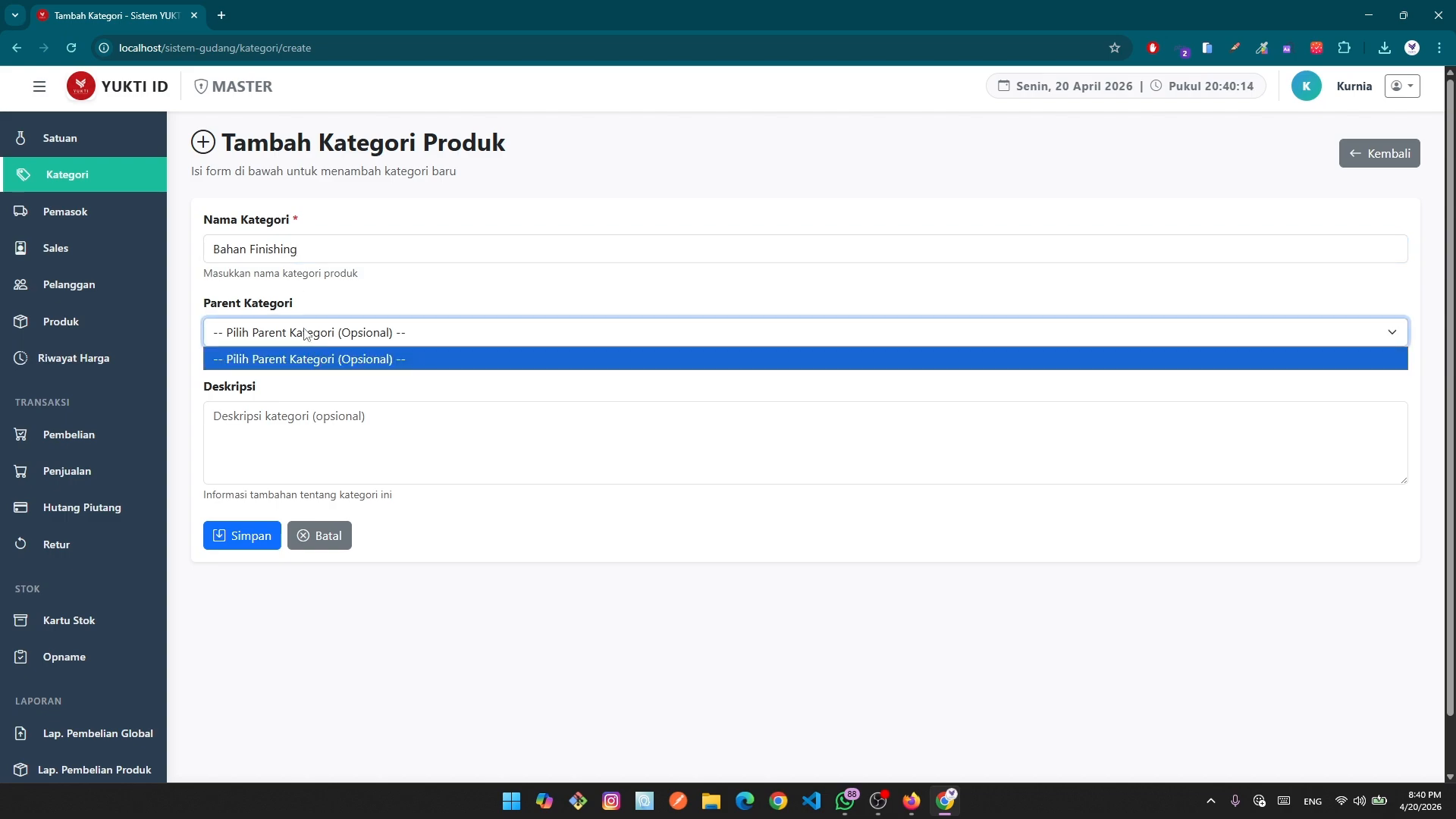
click(362, 365)
click(413, 345)
click(417, 361)
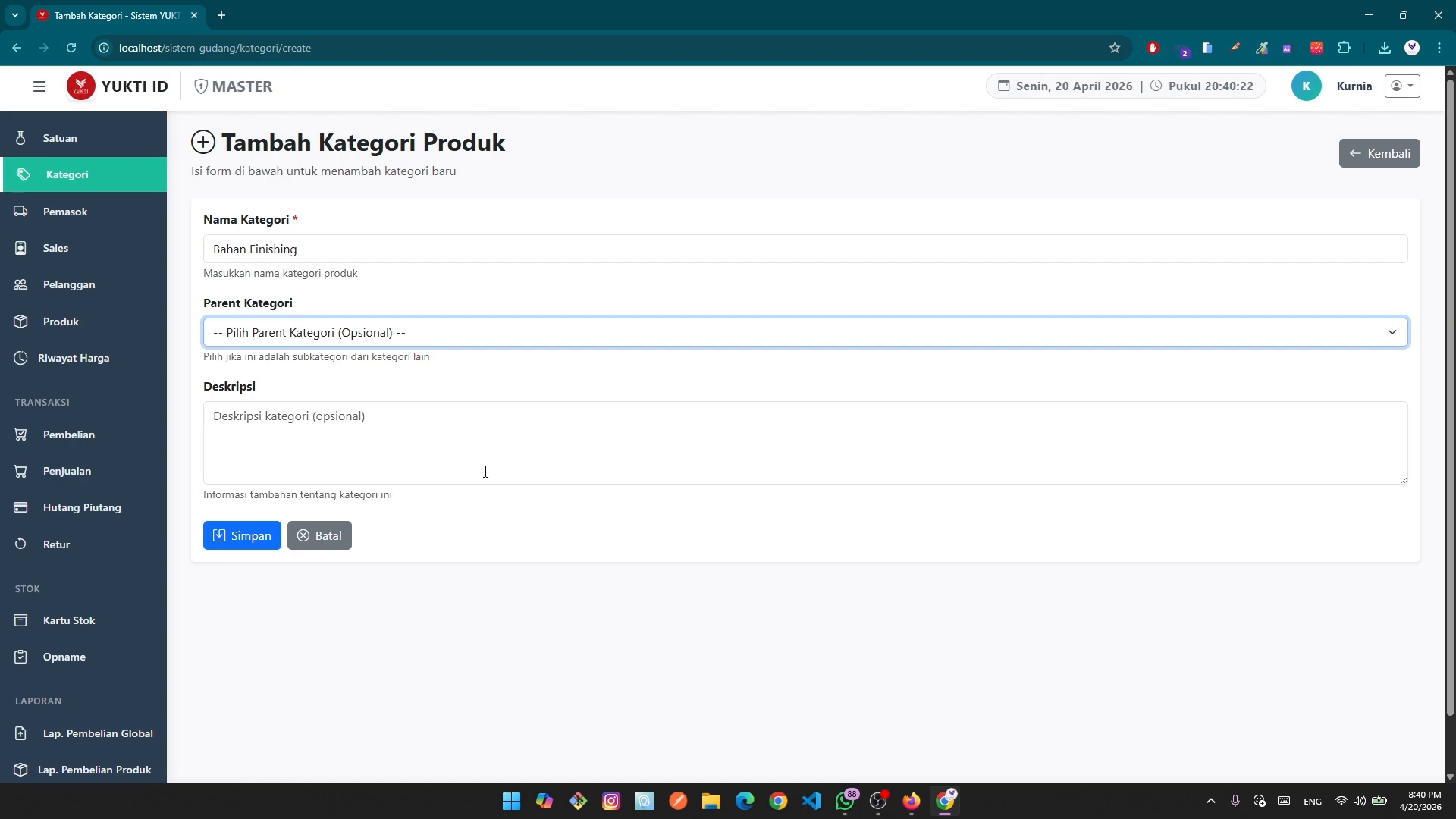
click(296, 345)
click(341, 356)
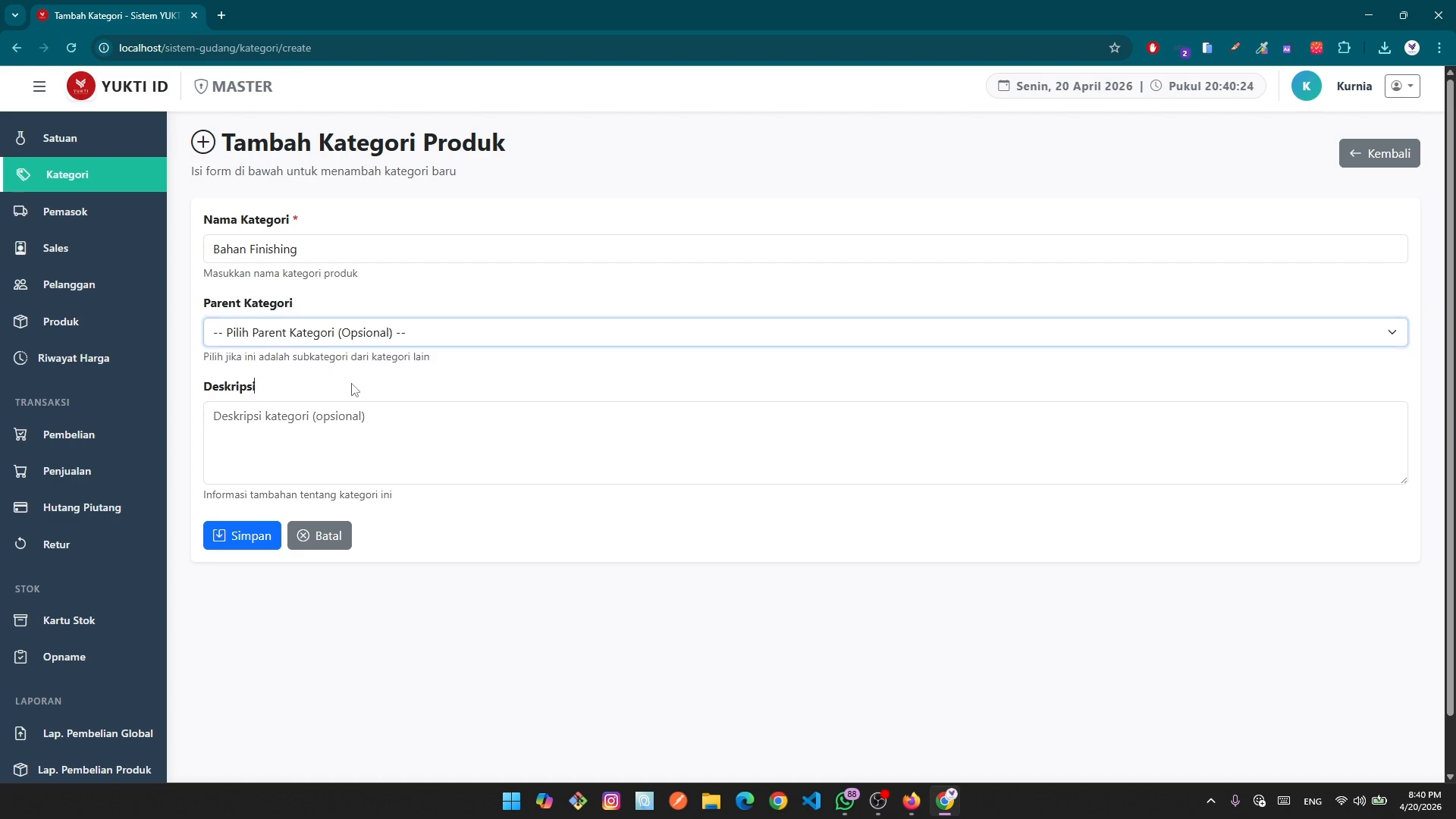
click(292, 395)
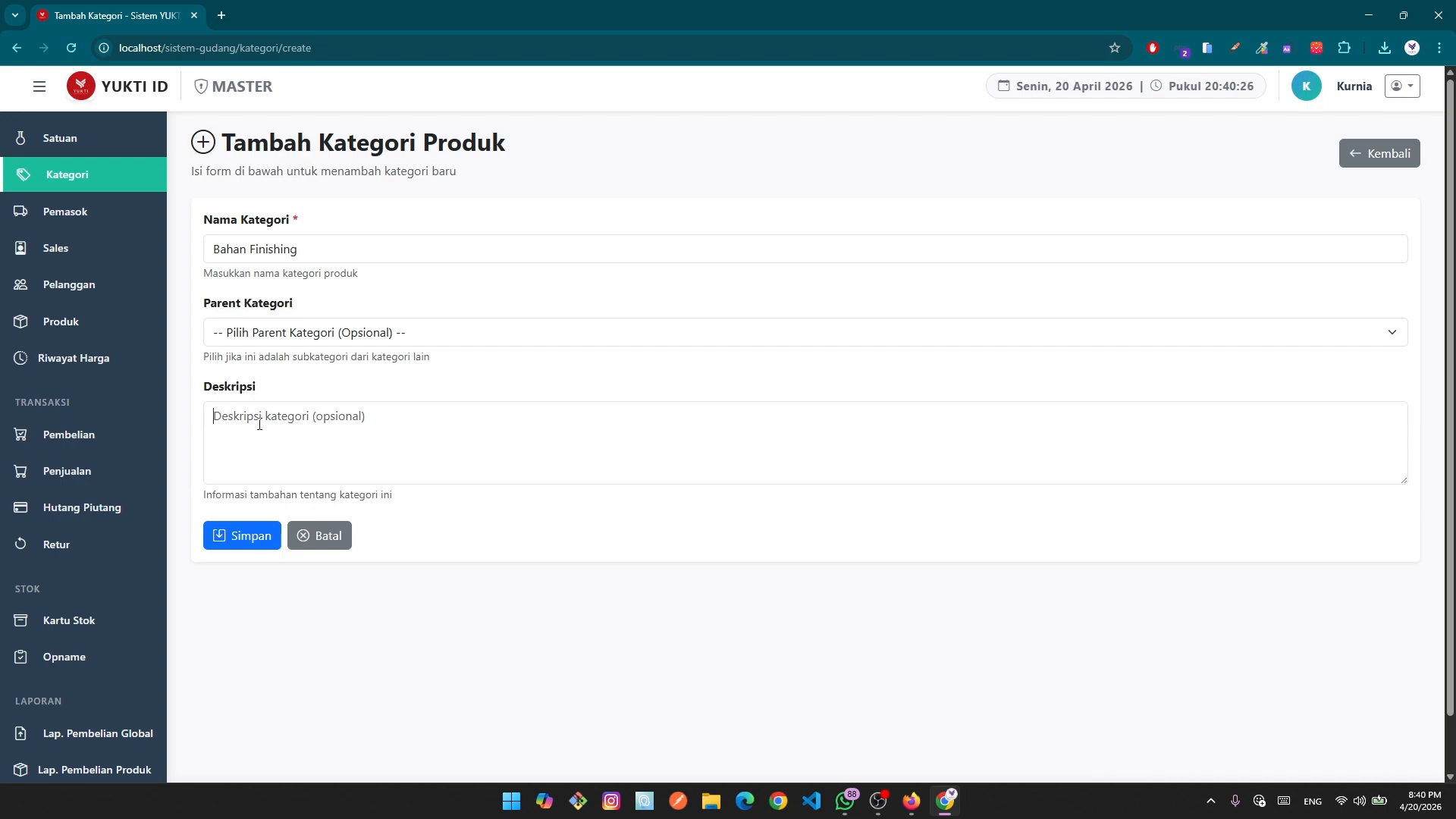
click(304, 422)
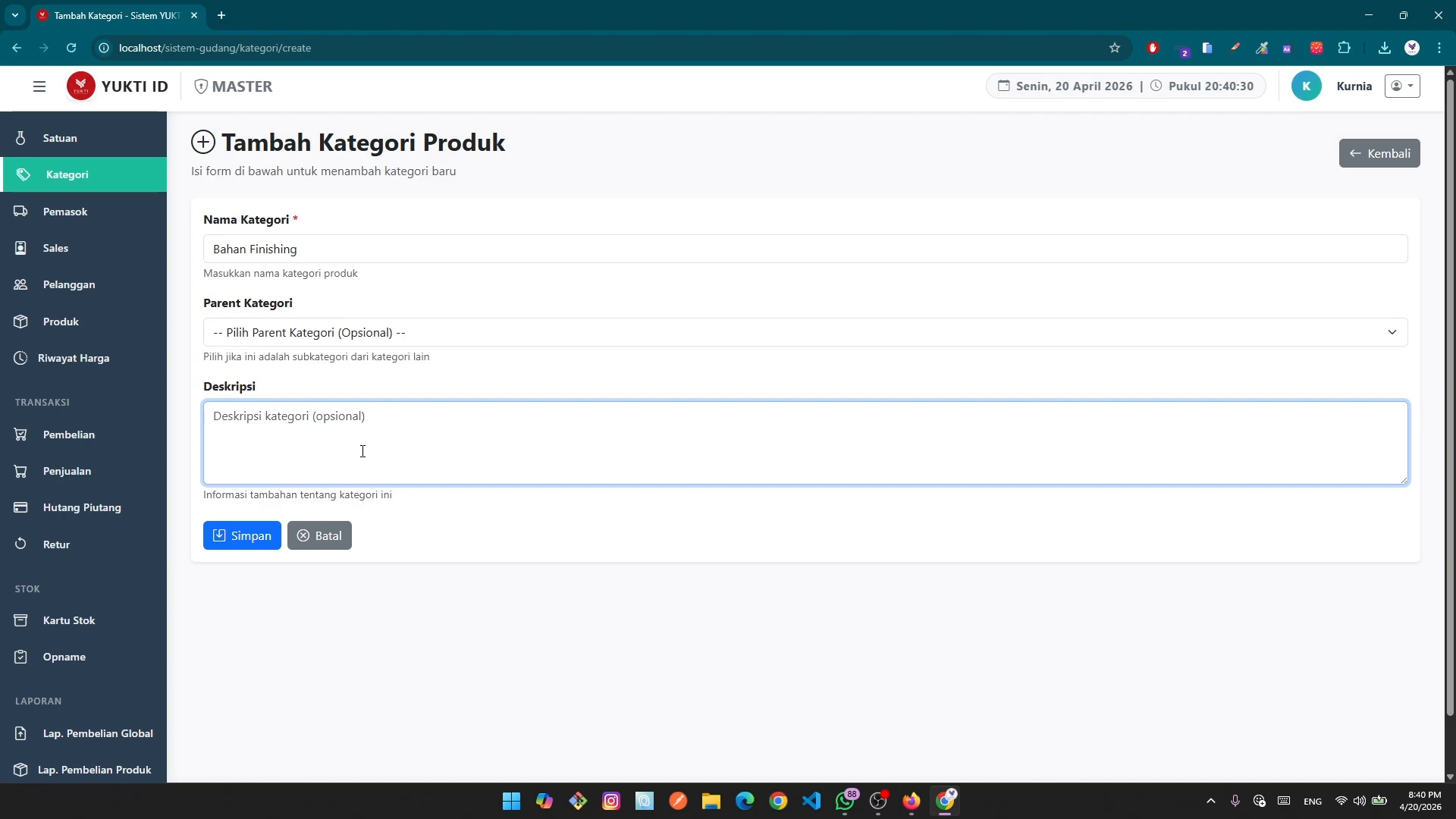
text(unt)
text(uk barang)
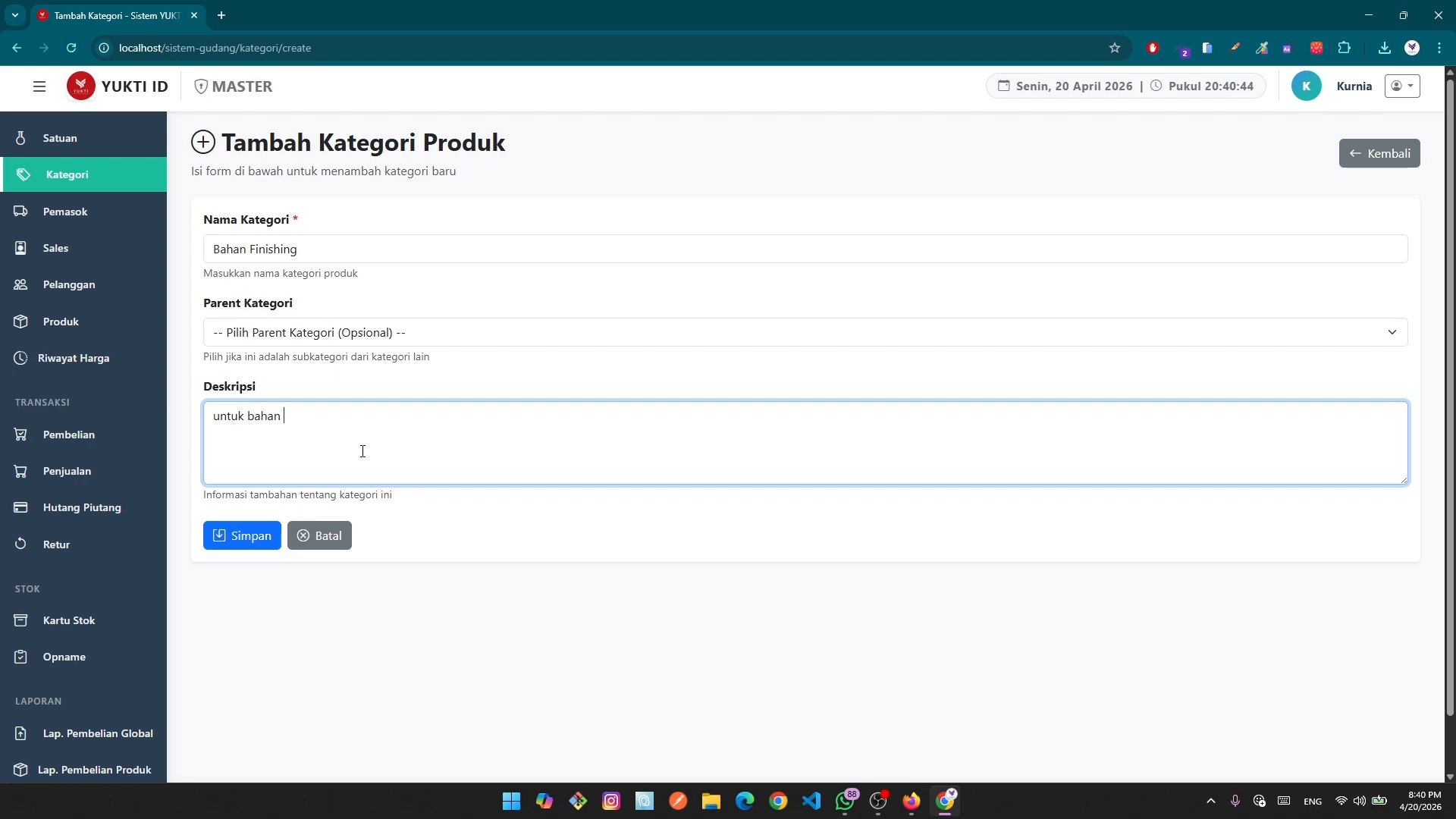
text(finishing)
click(235, 543)
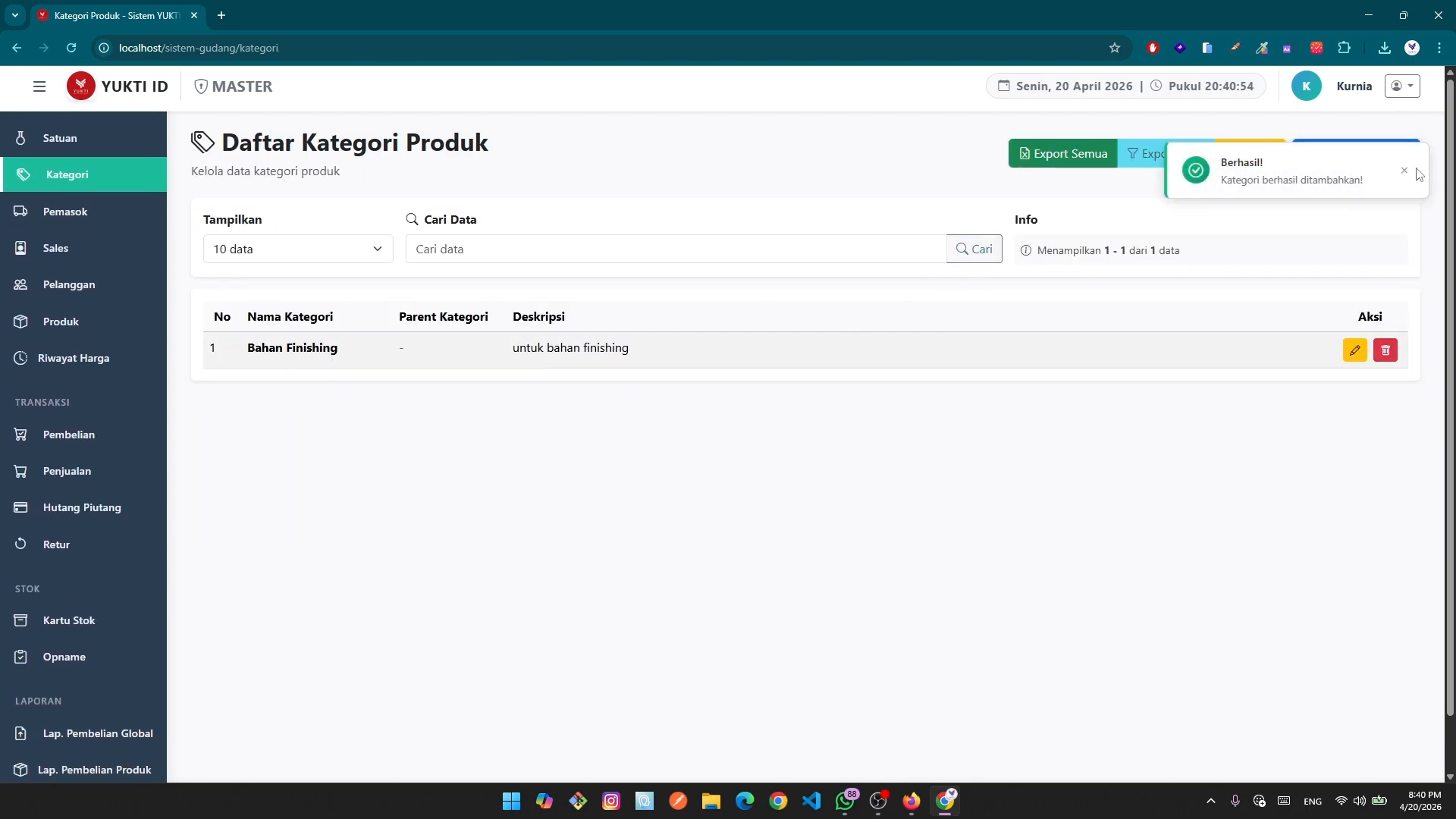
Add a category Galvalum with Bahan Finishing as its parent and save it.
click(1404, 171)
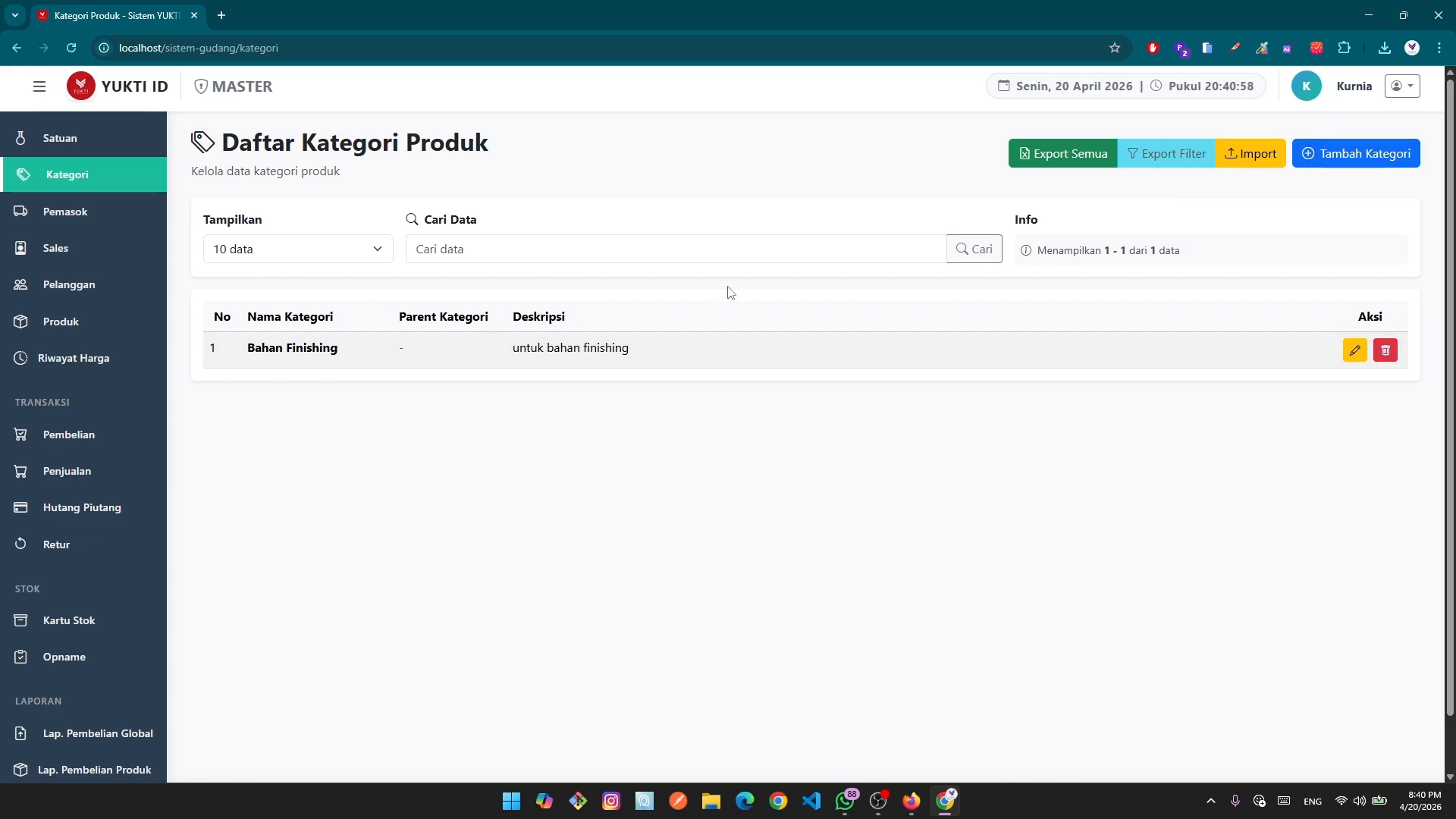
click(1356, 163)
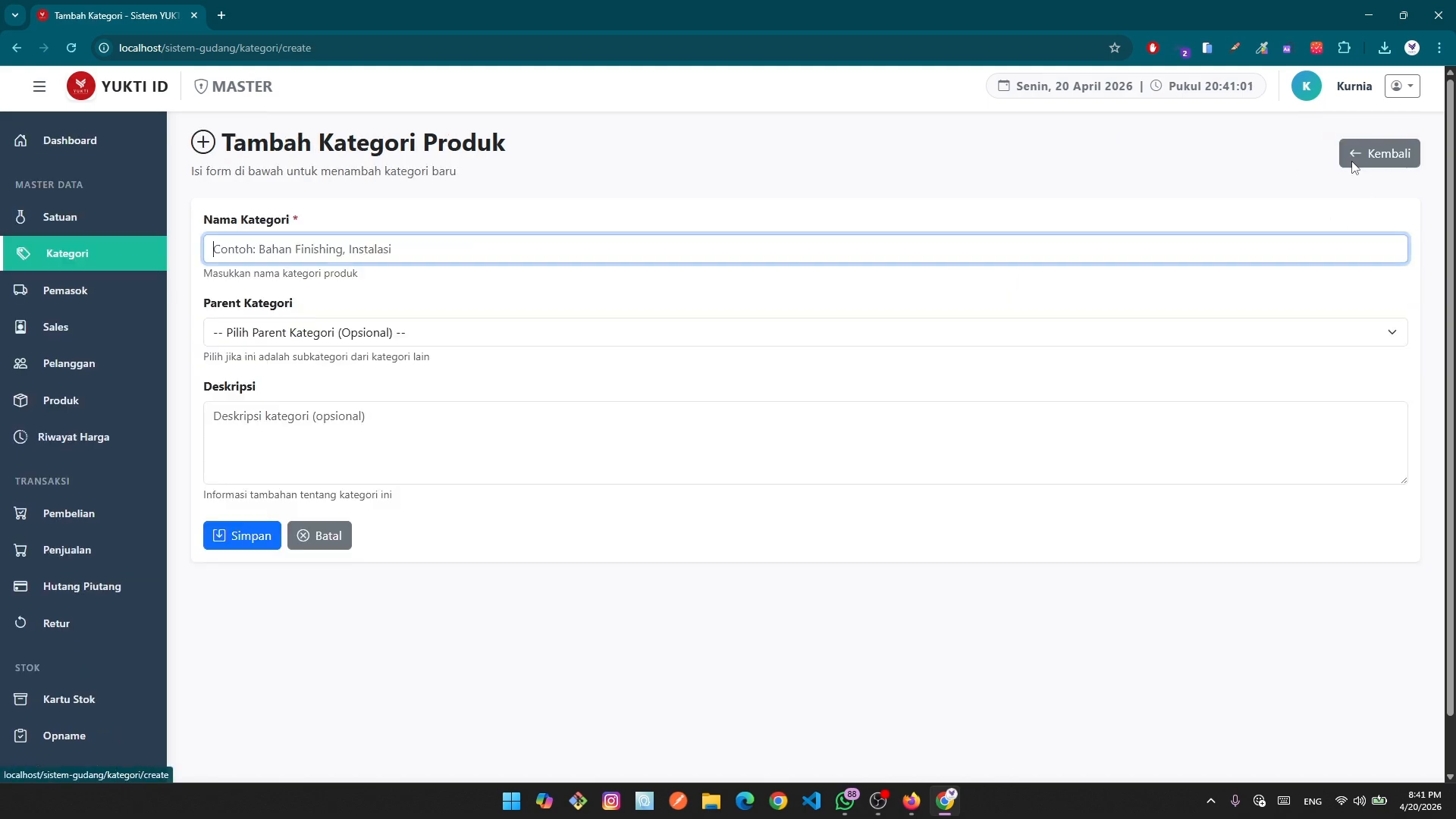
click(280, 250)
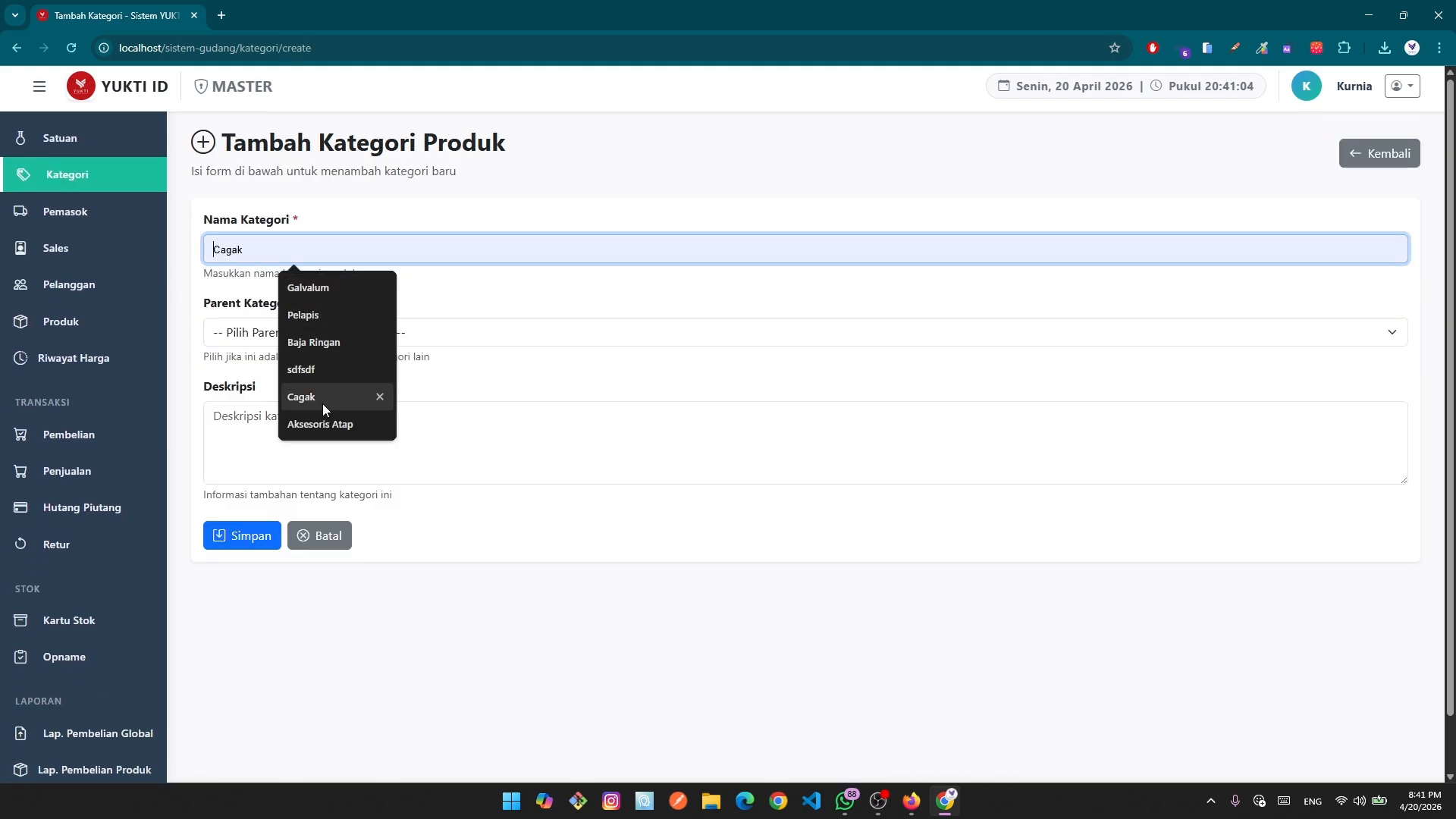
click(317, 288)
click(307, 332)
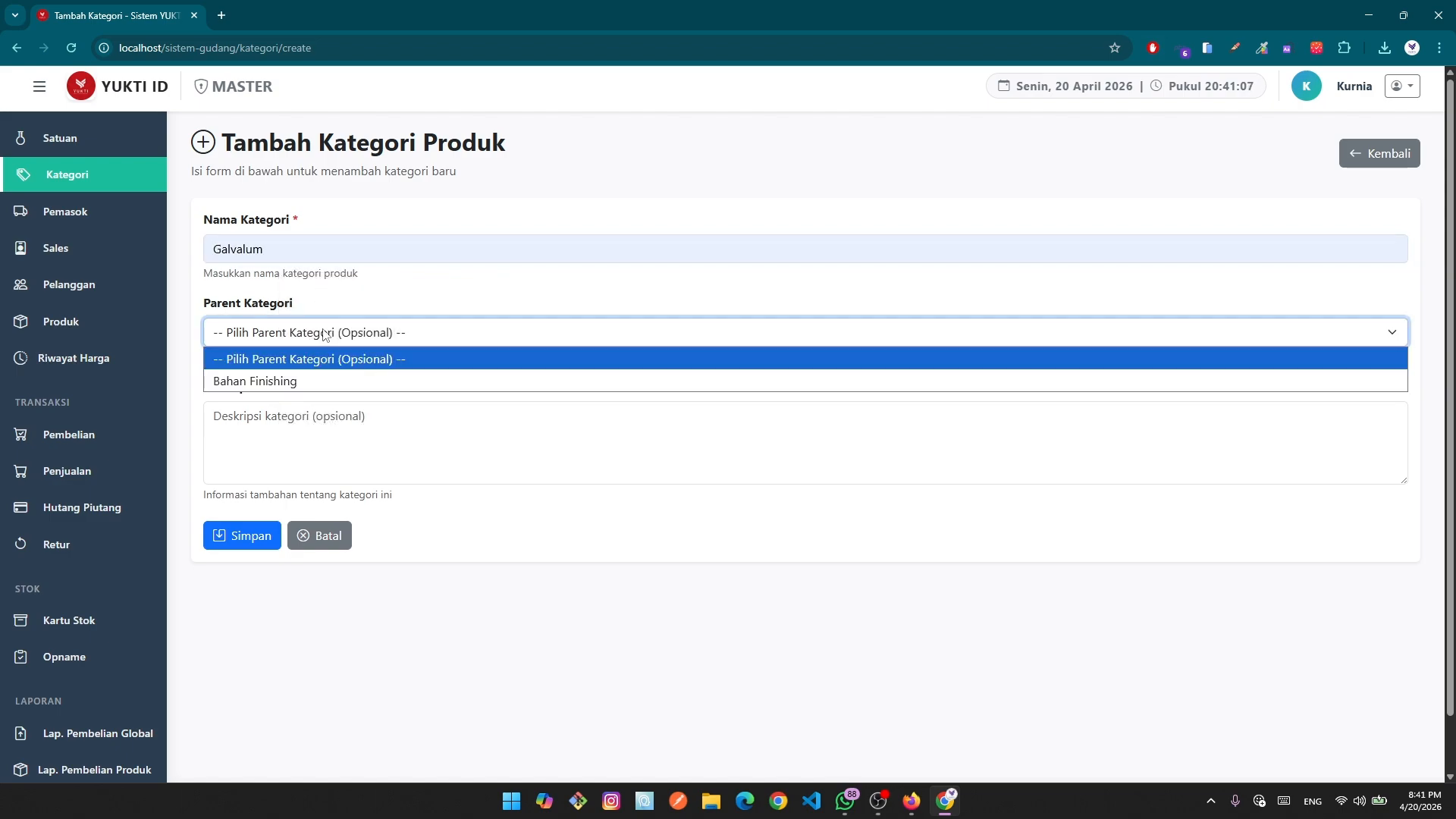
click(298, 382)
click(237, 533)
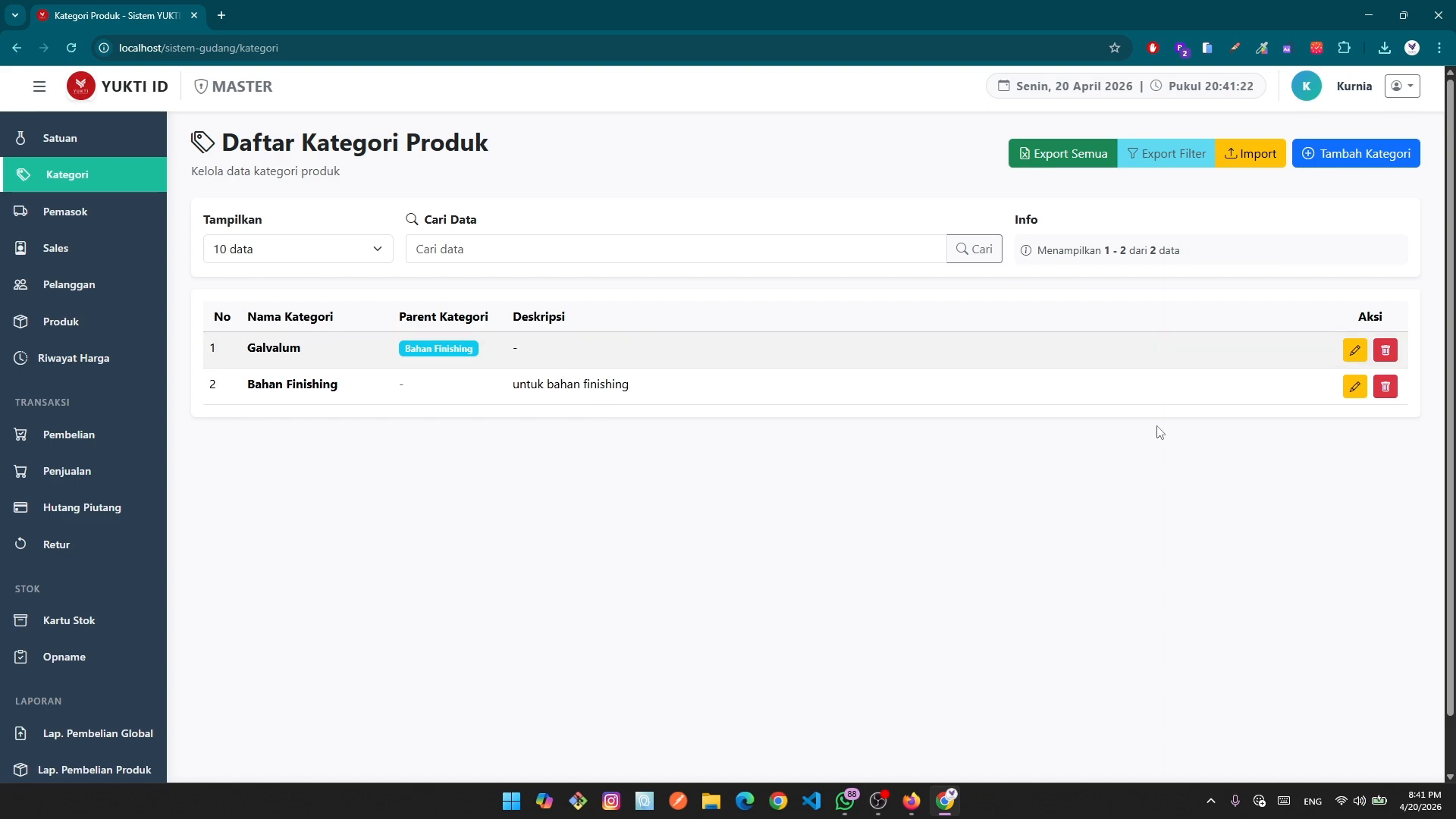
Delete the Galvalum category and confirm with Hapus.
click(1385, 350)
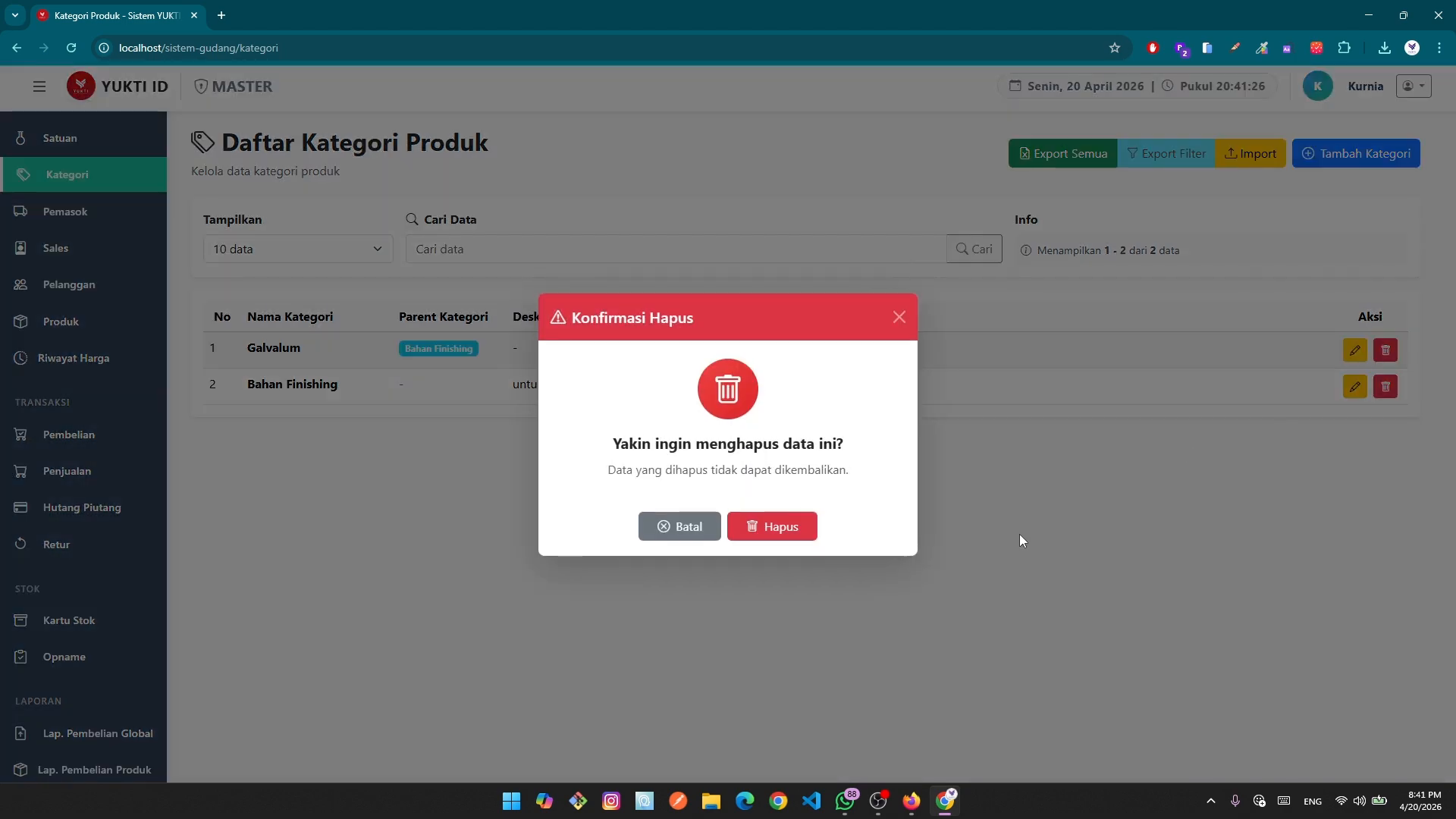
click(758, 530)
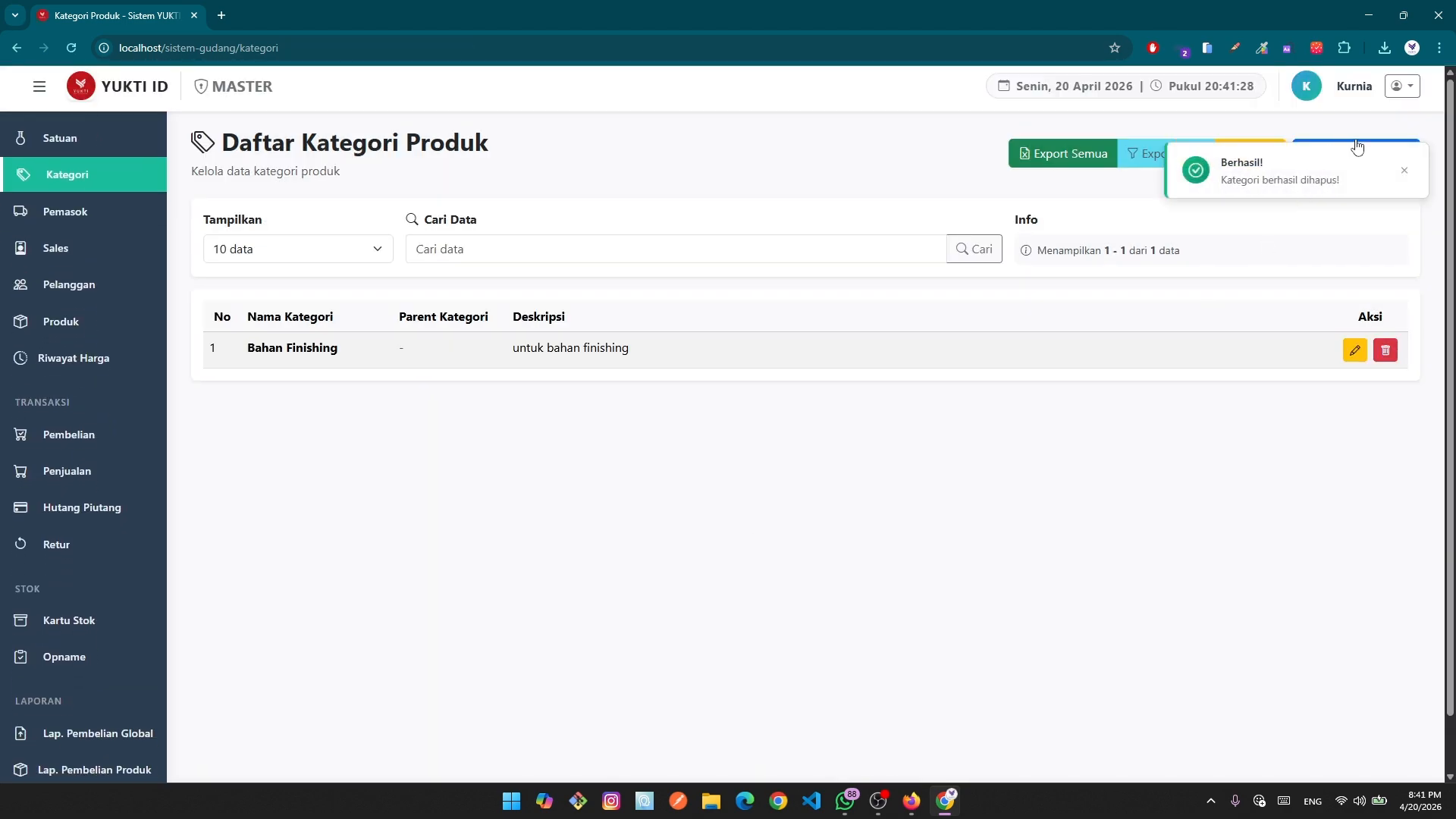
click(1402, 173)
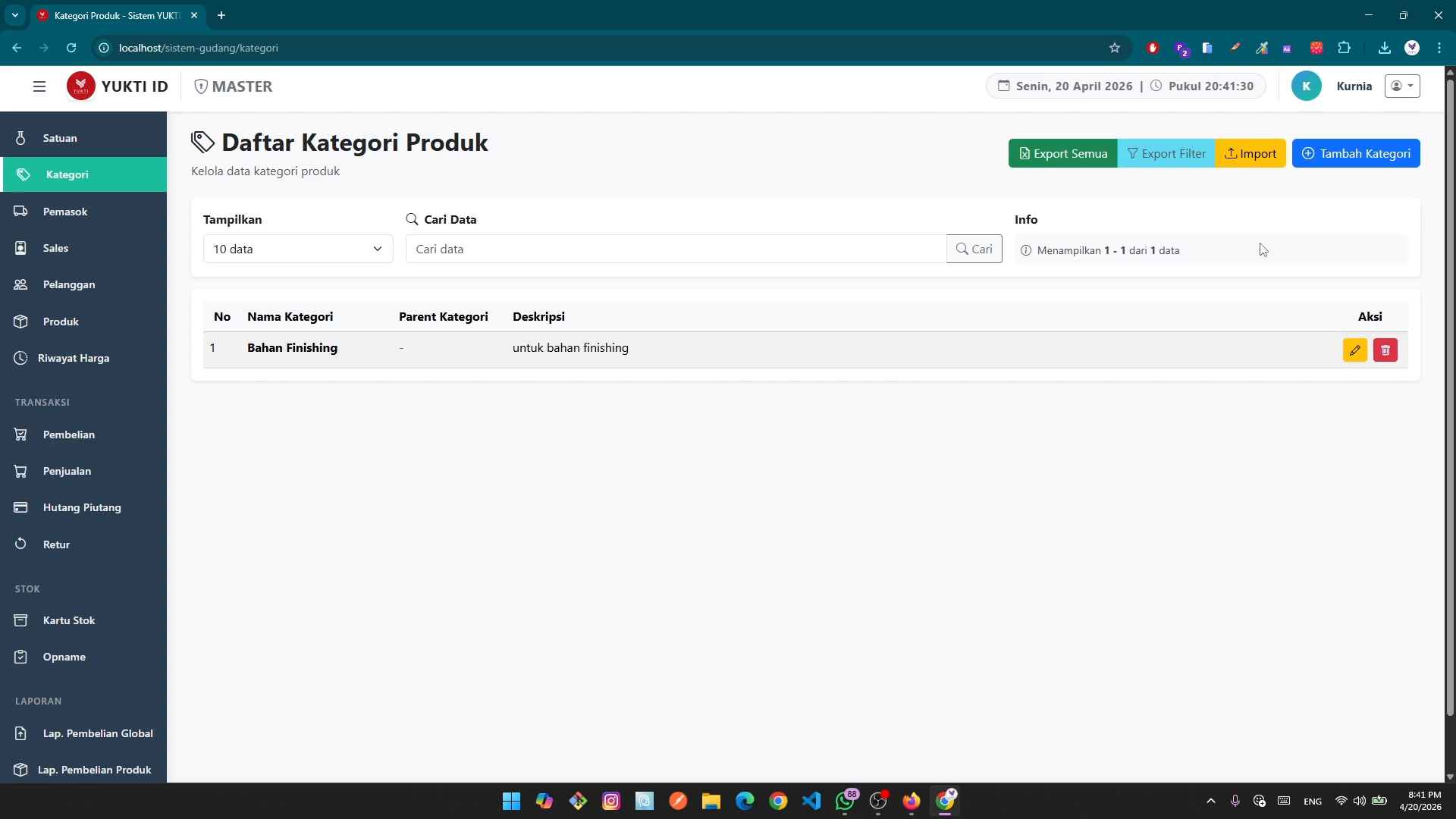
click(1335, 168)
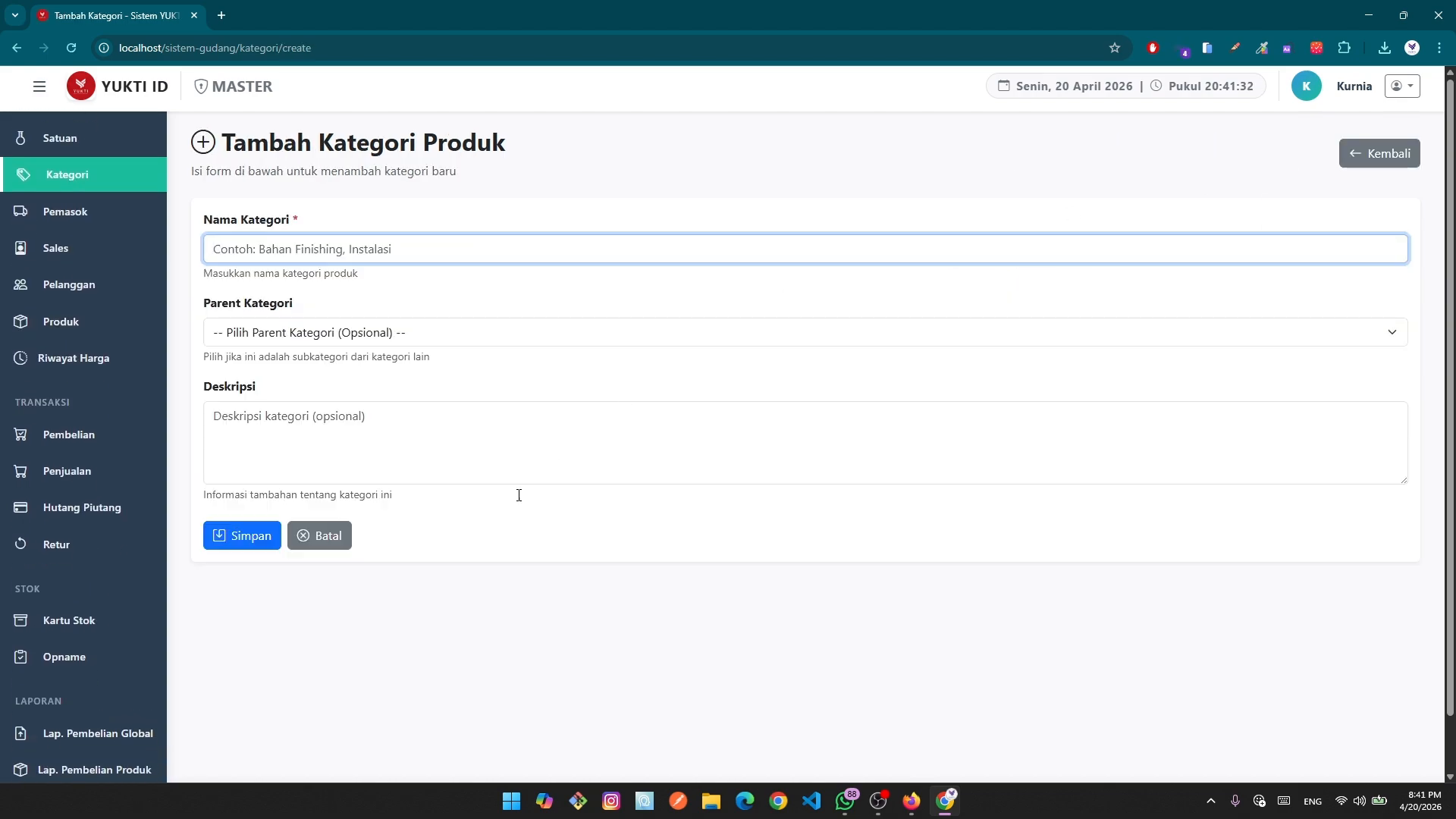
click(323, 553)
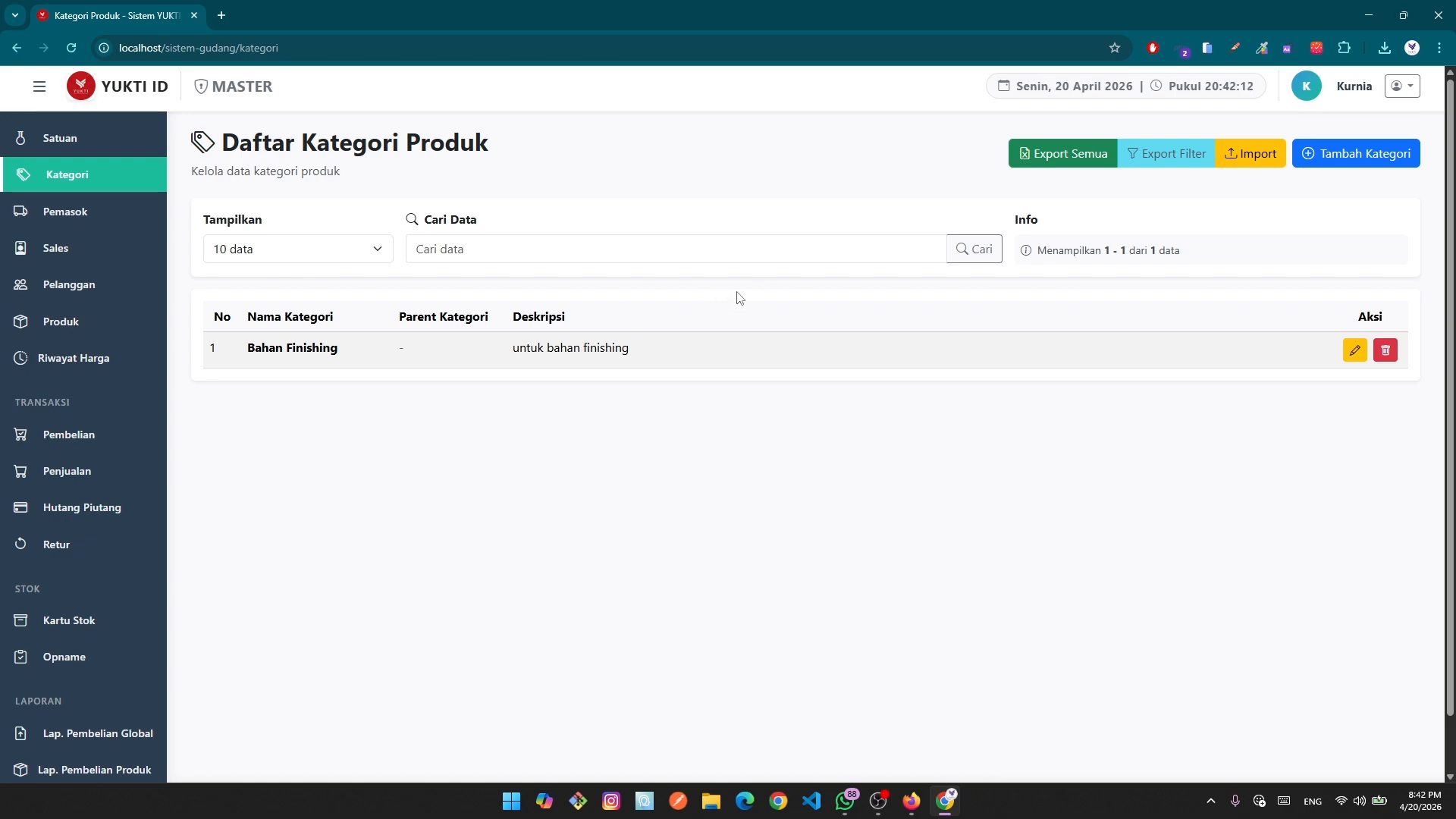
Export all categories to data_kategori_20260420_154216.xlsx in Downloads and open it in Excel.
click(1060, 165)
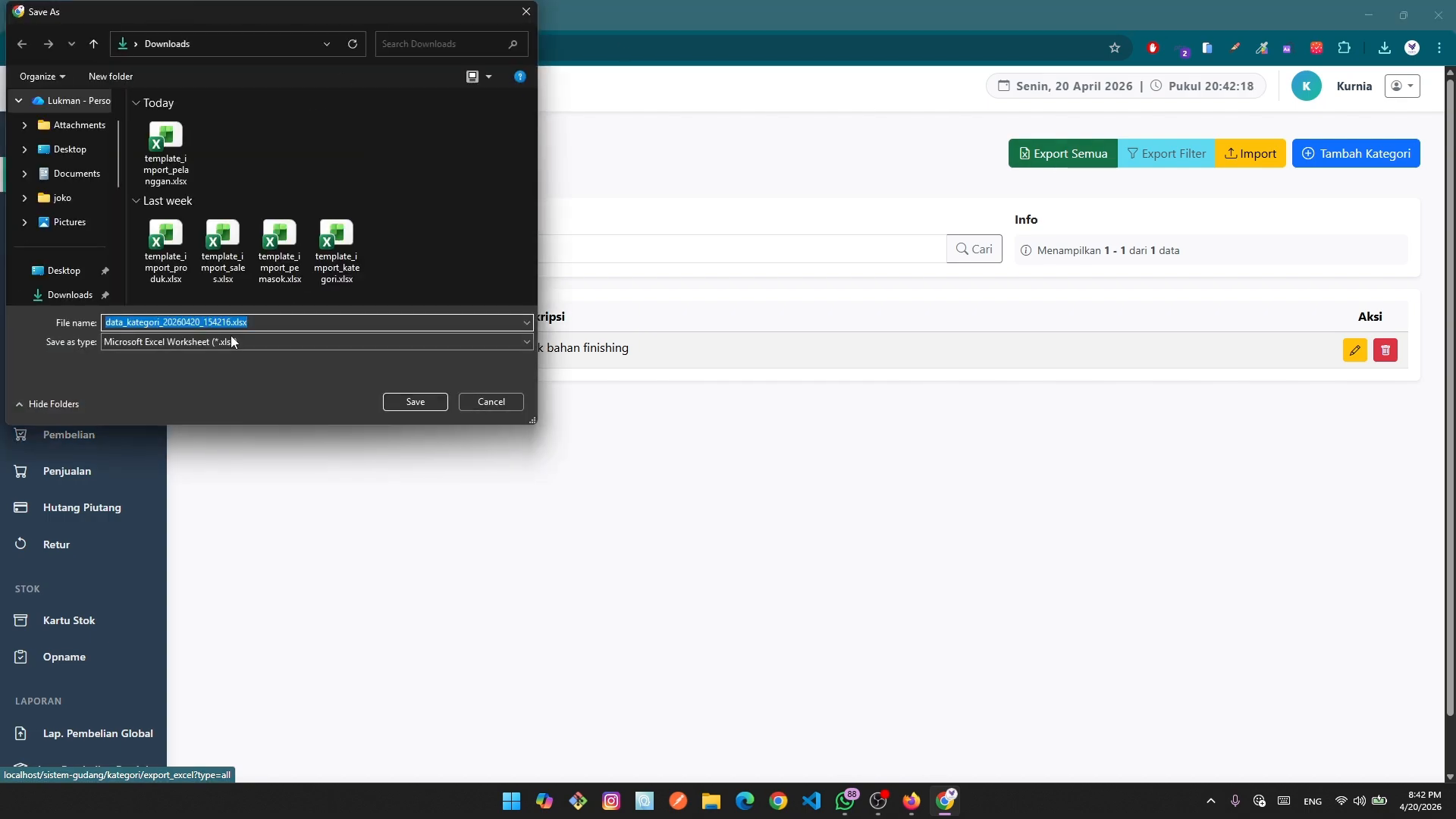
click(407, 402)
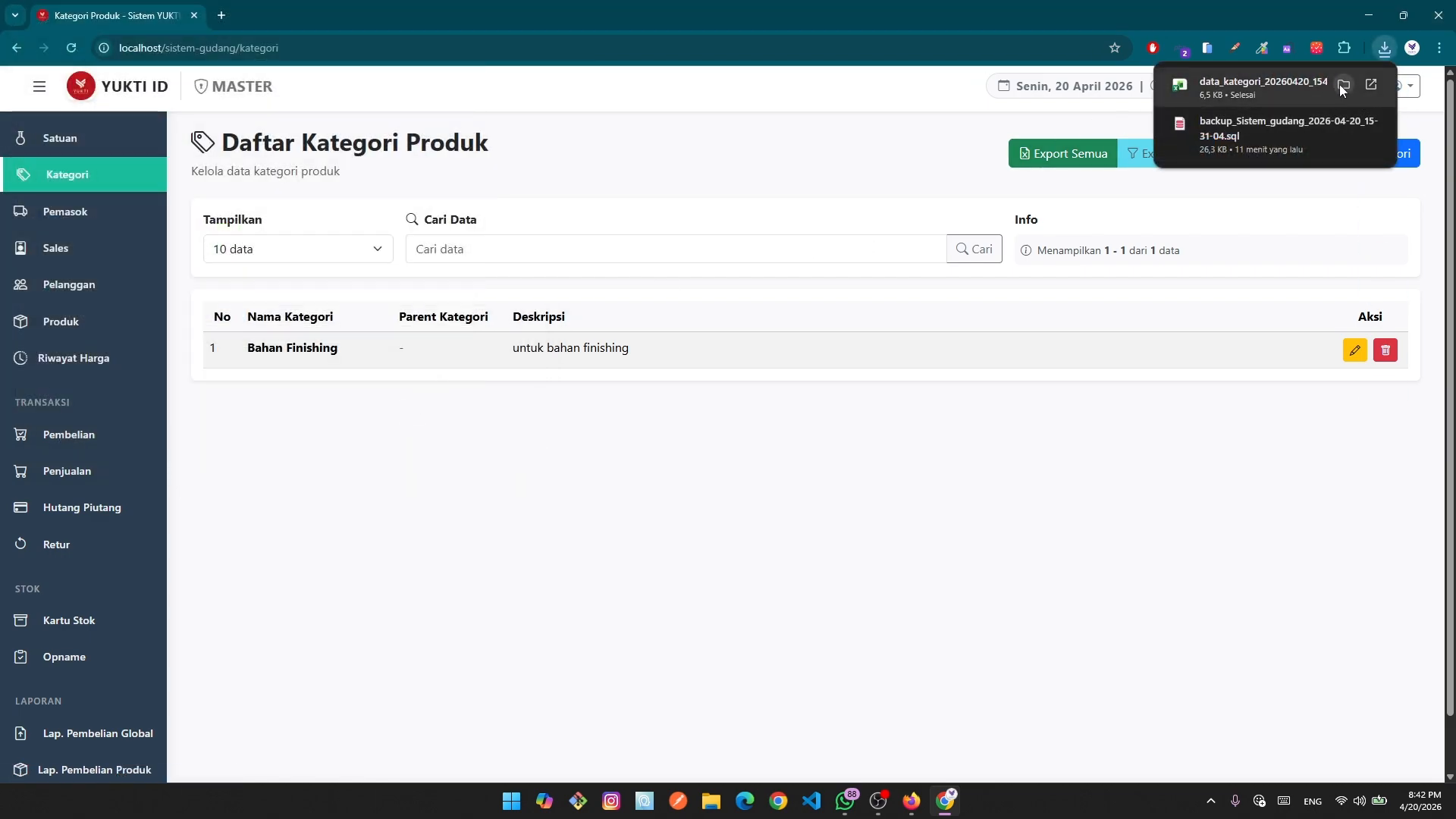
click(1342, 84)
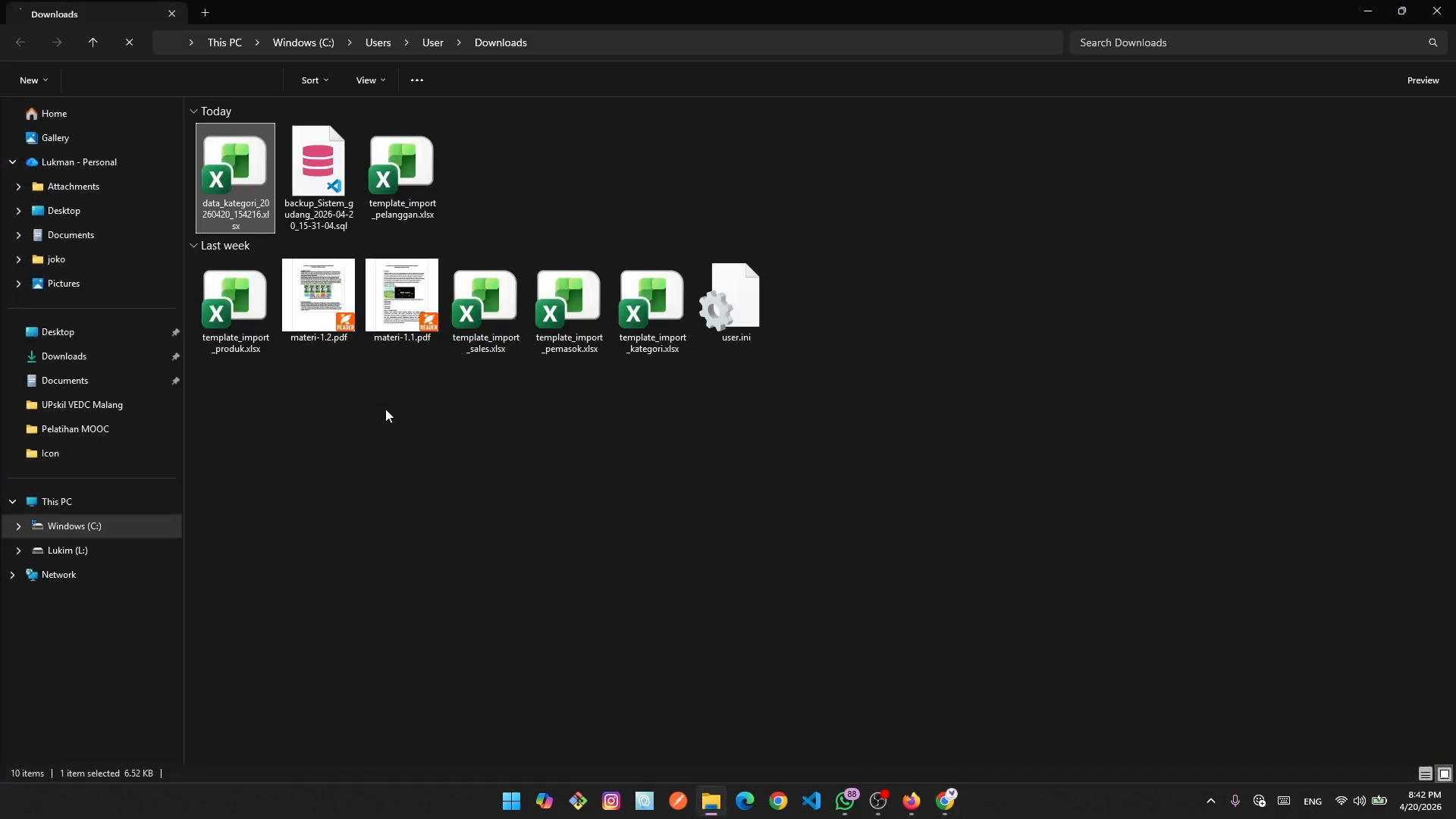
double_click(240, 164)
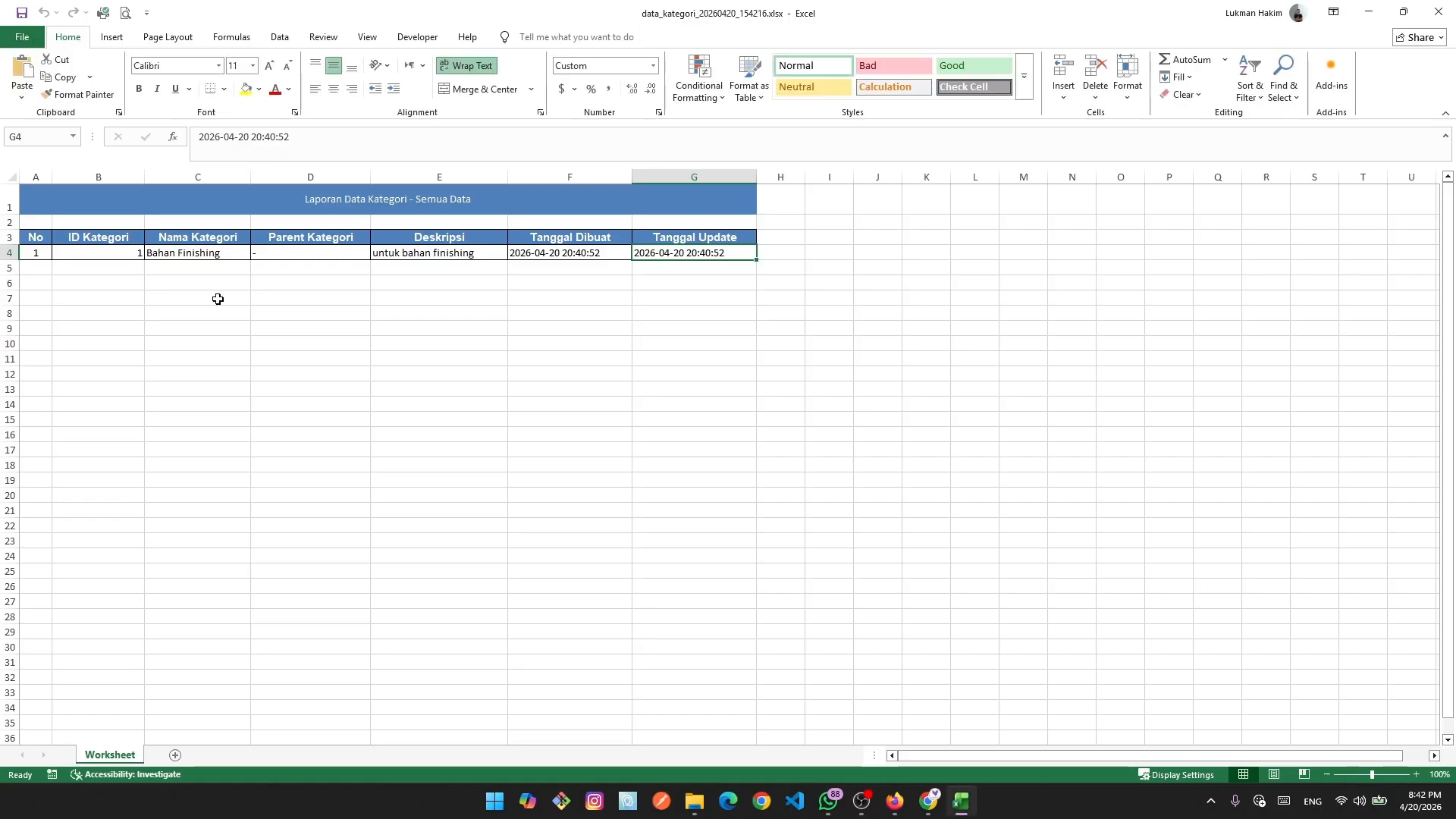
click(233, 404)
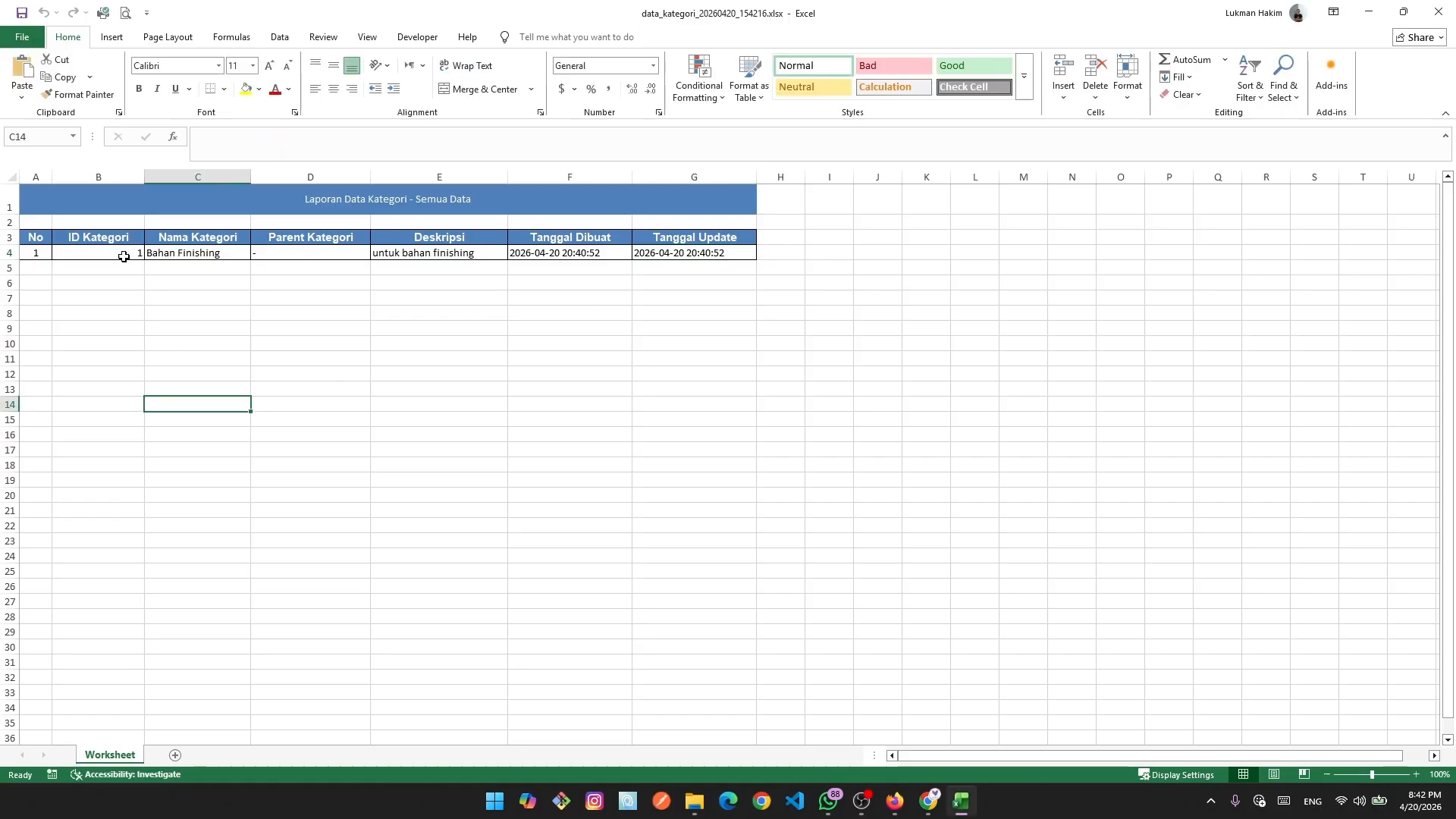
click(124, 256)
click(207, 253)
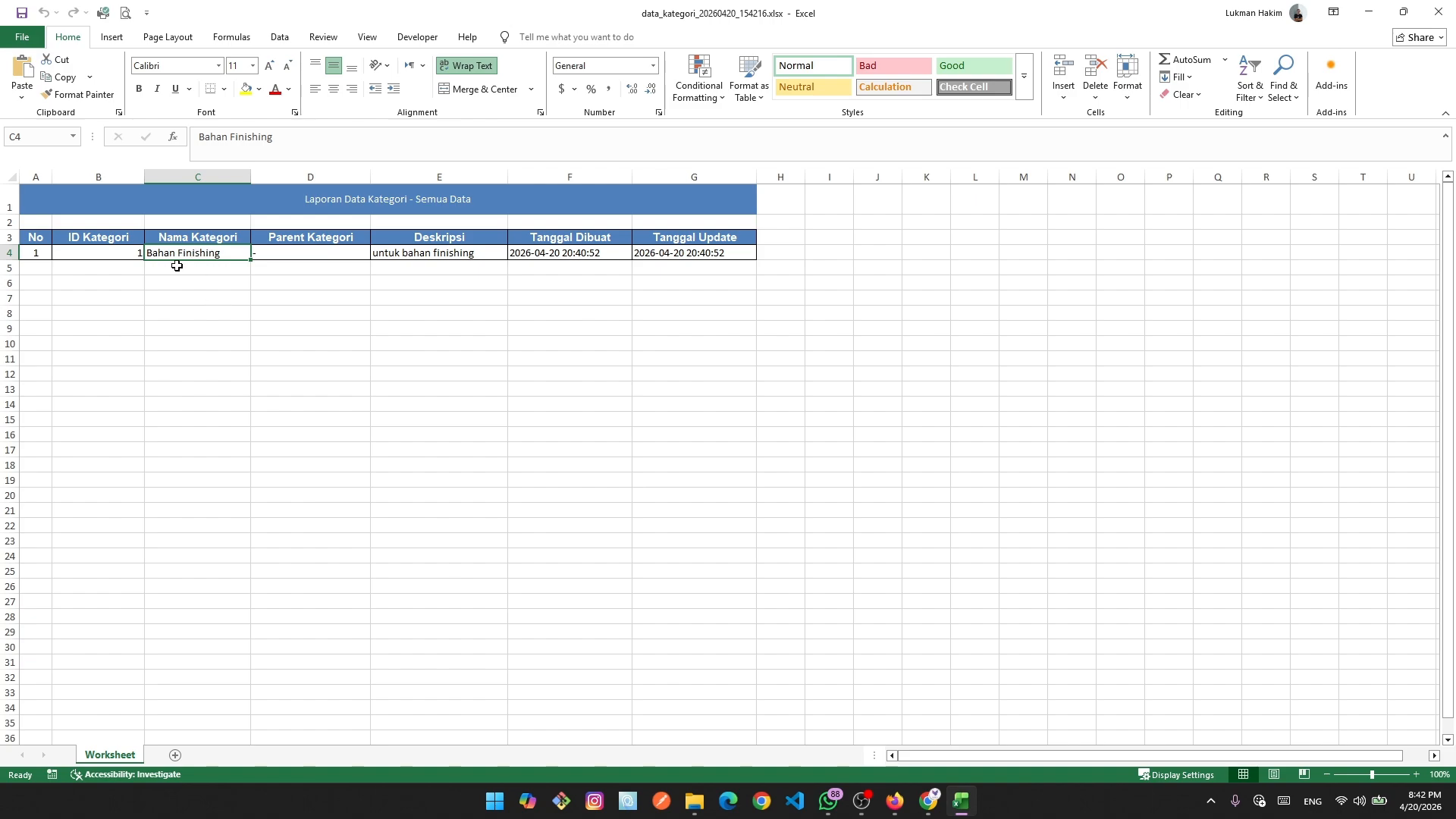
click(318, 253)
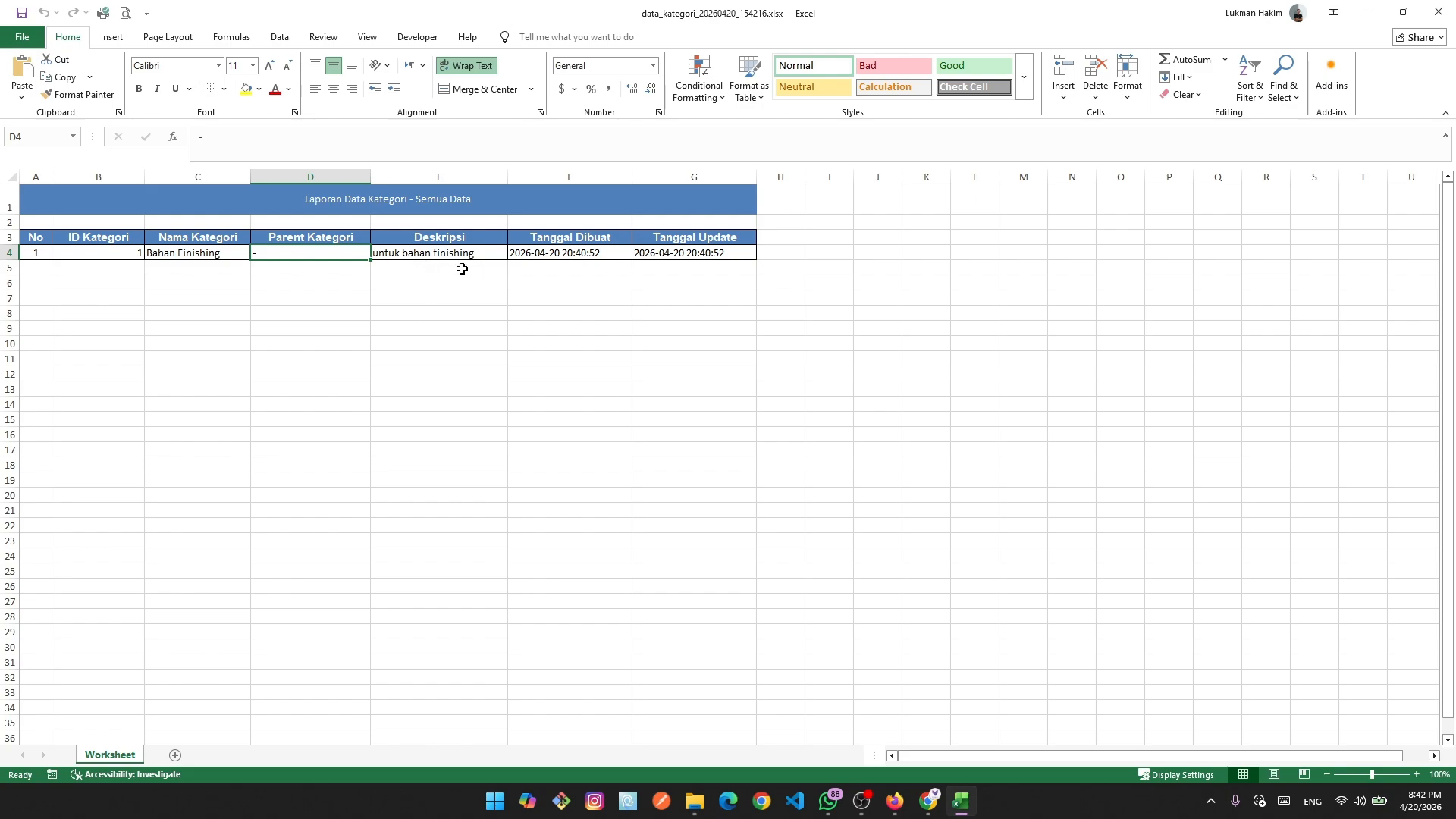
click(464, 242)
click(421, 266)
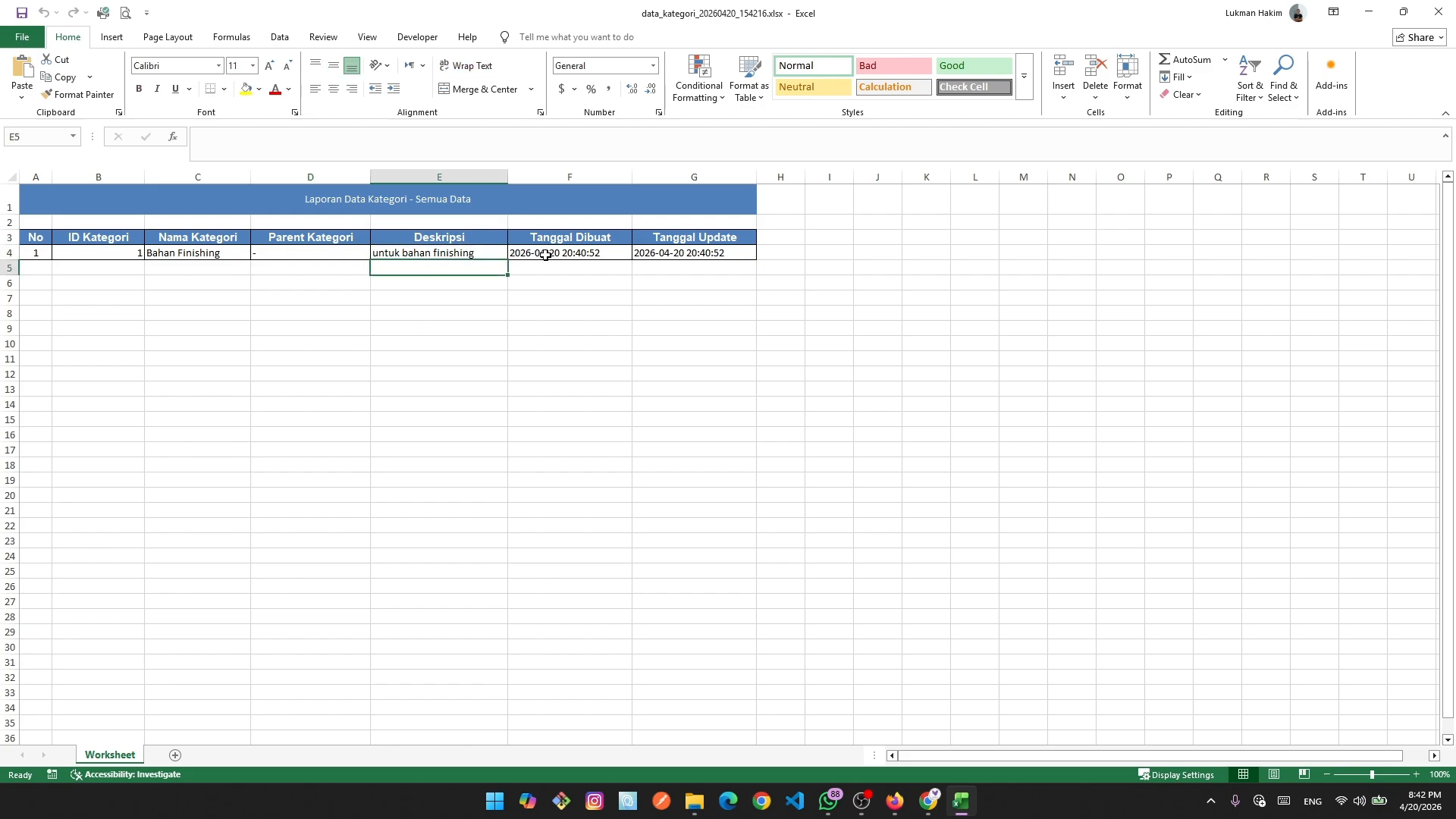
click(535, 255)
click(644, 256)
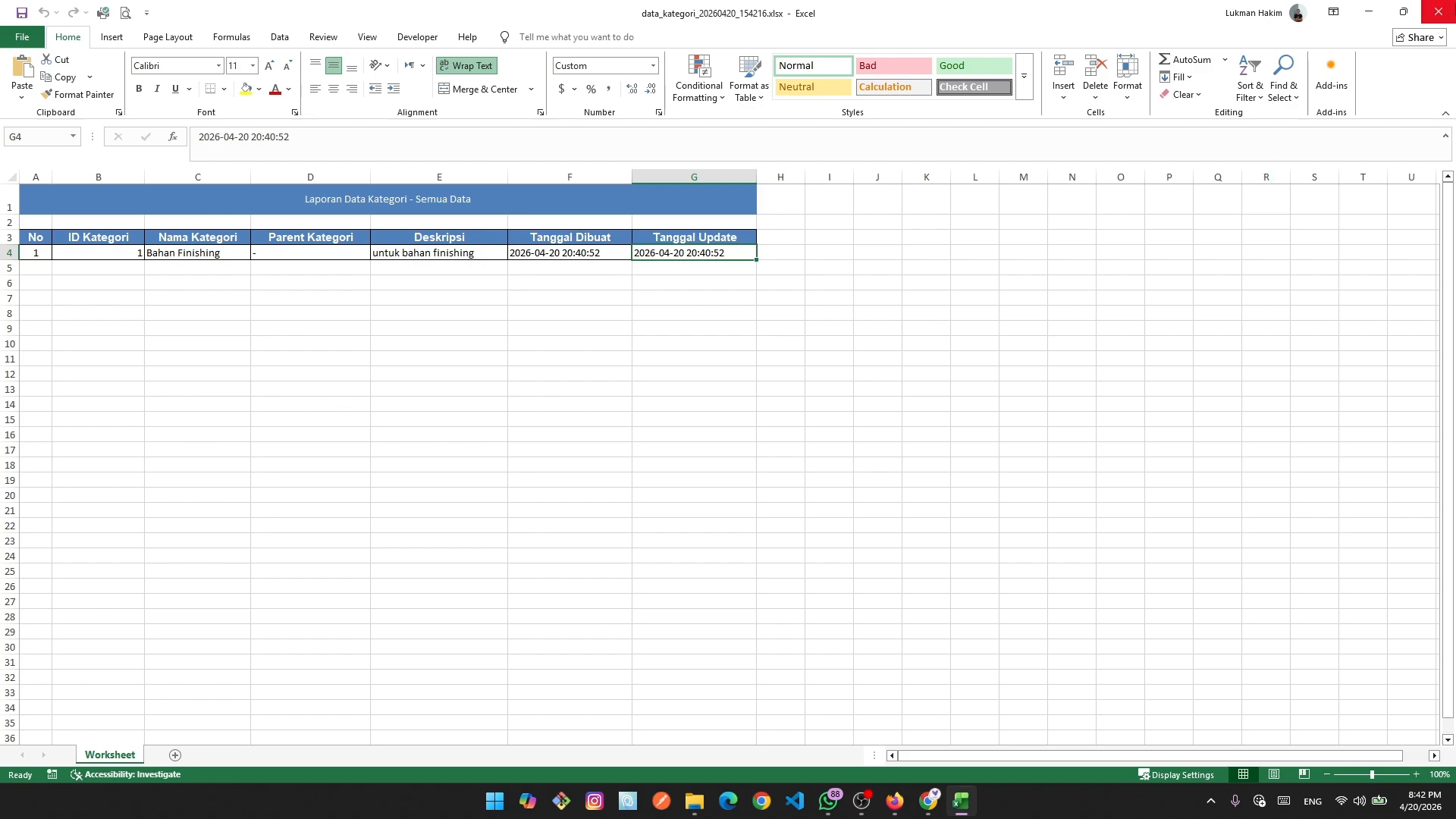
Close the exported workbook and search the category list for 'bahan'.
click(1437, 12)
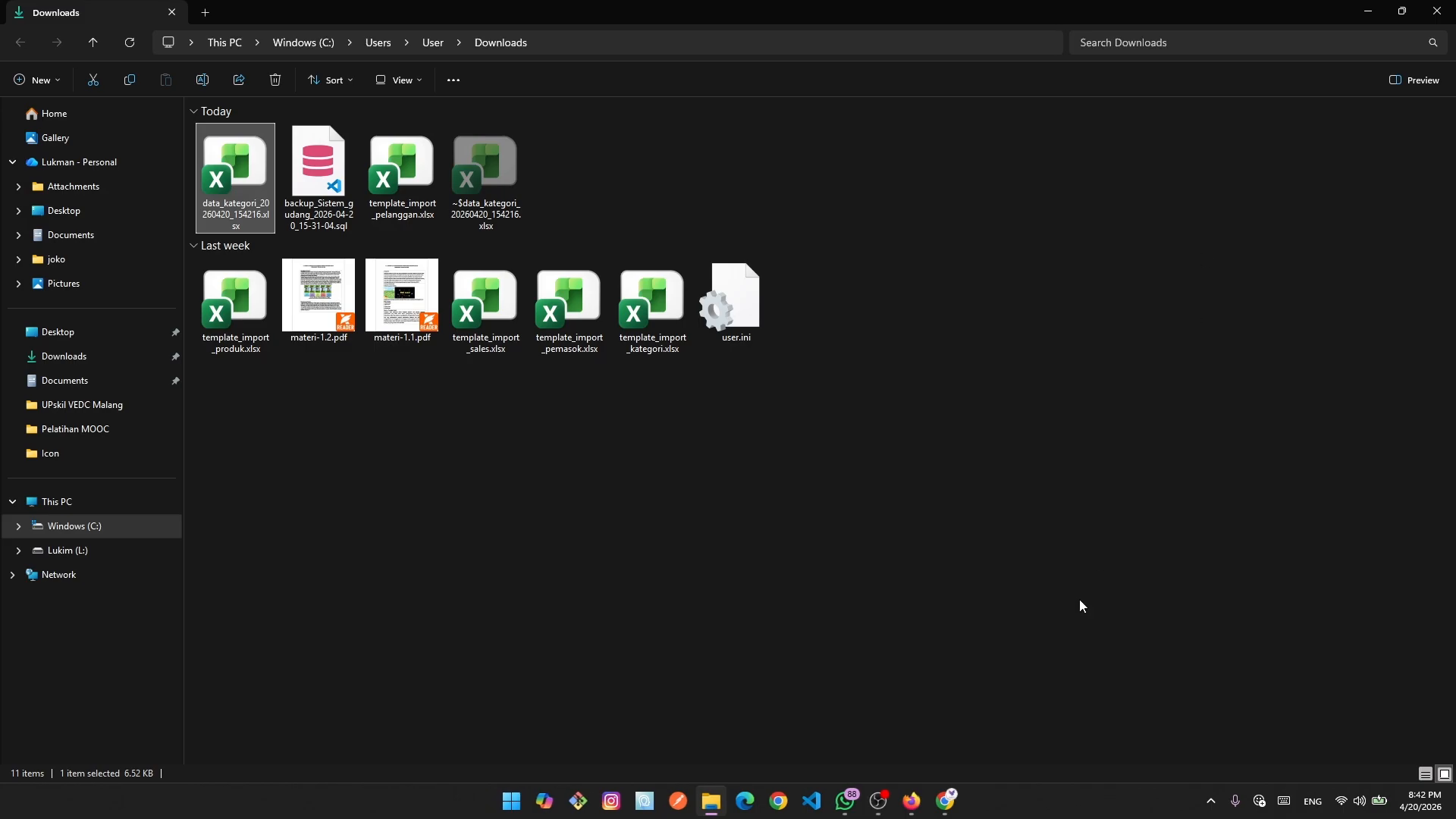
click(948, 802)
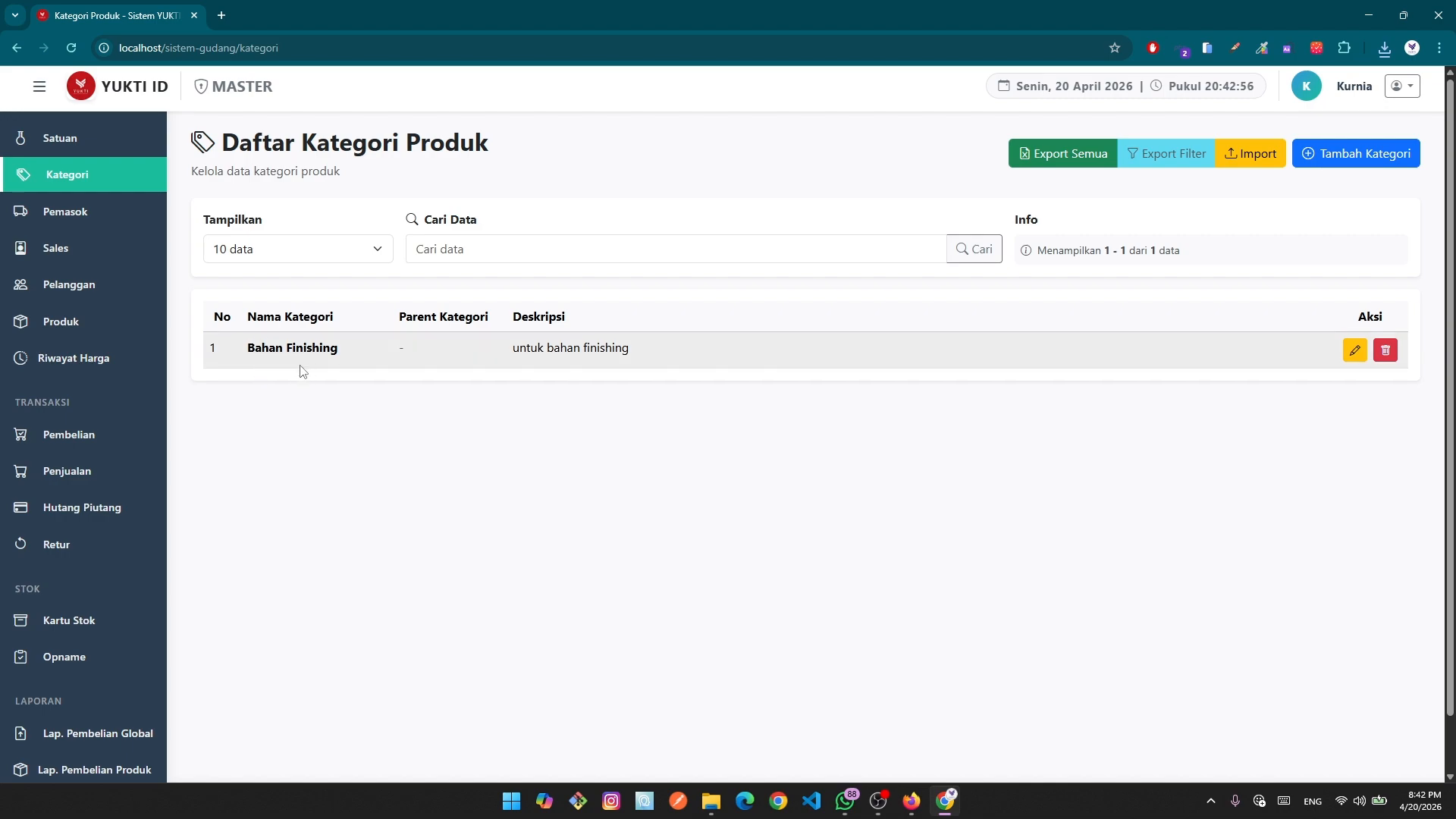
click(528, 252)
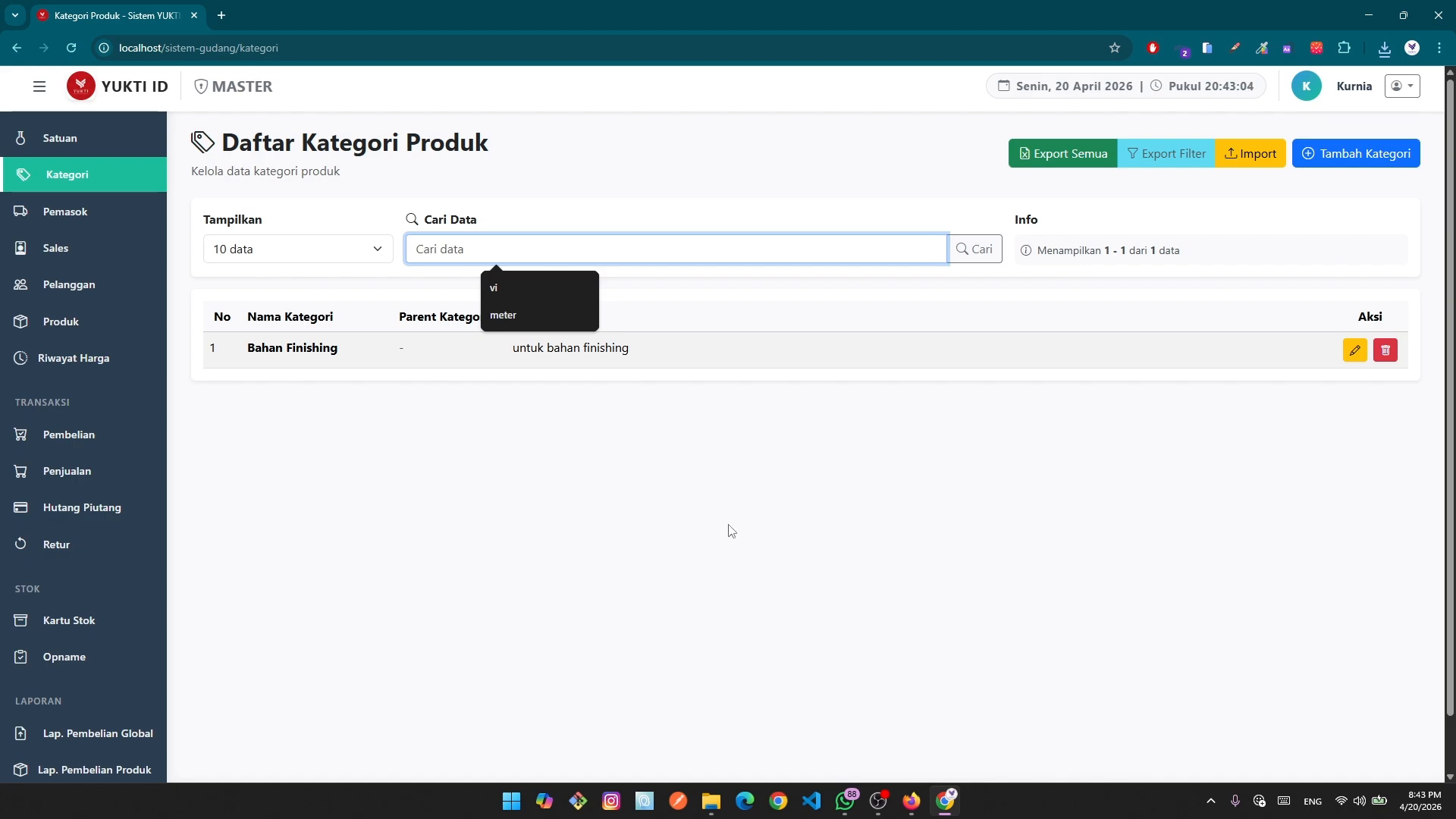
text(bahan)
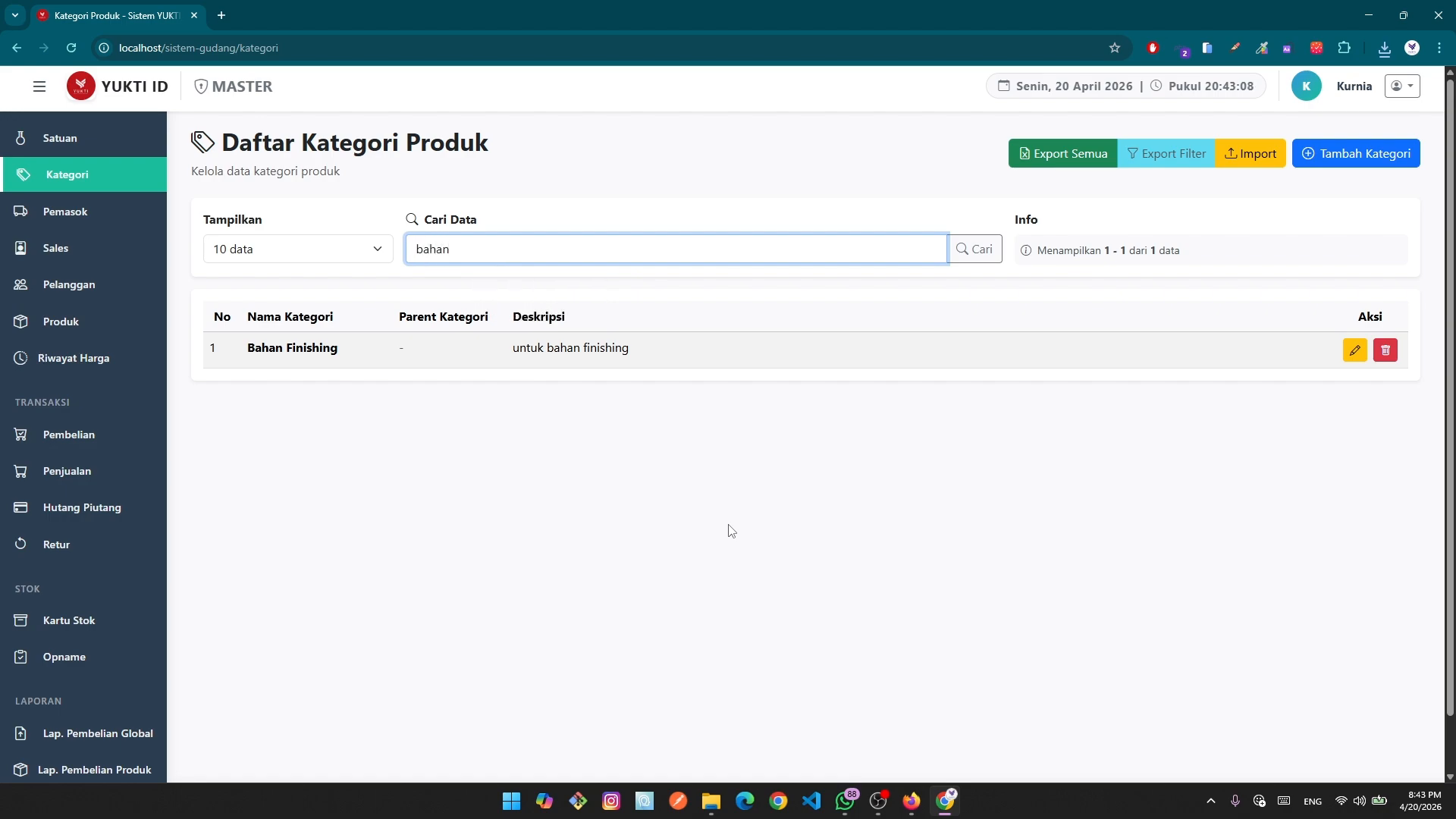
key(Return)
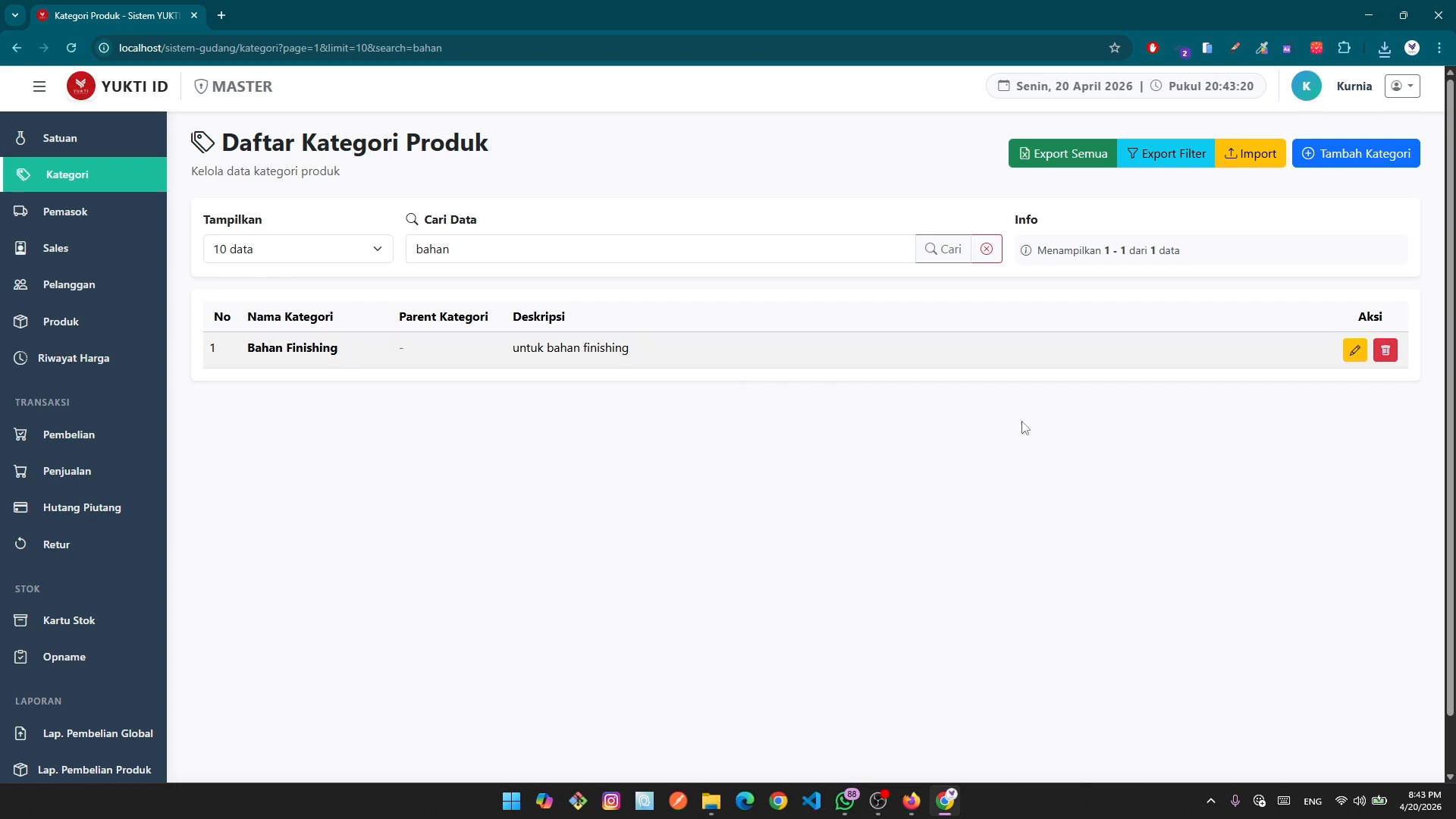
Export the 'bahan'-filtered categories to Excel, check the A1 title, and close without saving.
click(1154, 152)
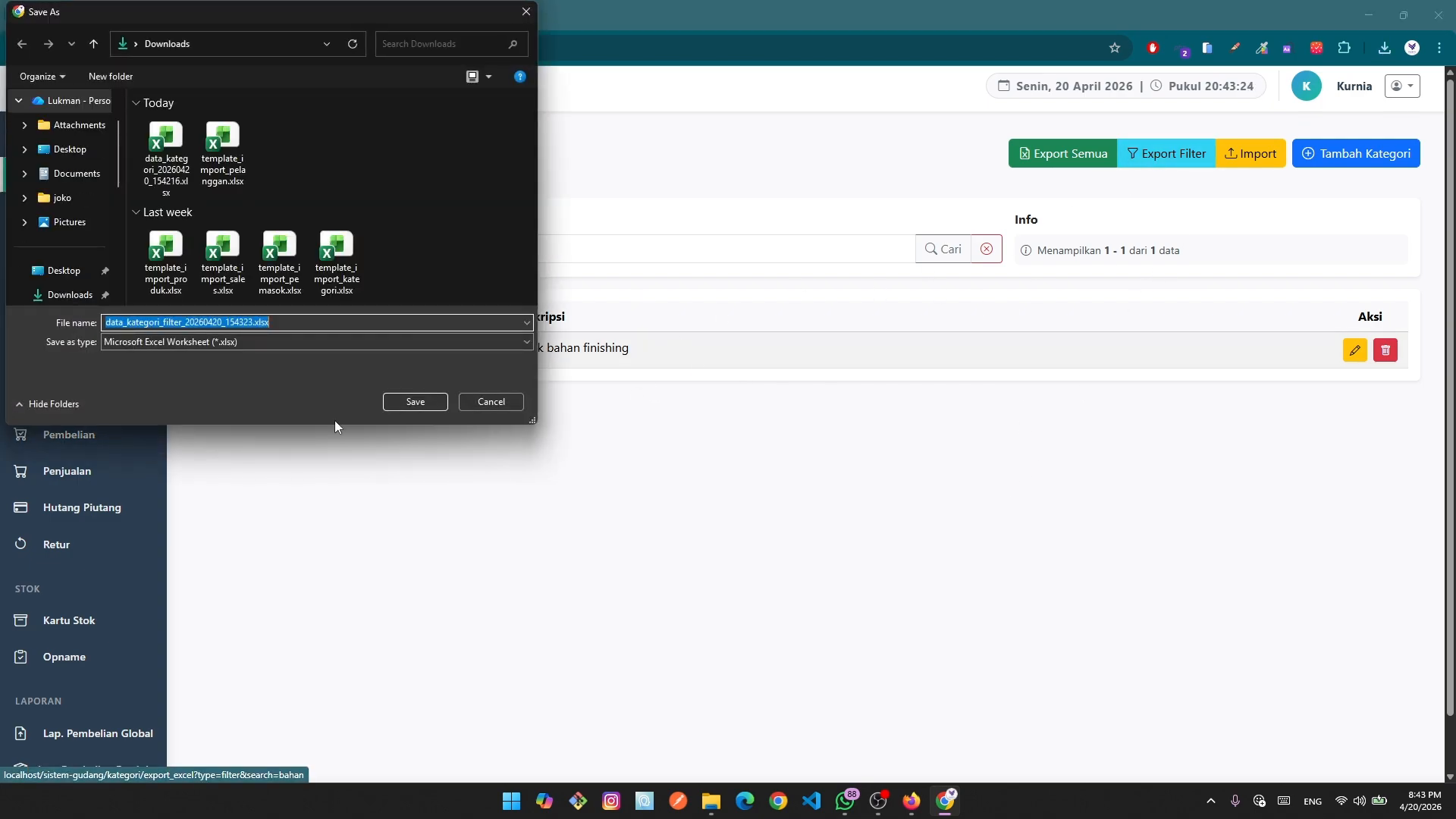
click(415, 401)
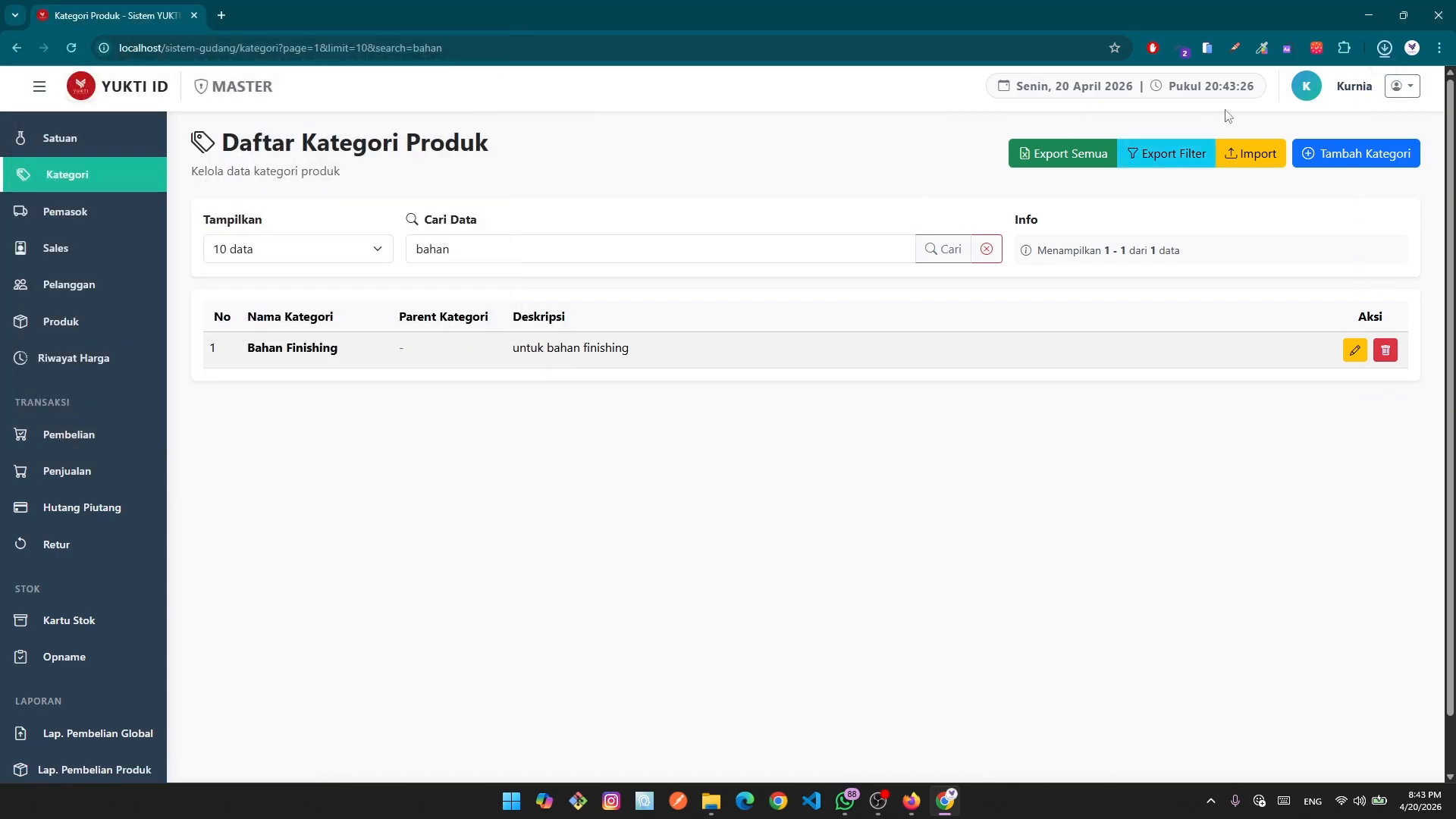
click(1338, 85)
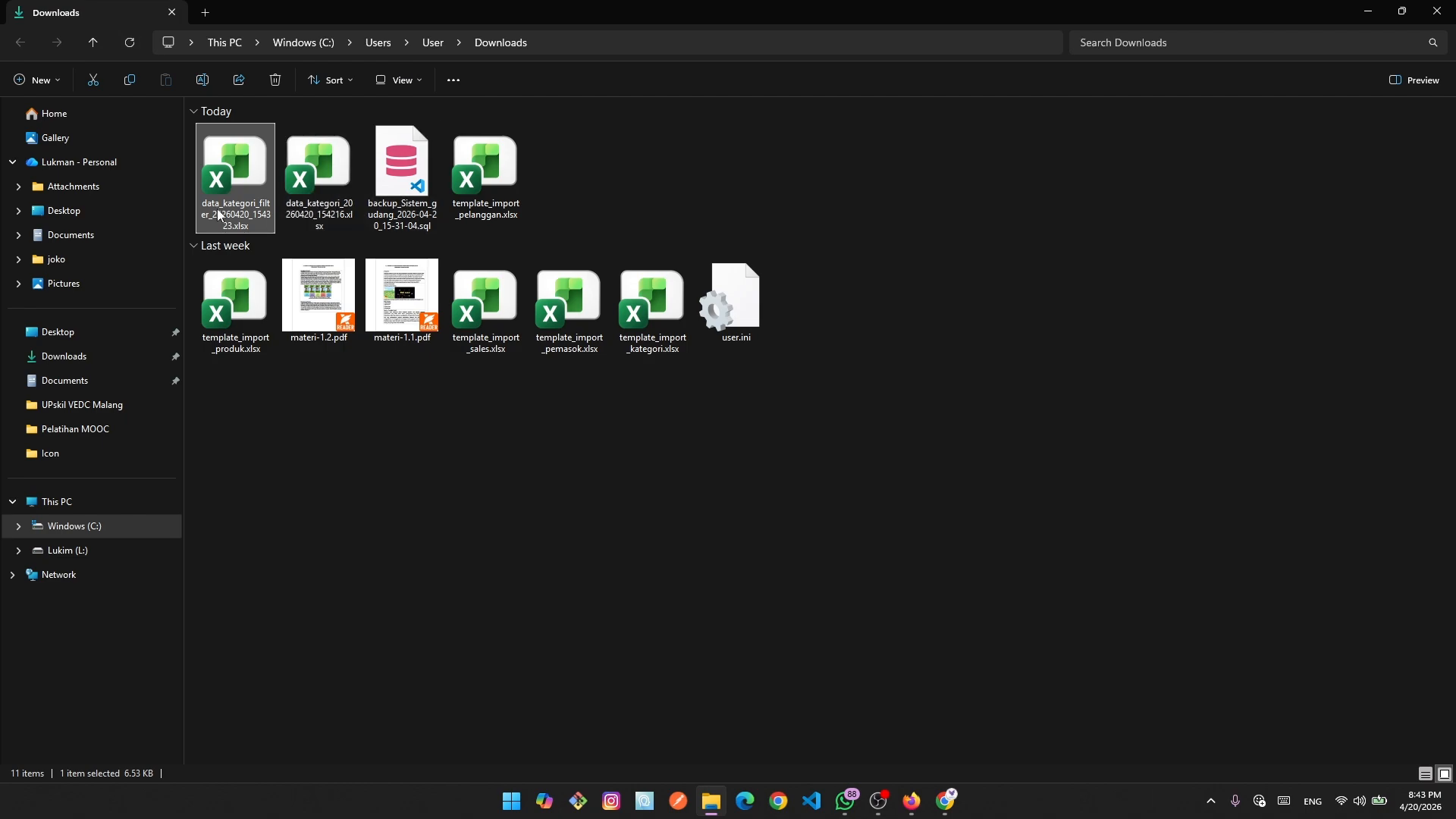
double_click(239, 208)
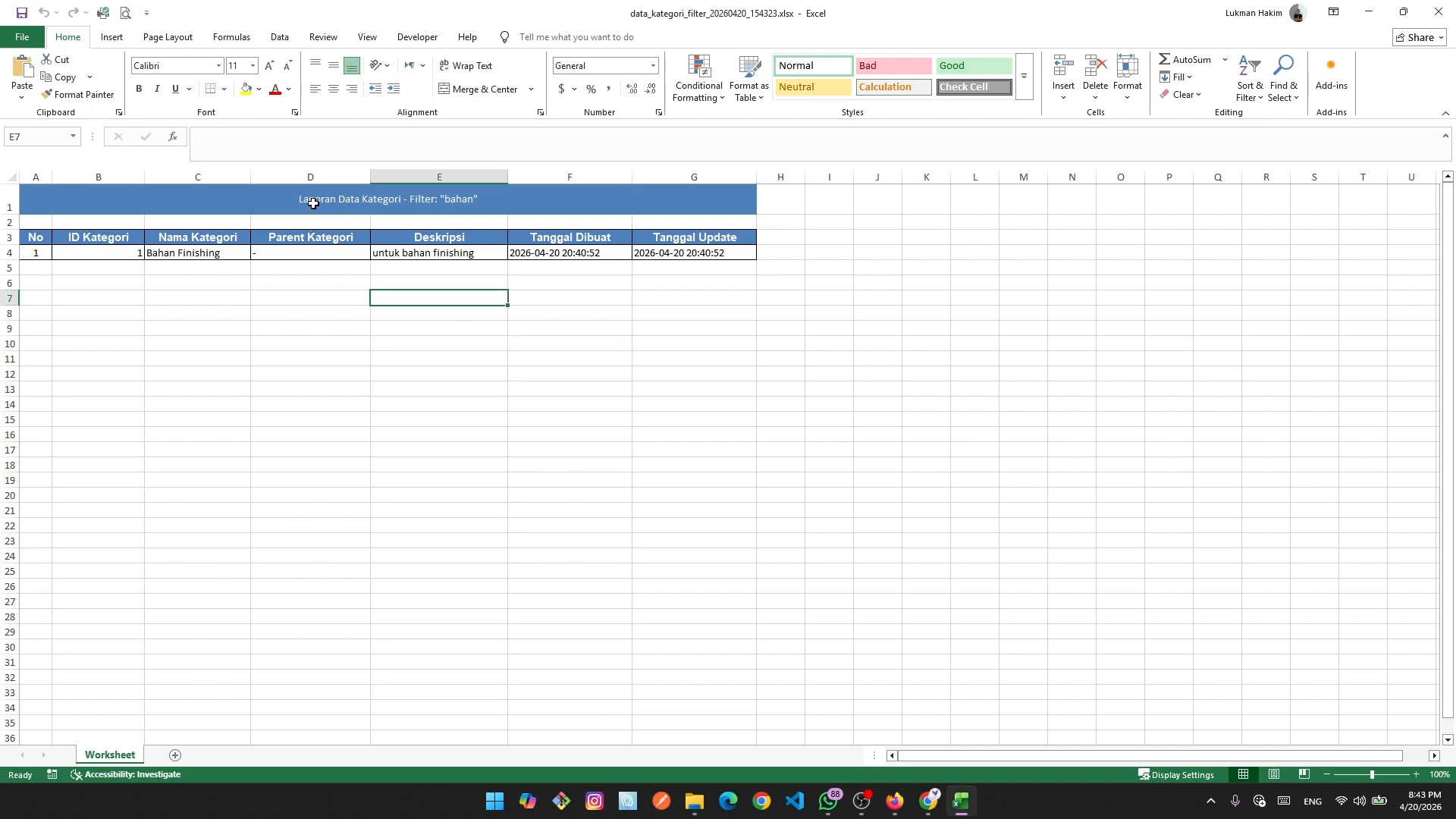
click(313, 203)
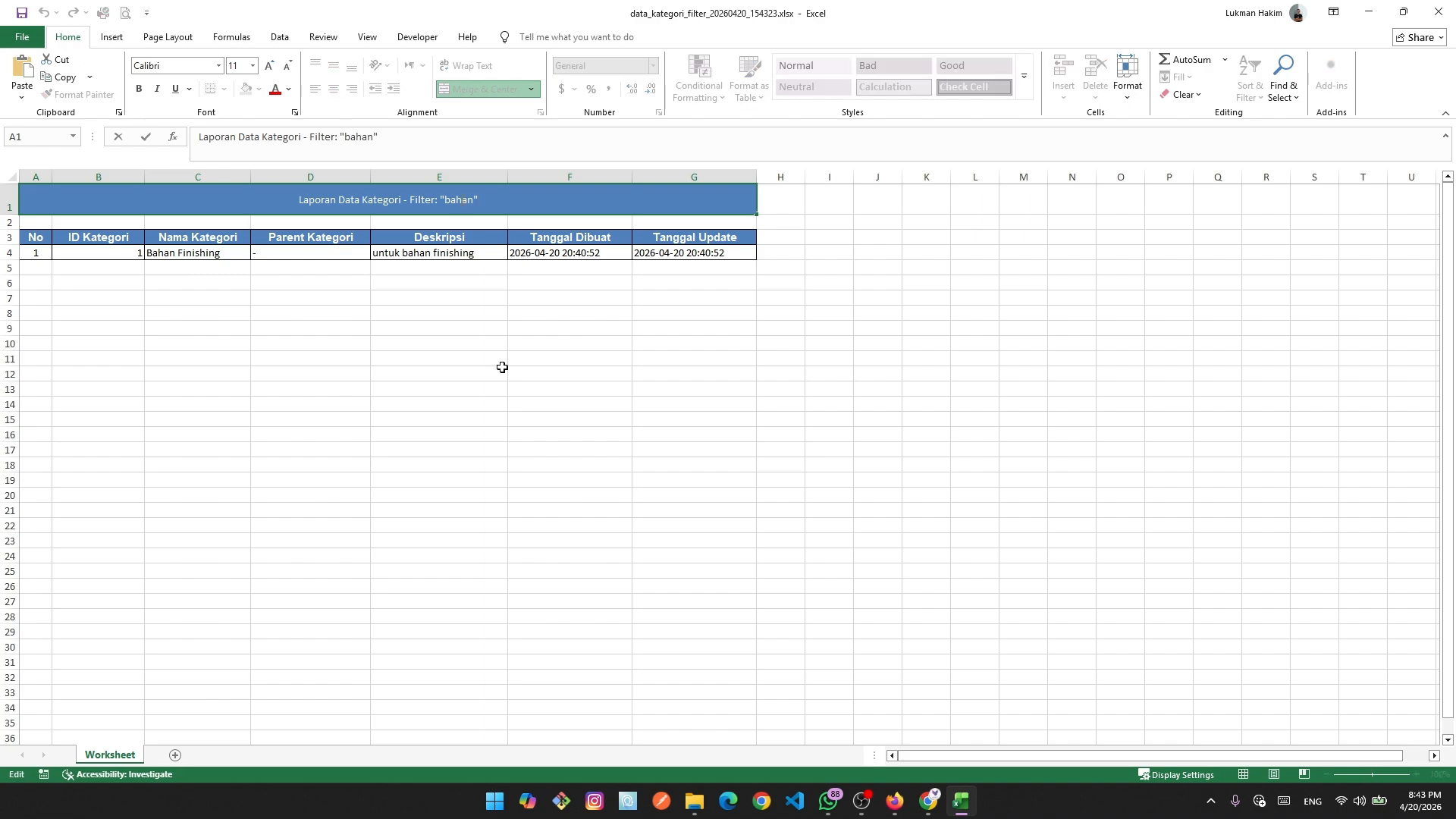
click(544, 542)
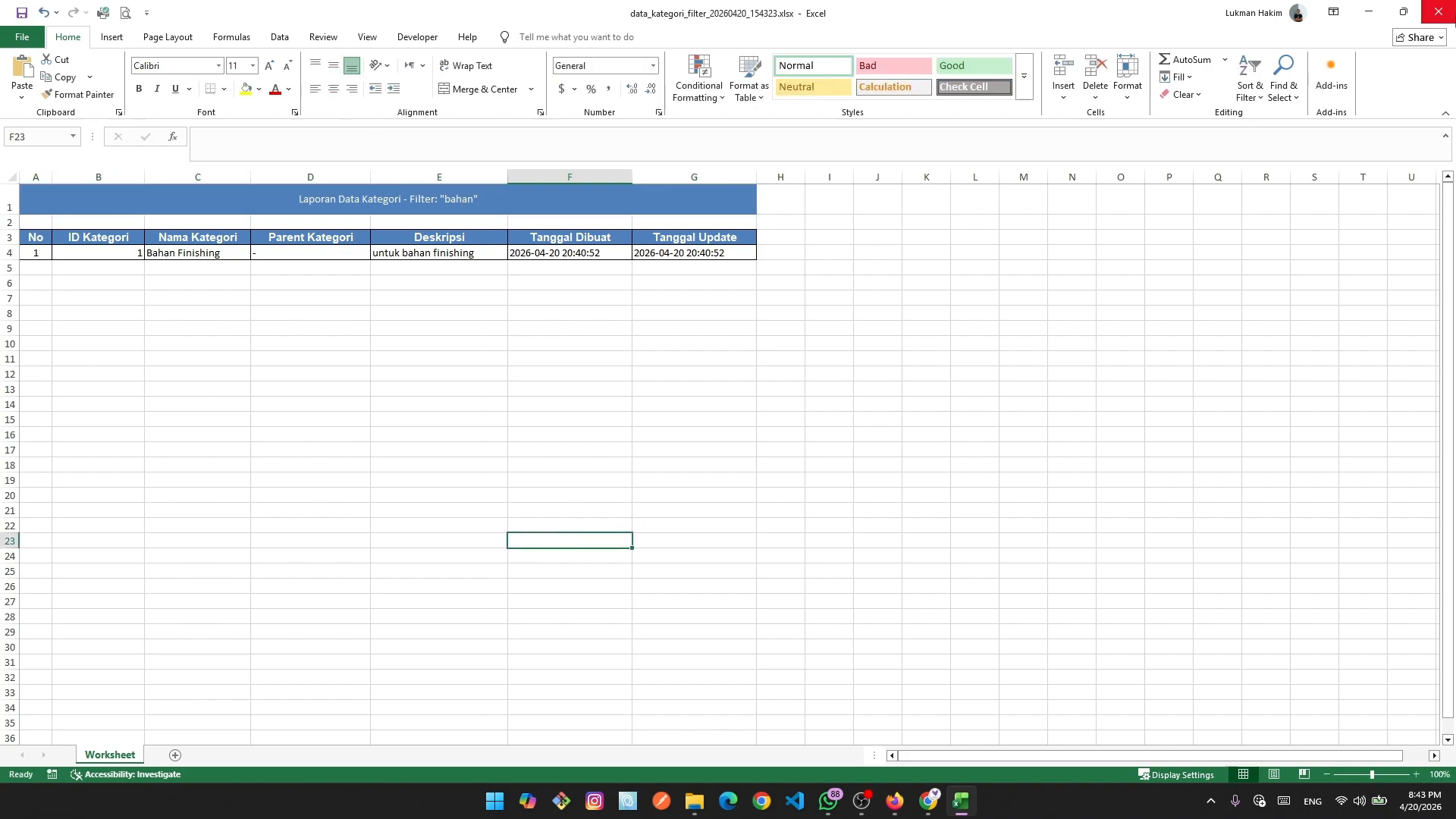
click(1439, 10)
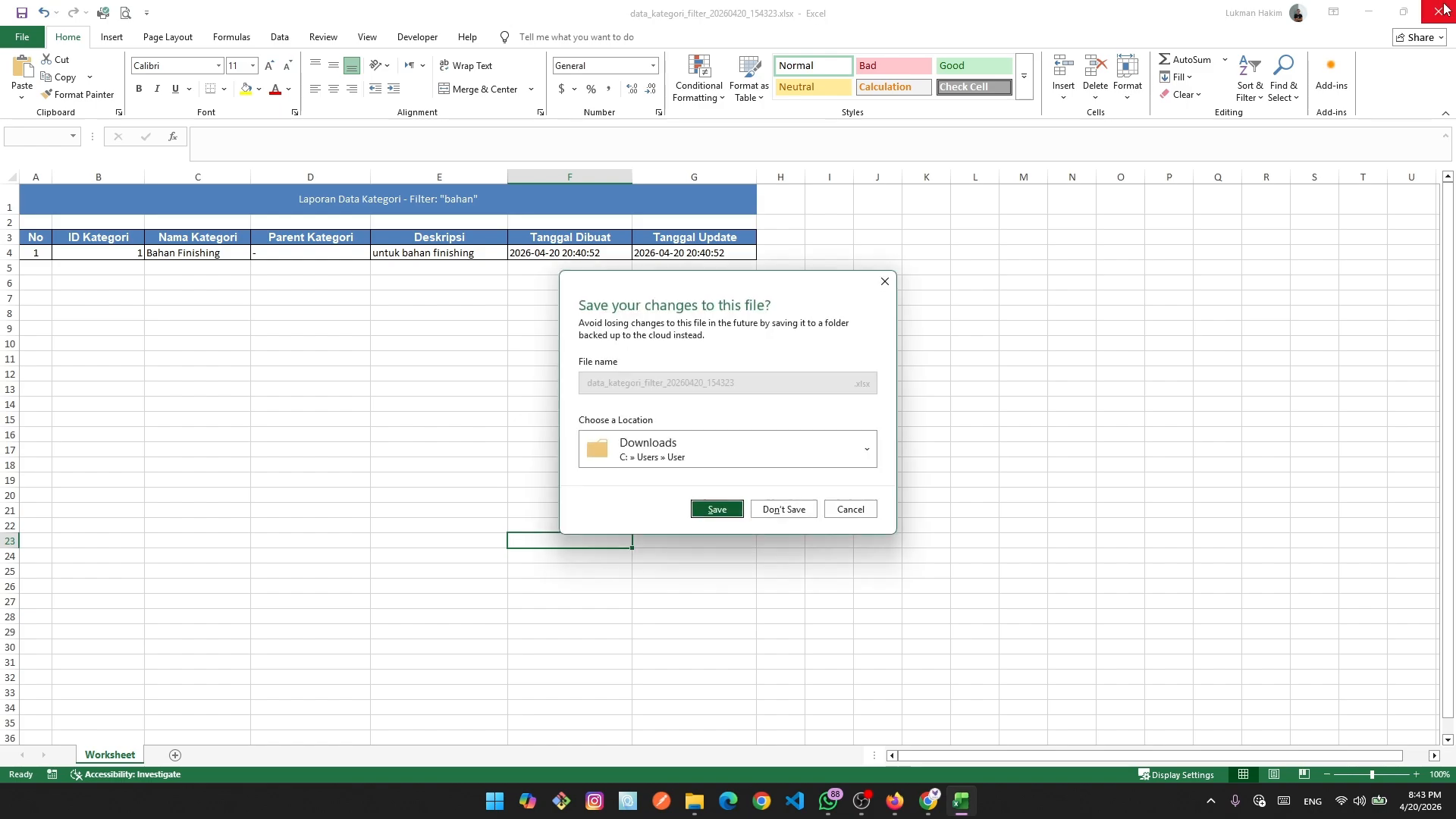
click(792, 503)
key(alt+Tab)
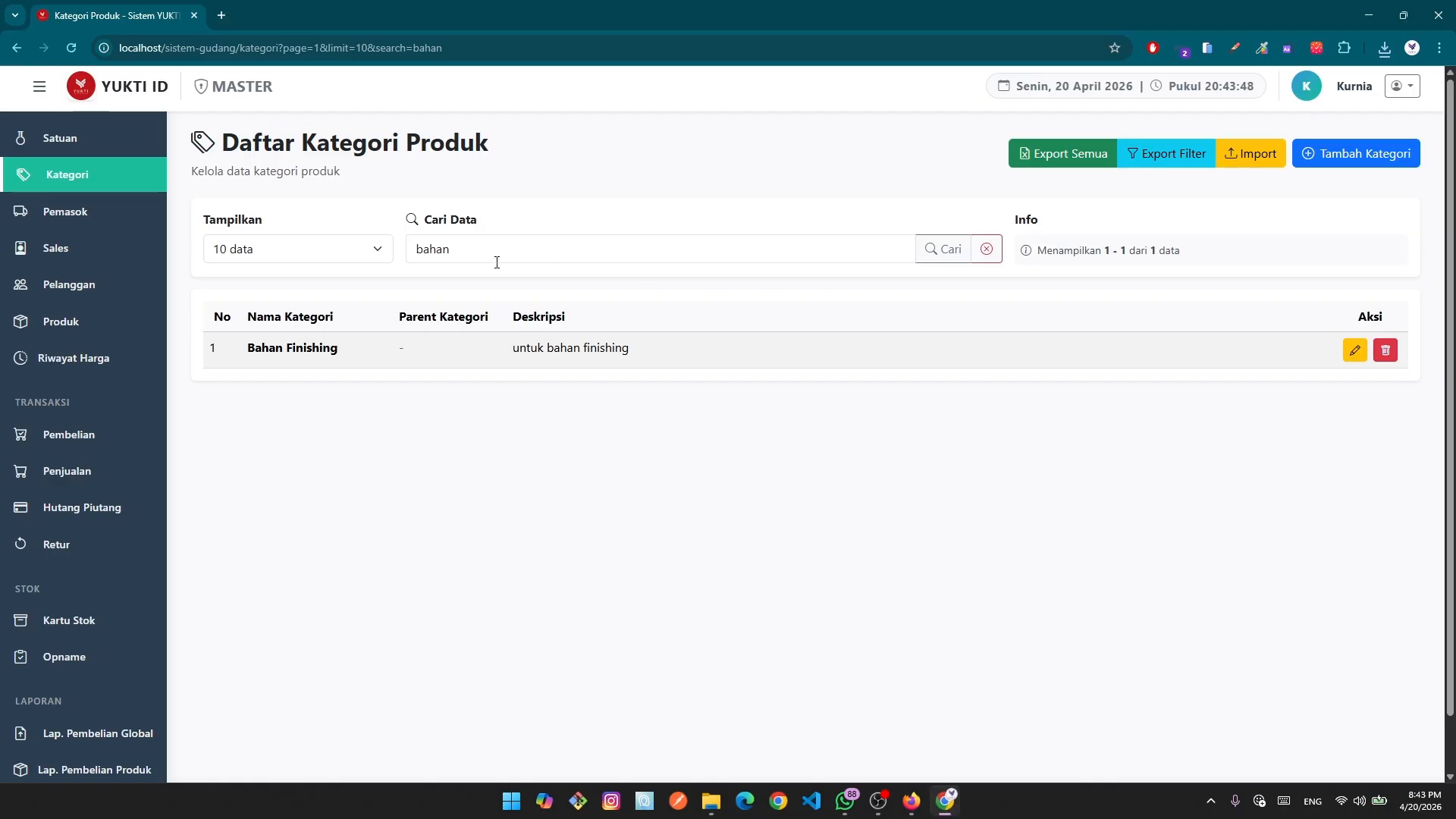
Clear the 'bahan' search, visit the import page and the add form, then cancel back to the list.
click(483, 254)
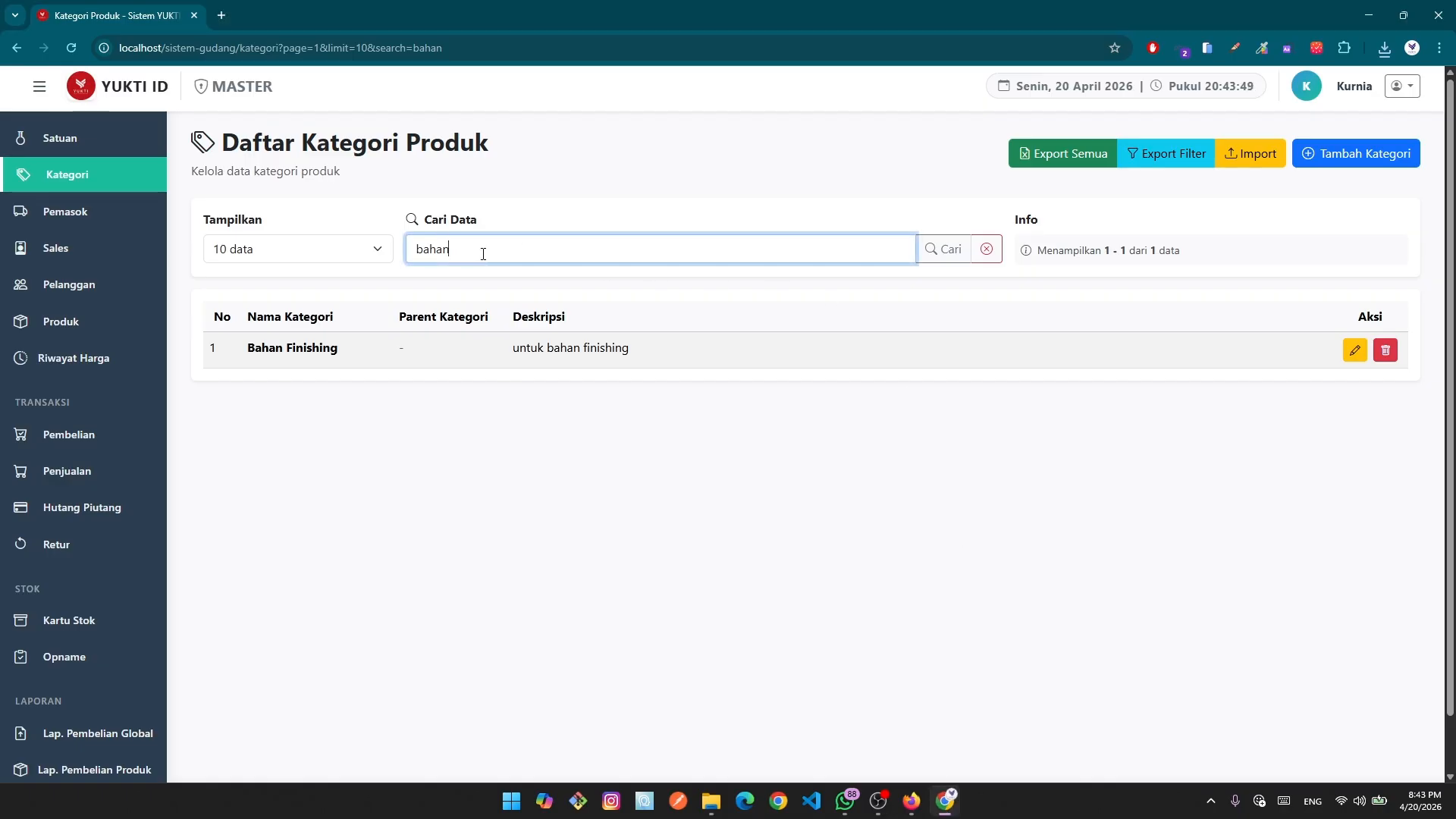
click(985, 248)
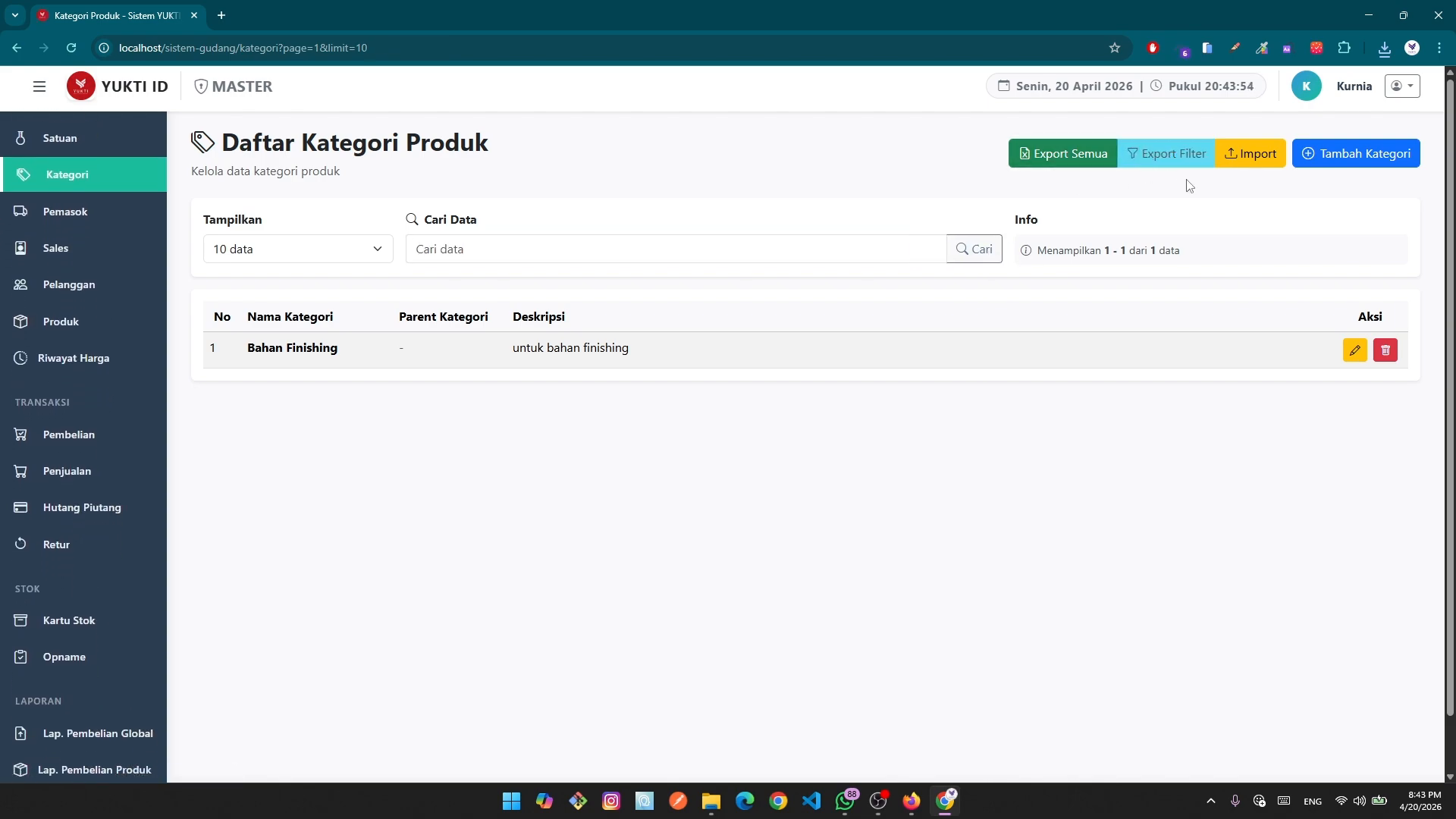
click(1252, 161)
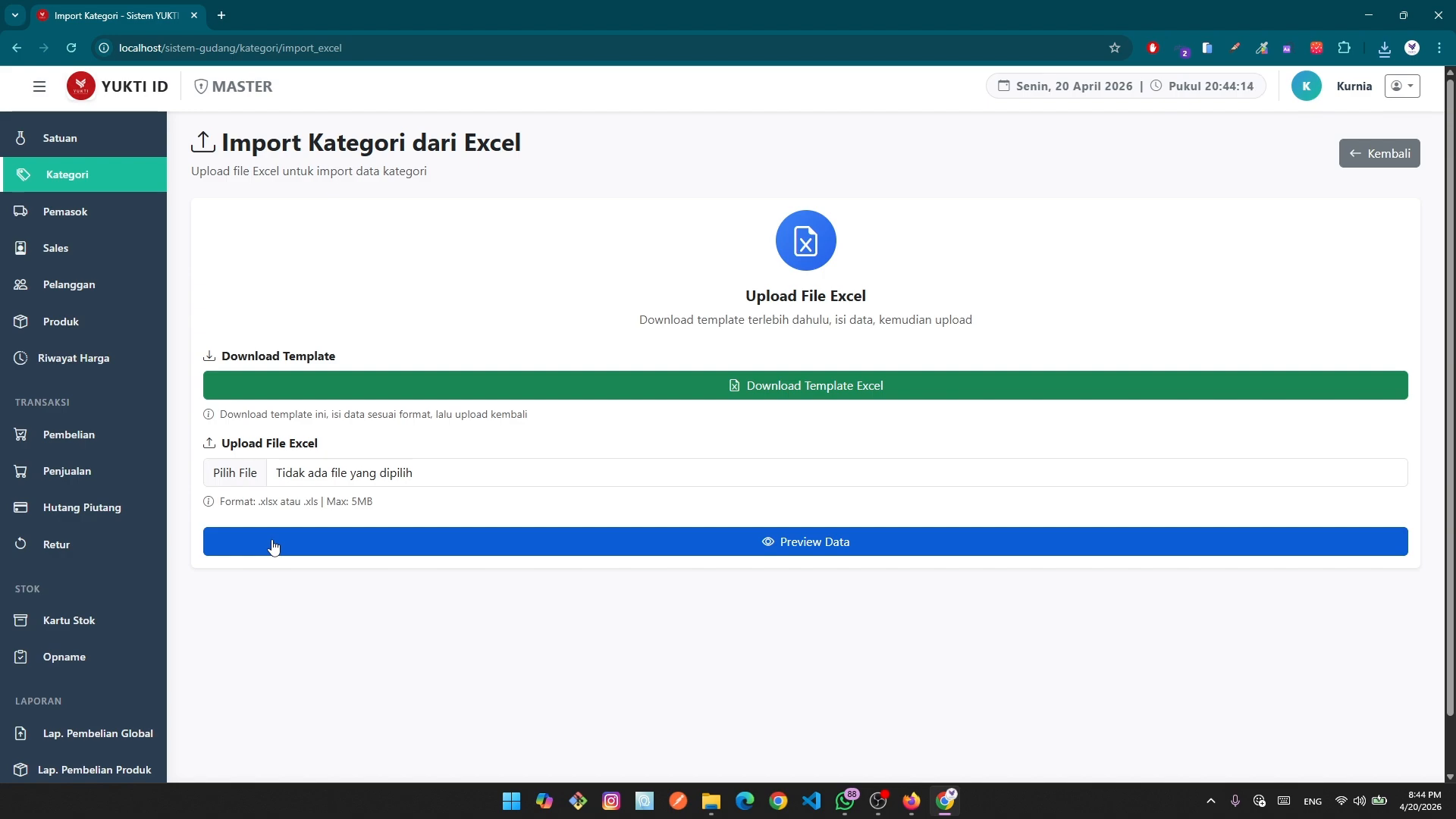
click(1401, 157)
click(1402, 158)
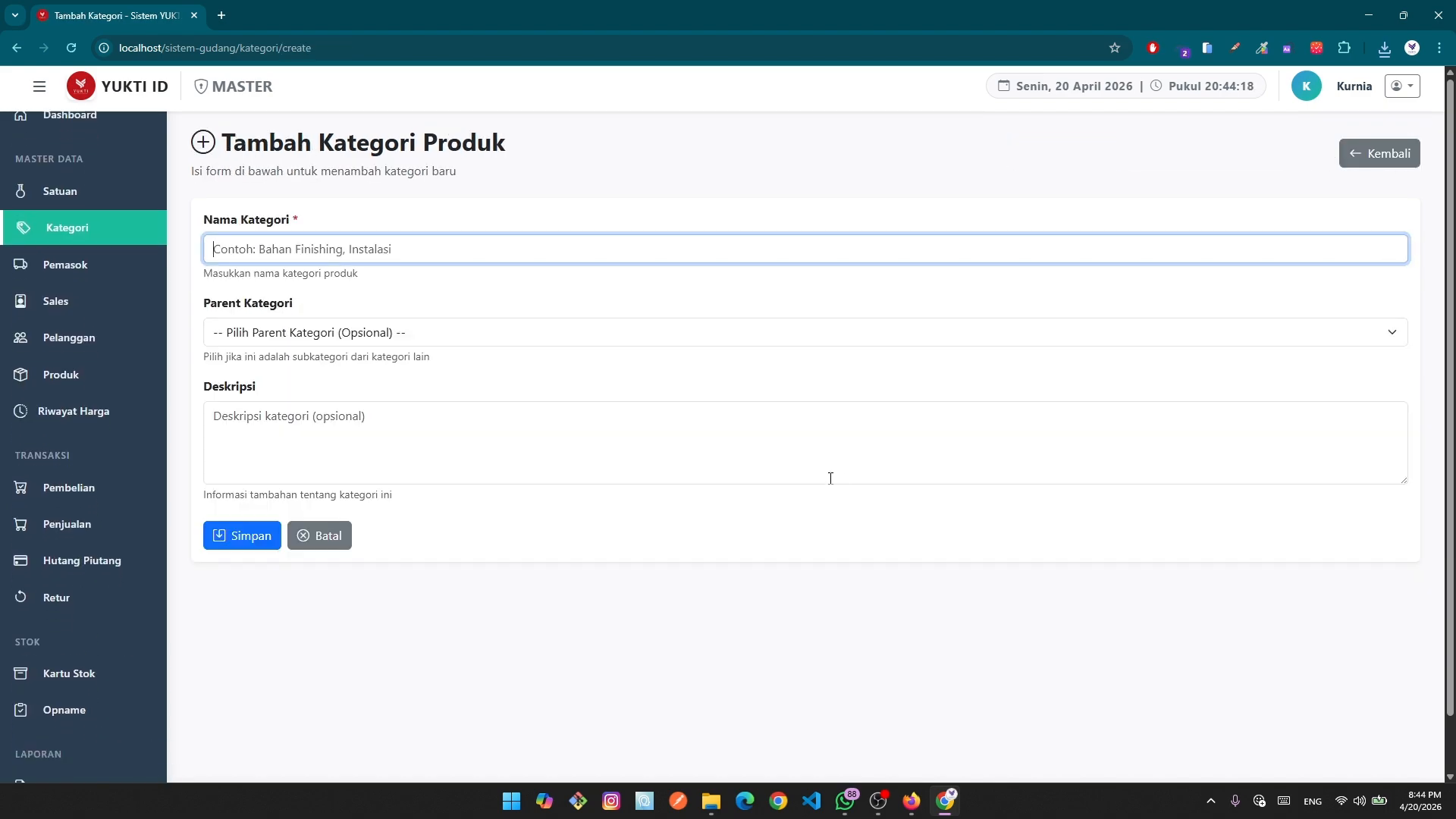
click(307, 537)
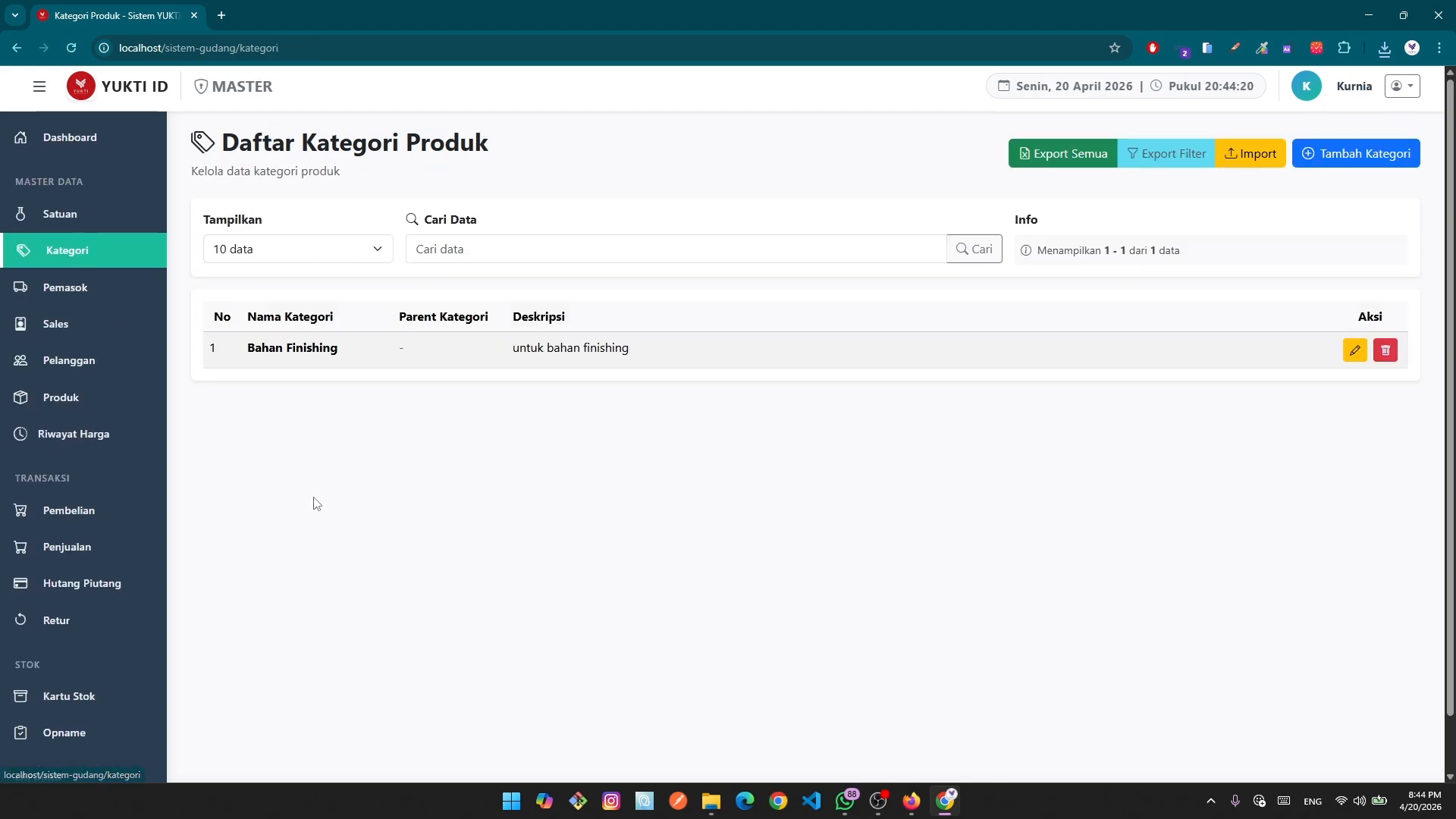
Open the Import Kategori dari Excel page.
click(1251, 161)
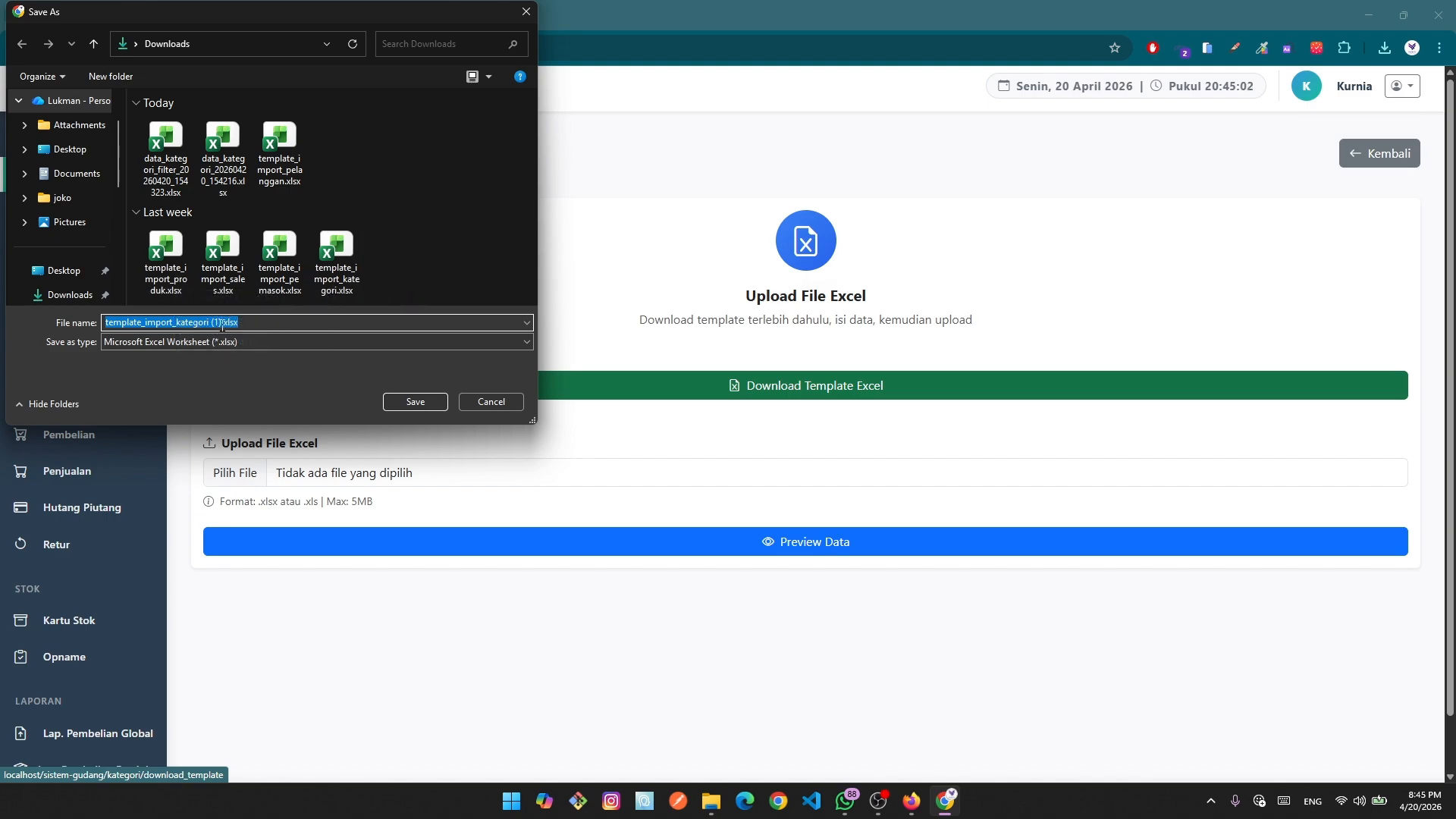
Save template_import_kategori (1).xlsx, open it, and compare its Template and Referensi sheets.
click(421, 404)
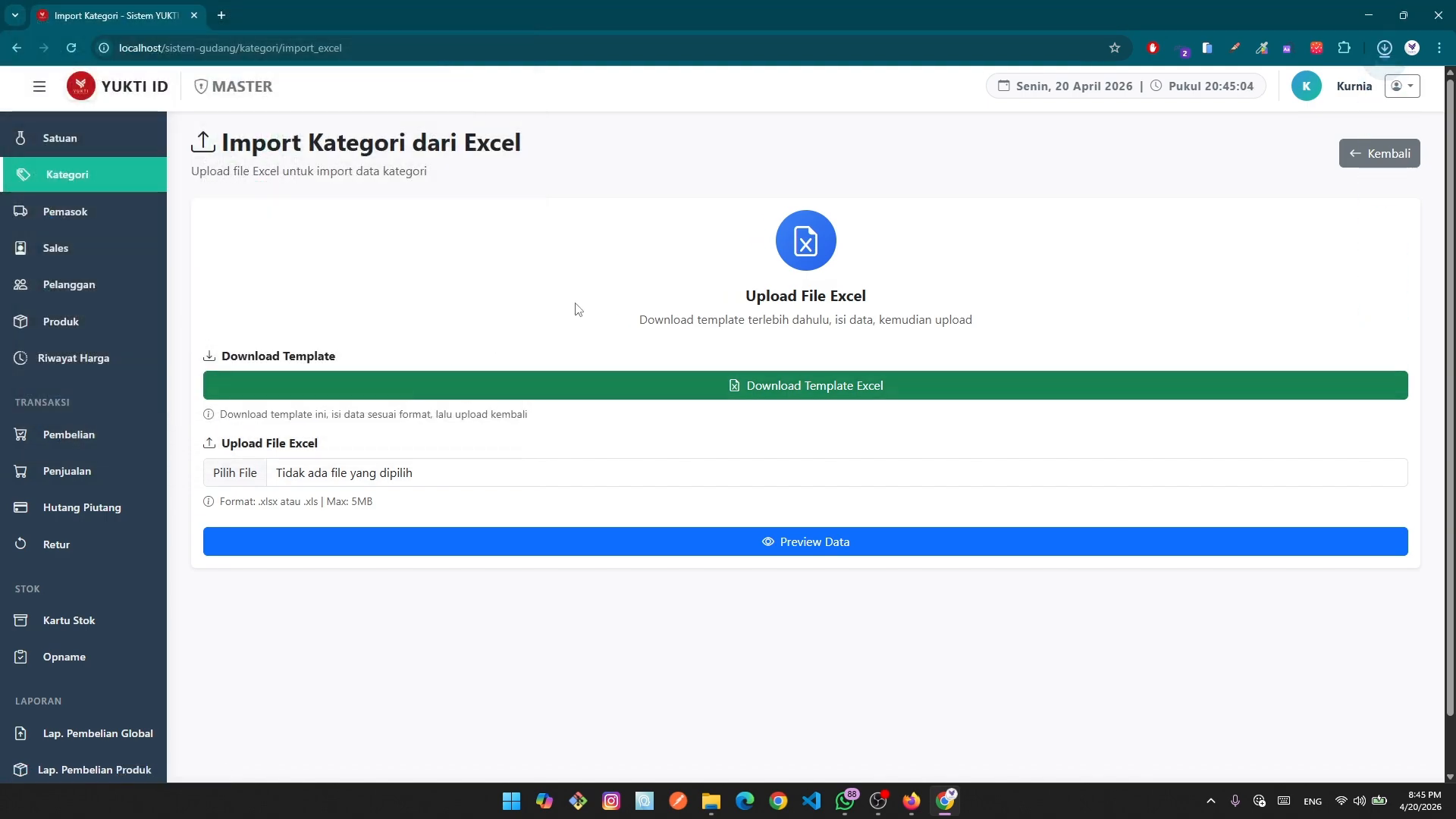
click(1342, 85)
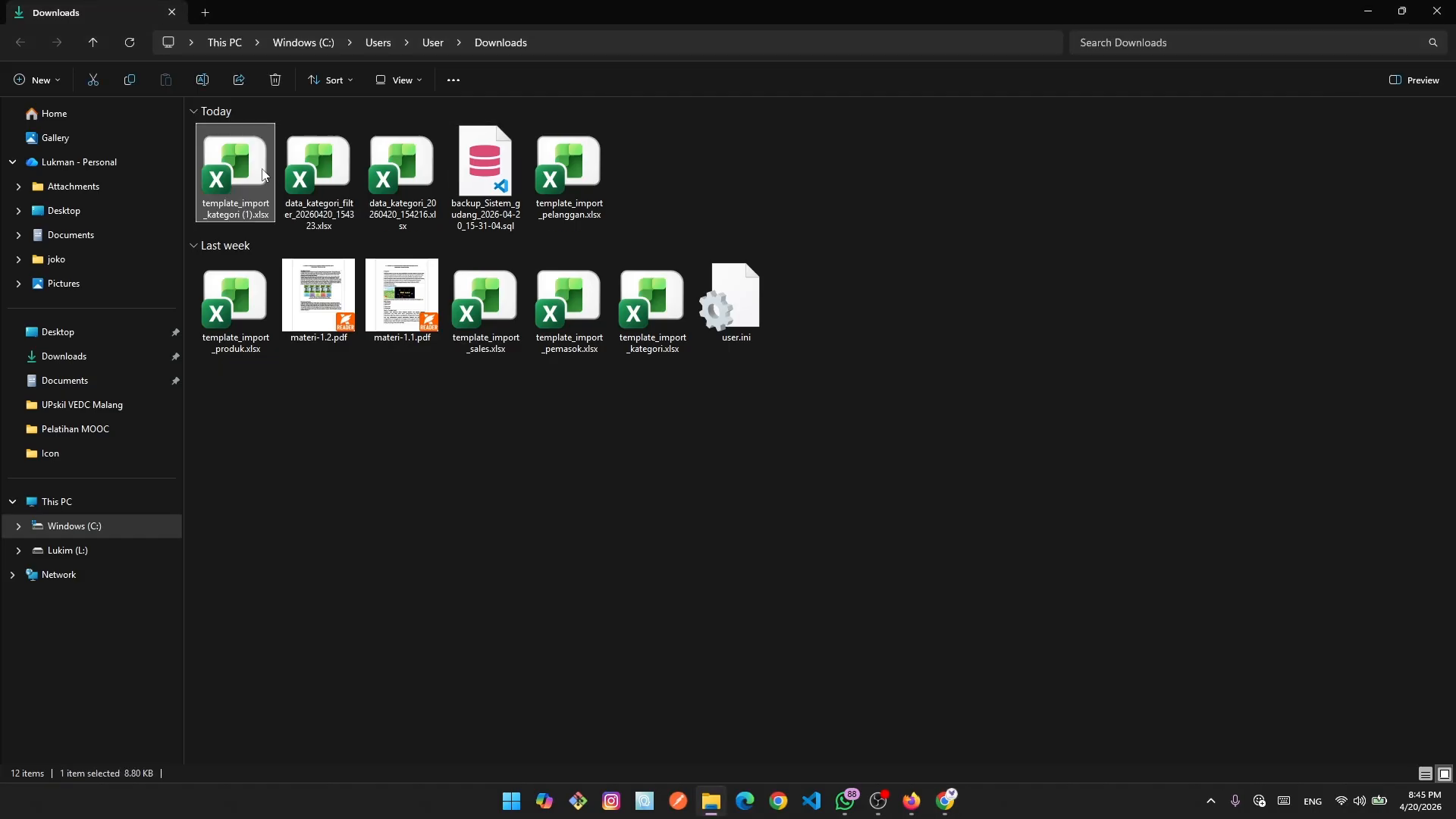
double_click(237, 180)
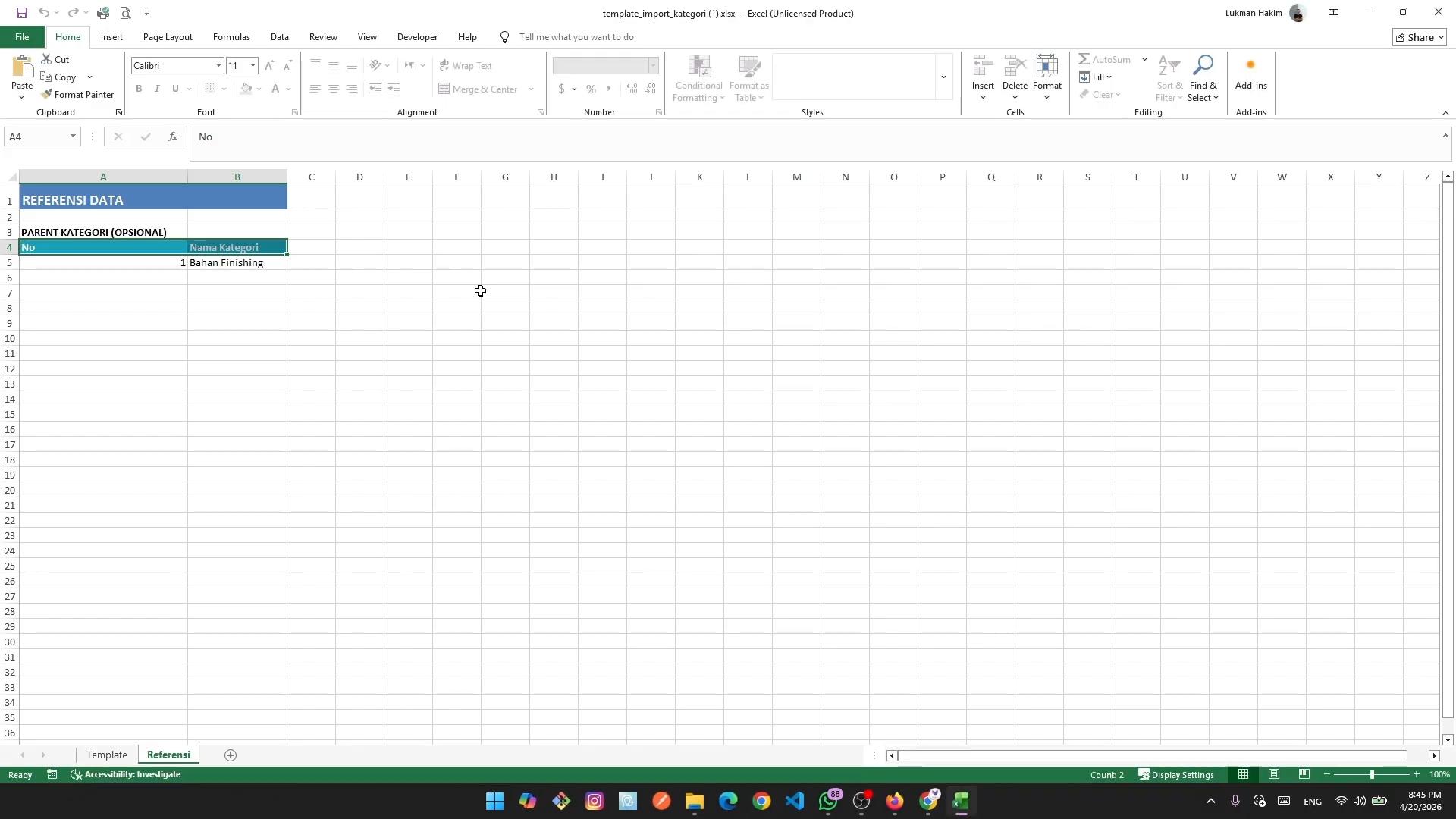
click(107, 755)
click(168, 756)
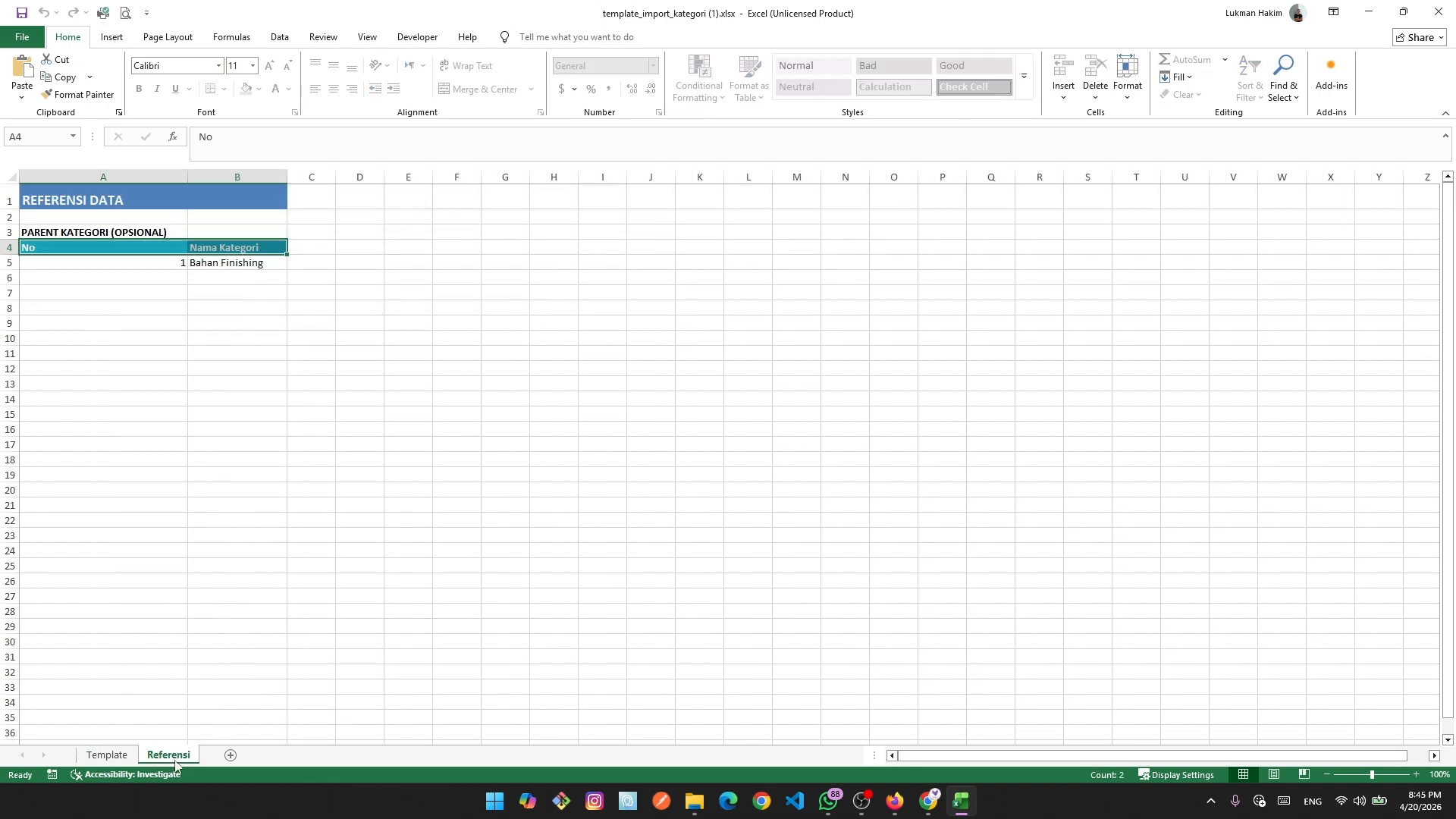
click(121, 758)
click(177, 759)
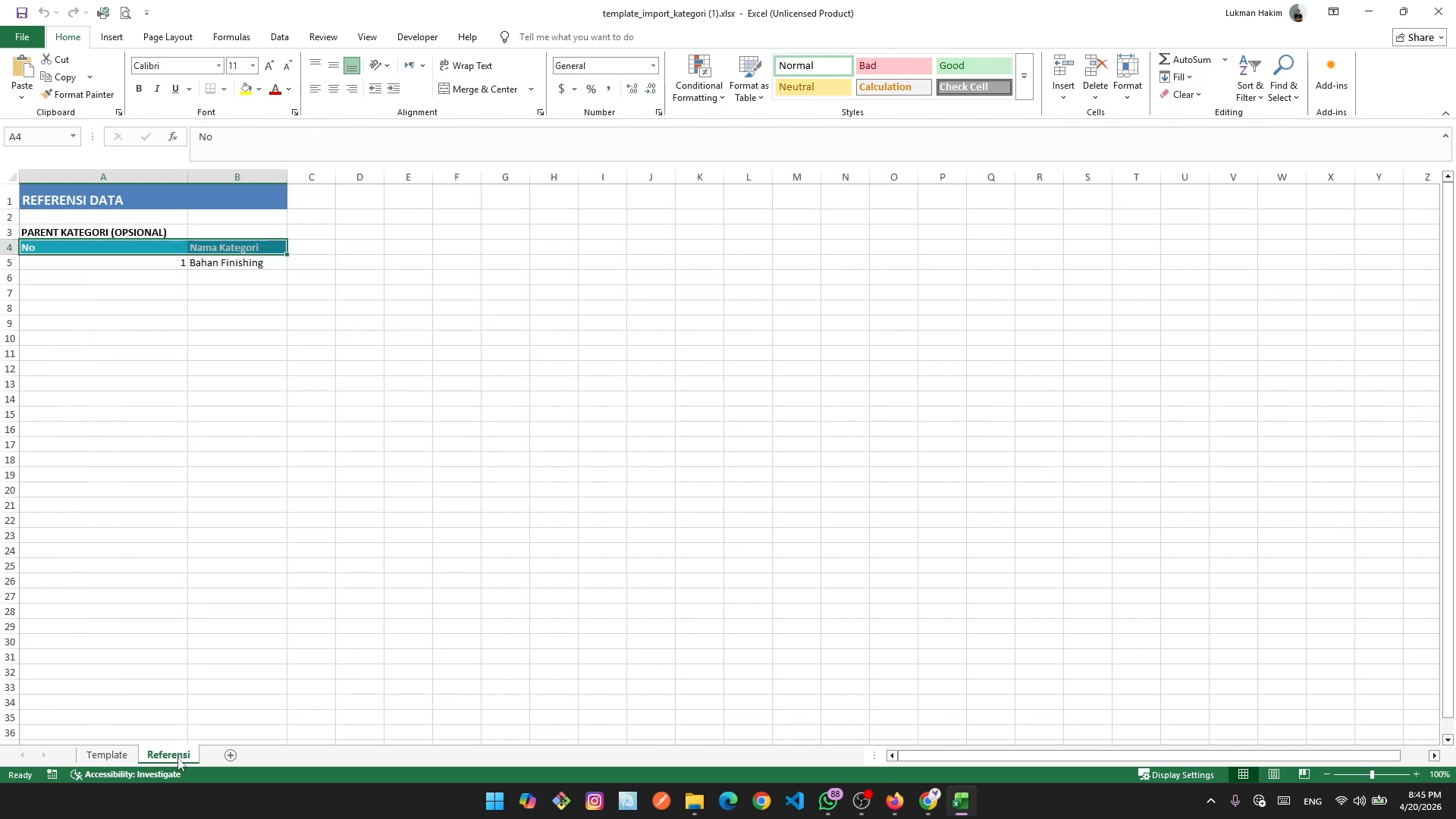
click(105, 757)
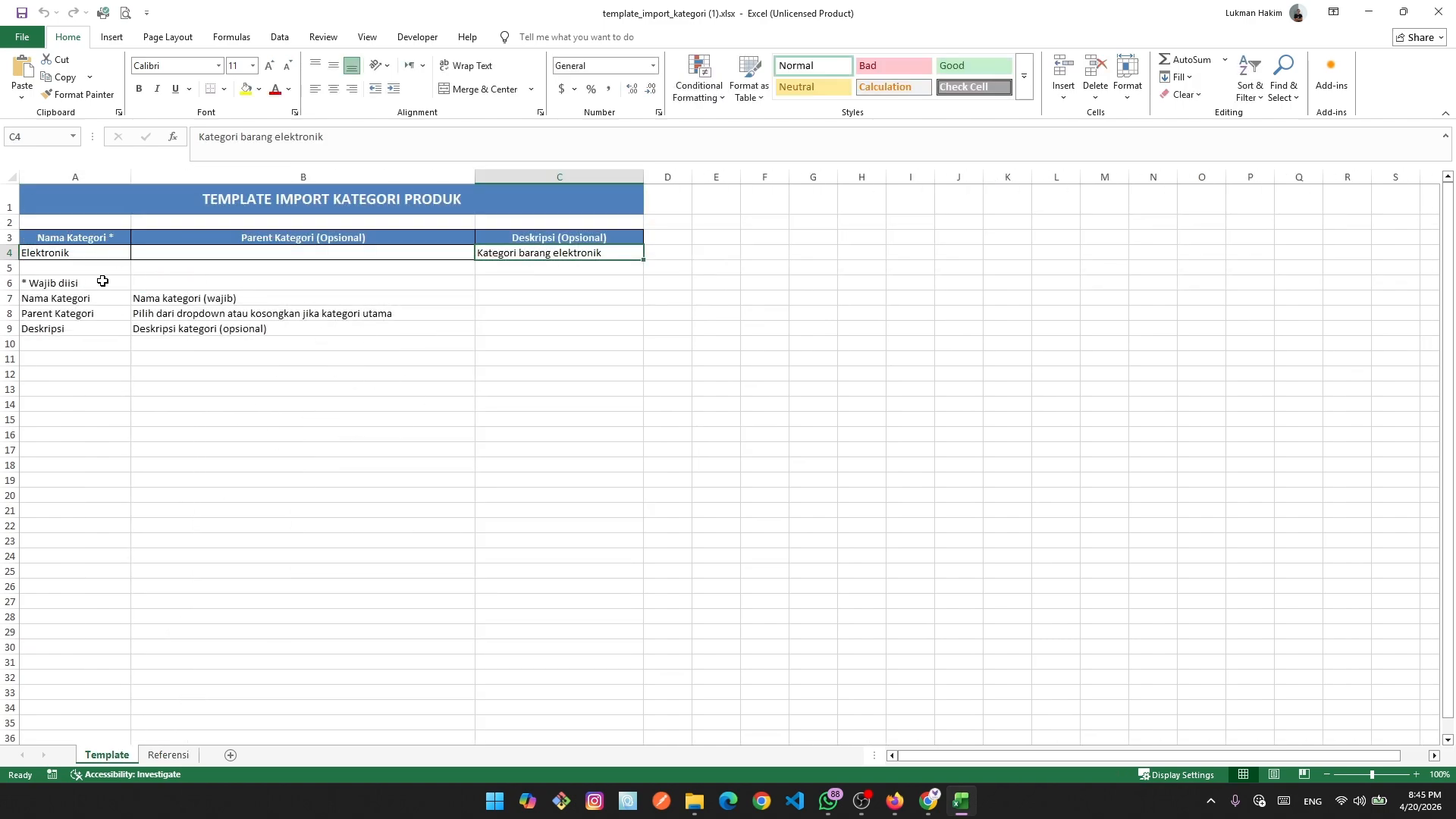
click(181, 758)
click(302, 350)
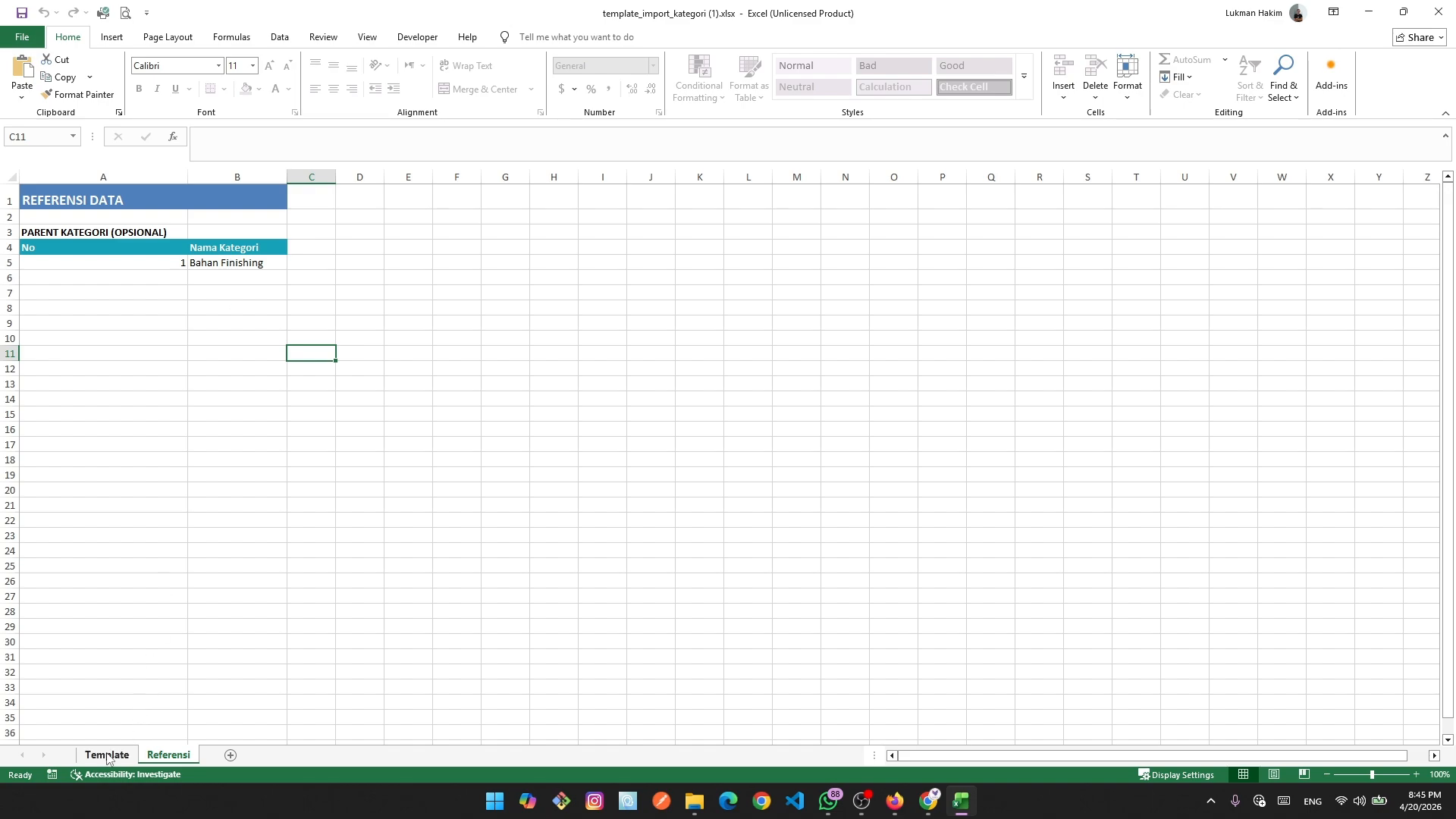
click(108, 755)
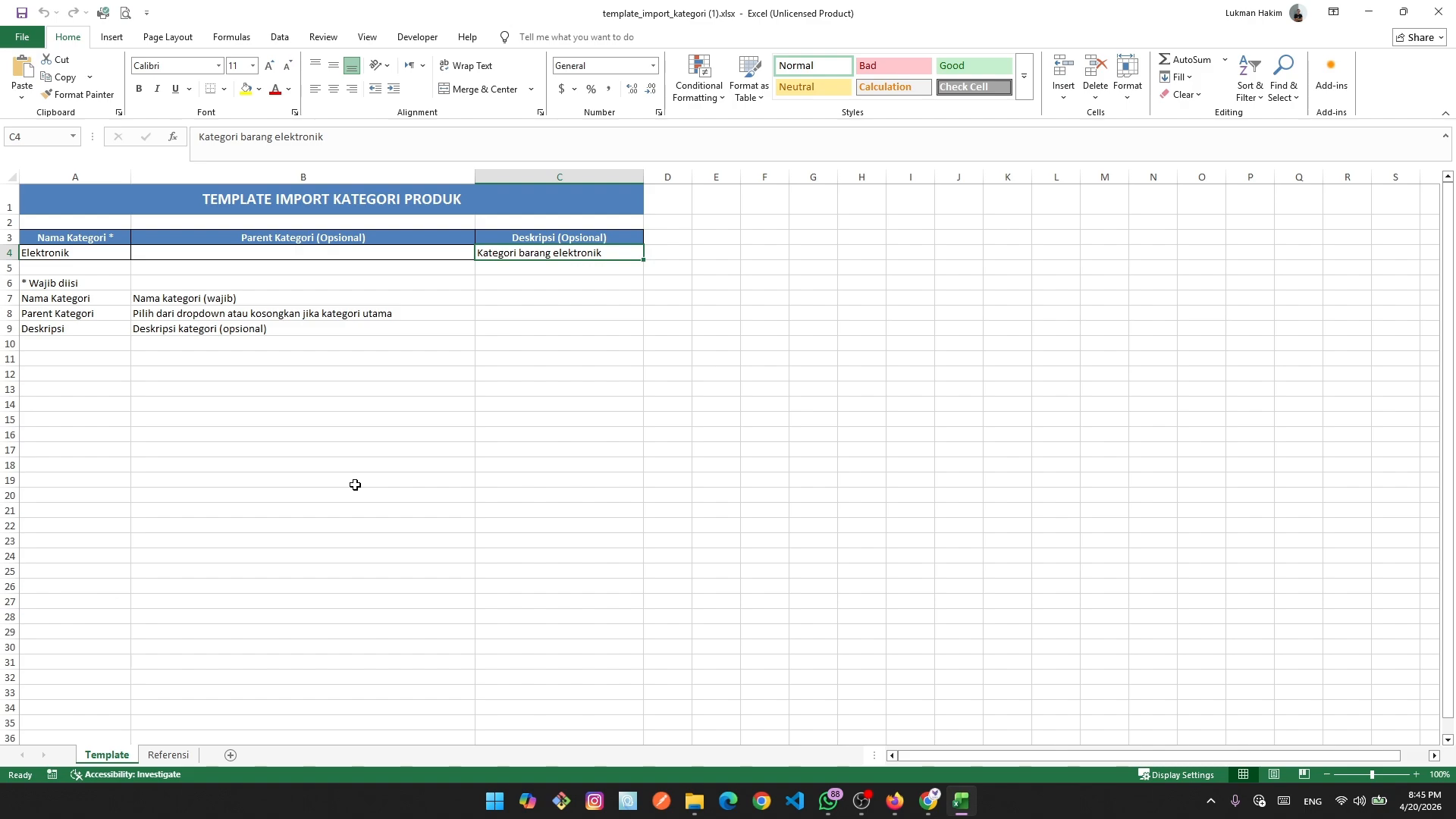
click(168, 756)
click(213, 258)
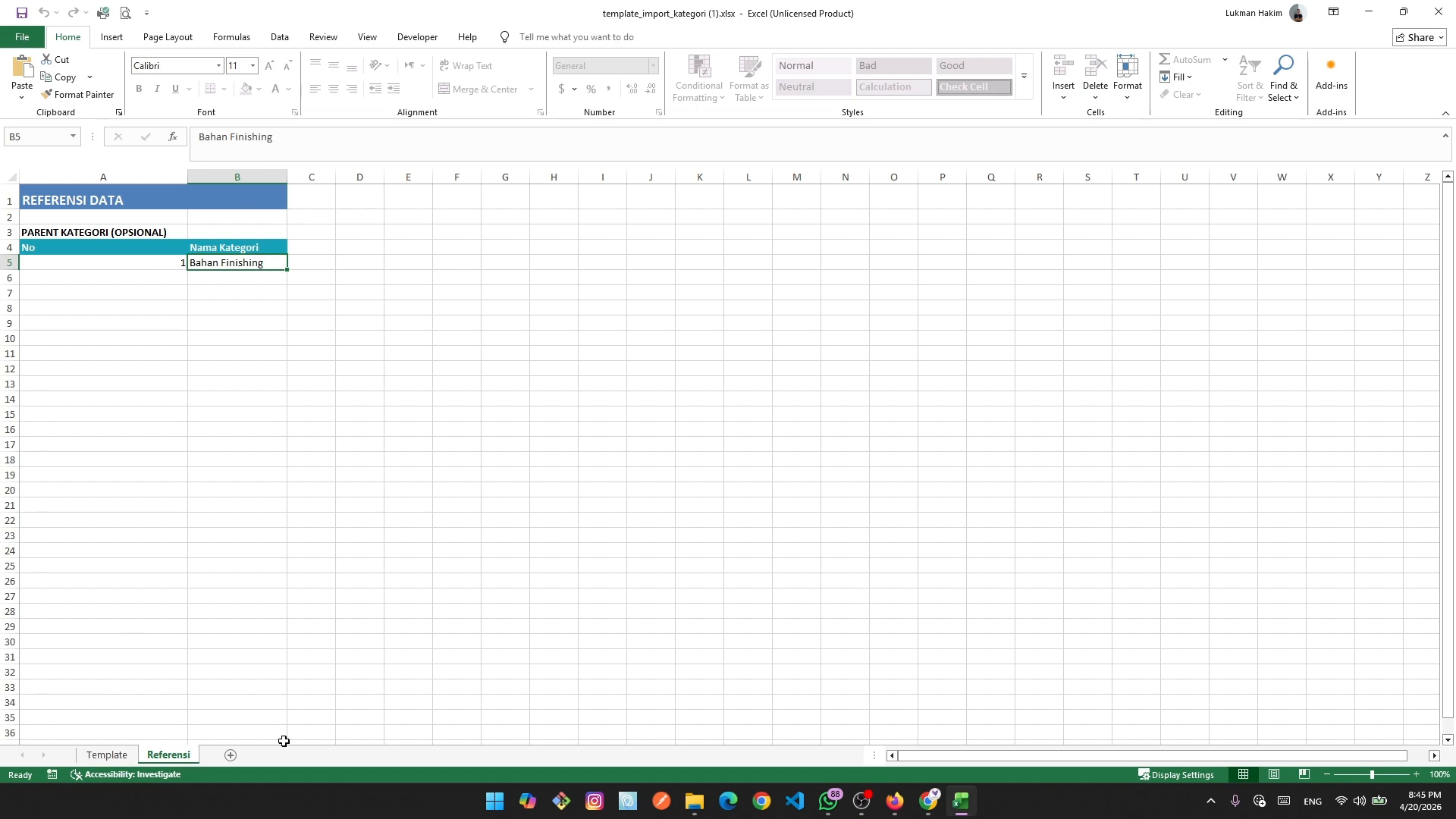
Return the browser to the category list, then close the template workbook.
click(937, 808)
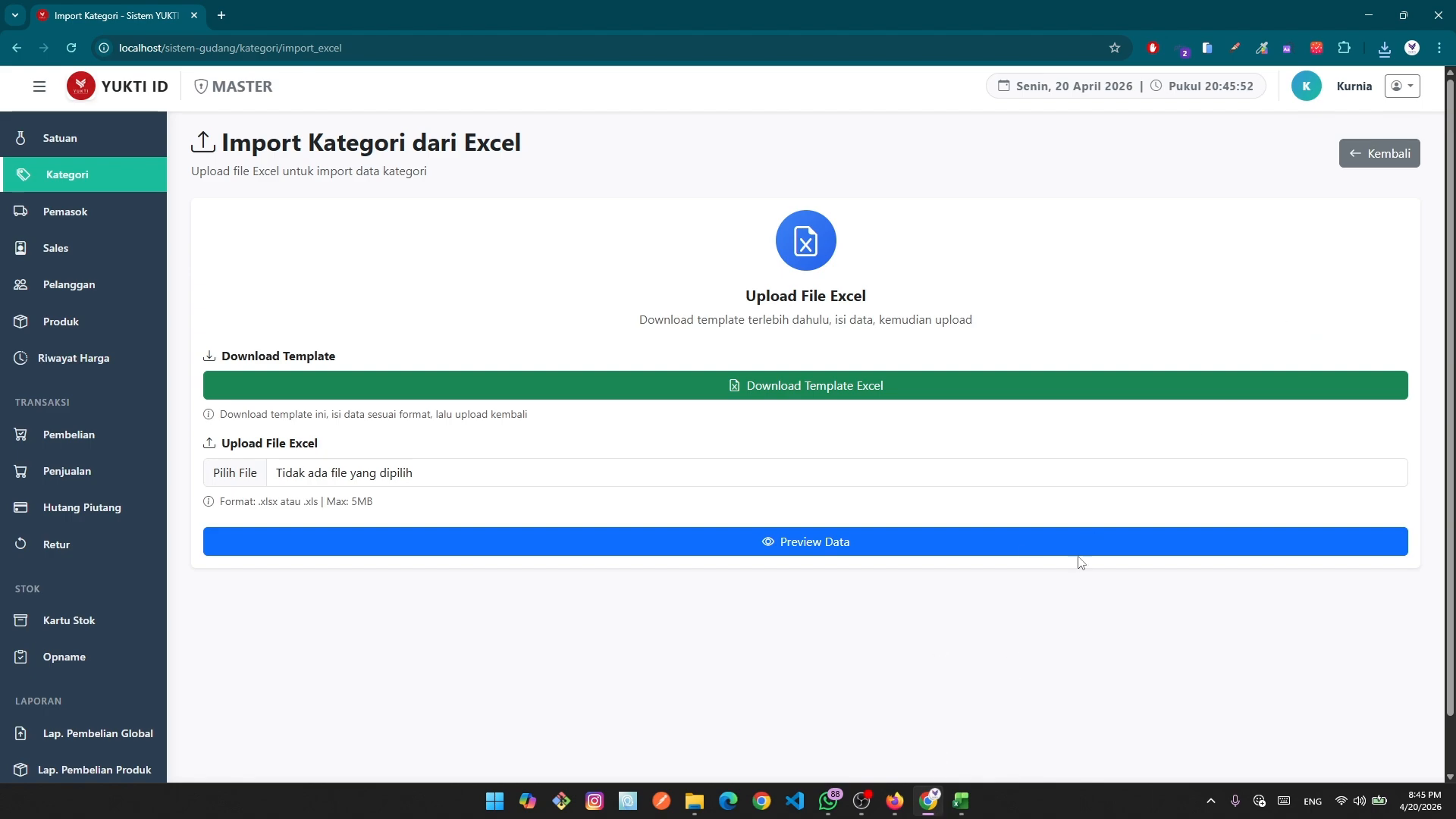
click(1361, 158)
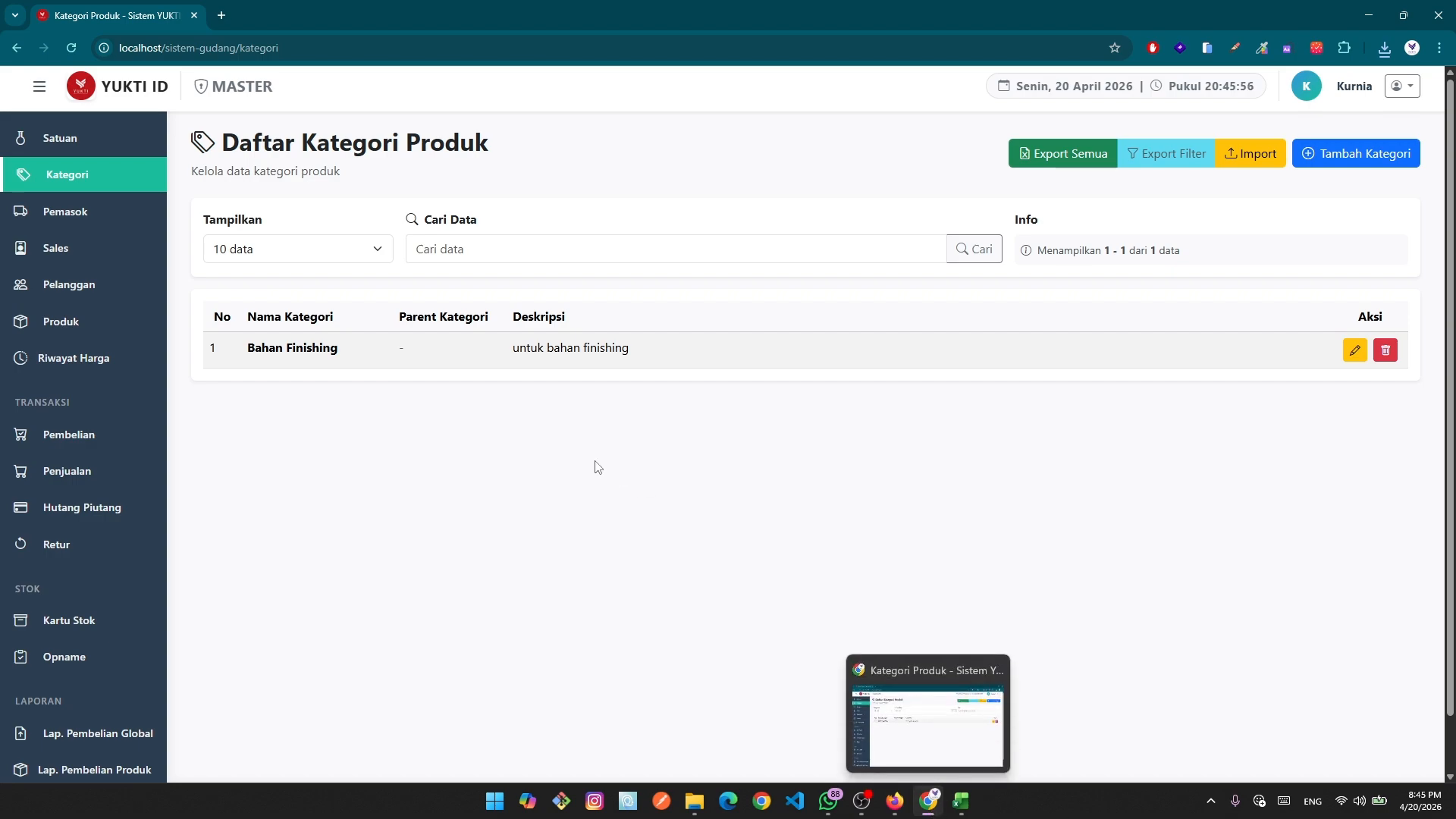
click(960, 801)
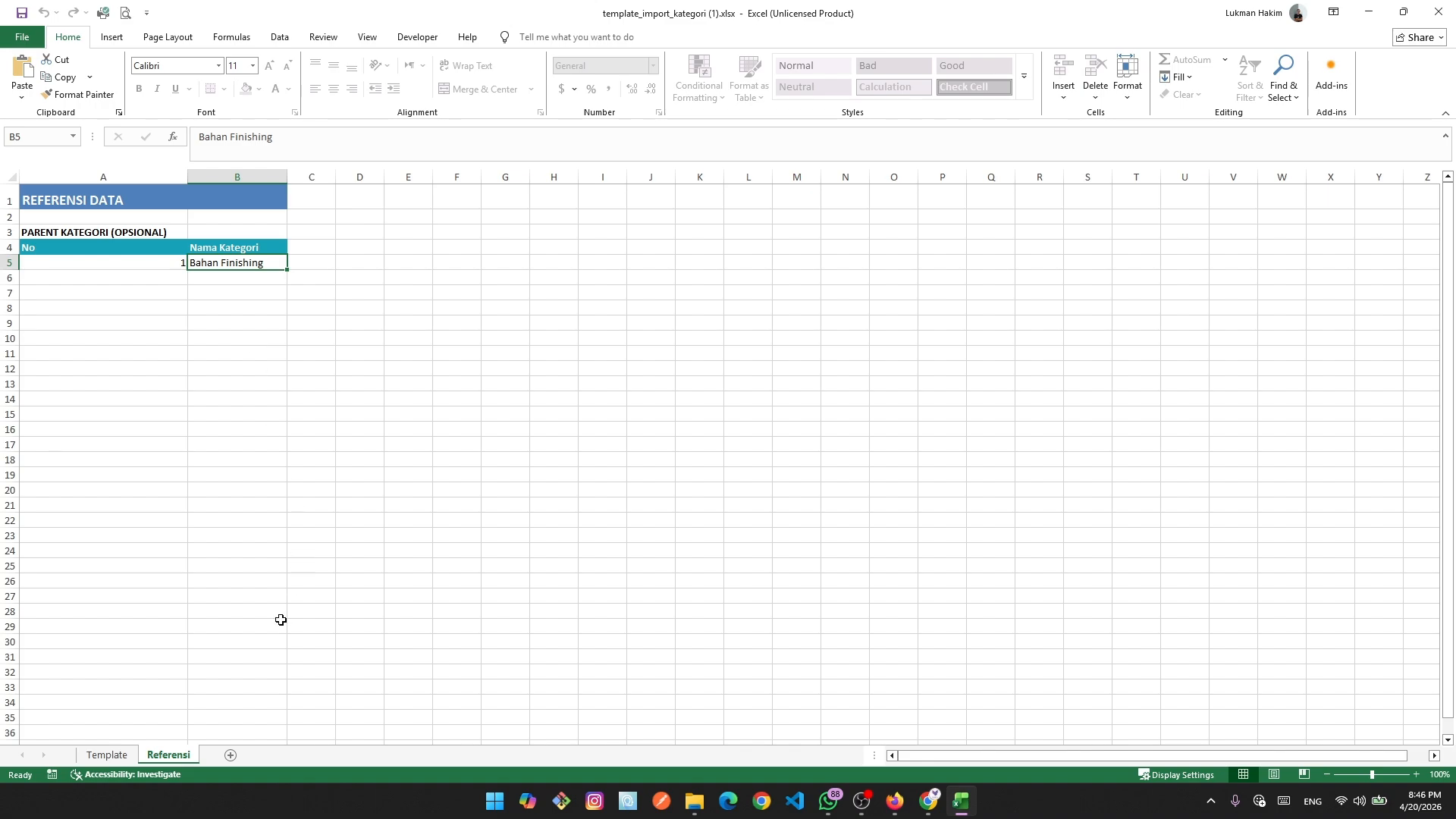
click(106, 755)
click(518, 450)
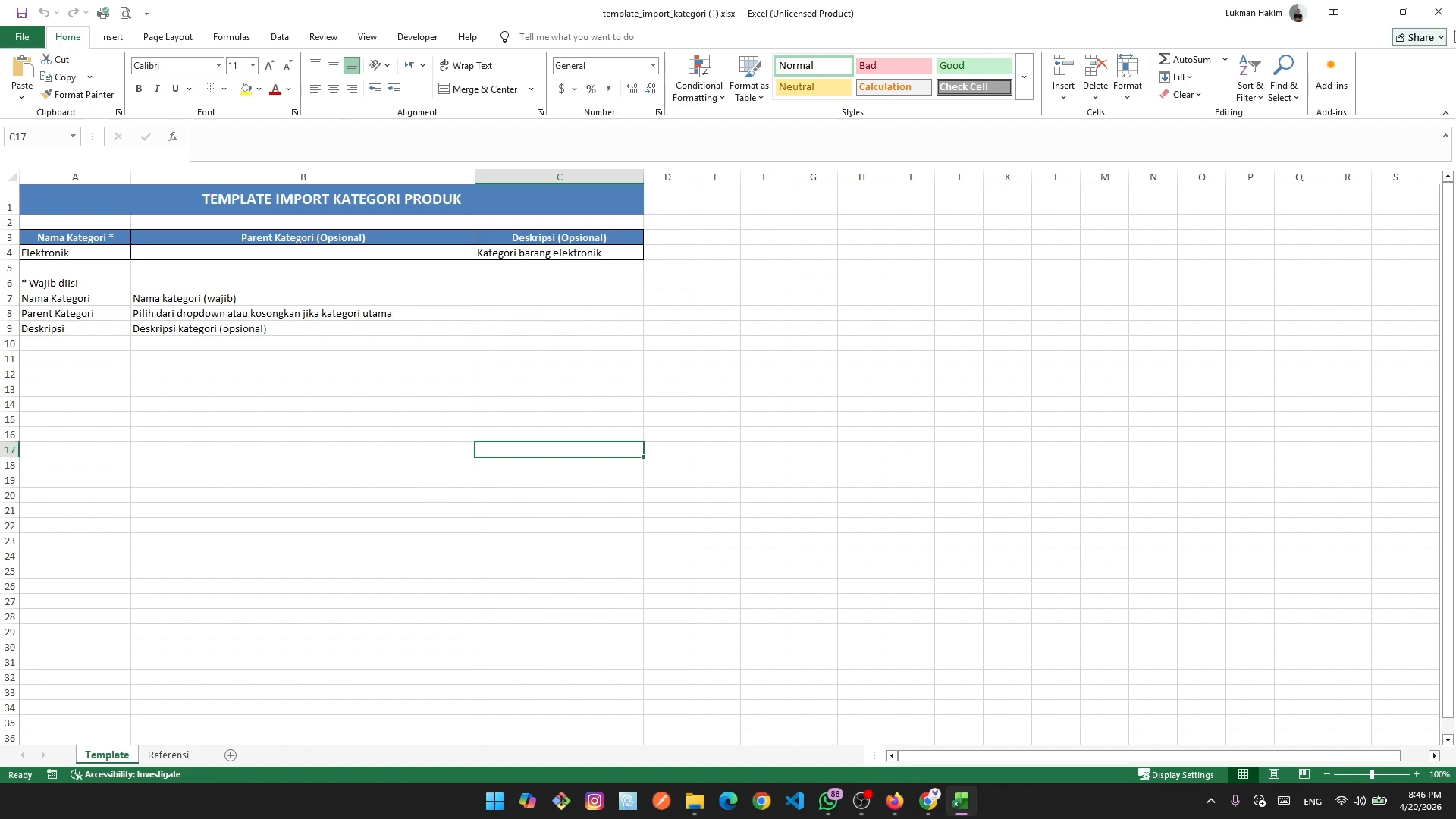
click(1438, 12)
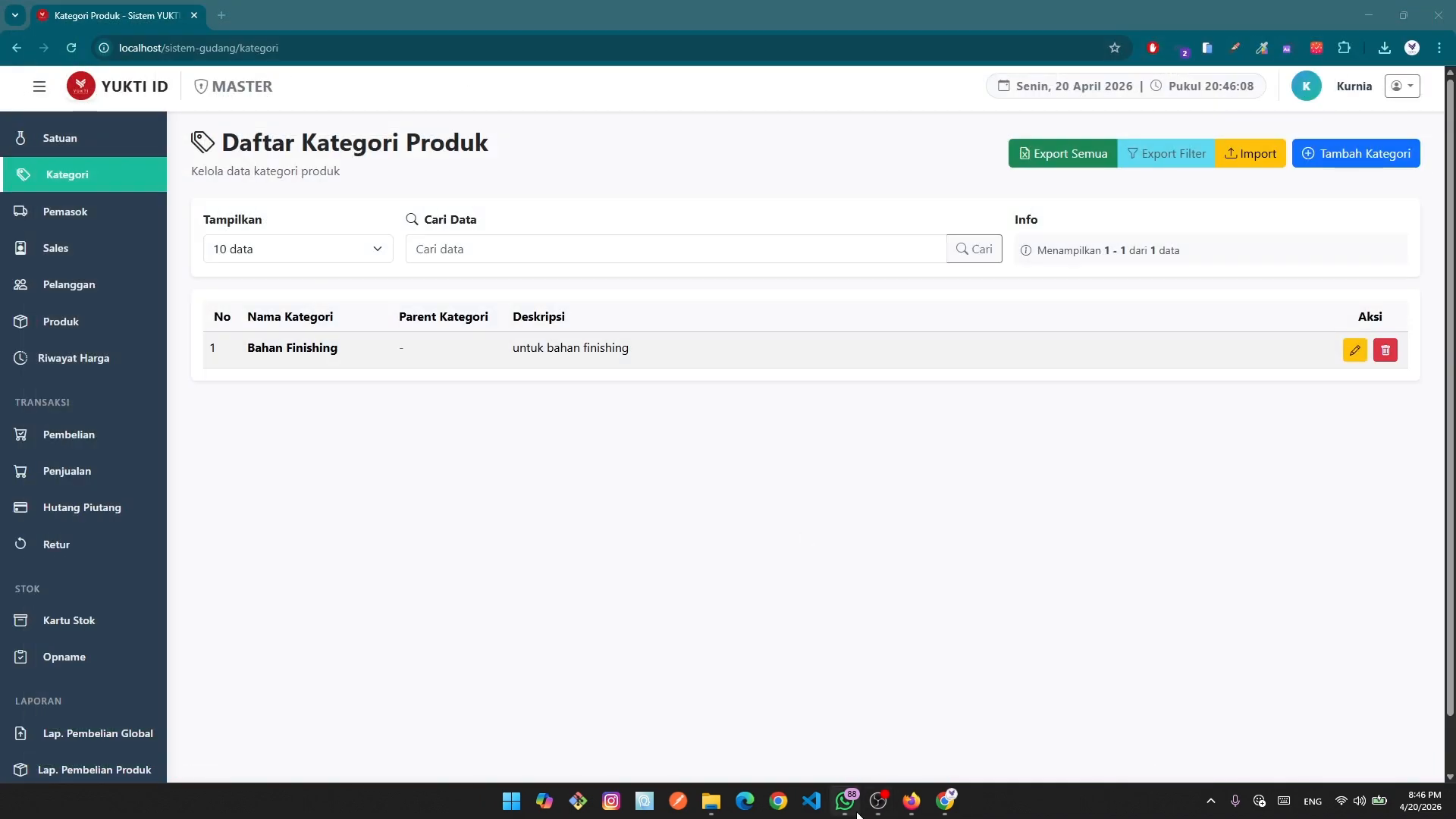
click(711, 800)
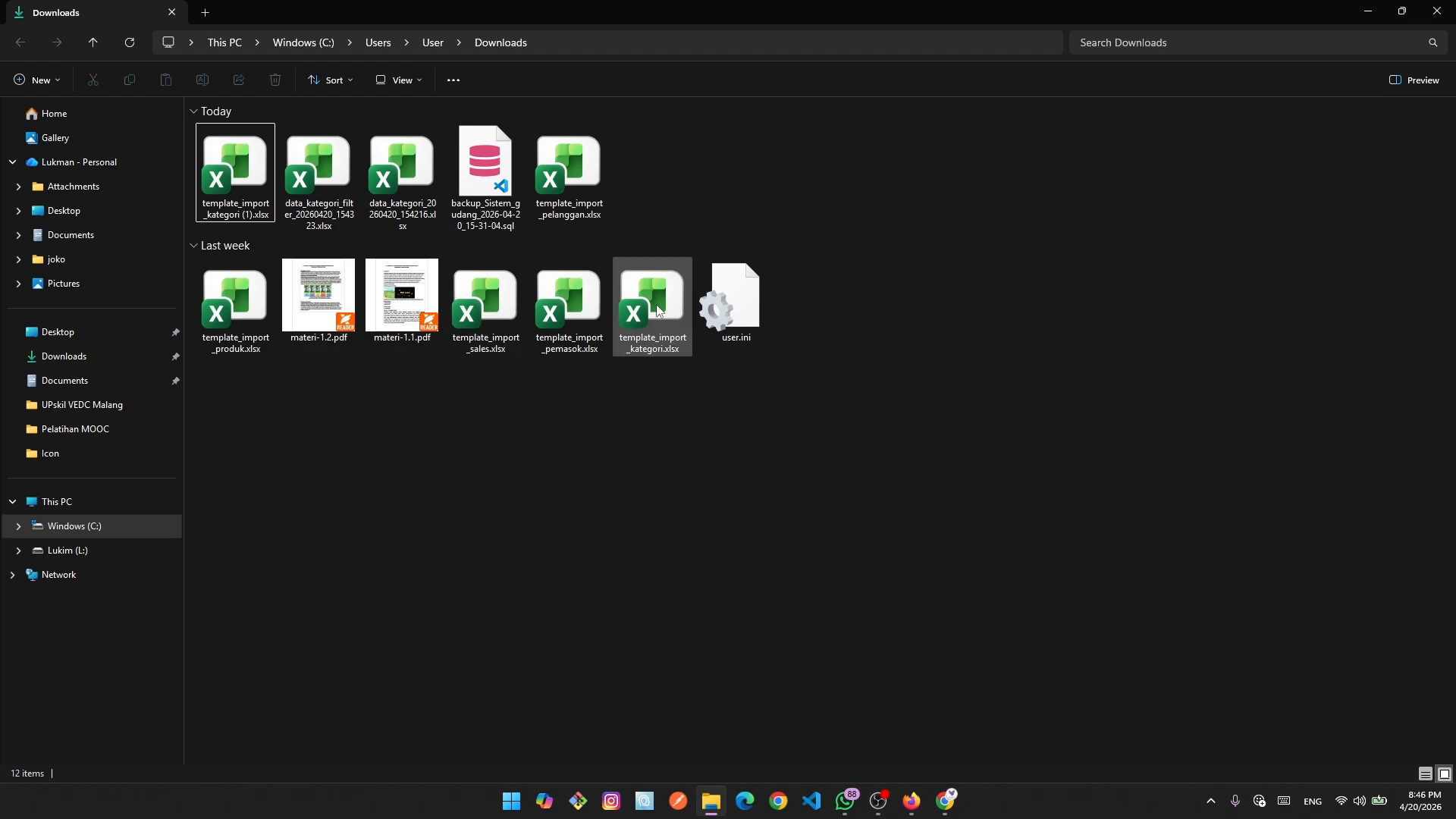
double_click(663, 329)
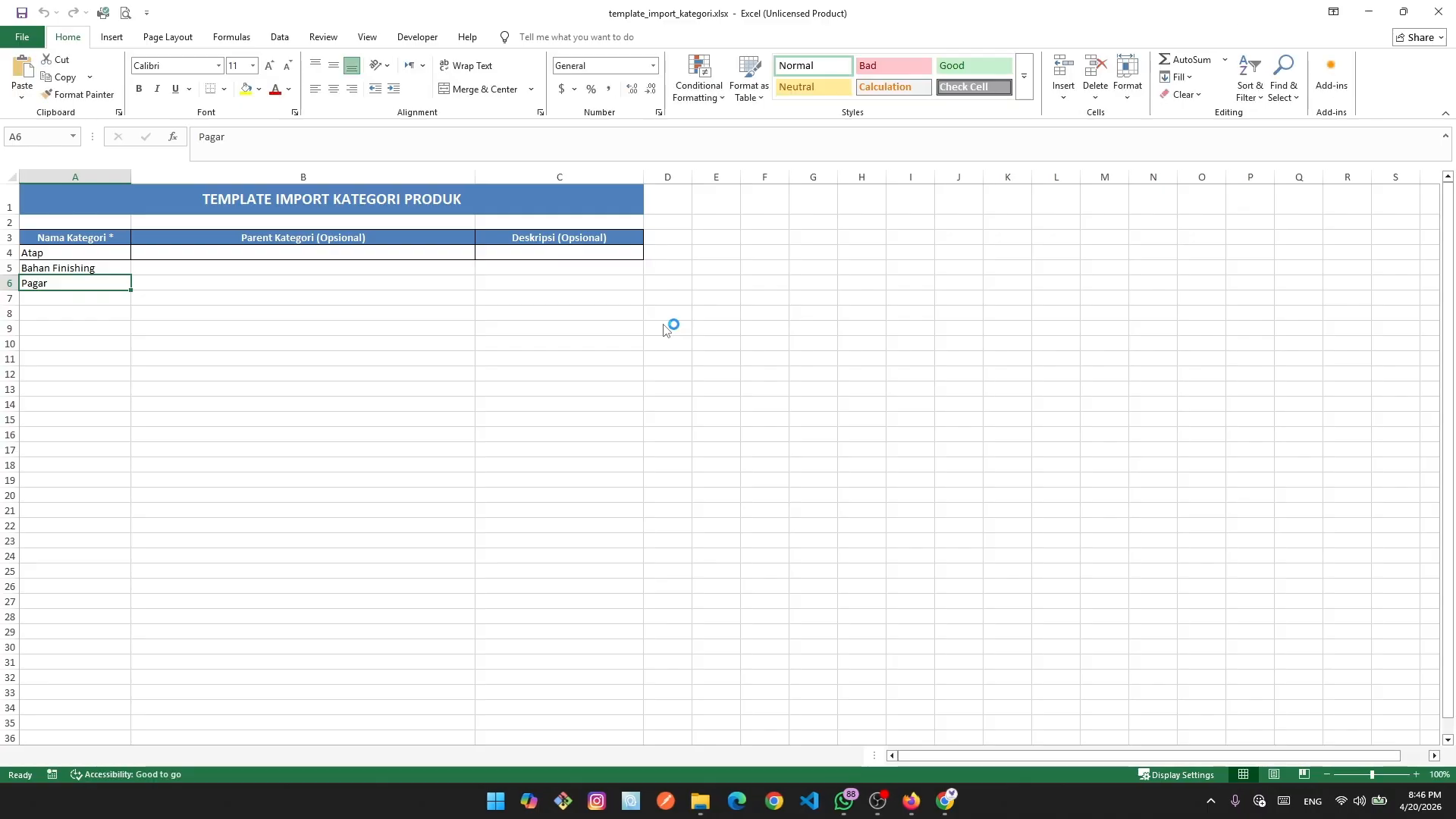
click(60, 258)
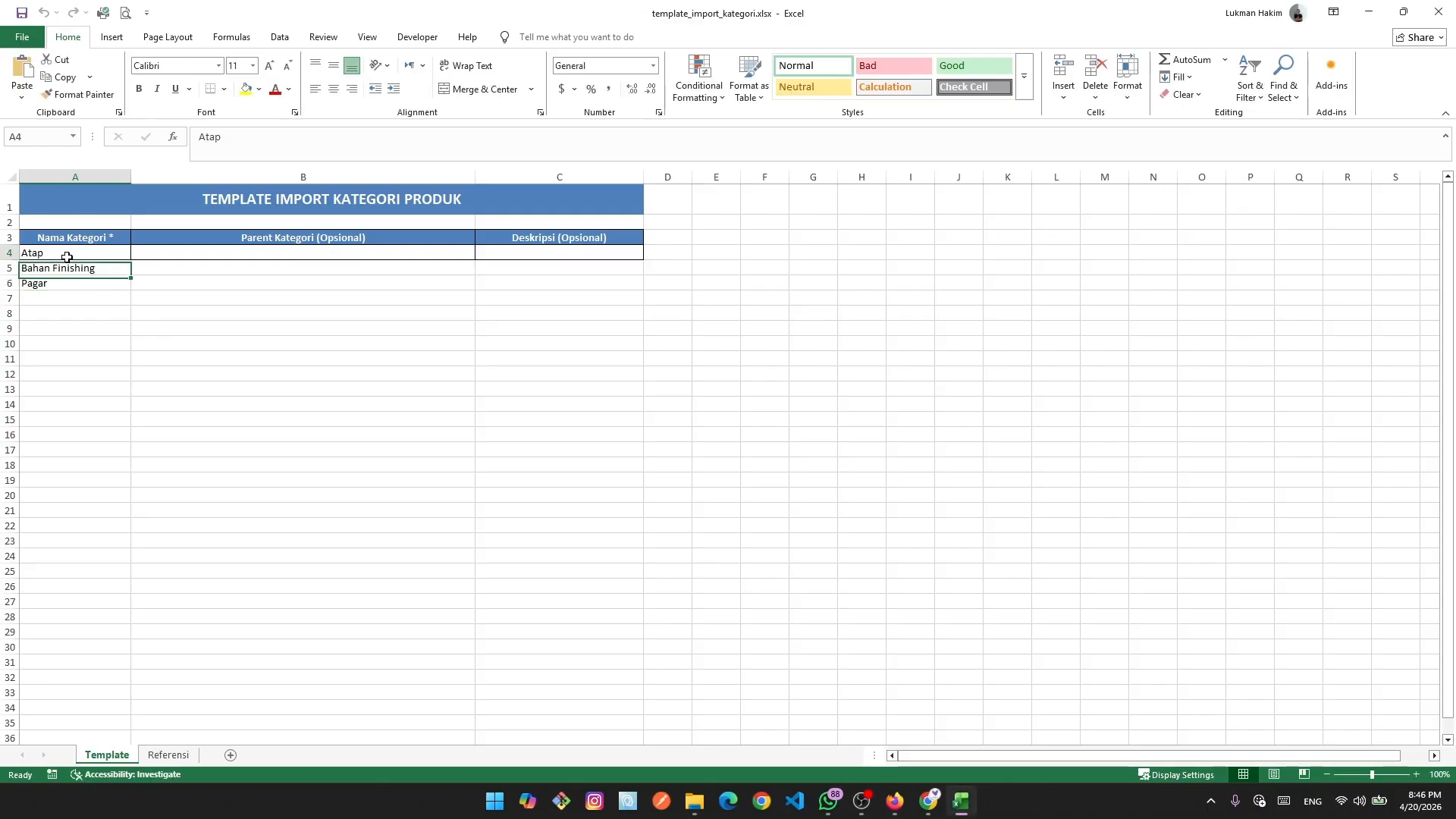
click(81, 282)
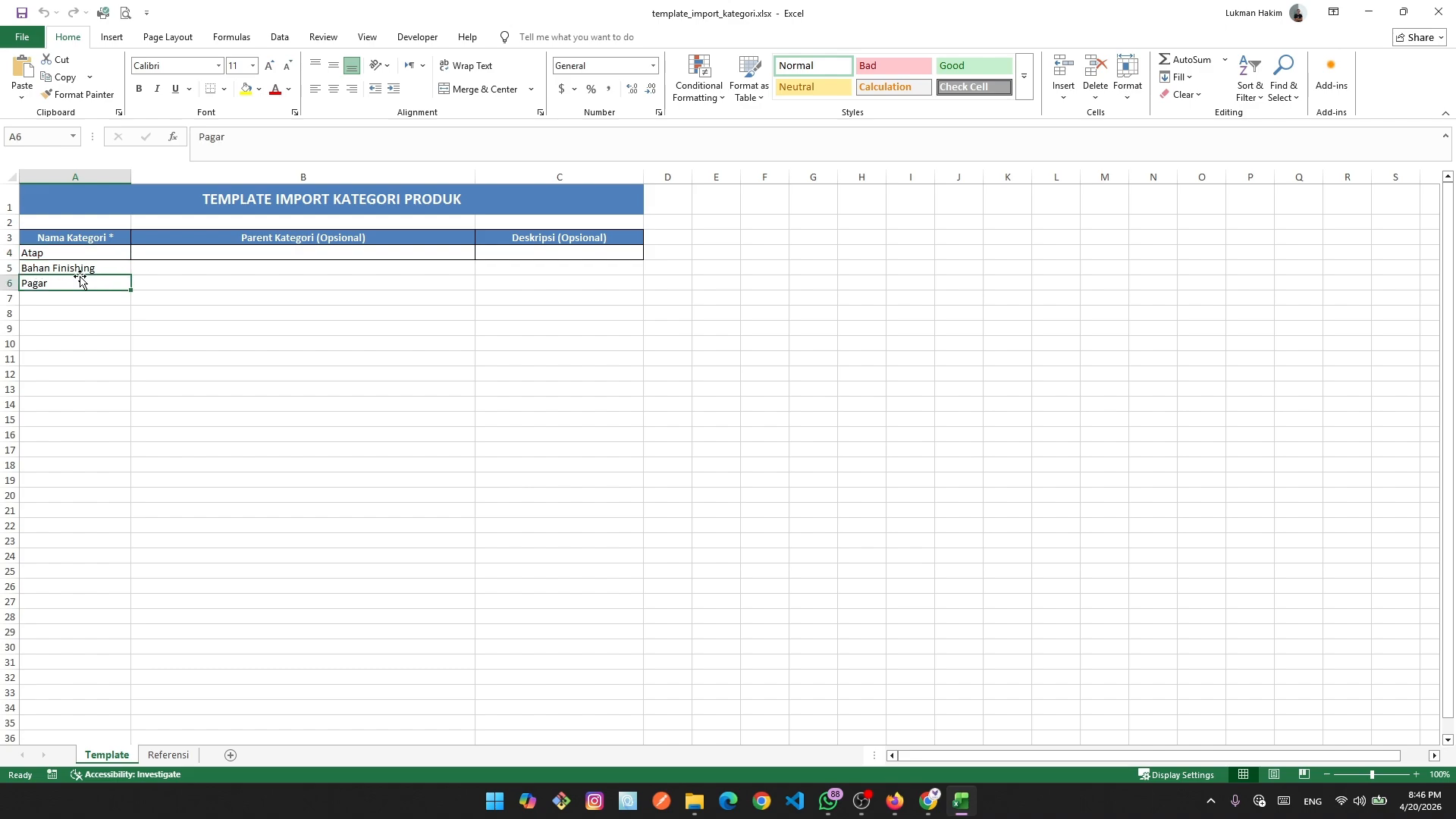
click(186, 464)
click(520, 253)
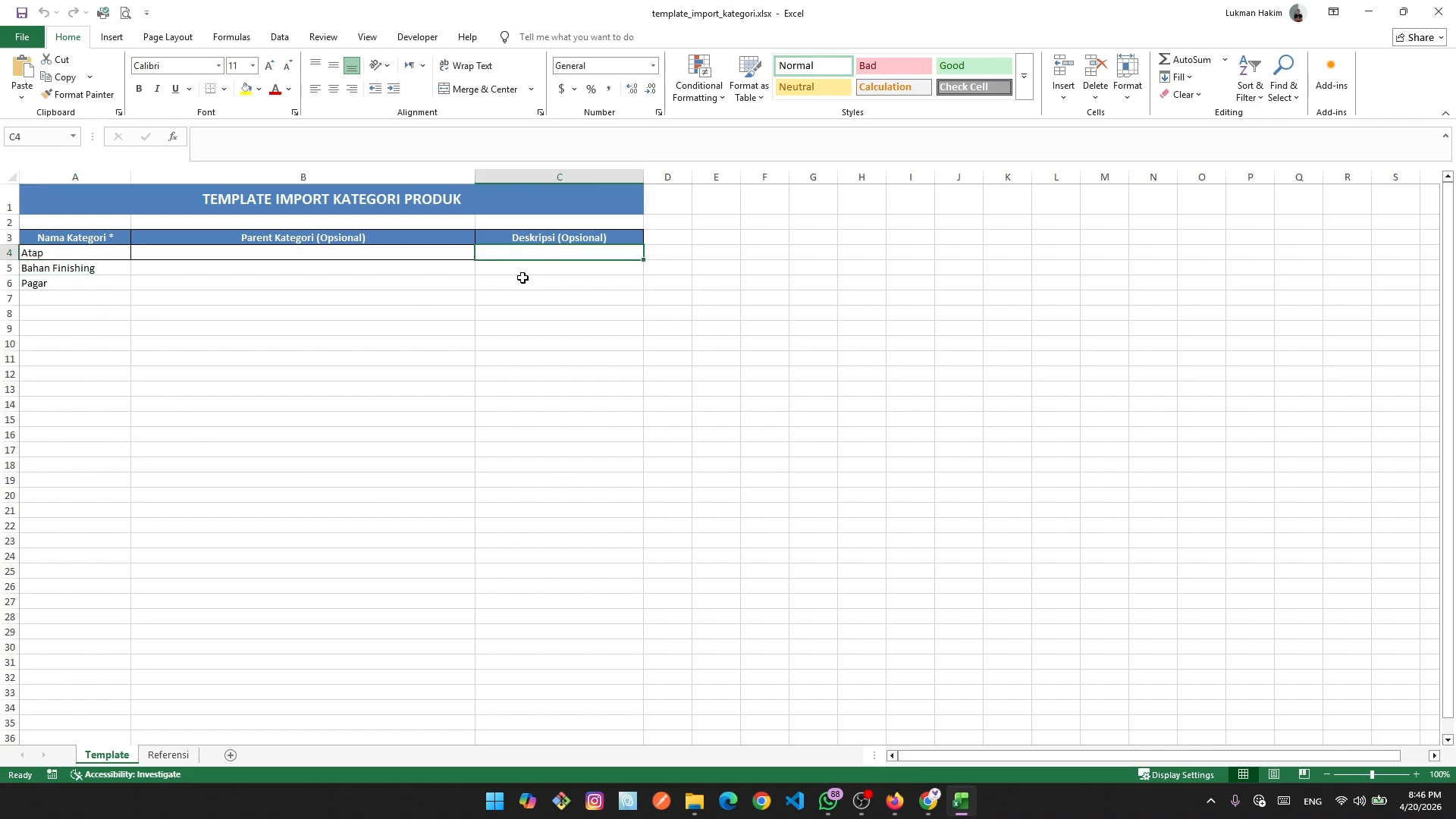
click(520, 282)
click(524, 316)
click(169, 752)
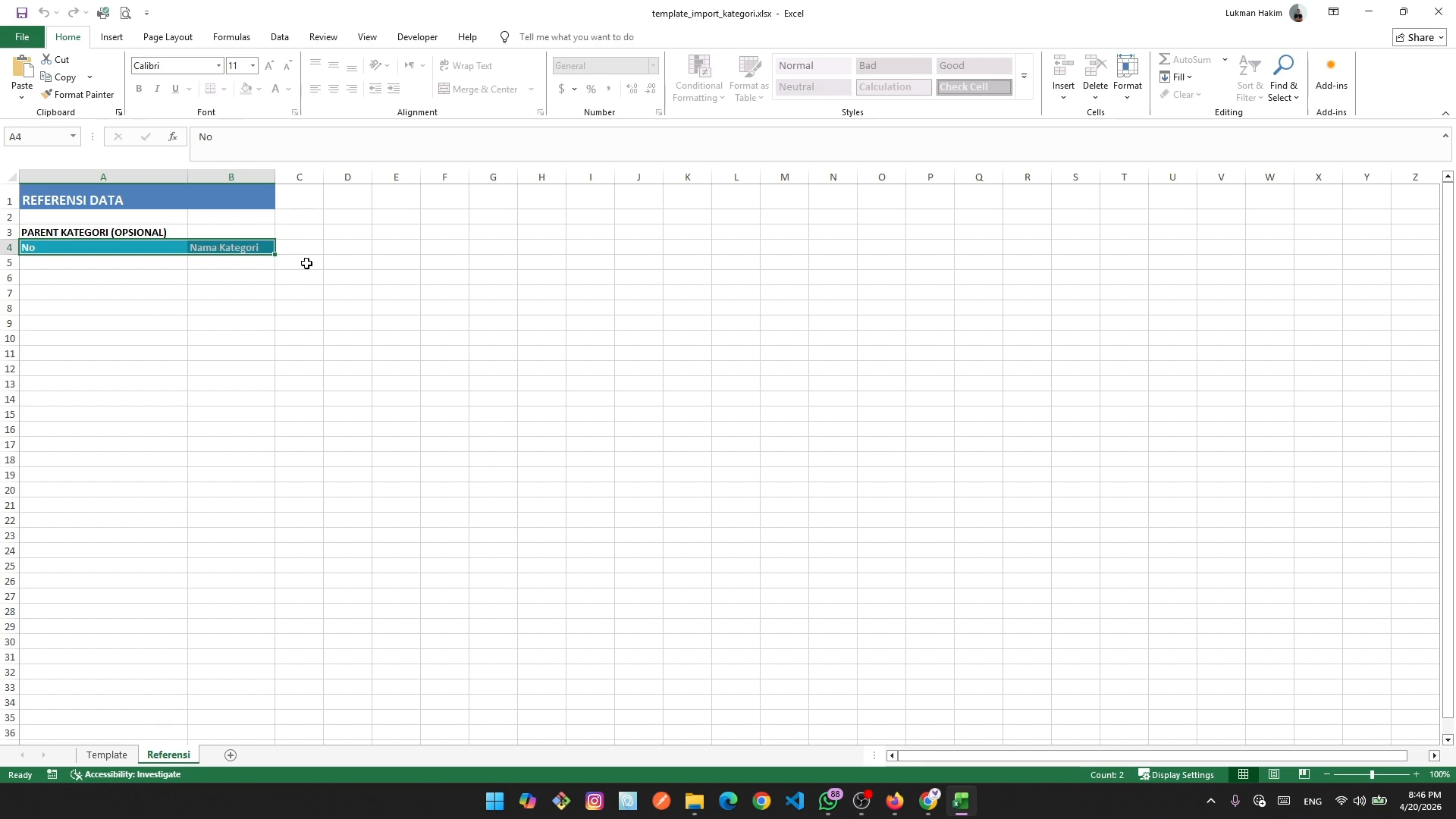
click(276, 378)
click(125, 755)
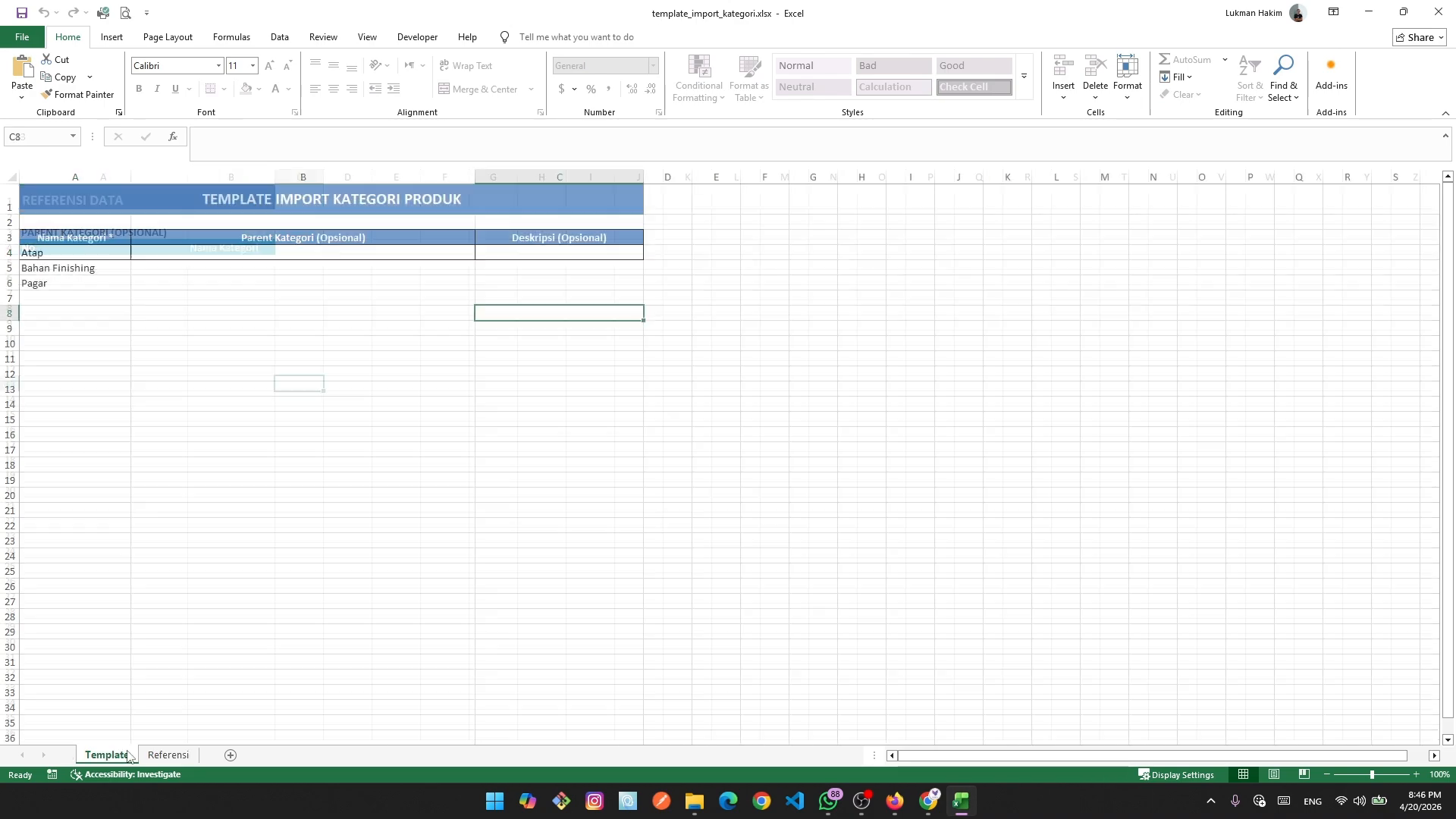
click(107, 270)
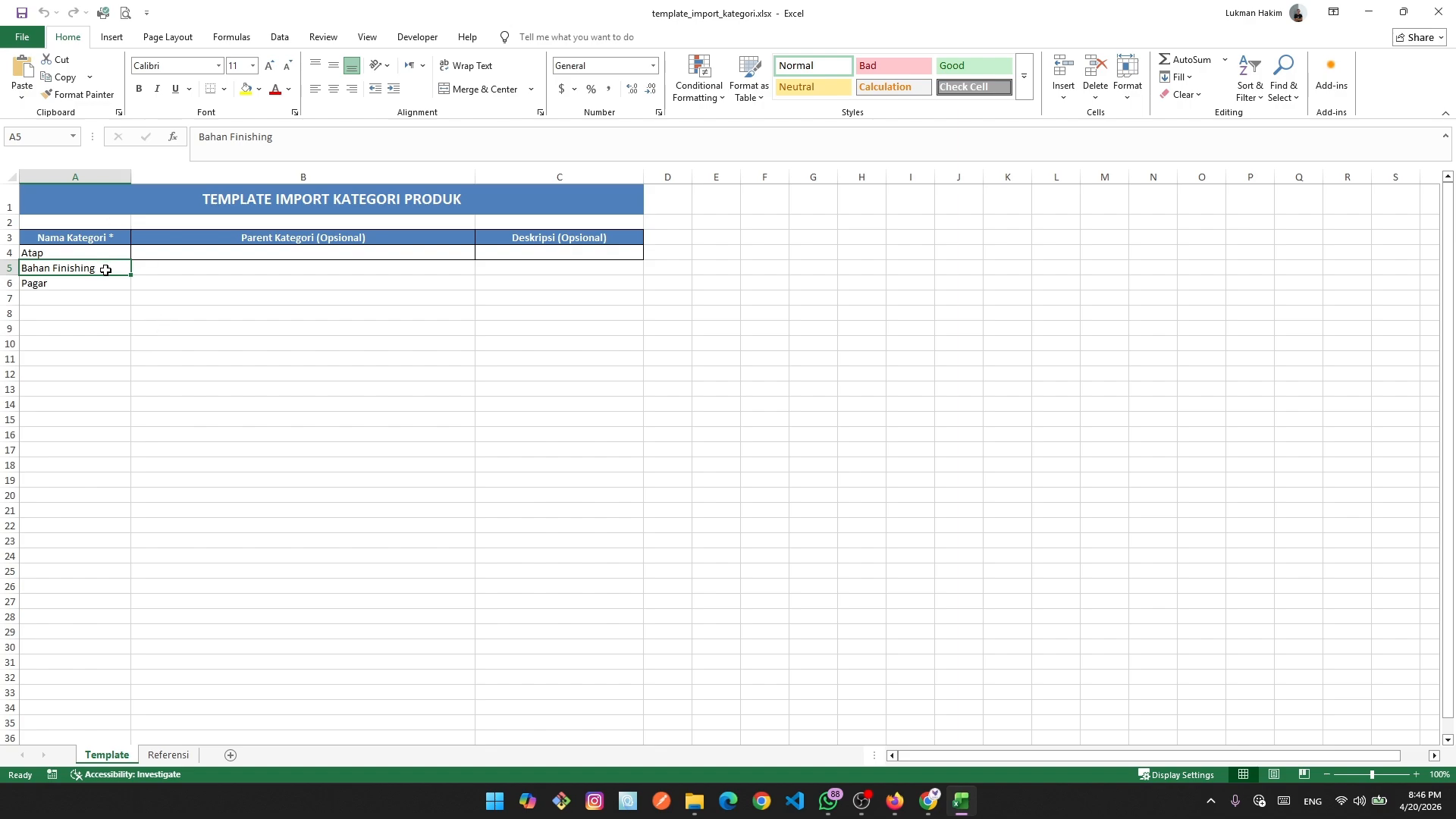
click(1438, 12)
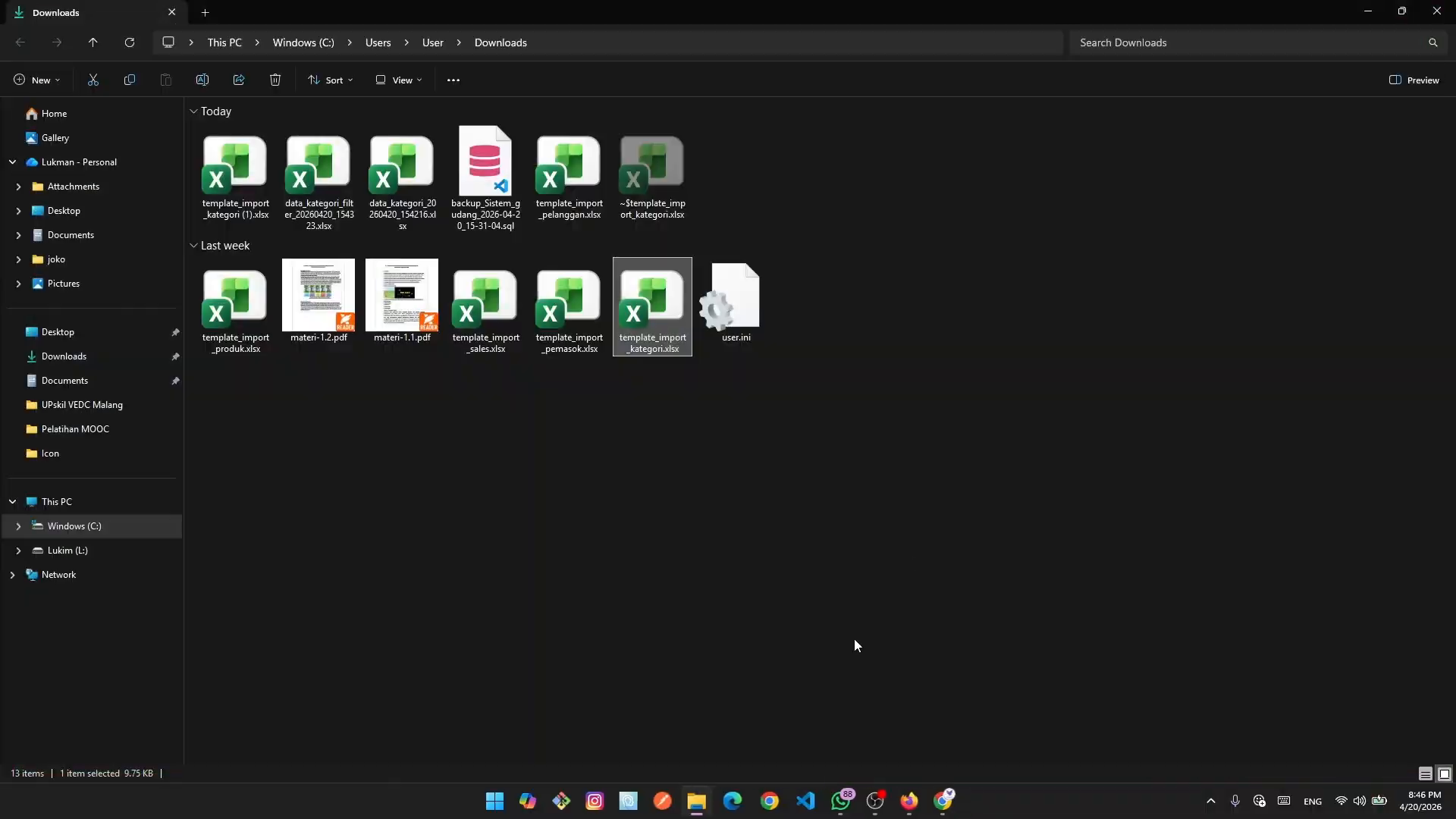
click(944, 800)
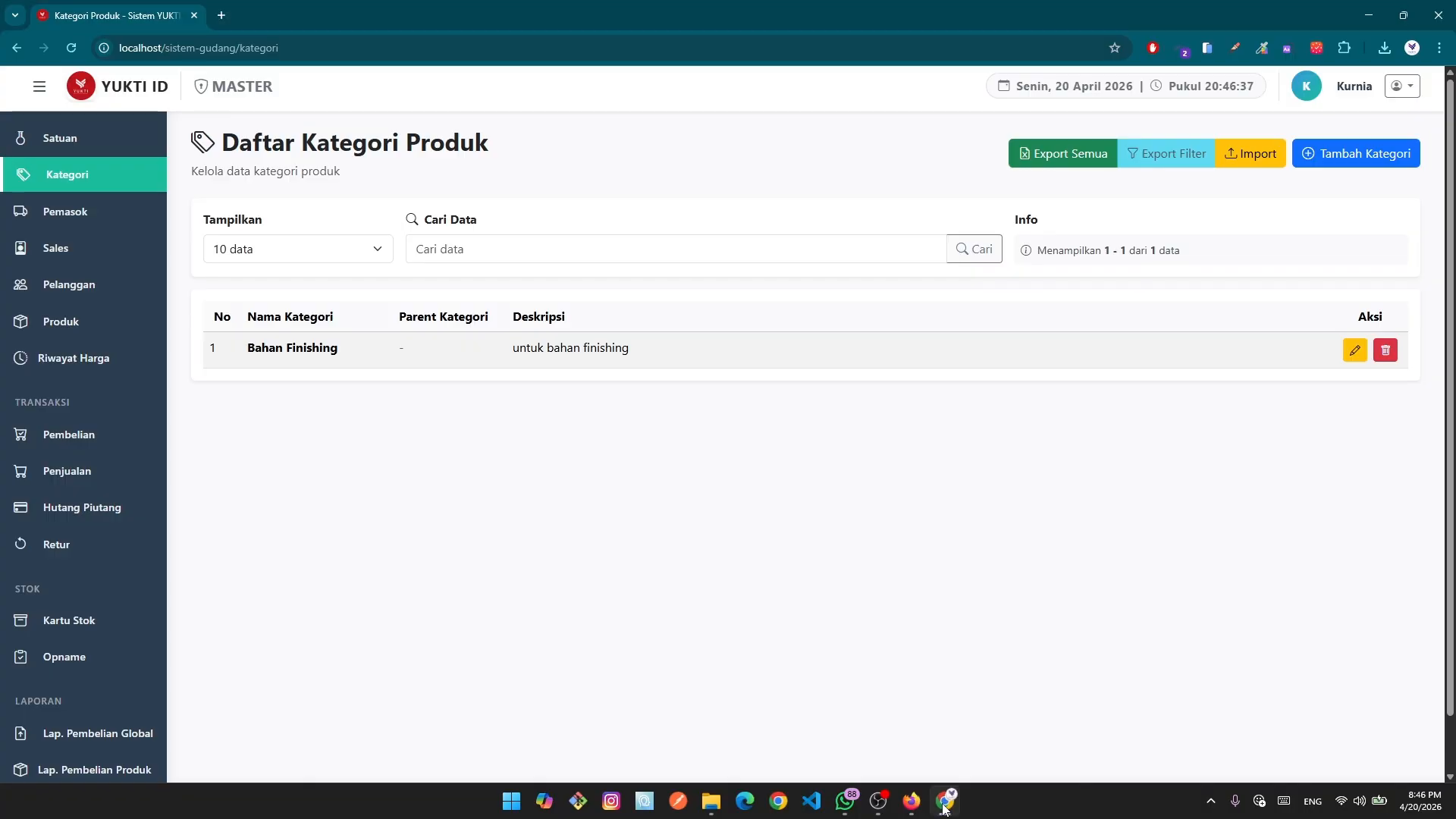
Upload template_import_kategori.xlsx and preview it: Atap and Pagar valid, Bahan Finishing flagged as existing.
click(1249, 156)
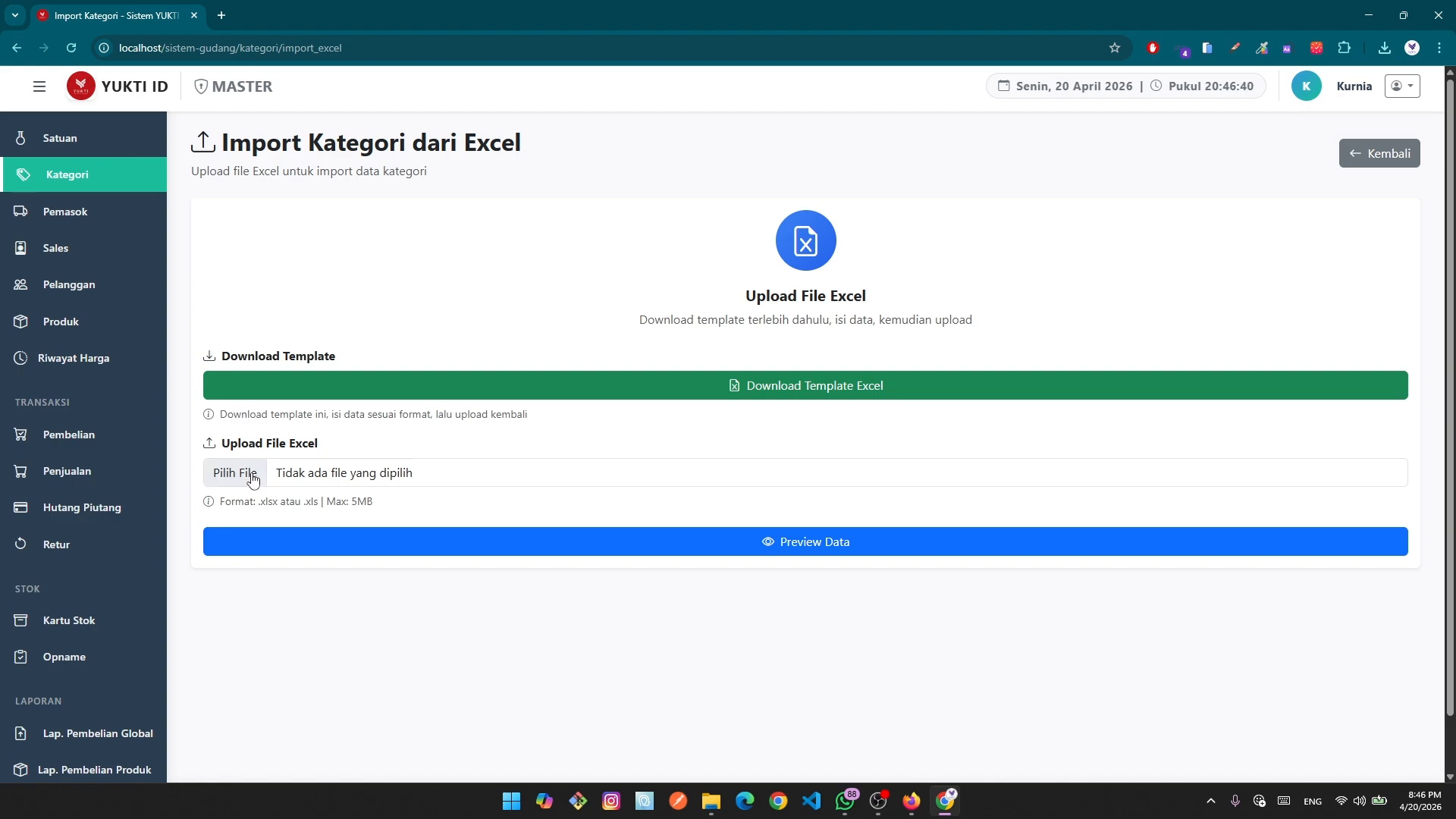
click(251, 475)
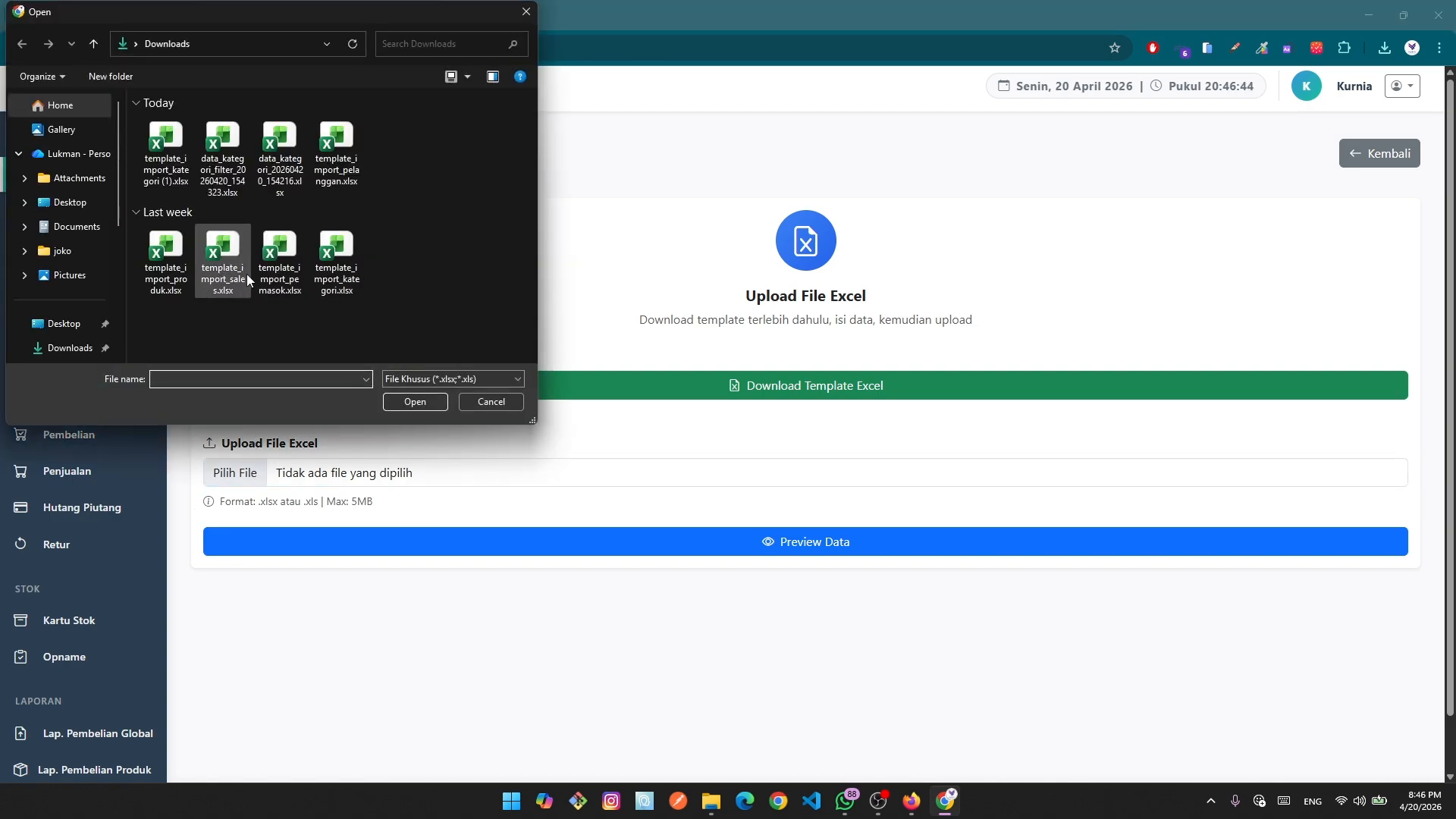
click(326, 281)
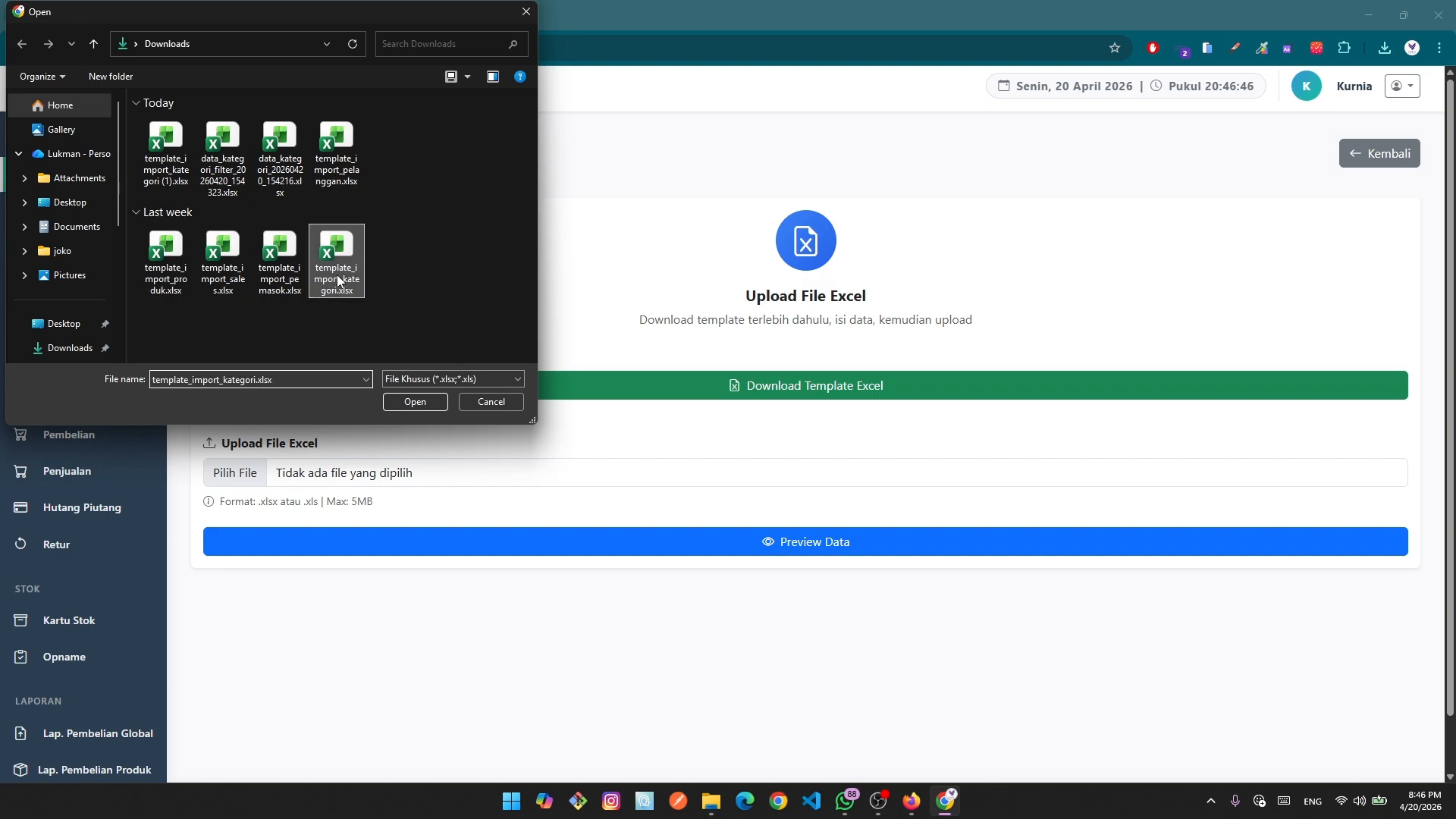
click(414, 402)
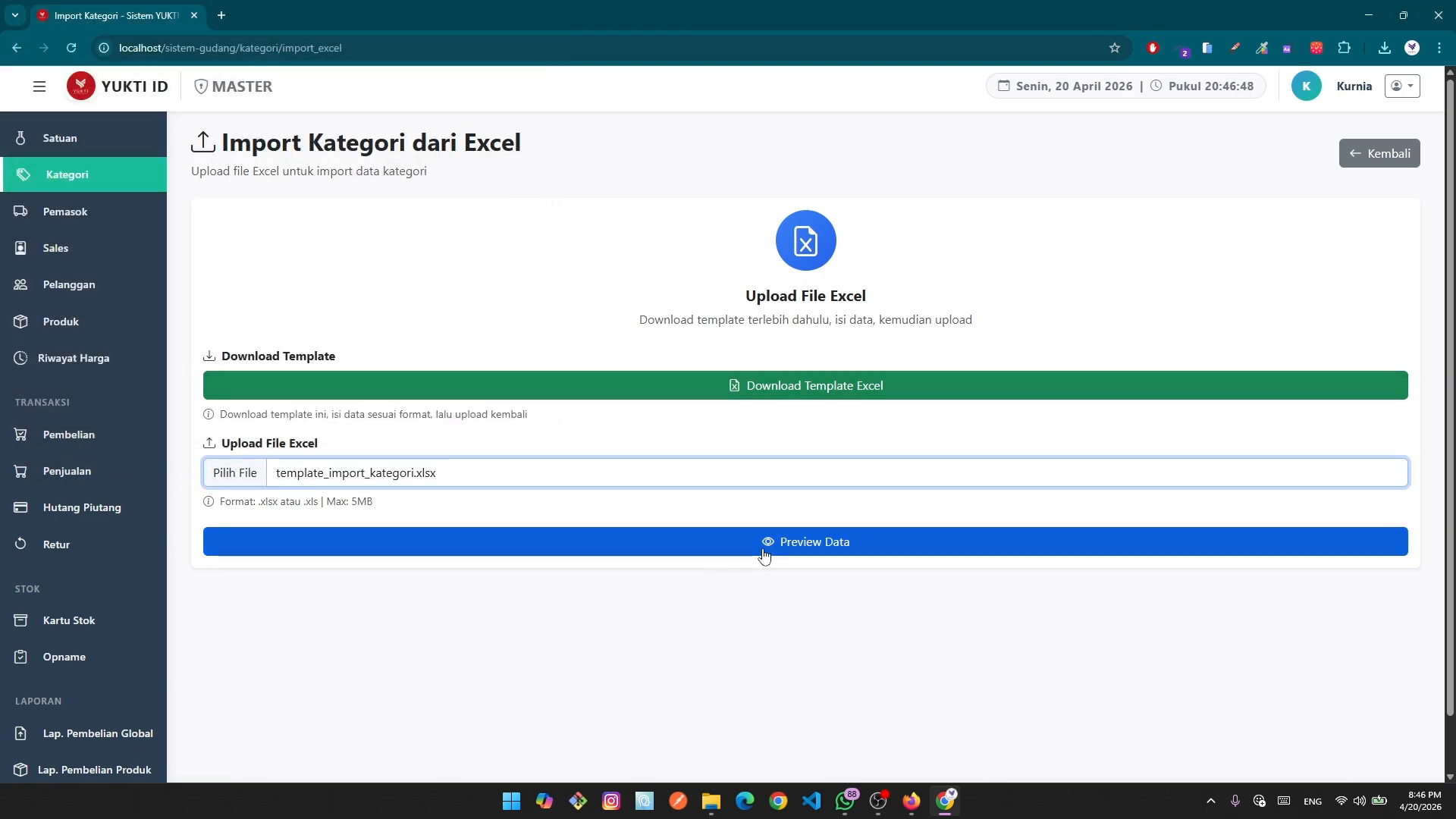
click(788, 543)
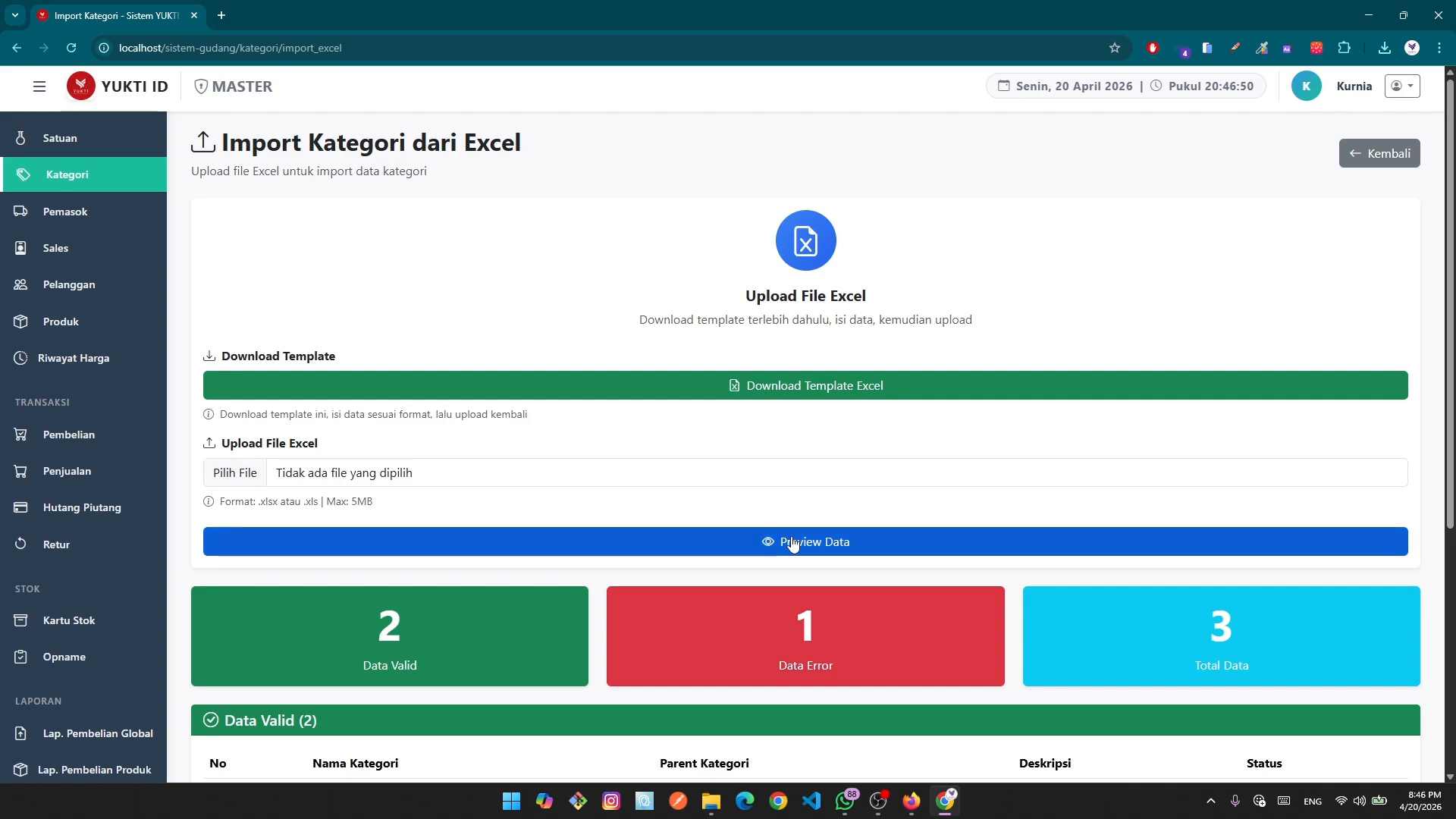
scroll(804, 539, down, 3)
scroll(804, 539, down, 2)
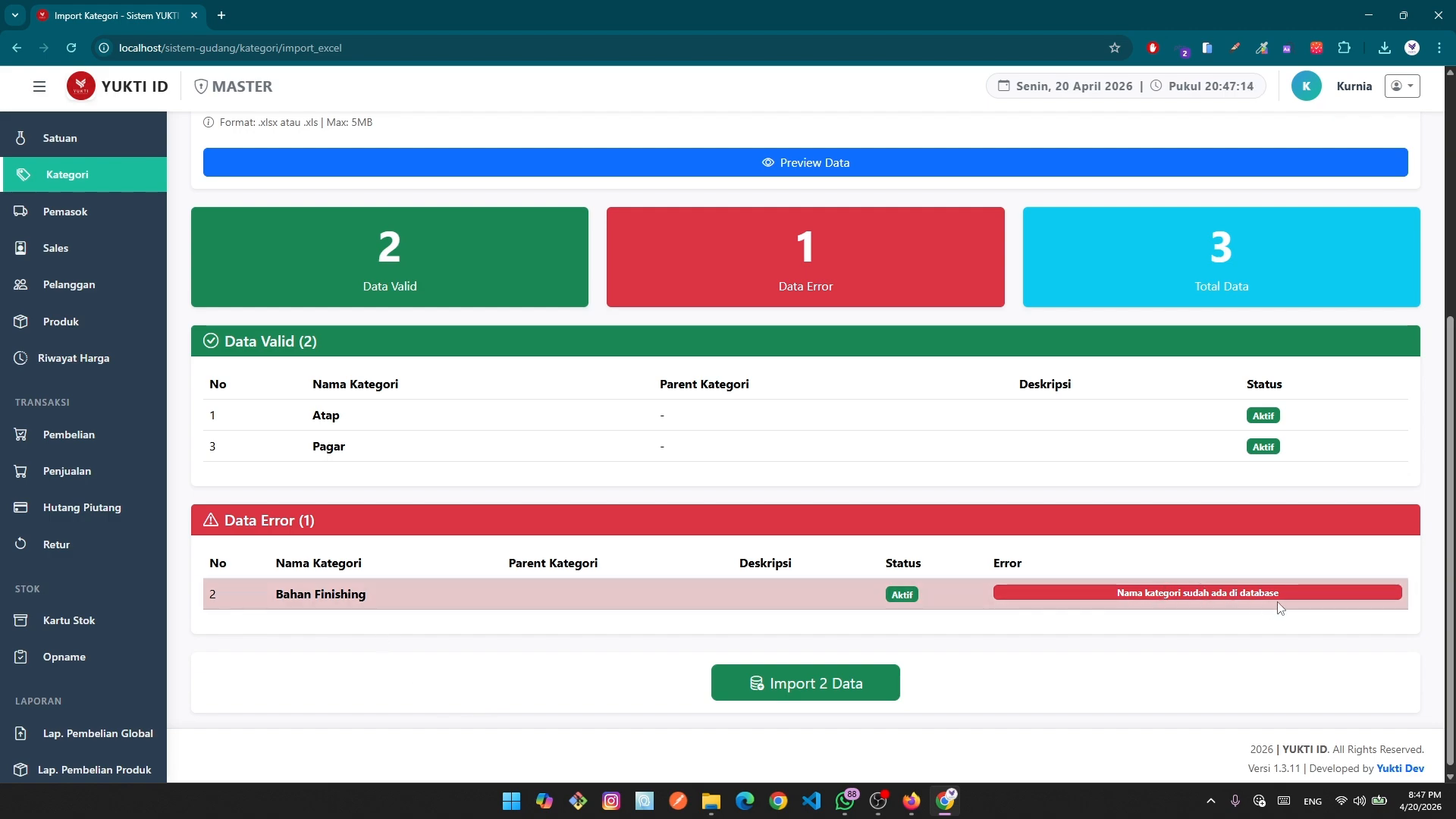
Review the duplicate Bahan Finishing error row, import the 2 valid categories, then check the category list.
drag(1280, 606, 1094, 591)
click(1168, 671)
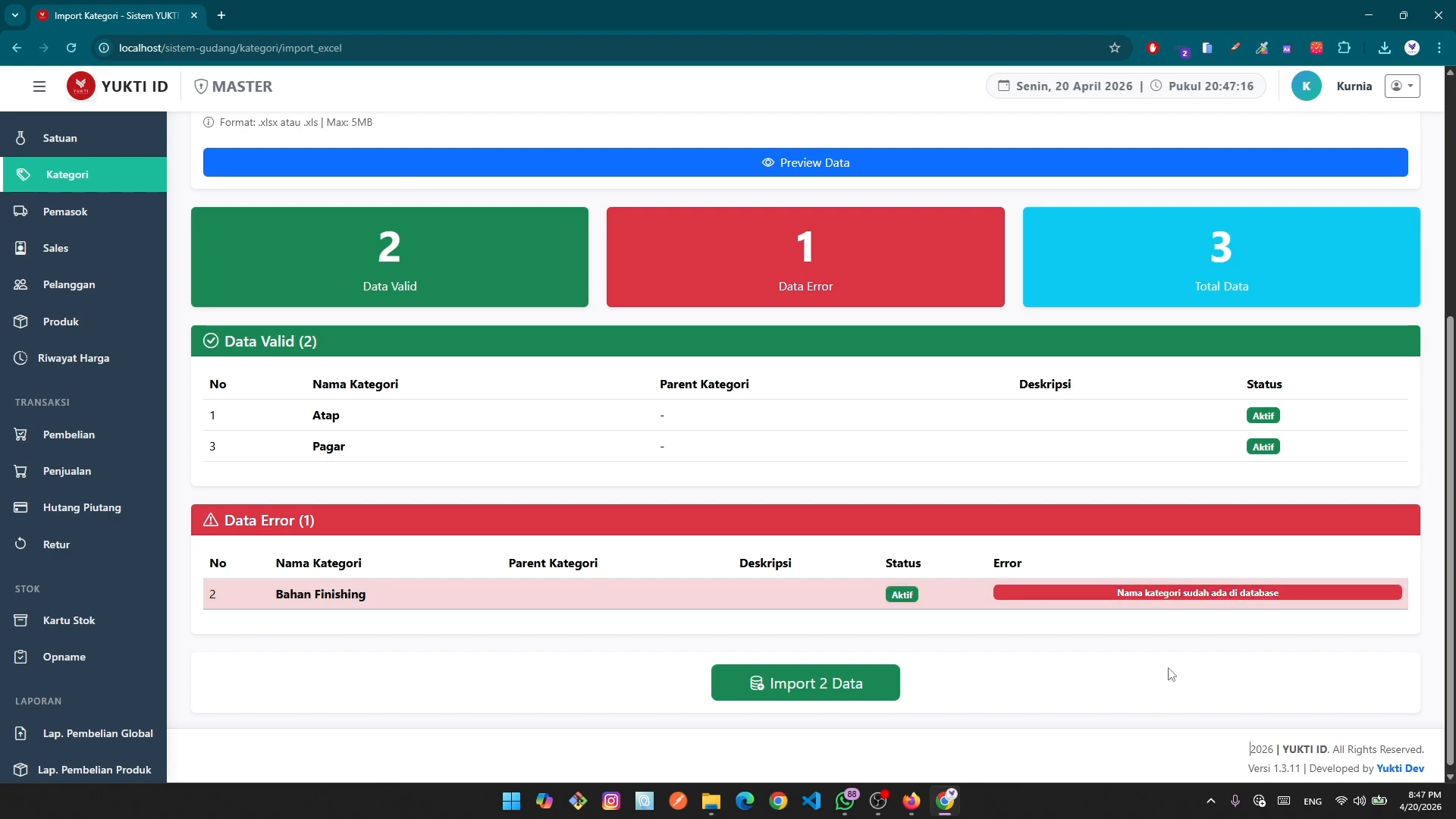
triple_click(276, 595)
click(401, 637)
scroll(891, 637, up, 2)
scroll(899, 637, up, 2)
scroll(673, 504, down, 3)
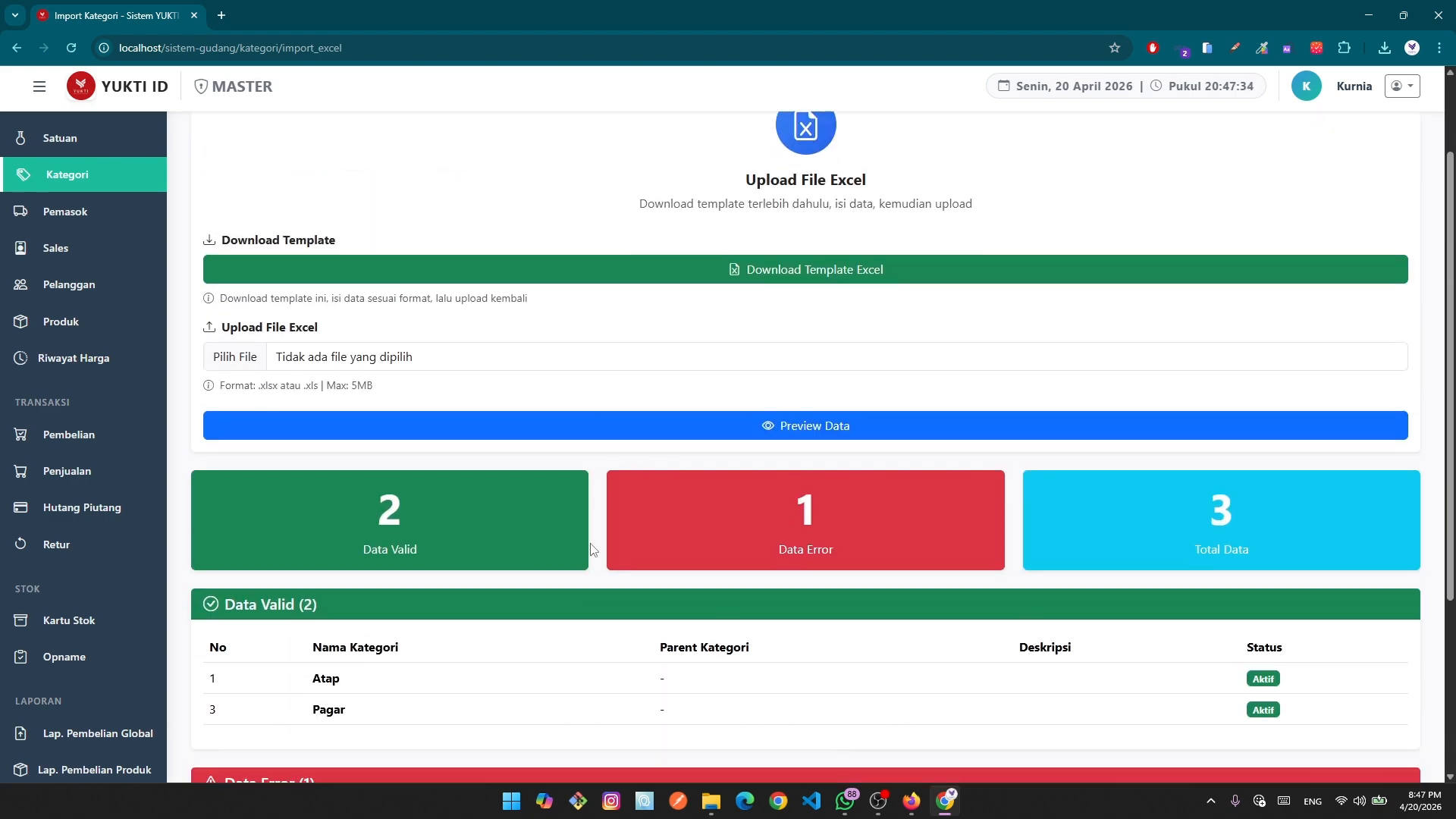
scroll(743, 621, down, 1)
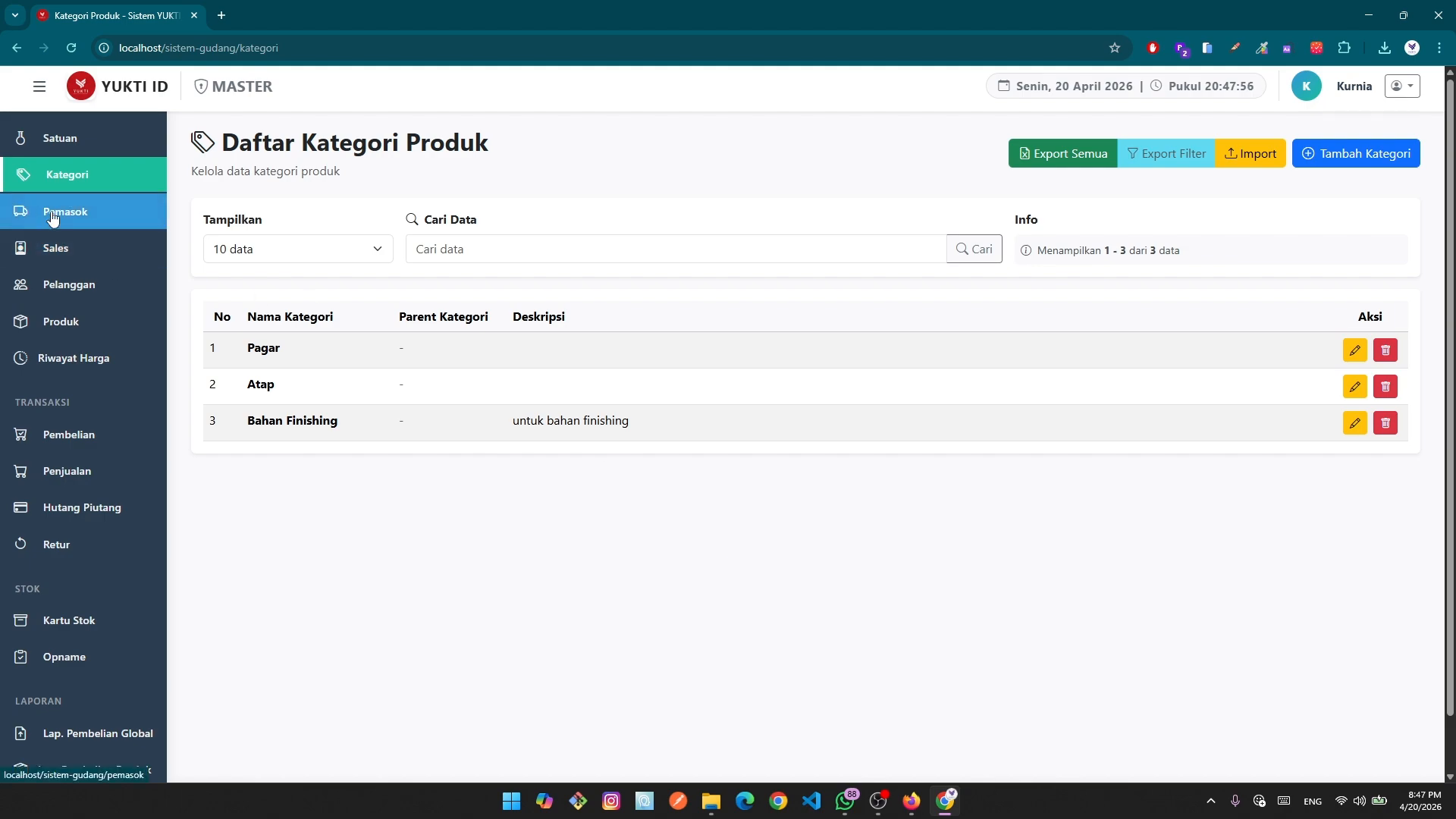
Open a new supplier form from the empty Pemasok list; inspect name, address, phone fields and phone-format hint.
click(101, 223)
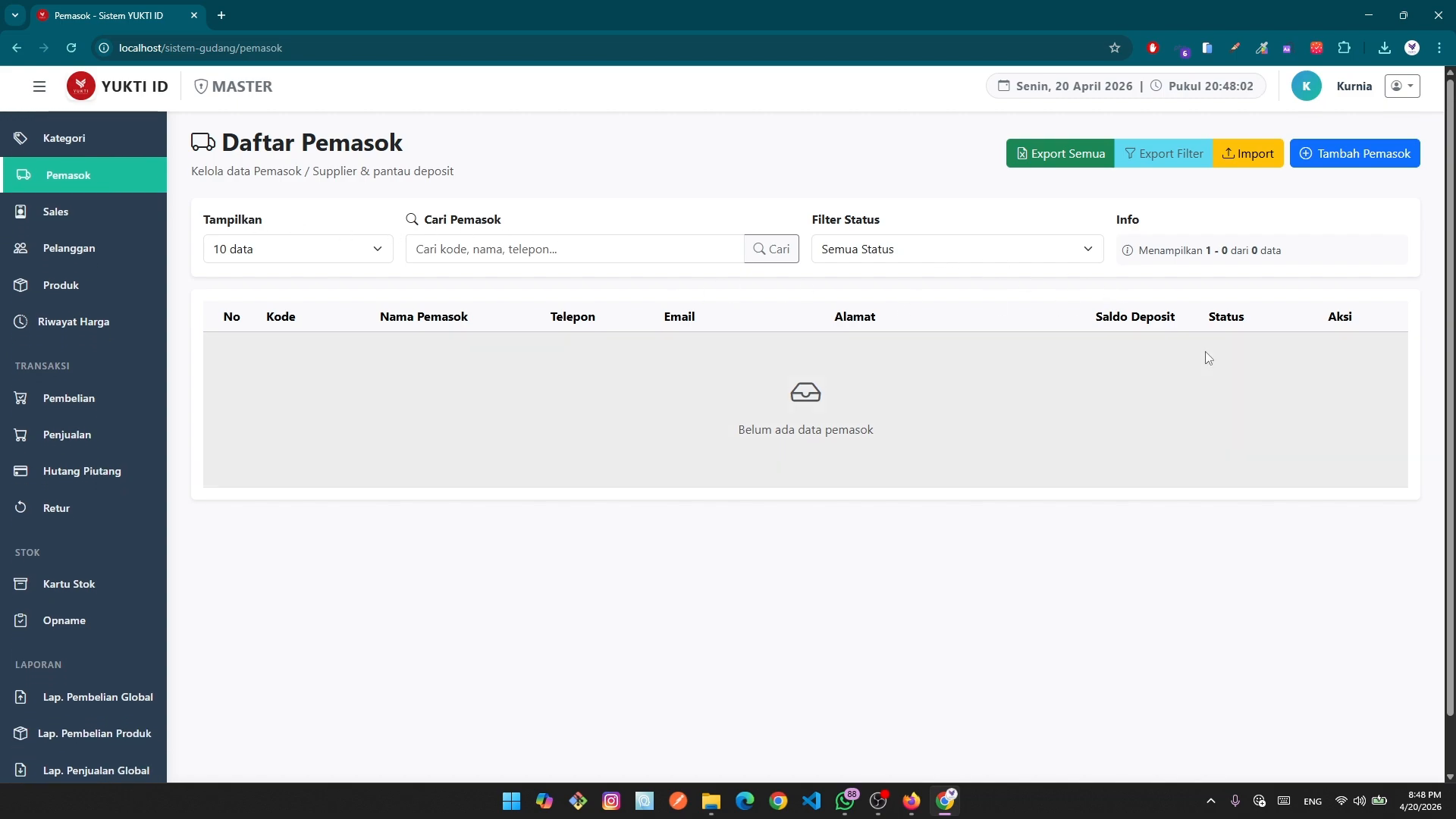
click(1355, 153)
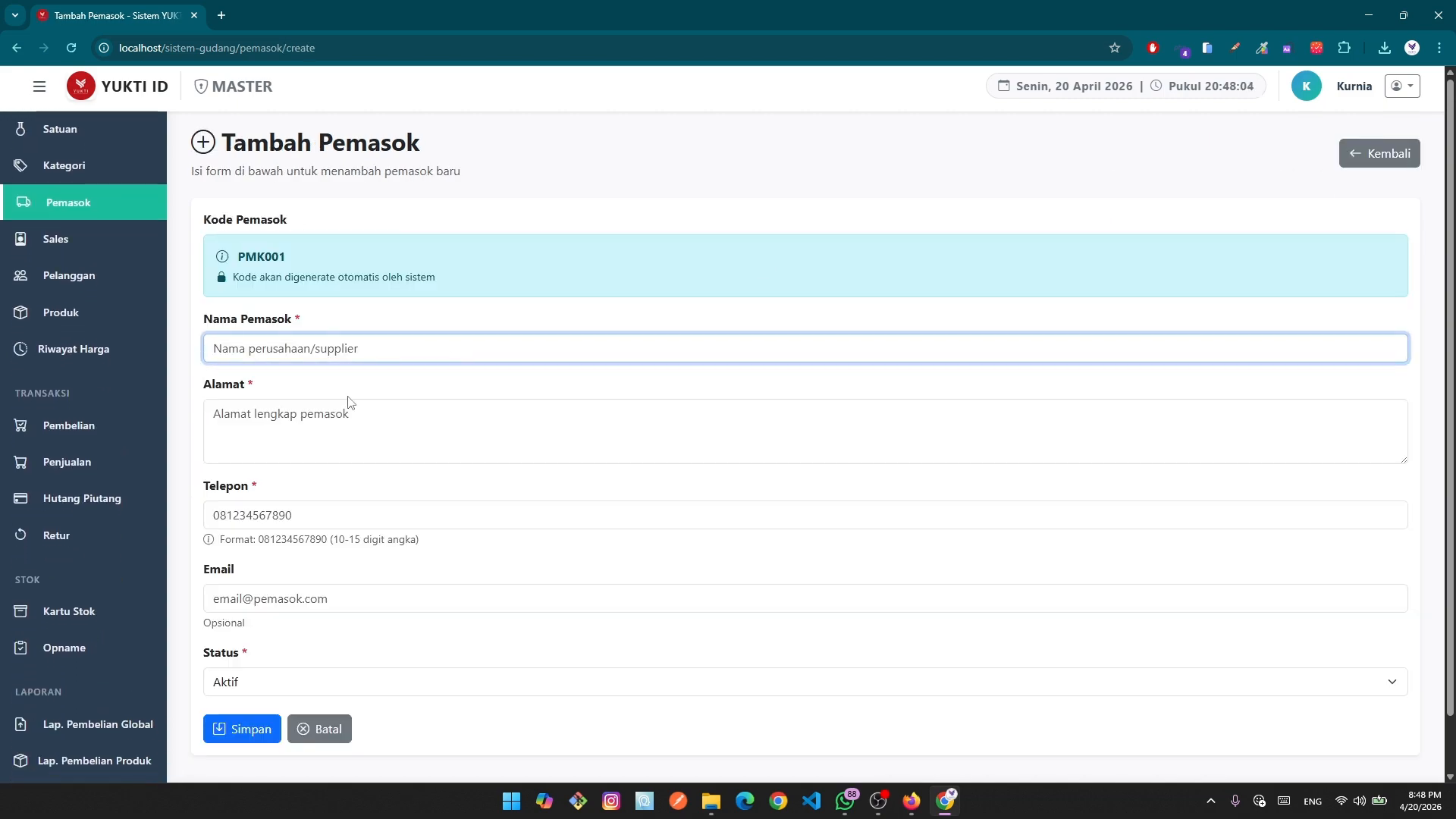
click(229, 354)
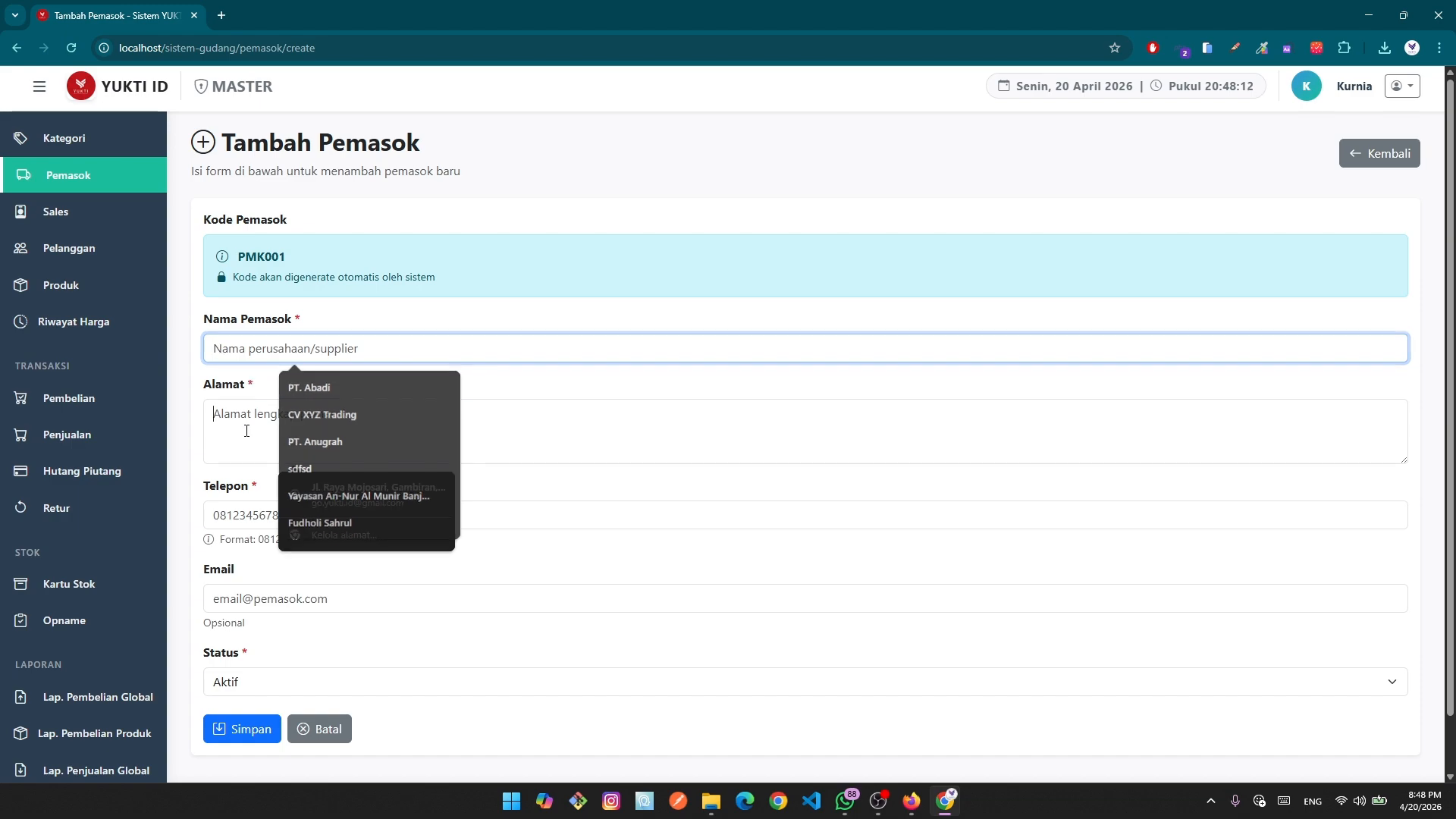
click(273, 457)
click(250, 519)
scroll(250, 517, down, 1)
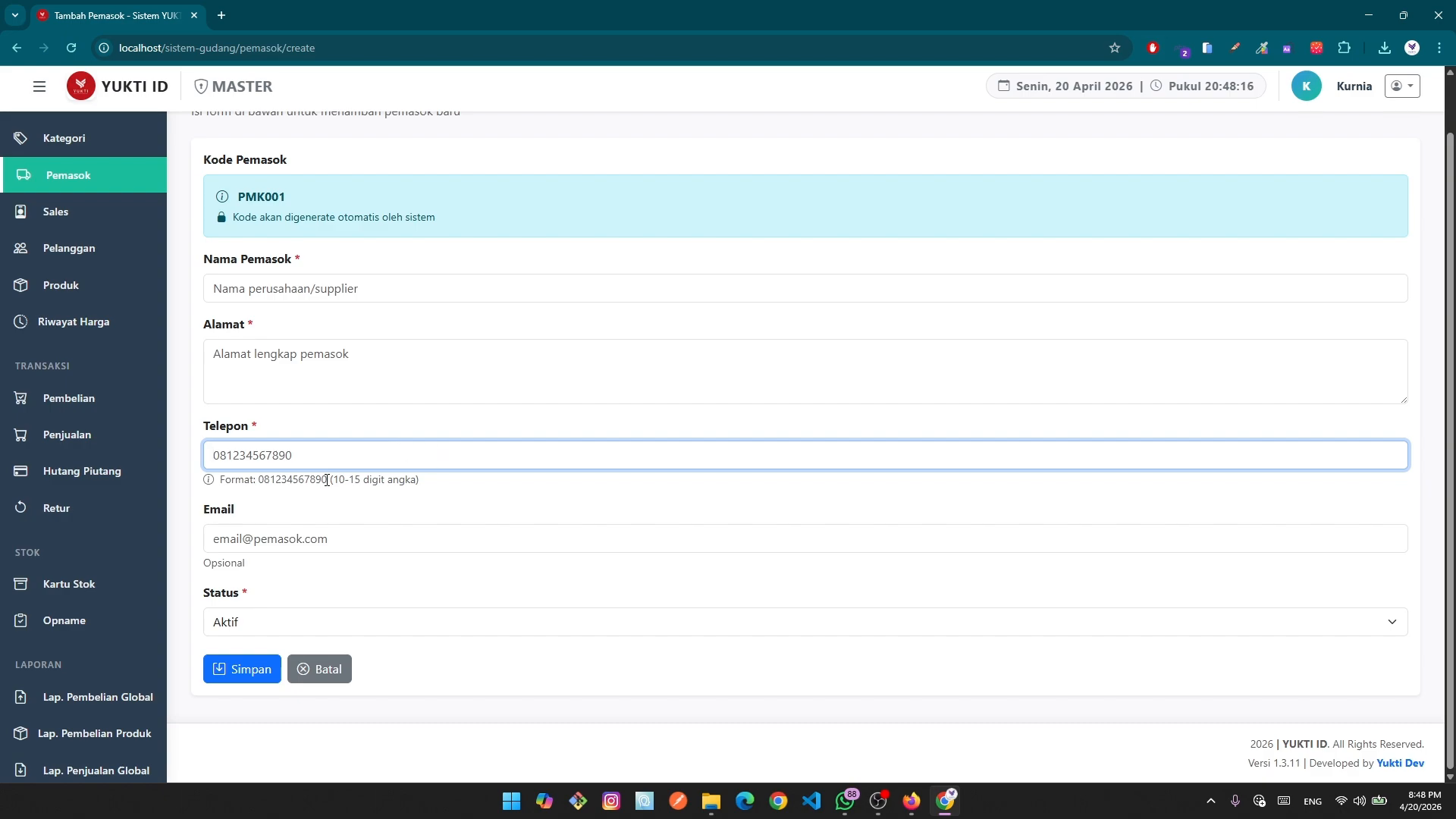
drag(327, 479, 253, 481)
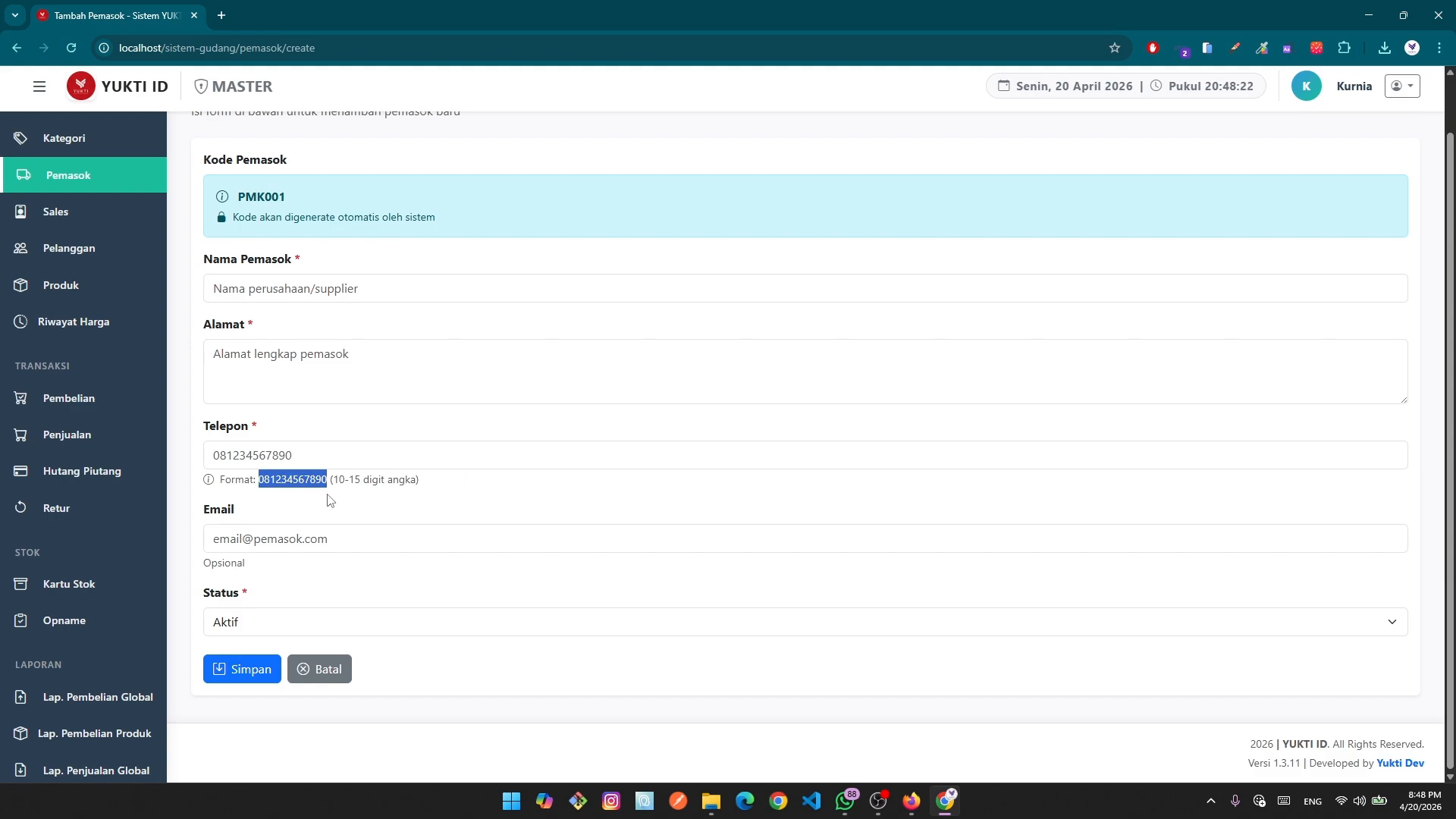
click(297, 454)
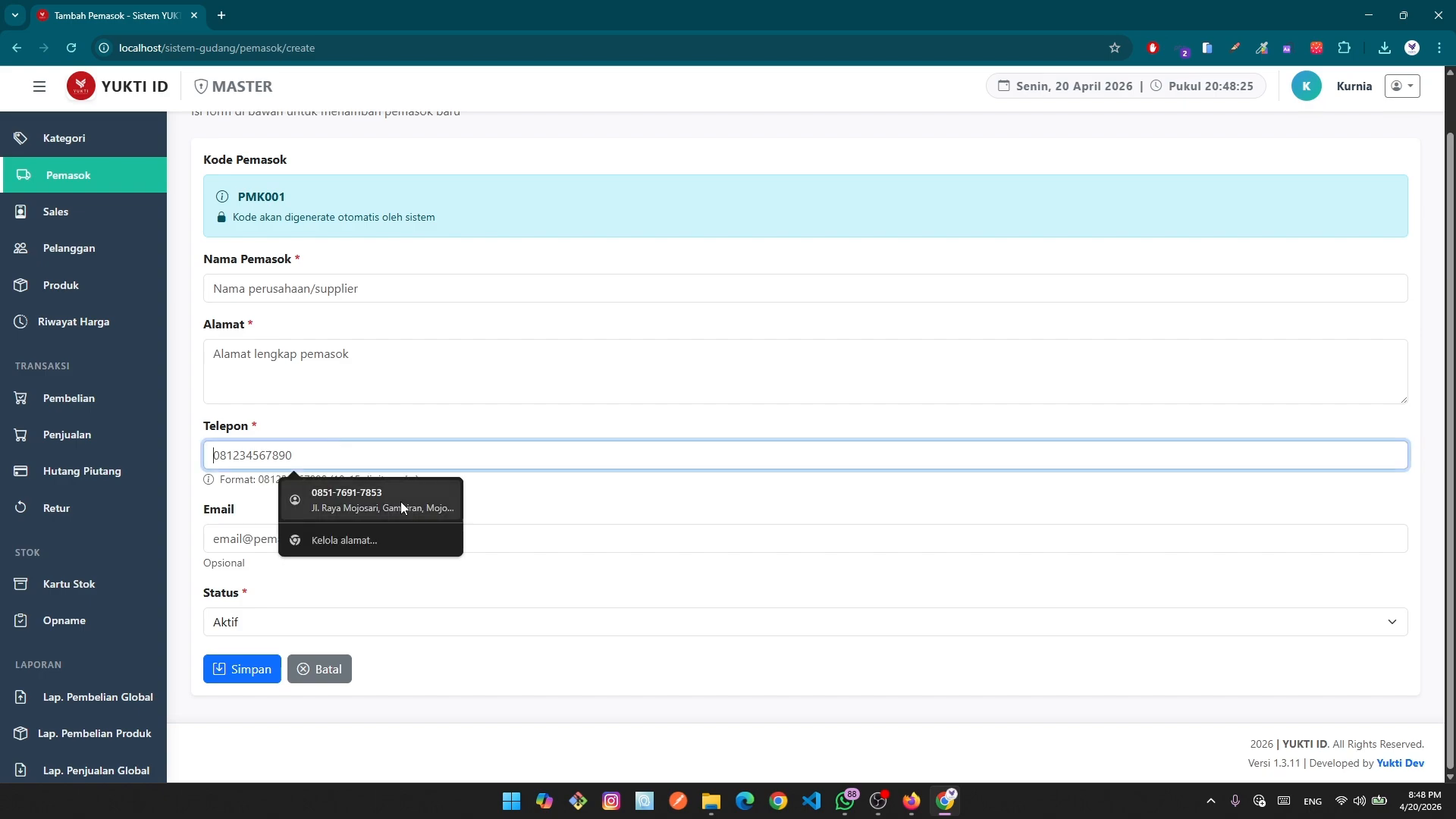
Check the optional Email note, keep Status as Aktif, and confirm the auto-generated code PMK001.
click(233, 548)
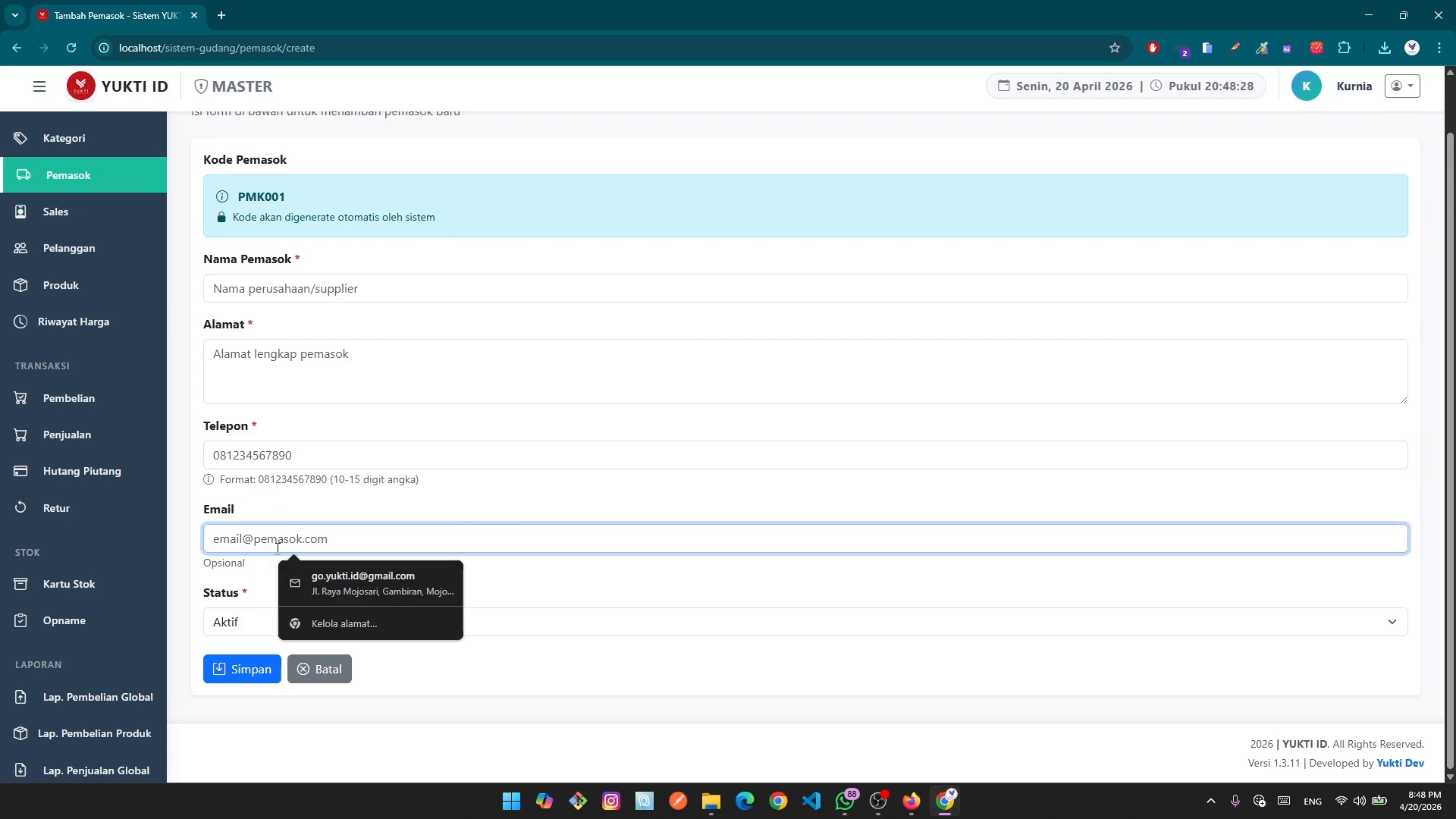
double_click(206, 565)
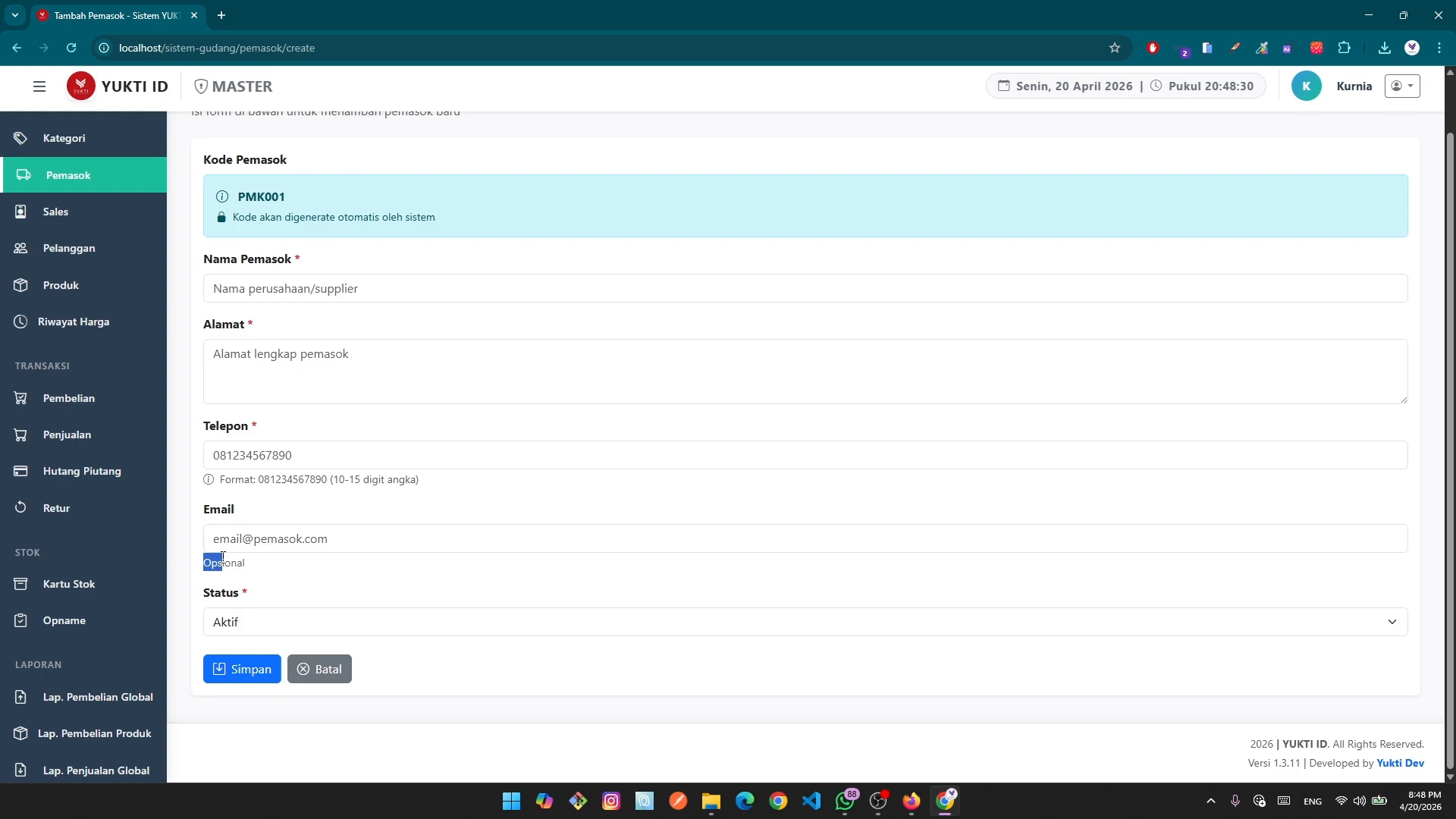
click(256, 525)
click(242, 620)
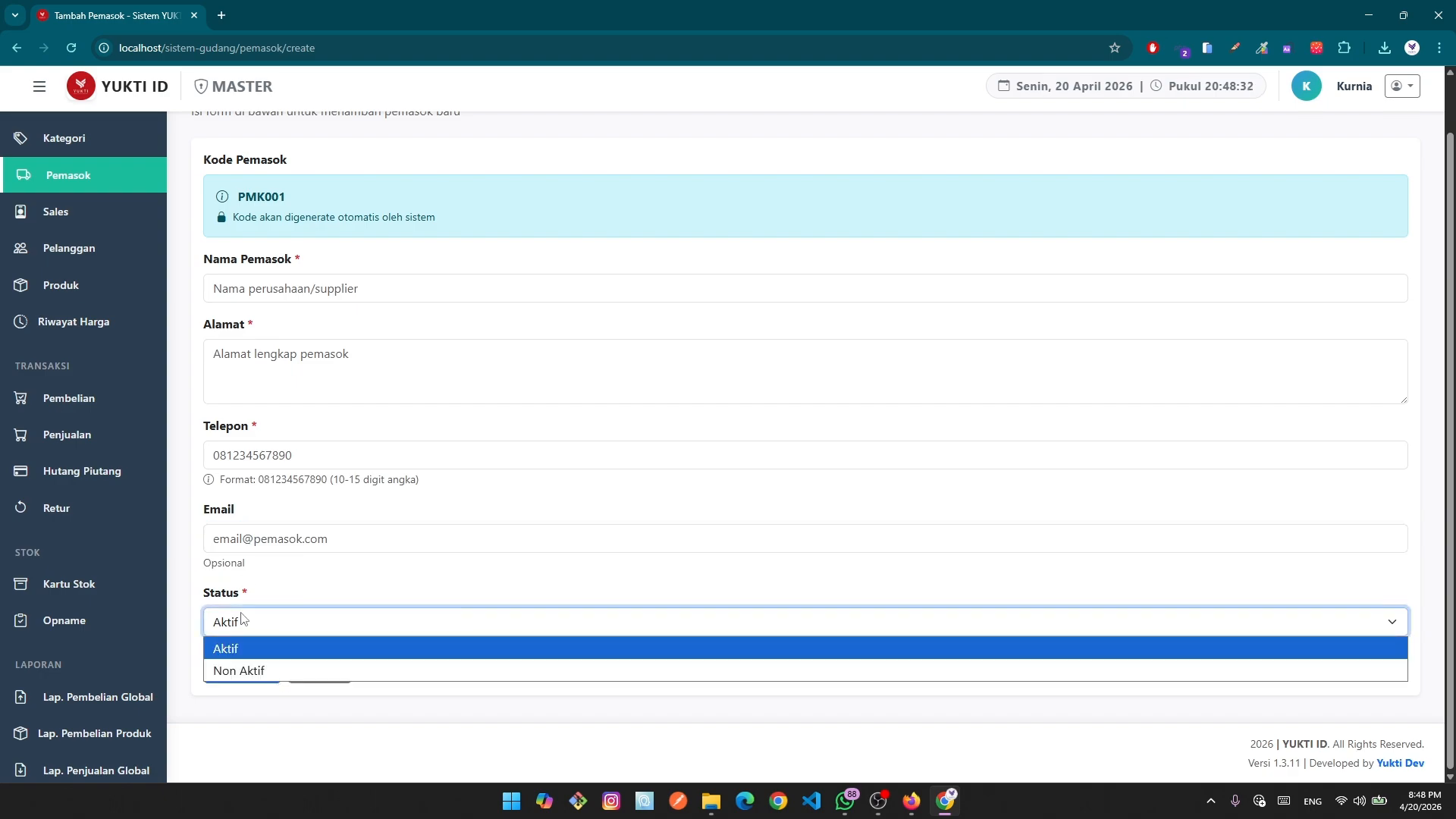
click(261, 648)
scroll(486, 637, up, 1)
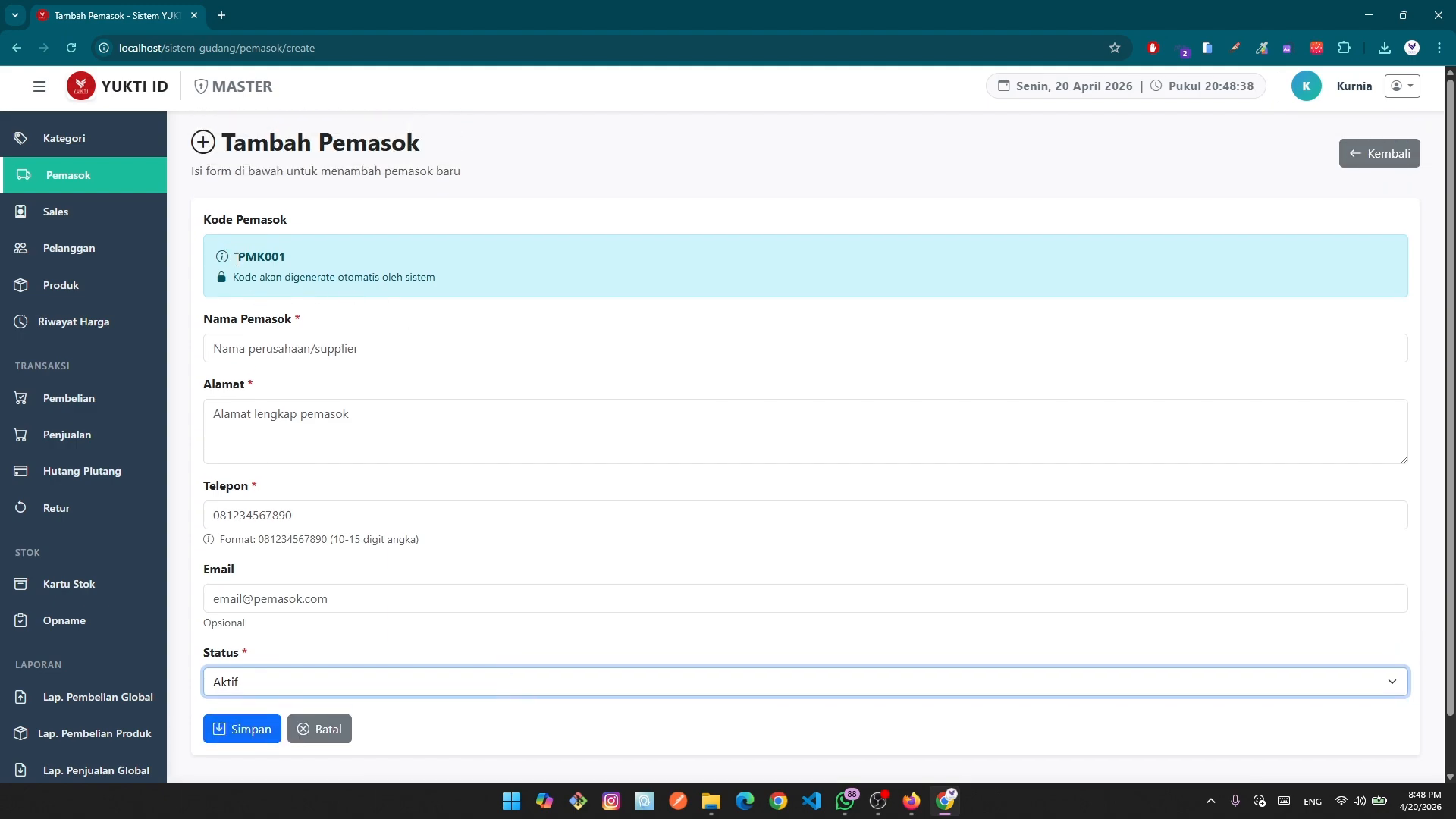
drag(237, 259, 336, 265)
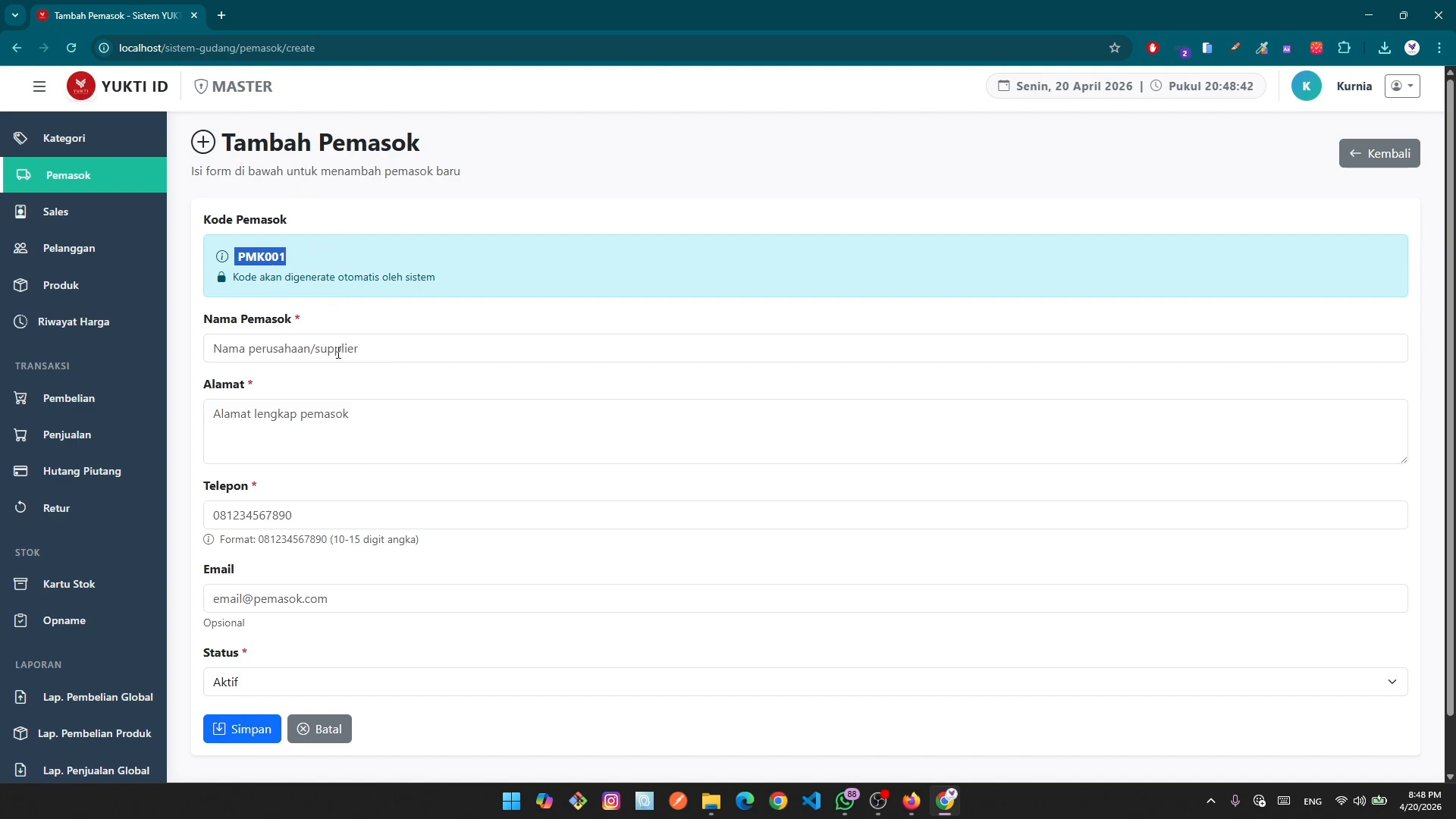
Fill the supplier name with CV XYZ Trading from the saved suggestions.
click(450, 347)
scroll(610, 493, down, 2)
scroll(617, 523, up, 2)
click(326, 347)
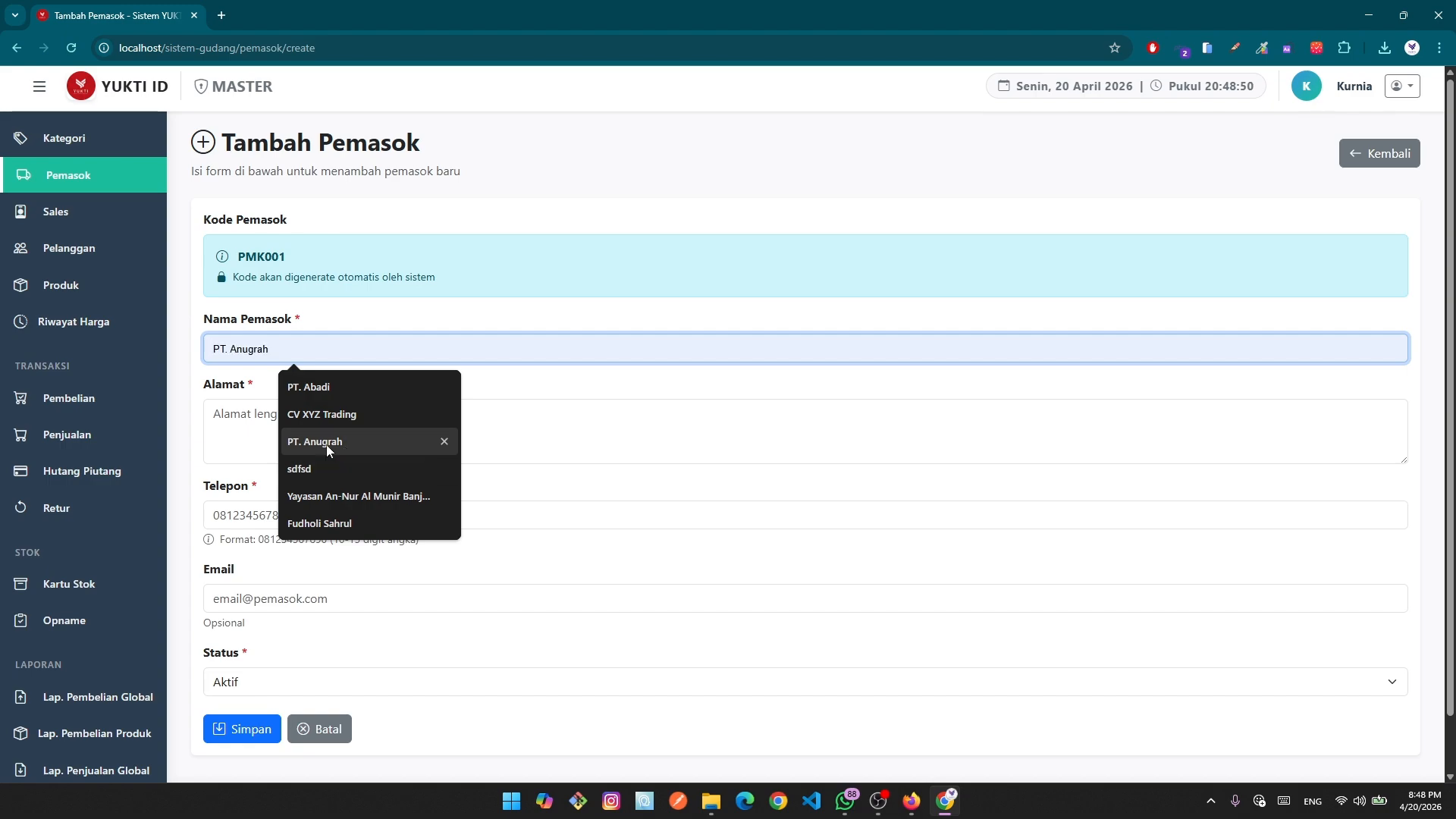
click(345, 415)
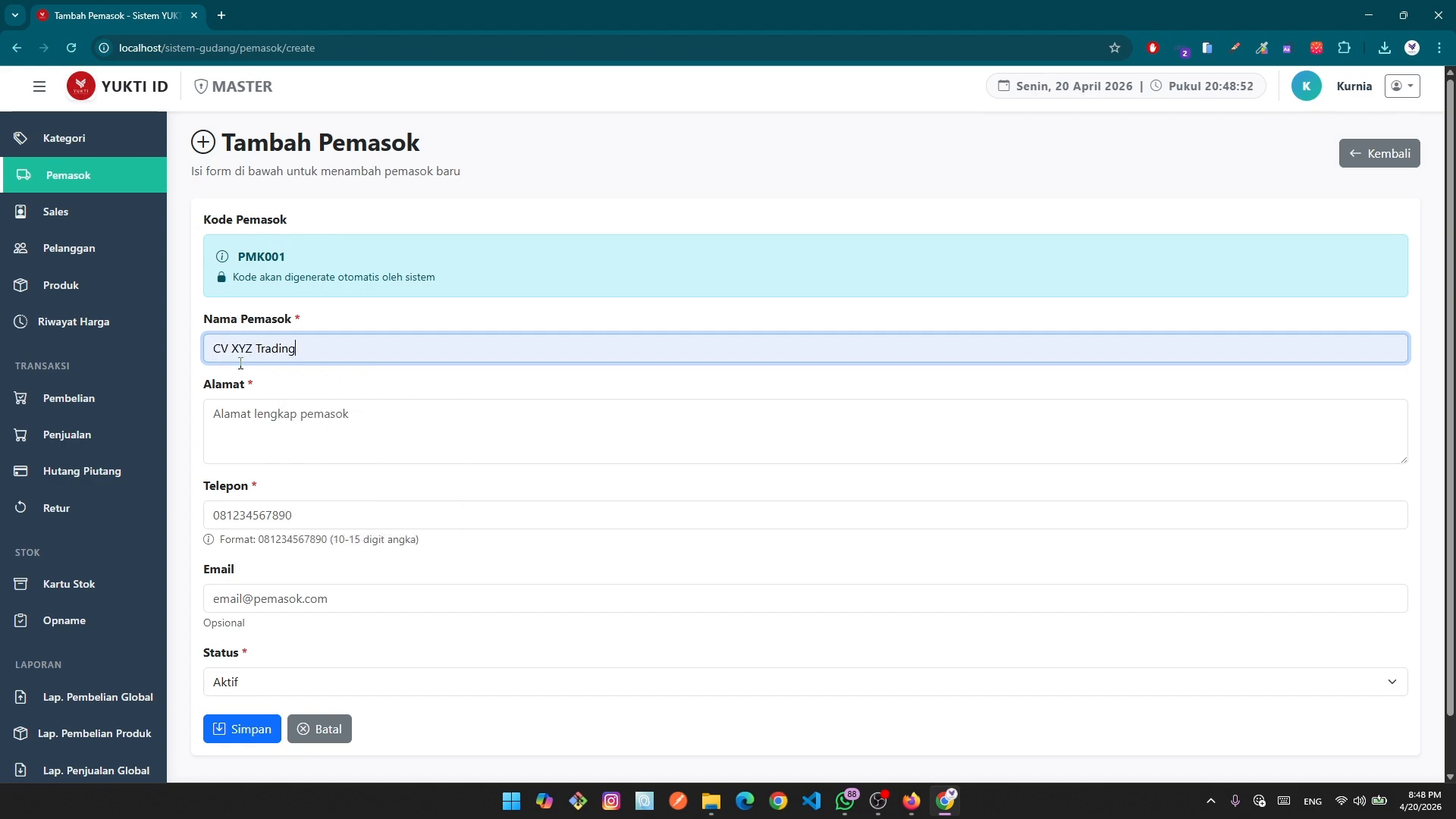
Autofill the address and phone, clear the email, and save supplier PMK001.
click(274, 402)
click(353, 484)
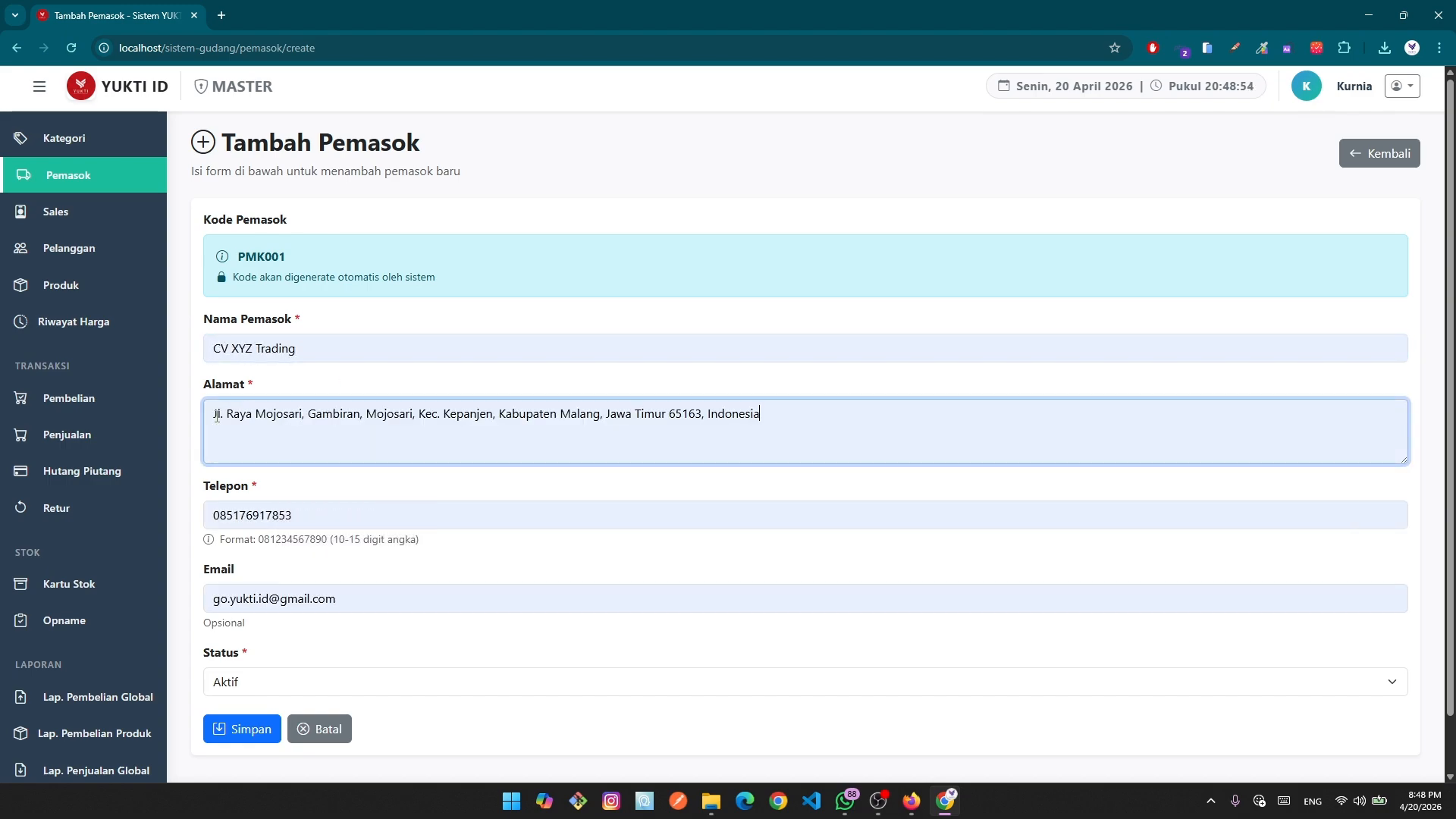
scroll(394, 500, down, 1)
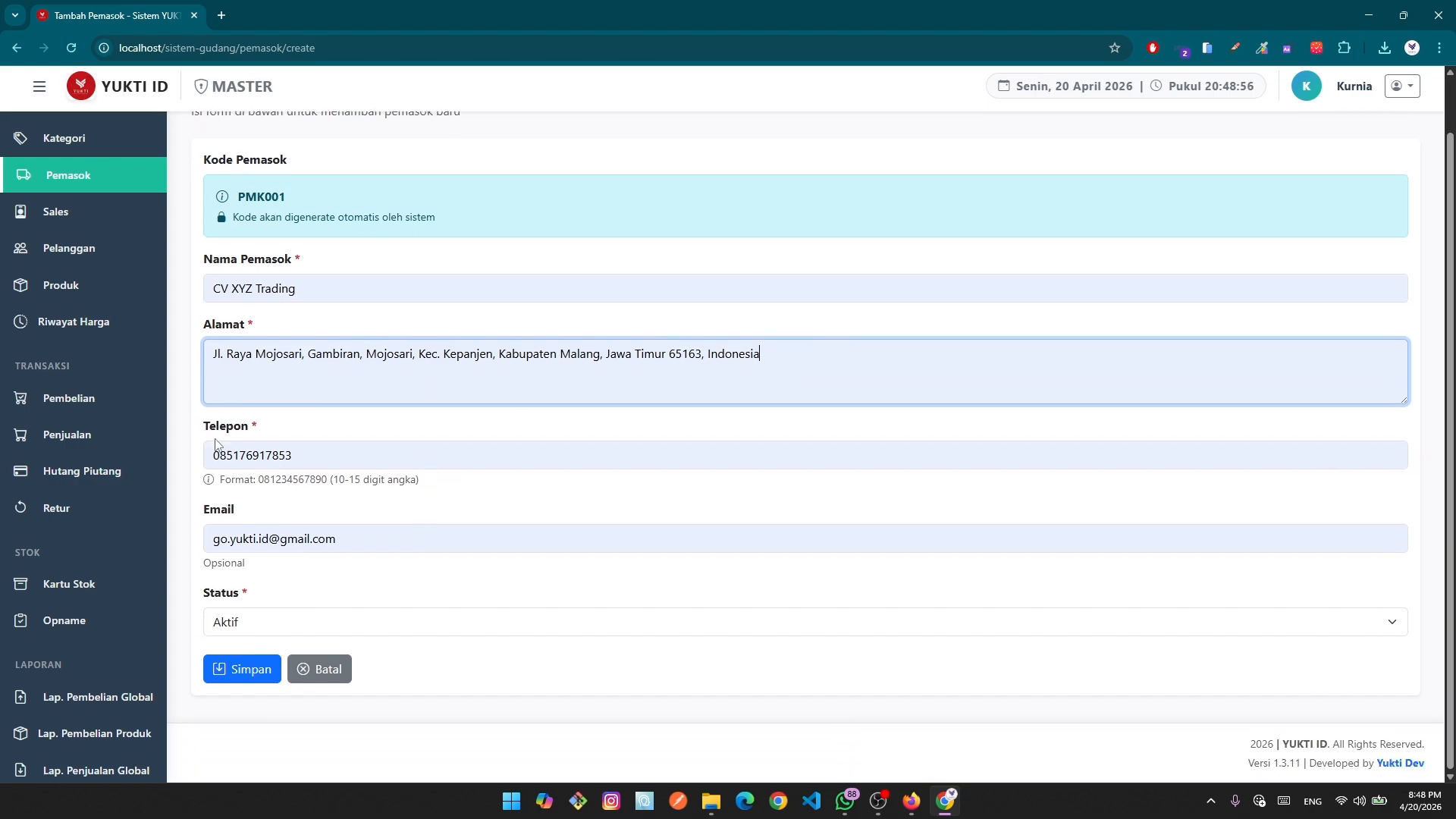
click(367, 539)
drag(366, 539, 175, 542)
key(BackSpace)
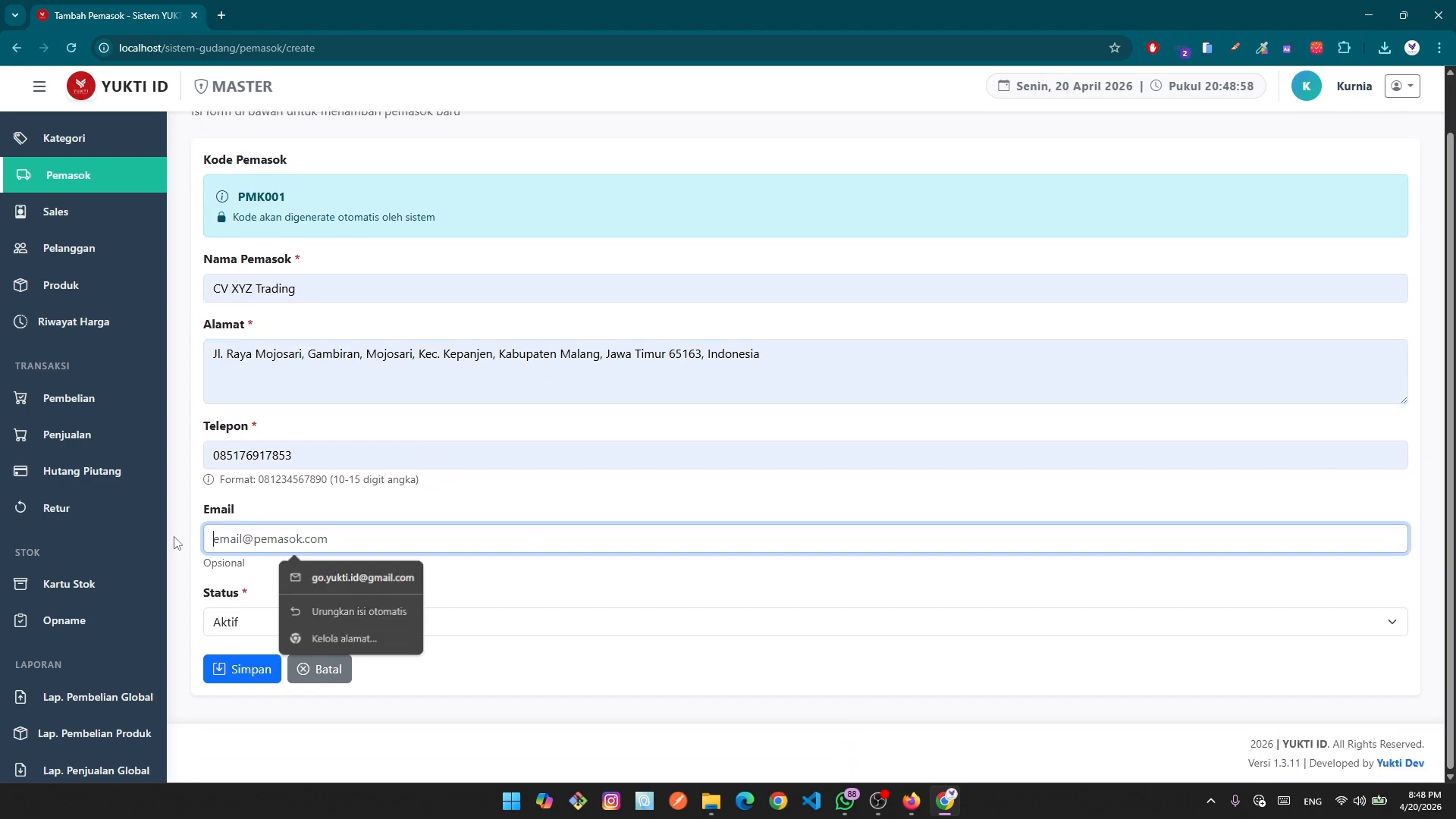
click(350, 576)
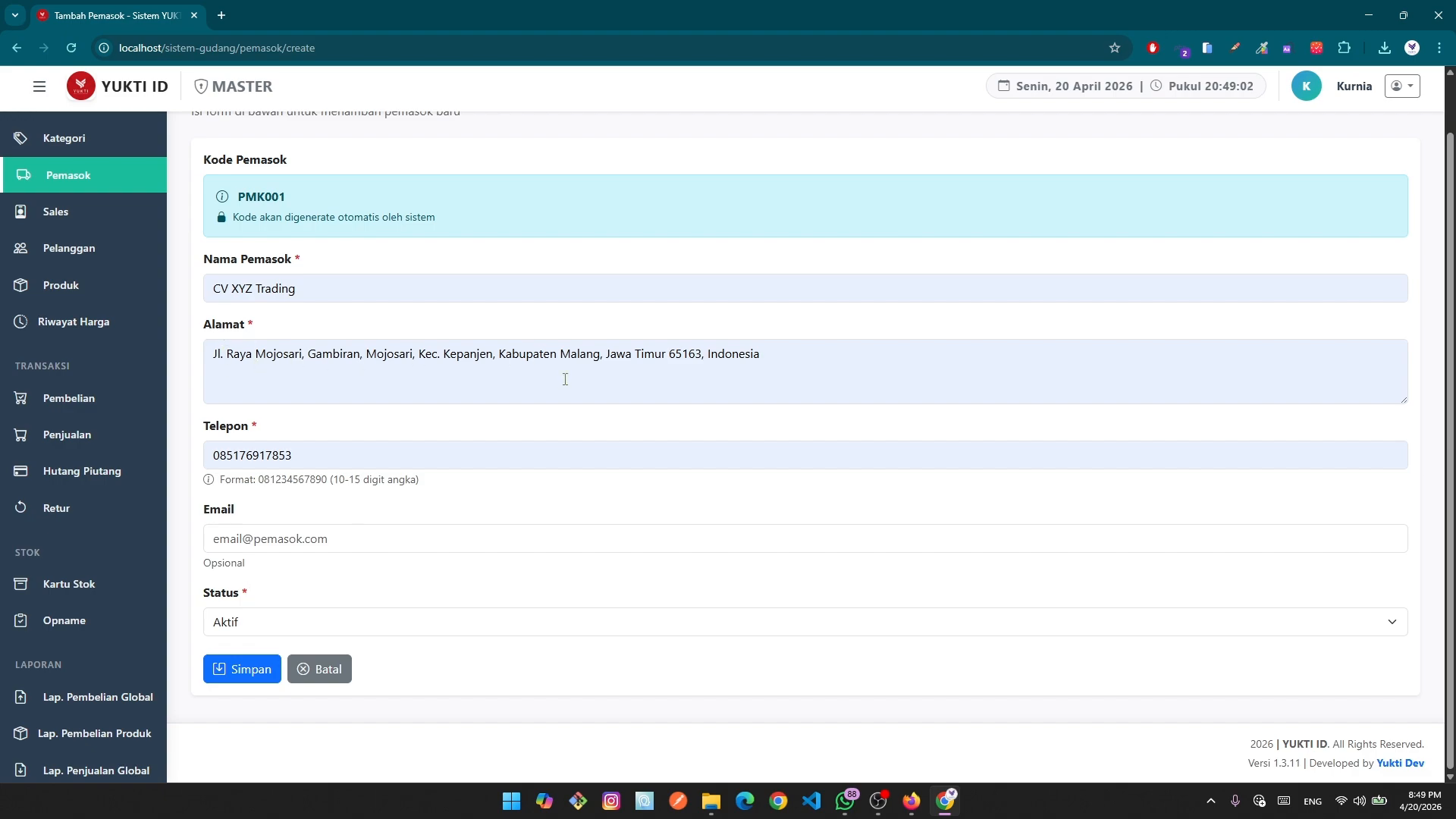
click(250, 672)
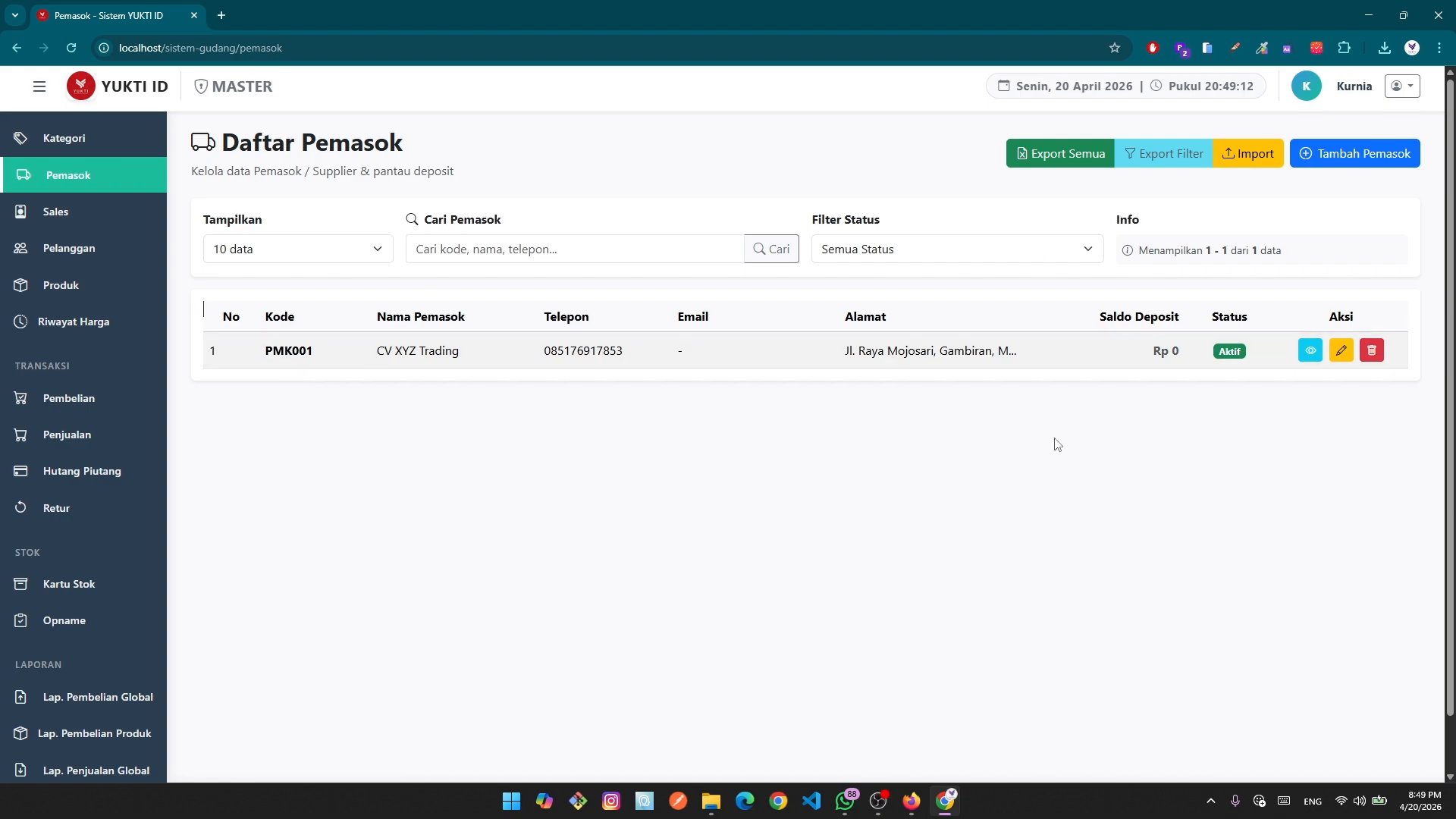
Open the supplier Import page, cancel the template download, and browse to the Downloads folder.
click(1252, 155)
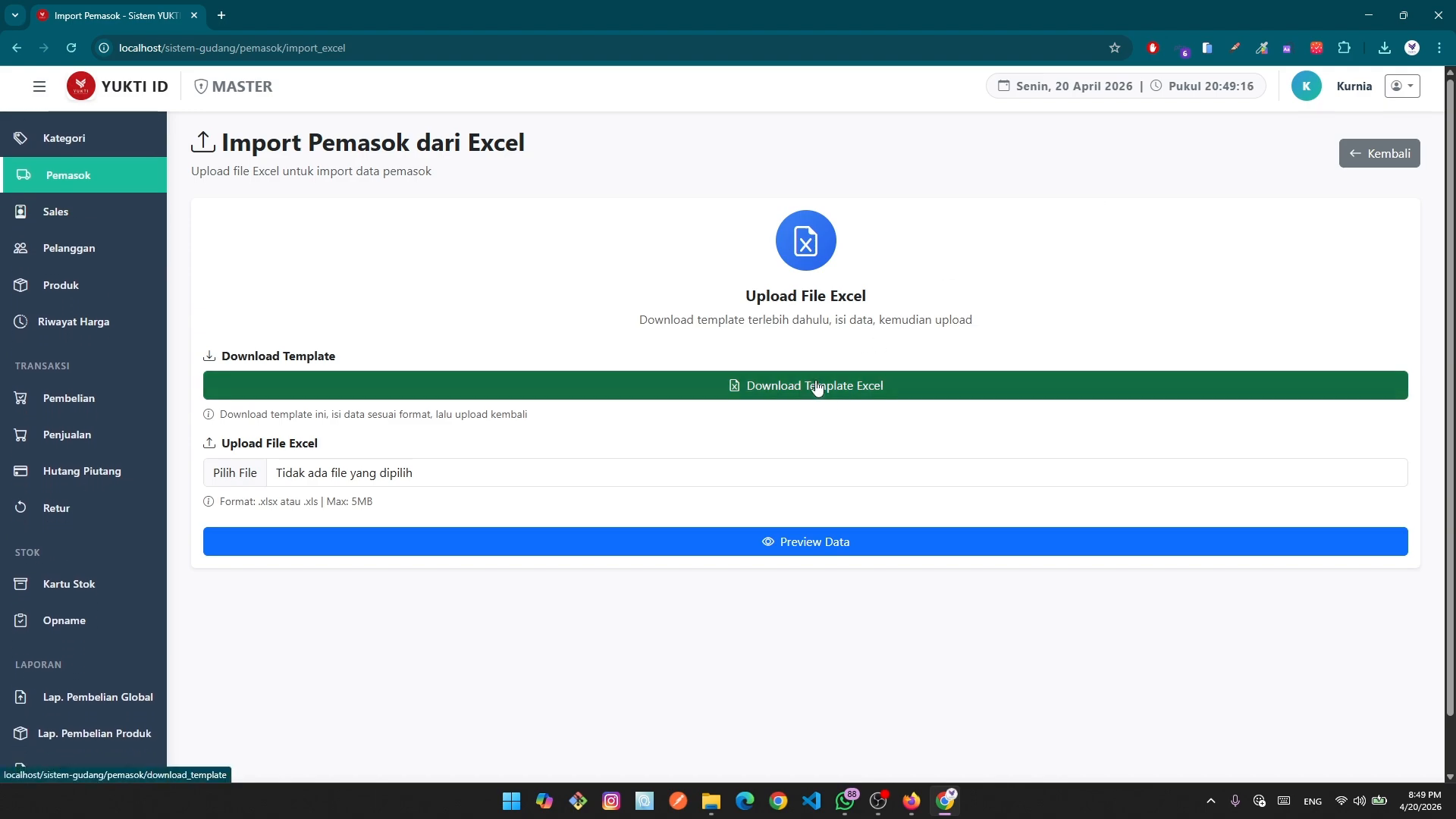
click(816, 387)
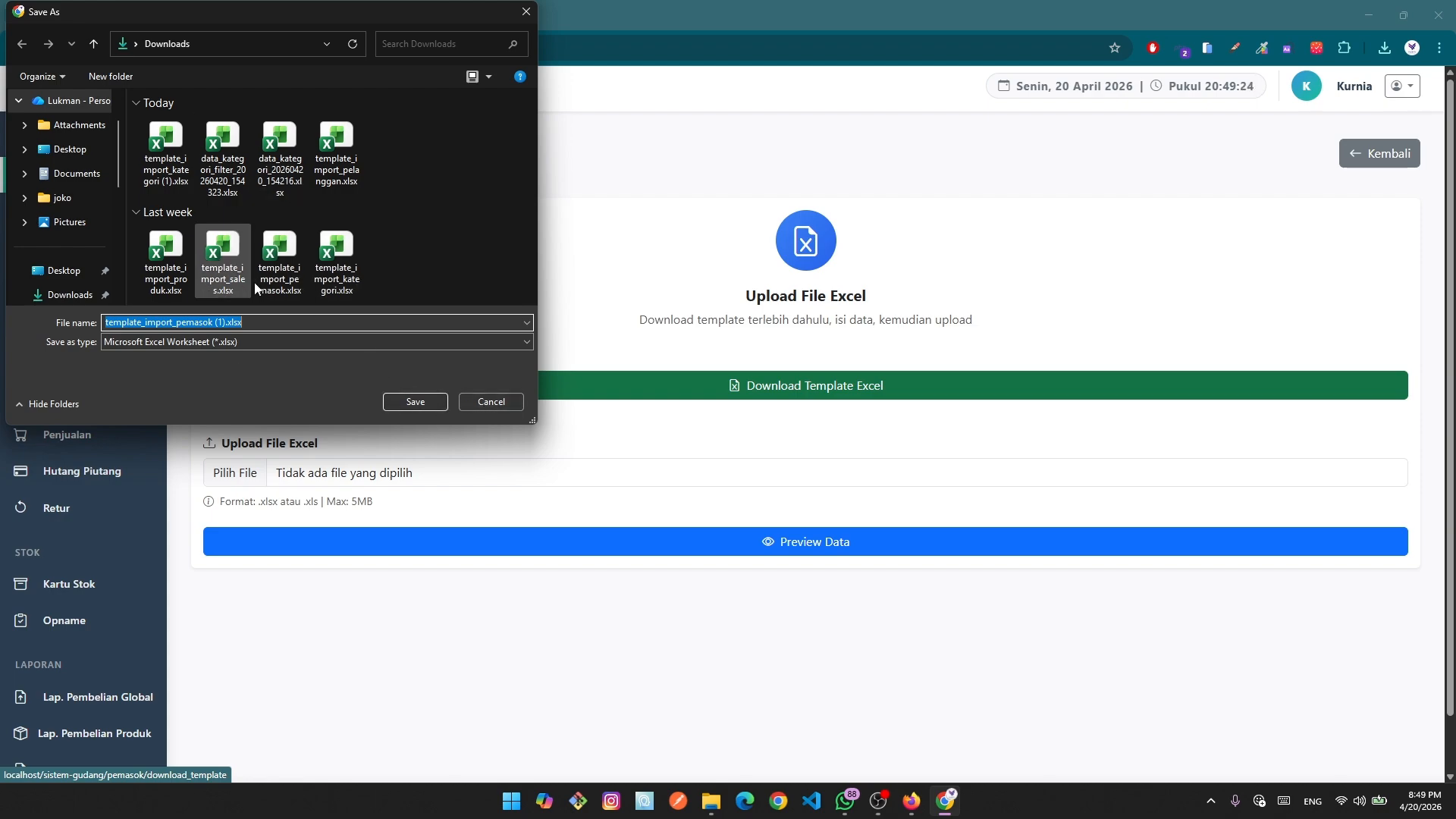
click(492, 401)
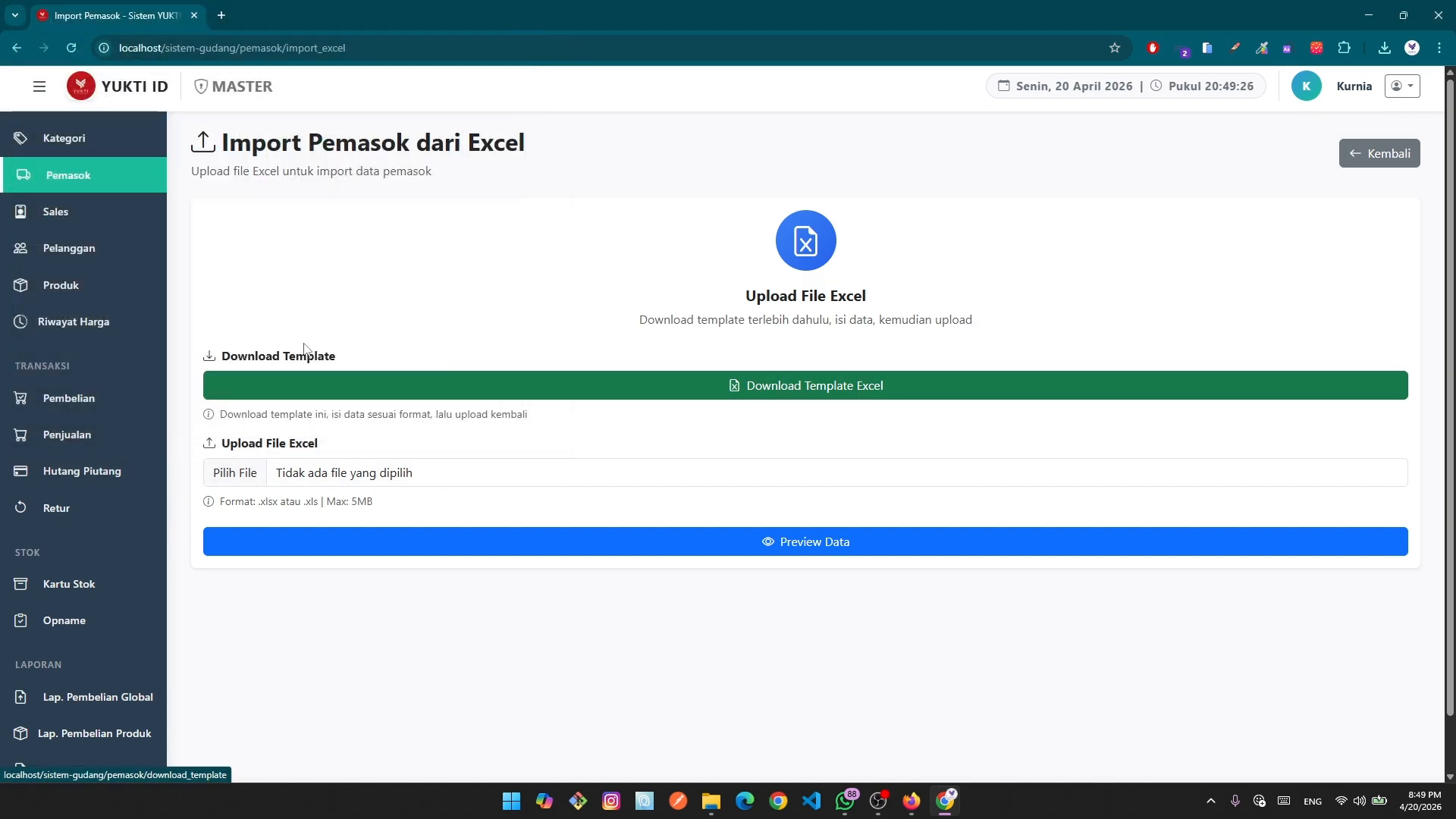
click(711, 800)
Open template_import_pemasok.xlsx and review the five supplier names, from PT ABC Supplier to PT Mulia.
click(712, 540)
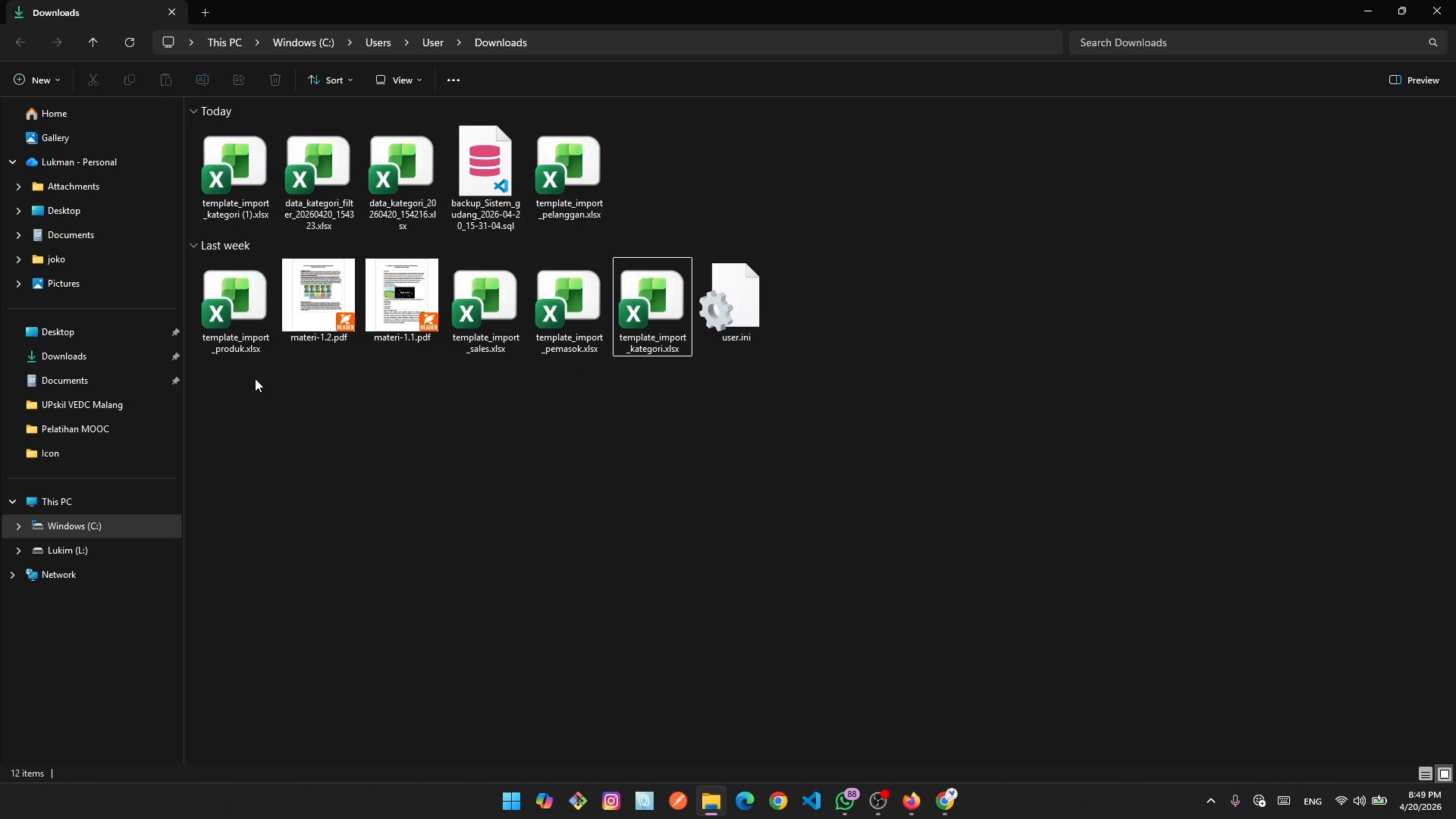
double_click(570, 317)
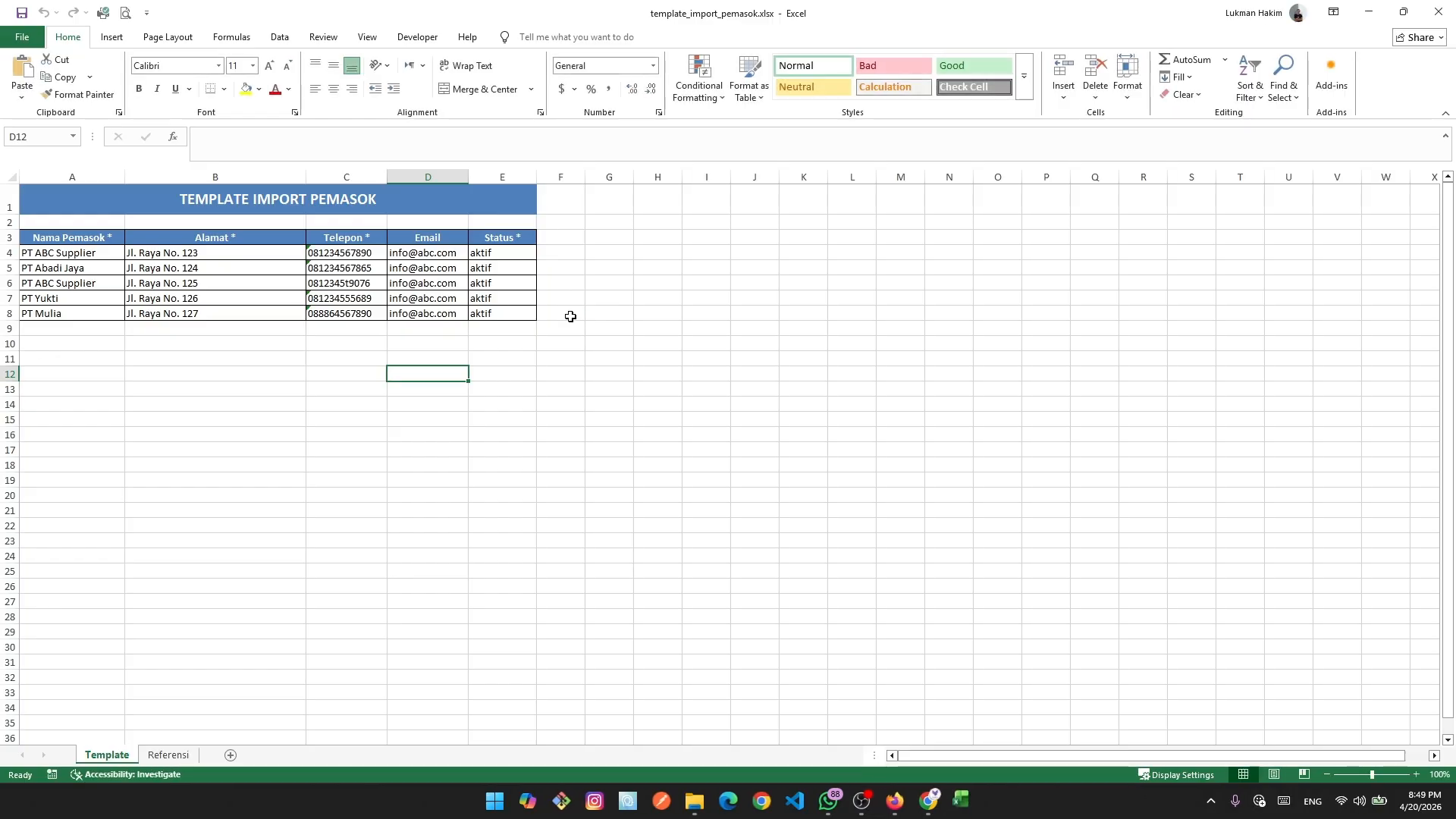
click(708, 403)
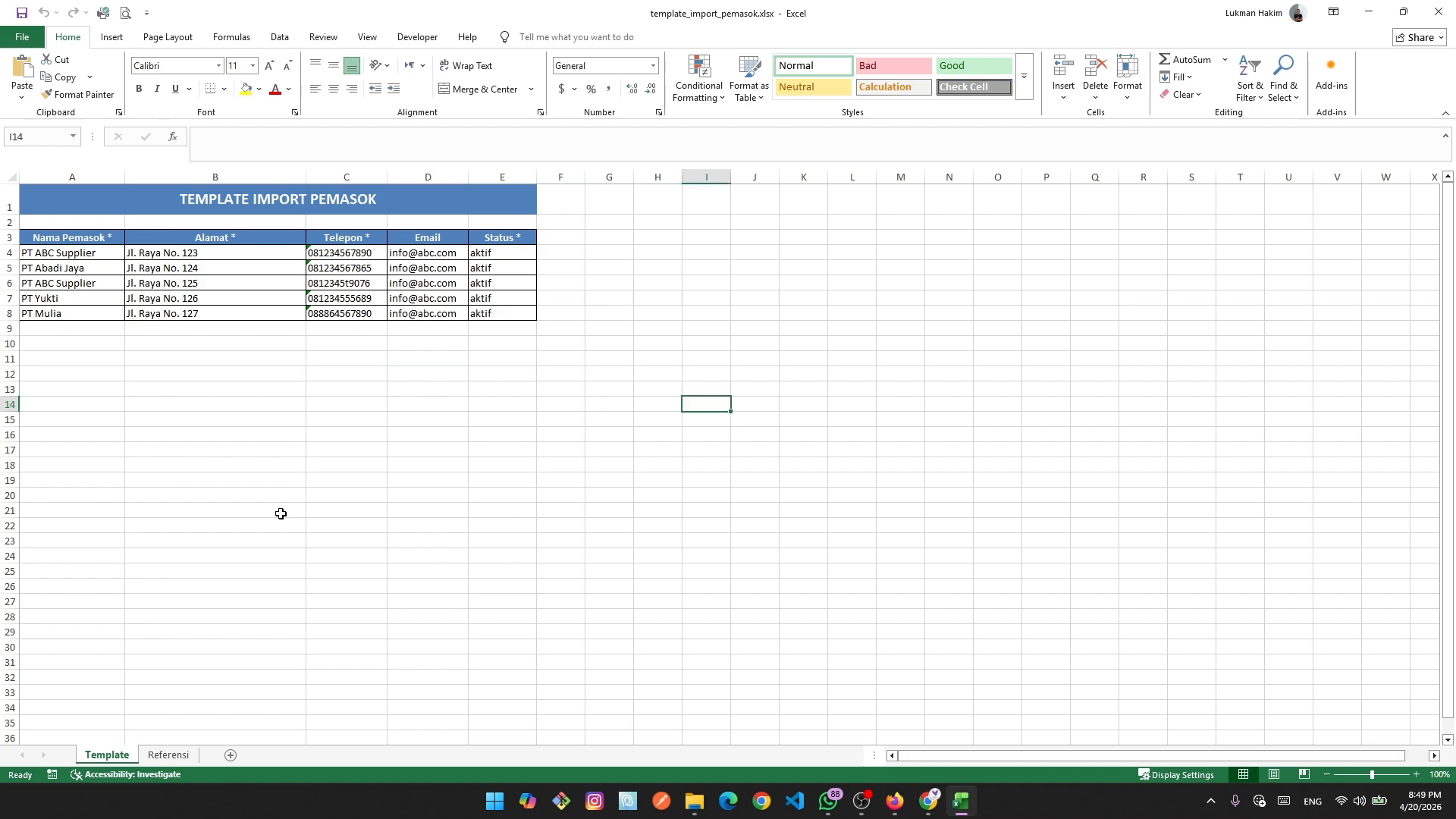
click(67, 254)
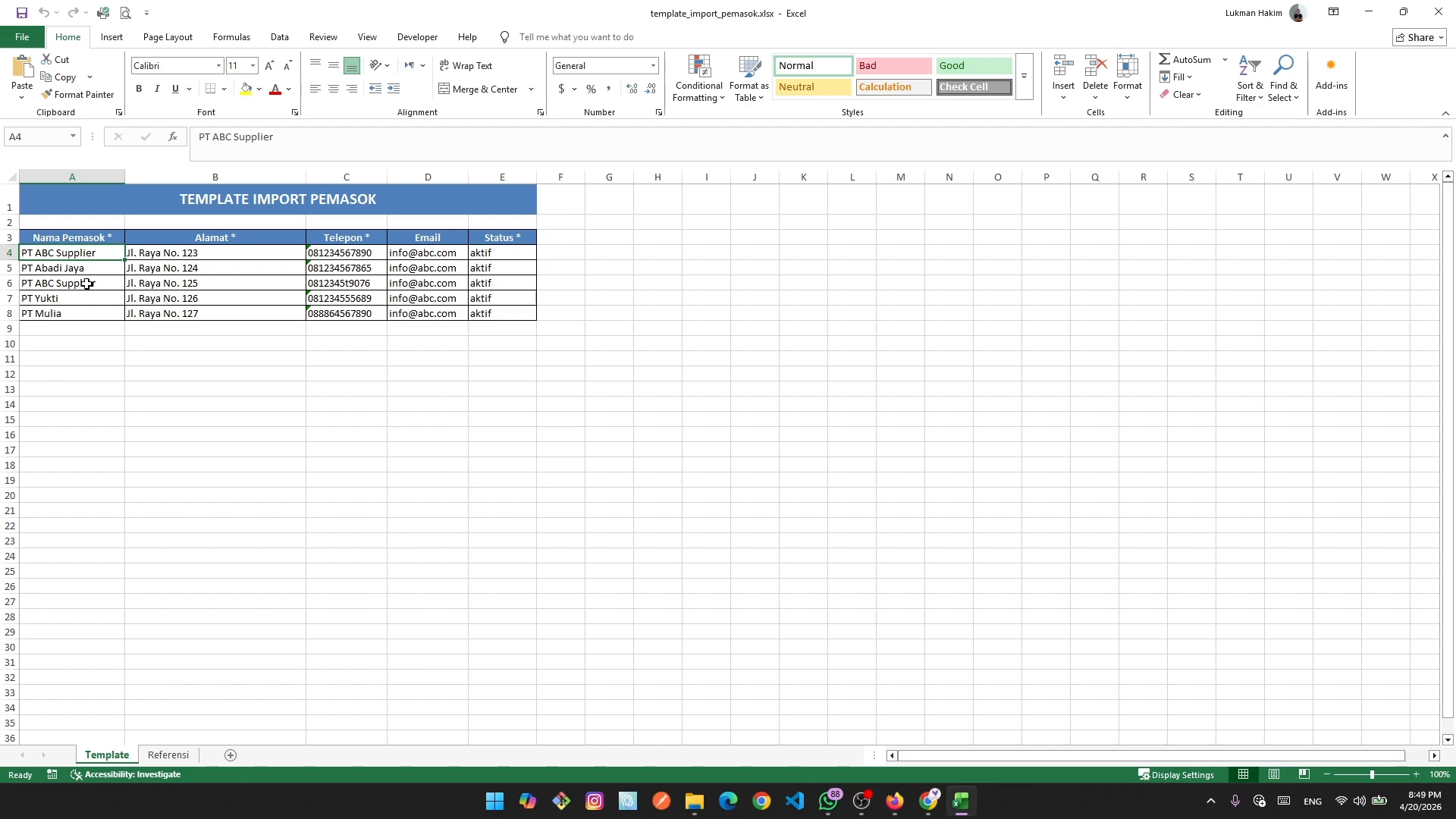
click(87, 266)
click(78, 283)
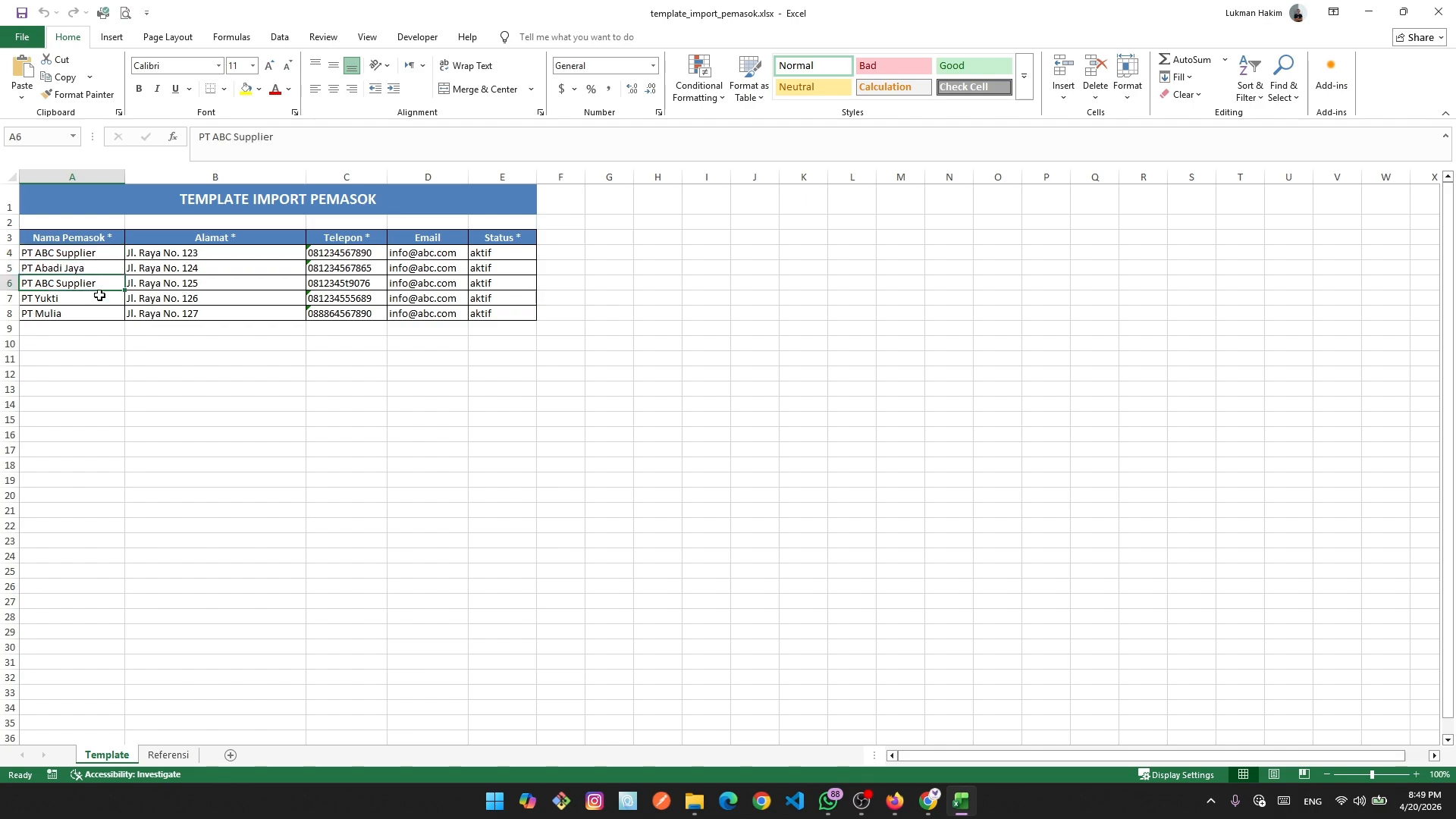
click(85, 298)
click(75, 317)
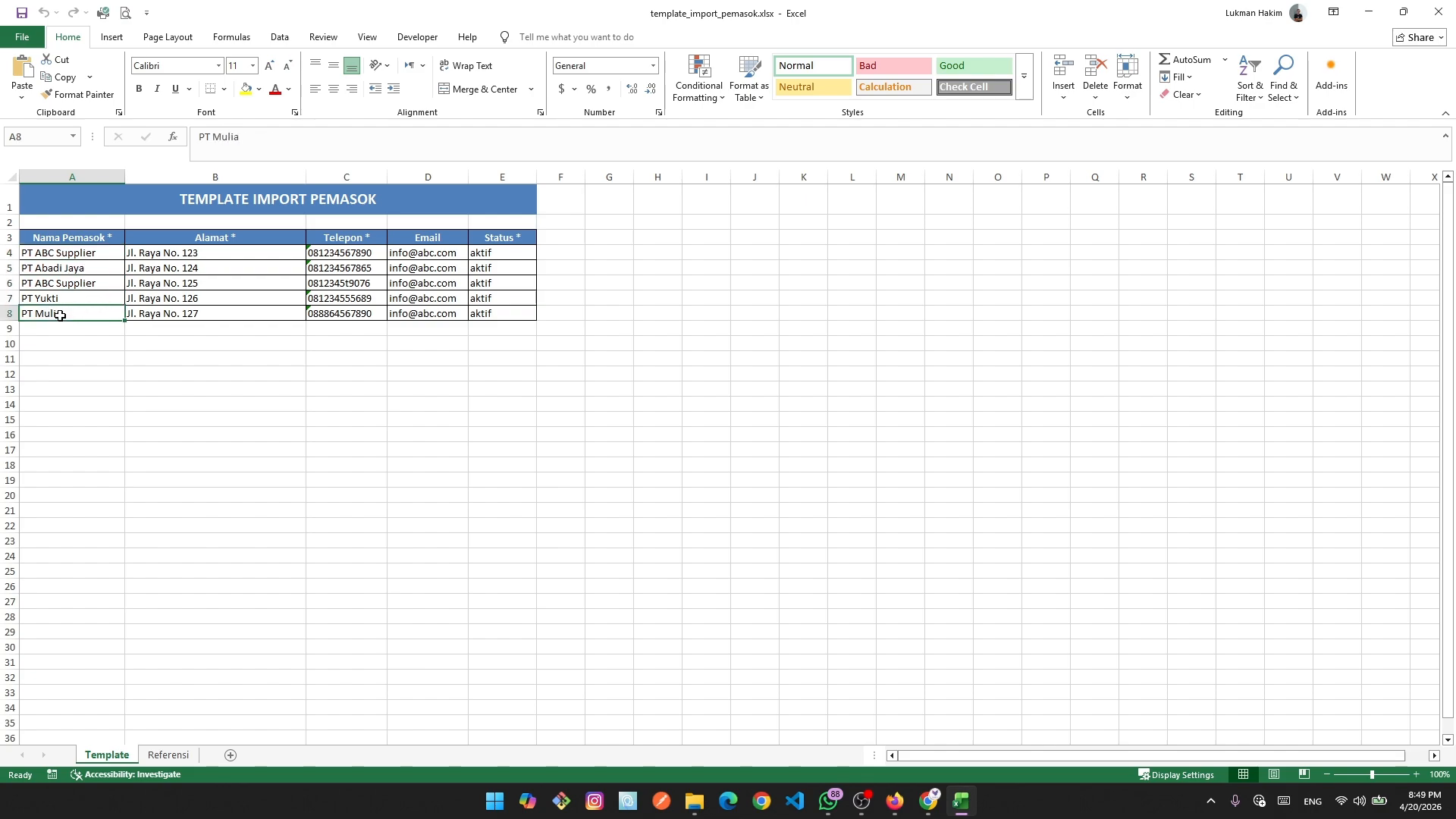
click(282, 431)
Look over the address and phone columns, then clear all sample emails in D4:D12.
drag(216, 250, 227, 312)
drag(350, 248, 356, 313)
click(448, 334)
drag(441, 373, 397, 258)
key(Delete)
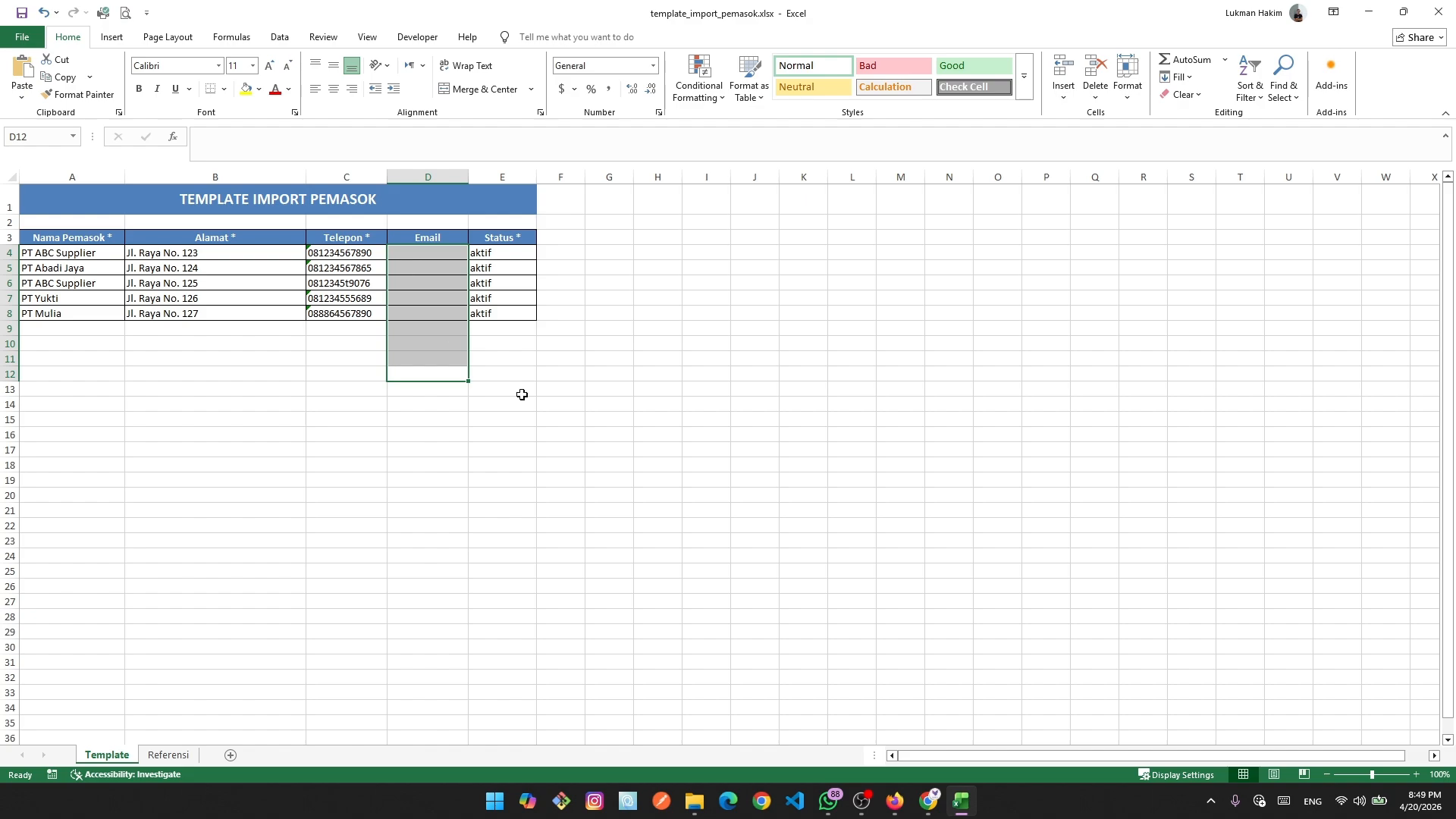
click(690, 461)
click(463, 425)
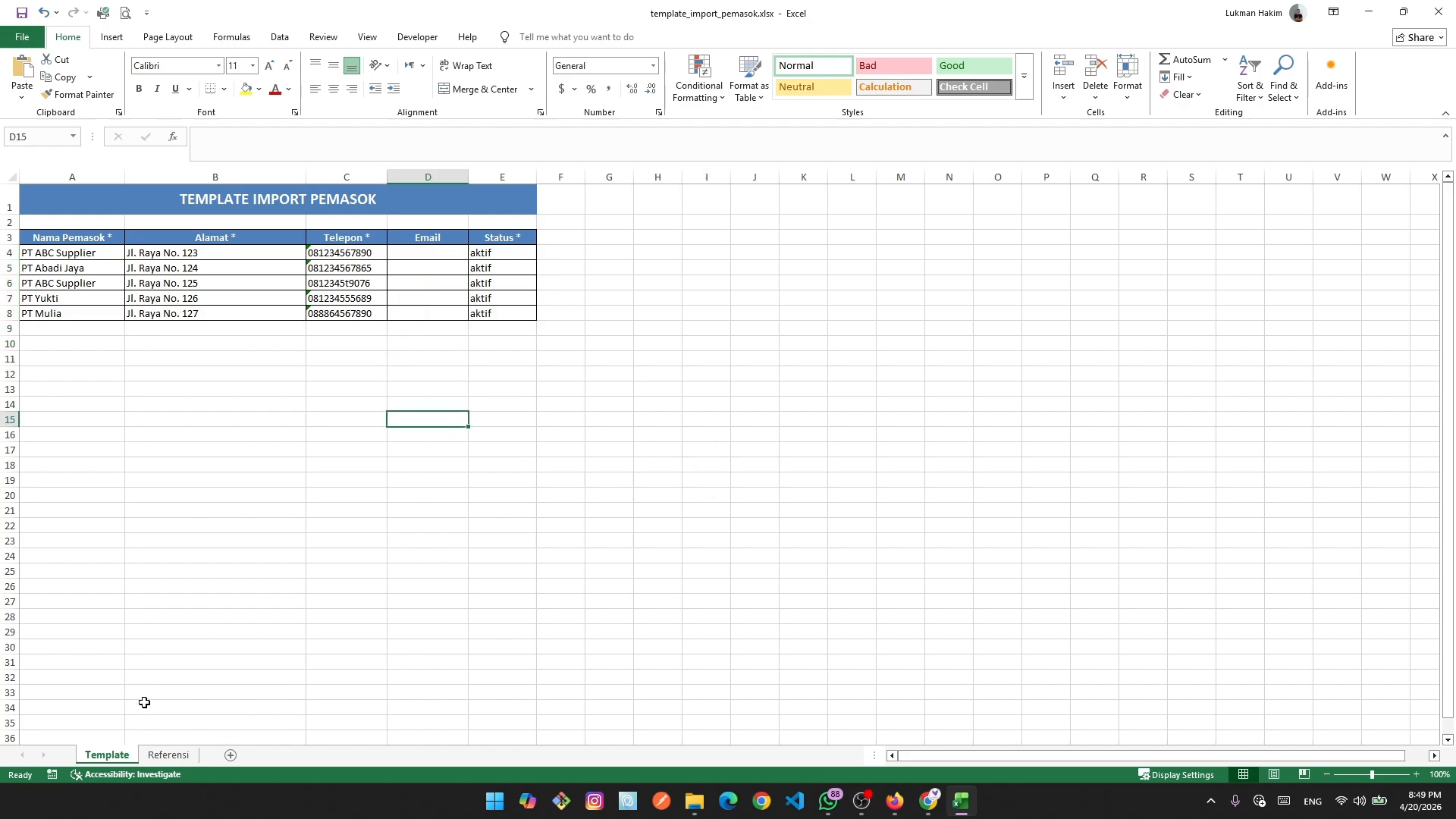
Check the aktif option on the Referensi sheet, then confirm a blank status in E5 is rejected.
click(168, 755)
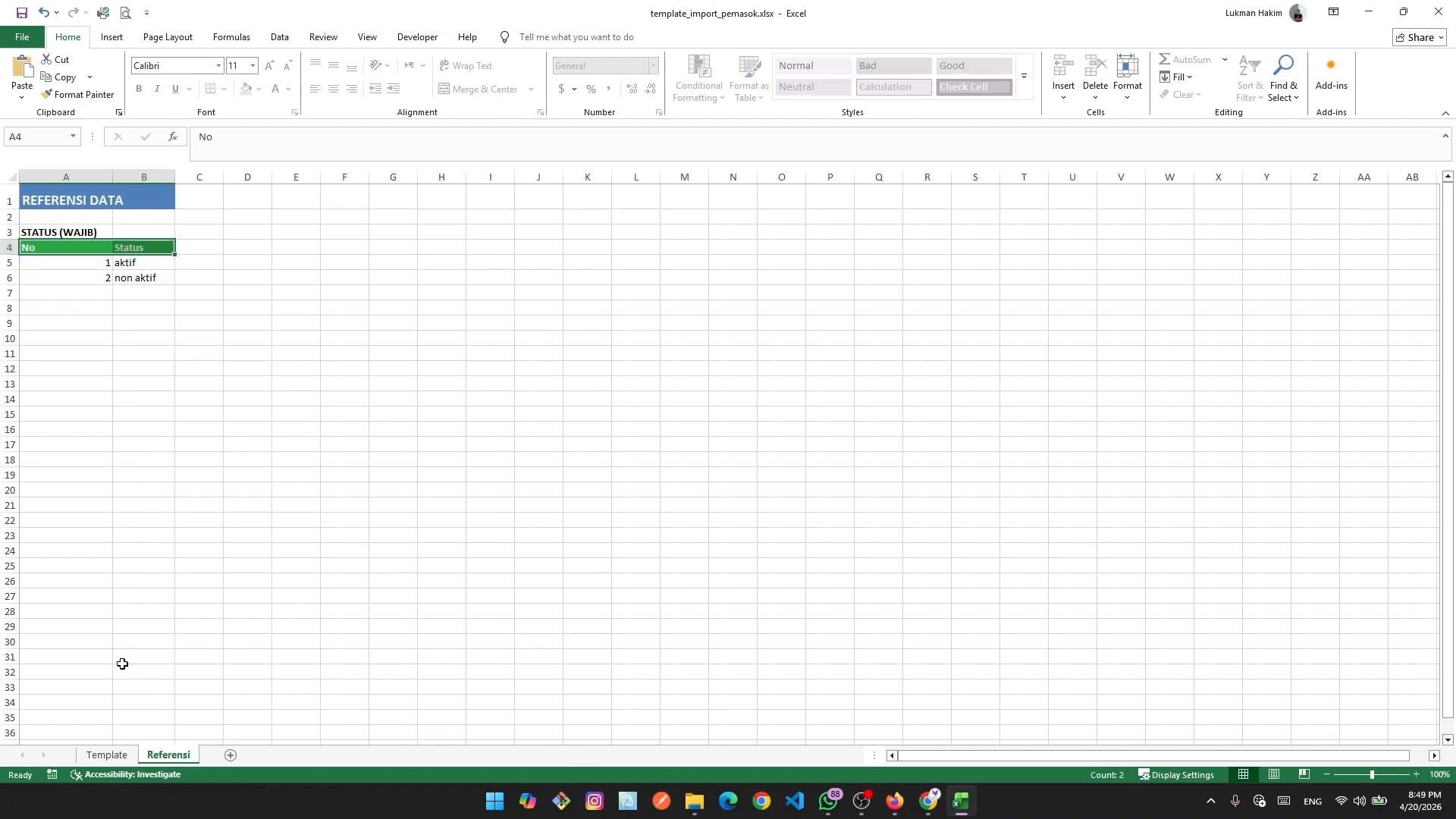
click(179, 293)
click(135, 264)
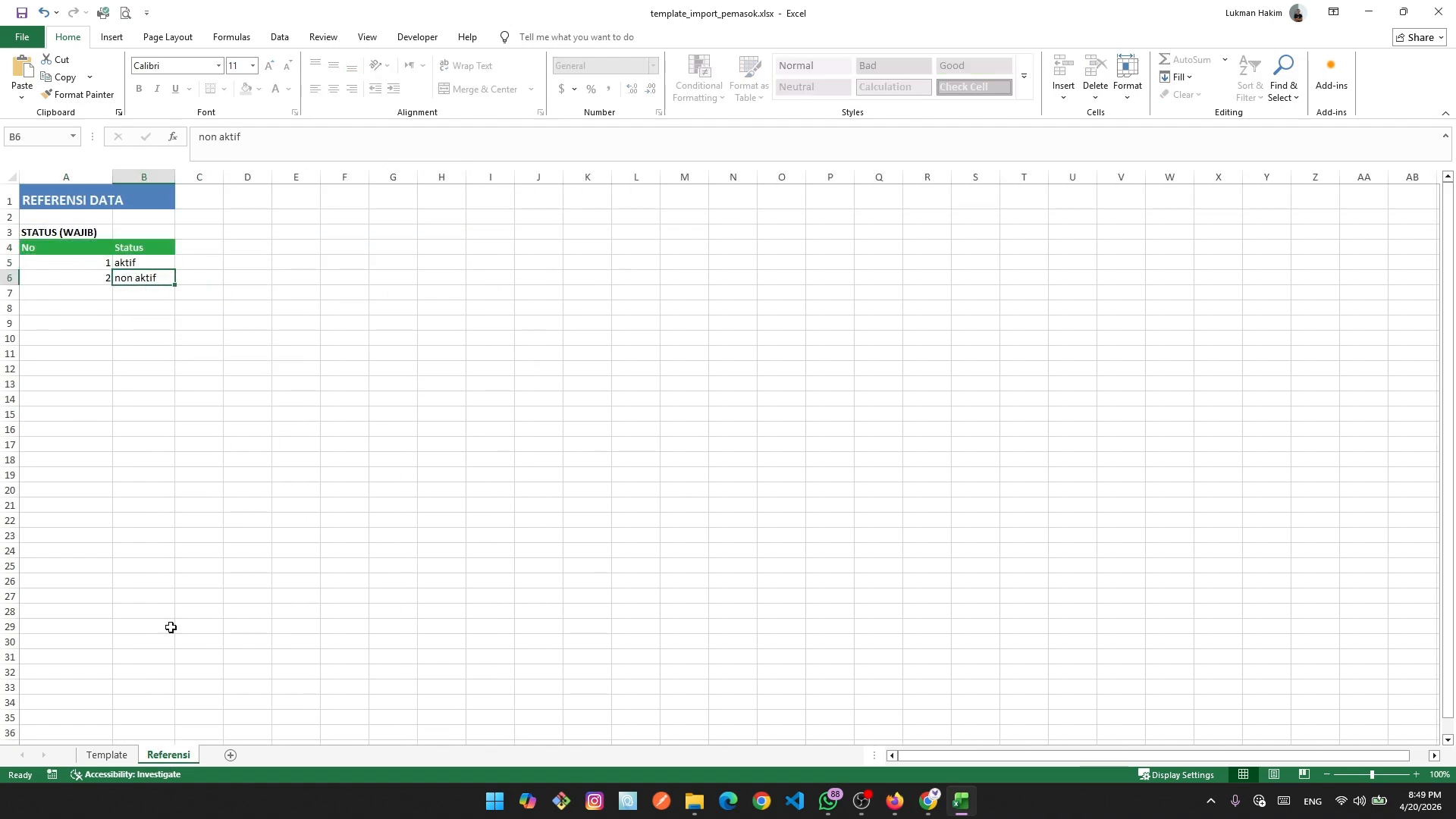
click(119, 755)
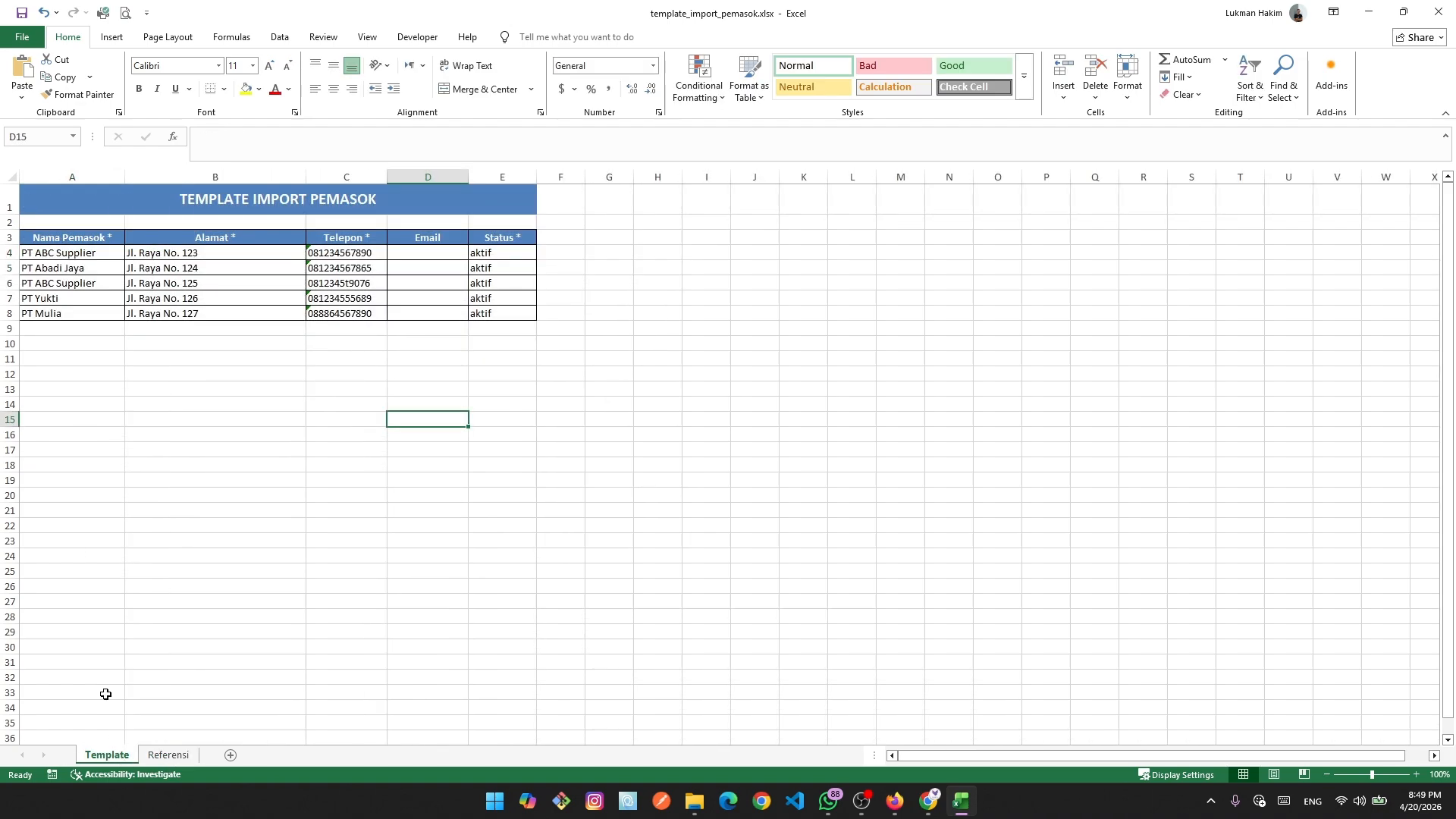
click(490, 268)
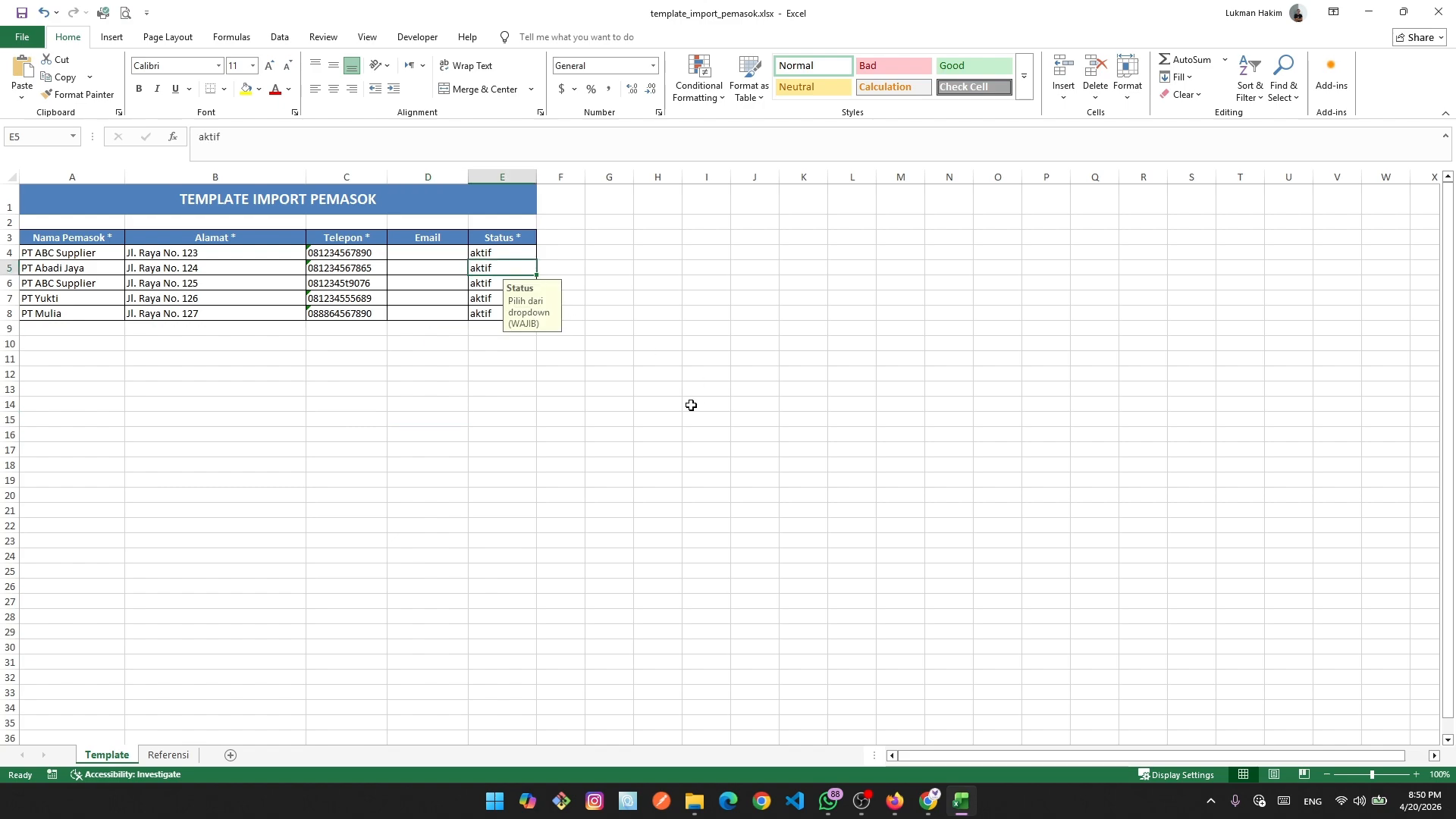
key(BackSpace)
key(Return)
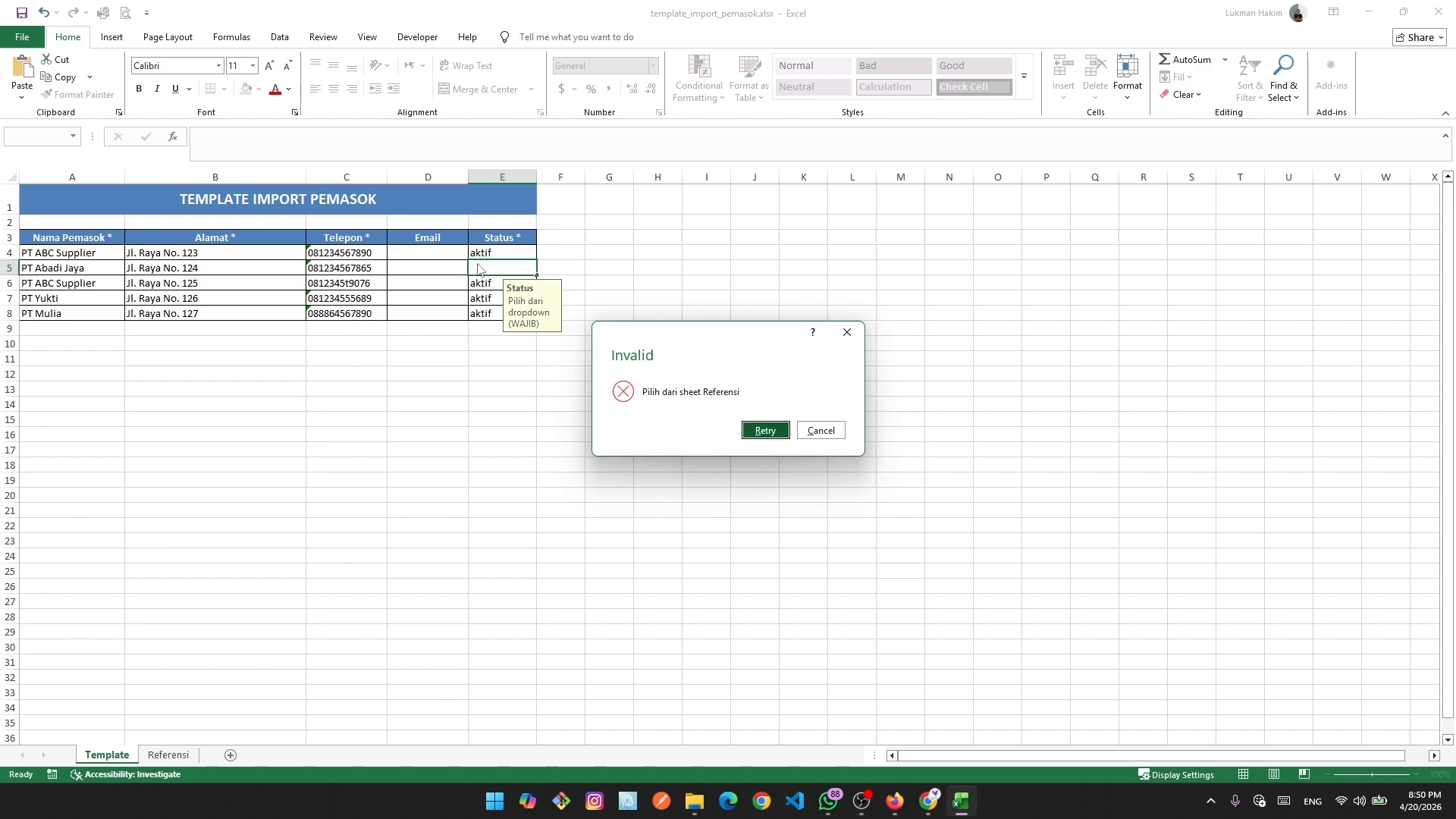
click(821, 430)
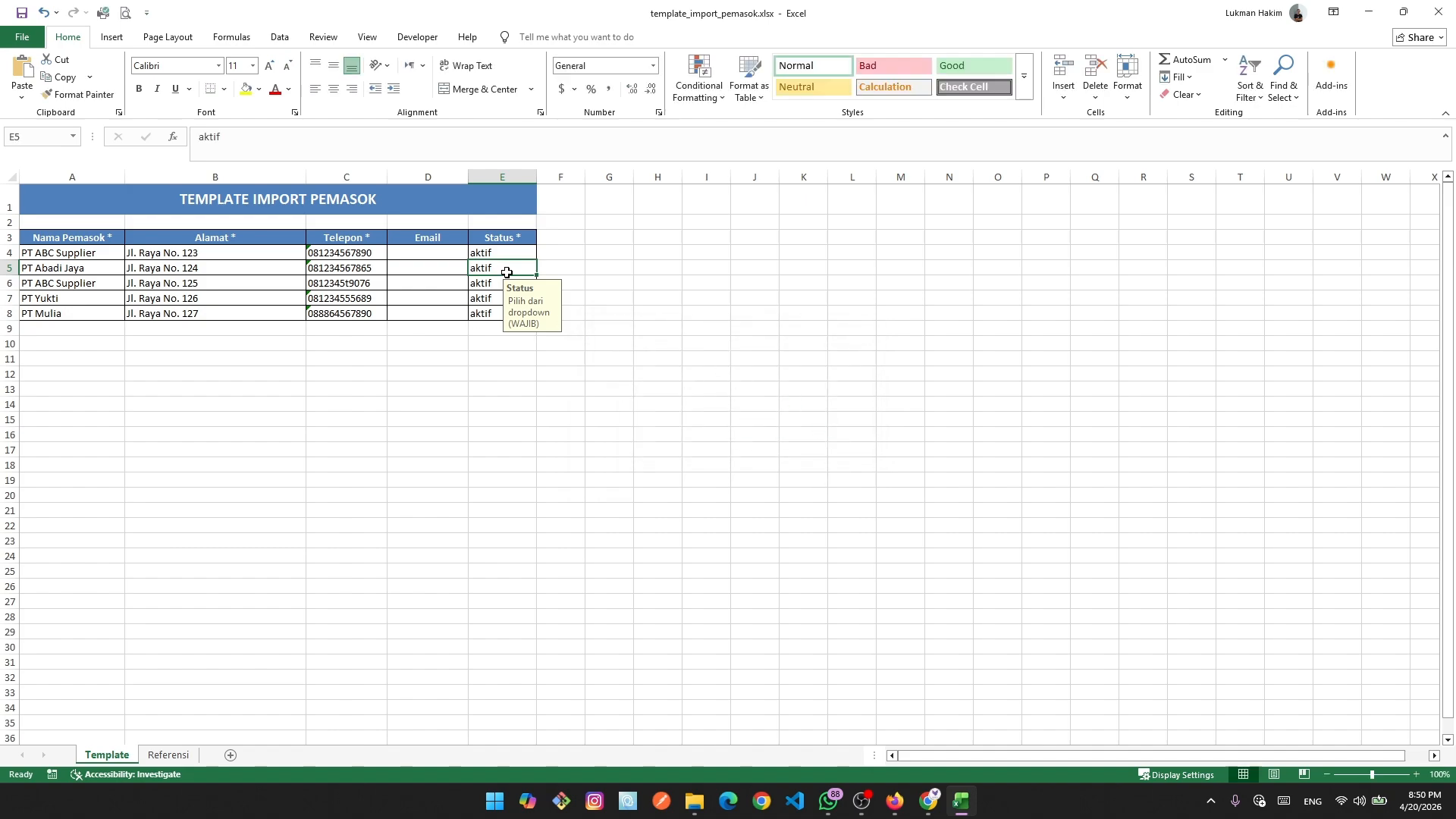
key(BackSpace)
key(Return)
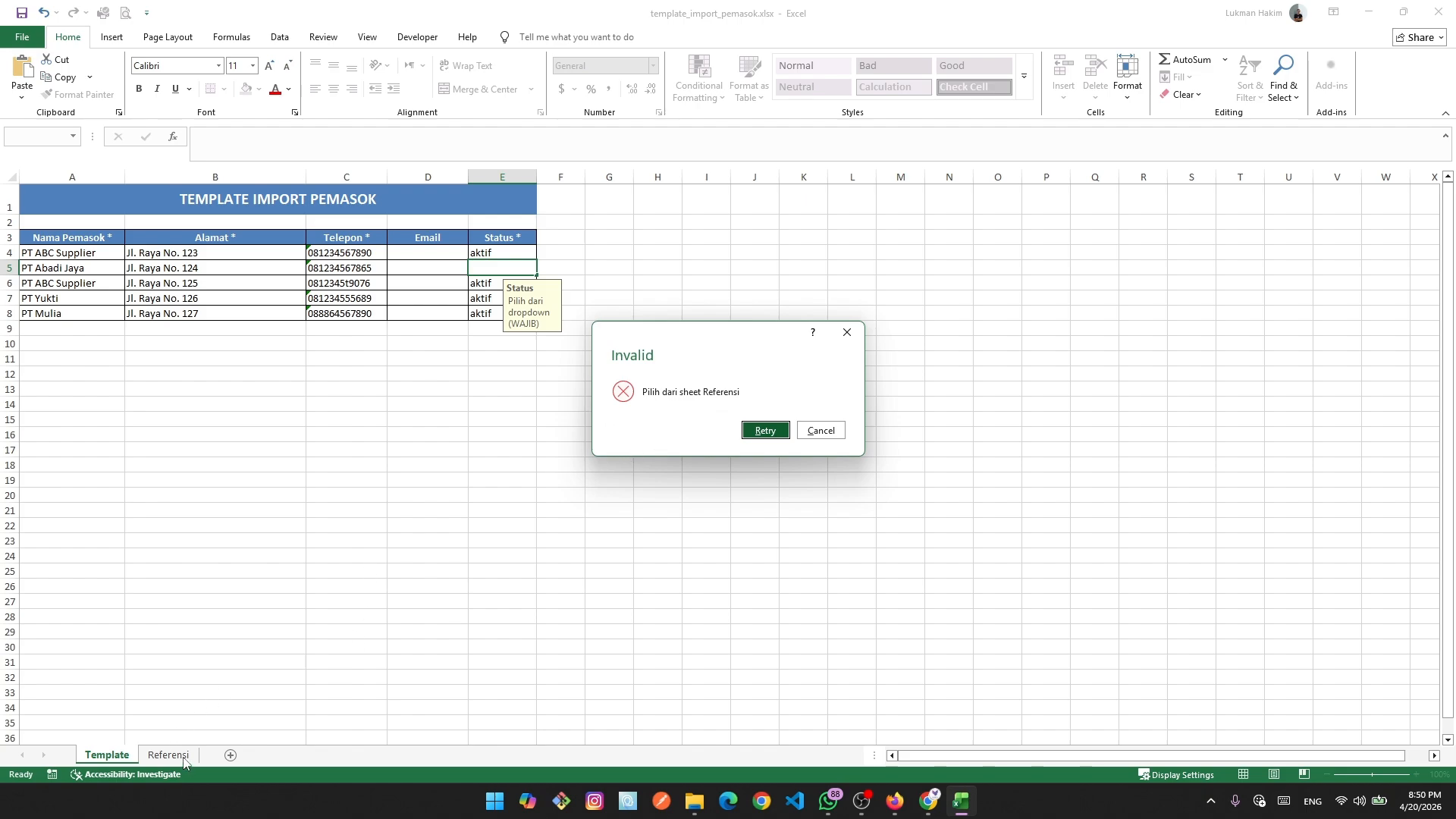
click(832, 431)
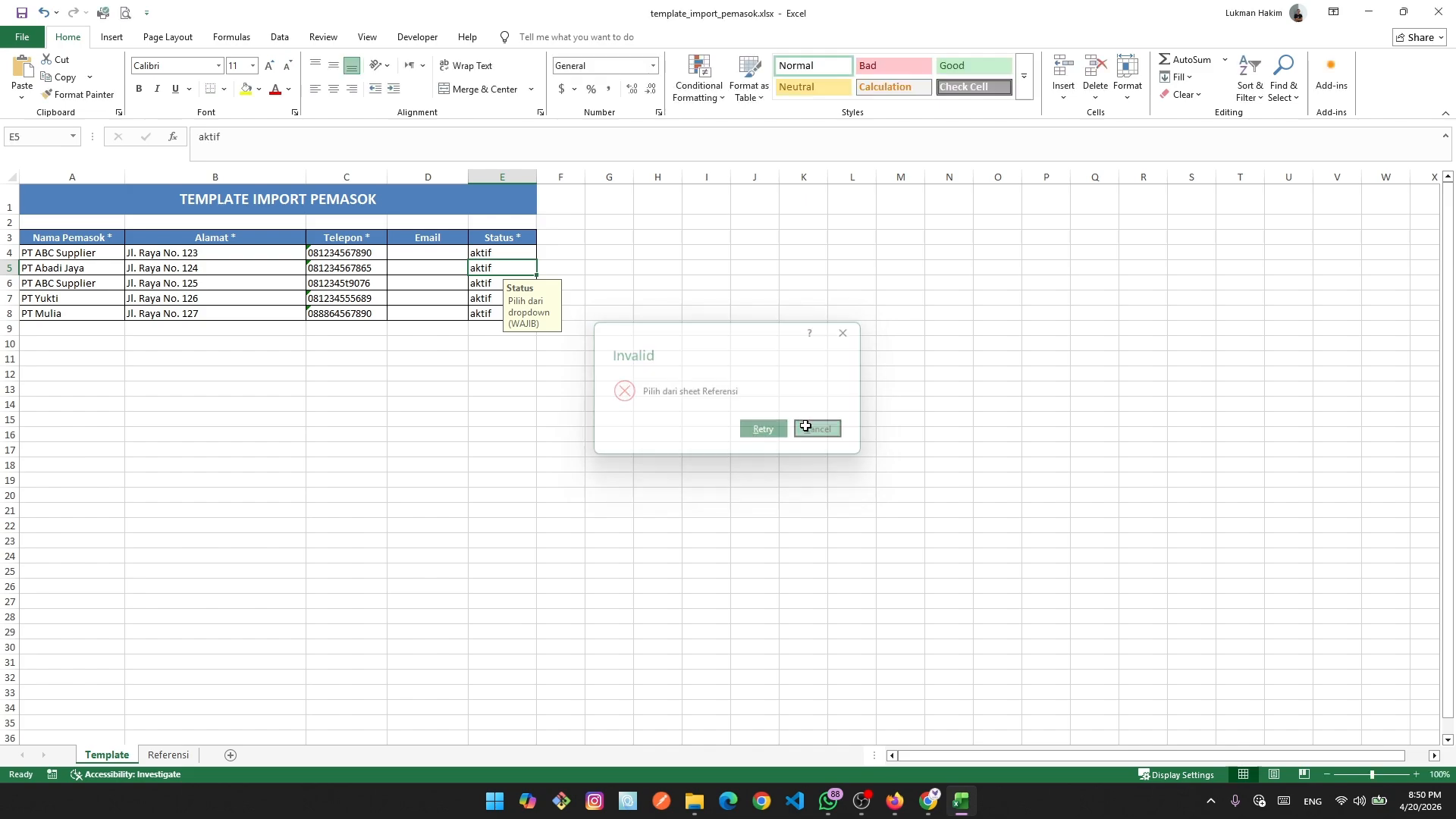
Review the aktif and non aktif options, then confirm entering 'valod' in E5 is rejected.
click(166, 756)
click(130, 260)
click(136, 274)
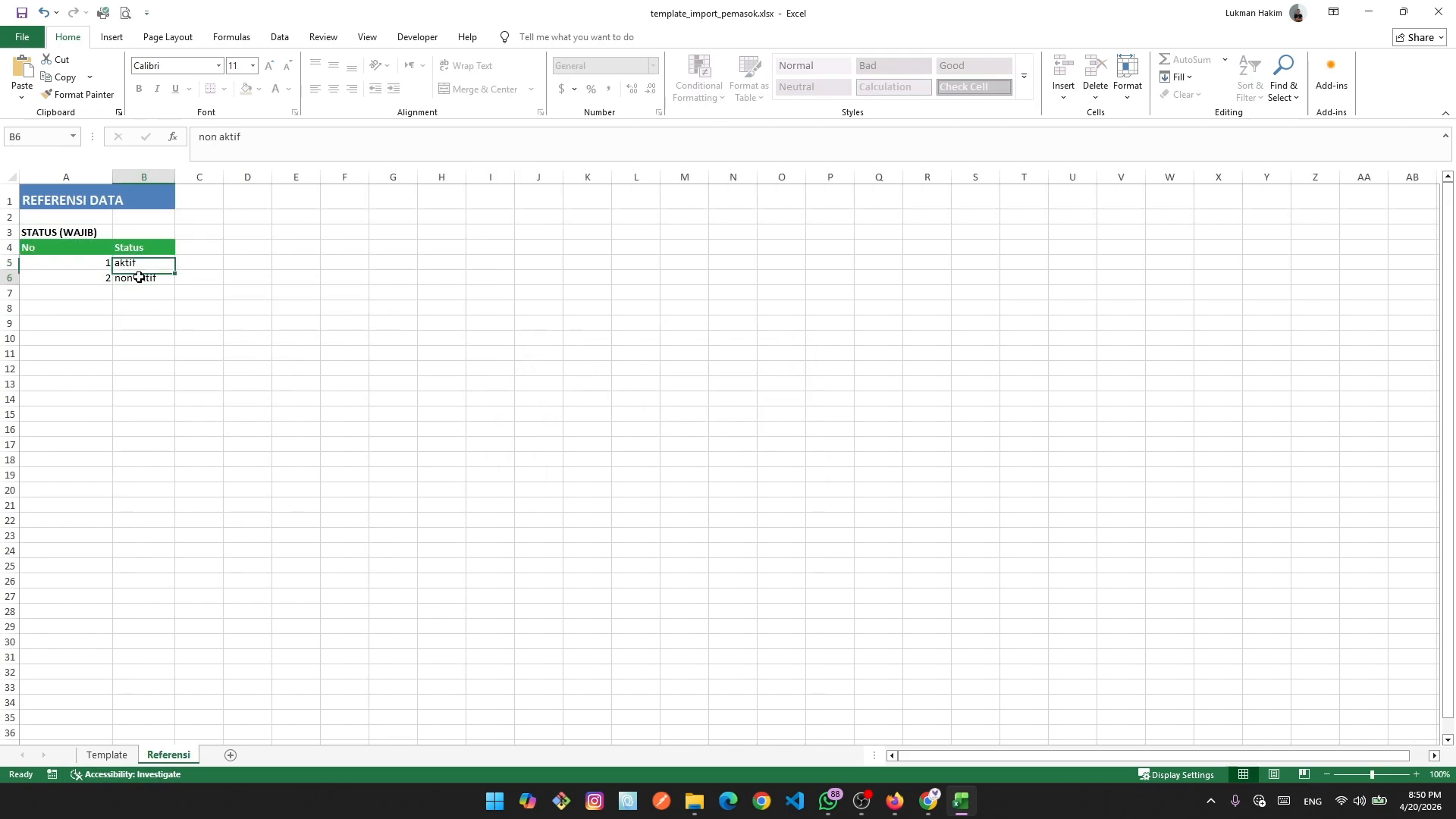
click(106, 755)
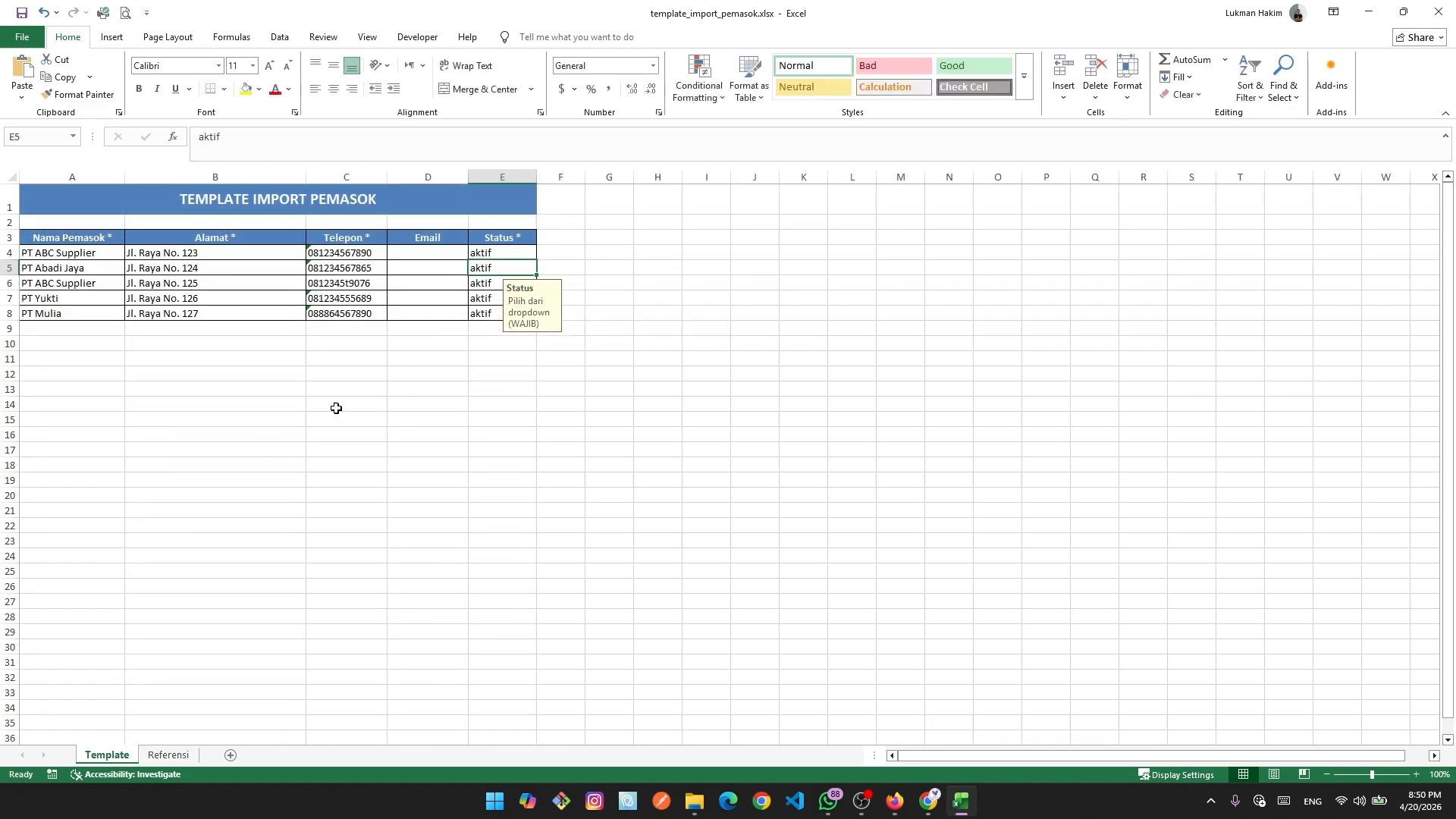
key(F2)
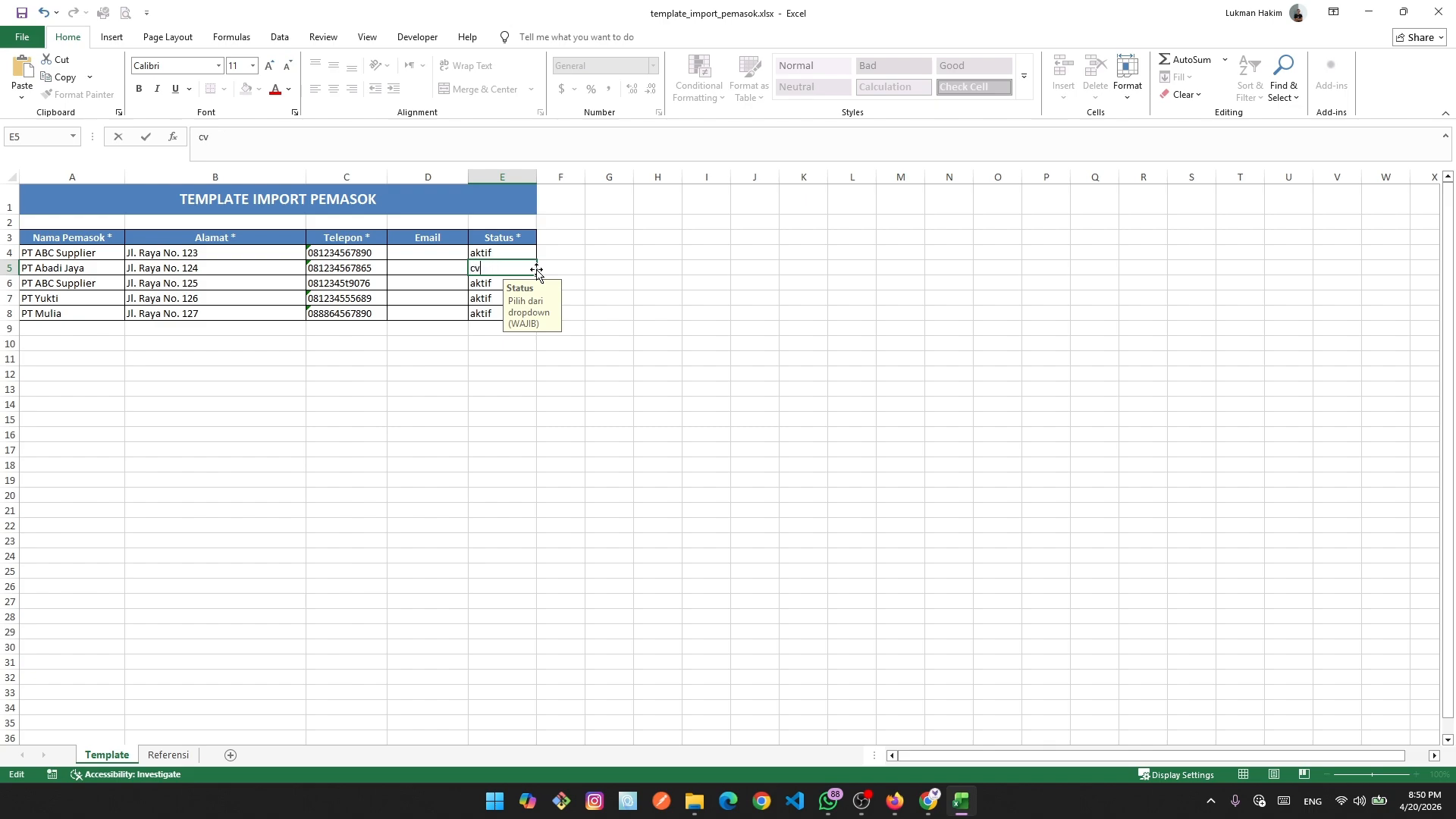
text(valod)
key(Return)
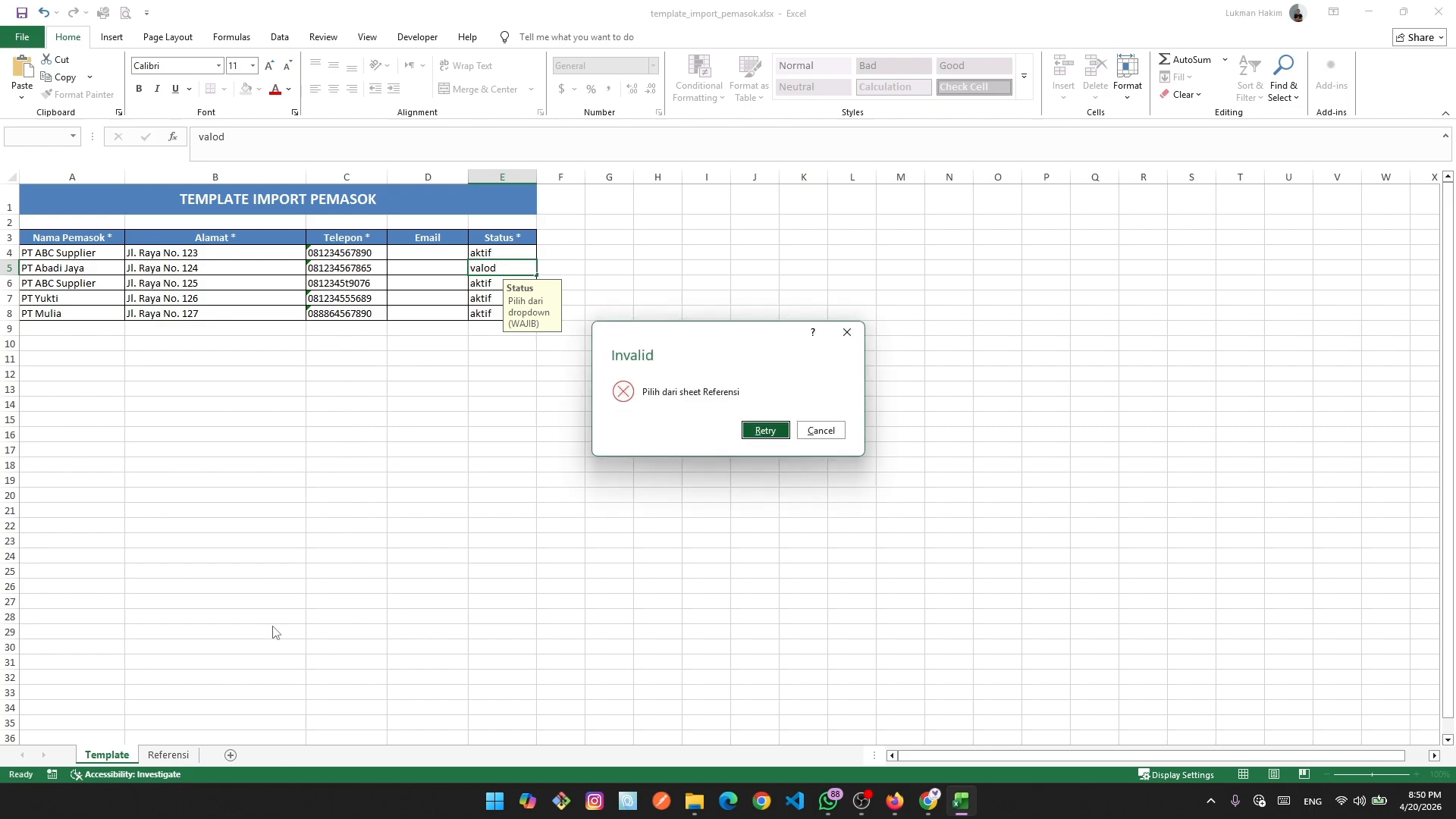
click(852, 333)
click(847, 334)
click(610, 313)
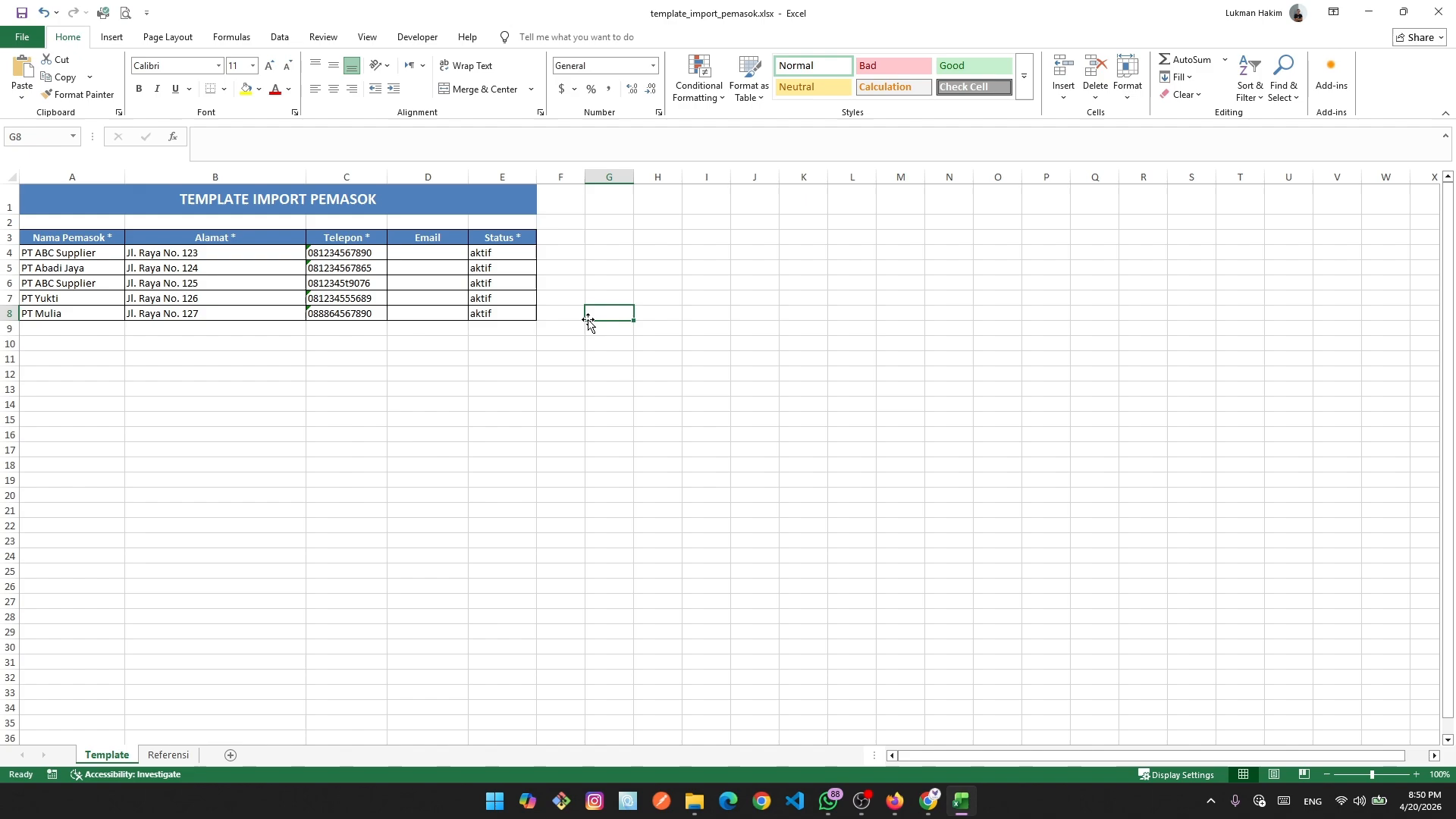
Confirm entering 'gdg' as the status in E7 is rejected, keeping aktif.
click(508, 304)
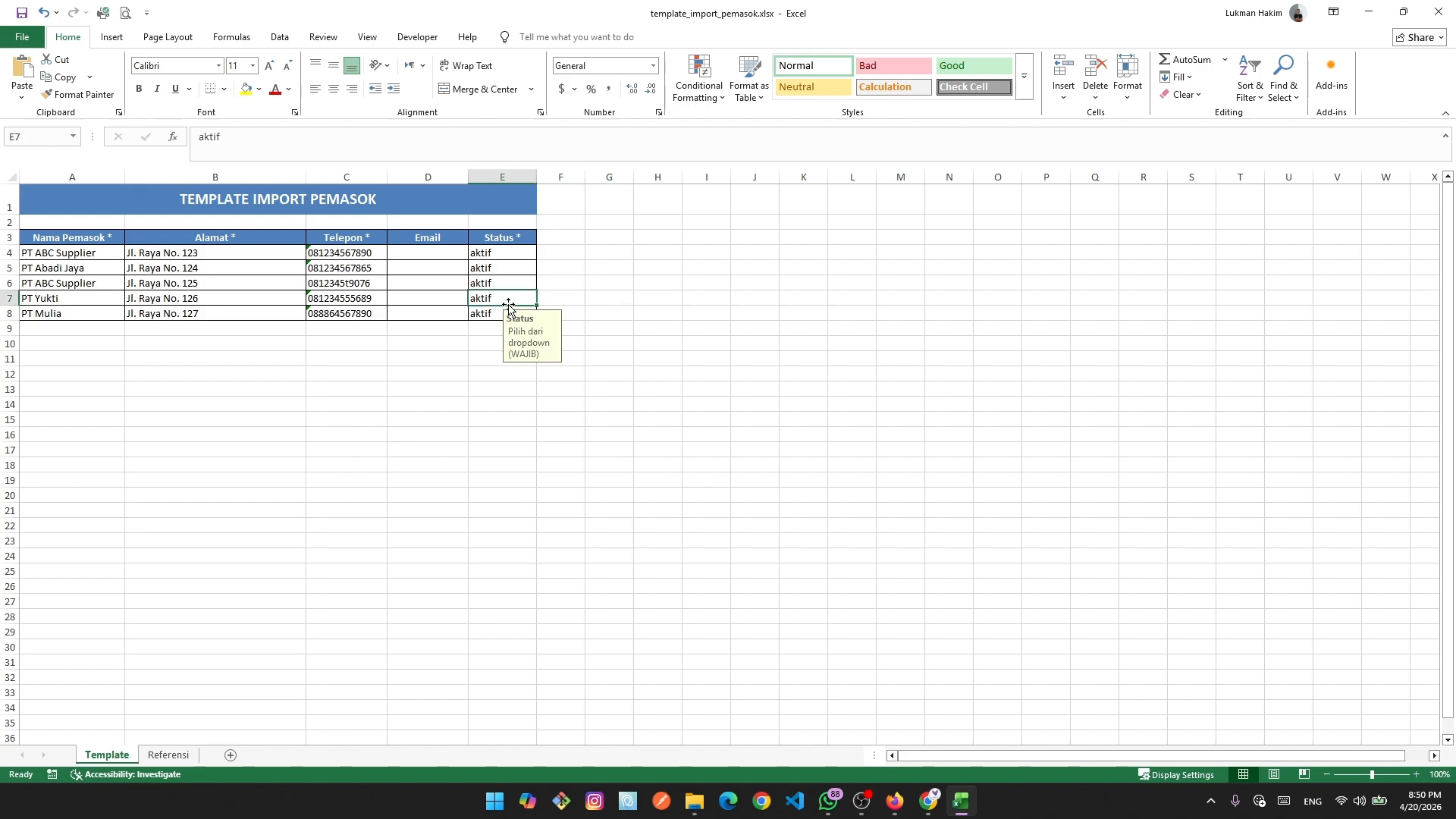
text(gdgd)
key(Return)
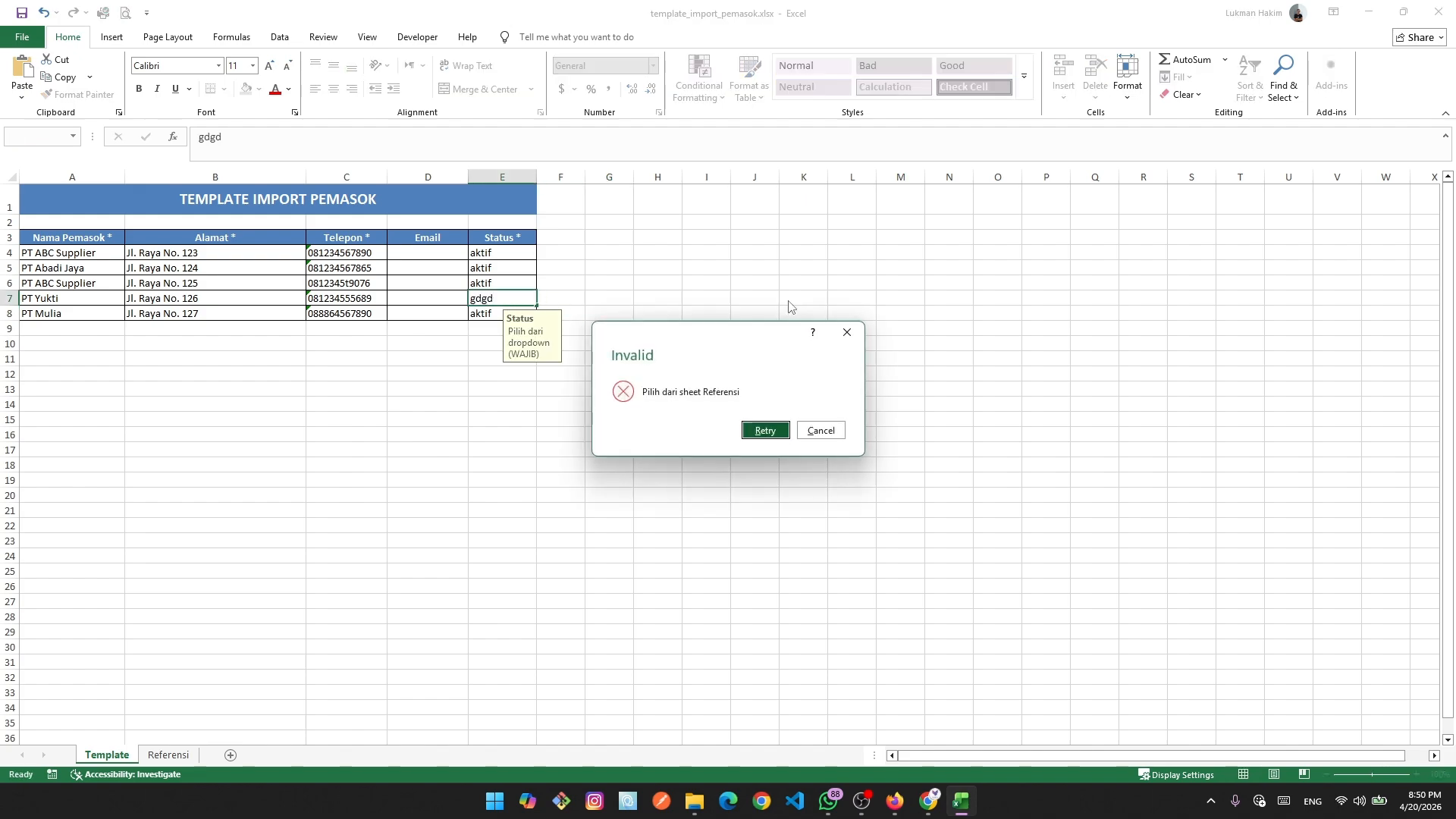
click(831, 425)
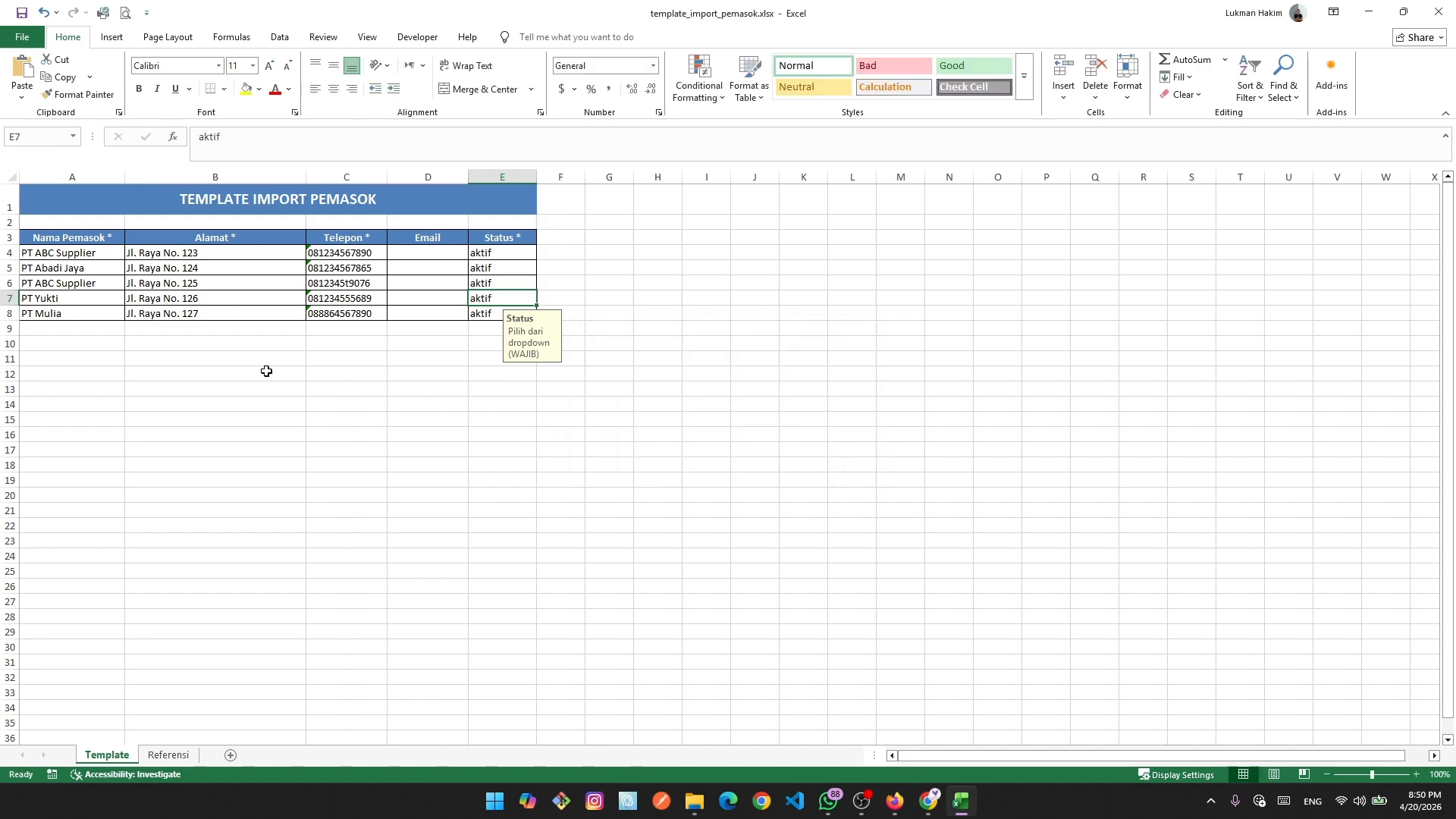
click(347, 495)
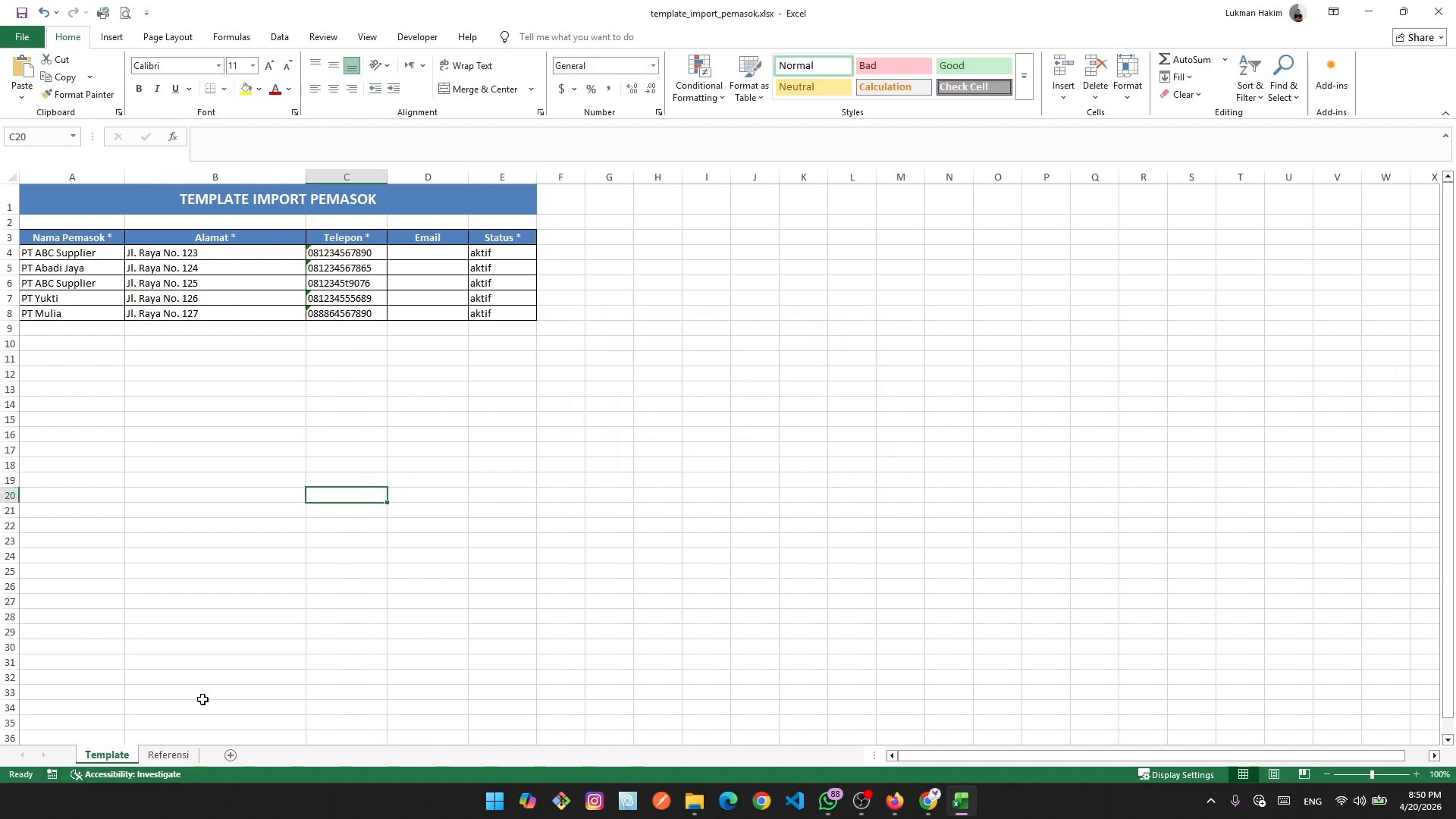
Save and close the supplier template, then return to the supplier import page in the browser.
click(1433, 19)
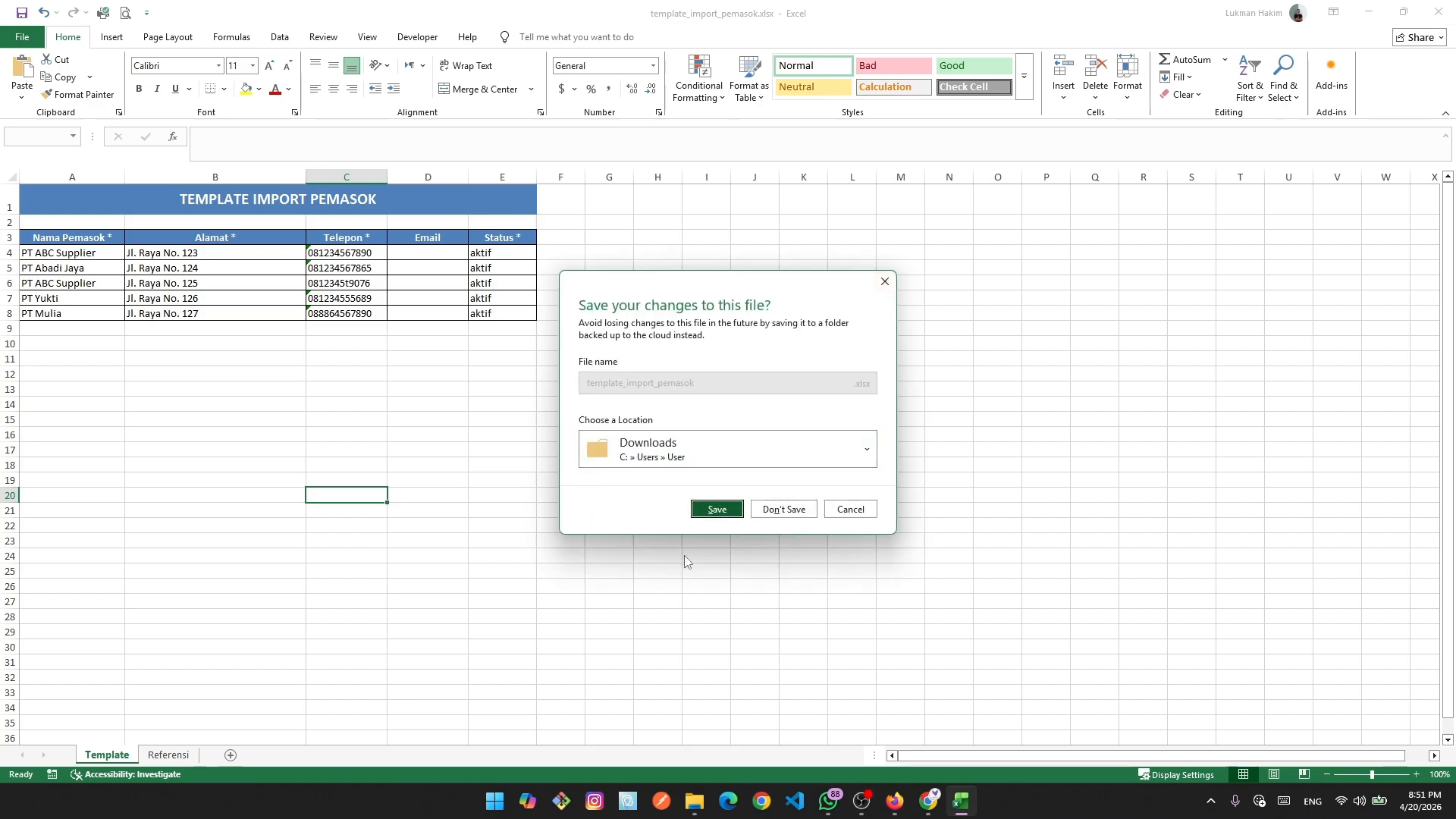
click(712, 506)
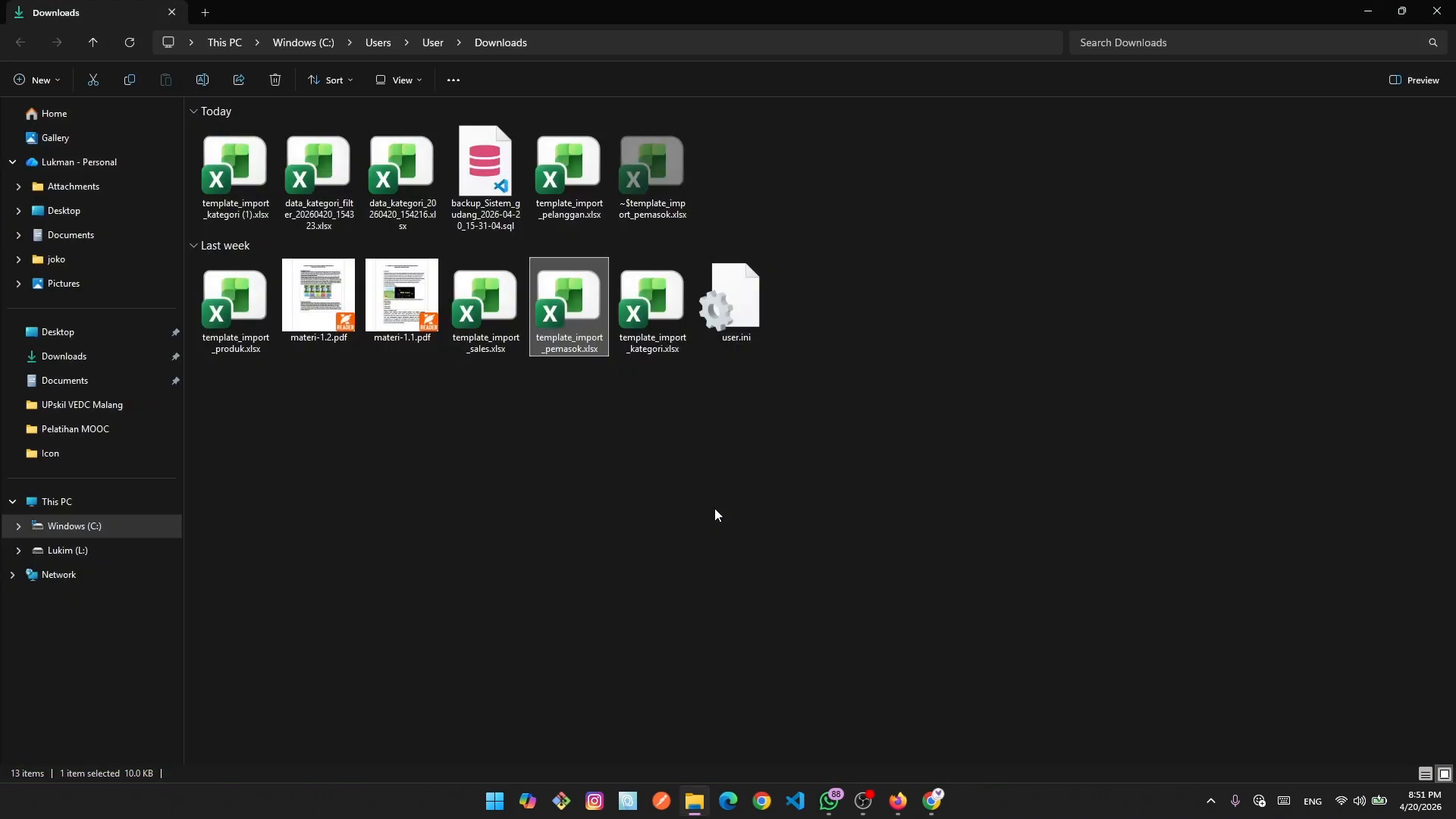
click(945, 801)
click(1367, 154)
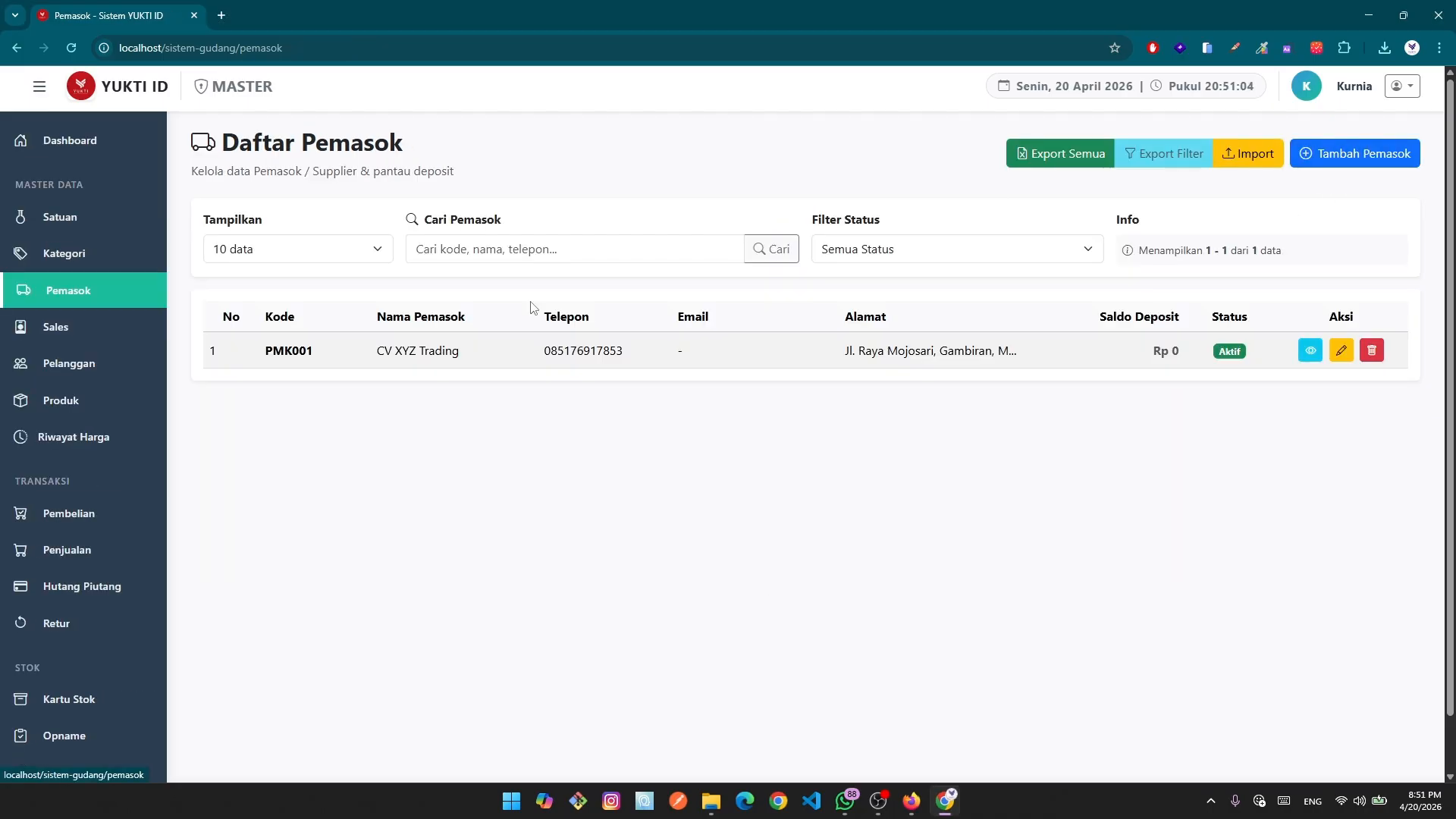
click(1272, 154)
Upload template_import_pemasok.xlsx and preview it: 4 valid rows, 1 duplicate PT ABC Supplier error.
click(479, 478)
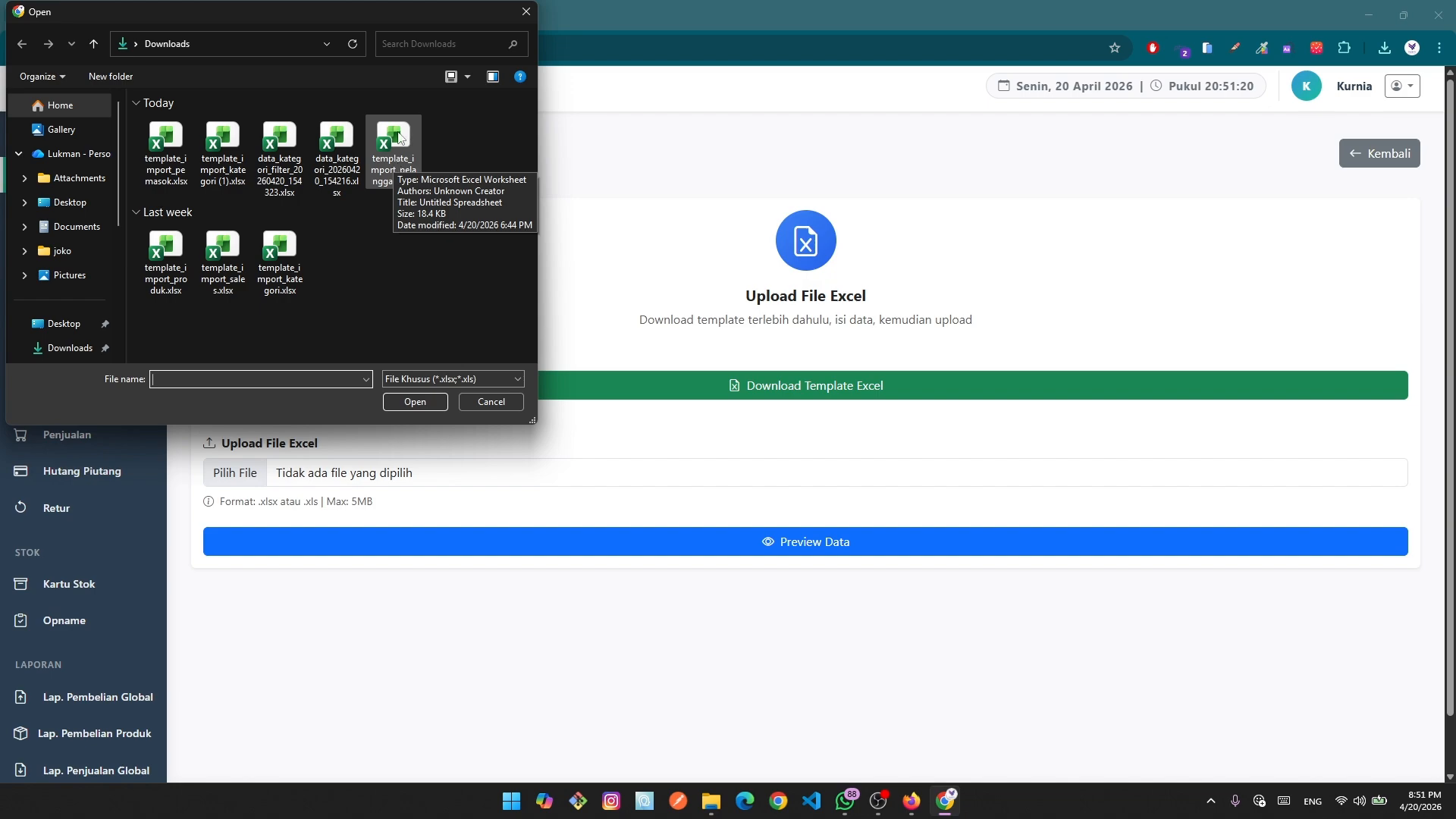
drag(340, 17, 639, 157)
click(464, 303)
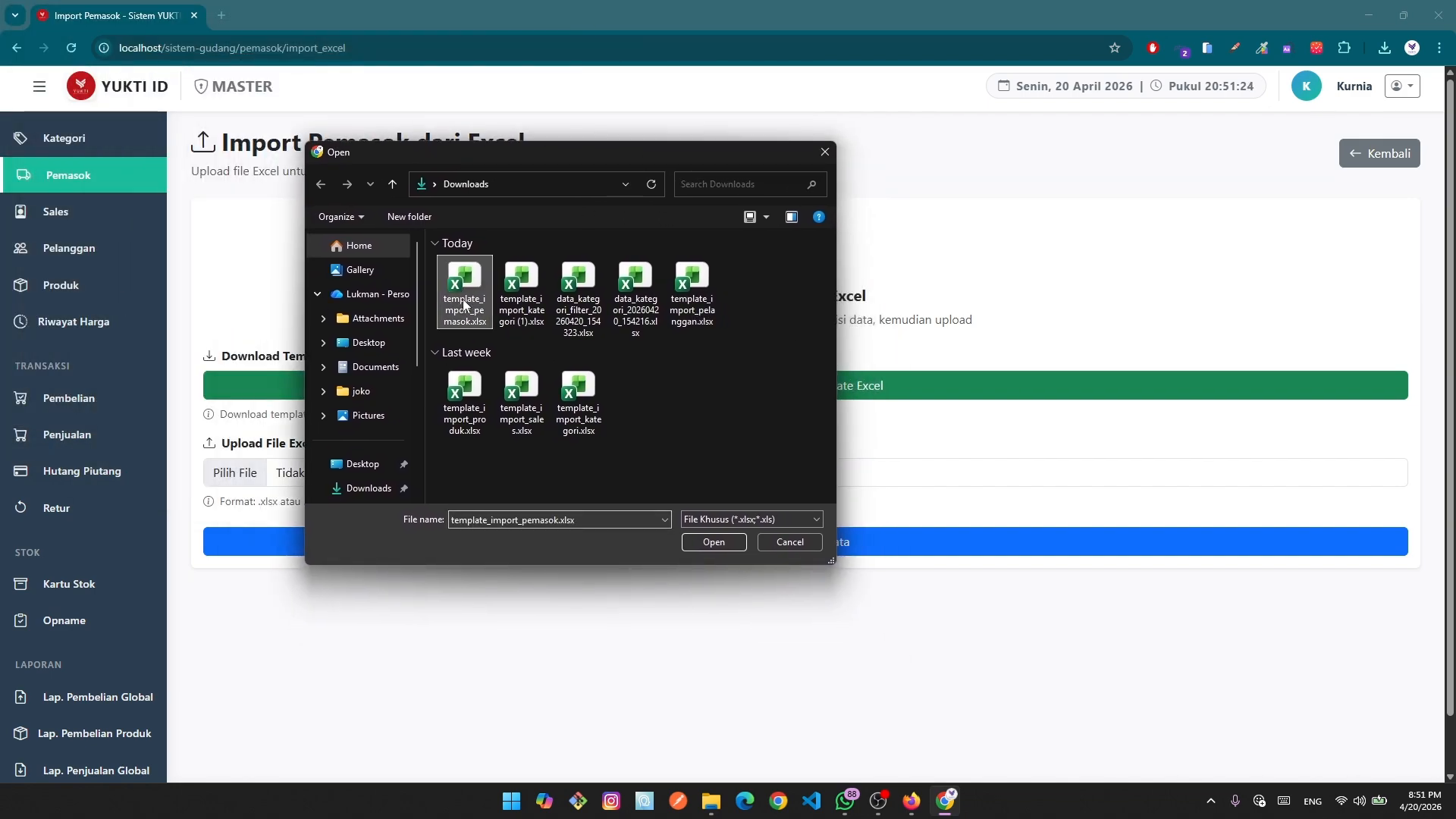
click(714, 542)
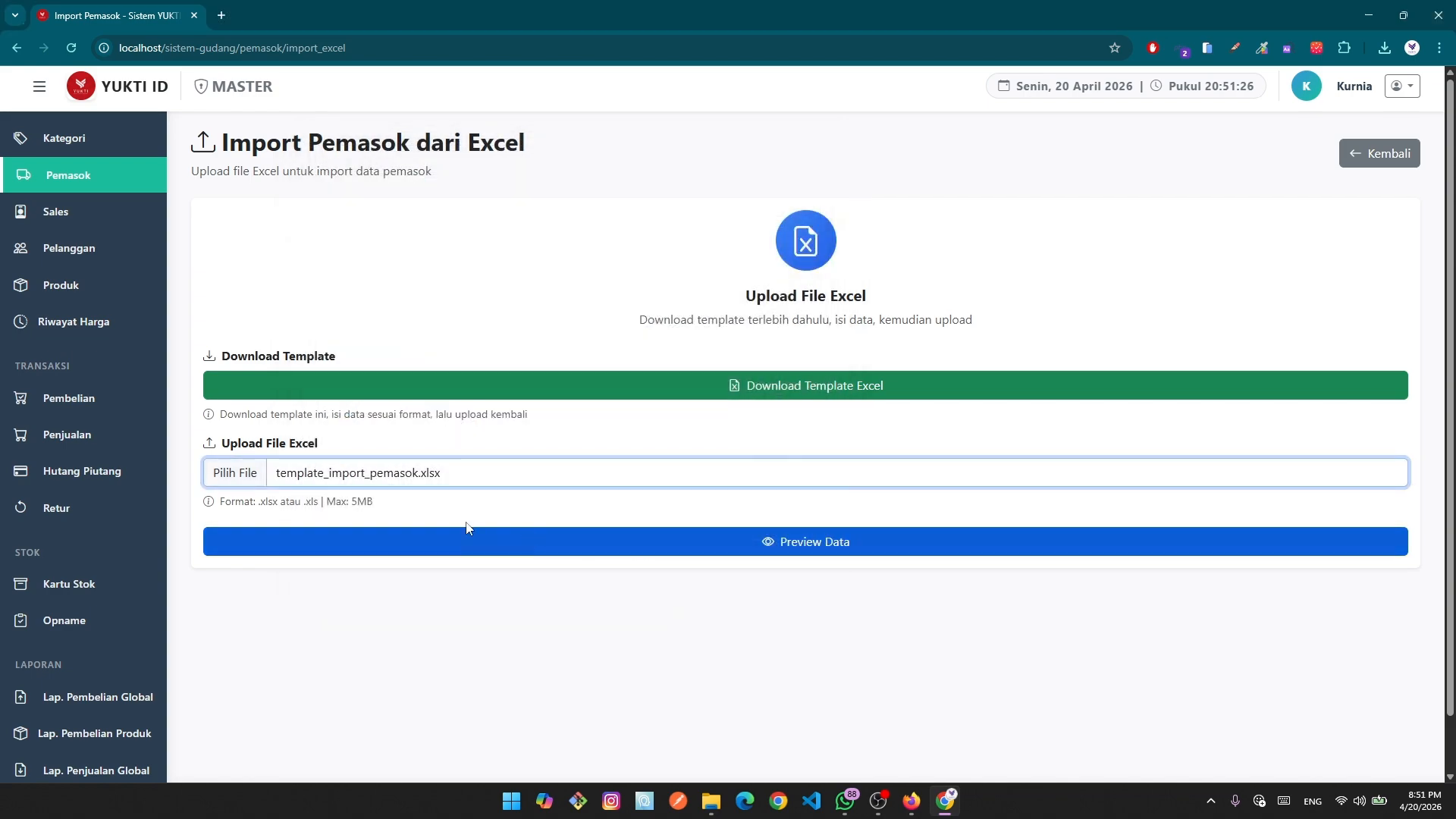
click(670, 543)
scroll(683, 551, down, 2)
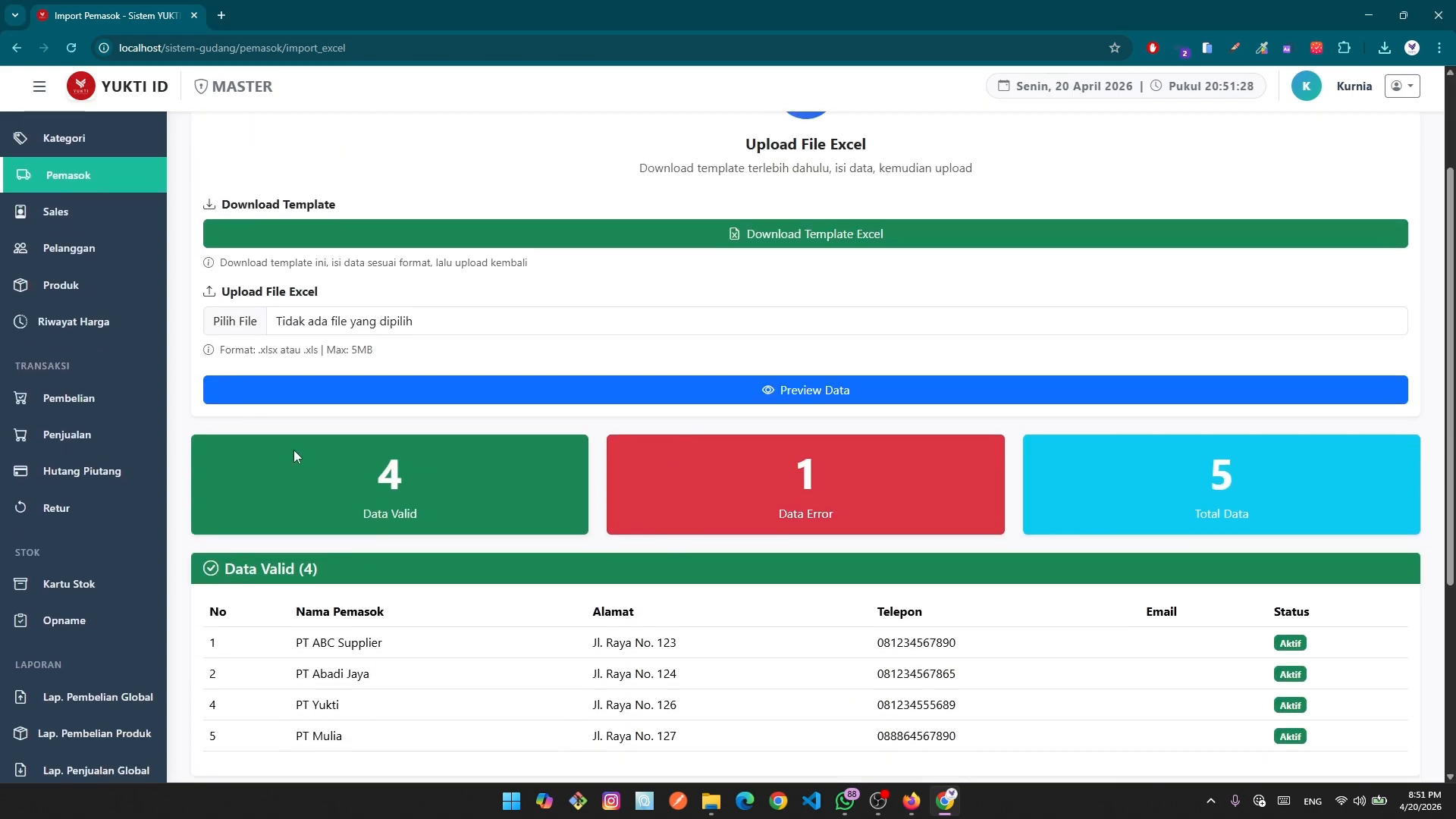
scroll(803, 530, down, 1)
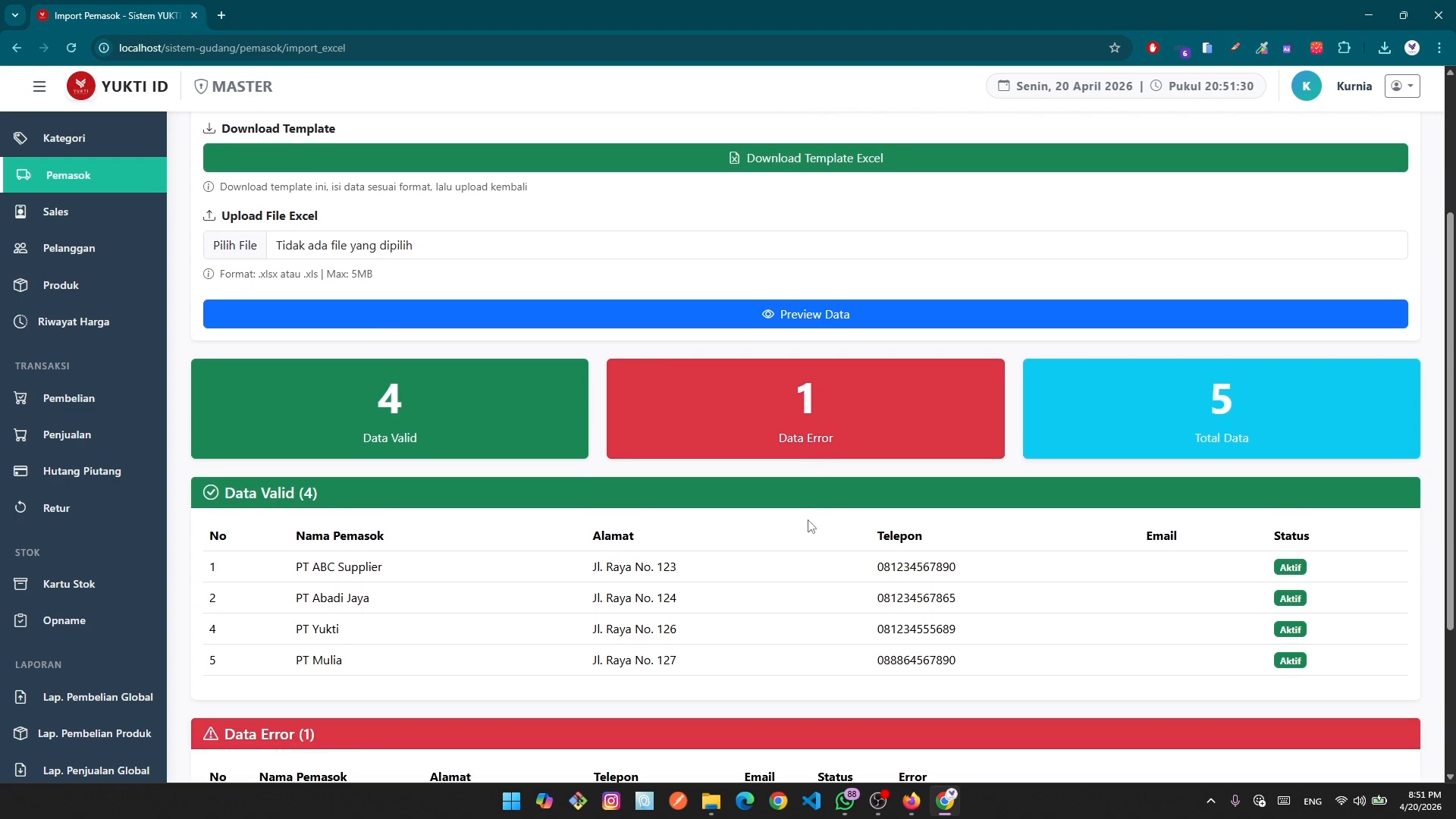
scroll(1271, 434, down, 1)
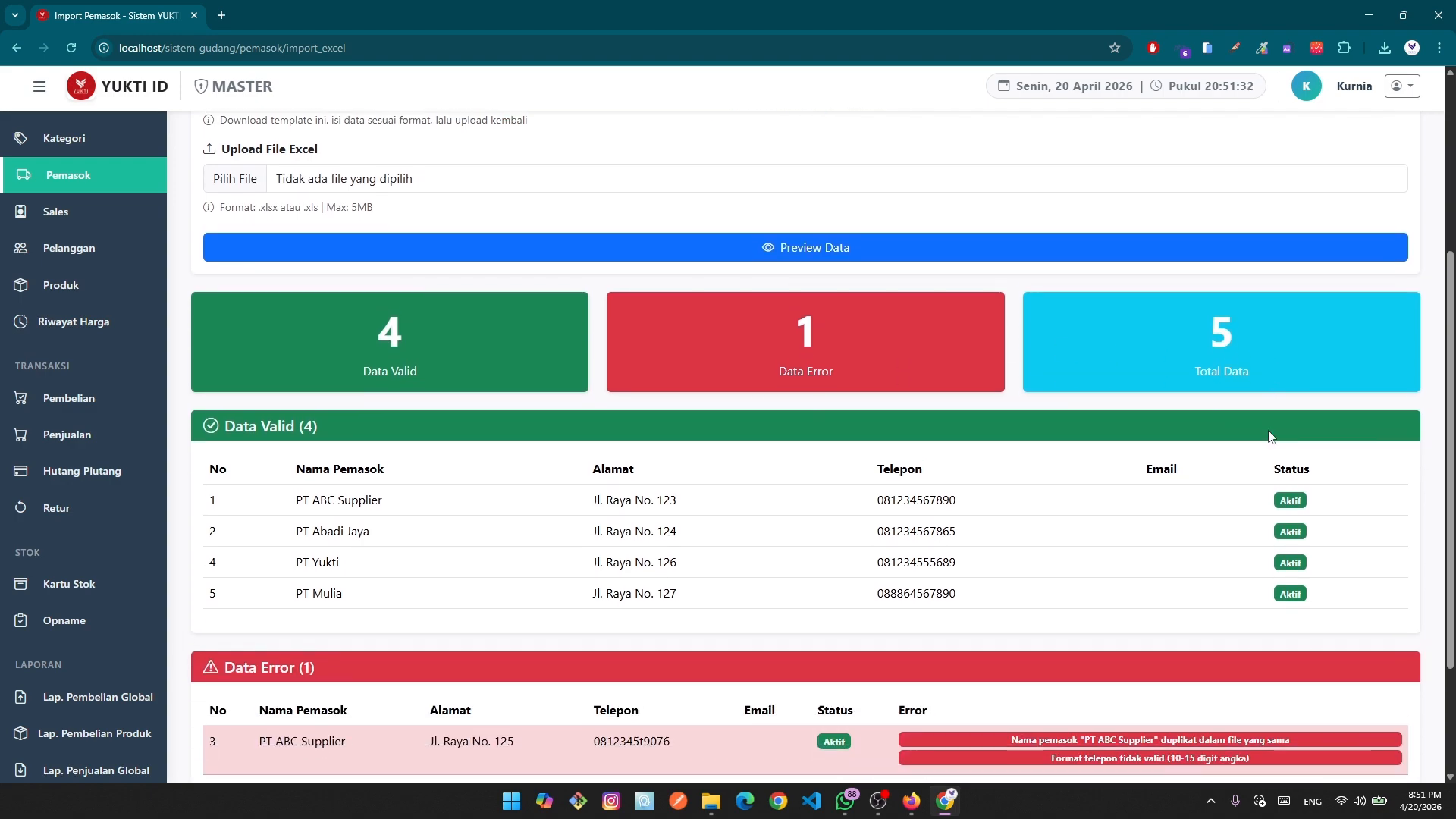
scroll(331, 627, down, 2)
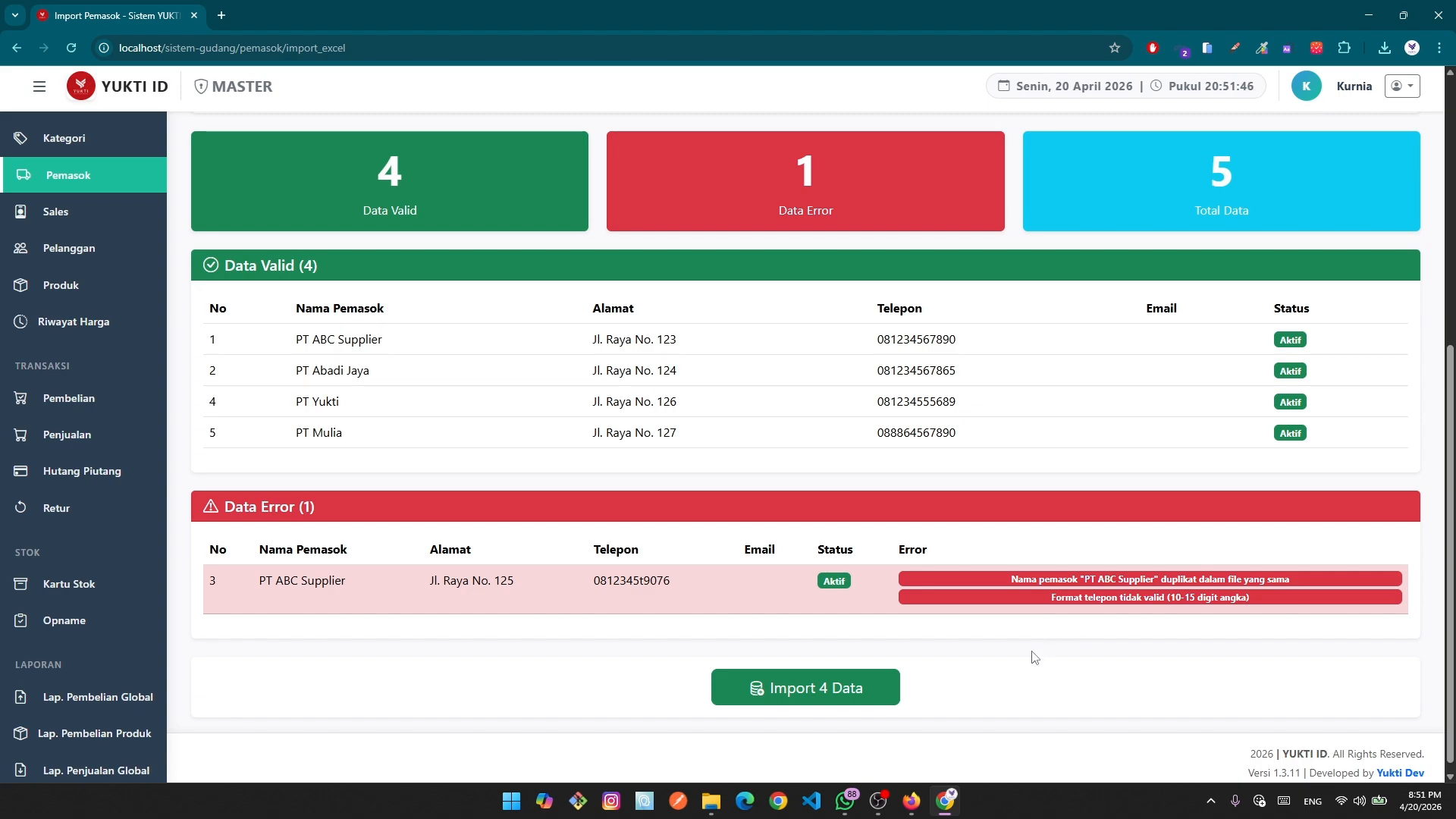
click(714, 806)
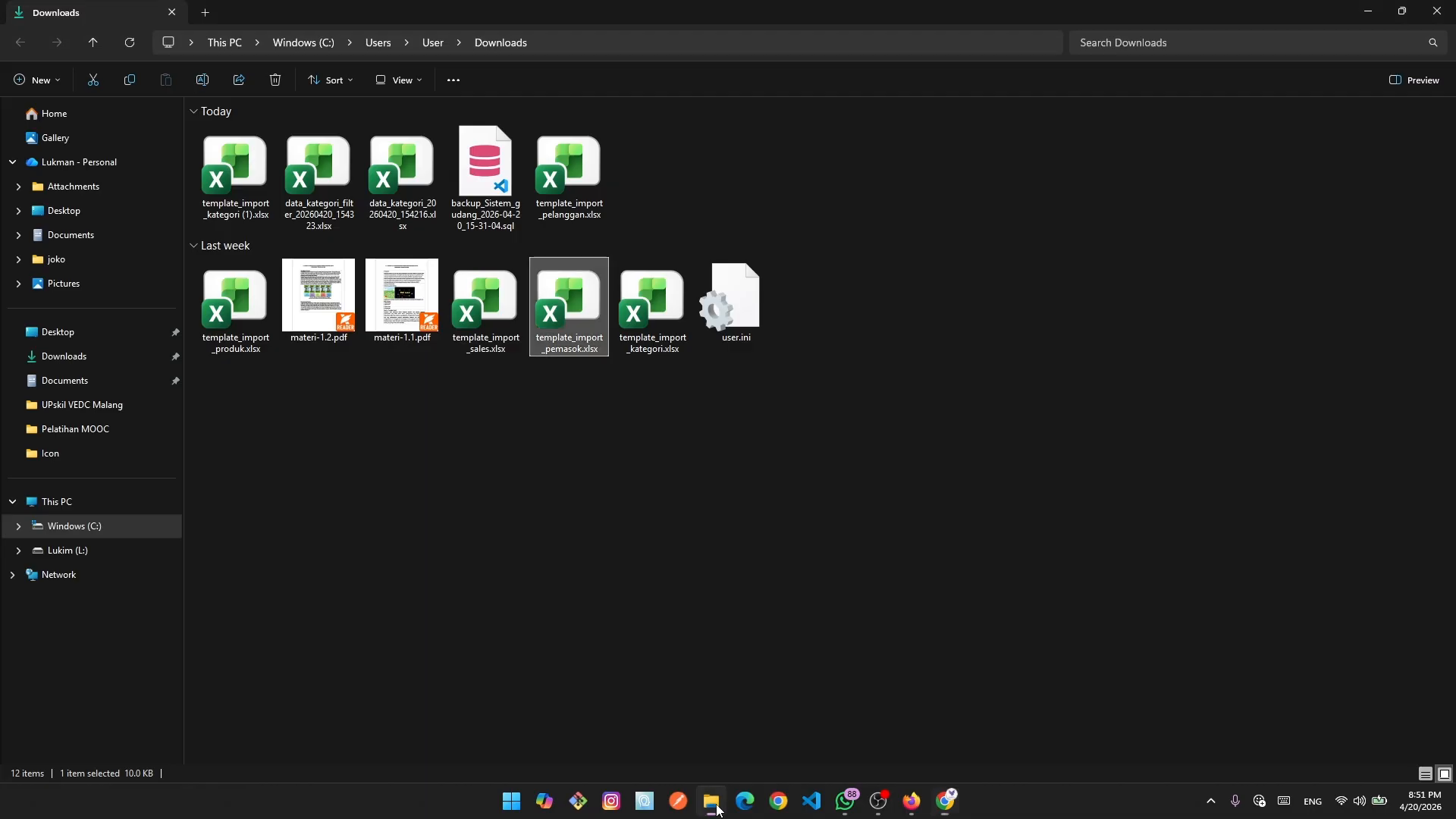
double_click(570, 312)
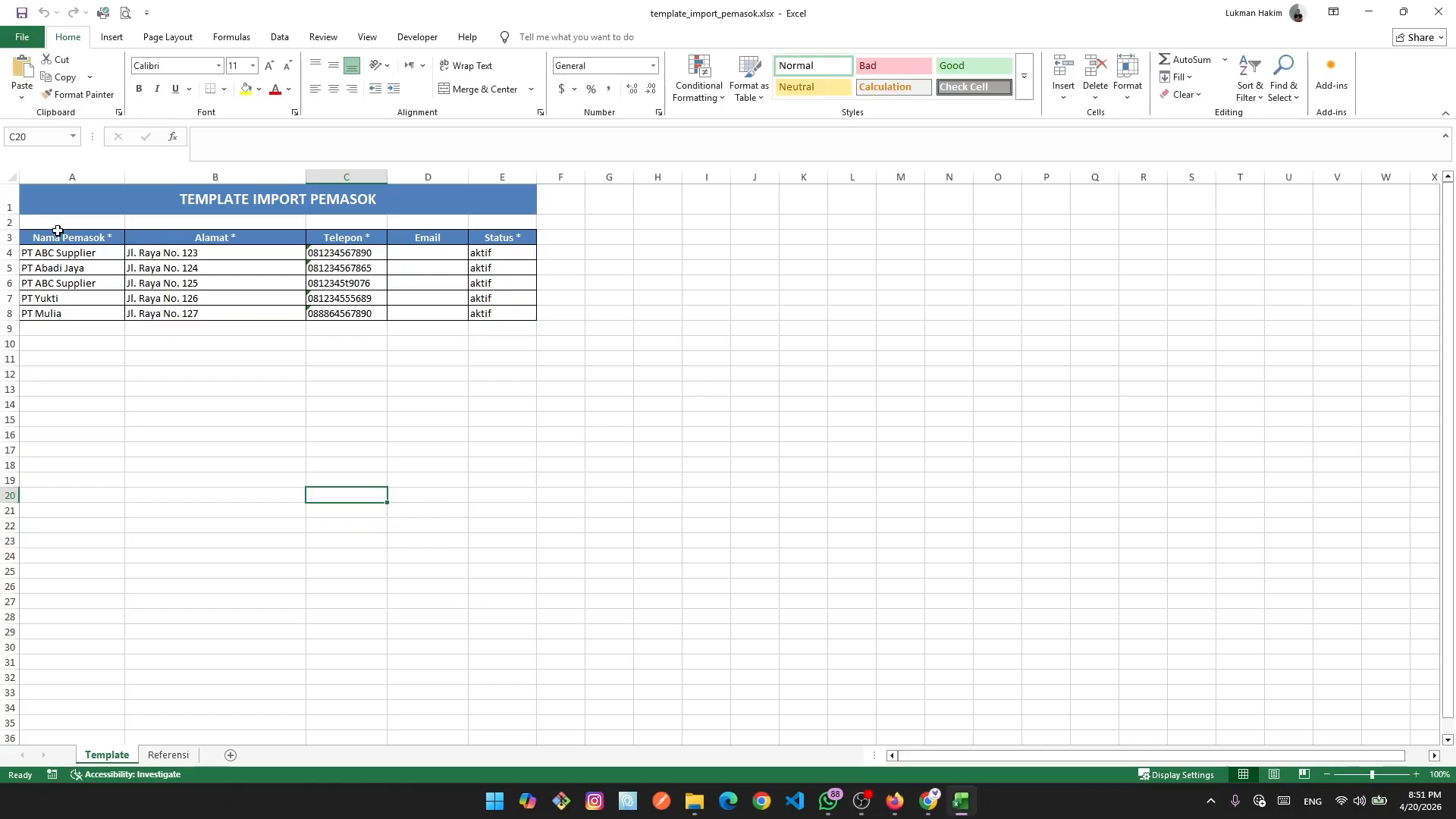
click(81, 253)
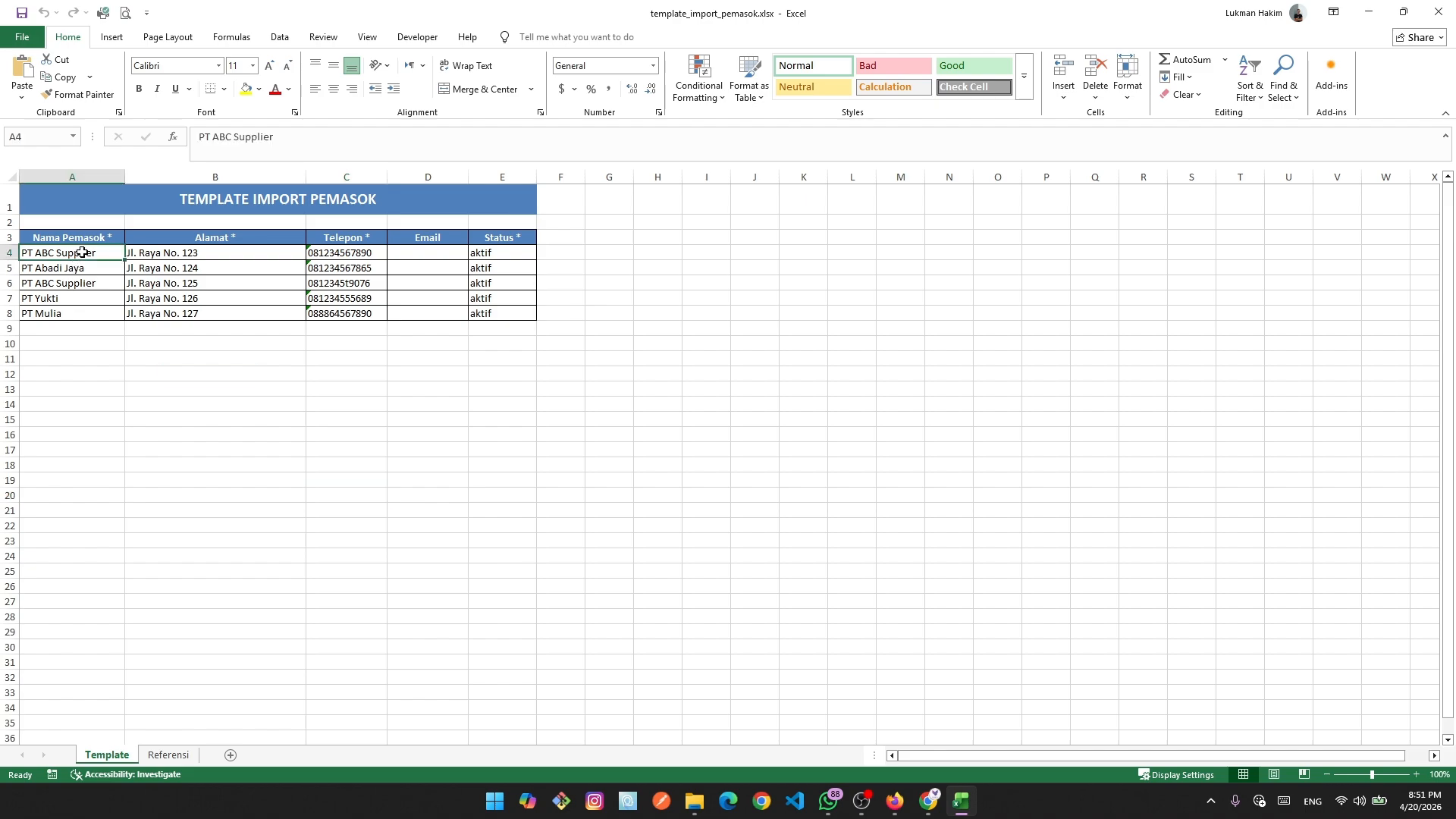
click(97, 287)
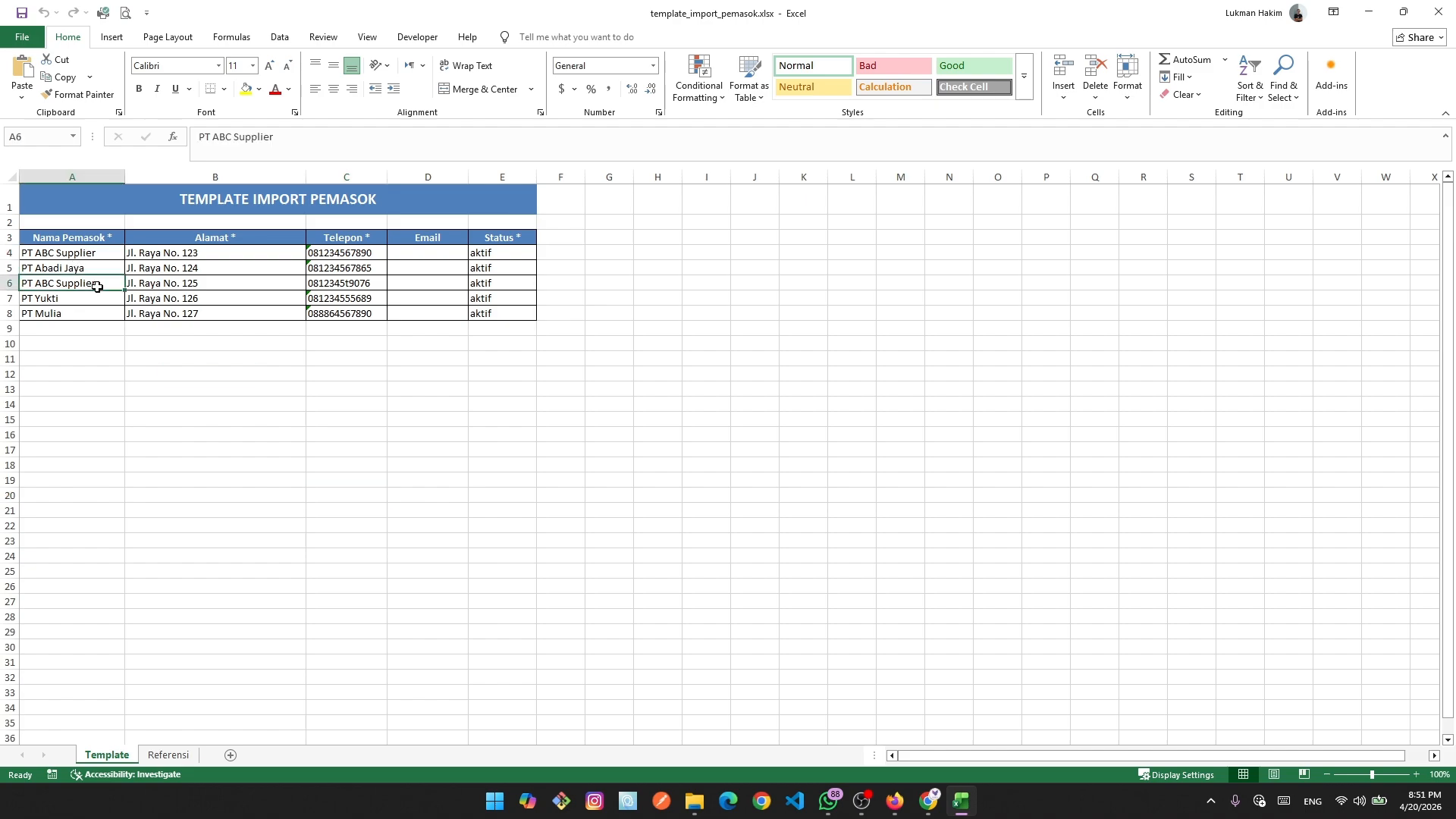
click(93, 255)
click(96, 287)
click(96, 252)
click(96, 284)
click(91, 254)
click(99, 288)
click(1439, 12)
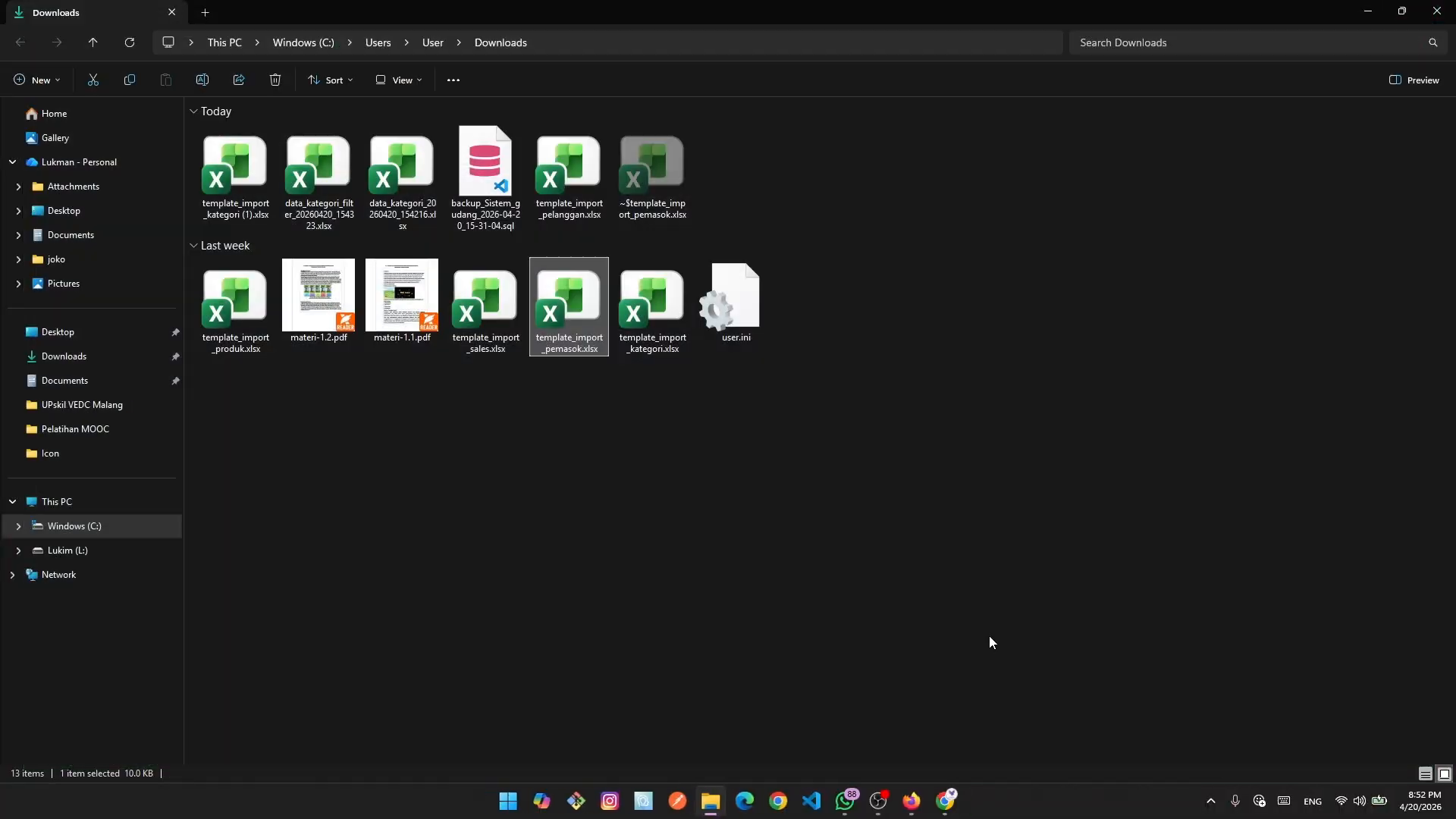
click(948, 801)
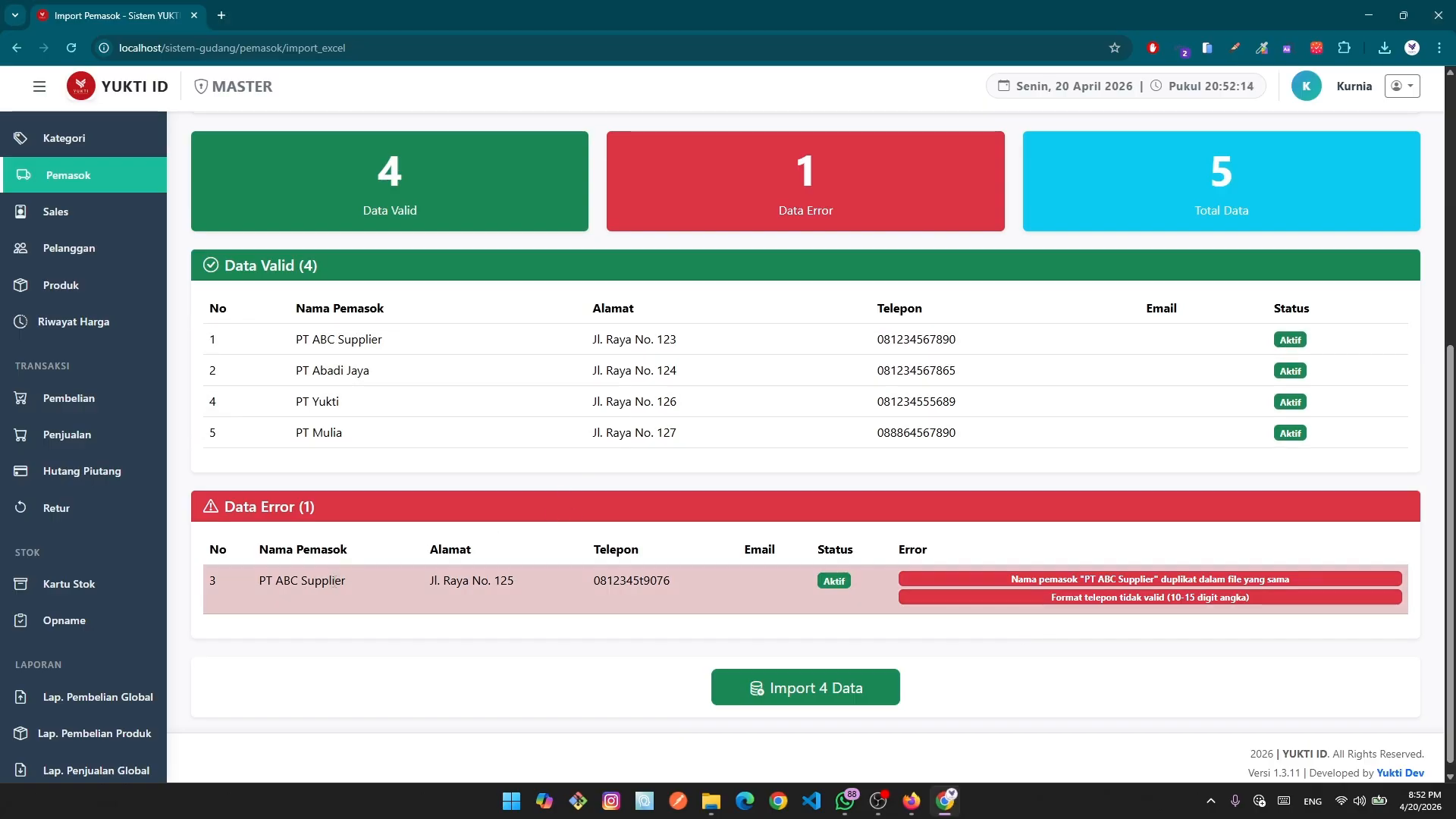
drag(358, 590, 253, 592)
drag(413, 339, 802, 317)
Review the five imported suppliers PMK001 to PMK005 and try the supplier search box.
click(393, 379)
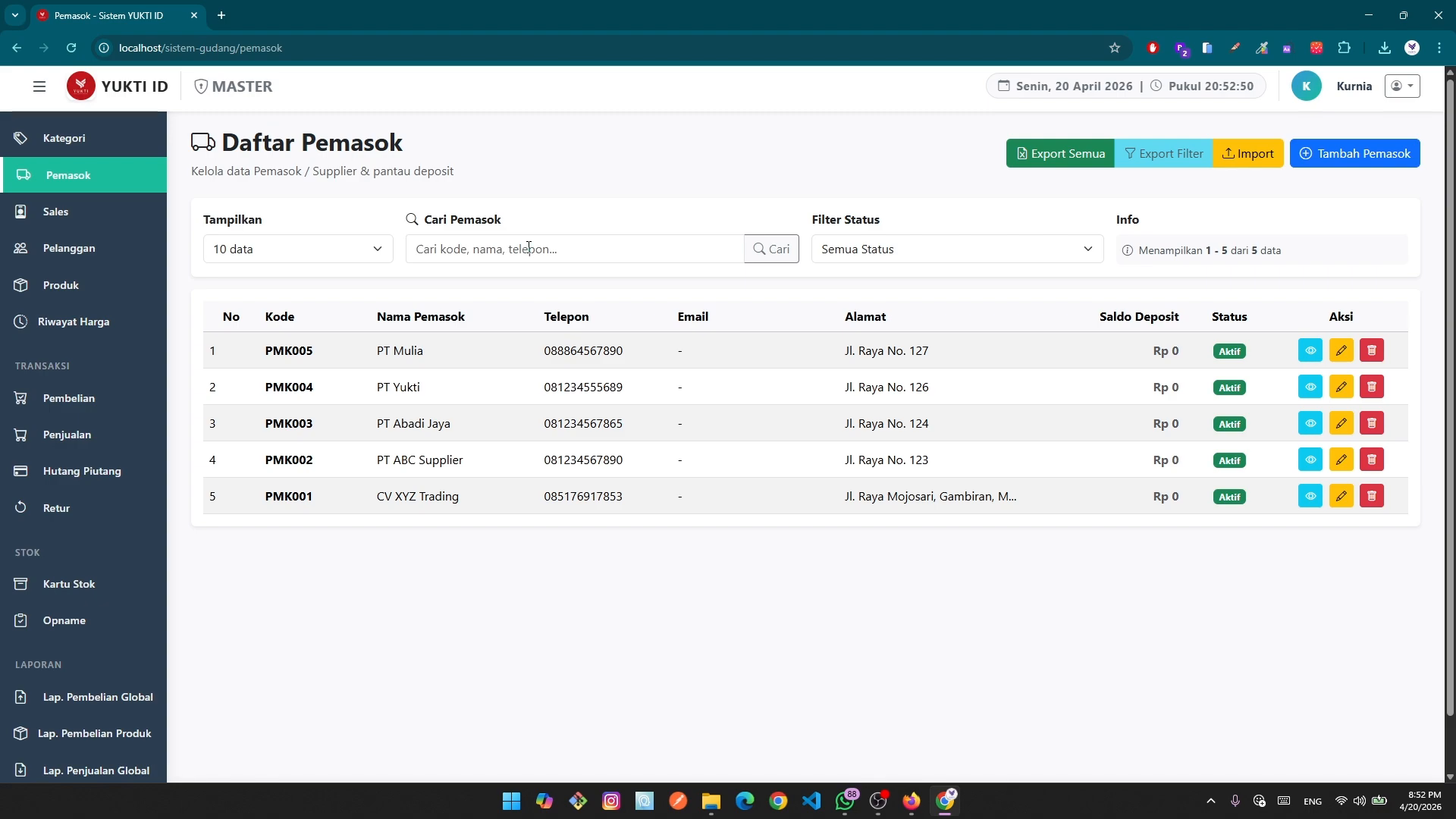
click(492, 249)
click(640, 174)
Search the supplier list for 'pt' to show the four PT suppliers.
click(516, 254)
text(pt)
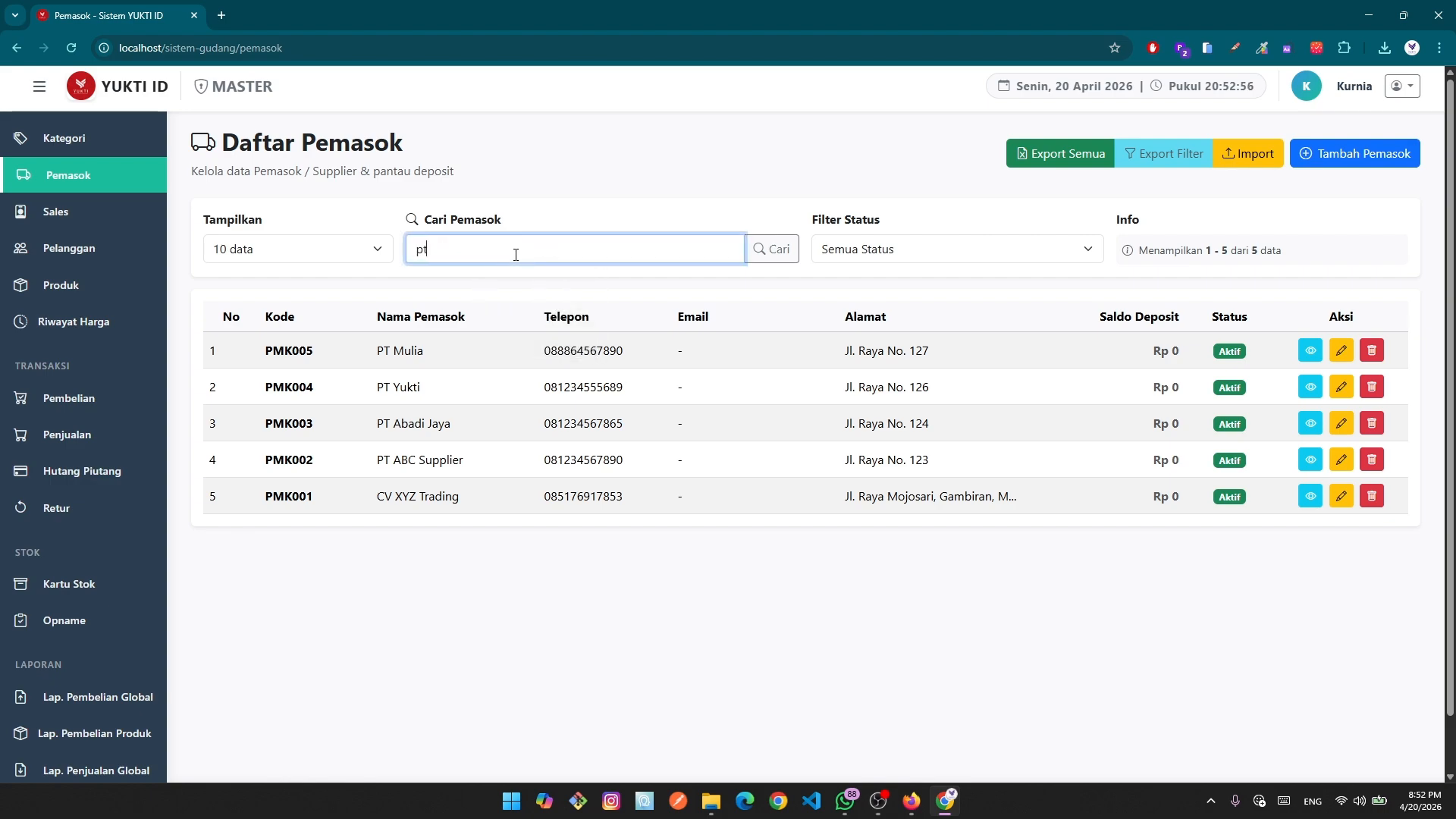
key(Return)
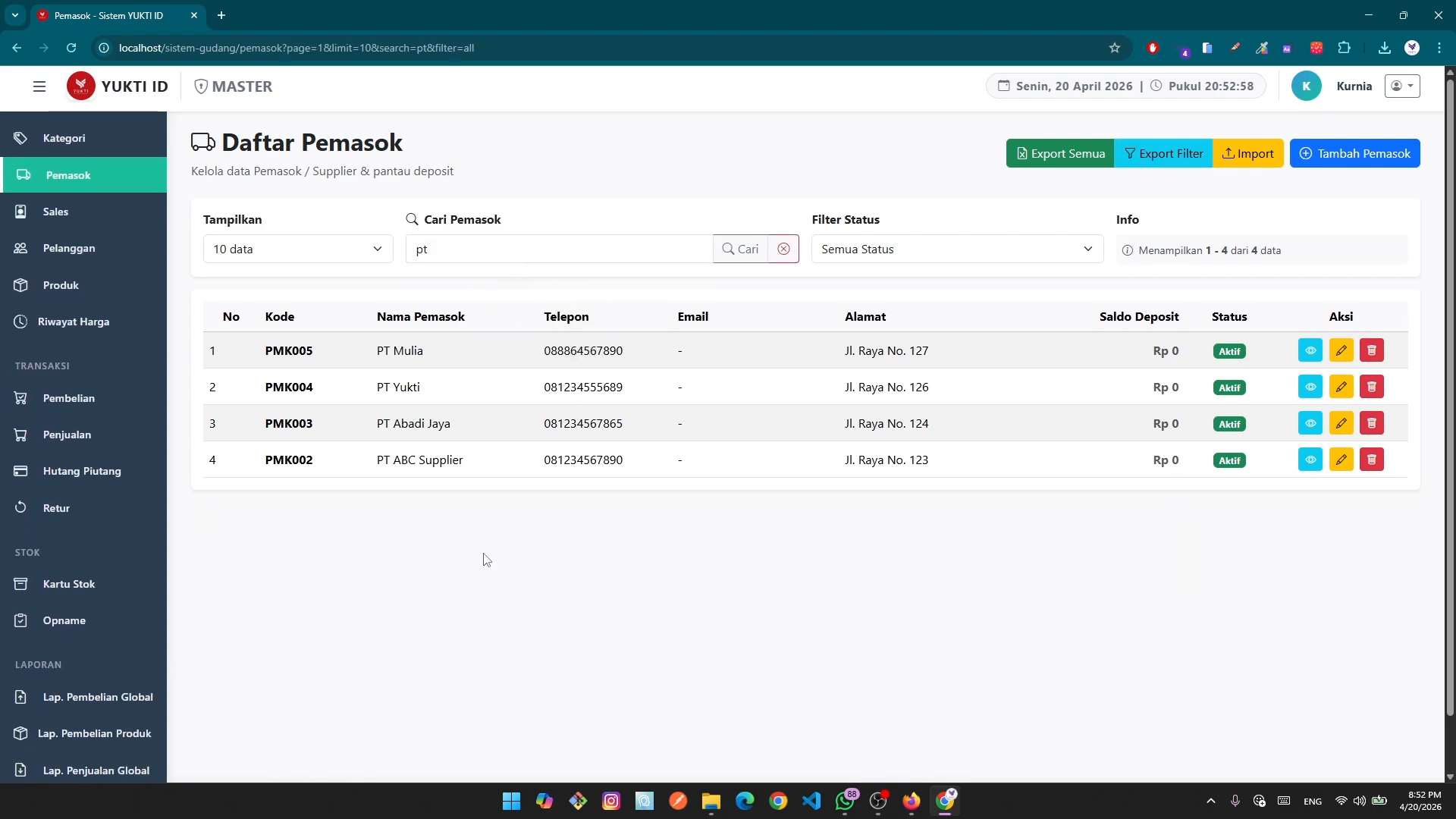
Export the filtered supplier list to Excel and show it in the Downloads folder.
click(1162, 158)
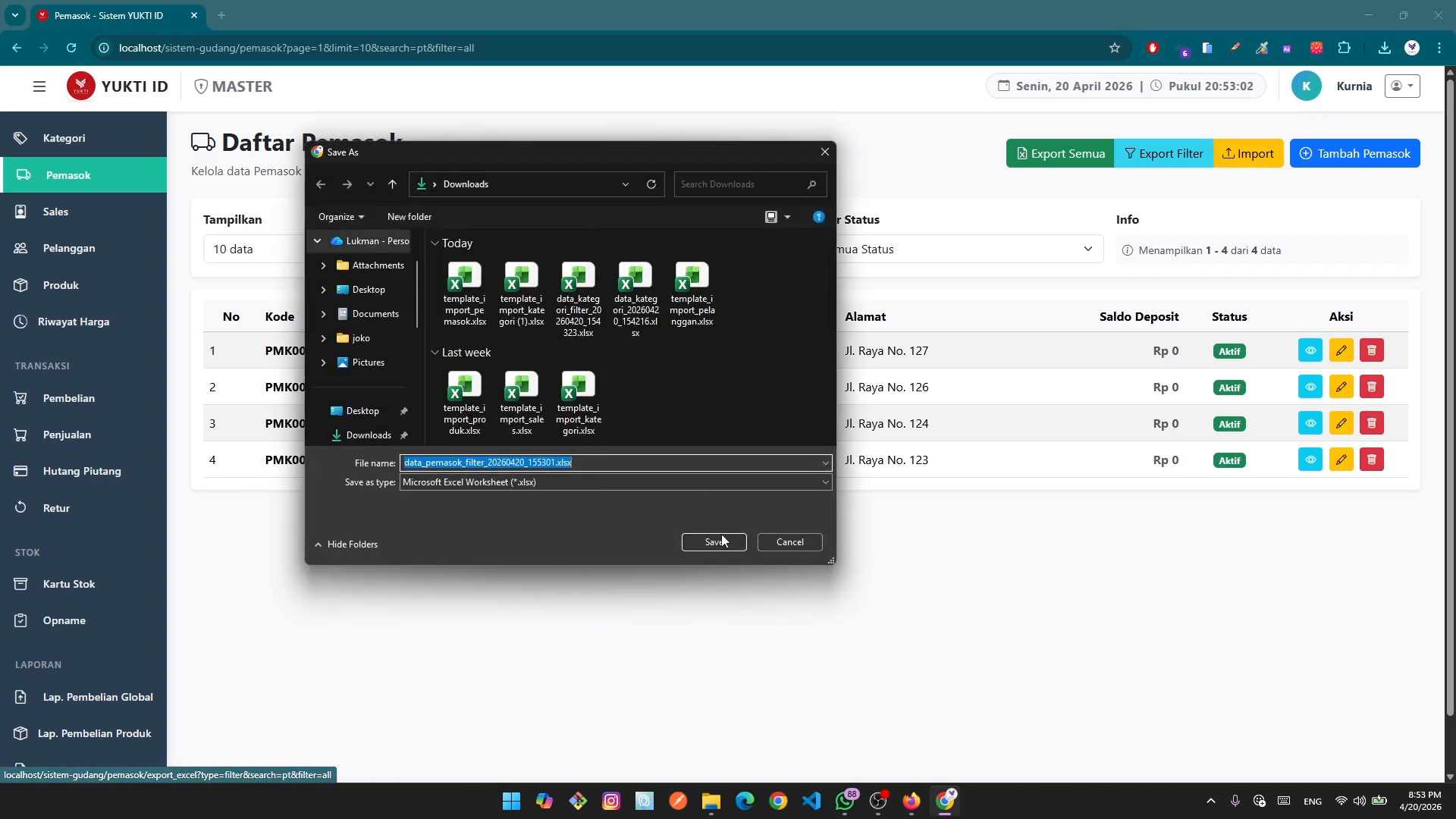
click(717, 541)
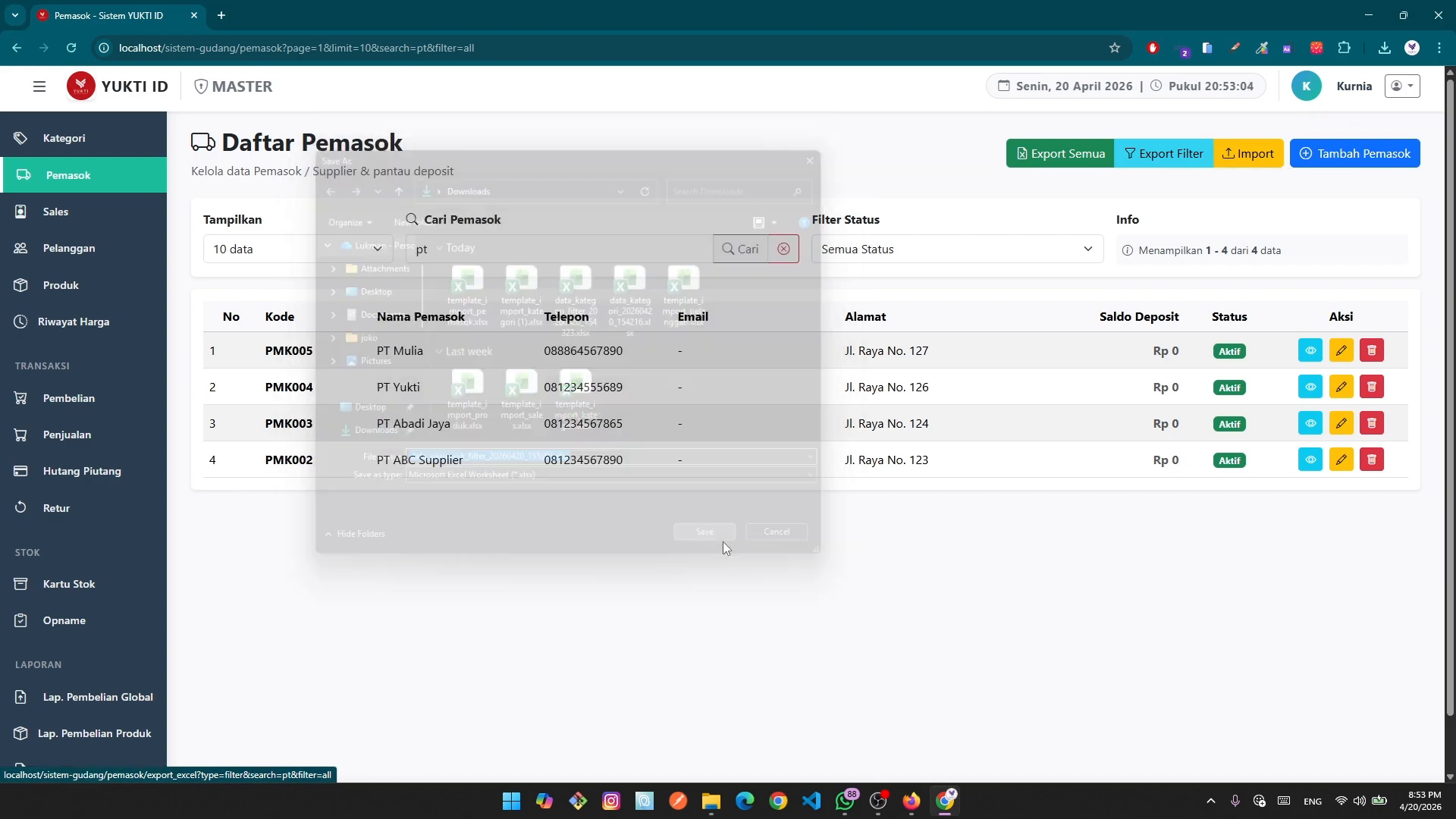
click(1385, 50)
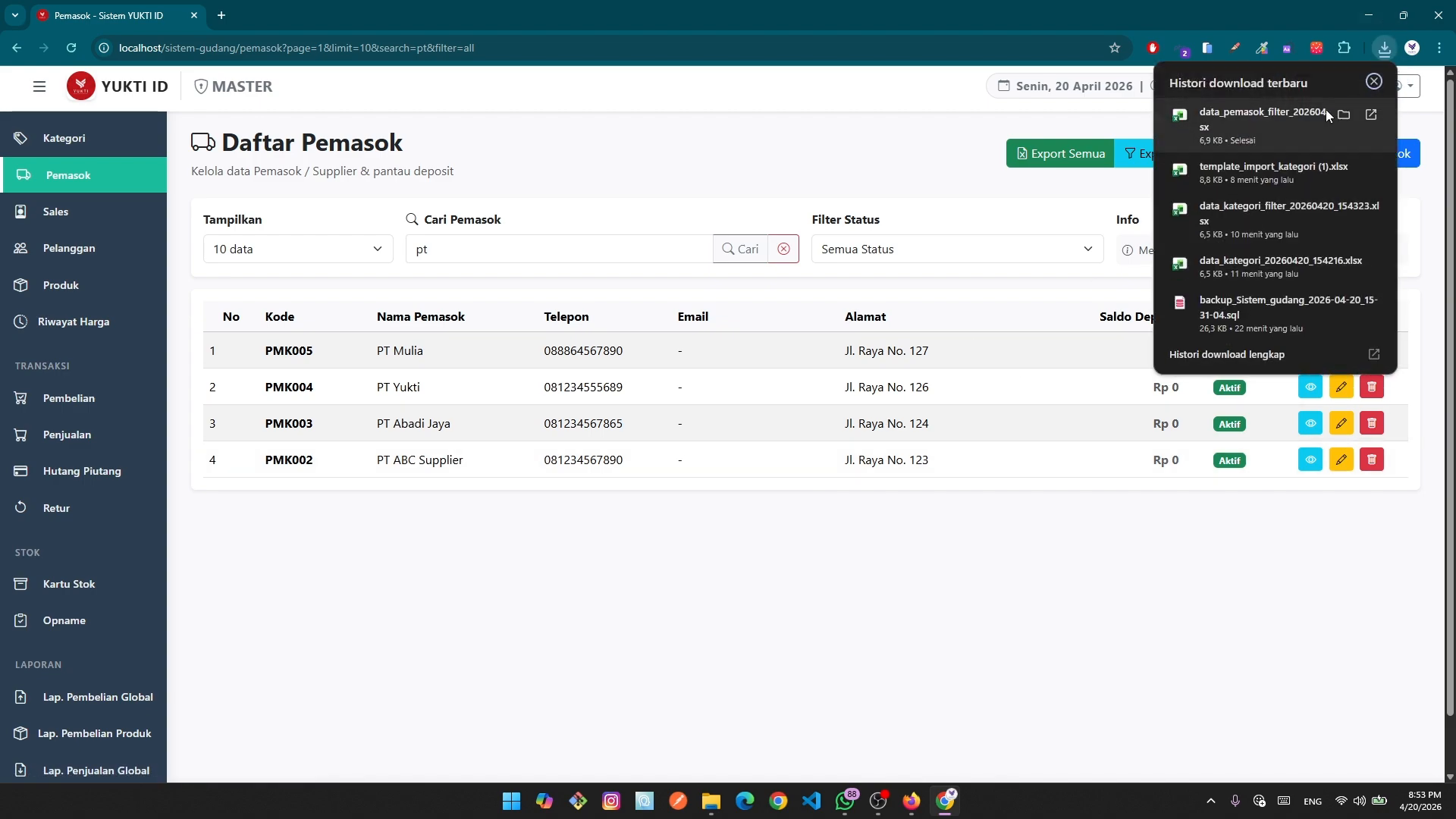
click(1347, 112)
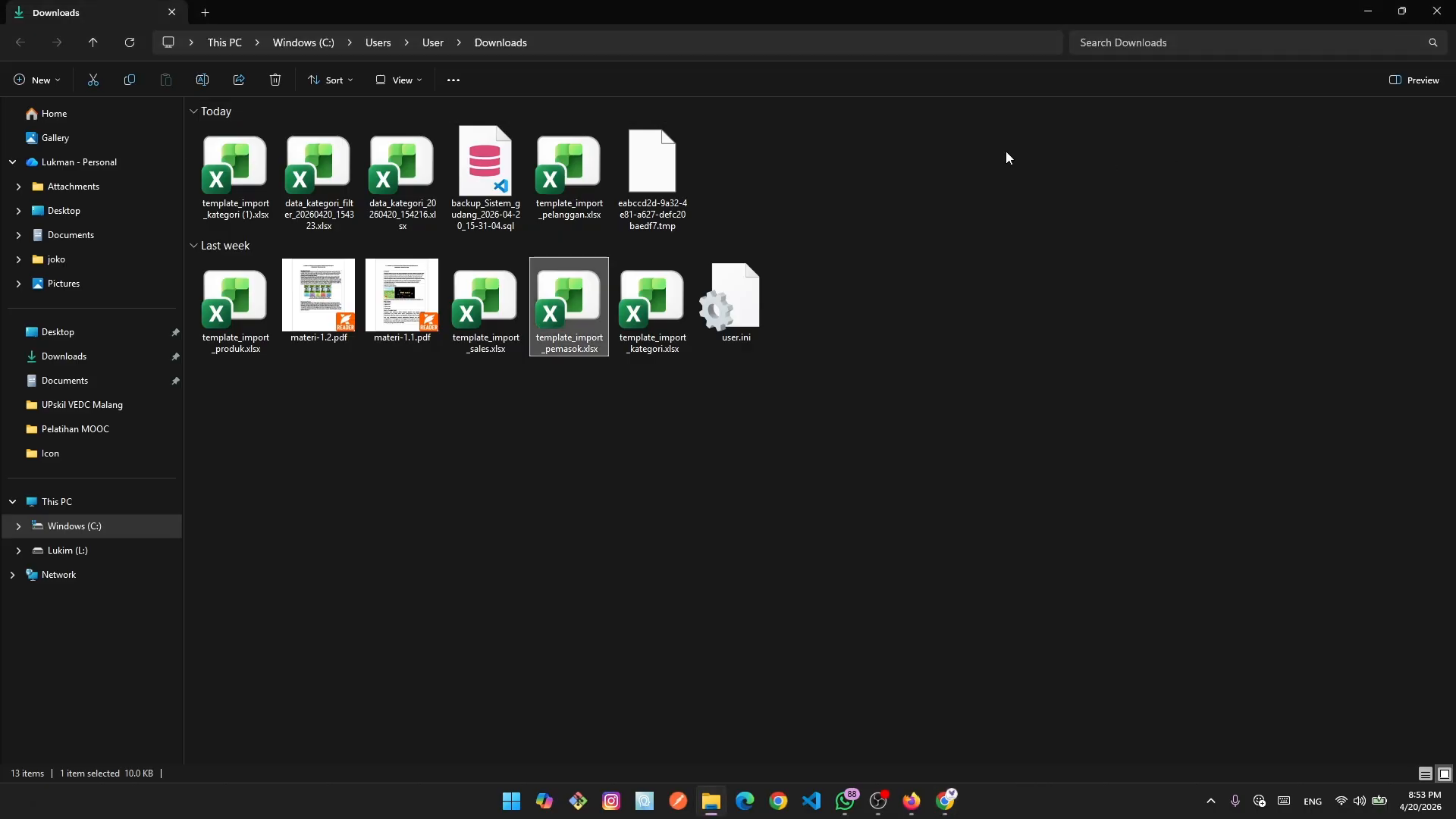
click(129, 43)
Open data_pemasok_filter_20260420_155301.xlsx, check the four PT supplier names in column D, then return to the browser.
double_click(227, 179)
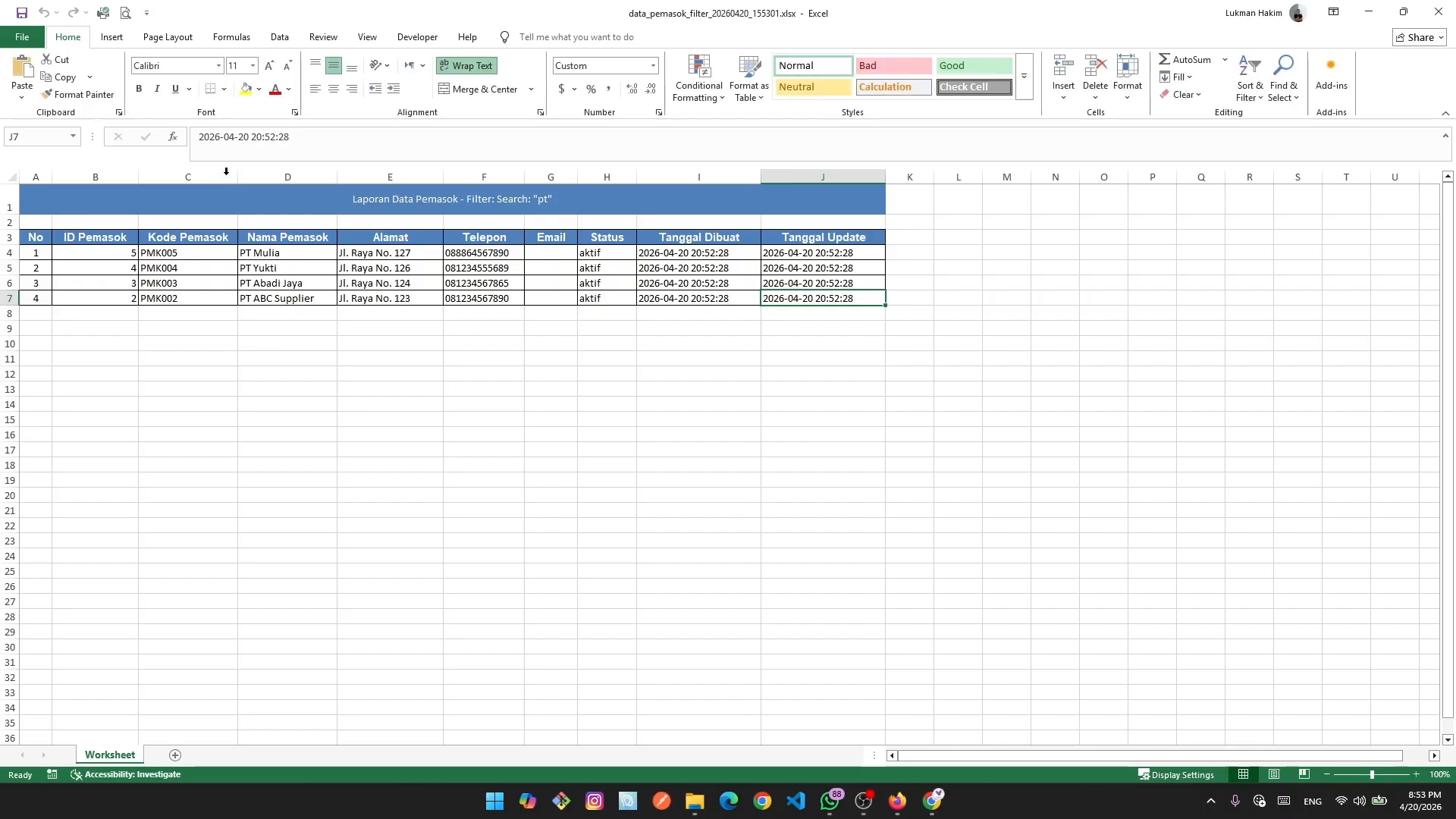
click(535, 421)
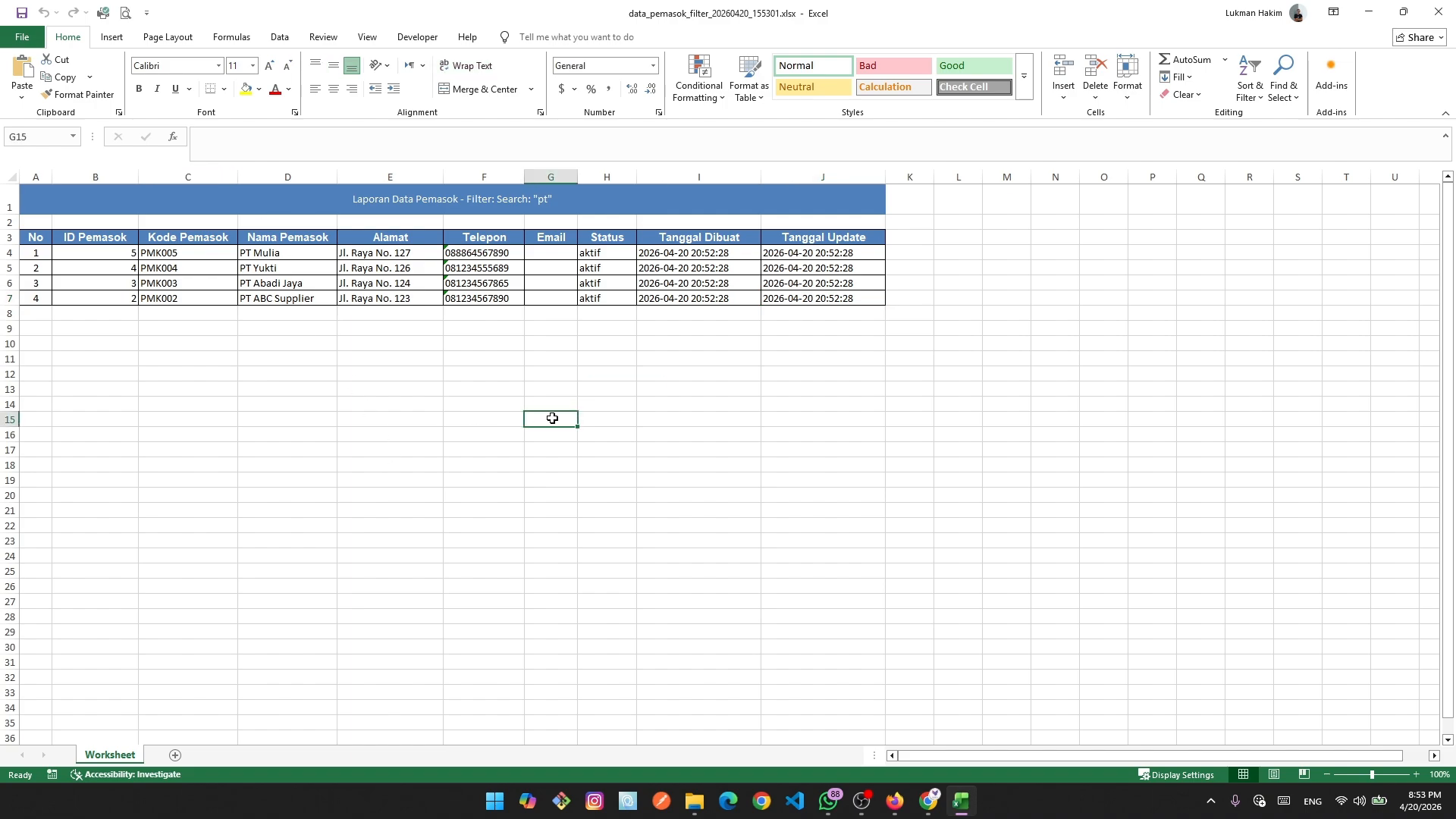
click(247, 252)
click(253, 270)
click(250, 287)
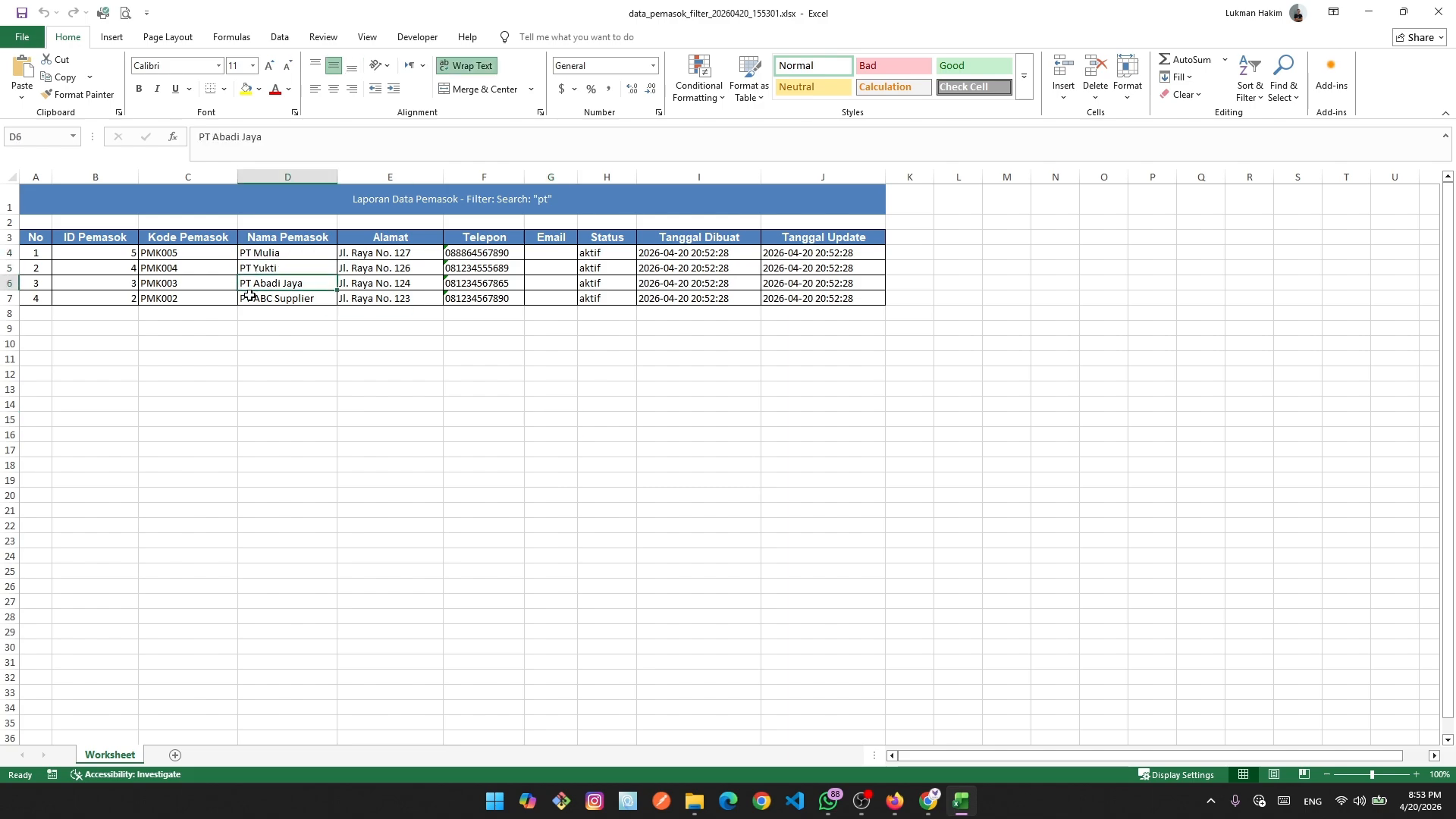
click(247, 299)
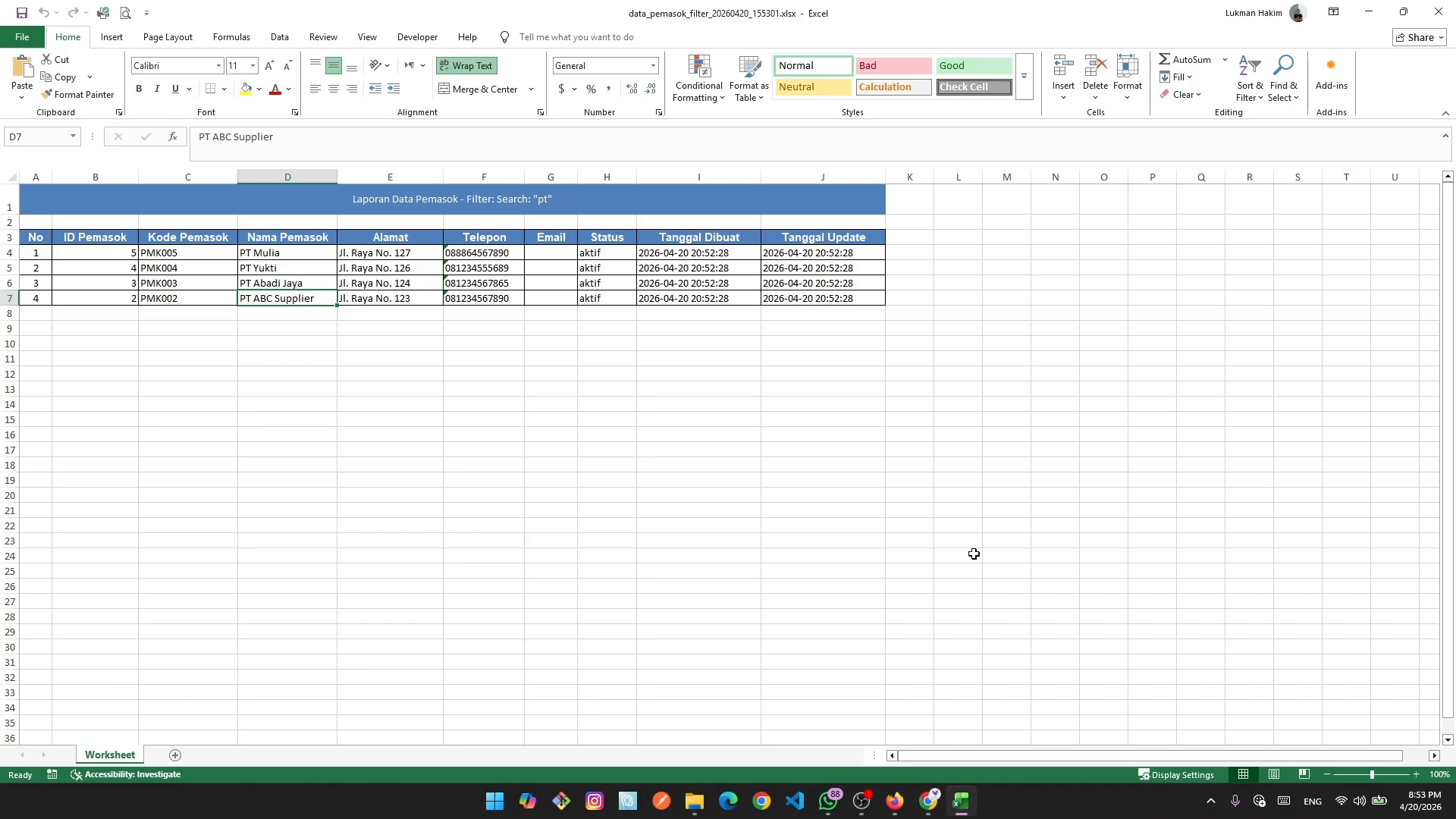
click(928, 800)
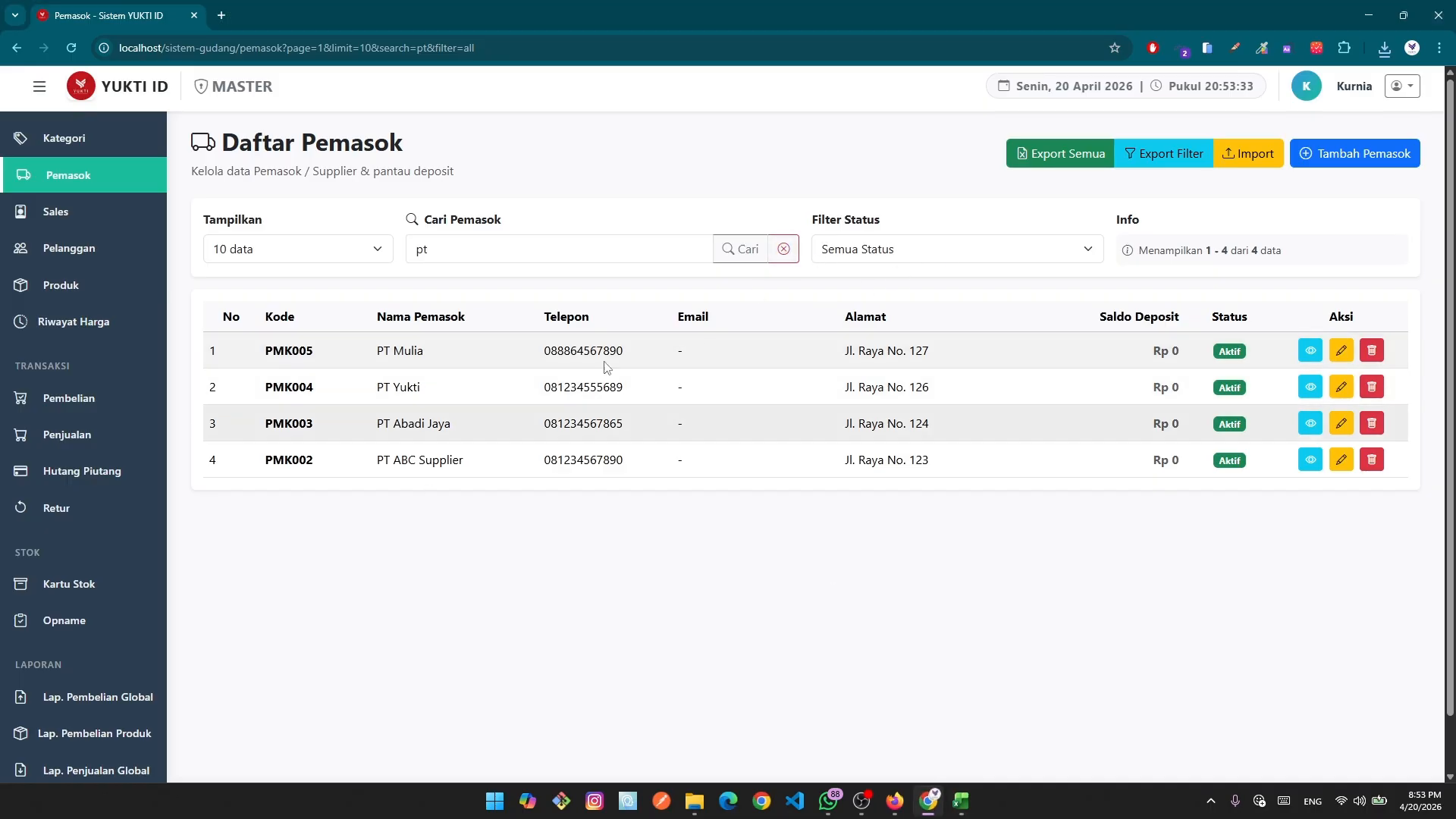
Re-run the 'pt' search, inspect the PT Mulia and PT Yukti matches, then clear it to list all five suppliers.
click(783, 249)
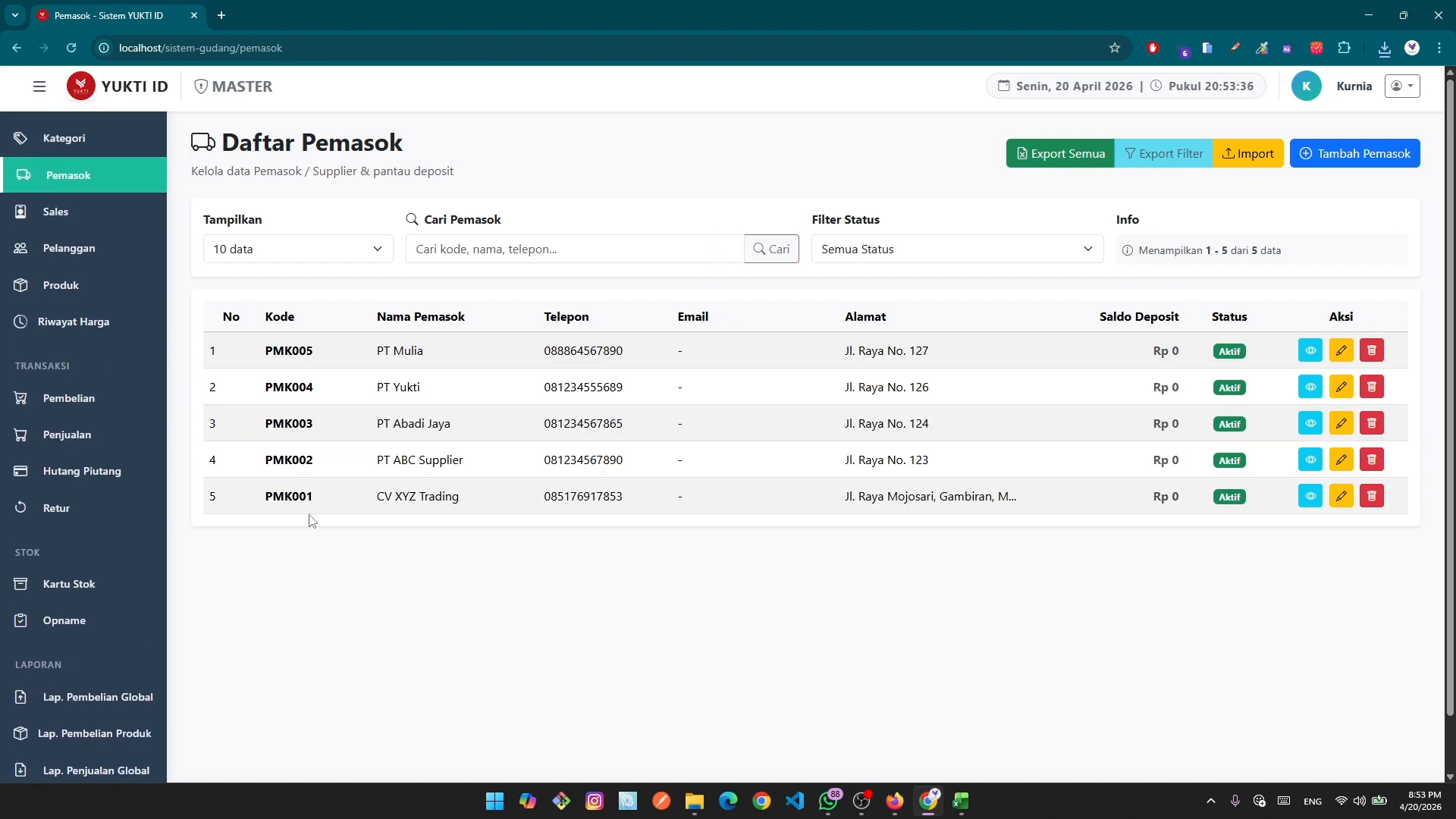
click(534, 255)
text(pt)
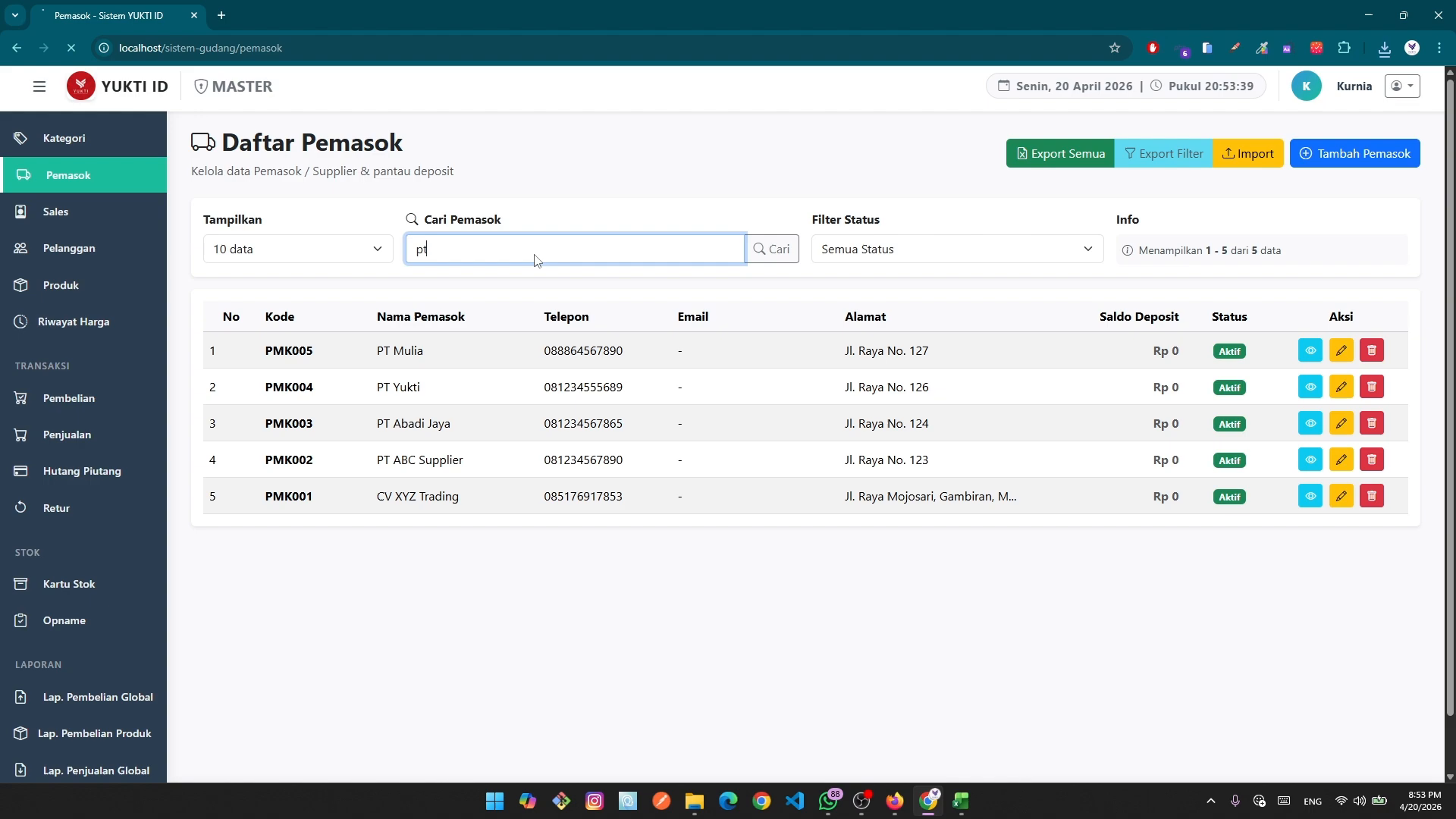
key(Return)
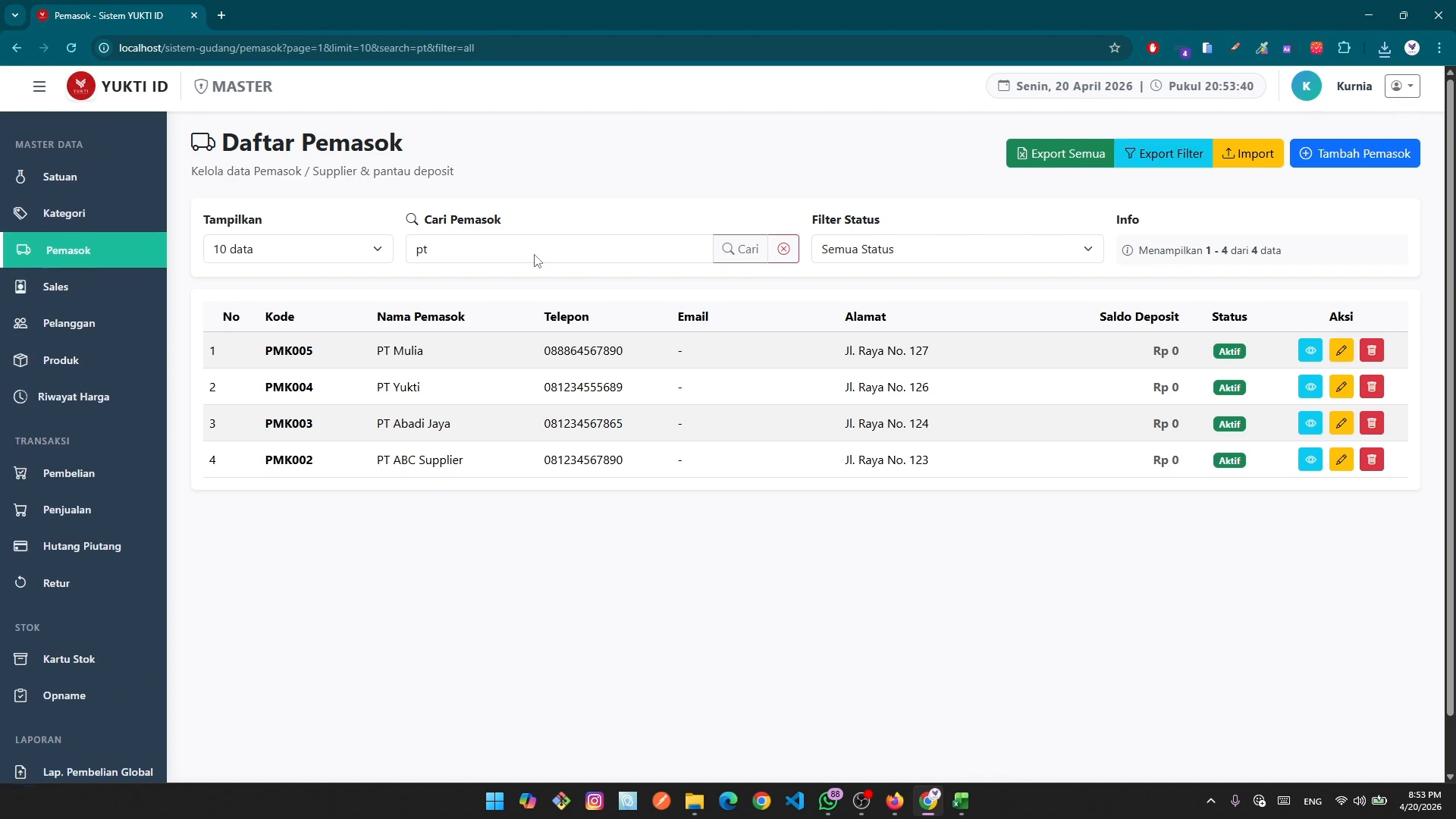
double_click(383, 350)
click(389, 383)
drag(389, 383, 382, 384)
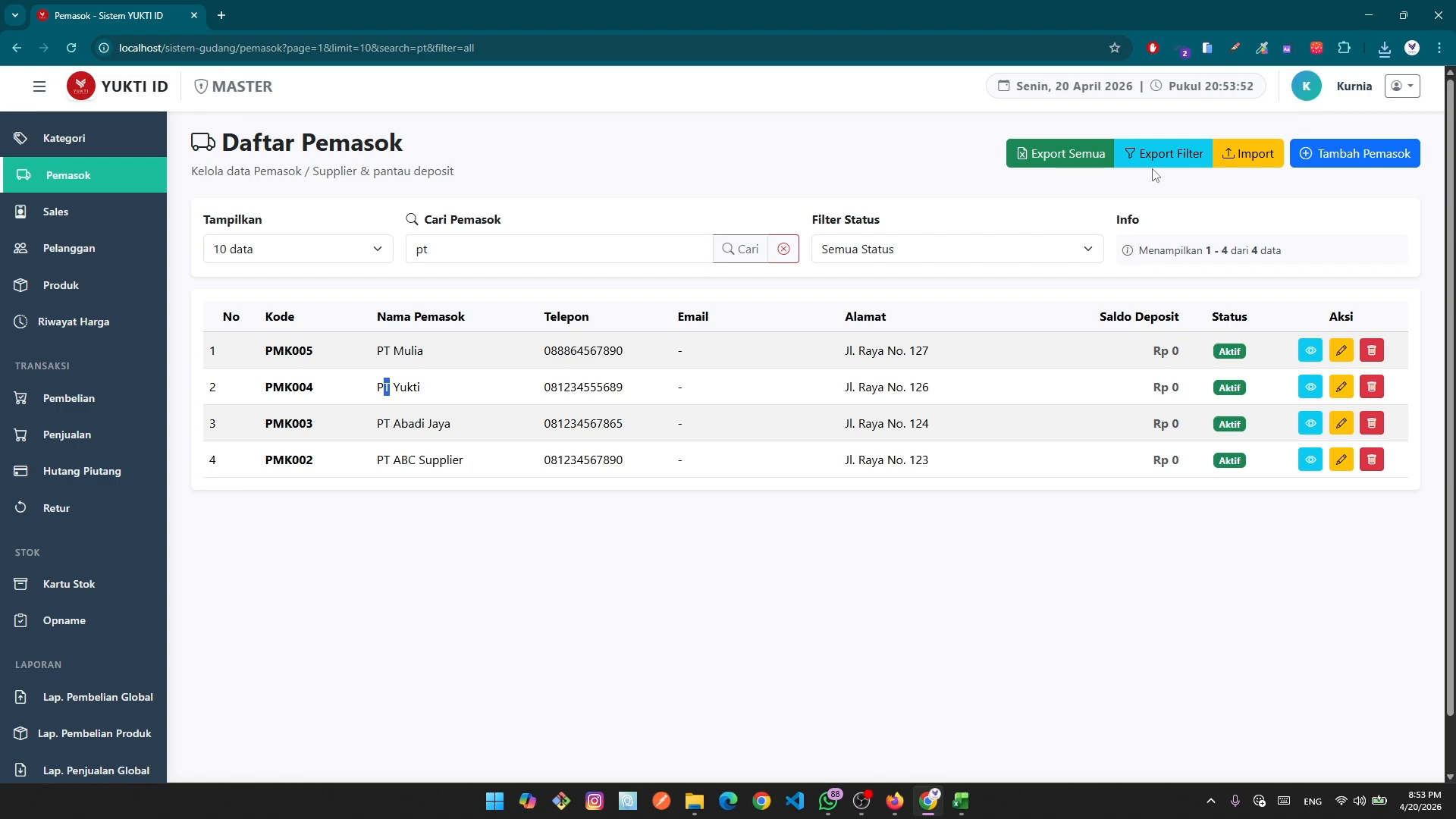
click(607, 237)
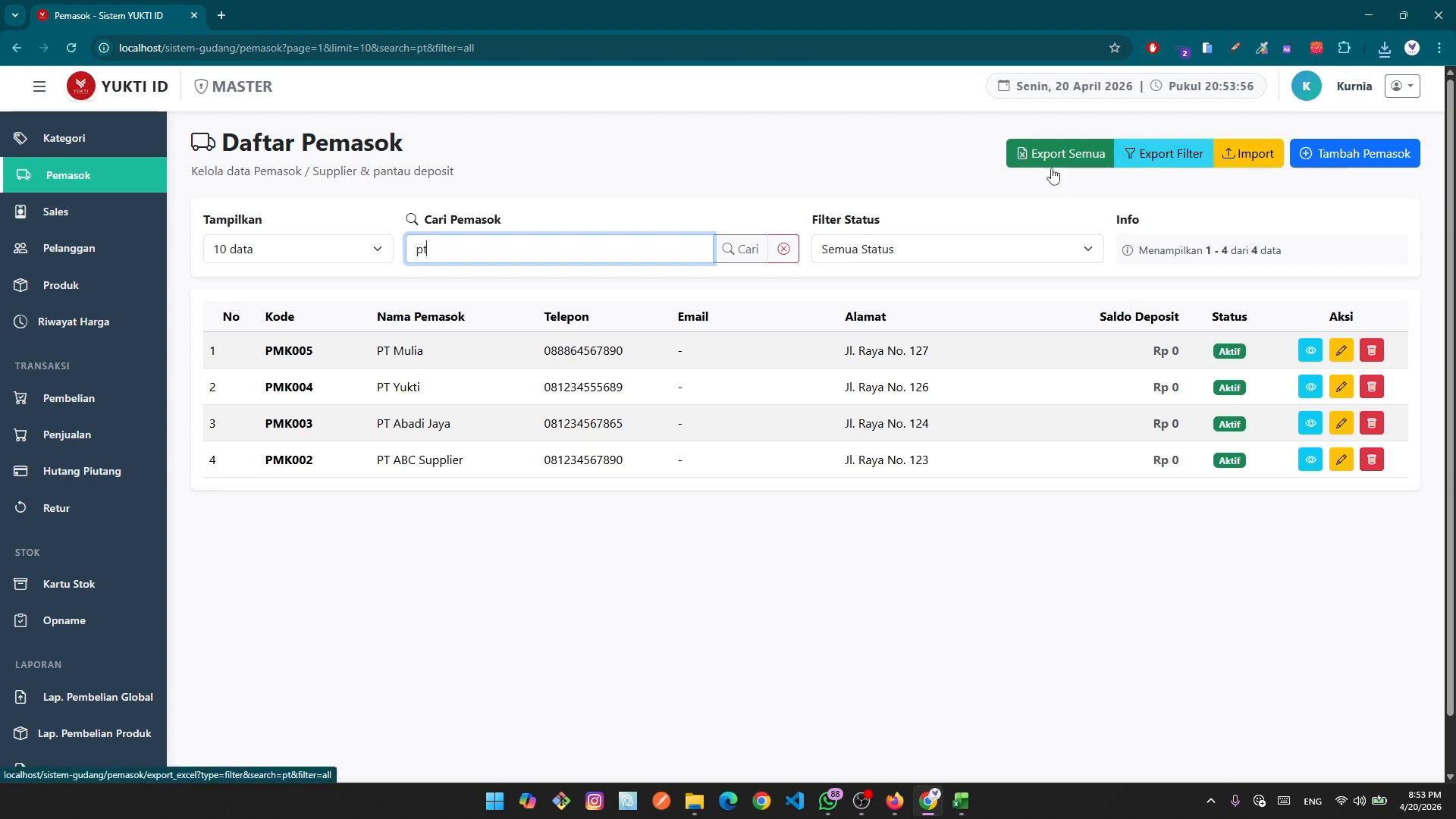
click(783, 249)
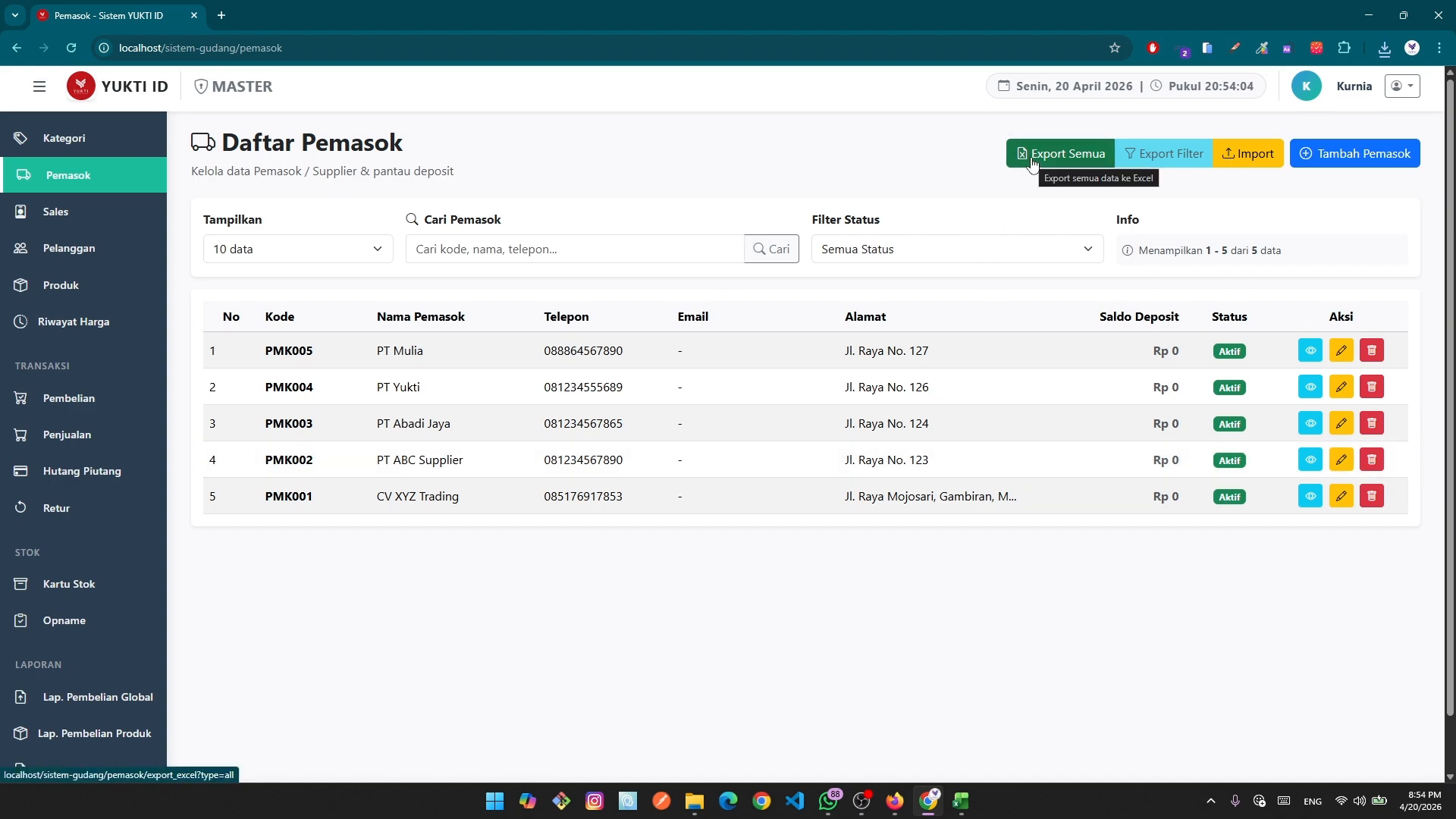
Close the filtered workbook and export all suppliers as data_pemasok_20260420_155410.xlsx, opening its folder.
click(961, 801)
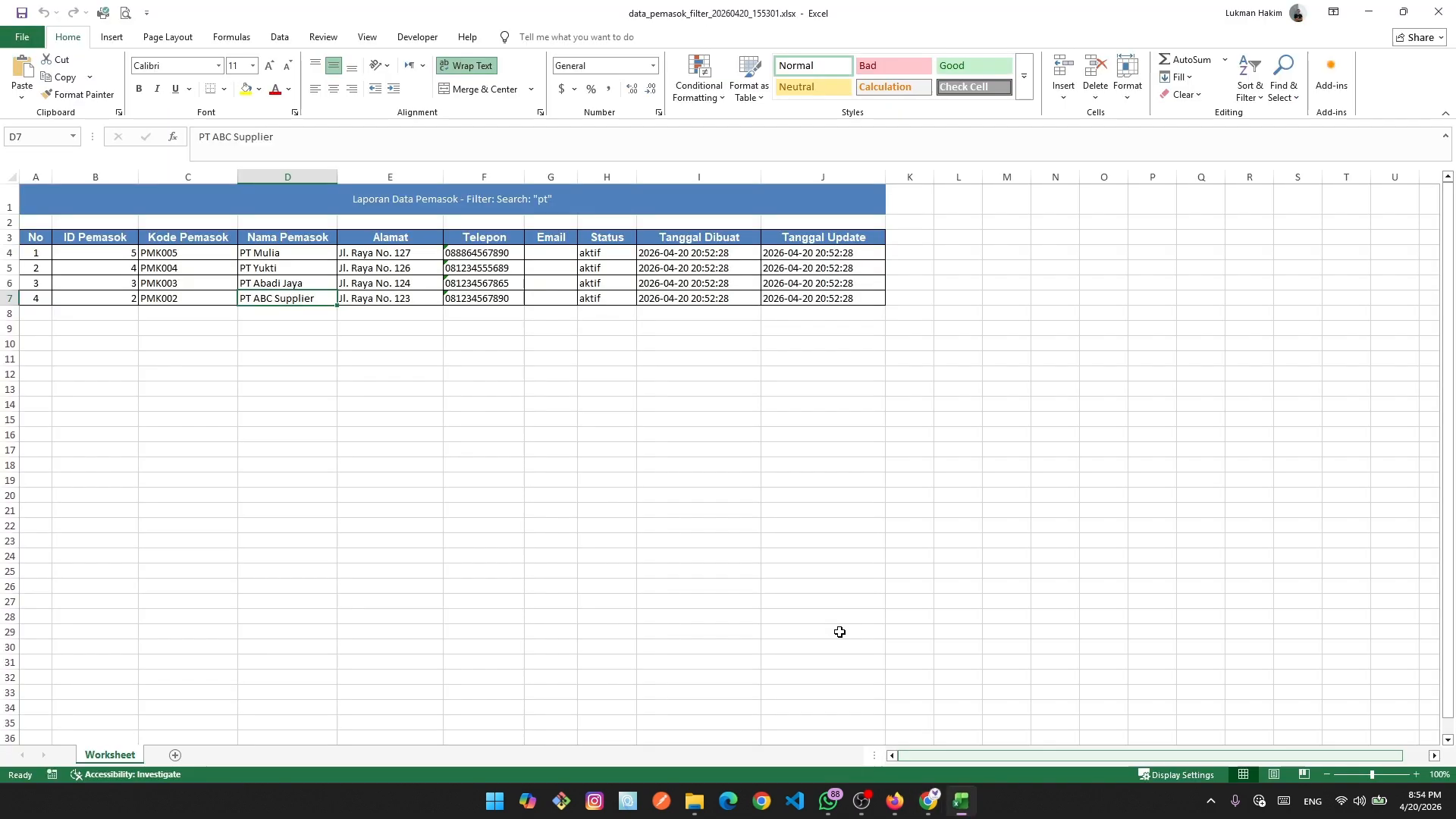
click(1438, 11)
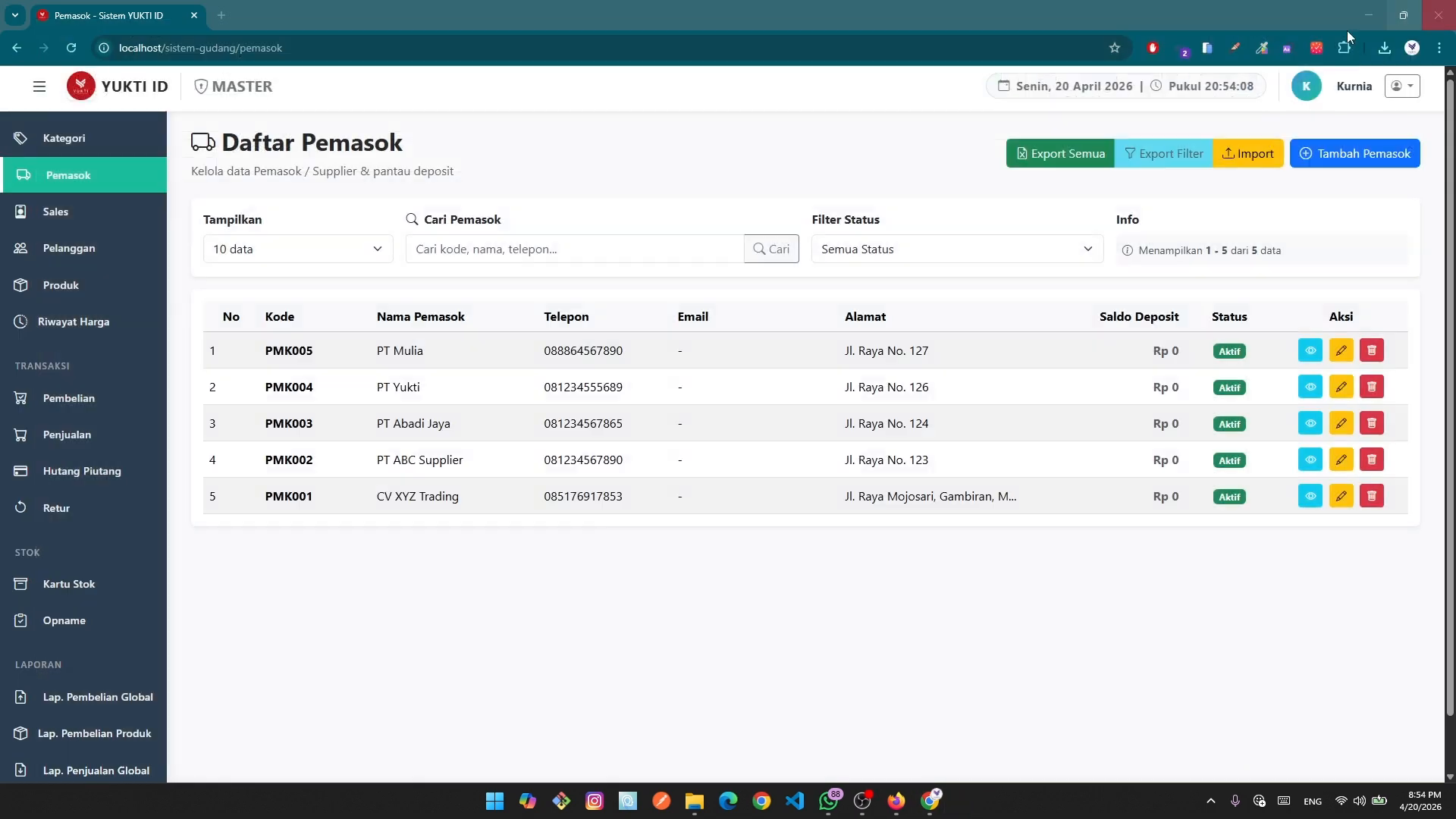
click(1054, 161)
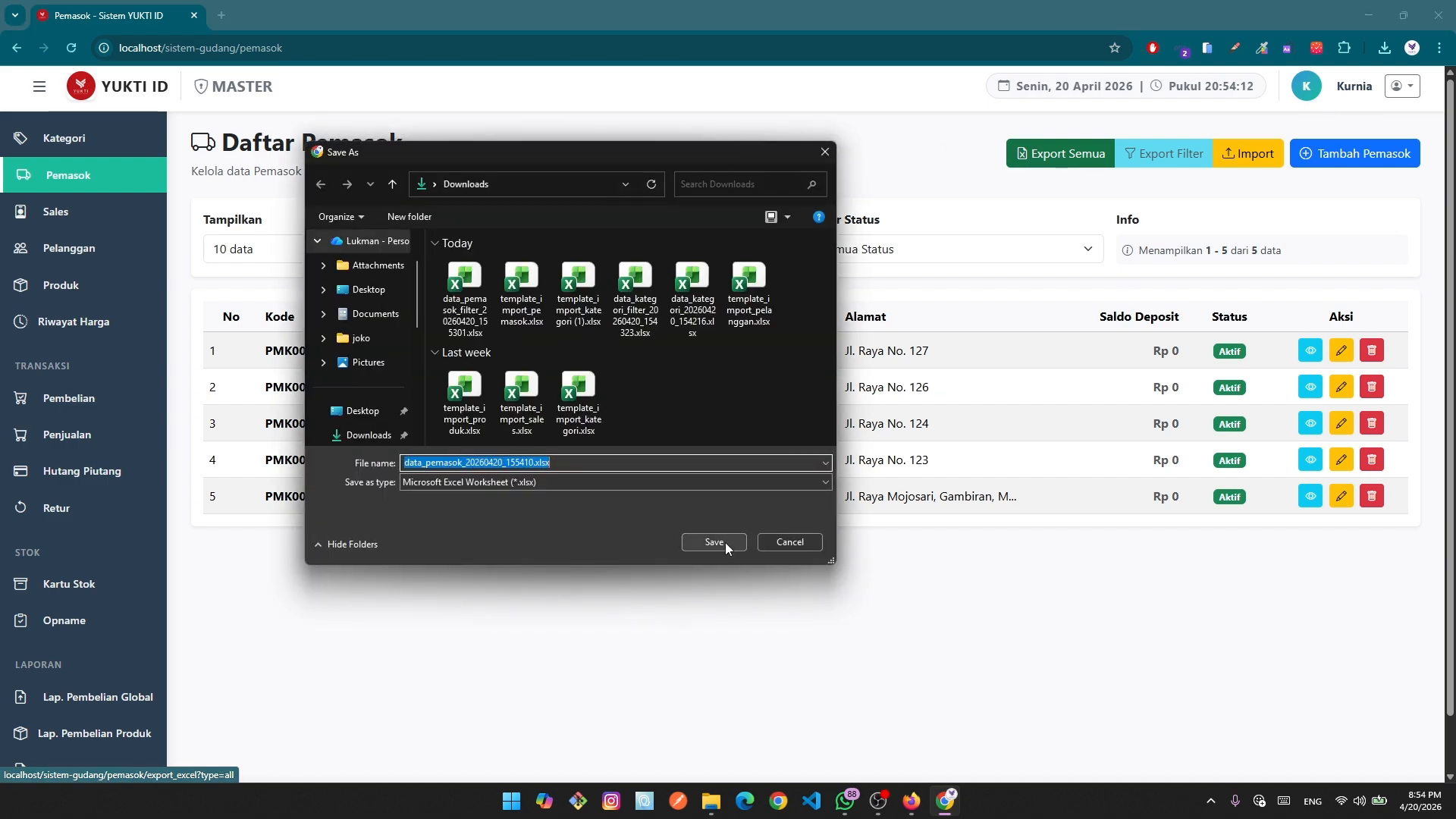
click(714, 542)
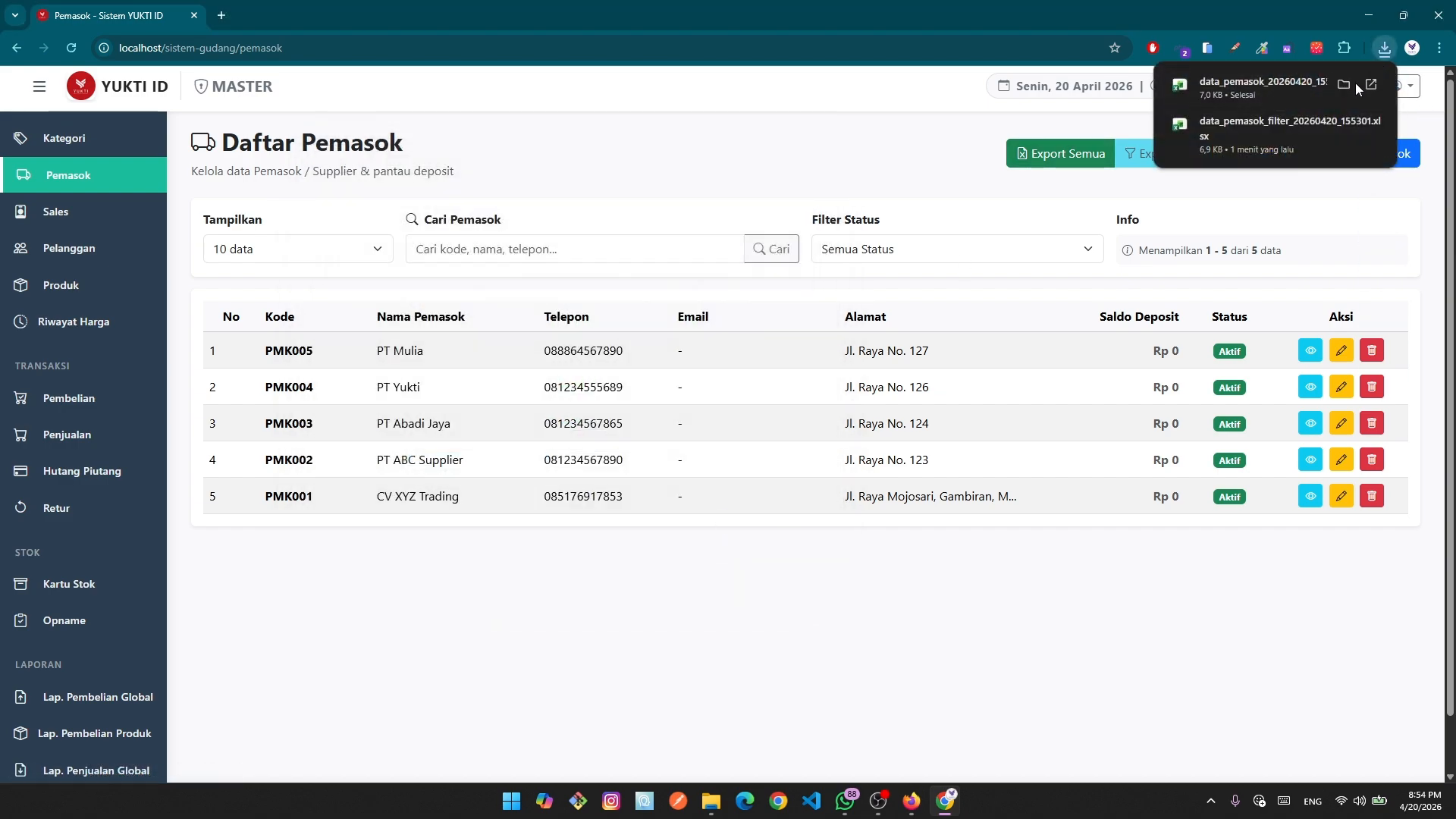
click(1341, 85)
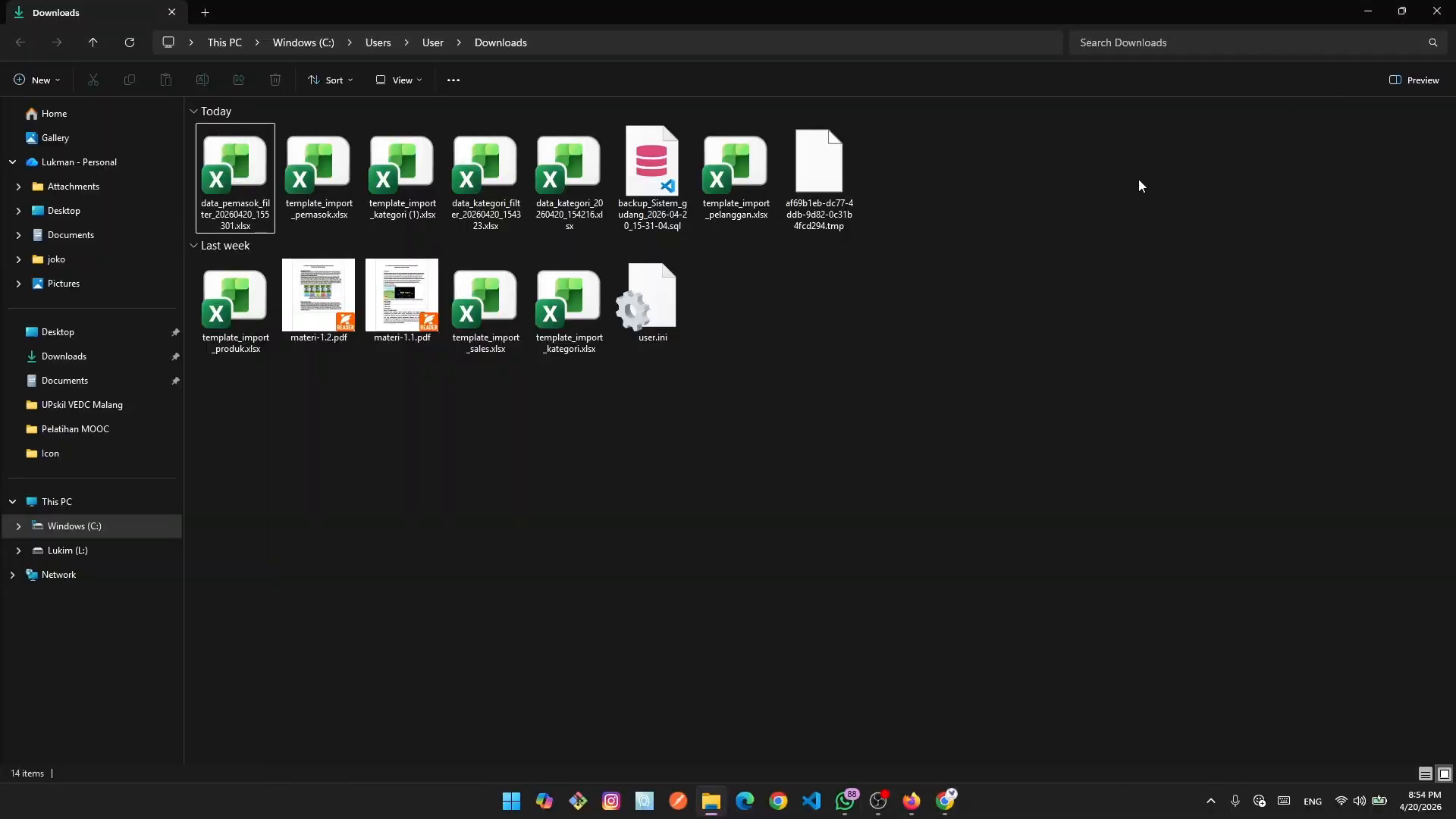
click(133, 38)
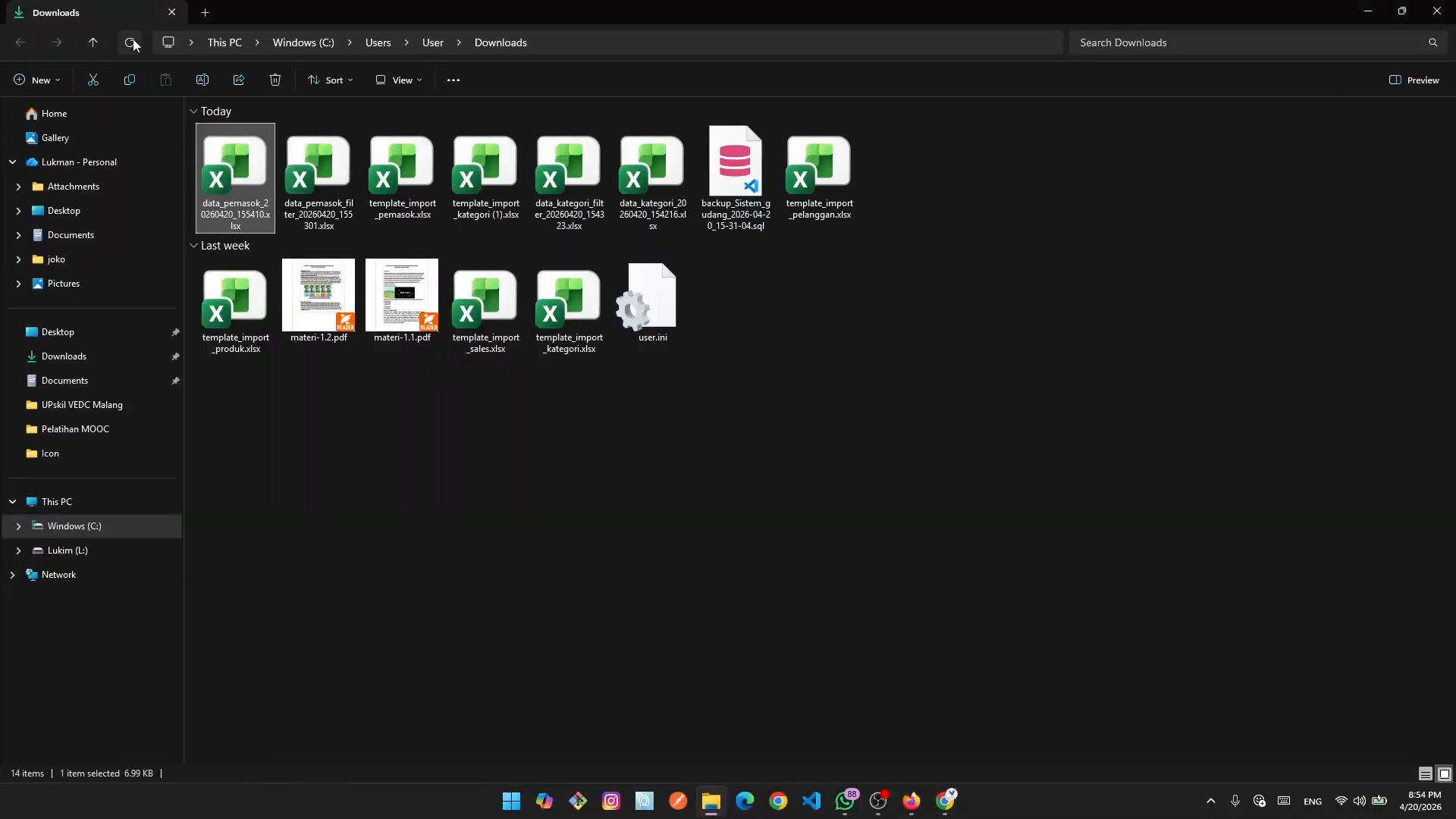
double_click(220, 177)
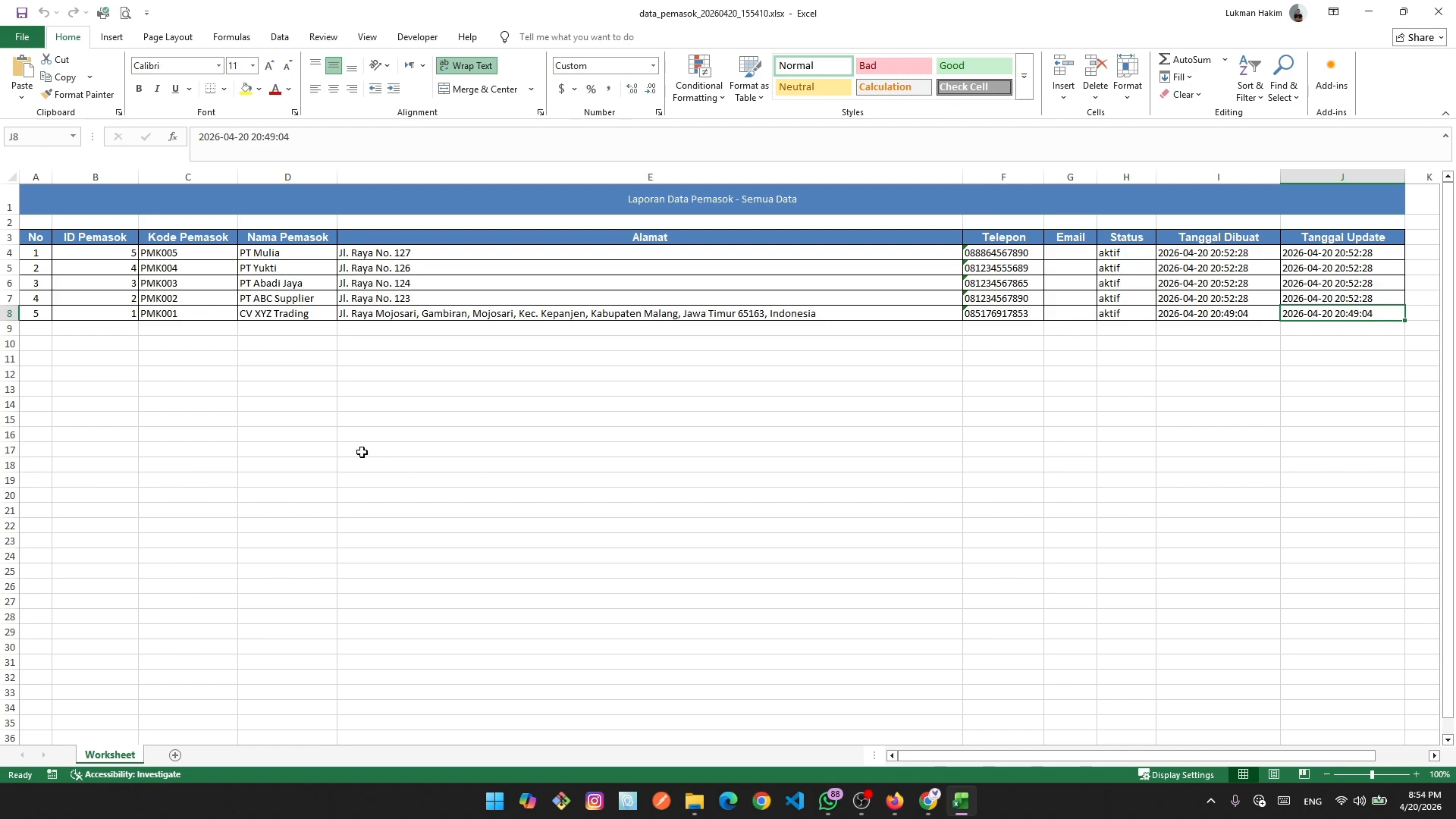
click(1438, 15)
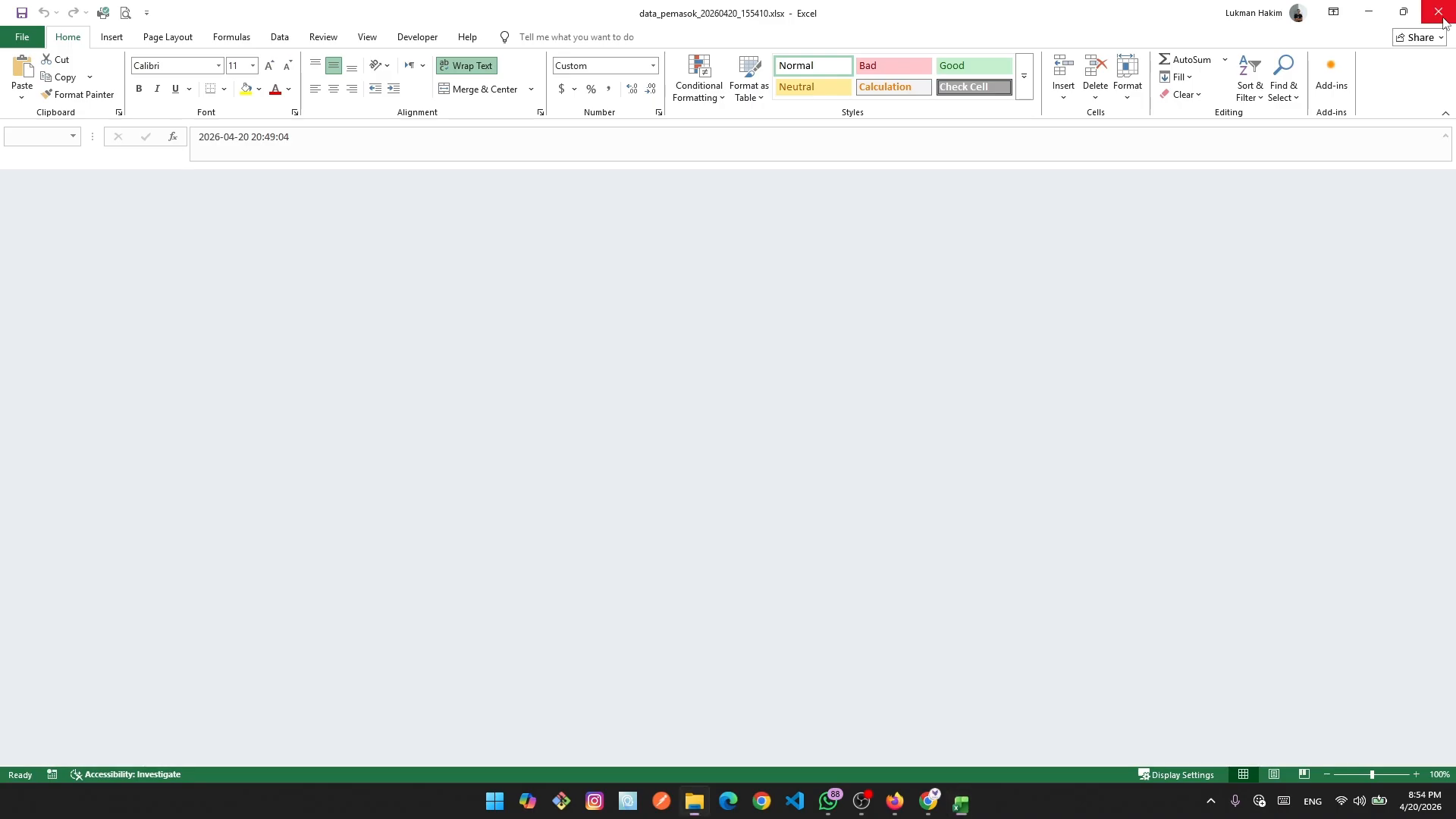
Return to the Daftar Pemasok page and highlight the Saldo Deposit column heading.
click(956, 802)
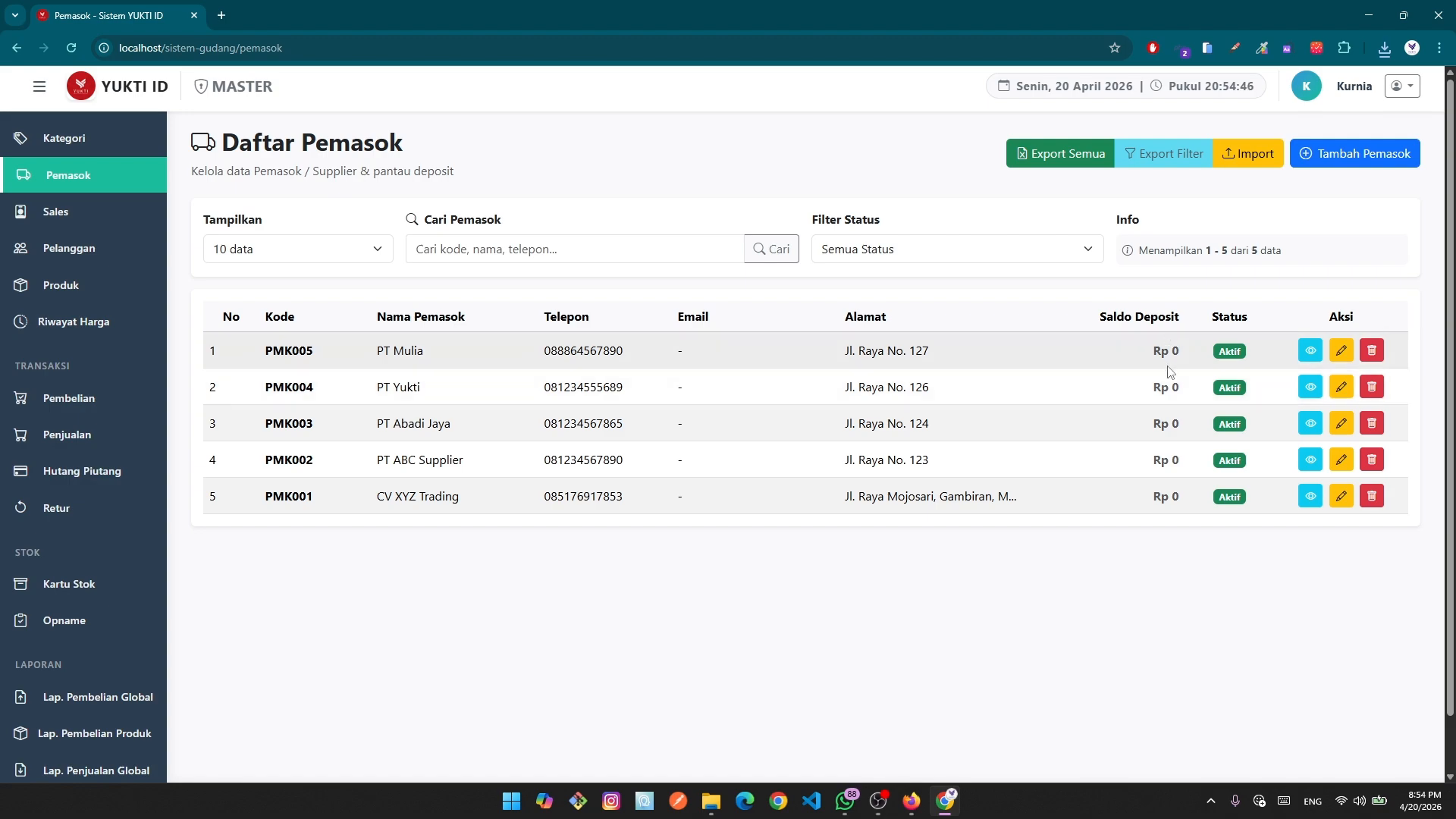
drag(1098, 317, 1184, 315)
click(1170, 343)
drag(1100, 319, 1203, 320)
click(1171, 390)
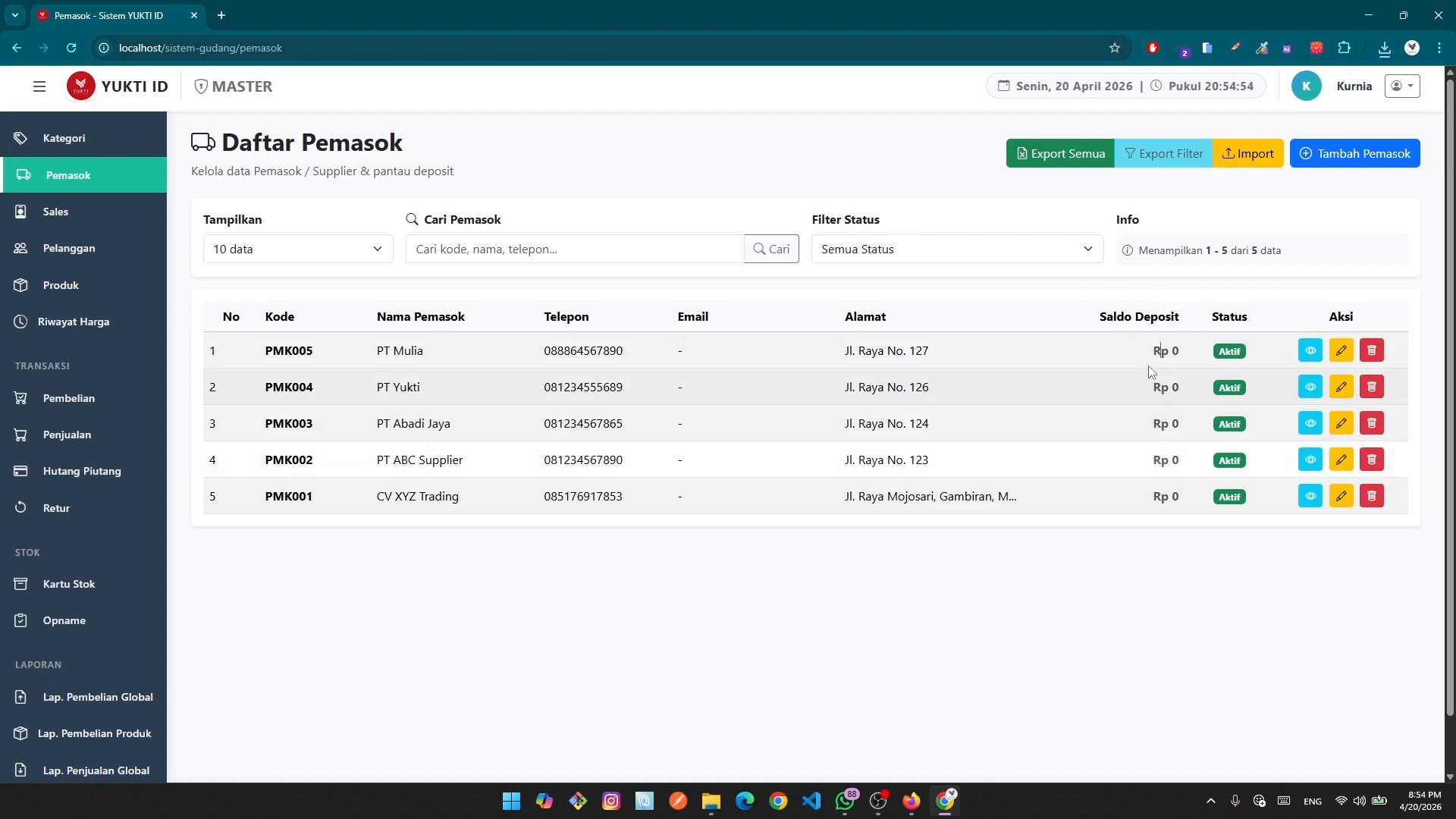
drag(1101, 317, 1195, 316)
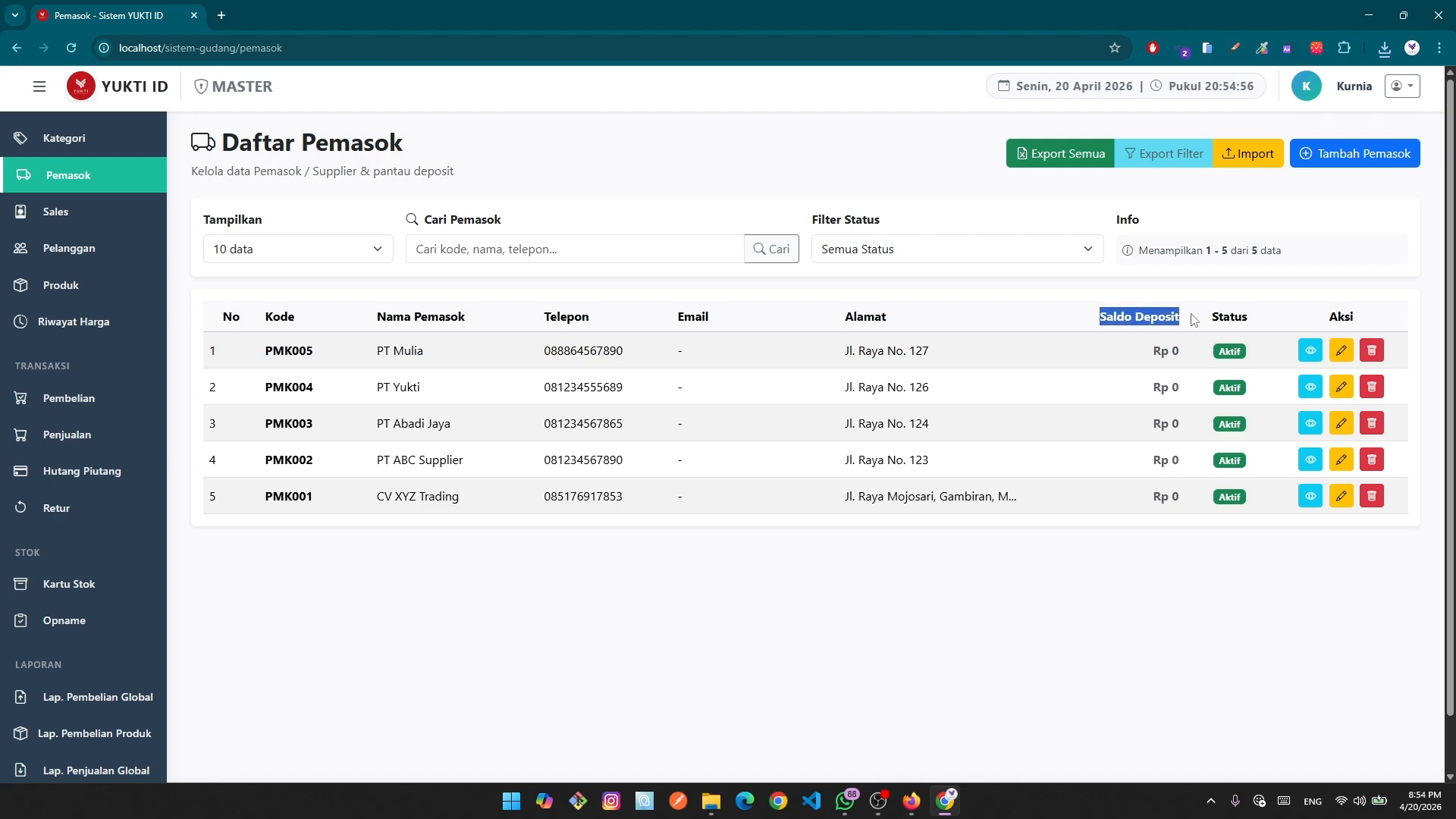
click(1148, 485)
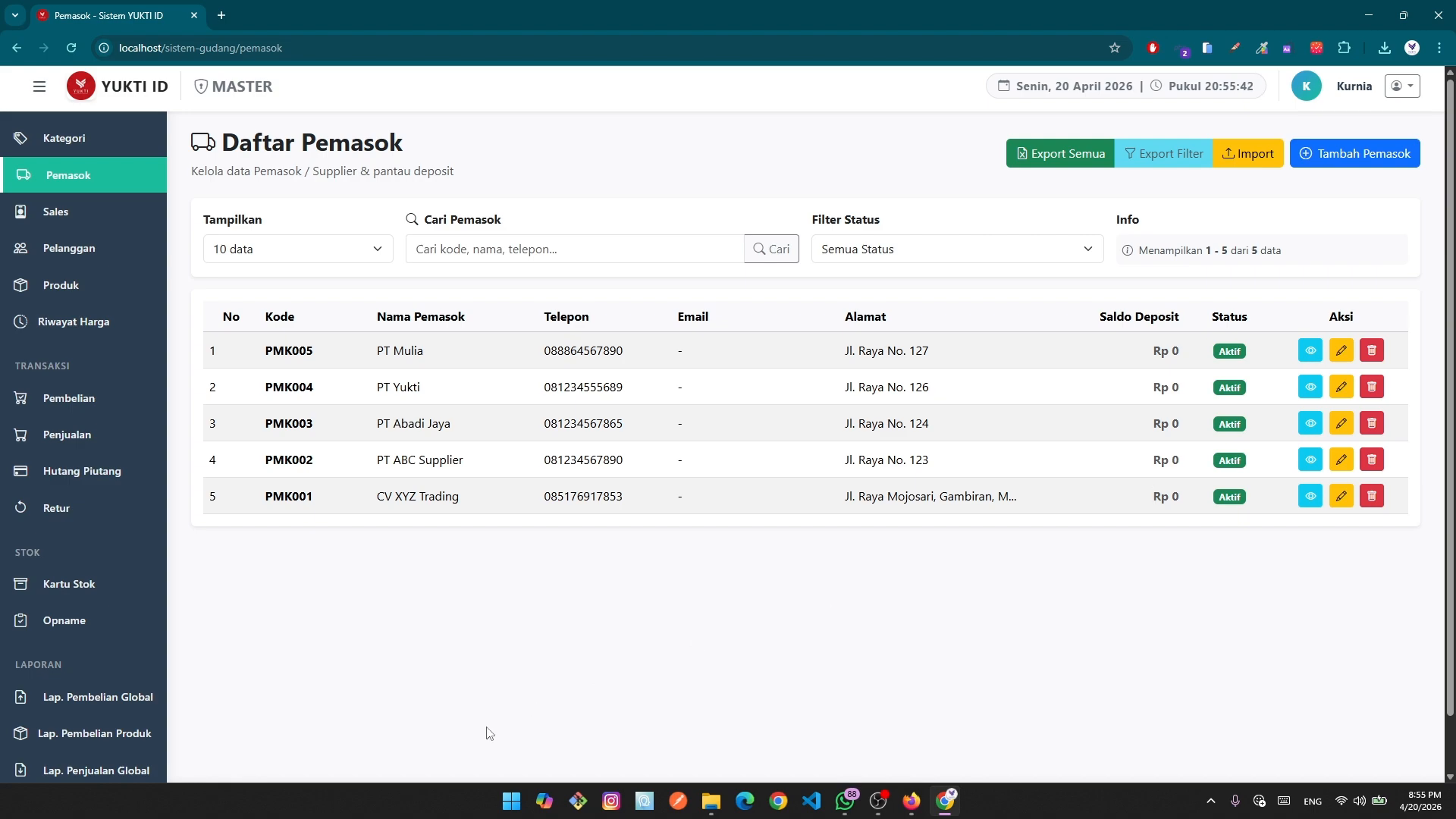
Scroll down and back up on the YUKTI supplier page.
scroll(63, 667, down, 5)
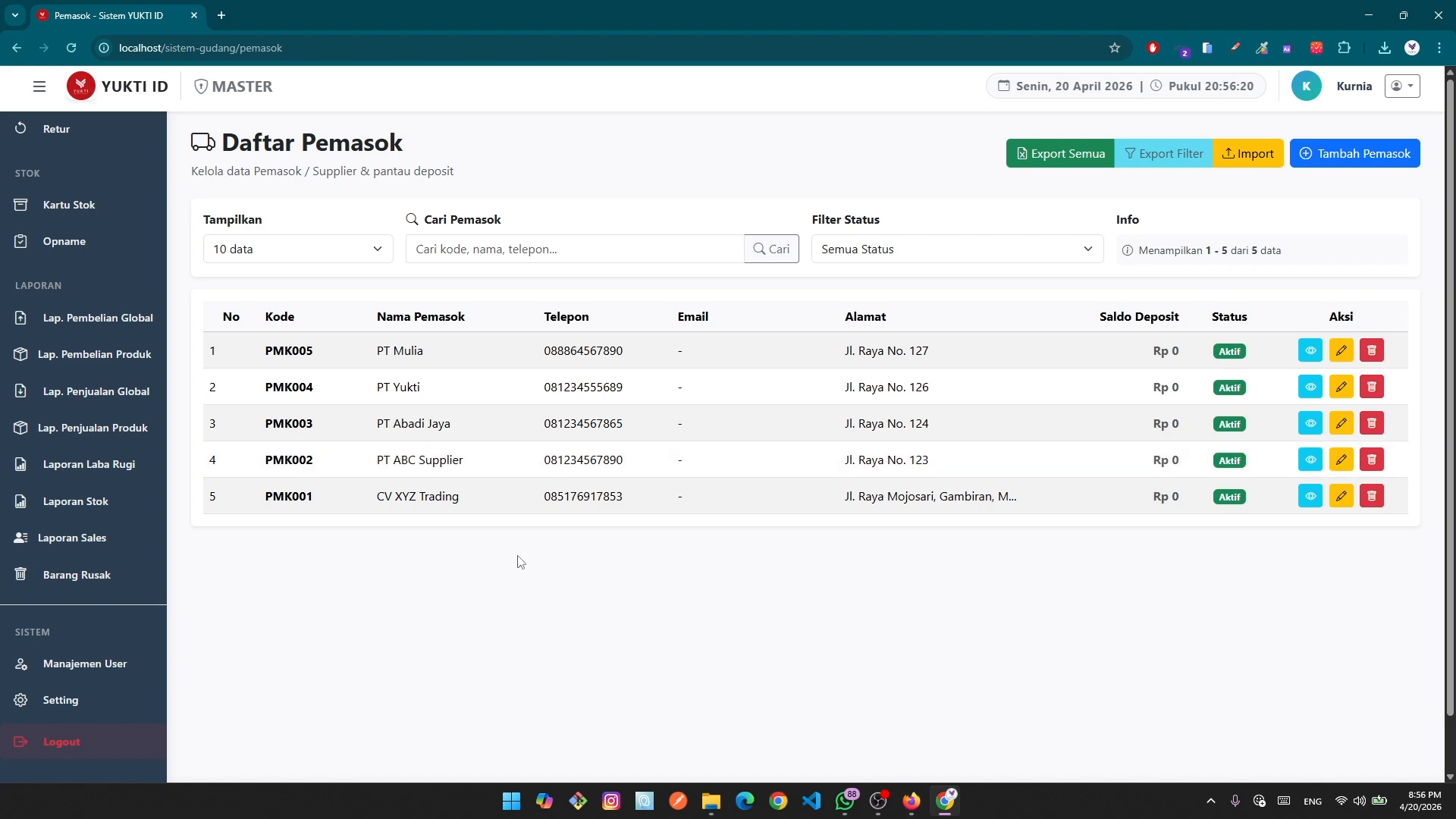
scroll(114, 549, up, 4)
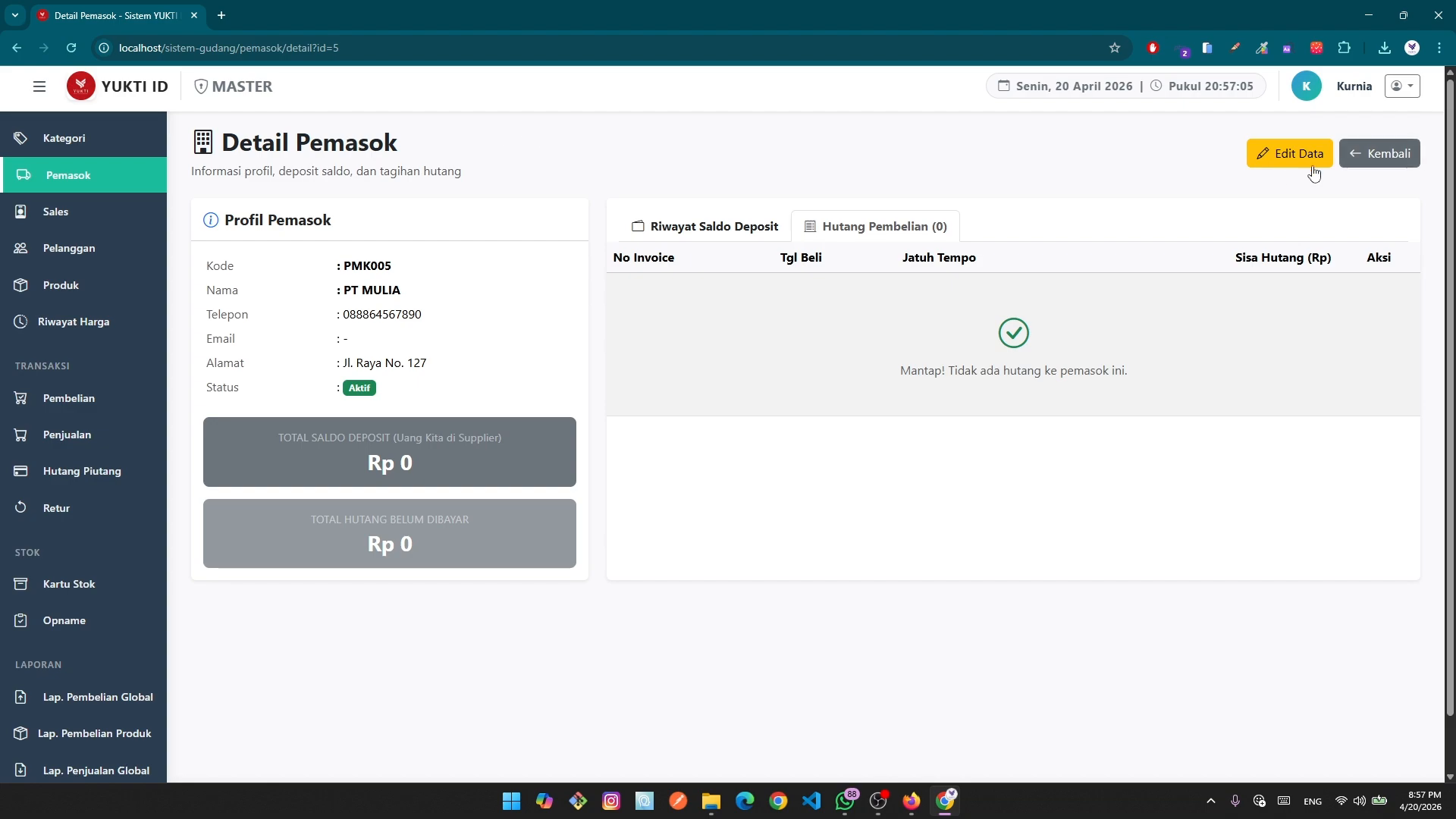
Delete the last digit of PT Mulia's (PMK005) phone number and save the supplier.
click(1281, 155)
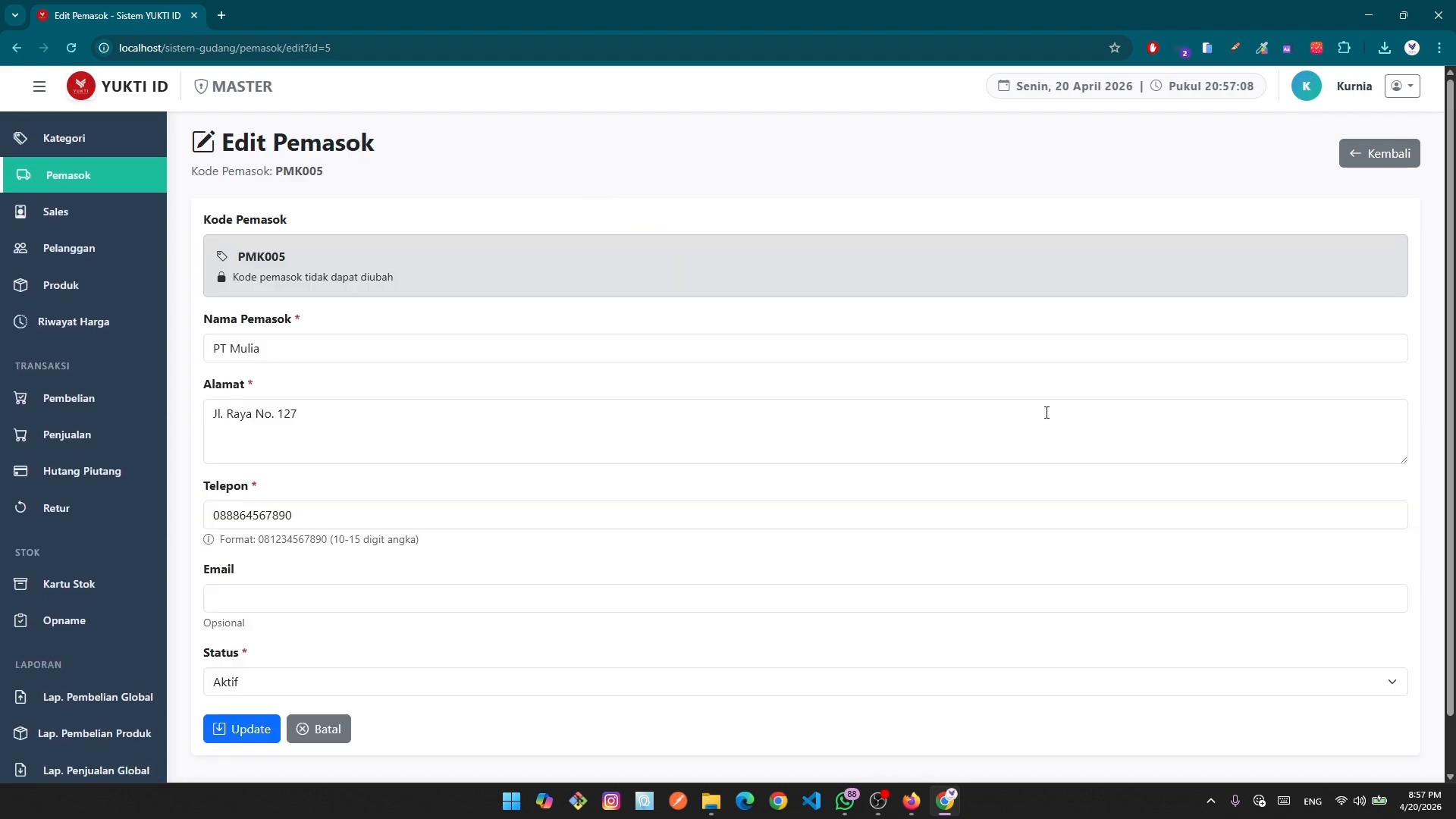
scroll(971, 430, down, 1)
scroll(1357, 195, up, 1)
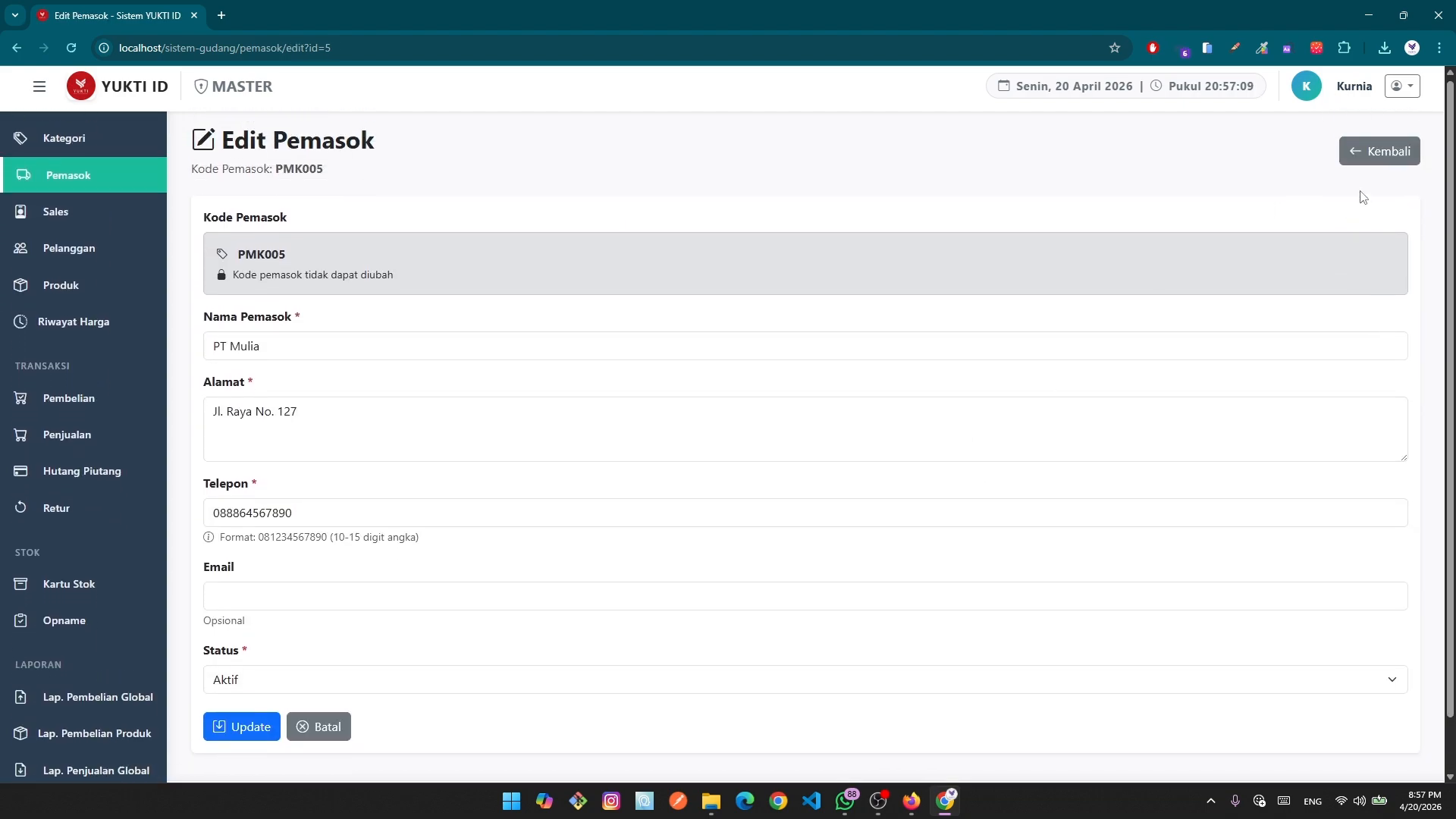
click(1378, 152)
click(1340, 350)
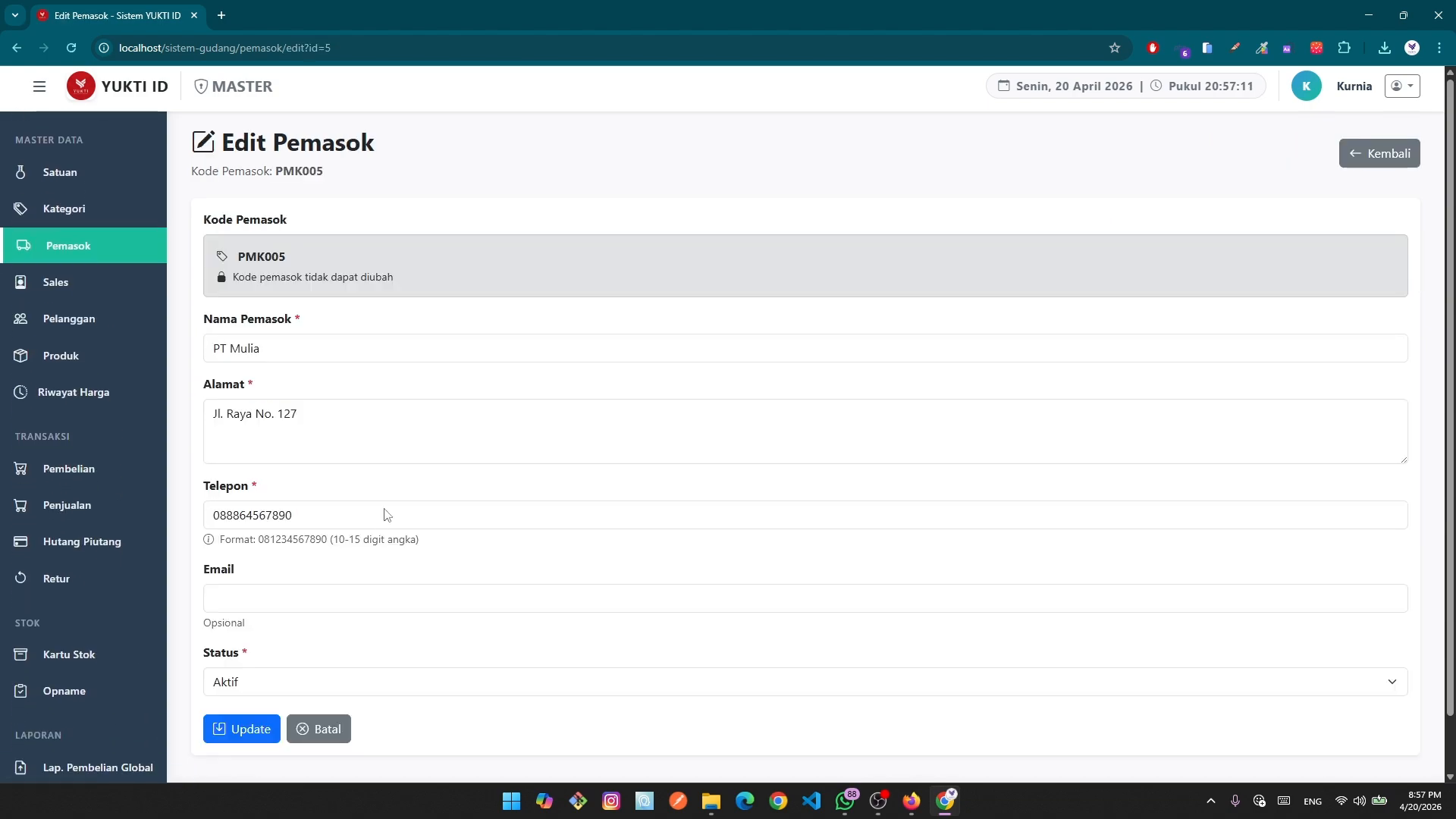
scroll(357, 530, down, 1)
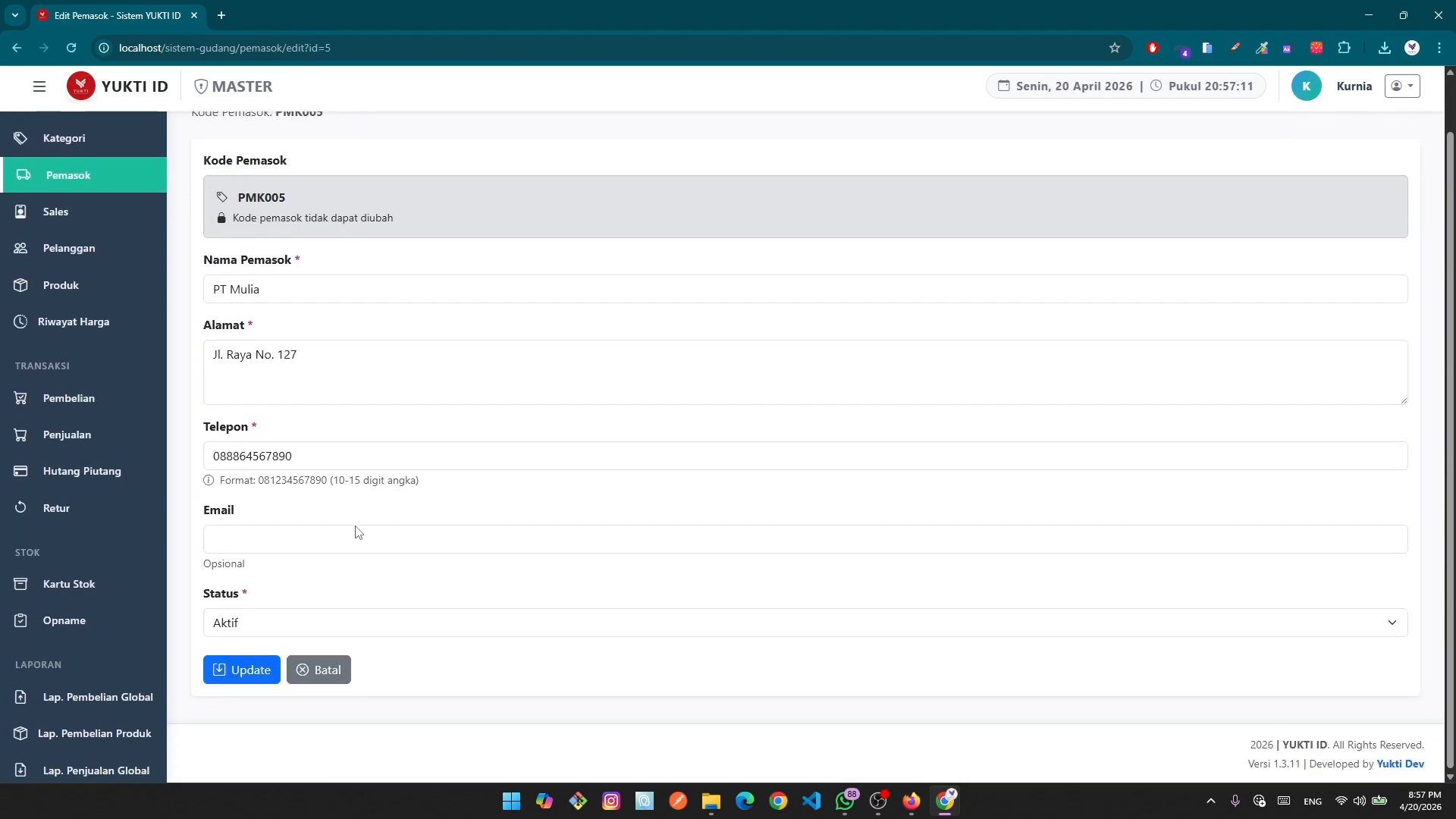
click(307, 450)
key(BackSpace)
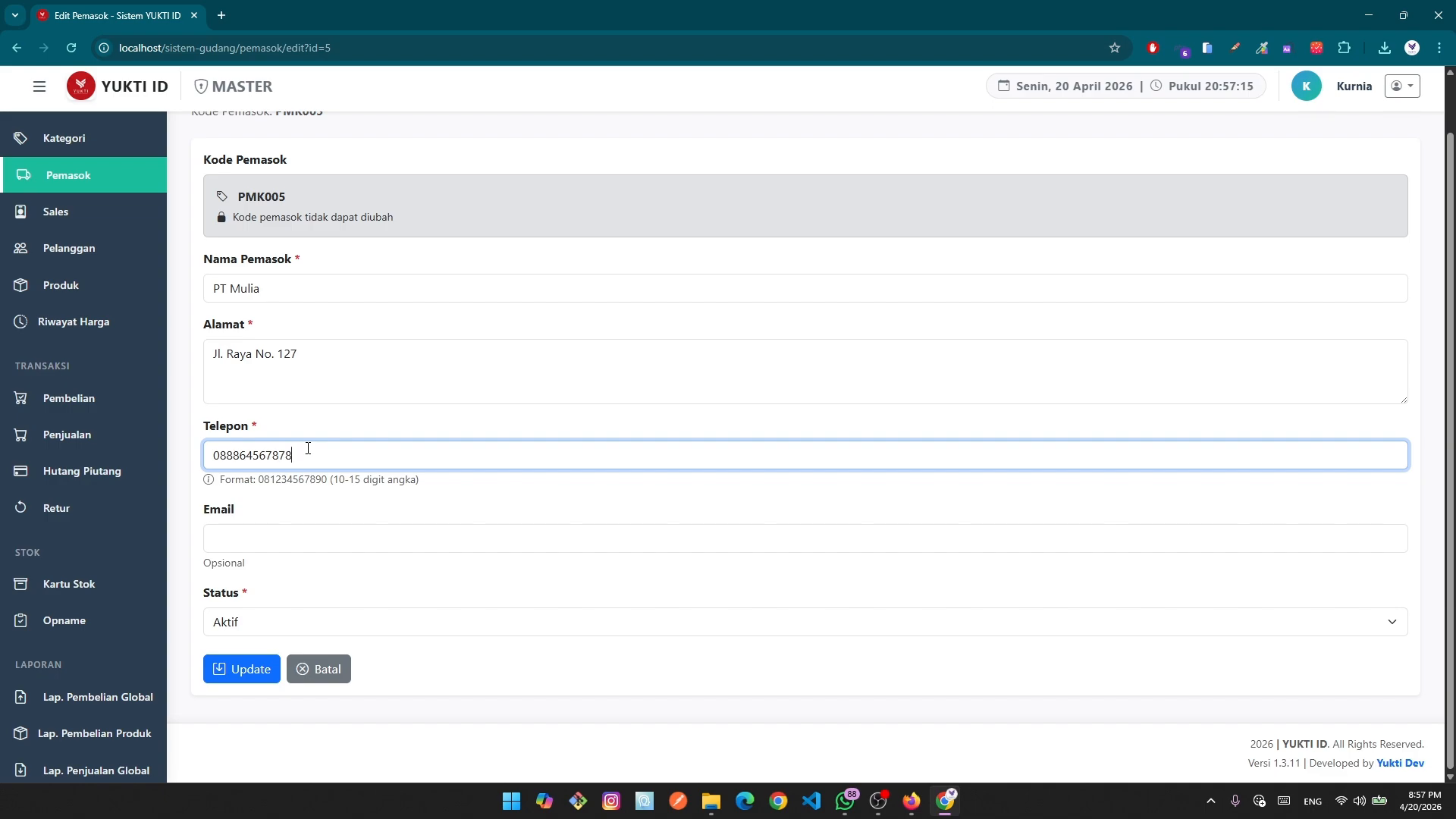
click(243, 669)
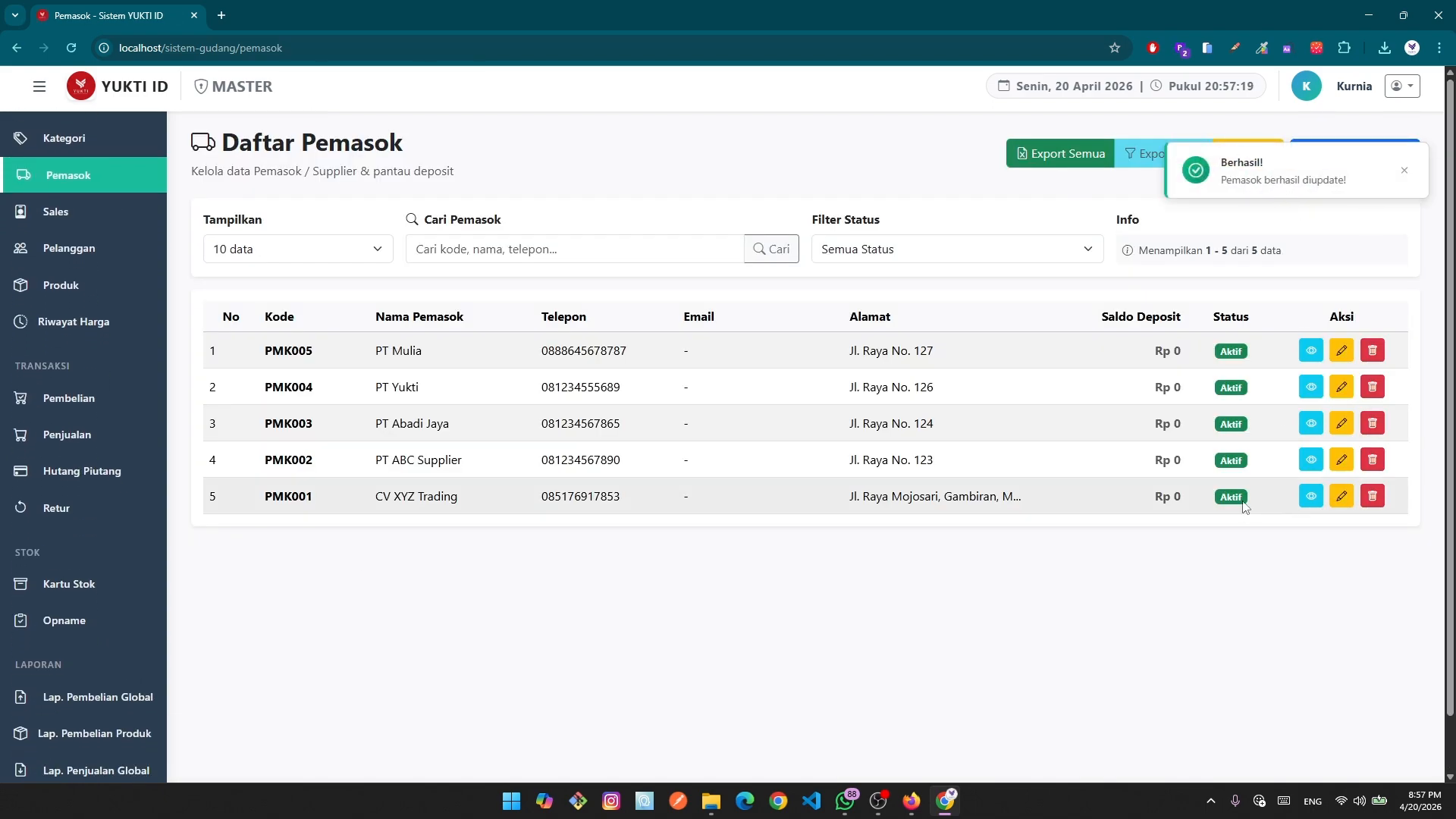
click(1373, 390)
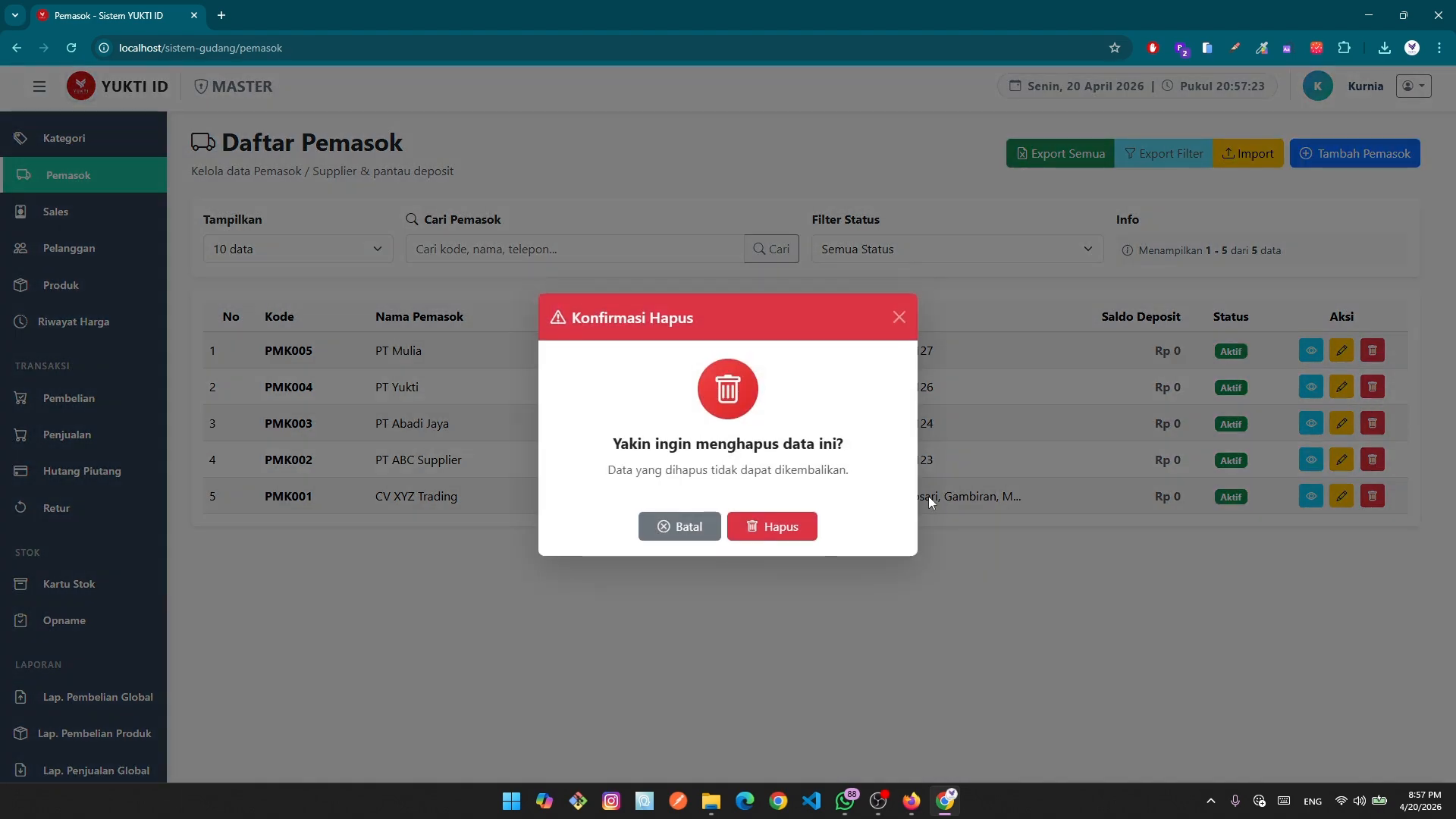
click(900, 316)
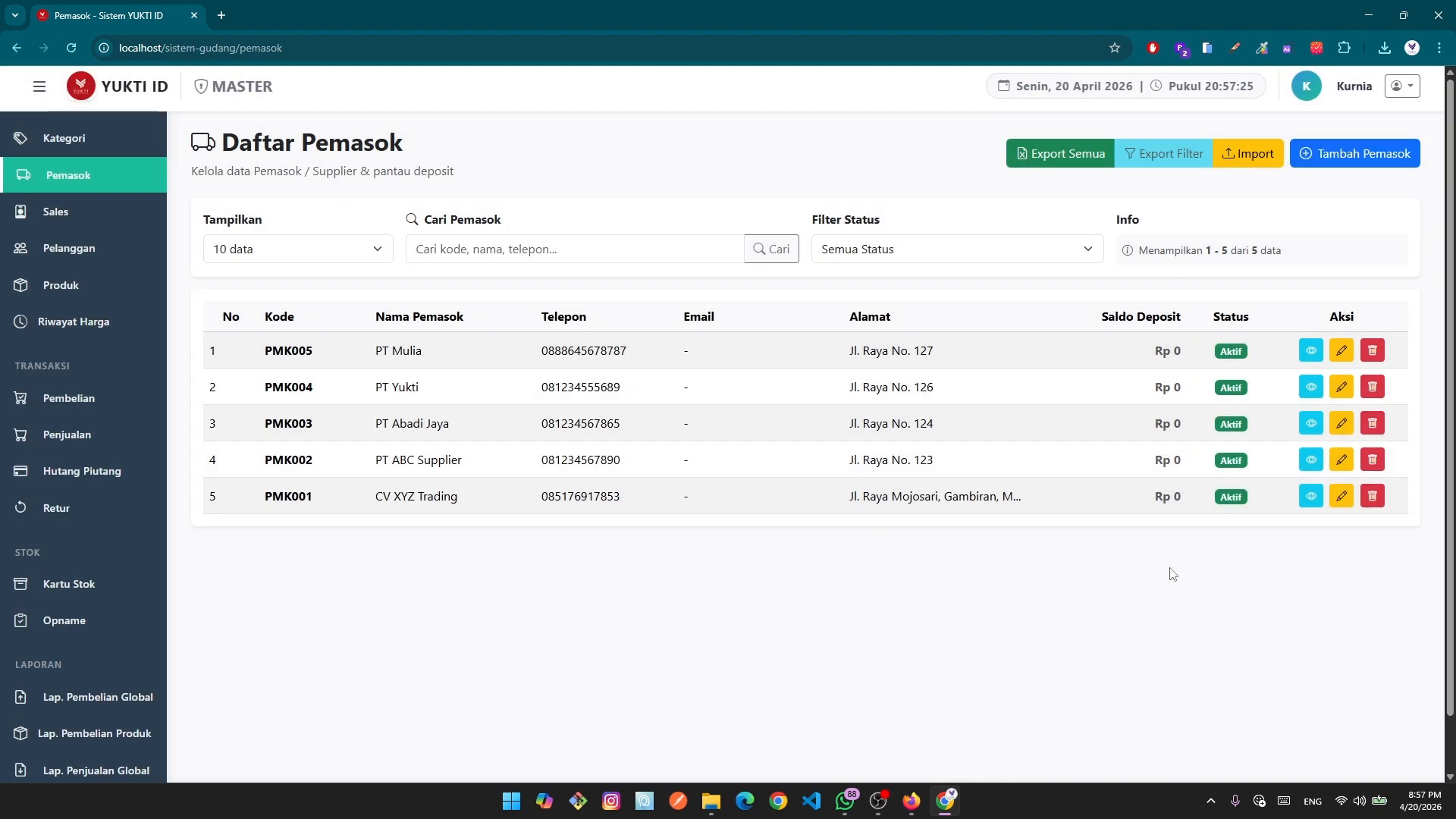
click(921, 249)
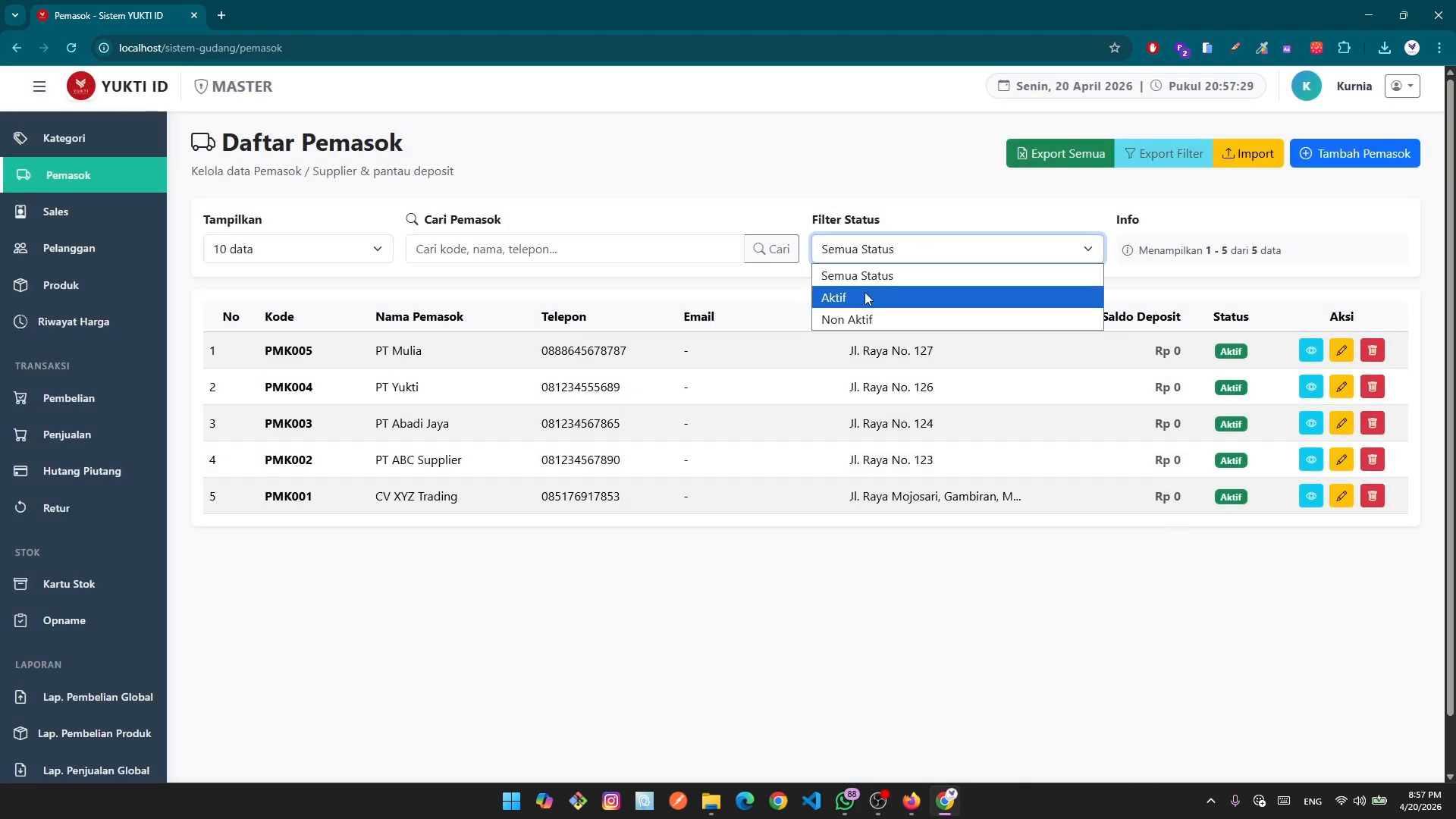
click(1301, 570)
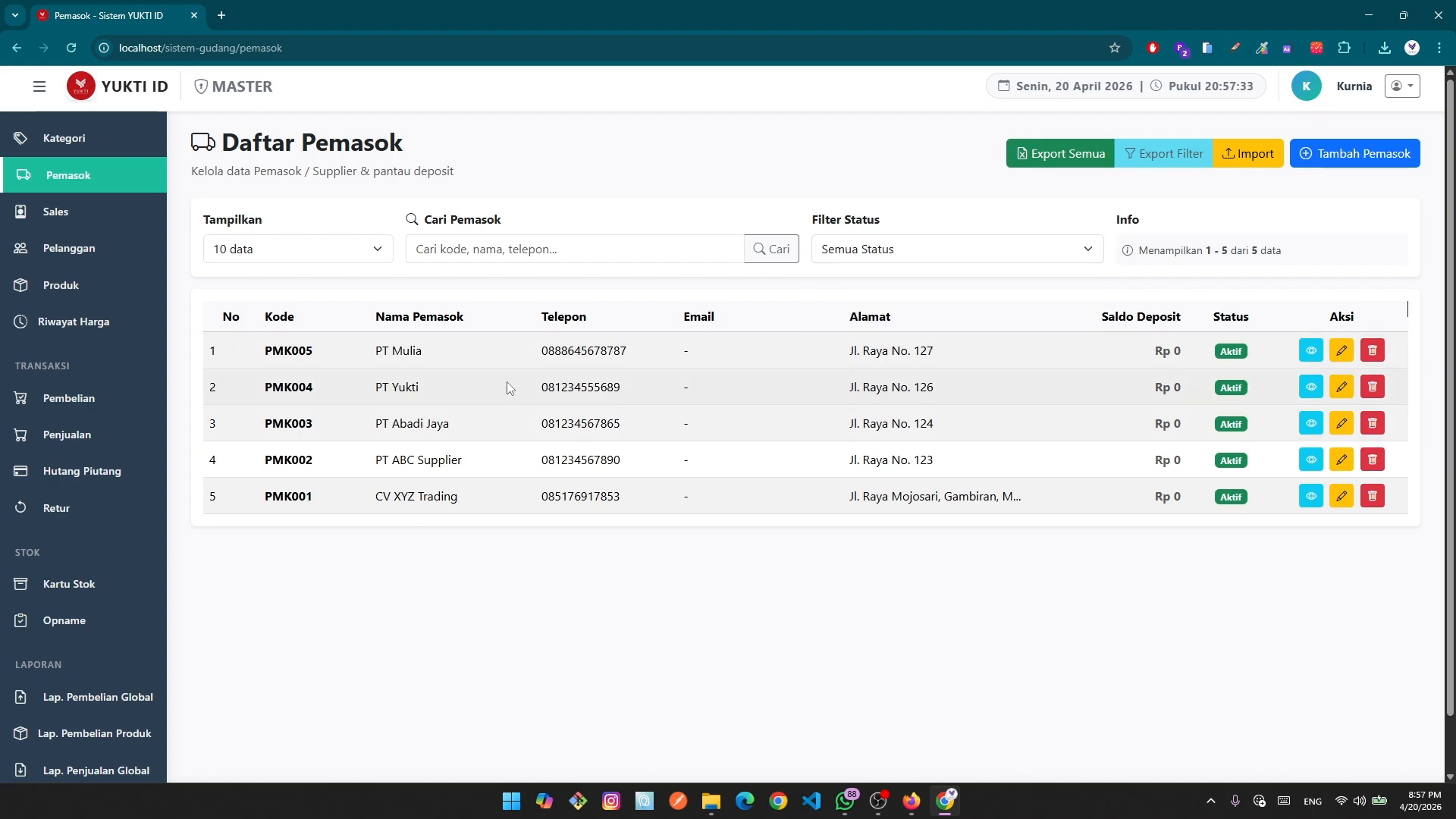
Upload and preview template_import_sales.xlsx, then import its four valid sales rows, SLS001–SLS004.
click(83, 217)
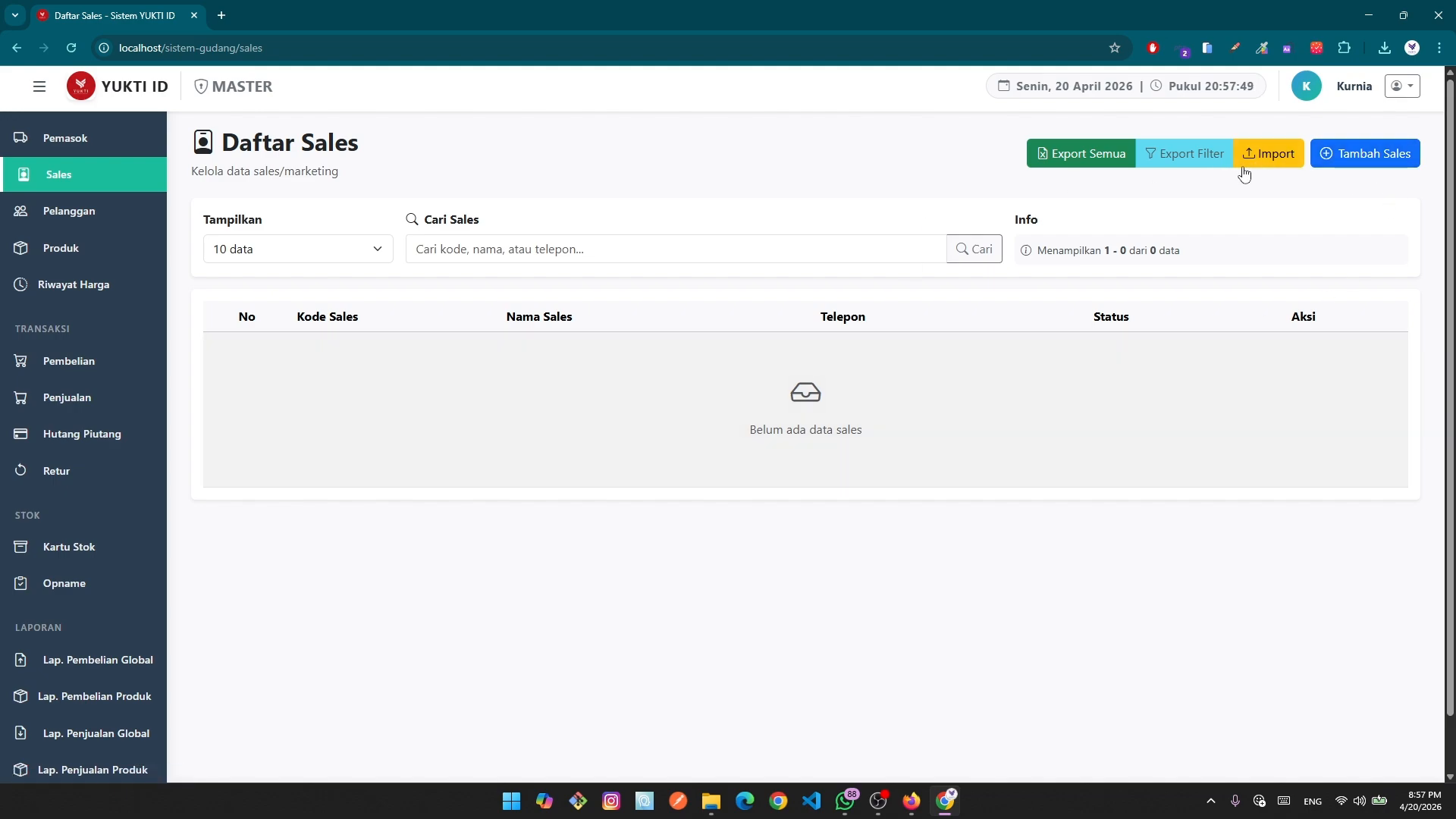
click(1283, 156)
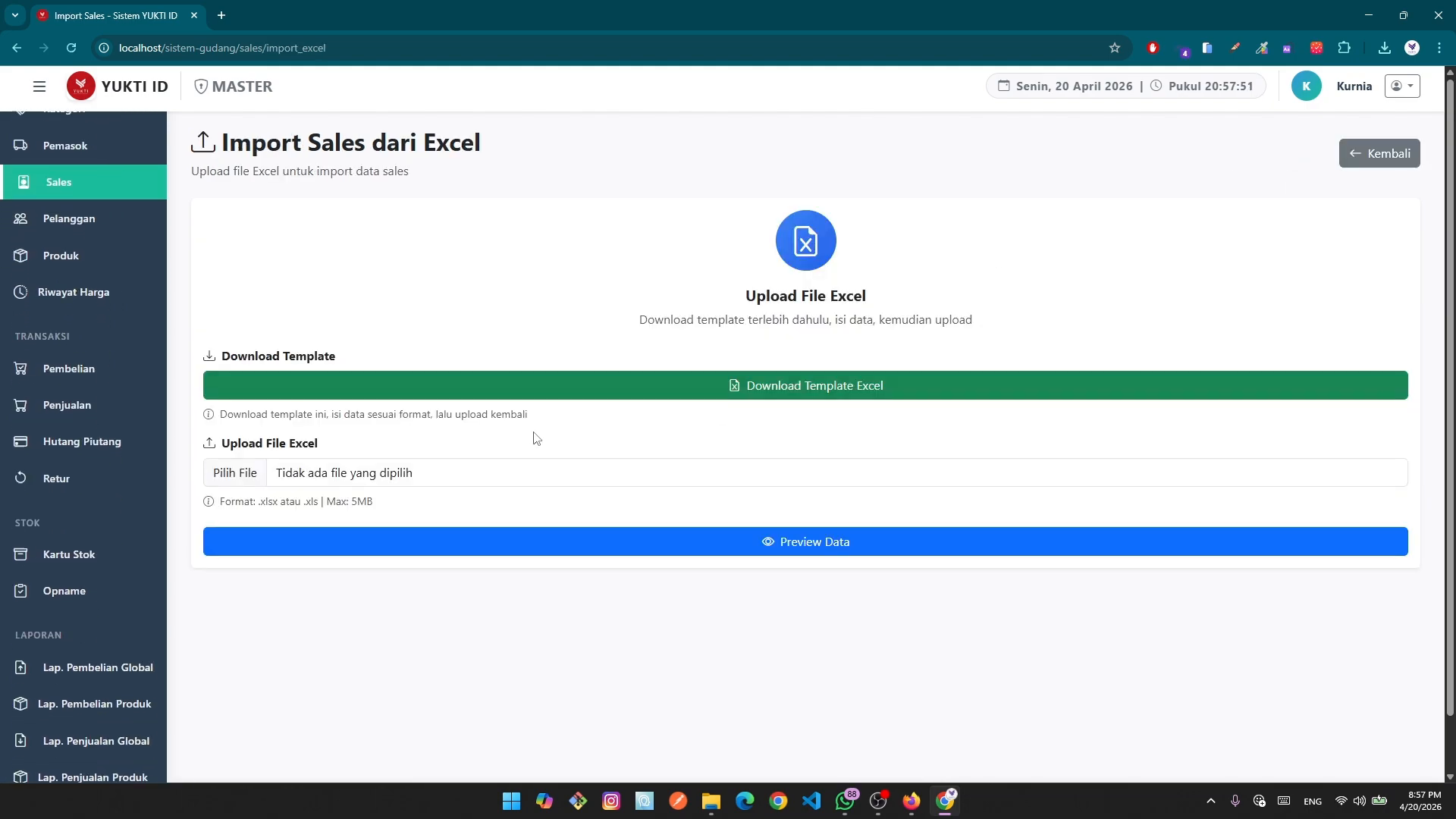
click(233, 475)
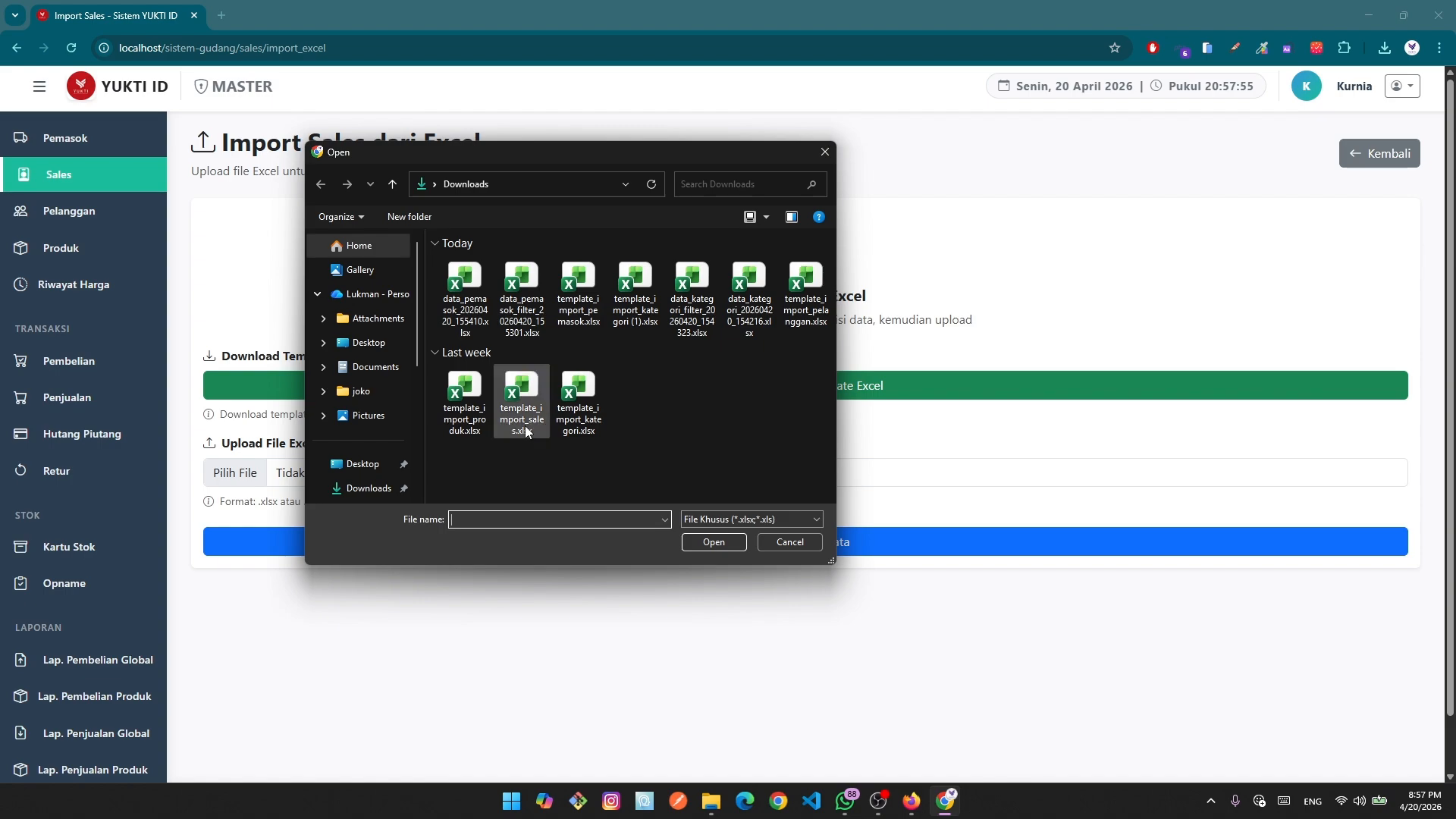
click(521, 398)
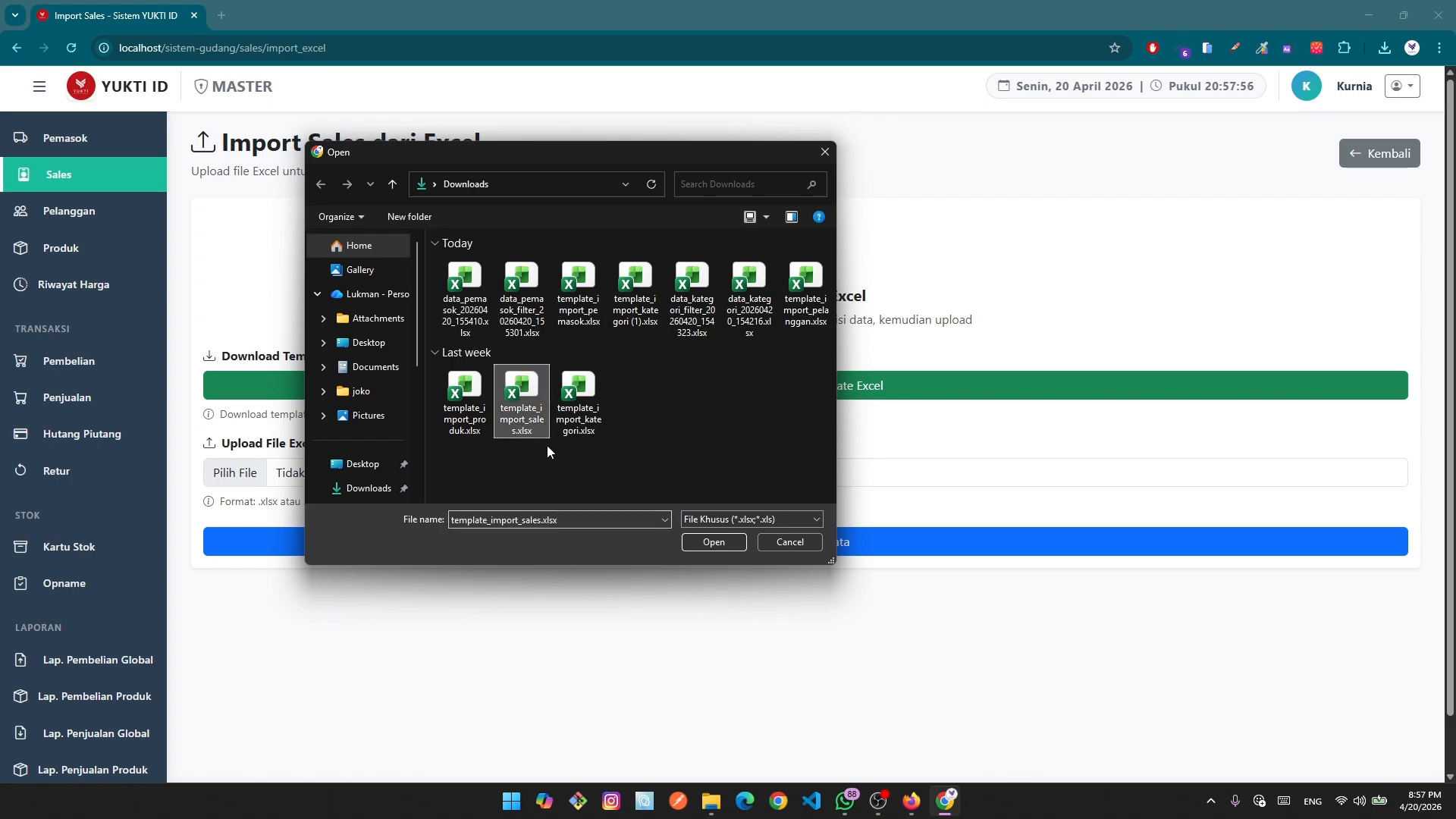
click(713, 542)
click(729, 541)
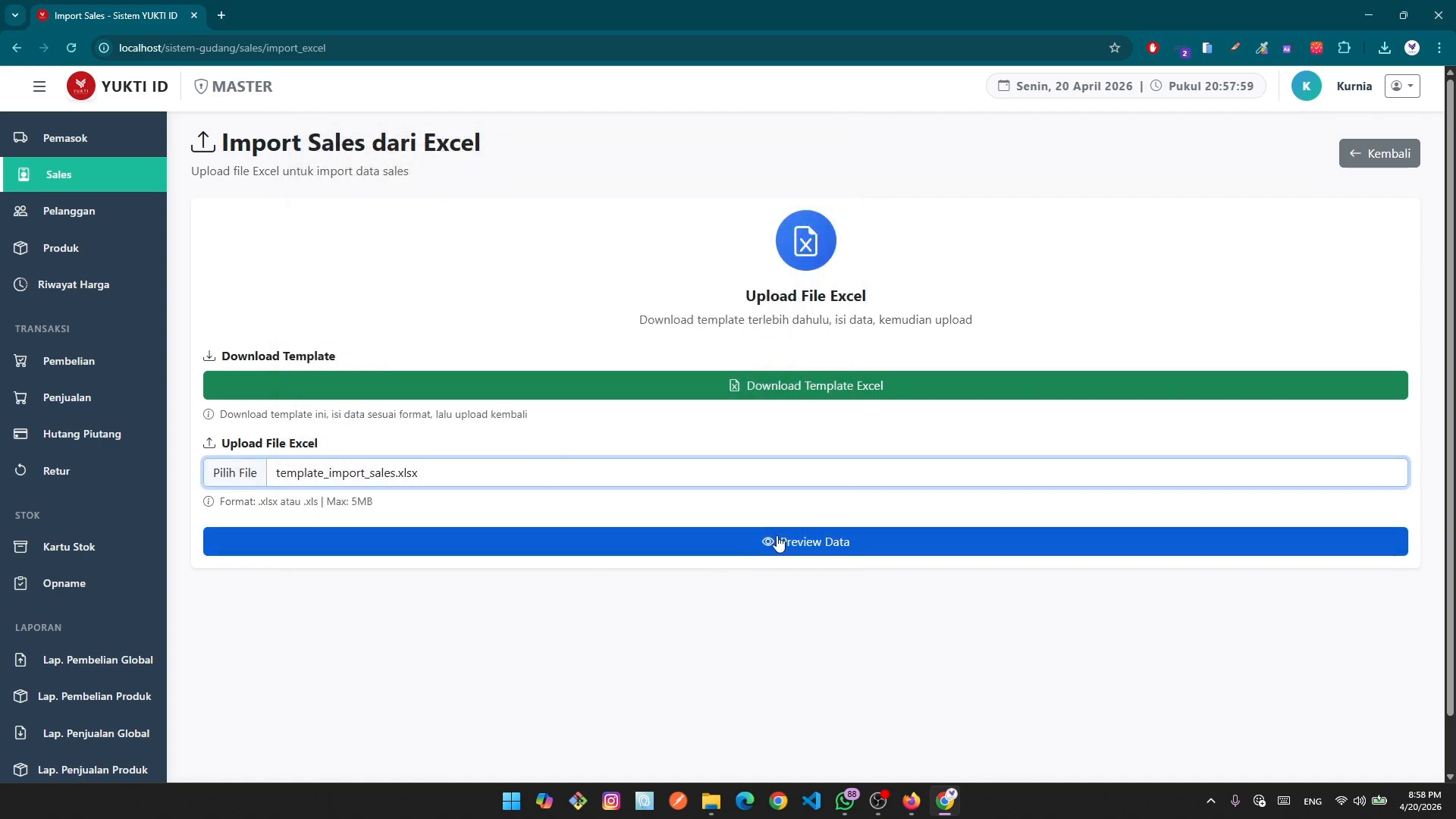
scroll(780, 529, down, 3)
scroll(671, 558, down, 3)
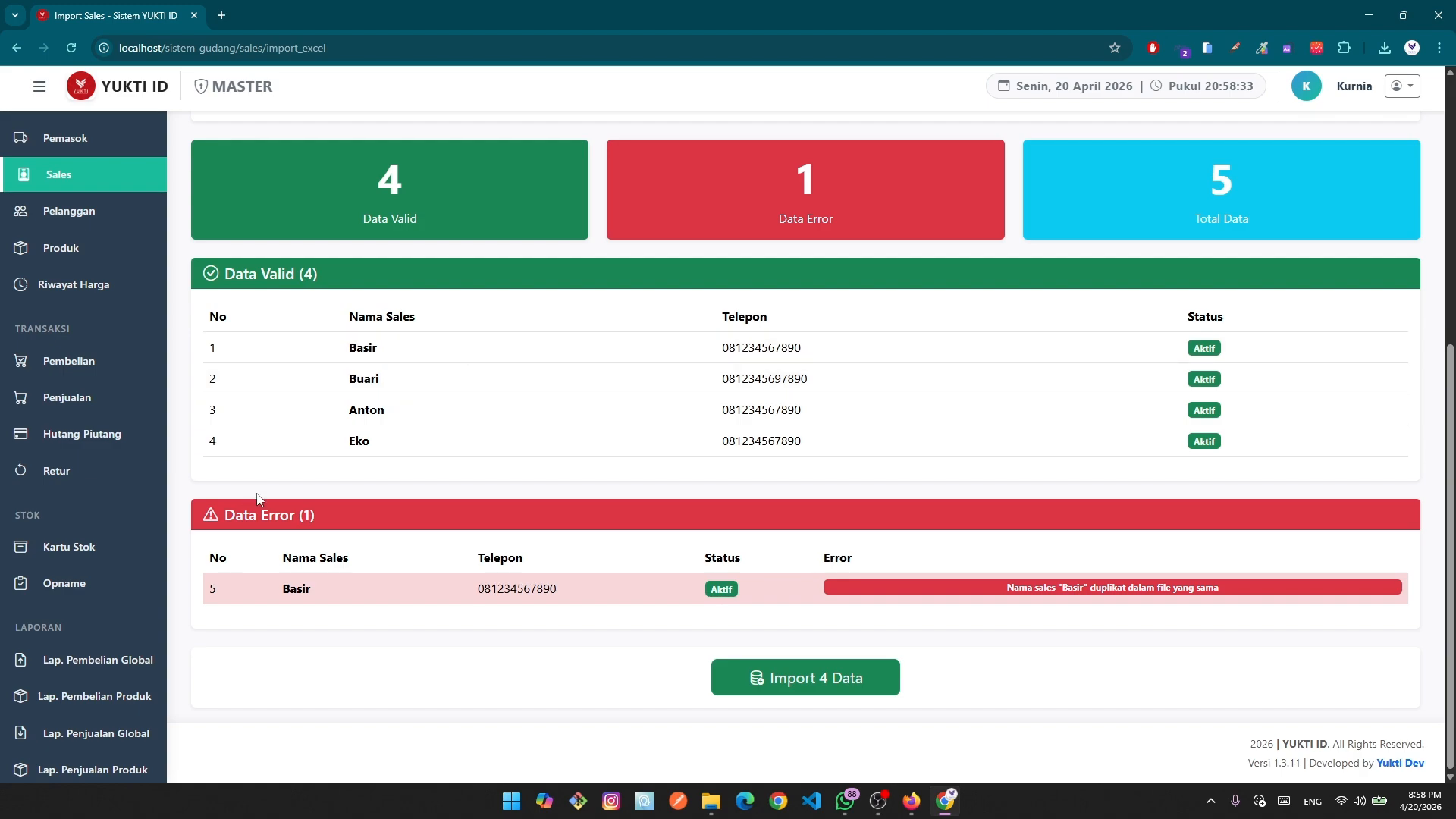
click(823, 688)
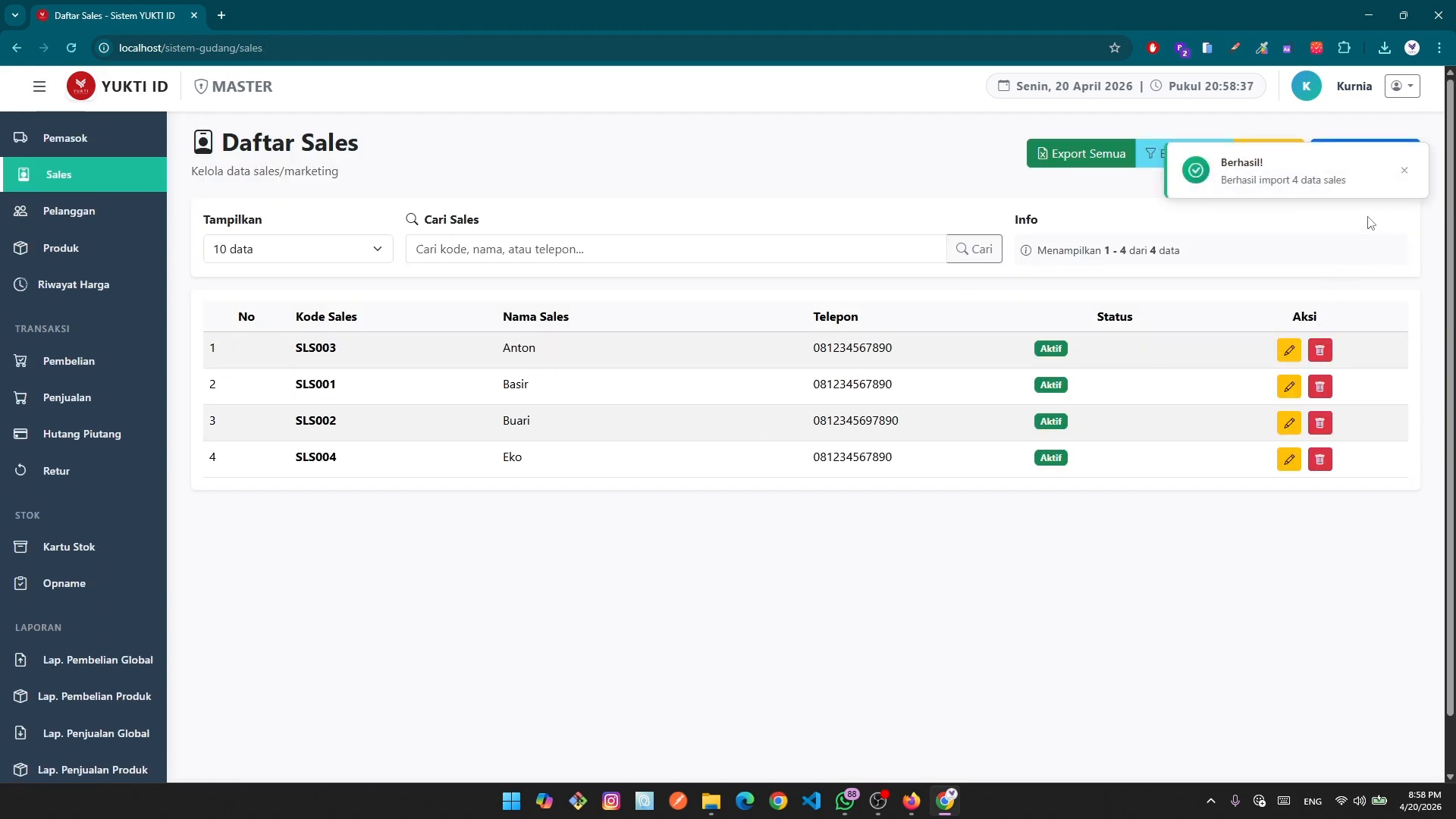
Dismiss the success toast and open Import Pelanggan from the empty customer list.
click(1405, 176)
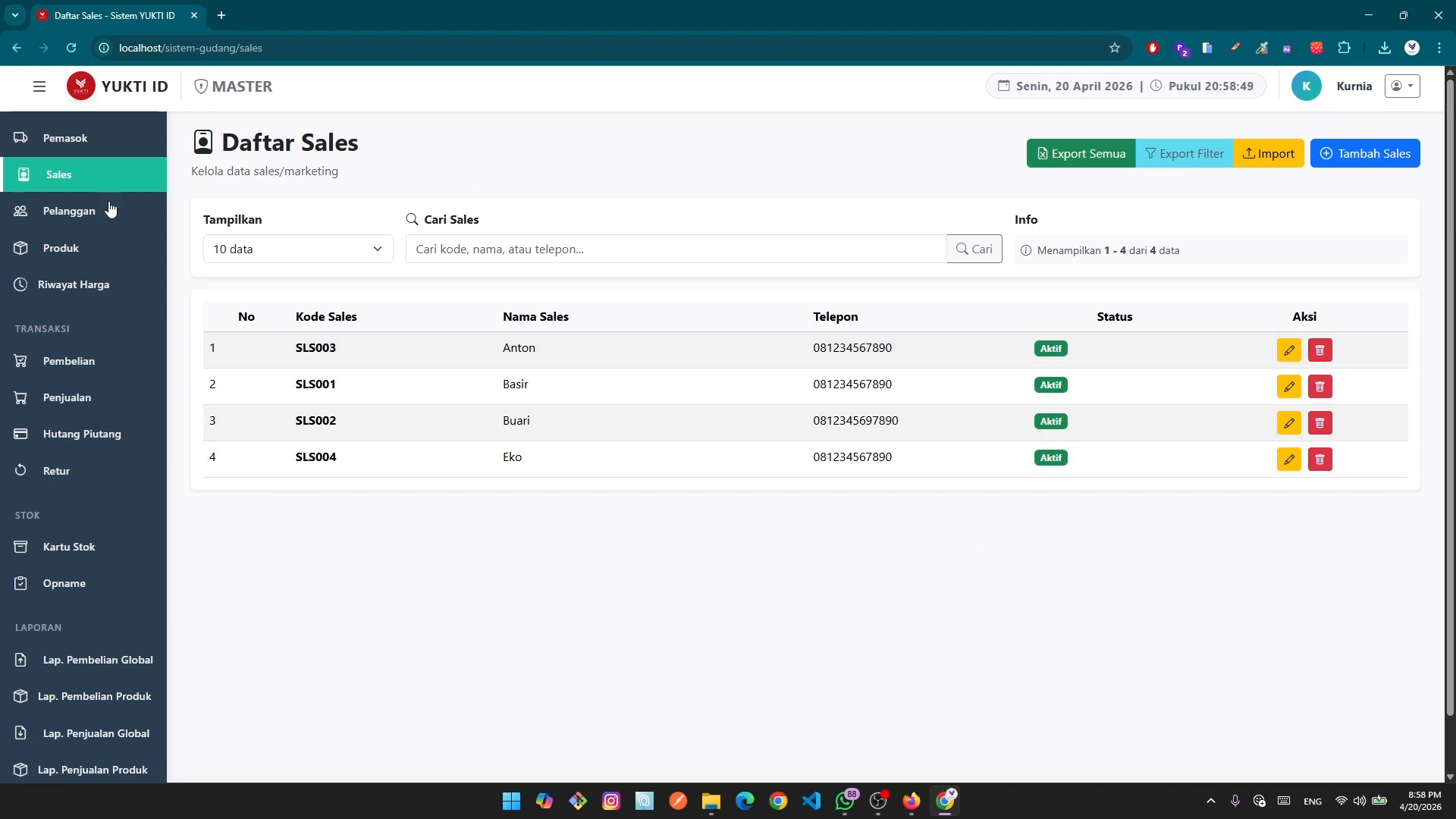
click(41, 213)
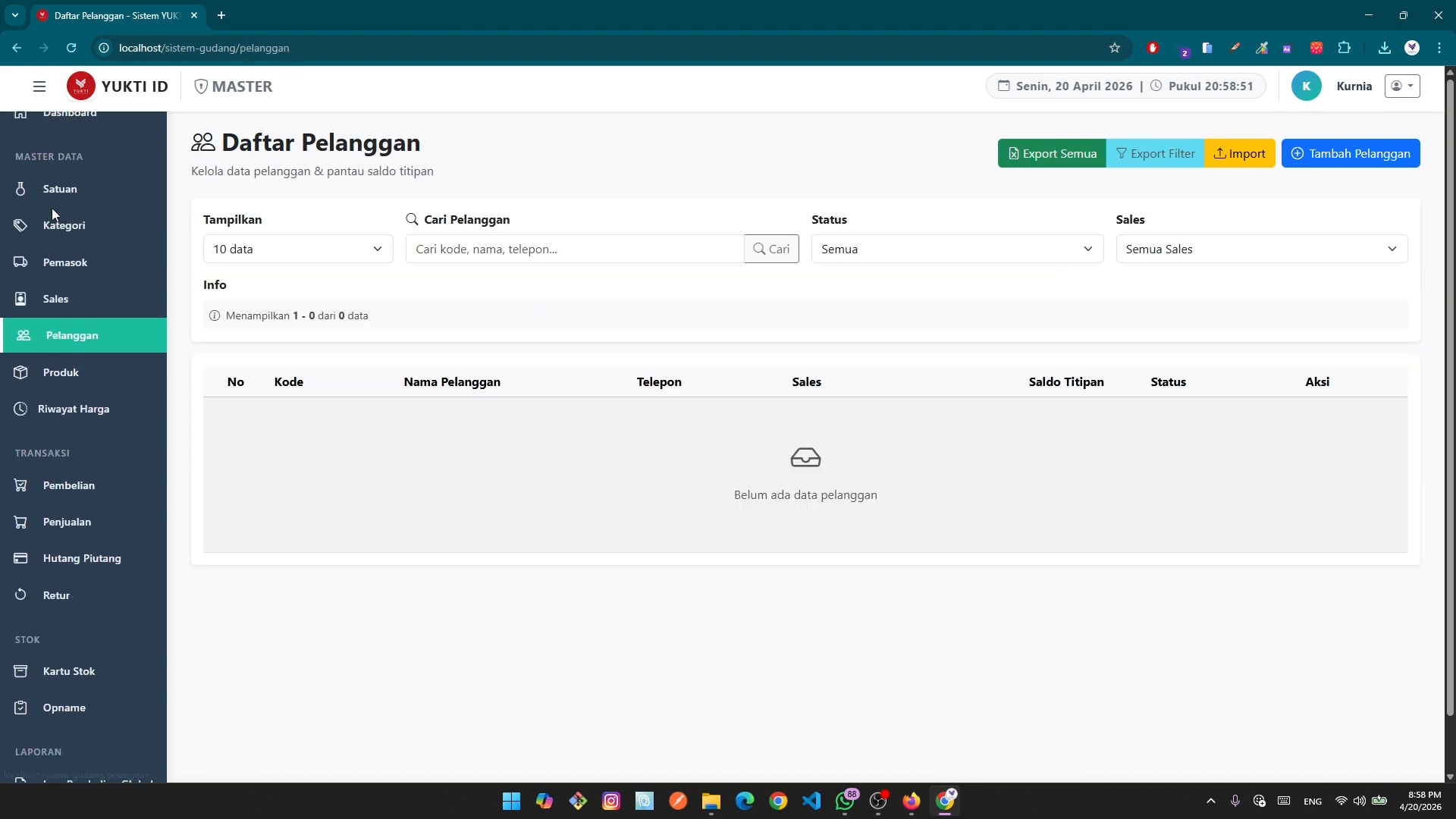
click(1242, 163)
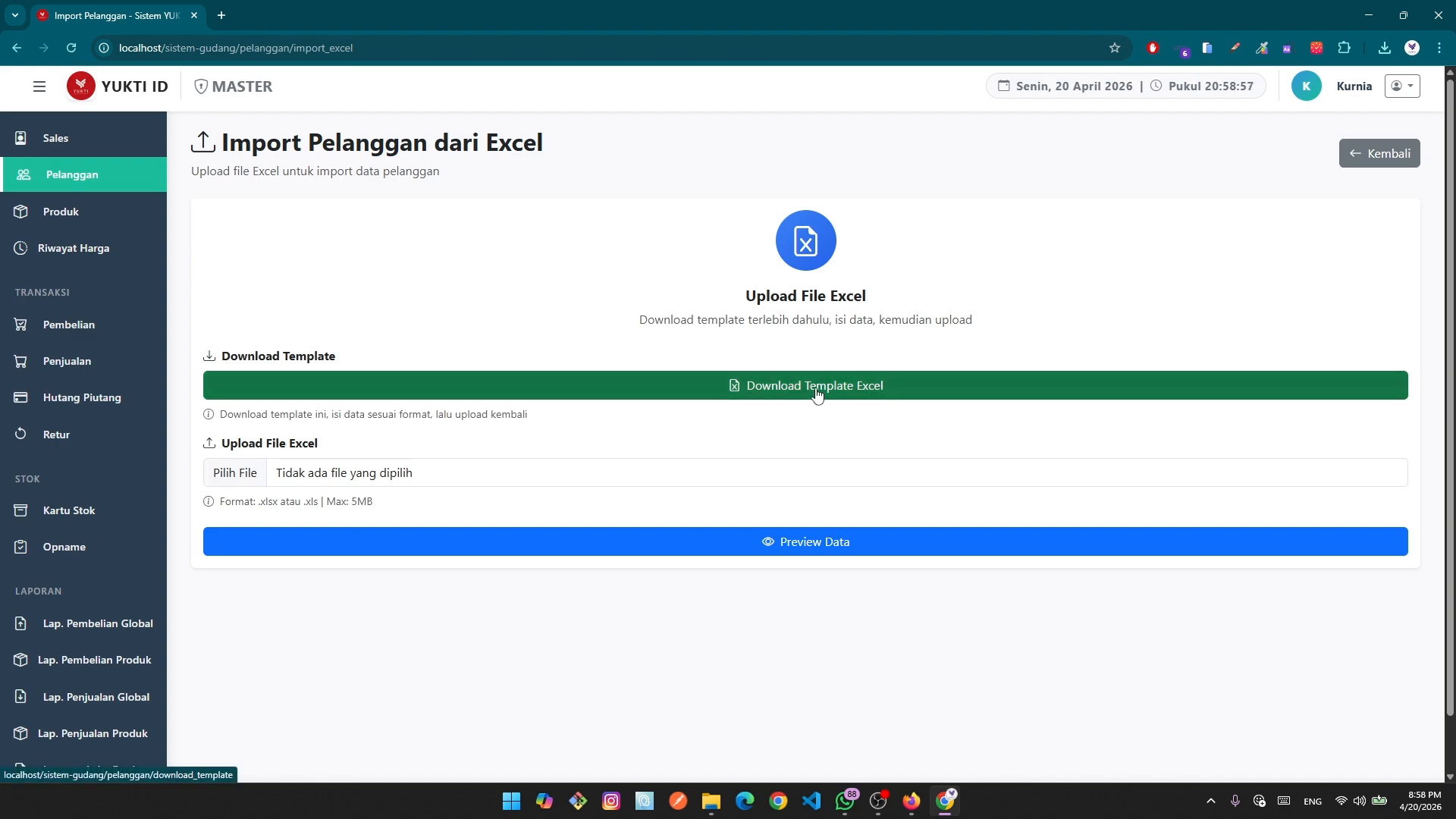
scroll(139, 335, up, 3)
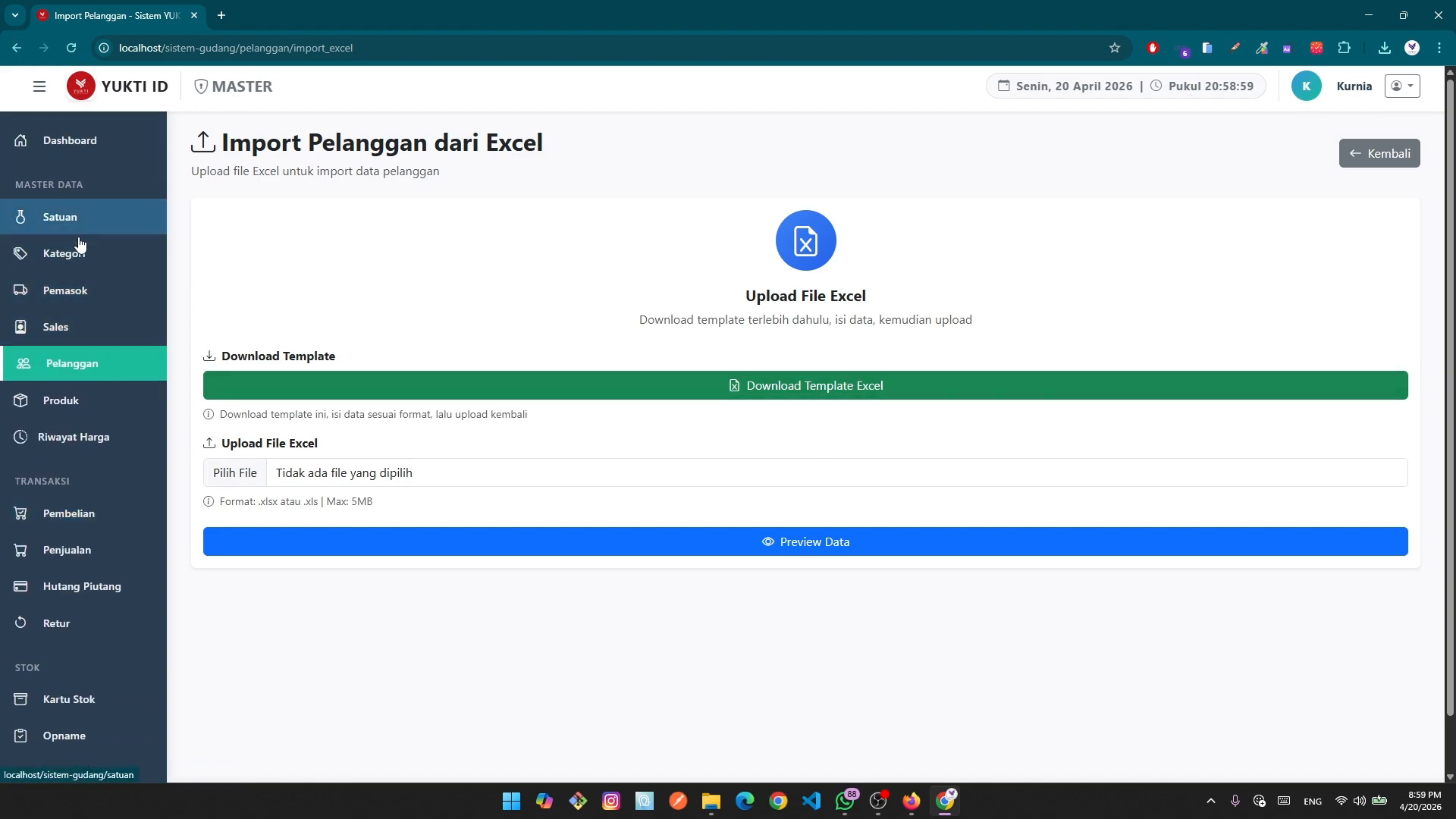
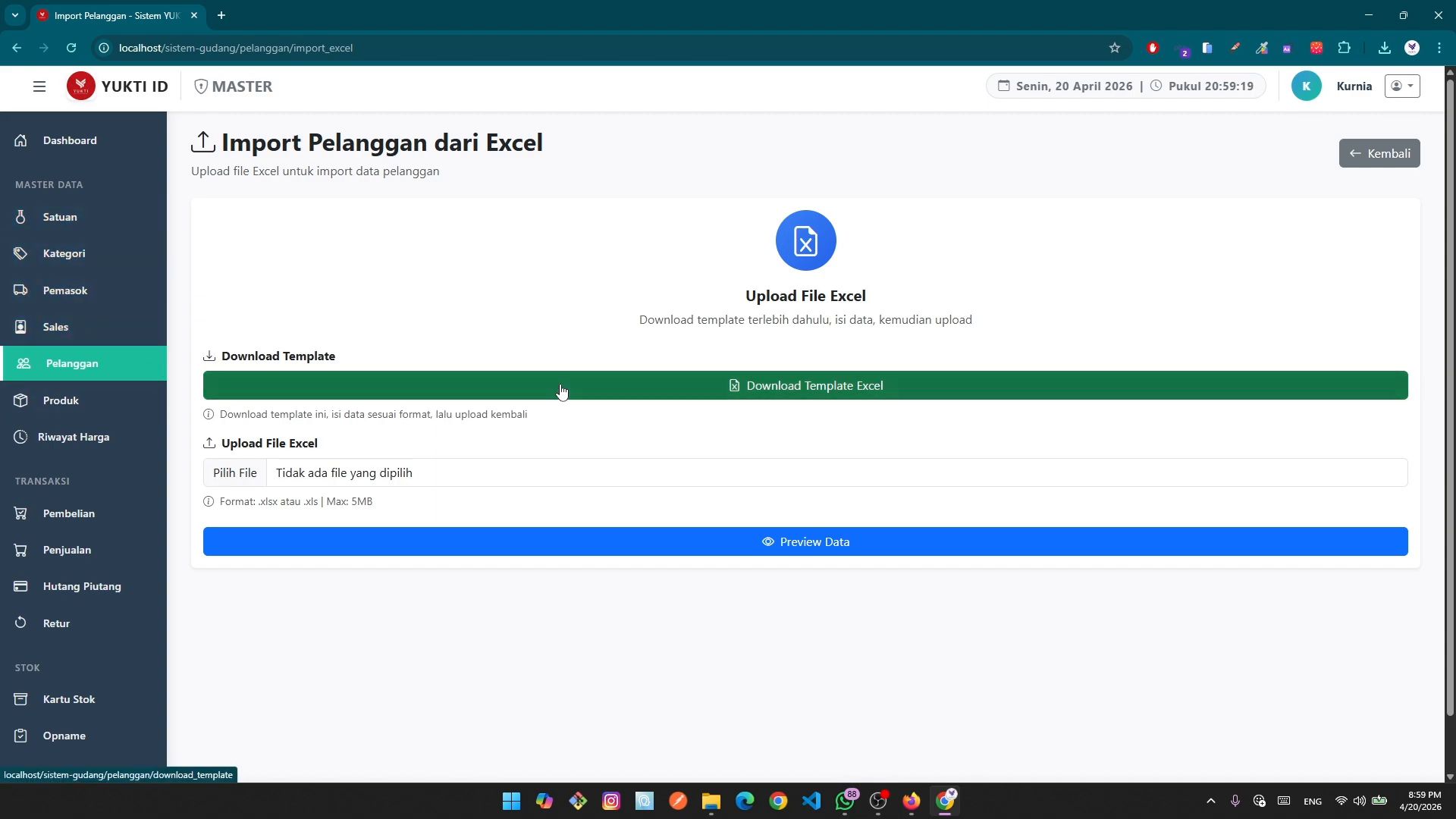
Save the customer import template, template_import_pelanggan.xlsx, to Downloads and show it in its folder.
click(770, 399)
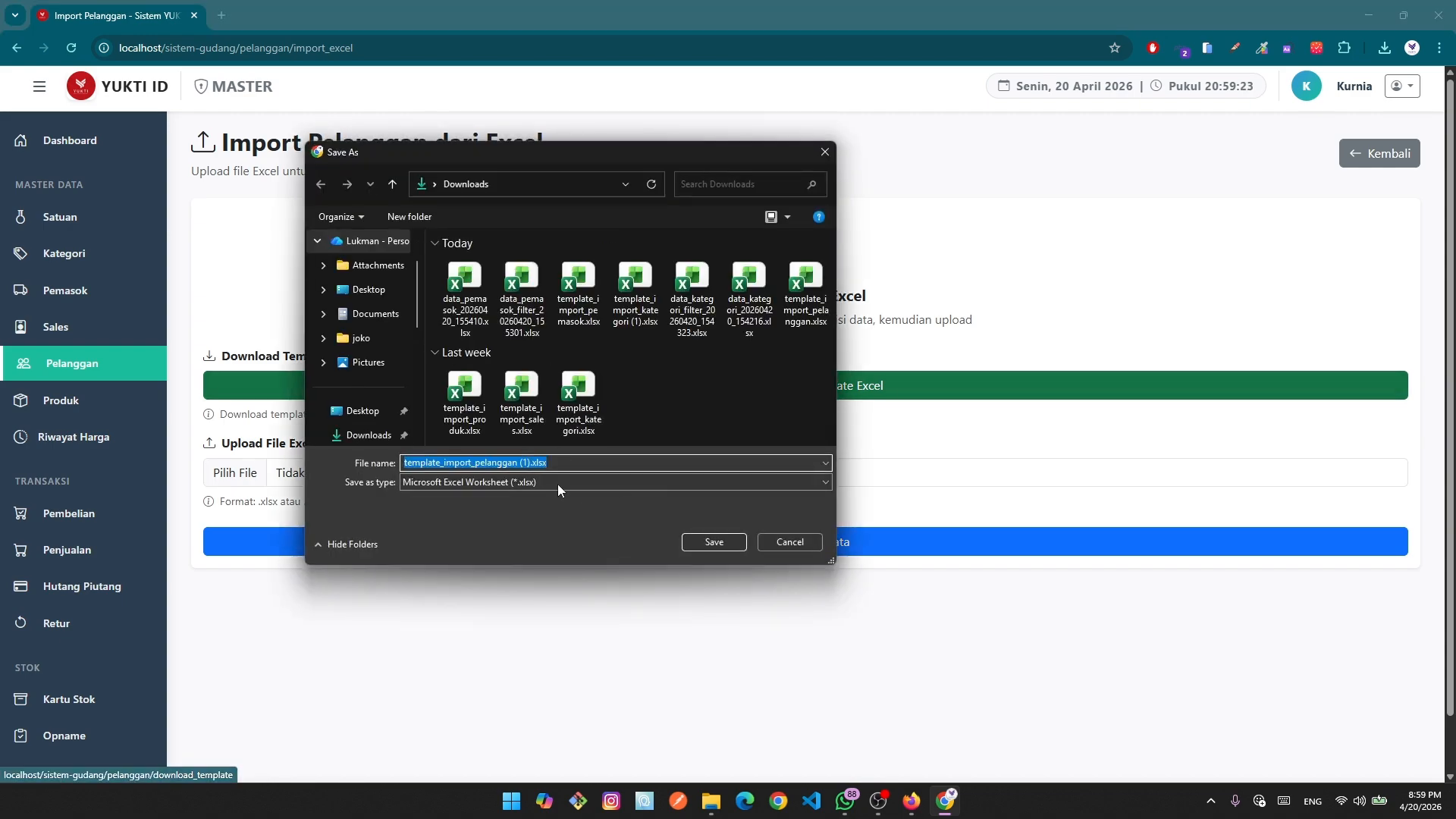
click(710, 540)
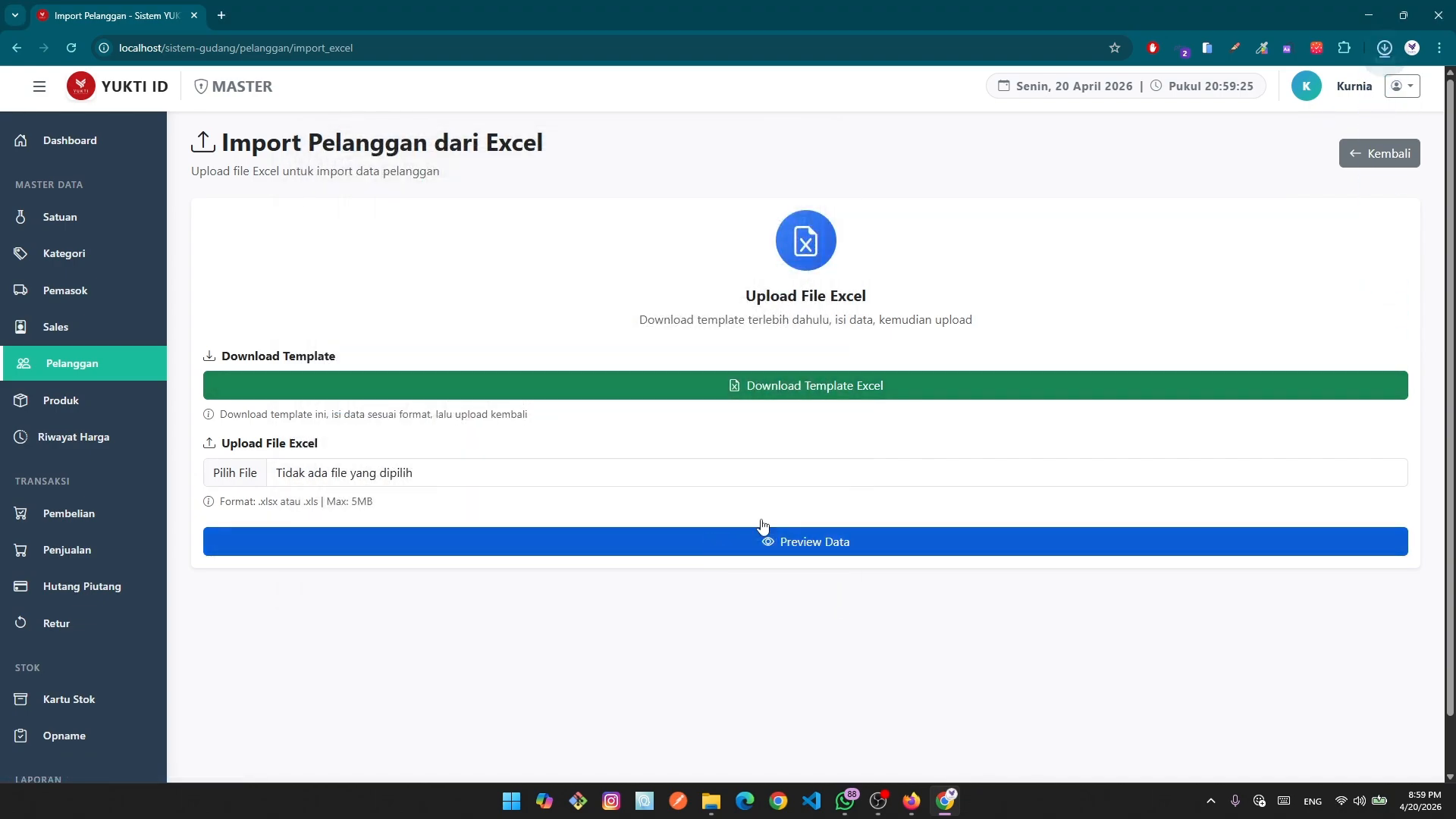
click(1343, 85)
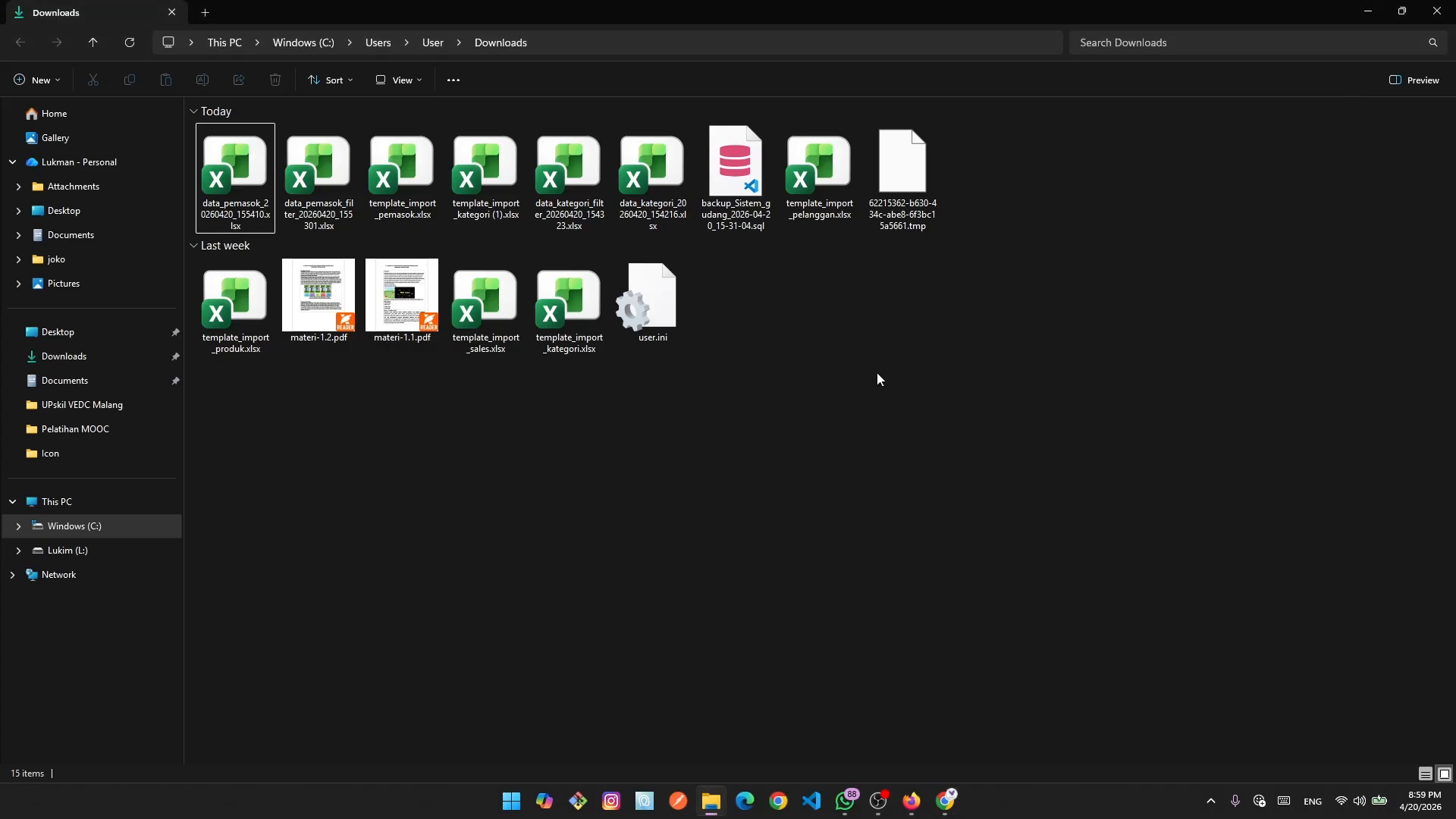
Refresh the Downloads folder and open template_import_pelanggan (1).xlsx in Excel.
click(130, 43)
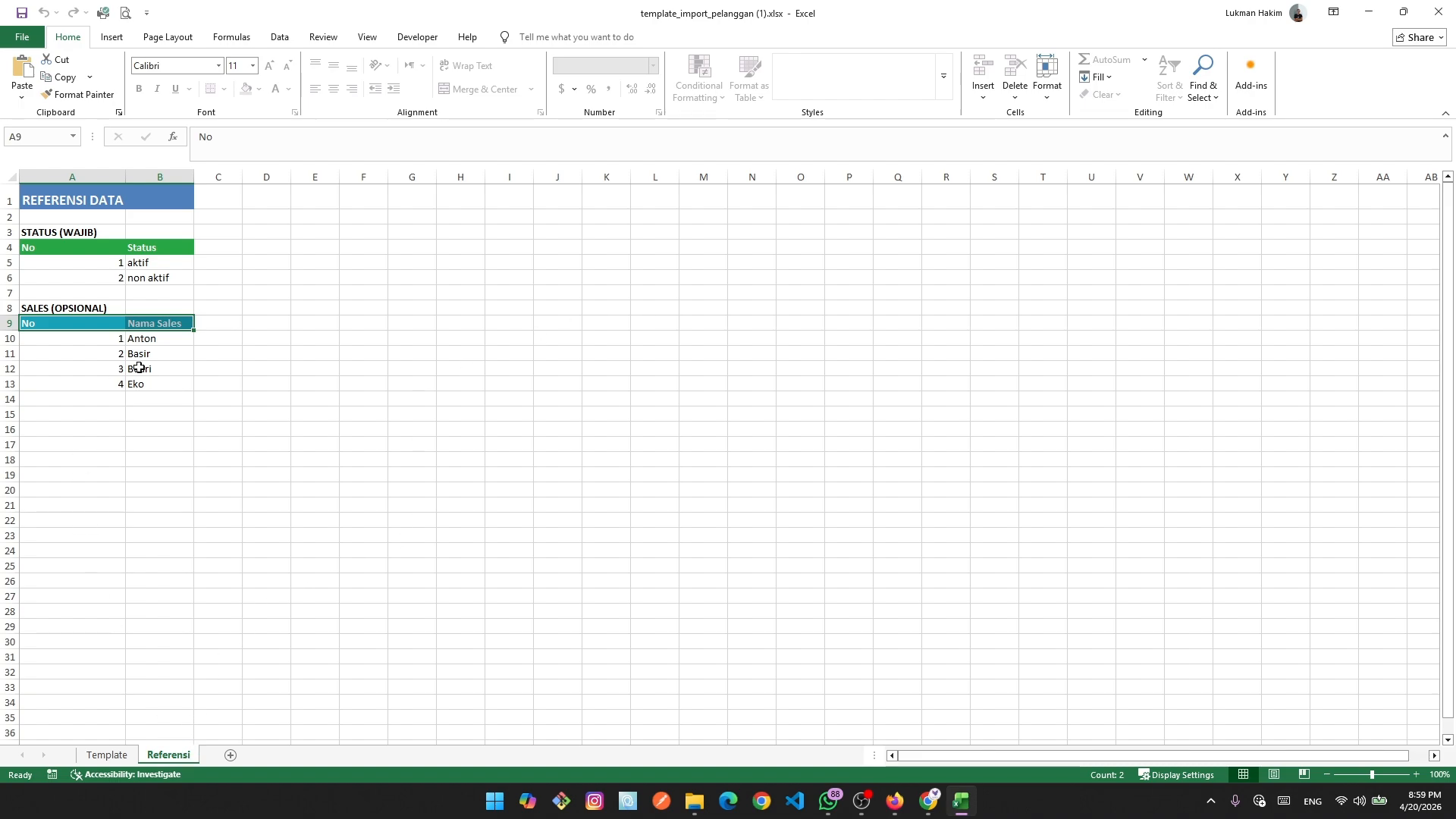
Check the Referensi status and sales values, then delete the Template sheet's notes in A6:B12.
click(161, 261)
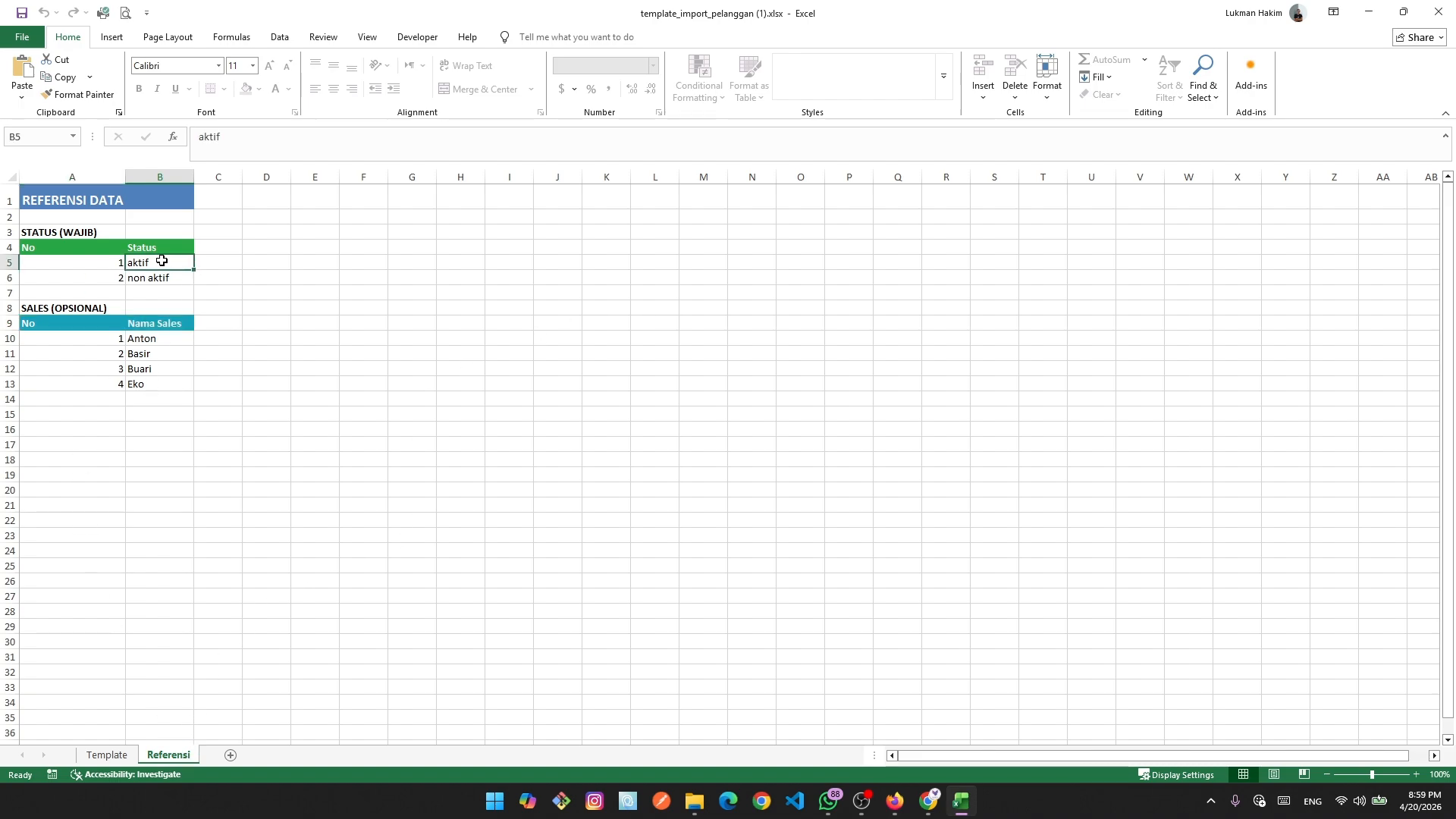
click(148, 340)
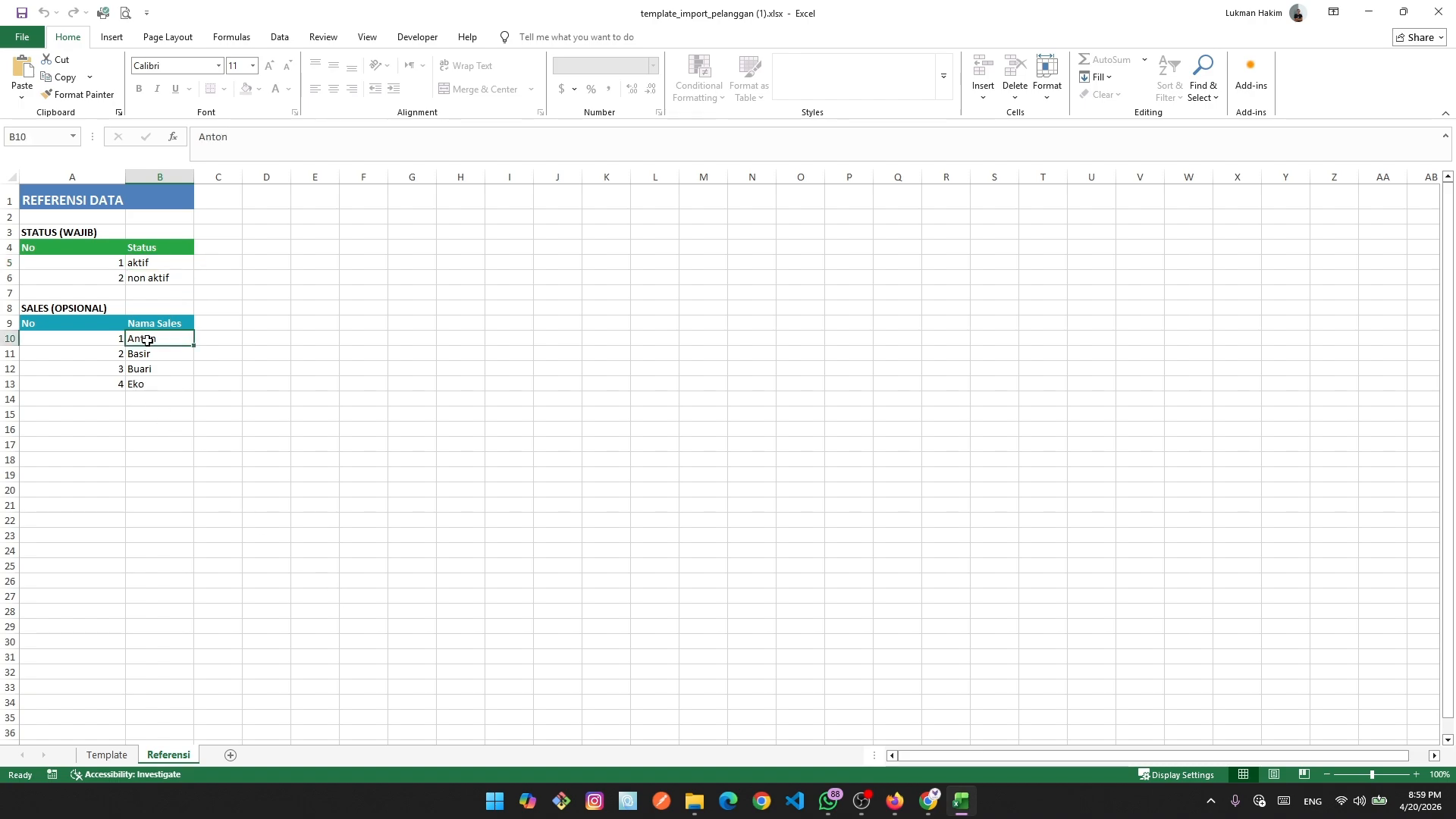
click(101, 756)
drag(465, 525, 464, 510)
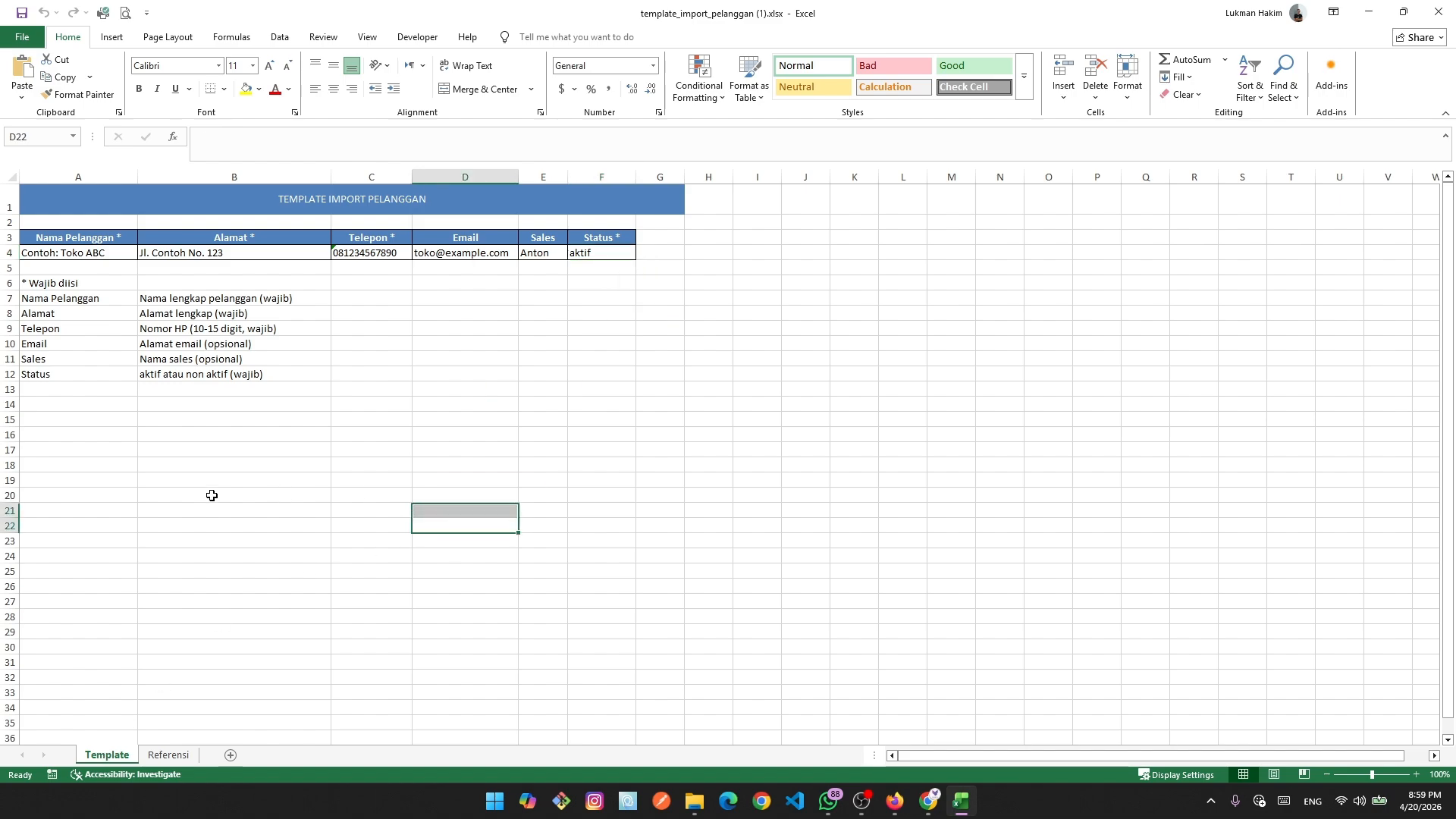
drag(24, 279, 318, 377)
key(Delete)
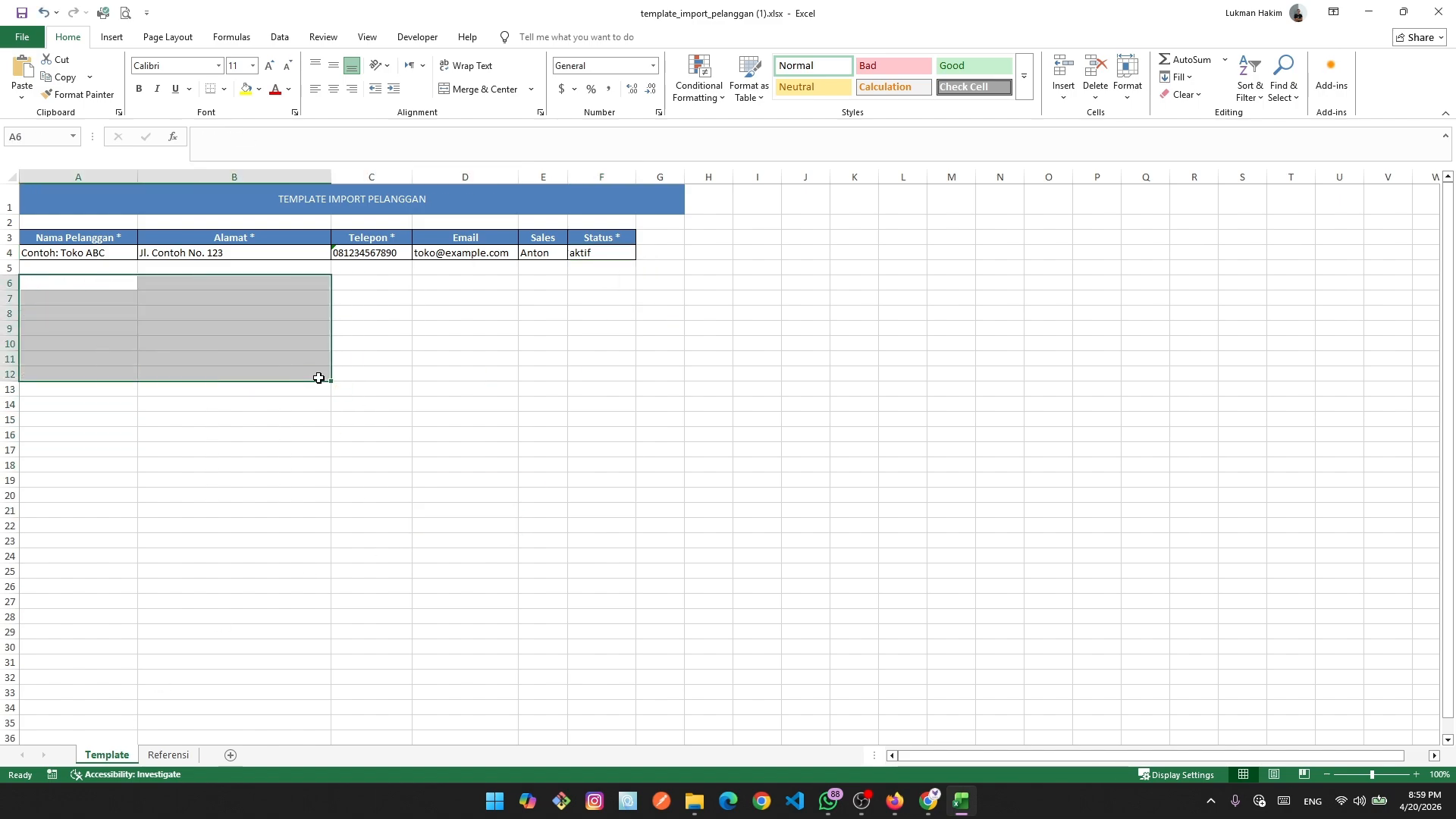
click(656, 450)
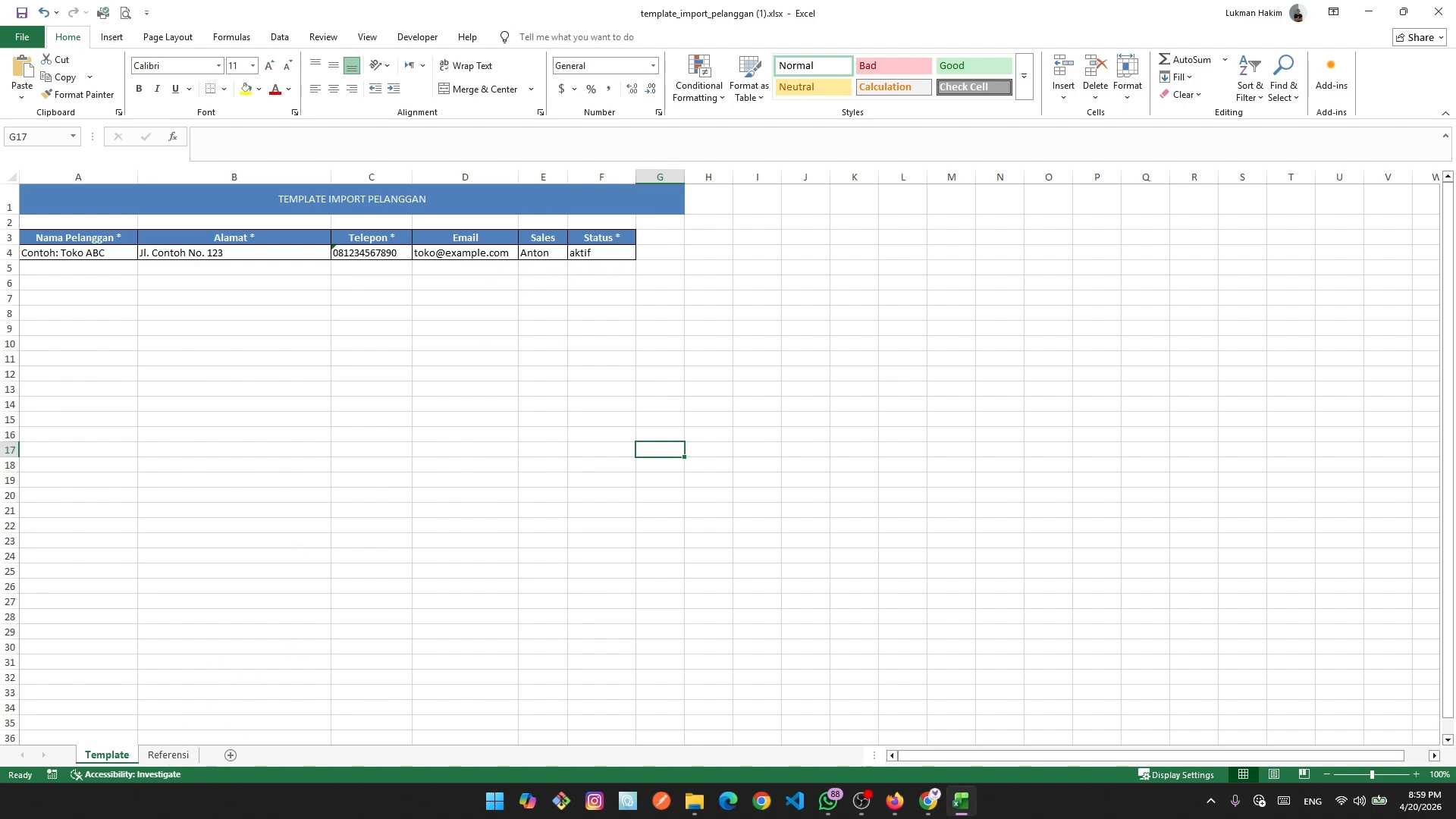
Check the Referensi sales names, then erase Anton from the example row's Sales cell E4.
click(168, 755)
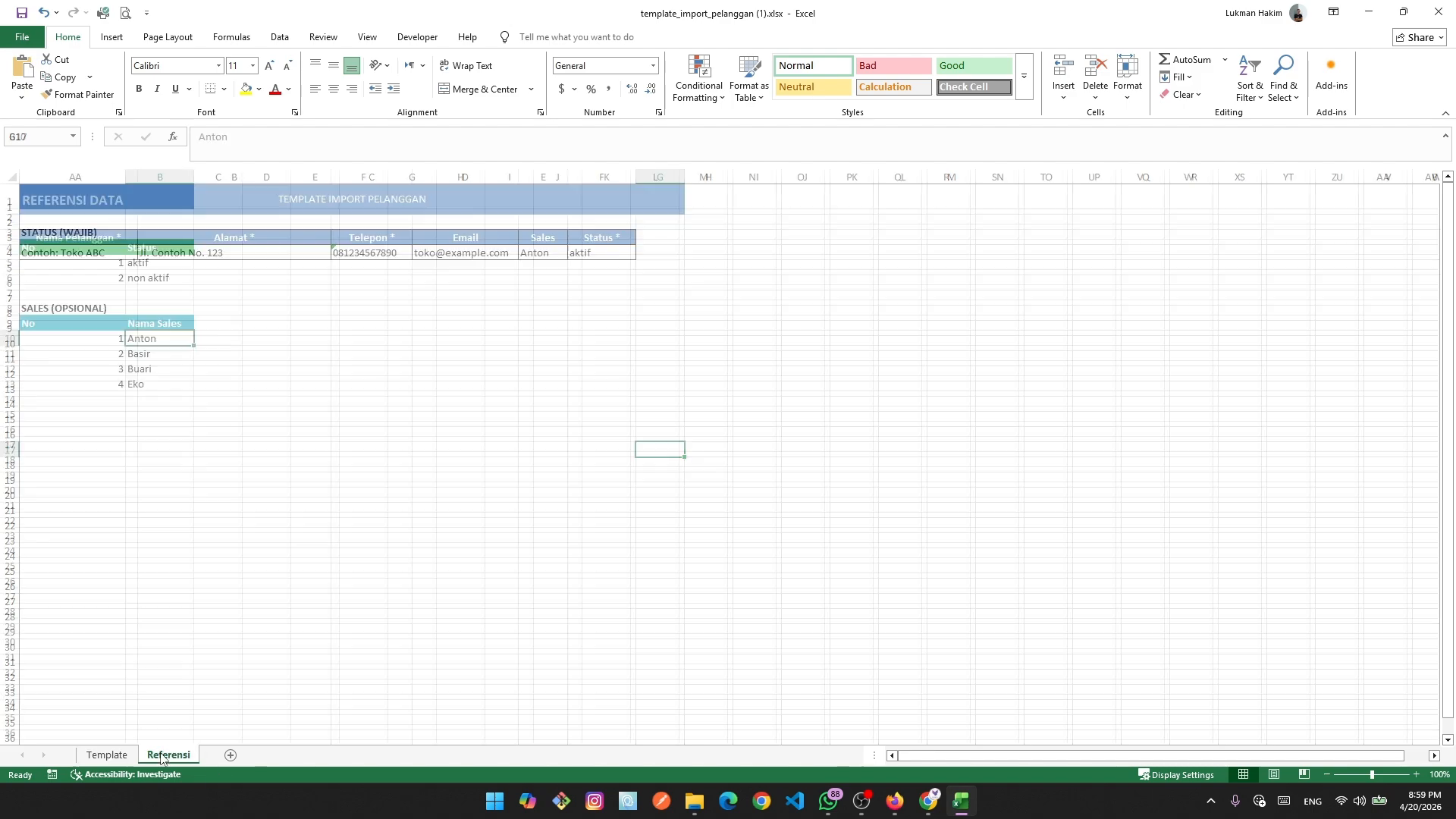
click(151, 384)
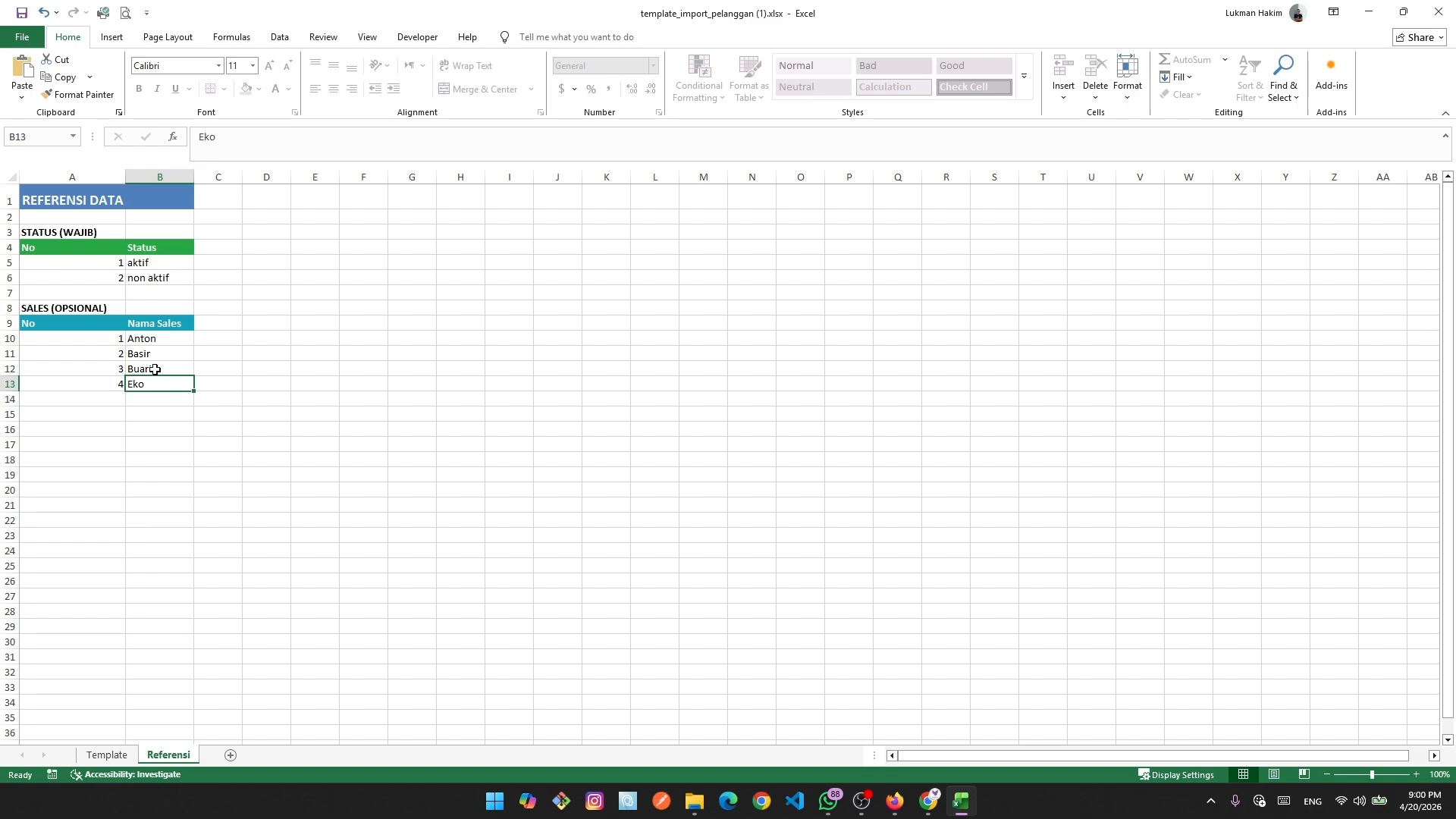
click(107, 756)
click(558, 257)
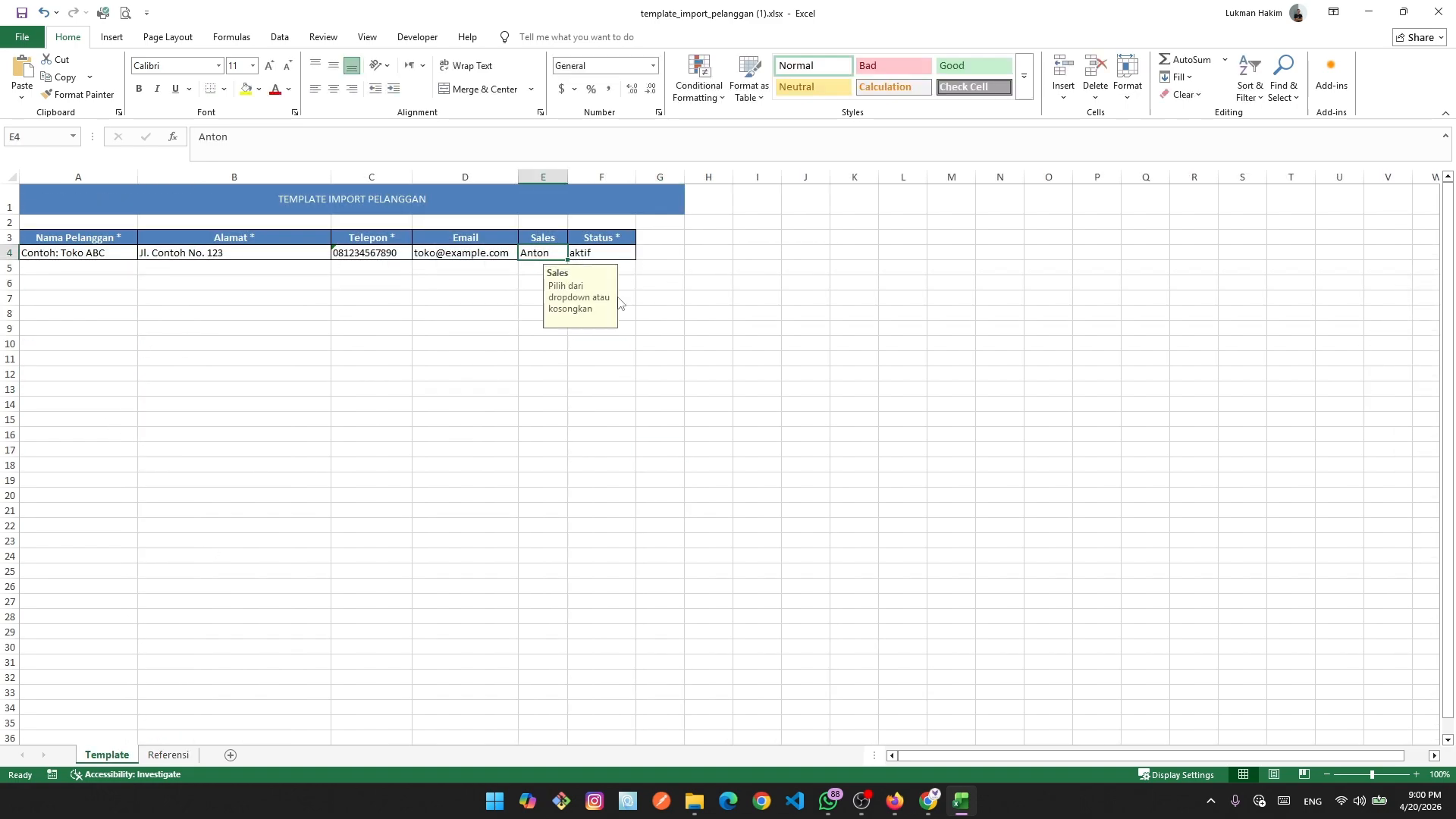
key(BackSpace)
key(Return)
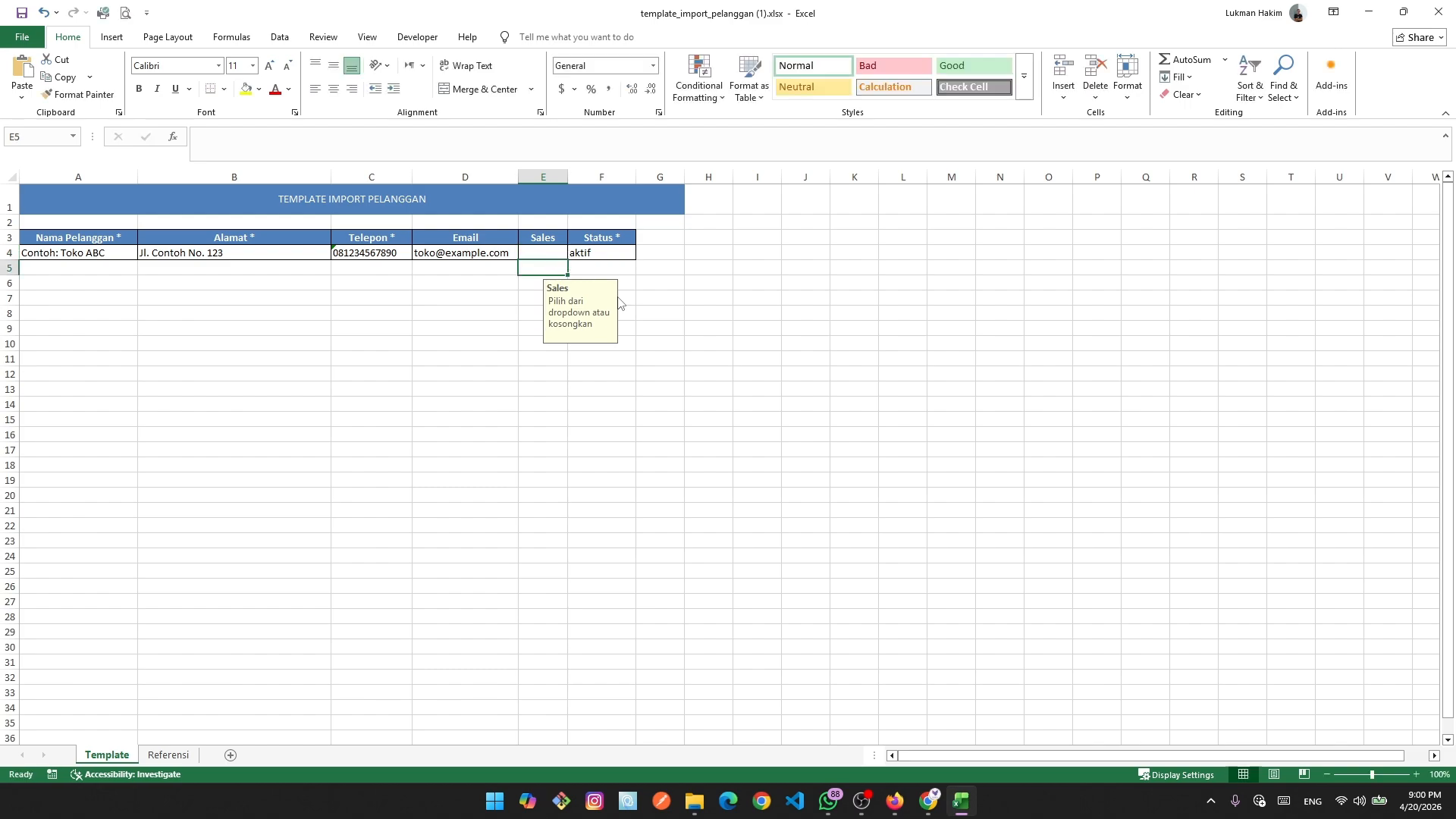
click(659, 492)
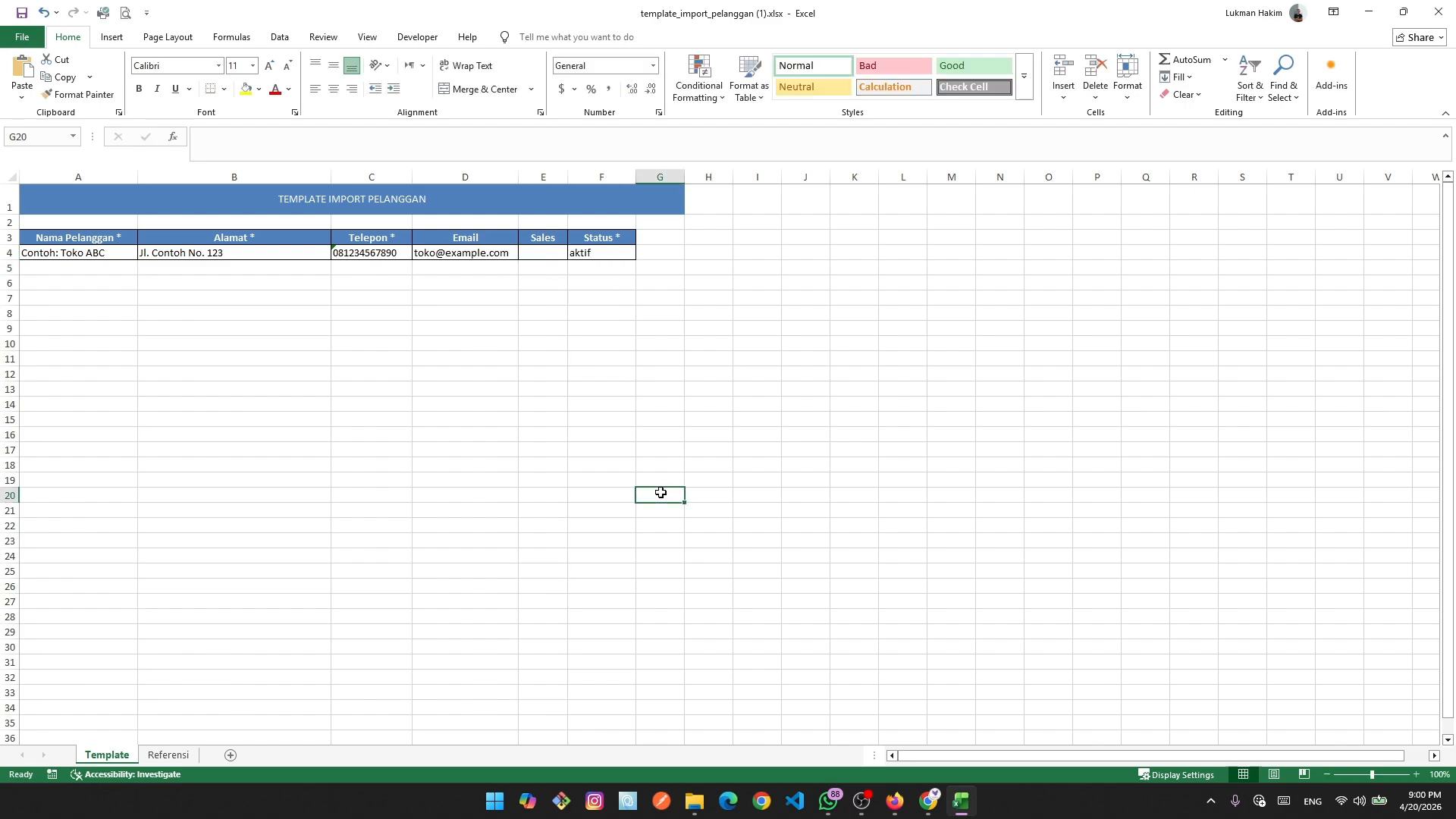
Enter the unlisted name 'lu' in E4, refuse it at the Invalid prompt, and open the Accessibility Assistant.
click(536, 259)
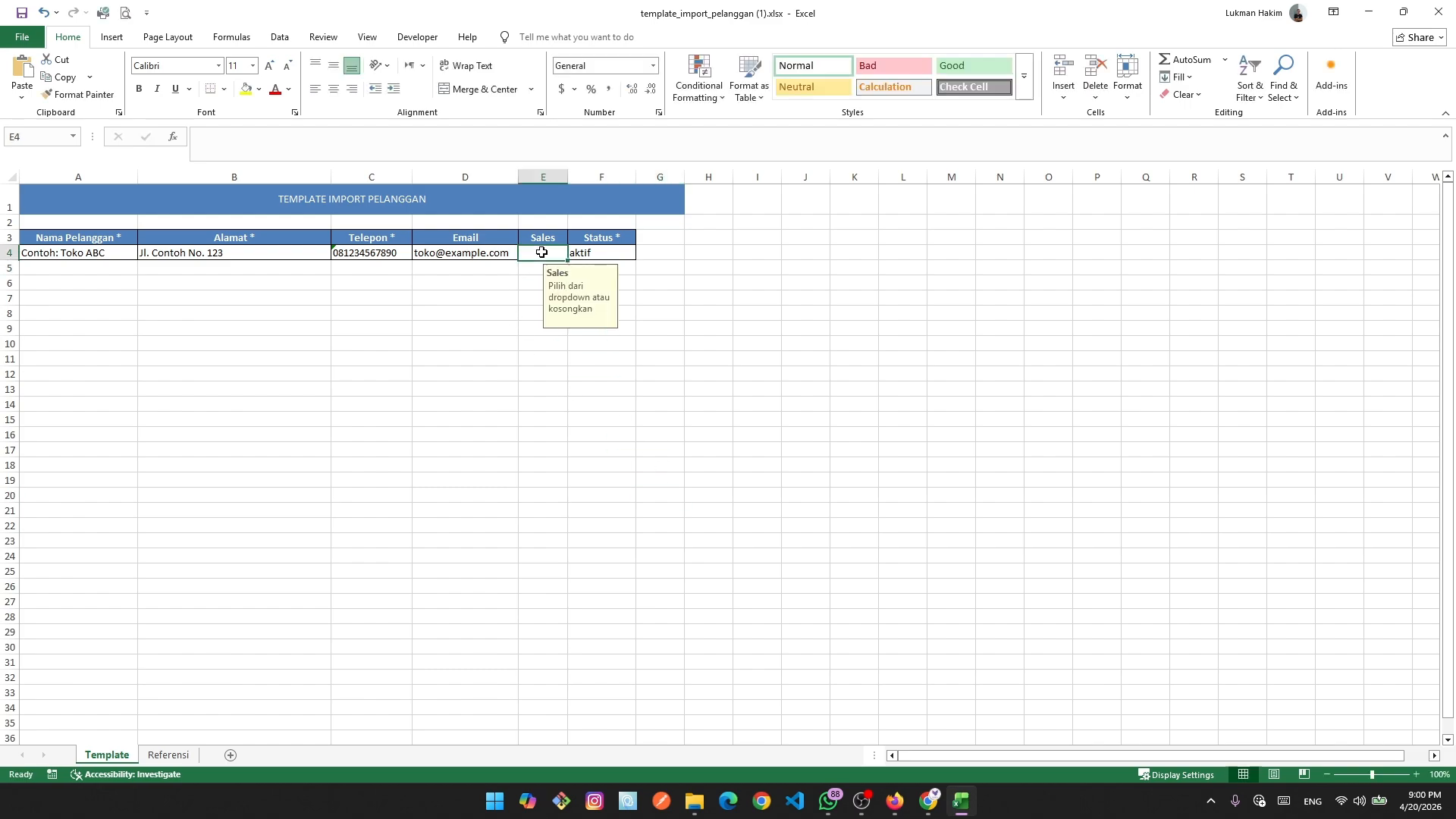
click(171, 756)
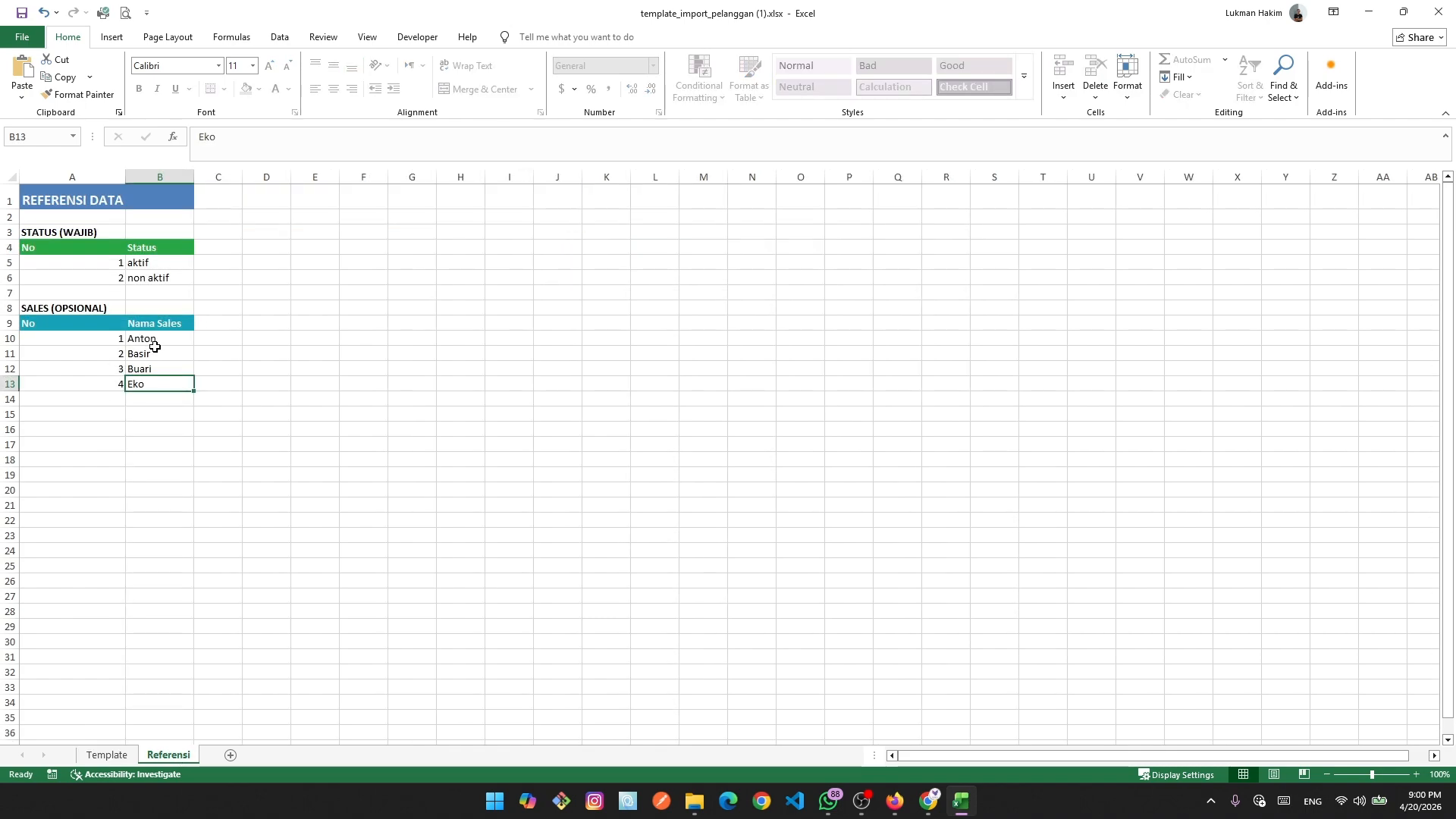
click(107, 755)
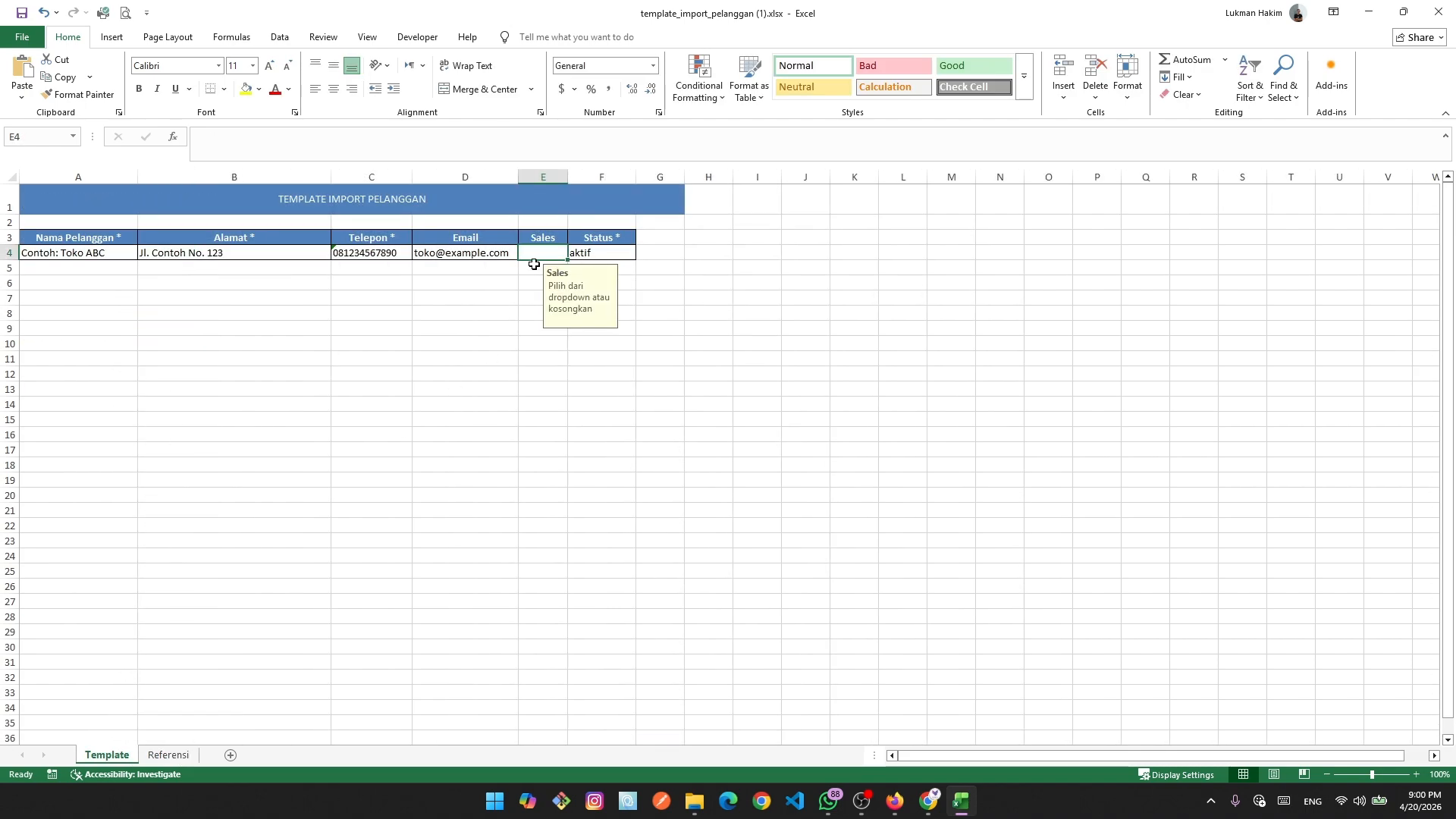
text(lukim)
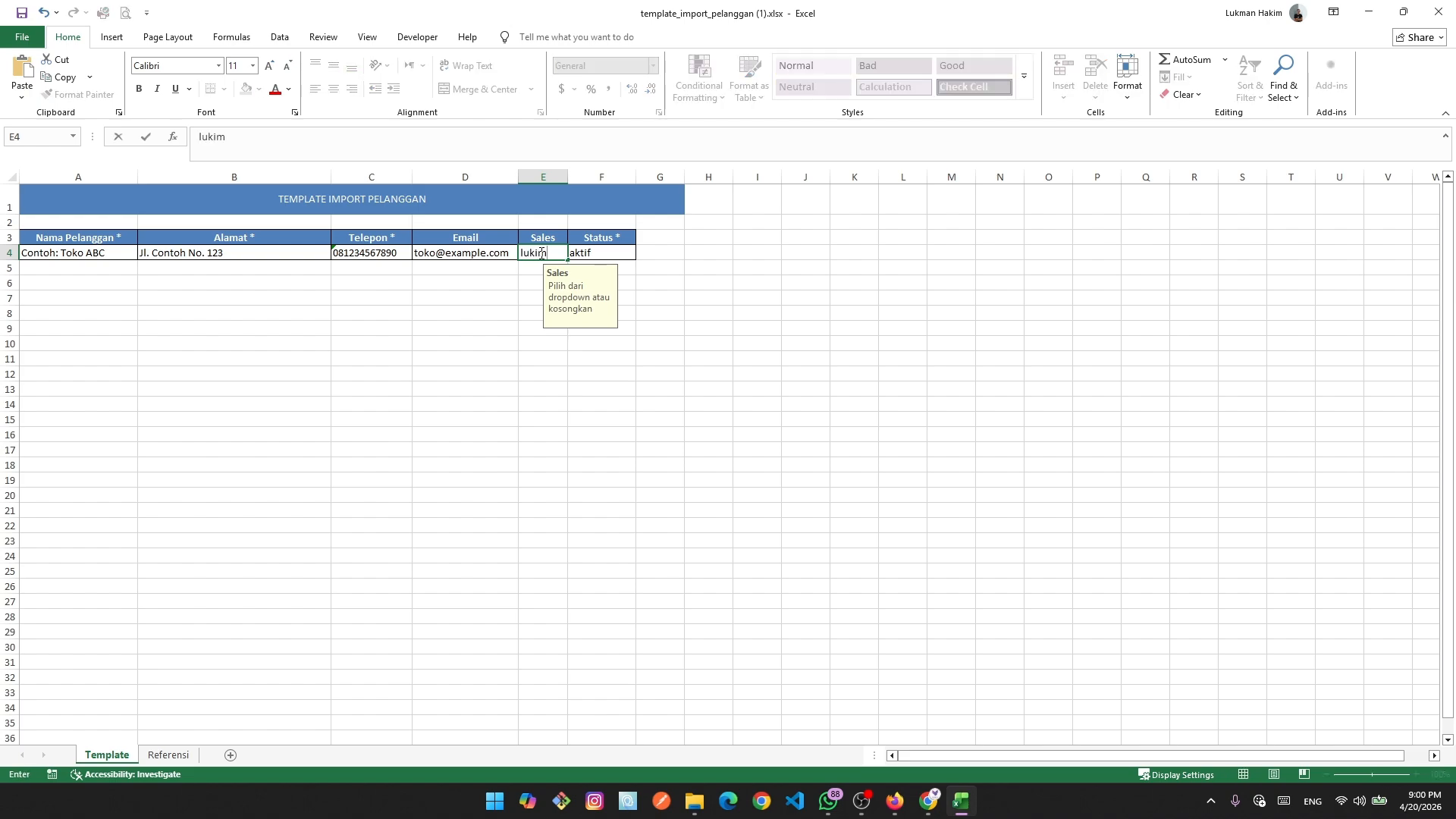
key(Return)
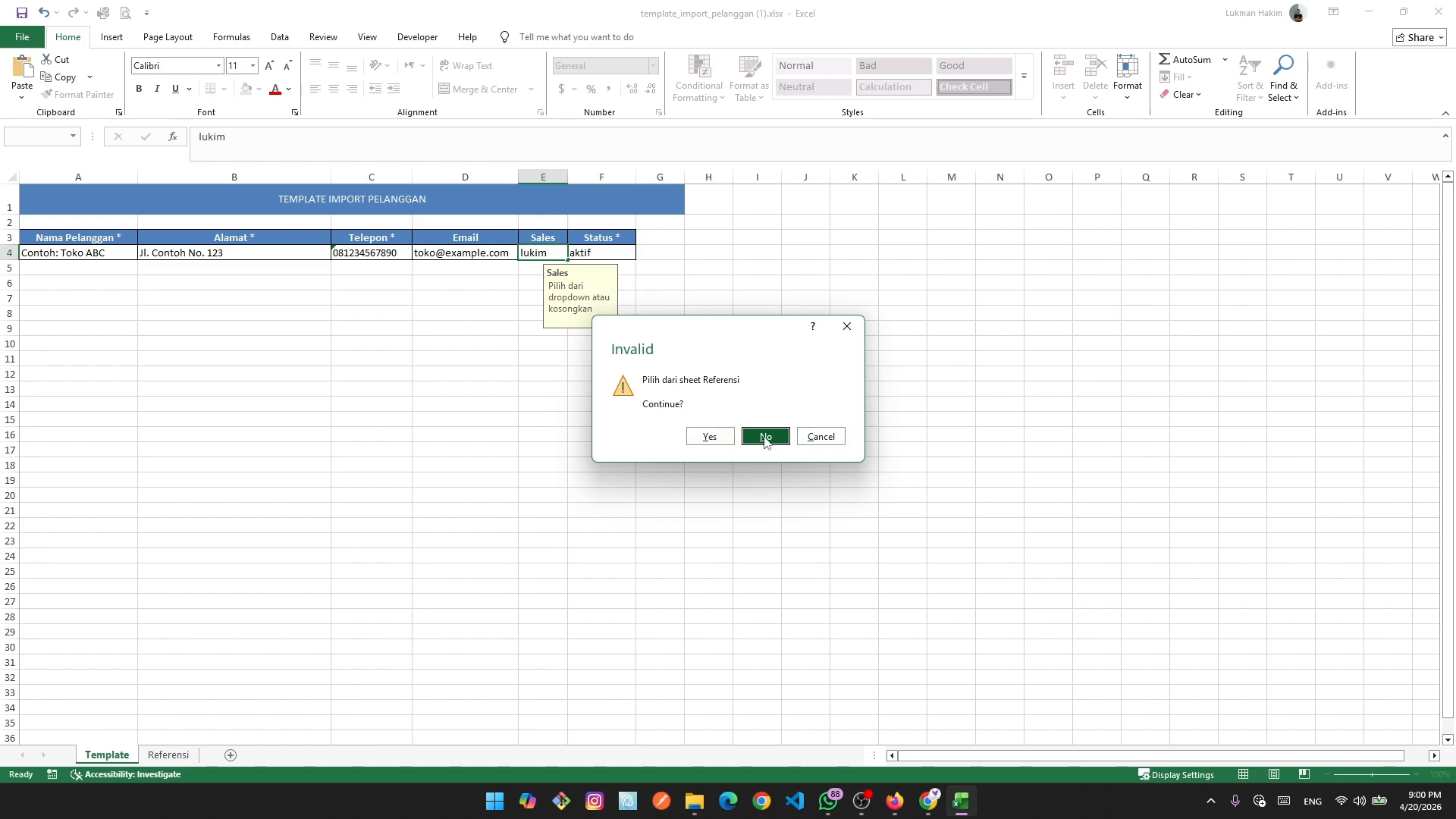
click(847, 326)
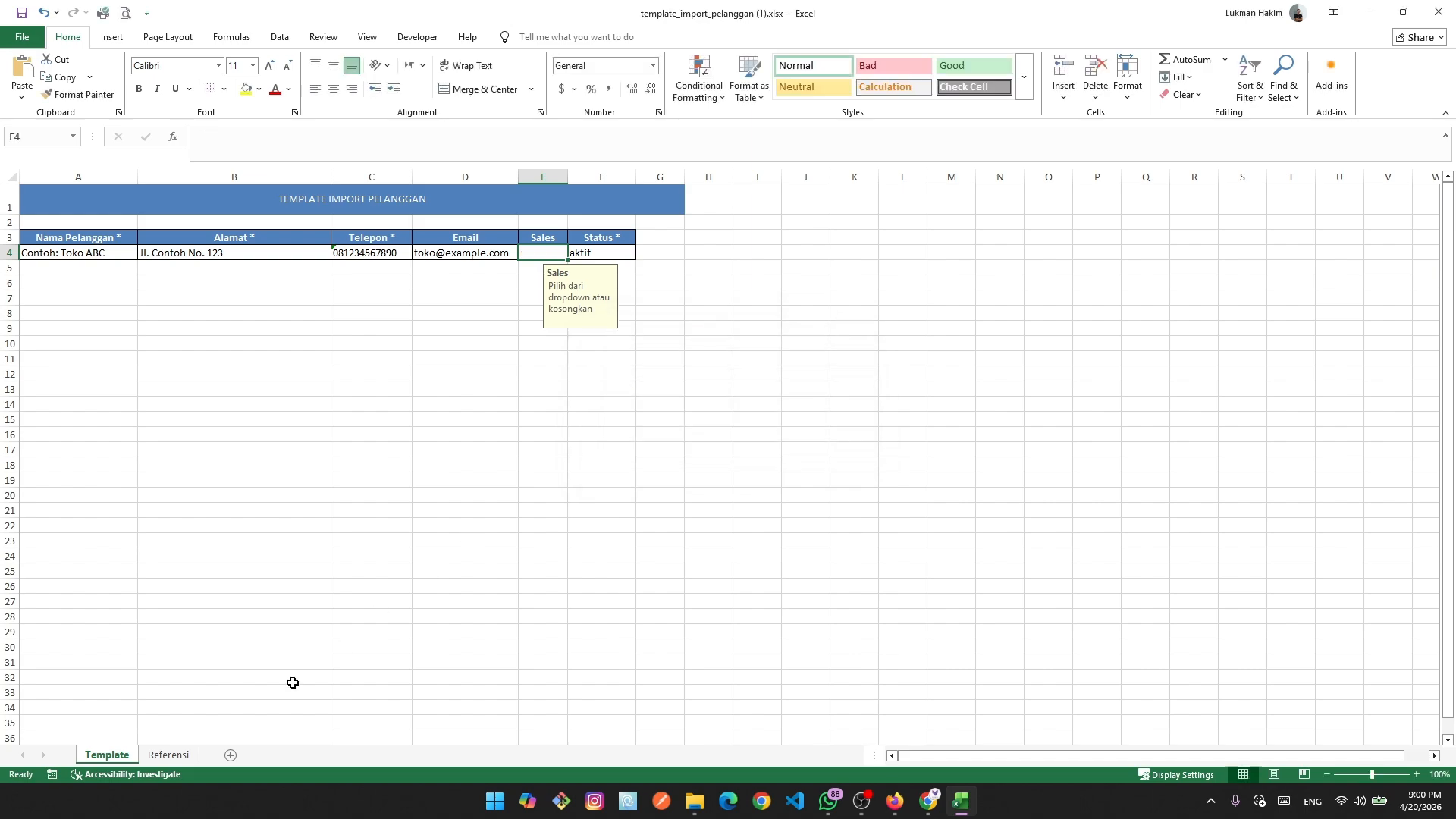
click(125, 774)
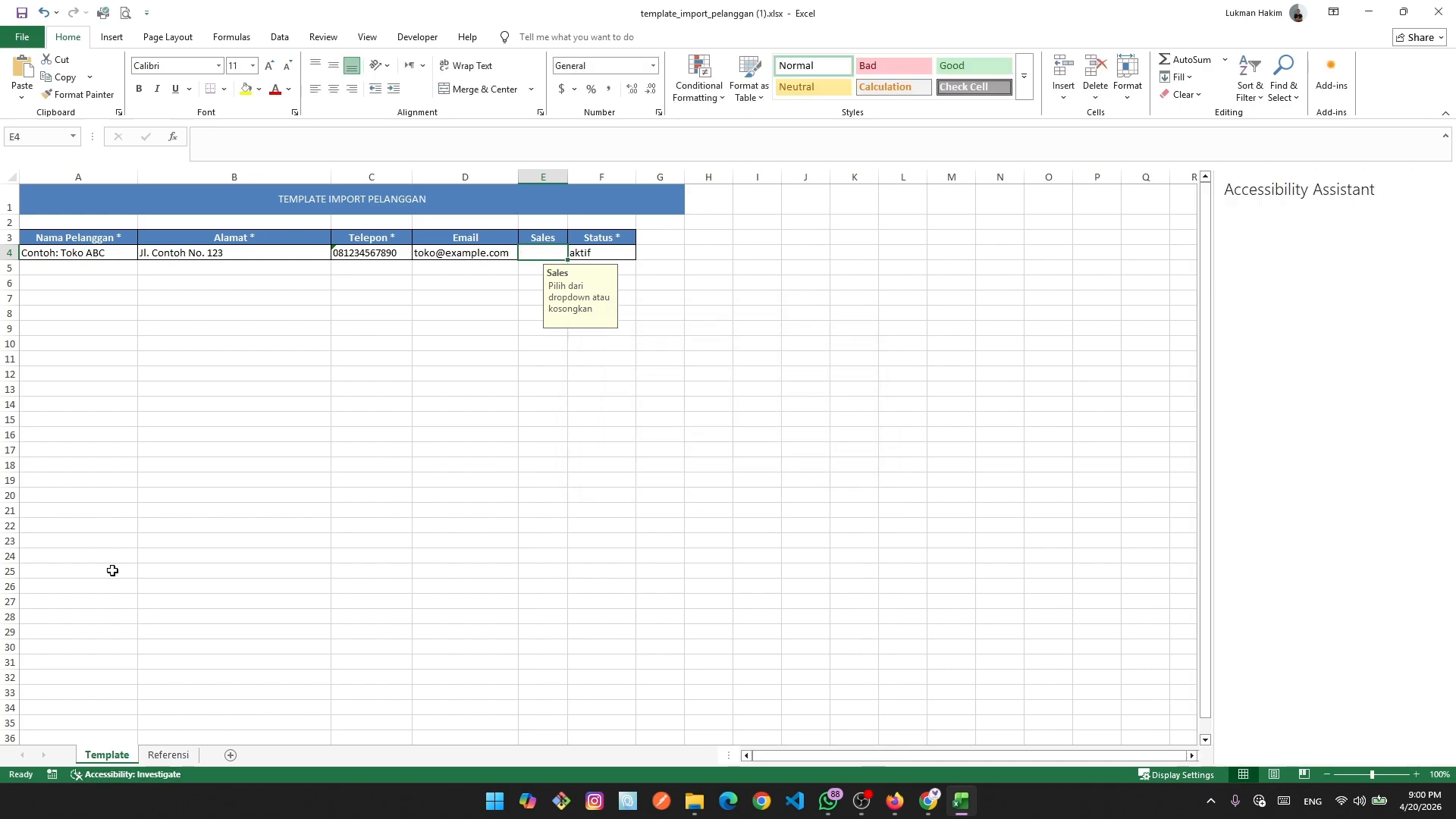
Review E4's Sales input hint and select the Referensi sales names Anton through Eko.
click(167, 757)
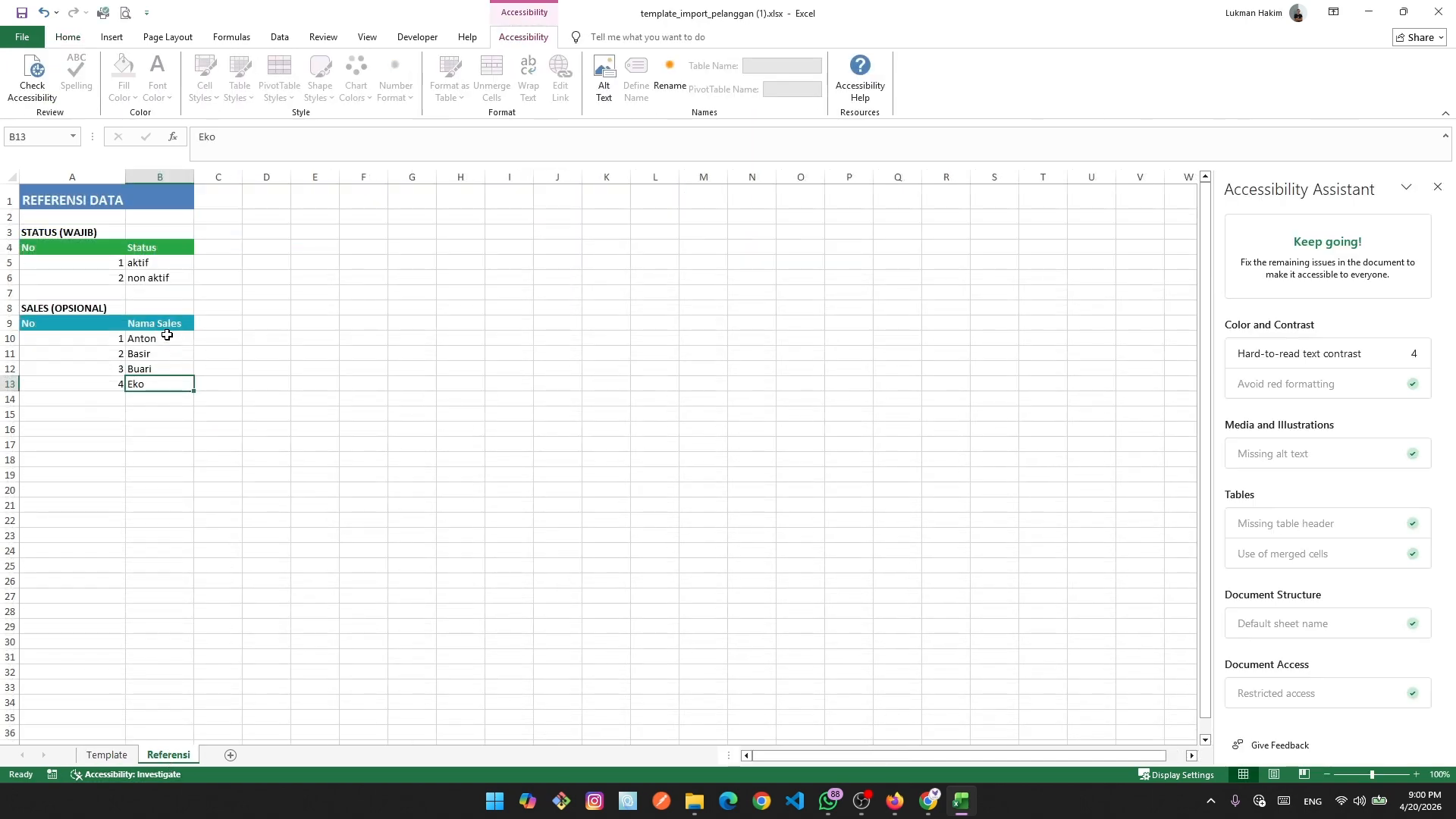
click(107, 756)
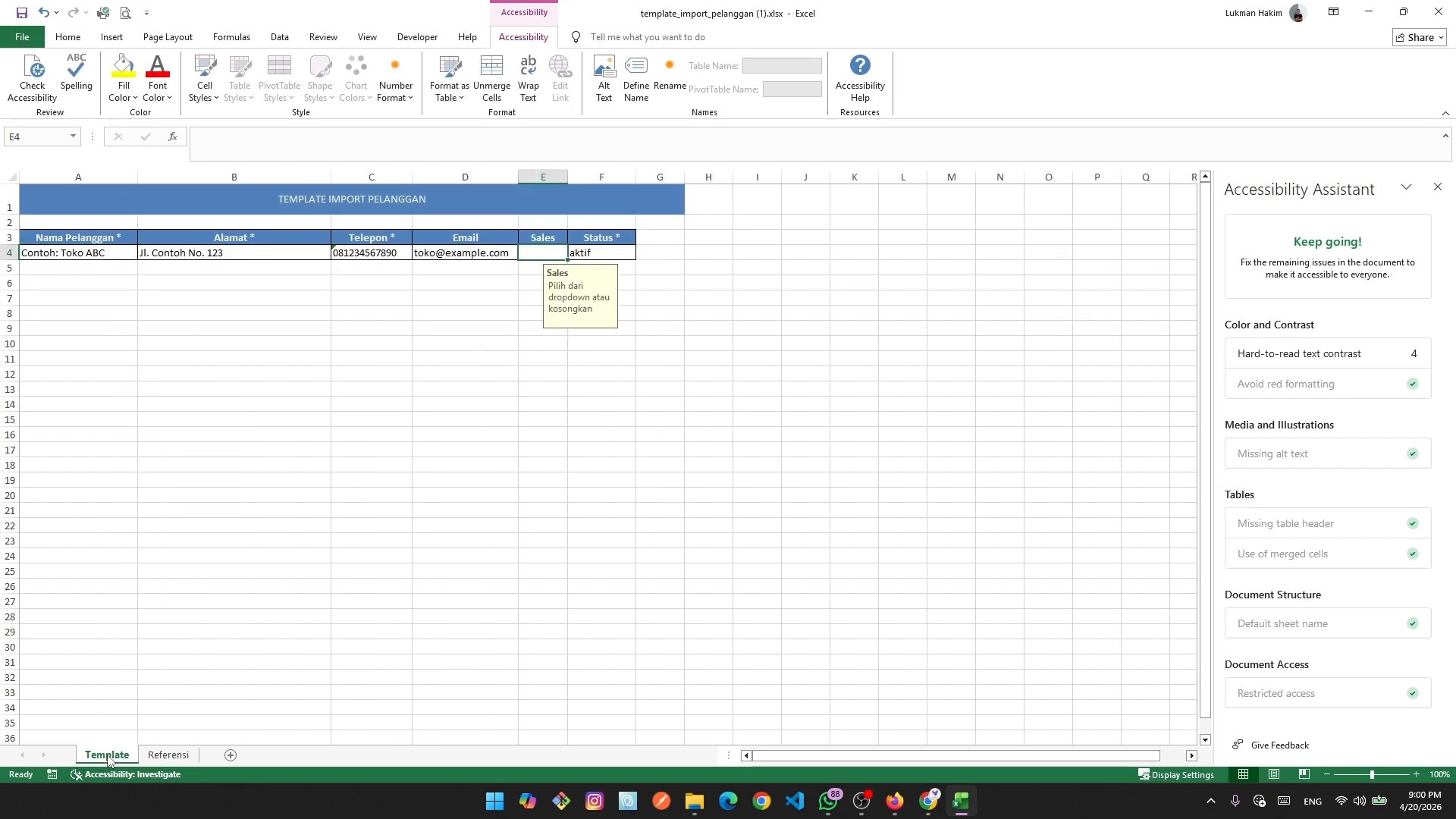
click(712, 495)
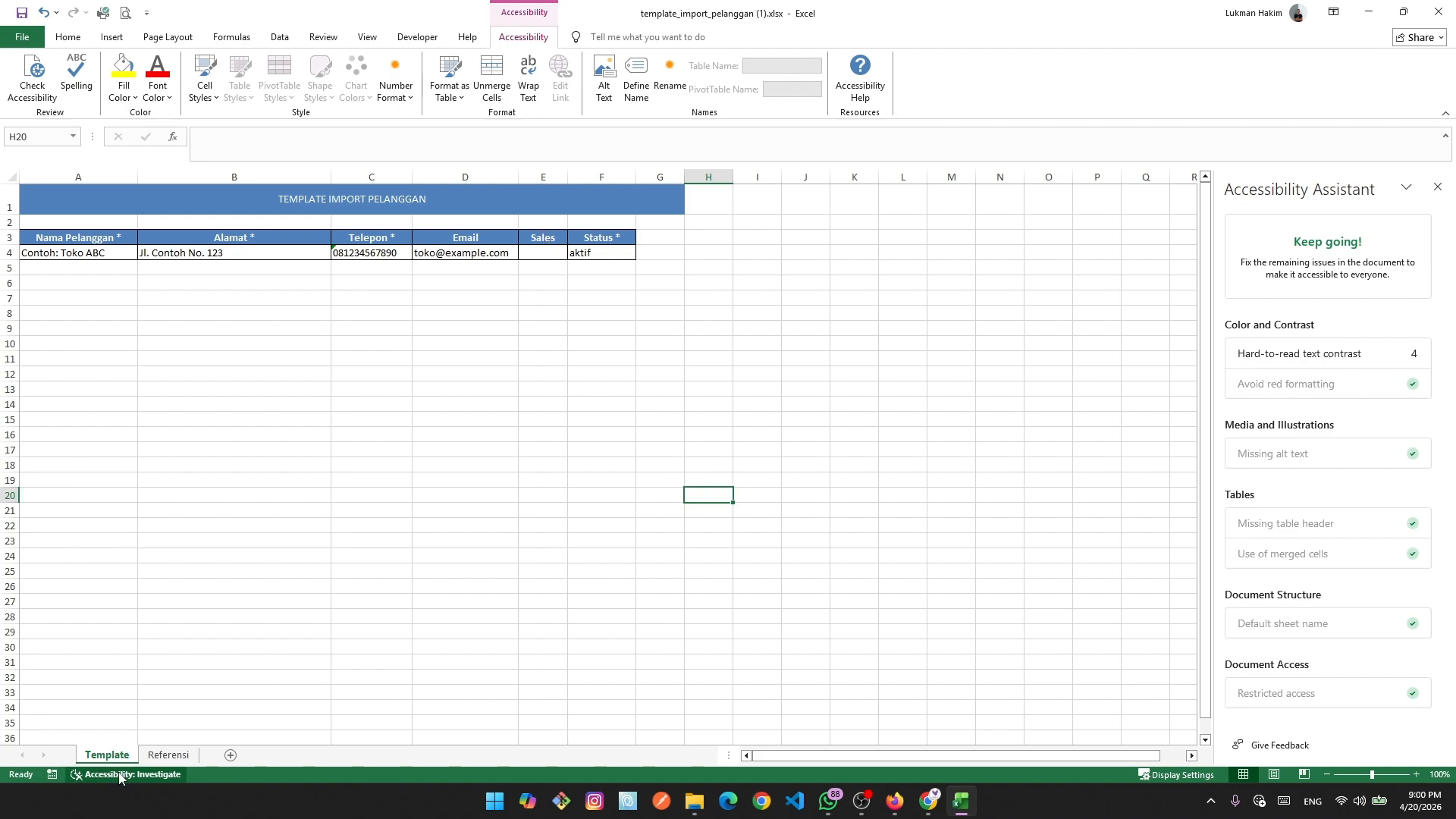
click(543, 252)
click(549, 493)
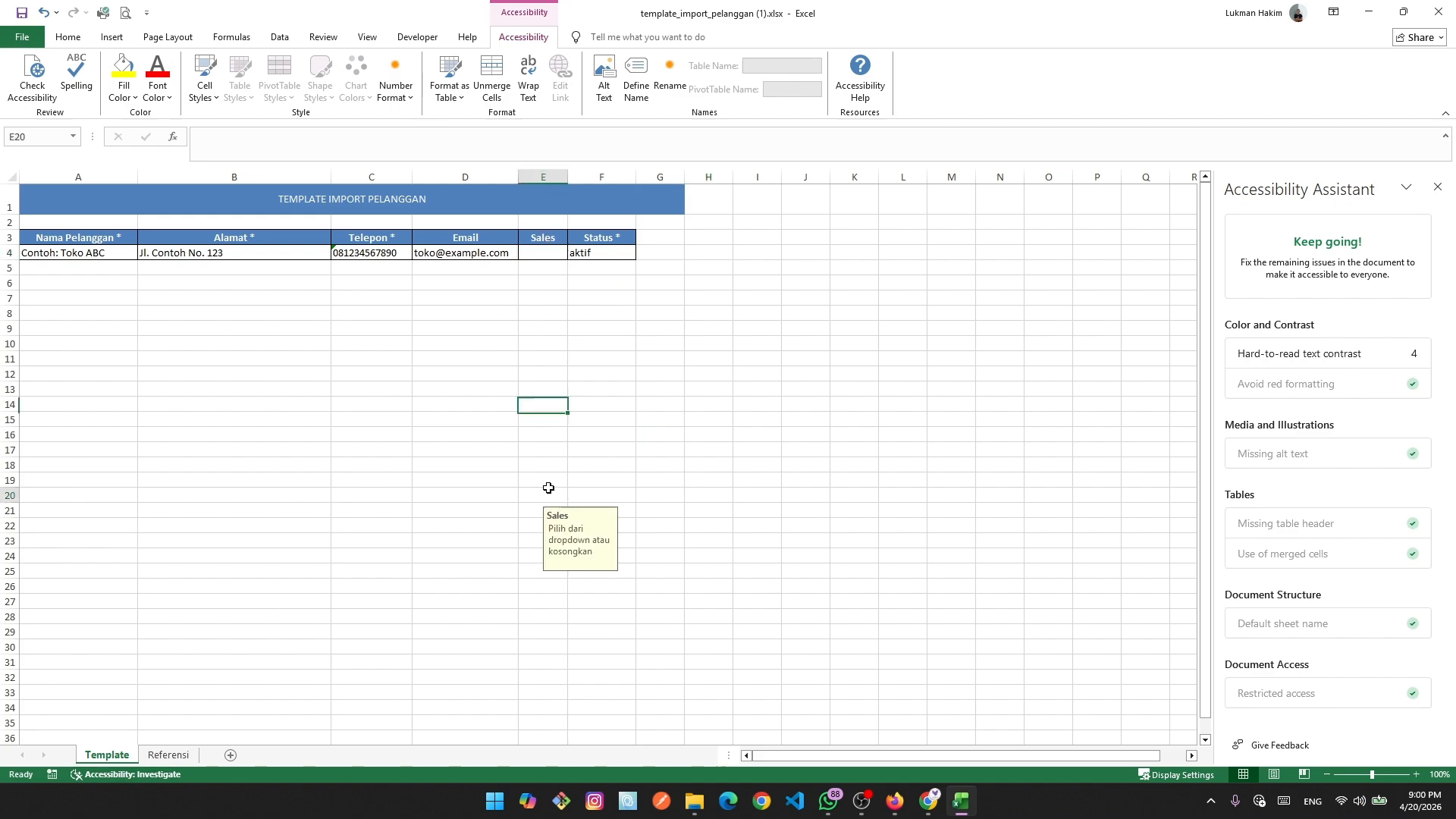
click(168, 755)
drag(161, 336, 169, 383)
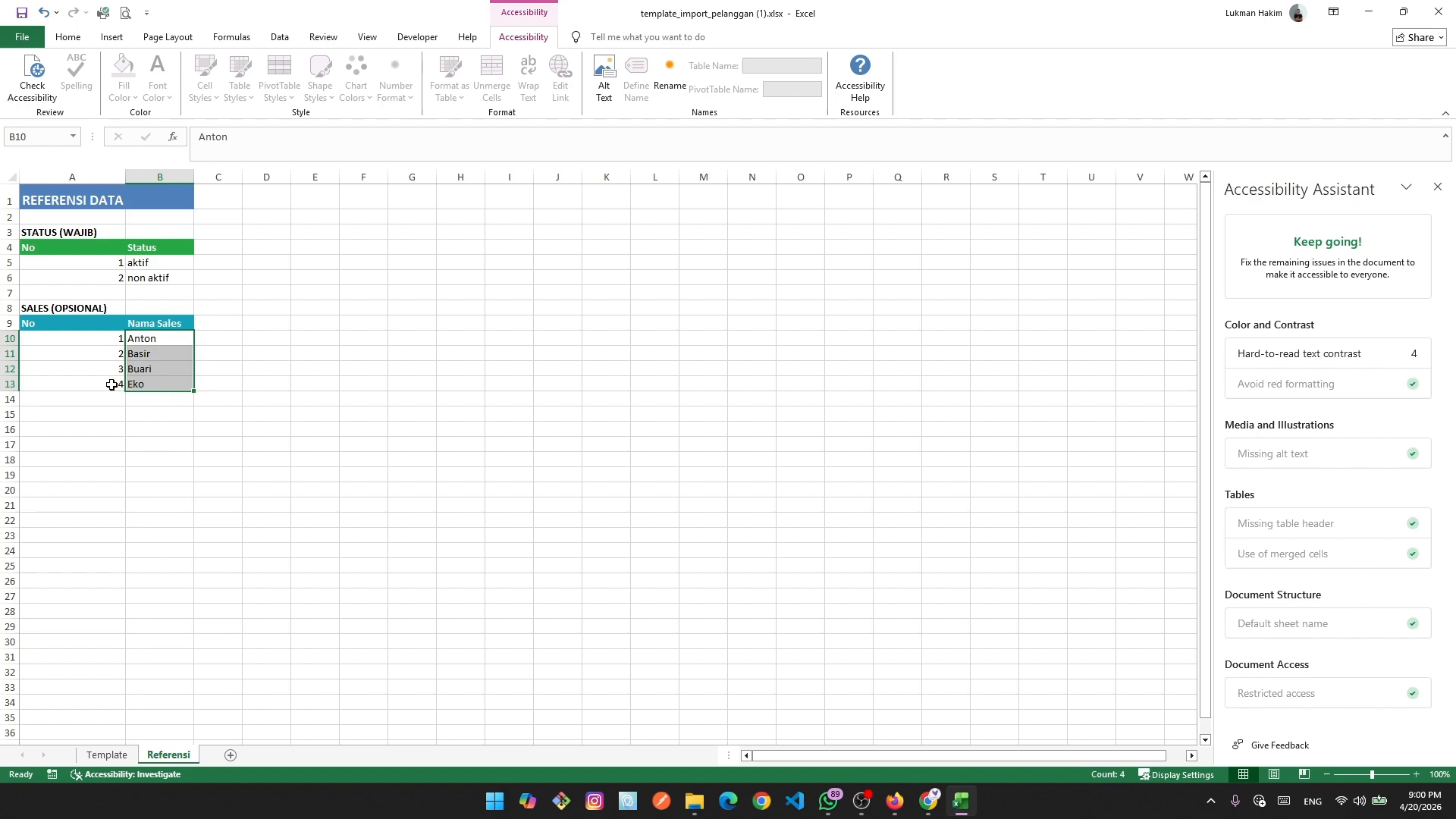
click(929, 798)
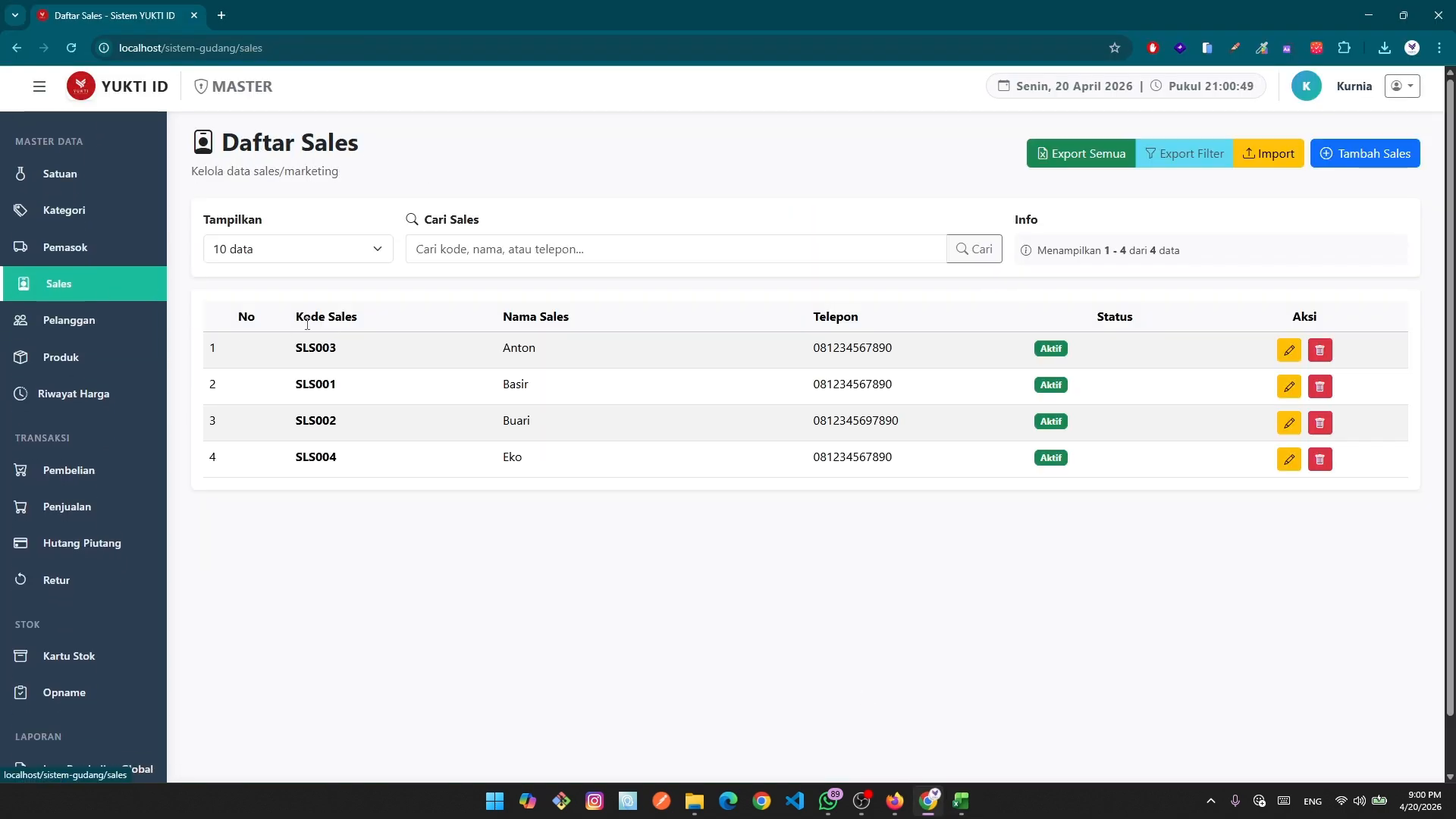
Compare YUKTI's four active sales (Anton, Basir, Buari, Eko) against the Excel Referensi names.
drag(502, 347, 557, 458)
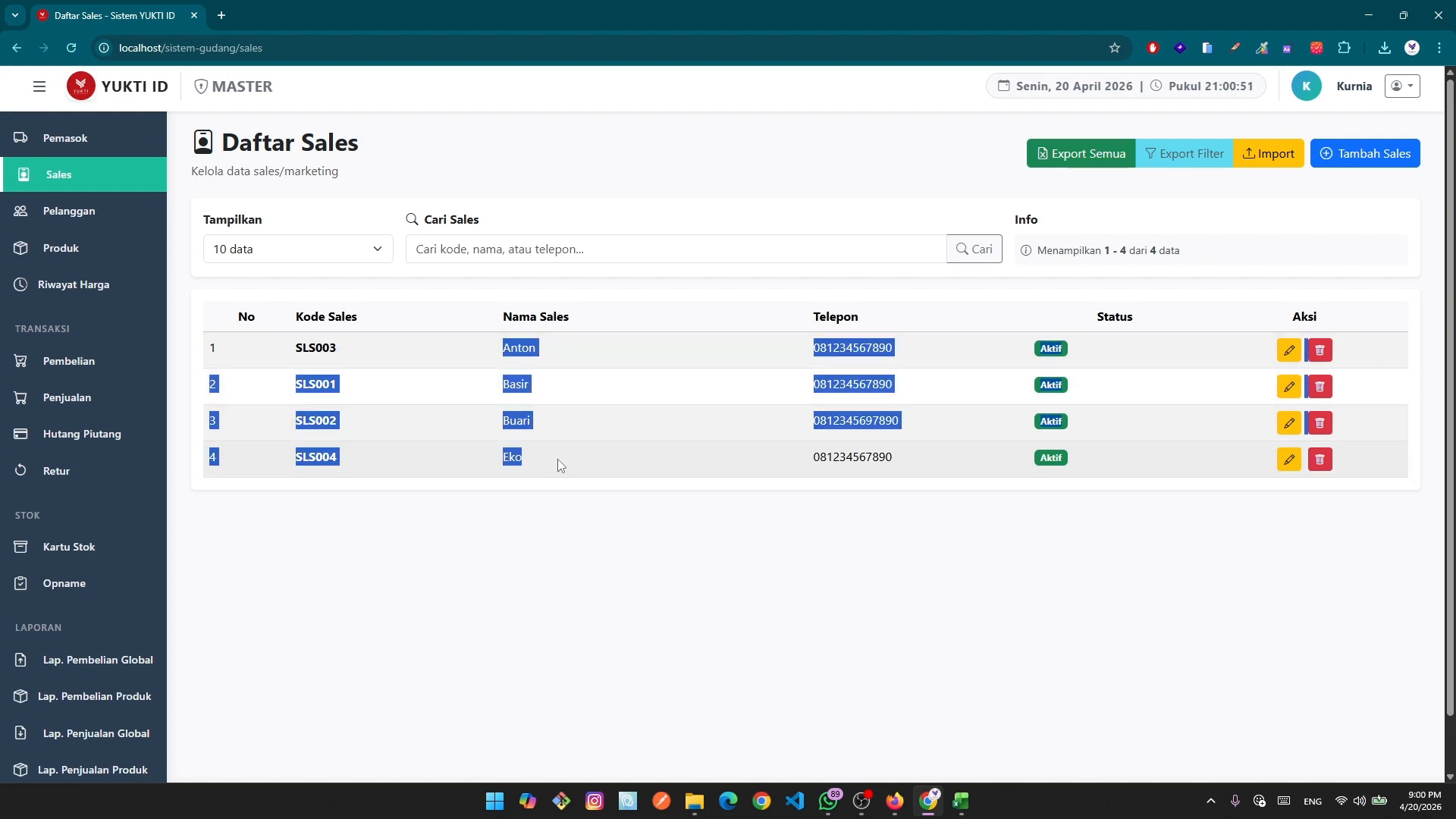
click(561, 546)
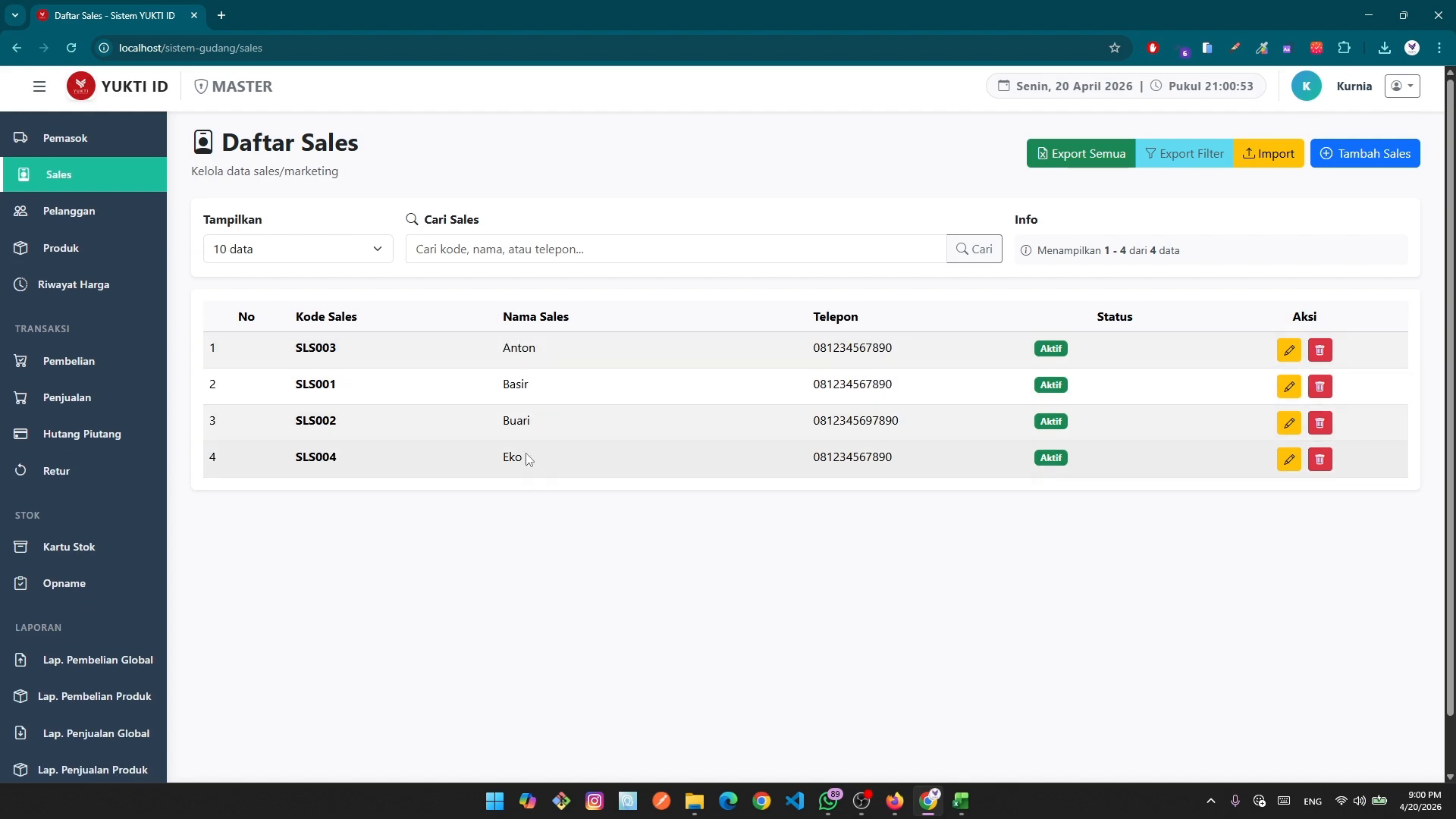
click(961, 802)
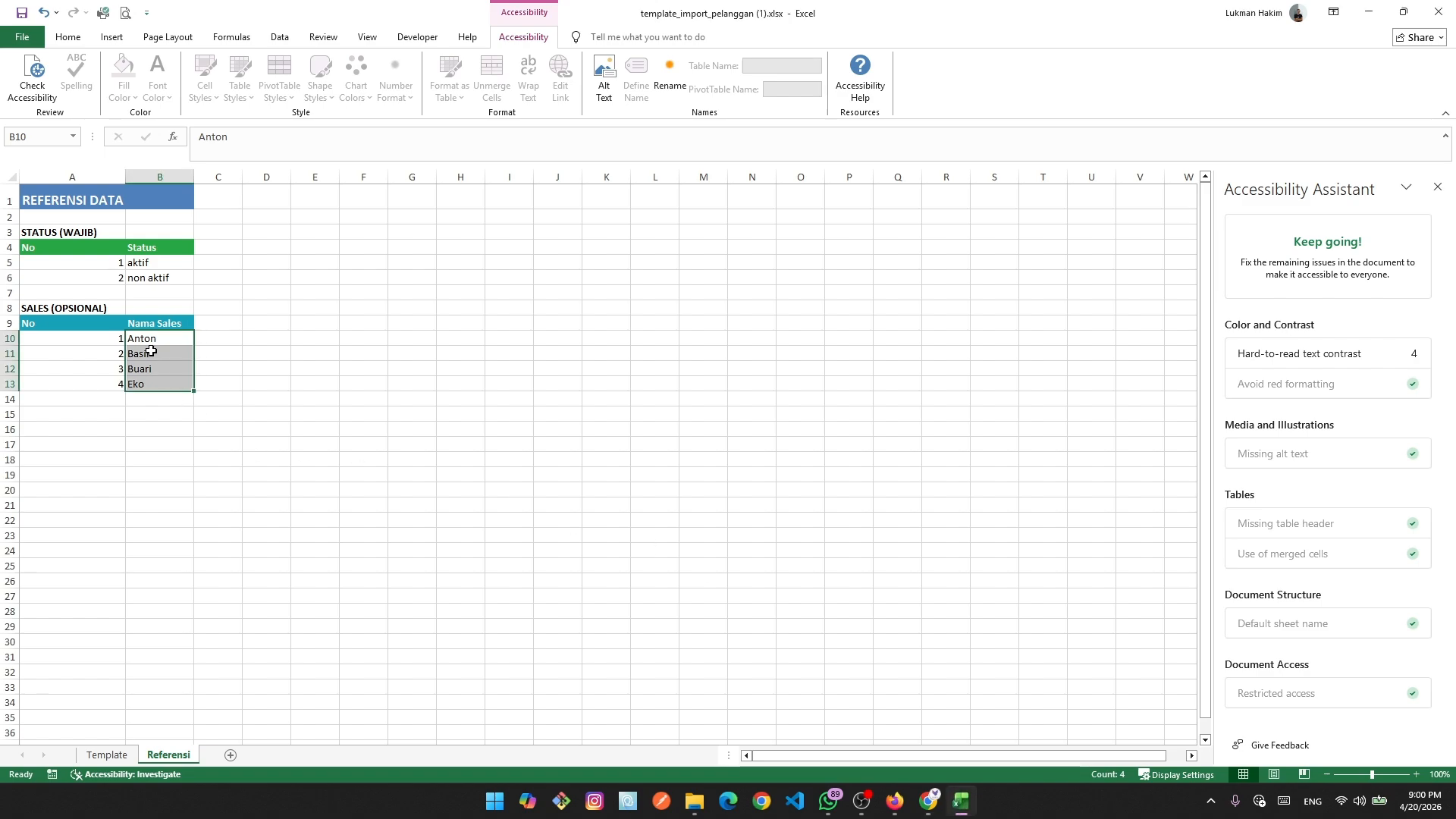
drag(175, 385, 231, 429)
click(316, 522)
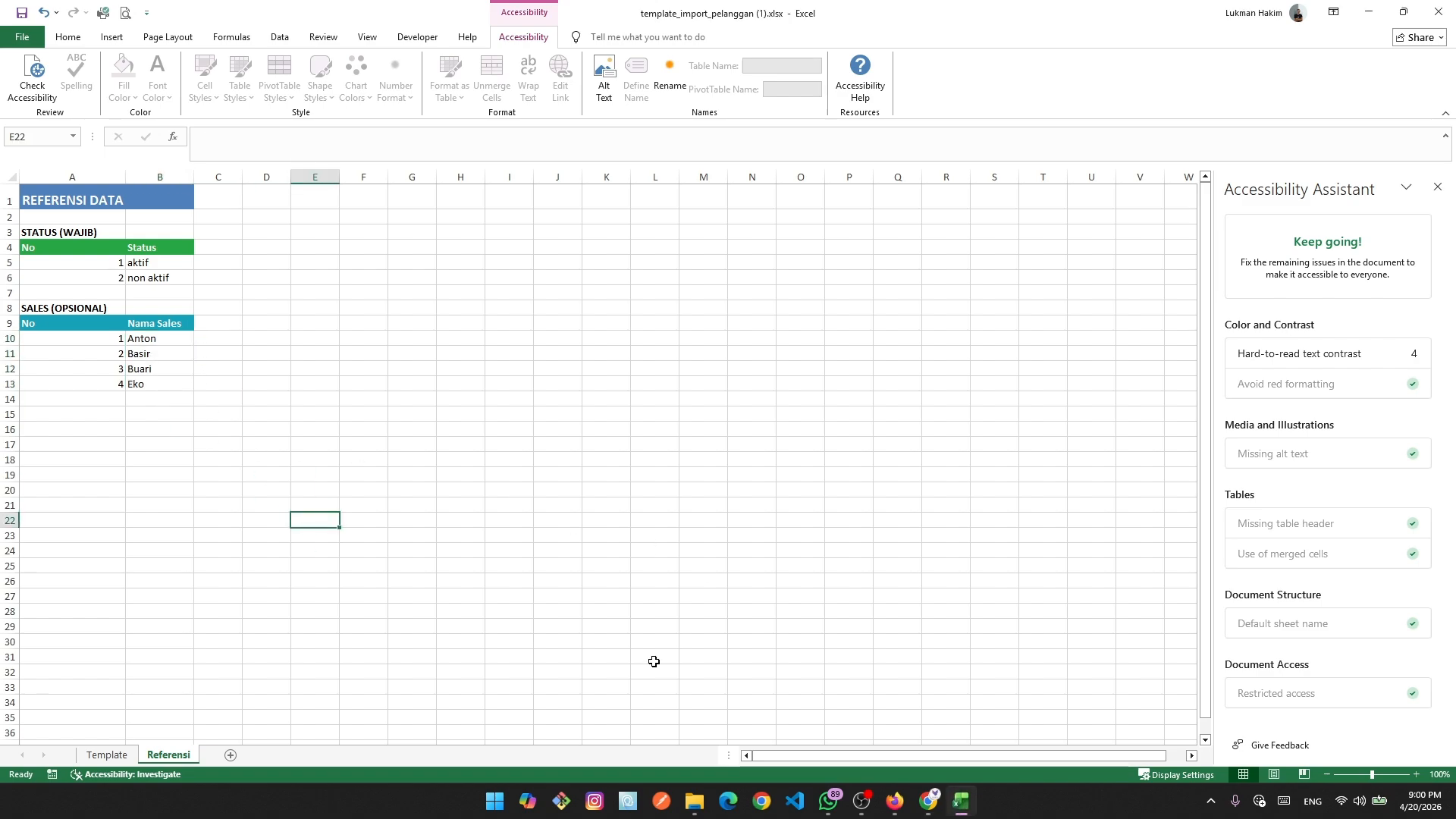
click(939, 806)
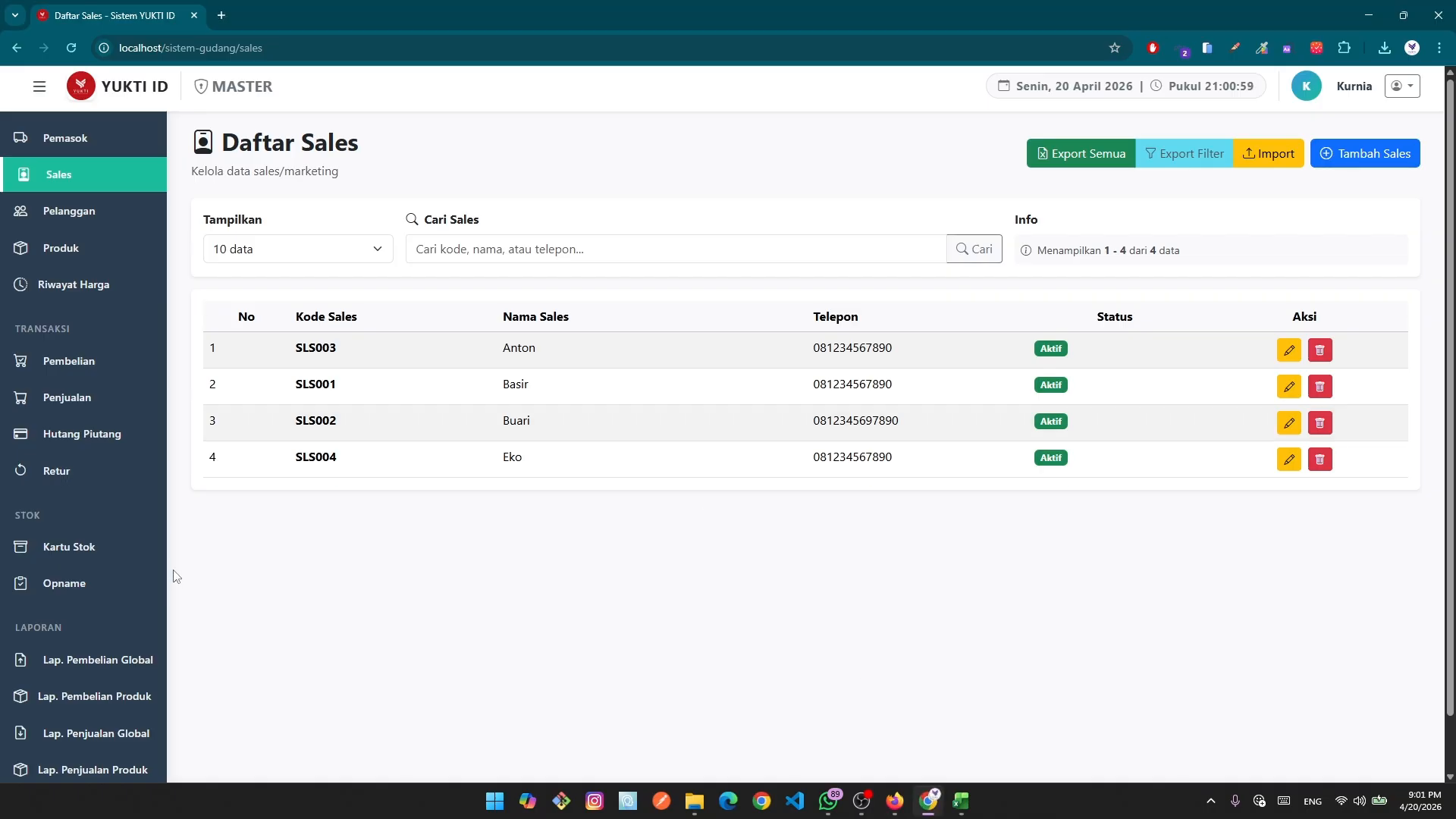
scroll(126, 564, up, 1)
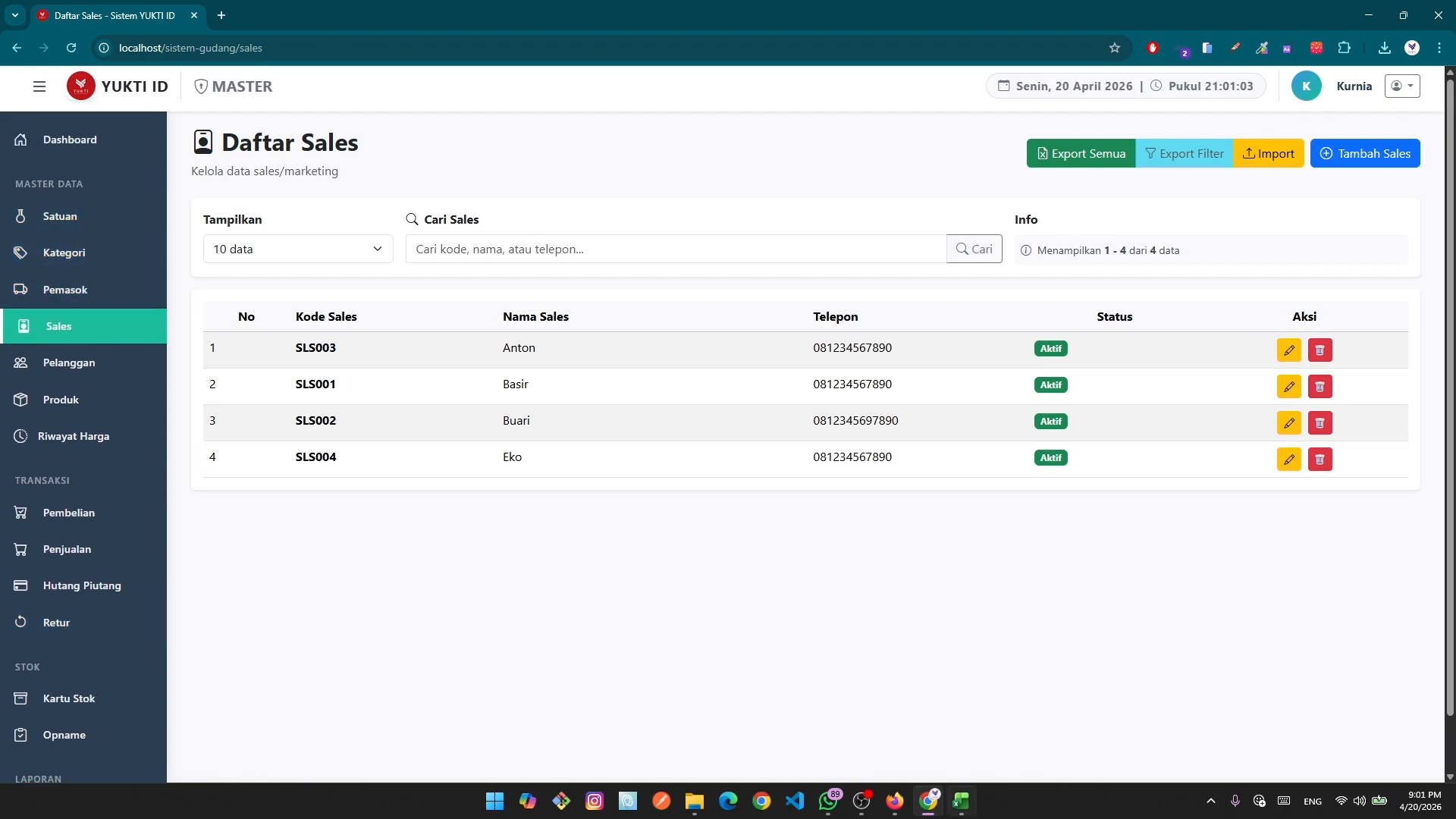
click(966, 810)
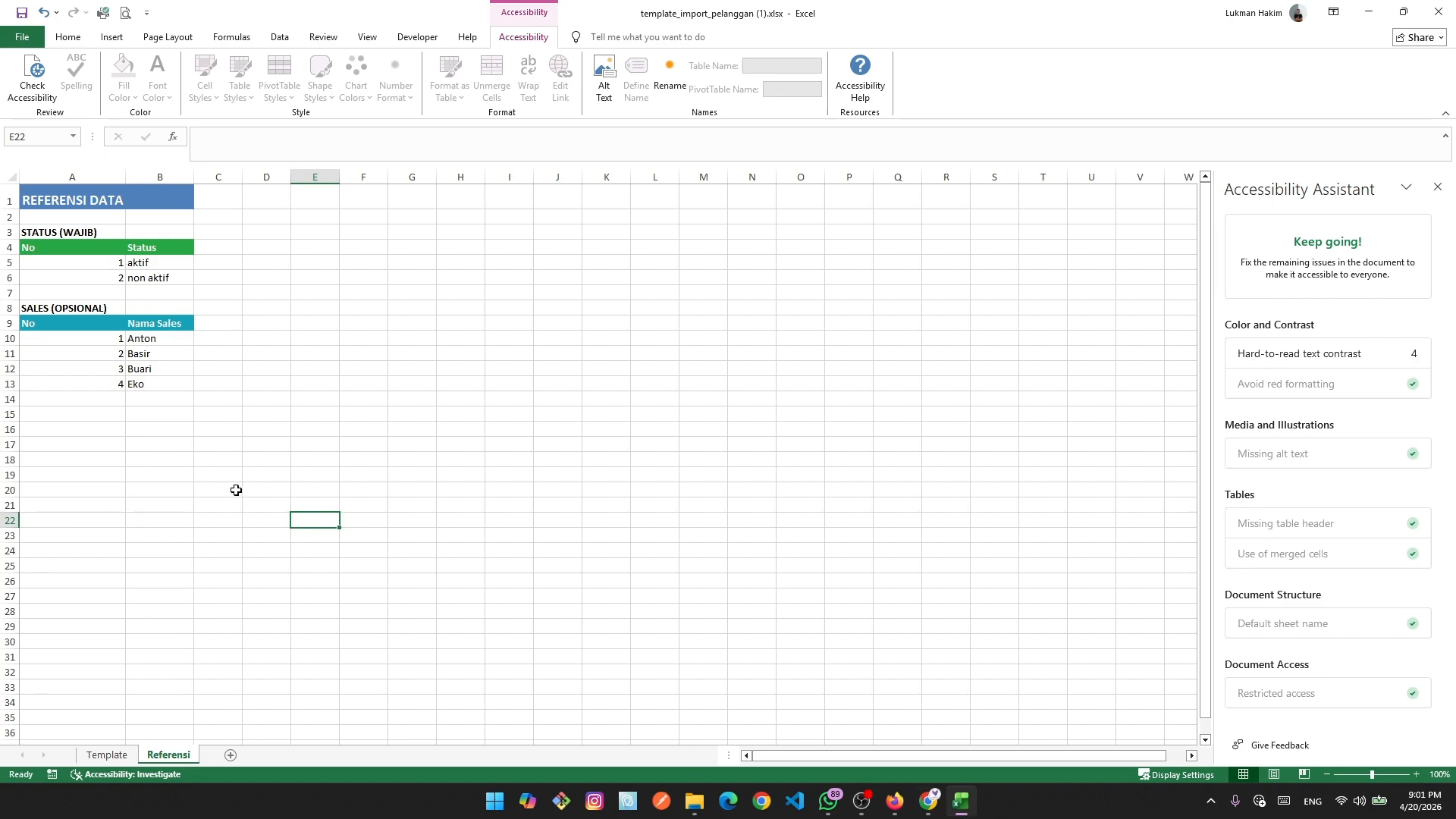
Close template_import_pelanggan (1).xlsx, discarding the changes.
click(180, 478)
click(109, 754)
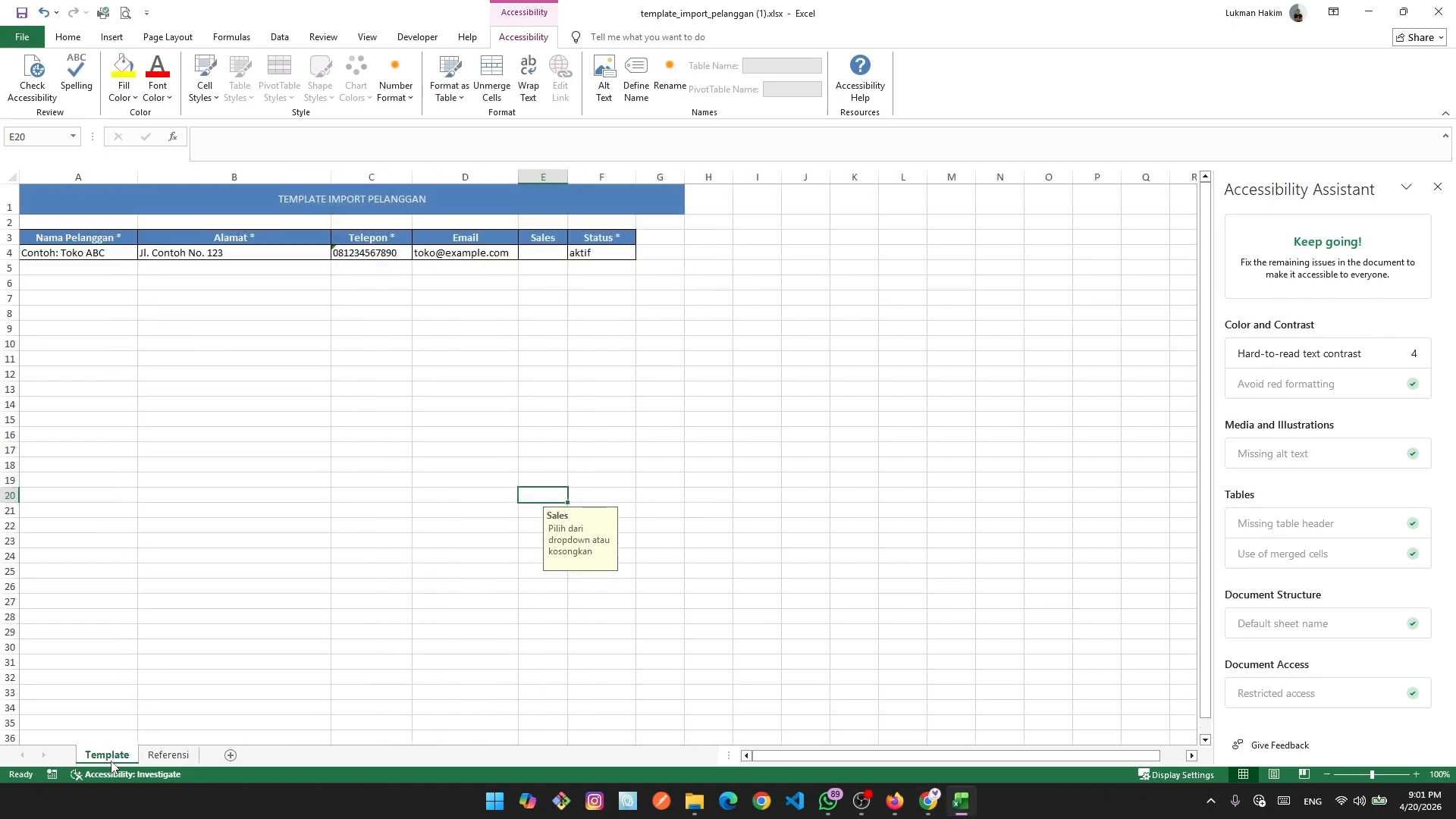
click(482, 332)
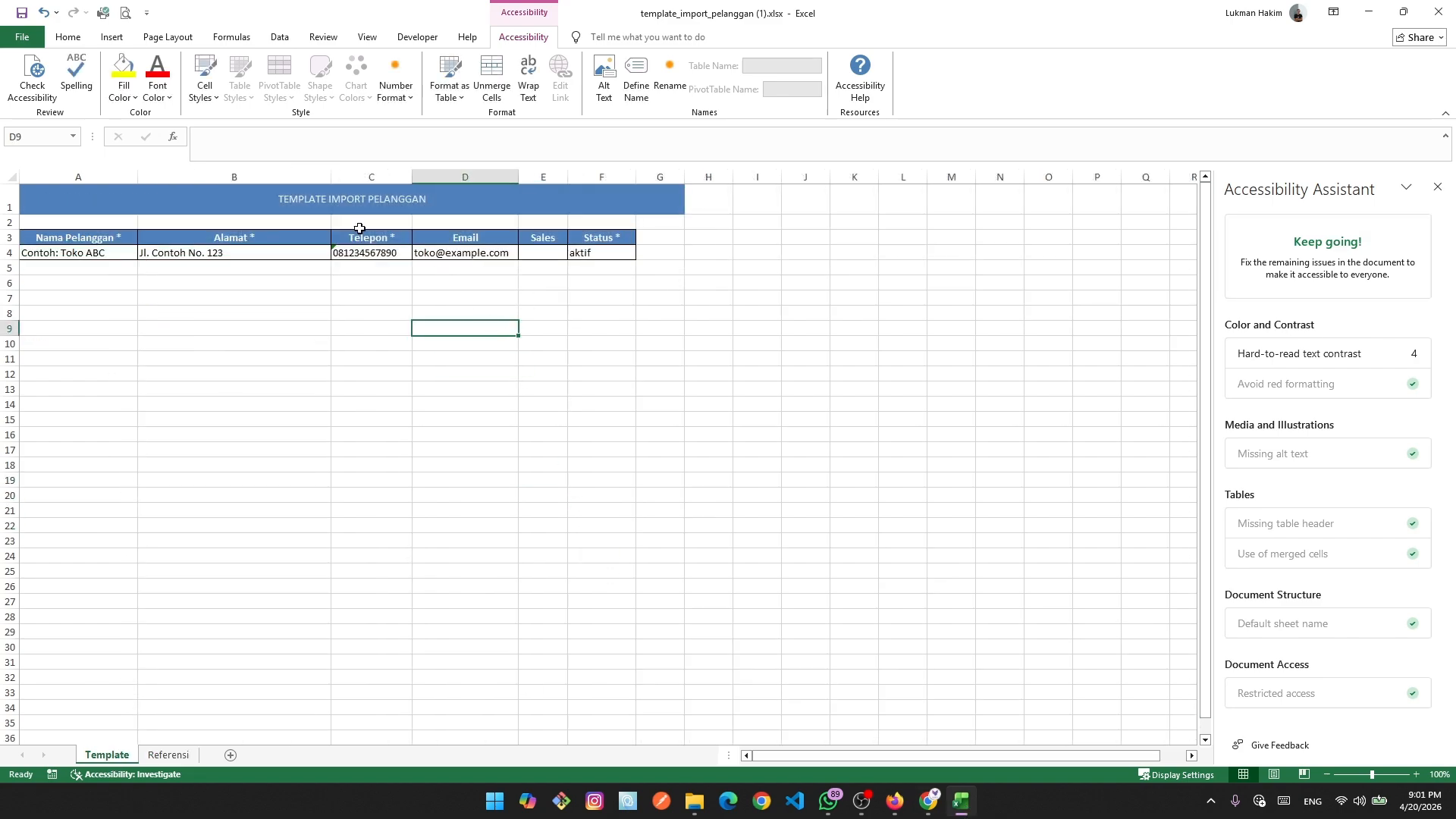
click(1441, 13)
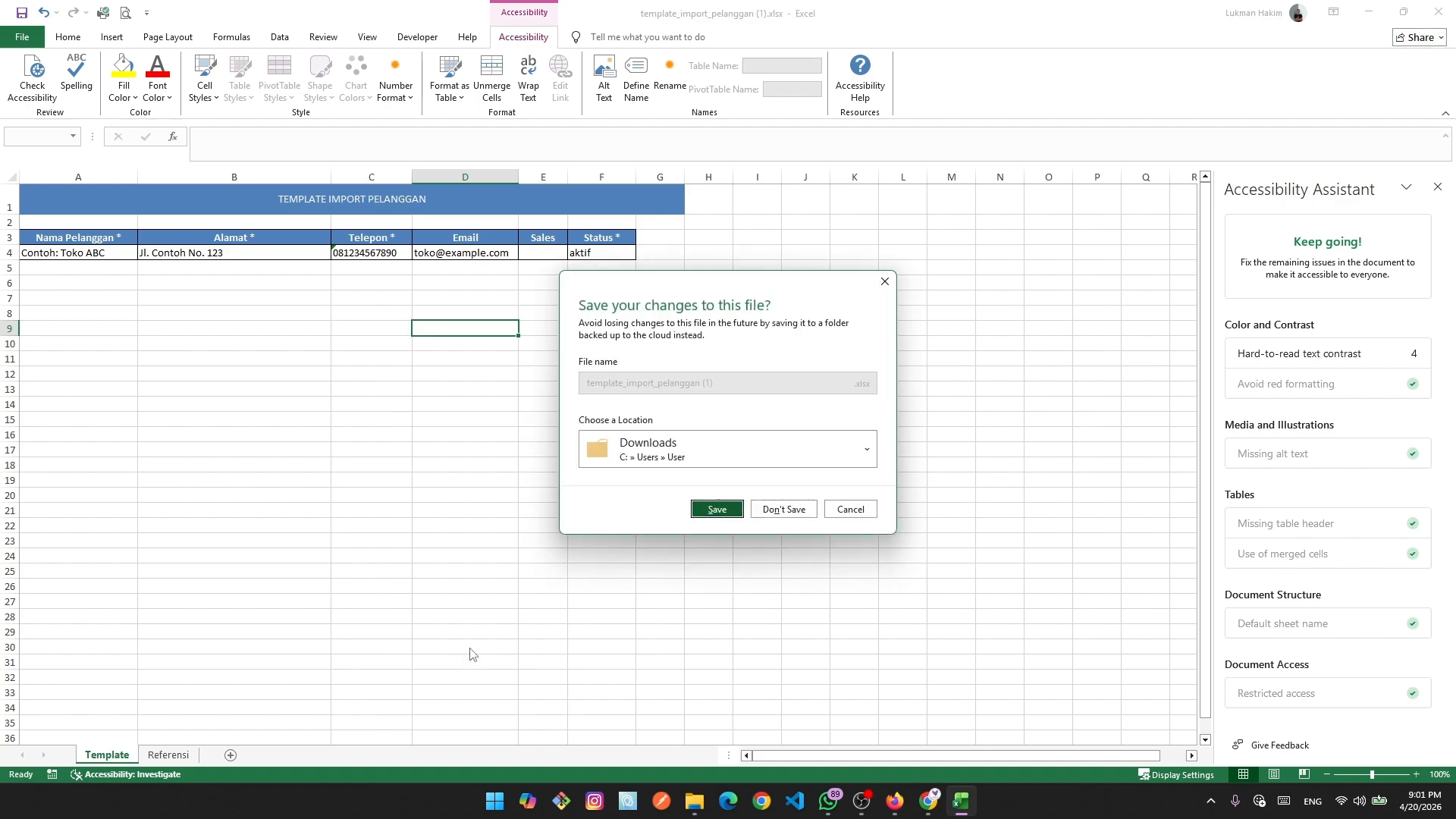
click(784, 509)
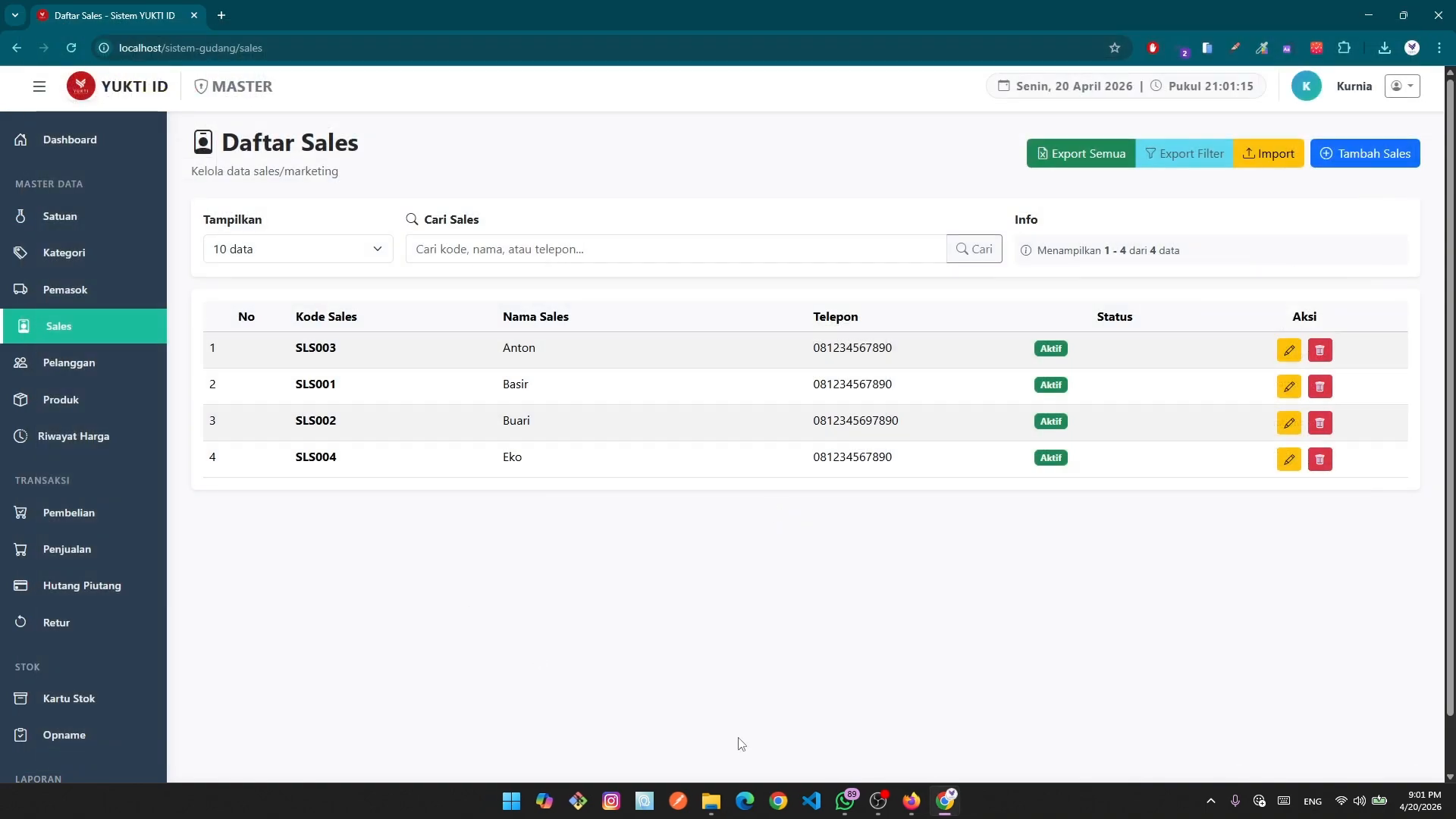
Abandon the sales import without choosing a file and go to the empty Pelanggan list.
click(1270, 159)
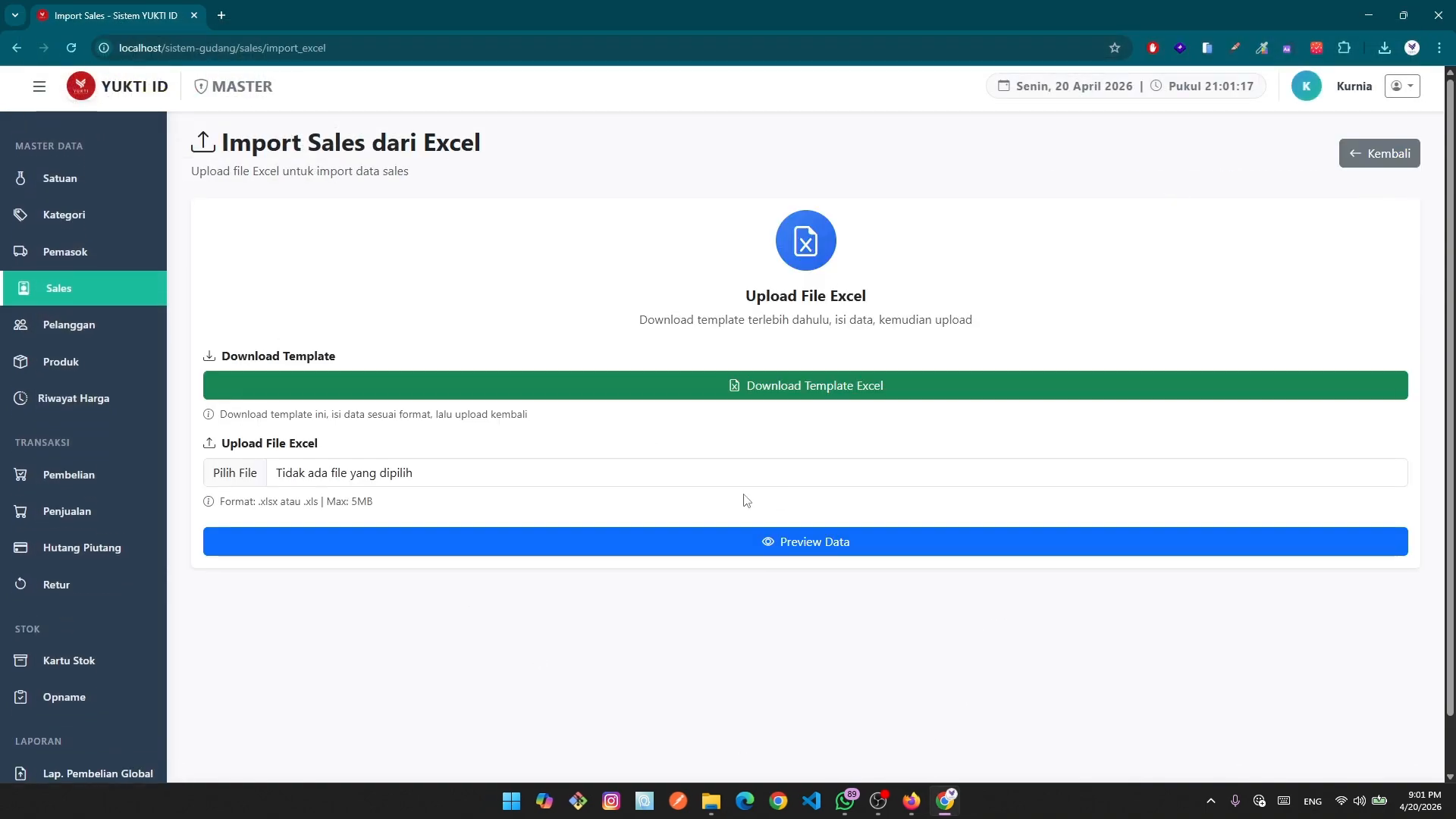
click(231, 475)
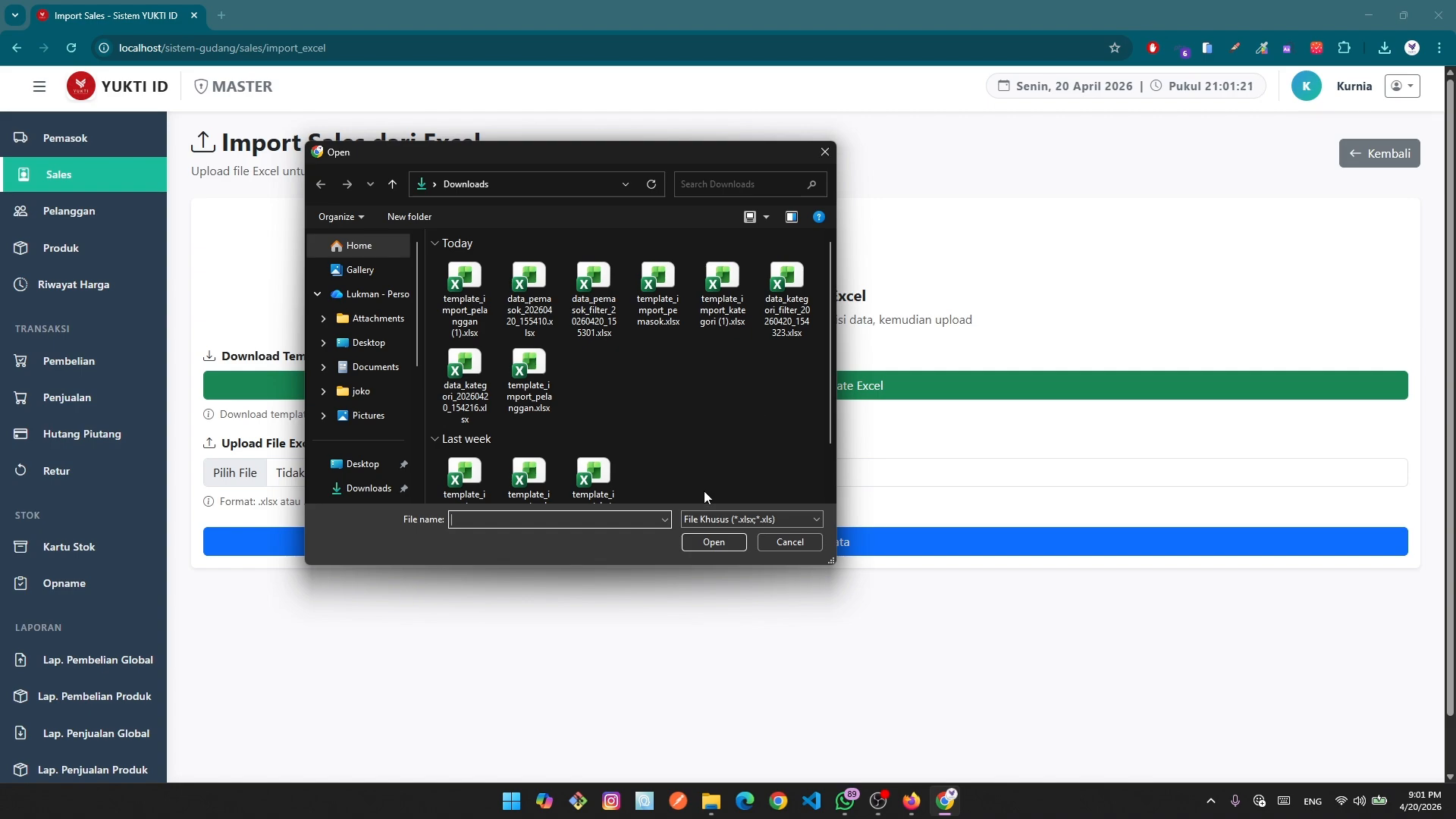
click(825, 152)
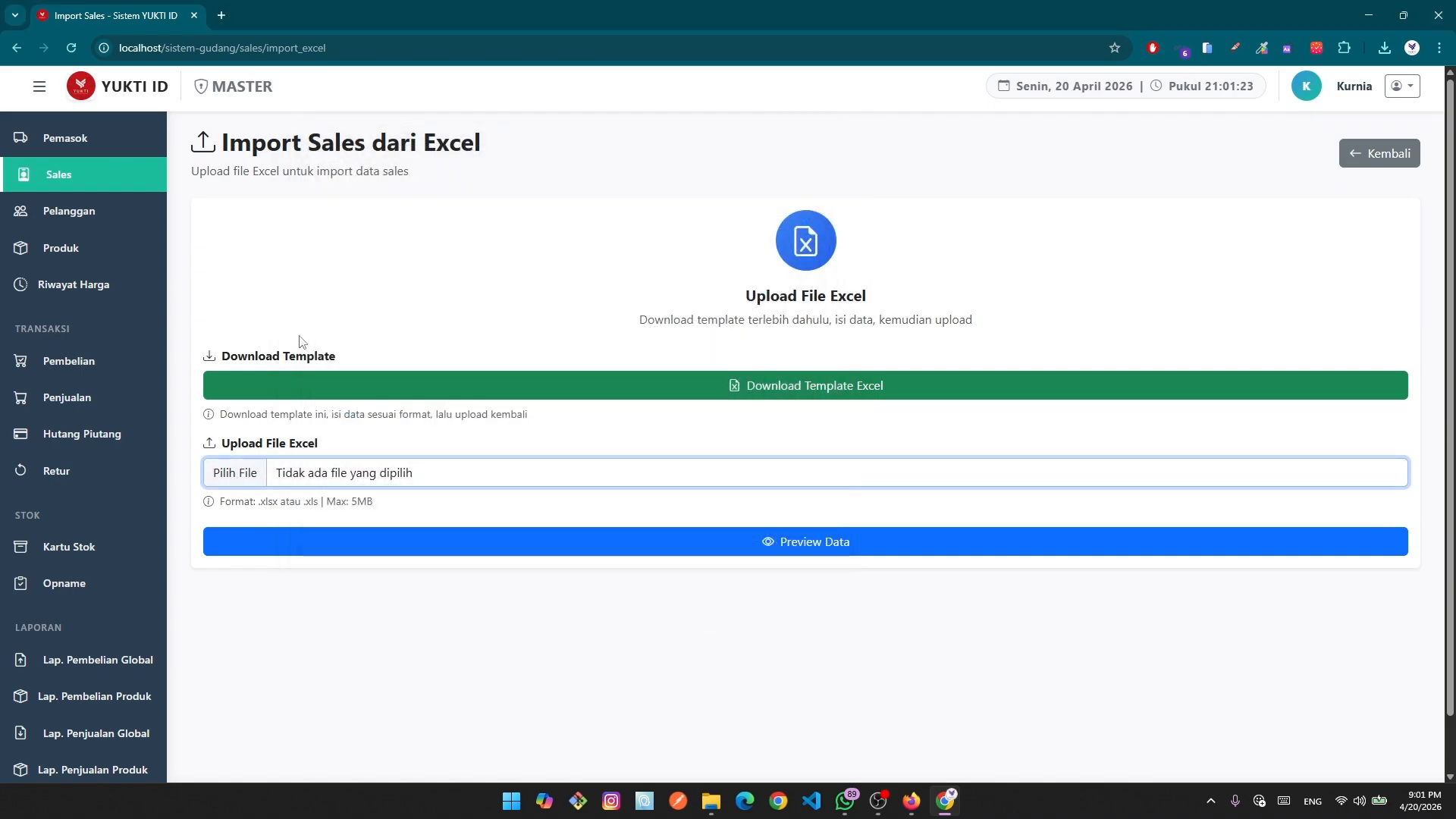
click(94, 210)
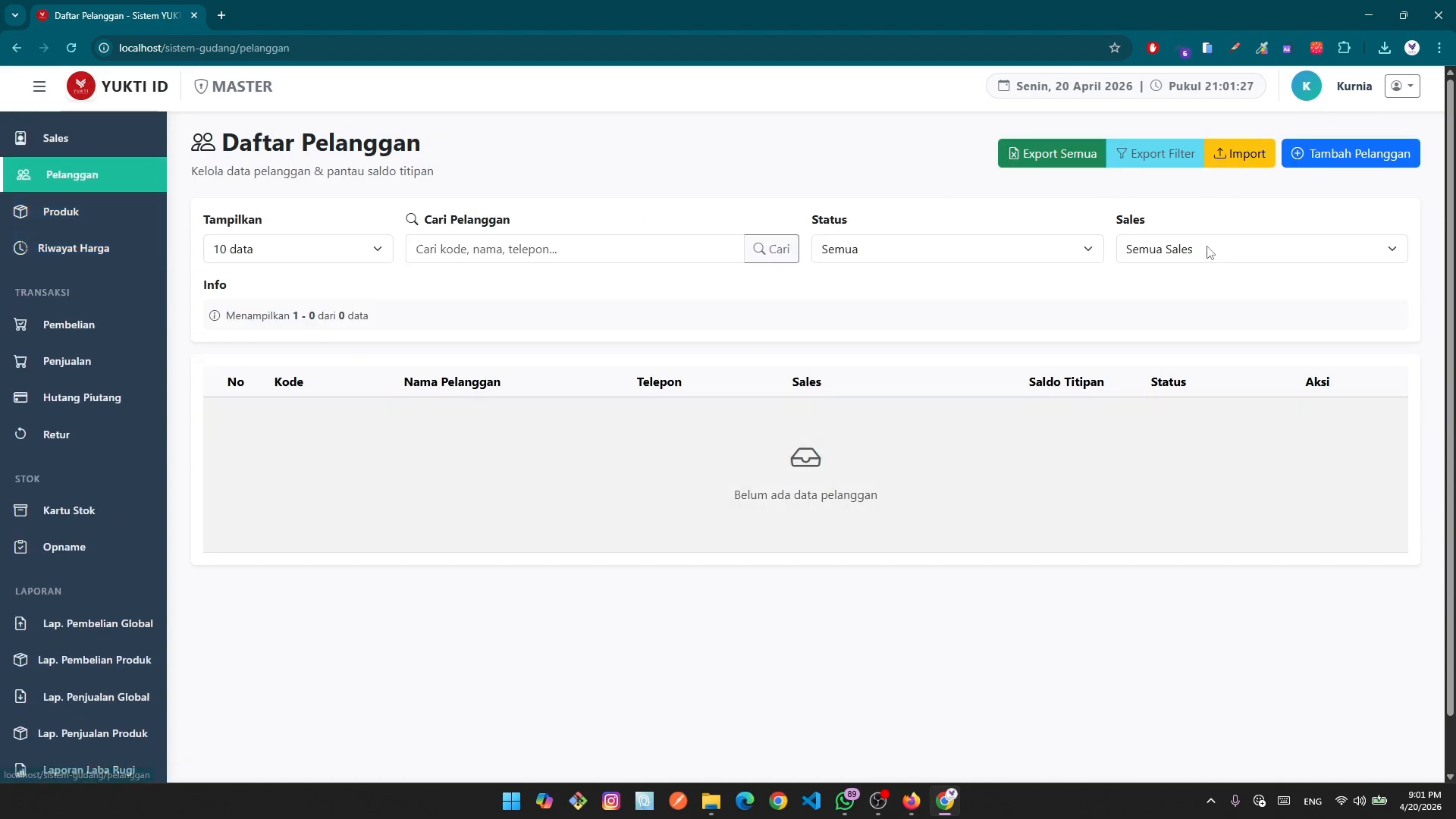
Attach template_import_pelanggan.xlsx to Import Pelanggan and preview it, reviewing the 248 valid rows.
click(1239, 153)
click(235, 479)
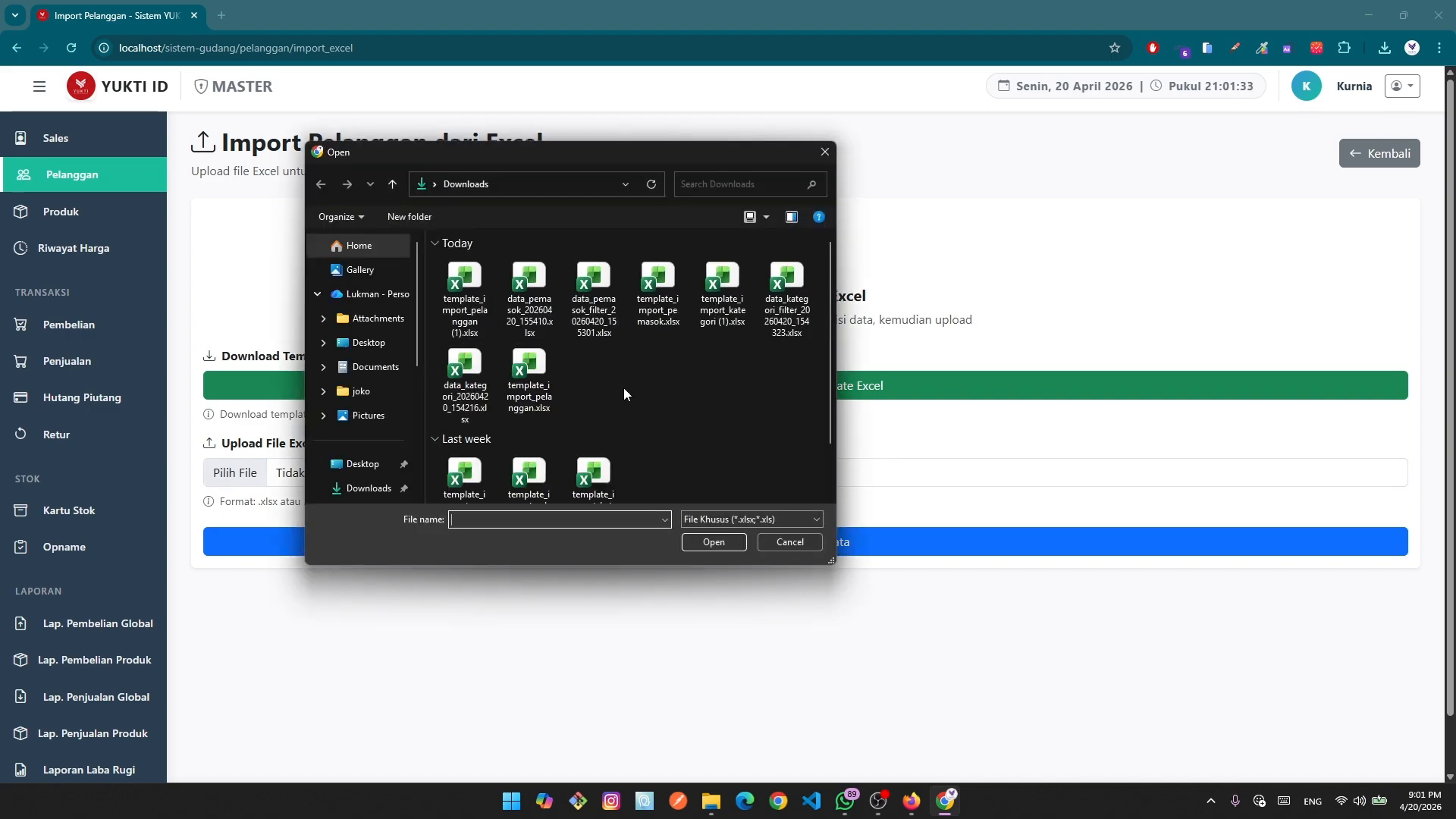
click(527, 412)
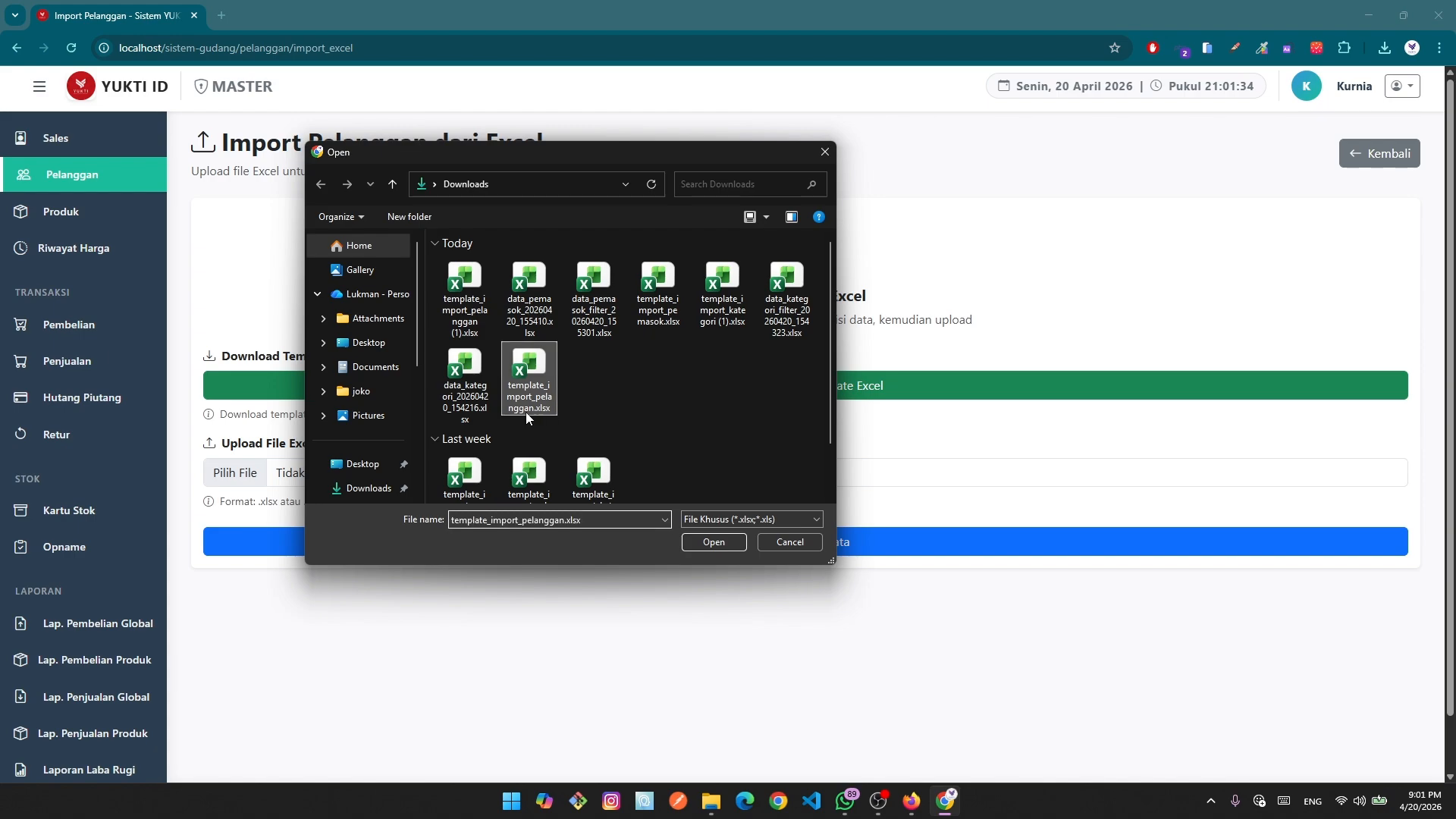
click(699, 543)
click(778, 543)
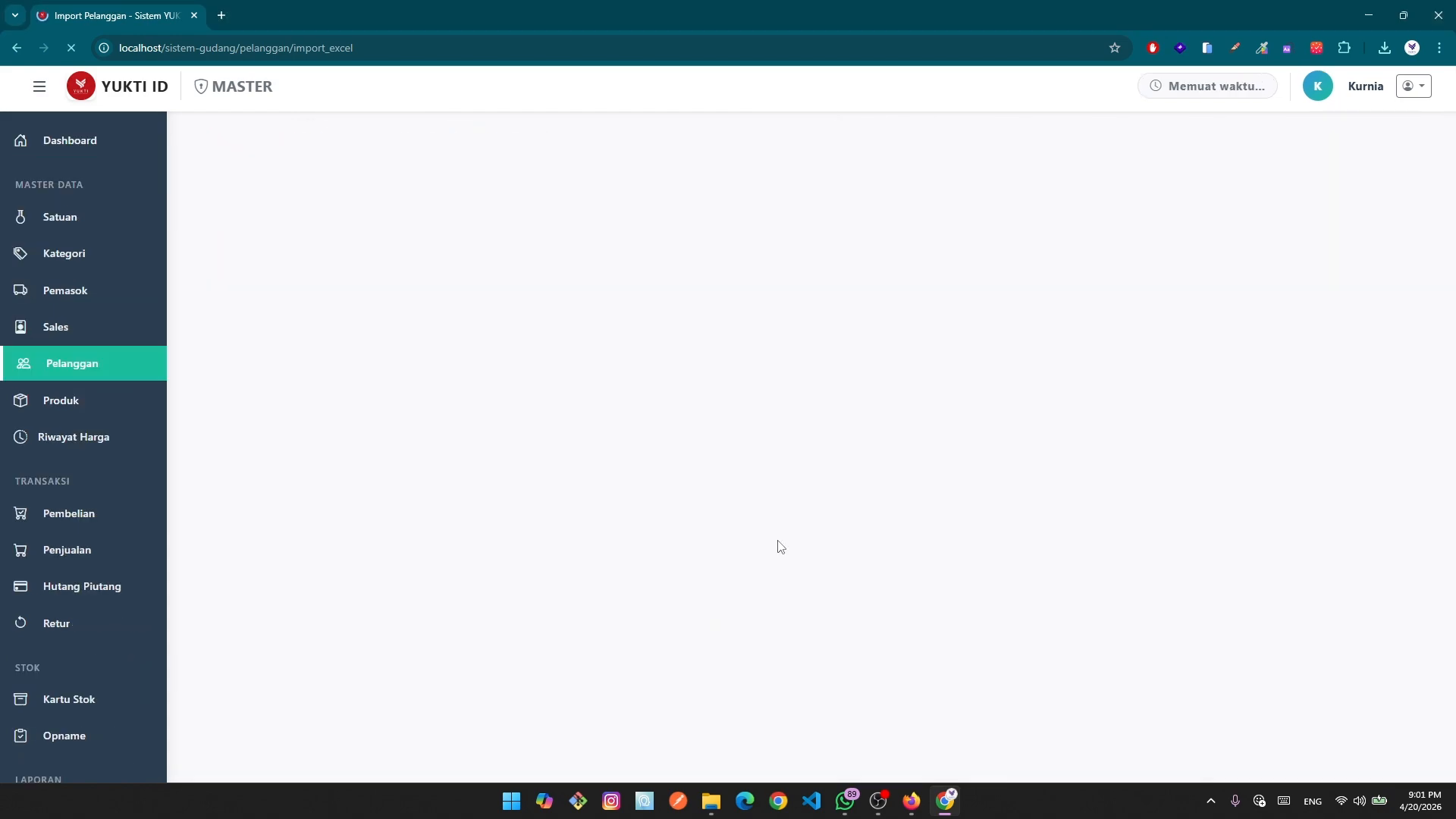
scroll(731, 588, down, 5)
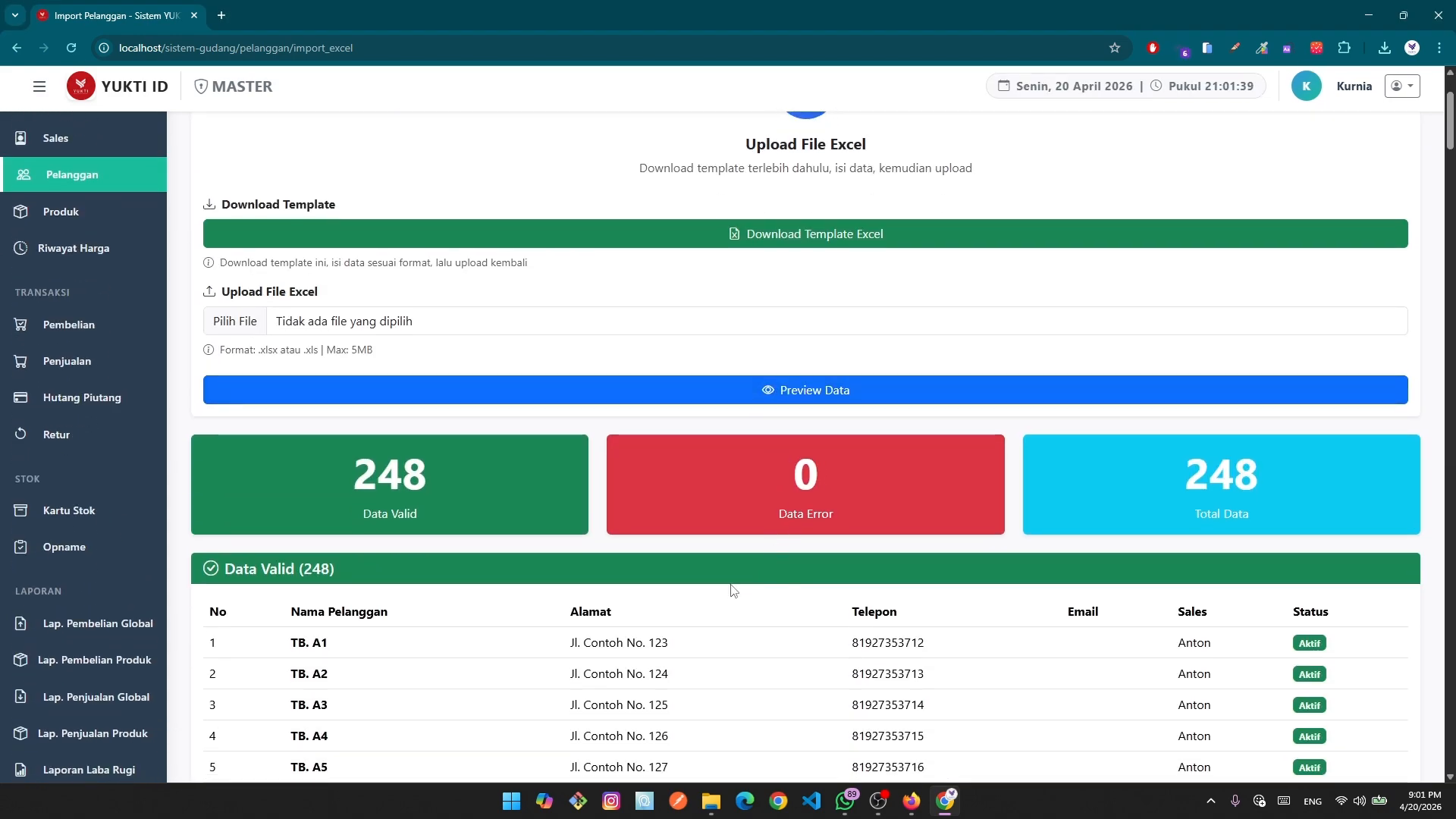
scroll(698, 606, down, 6)
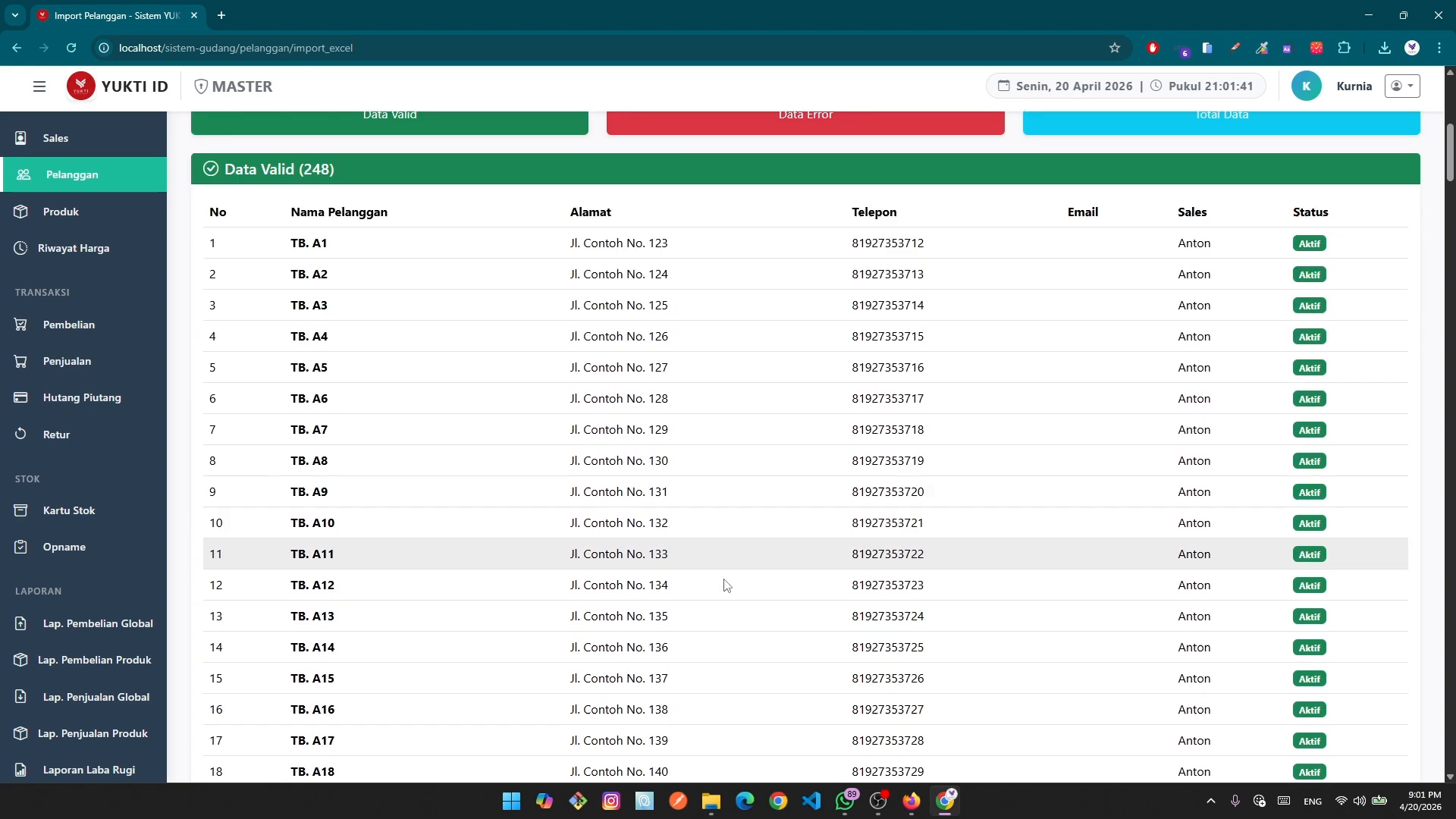
scroll(747, 559, down, 4)
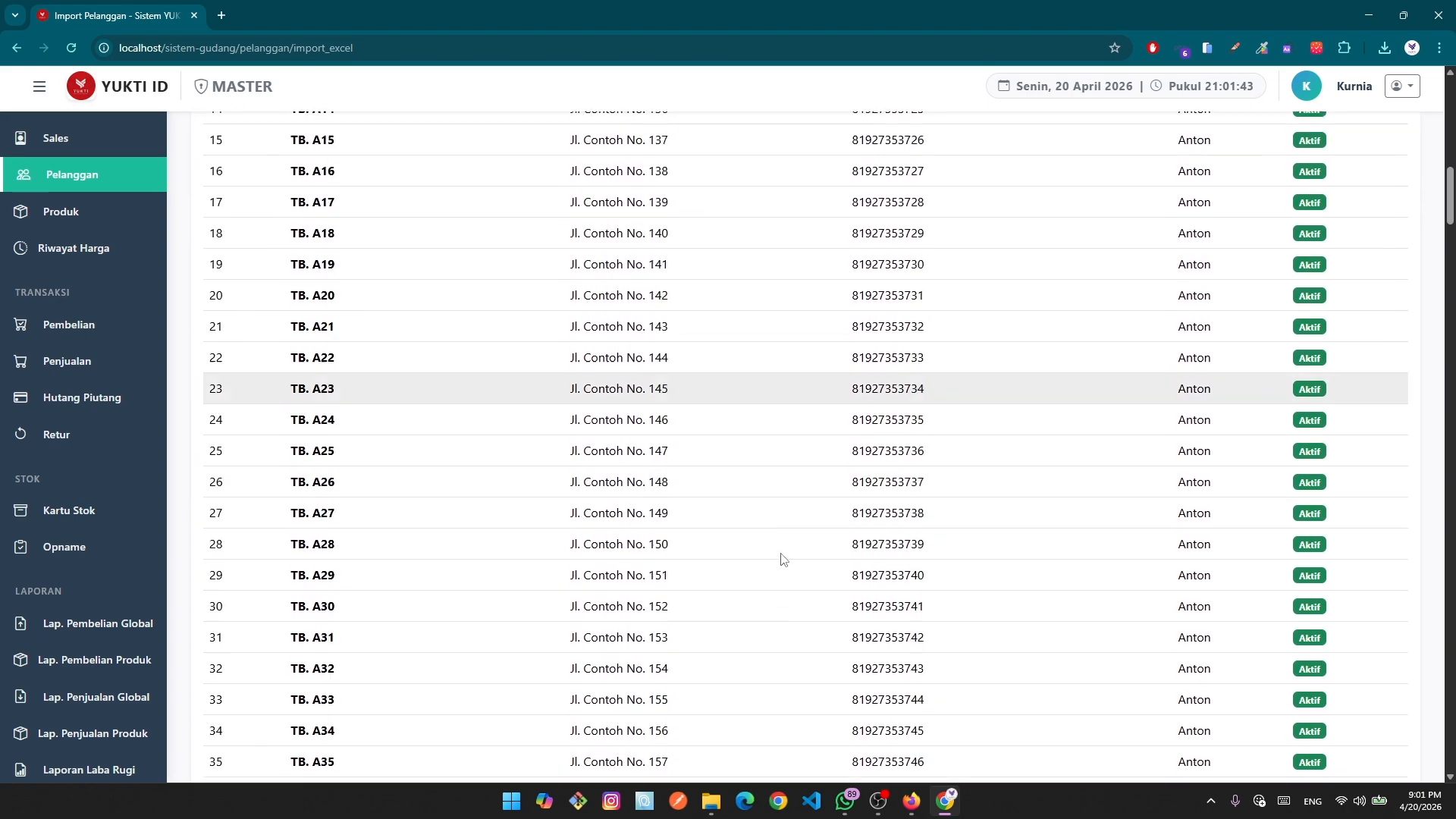
scroll(802, 571, up, 7)
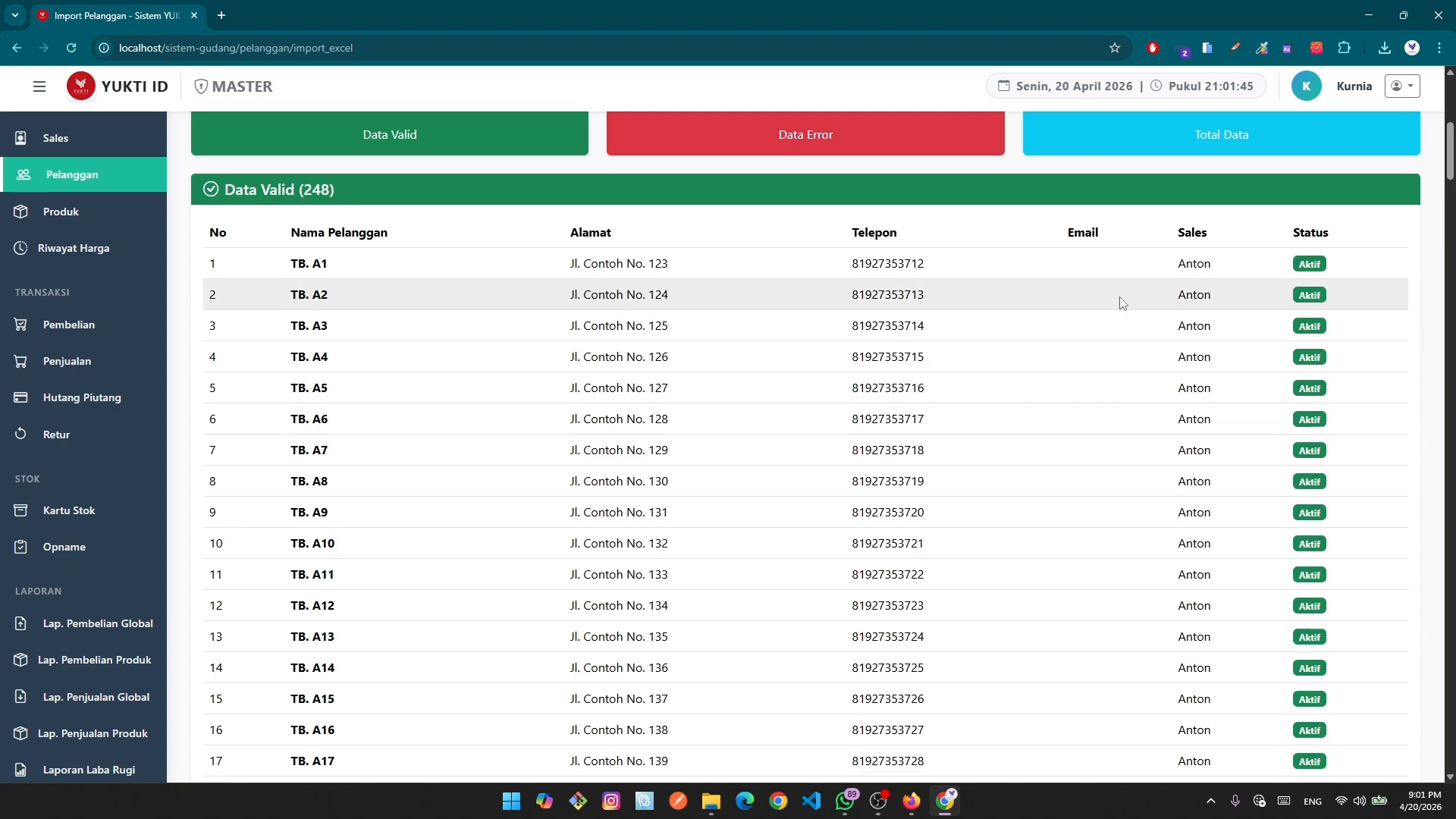
scroll(523, 455, down, 9)
scroll(1008, 580, down, 12)
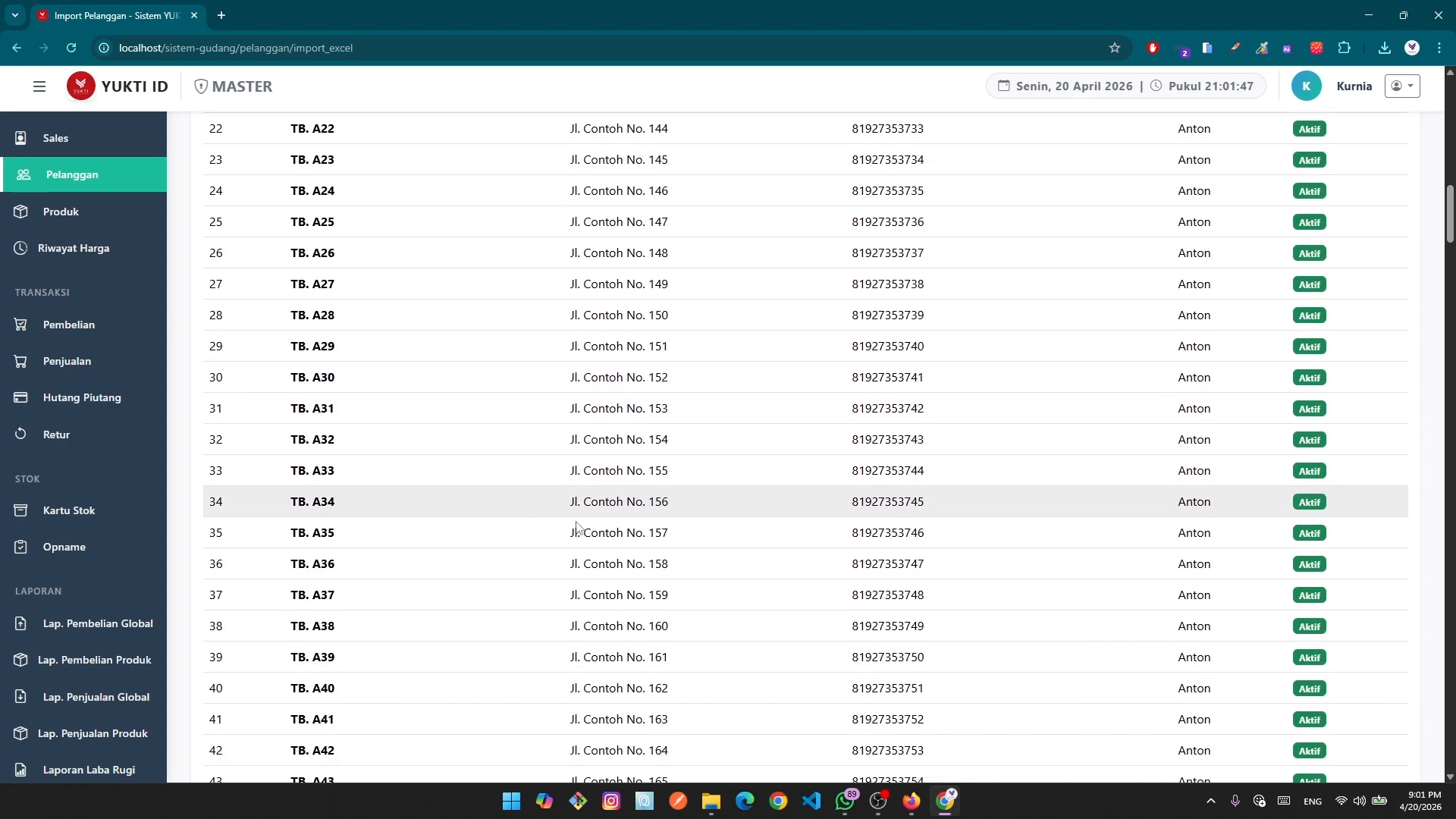
scroll(1011, 582, down, 12)
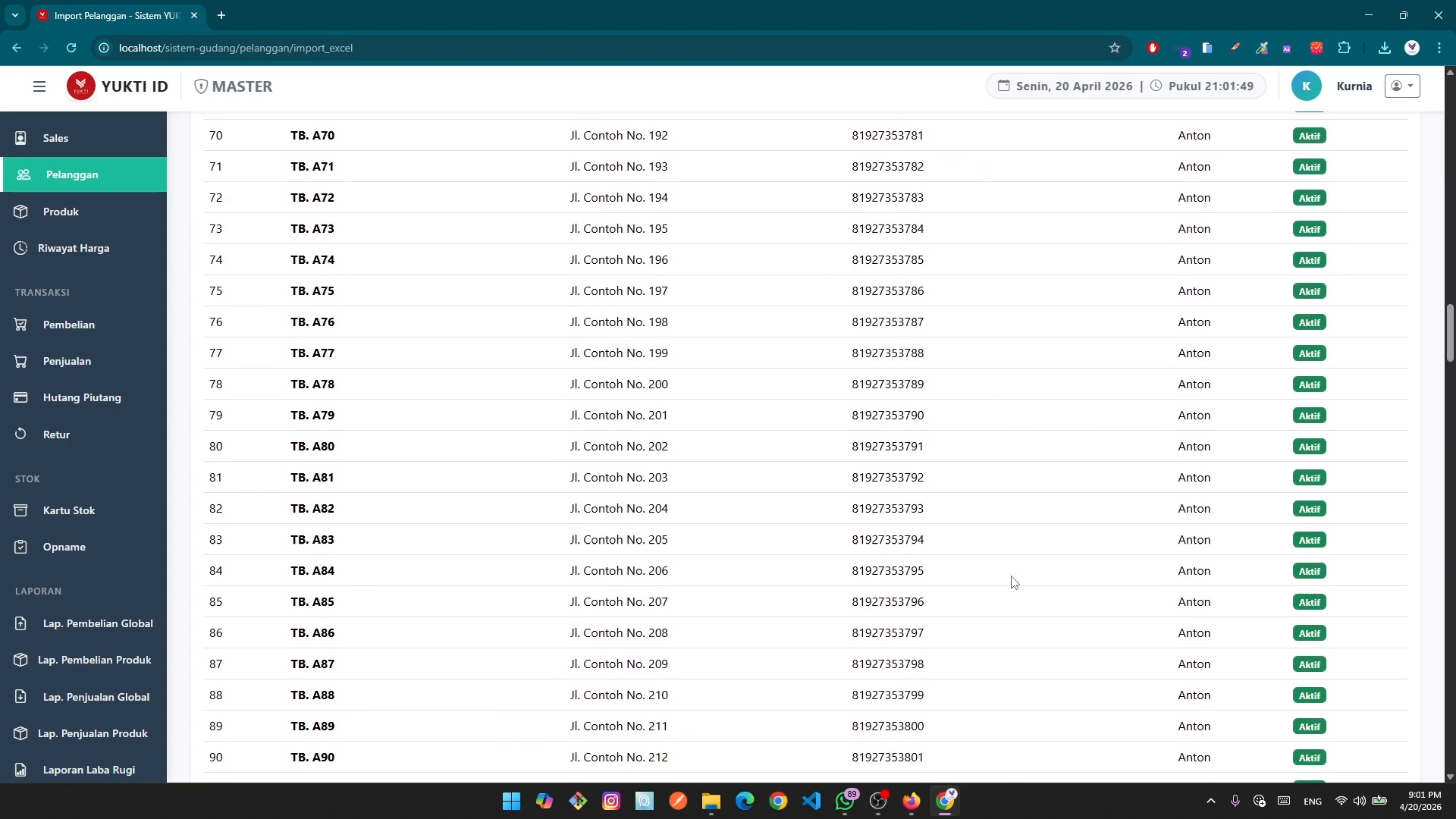
scroll(1009, 578, up, 4)
scroll(1046, 583, up, 20)
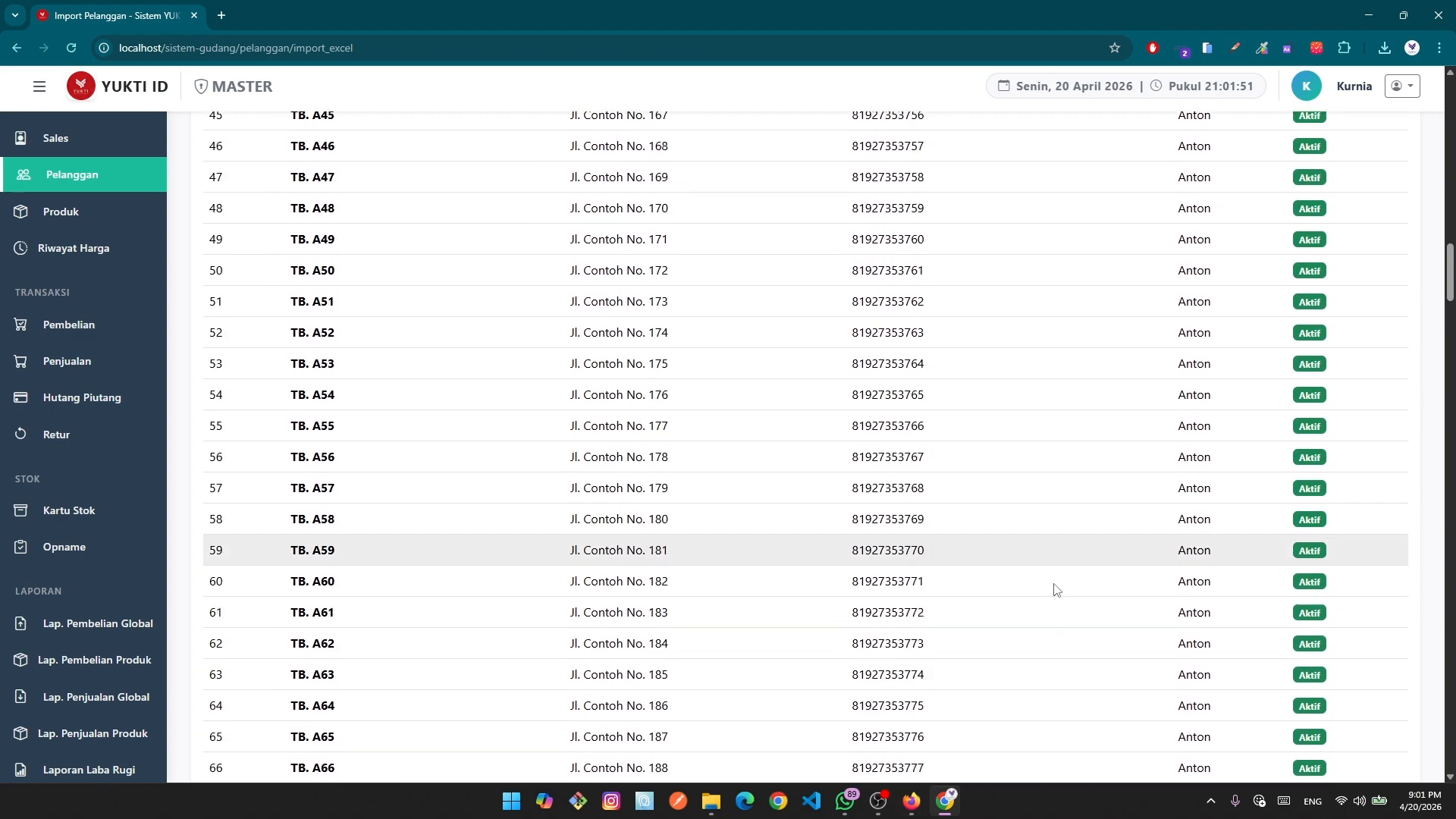
scroll(1040, 537, up, 3)
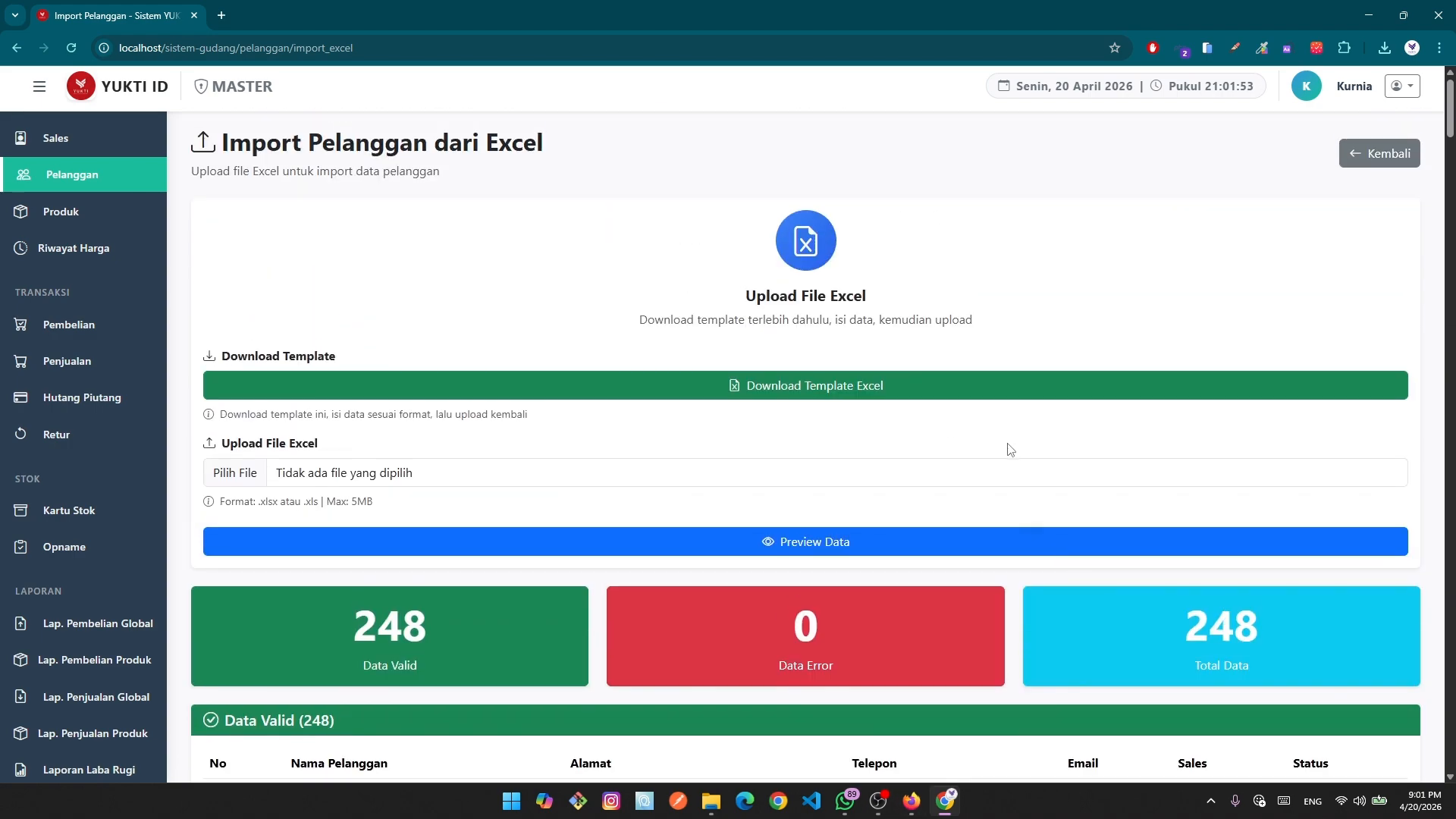
scroll(1007, 449, down, 4)
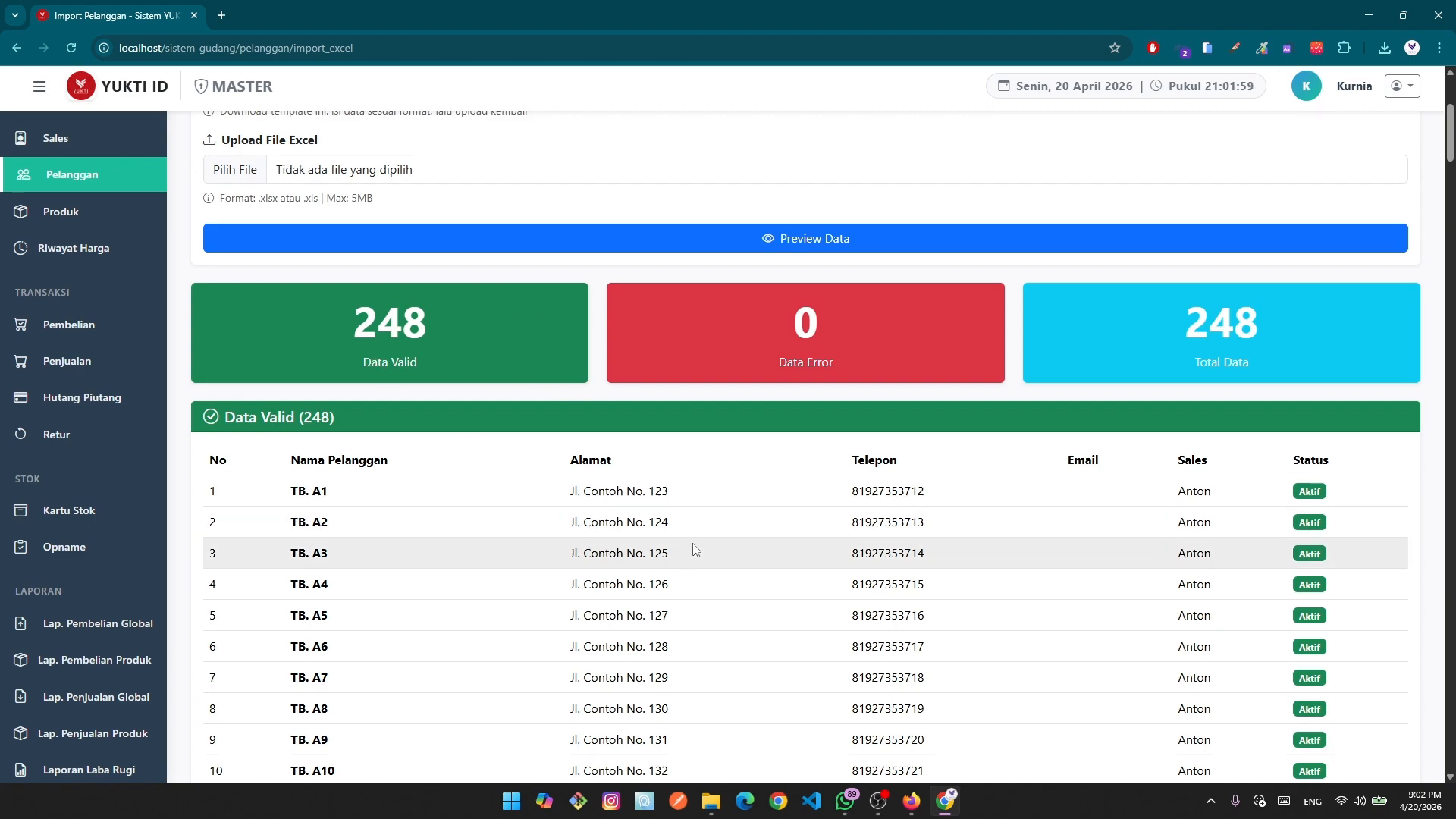
scroll(692, 552, down, 13)
scroll(699, 560, down, 16)
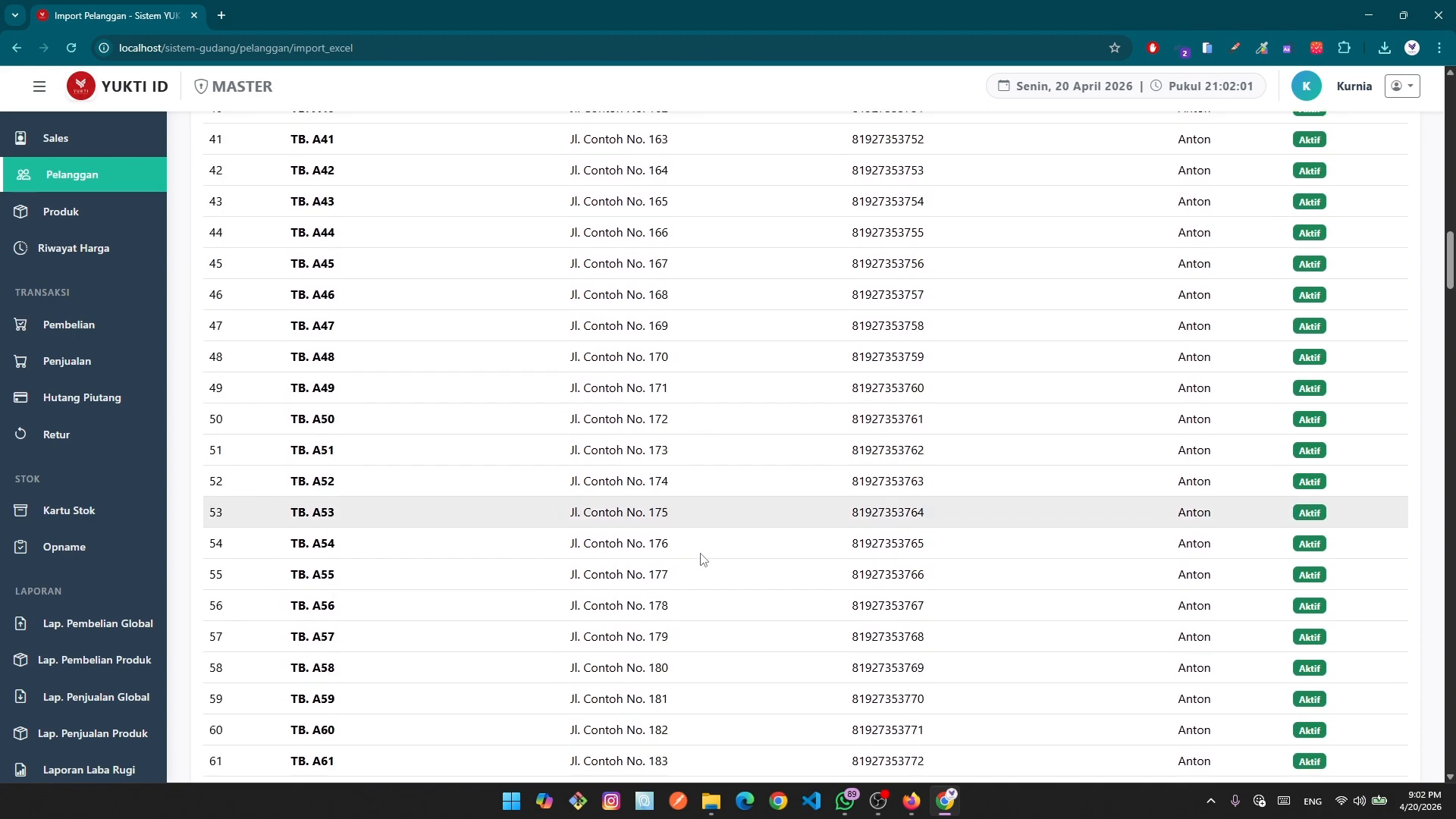
scroll(731, 549, up, 14)
scroll(759, 542, up, 18)
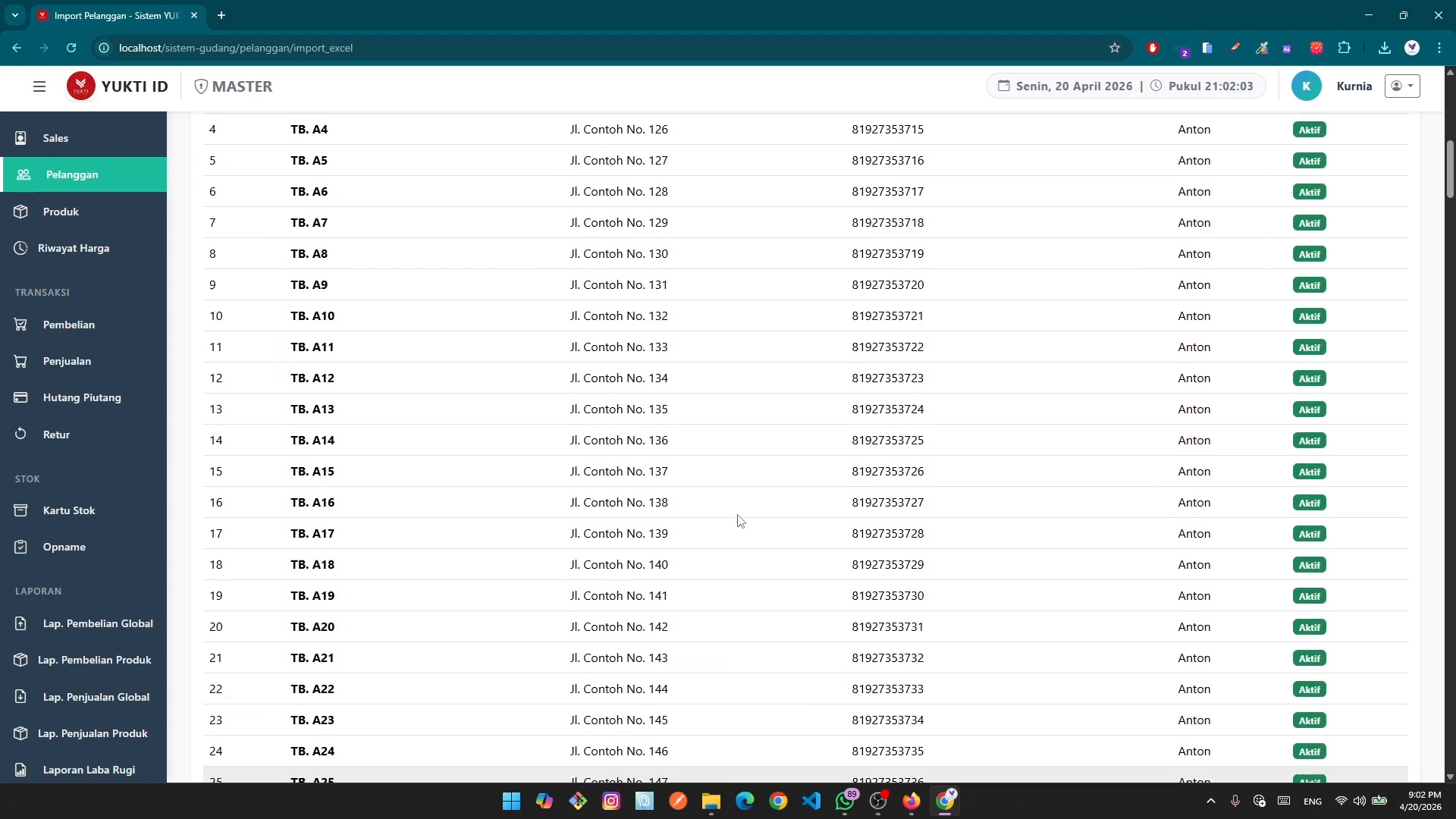
scroll(786, 572, down, 20)
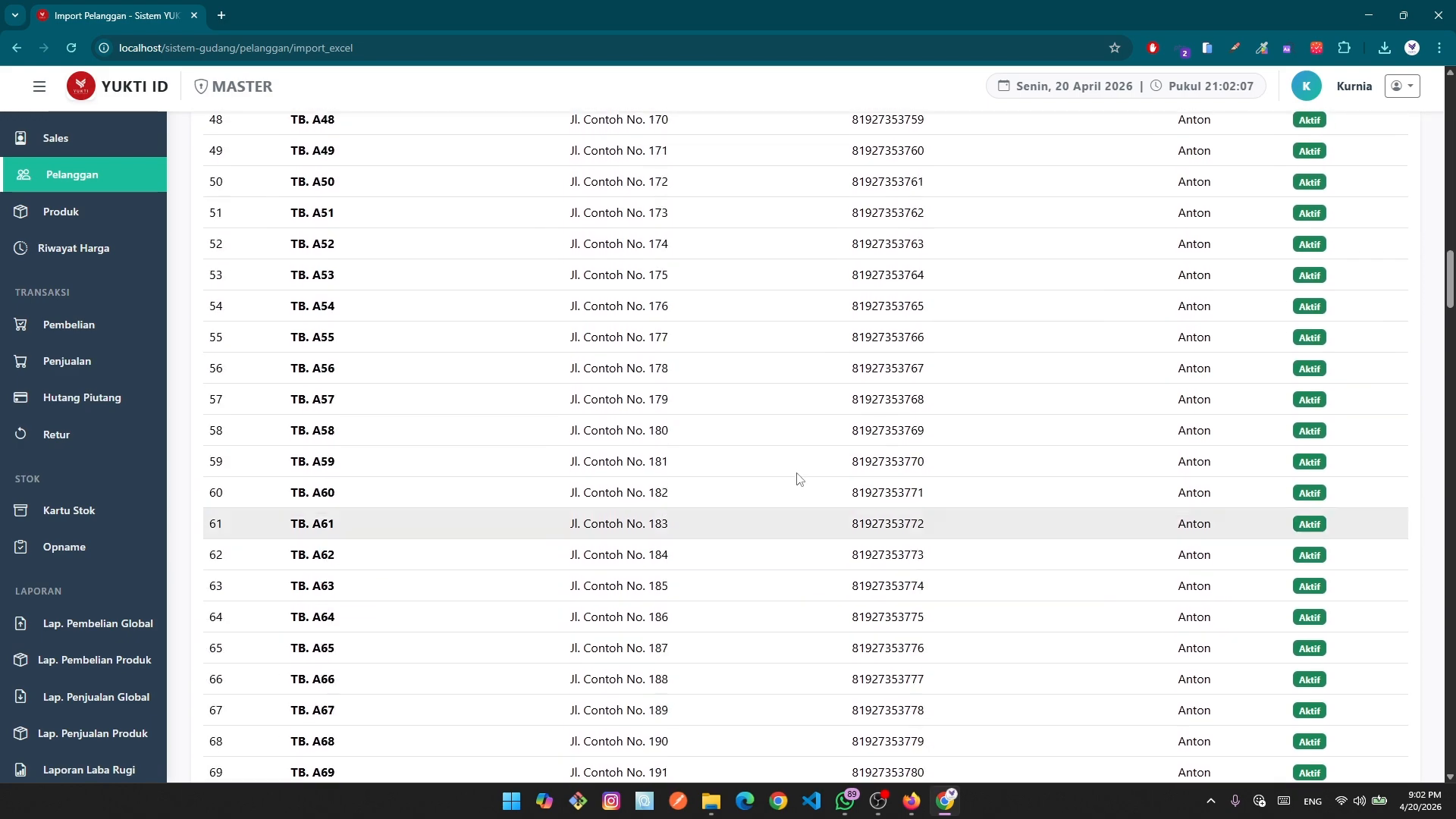
scroll(796, 477, up, 20)
scroll(891, 458, up, 1)
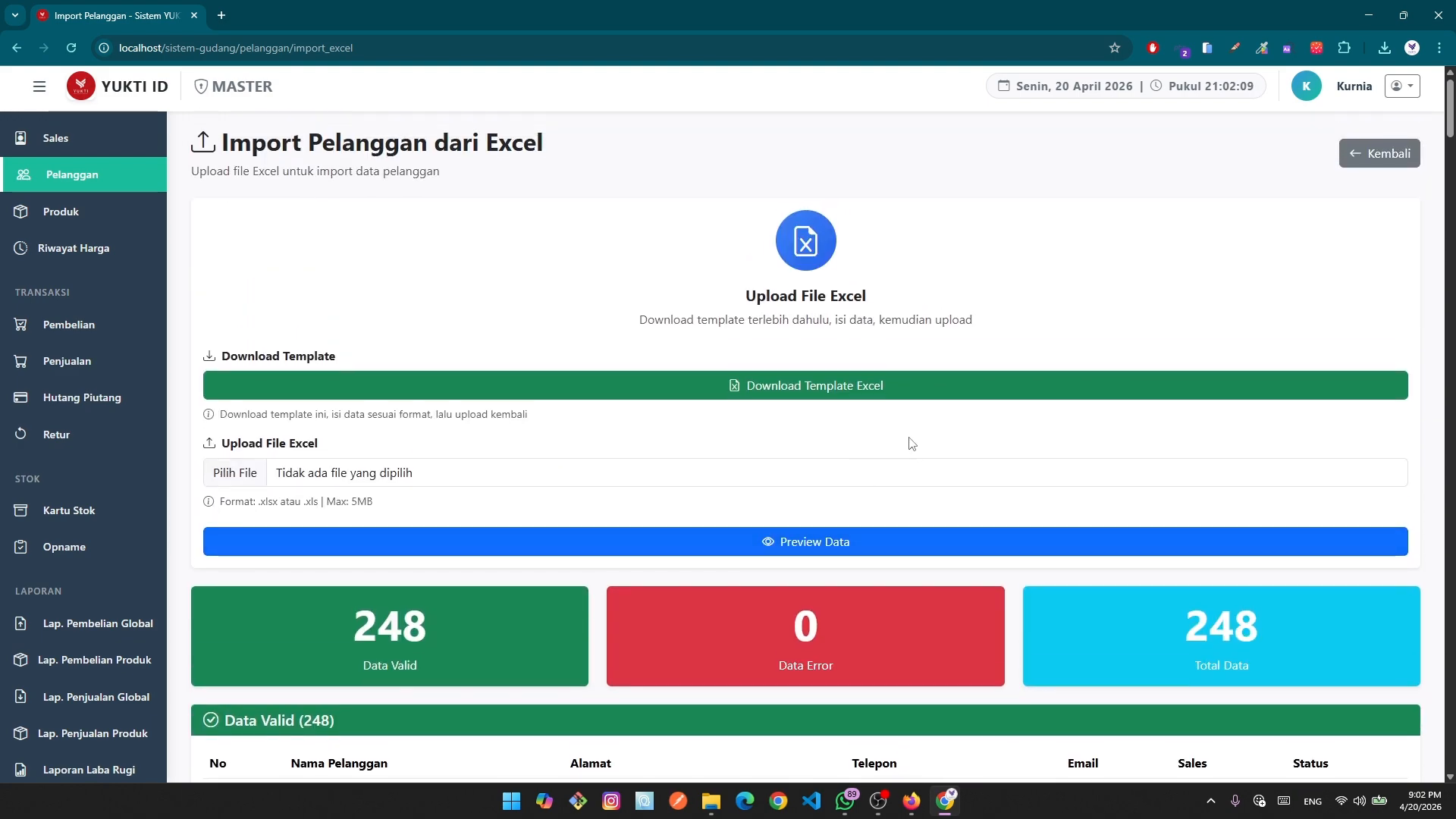
Reopen the downloaded customer template and clear the field notes below the example row.
click(1357, 153)
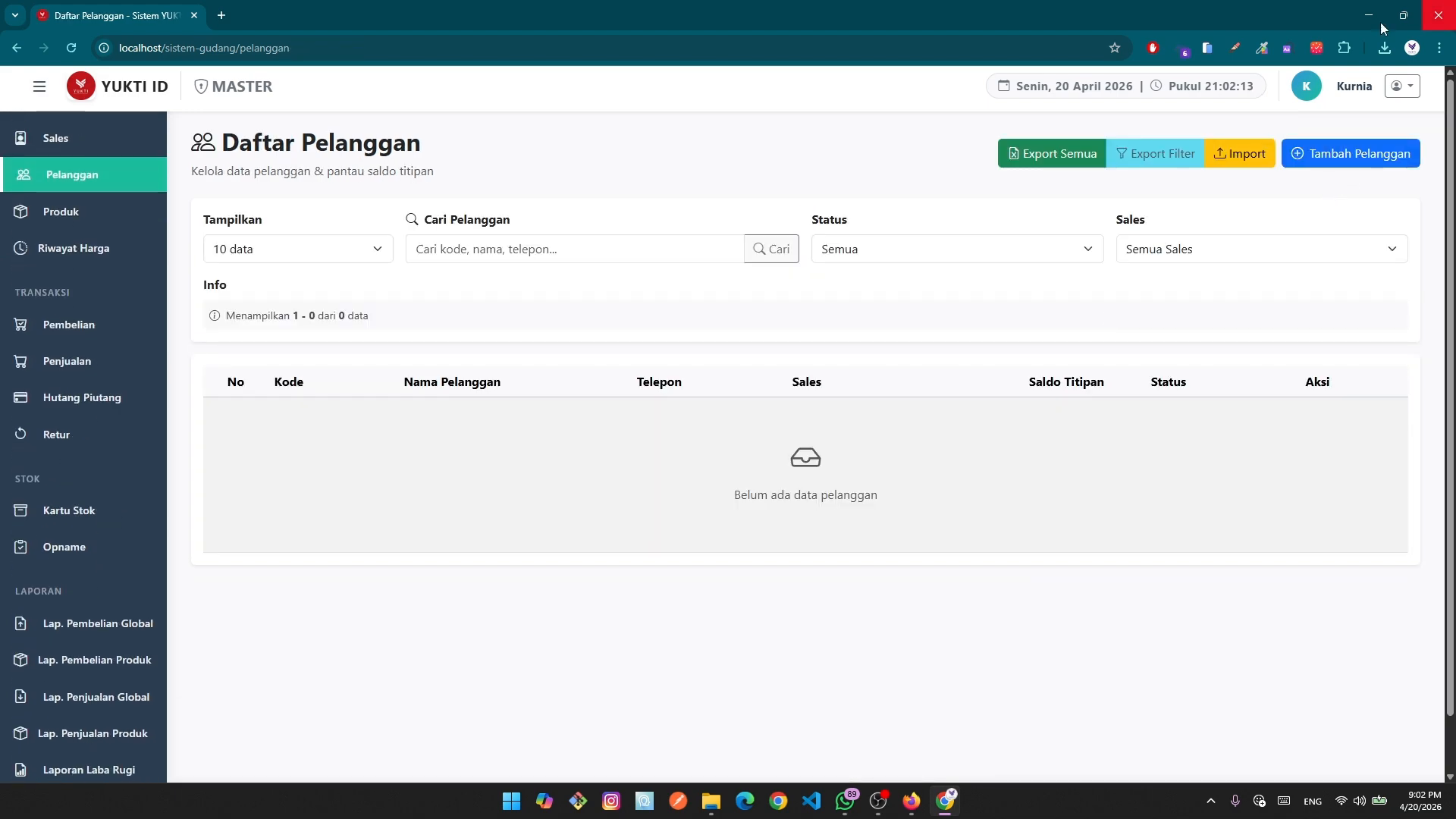
click(713, 801)
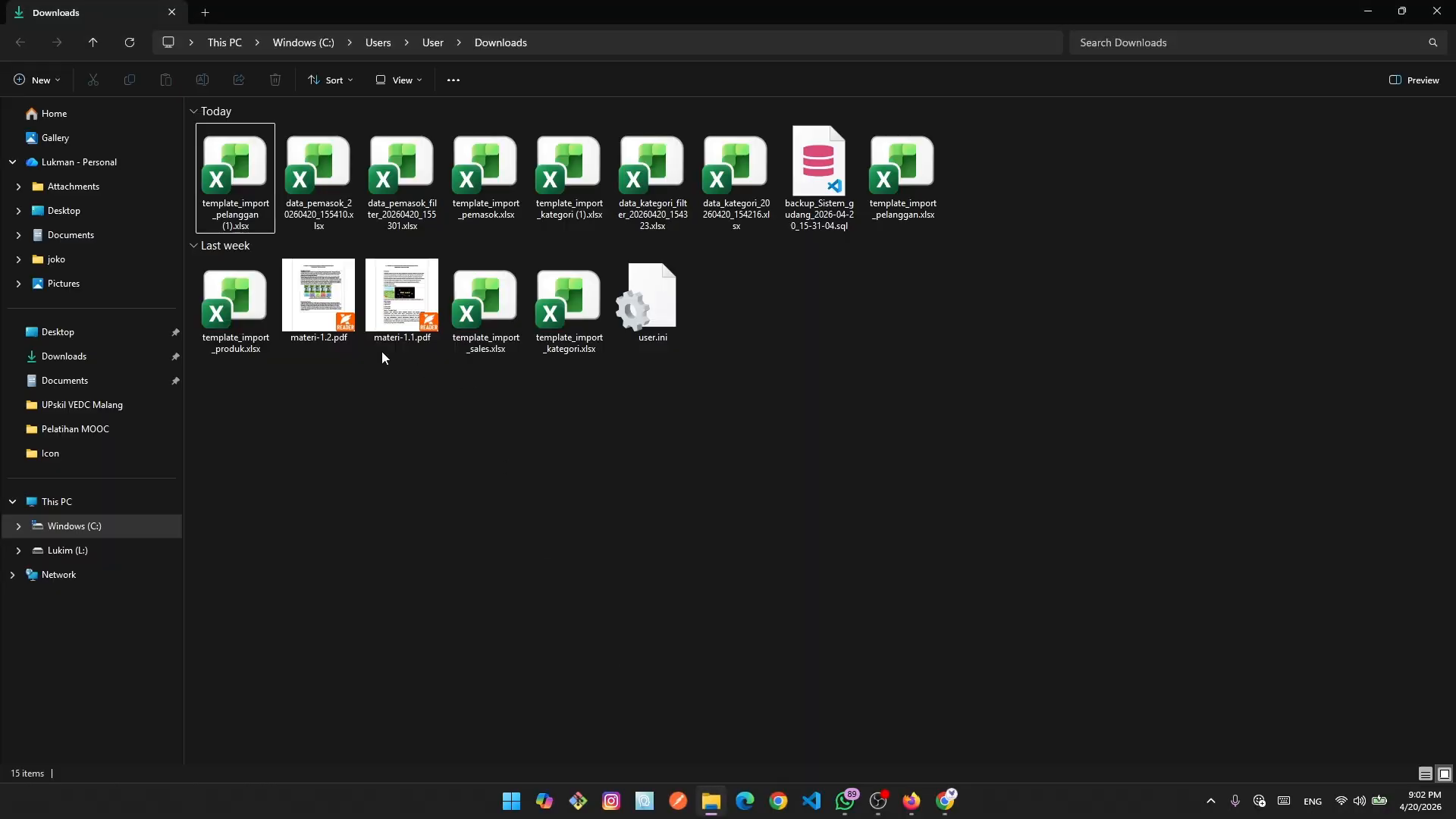
click(228, 186)
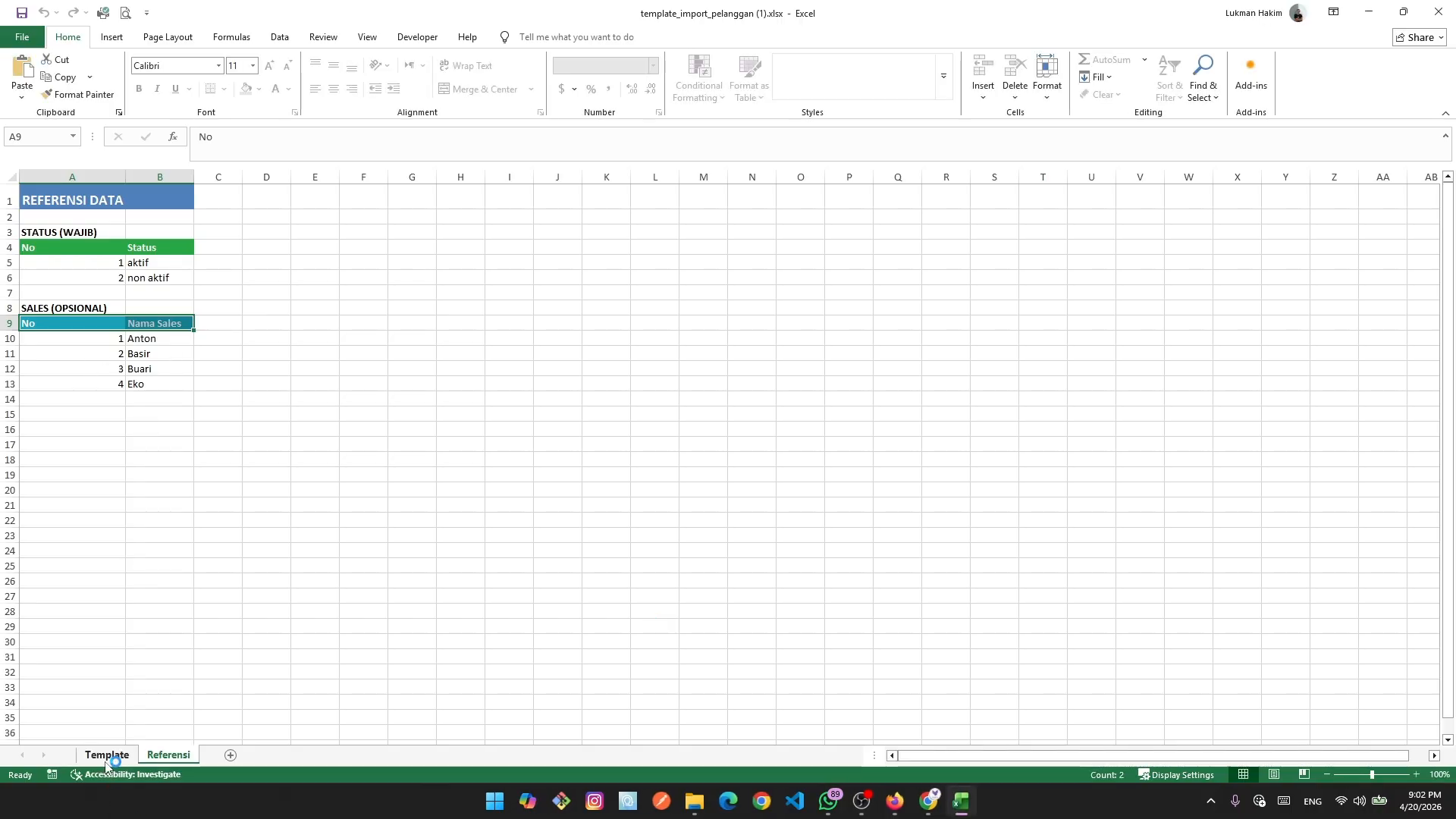
click(107, 755)
drag(32, 292, 228, 375)
drag(24, 282, 298, 391)
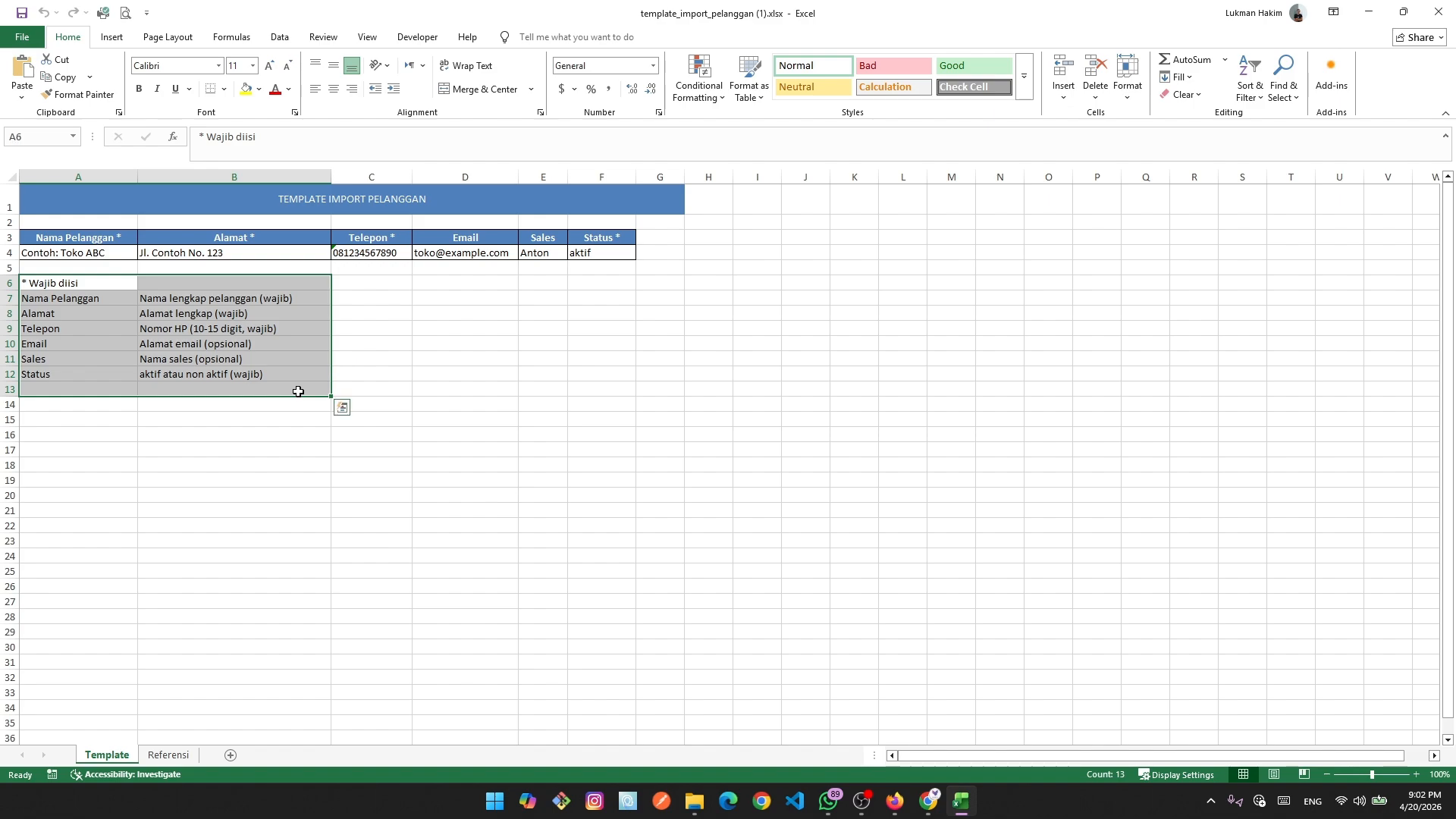
key(Delete)
click(566, 402)
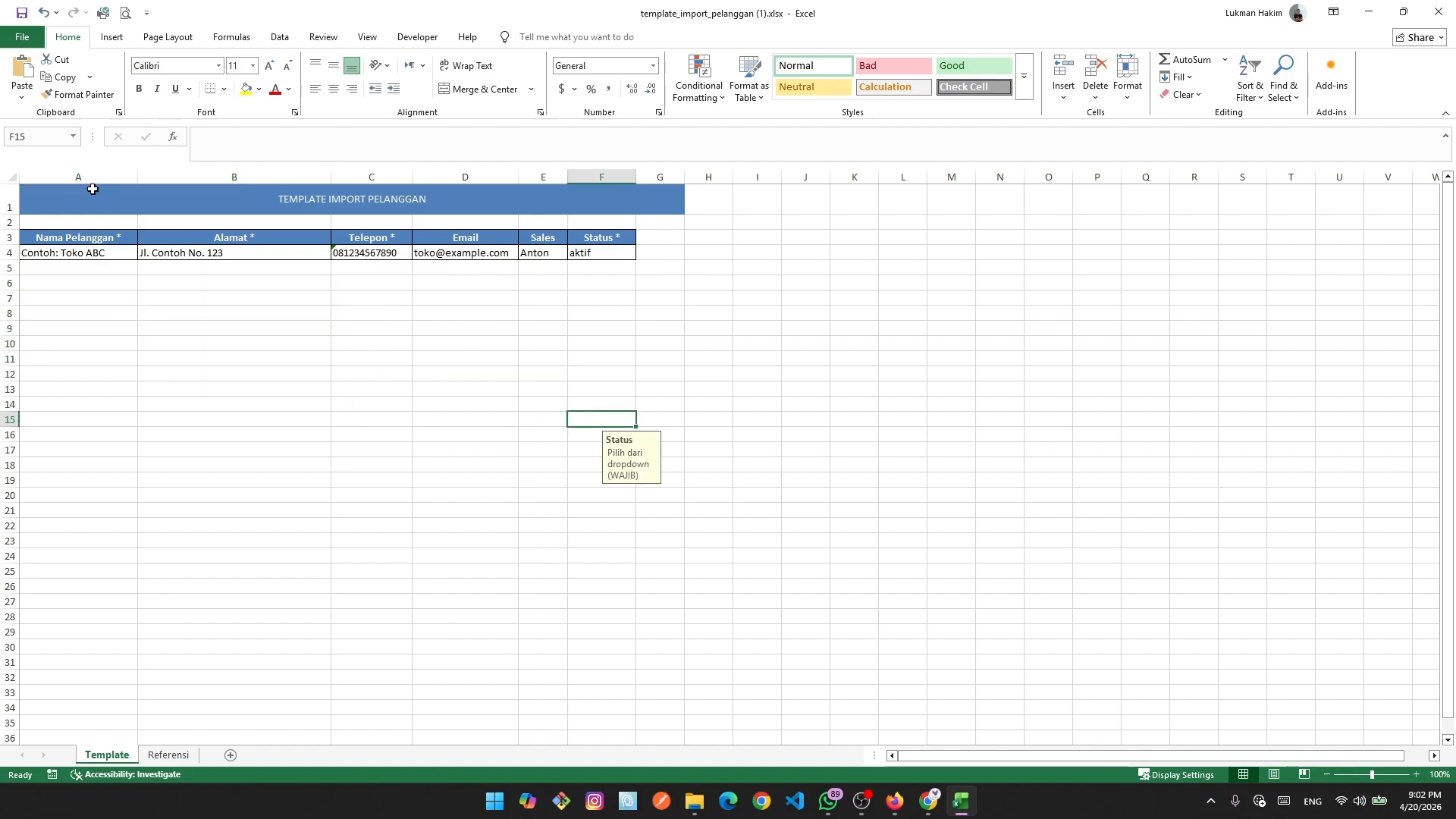
Remove the 'Contoh: ' prefix from cell A4 so it reads Toko ABC.
click(65, 257)
double_click(66, 254)
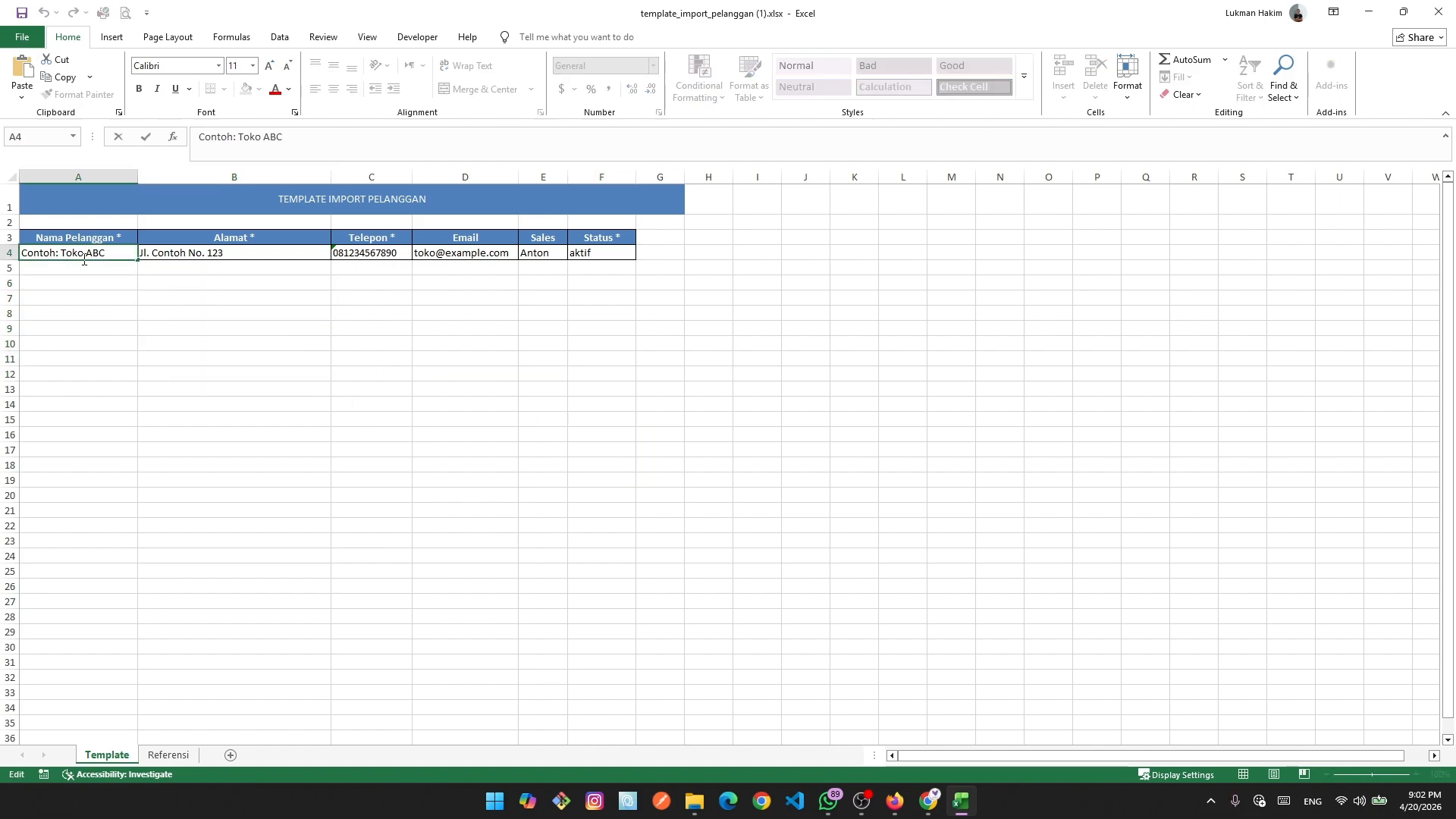
key(BackSpace)
key(BackSpace)
key(BackSpace)
key(BackSpace)
key(BackSpace)
key(BackSpace)
key(BackSpace)
key(BackSpace)
Copy the Toko ABC sample row A4:F4 down through row 7.
click(334, 319)
drag(70, 250, 650, 392)
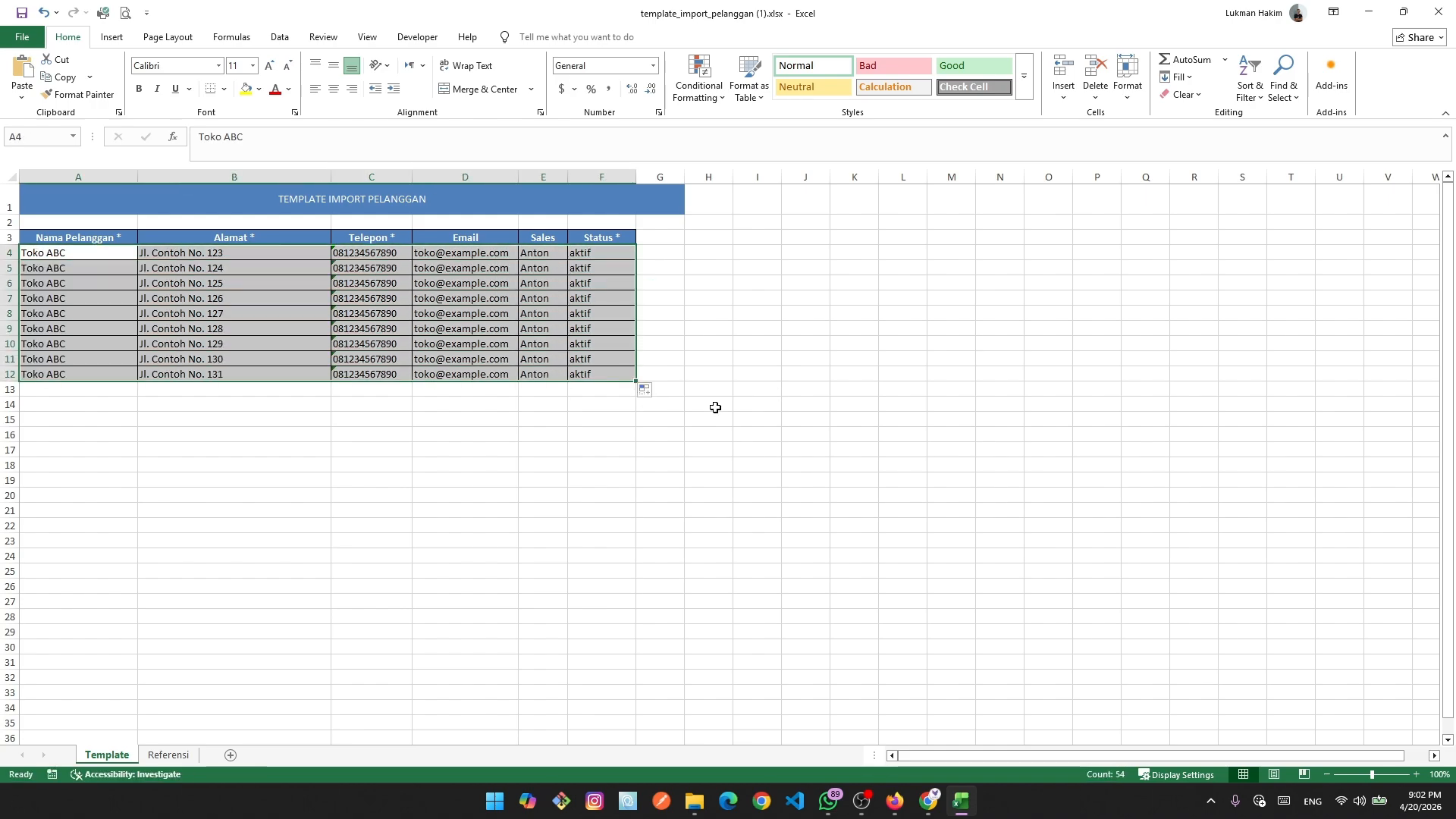
key(ctrl+z)
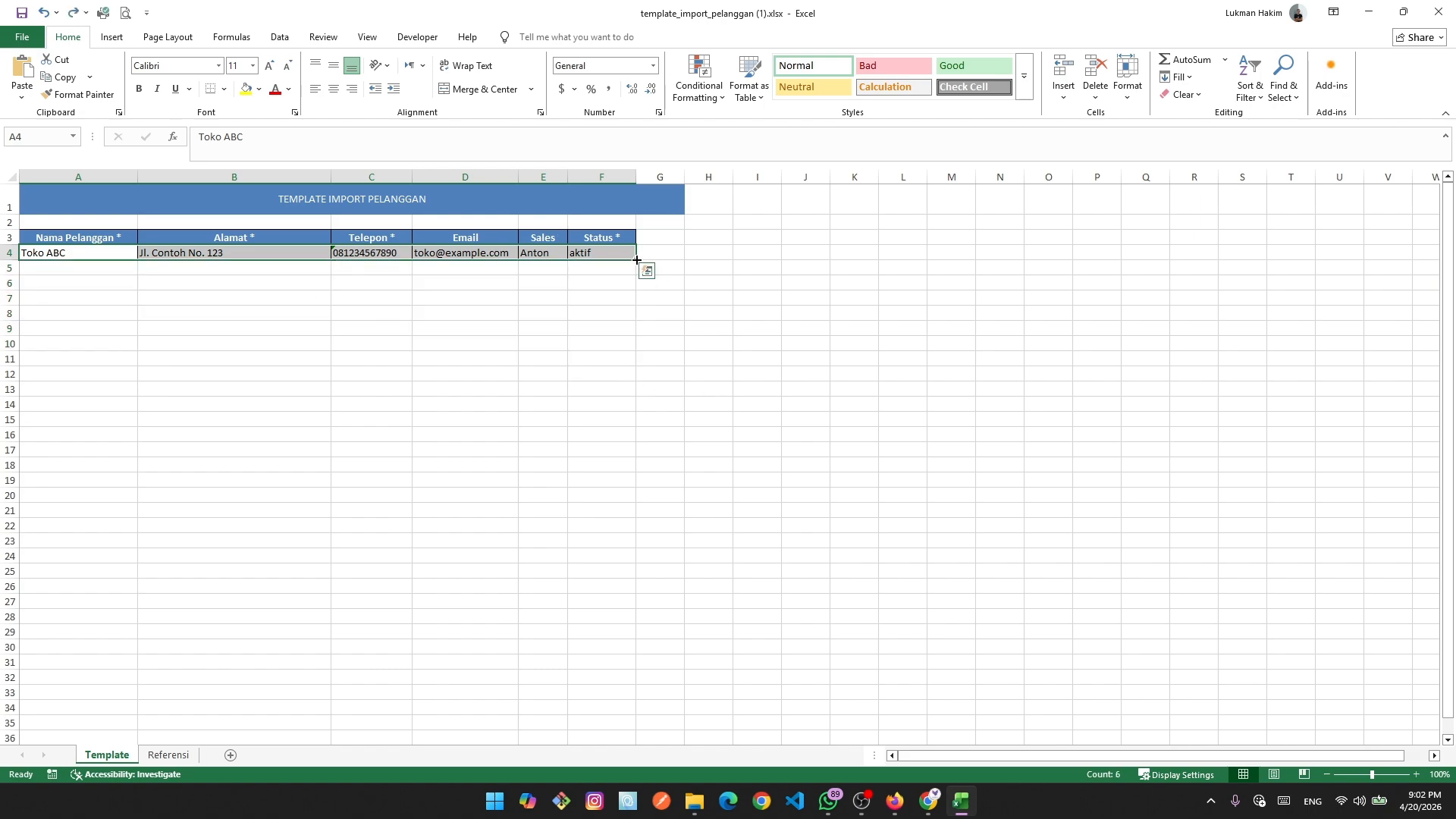
drag(635, 260, 637, 303)
click(478, 480)
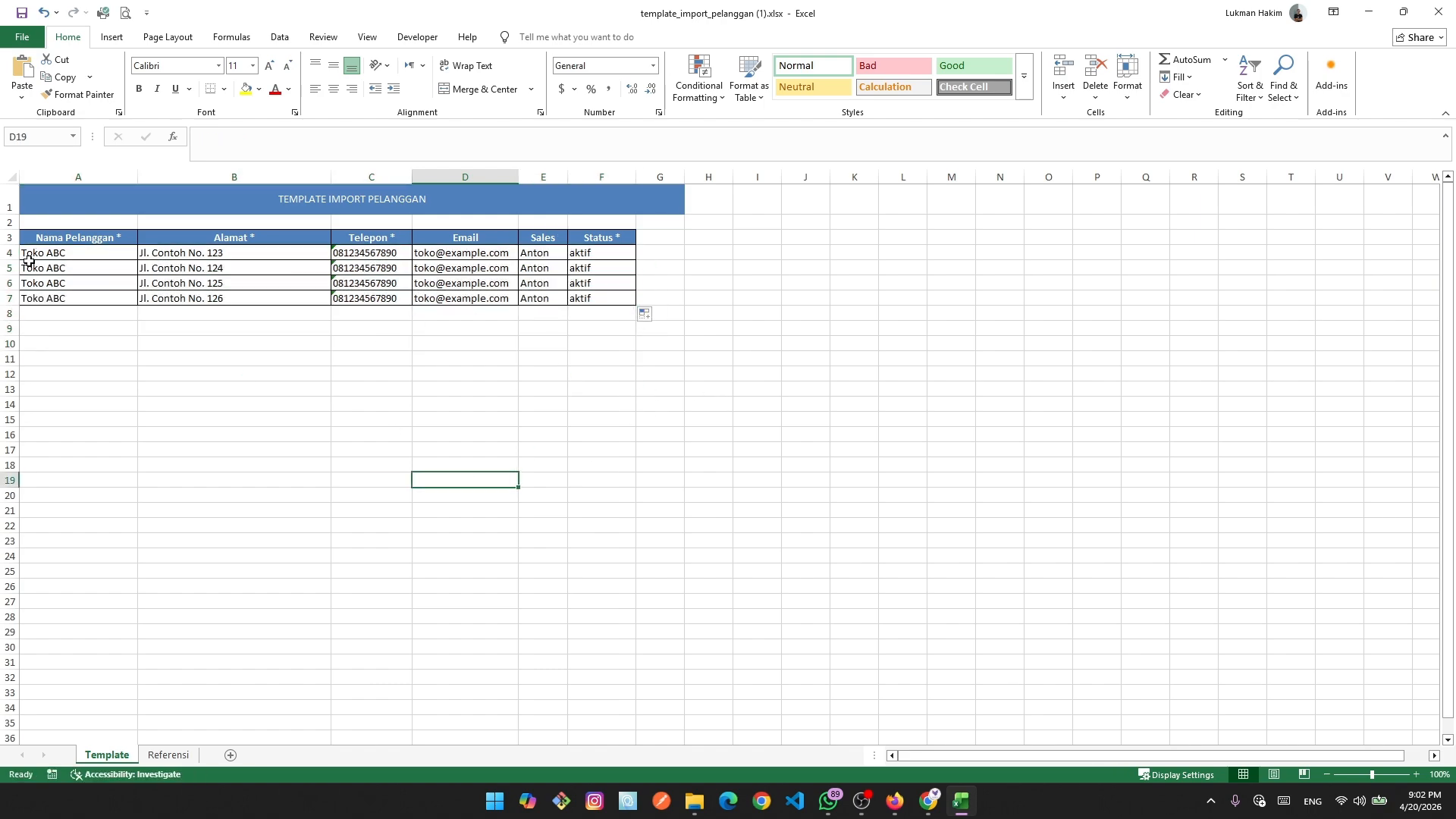
Rename the copied customers in A5–A7 to Toko barokah, Toko jaya banguan and Toko makmur.
double_click(102, 270)
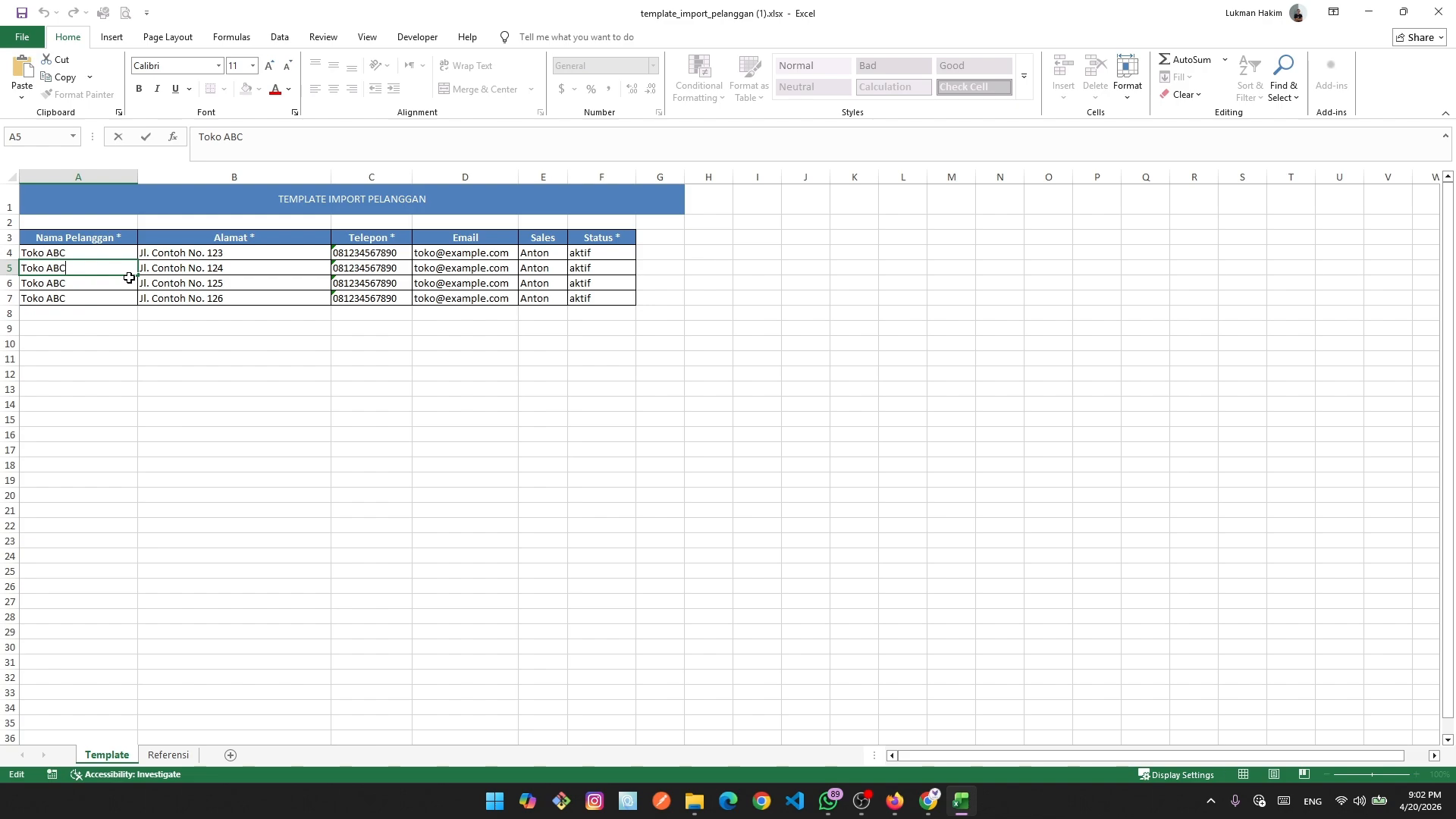
key(BackSpace)
key(BackSpace)
key(BackSpace)
key(Return)
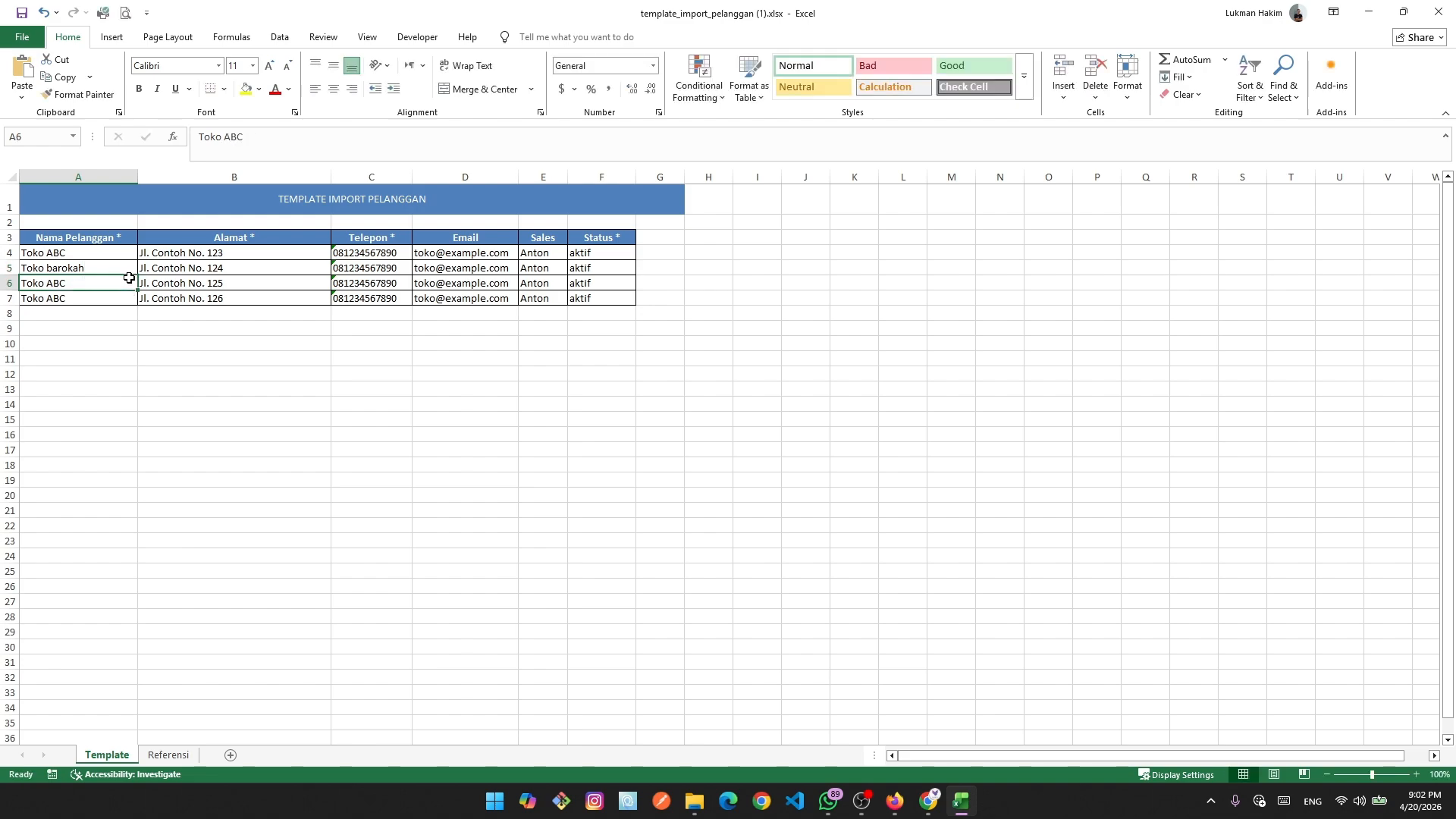
double_click(129, 279)
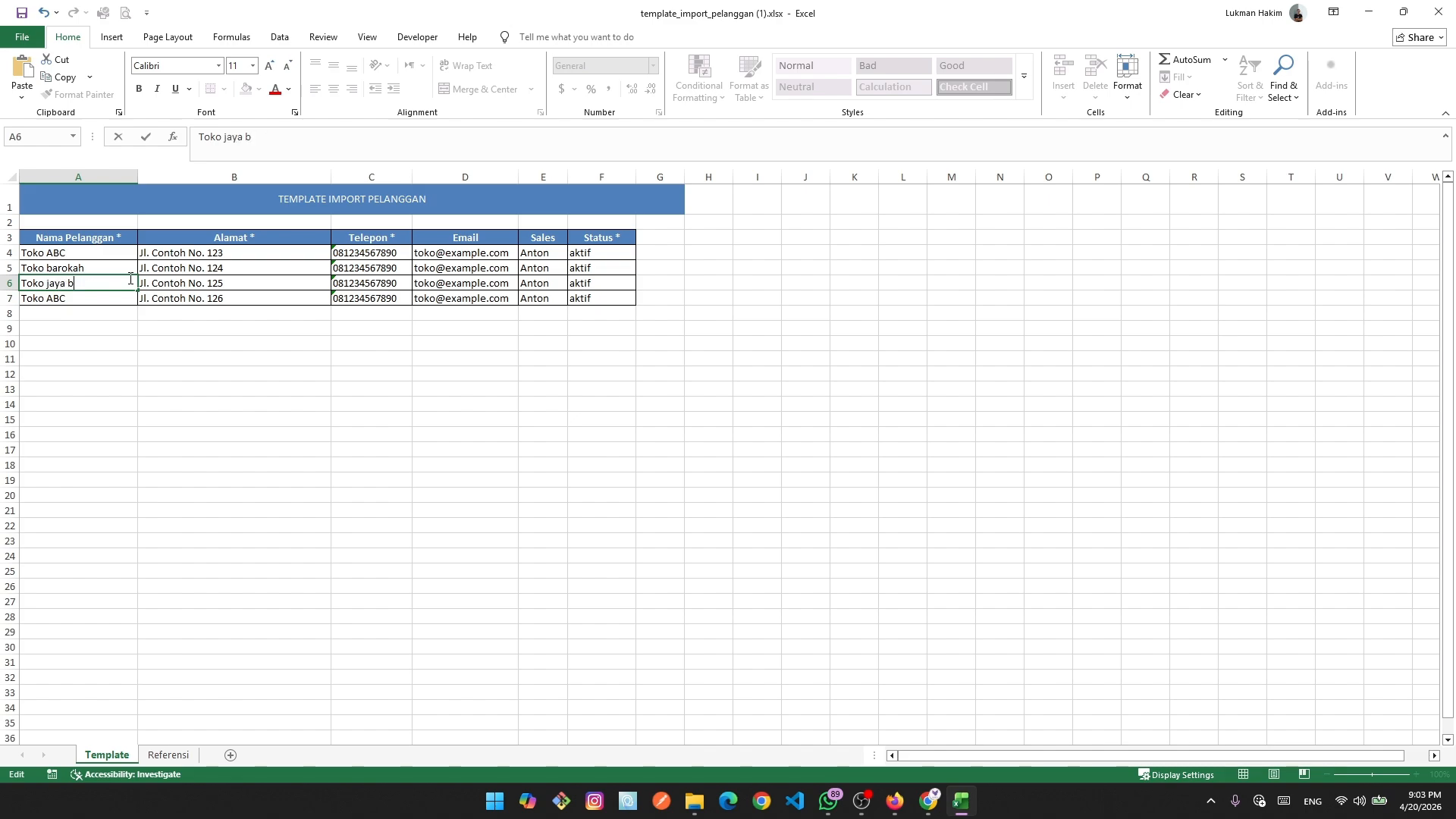
key(Return)
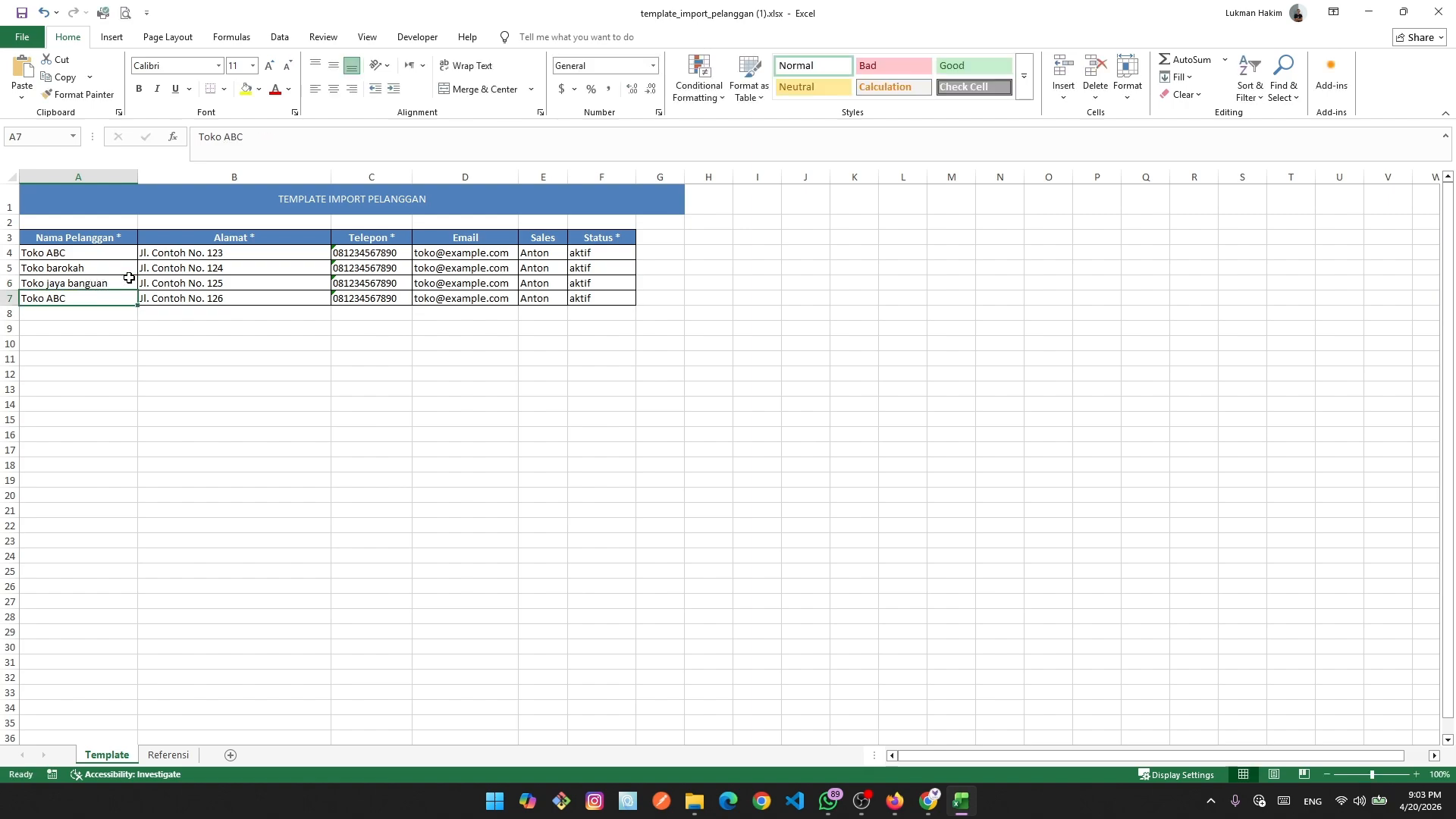
double_click(89, 297)
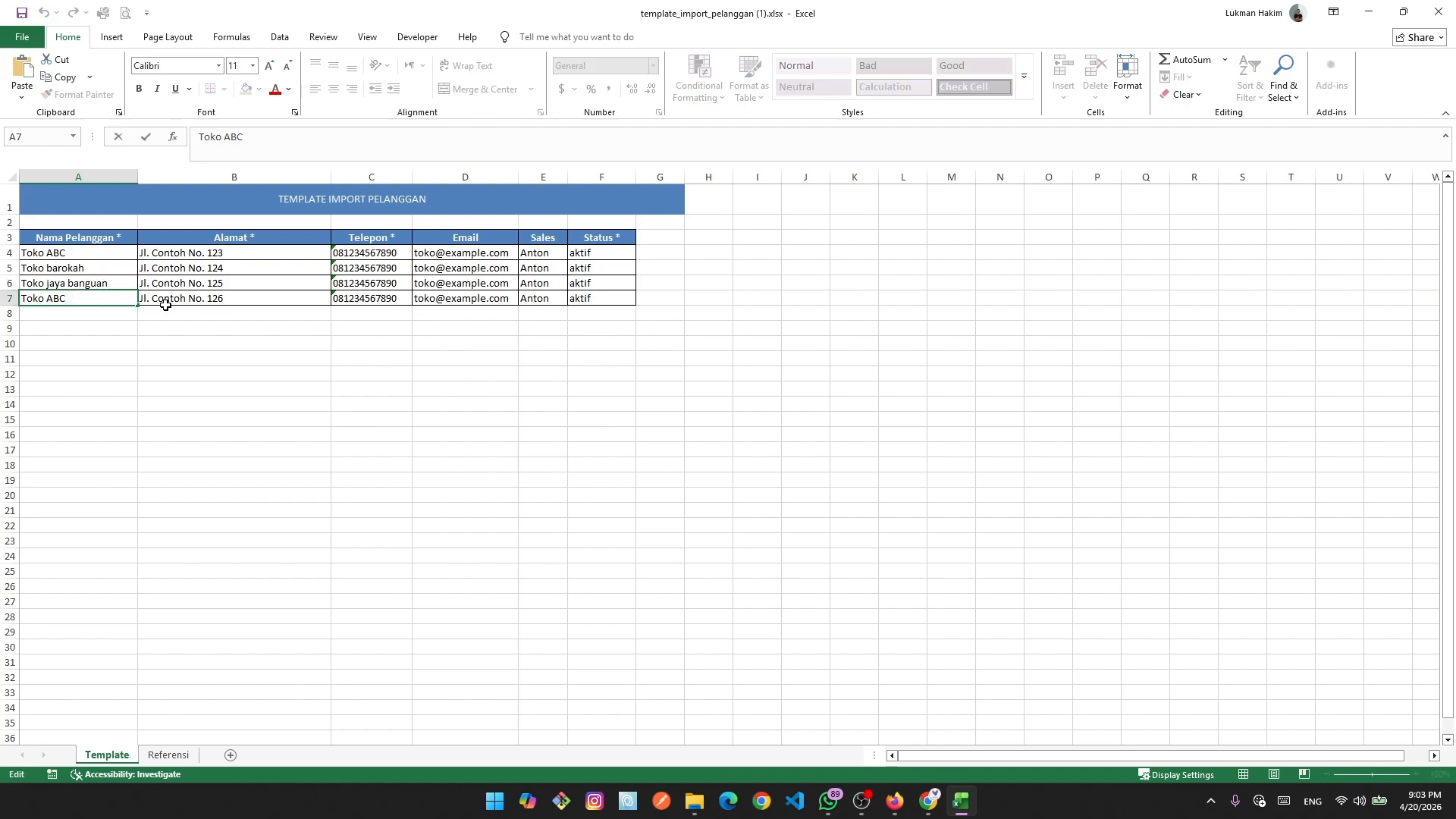
key(BackSpace)
key(BackSpace)
key(BackSpace)
text(ma)
Commit Toko makmur in A7 and check the copied customer names and addresses.
click(339, 385)
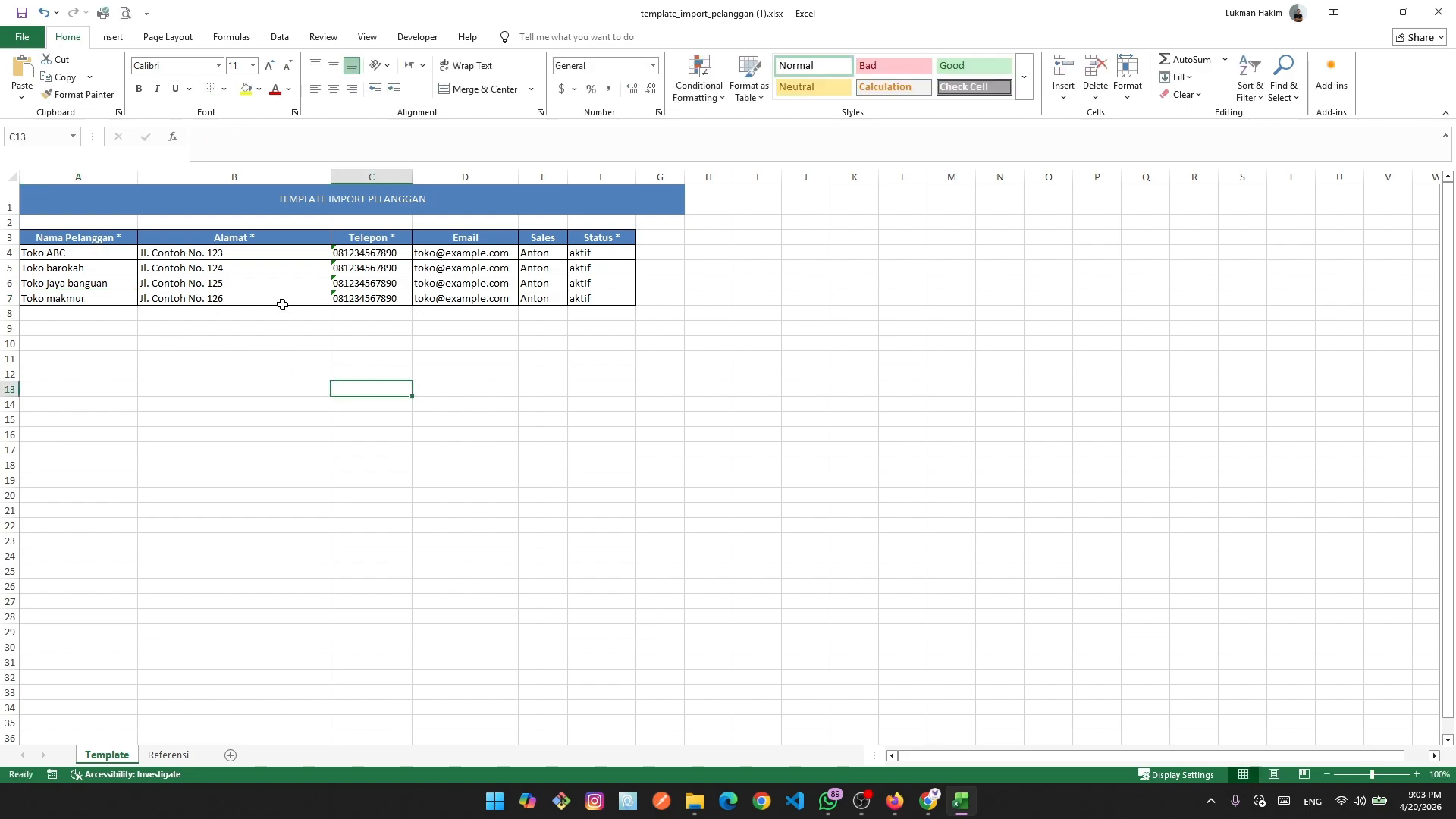
click(260, 291)
click(254, 267)
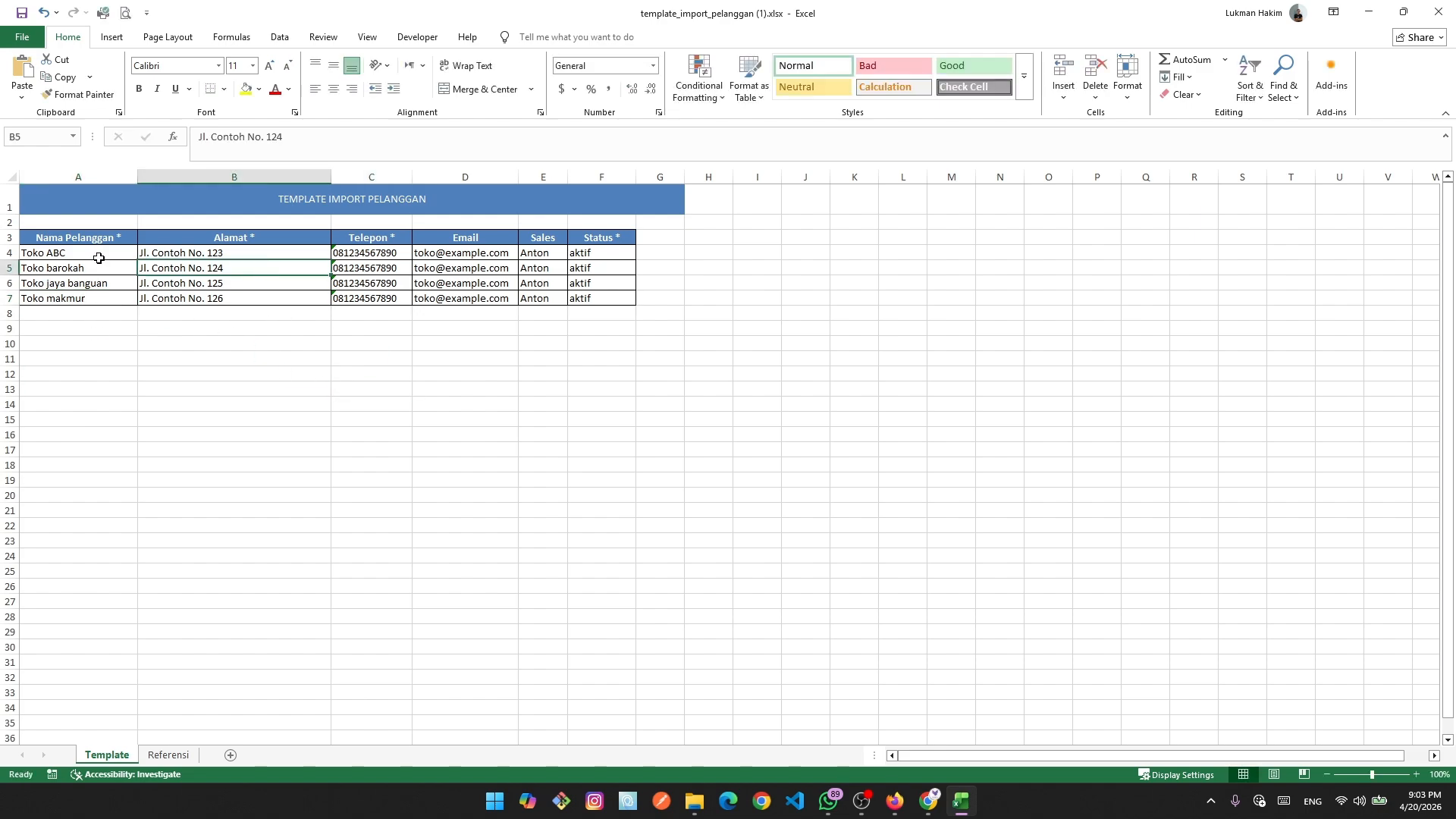
drag(88, 253, 91, 298)
click(151, 404)
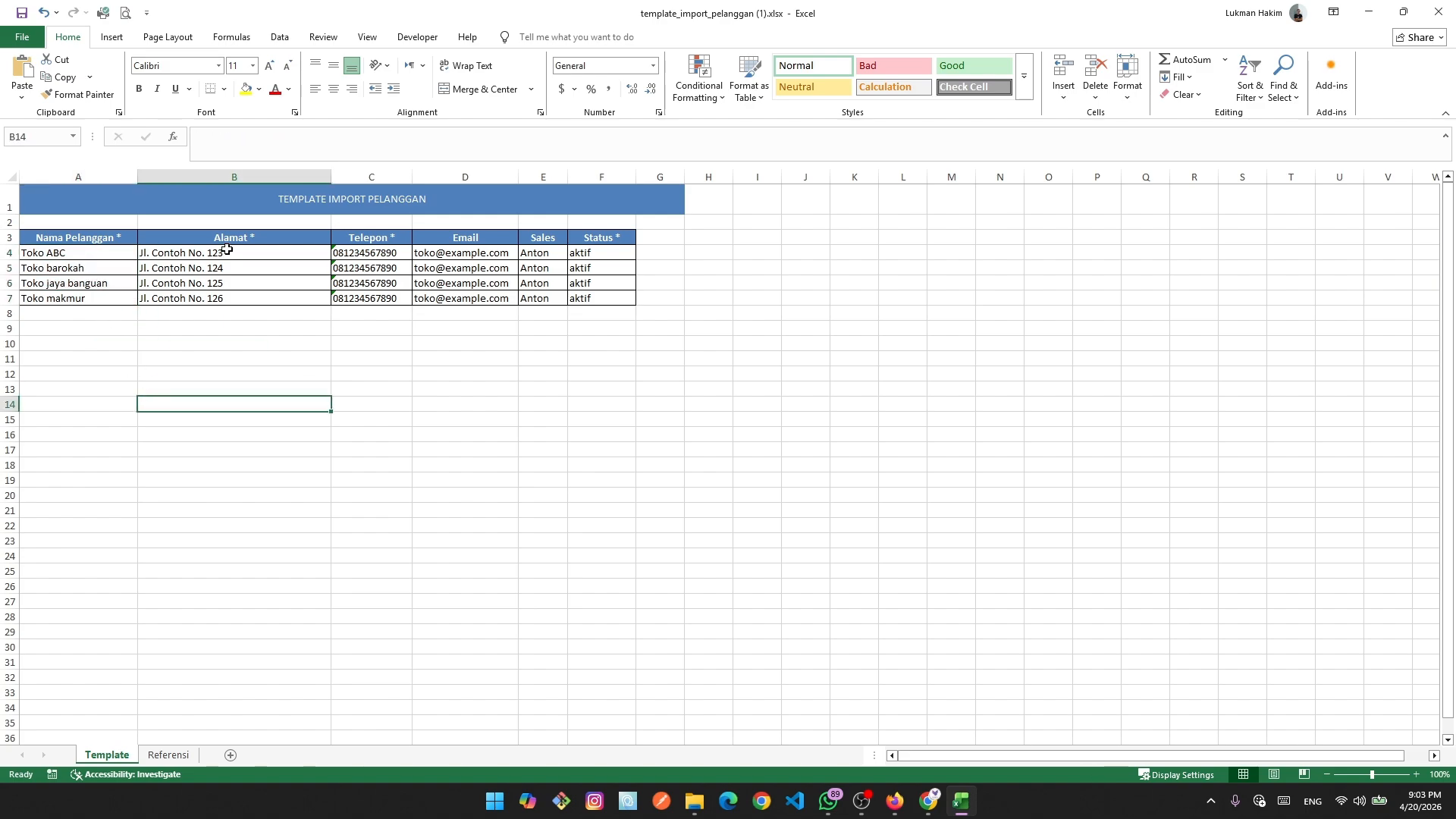
click(234, 262)
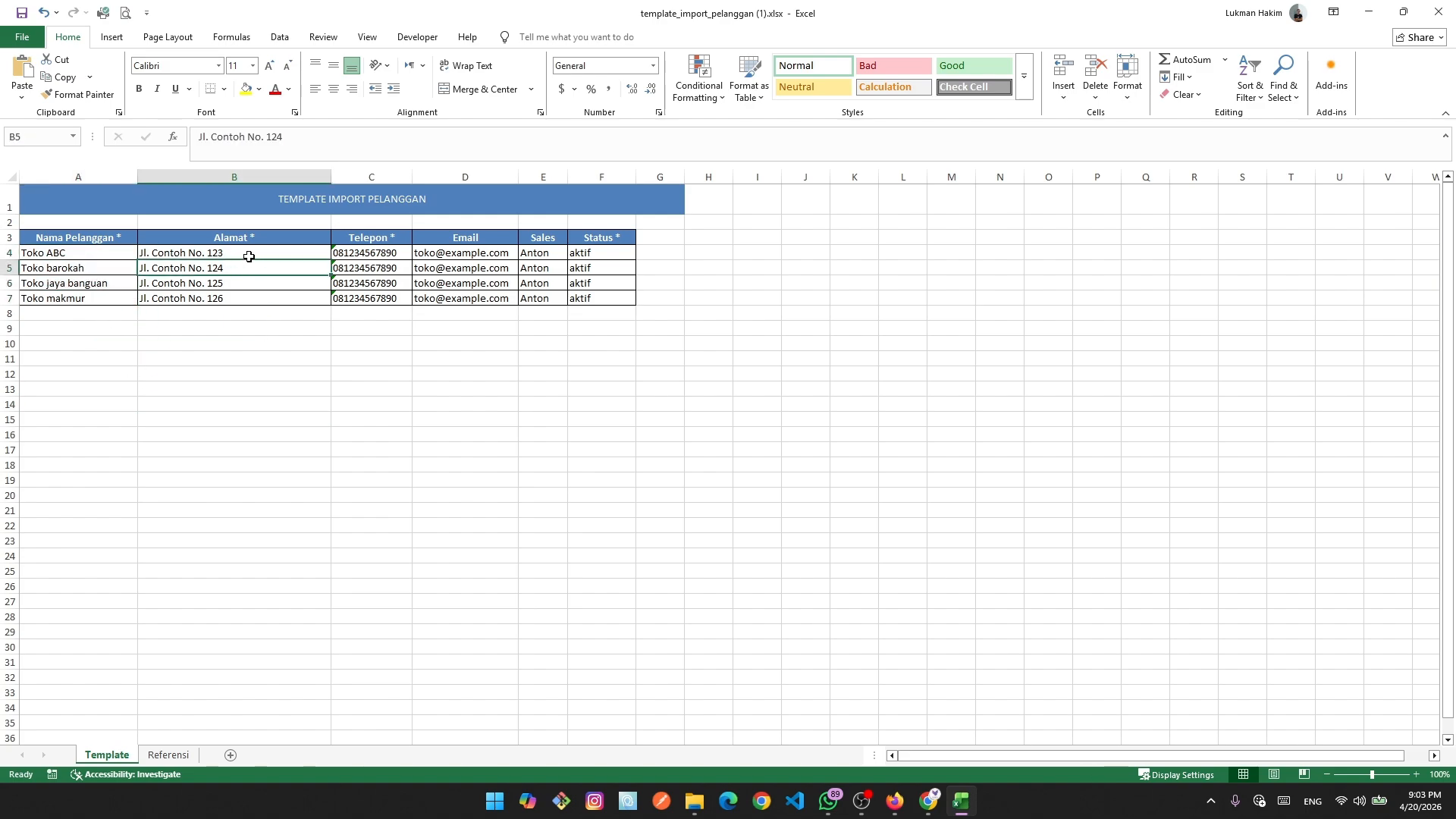
click(233, 308)
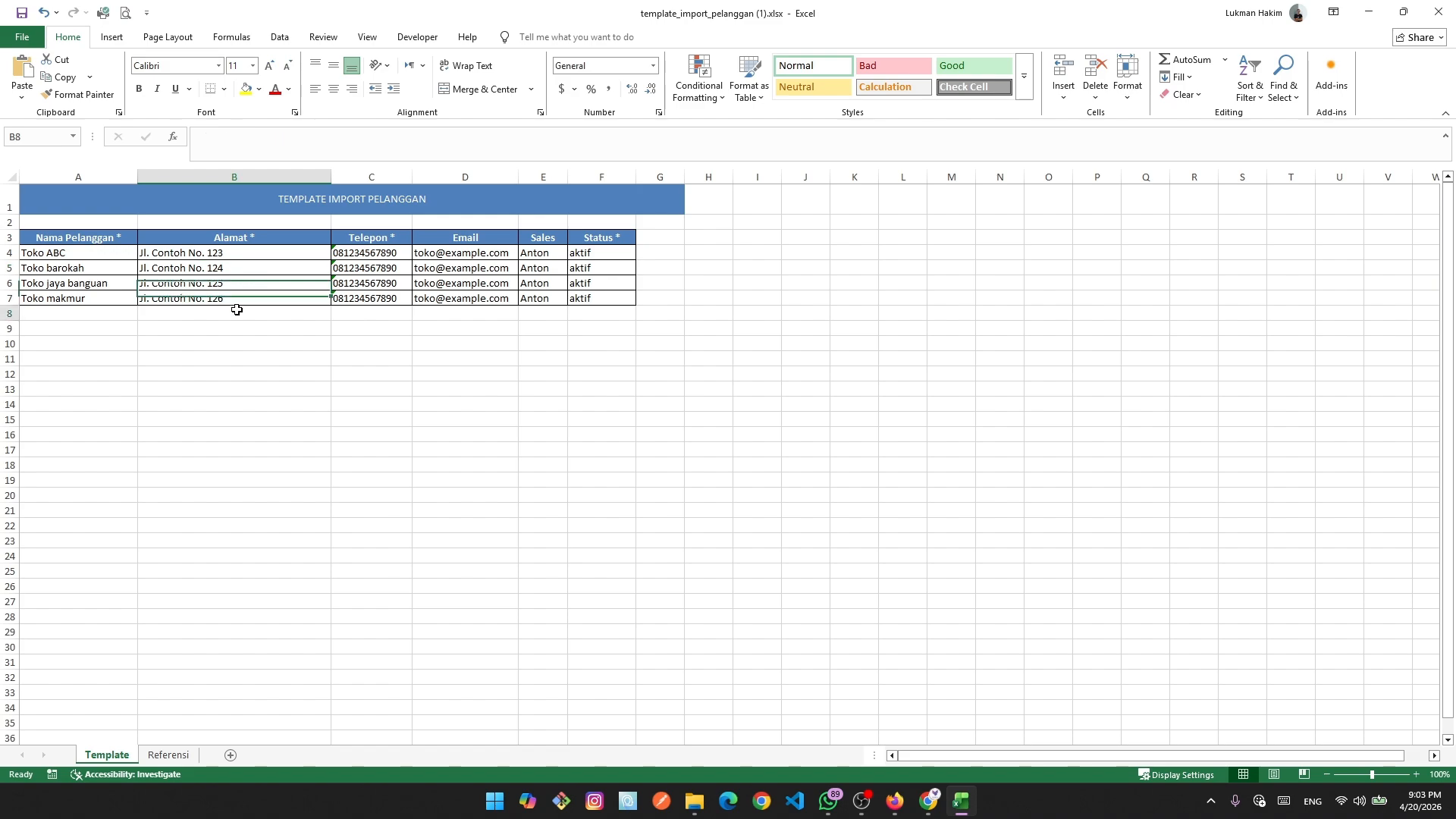
click(394, 392)
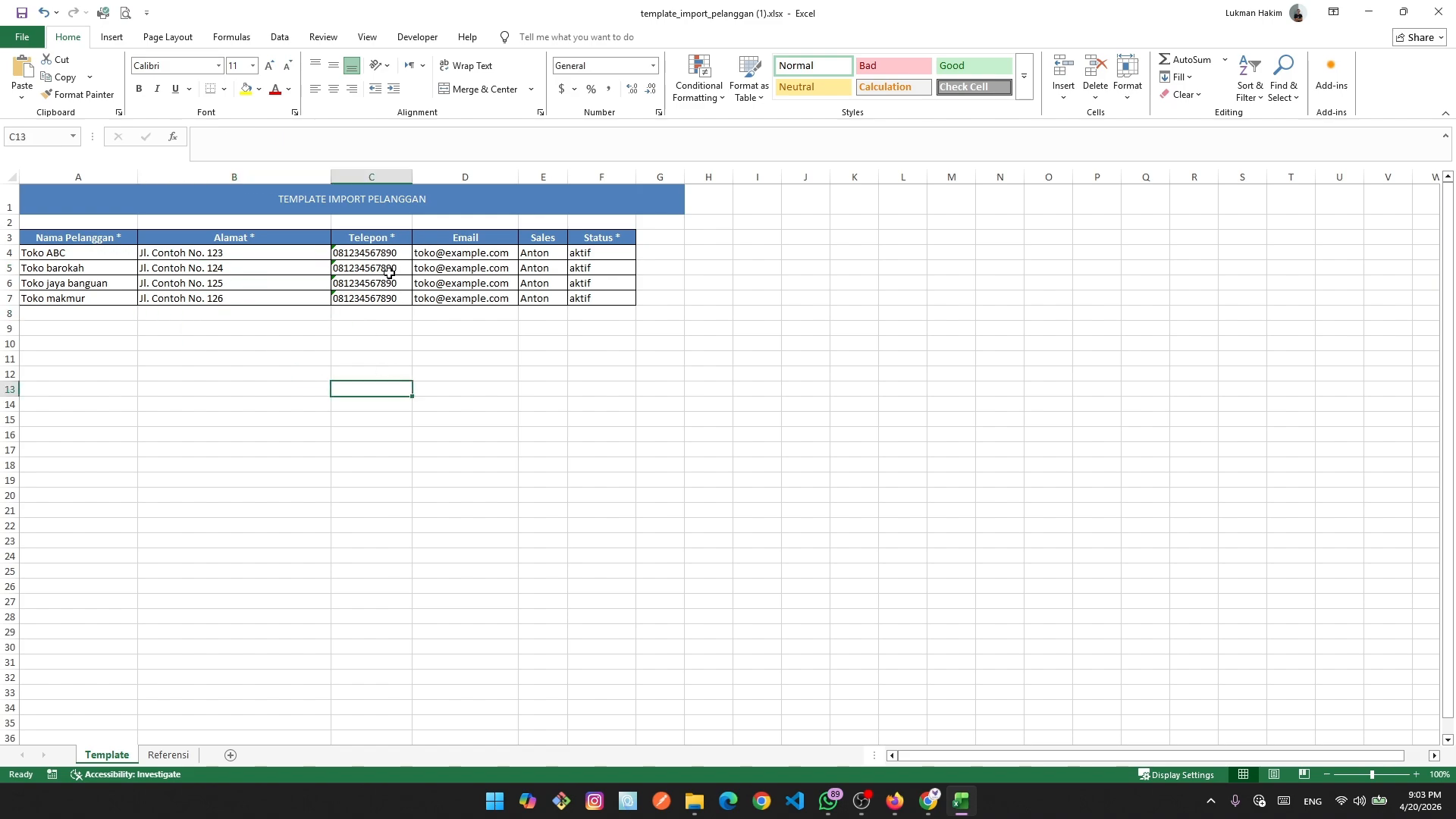
Change the last digits of the C5 phone number to 578 and check how it is stored.
click(405, 266)
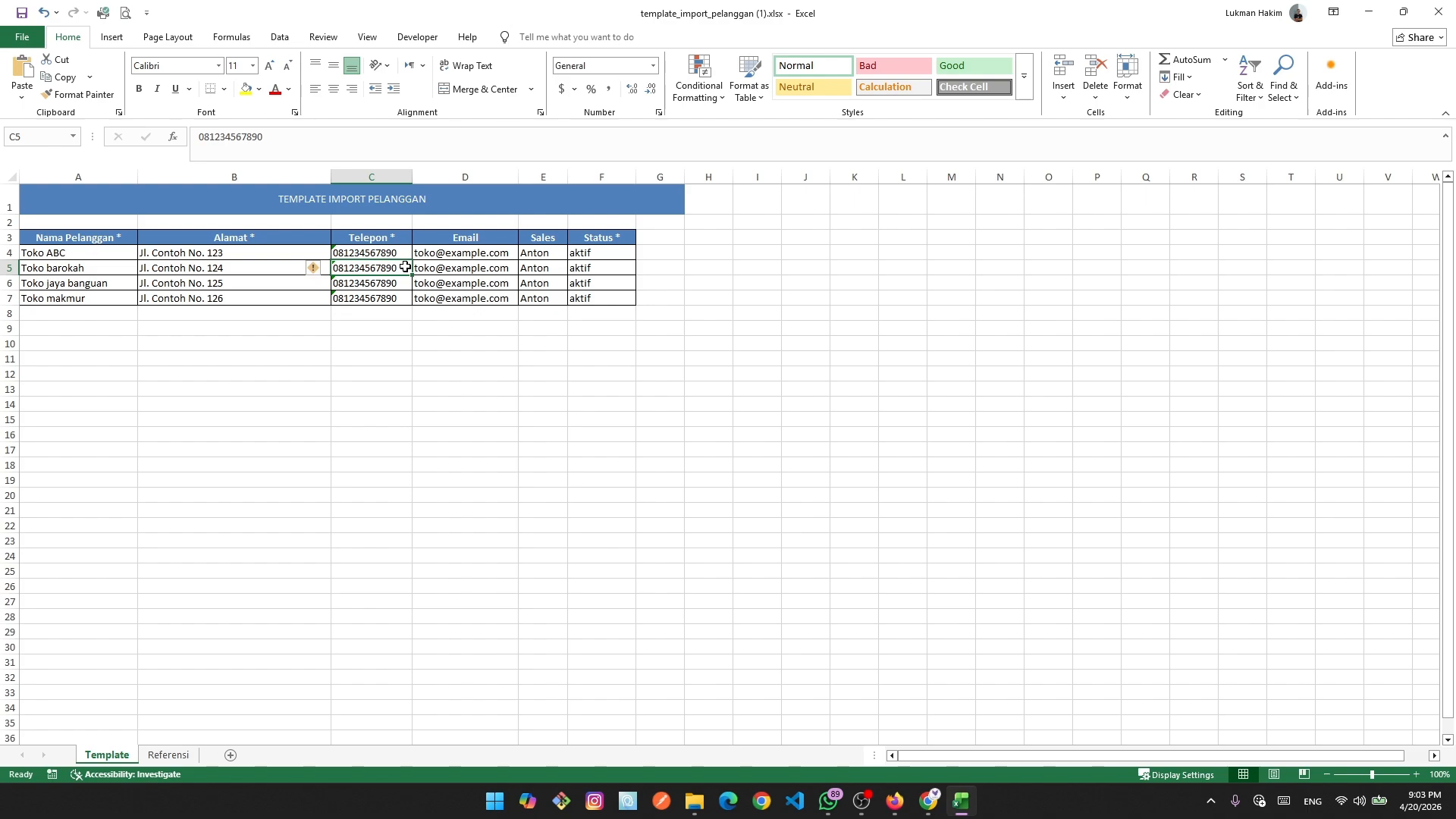
double_click(405, 266)
key(BackSpace)
key(BackSpace)
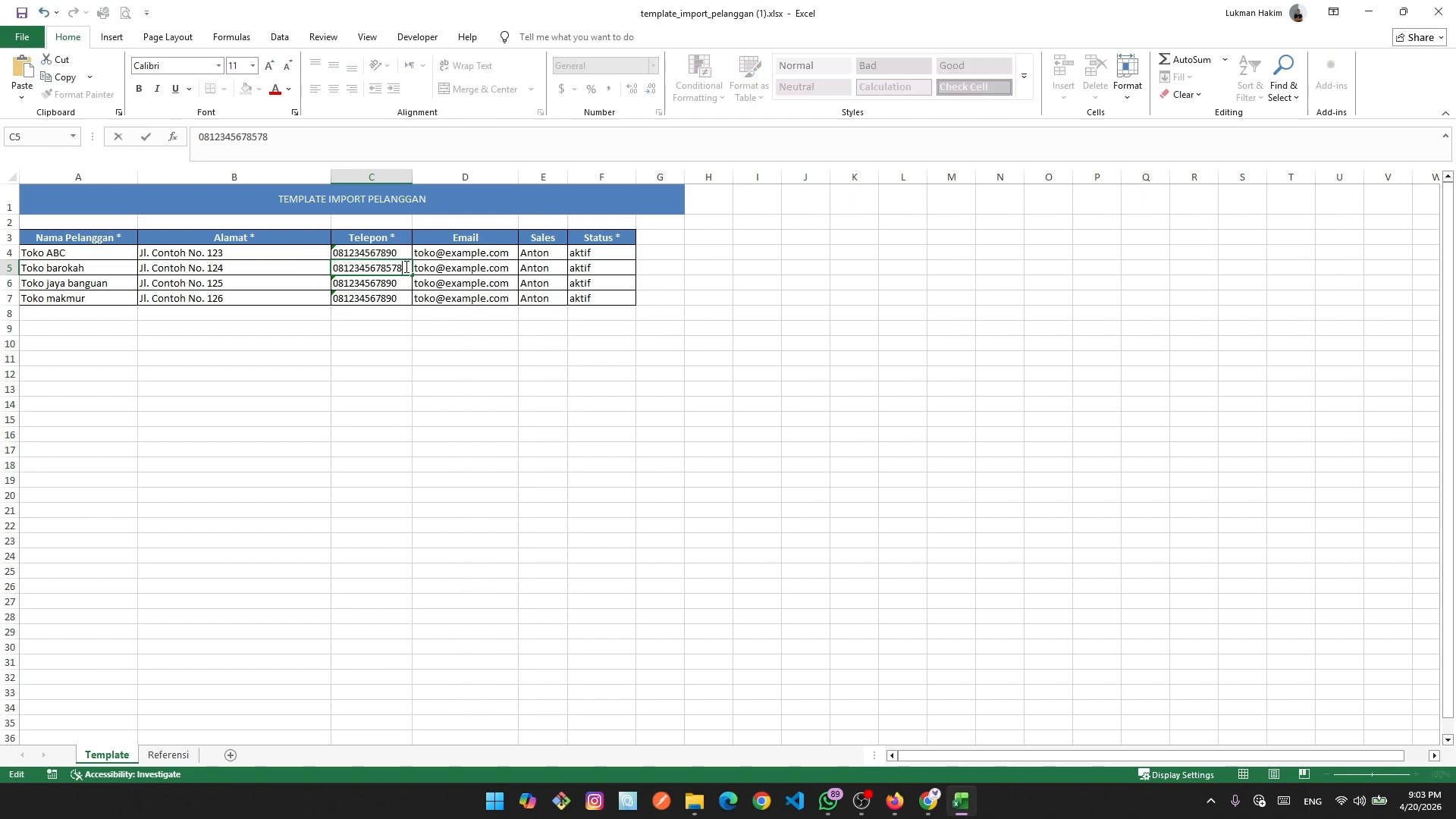
text(578)
click(390, 283)
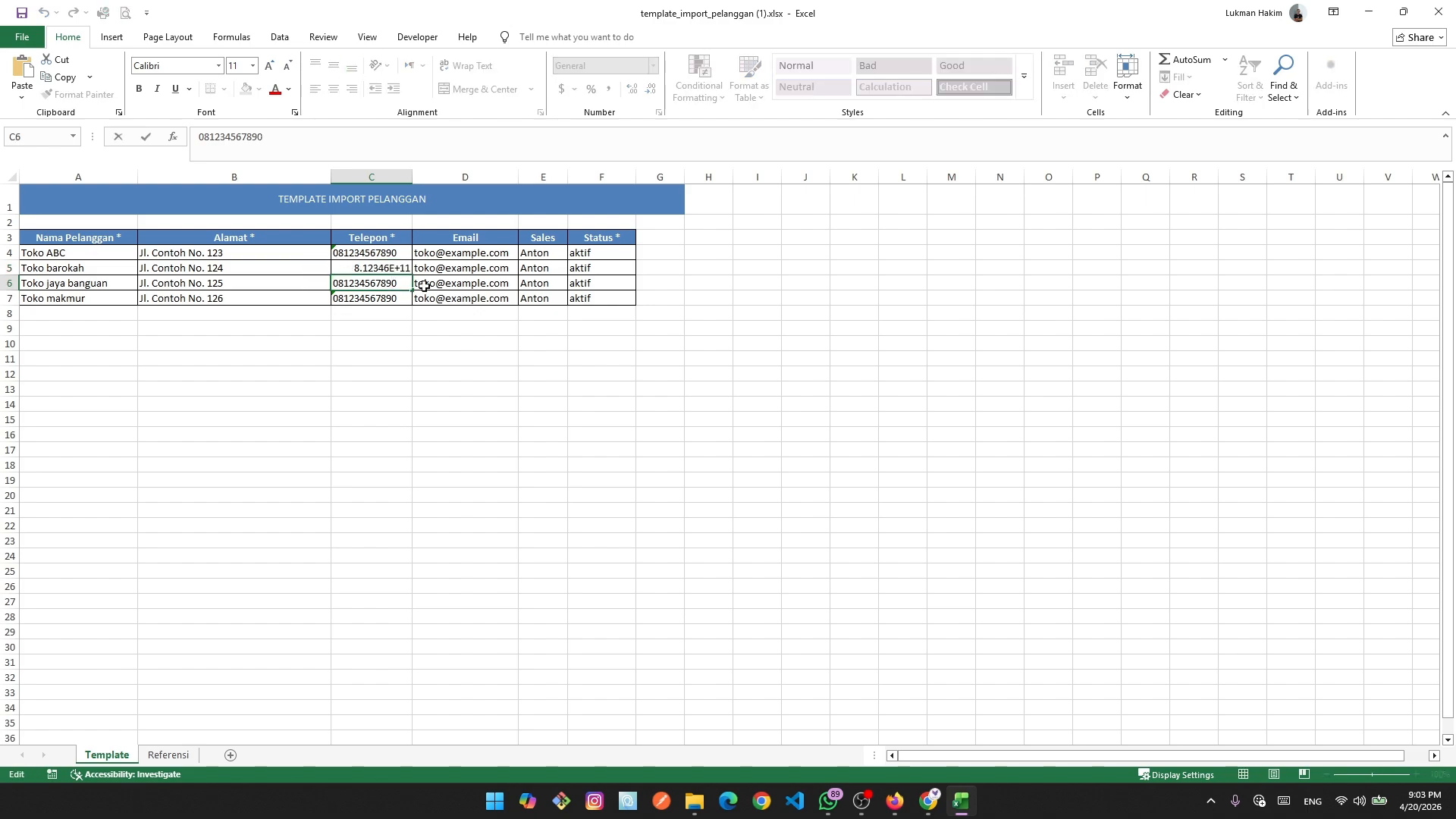
click(393, 422)
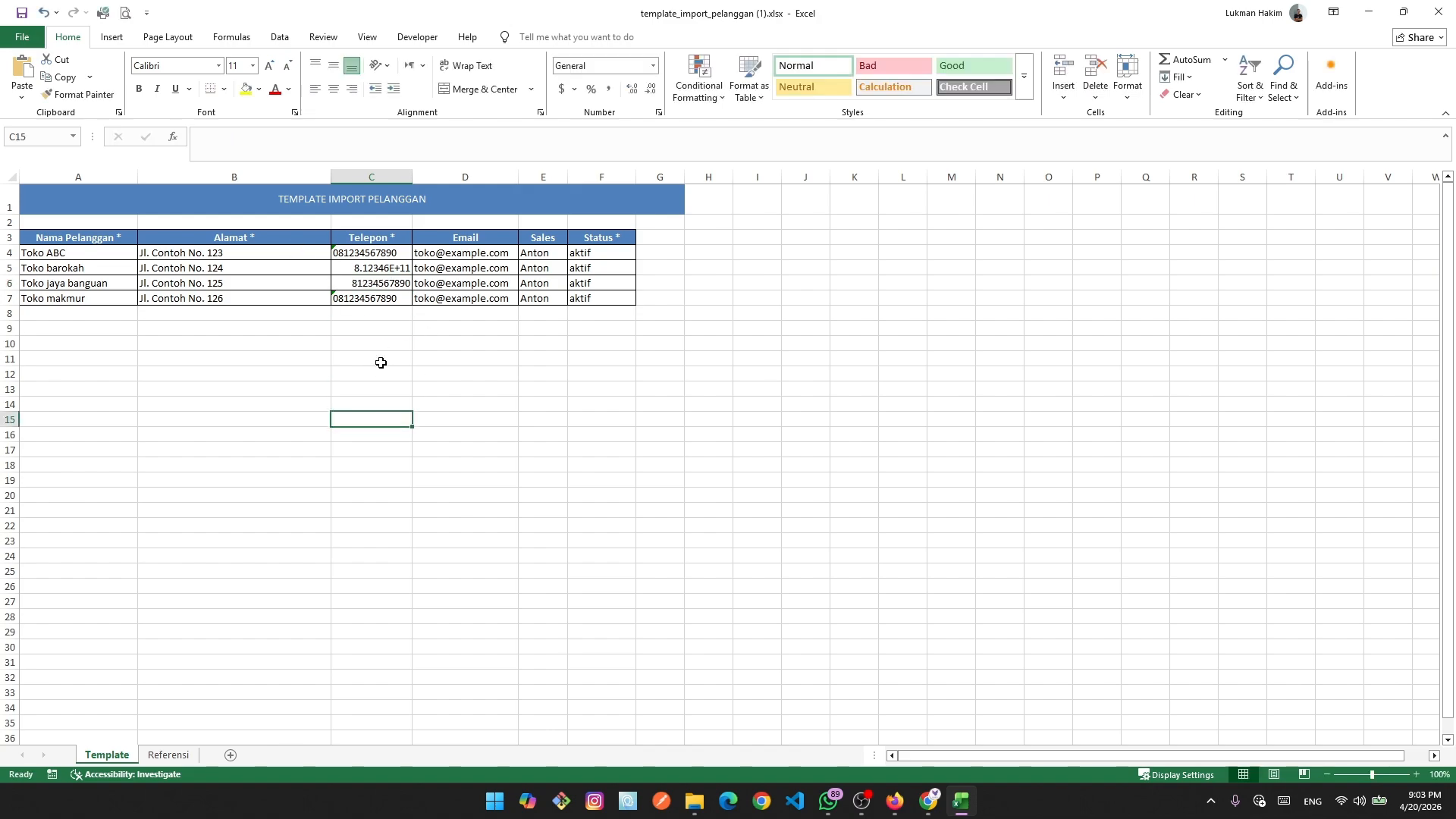
click(371, 272)
click(376, 344)
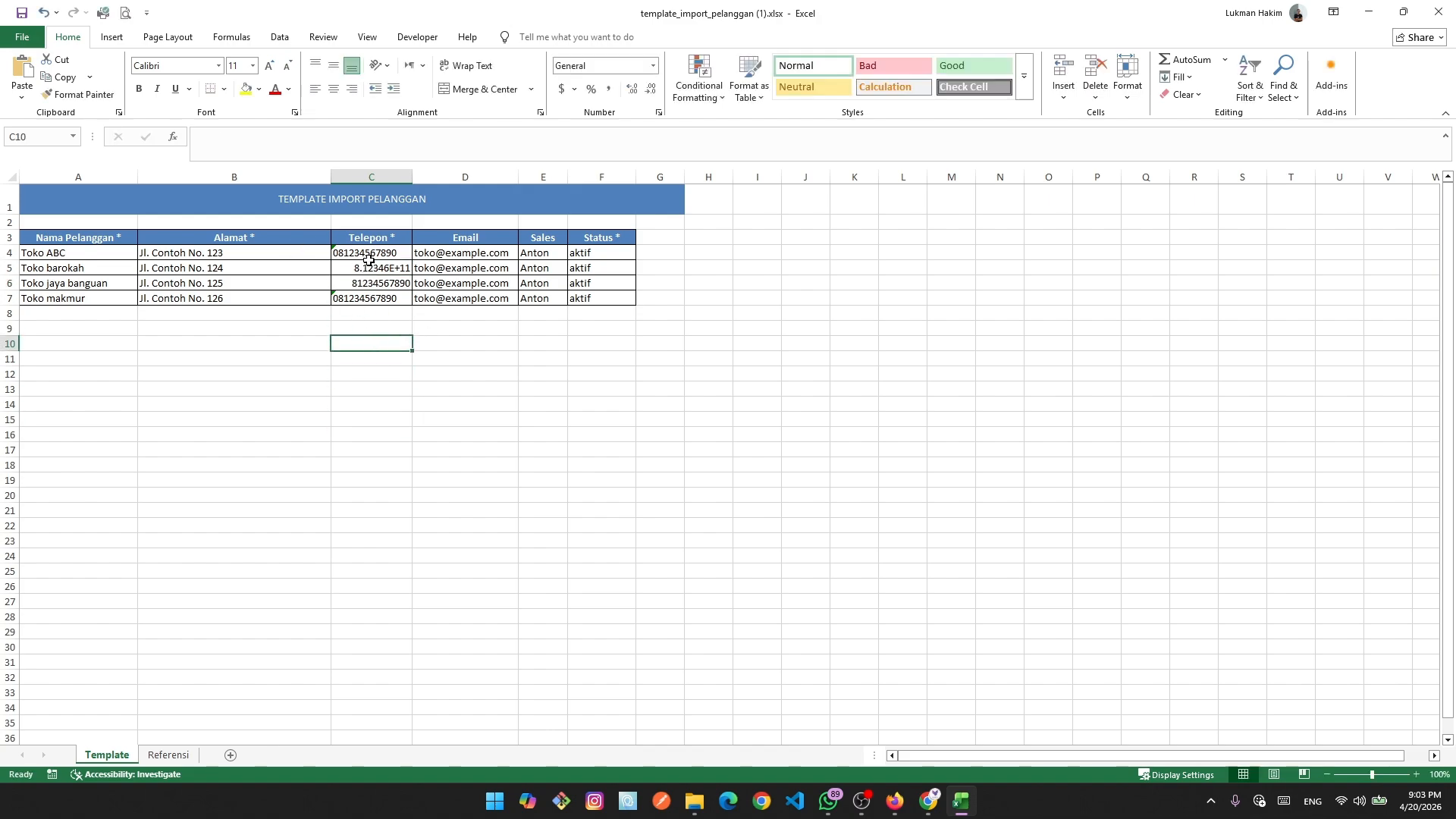
Clear all phone numbers in C4:C8.
drag(368, 256, 380, 314)
key(Delete)
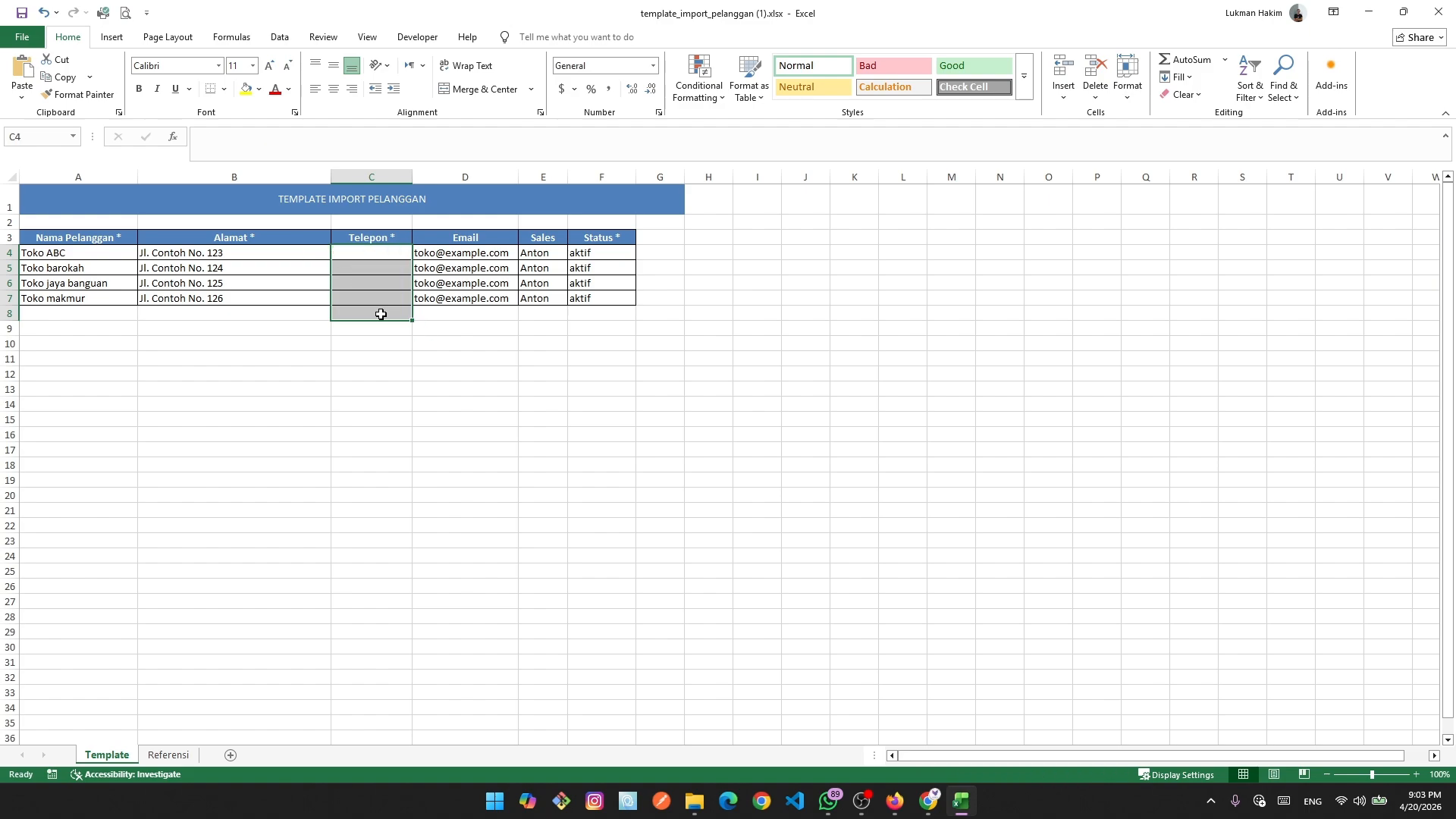
click(454, 464)
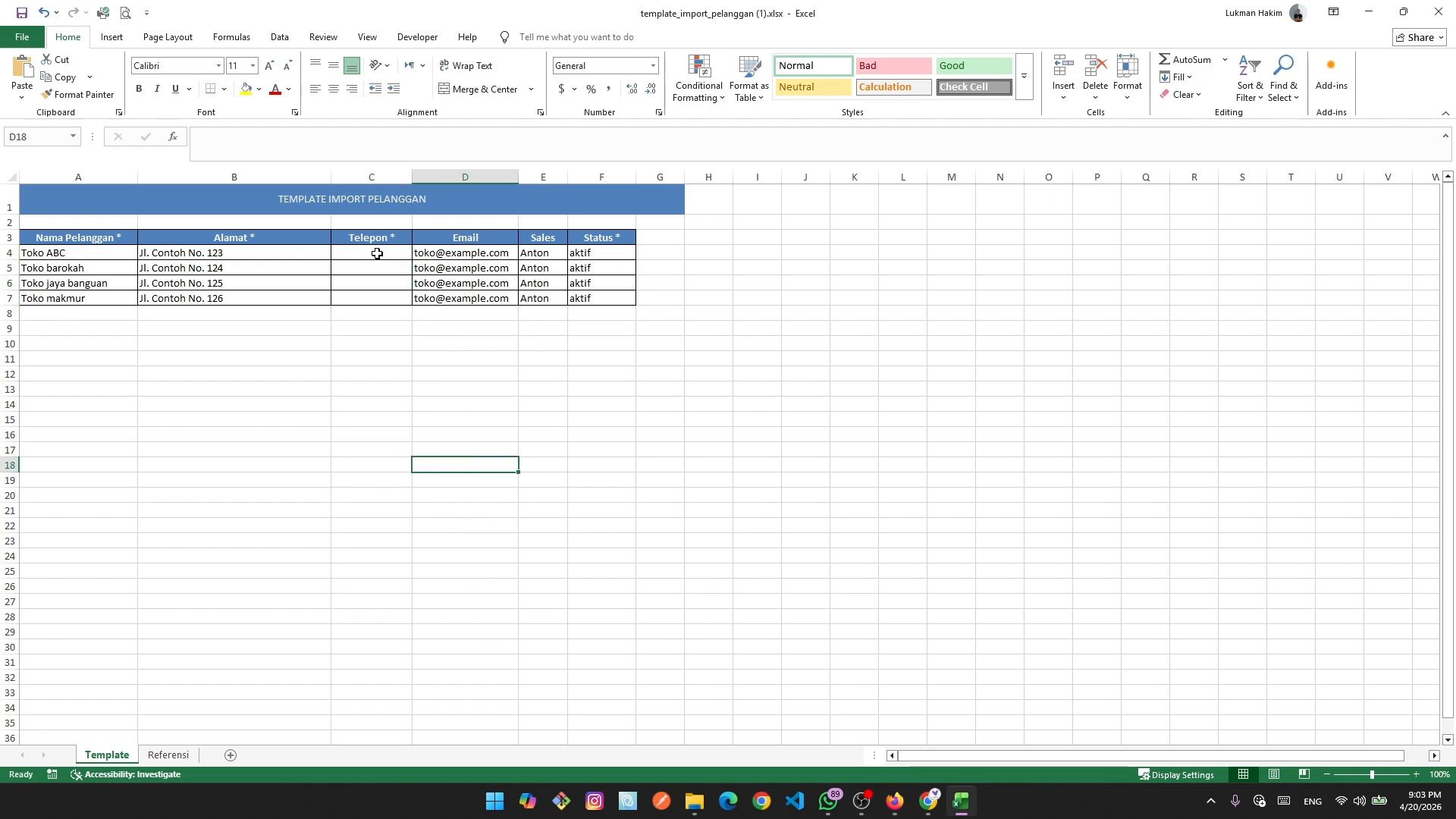
click(377, 254)
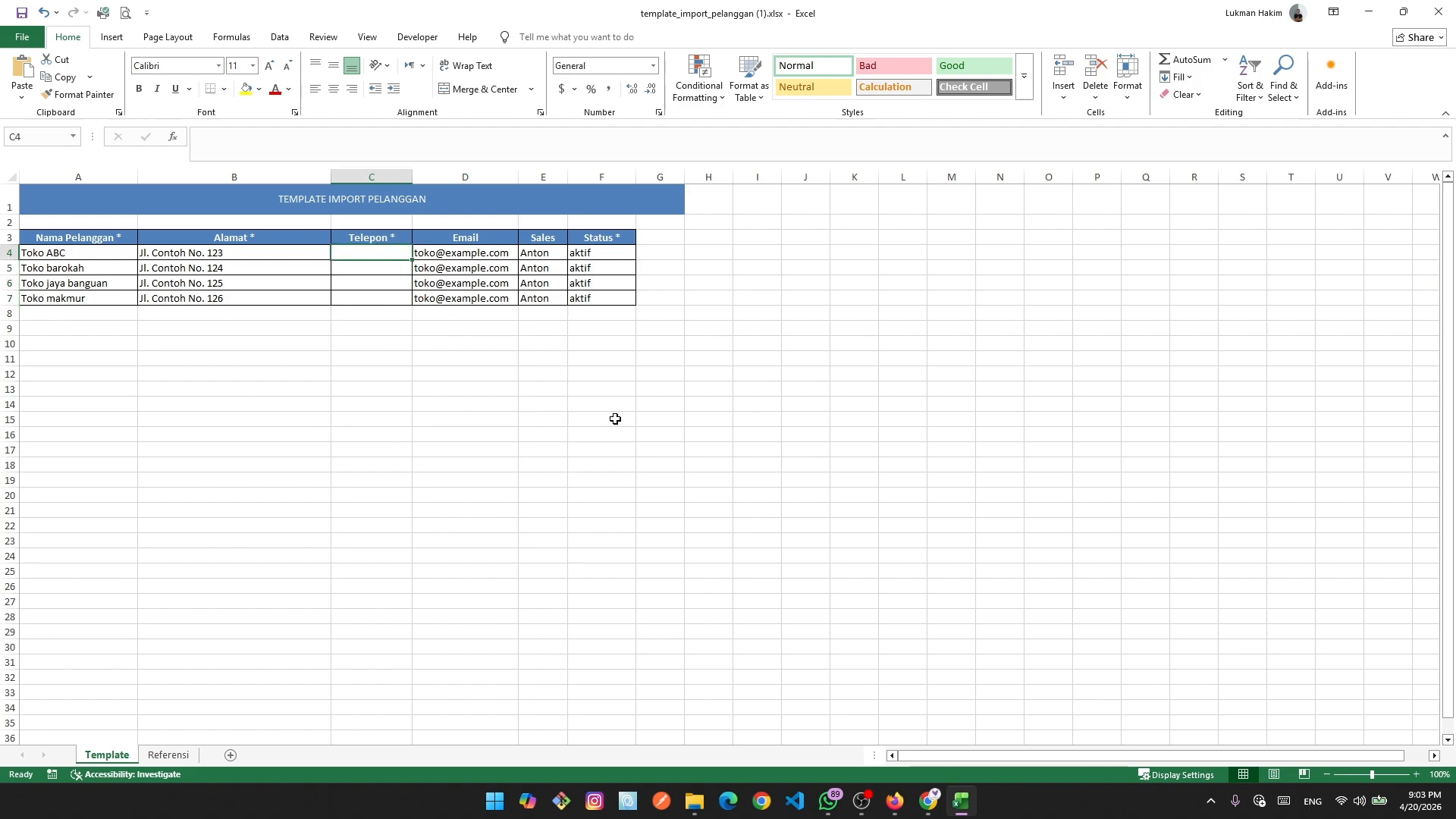
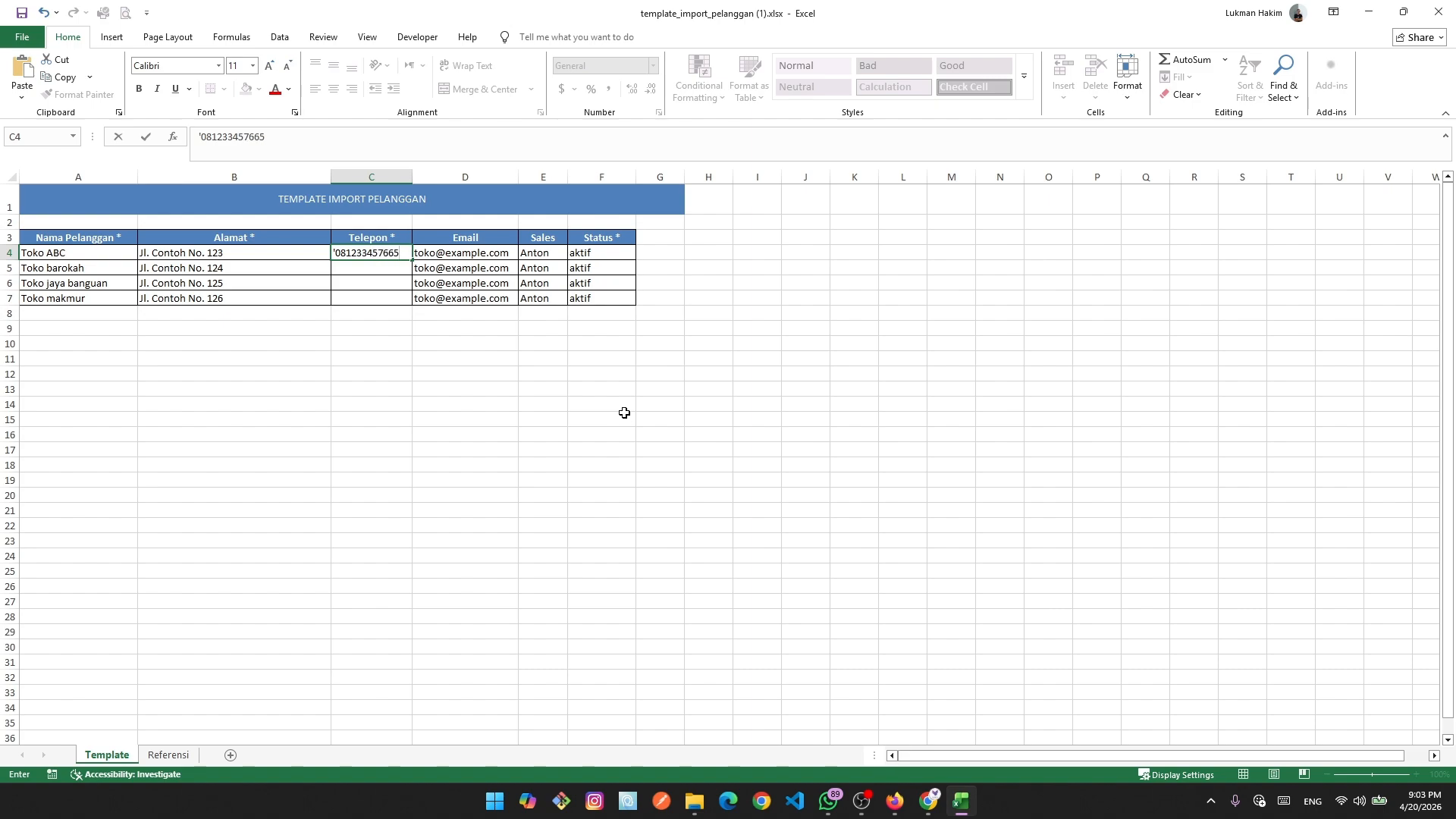
Enter a text-formatted phone number in C4 and fill it down to C7.
key(Return)
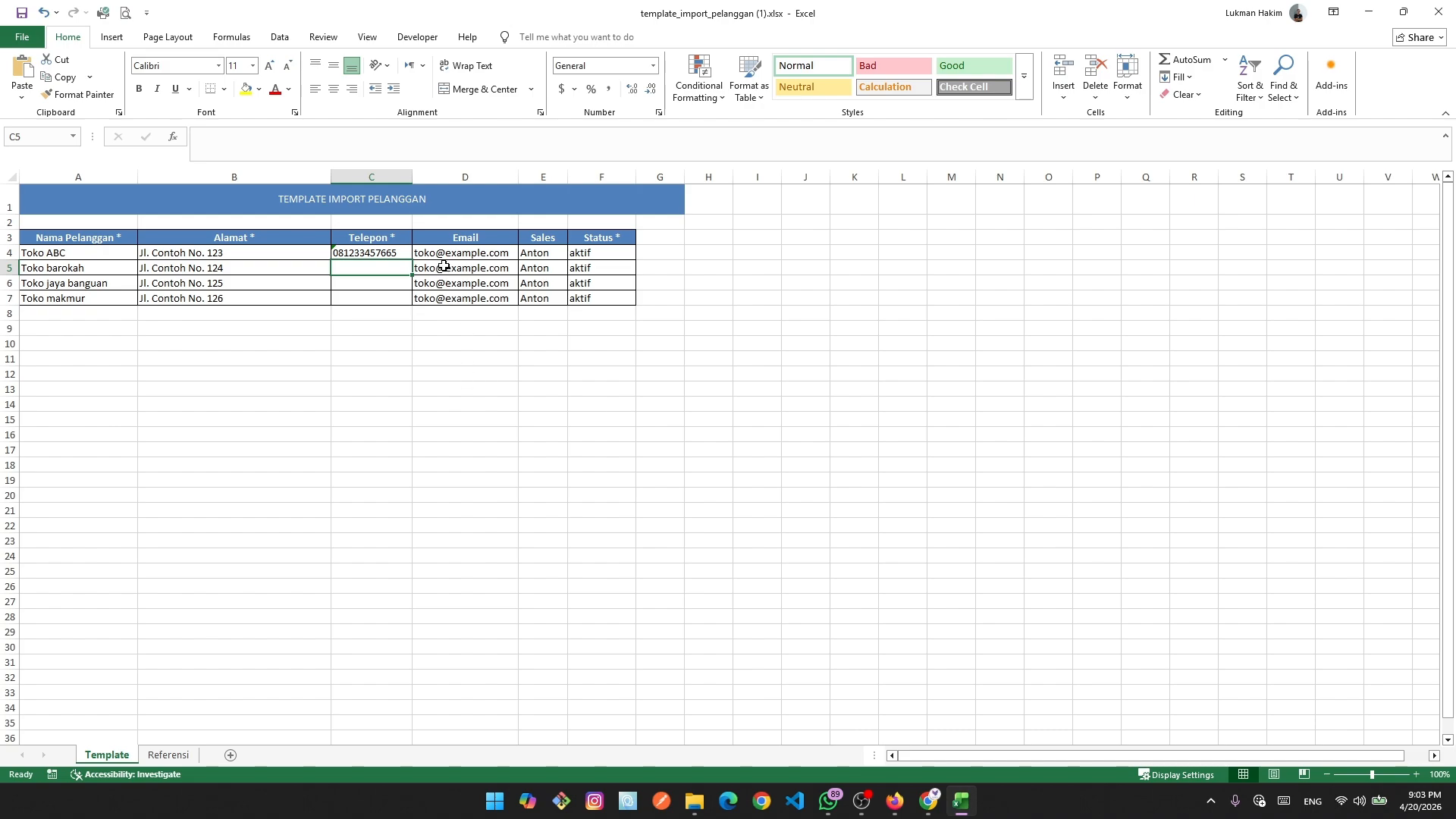
click(373, 254)
drag(413, 260, 413, 302)
click(392, 401)
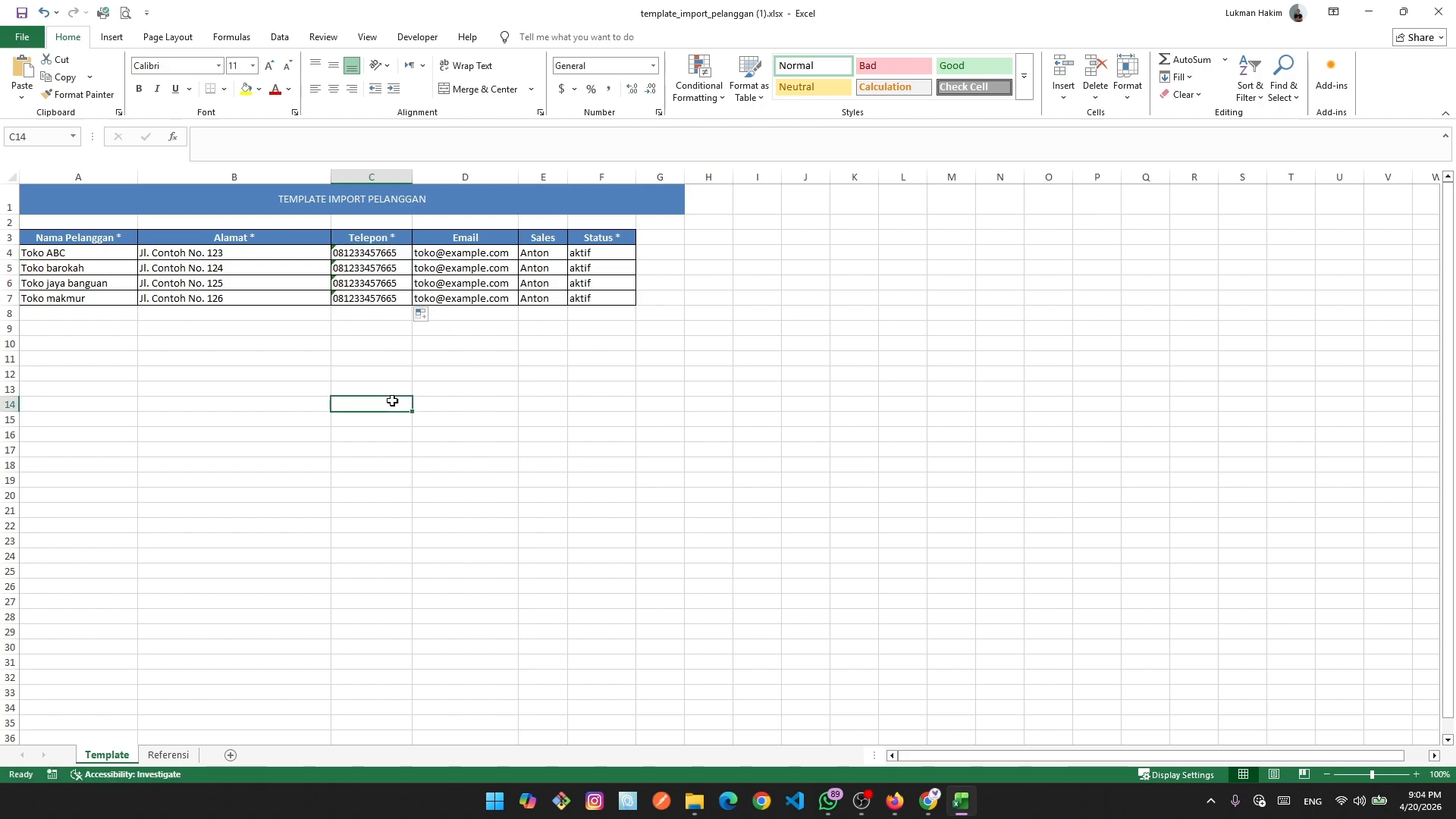
Clear the customer emails in column D, then check the sales names on the Referensi sheet.
drag(482, 253, 487, 318)
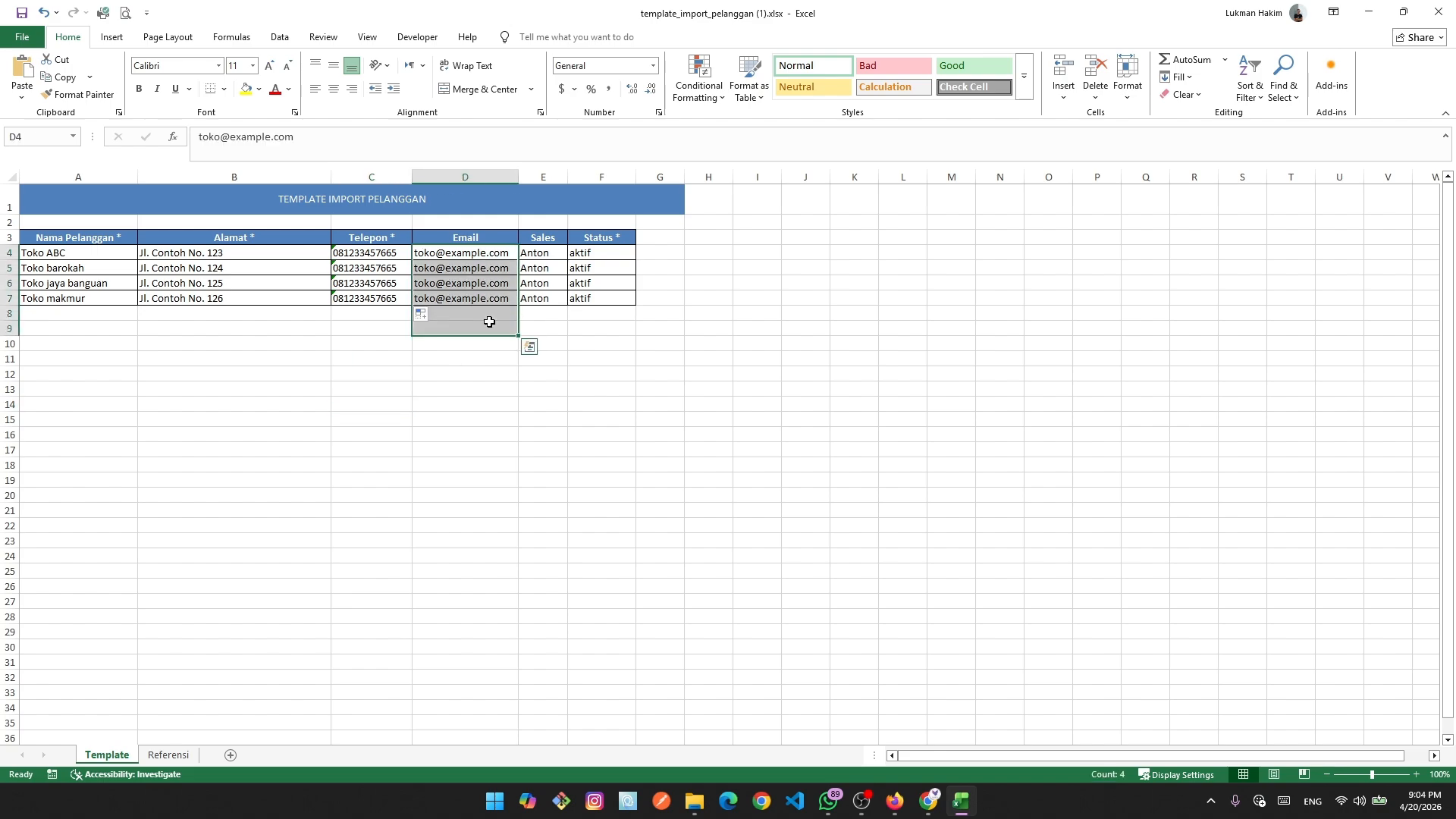
key(Delete)
click(578, 402)
click(542, 266)
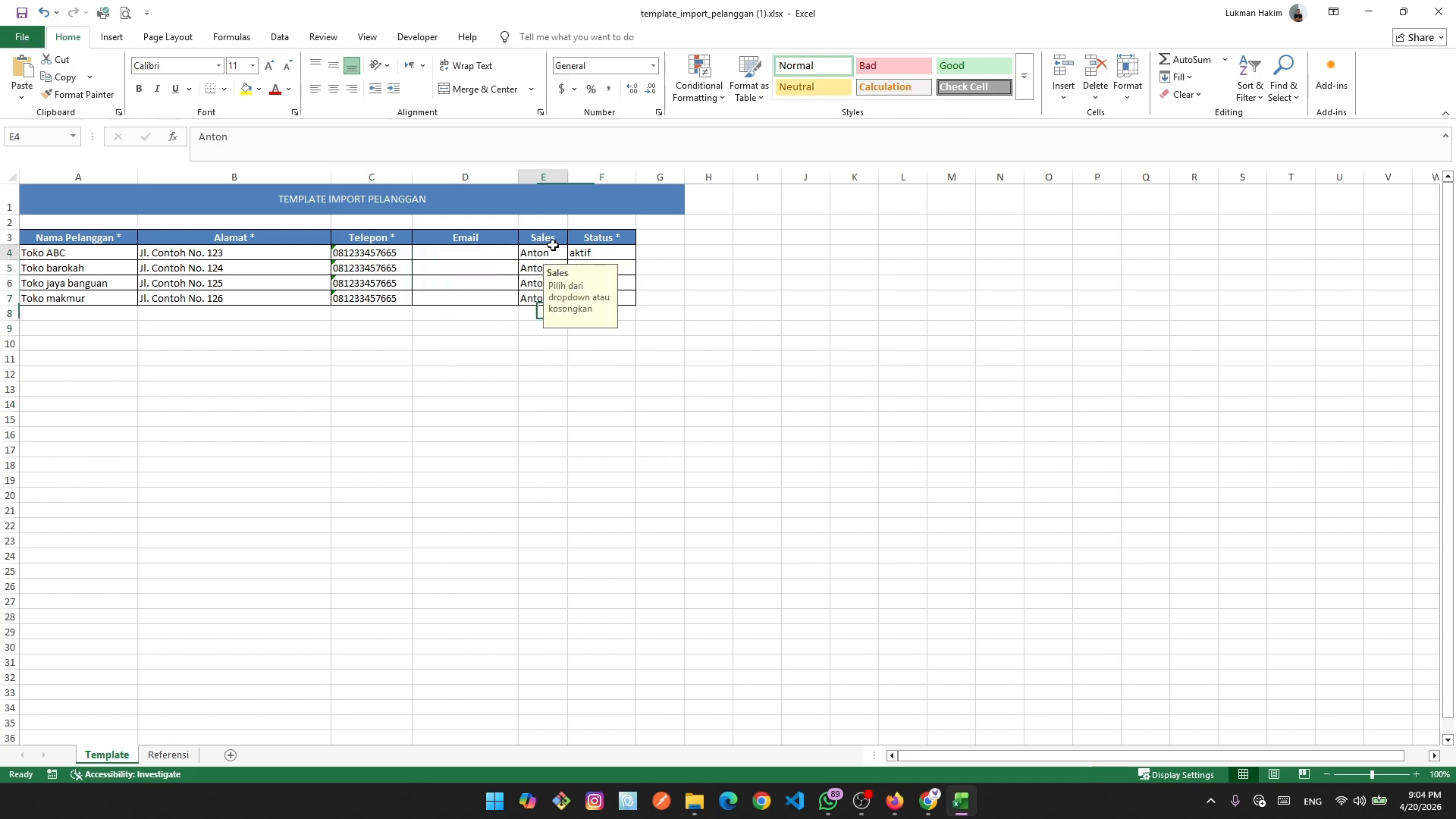
click(788, 340)
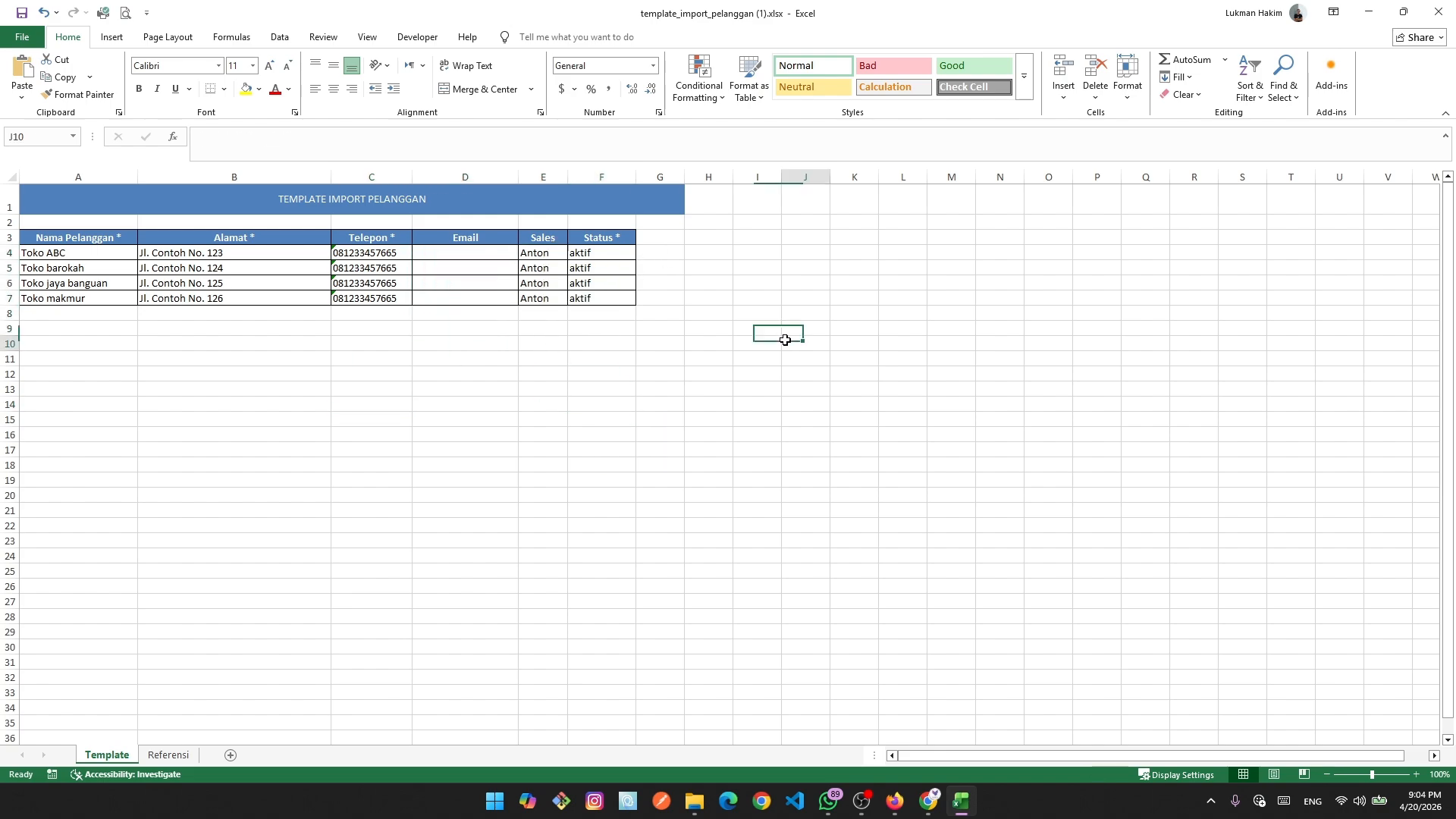
click(551, 283)
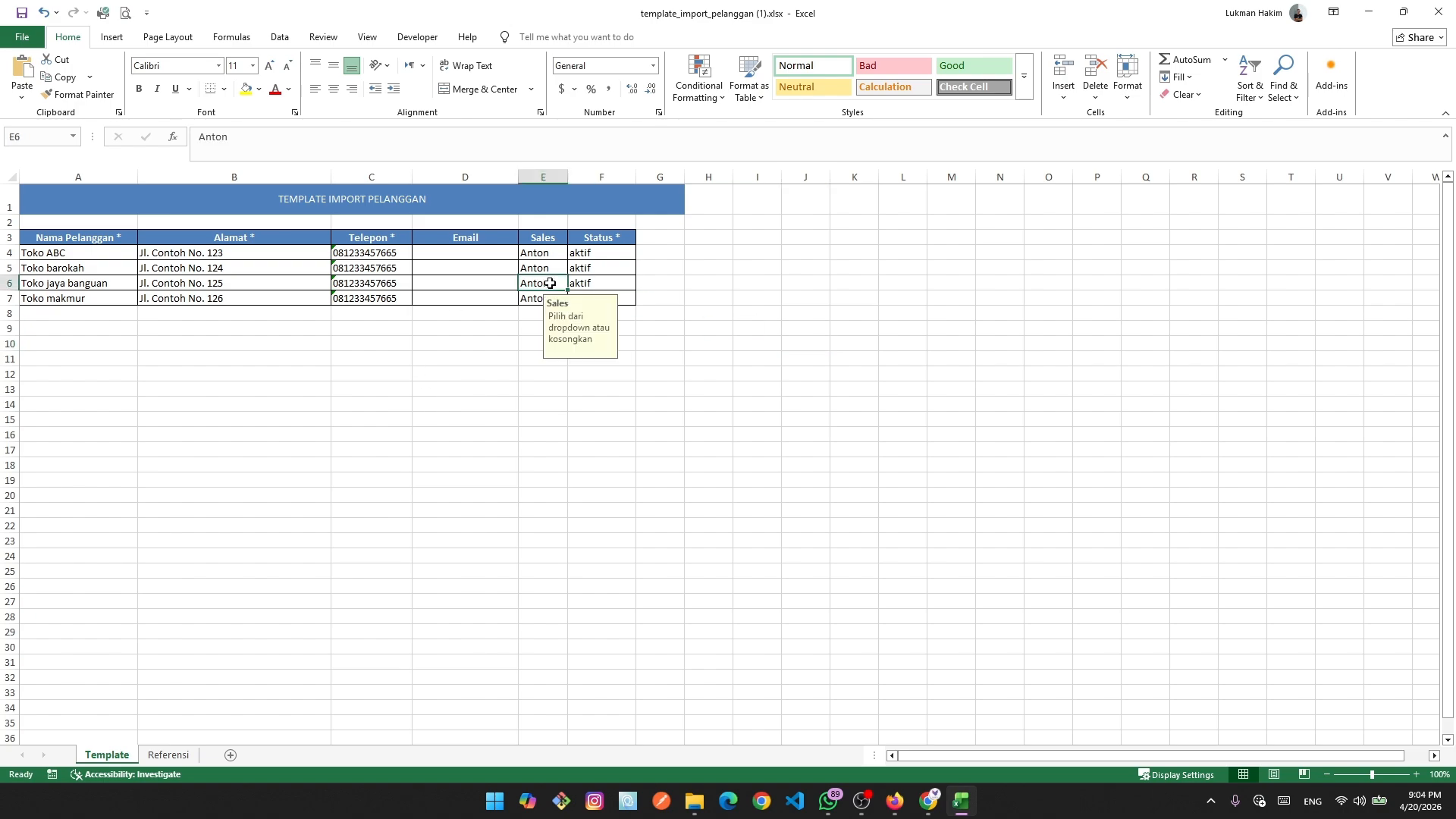
click(168, 755)
double_click(152, 368)
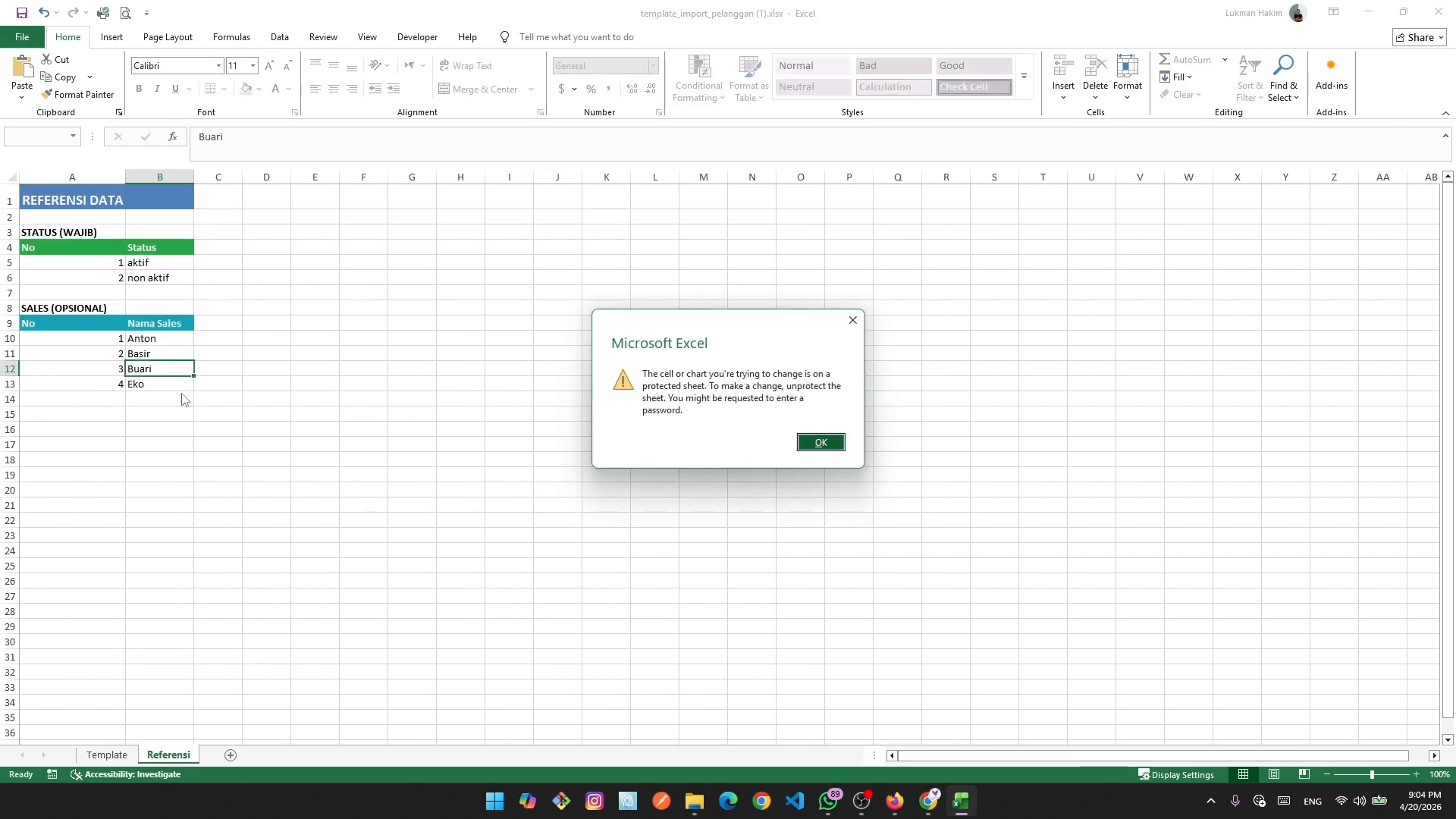
Set Toko jaya banguan's salesperson in E6 to Buari, then close the workbook.
click(833, 448)
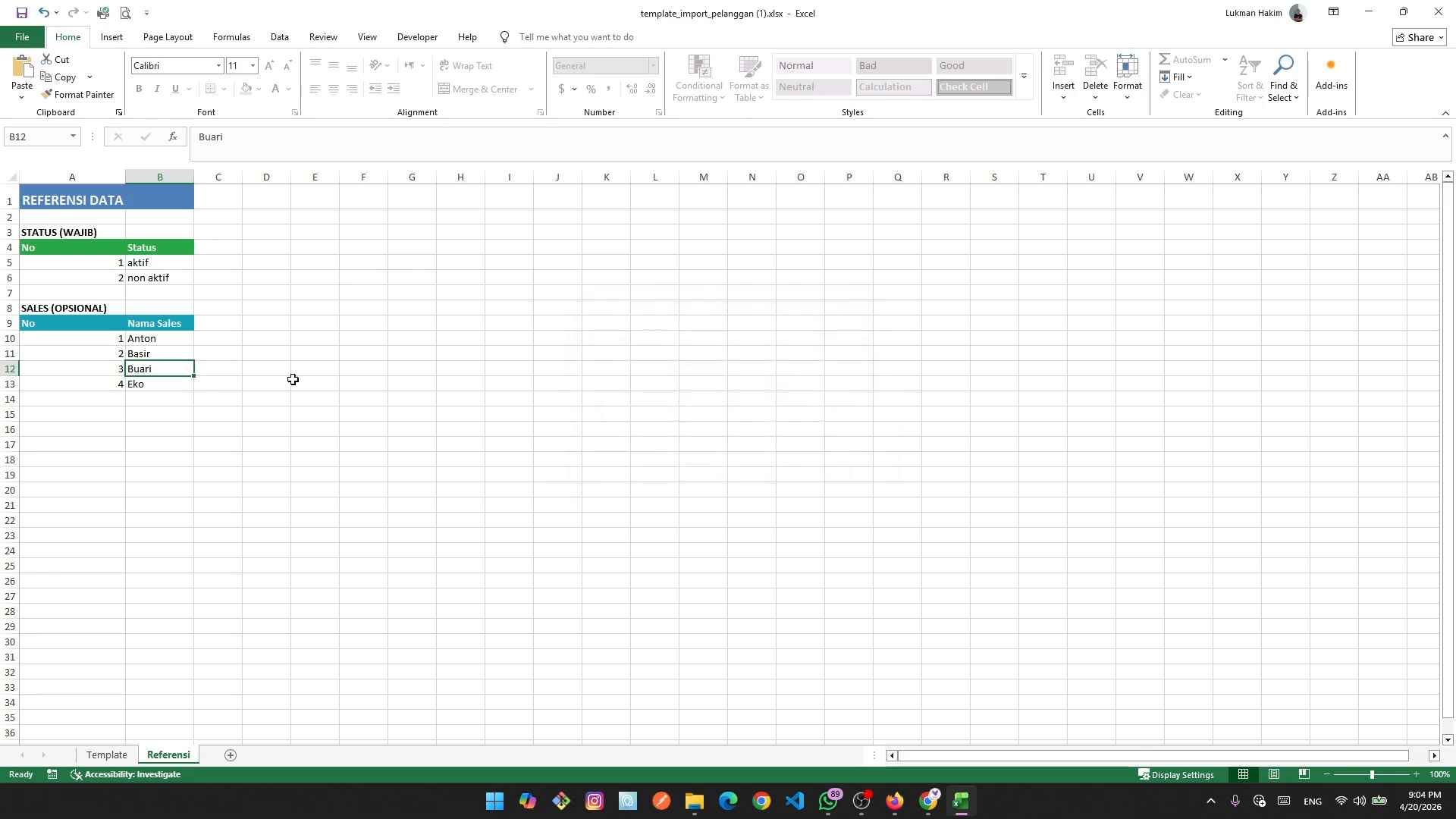
click(106, 755)
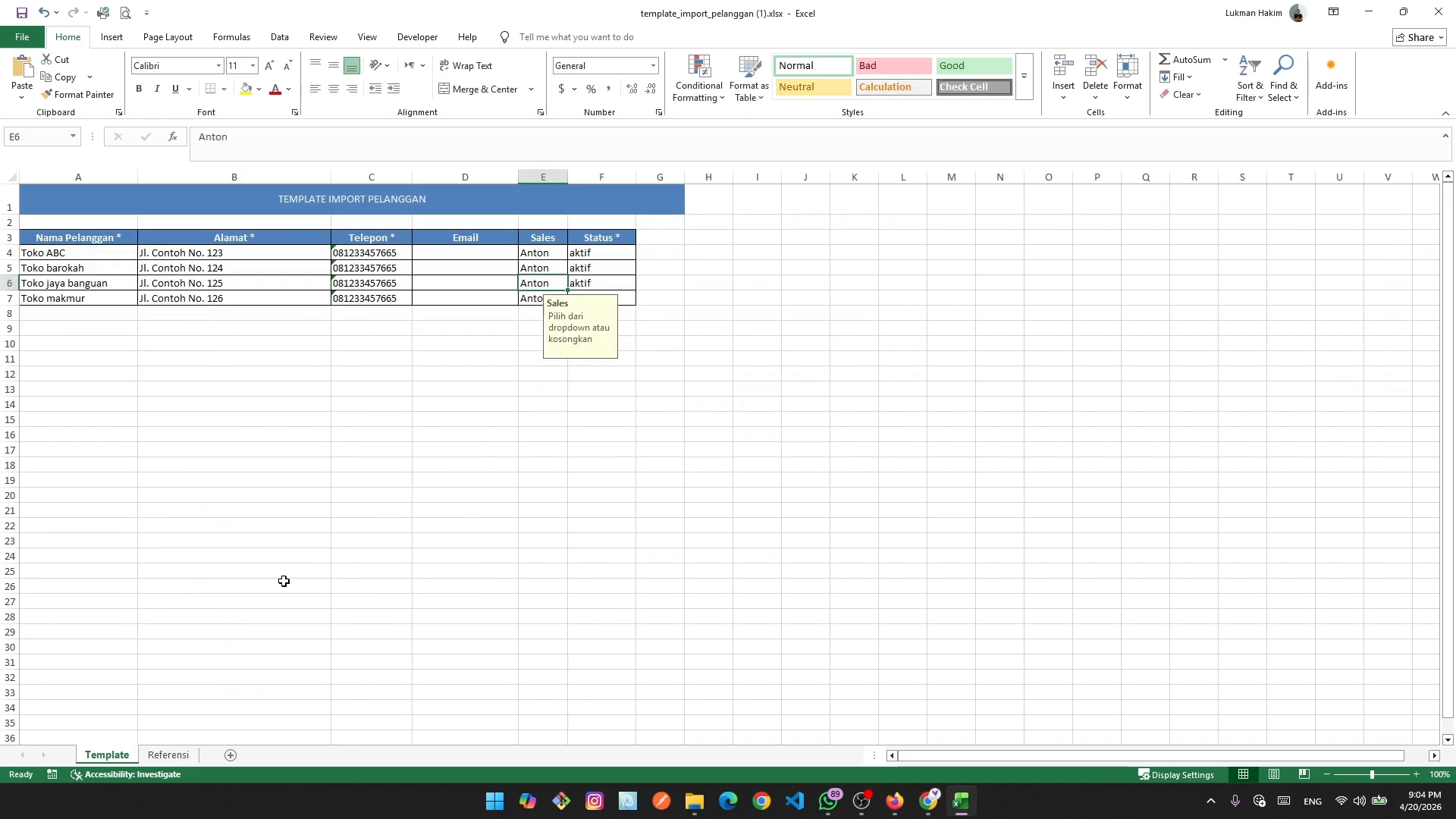
key(BackSpace)
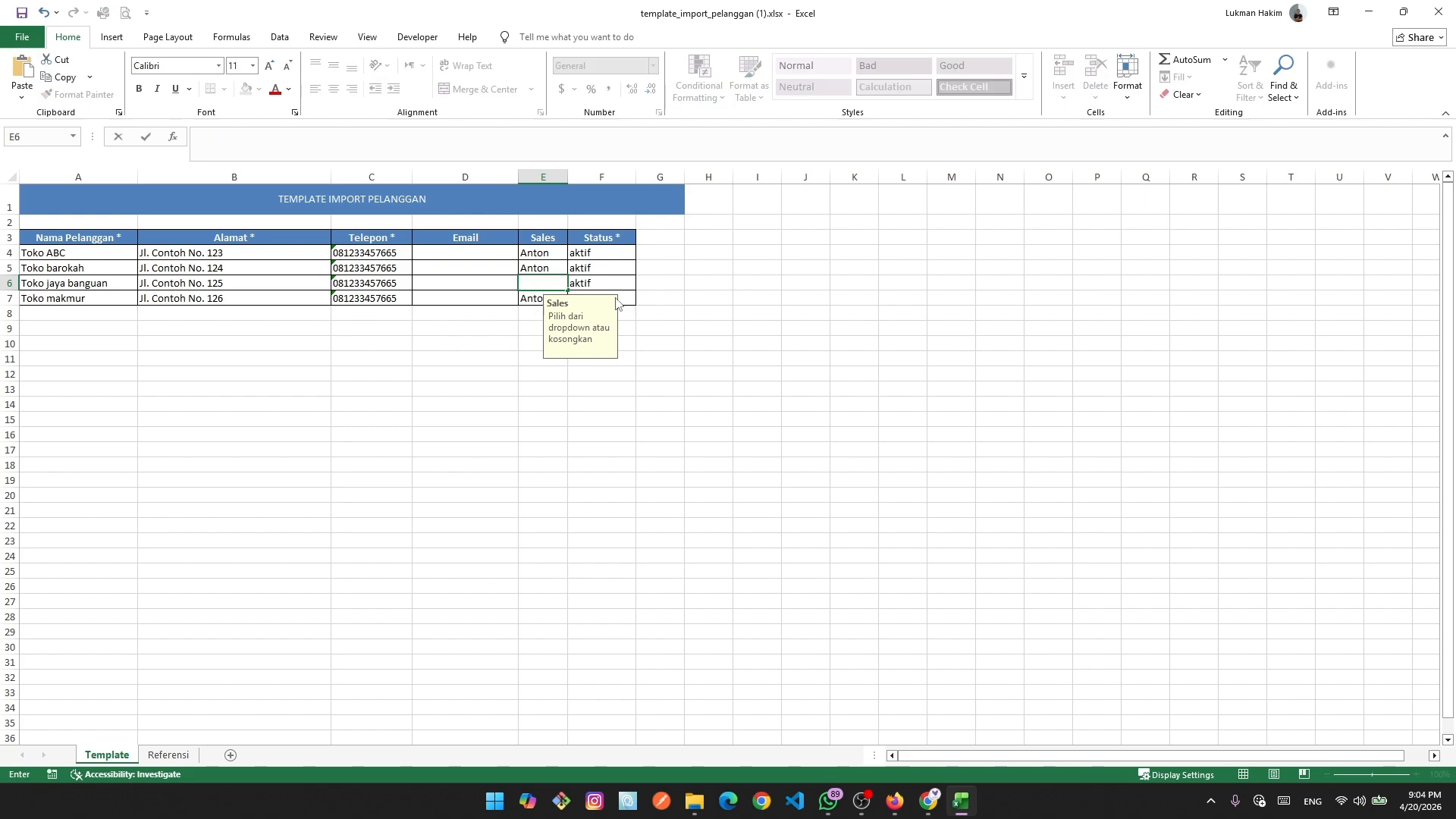
text(Buarai)
key(Return)
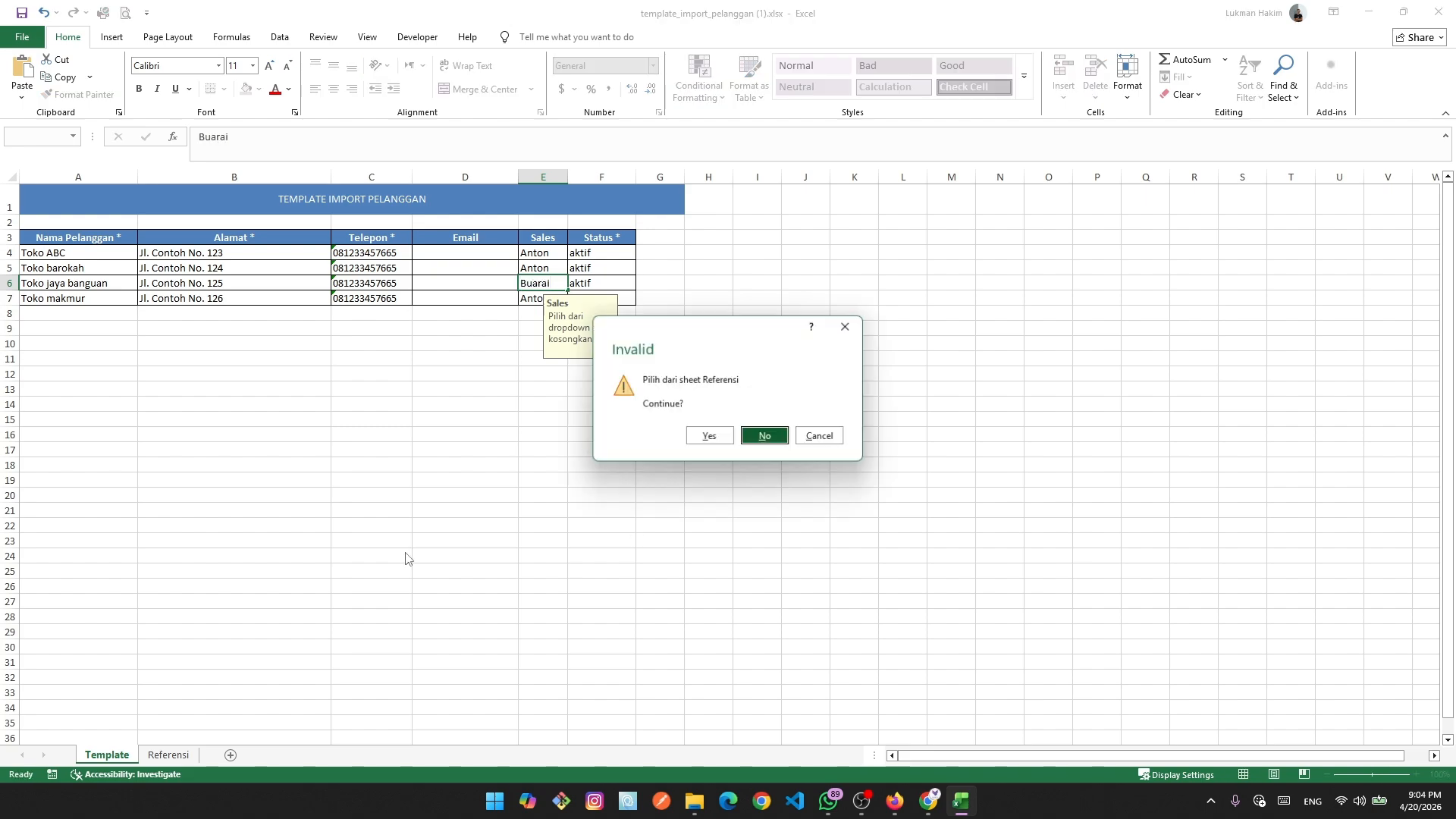
click(861, 327)
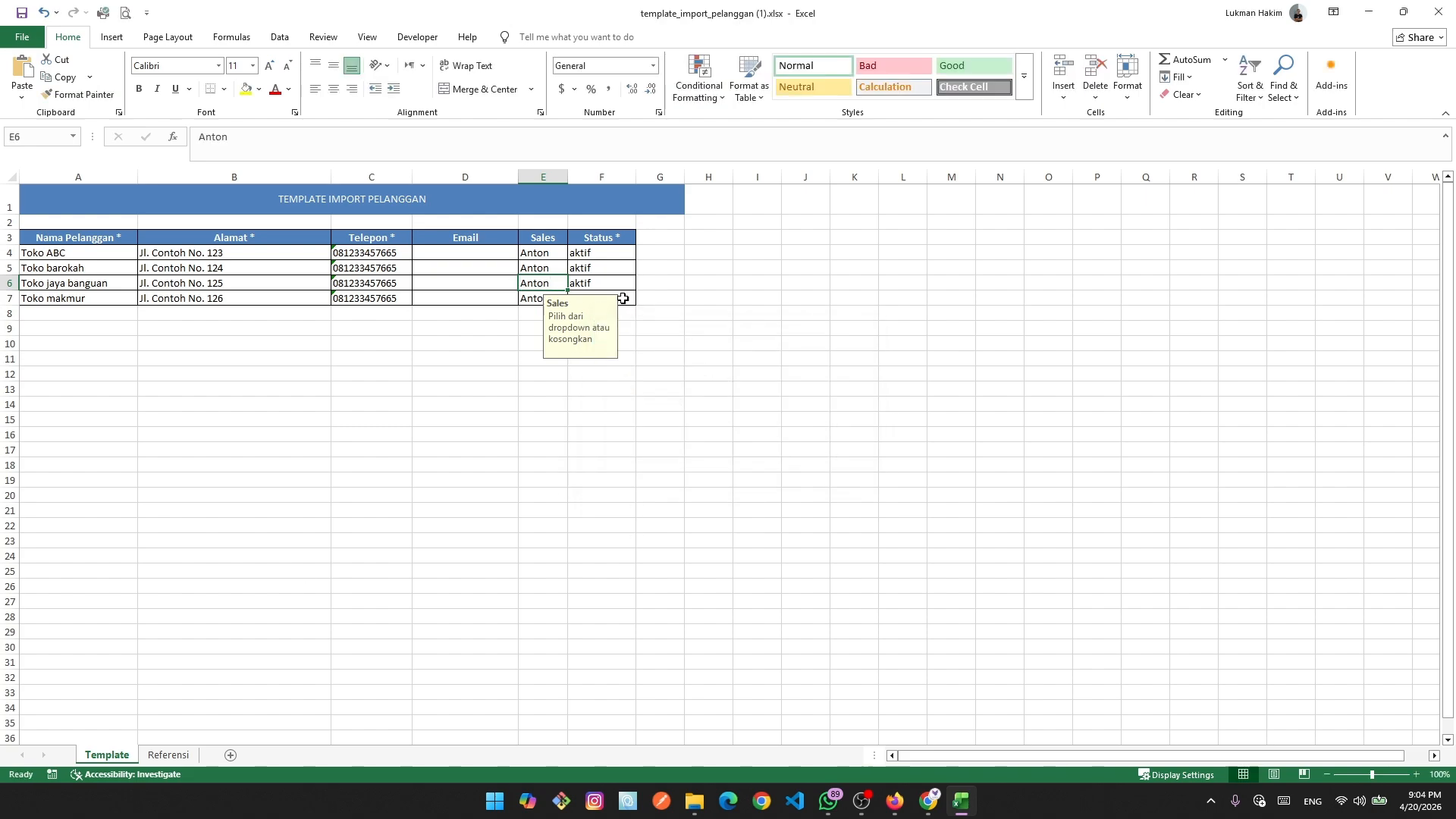
text(Buari)
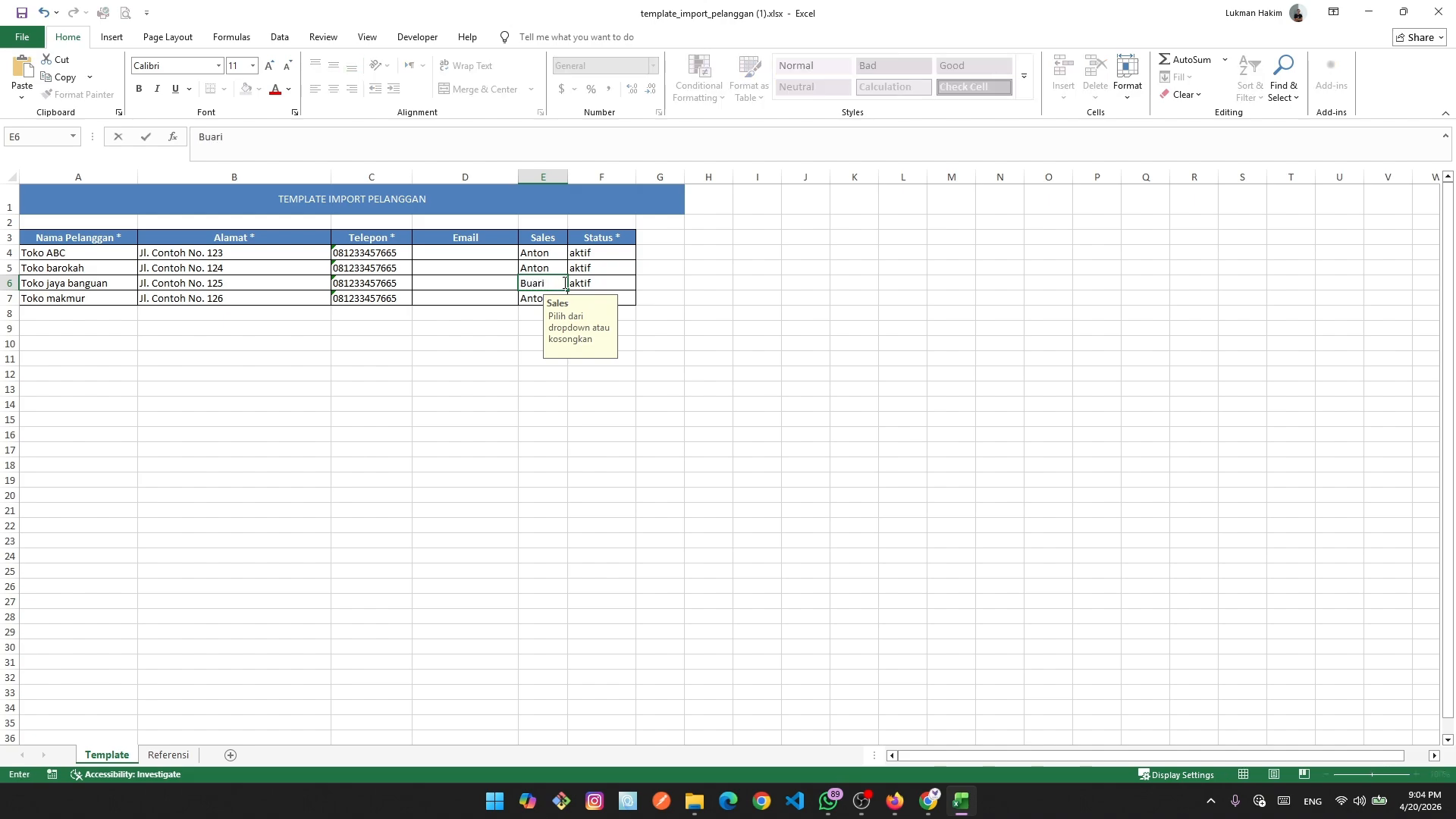
click(659, 418)
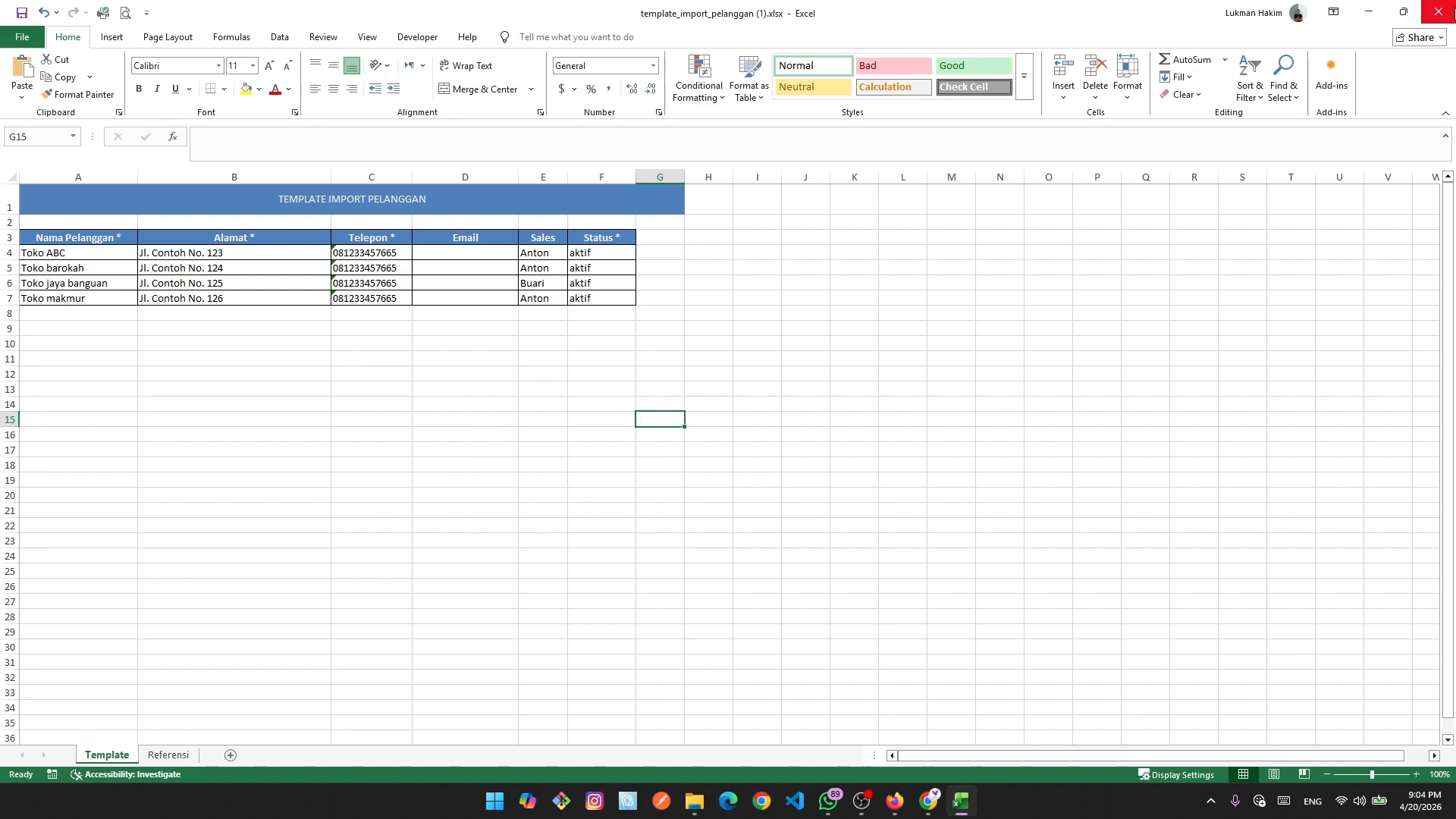
click(1438, 11)
Save the customer template and go to YUKTI's customer import page.
click(714, 504)
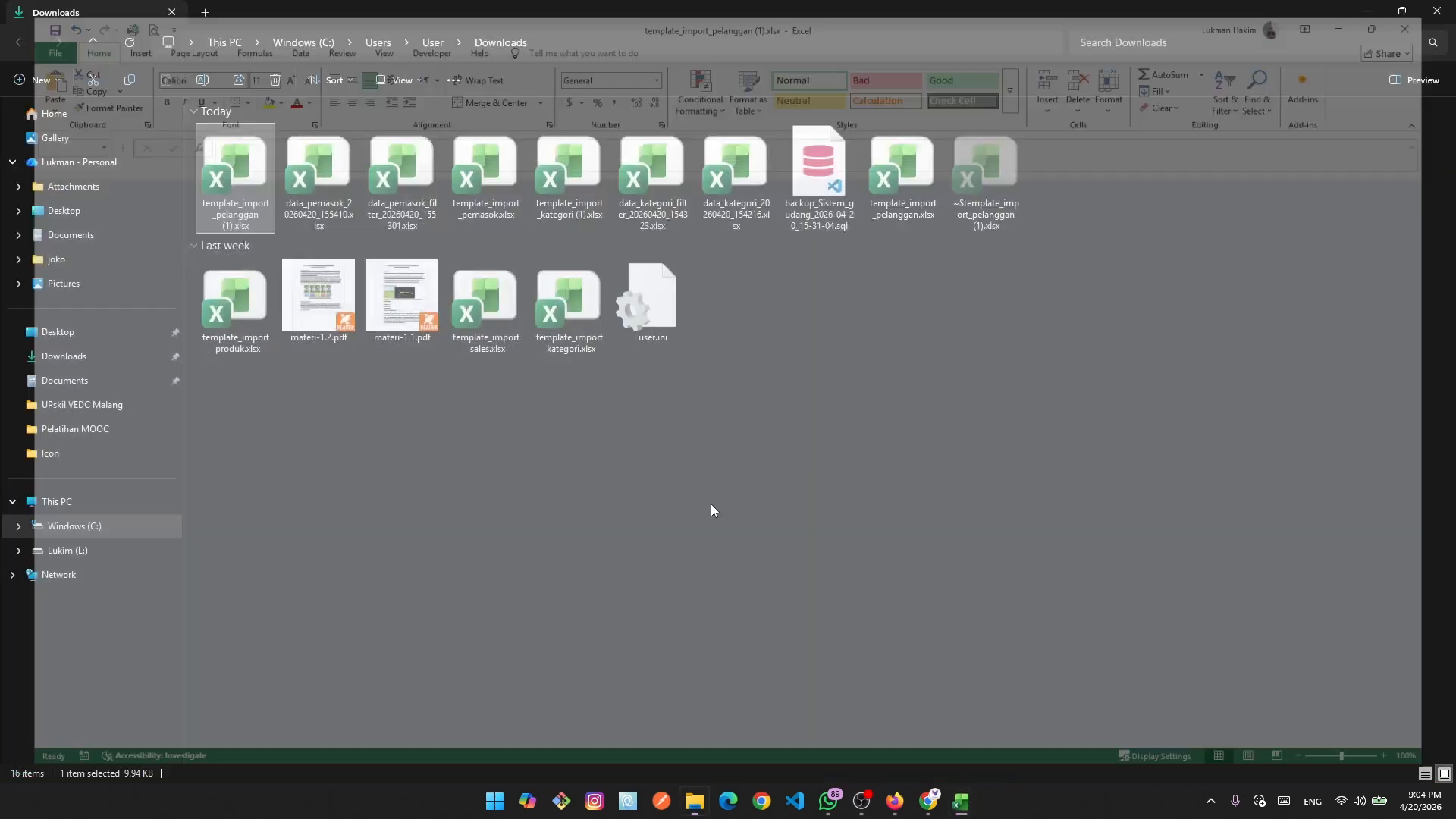
click(959, 804)
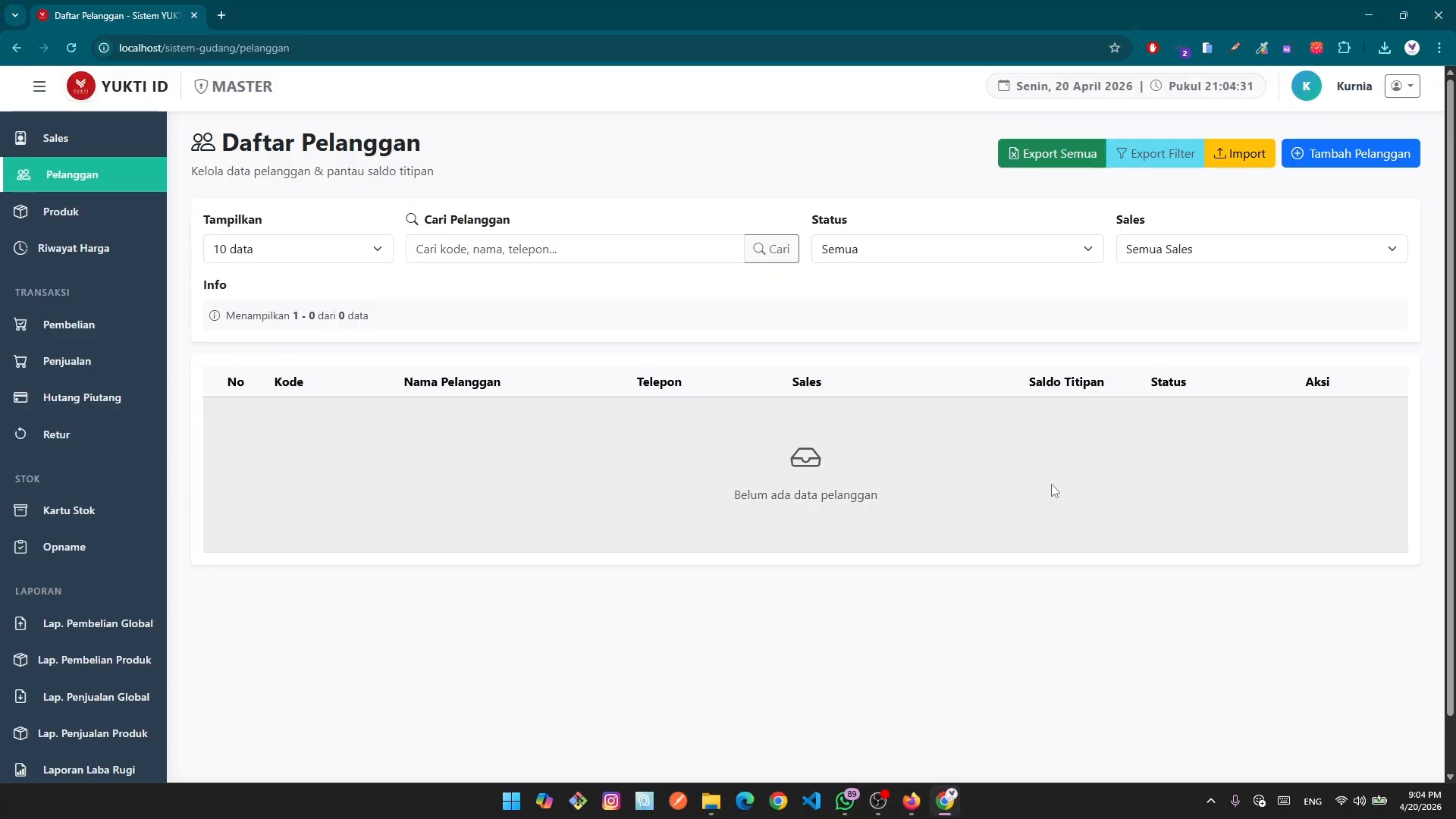
click(1255, 156)
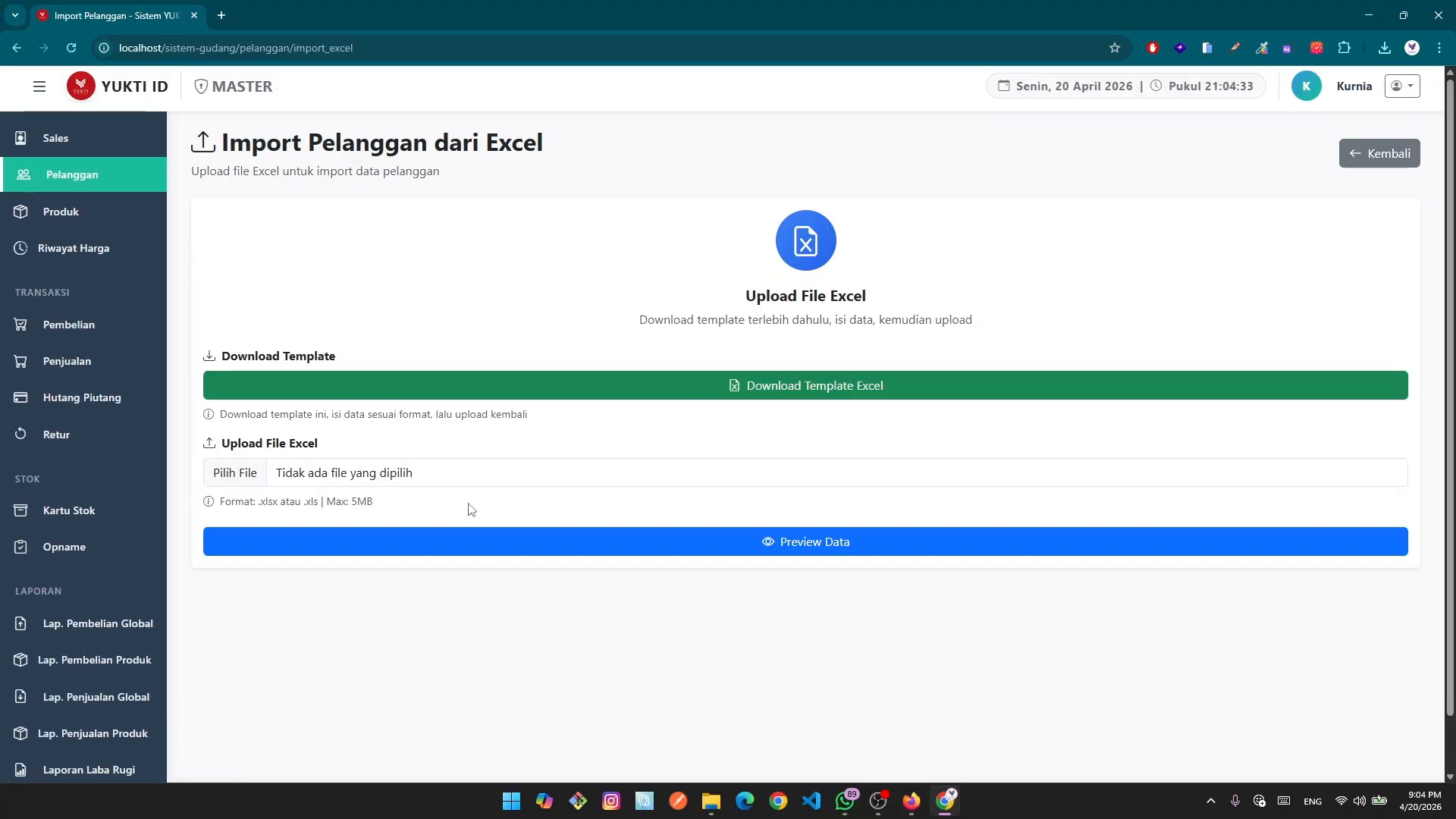
Upload template_import_pelanggan (1).xlsx, preview its rows, and import the 4 customers.
click(235, 473)
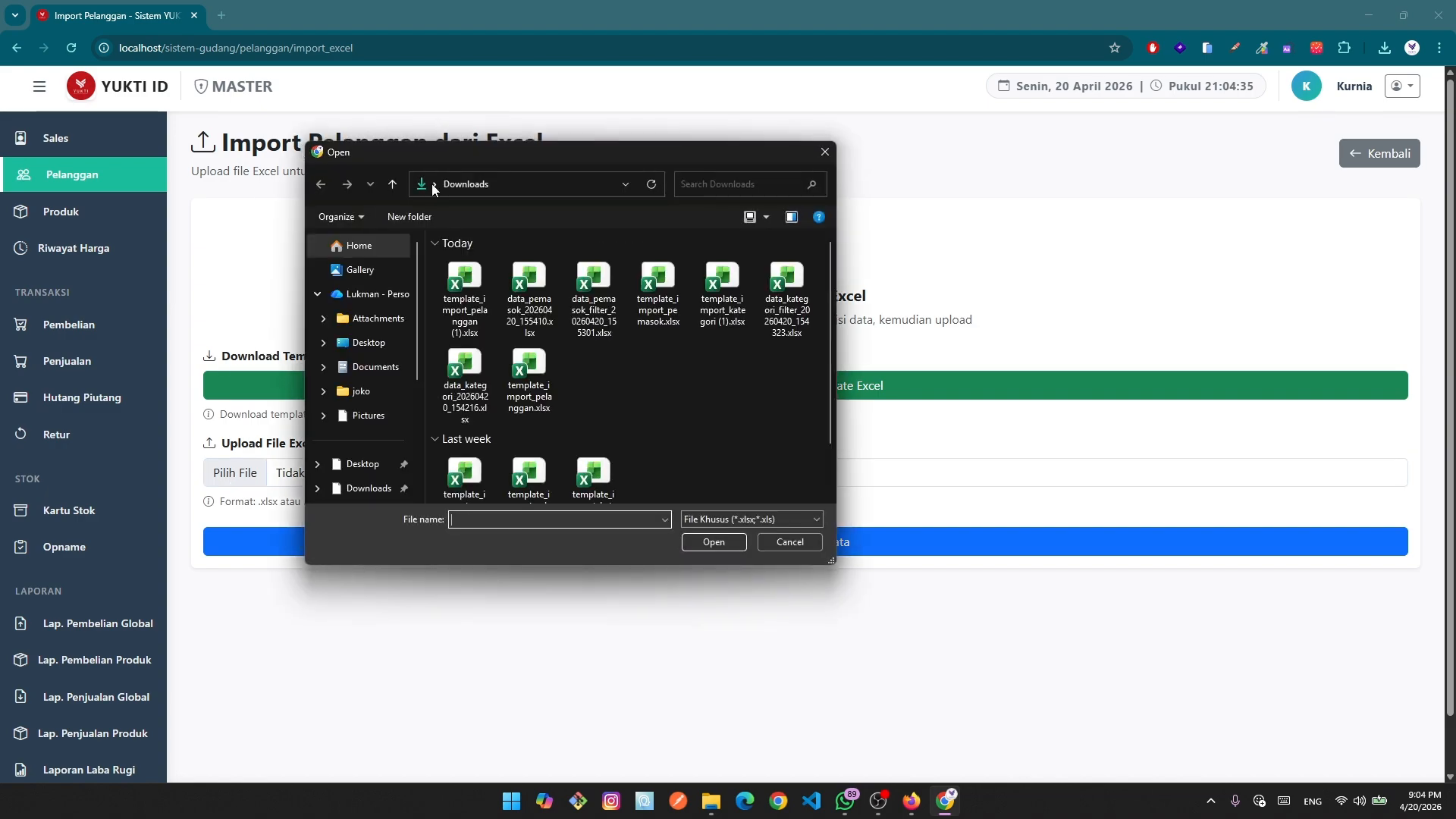
click(483, 288)
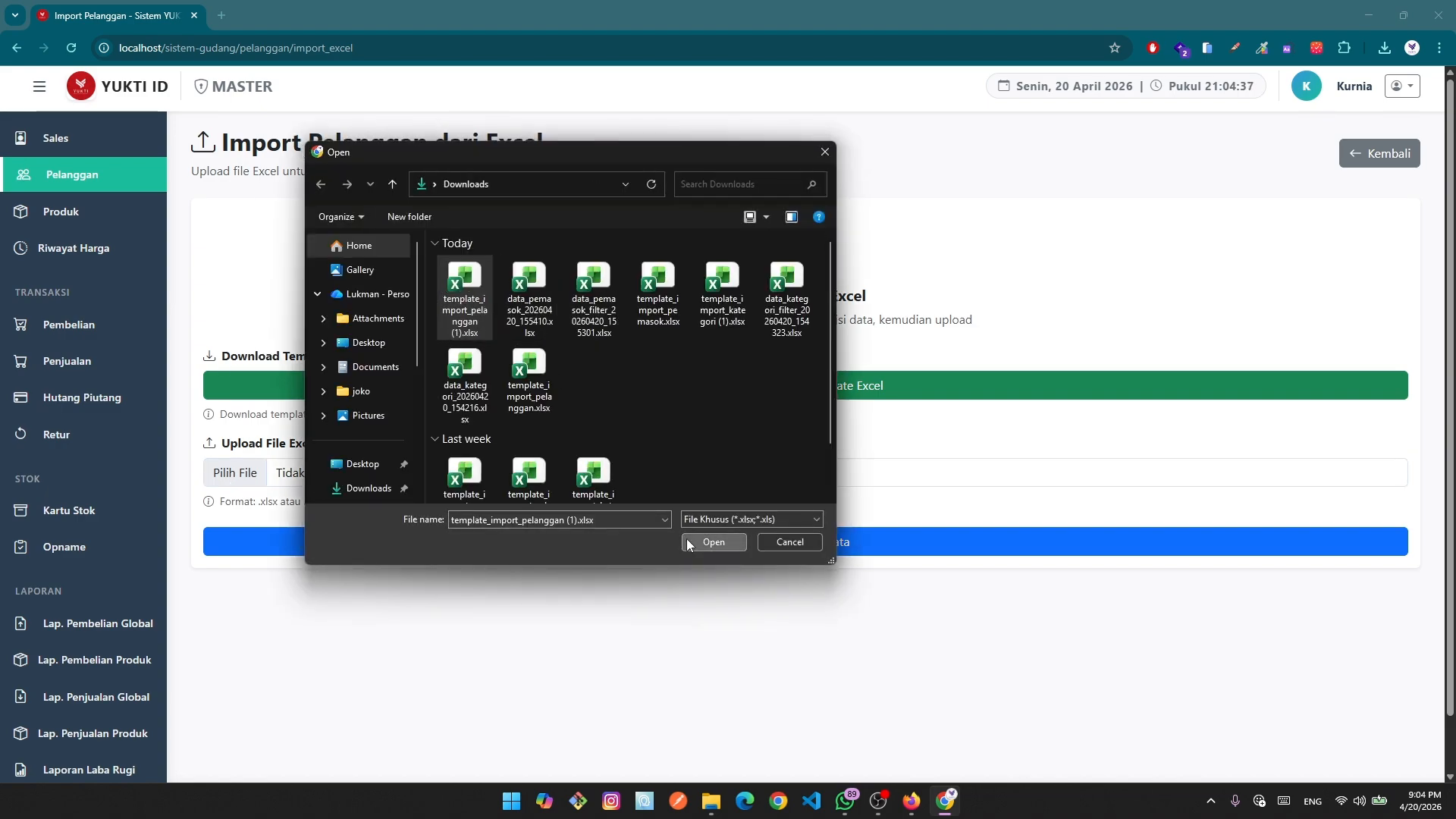
click(713, 542)
click(862, 543)
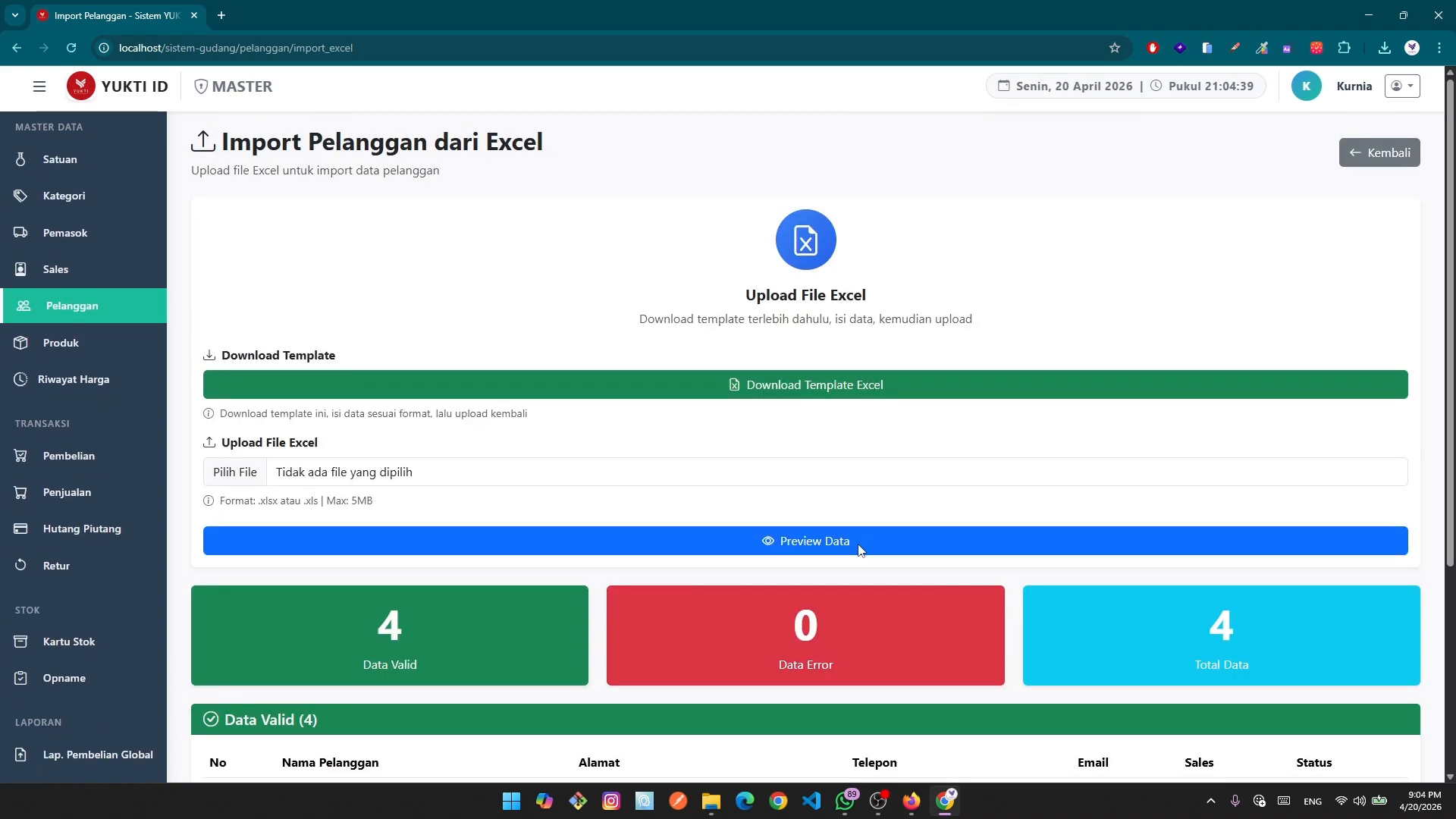
scroll(471, 503, down, 3)
scroll(539, 584, down, 1)
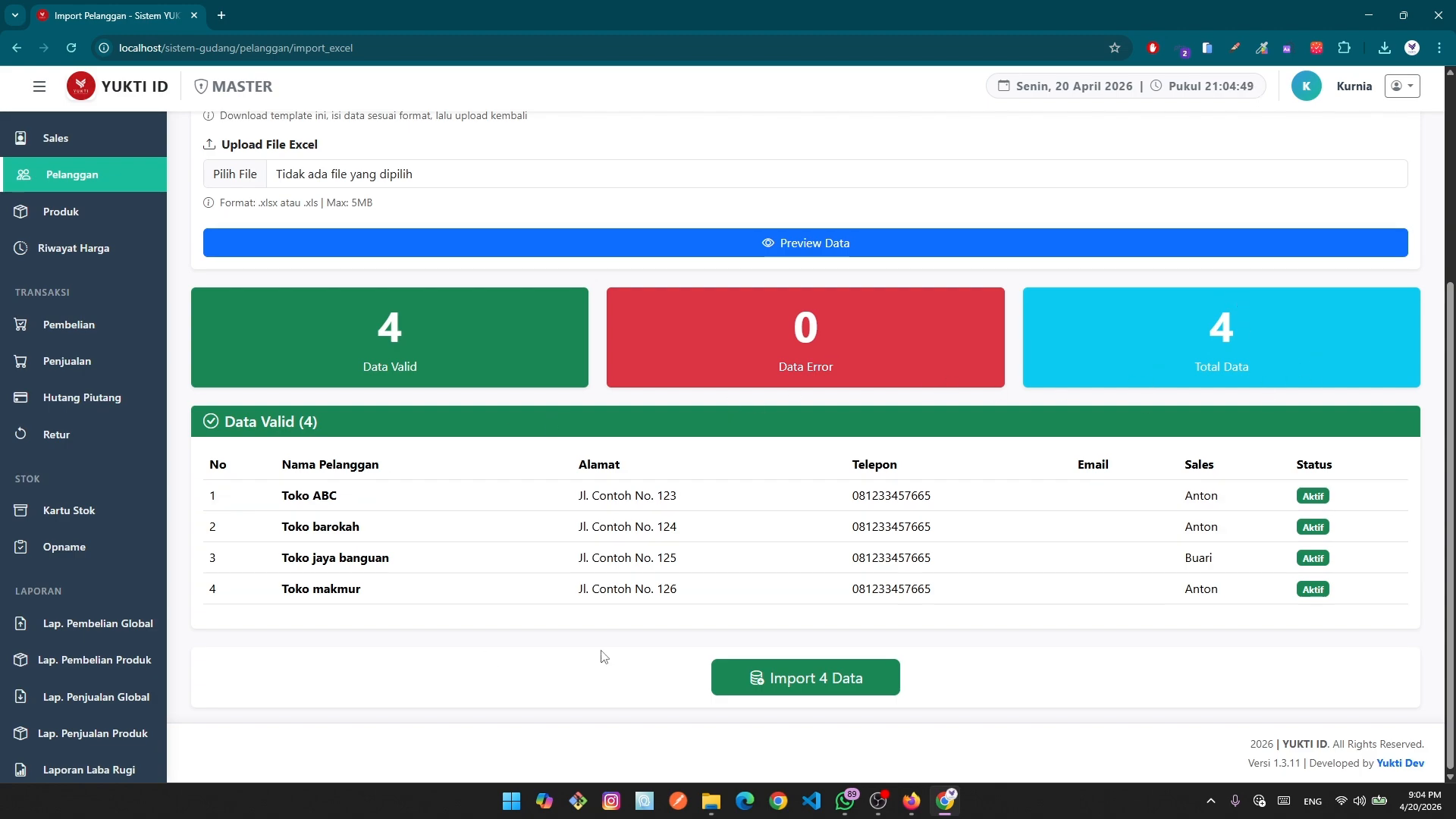
click(862, 680)
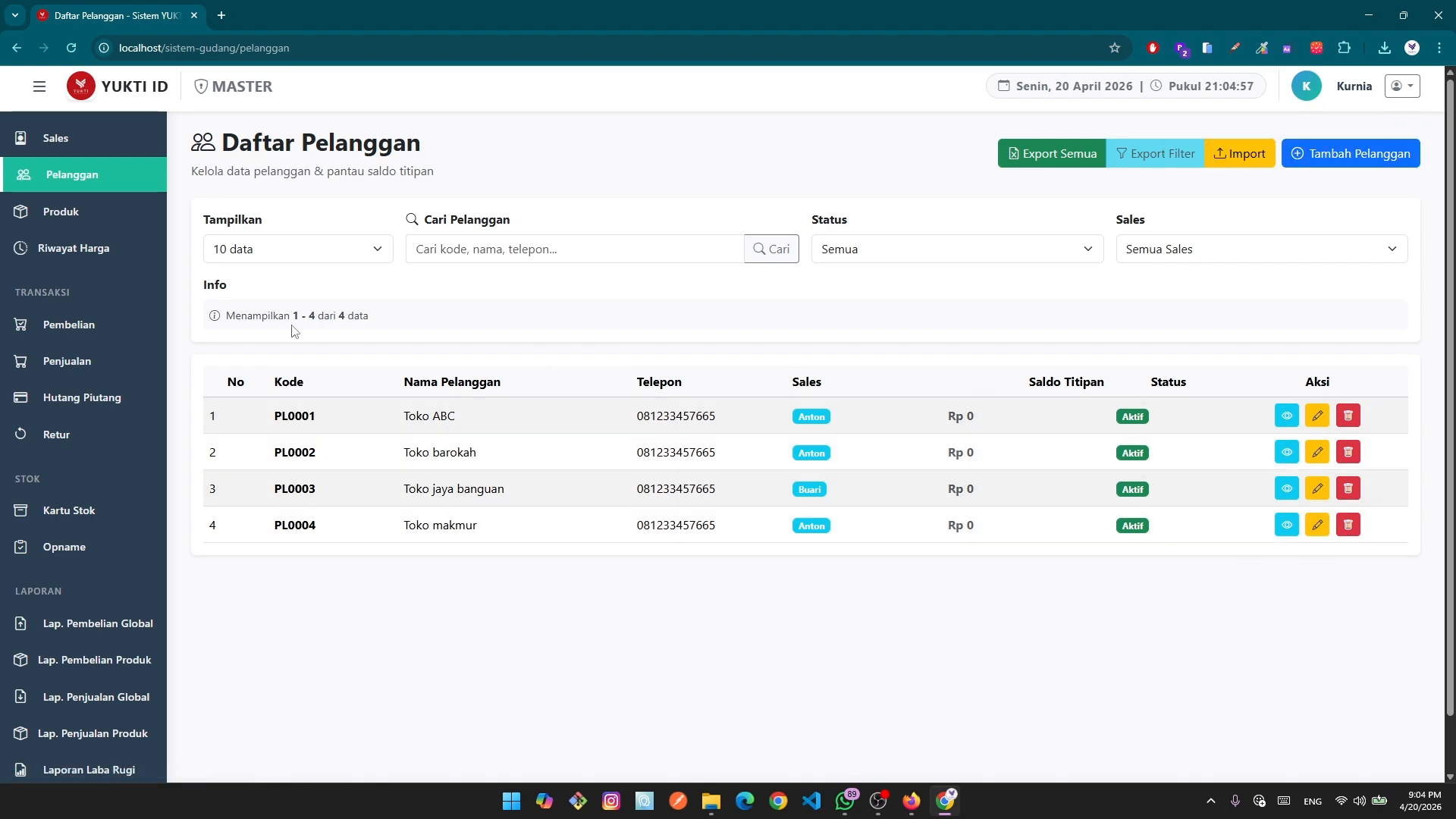
click(1286, 416)
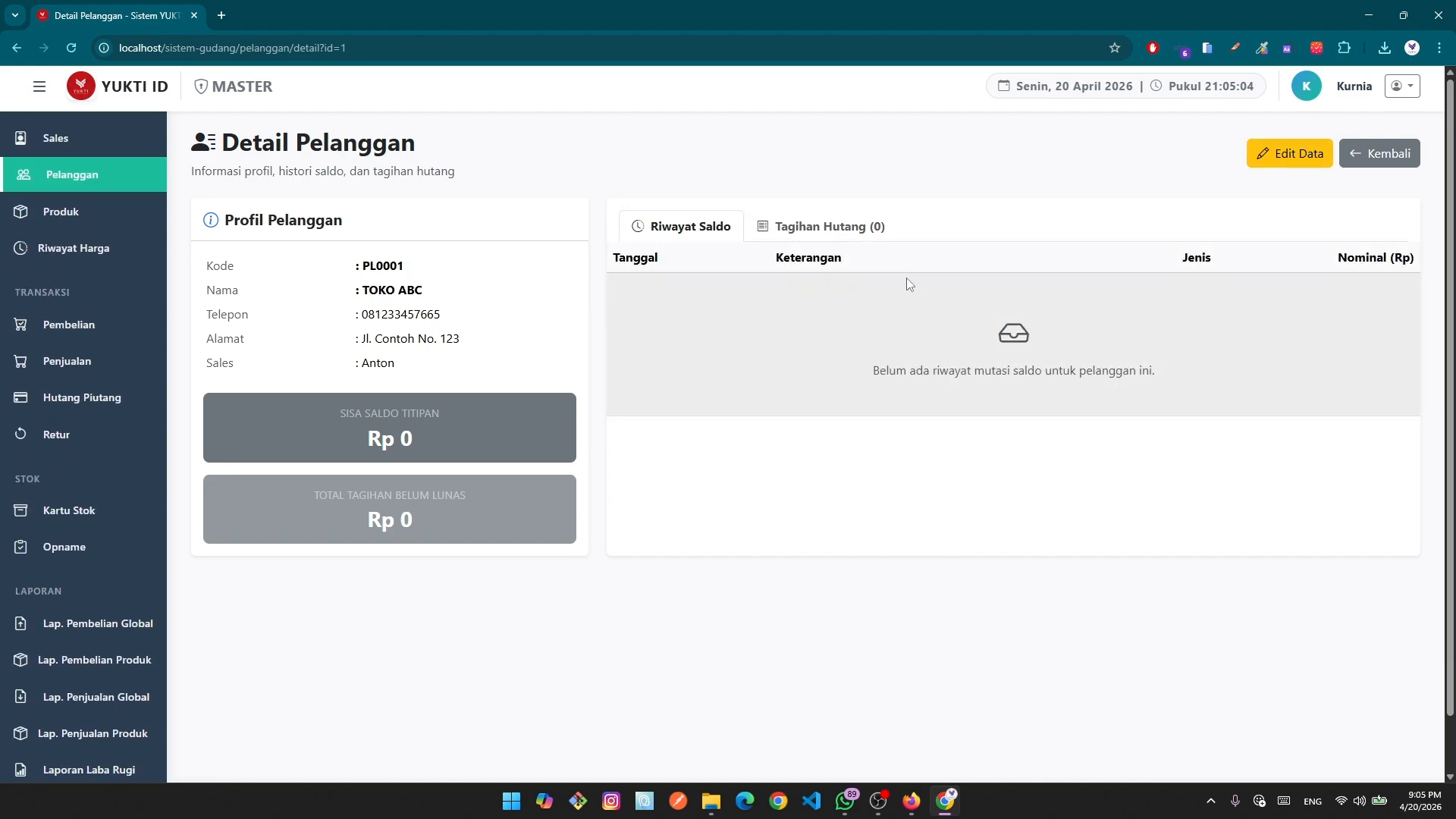
click(831, 242)
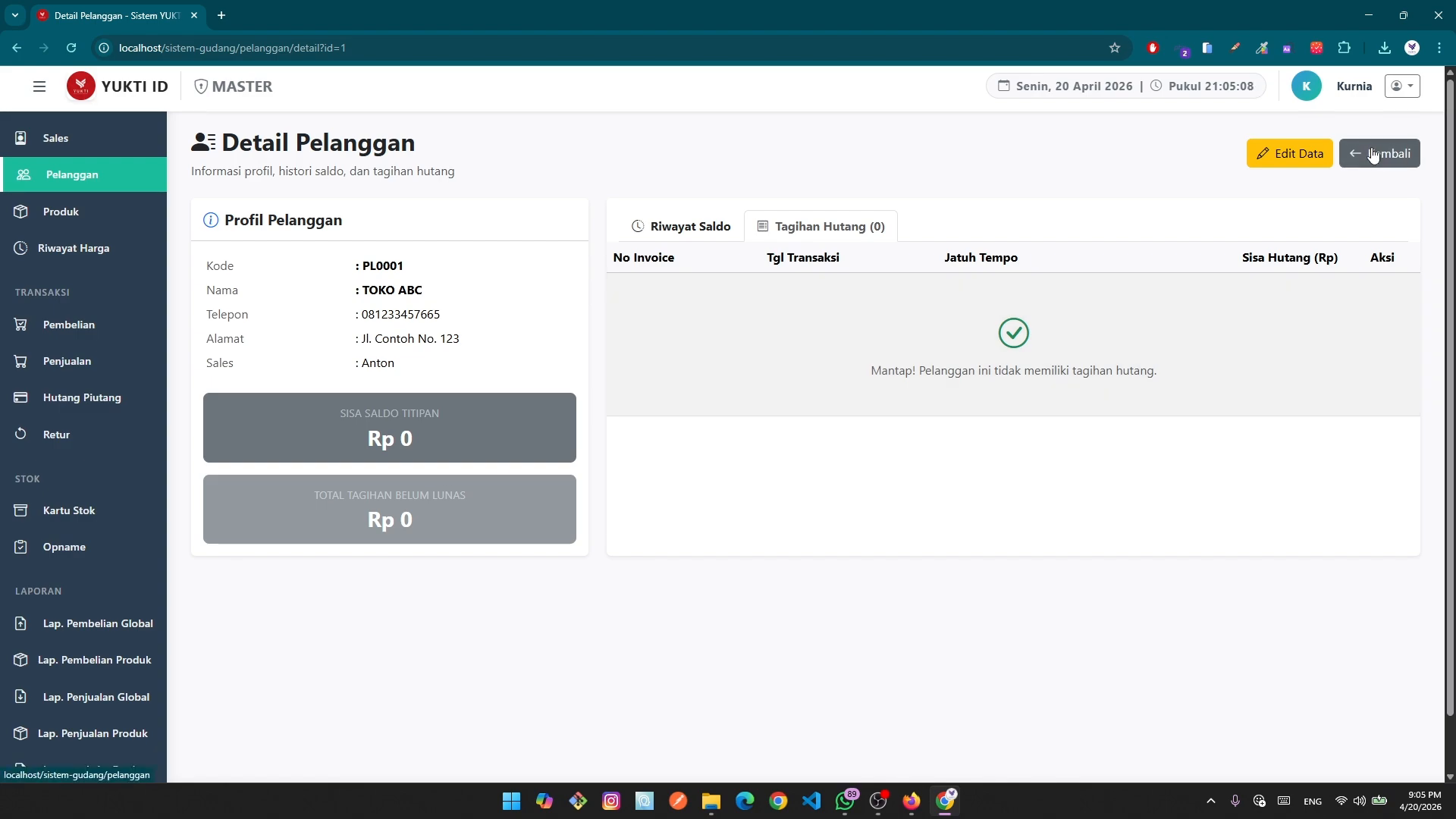
click(1373, 154)
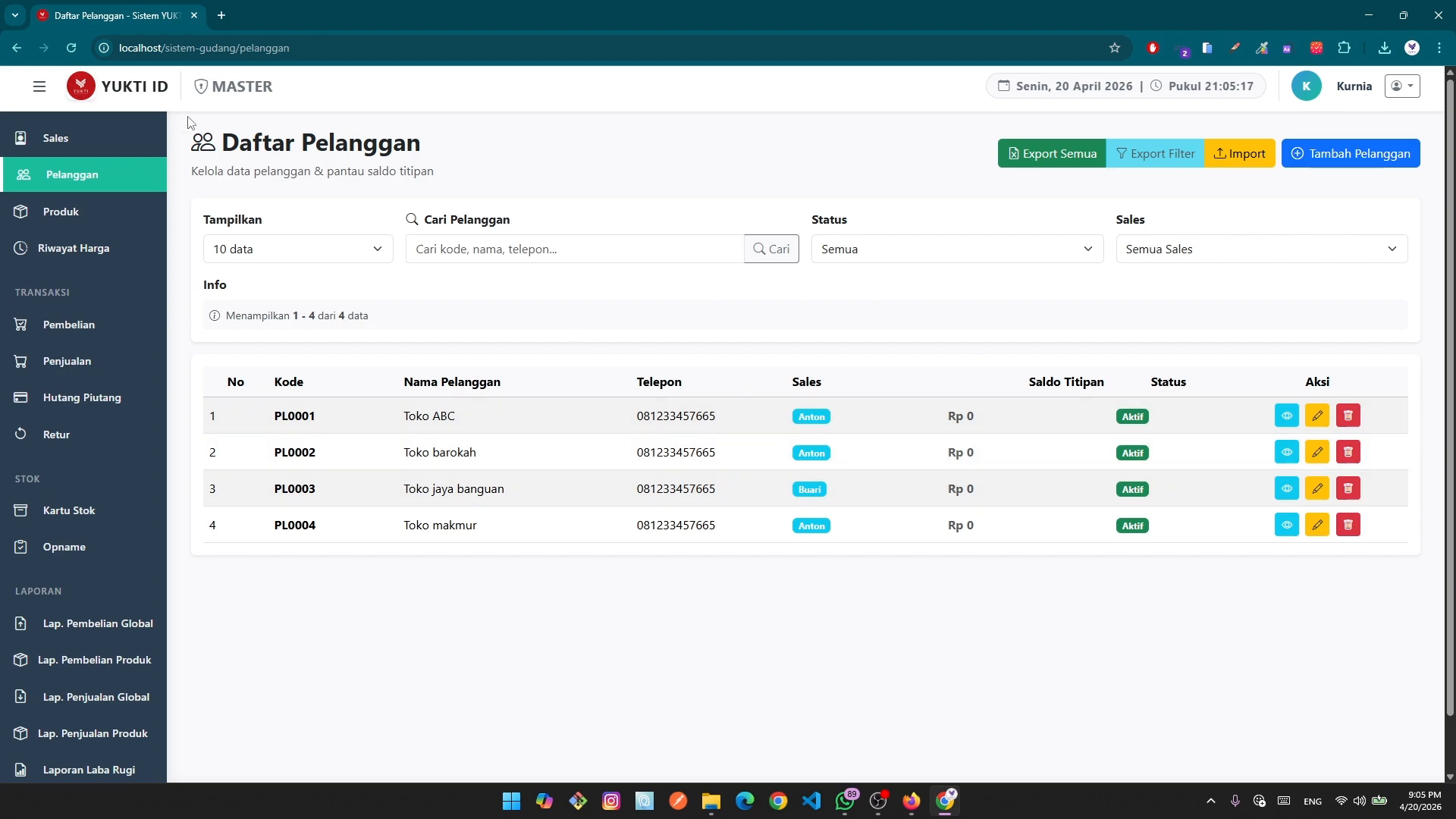
From the Produk list, reopen a fresh Tambah Produk form with code PRD00001.
click(51, 215)
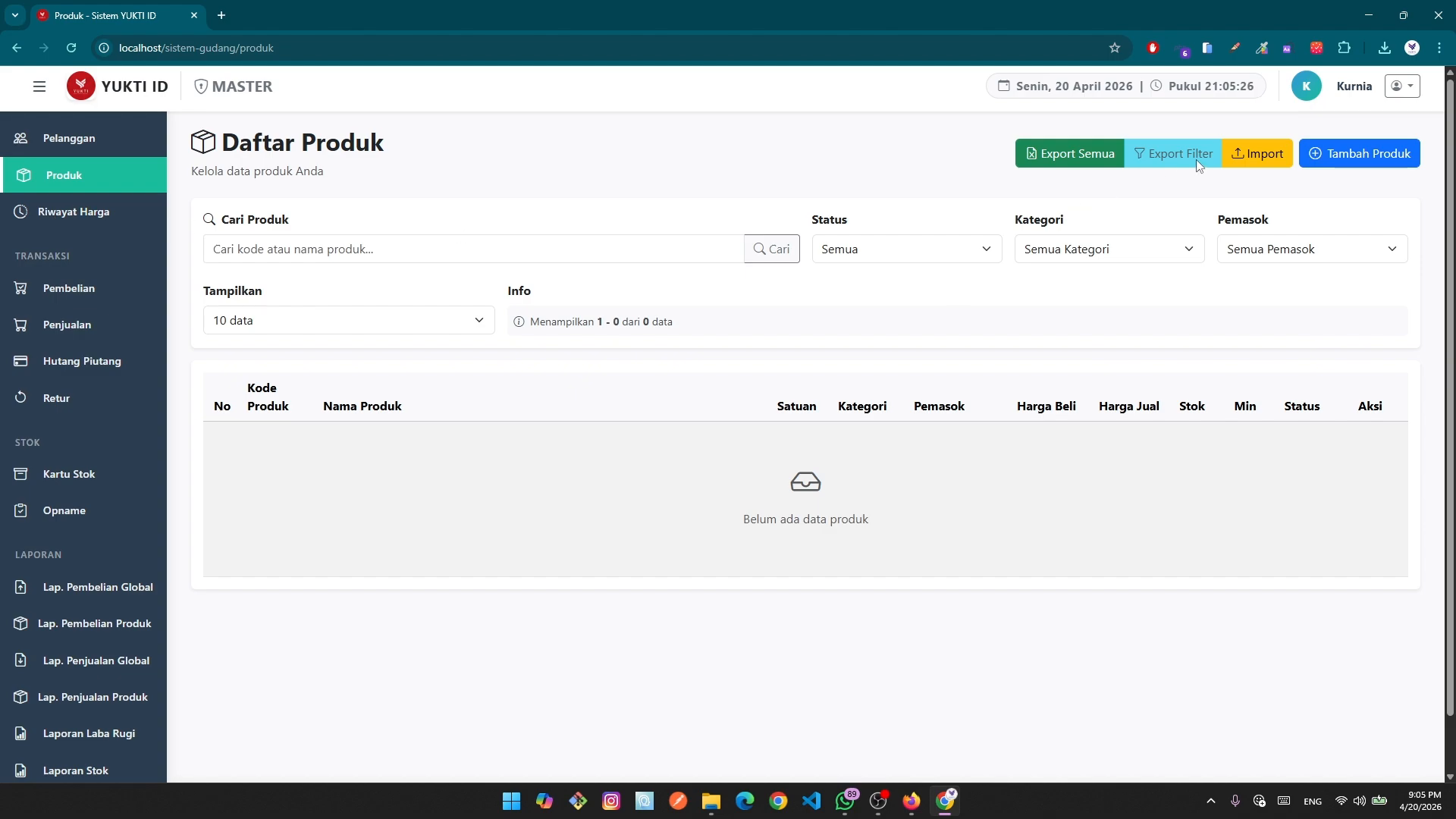
click(1347, 156)
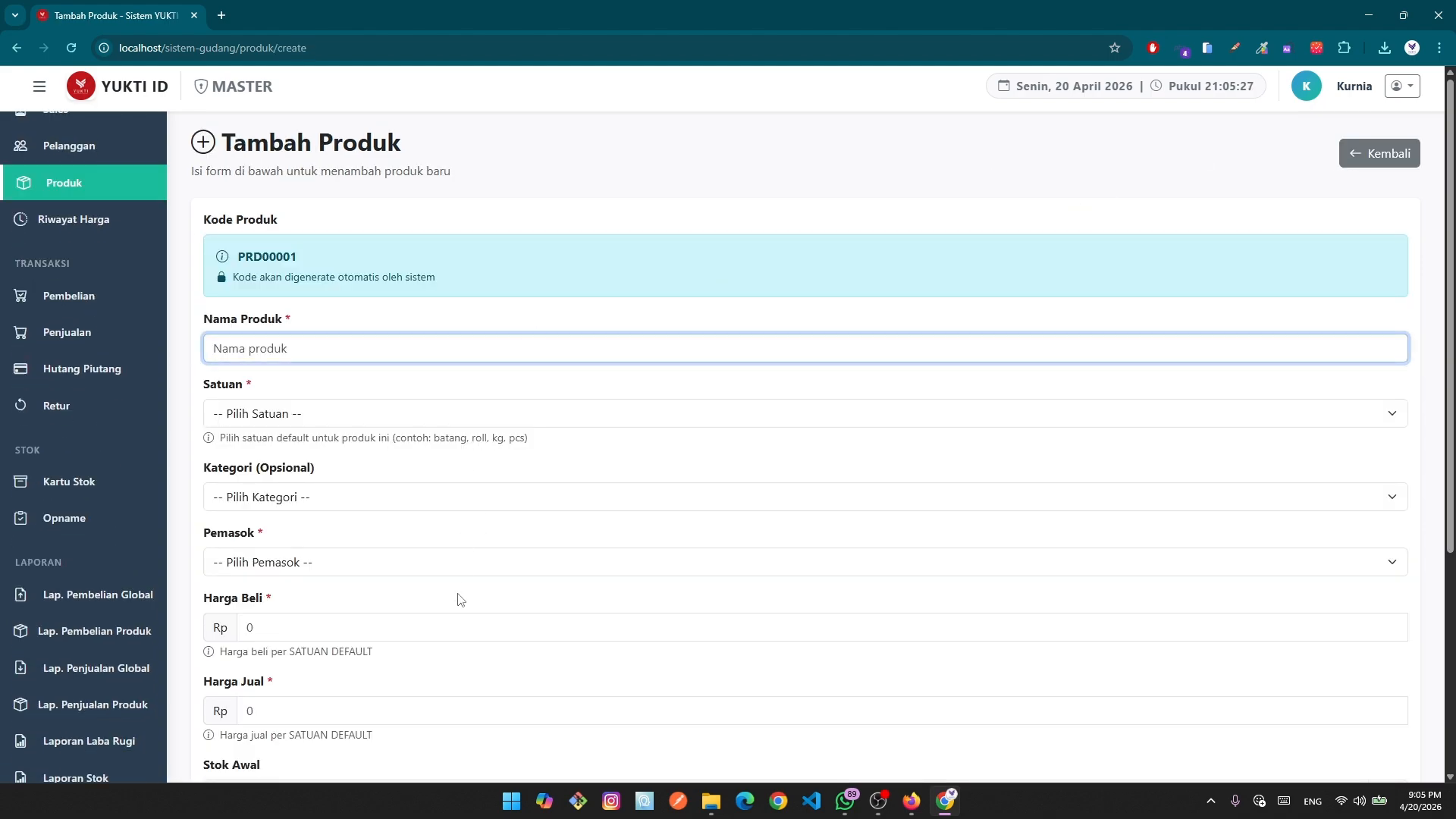
scroll(445, 664, down, 3)
scroll(445, 659, up, 2)
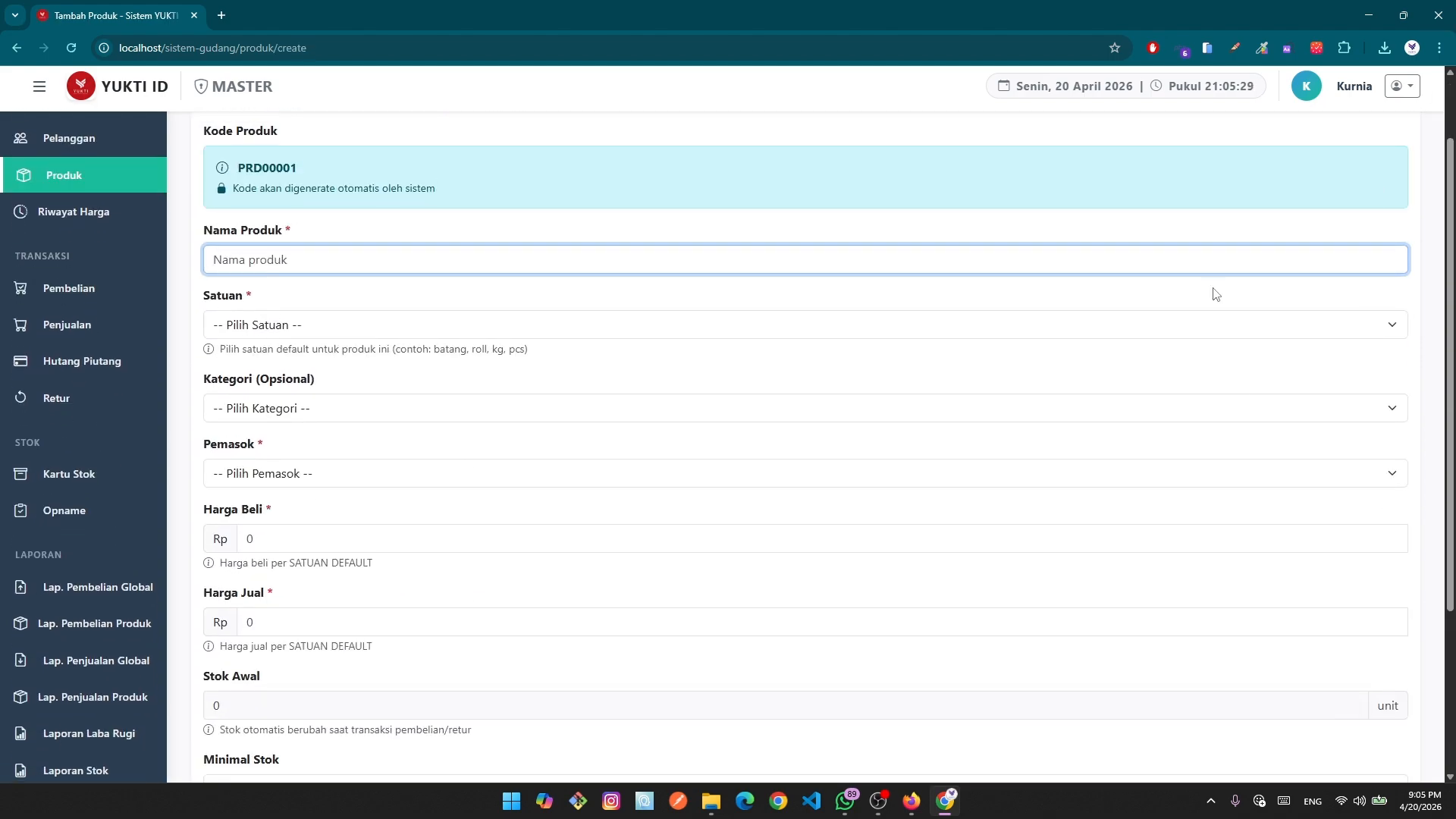
scroll(1216, 294, up, 2)
click(1376, 154)
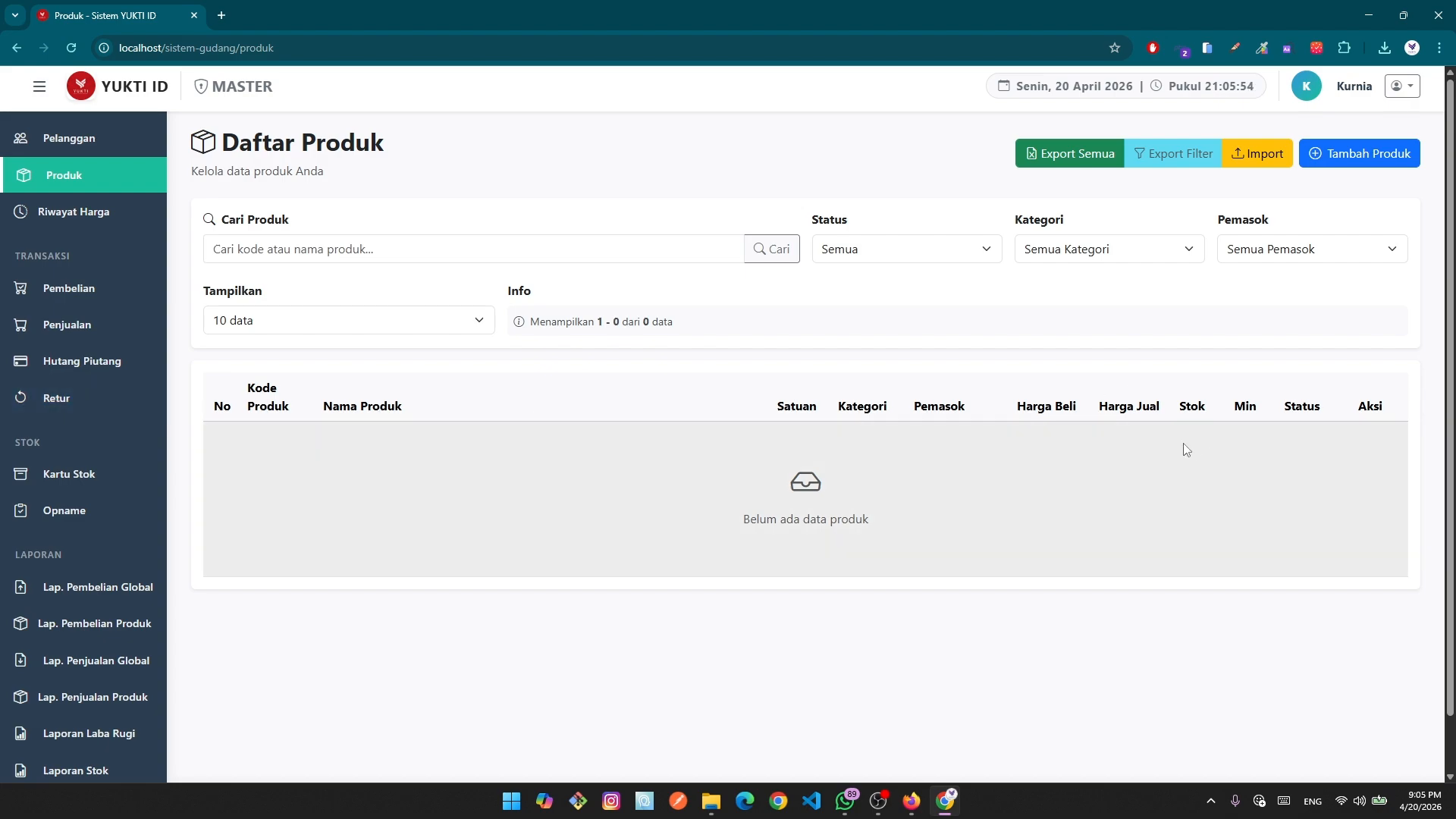
click(1343, 163)
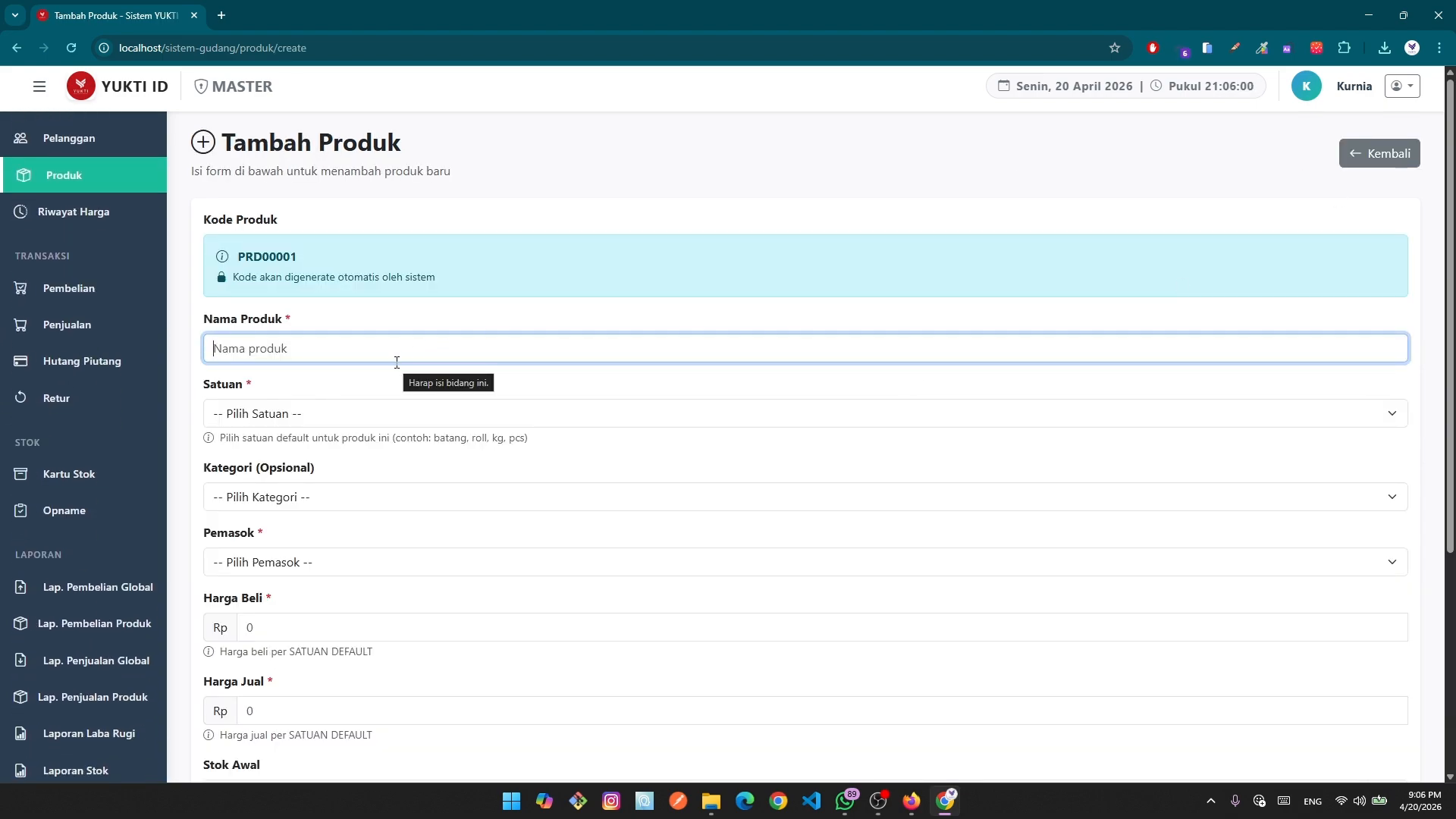
Fill in product name Galvalum (3m), unit Meter and supplier CV XYZ Trading.
click(307, 350)
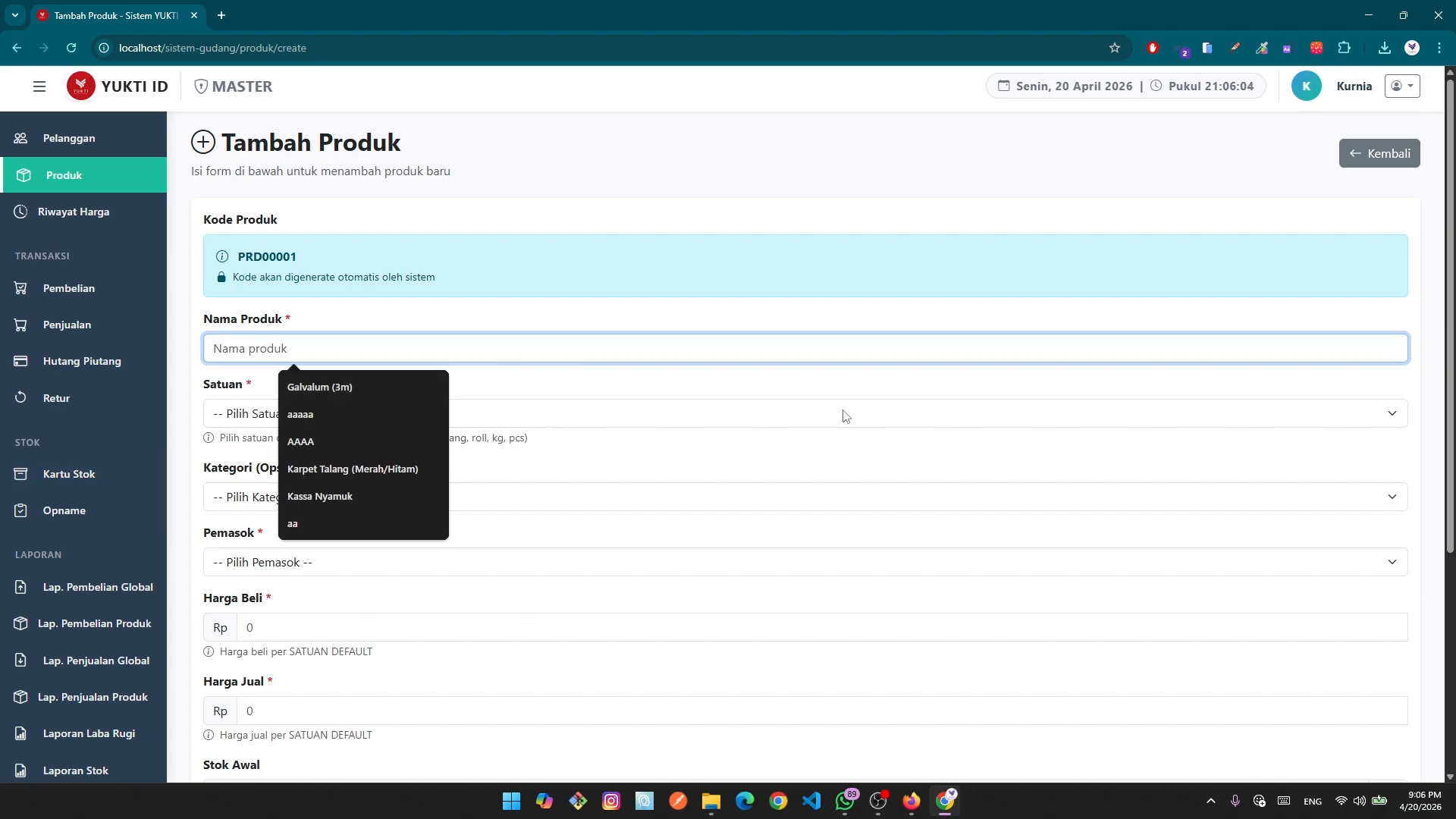
click(827, 455)
click(327, 348)
click(353, 394)
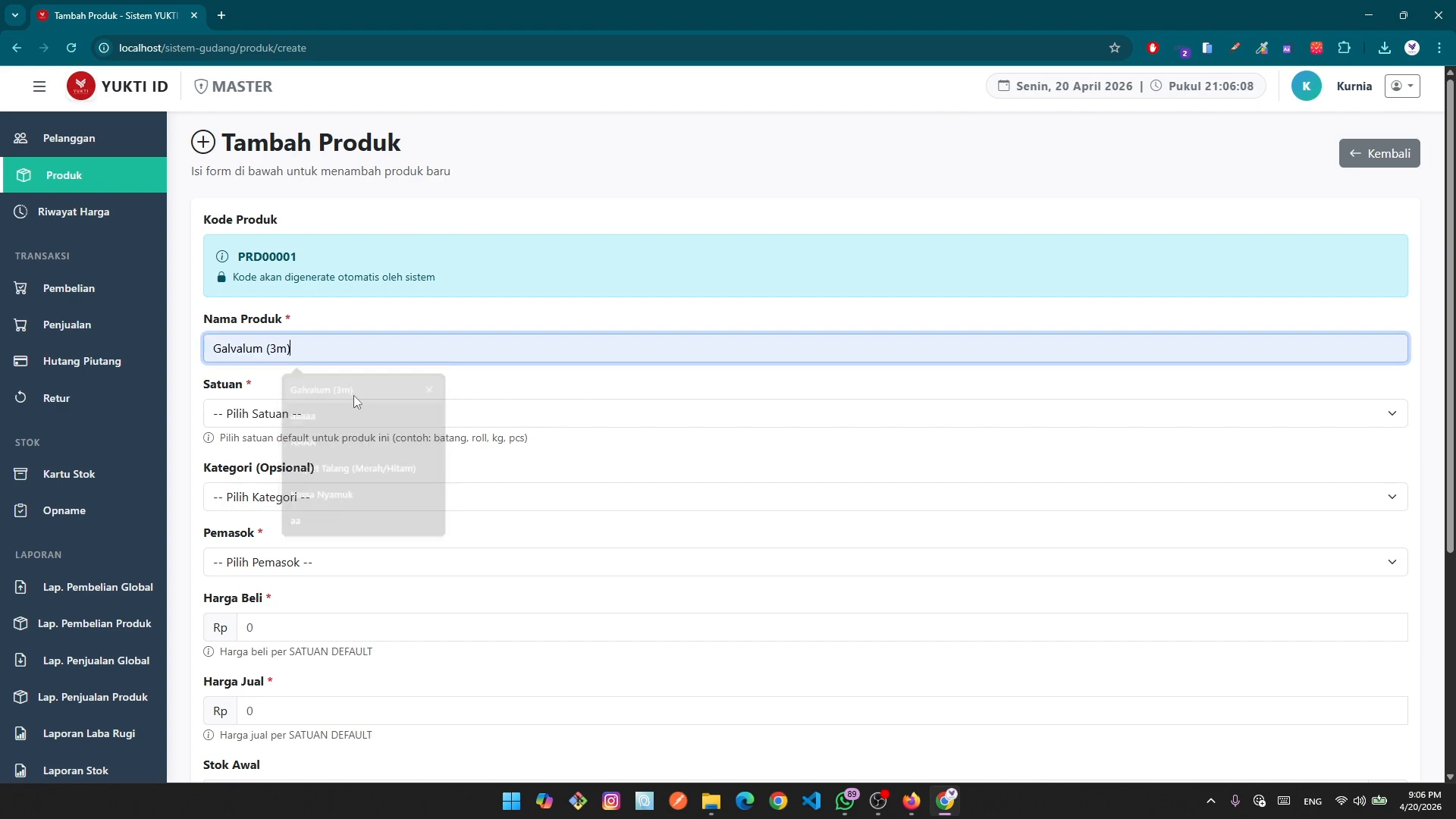
click(298, 413)
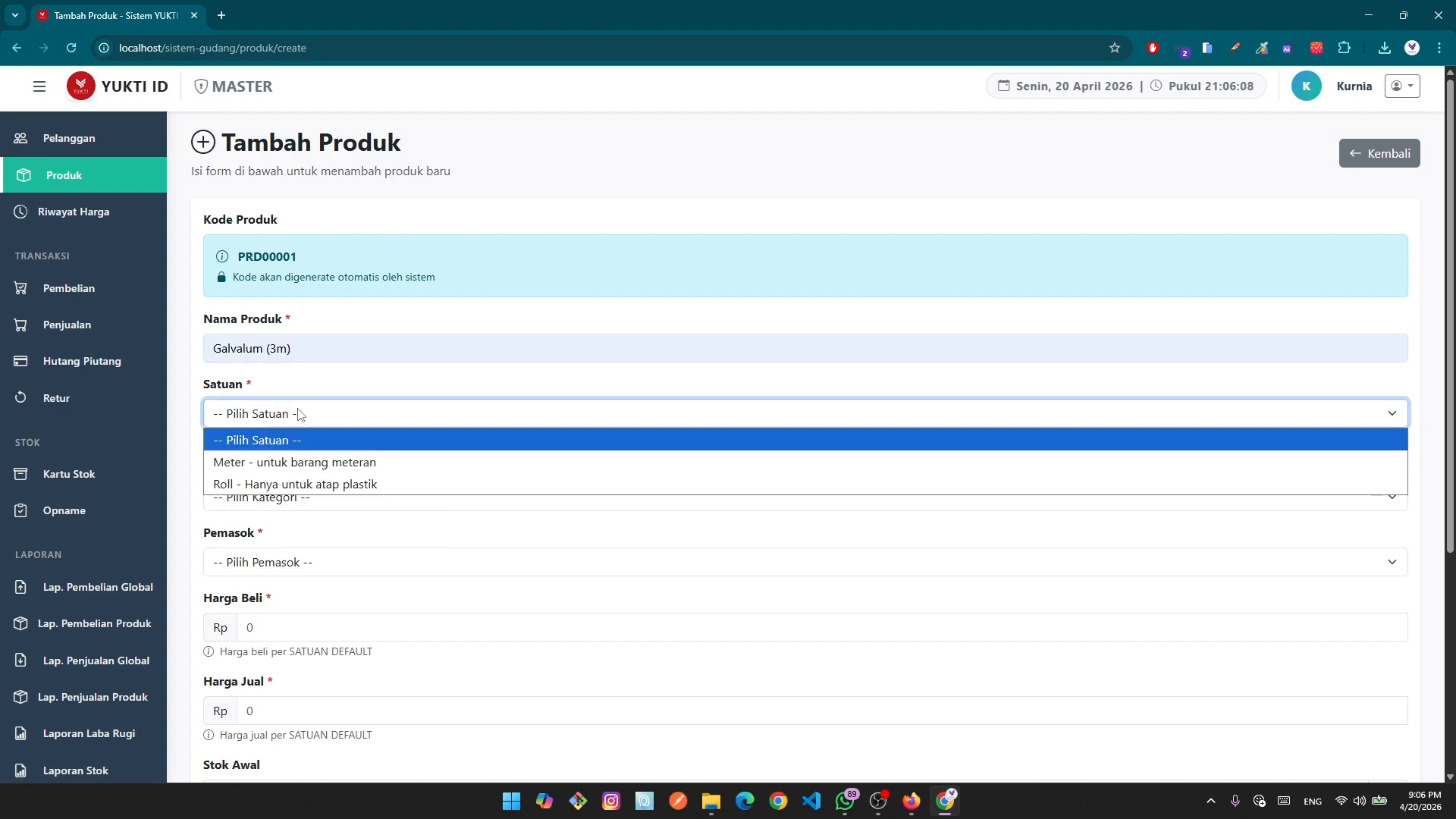
click(339, 463)
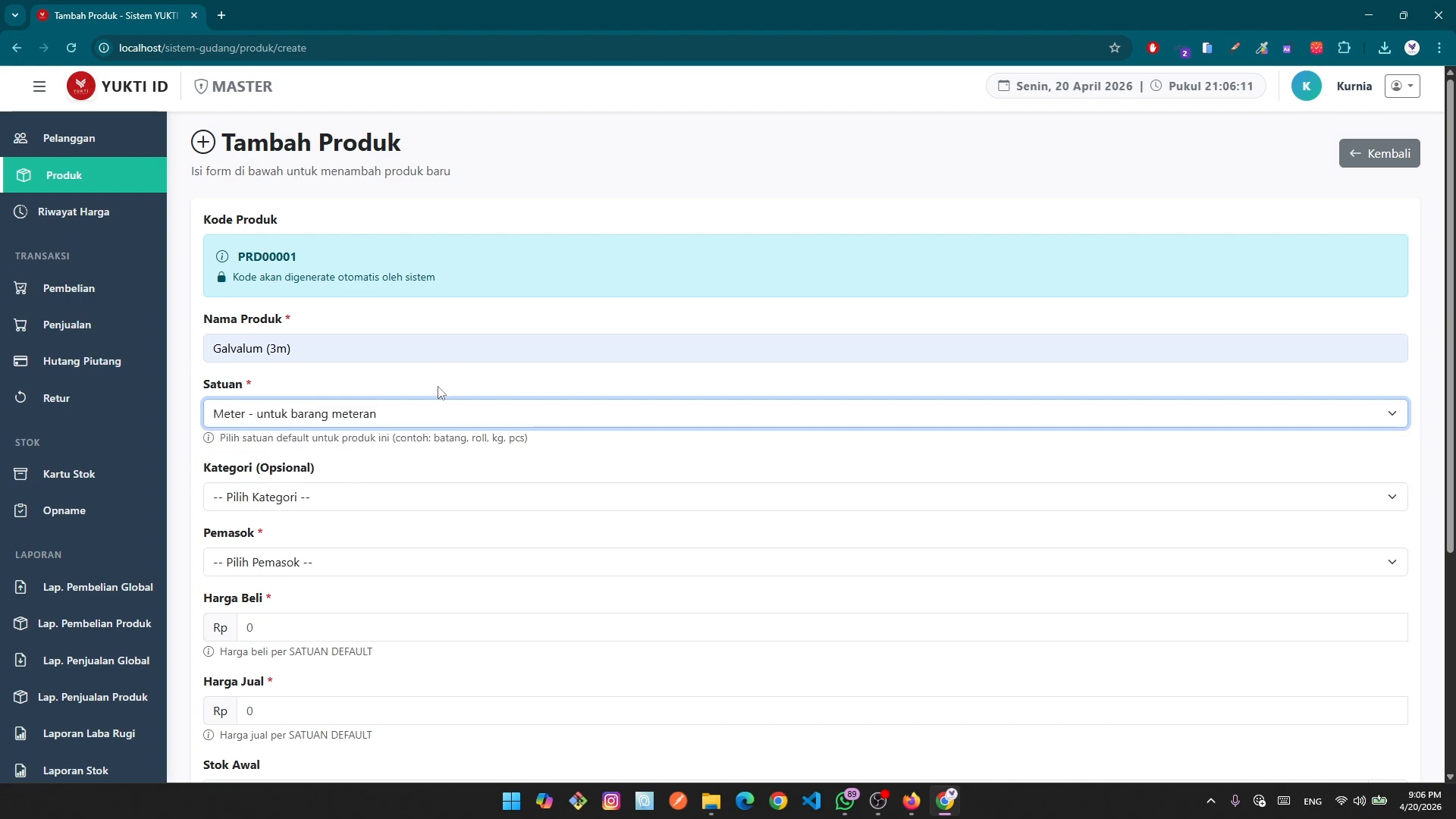
click(339, 498)
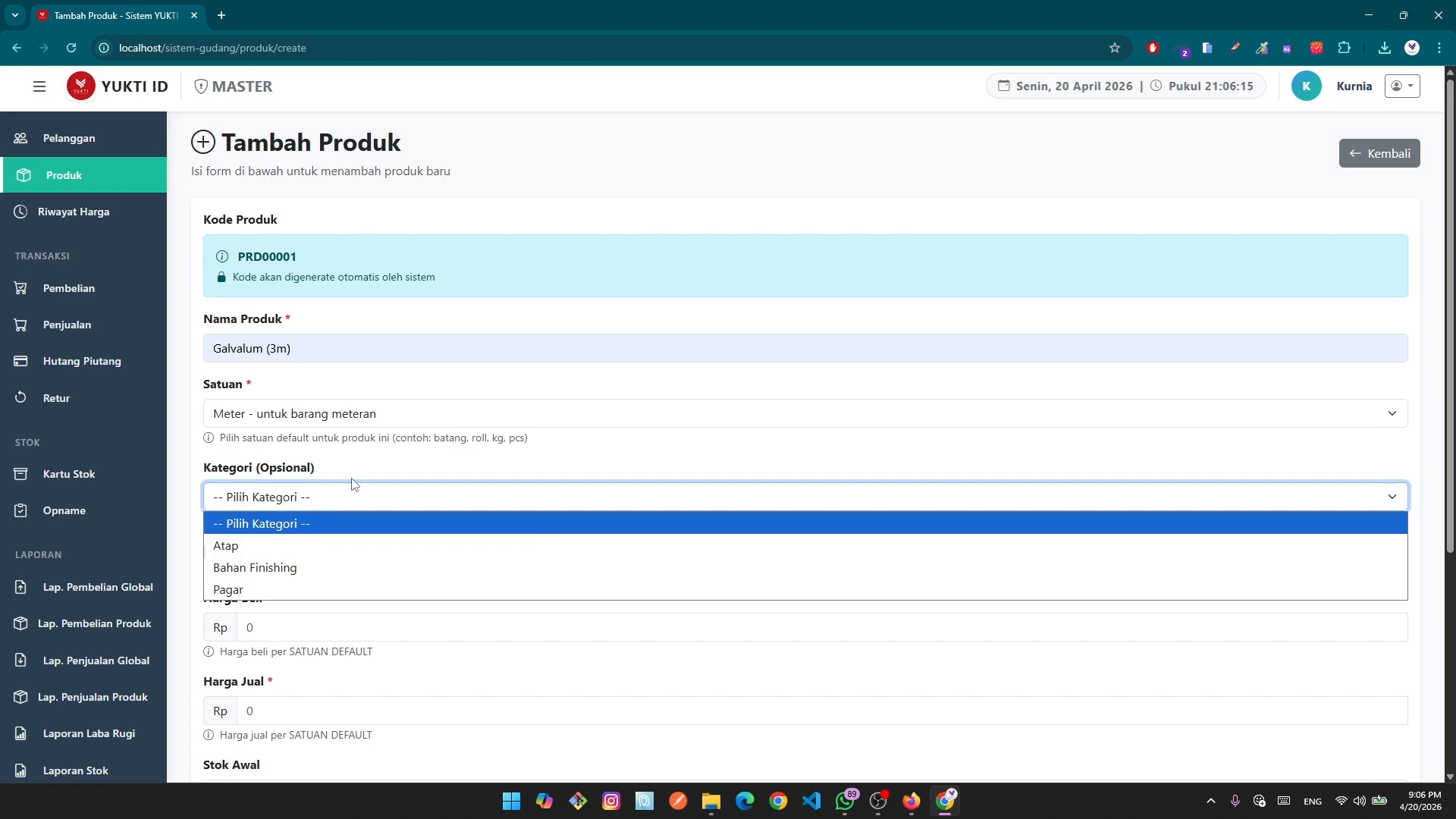
click(351, 500)
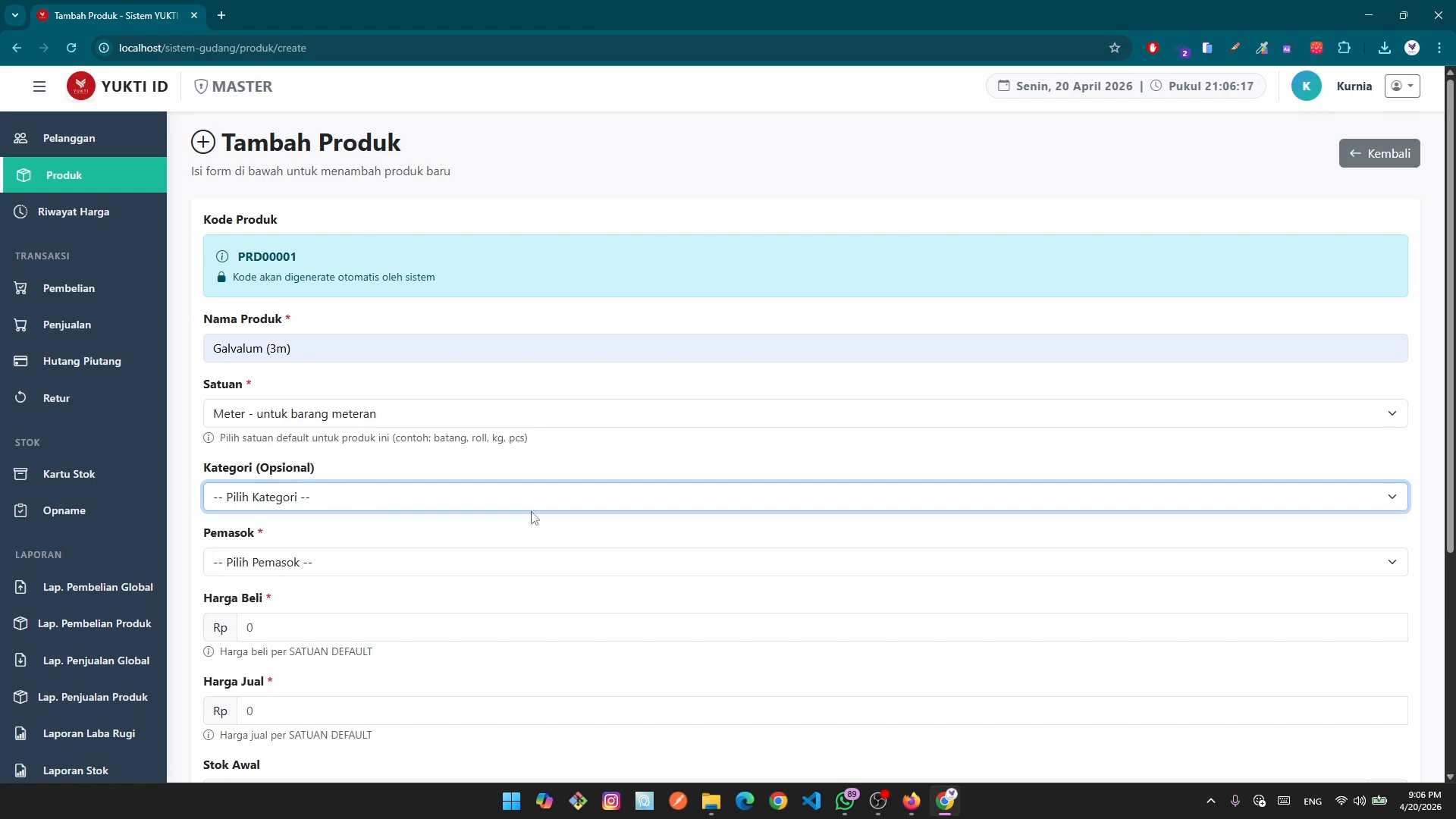
click(309, 561)
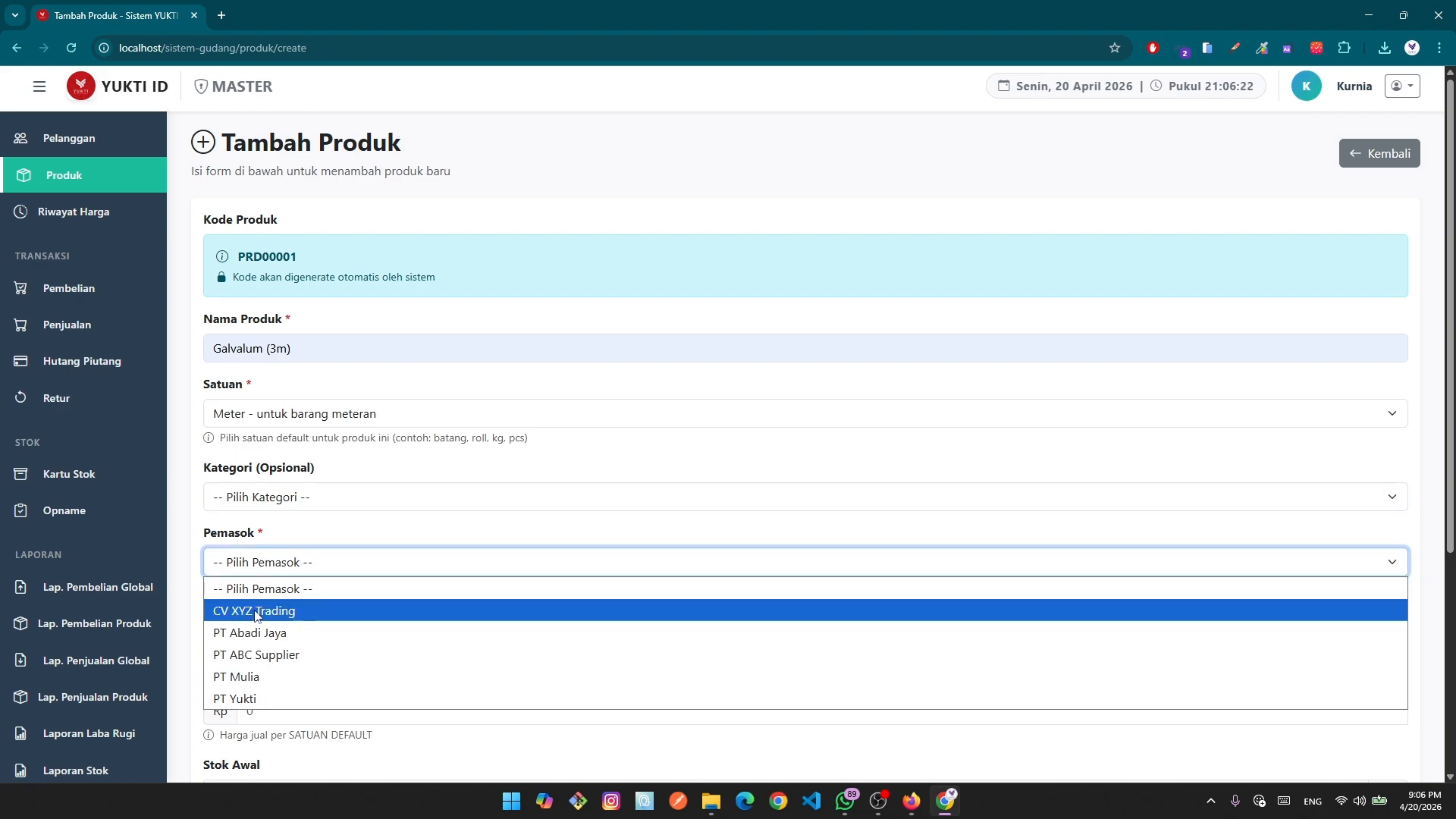
click(304, 615)
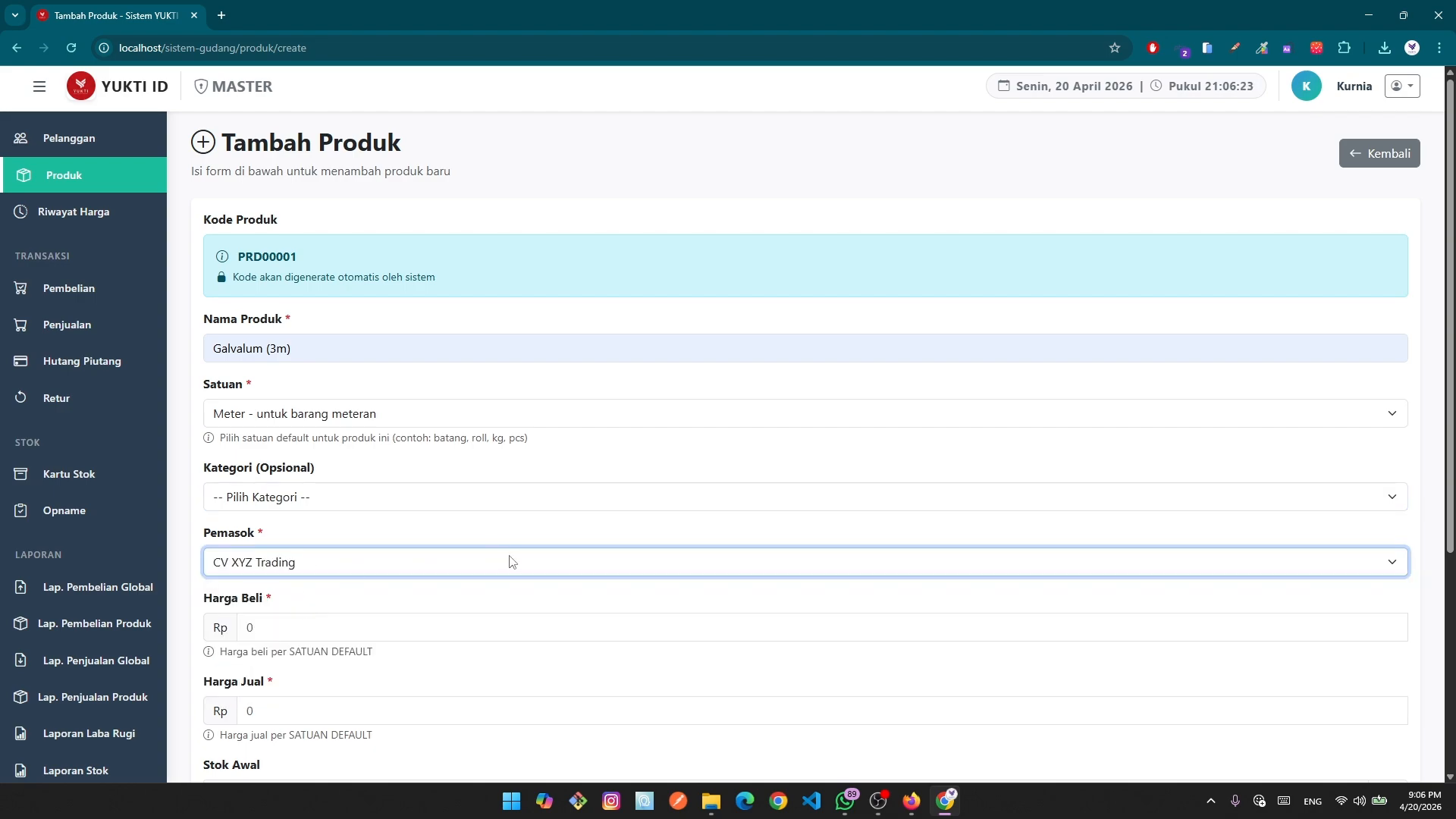
scroll(509, 561, down, 4)
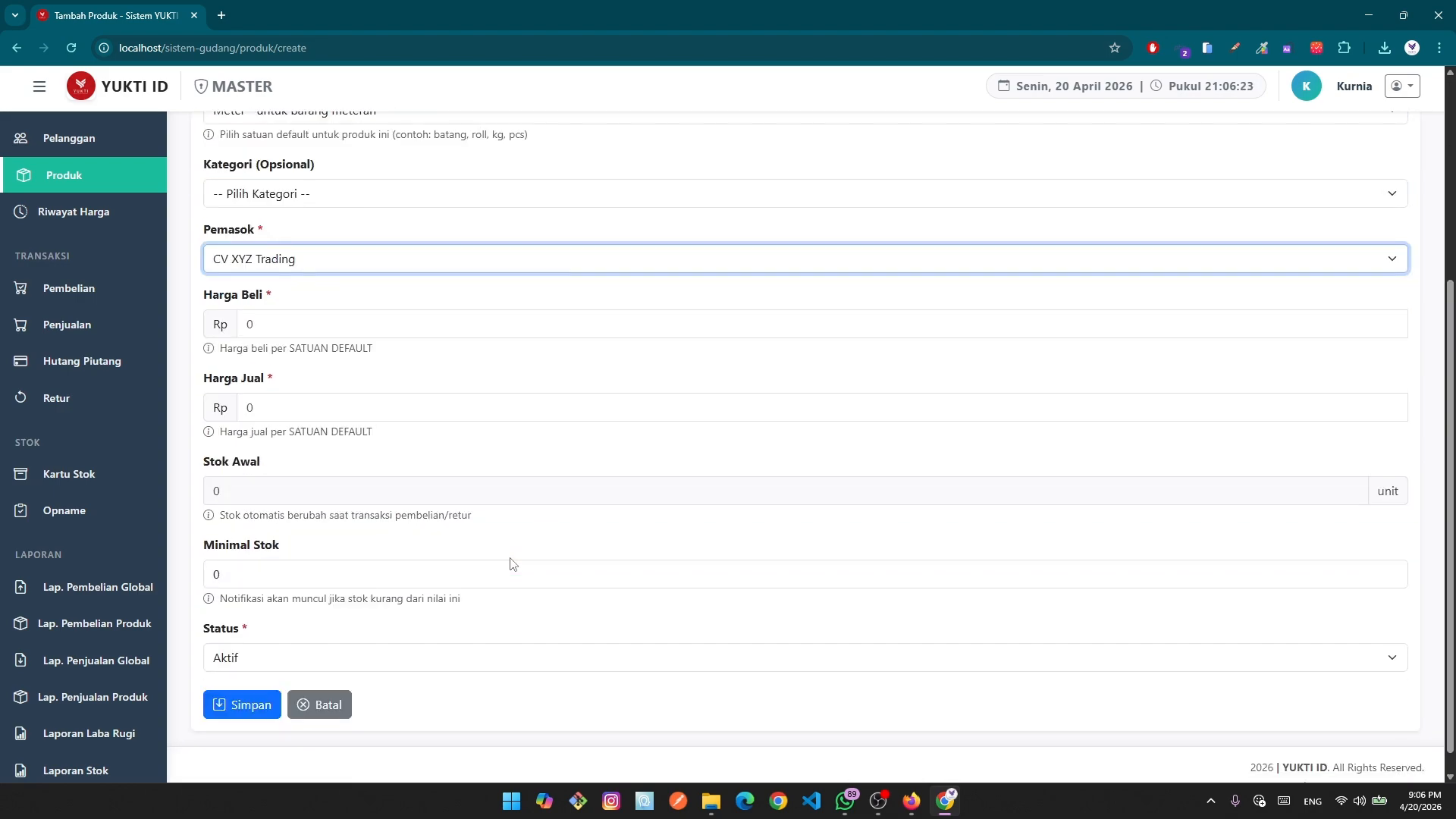
Set the purchase price to 10.000 and the selling price to 20.000.
click(250, 321)
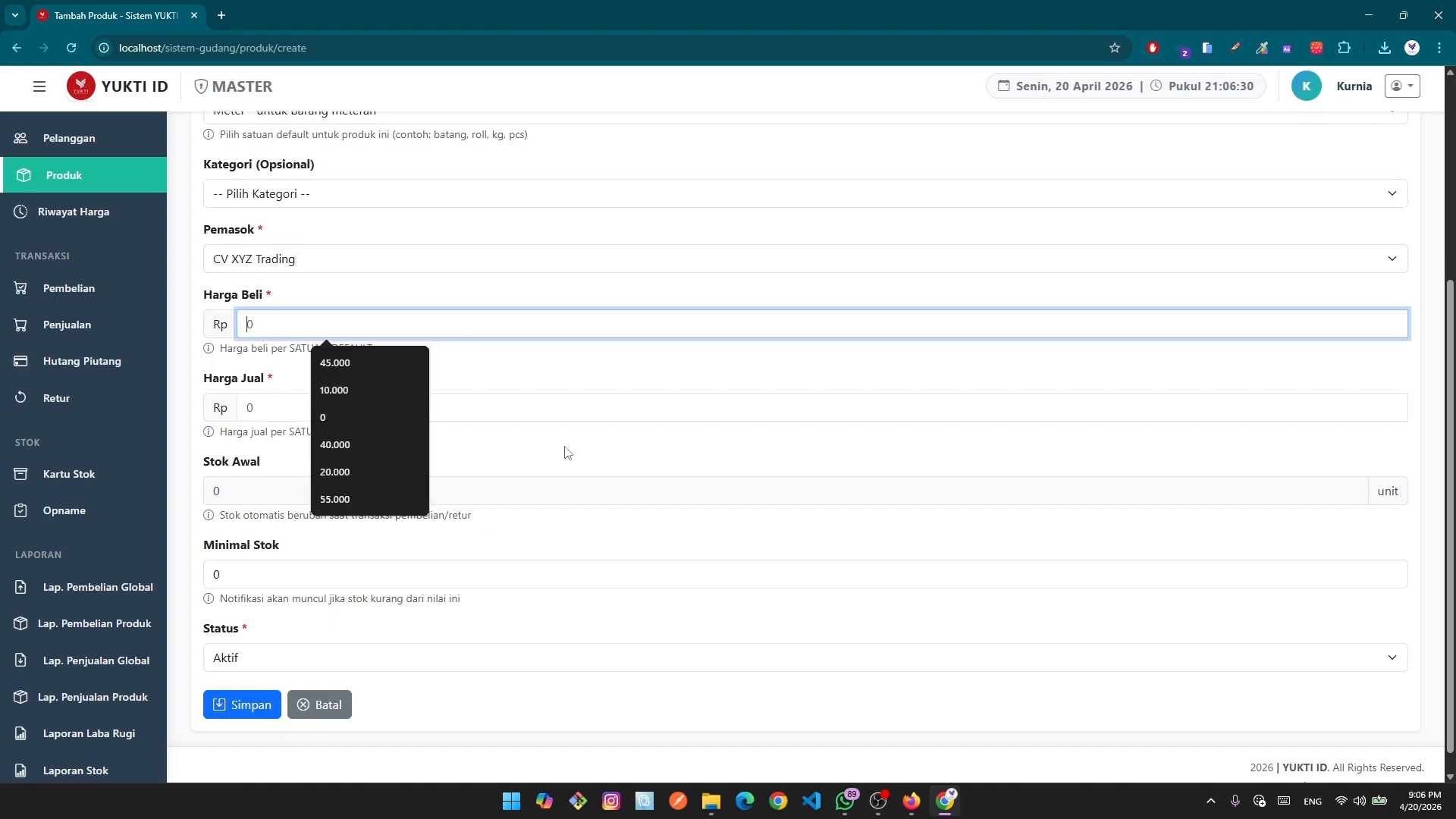
click(320, 380)
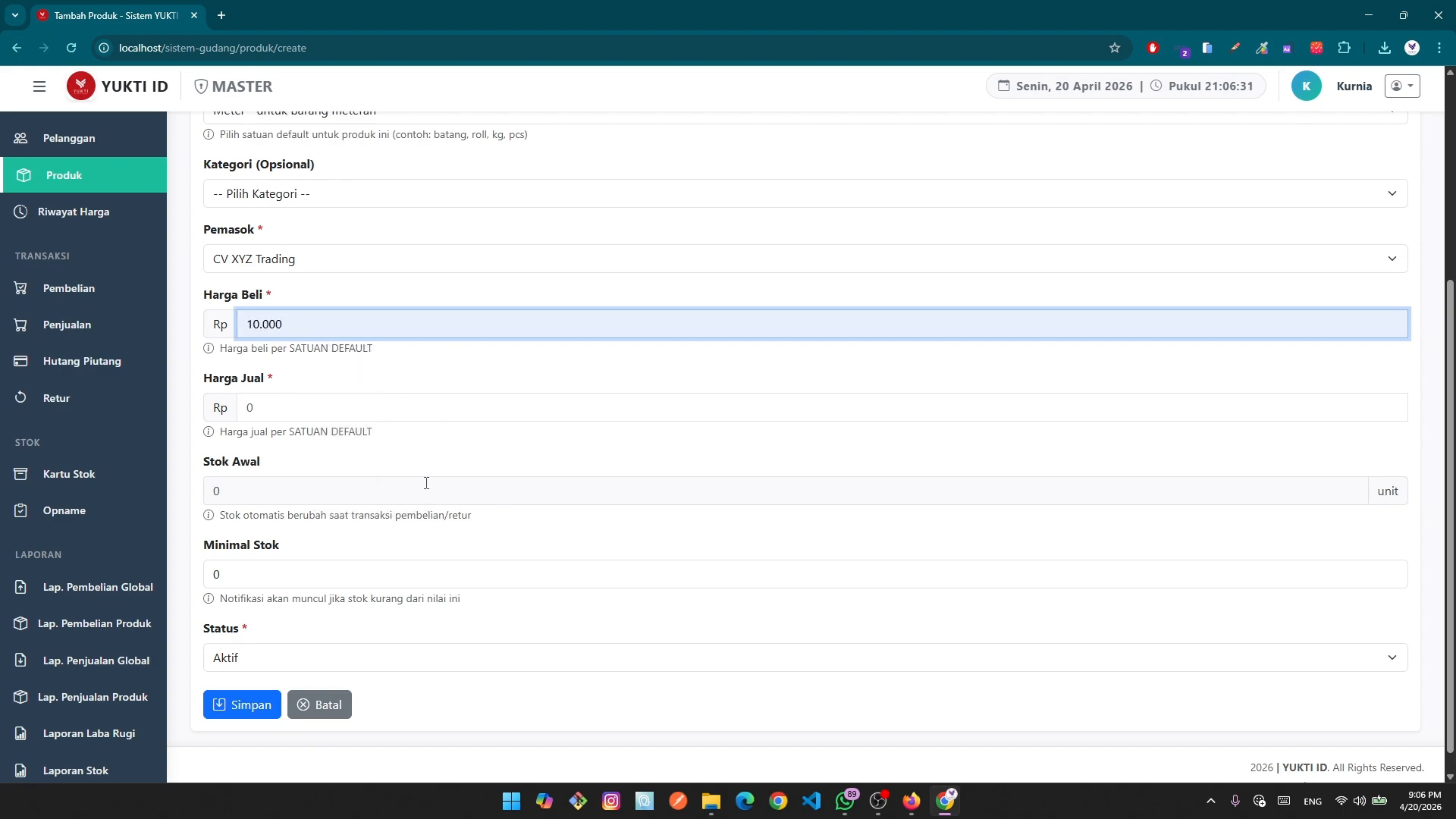
click(248, 409)
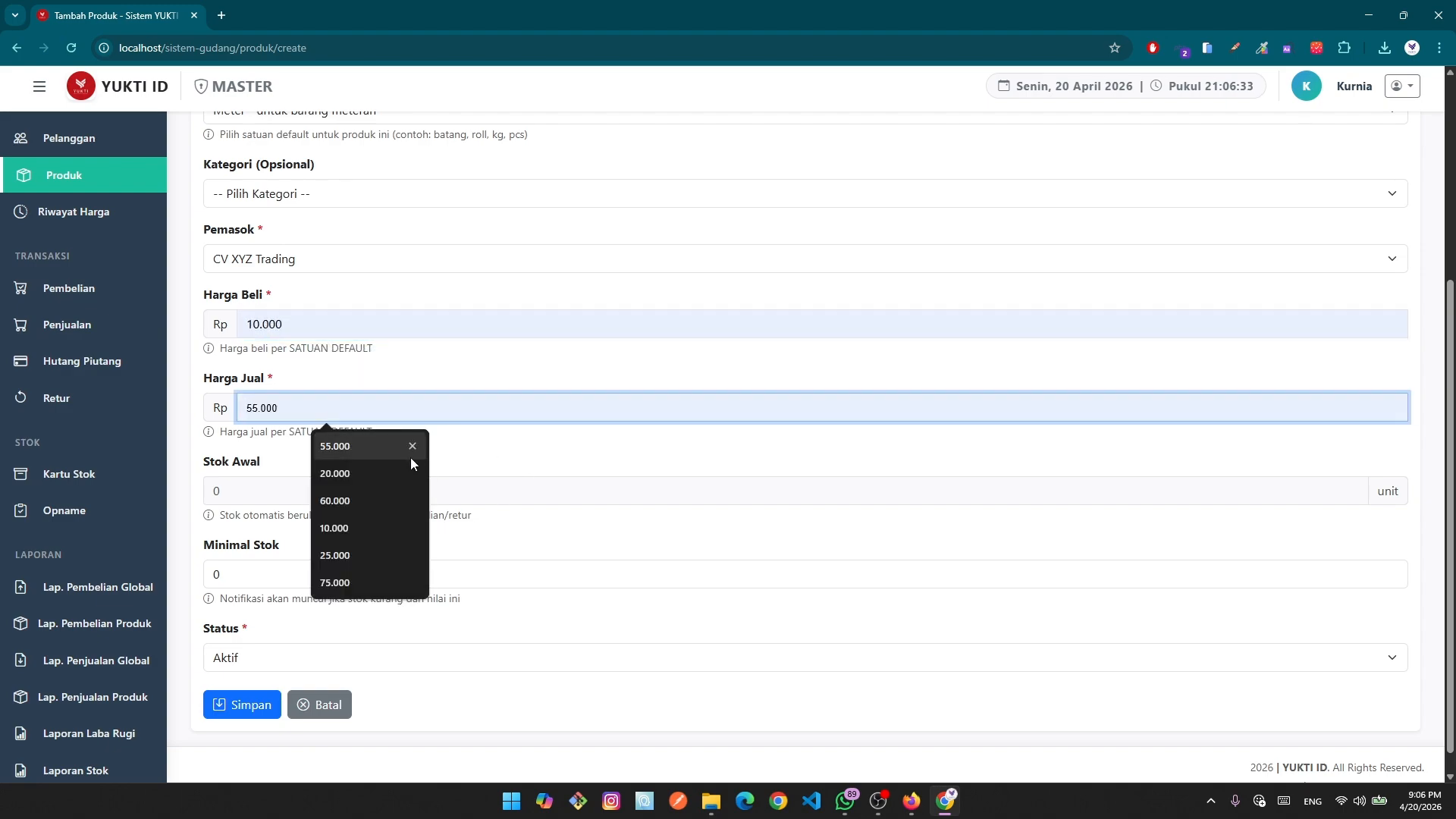
text(200000)
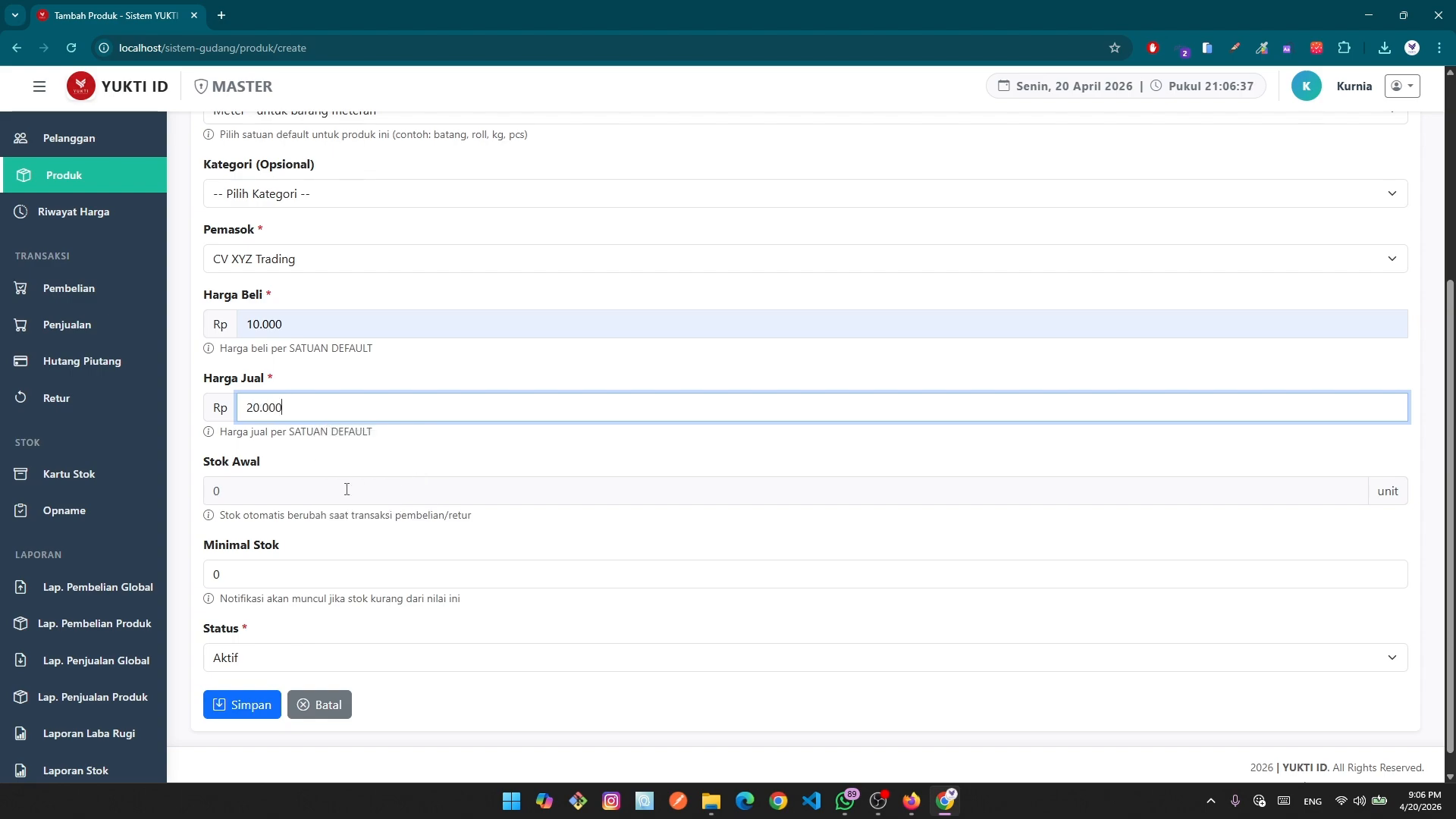
click(326, 492)
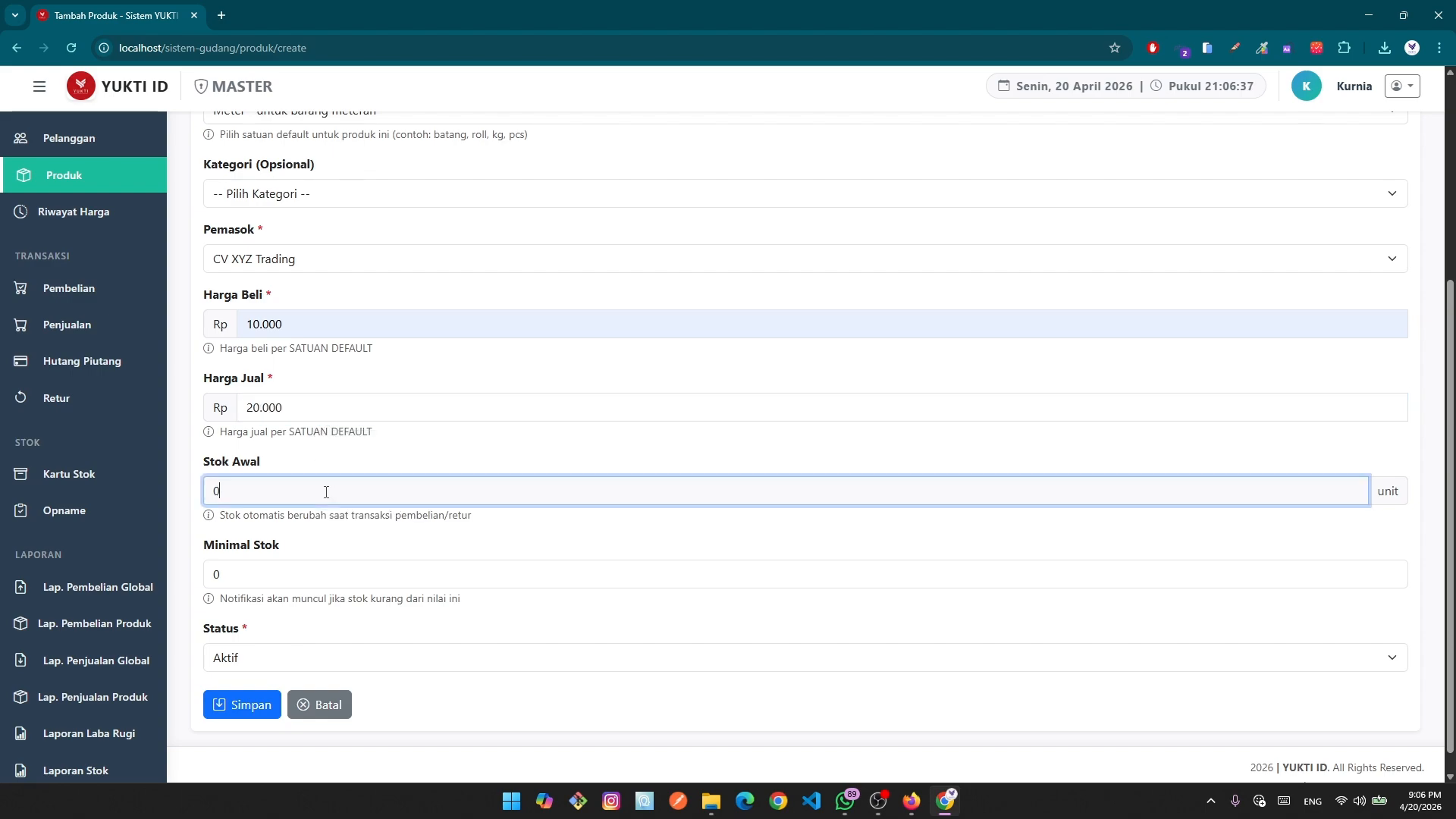
click(1378, 493)
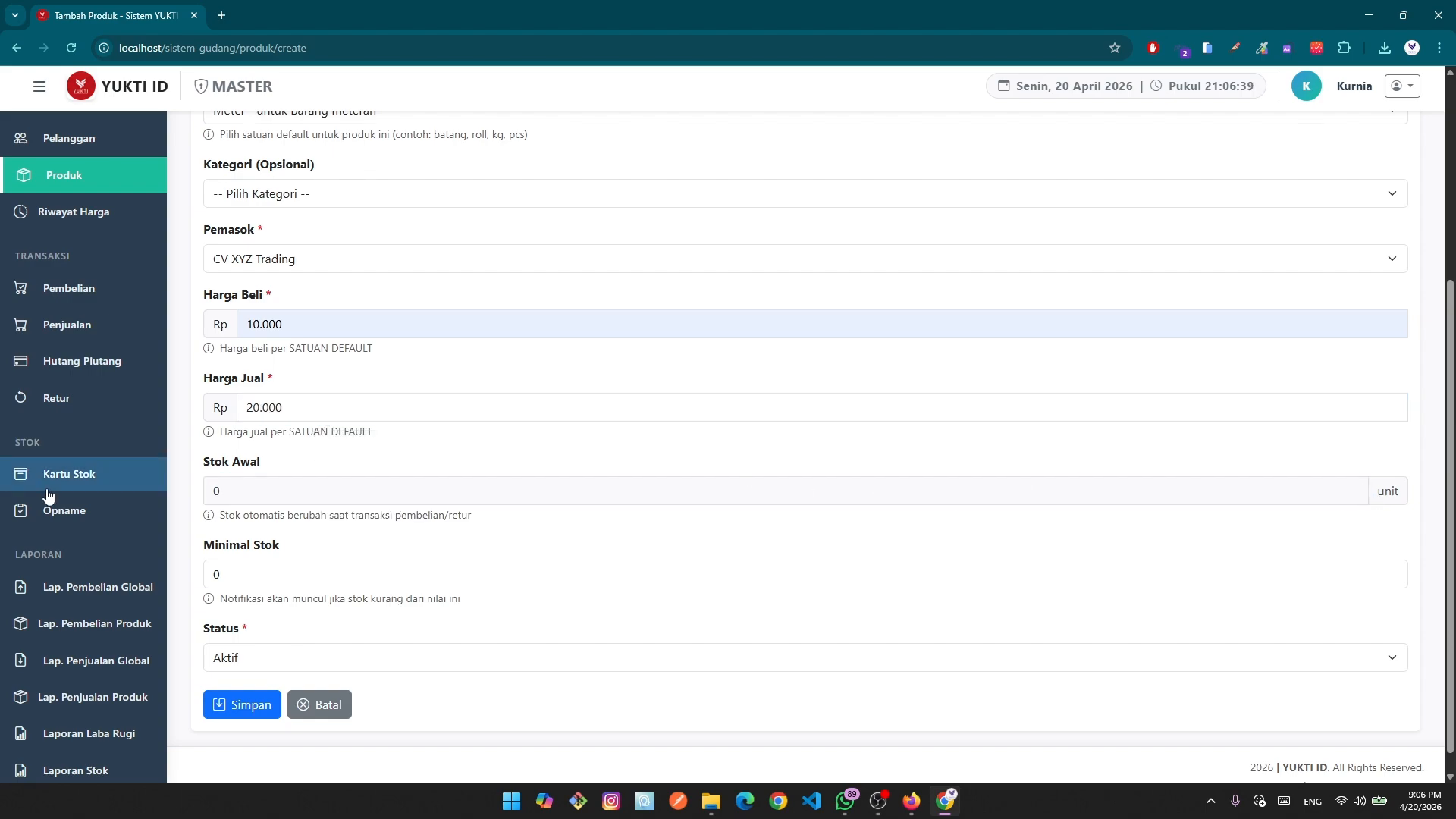
click(229, 497)
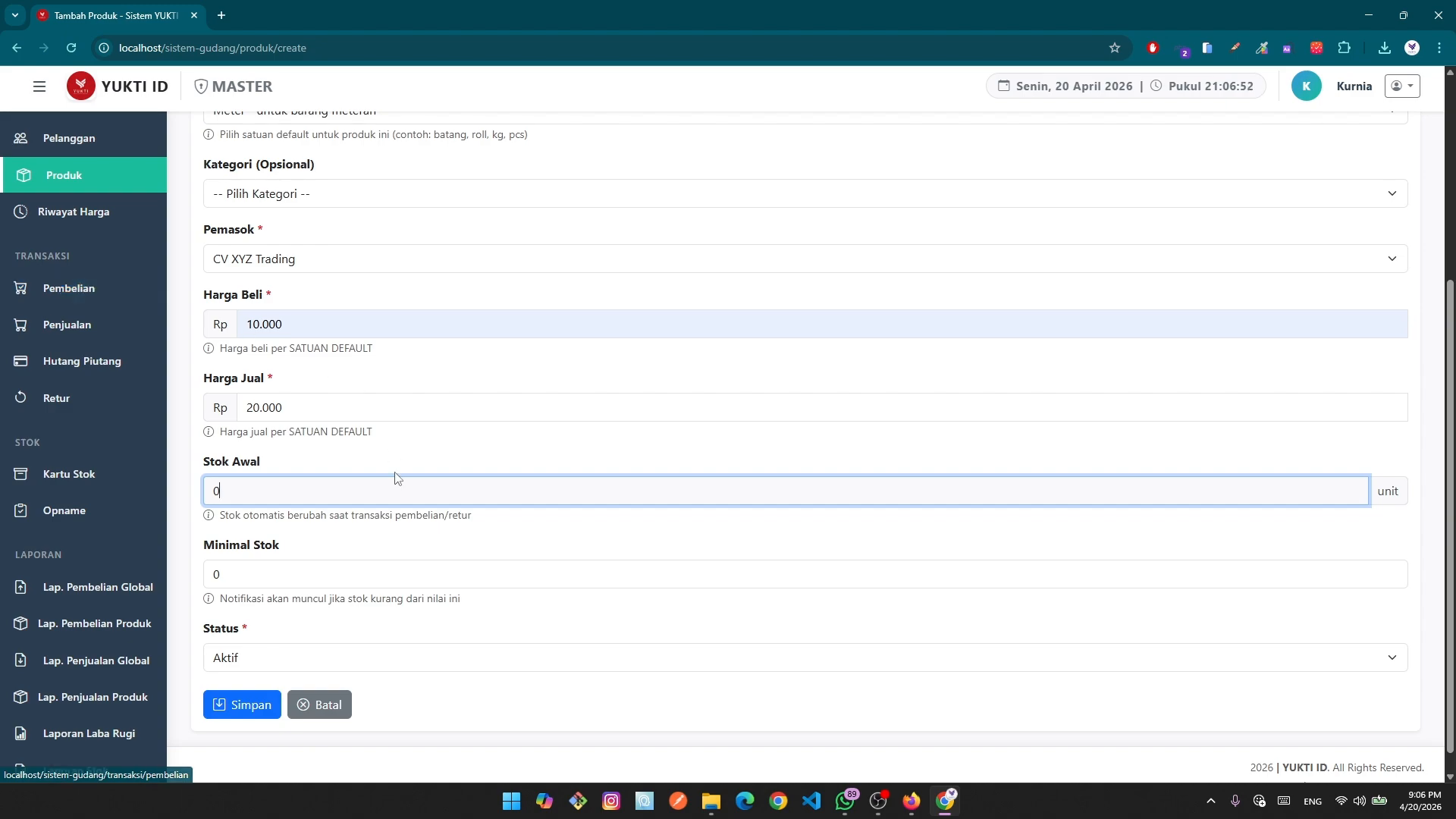
Change Minimal Stok to 10 for Galvalum (3m), leaving Stok Awal at 0.
scroll(294, 546, up, 1)
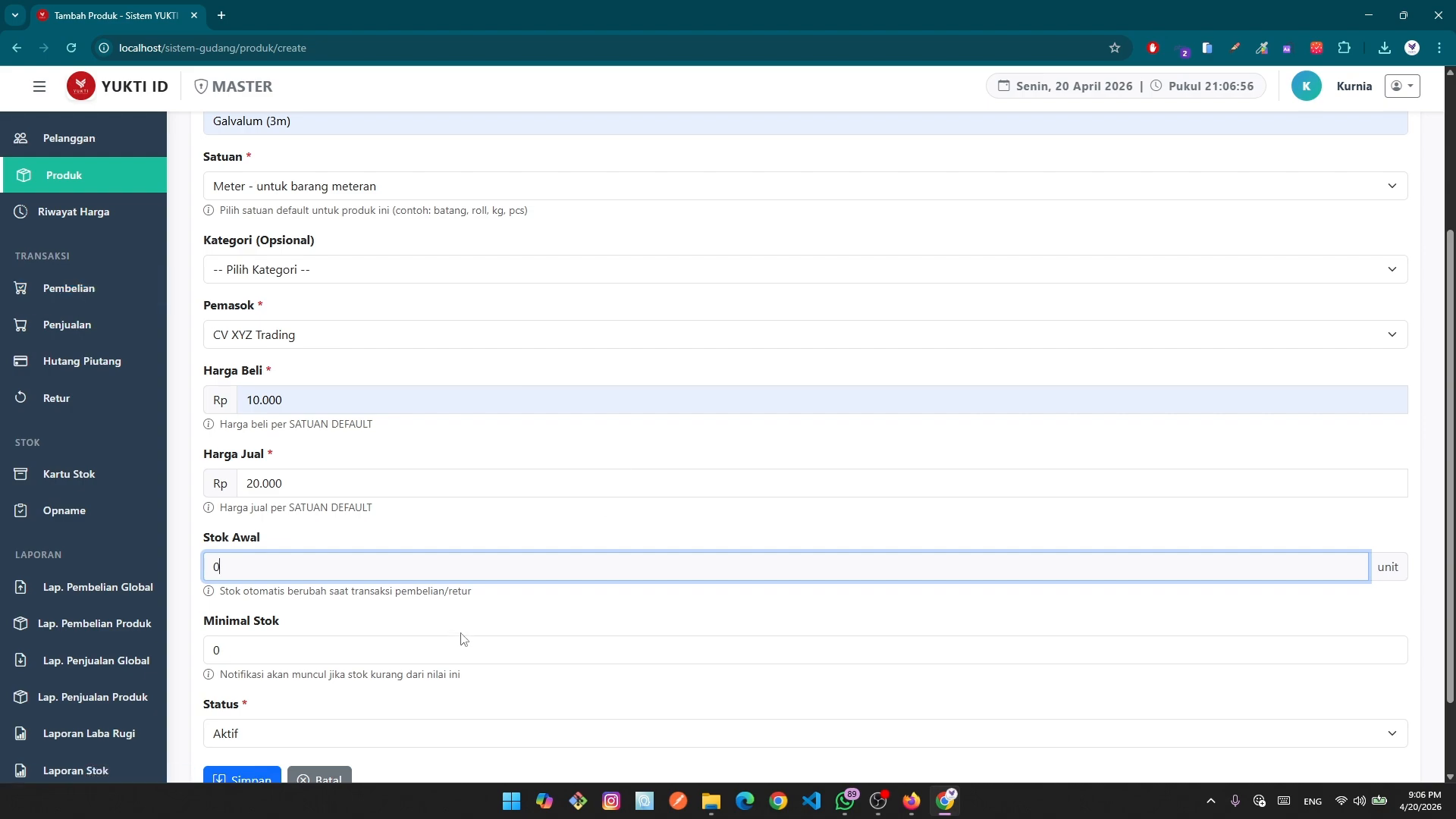
scroll(459, 584, up, 2)
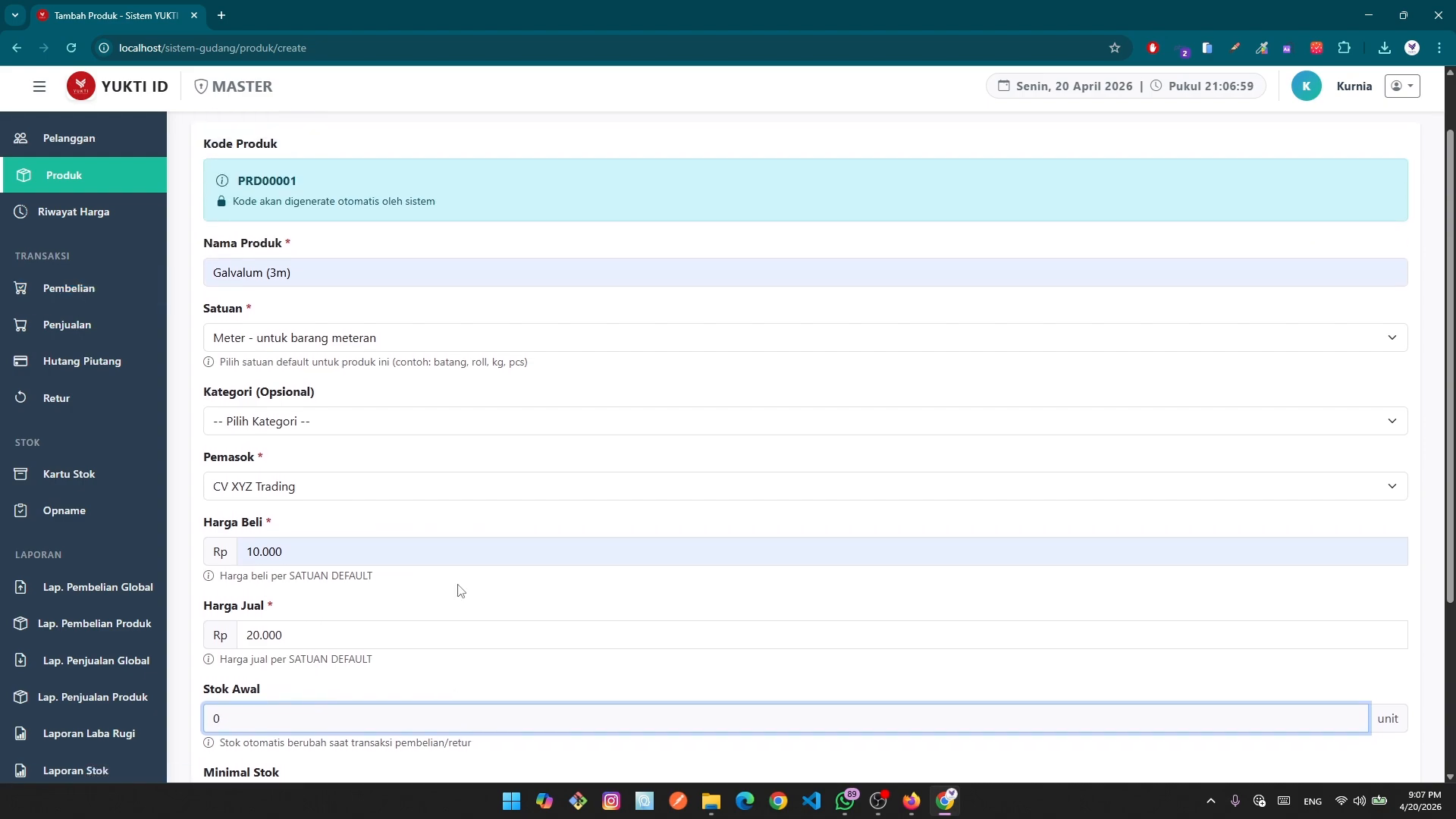
scroll(459, 587, down, 3)
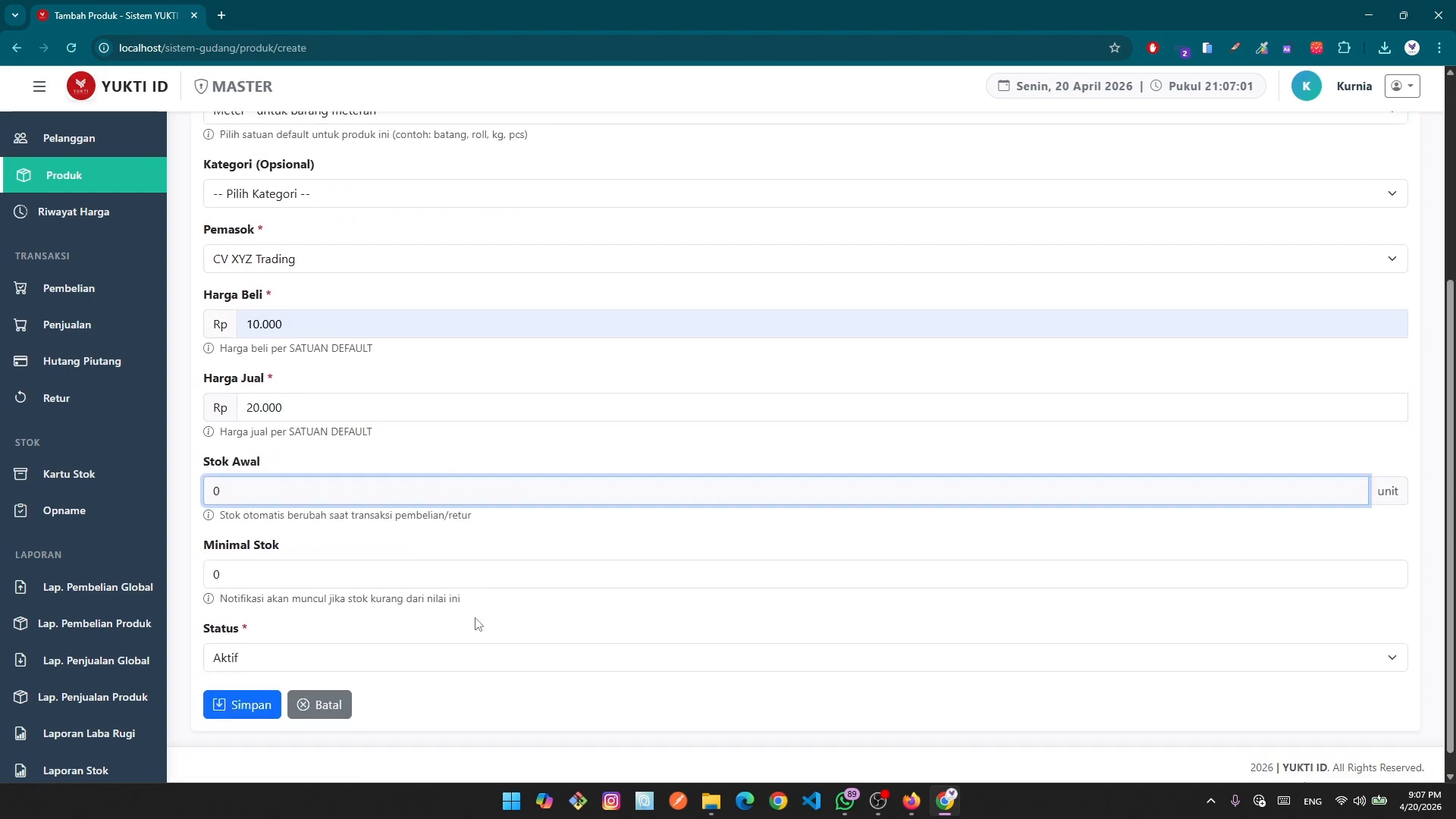
scroll(478, 623, up, 3)
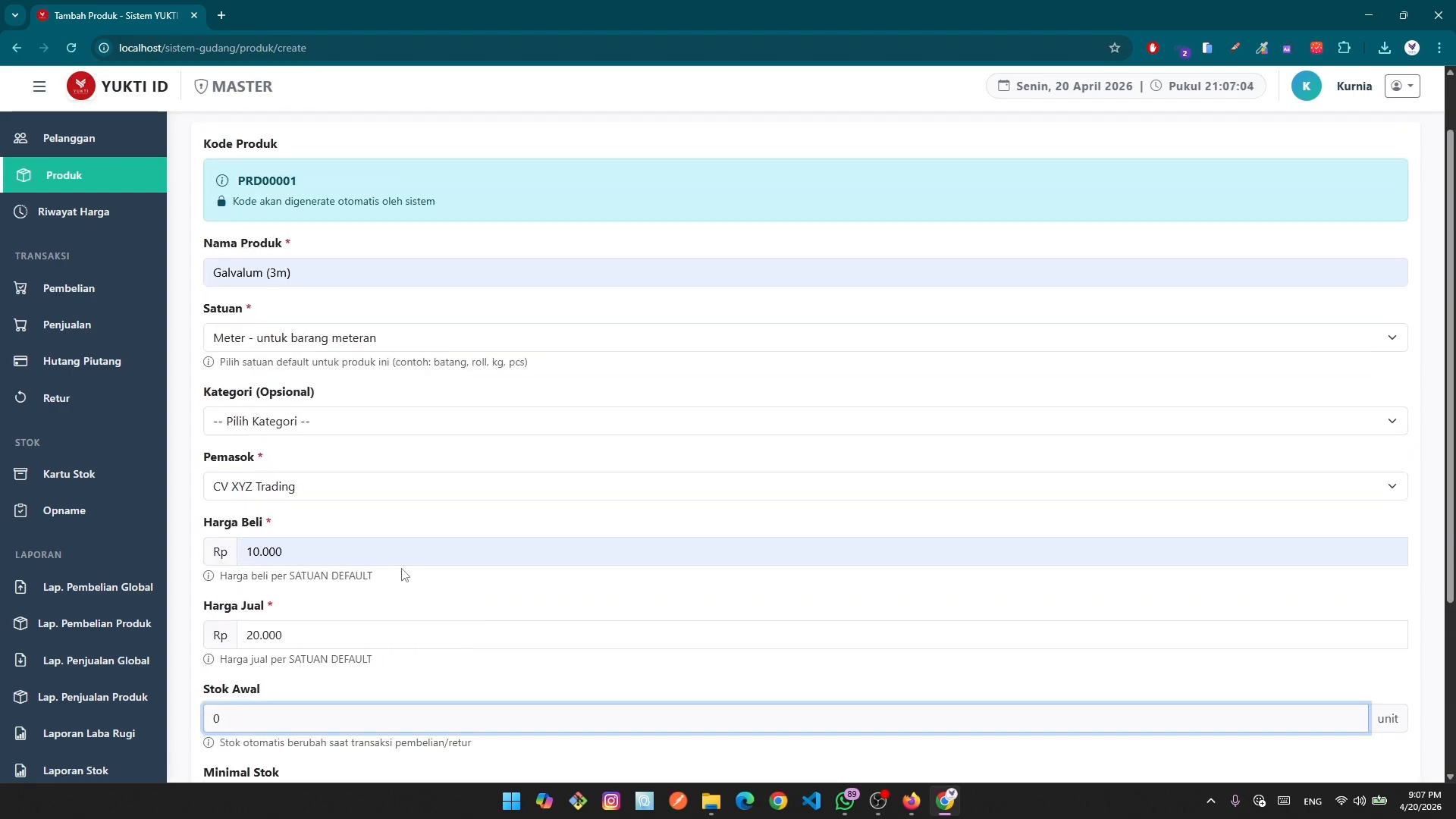
scroll(413, 571, down, 2)
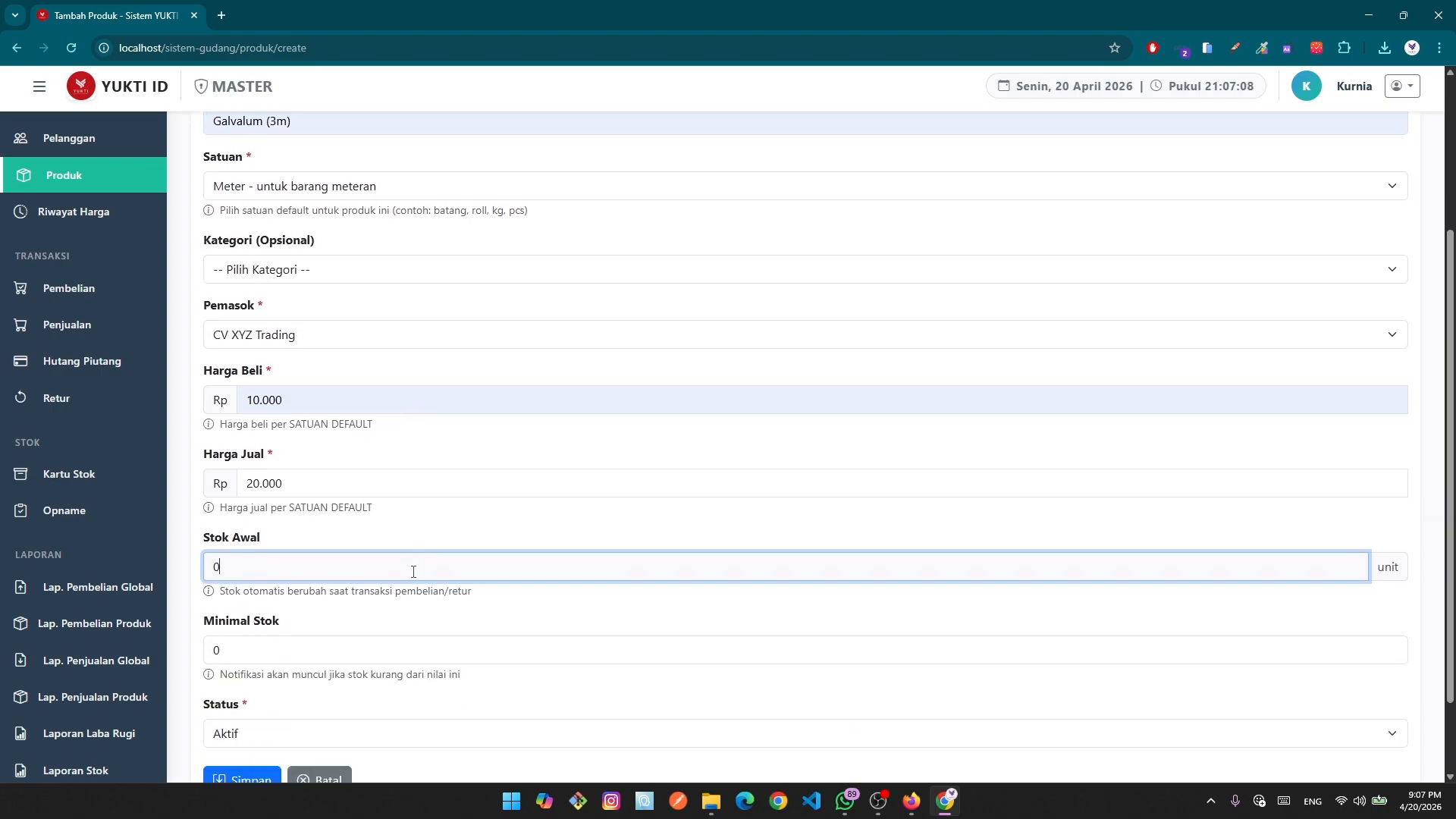
scroll(413, 570, down, 2)
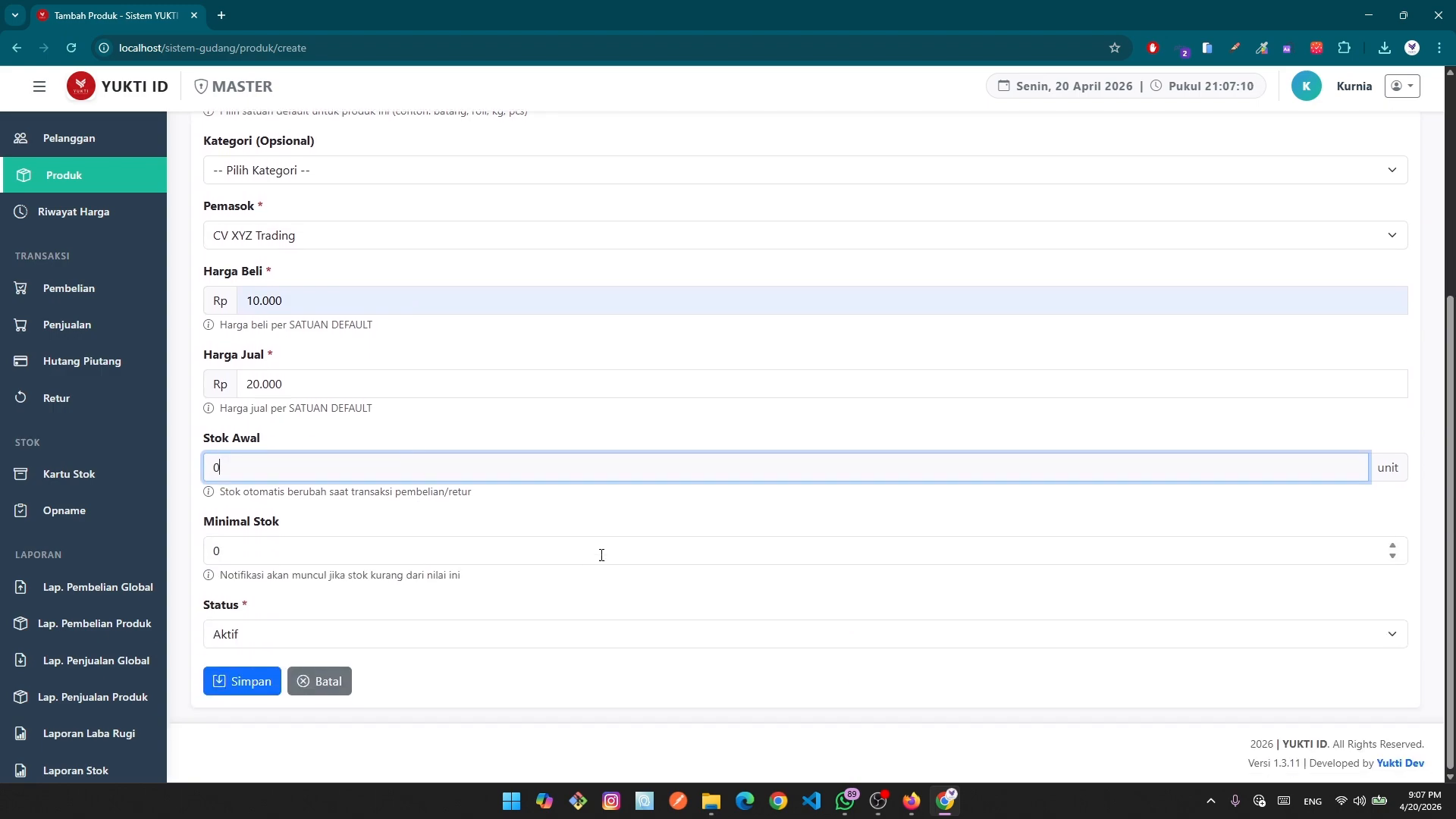
click(213, 554)
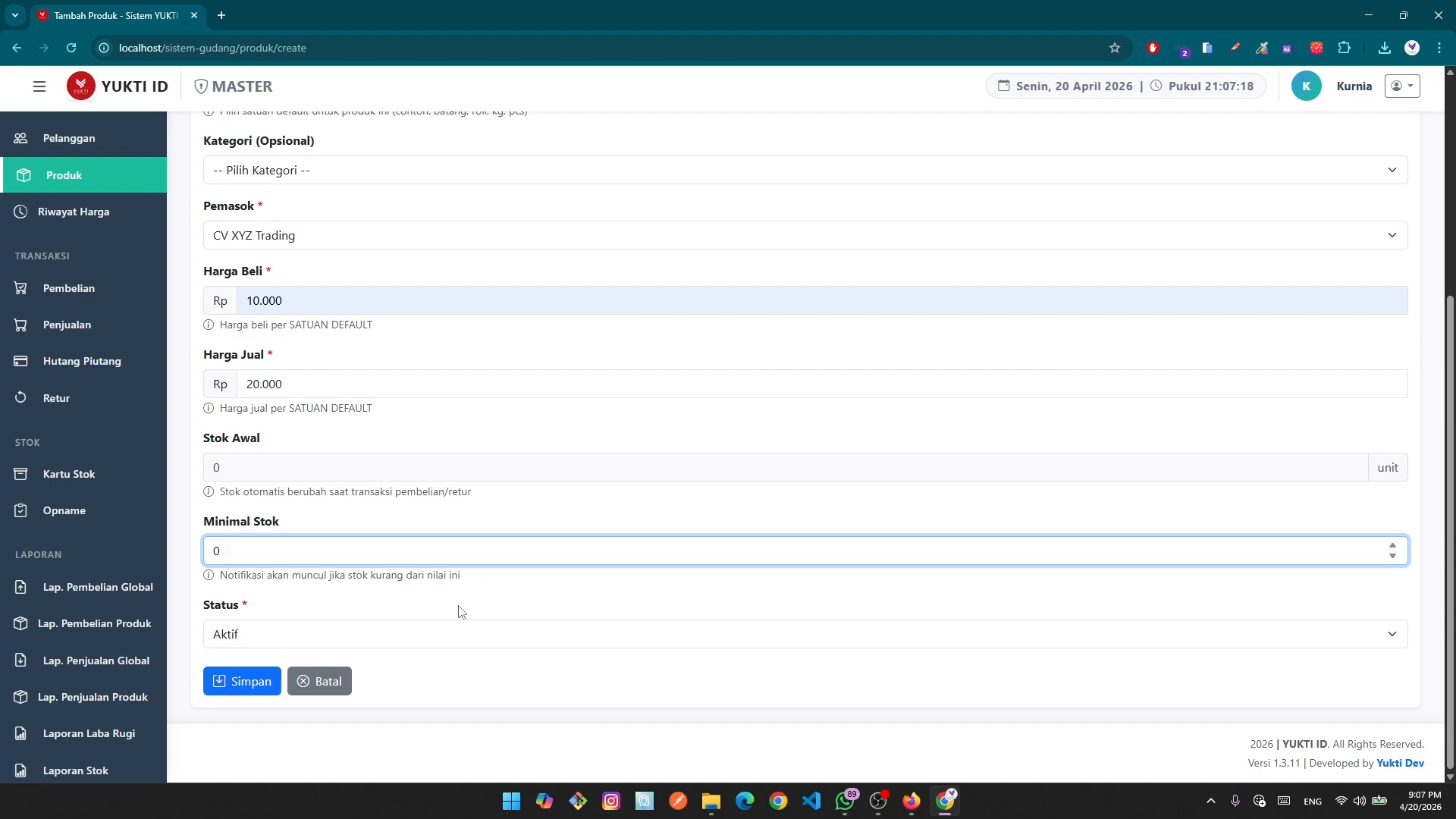
text(1)
Save Galvalum (3m), reveal its Rp 10.000 purchase price, and open the purchase transactions list.
click(251, 683)
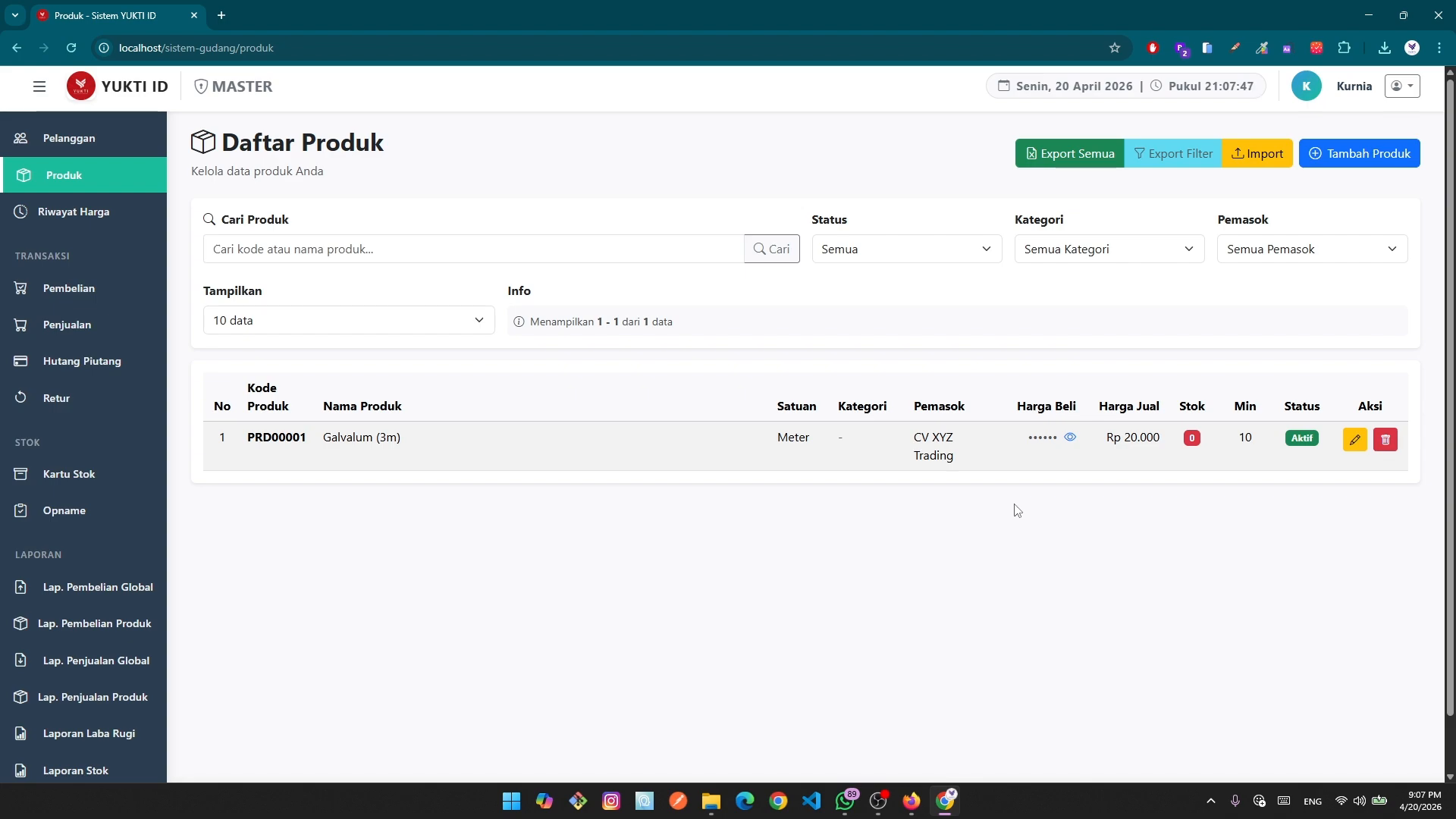
click(1070, 438)
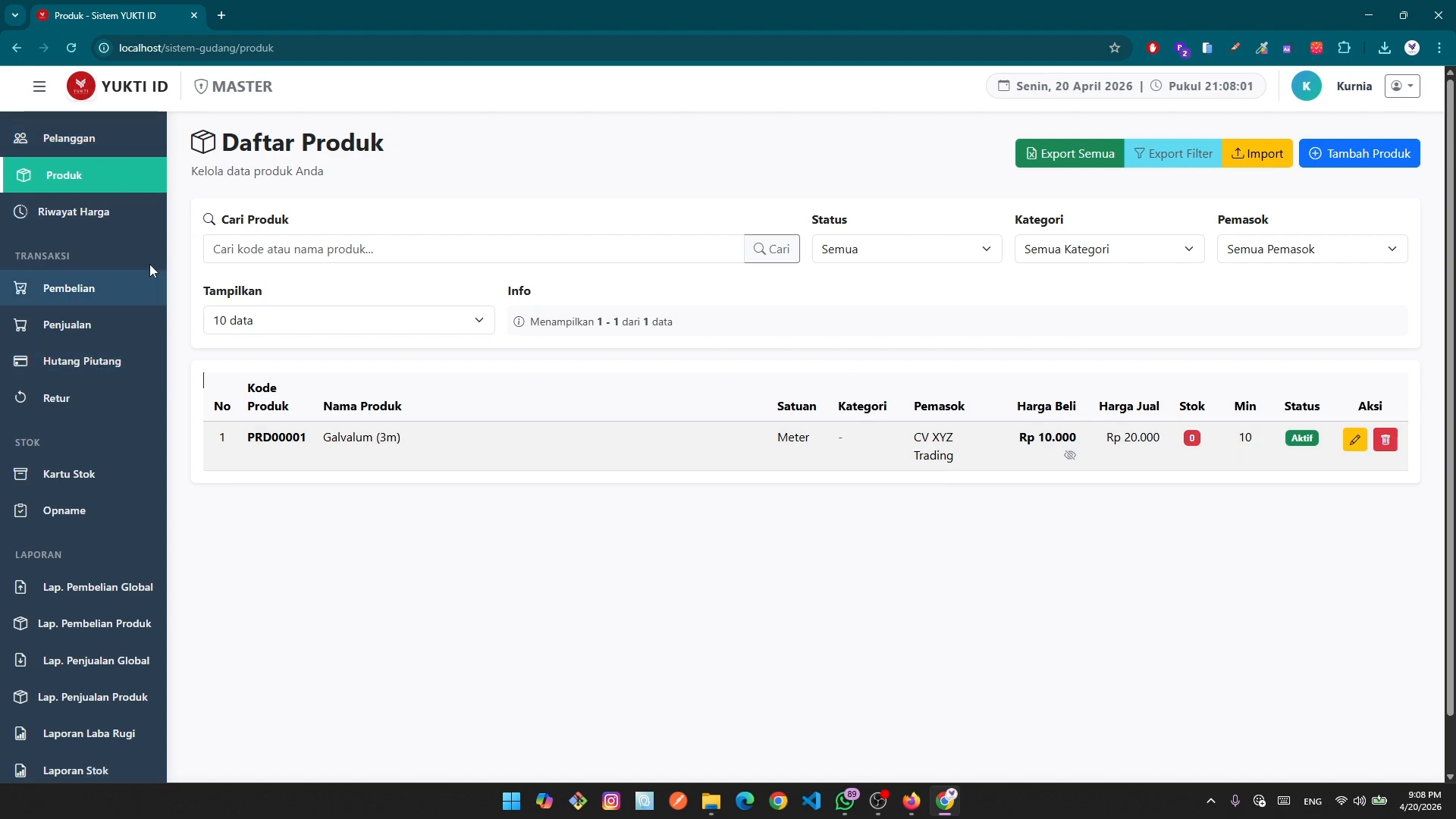
click(85, 304)
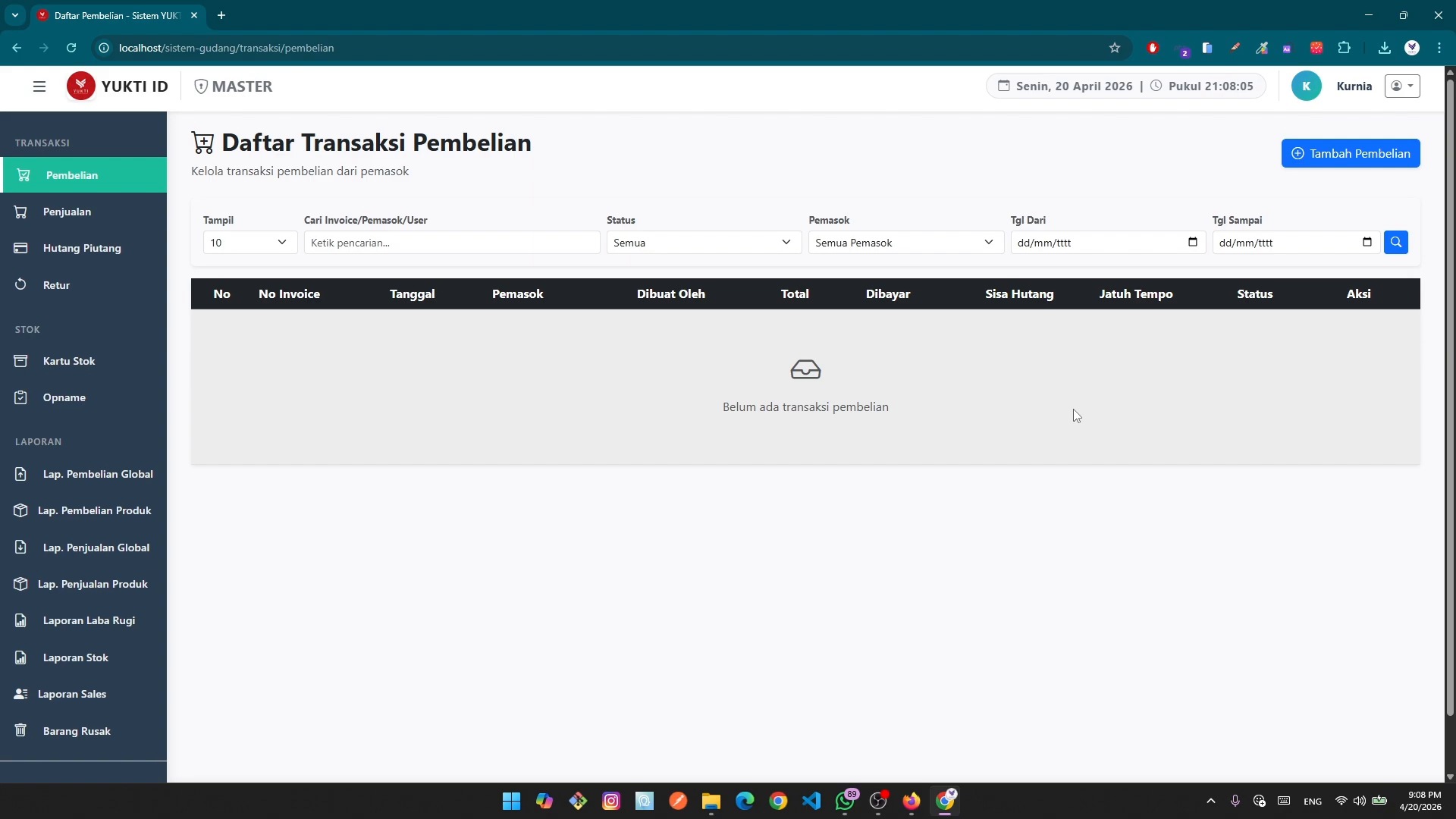
Return to Daftar Produk, re-reveal the Rp 10.000 purchase price, and go back to the Dashboard.
scroll(108, 286, up, 2)
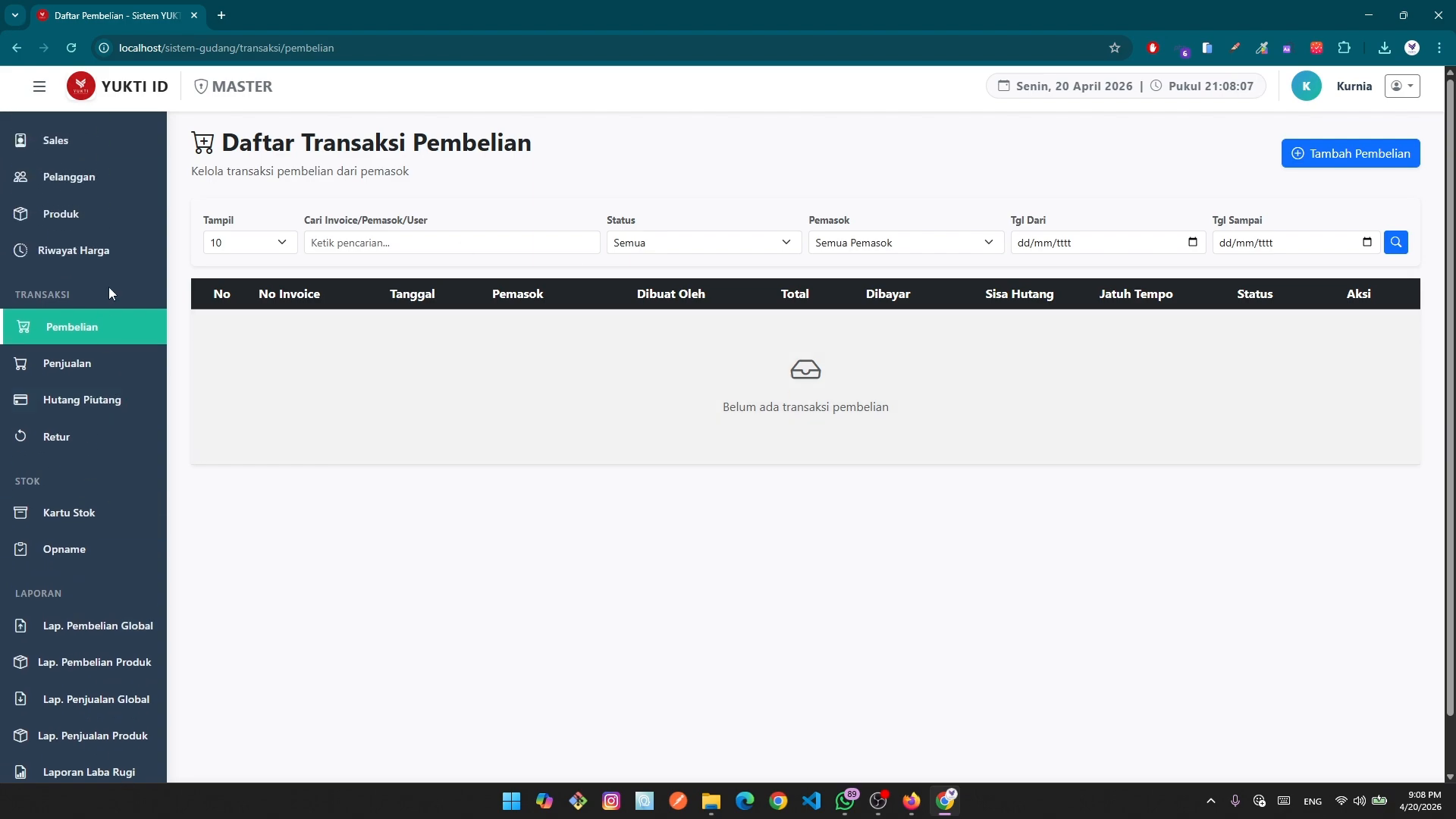
click(65, 216)
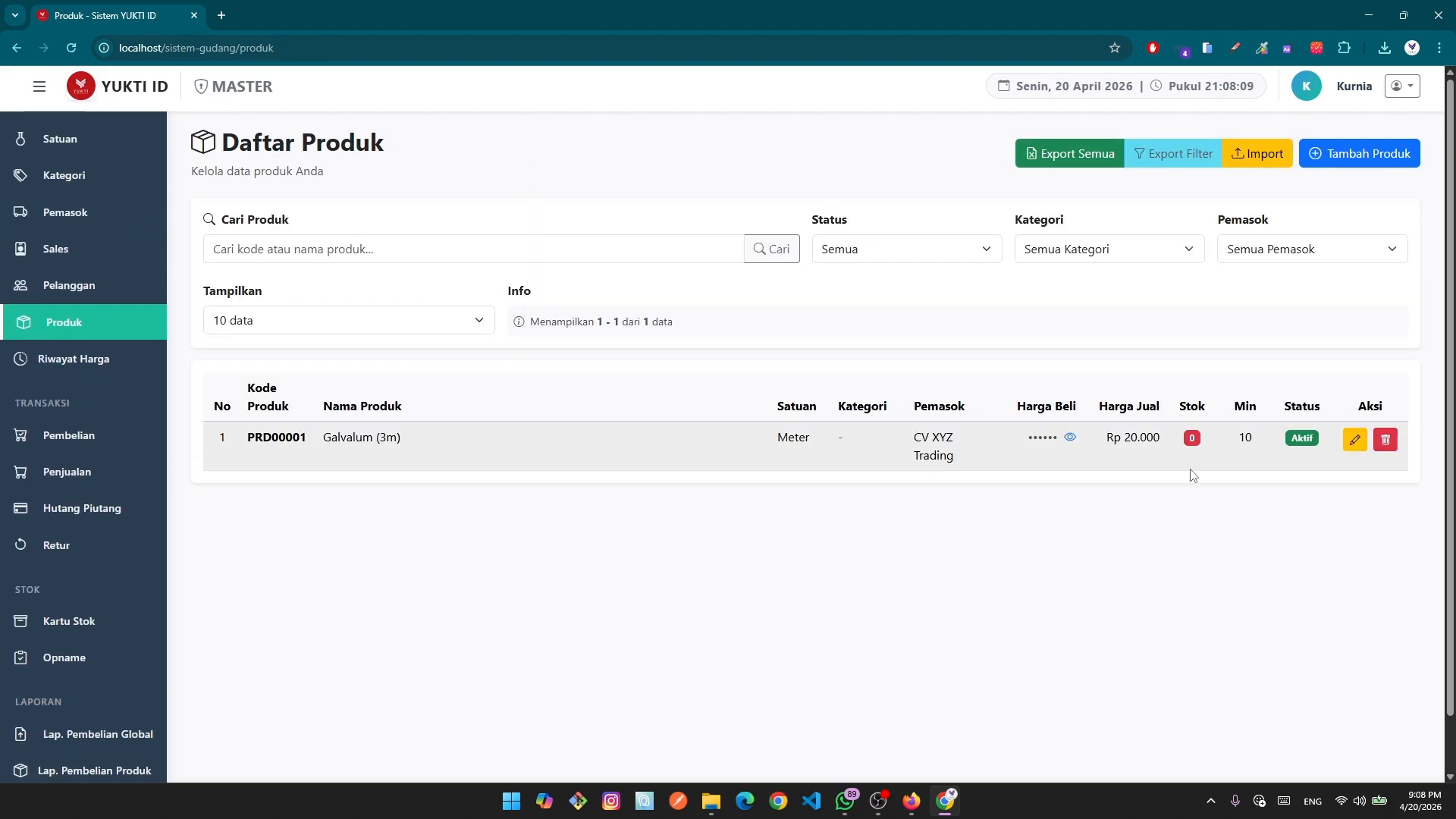
click(1070, 439)
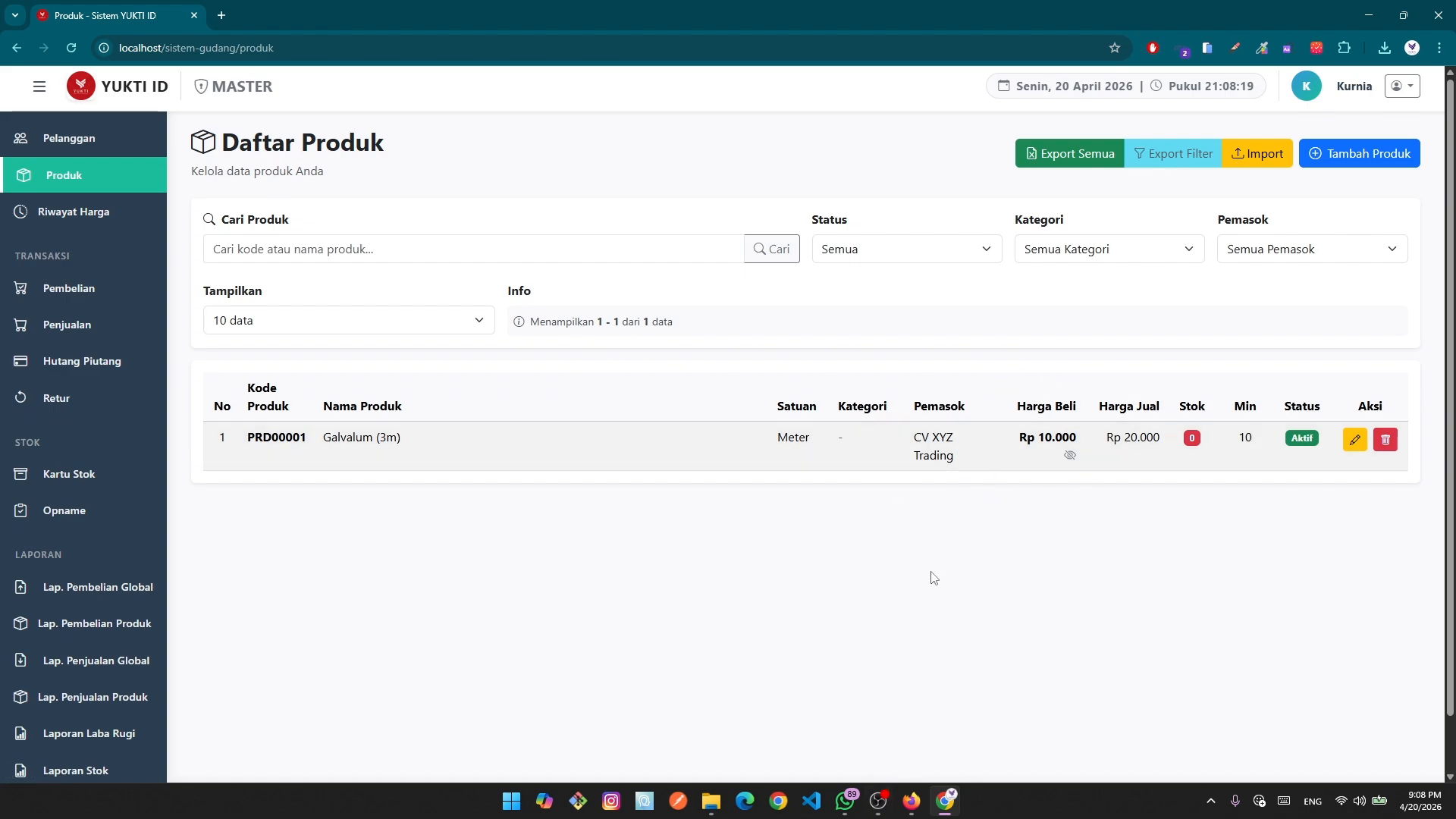
key(alt+Left)
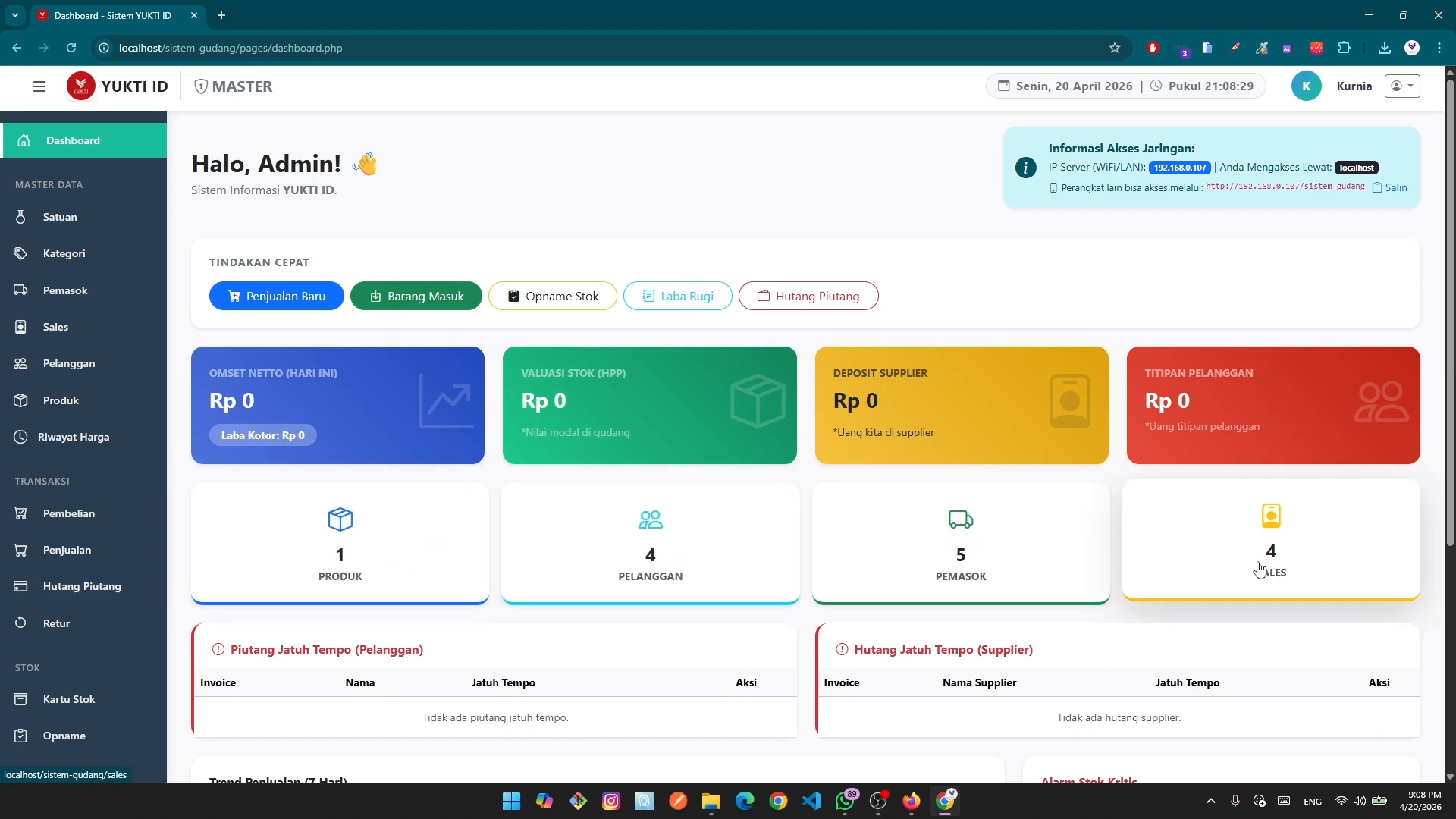
Scroll to the Alarm Stok Kritis panel for Galvalum (3m), then return to Daftar Produk.
scroll(1260, 568, down, 3)
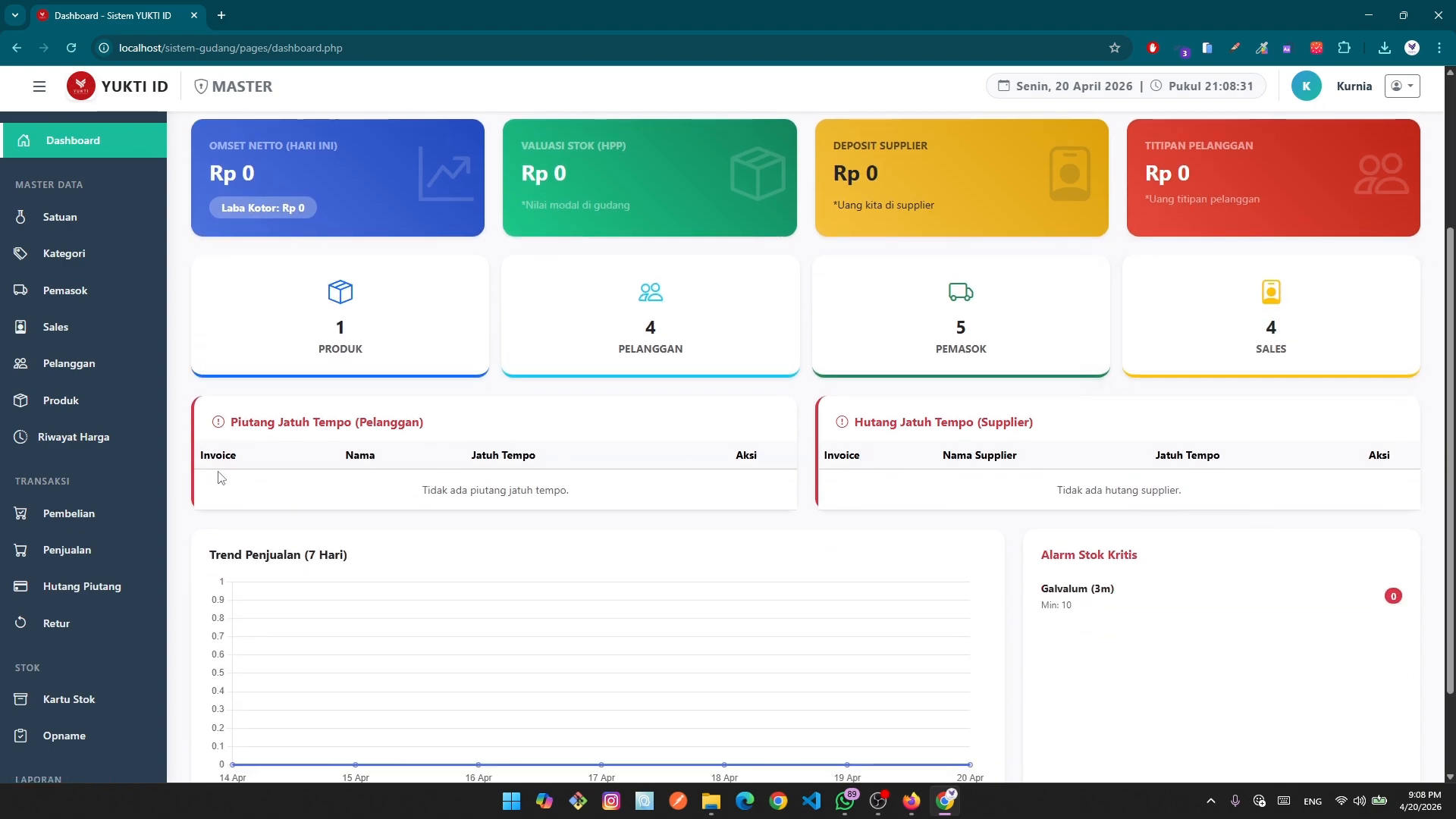
scroll(401, 561, down, 2)
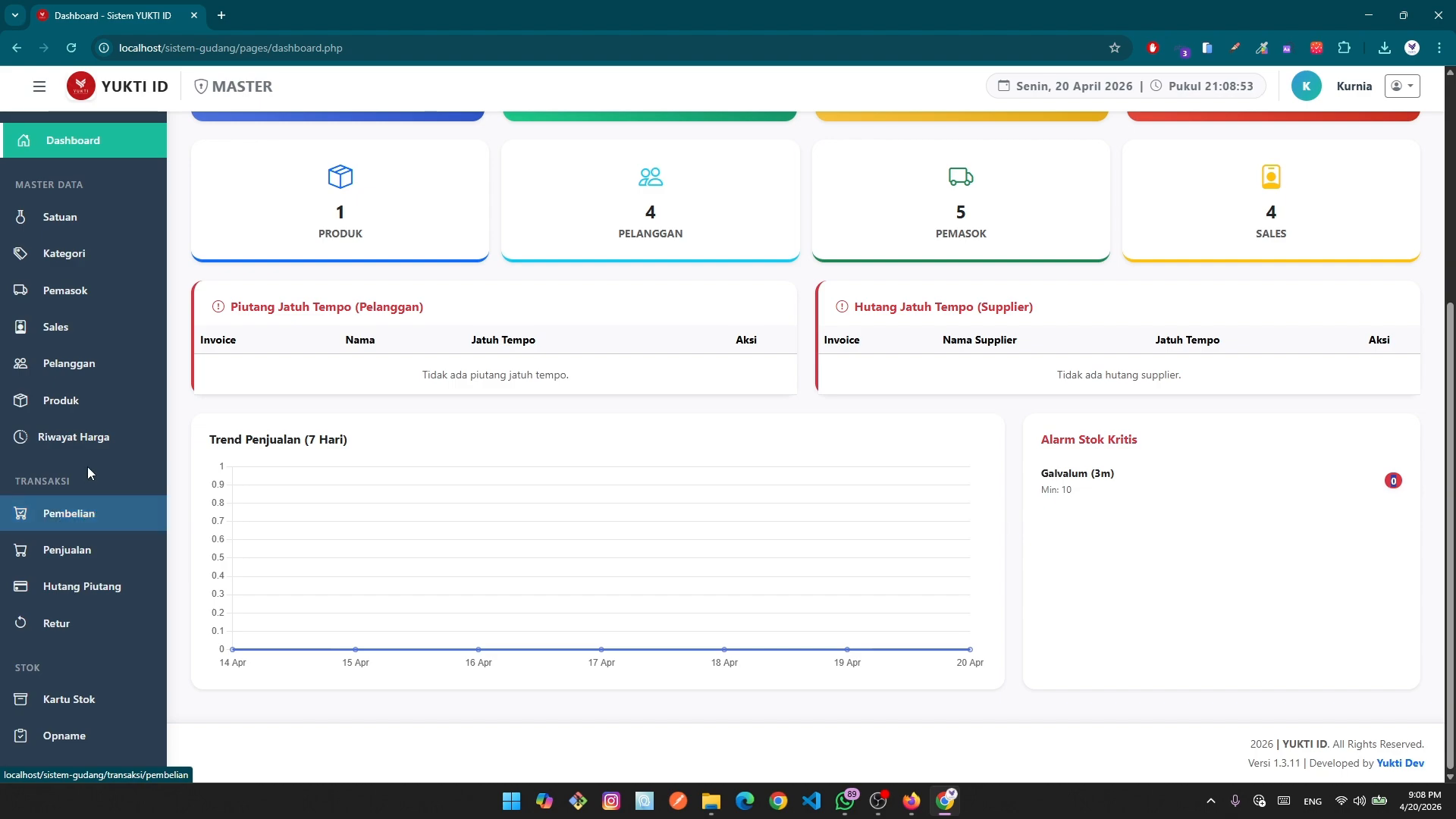
click(82, 402)
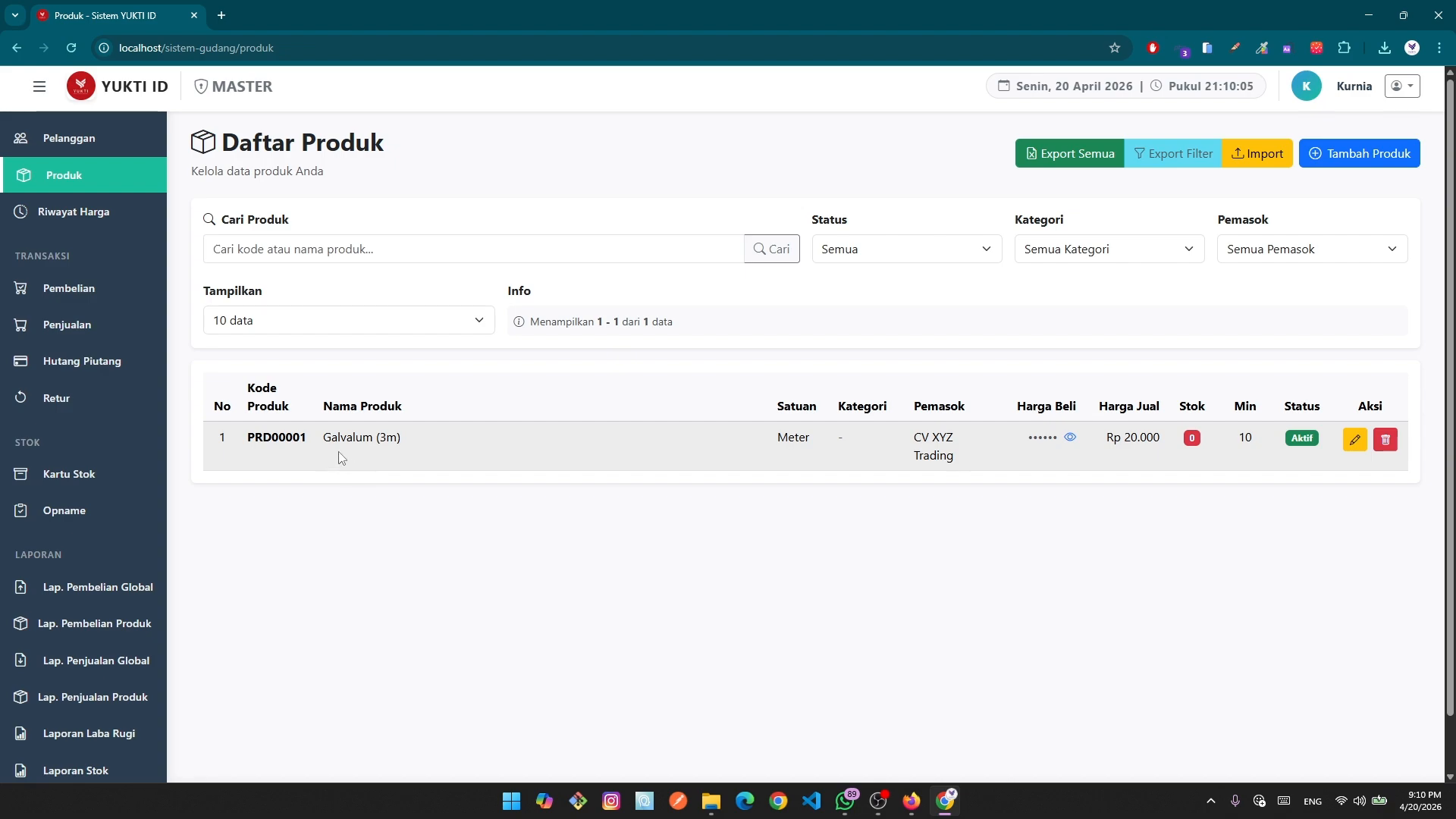
drag(322, 436, 431, 442)
click(326, 626)
drag(355, 442, 435, 451)
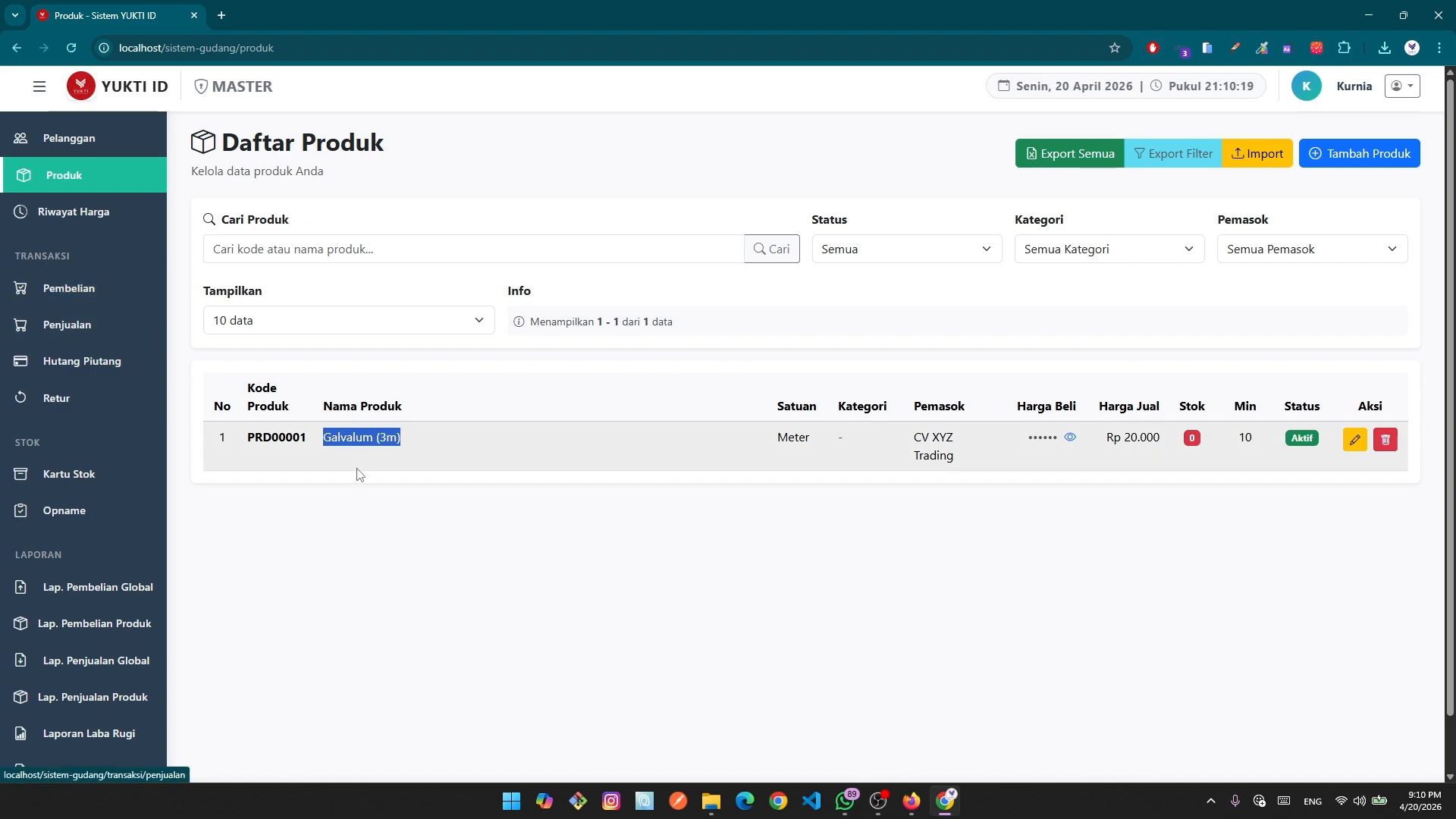
drag(238, 438, 456, 445)
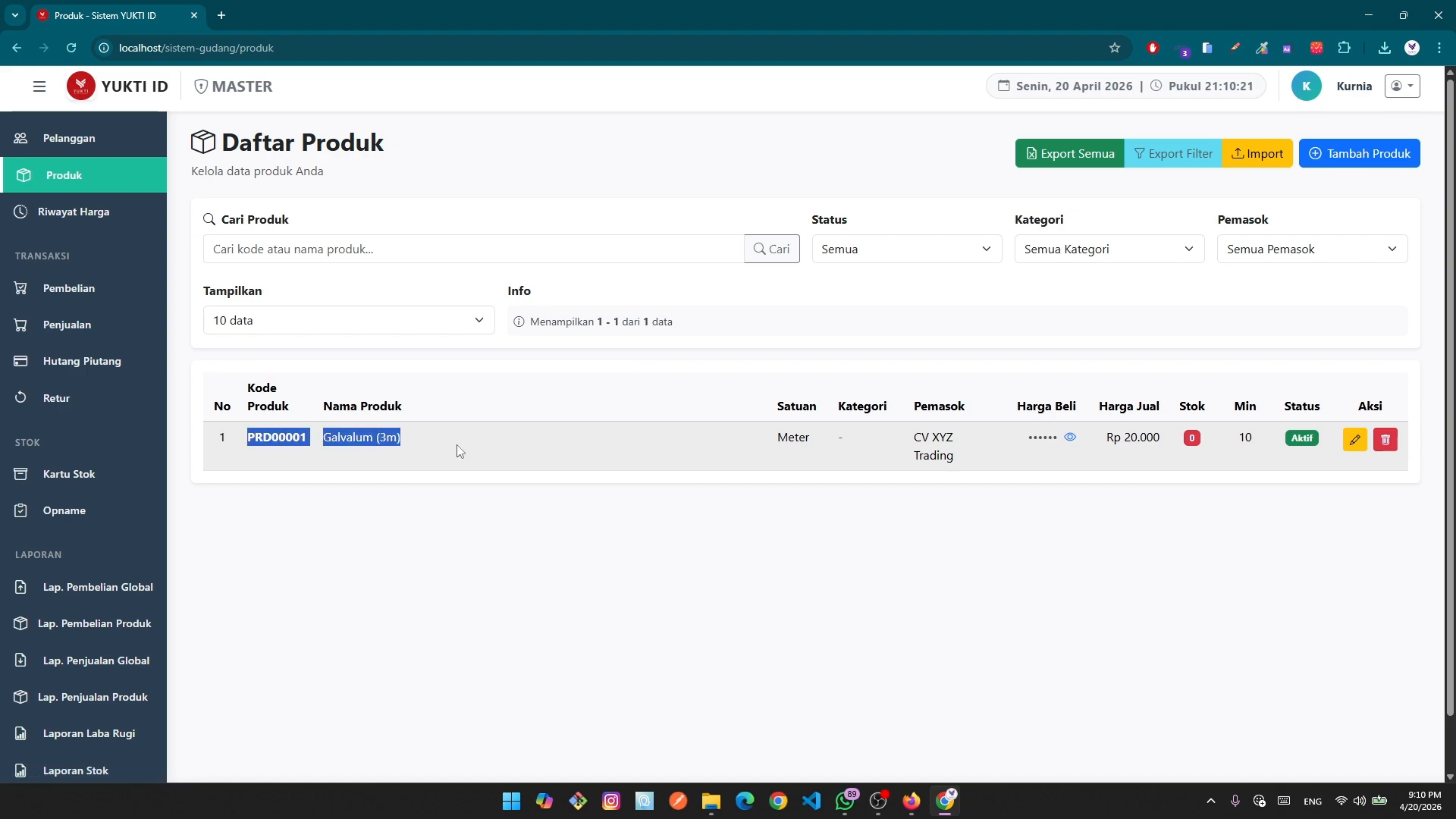
click(557, 542)
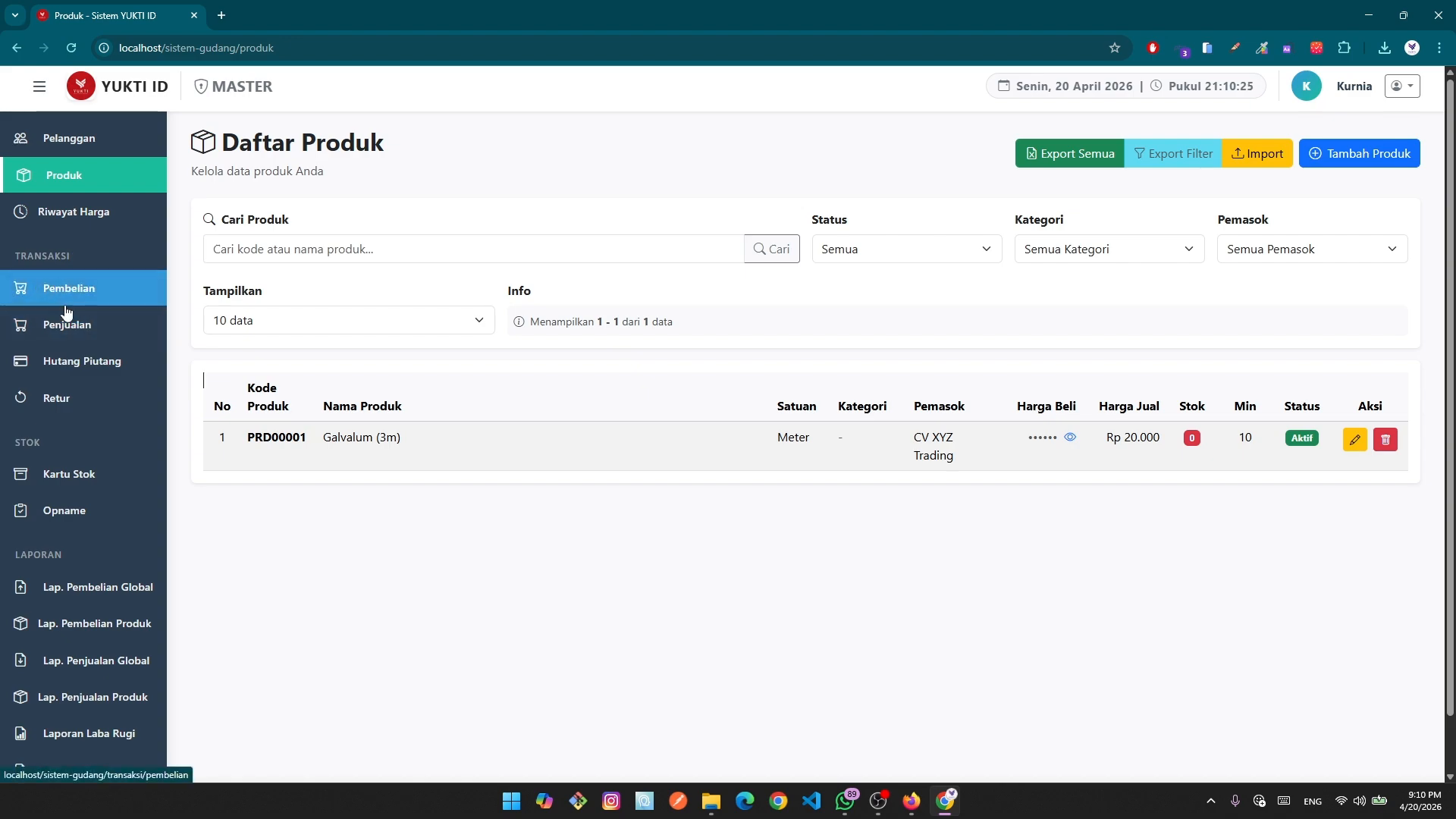
drag(235, 443, 617, 453)
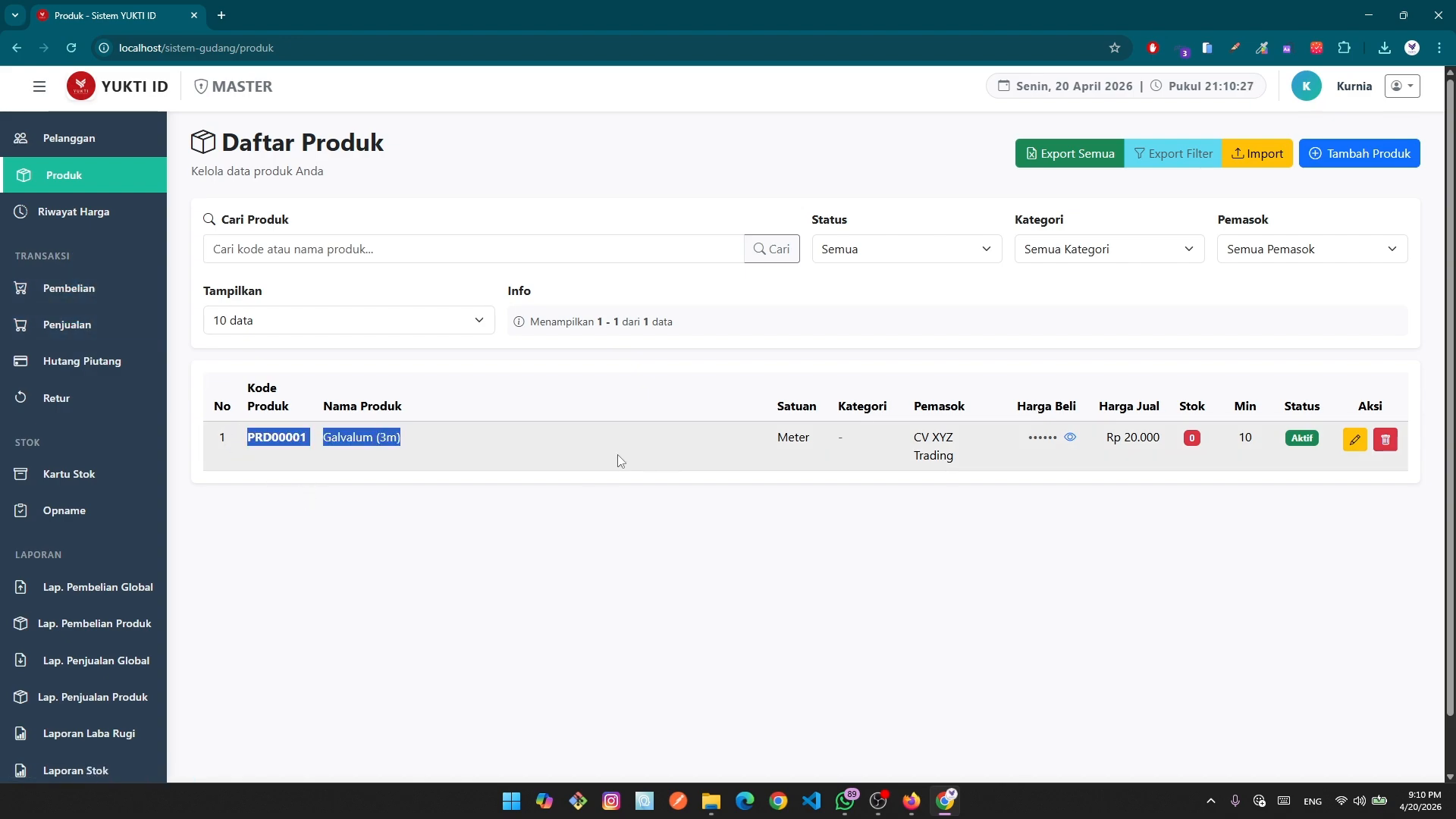
click(619, 665)
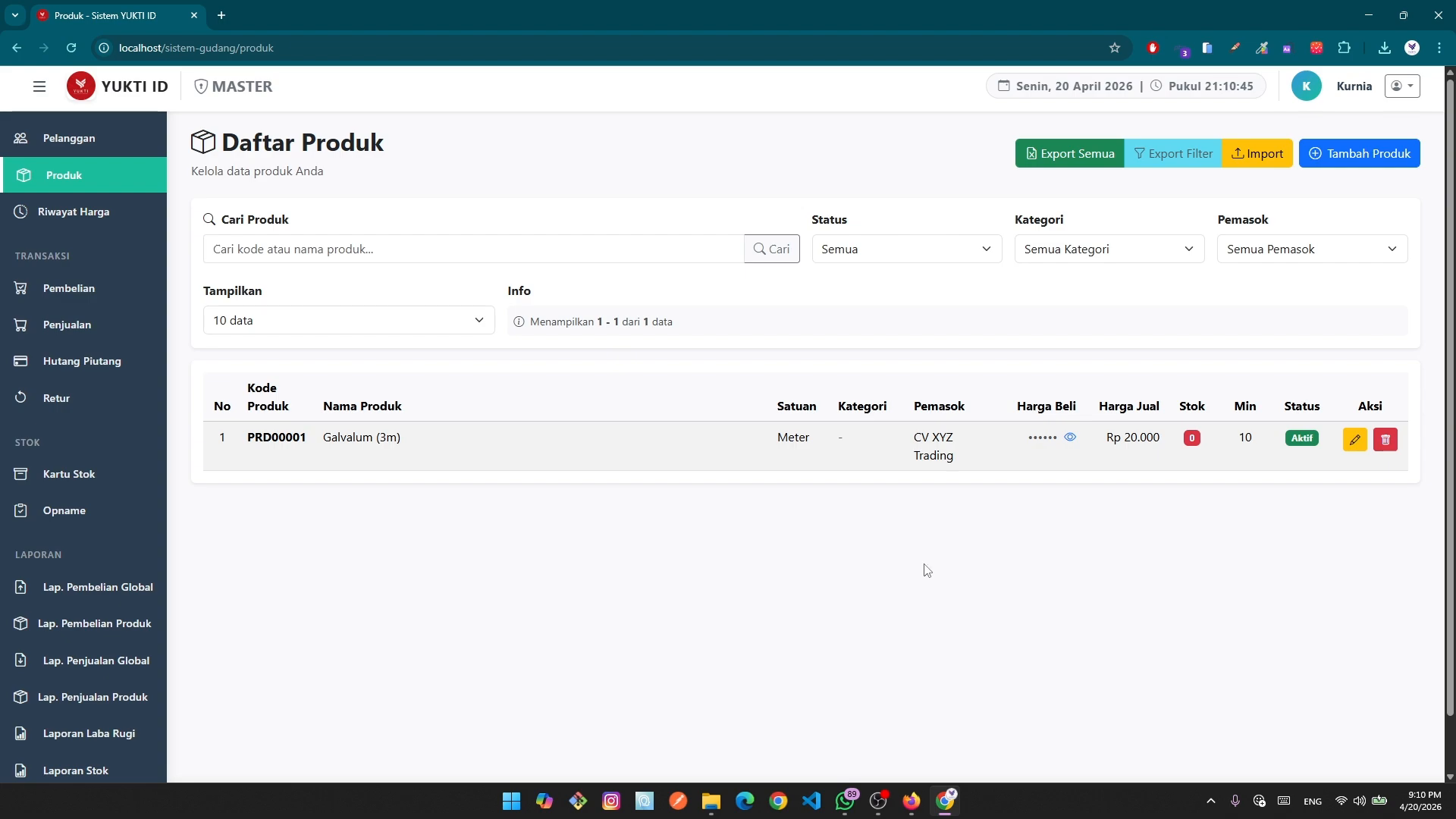
Download and save the product import template from YUKTI's Excel import page.
click(1250, 164)
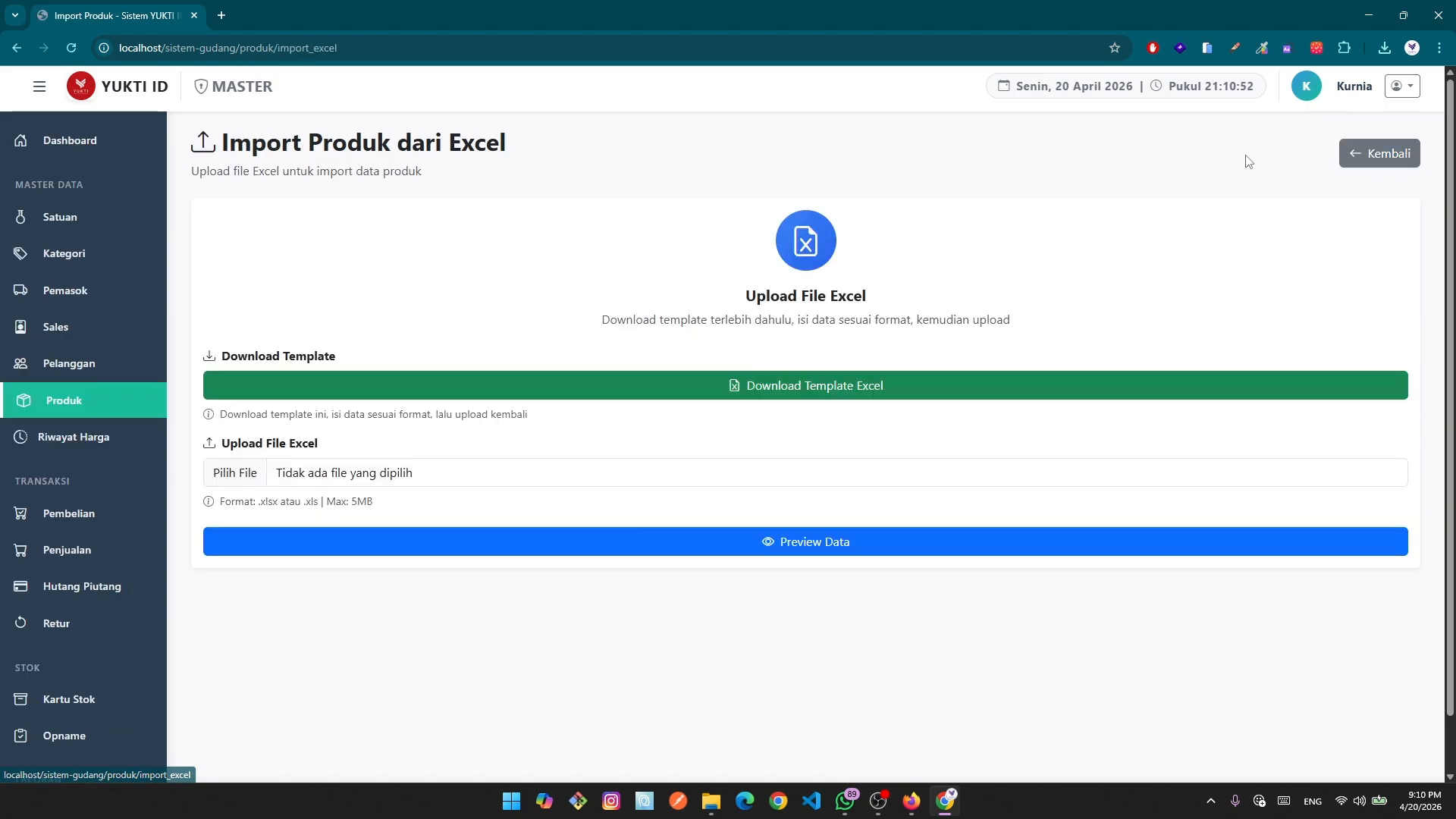
click(456, 383)
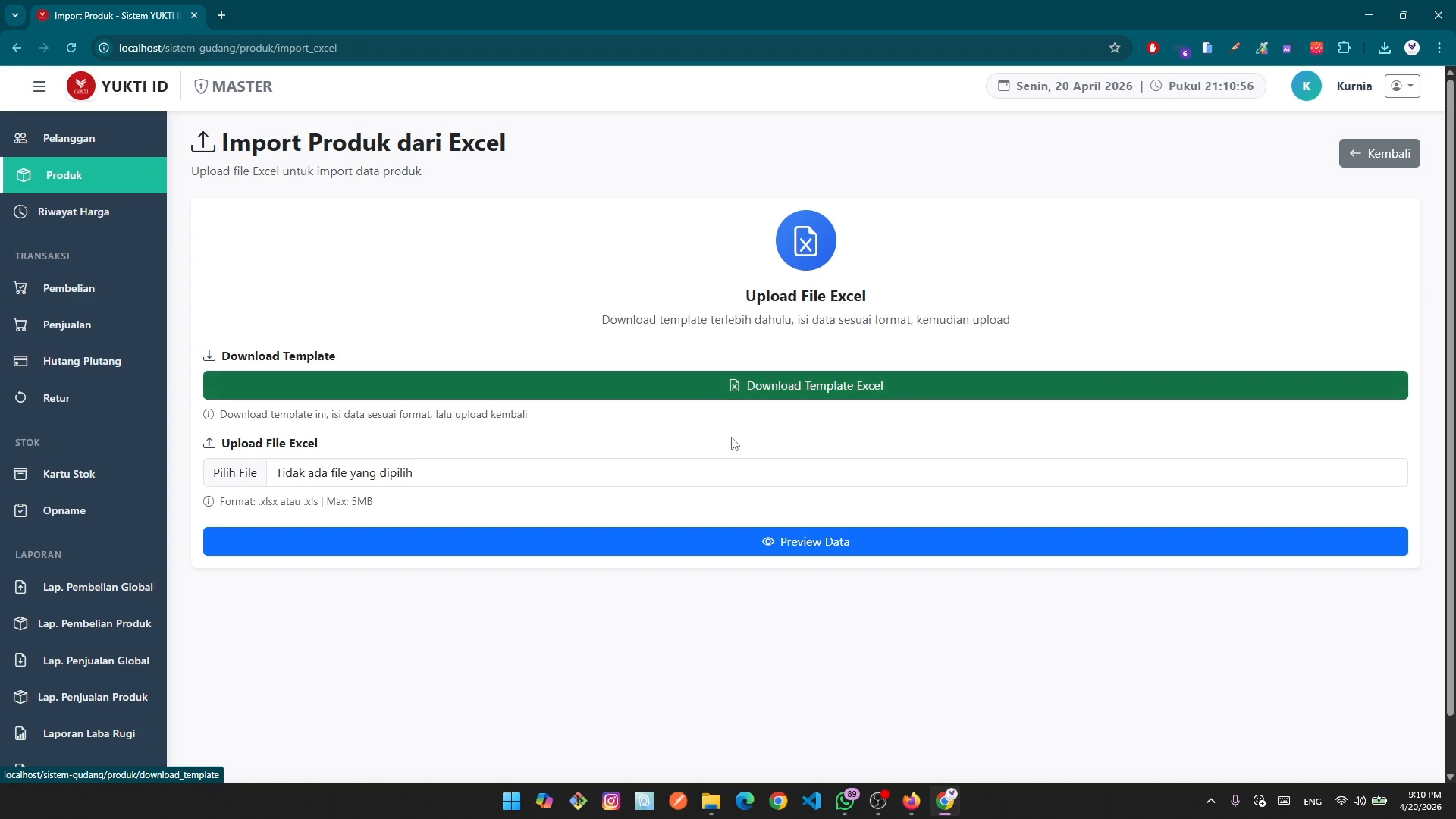
click(697, 544)
Show template_import_produk (1).xlsx in the refreshed Downloads folder in File Explorer.
click(1387, 50)
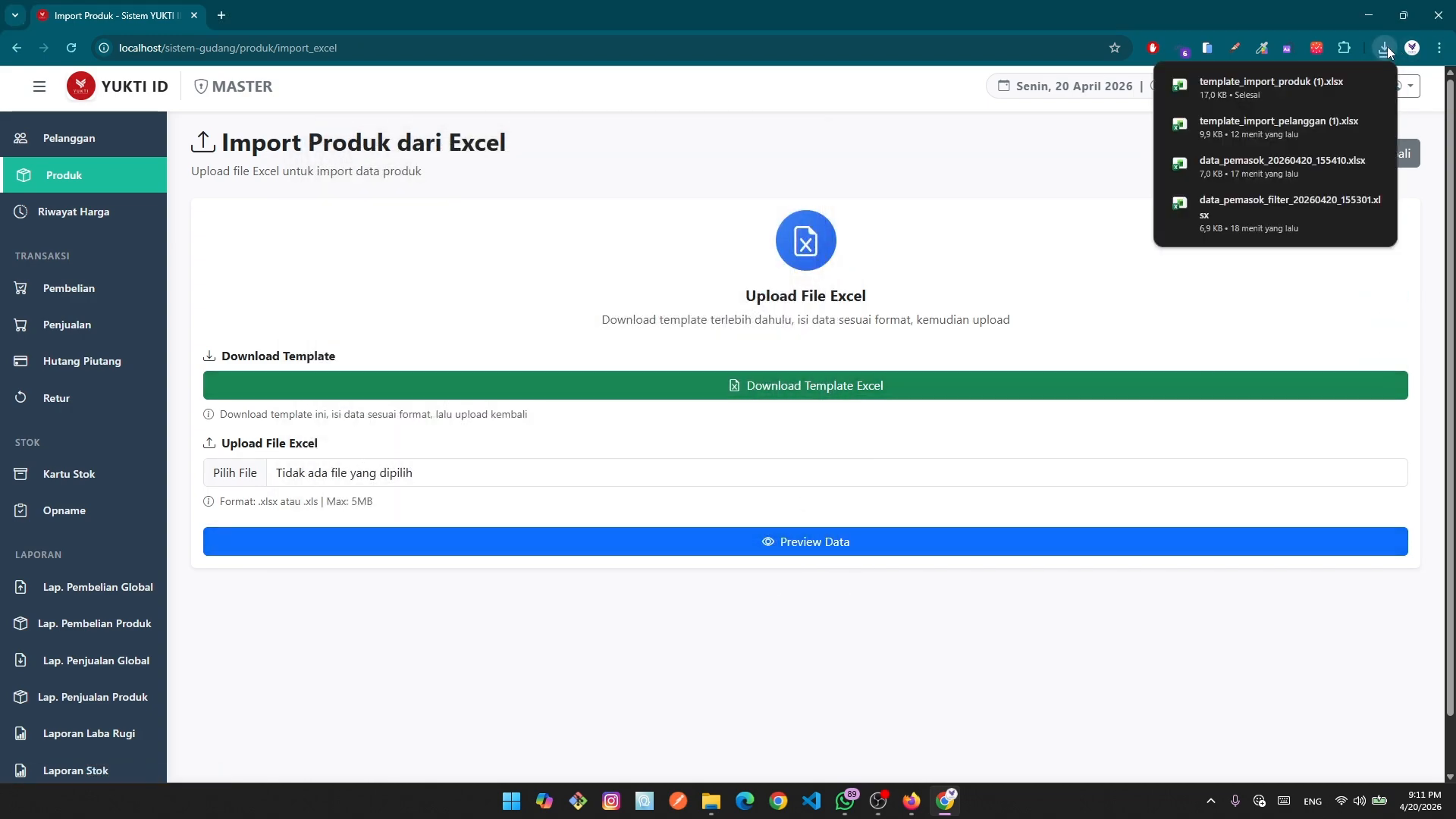
click(1345, 86)
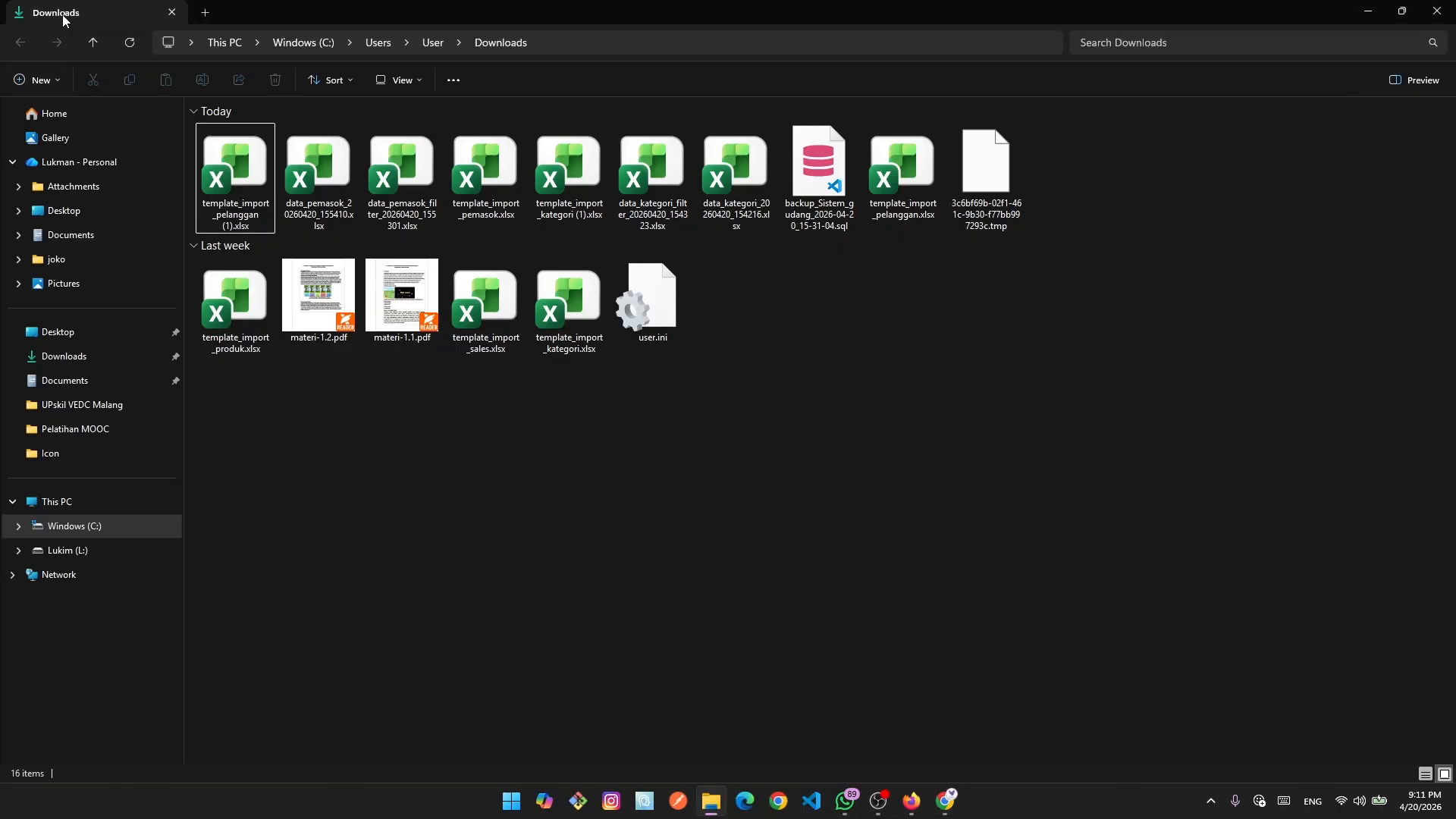
click(132, 43)
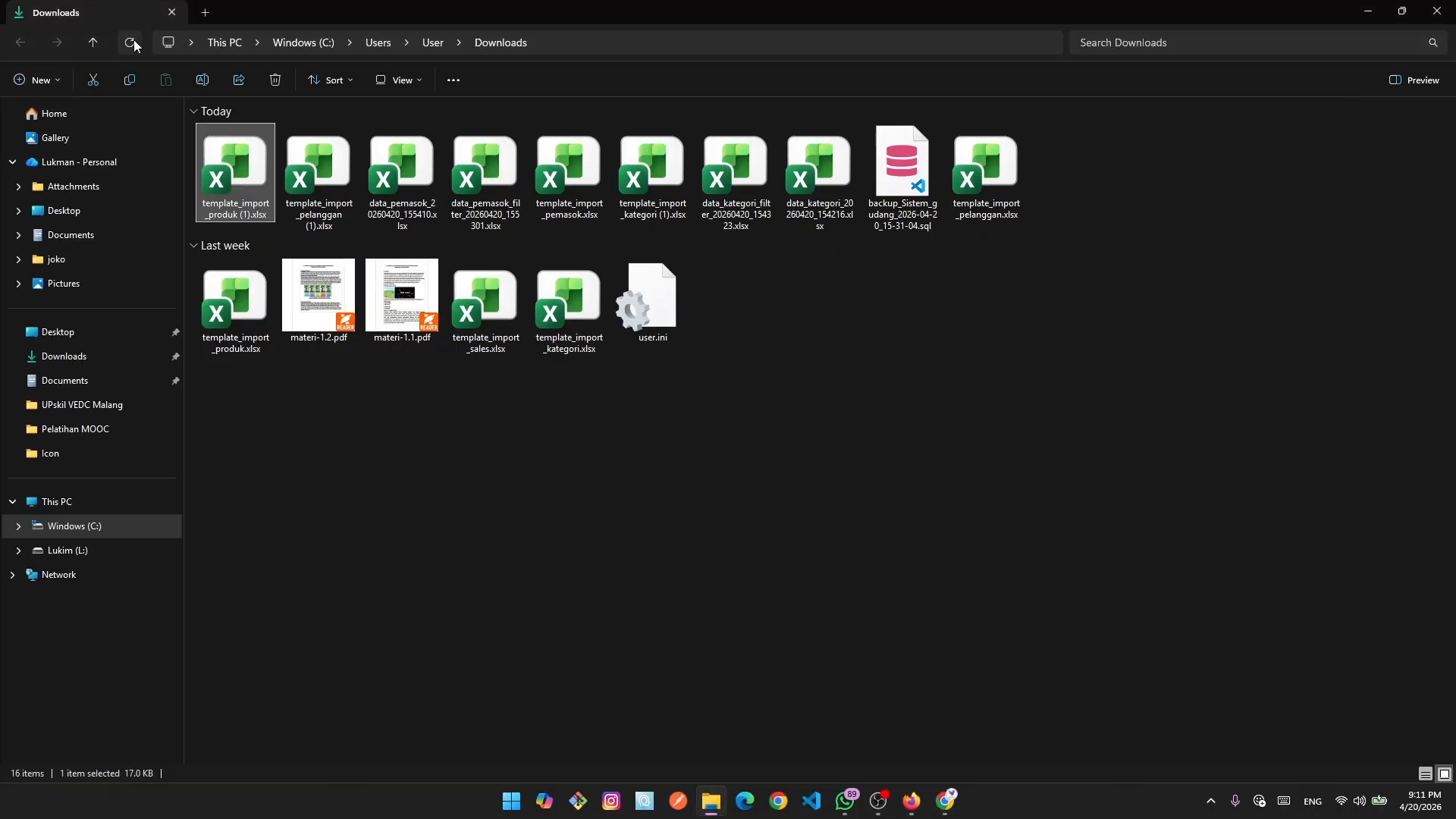
Open template_import_produk (1).xlsx and point out the Meter and Roll units on Referensi.
double_click(253, 178)
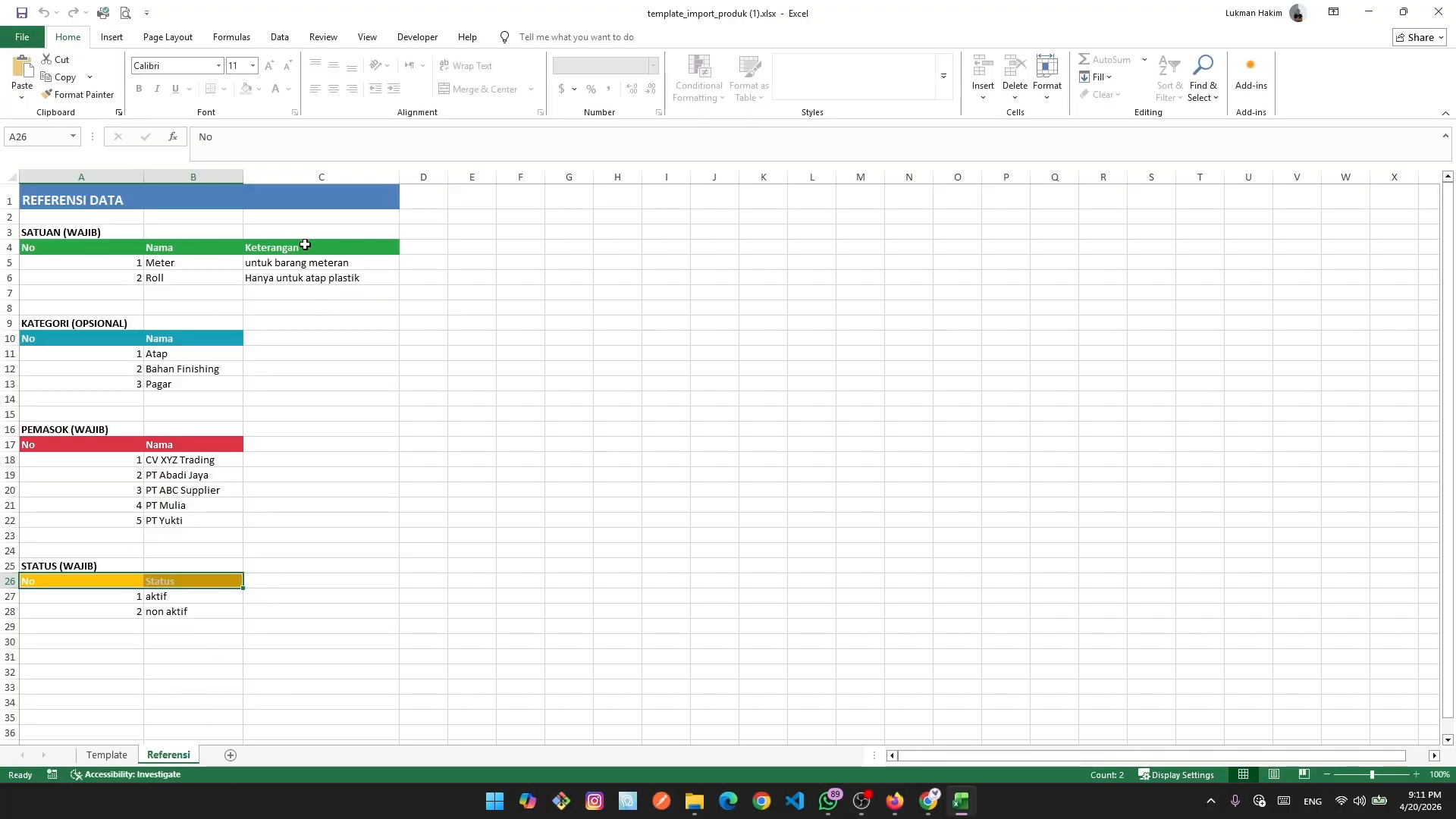
click(169, 262)
click(174, 275)
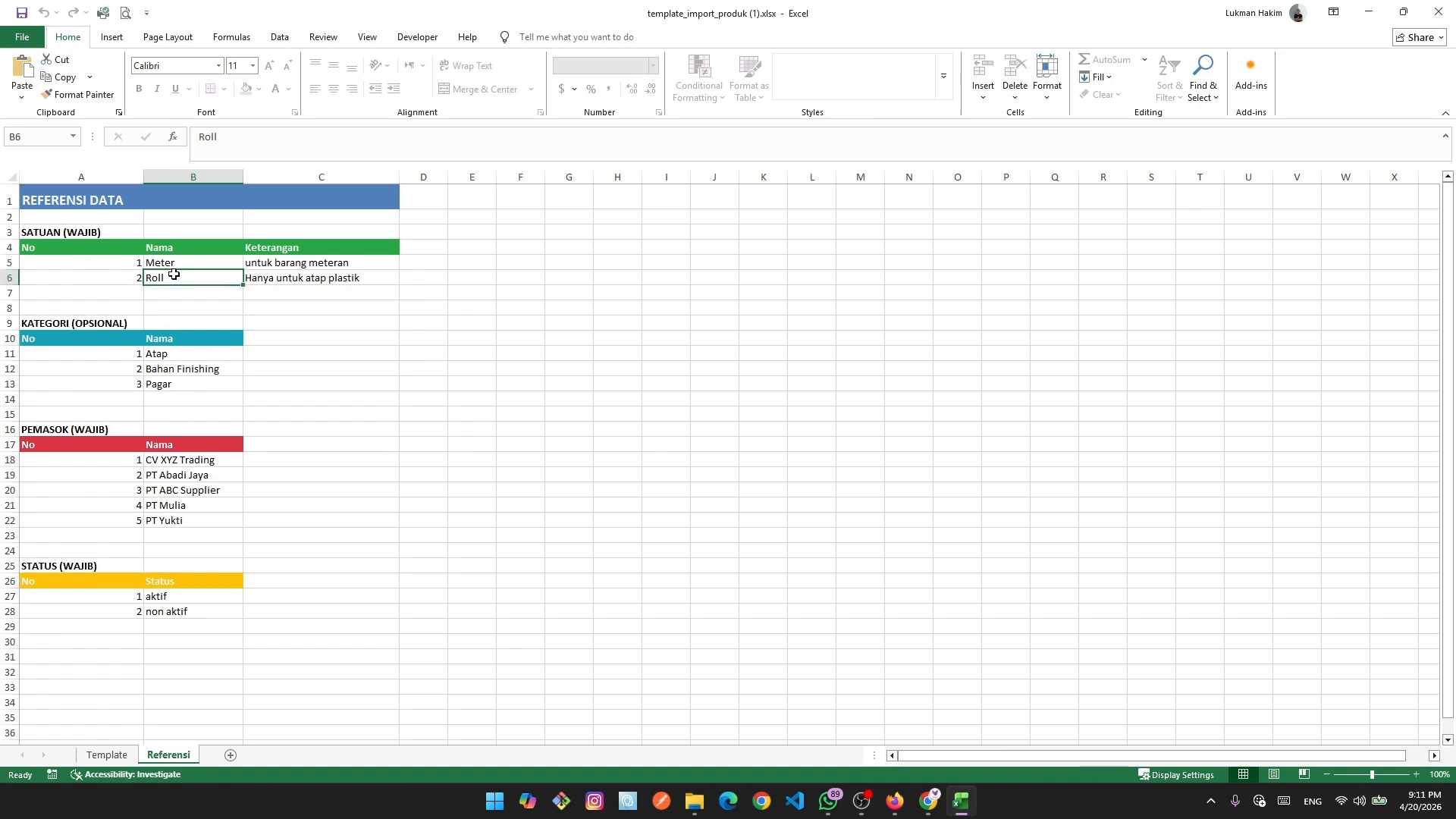
click(174, 260)
click(173, 277)
click(173, 260)
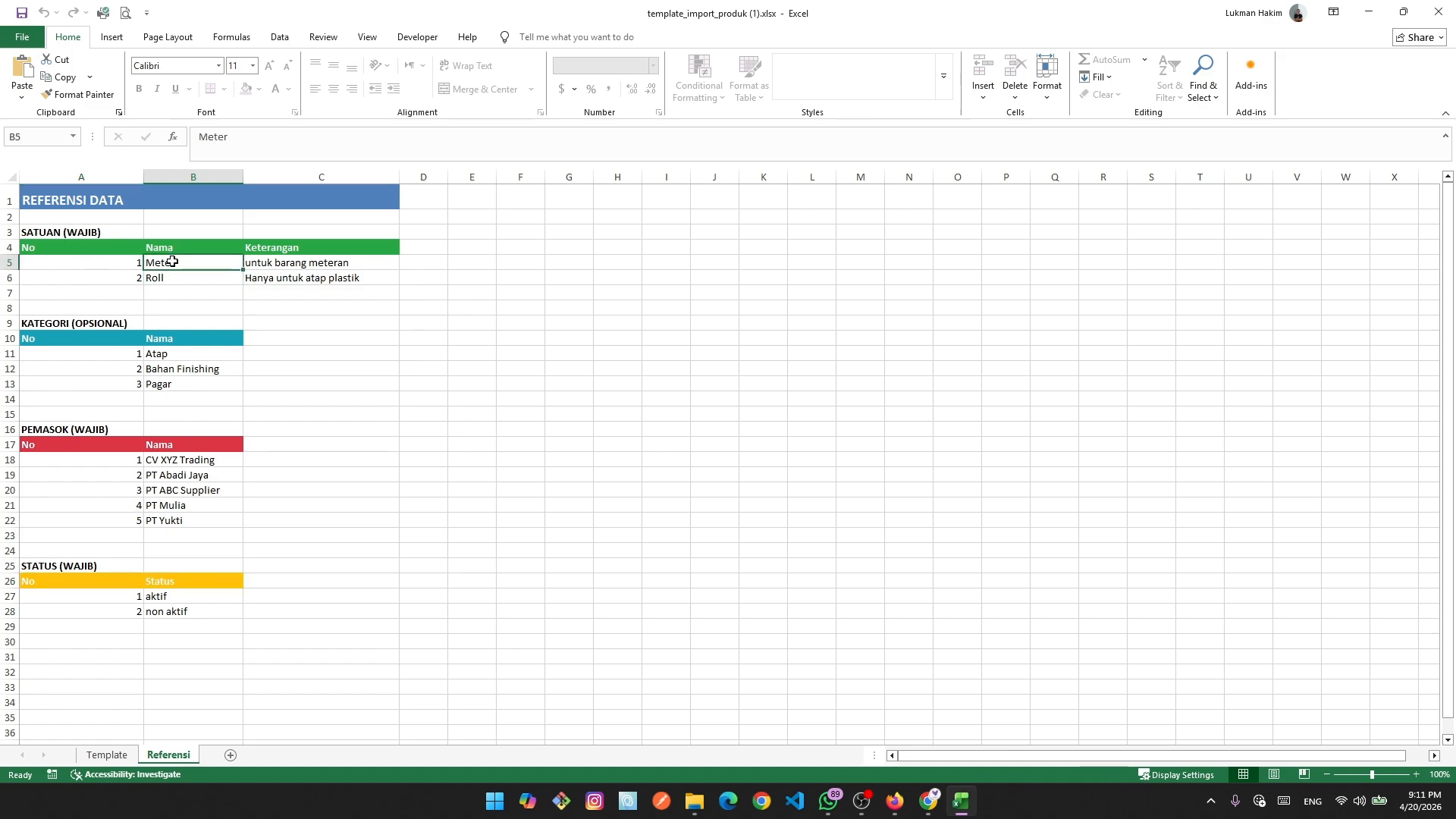
click(173, 279)
click(173, 262)
click(173, 277)
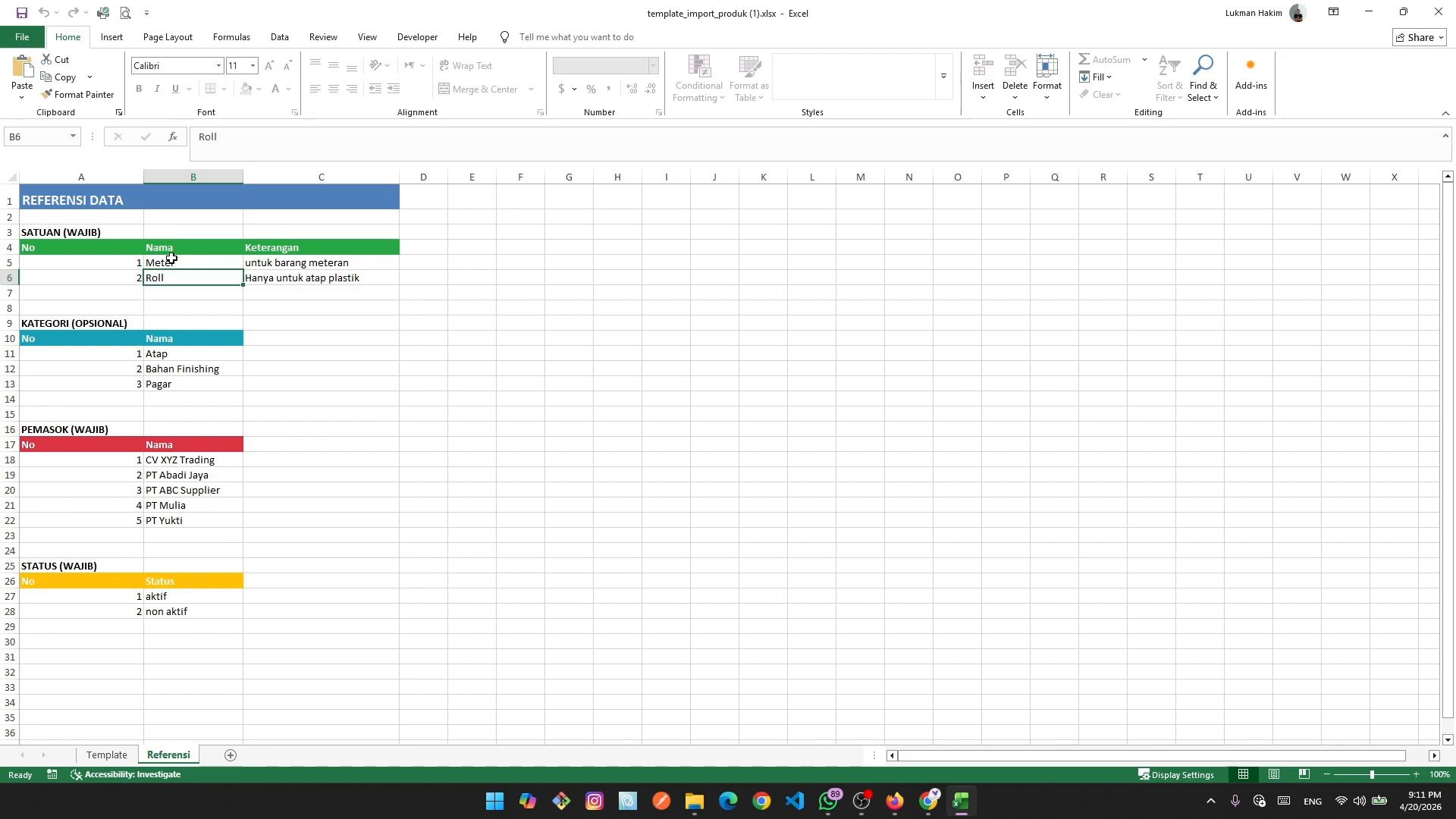
click(173, 261)
click(172, 279)
click(169, 261)
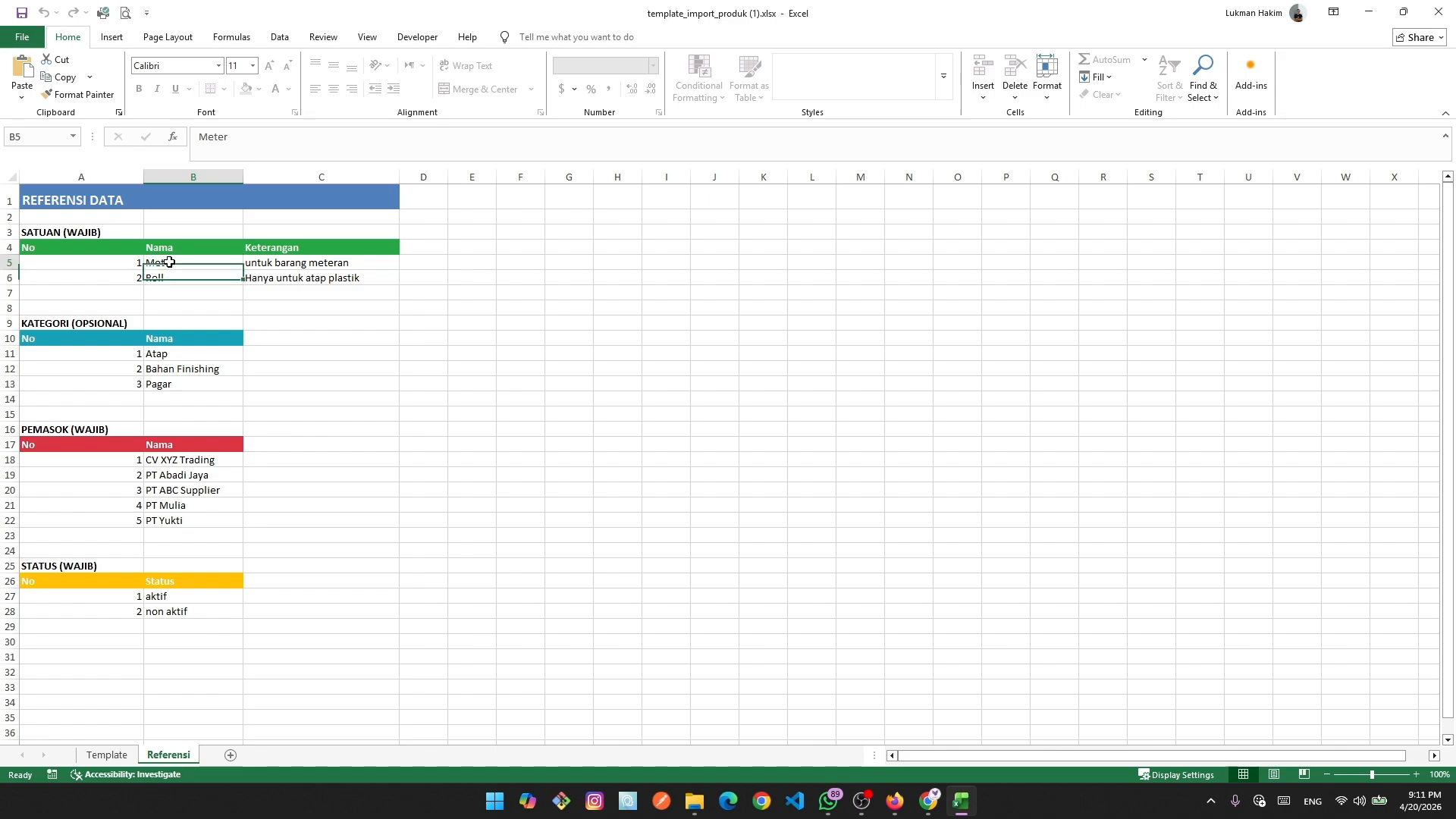
click(171, 277)
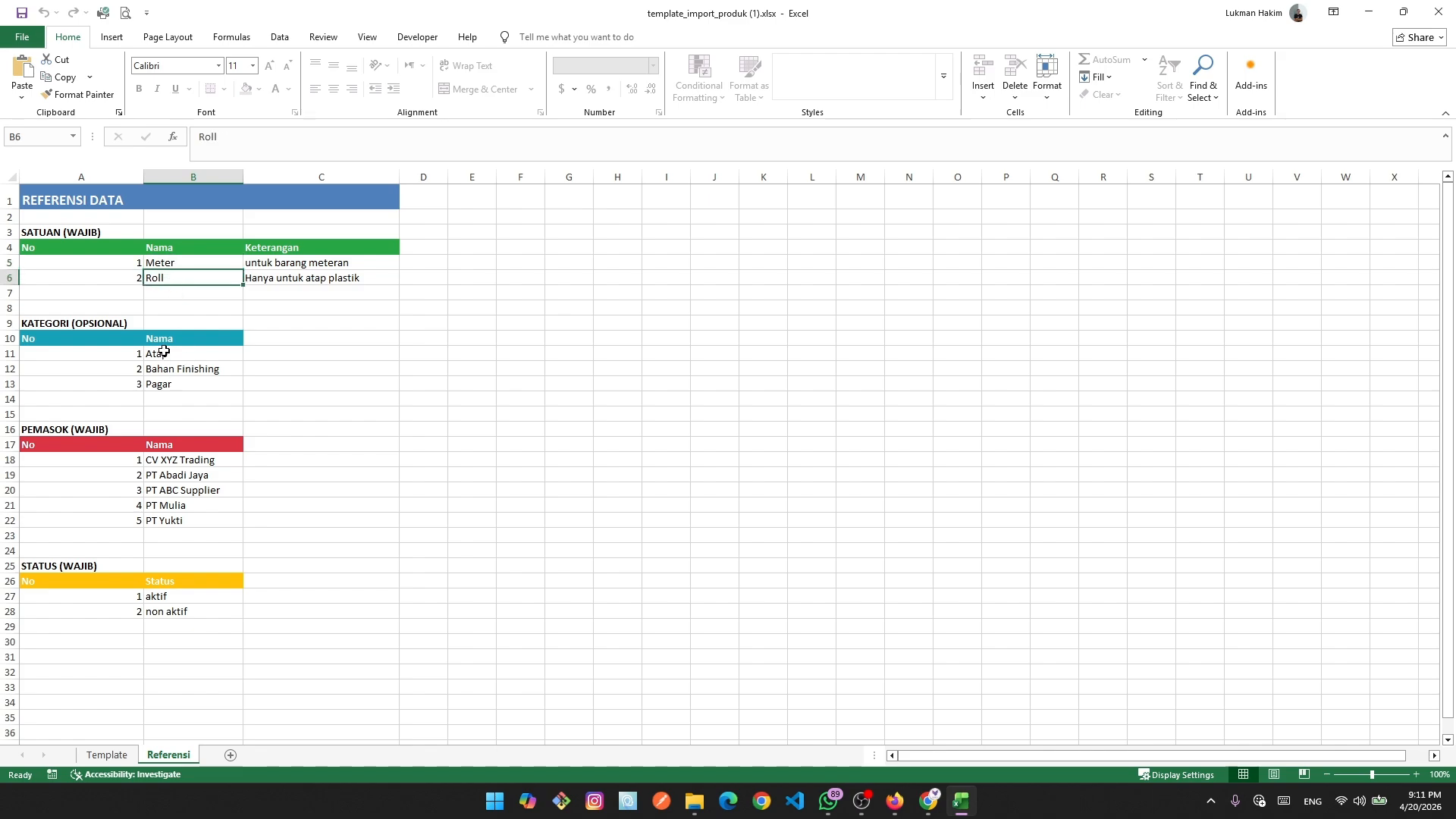
Select and scroll through the category, supplier and status reference lists.
drag(164, 352, 176, 426)
scroll(213, 415, down, 2)
scroll(203, 429, down, 1)
scroll(203, 429, down, 2)
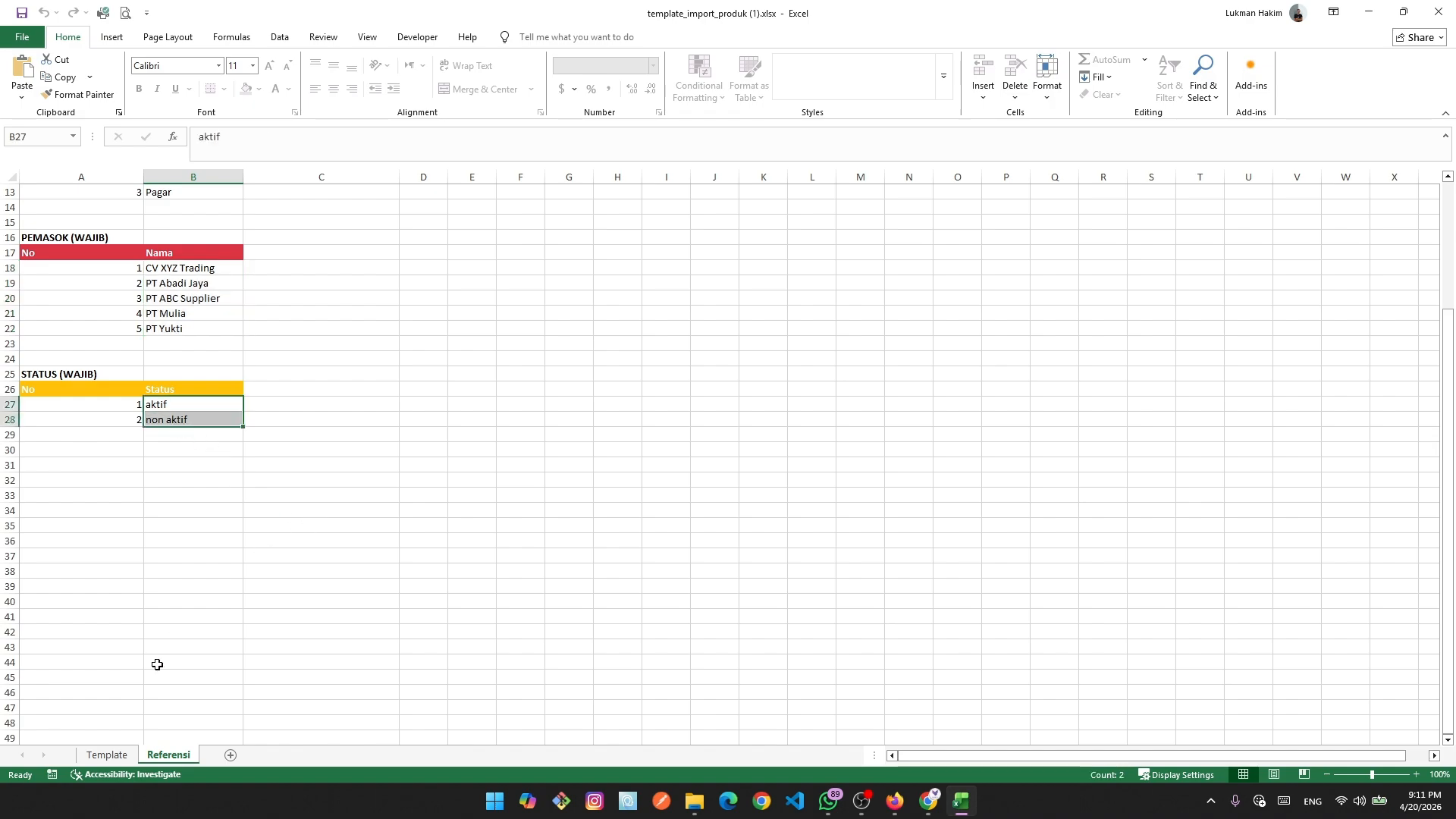
Delete the guidance notes in A6:B13 under the Template sheet's product table.
click(104, 756)
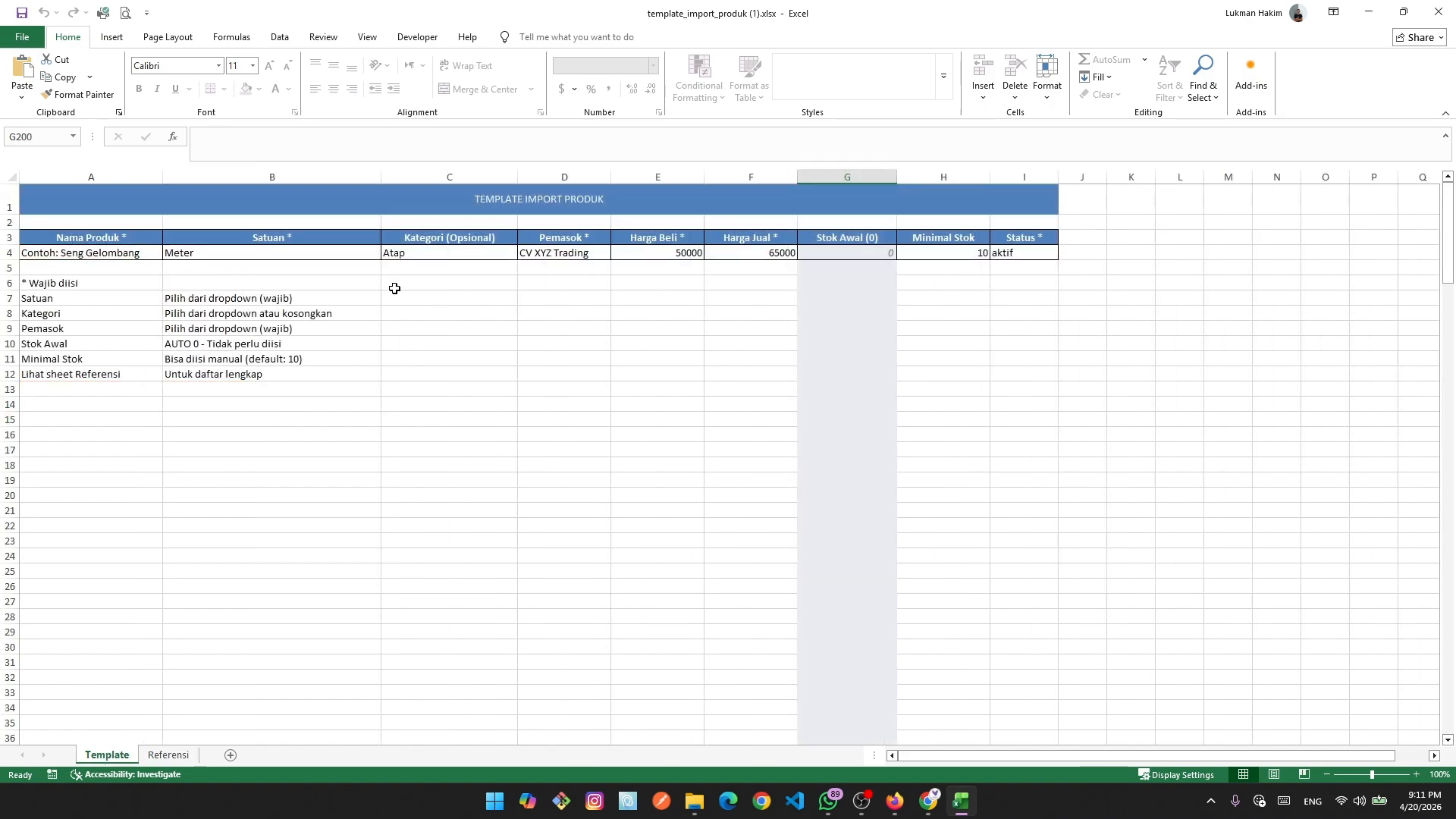
drag(25, 277, 303, 394)
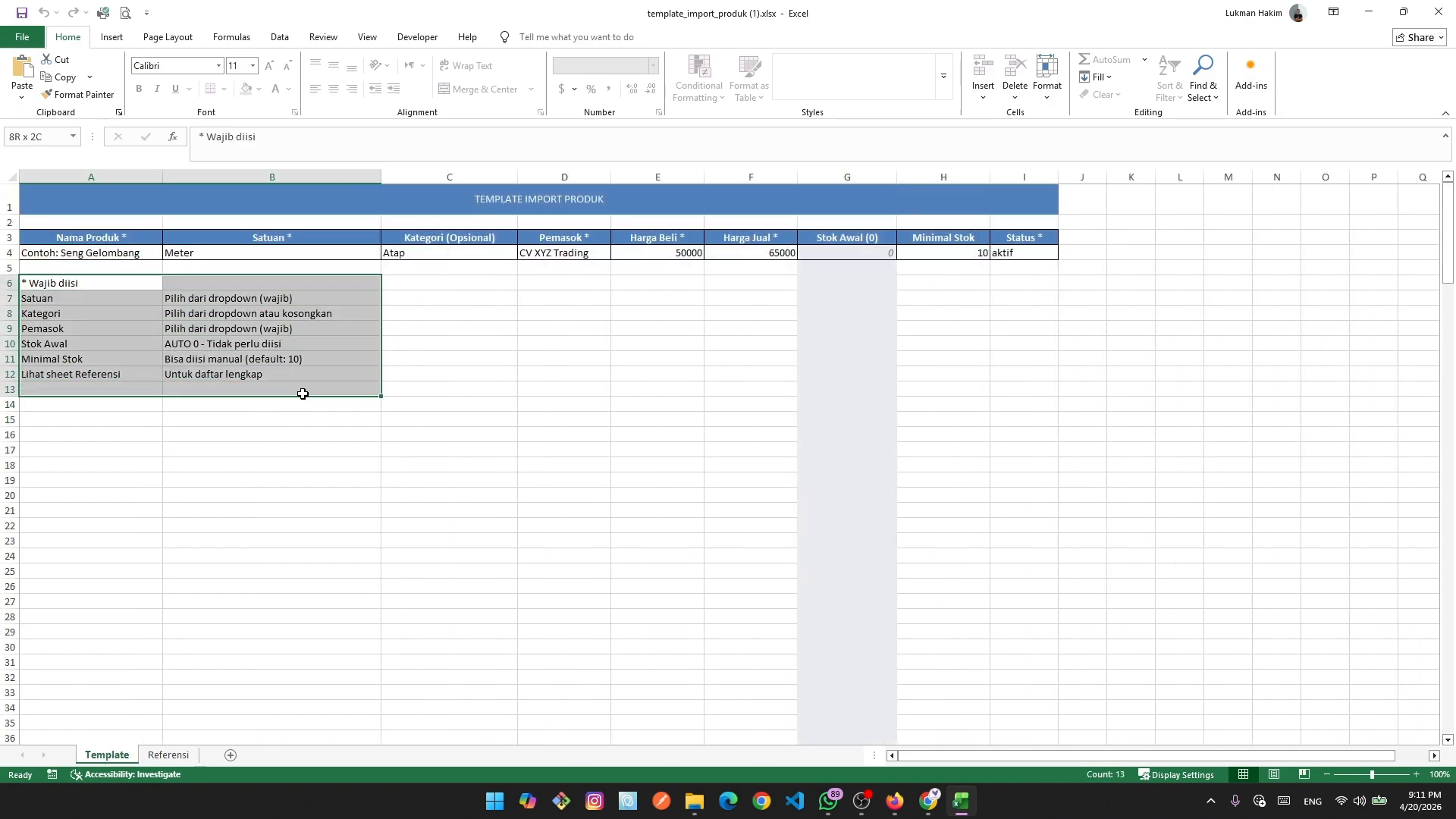
key(Delete)
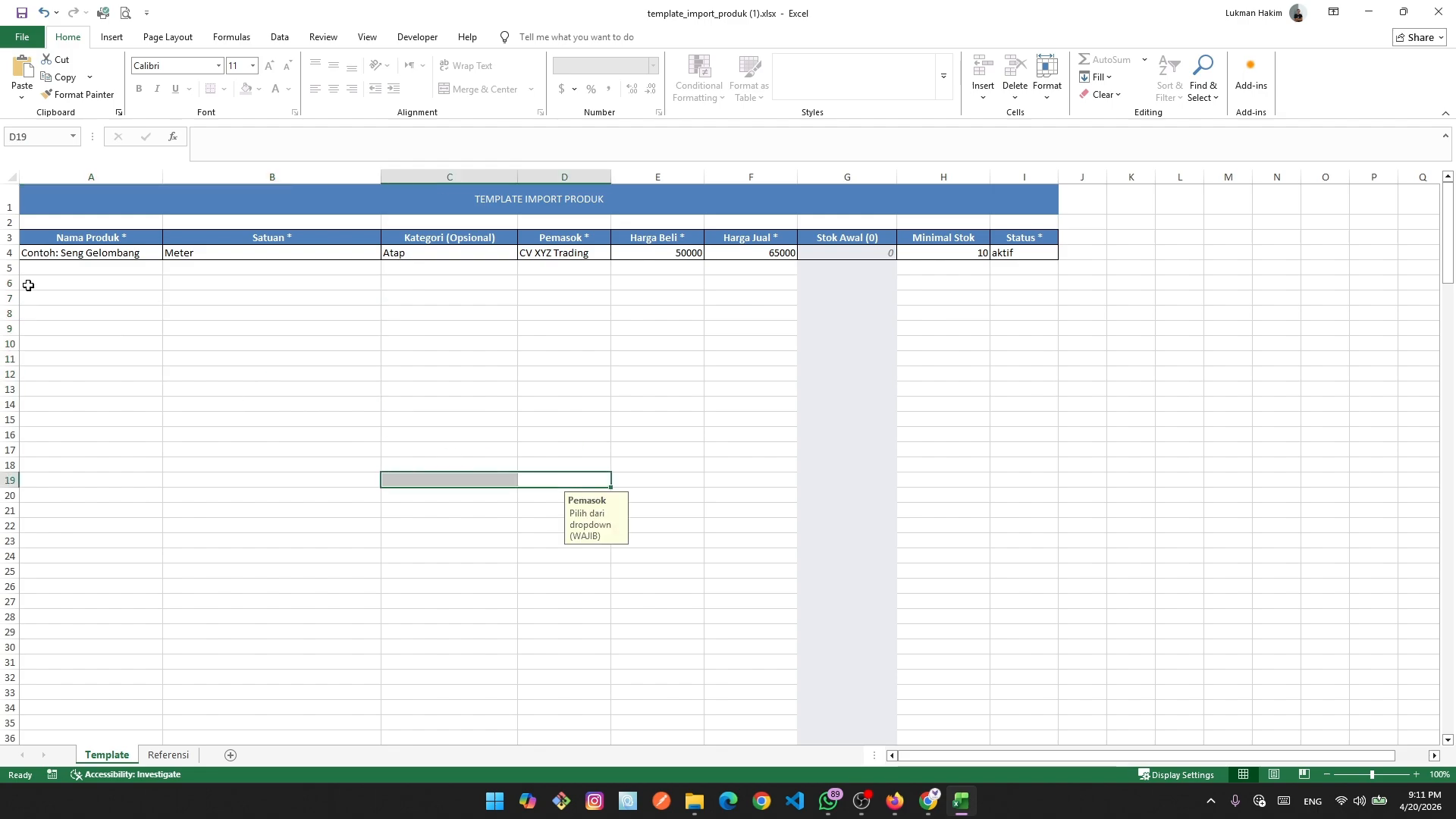
Briefly open the other product template workbook from Downloads, then close it.
click(695, 800)
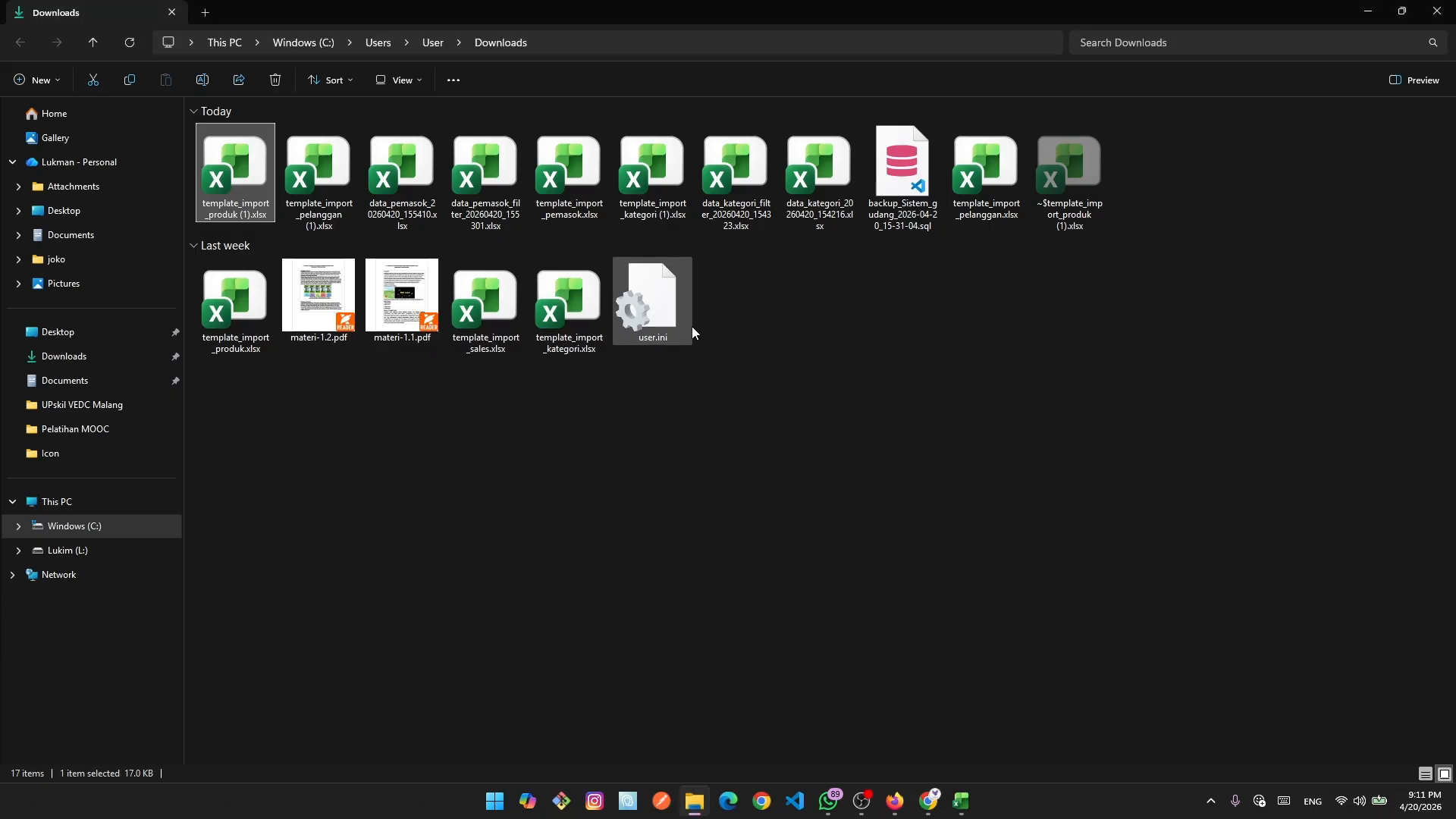
double_click(248, 332)
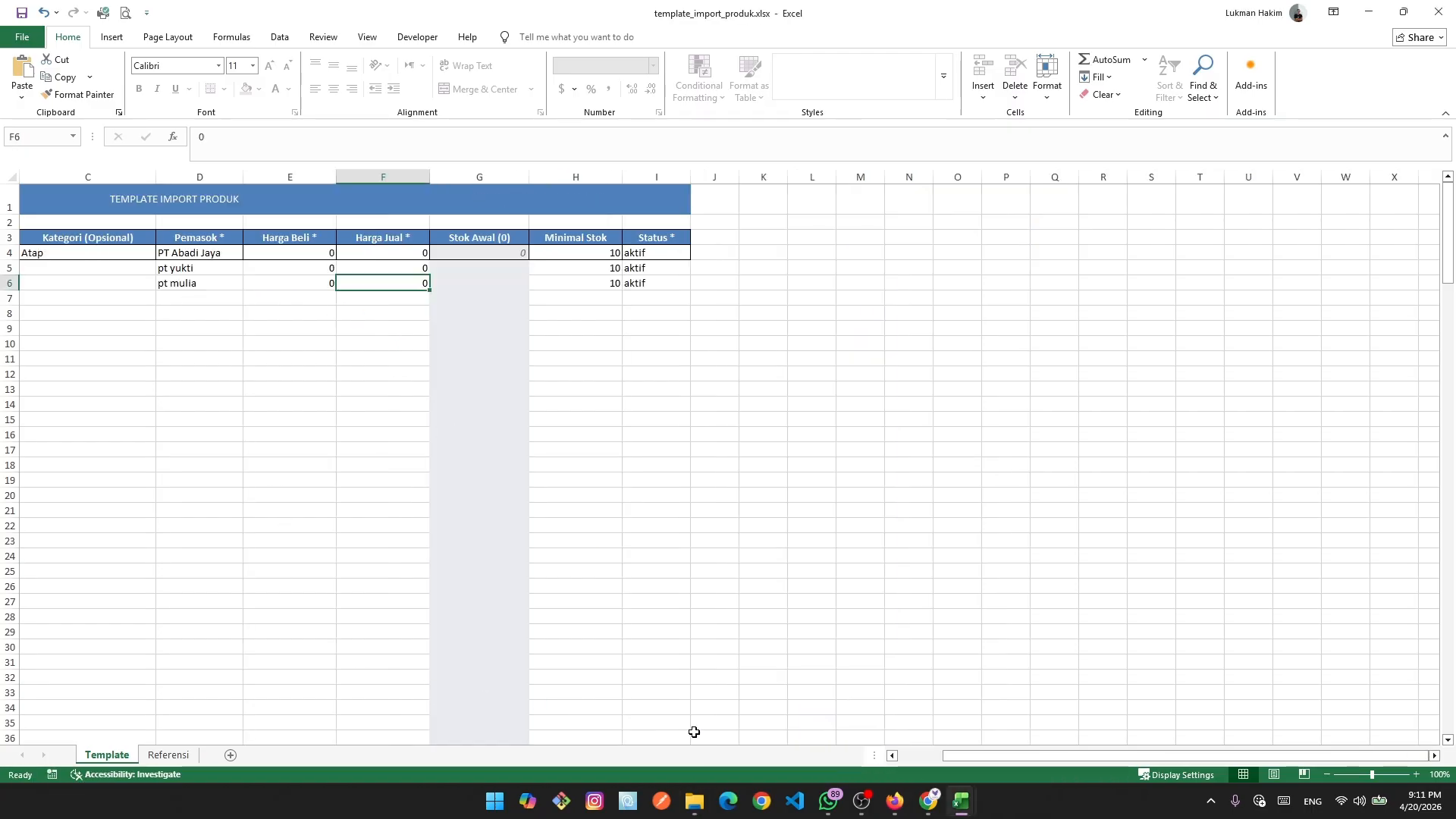
click(1438, 11)
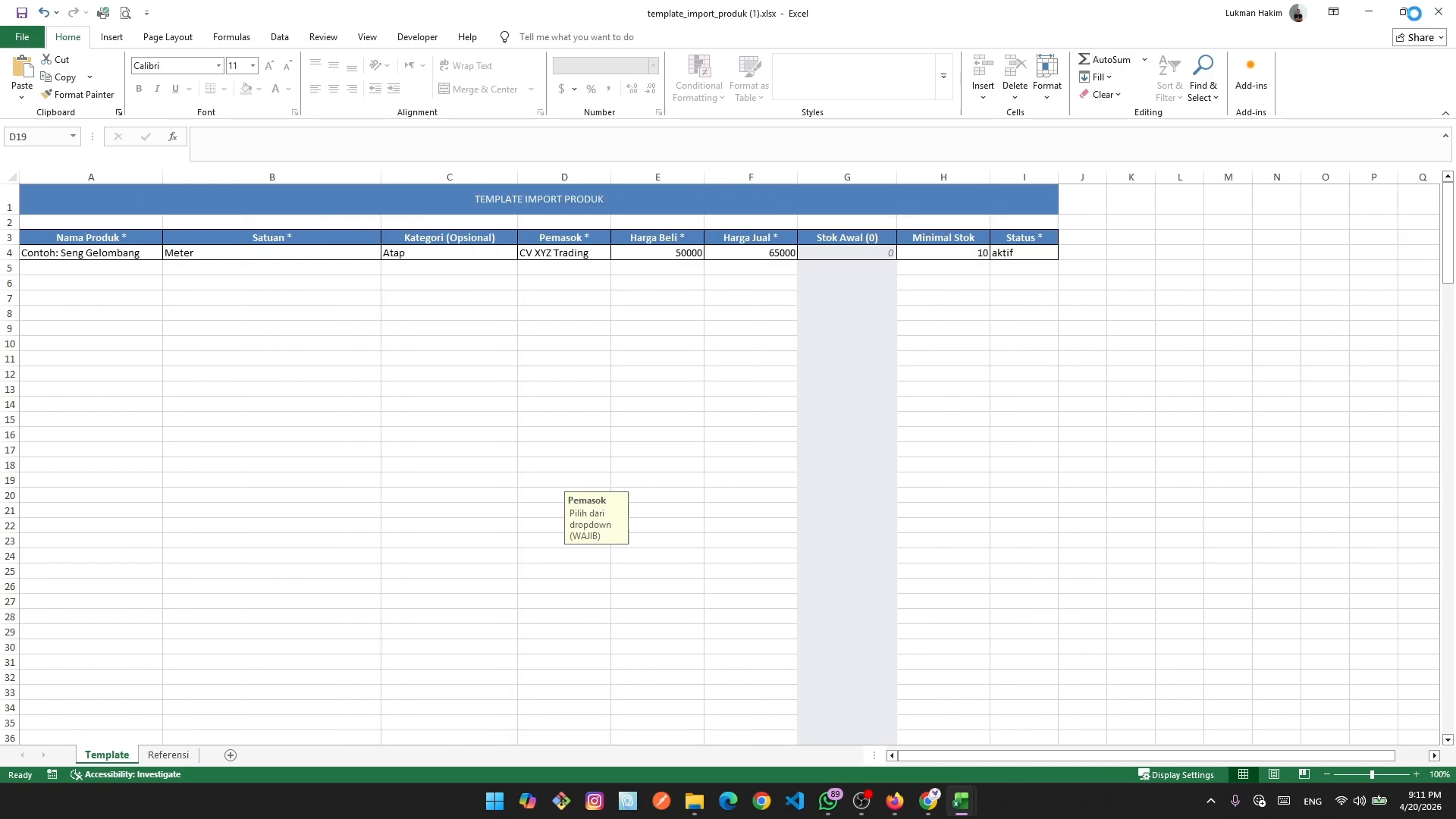
Remove 'Contoh: ' so A4 reads Seng Gelombang, then check the Satuan, Kategori and Pemasok hints.
click(107, 252)
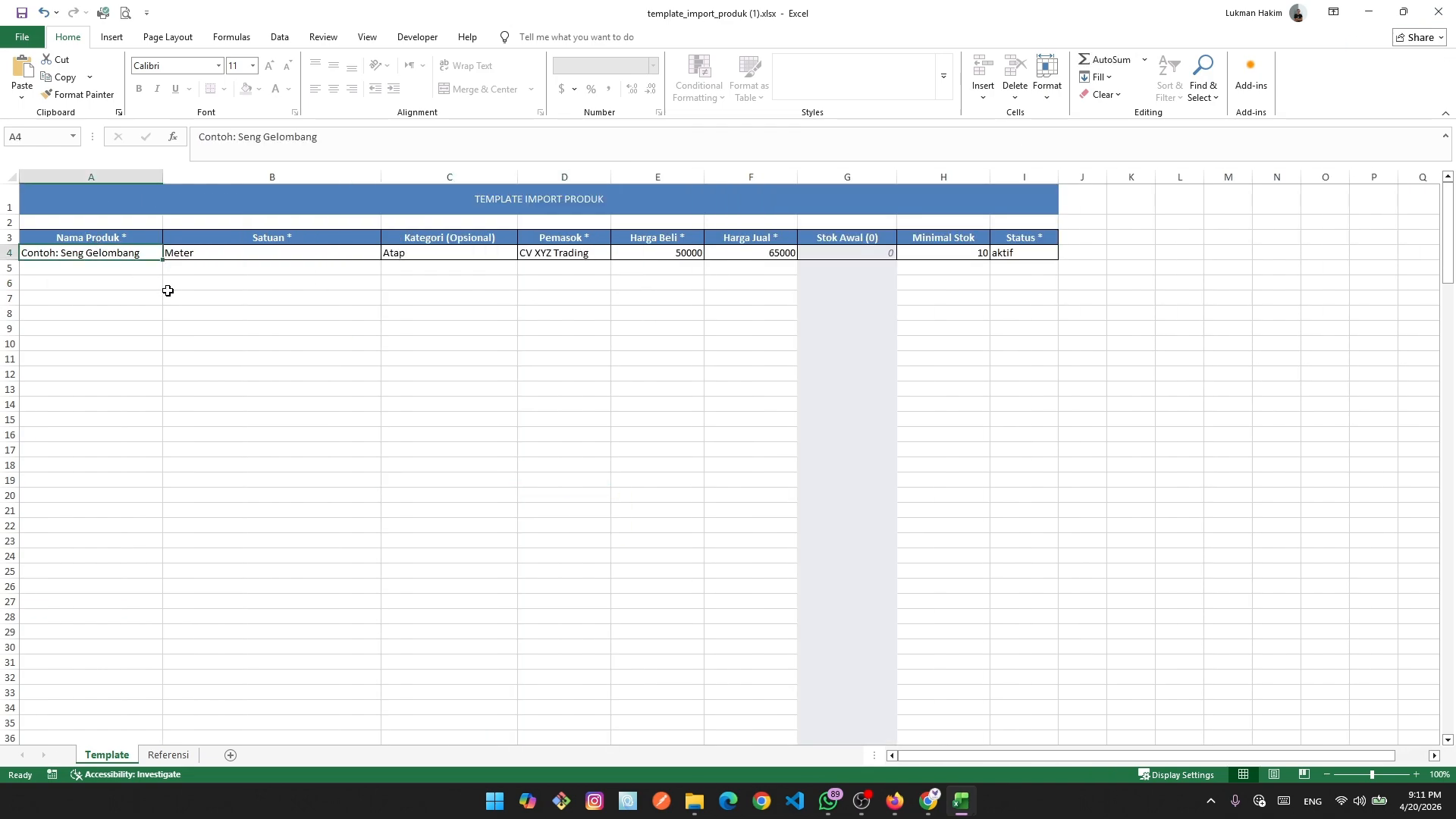
double_click(86, 255)
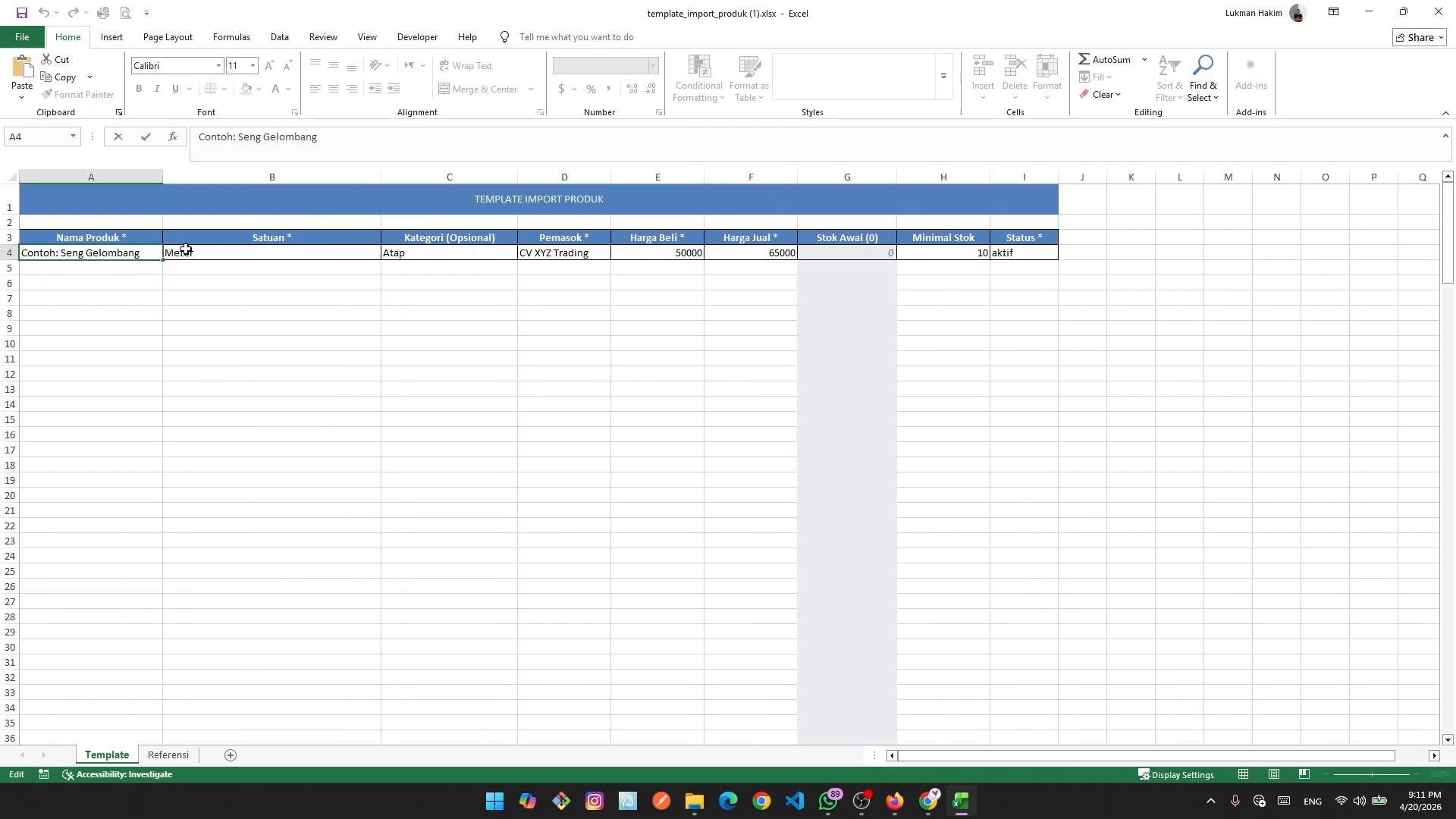
key(BackSpace)
key(BackSpace)
key(BackSpace)
key(BackSpace)
key(BackSpace)
key(BackSpace)
key(BackSpace)
key(BackSpace)
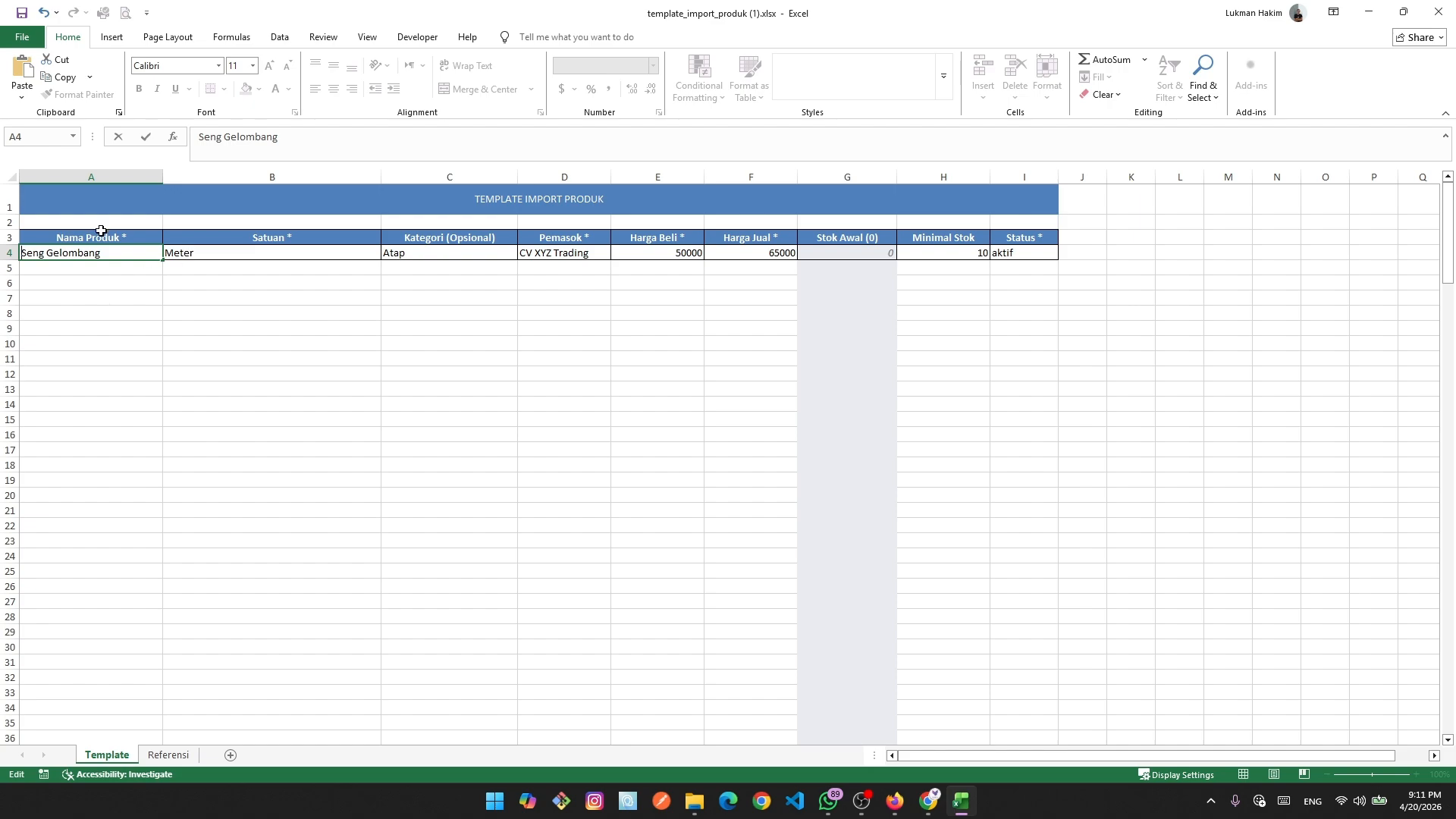
click(236, 261)
click(403, 253)
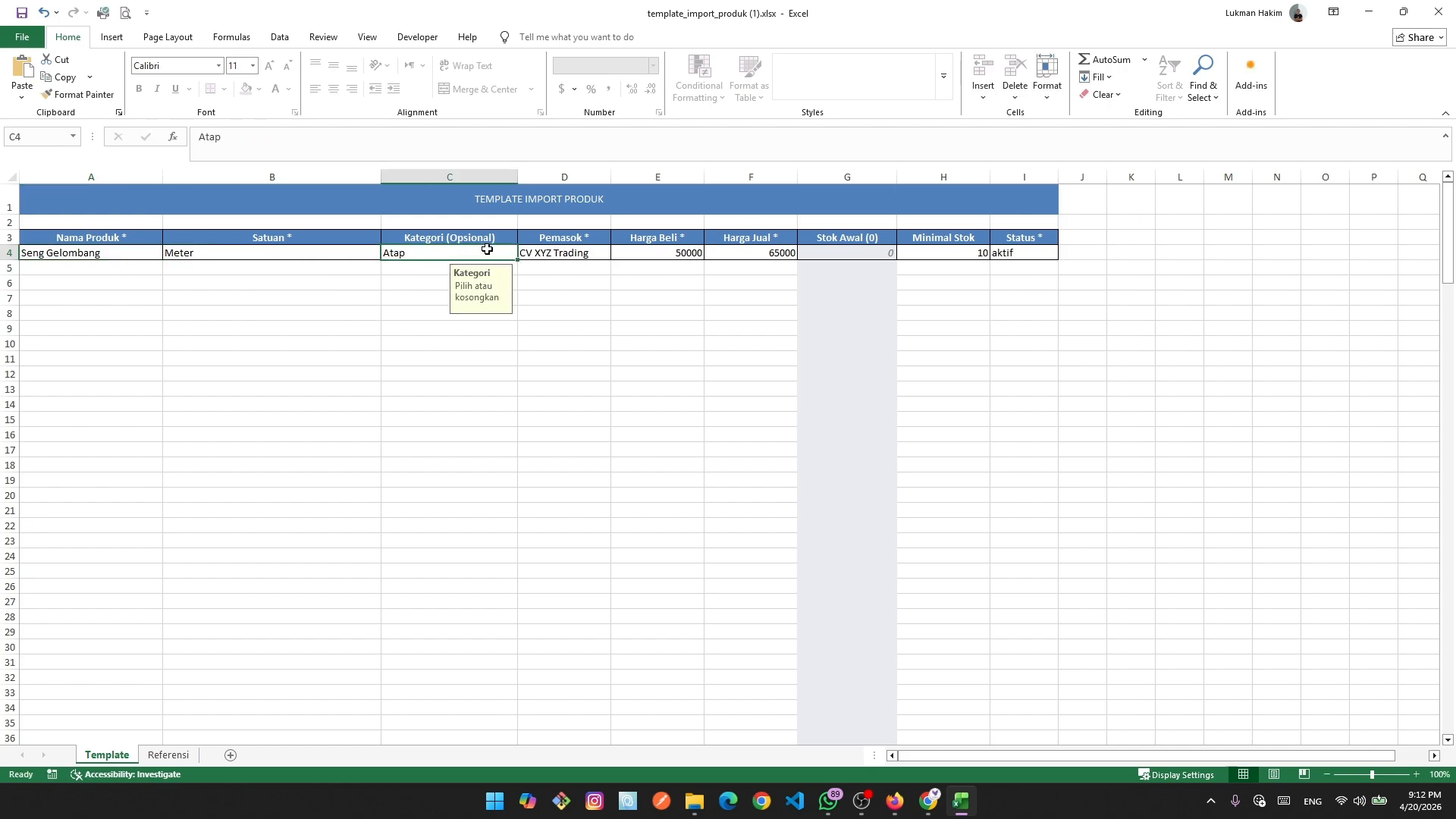
click(586, 252)
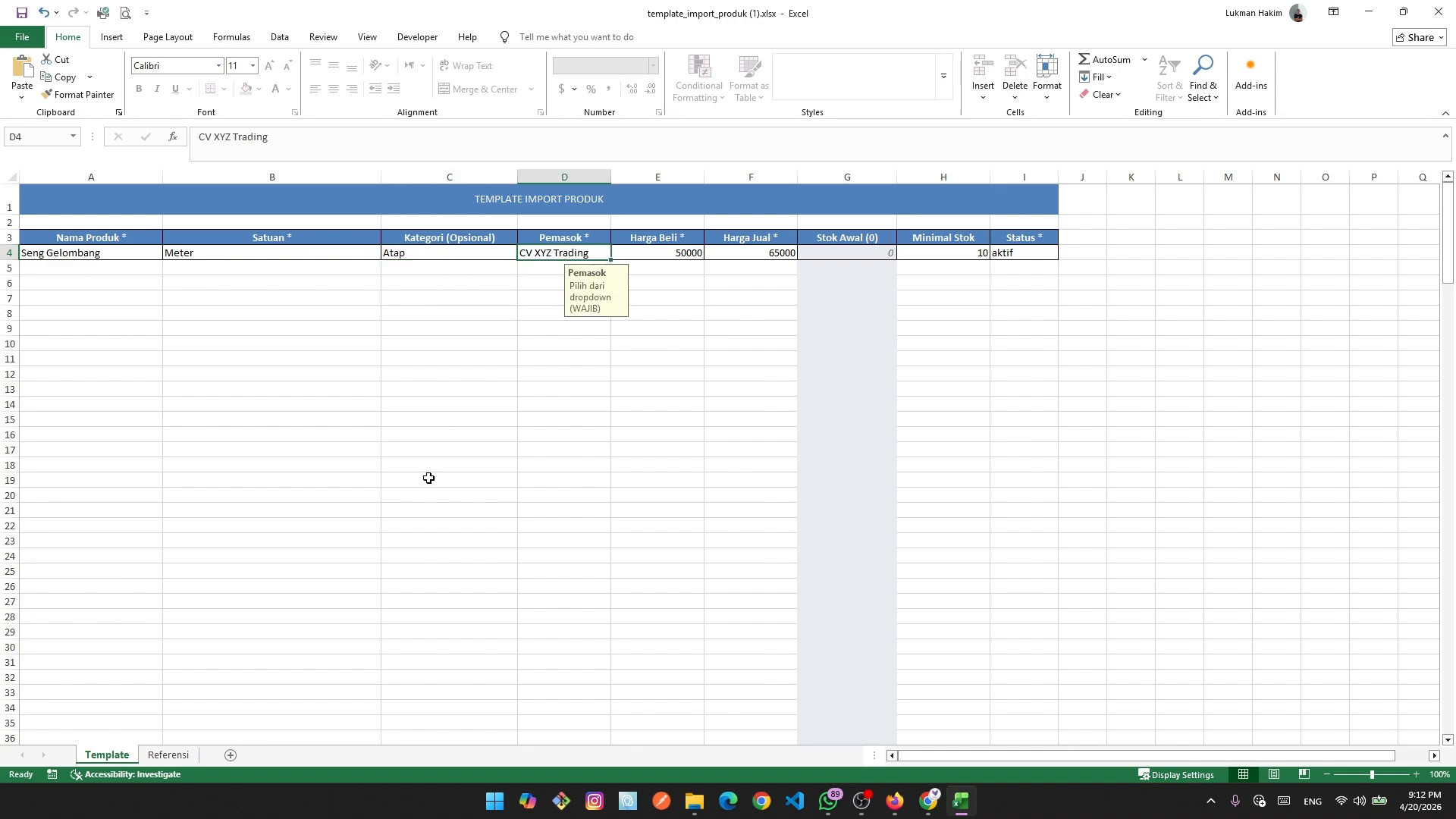
Copy PT ABC Supplier from Referensi and paste it as the sample product's supplier.
click(169, 754)
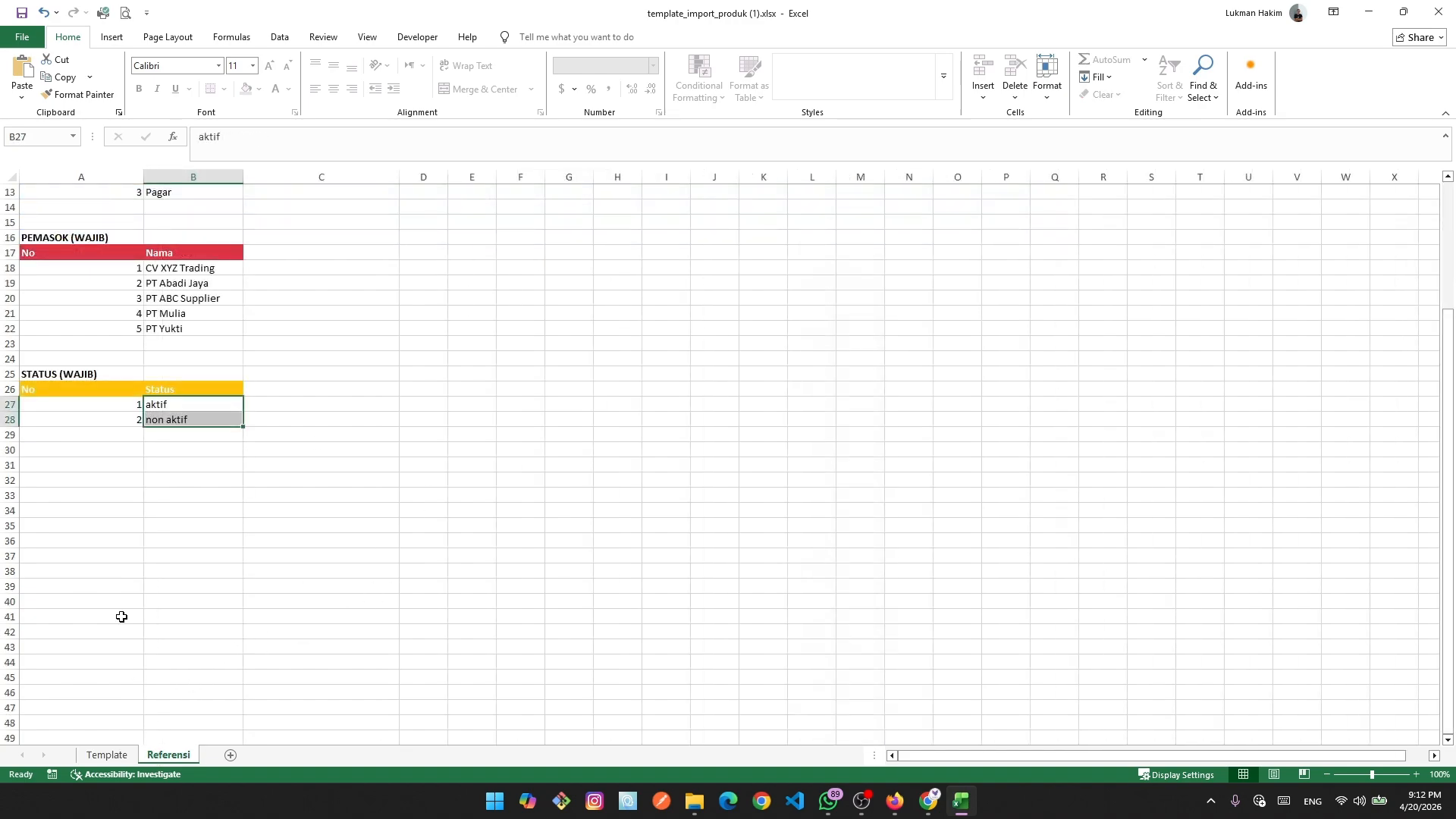
double_click(200, 300)
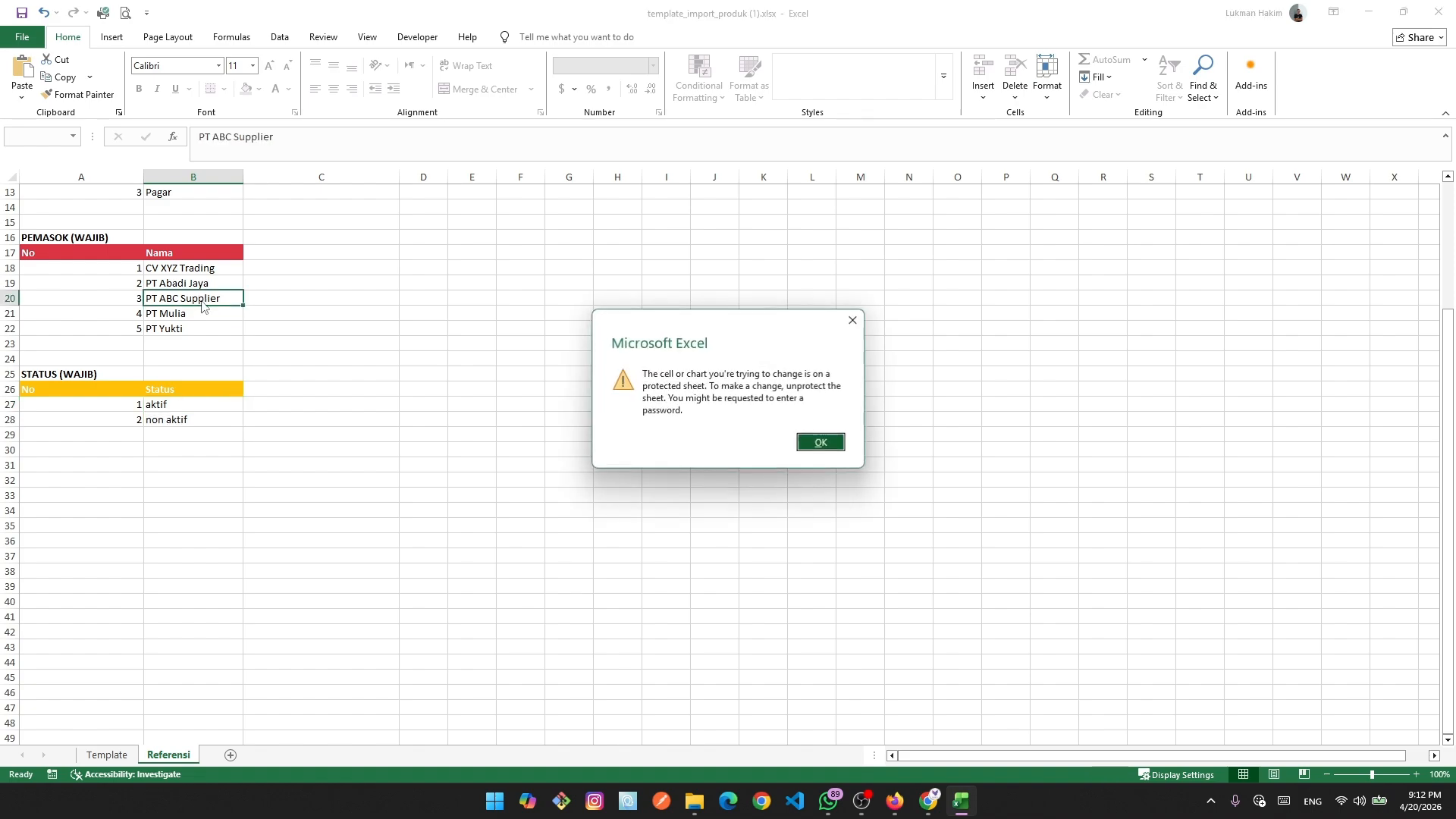
click(851, 318)
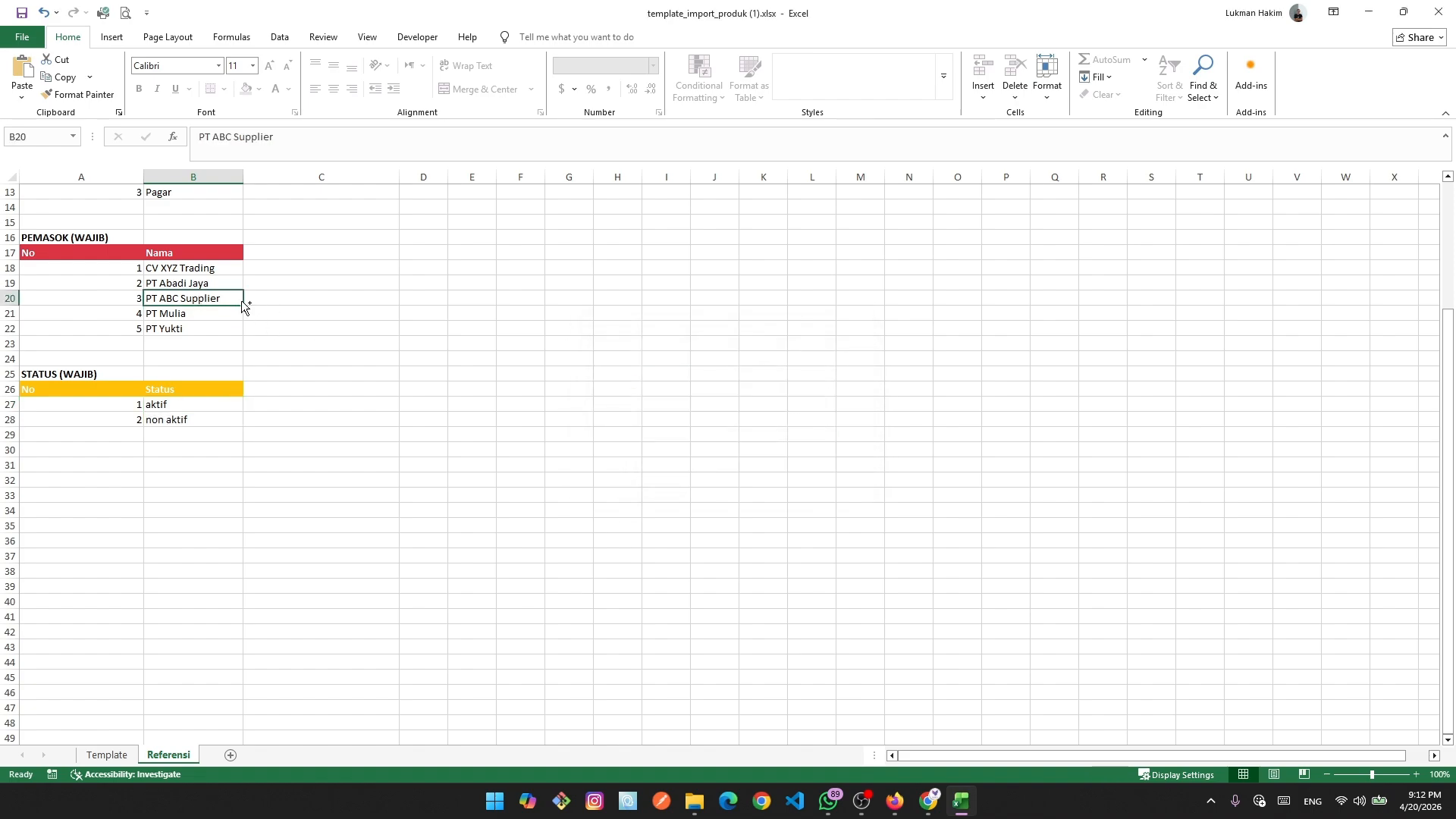
key(ctrl+c)
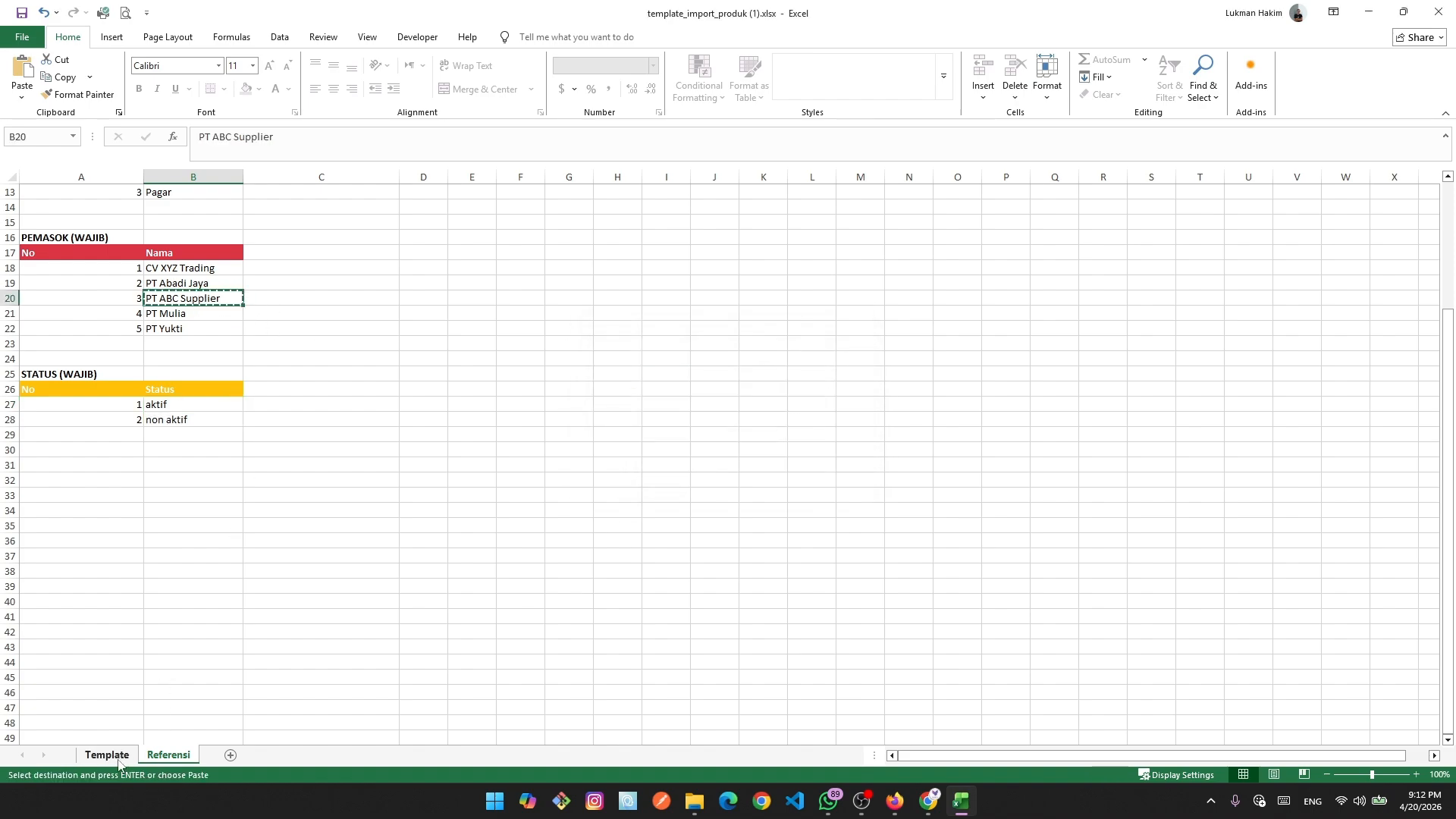
click(405, 397)
click(190, 299)
click(106, 755)
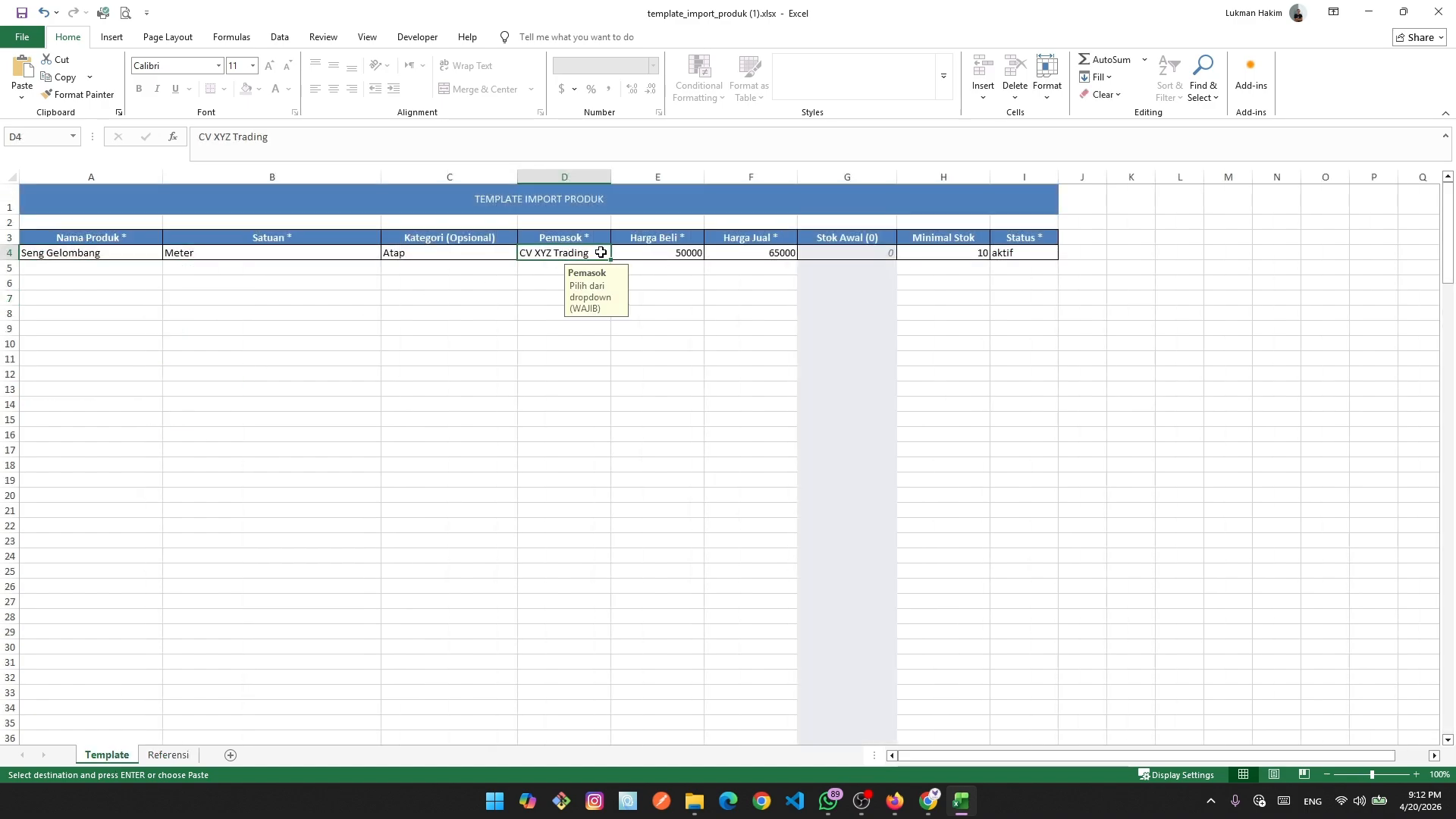
key(ctrl+v)
click(560, 438)
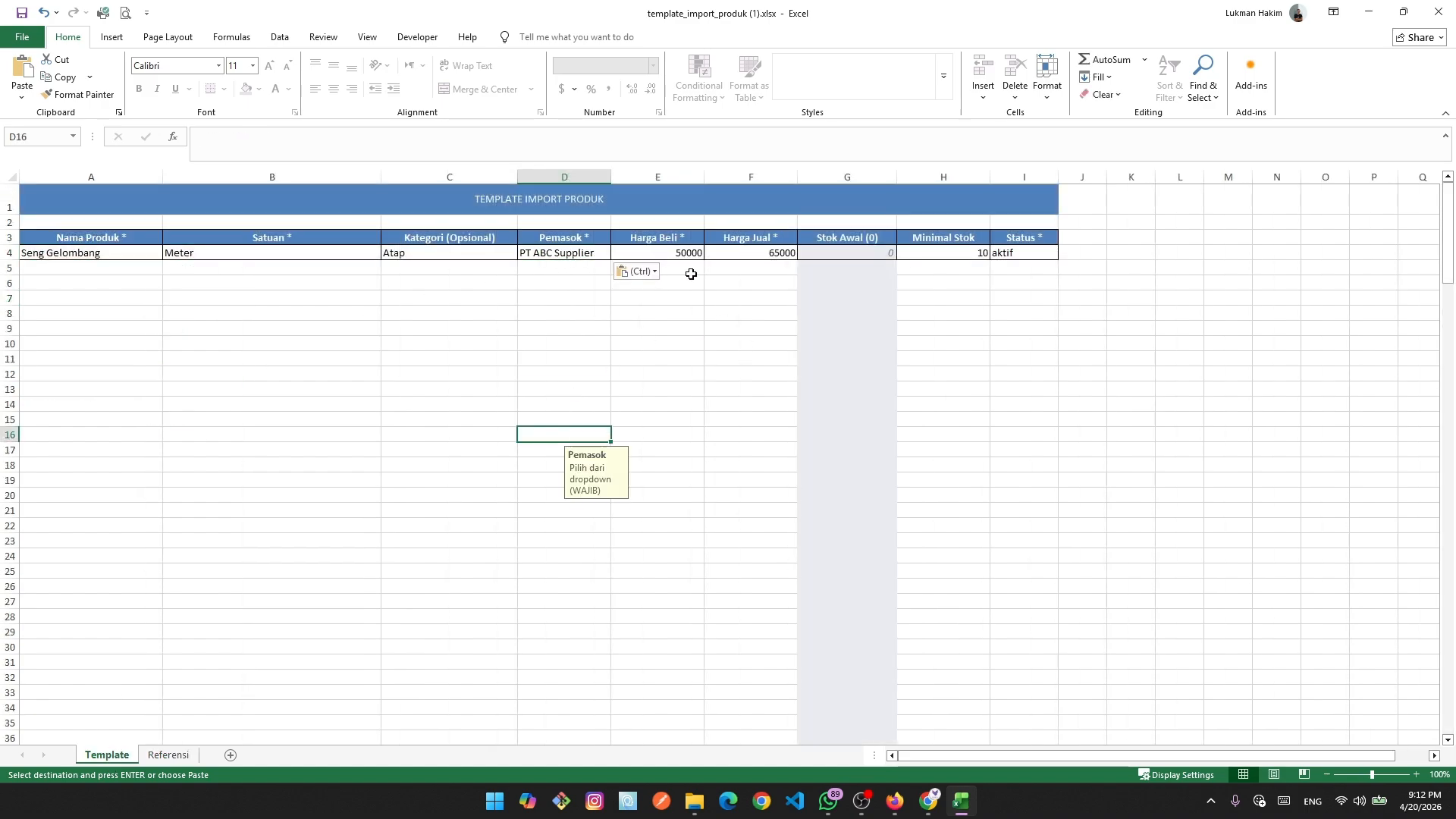
Clear the supplier name accidentally pasted into purchase price cell E4.
click(678, 255)
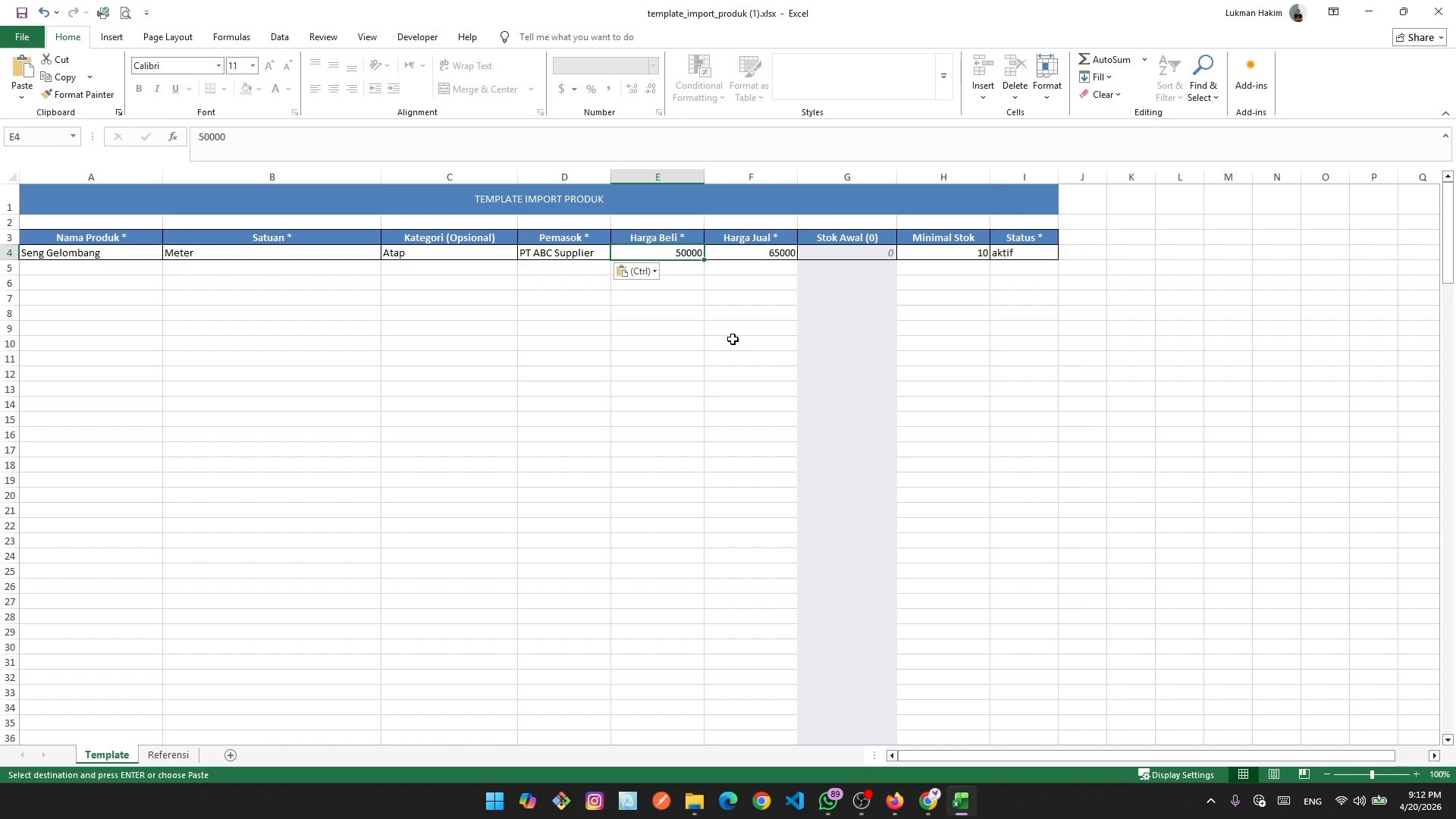
key(Return)
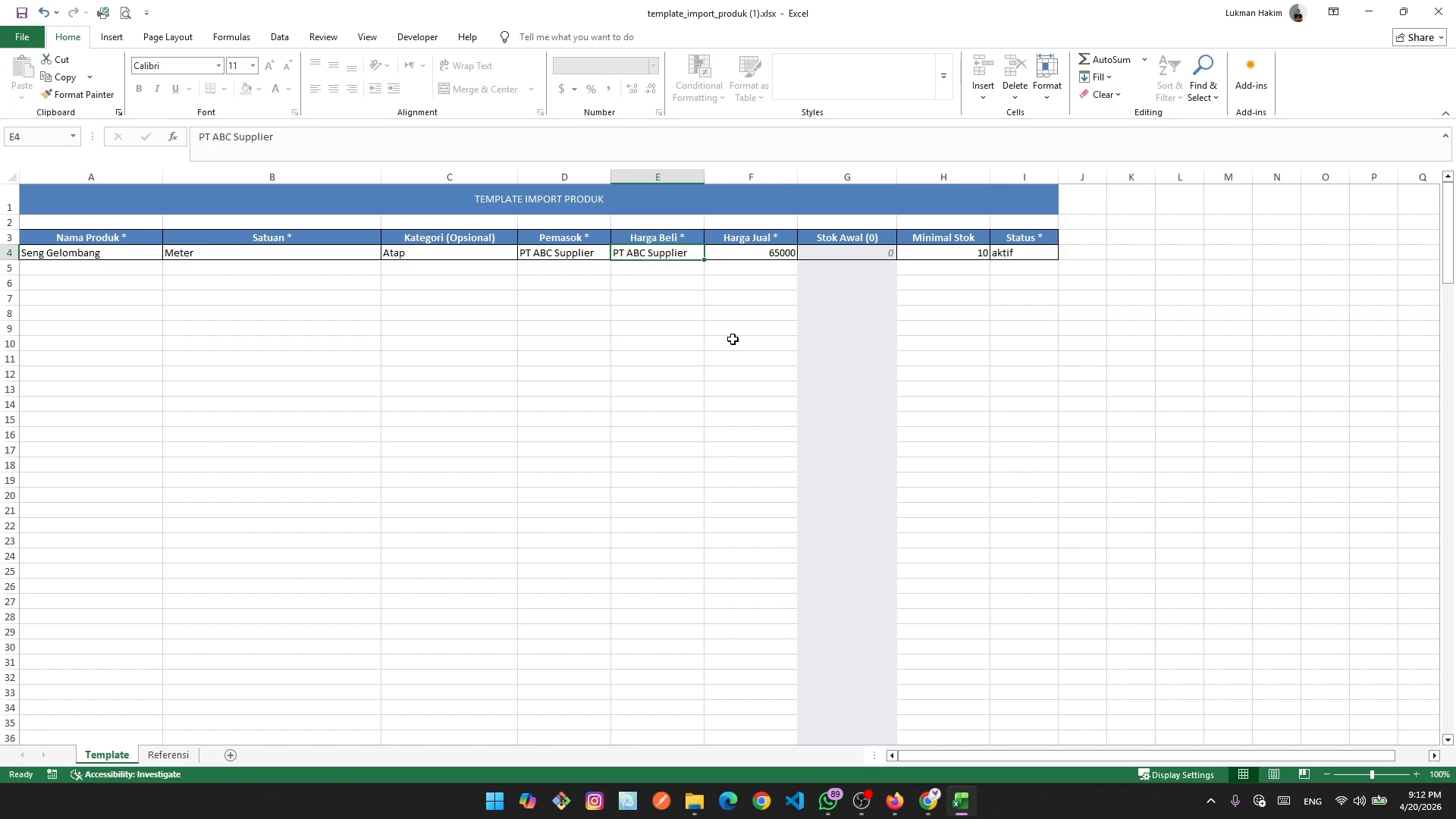
click(731, 314)
click(678, 255)
key(BackSpace)
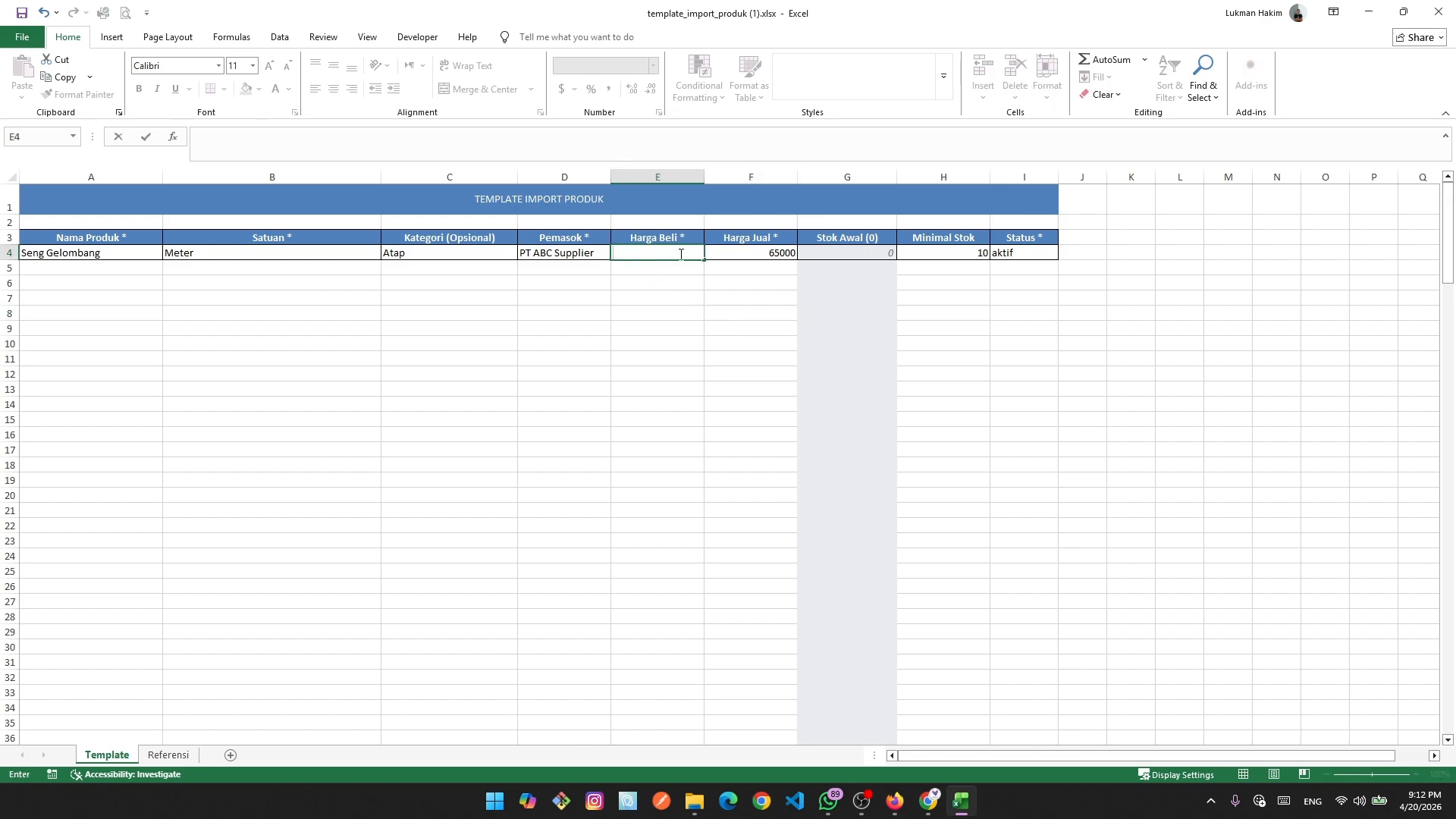
click(750, 371)
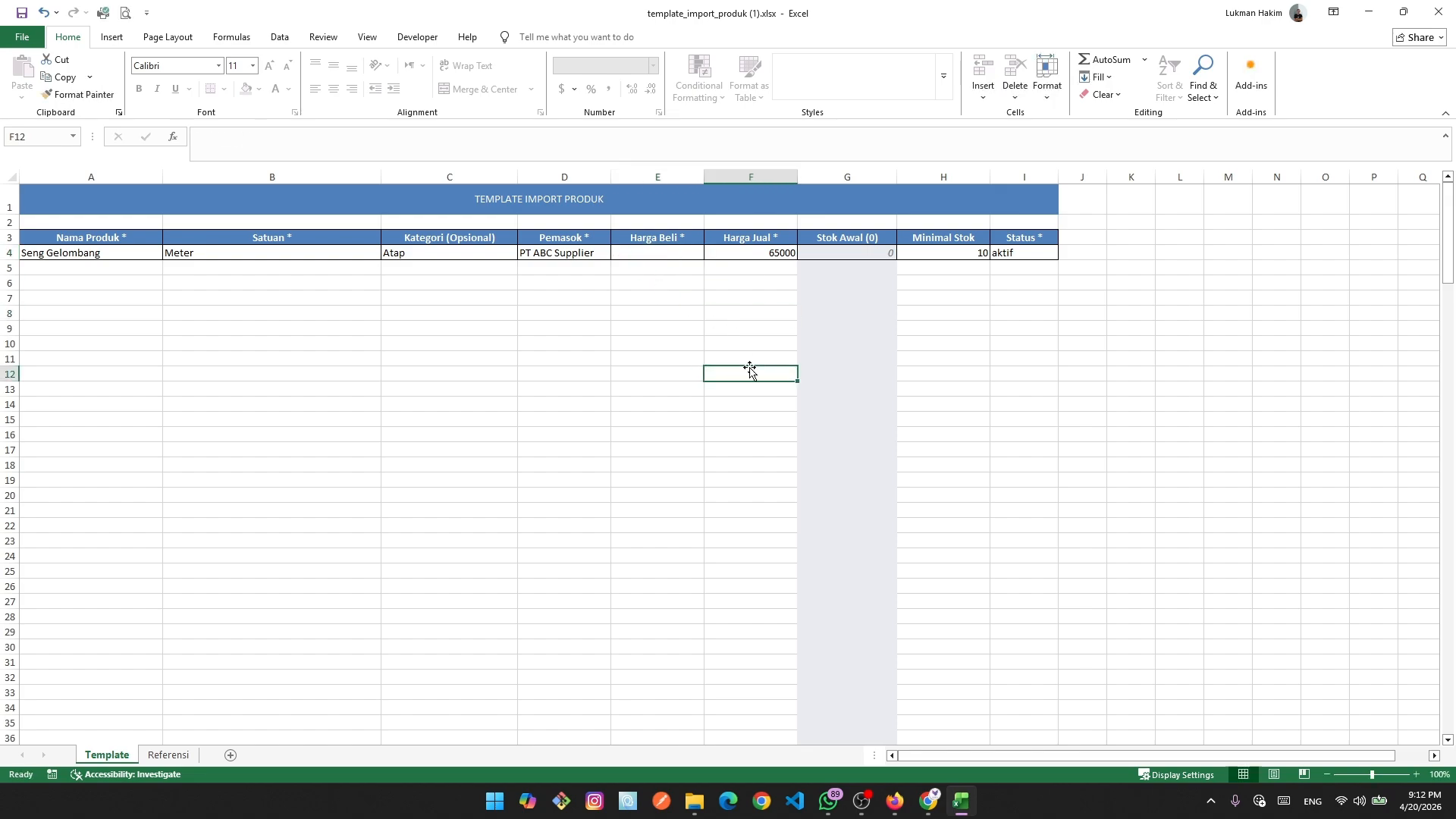
click(716, 330)
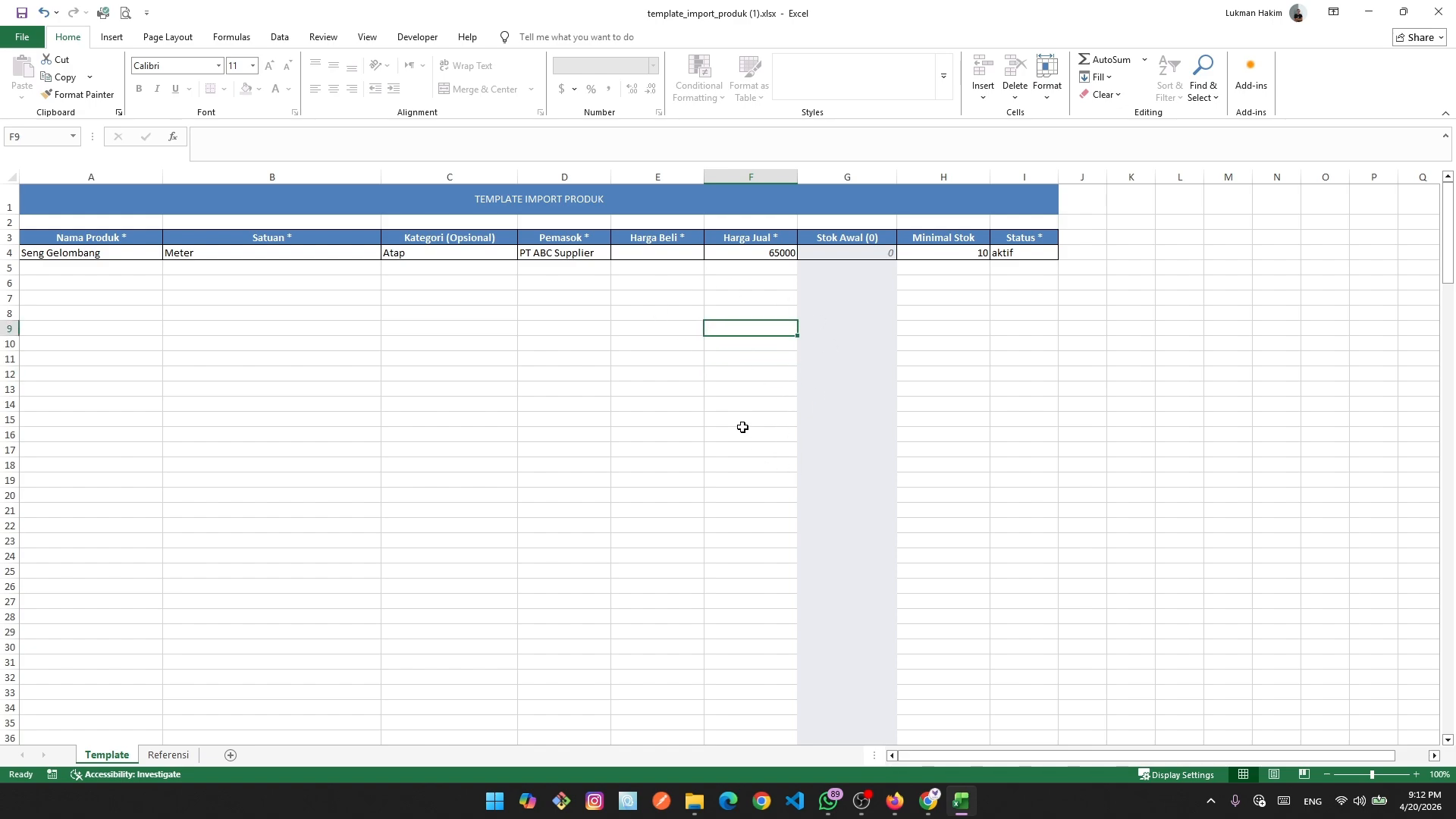
Enter 0 as Harga Beli in E4 and 0 as Harga Jual in F4.
click(666, 258)
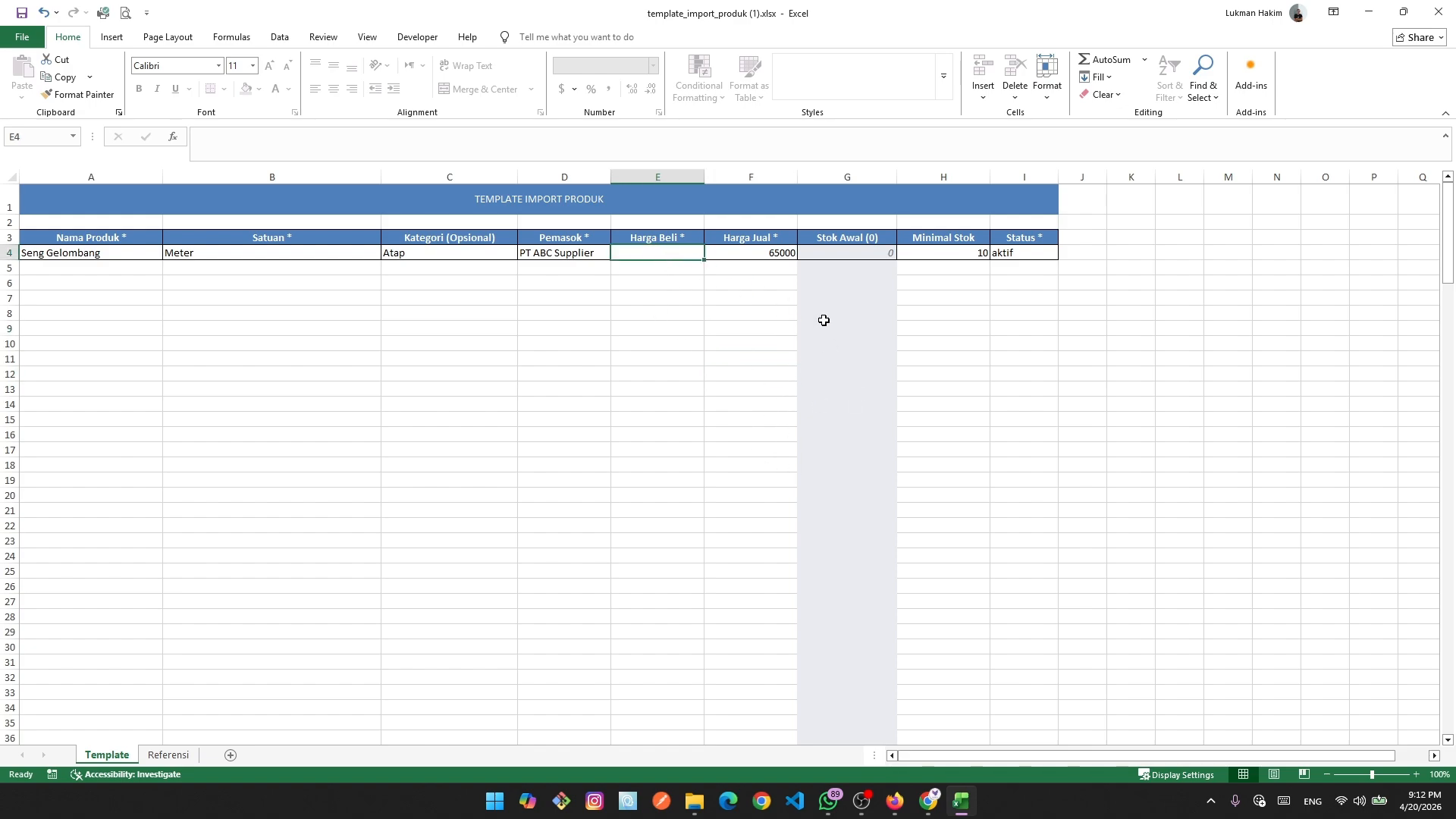
text(0)
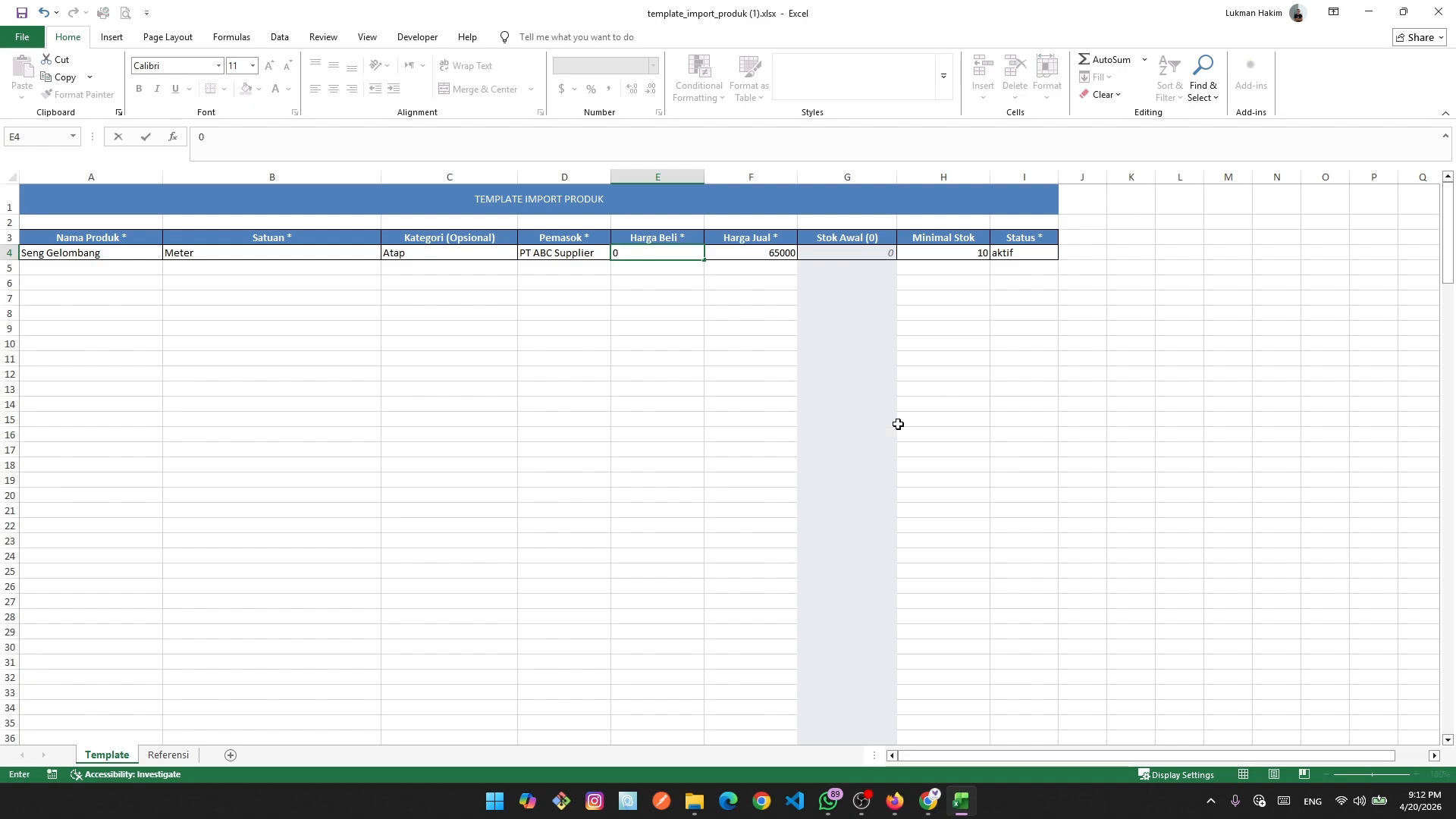
click(718, 460)
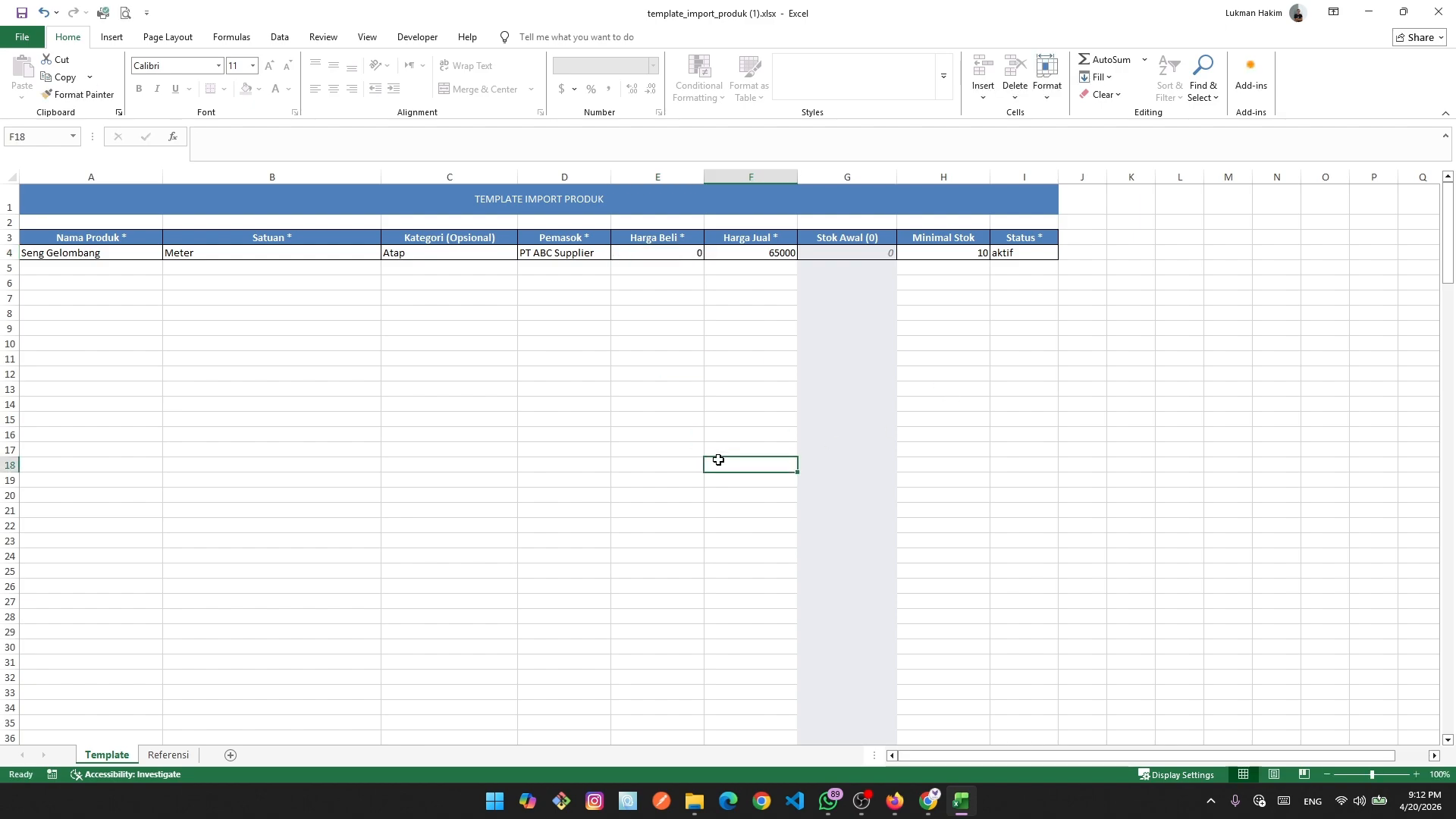
click(771, 252)
text(0)
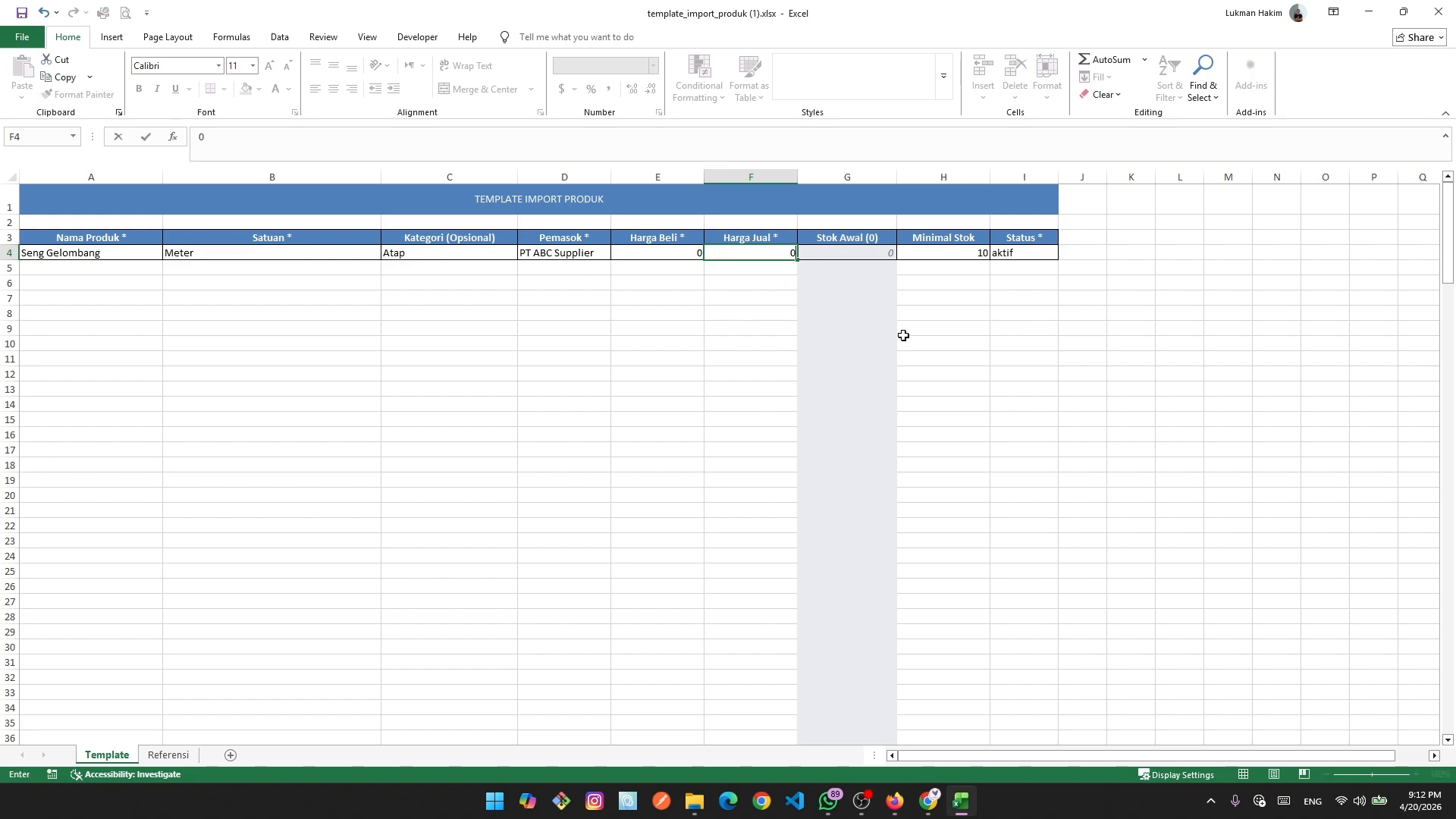
click(1065, 419)
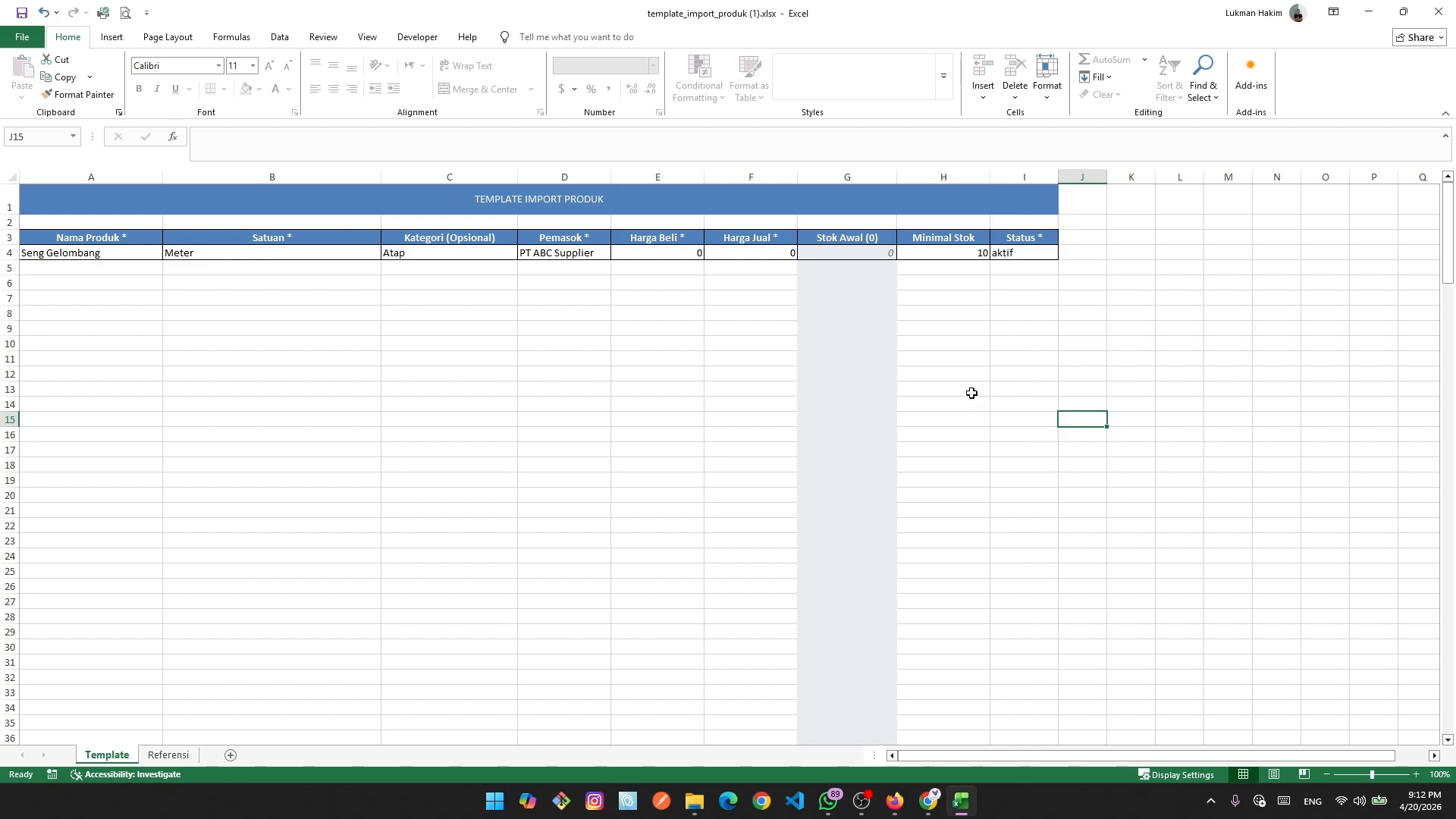
click(765, 258)
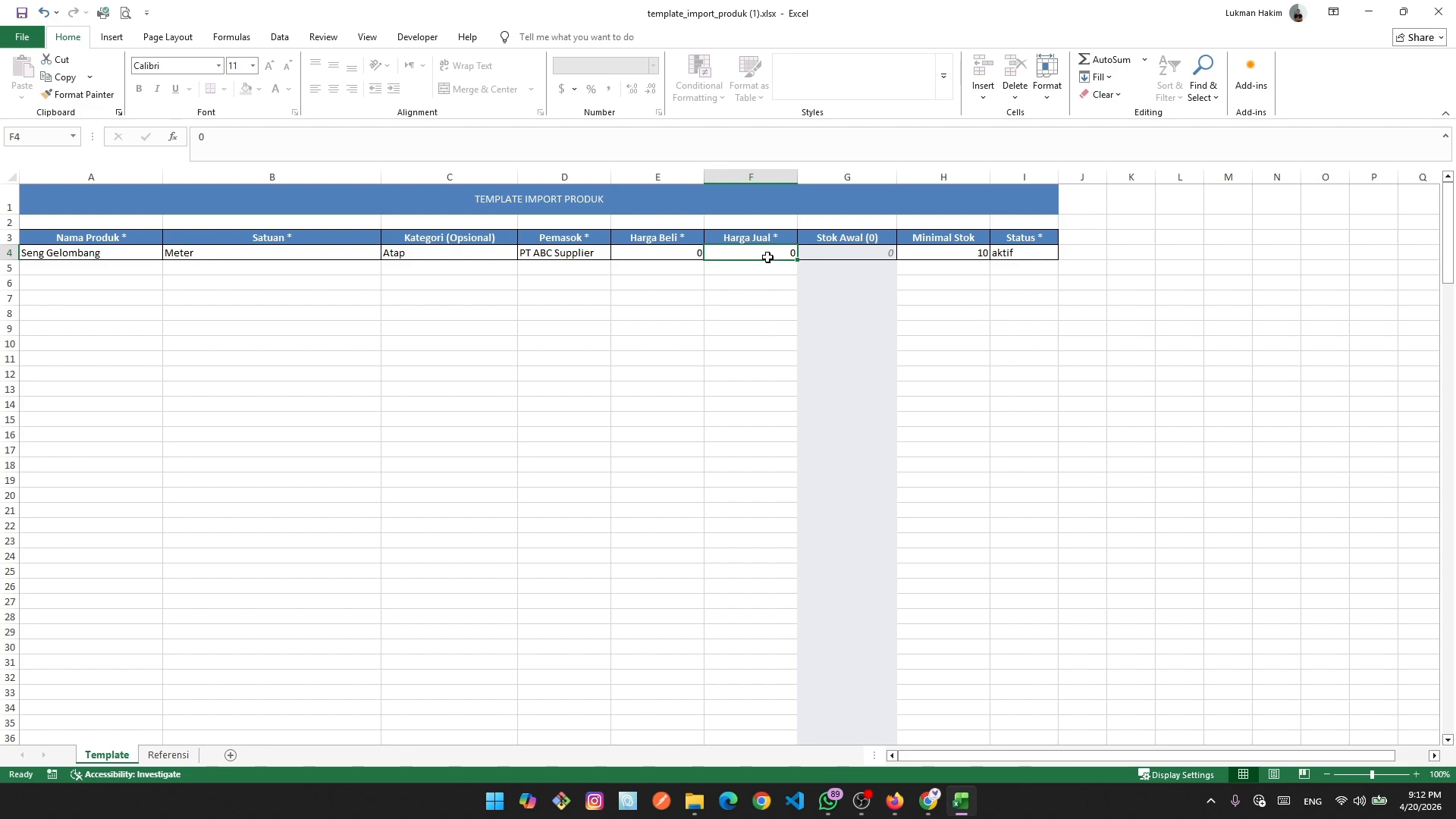
click(670, 256)
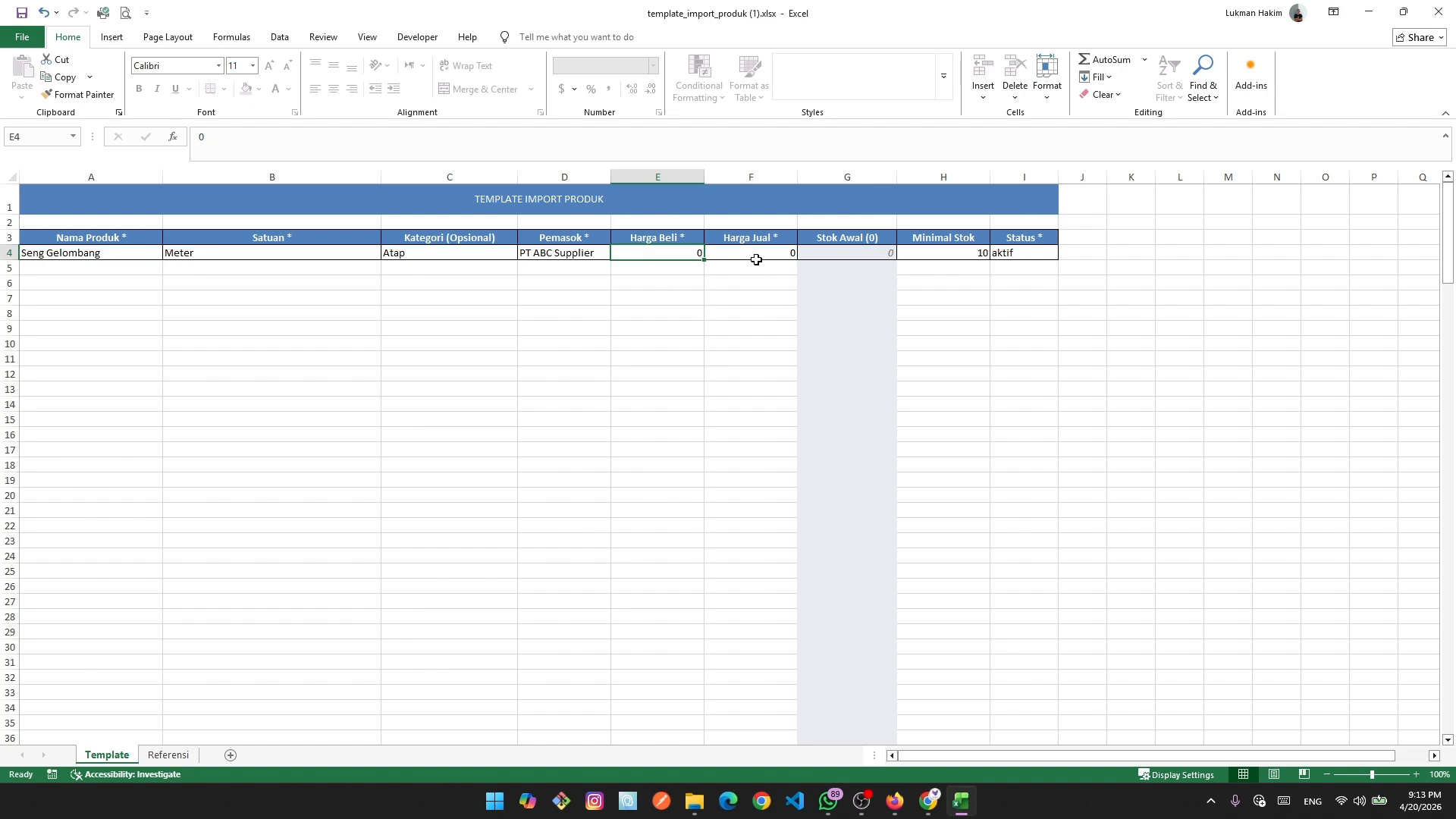
click(44, 256)
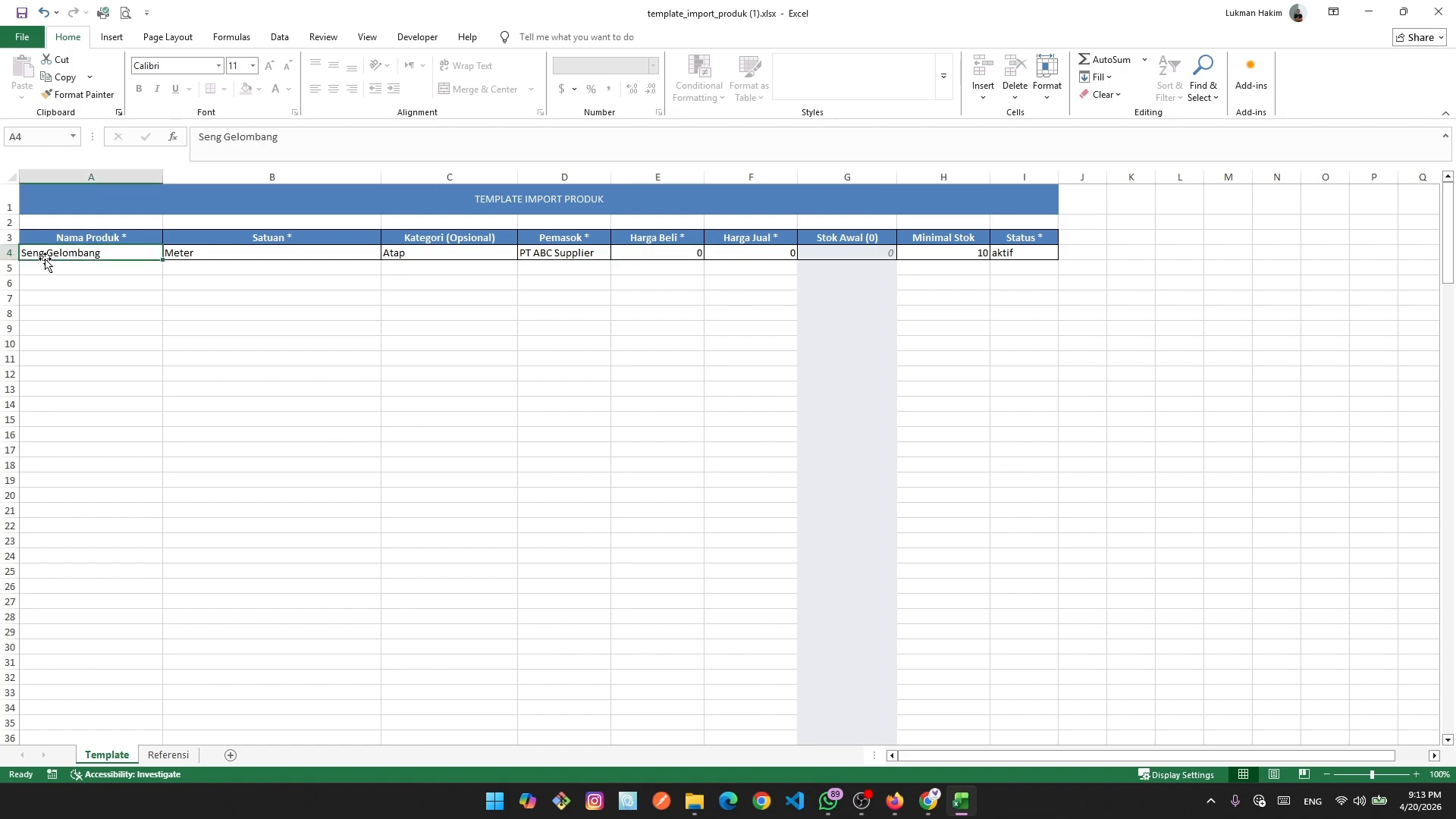
drag(122, 253, 1051, 263)
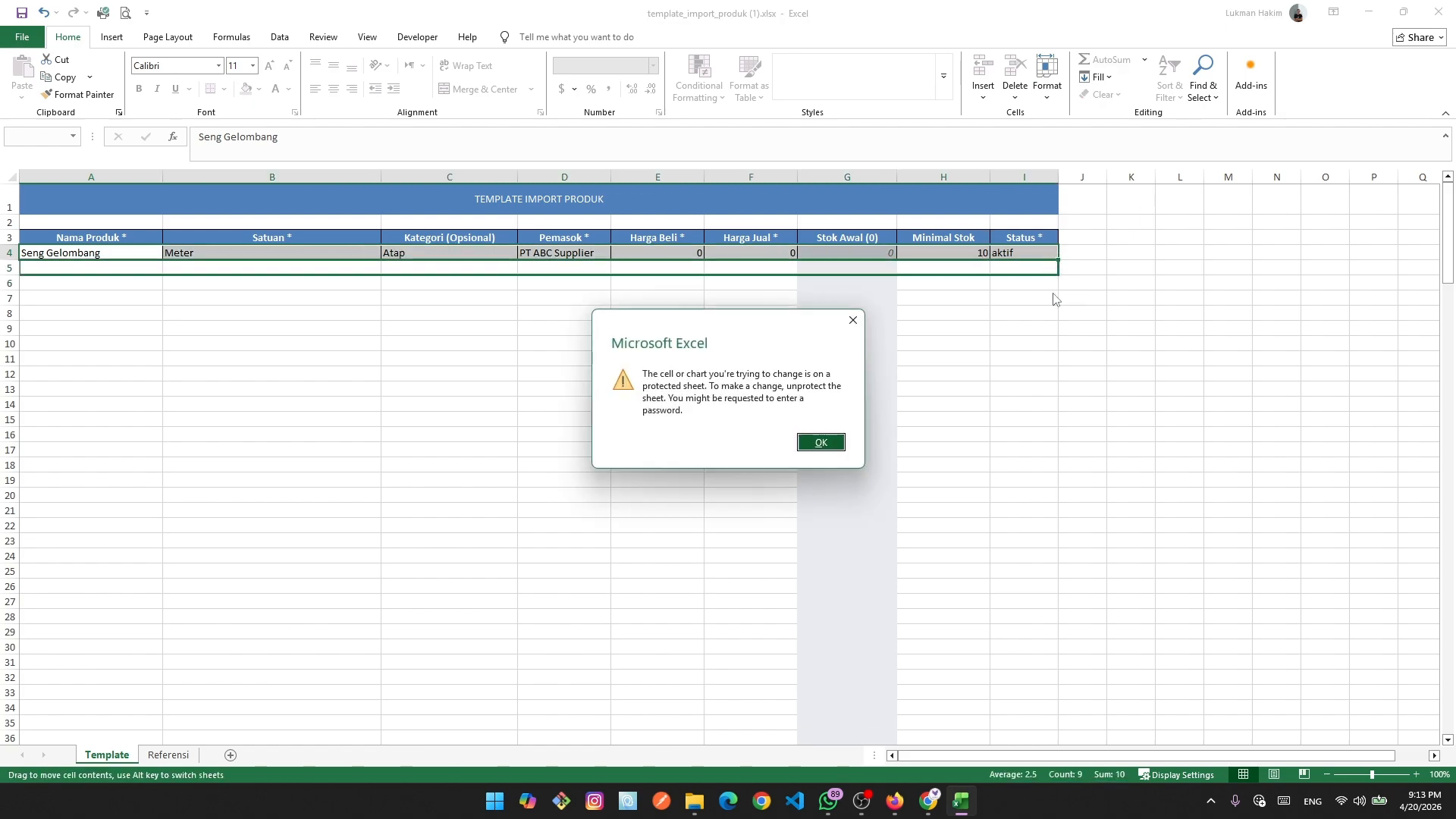
click(853, 319)
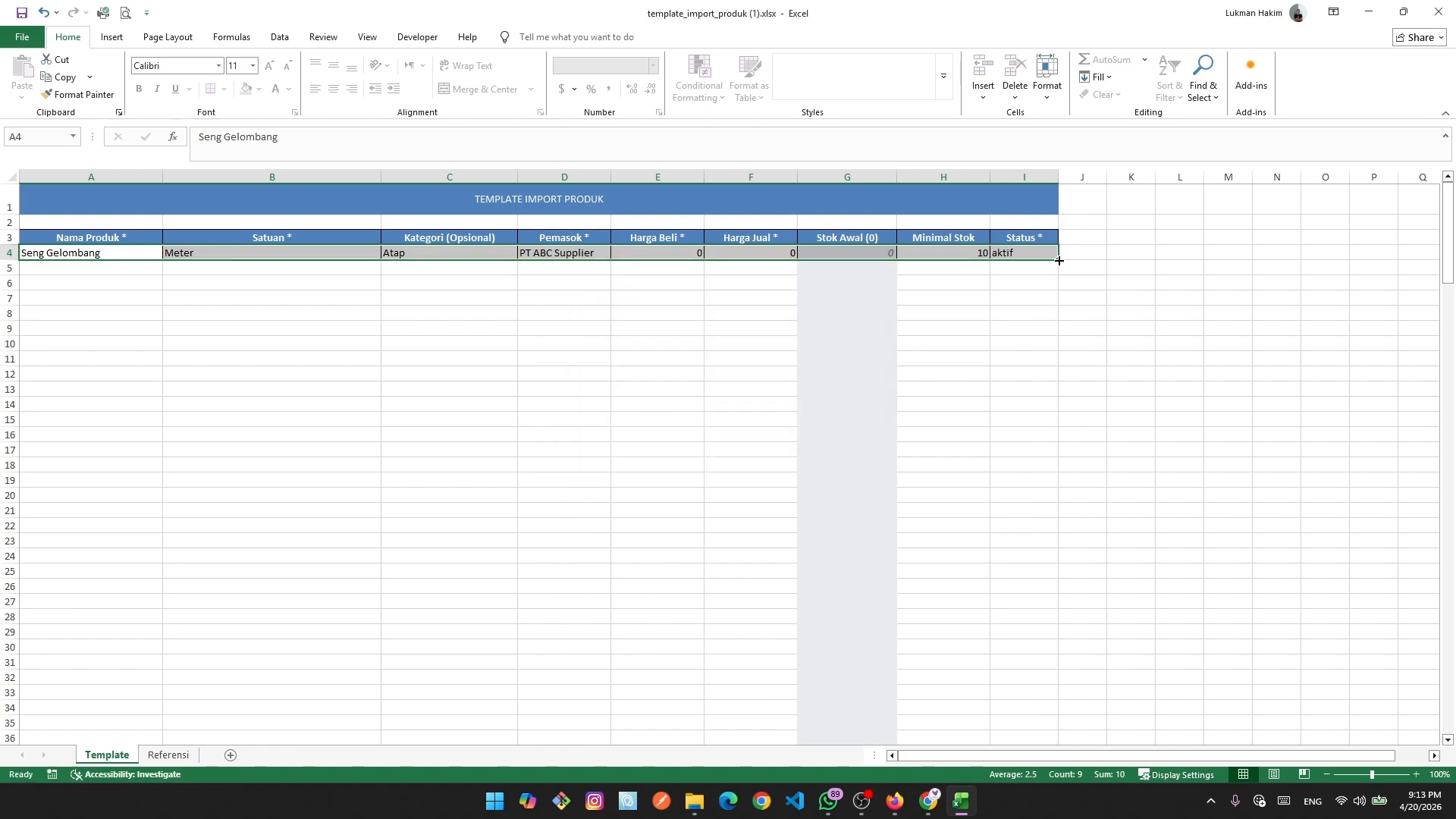
drag(1059, 260, 1062, 279)
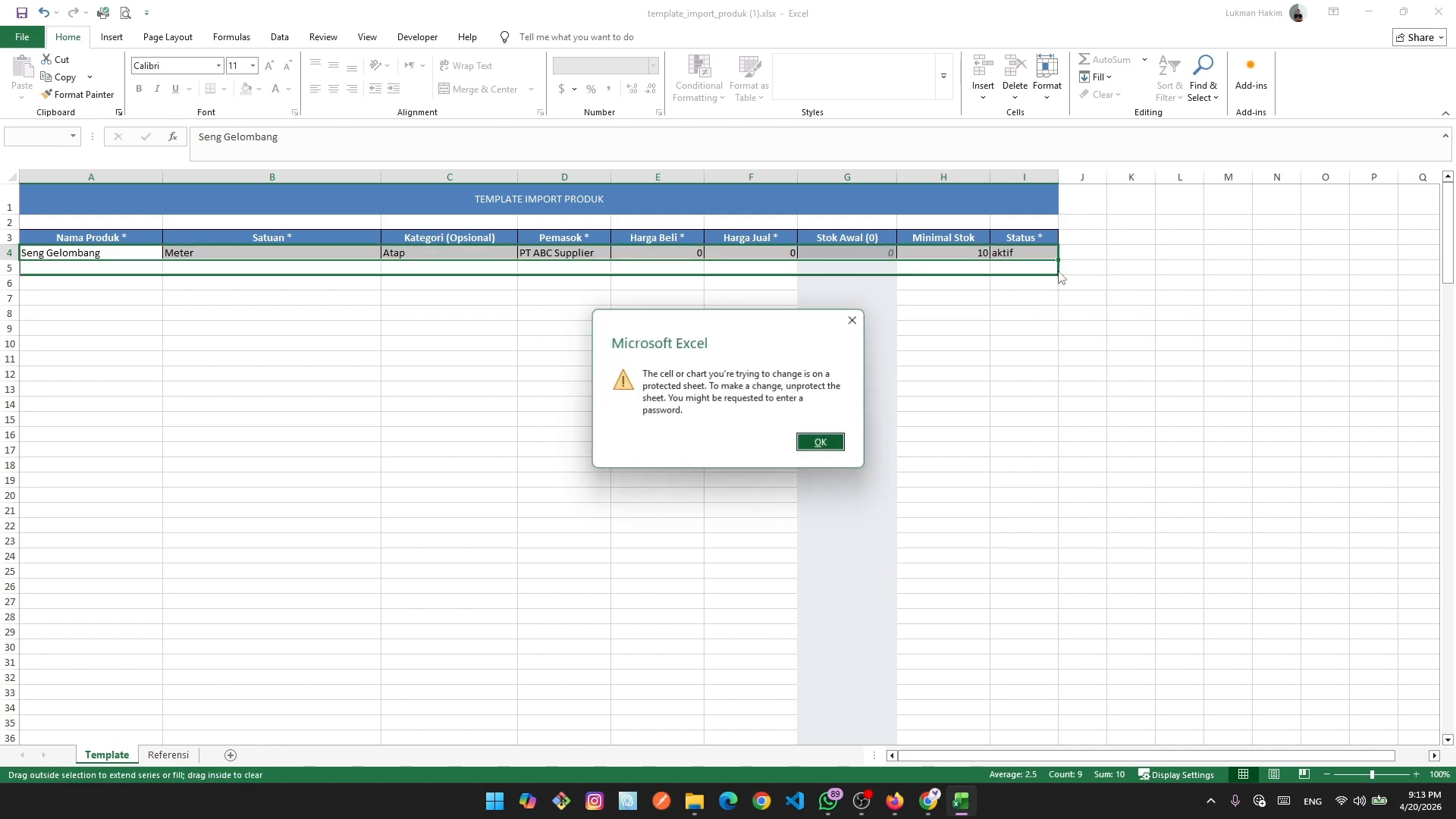
click(853, 321)
drag(861, 302, 868, 249)
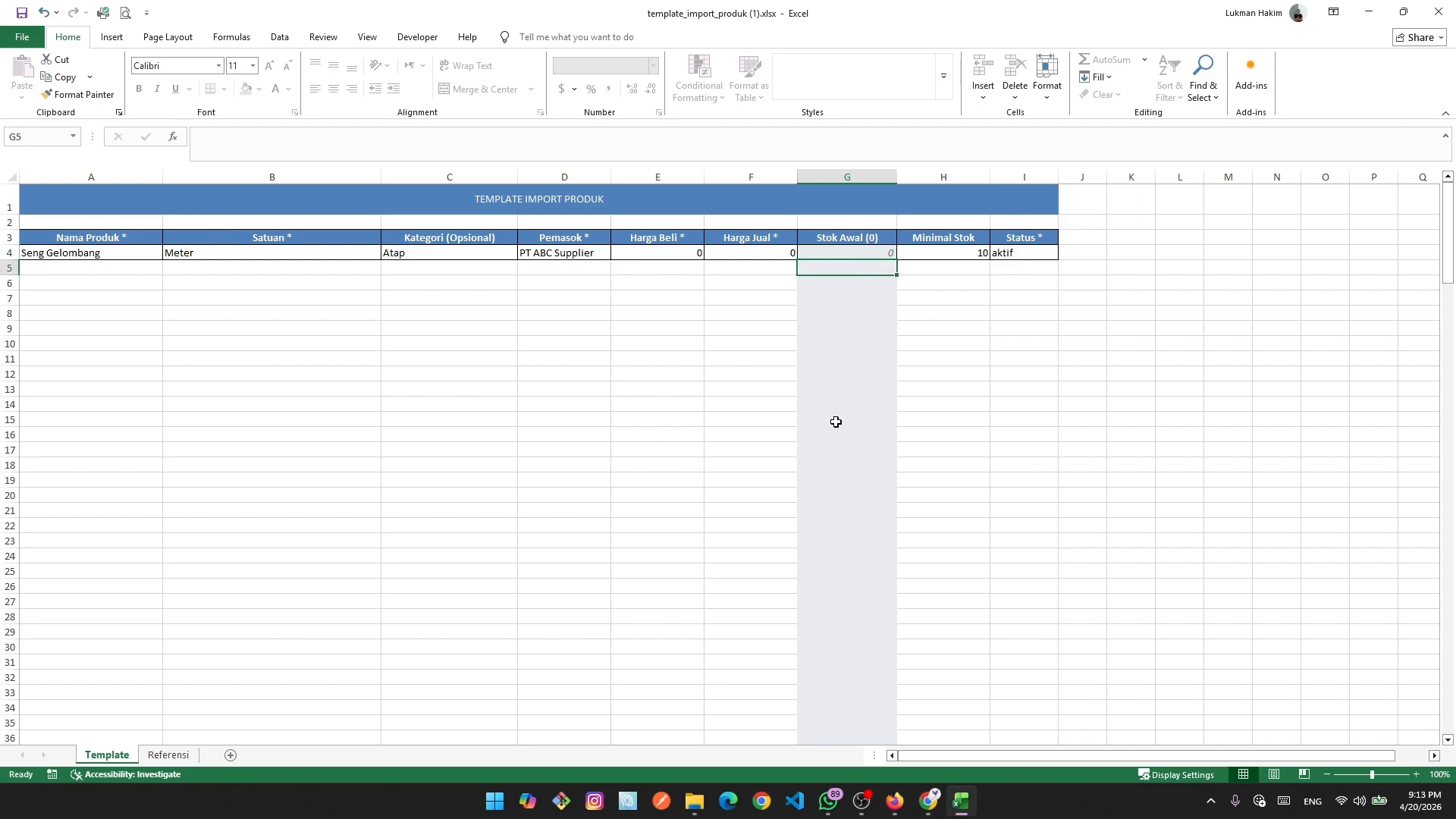
key(Delete)
Fill the Seng Gelombang details in A4:F4 down through row 7.
click(859, 318)
click(955, 358)
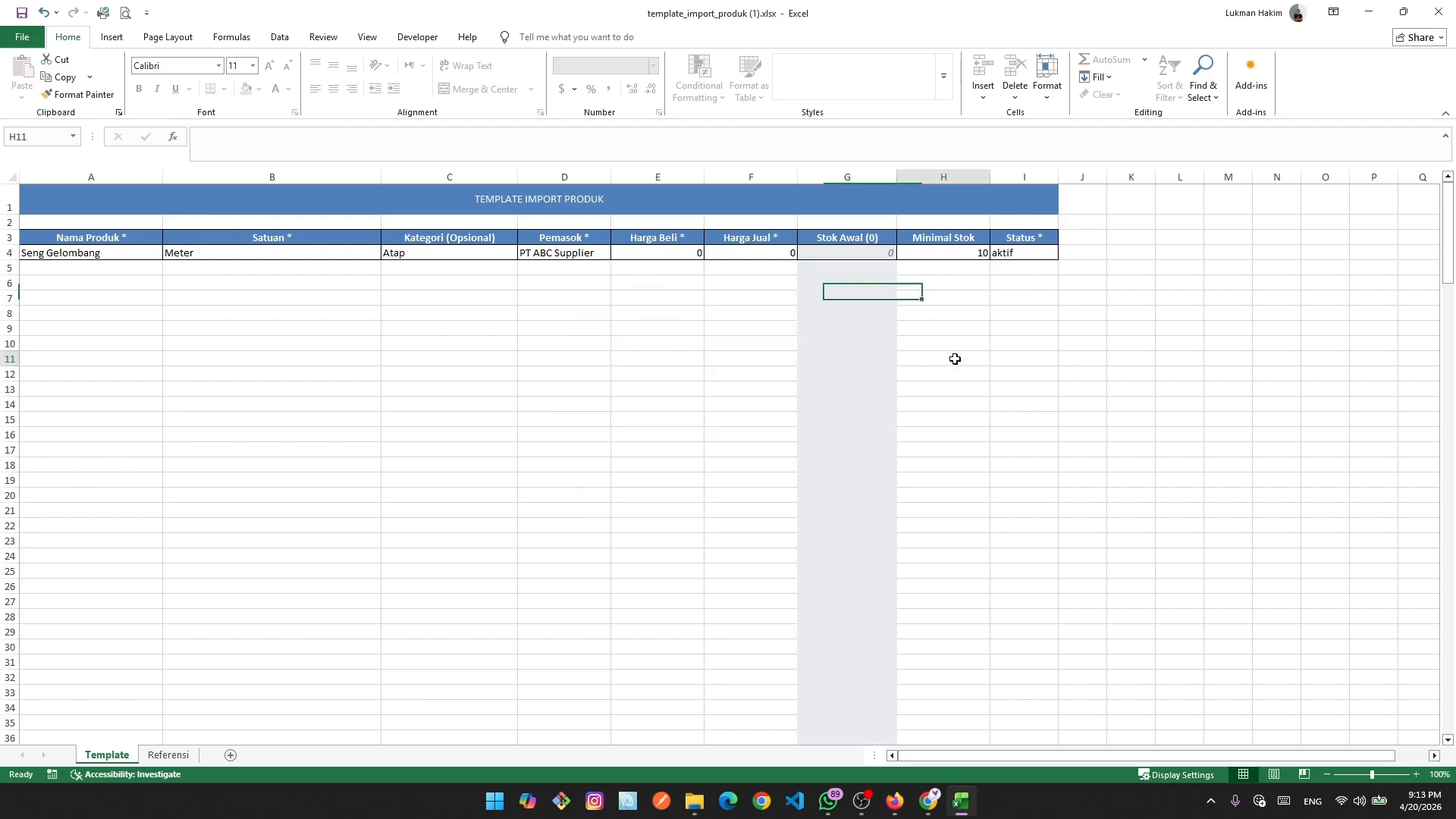
drag(64, 247, 793, 303)
click(1037, 312)
Fill Minimal Stok and status aktif down to row 7, keeping Minimal Stok 10 everywhere.
drag(961, 251, 1064, 303)
click(1025, 403)
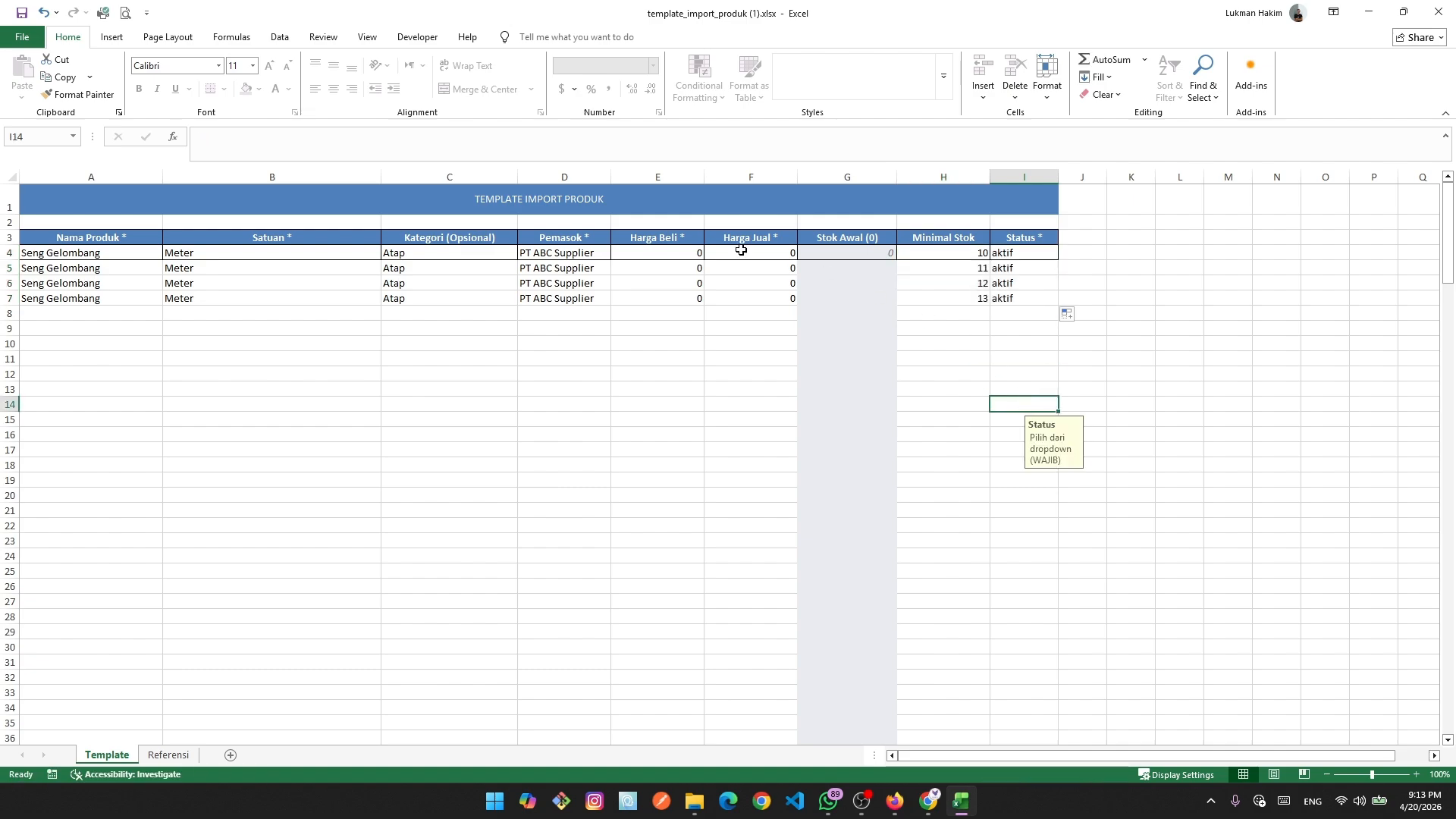
click(809, 273)
click(970, 267)
click(978, 254)
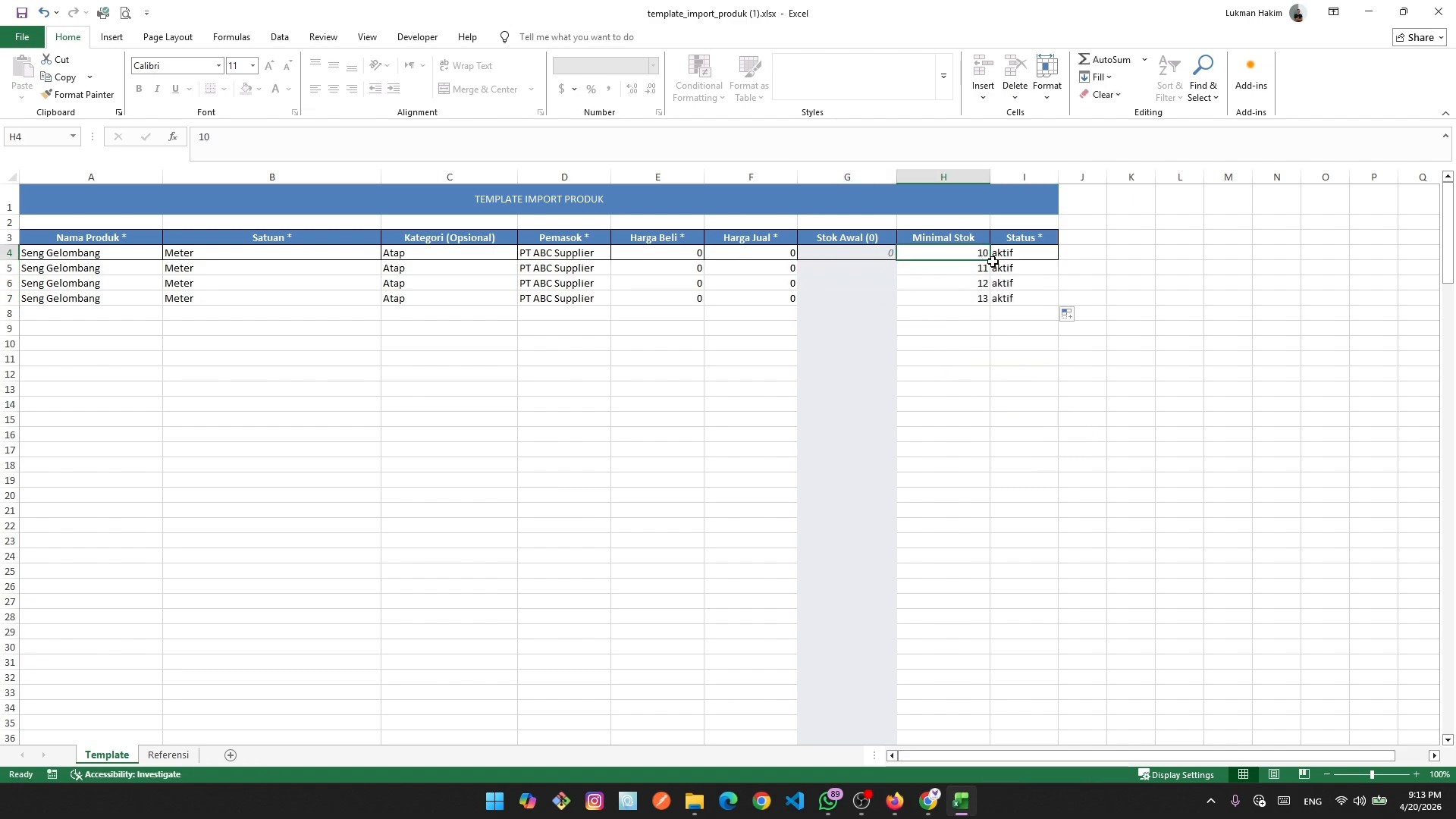
drag(990, 260, 992, 304)
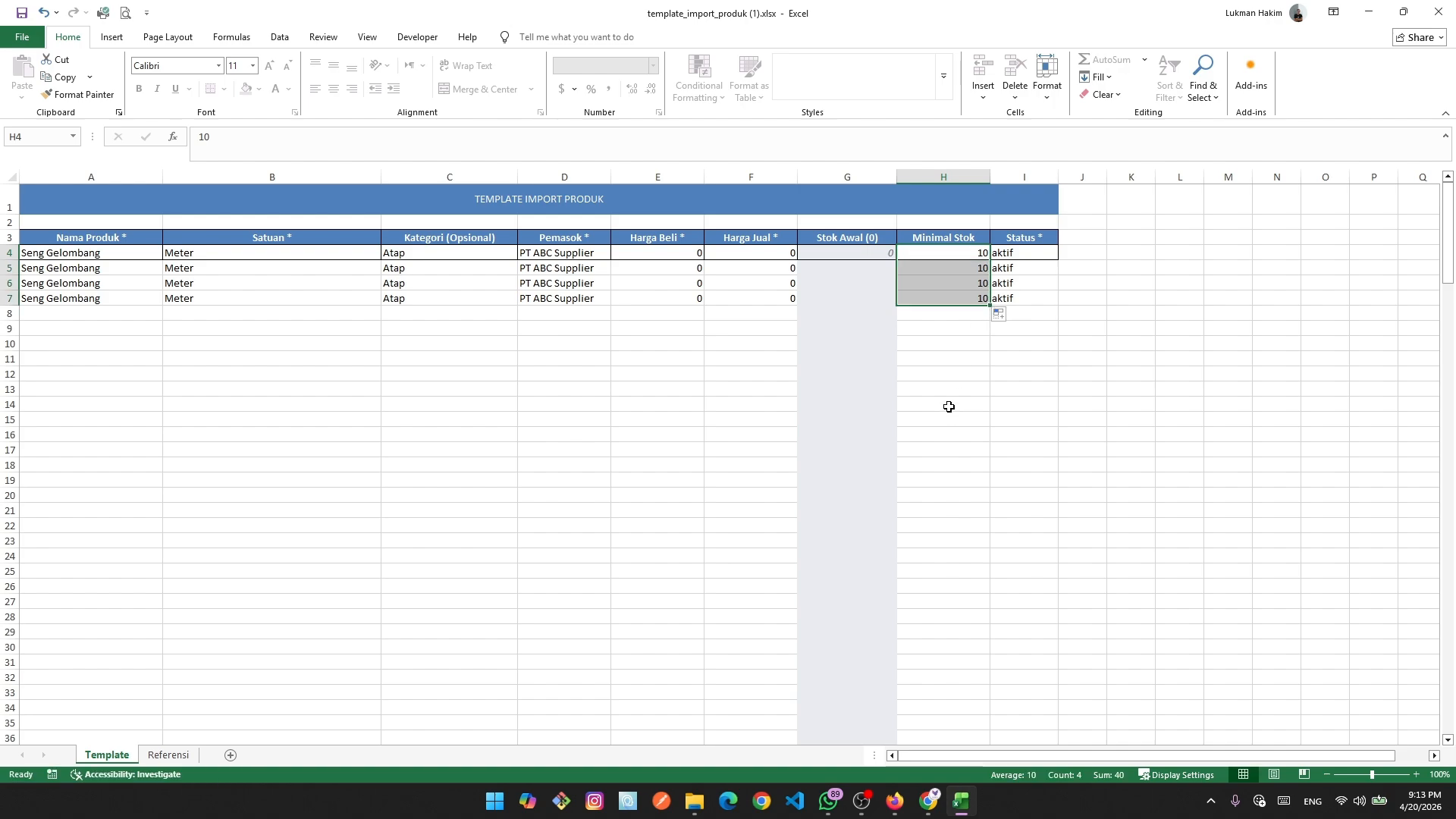
Inspect the greyed Stok Awal cells in rows 4–7.
click(857, 271)
click(858, 324)
click(857, 271)
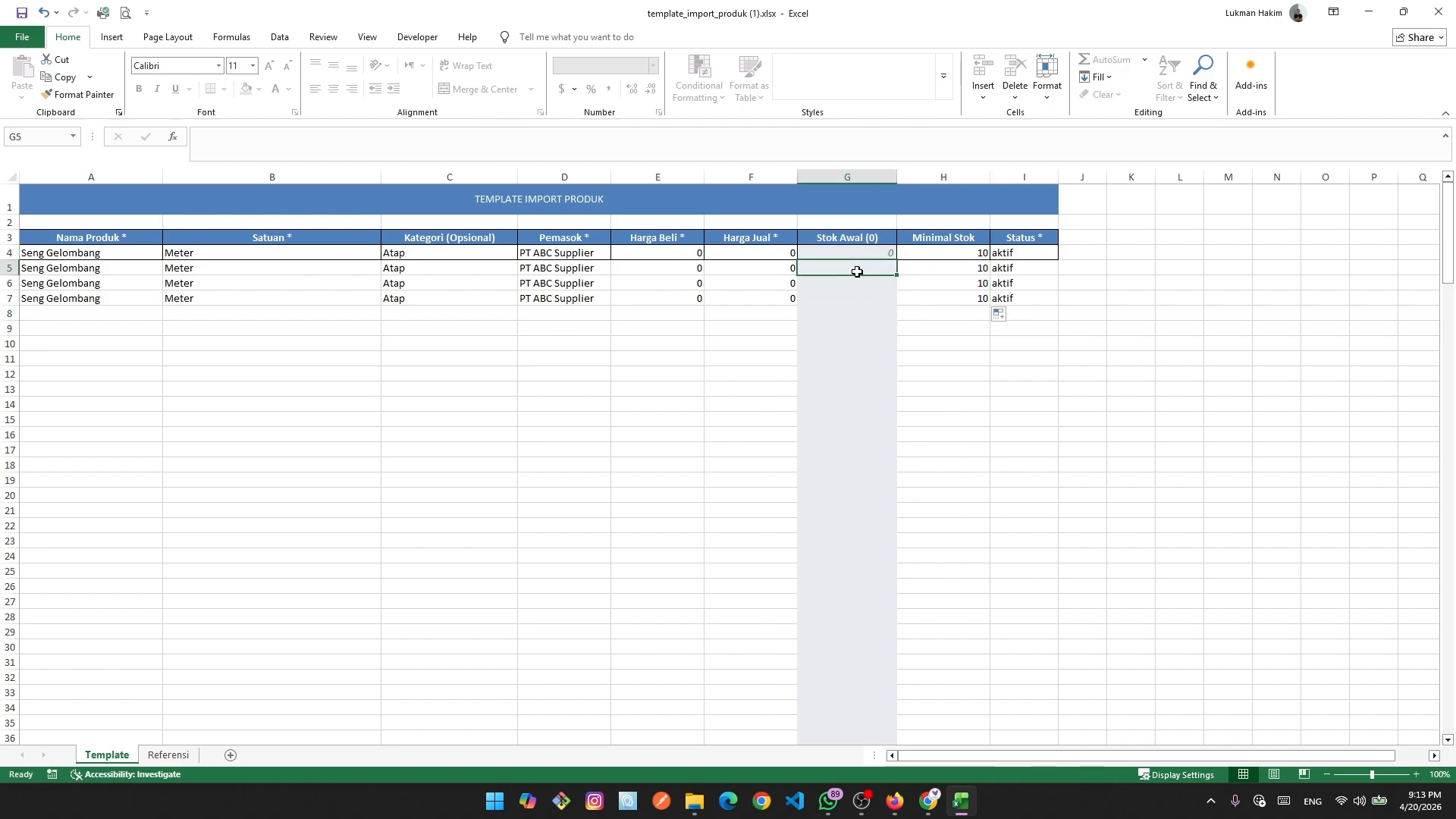
click(858, 297)
click(855, 326)
click(856, 283)
click(854, 263)
Rename the second product in A5 to Seng Gelombang (5m).
click(118, 269)
double_click(140, 271)
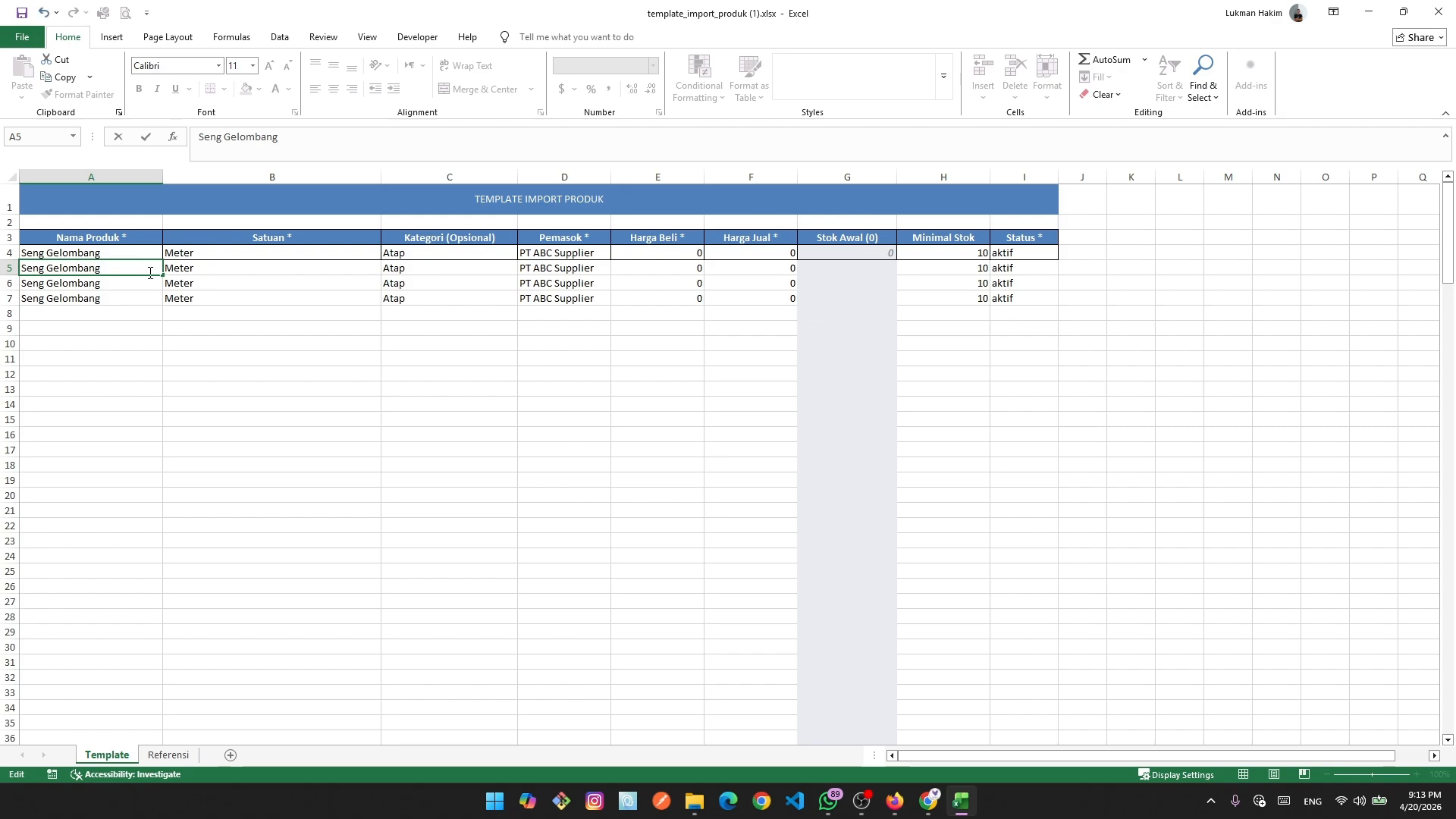
text(%)
text(m)
key(BackSpace)
key(BackSpace)
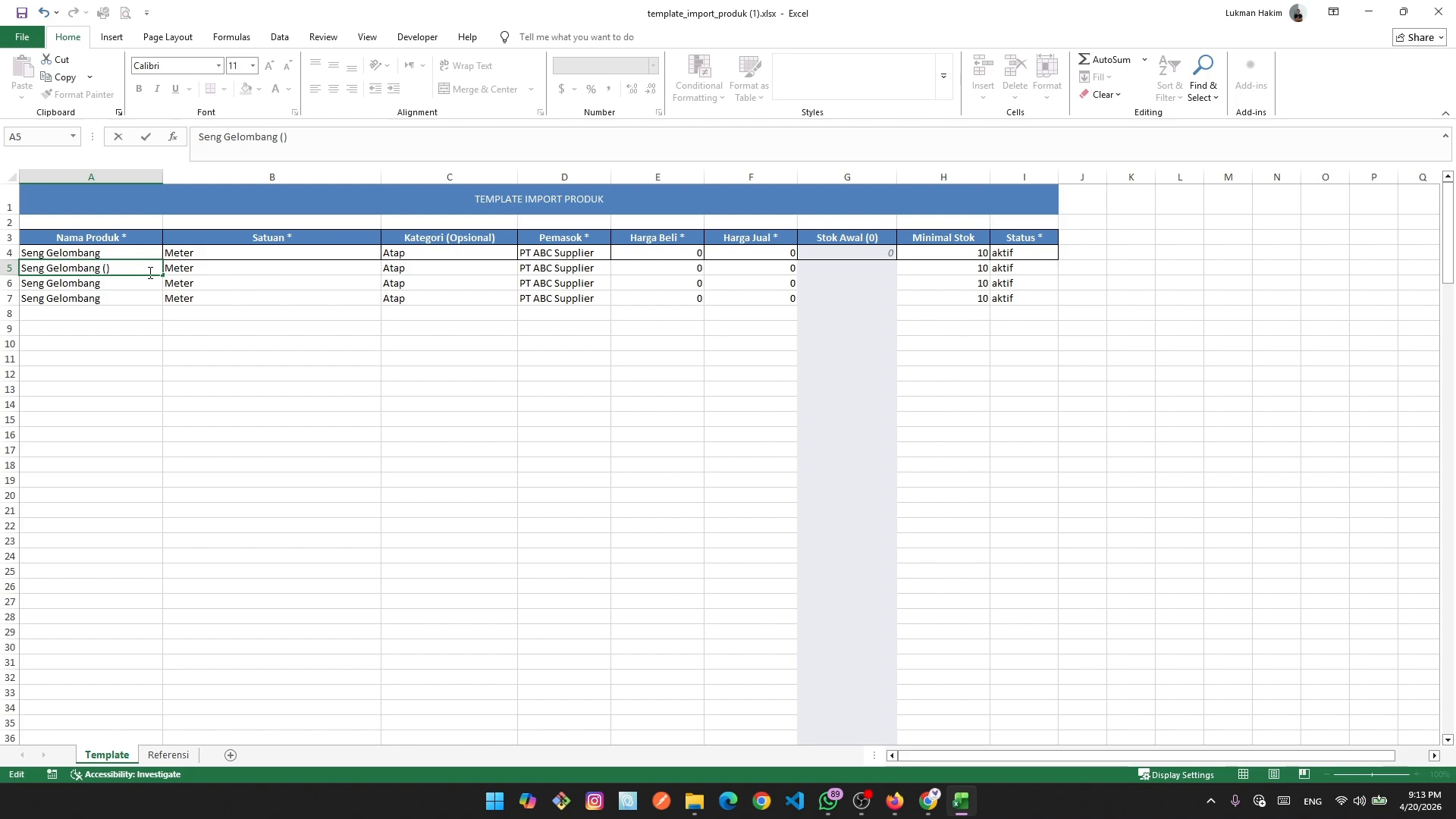
text(()5m)
key(Return)
Rename A6 to Pintu 1,5x2 and A7 to paku.
click(131, 284)
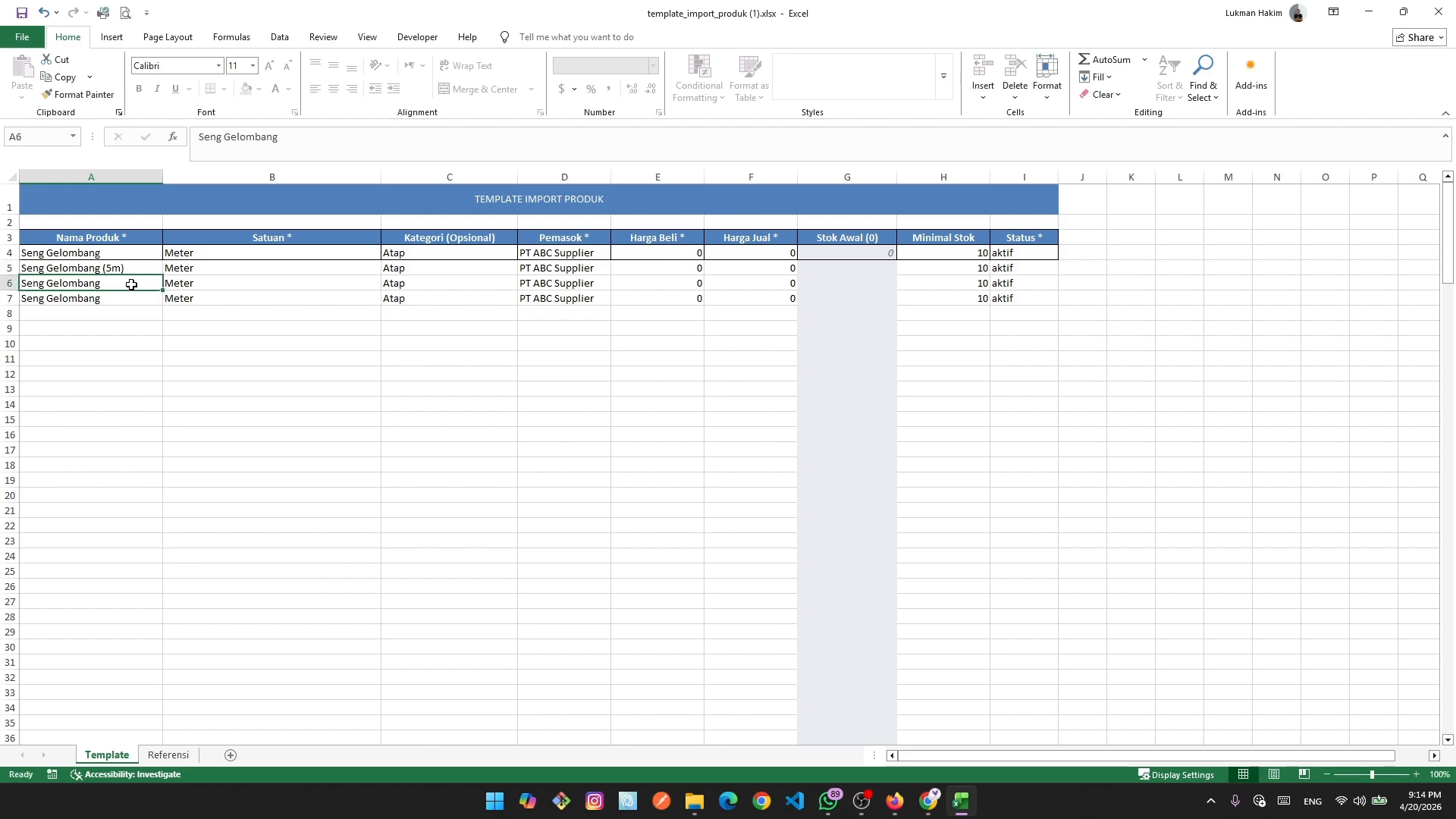
key(BackSpace)
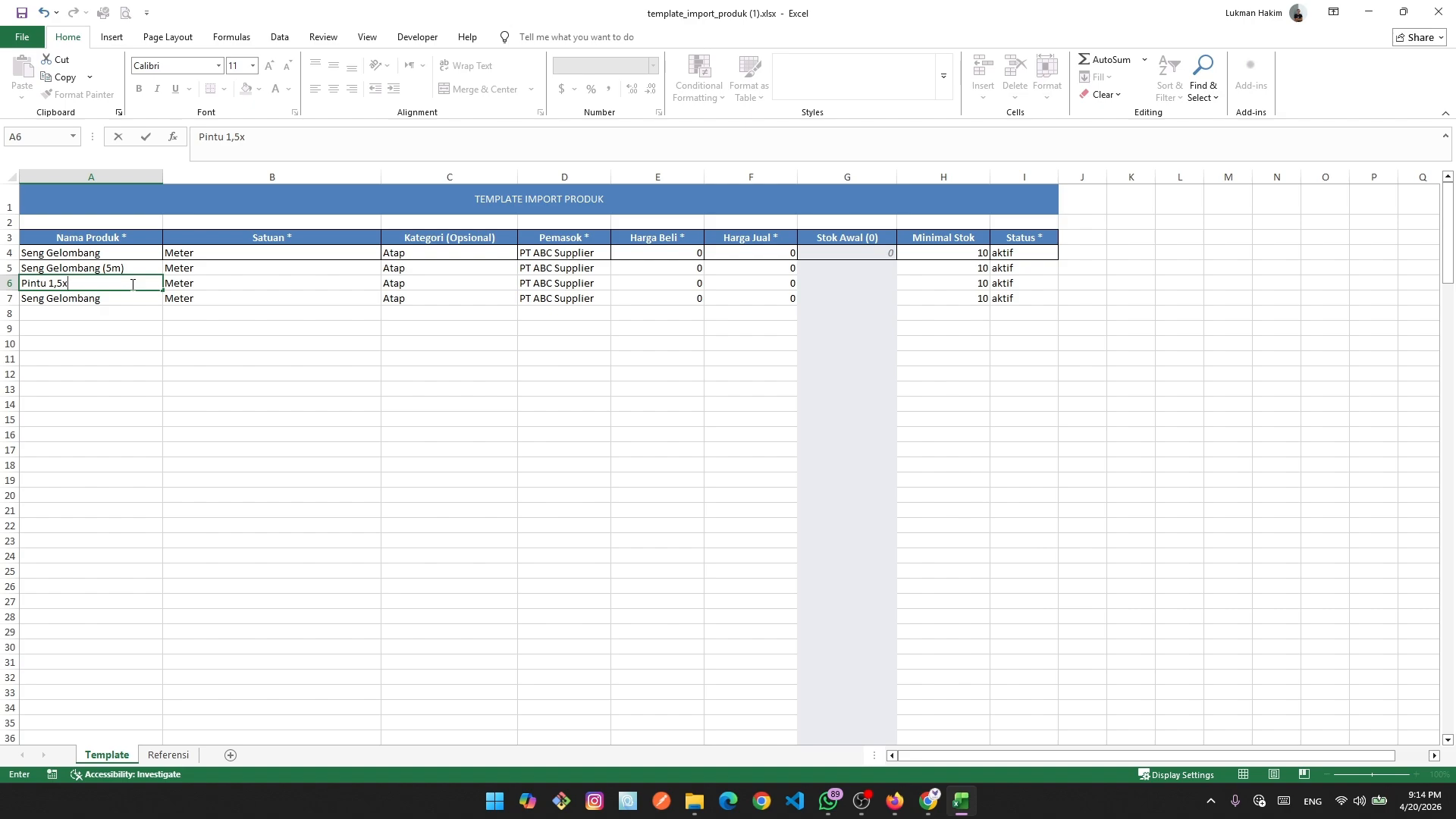
click(189, 447)
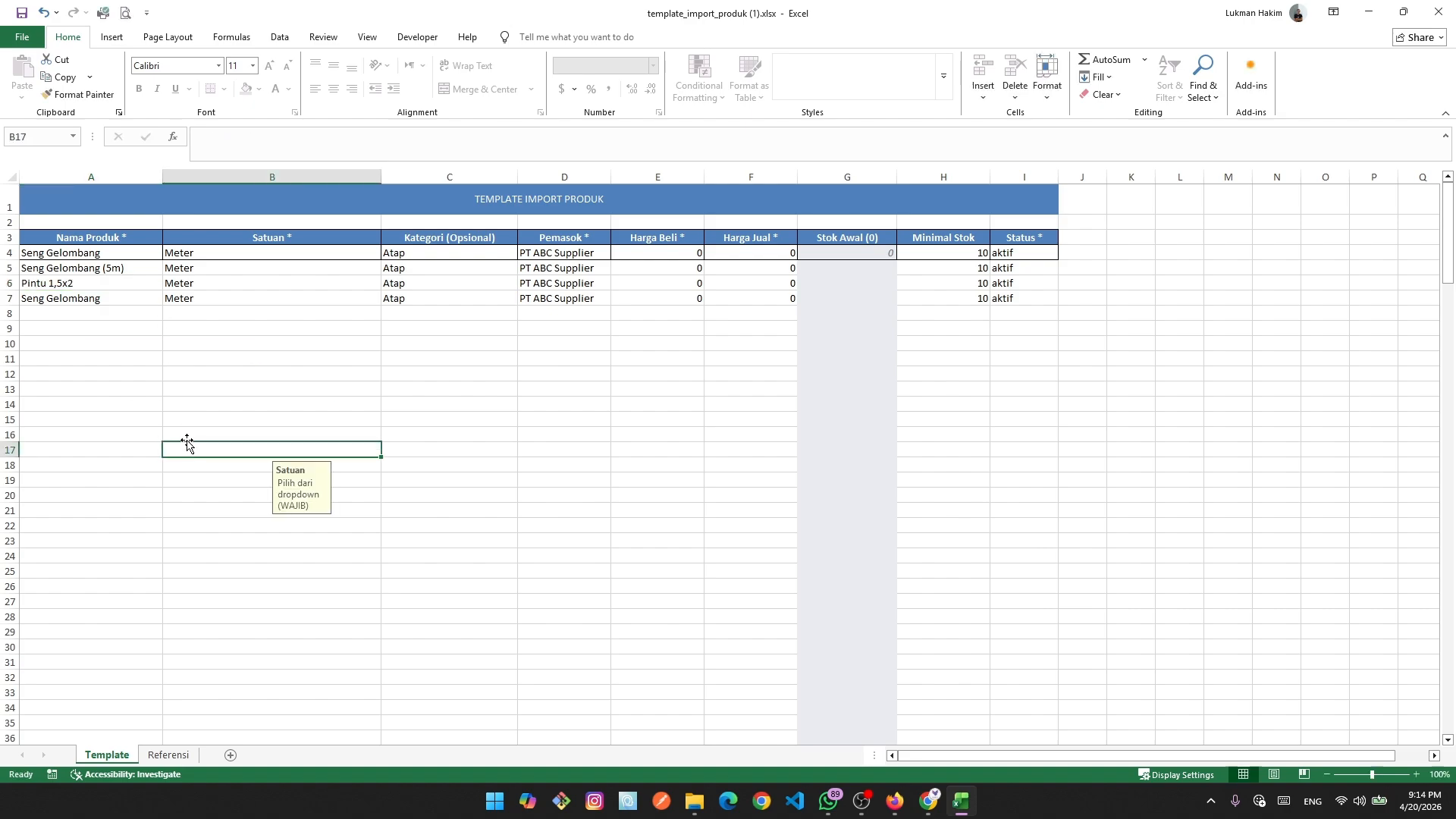
click(95, 300)
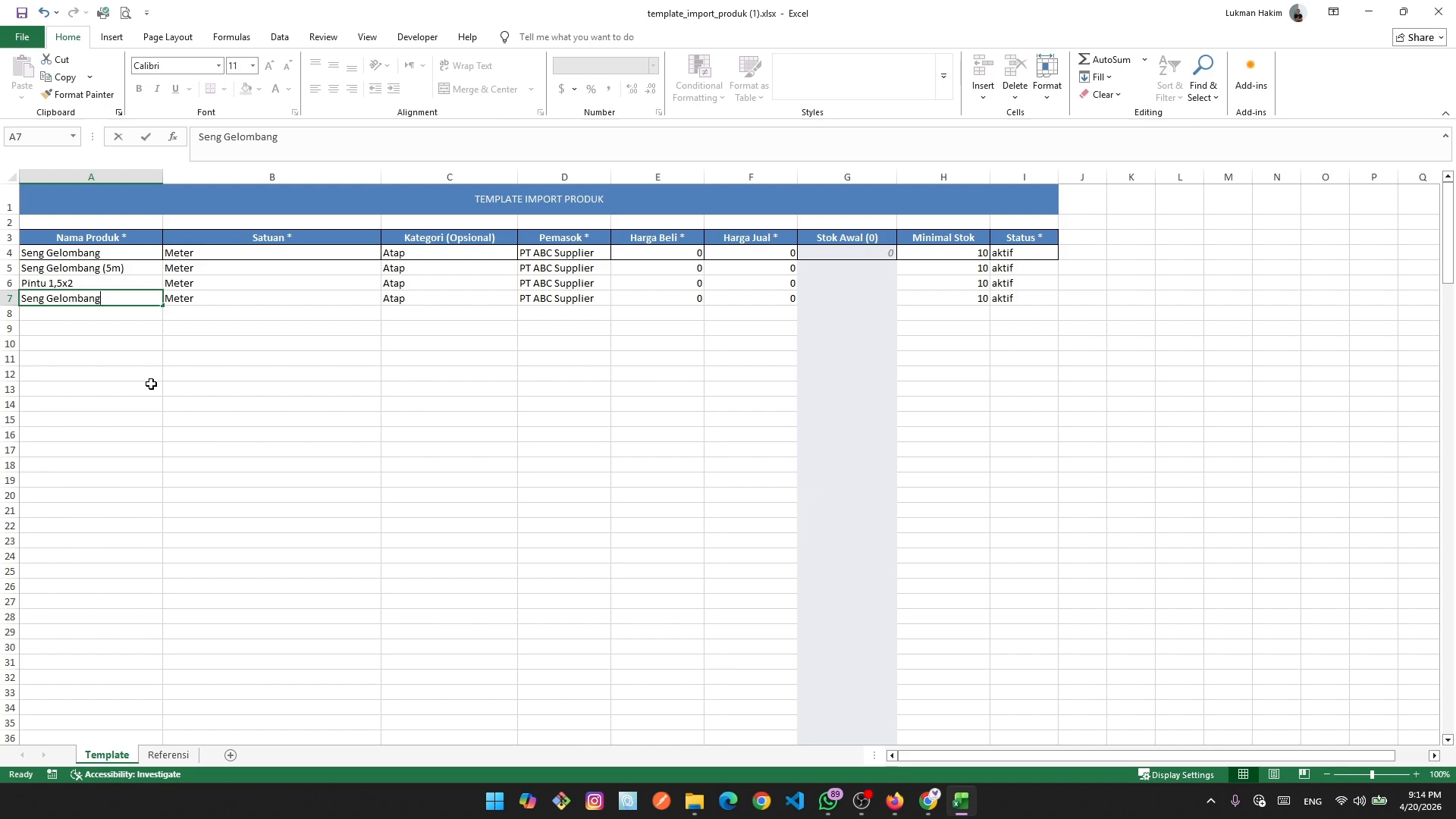
text(pak)
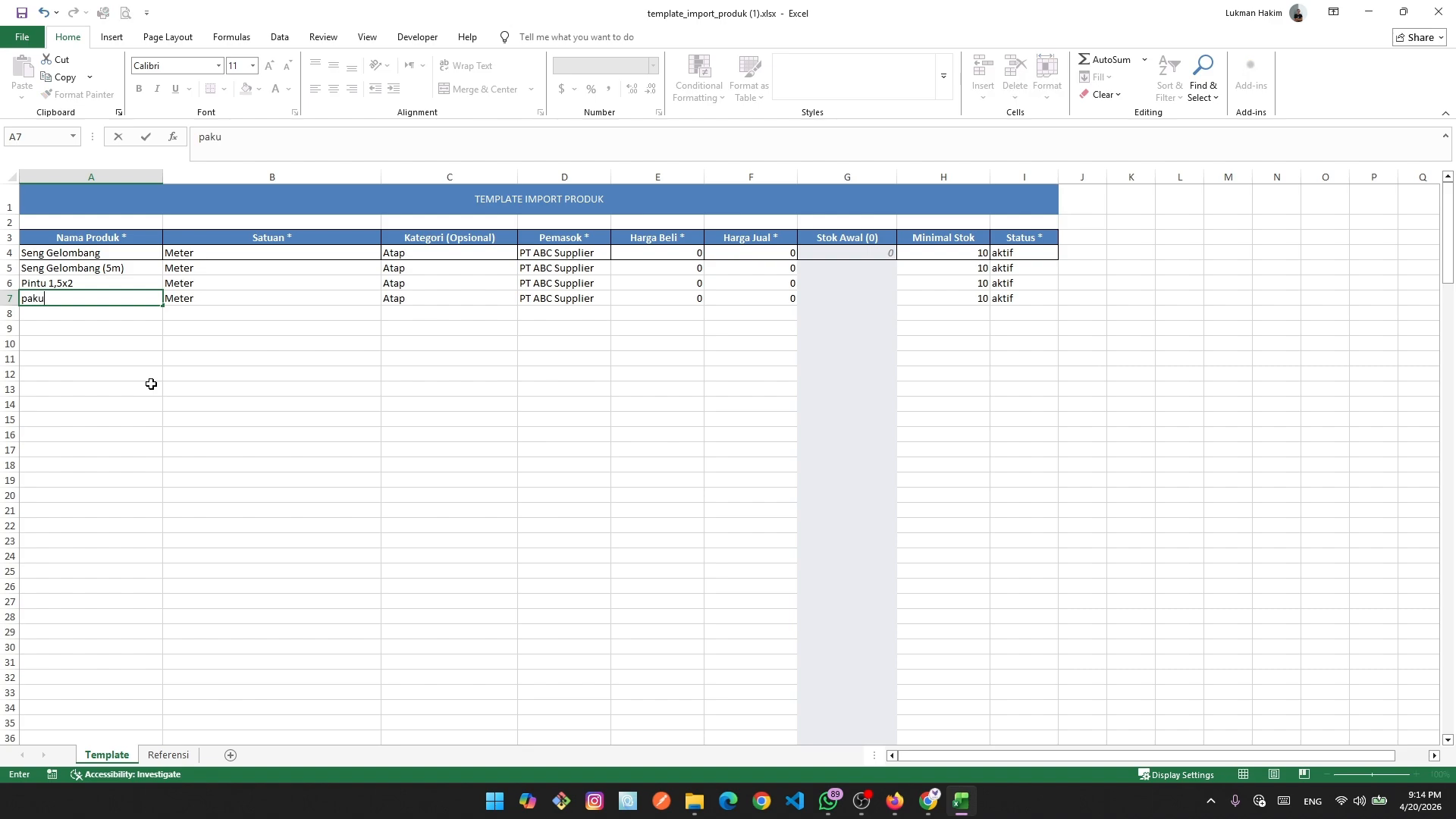
text(u)
click(283, 367)
click(219, 299)
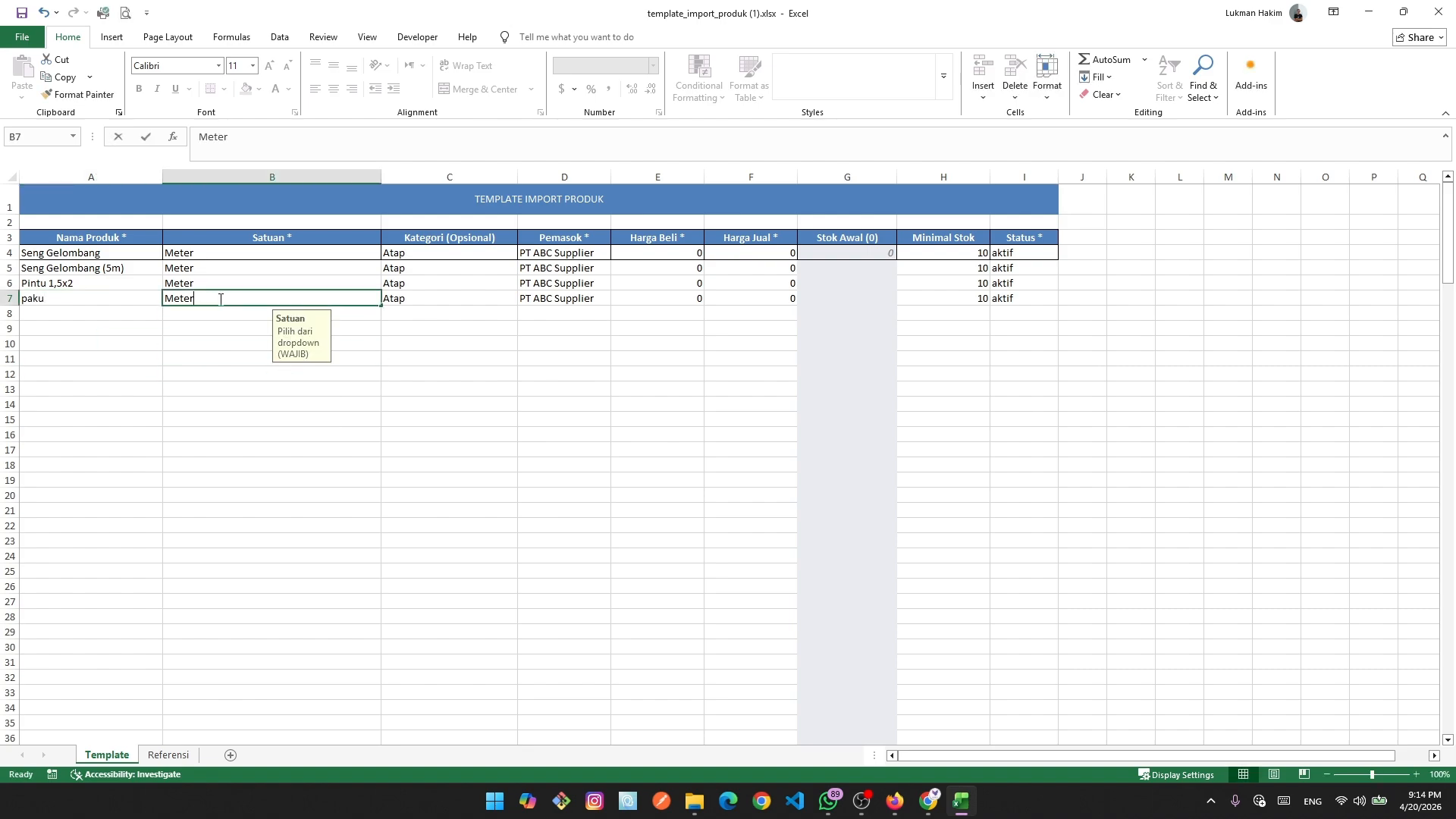
Check the Roll unit on the Referensi sheet, then go back to Template.
click(169, 754)
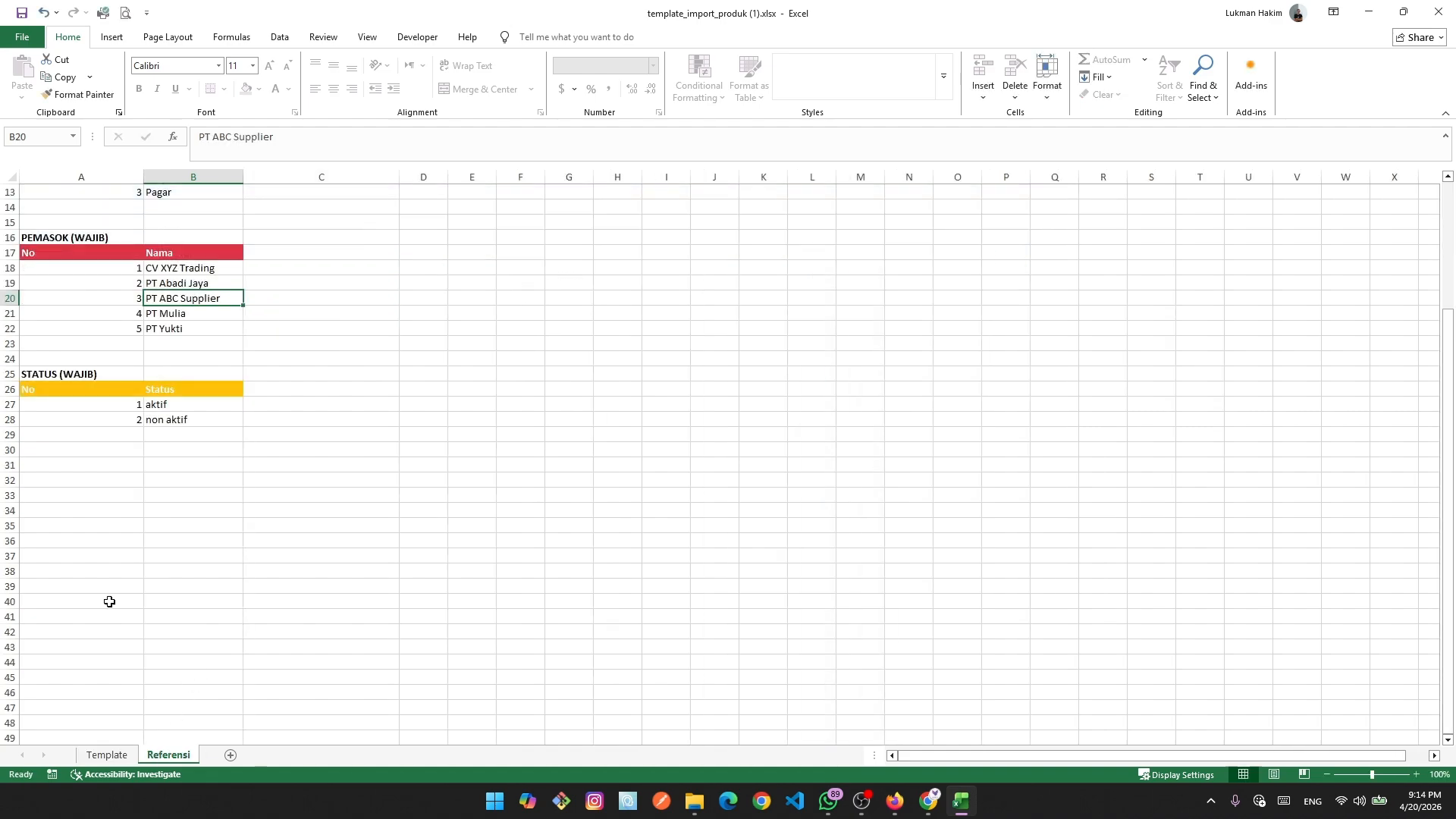
scroll(189, 447, up, 4)
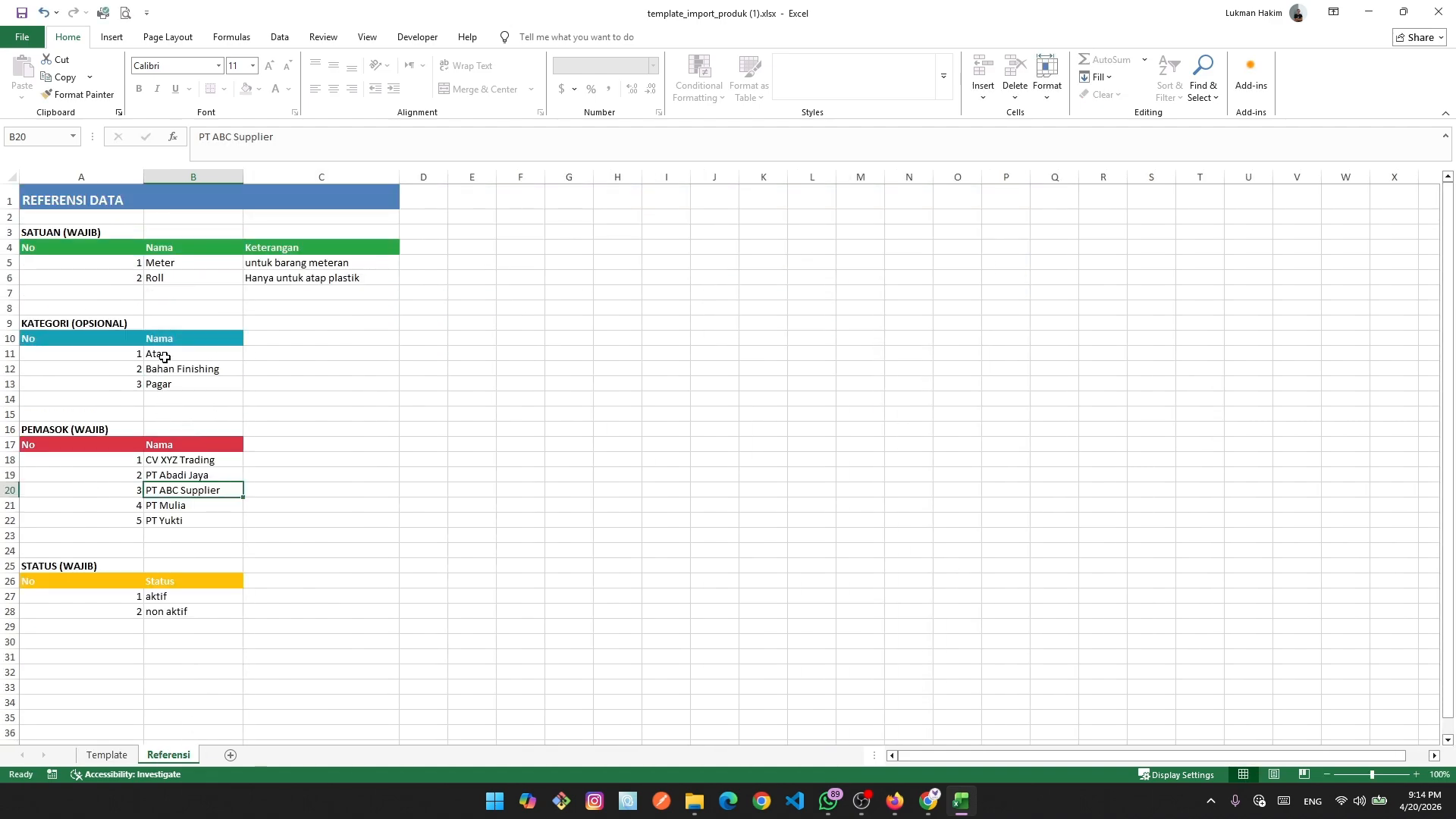
click(170, 274)
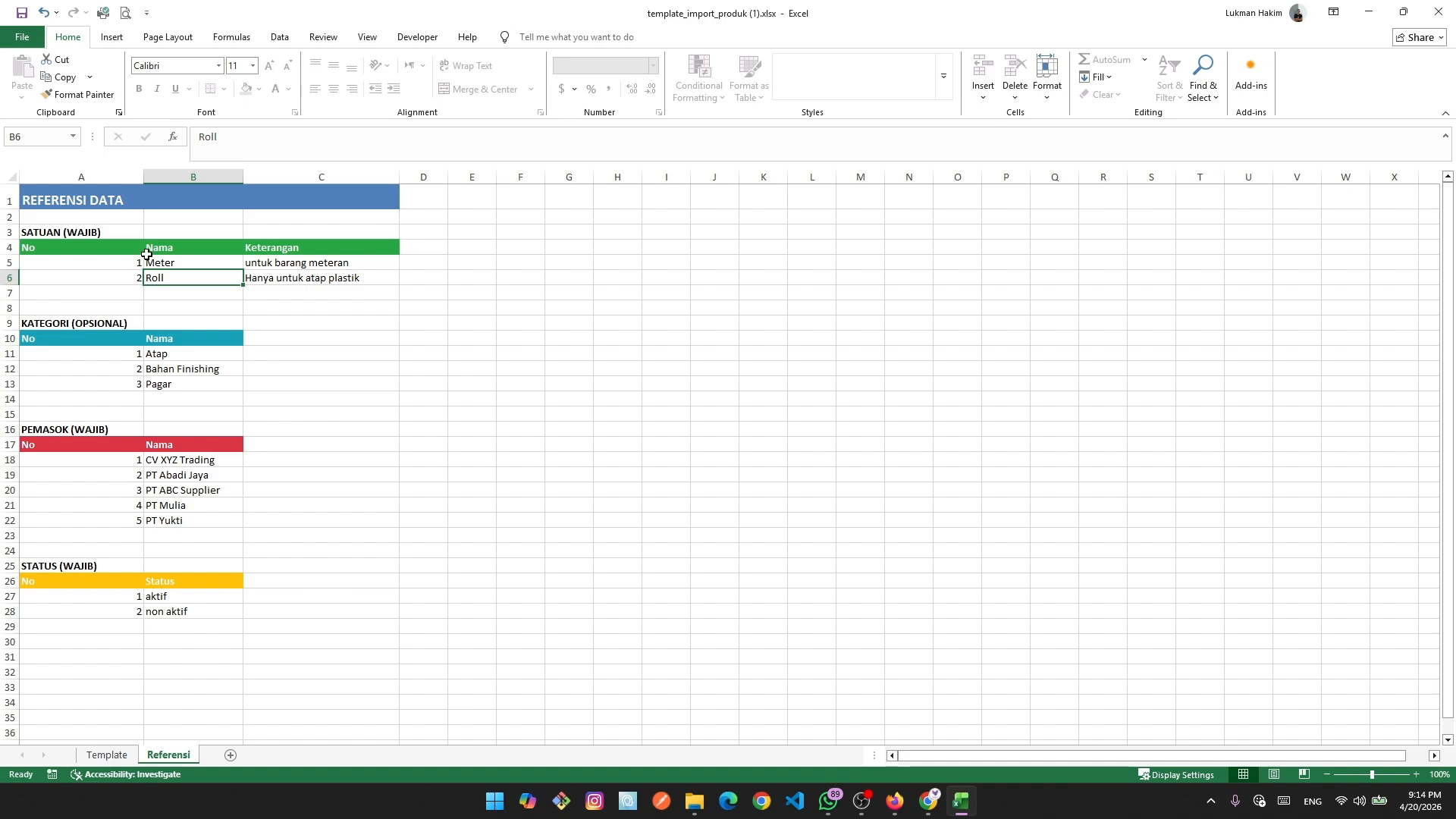
click(106, 754)
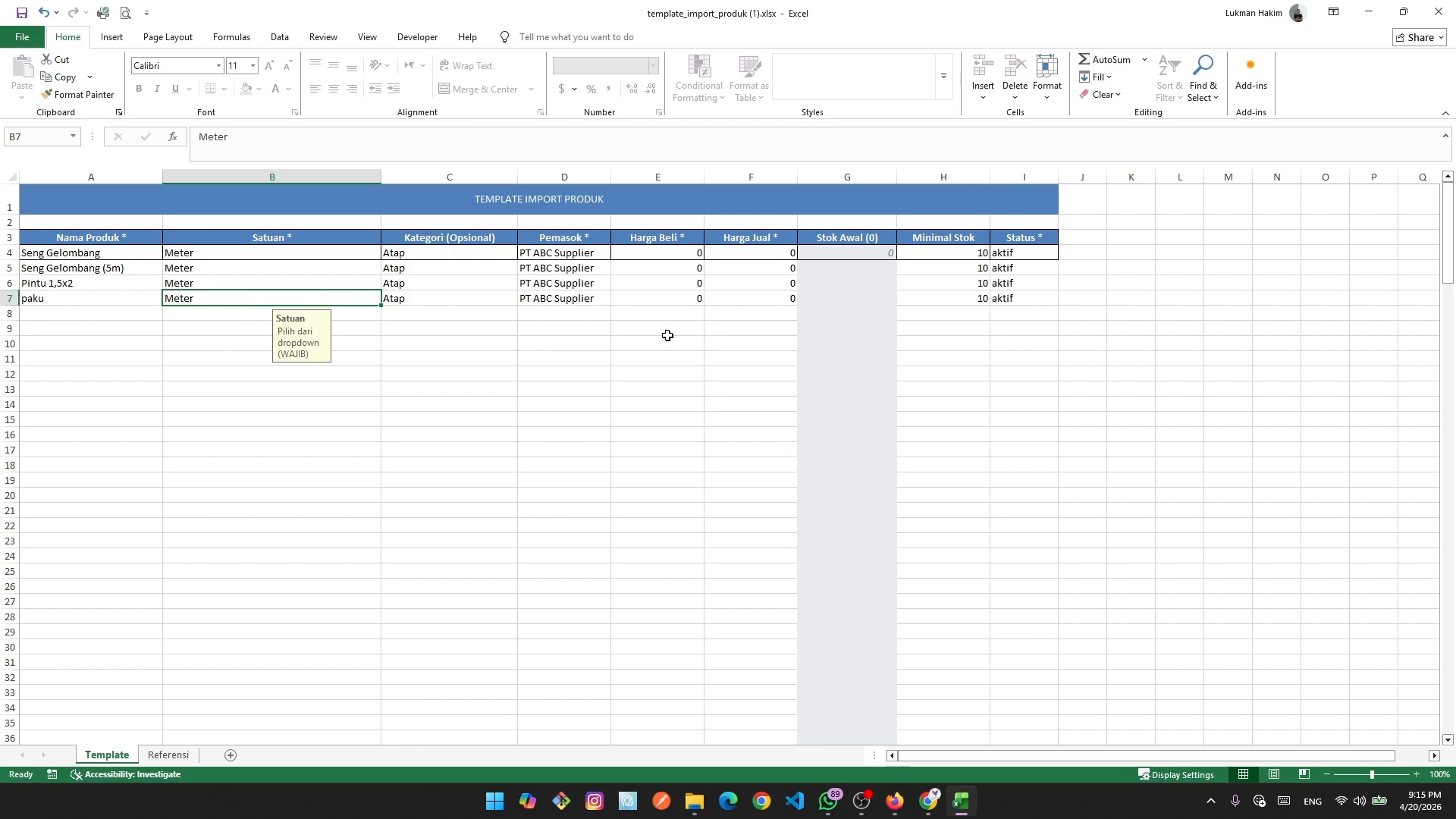
Retype the fourth product name in A7 as Paku with a capital P.
double_click(65, 297)
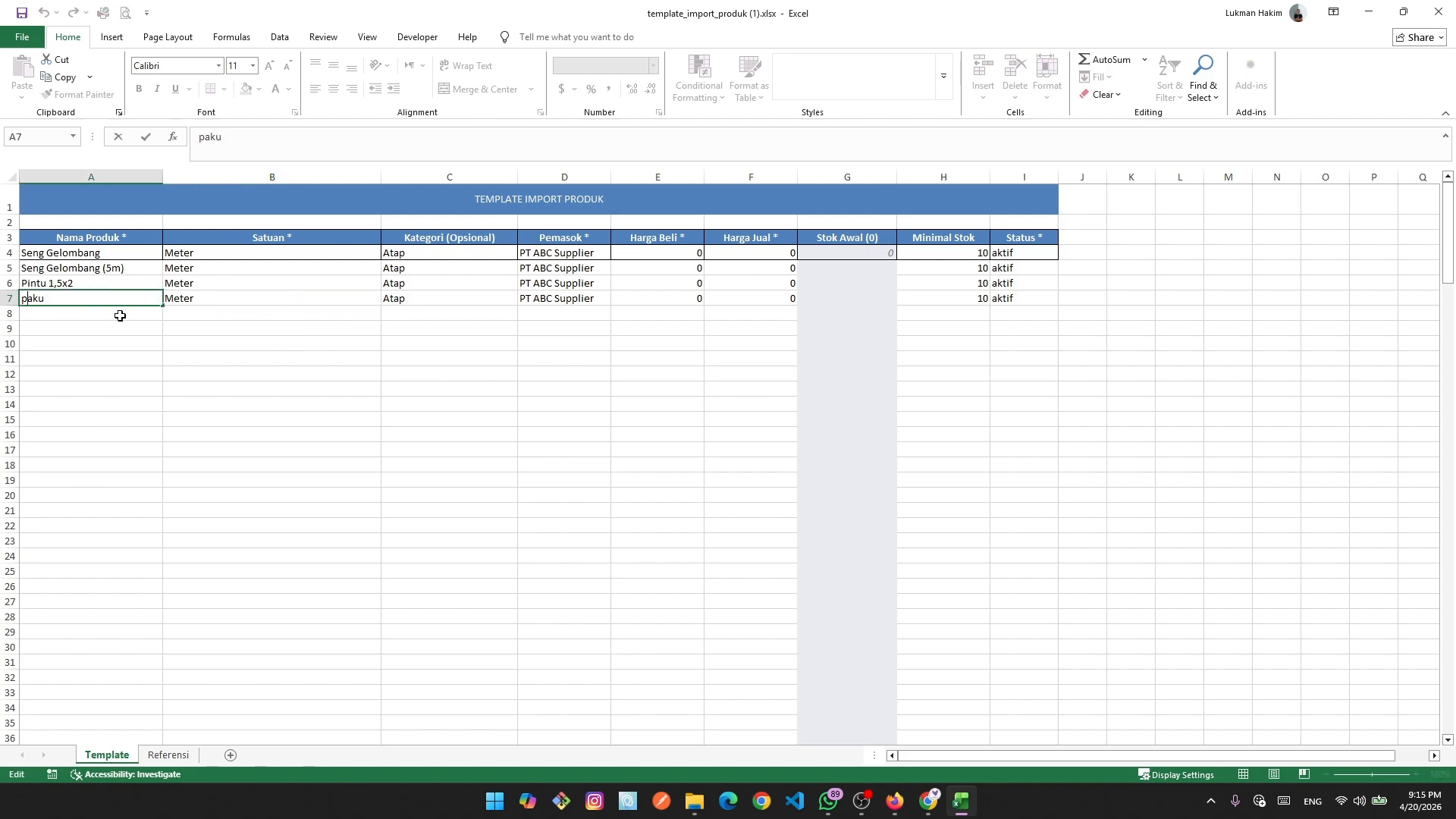
key(BackSpace)
key(BackSpace)
key(BackSpace)
key(BackSpace)
text(Paku)
click(512, 452)
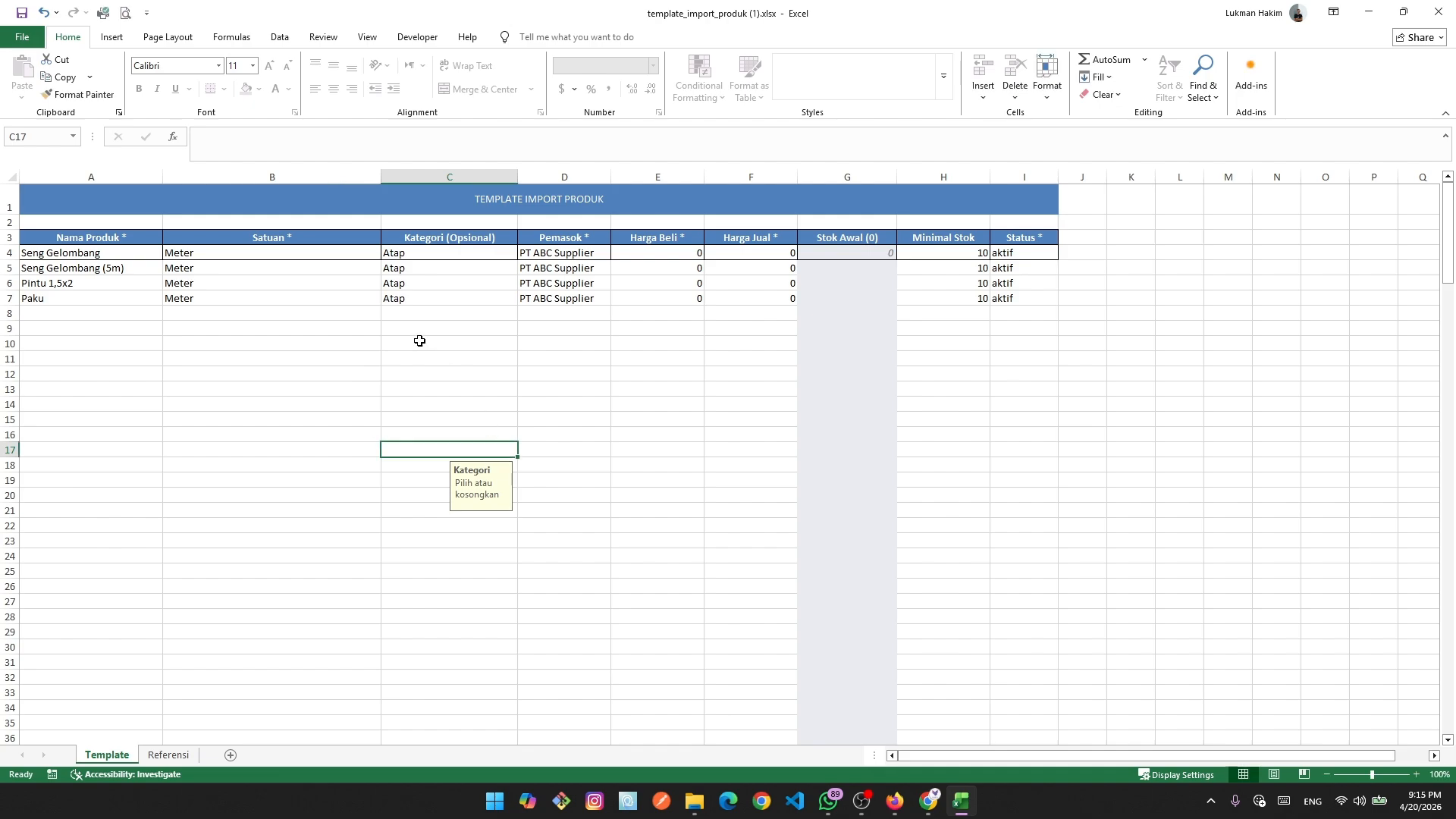
click(577, 270)
Copy PT Mulia from Referensi and paste it as Seng Gelombang (5m)'s supplier in D5.
click(169, 755)
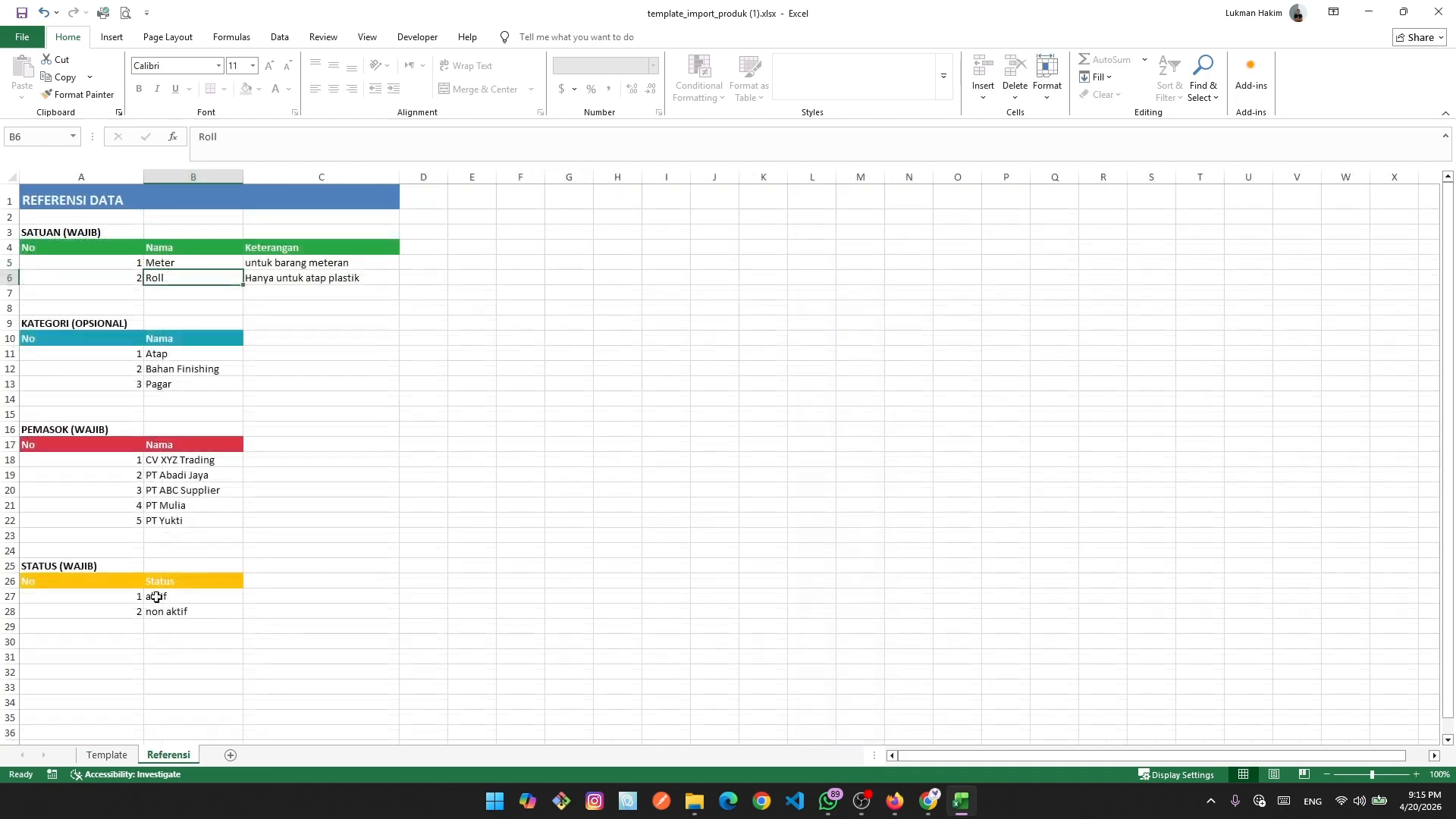
click(189, 507)
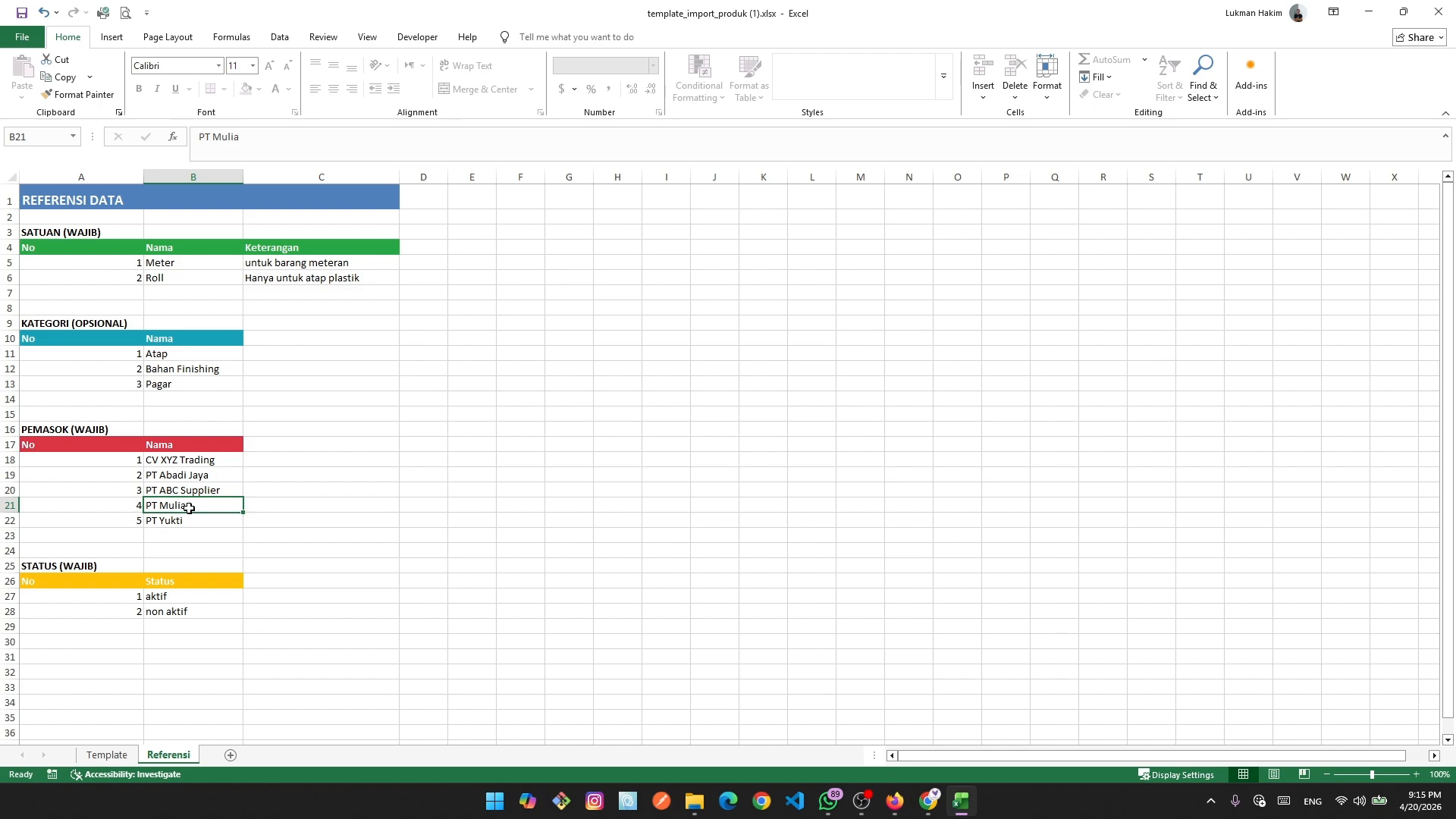
key(ctrl+c)
click(106, 754)
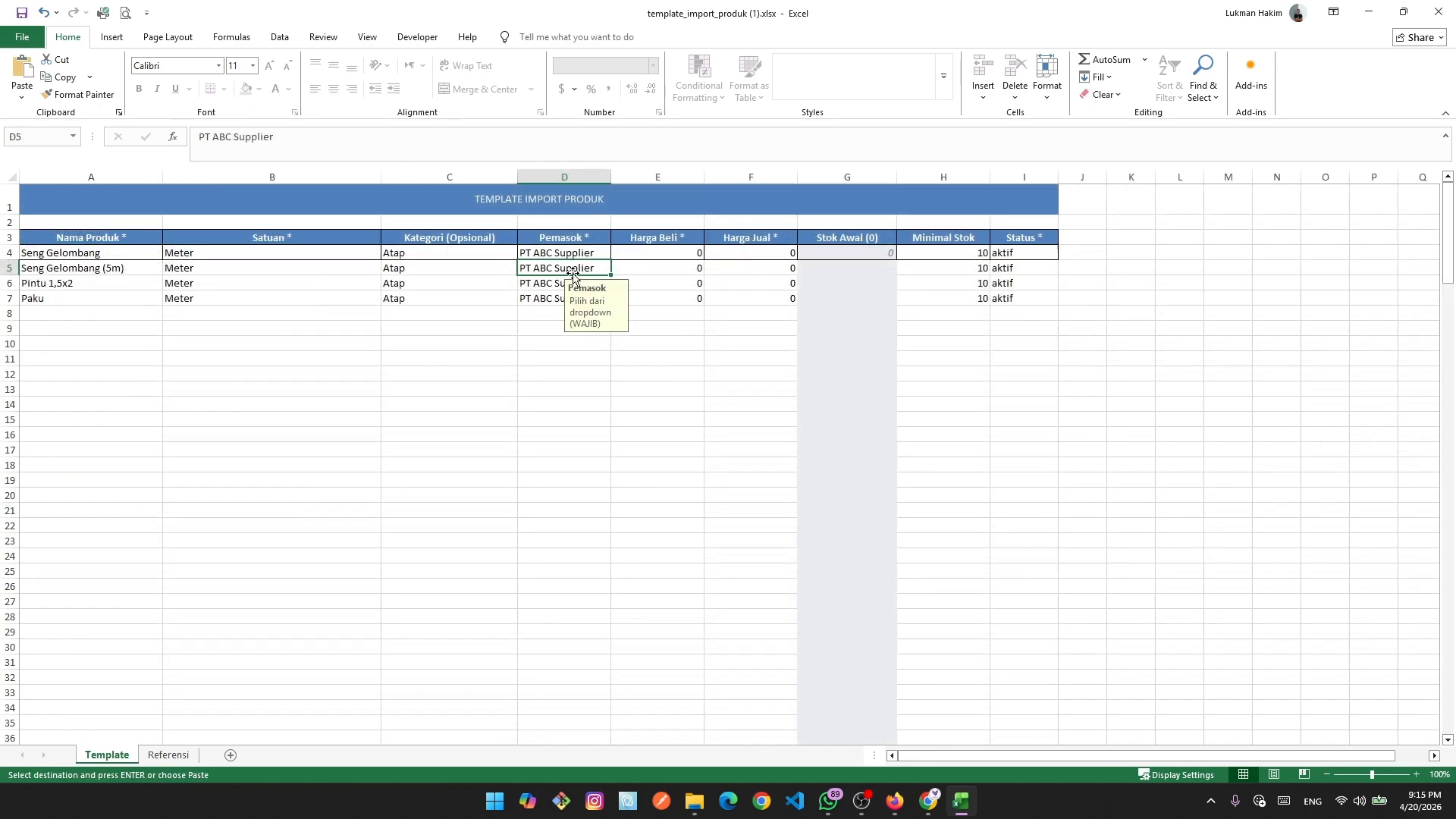
key(ctrl+v)
click(495, 419)
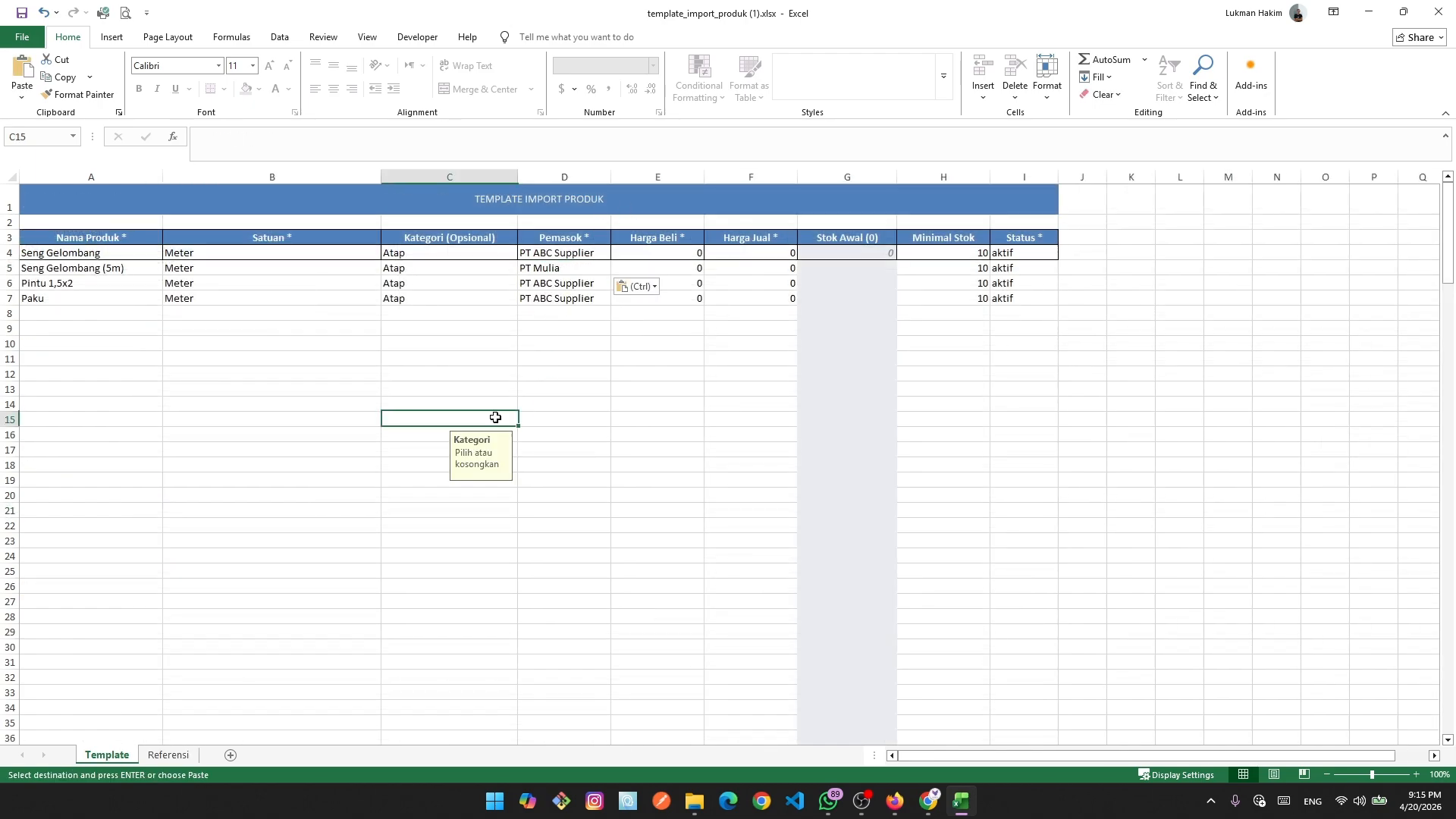
Copy PT Yukti from Referensi and paste it as Pintu 1,5x2's supplier in D6.
click(560, 287)
click(168, 755)
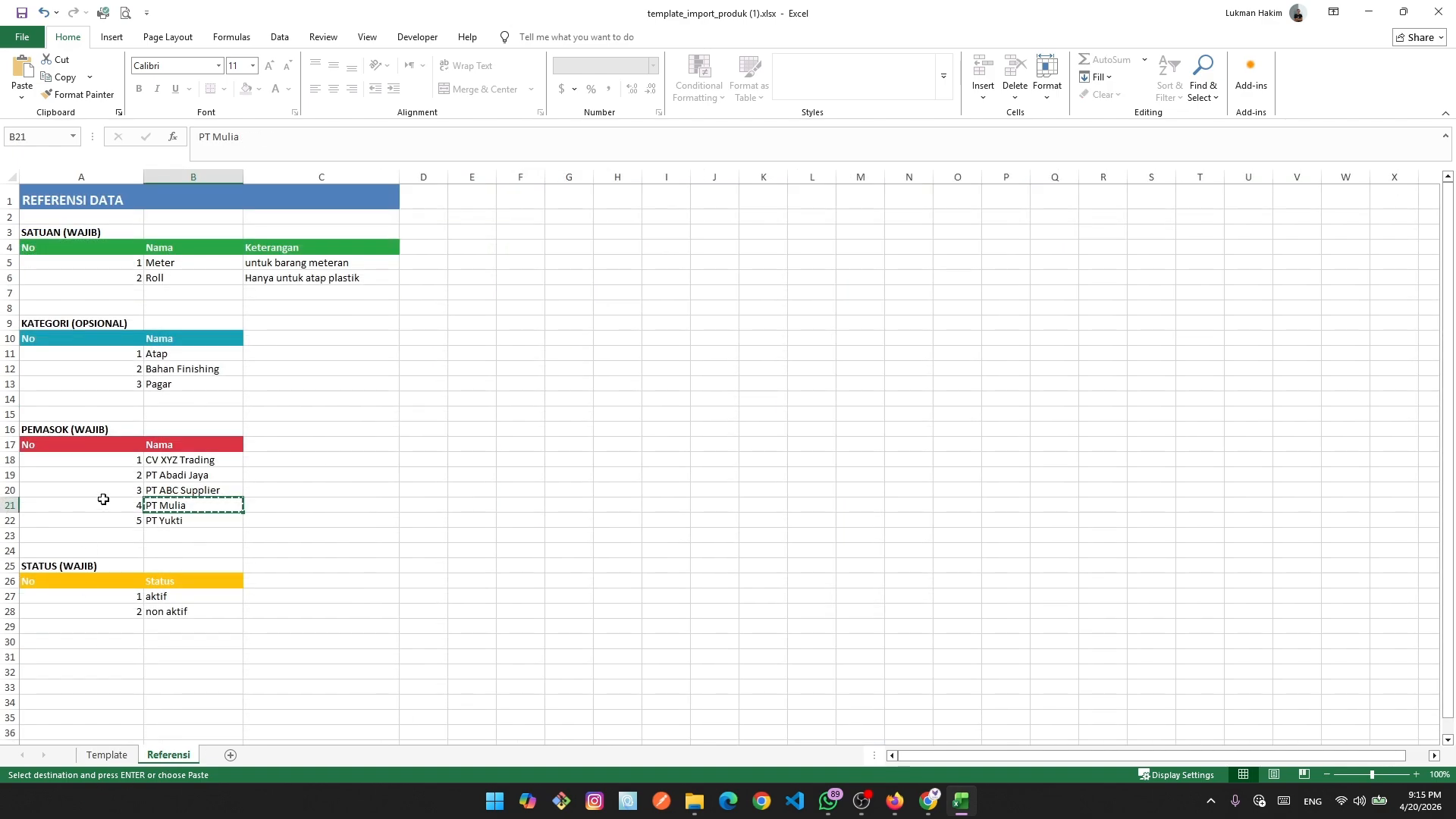
click(194, 518)
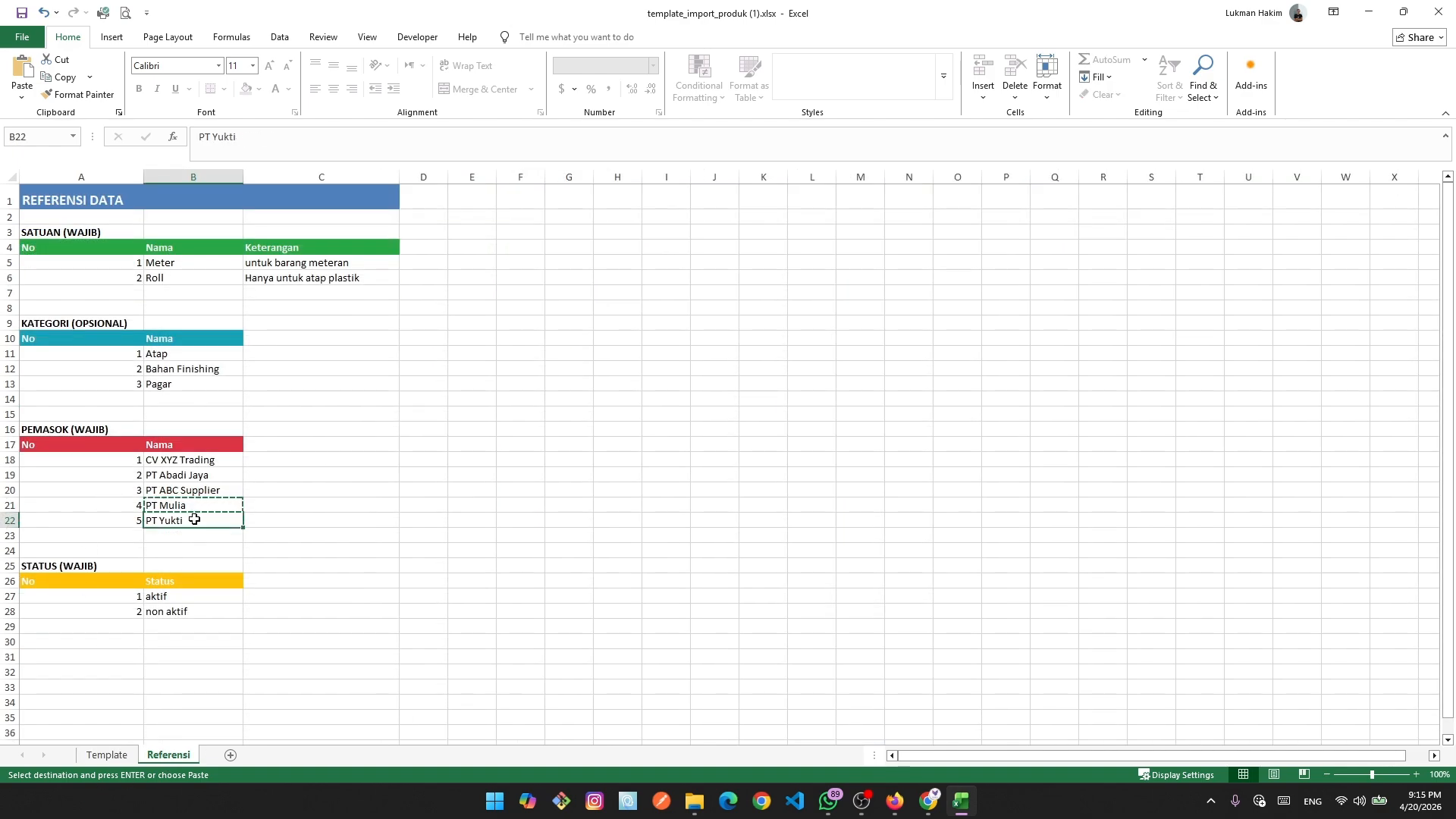
key(ctrl+c)
click(106, 754)
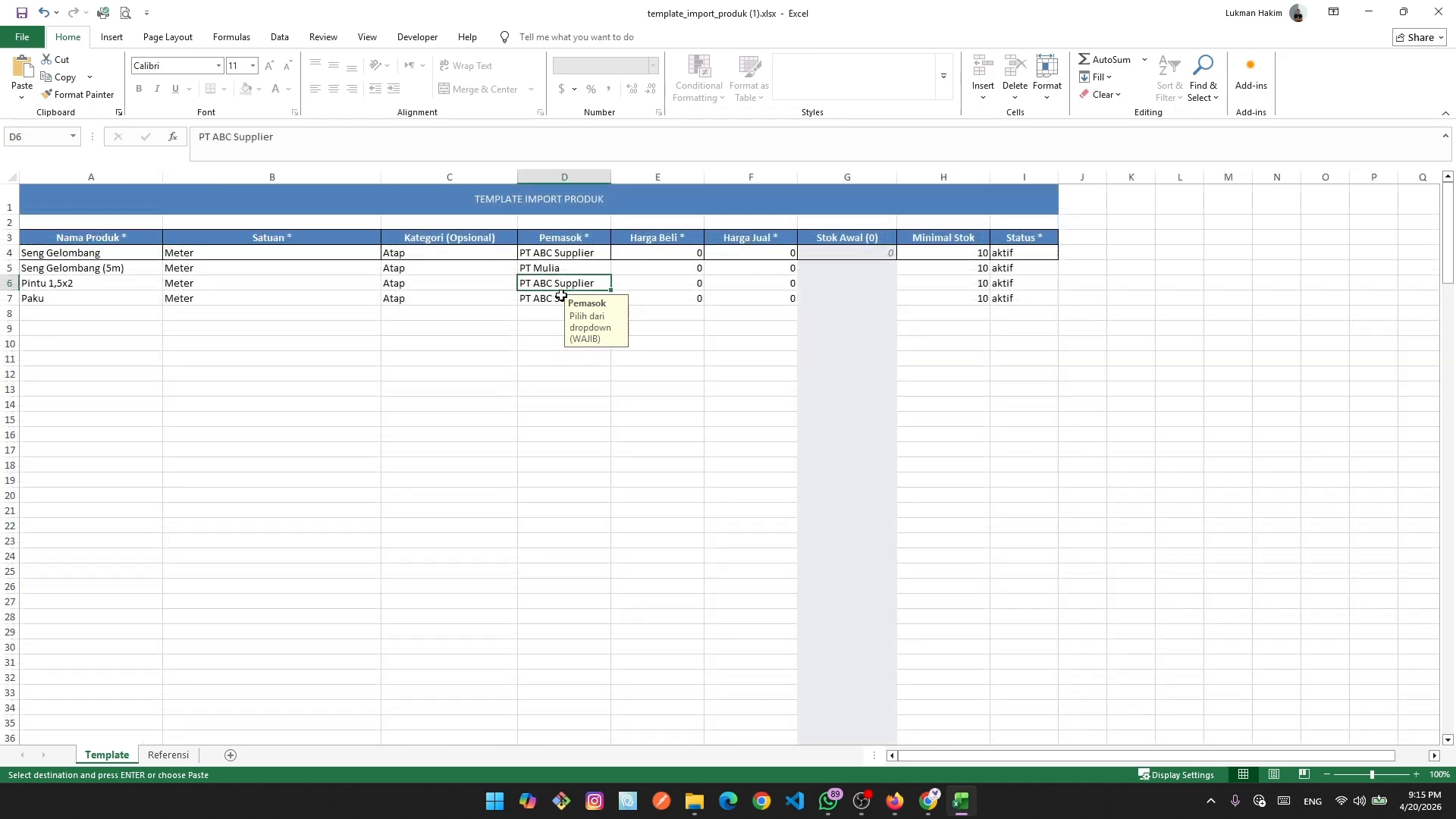
key(ctrl+v)
click(533, 423)
click(546, 299)
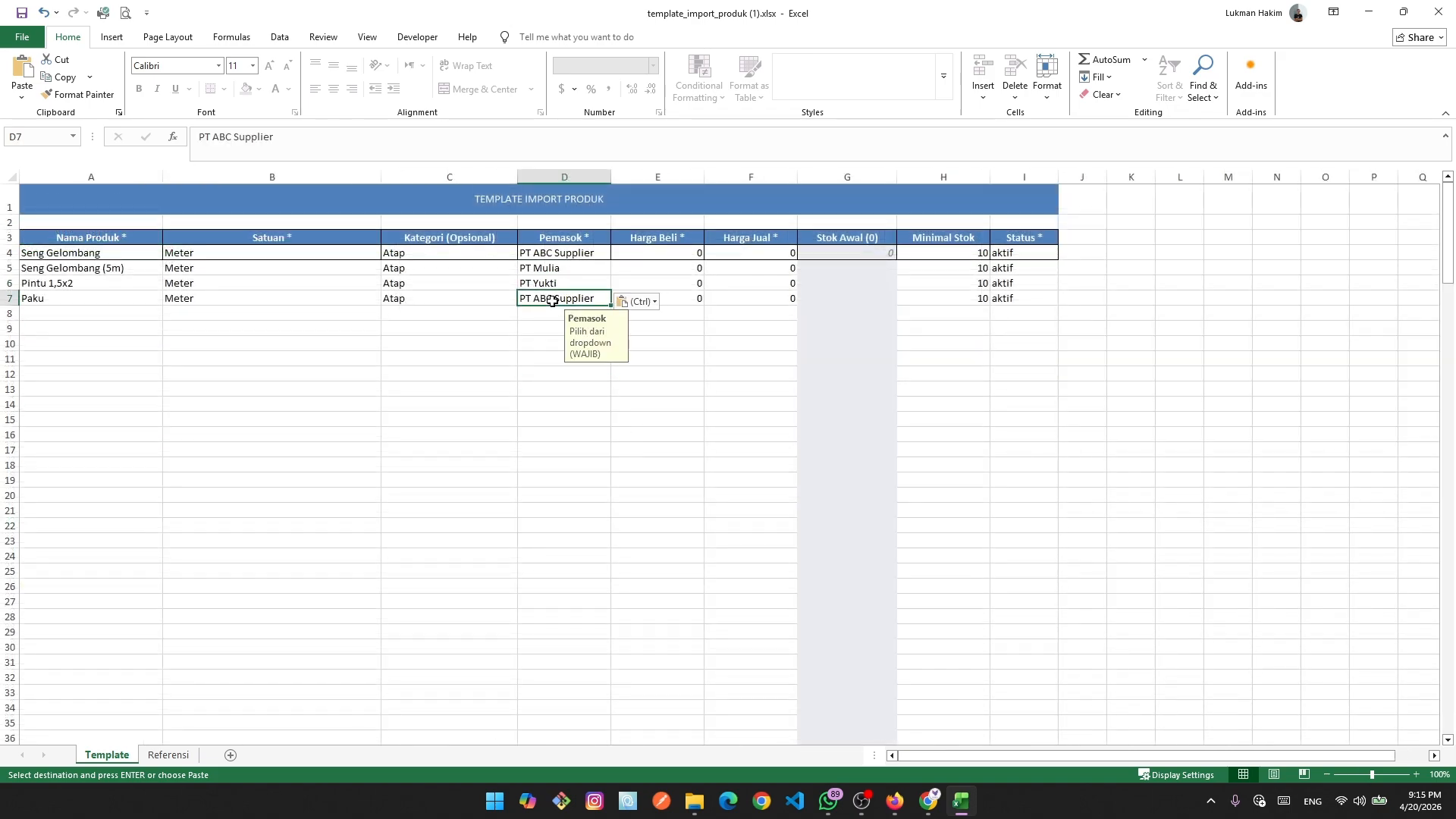
Delete the Atap categories from C5:C7.
click(428, 298)
drag(429, 266, 430, 295)
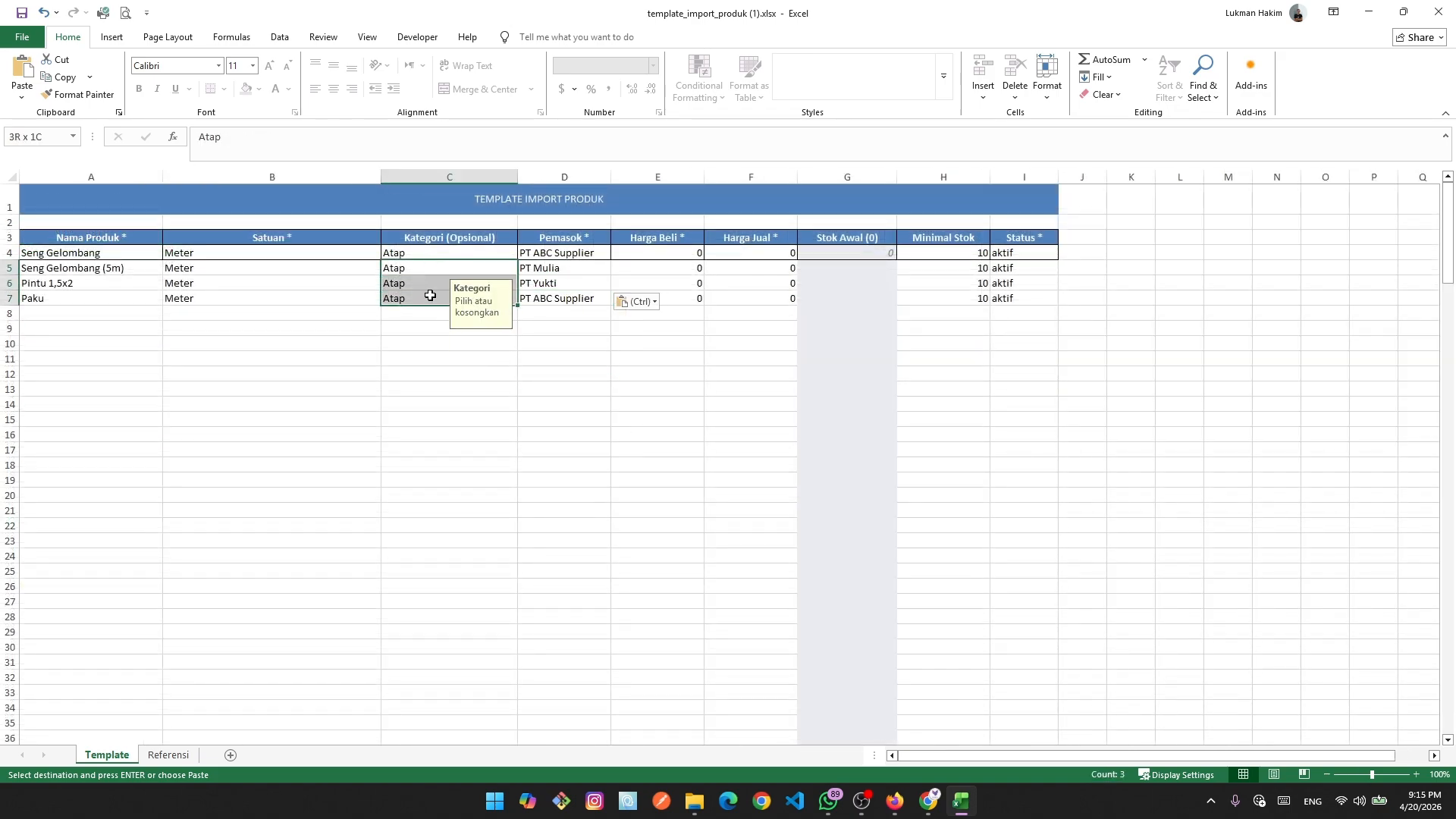
key(Delete)
click(455, 434)
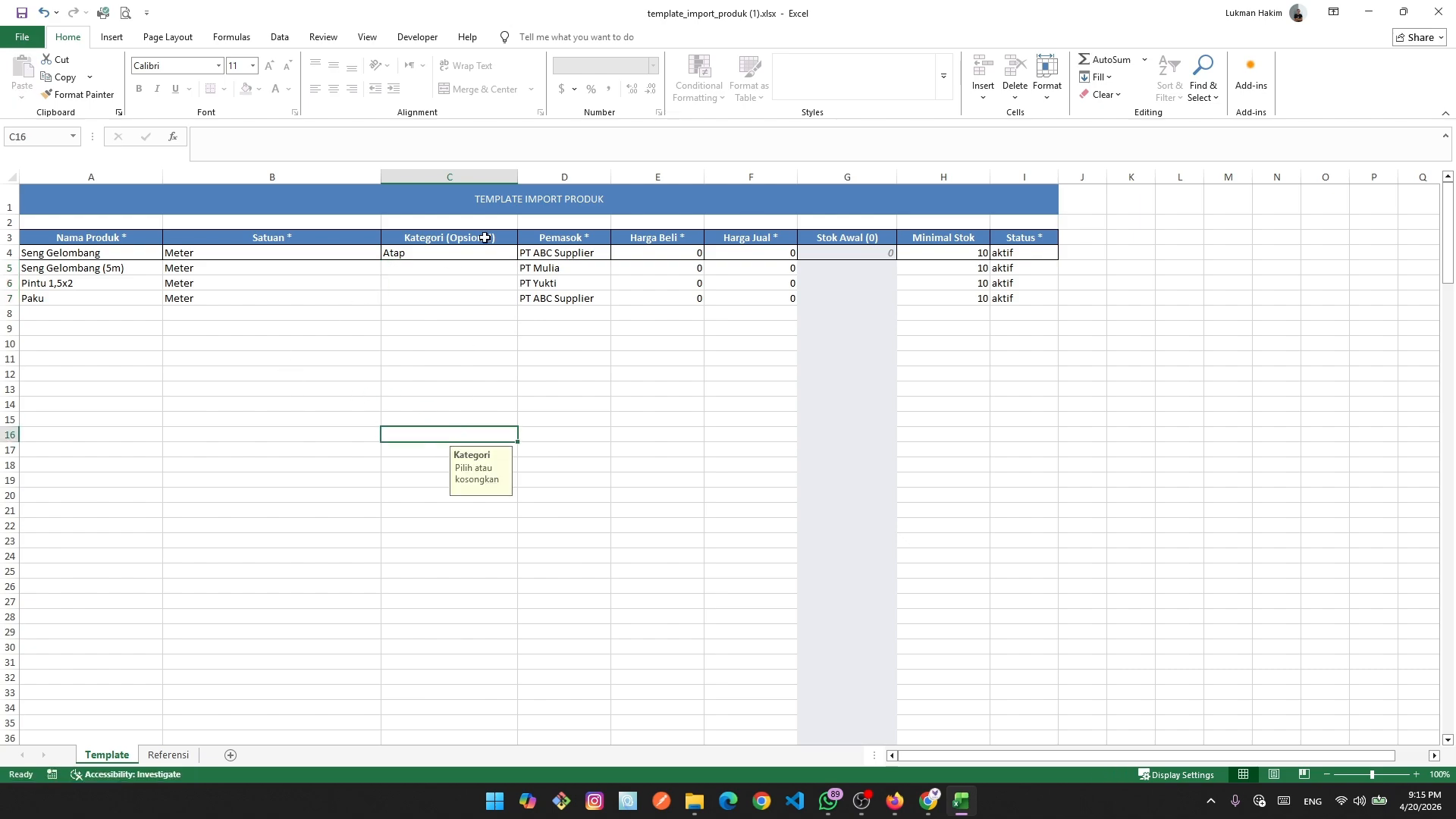
Set Pintu 1,5x2's Harga Beli to 50000 in E6 and Harga Jual to 70000 in F6.
click(675, 286)
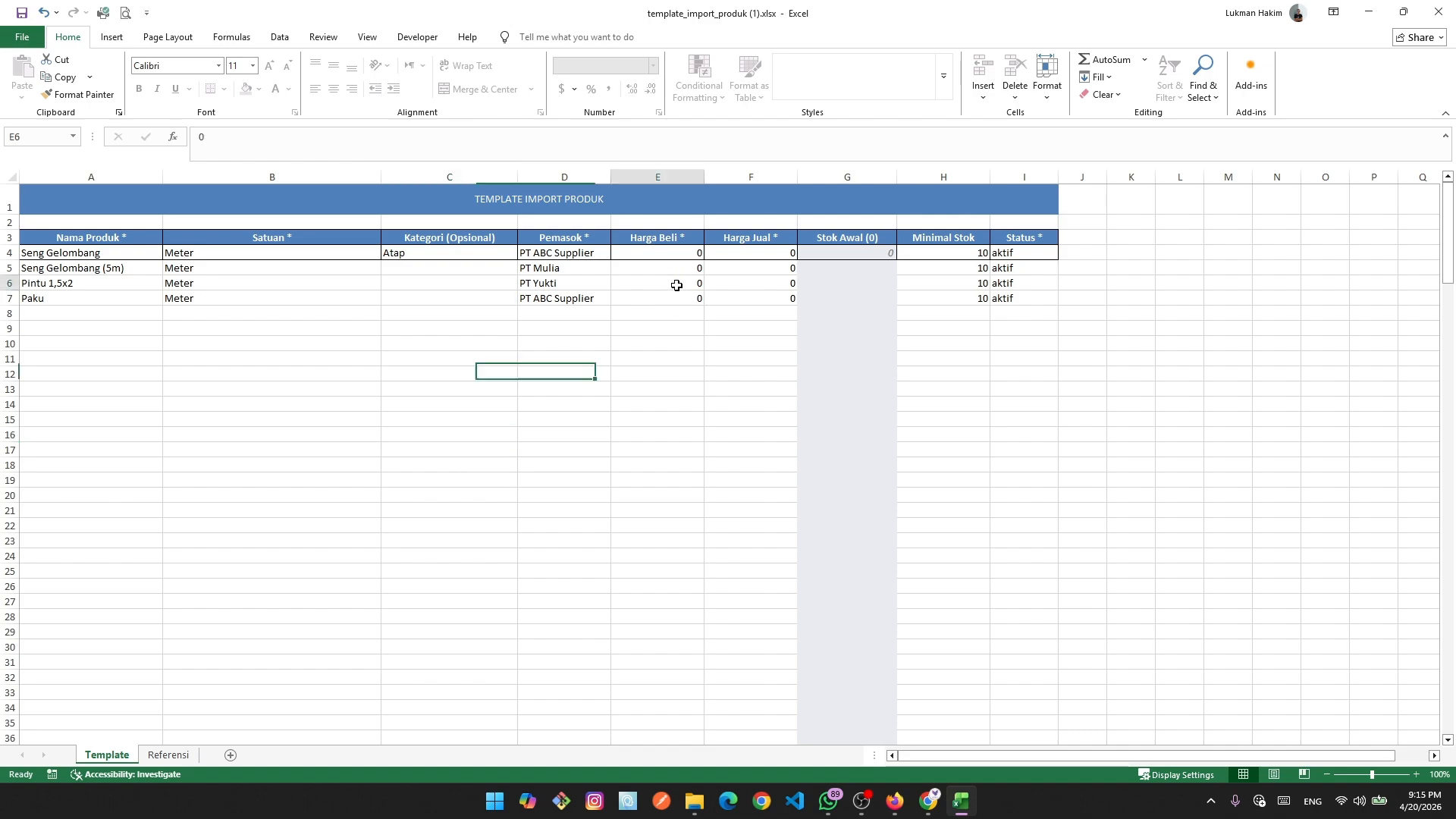
text(50000)
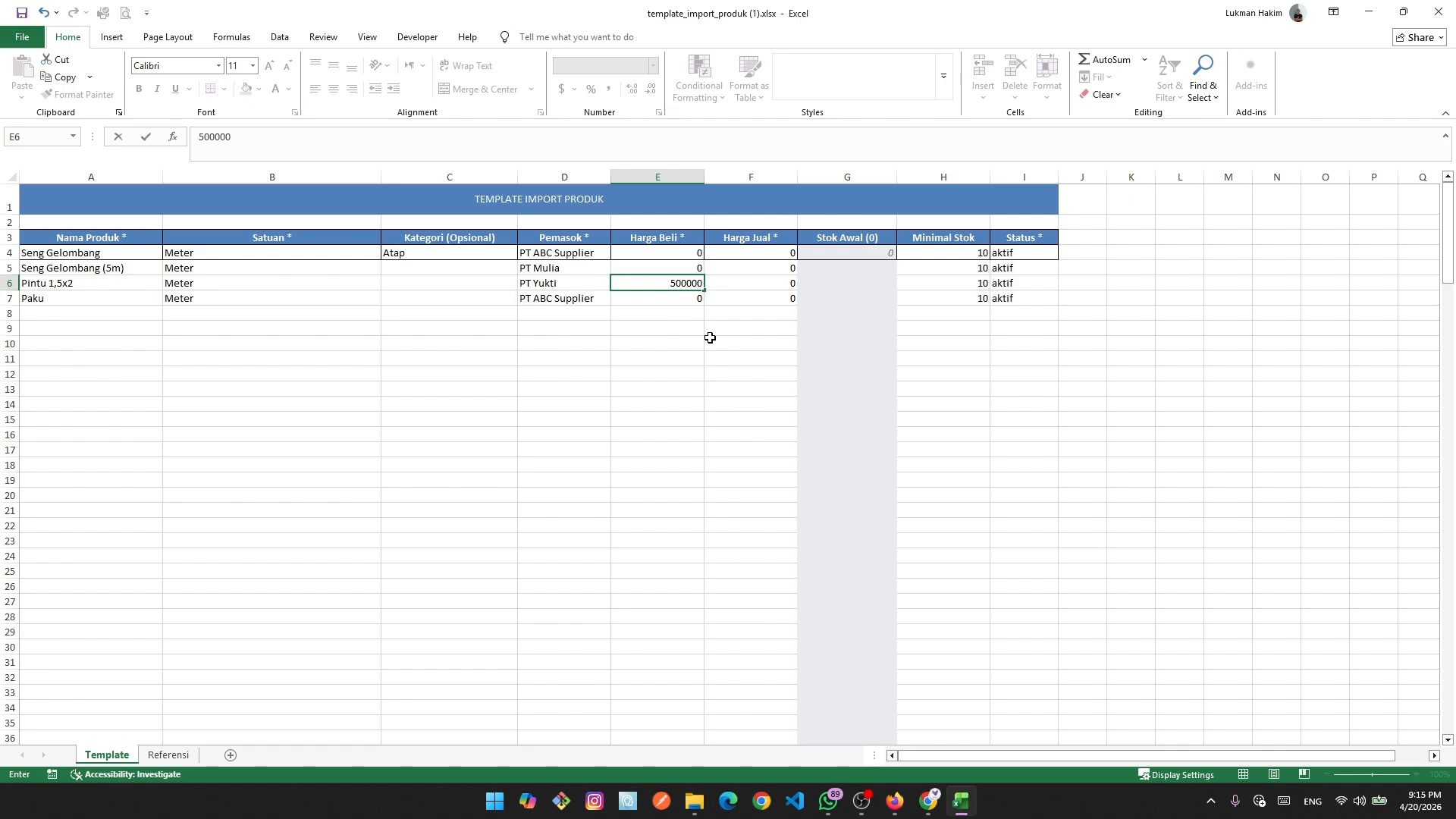
click(751, 326)
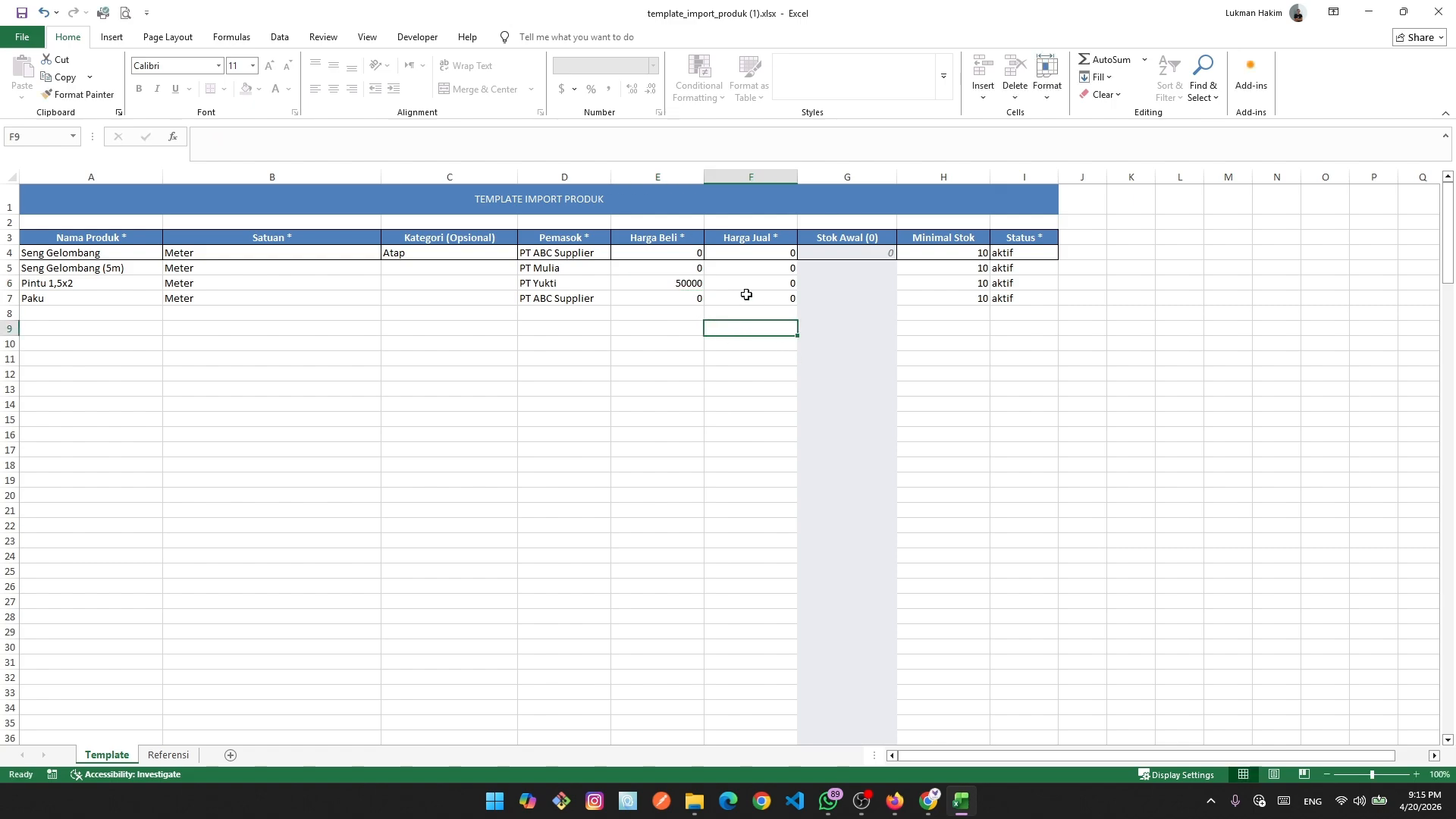
click(764, 282)
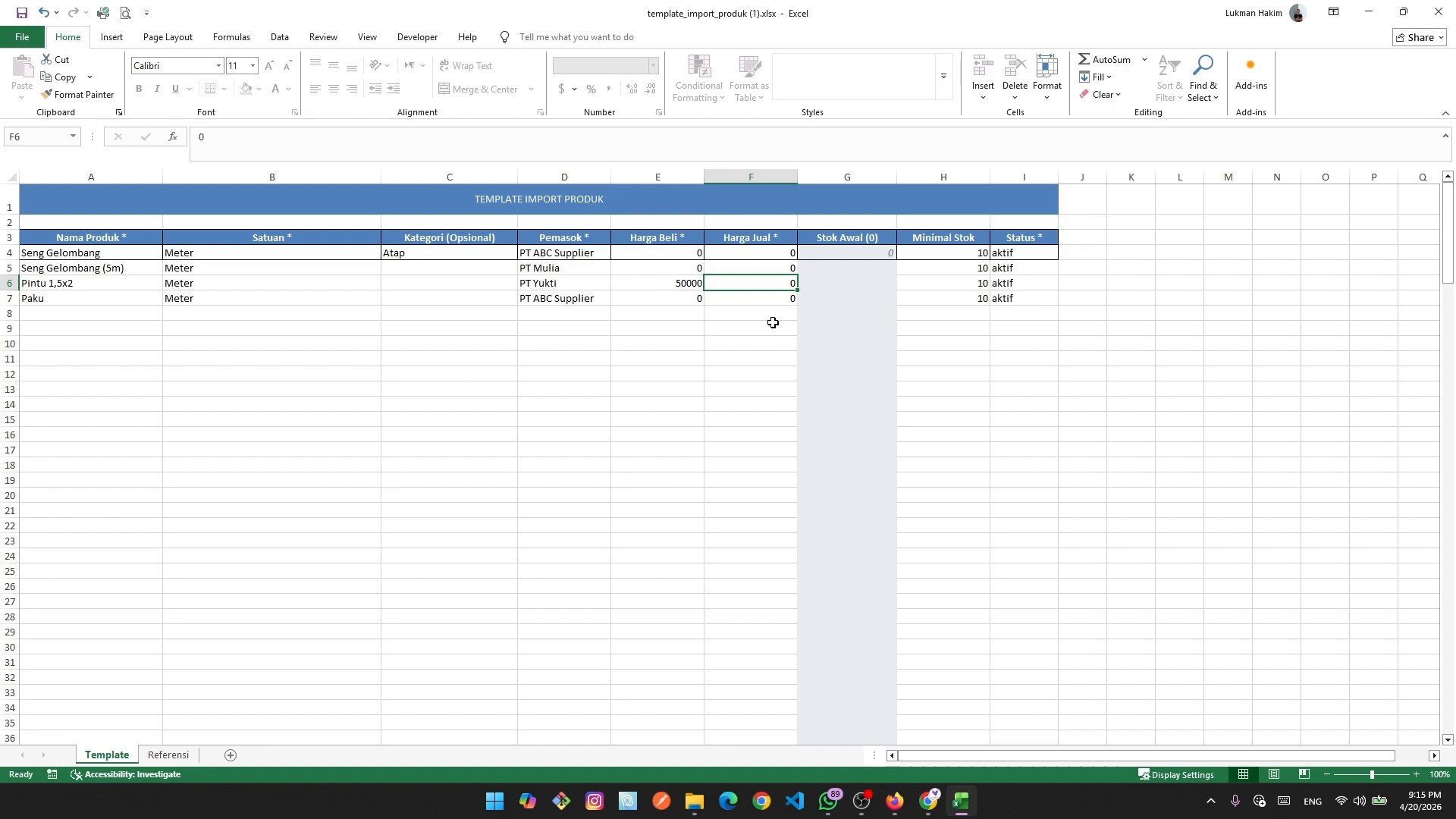
text(6)
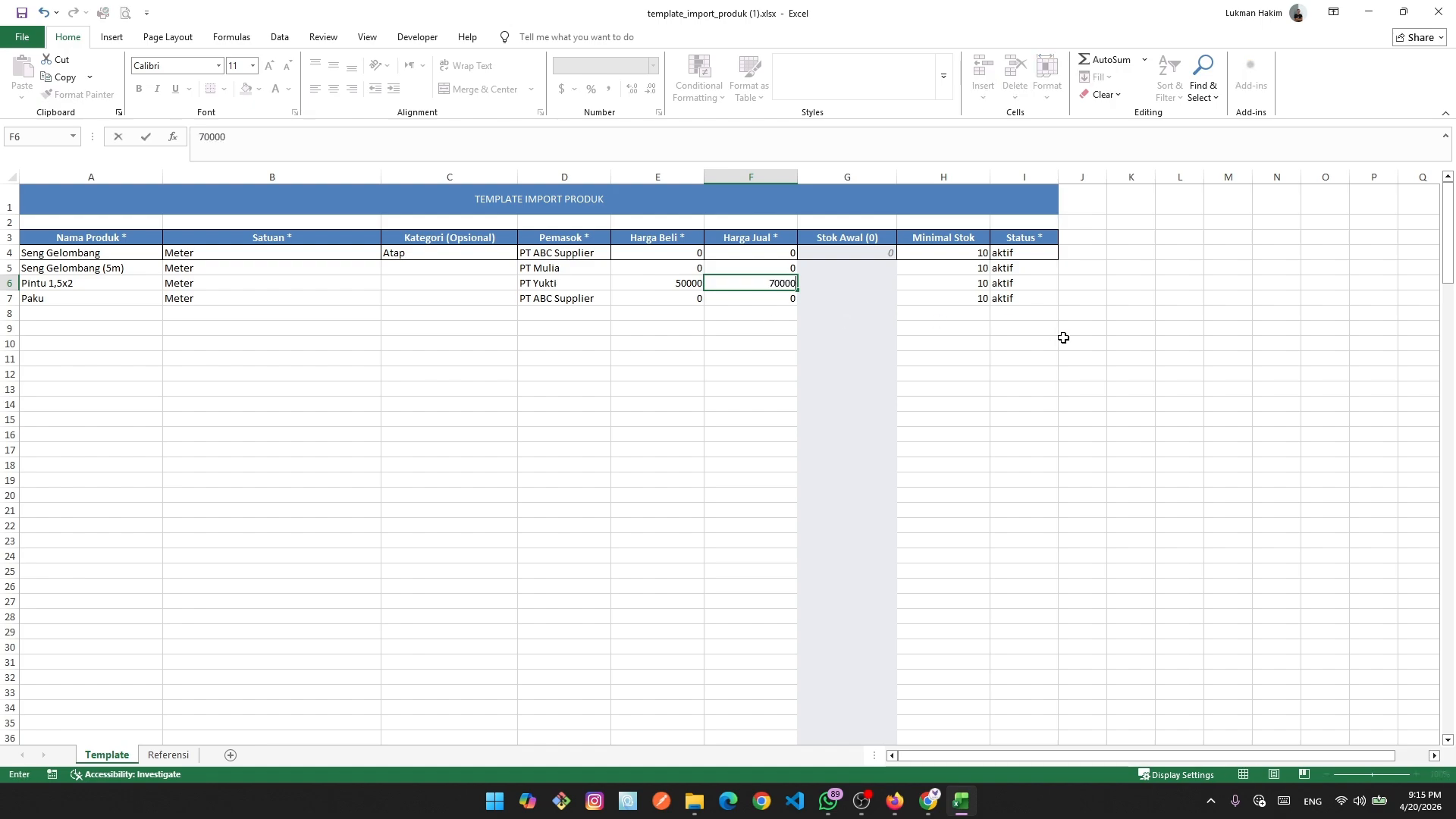
click(1062, 339)
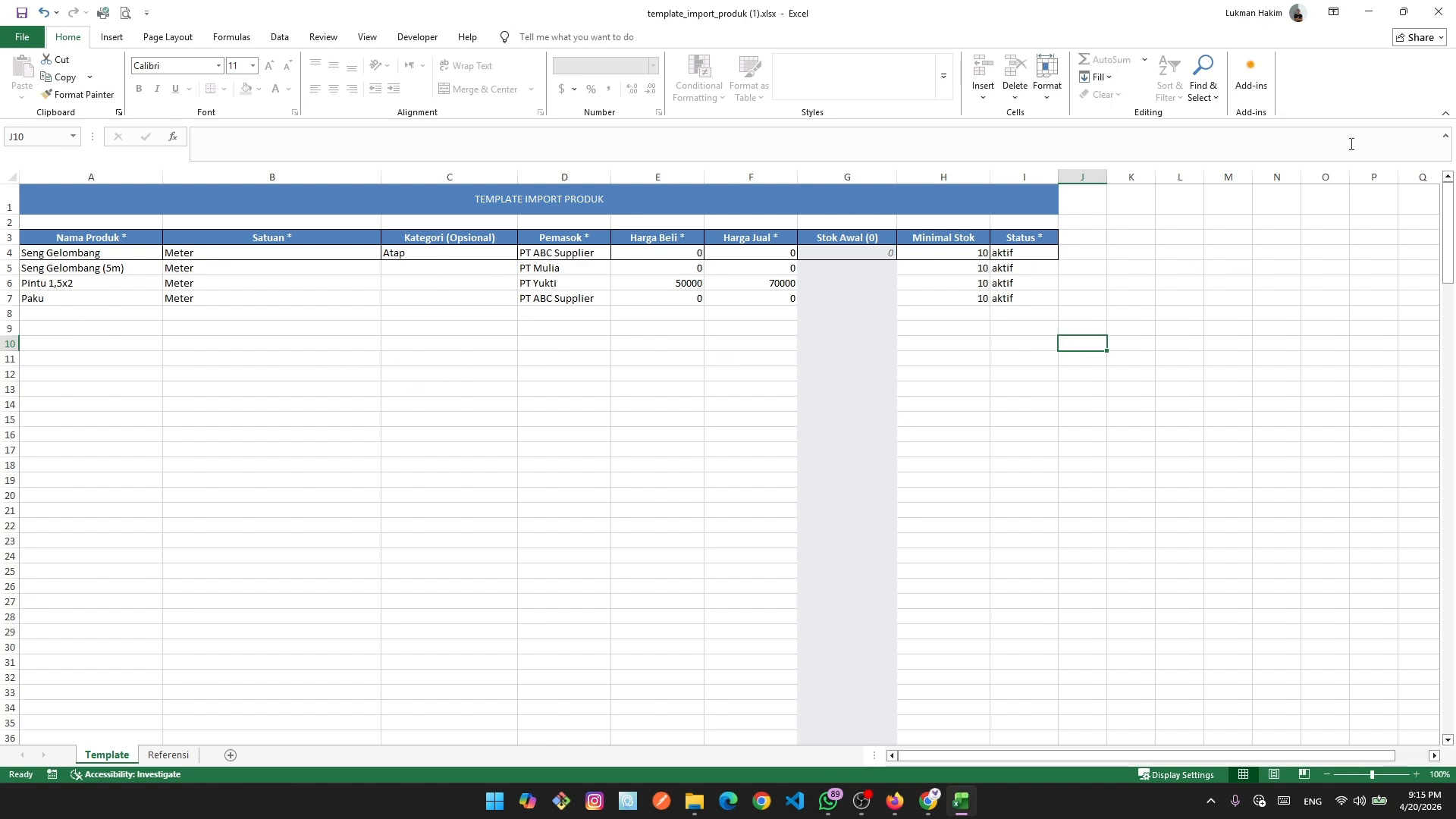
Save and close the workbook, then return to YUKTI's upload file picker.
click(1438, 12)
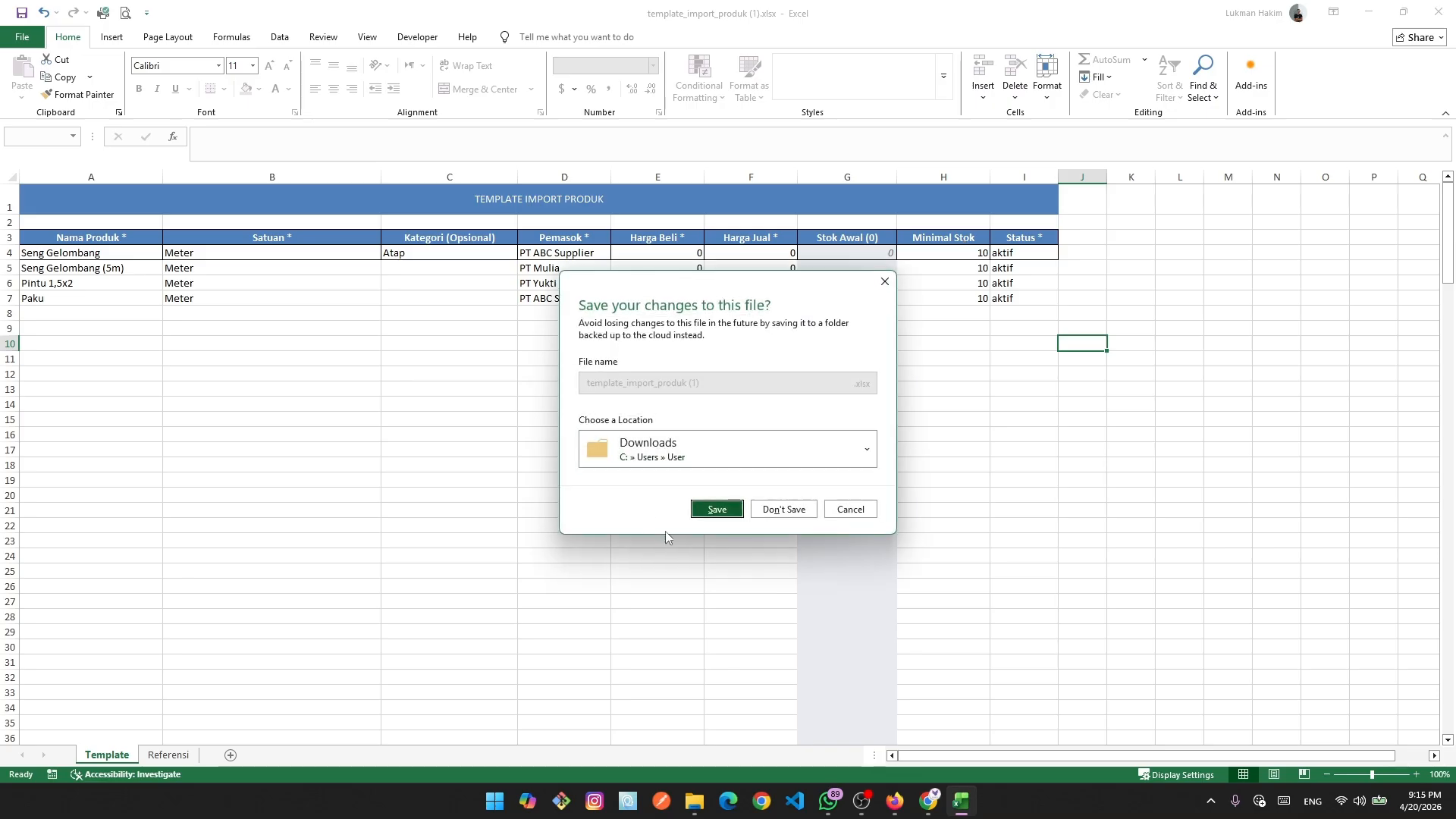
click(717, 508)
key(alt+Tab)
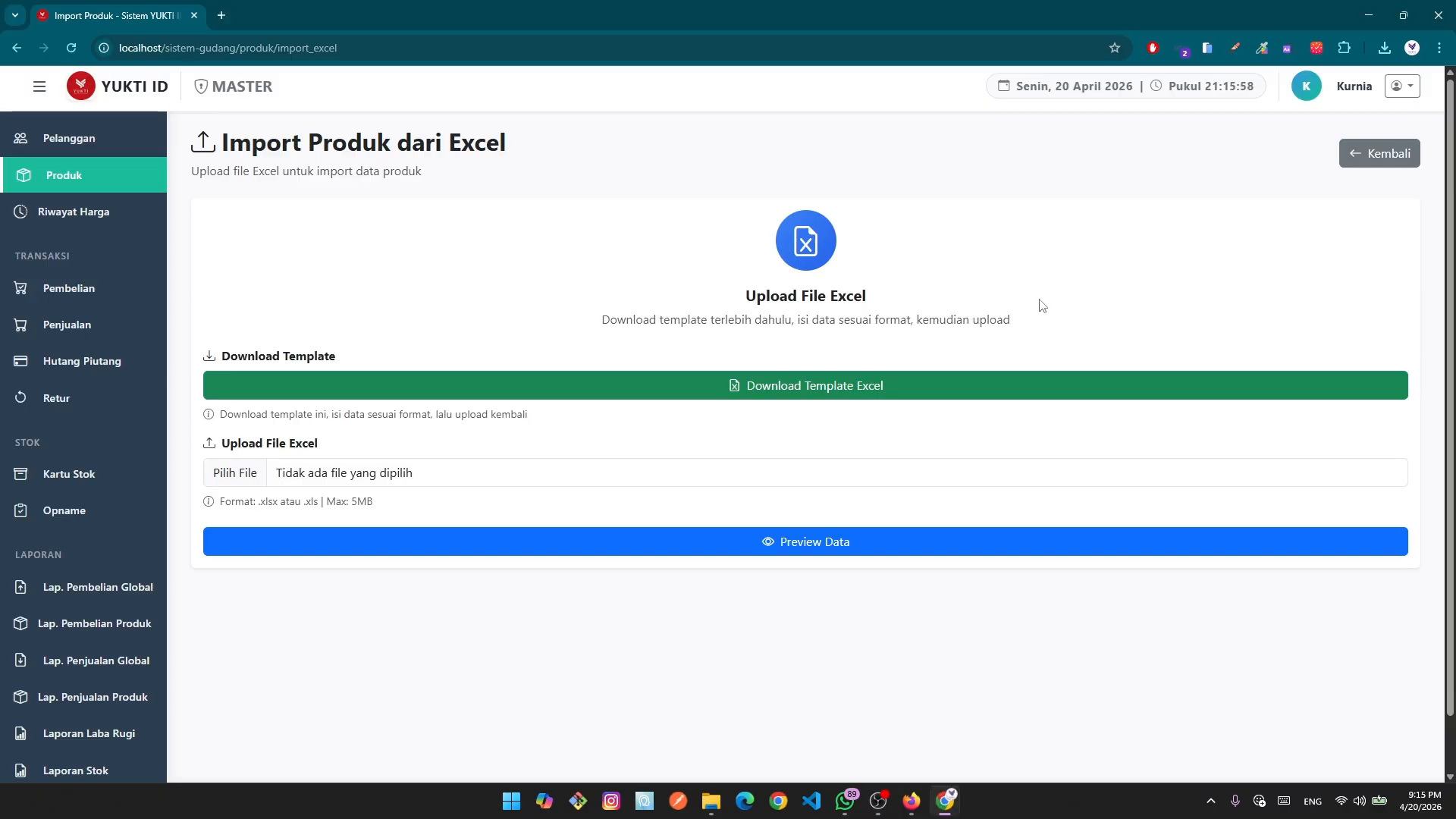
click(262, 482)
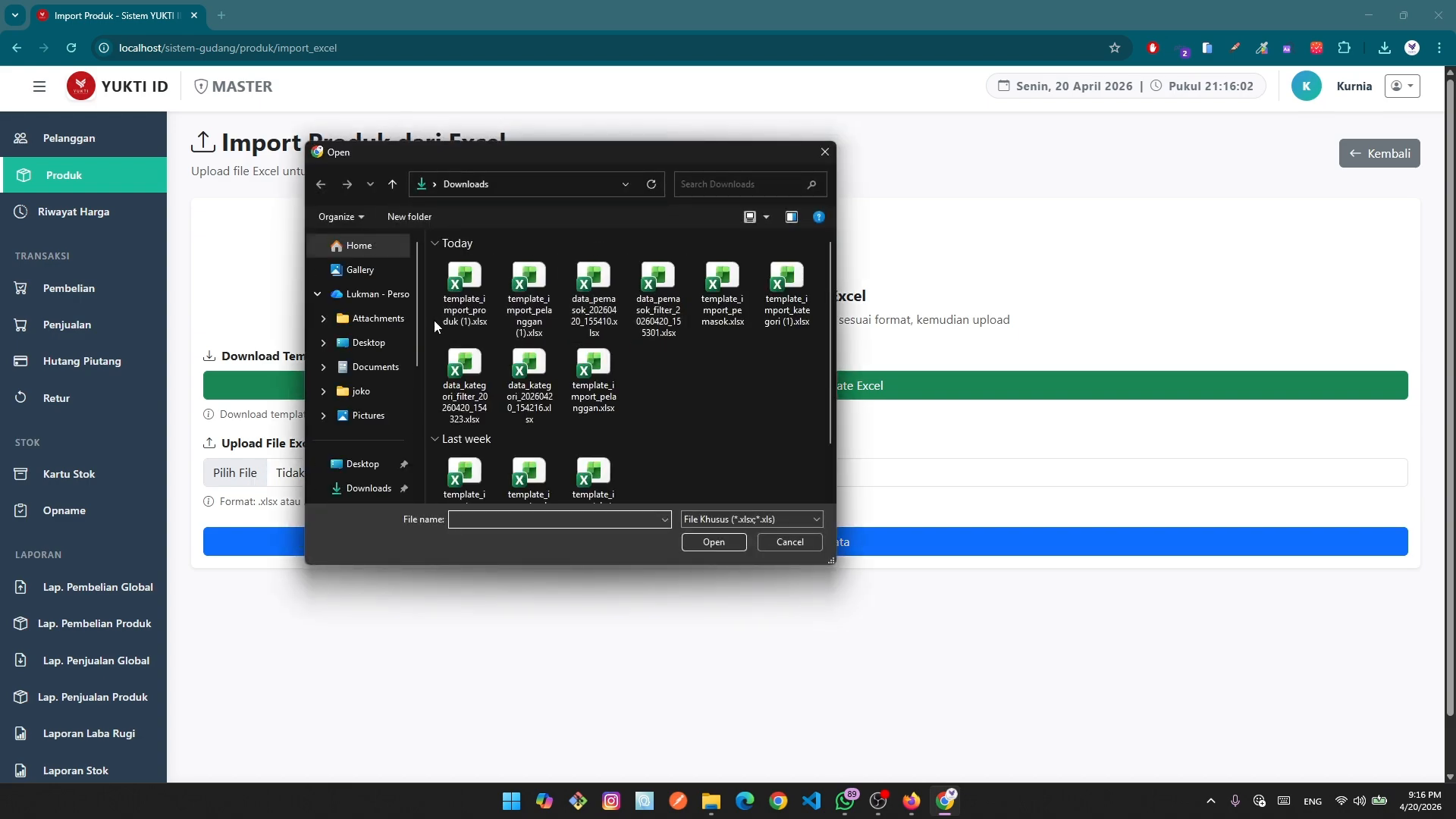
Attach template_import_produk (1).xlsx, preview its 4 valid rows with 0 errors, and import them.
click(464, 311)
click(713, 541)
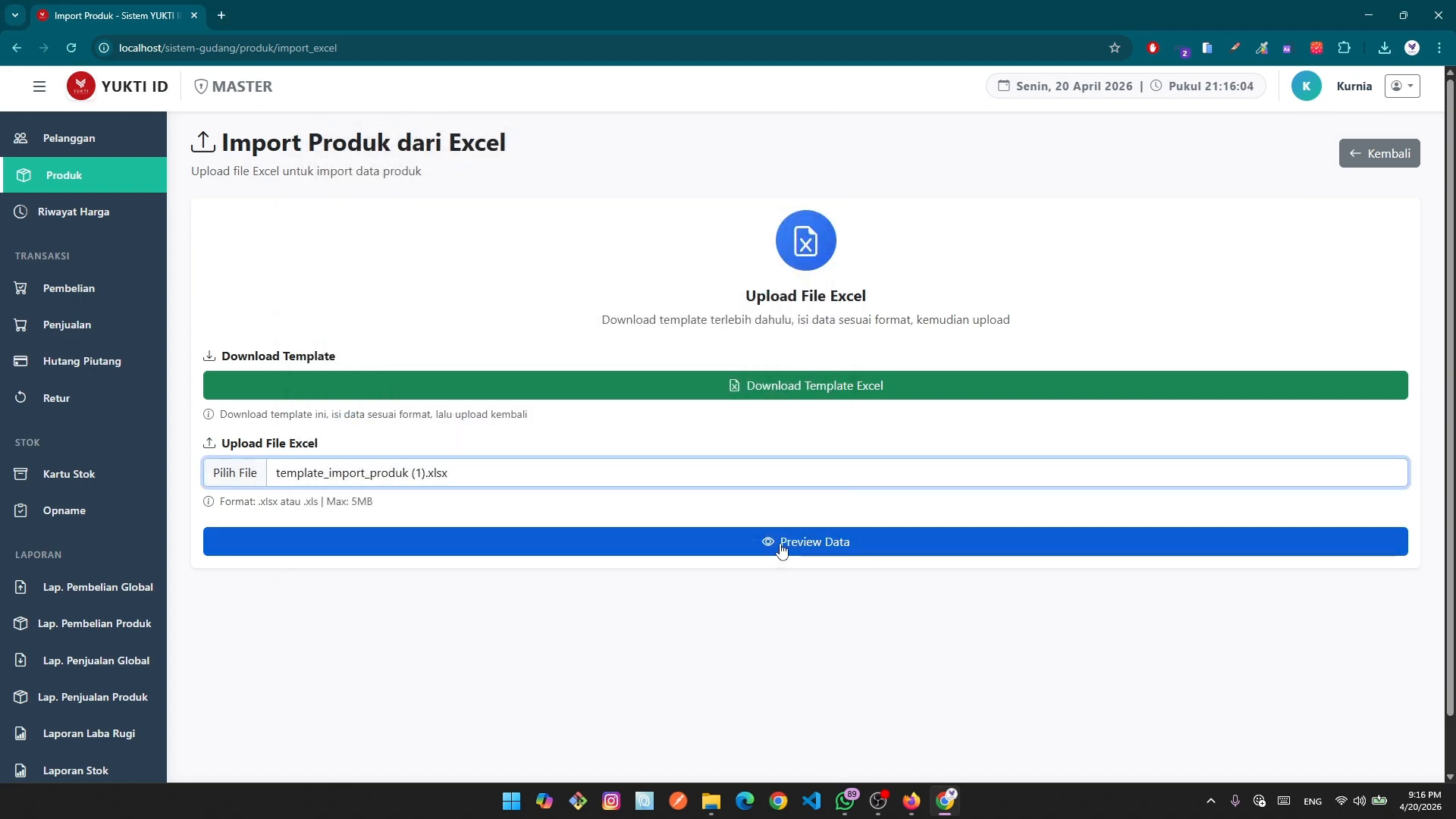
click(781, 548)
scroll(804, 561, down, 4)
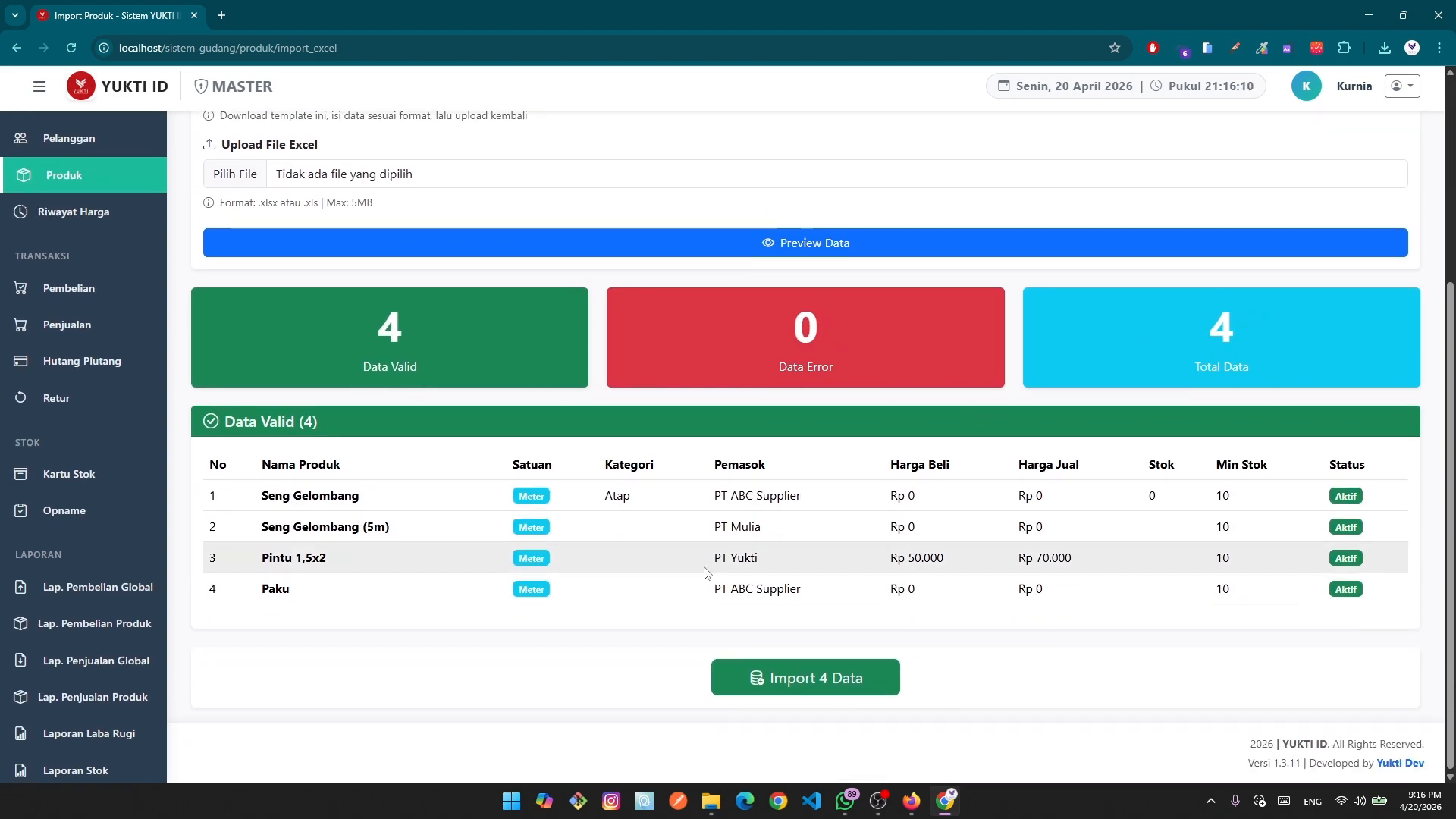
click(847, 689)
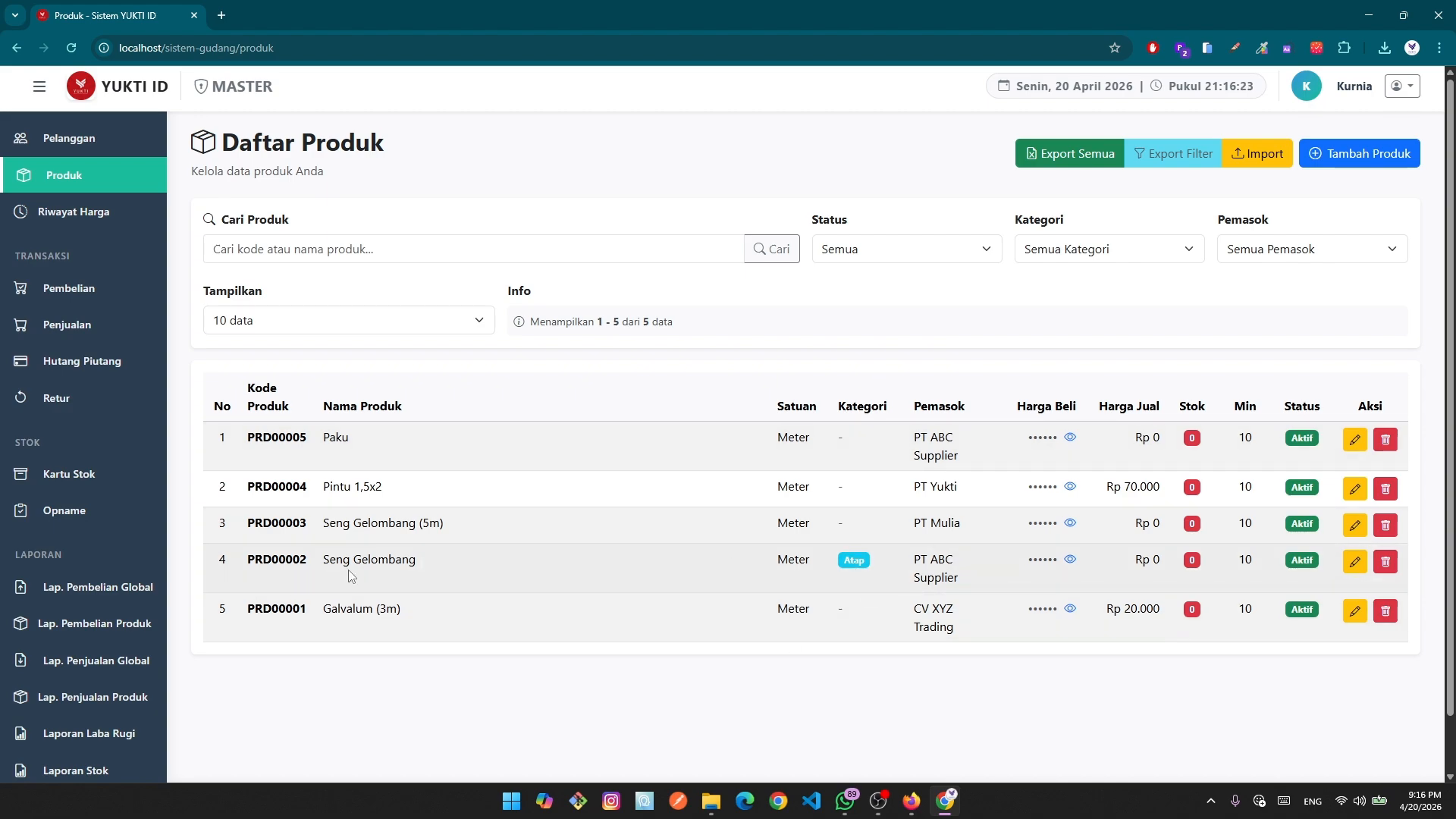
Reveal and re-hide purchase prices for Paku, Pintu 1,5x2, both Seng Gelombang items and Galvalum (3m).
click(1070, 440)
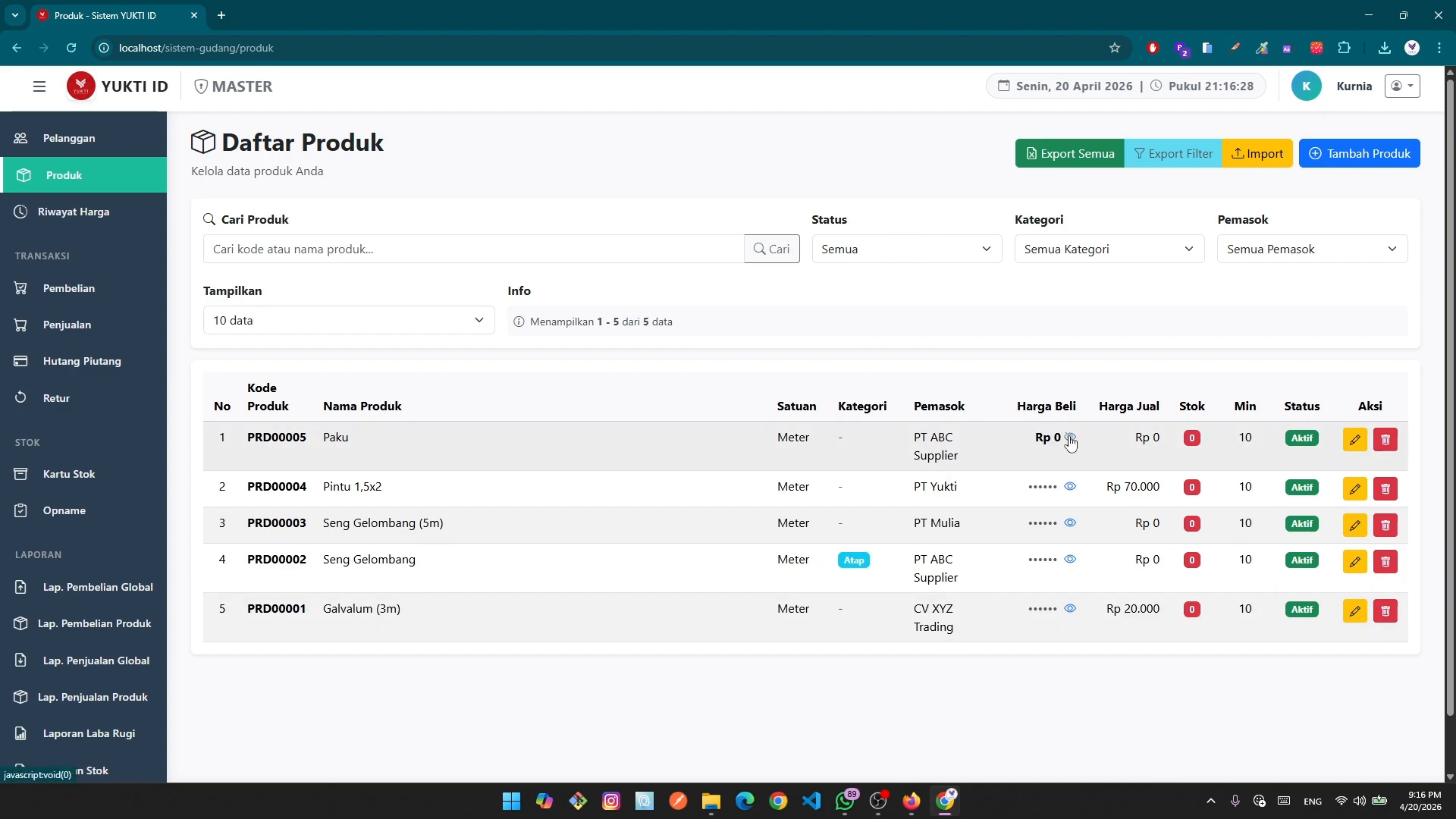
click(1070, 487)
click(1070, 504)
click(1070, 489)
click(1070, 507)
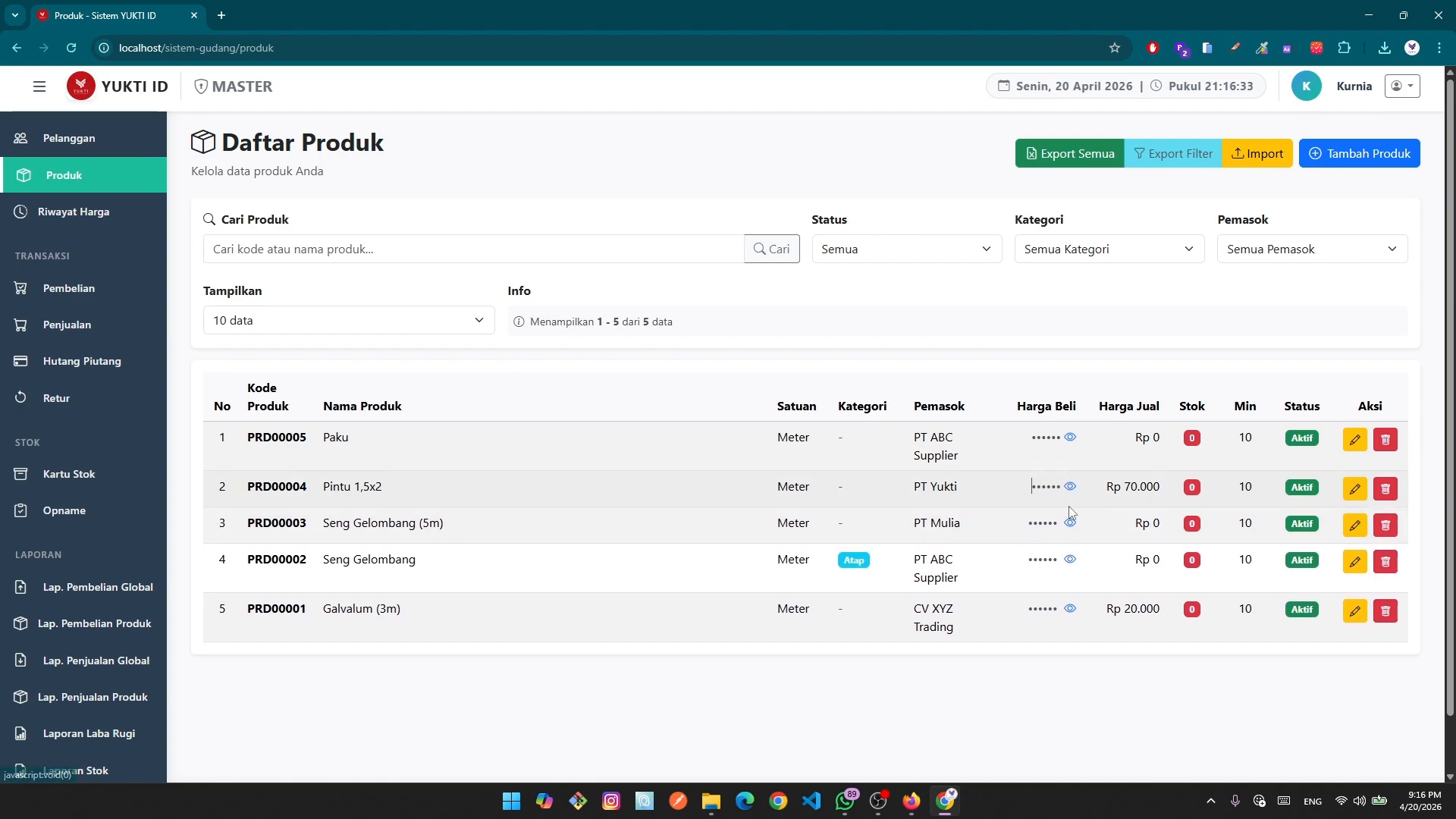
click(1069, 524)
click(1070, 525)
click(1070, 561)
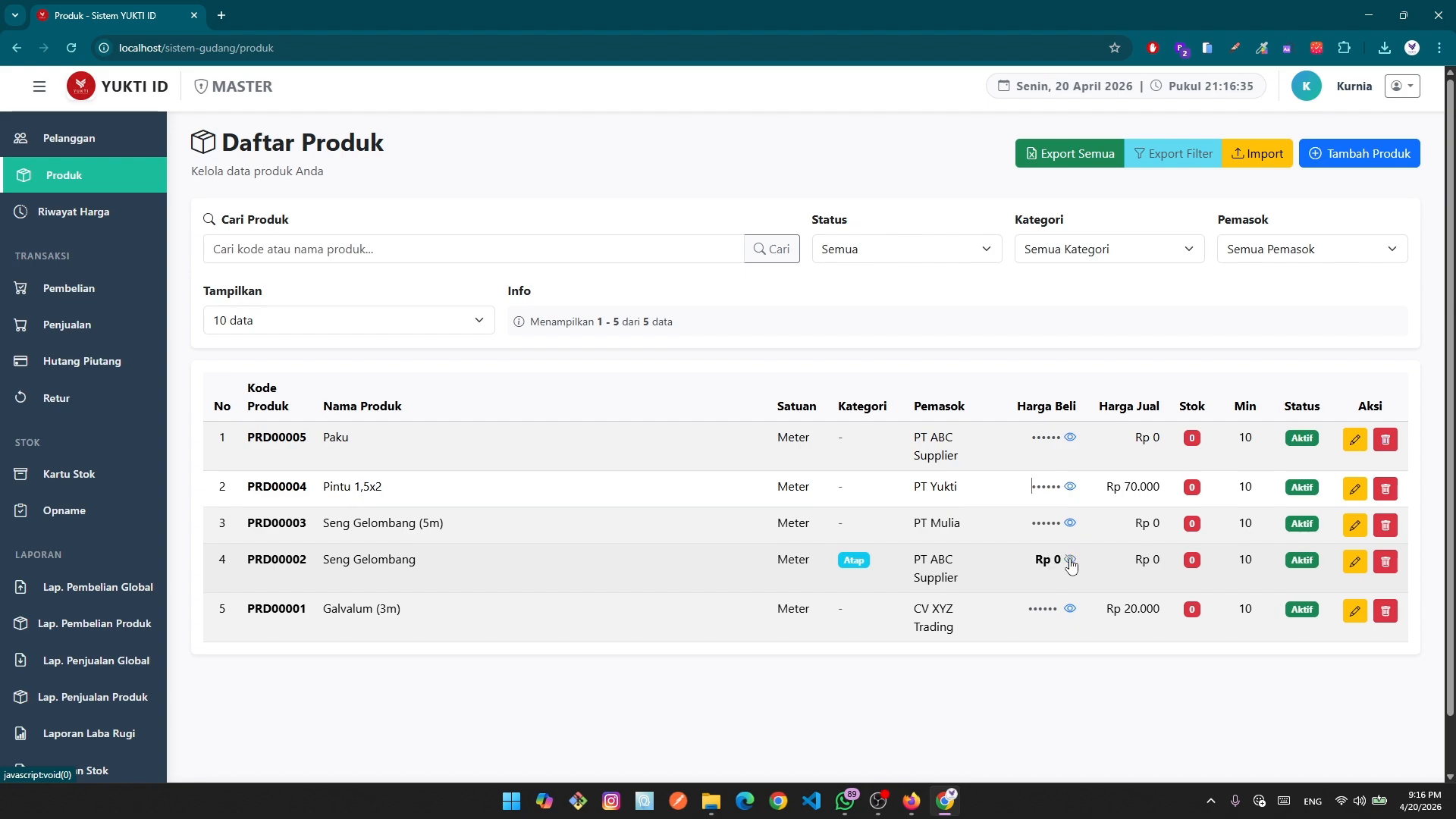
click(1070, 561)
click(1071, 614)
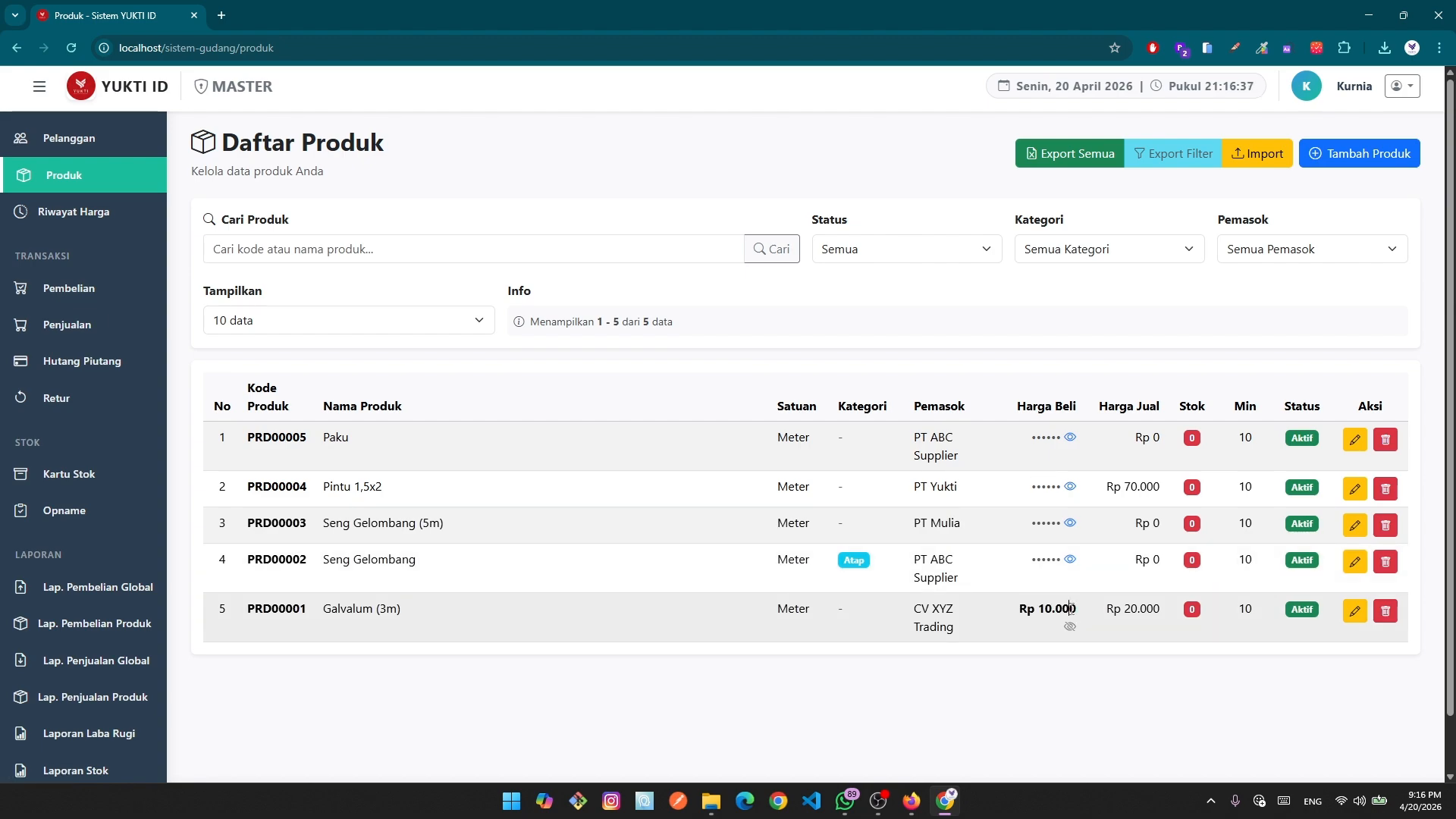
click(1070, 626)
In Master Satuan, create and save a new unit named 'Box' next to Meter and Roll.
scroll(114, 409, up, 3)
click(63, 215)
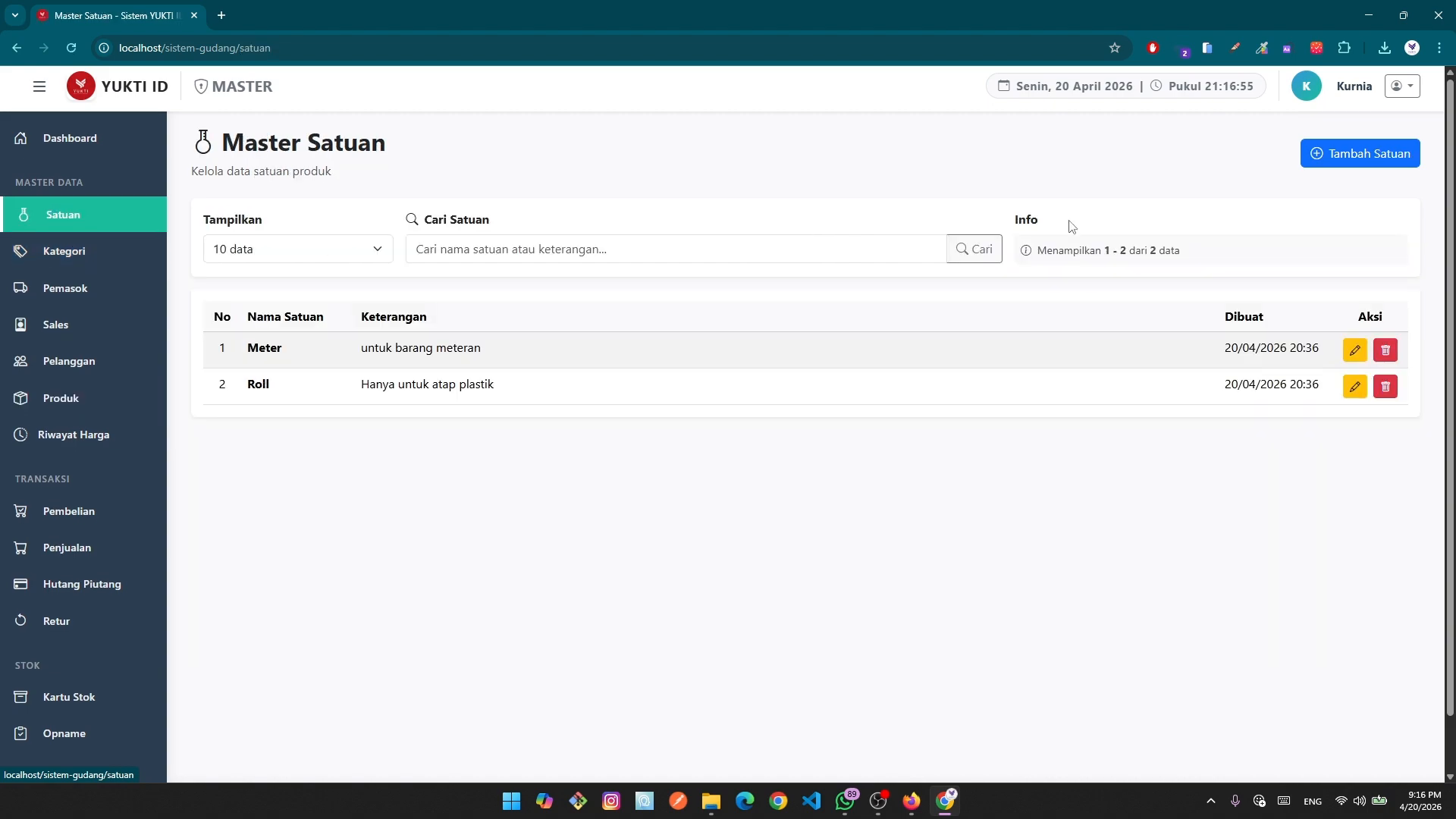
click(1323, 155)
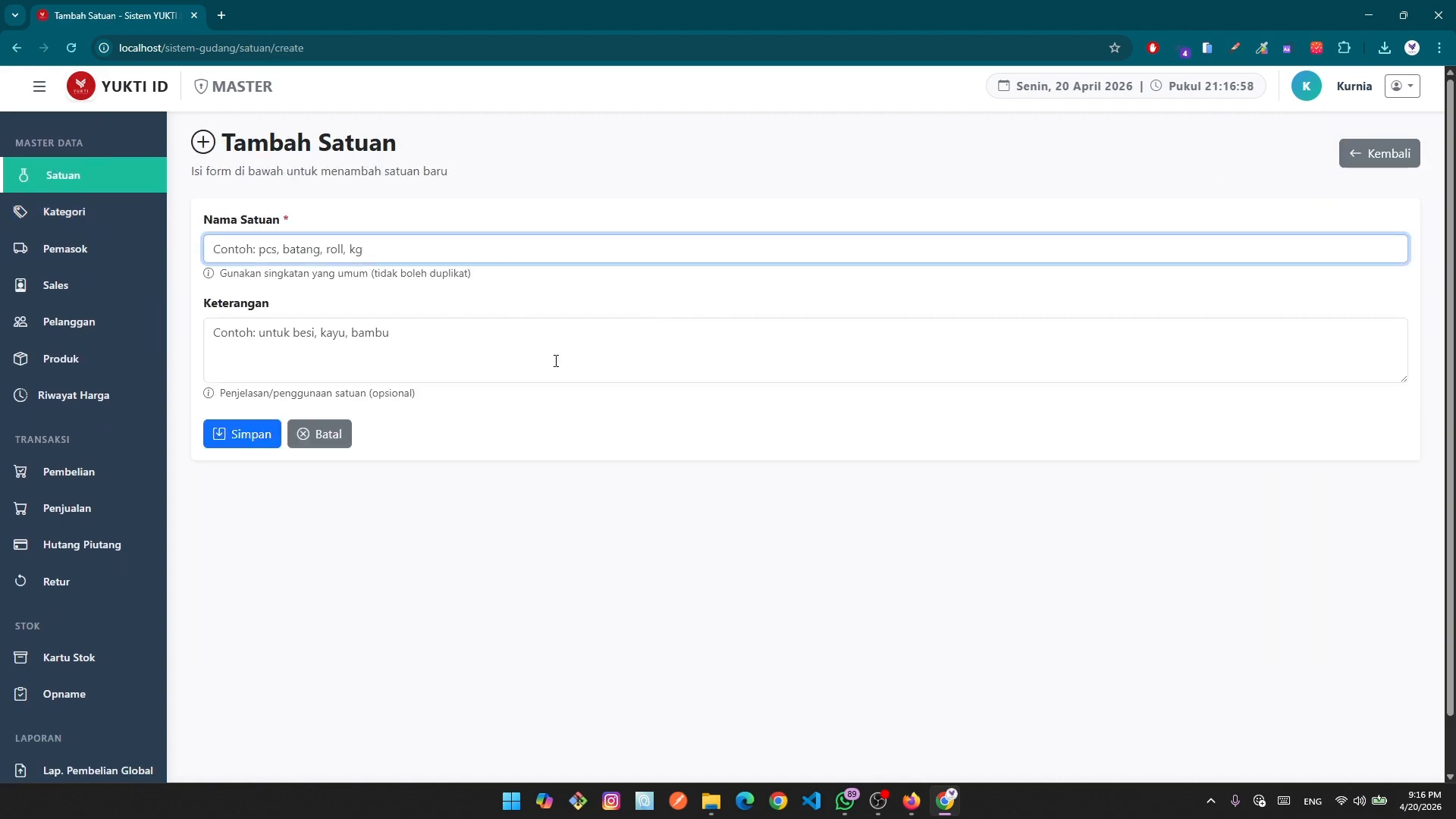
click(81, 176)
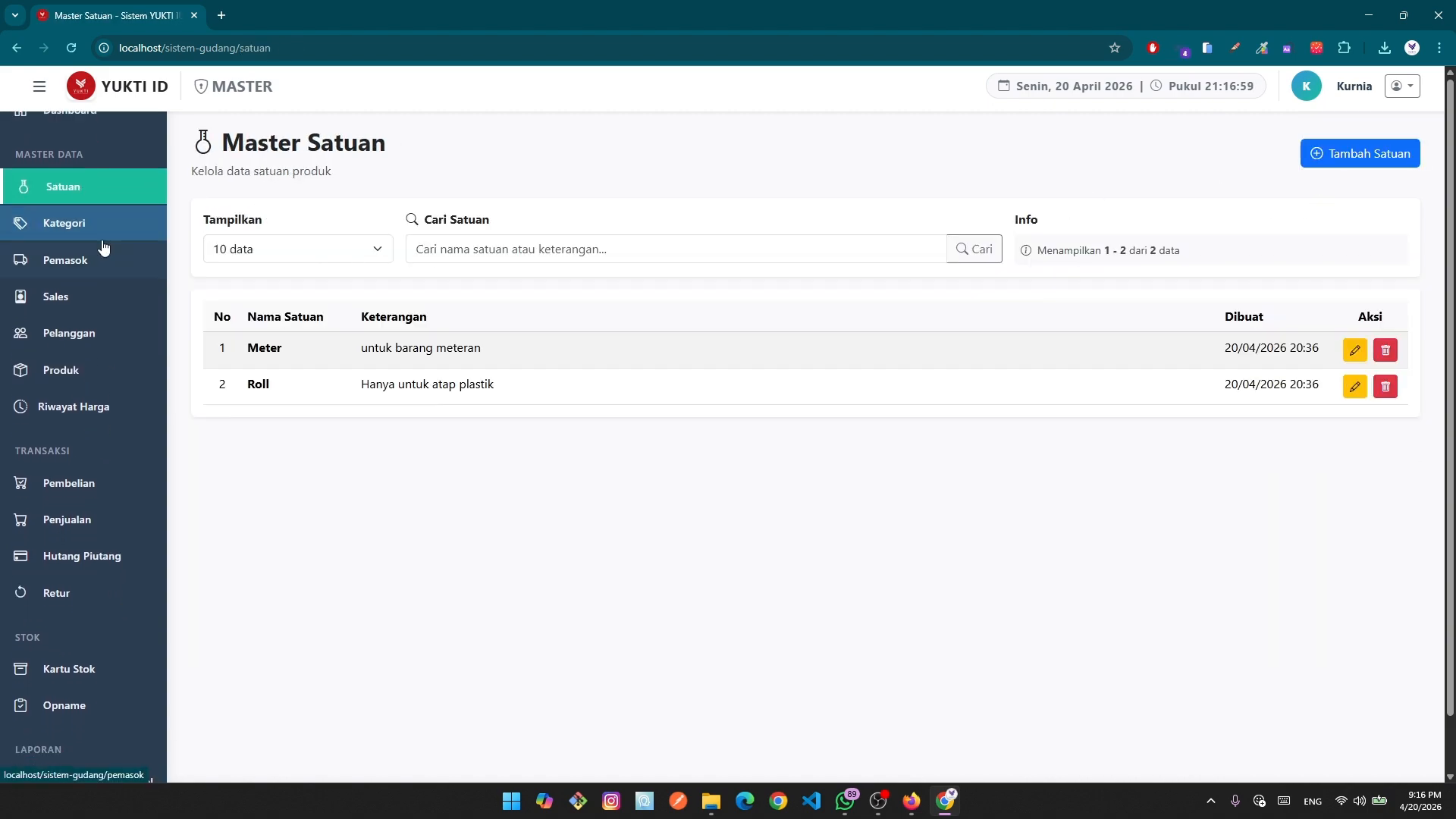
click(66, 172)
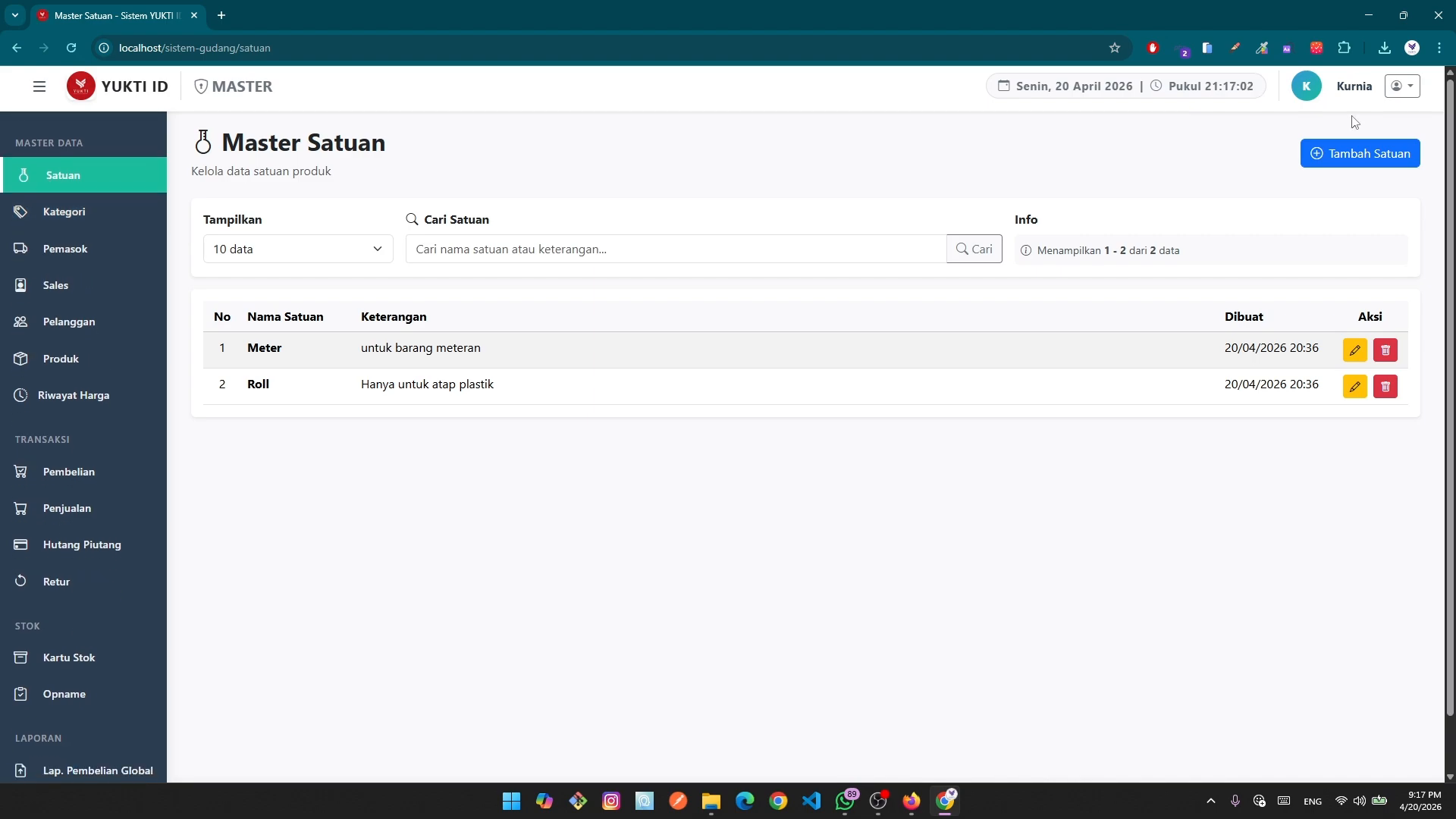
click(1358, 153)
click(627, 248)
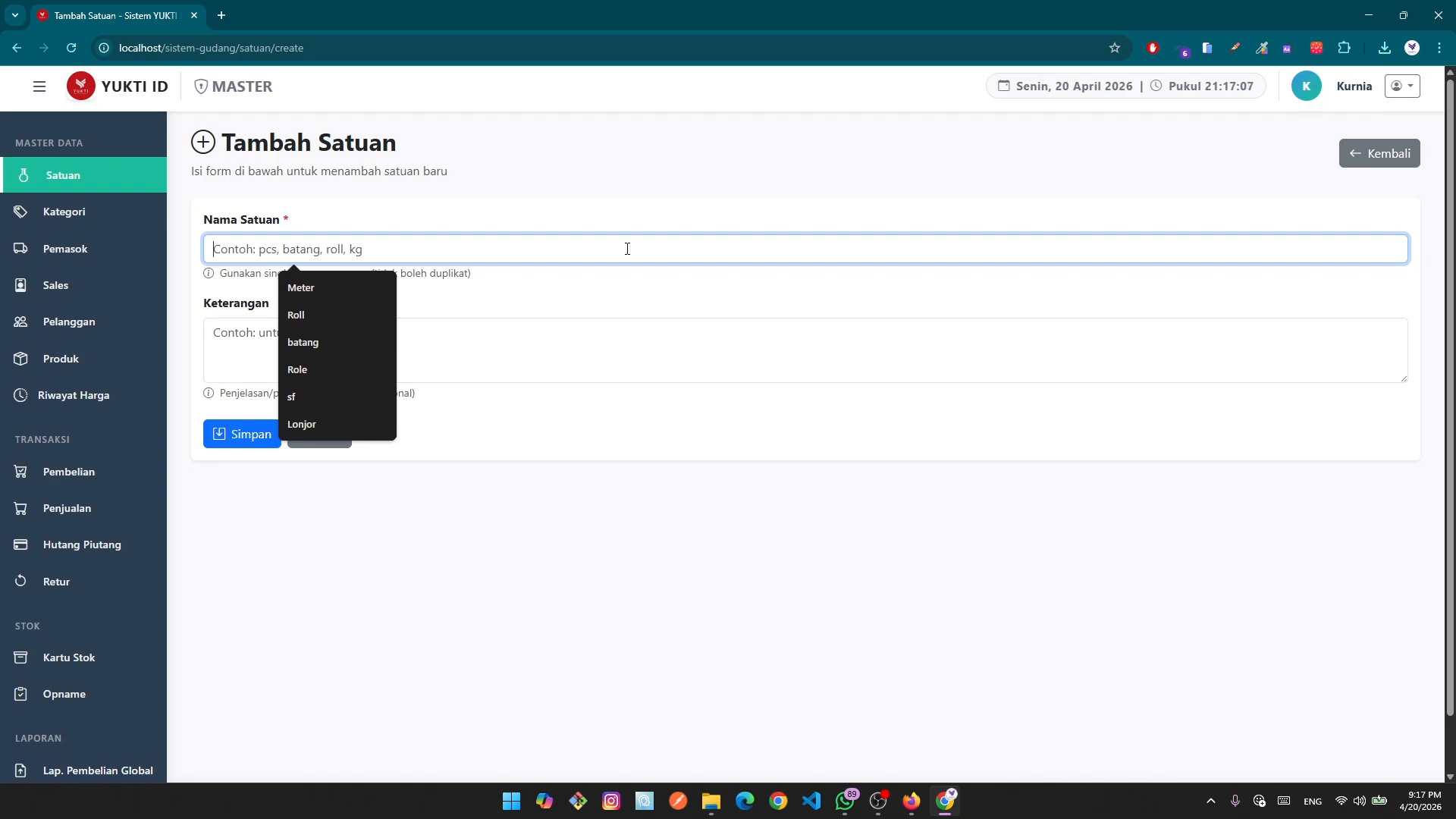
text(Box)
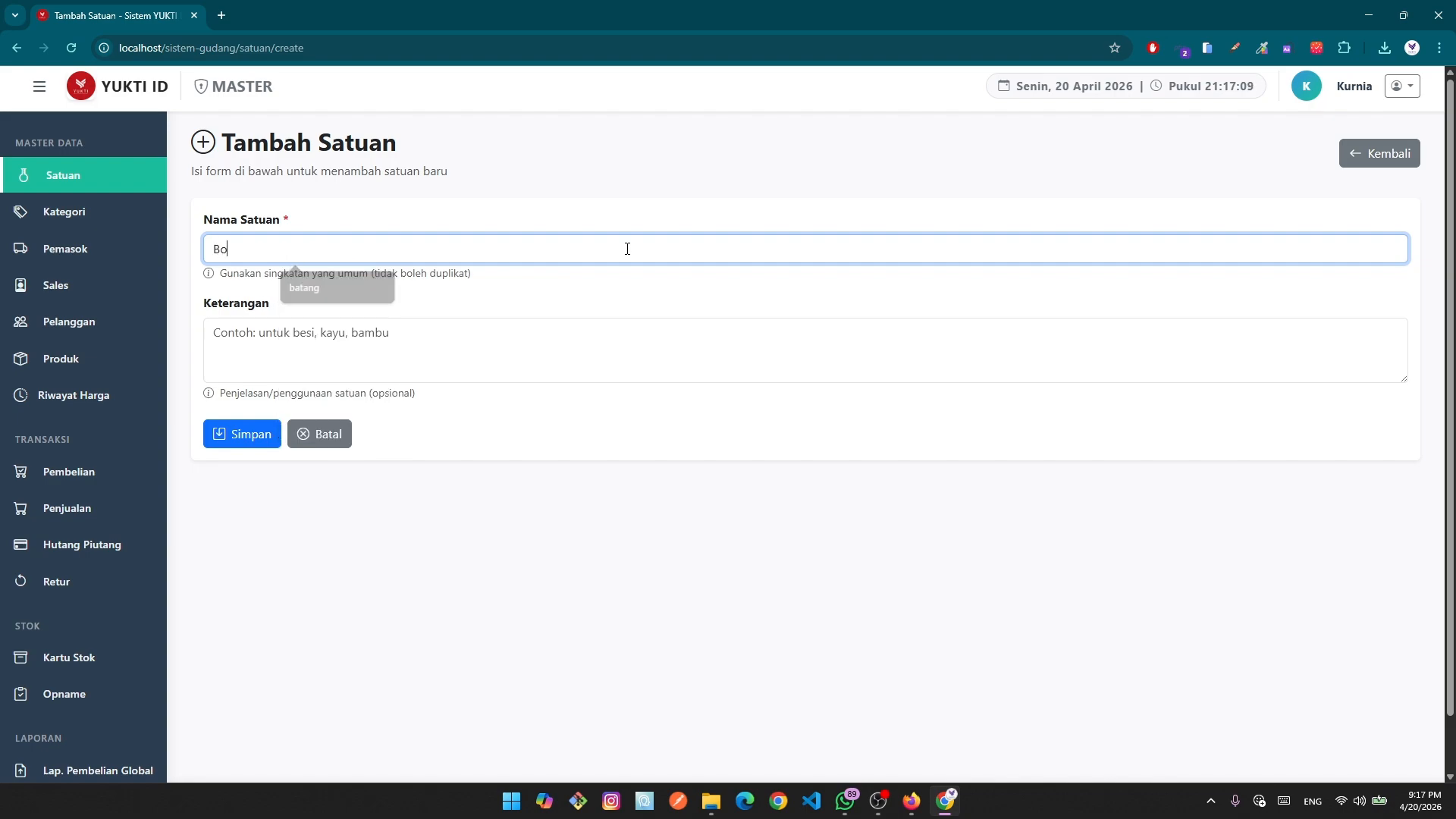
click(235, 433)
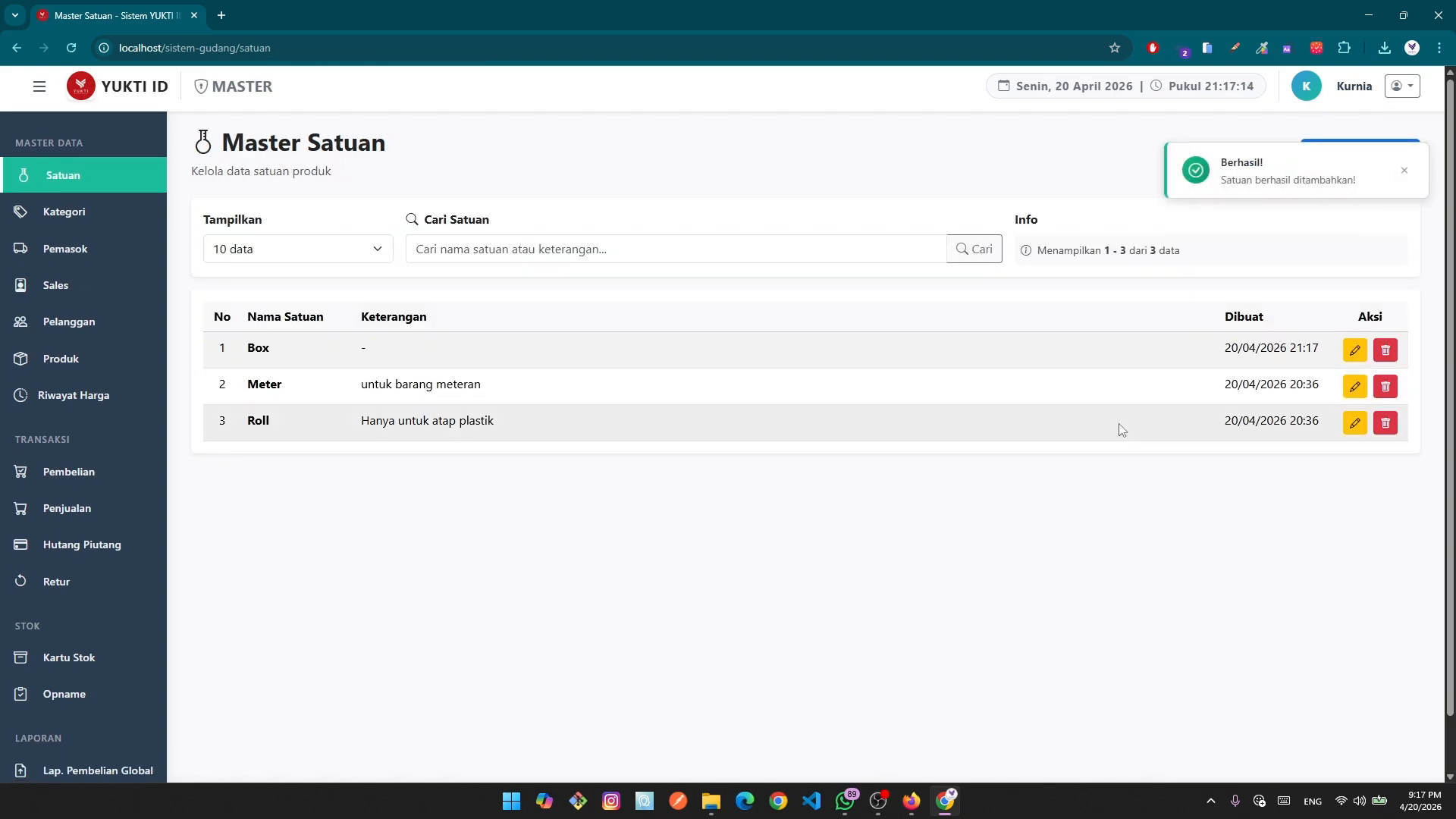
Edit Paku so its Satuan is Box, update it, and check its purchase price.
click(64, 359)
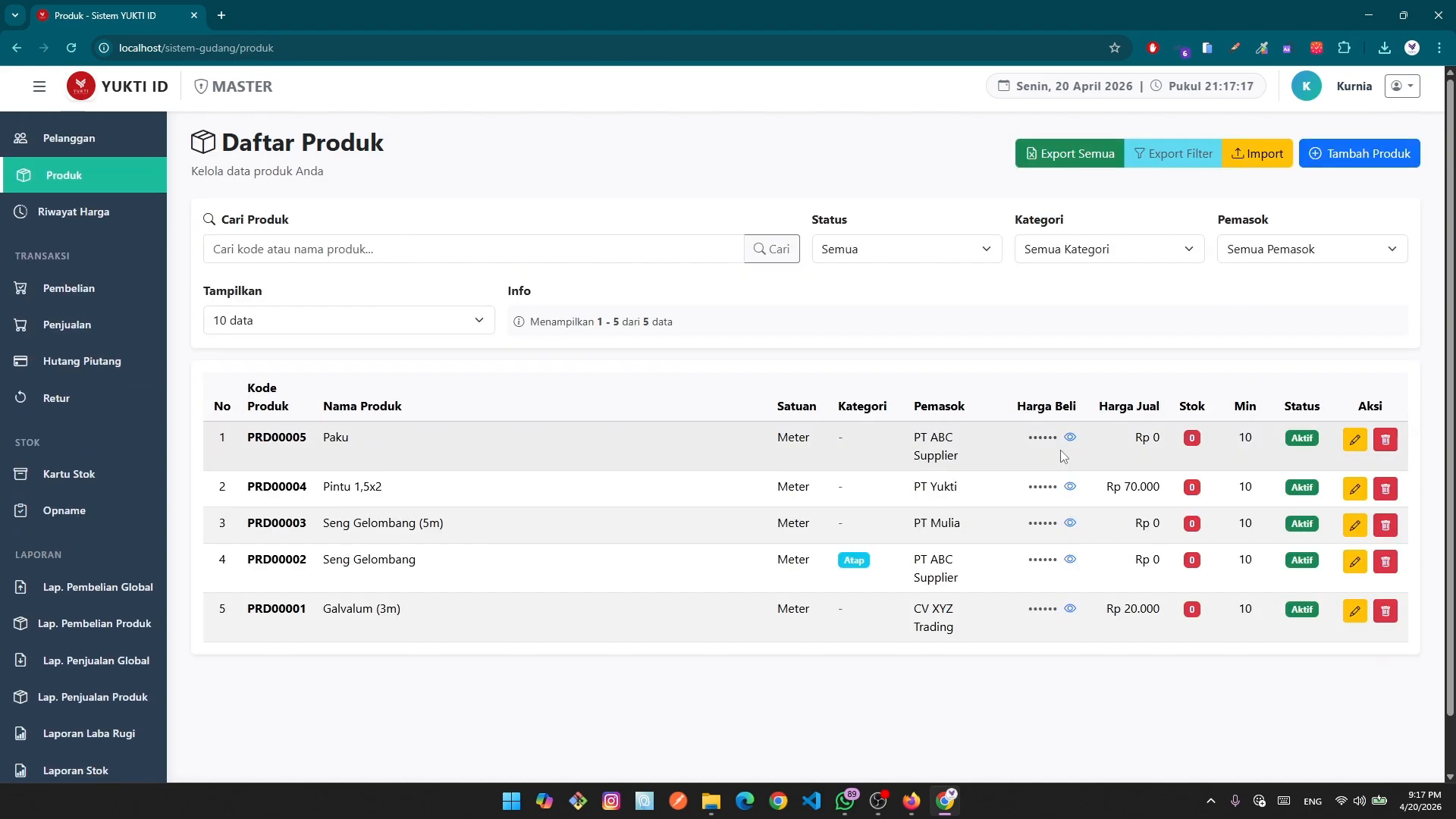
click(1354, 440)
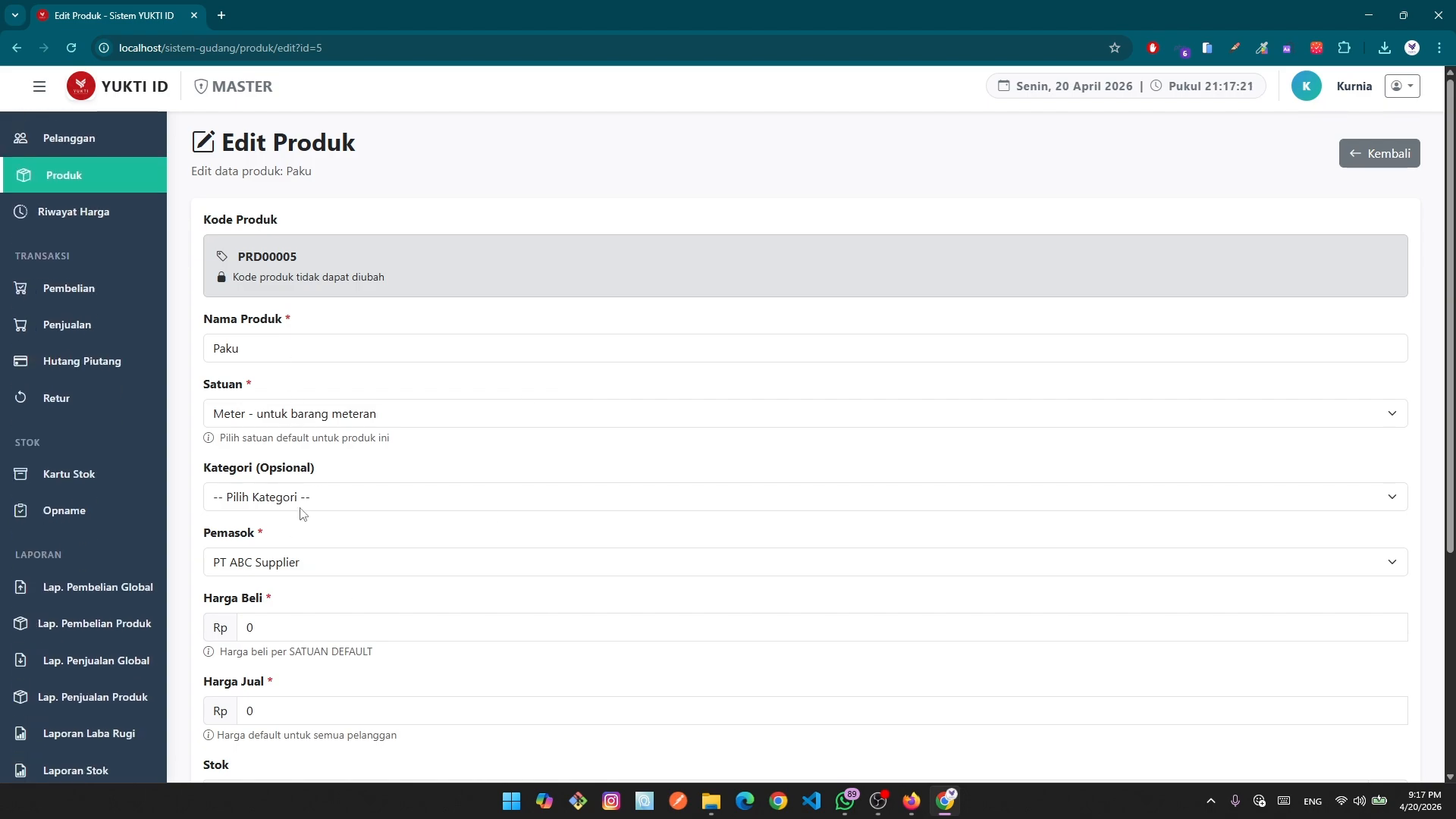
click(326, 422)
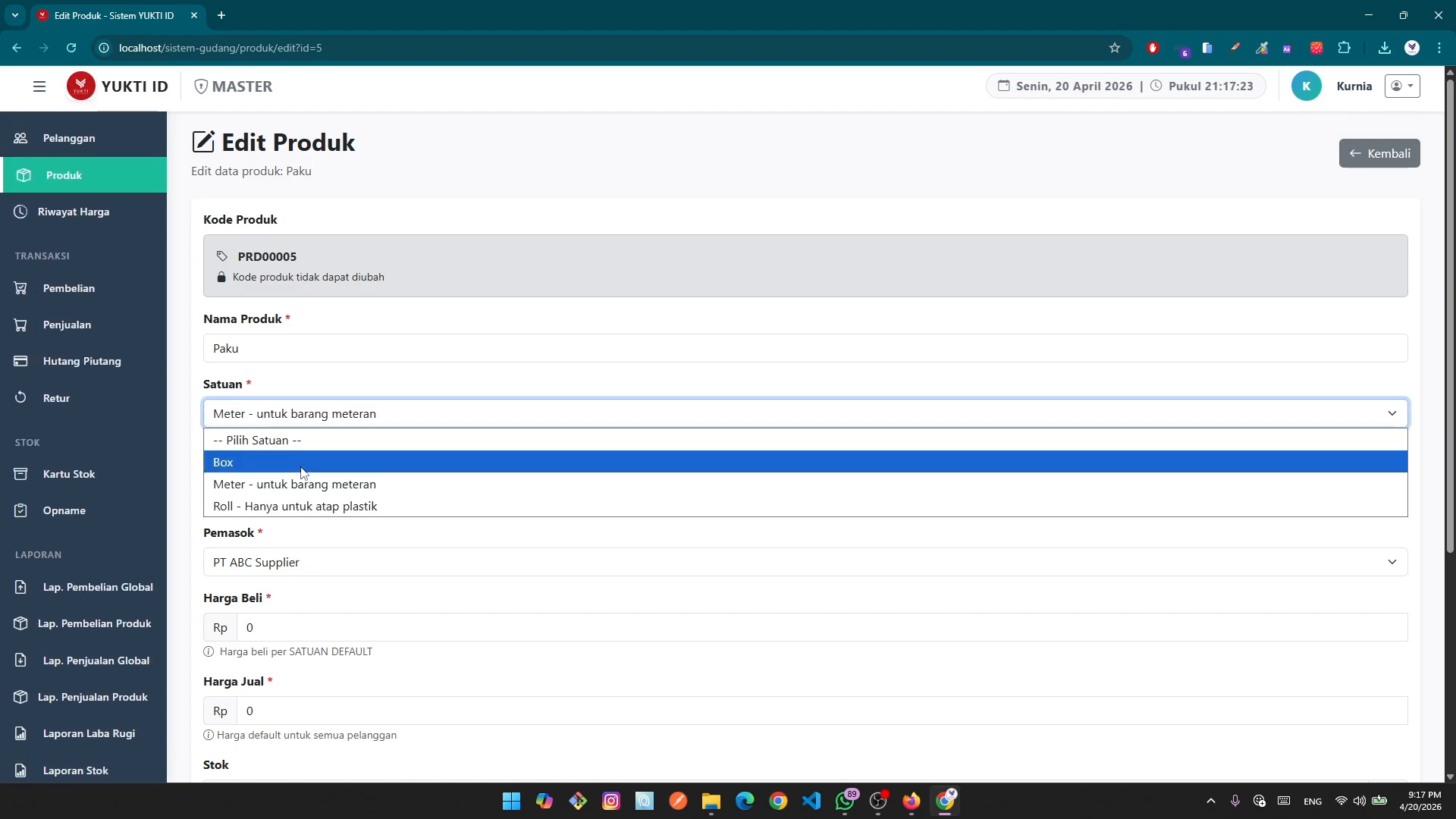
click(303, 464)
scroll(415, 584, down, 4)
click(240, 694)
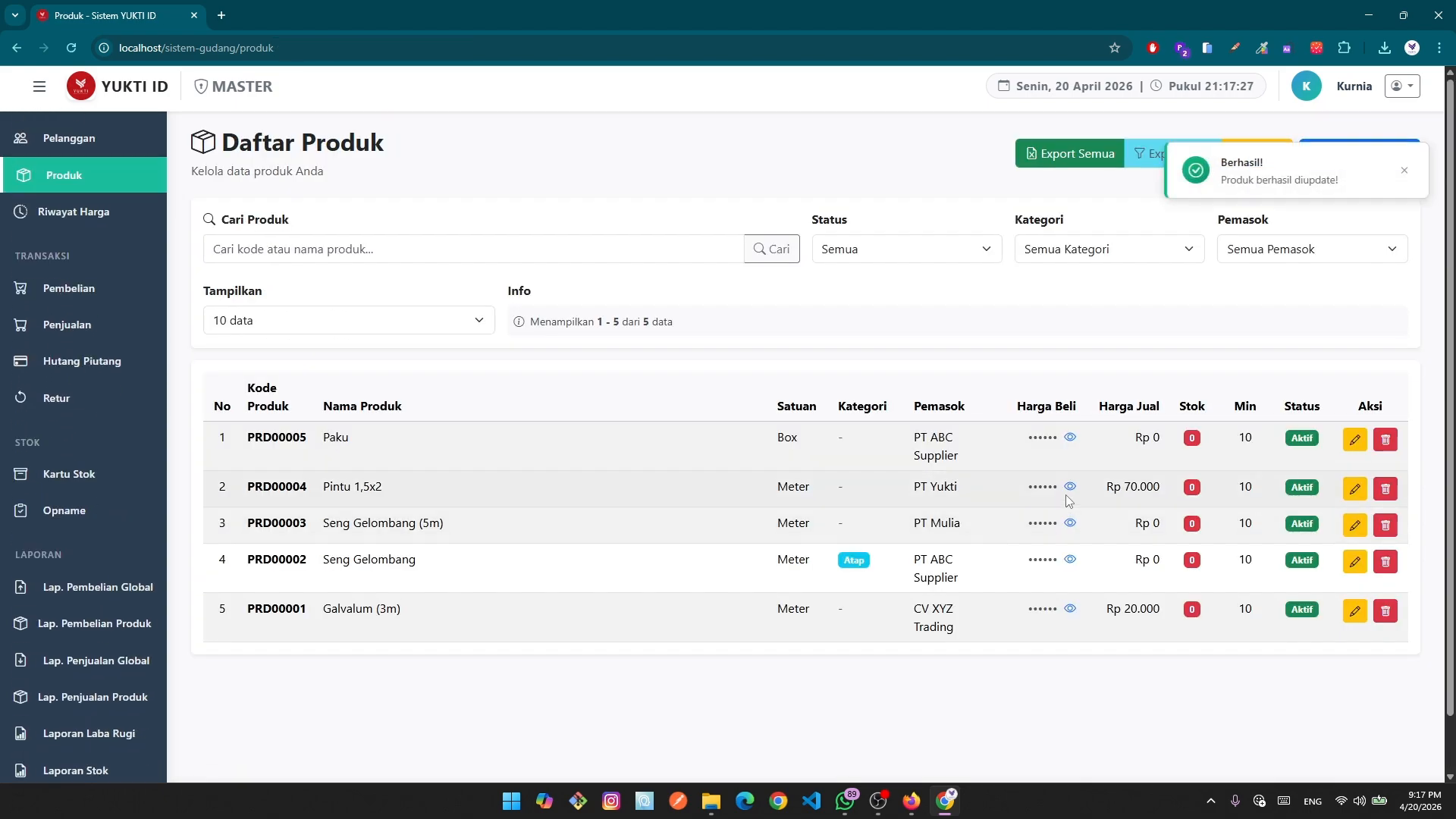
click(1071, 437)
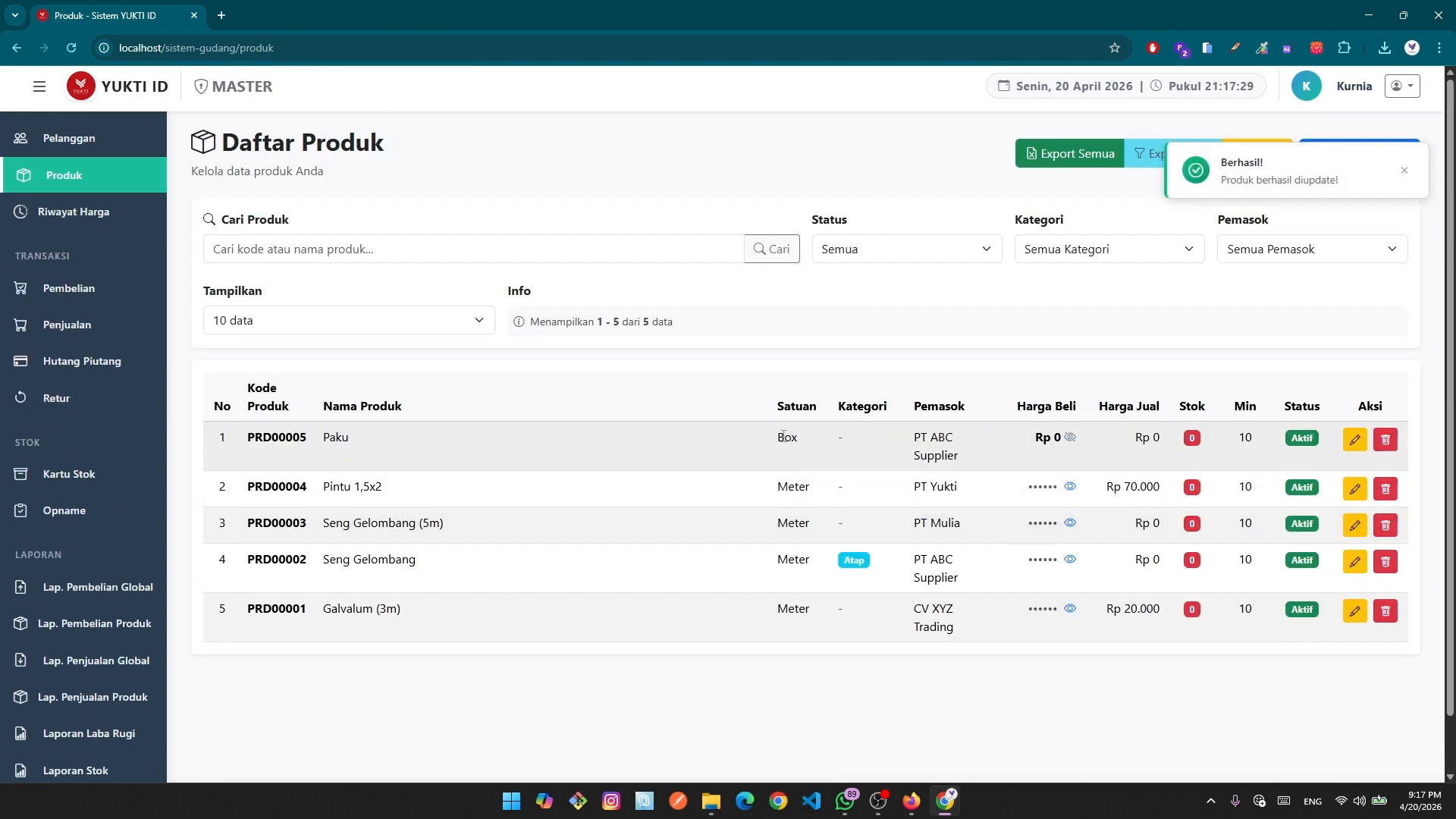
click(1069, 438)
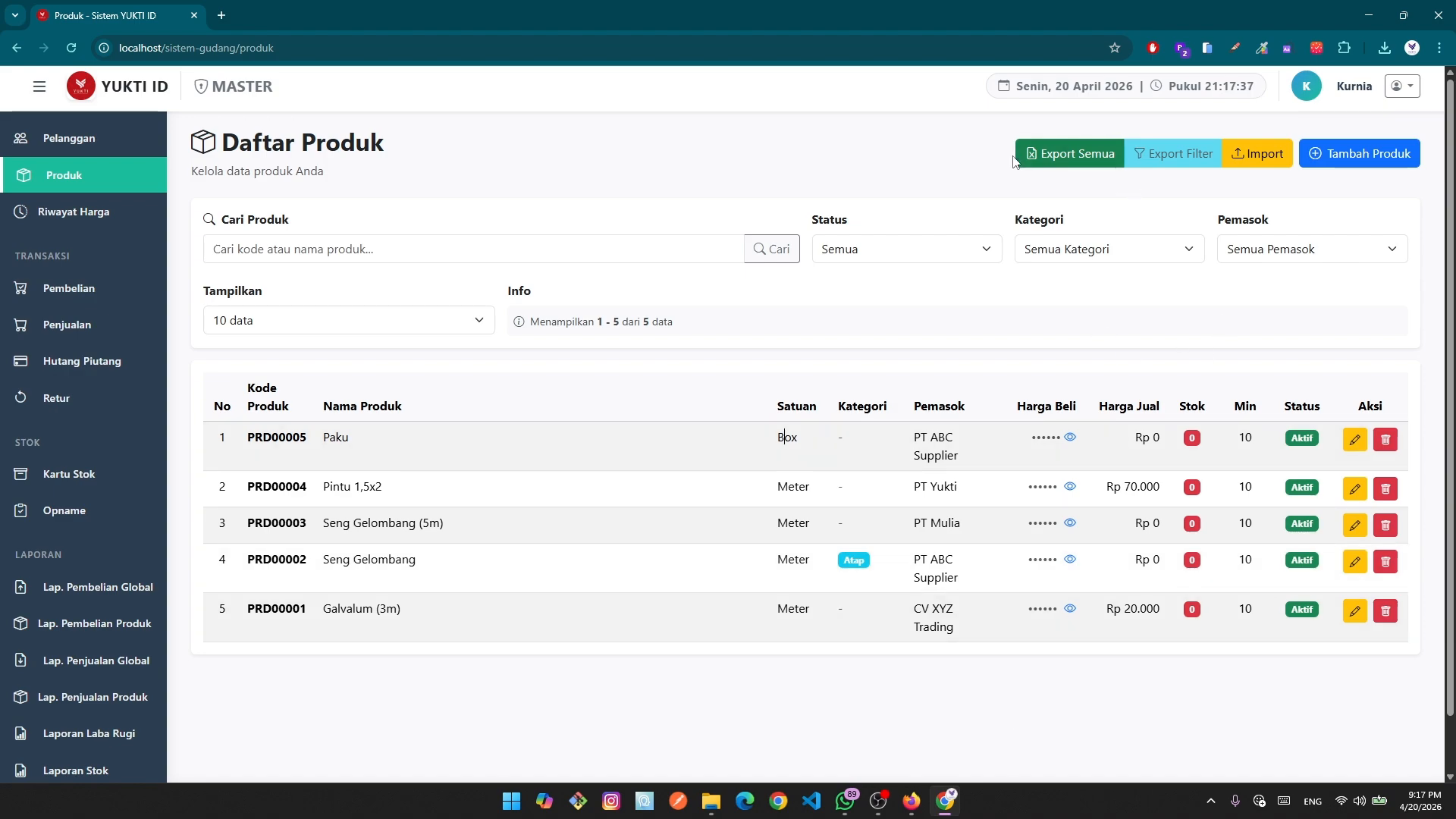
Filter to Aktif products, try the Atap and Pagar categories, then return to Semua Kategori.
click(975, 250)
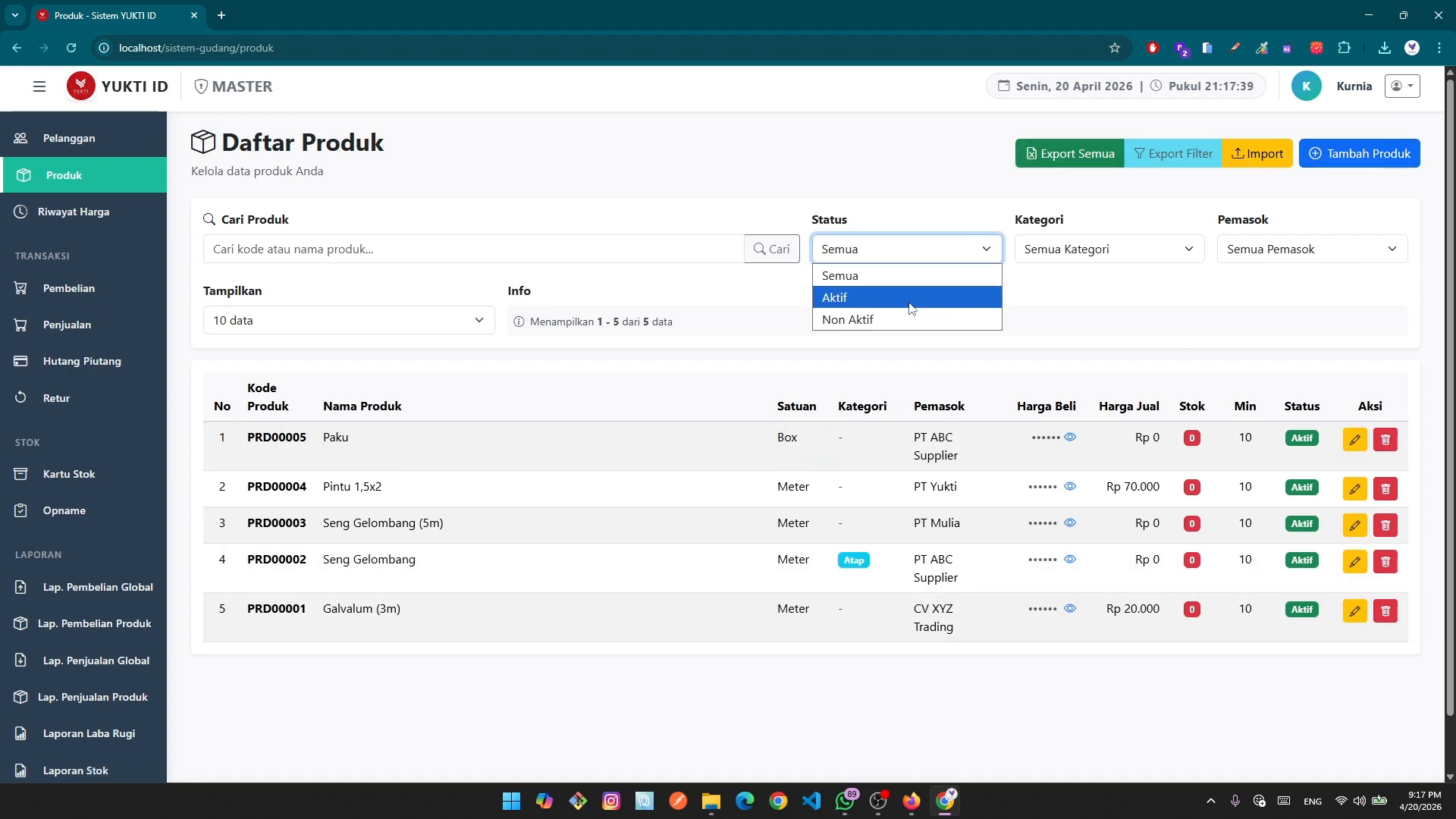
click(914, 303)
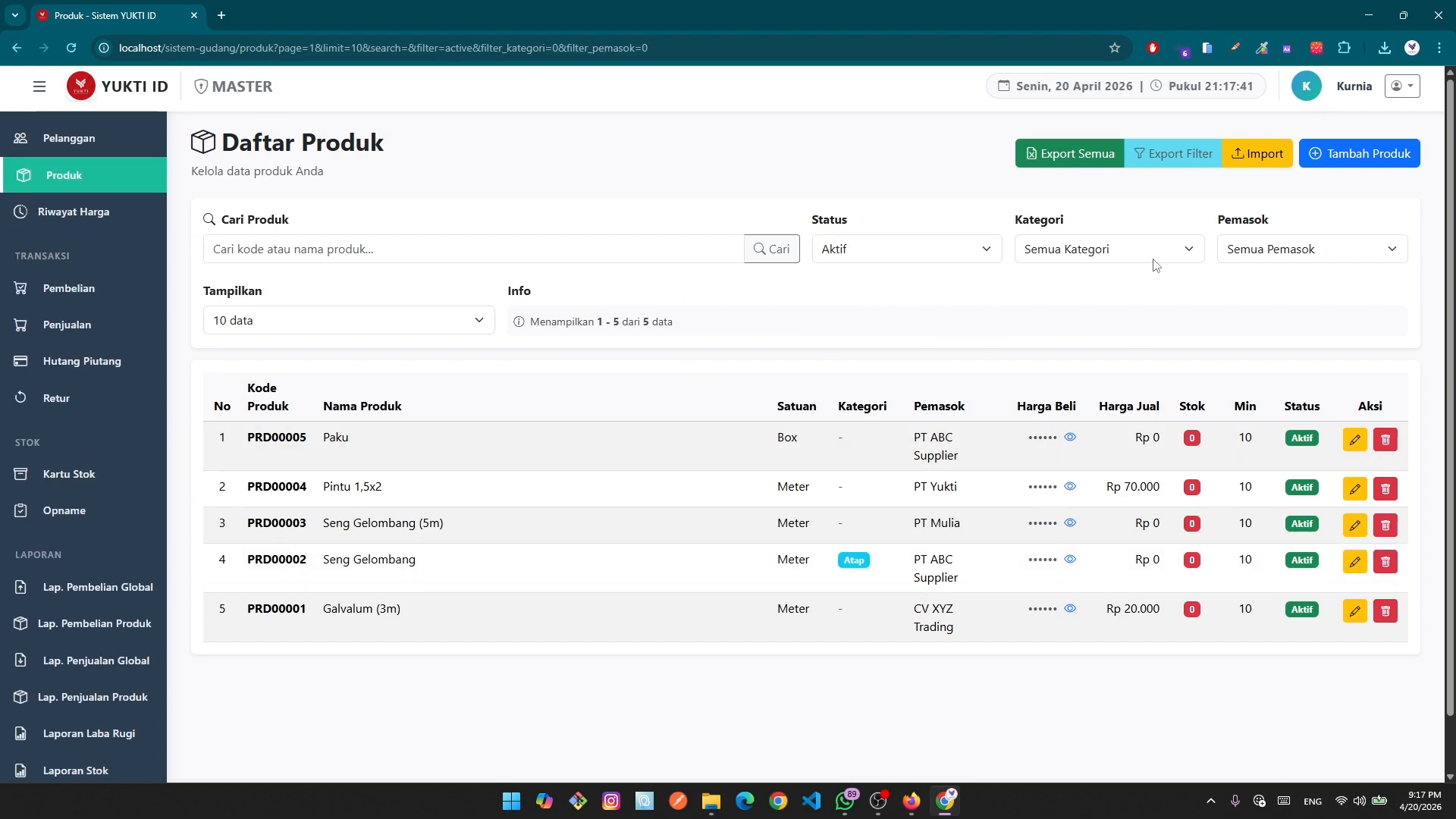
click(1069, 253)
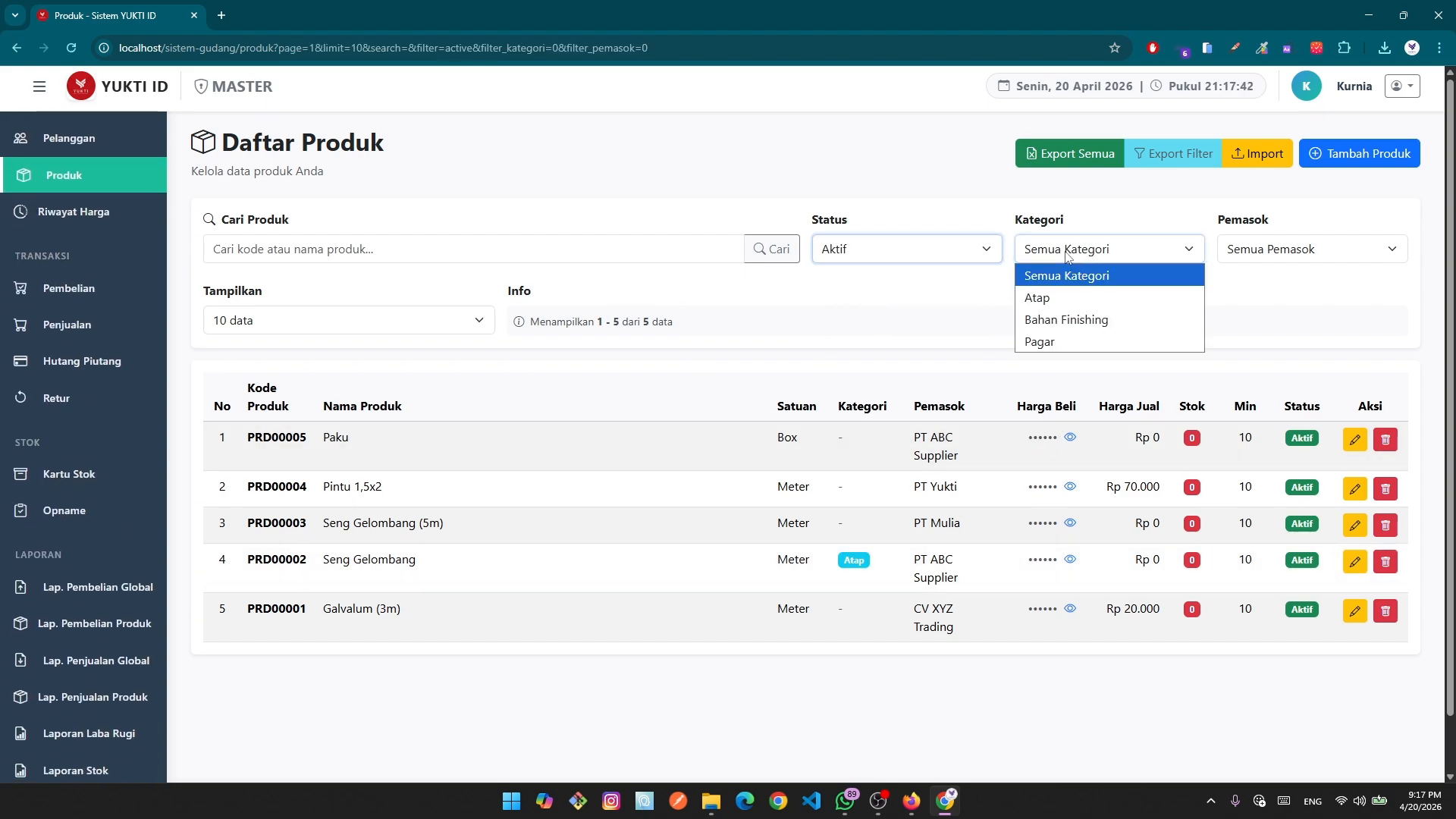
click(1068, 298)
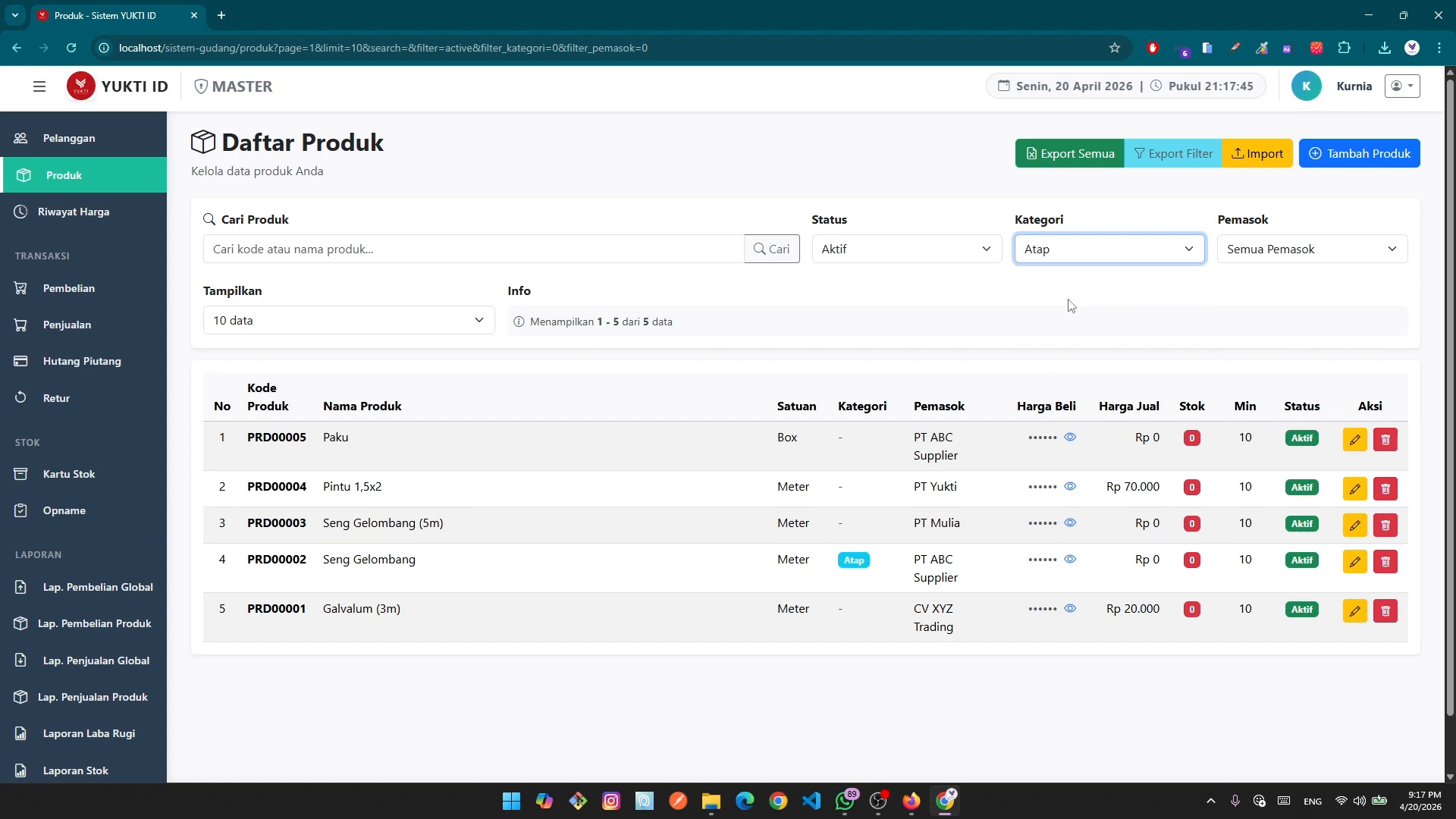
click(1116, 253)
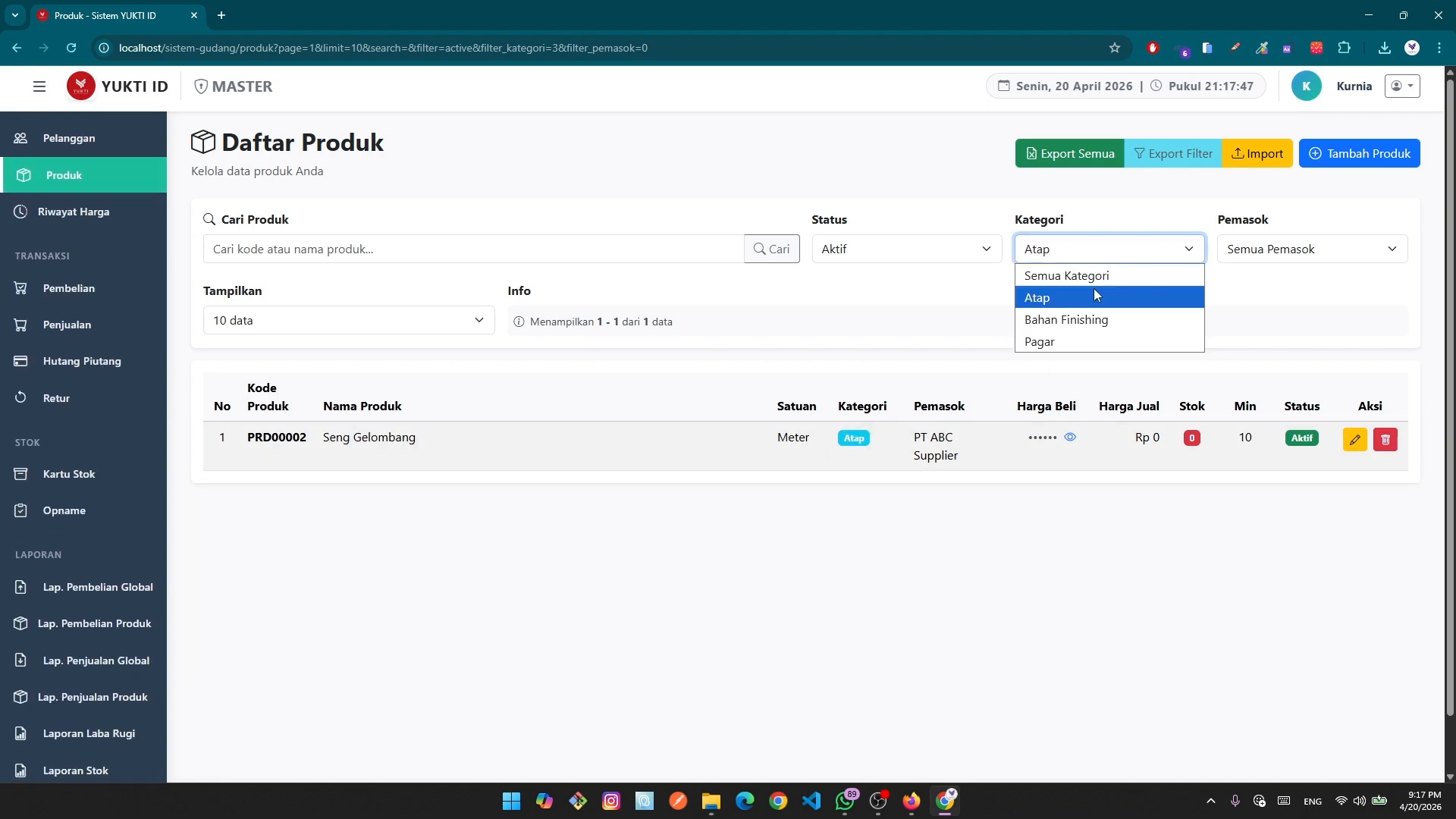
click(1087, 339)
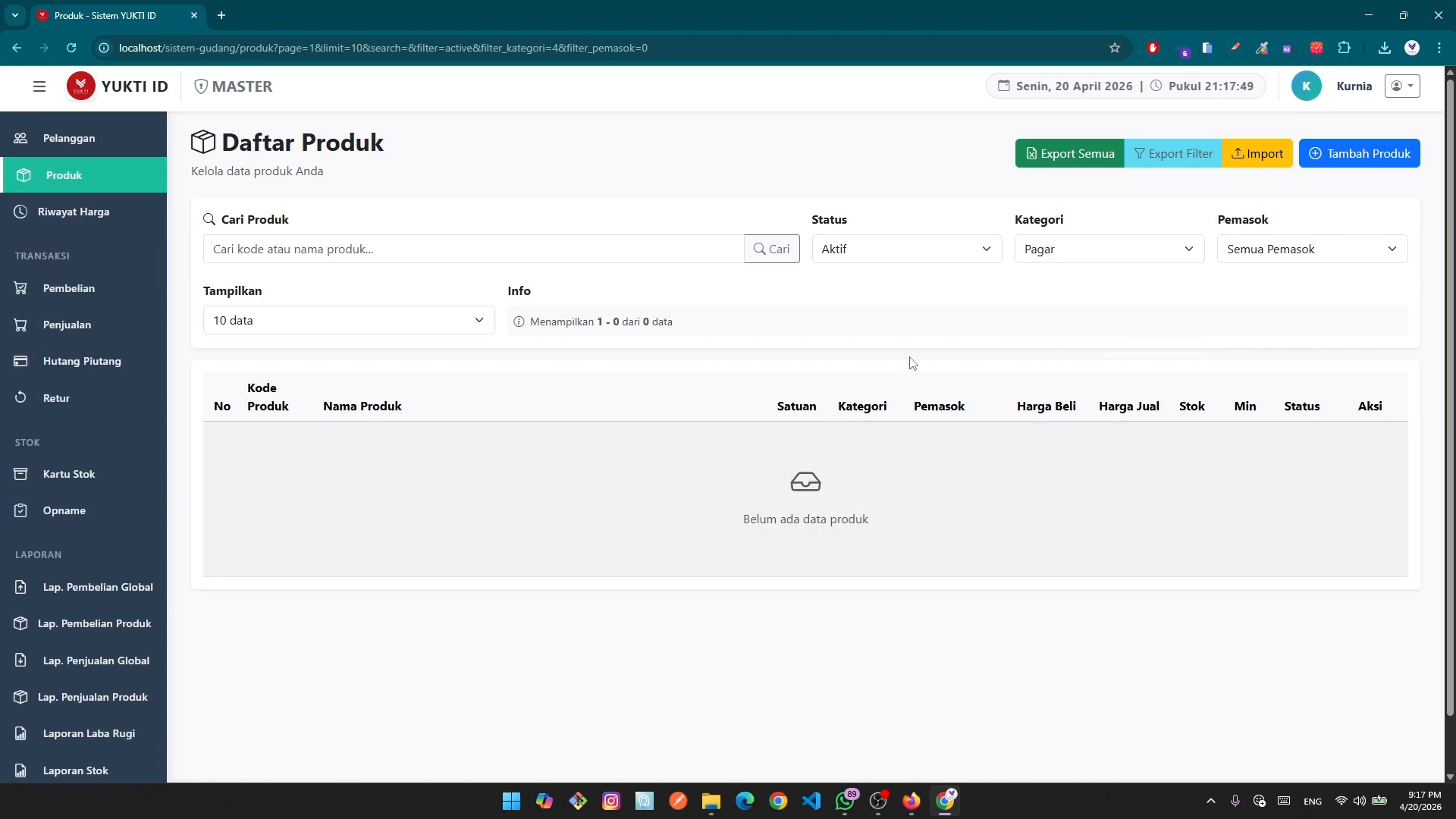
click(1062, 247)
click(1062, 277)
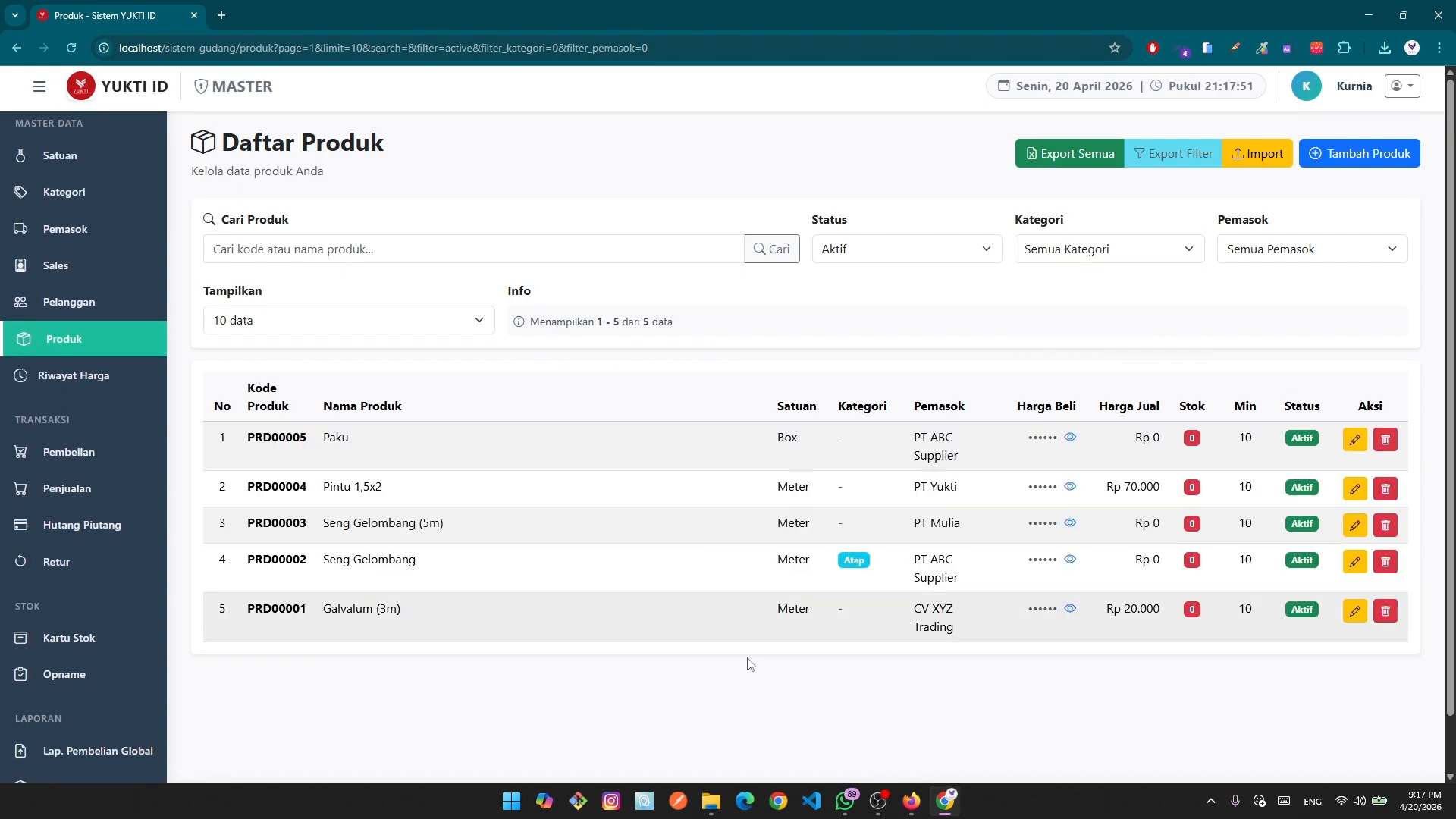
Try supplier filters PT ABC Supplier, PT Abadi Jaya and CV XYZ Trading, then reset to all suppliers.
click(1267, 254)
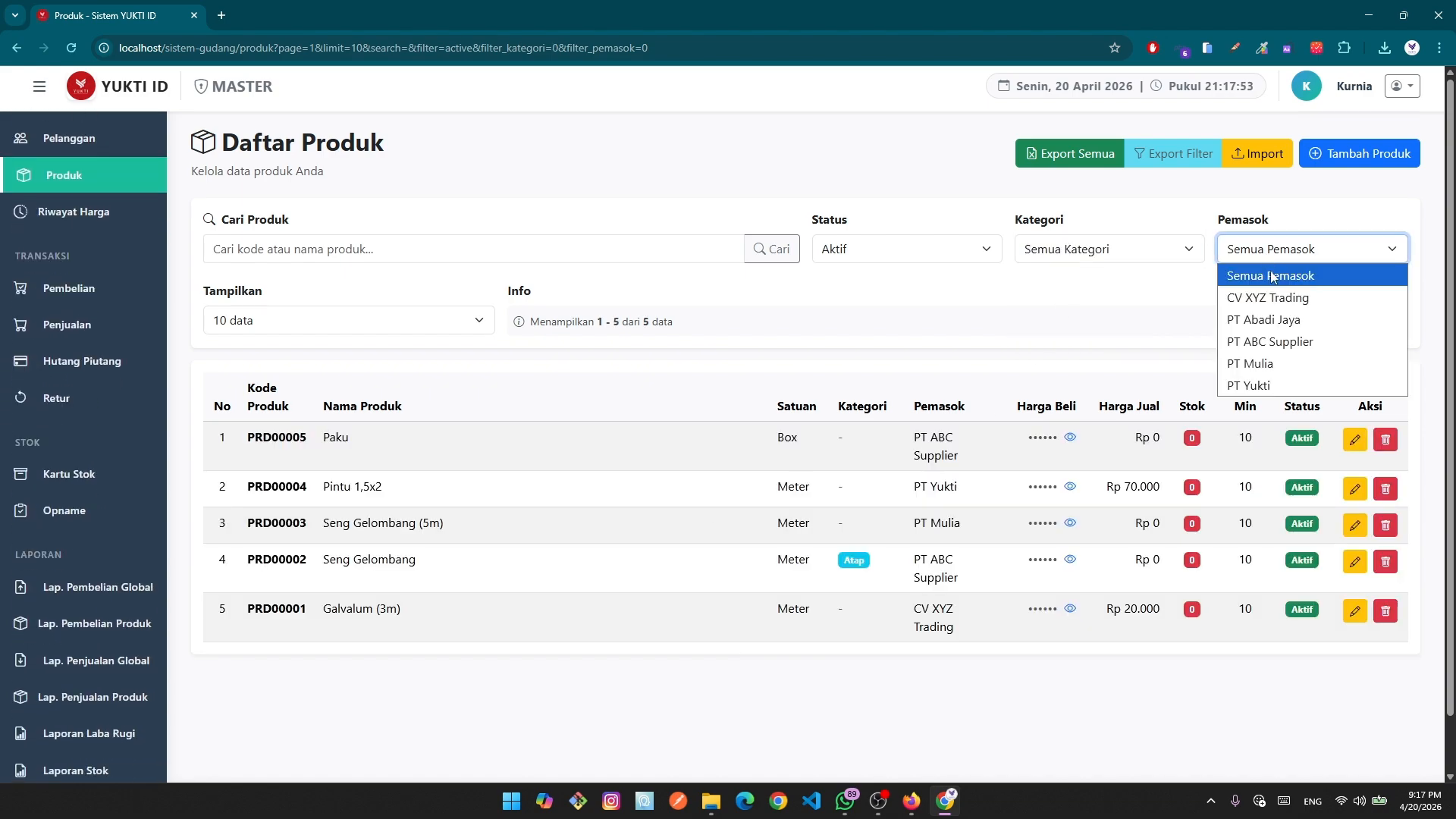
click(1313, 344)
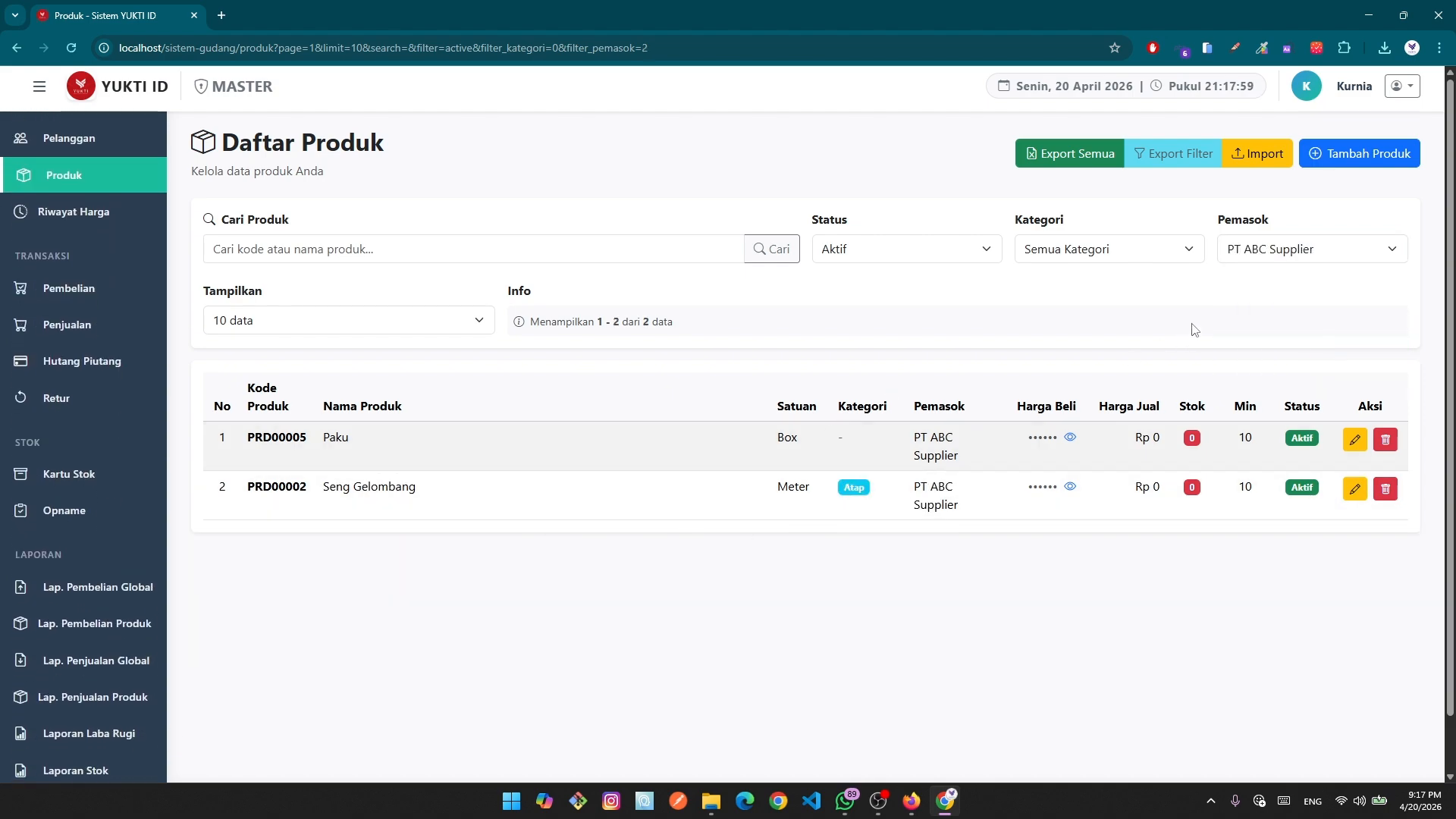
click(1254, 253)
click(1272, 320)
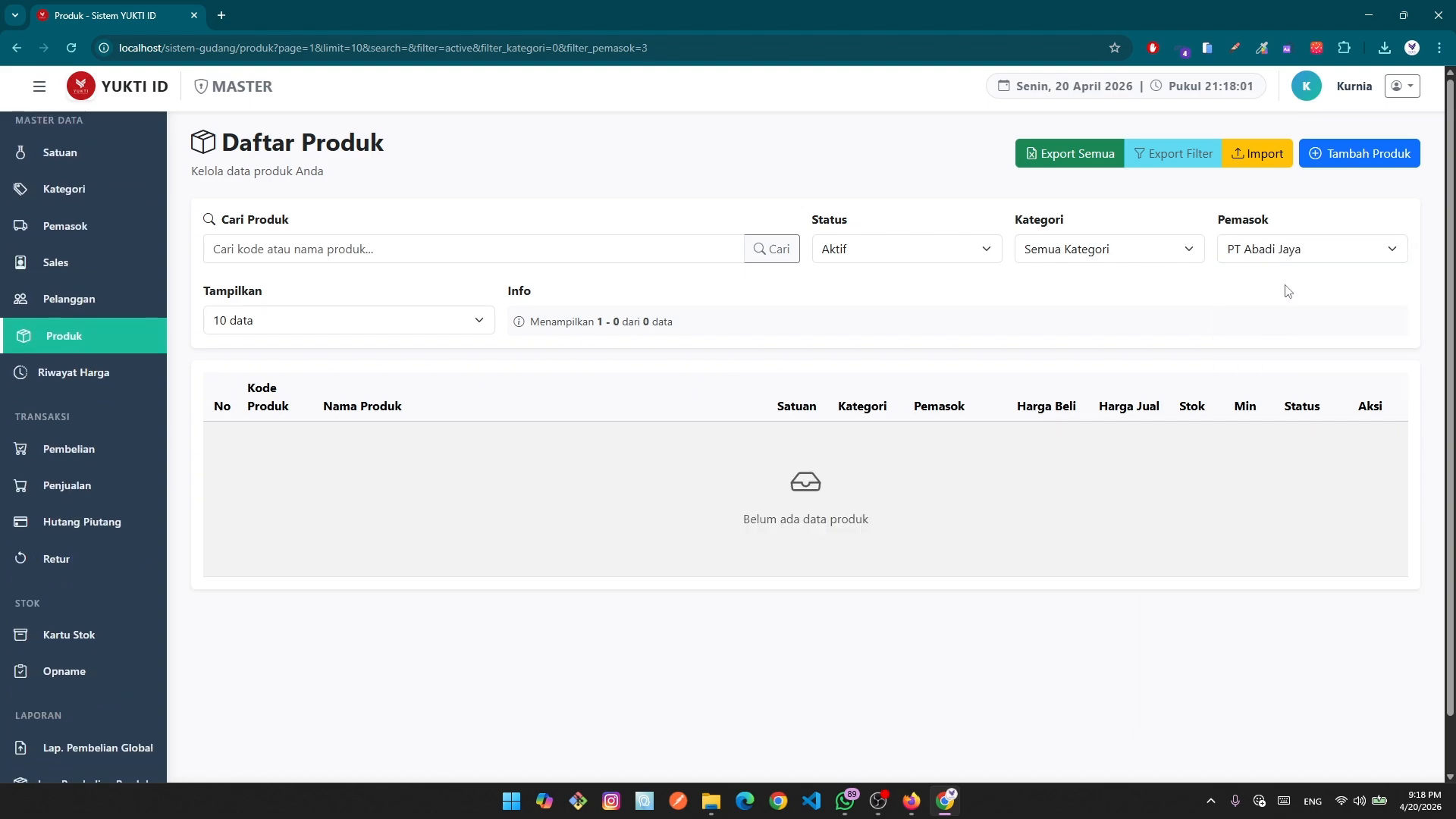
click(1285, 252)
click(1282, 294)
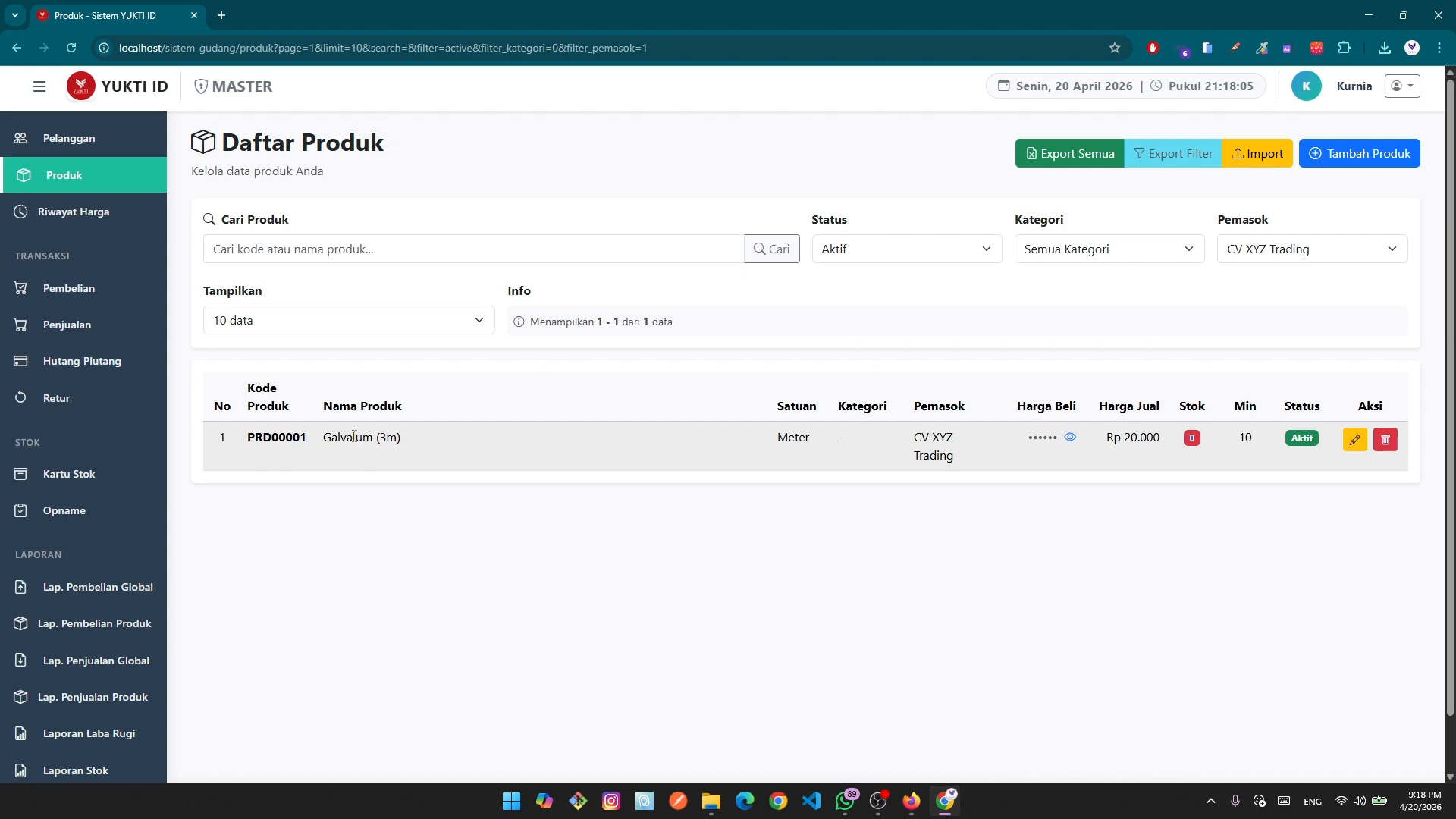
drag(326, 438, 443, 438)
click(542, 513)
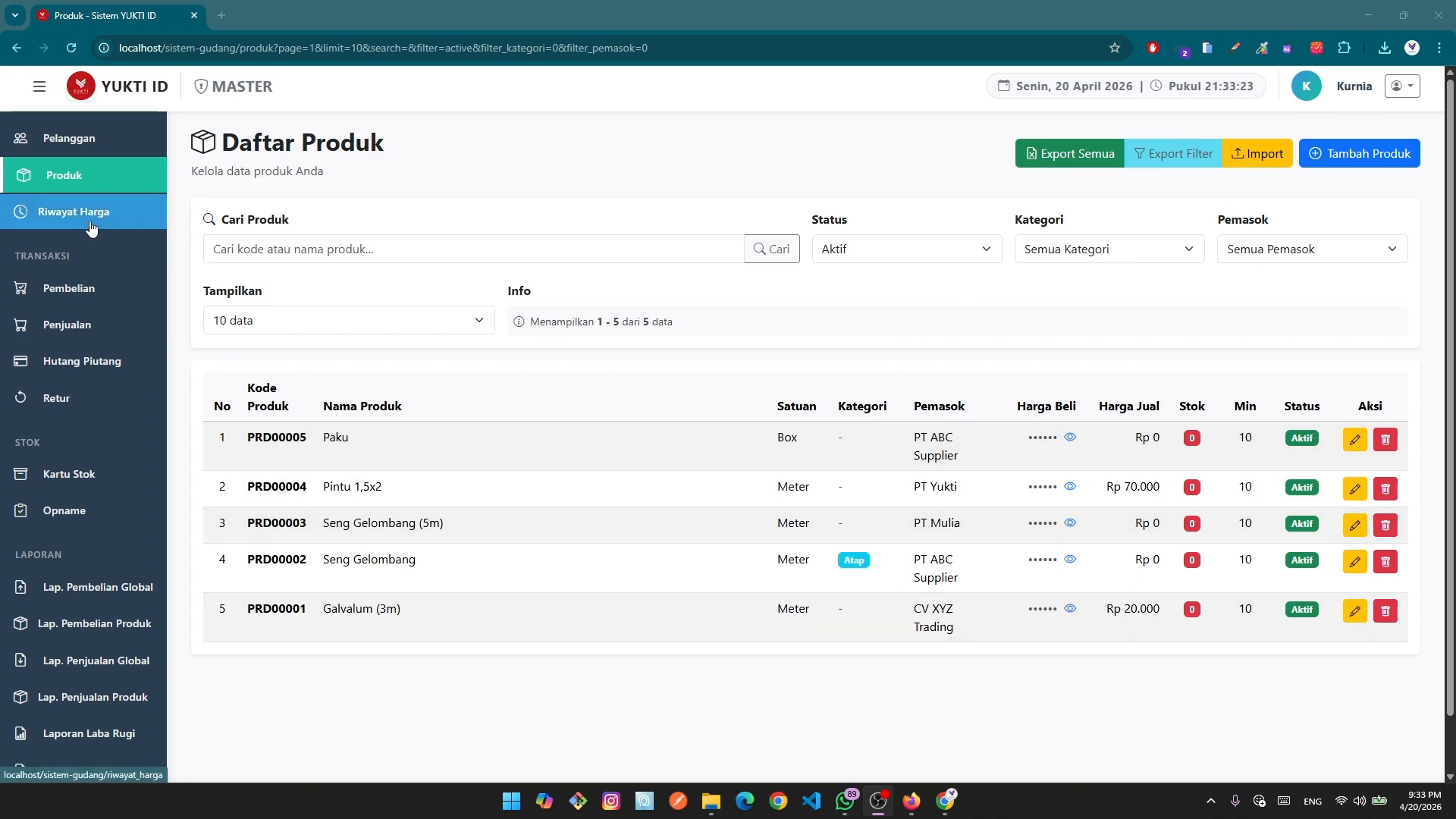
Open Riwayat Harga and scroll through each product's initial buy and sell price entries.
scroll(91, 228, up, 3)
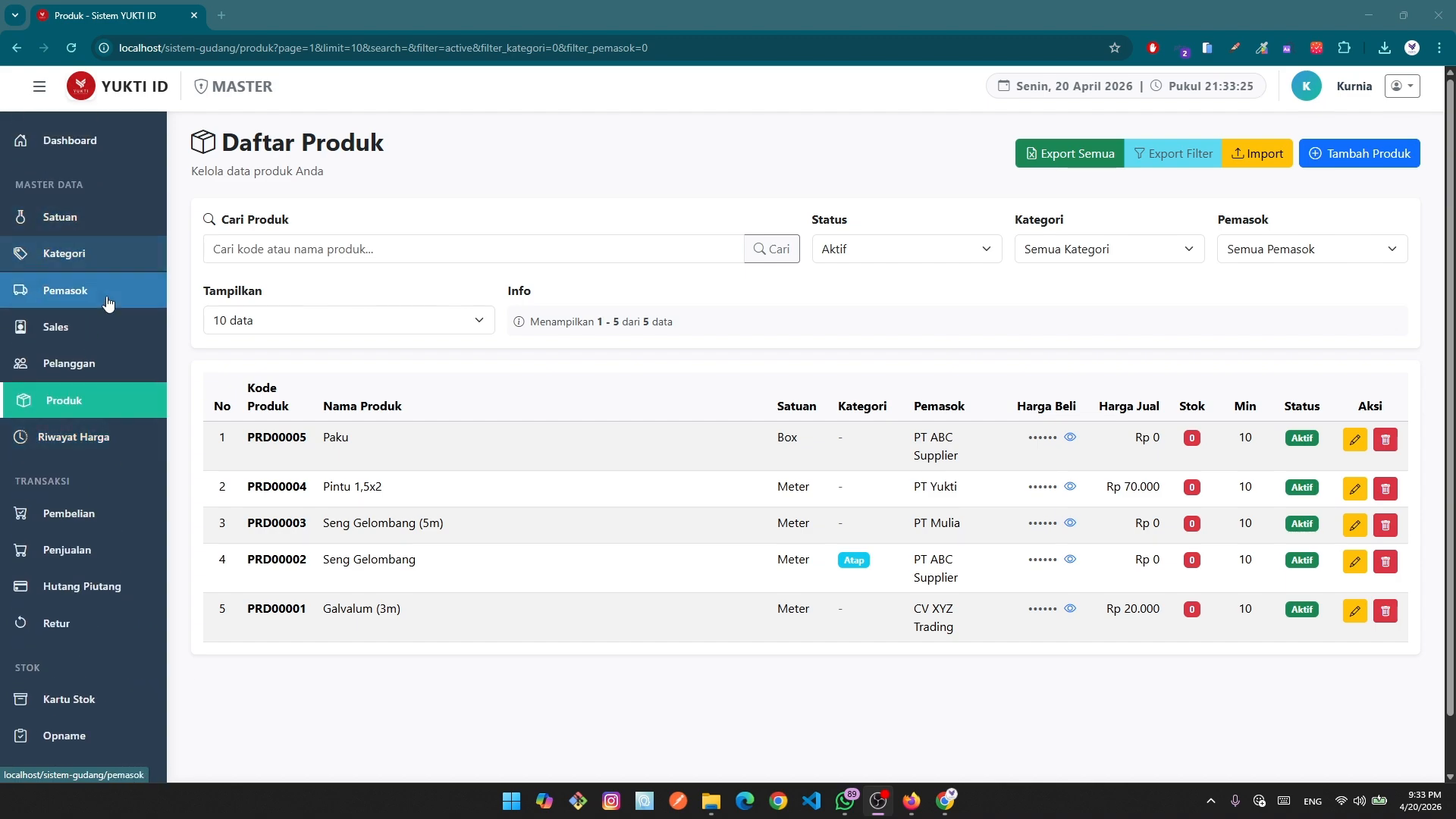
scroll(106, 299, down, 1)
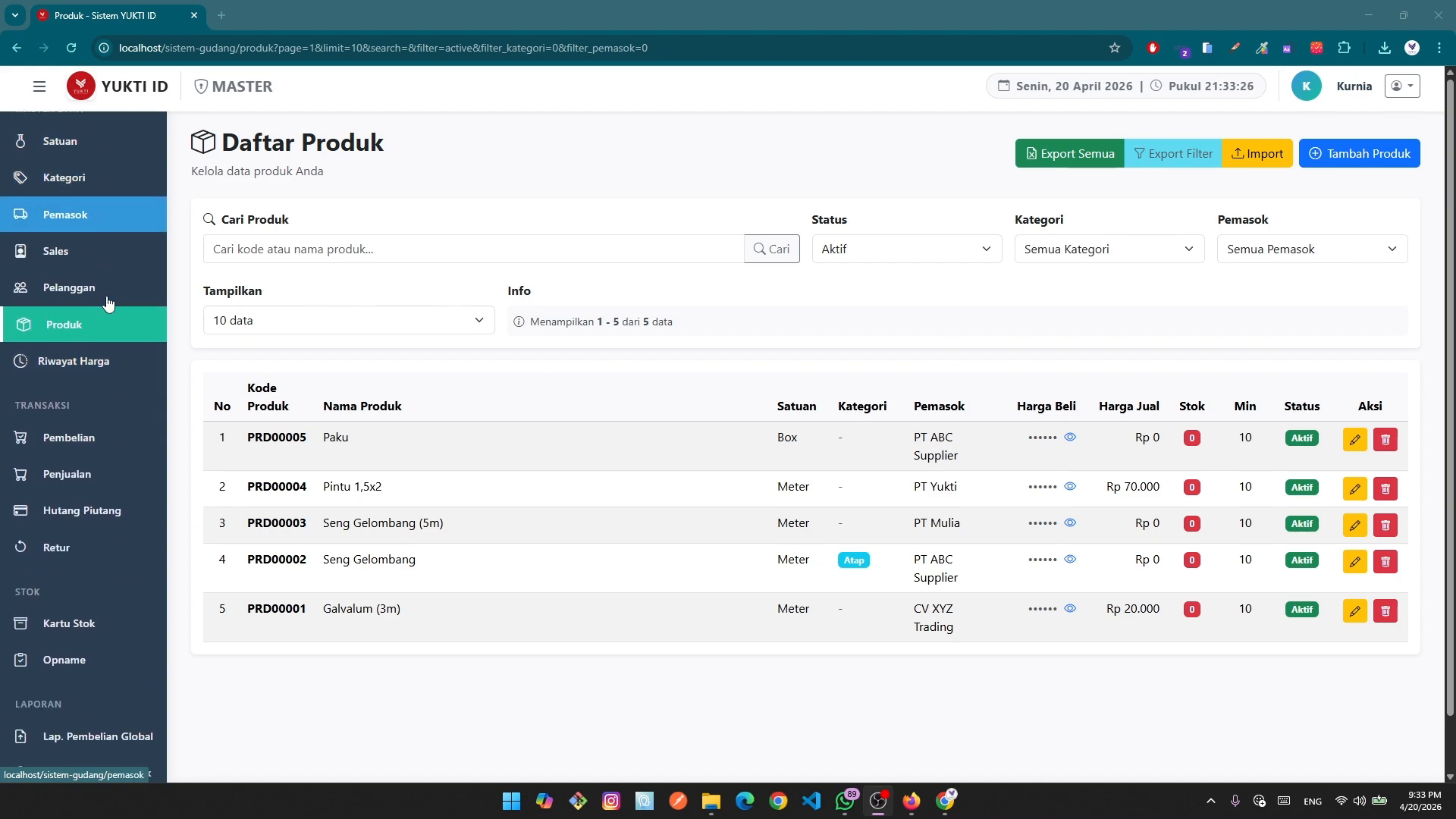
click(103, 363)
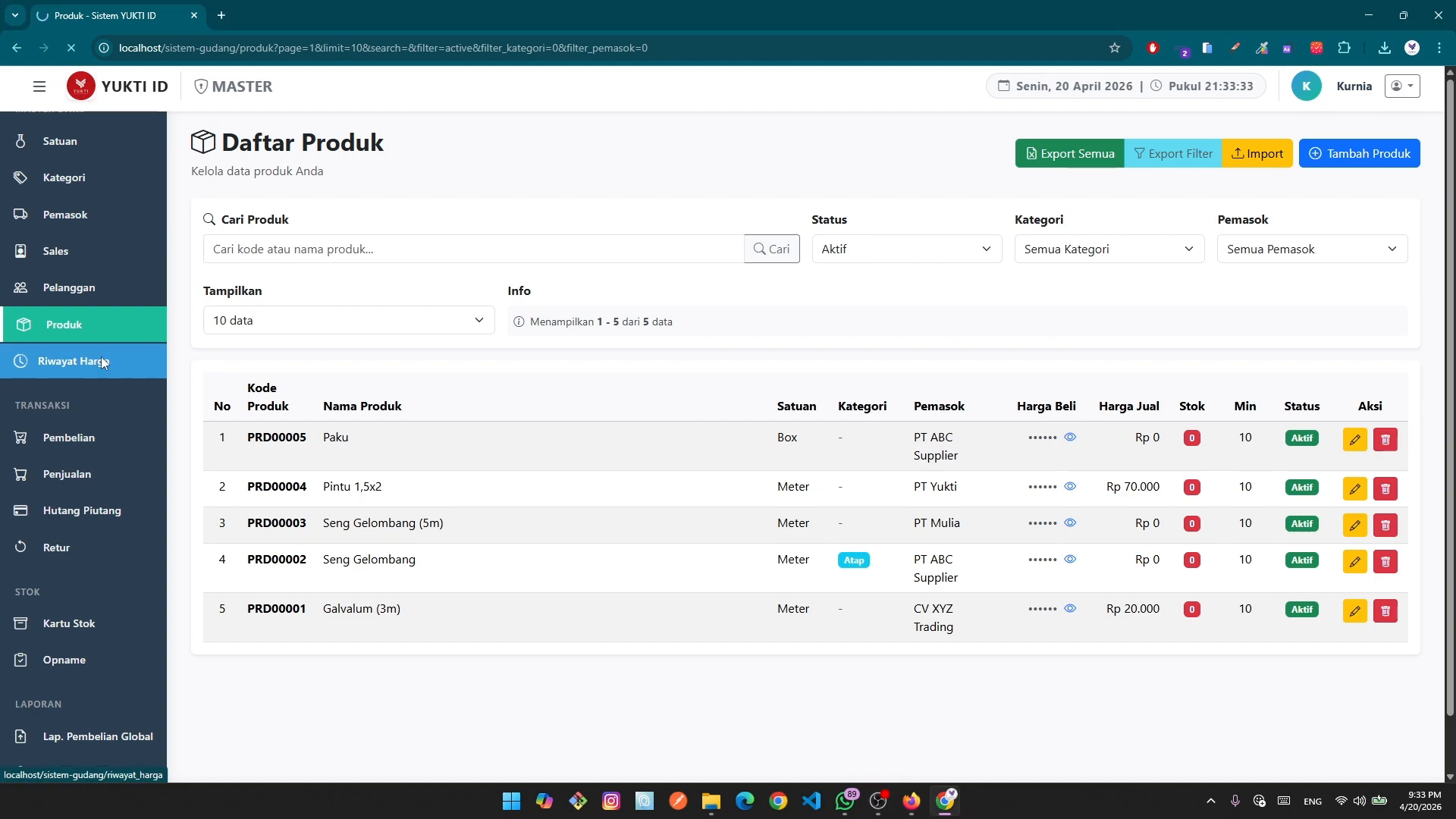
scroll(753, 376, down, 4)
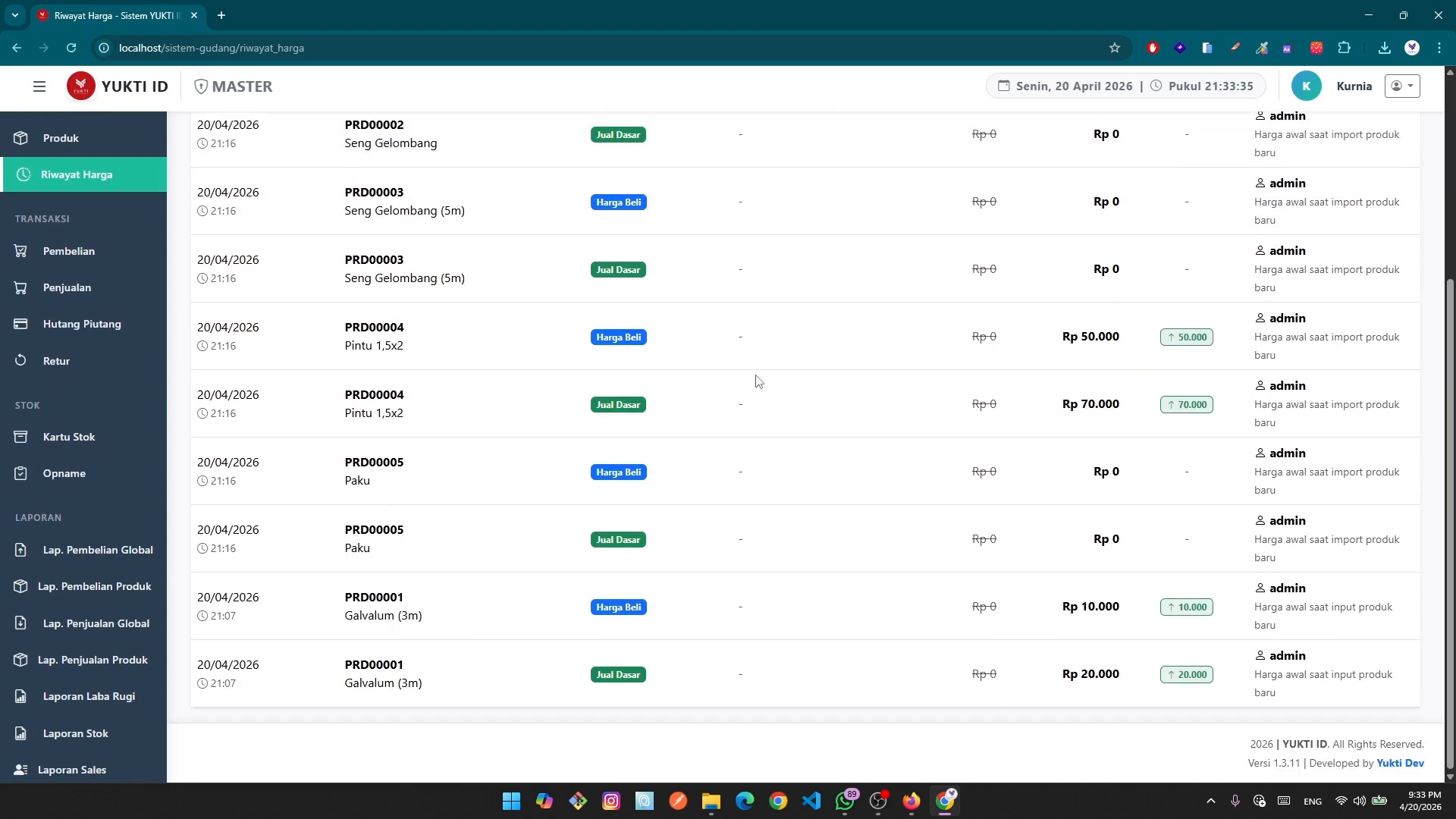
scroll(1198, 482, up, 4)
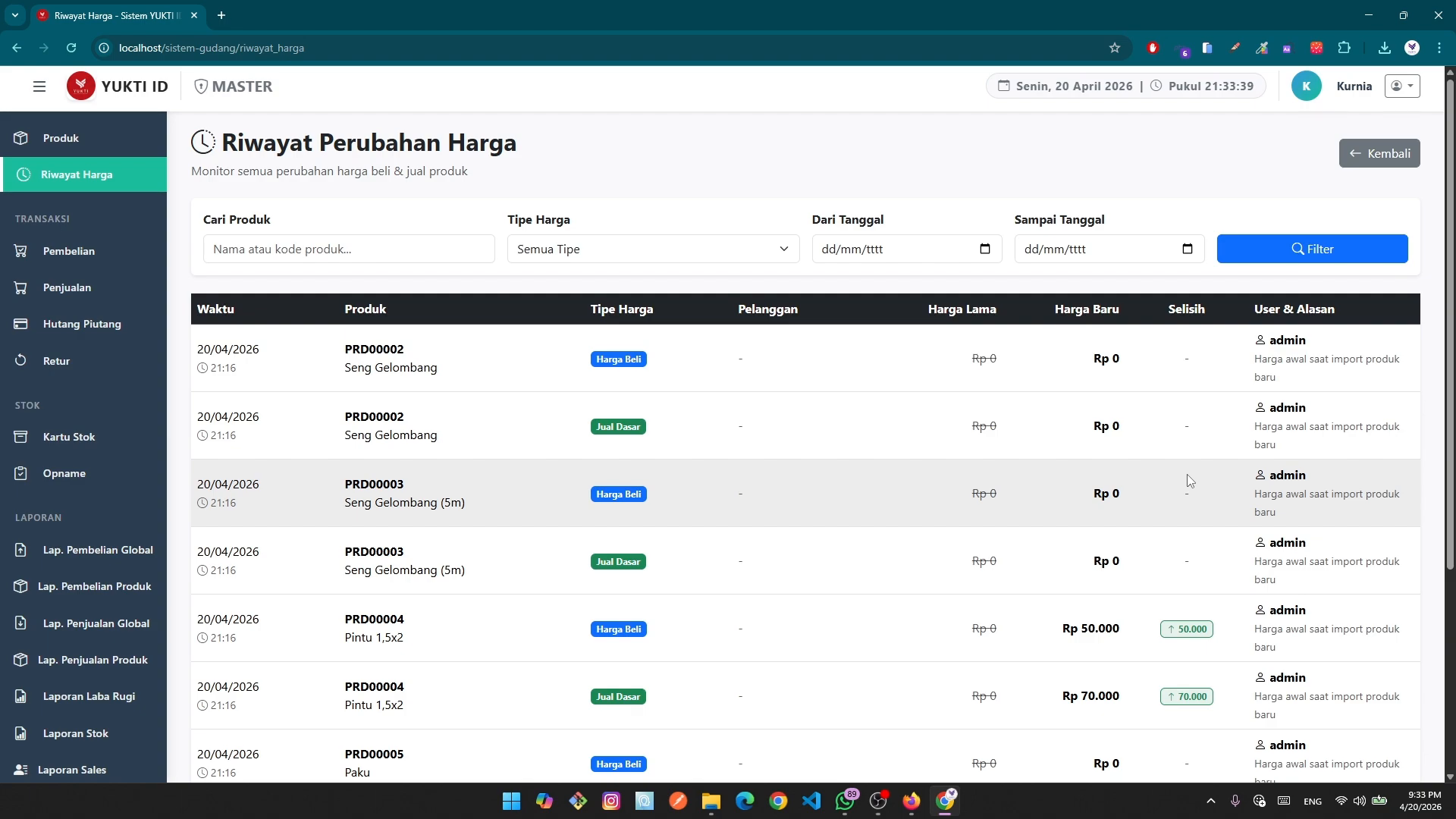
scroll(1187, 479, down, 1)
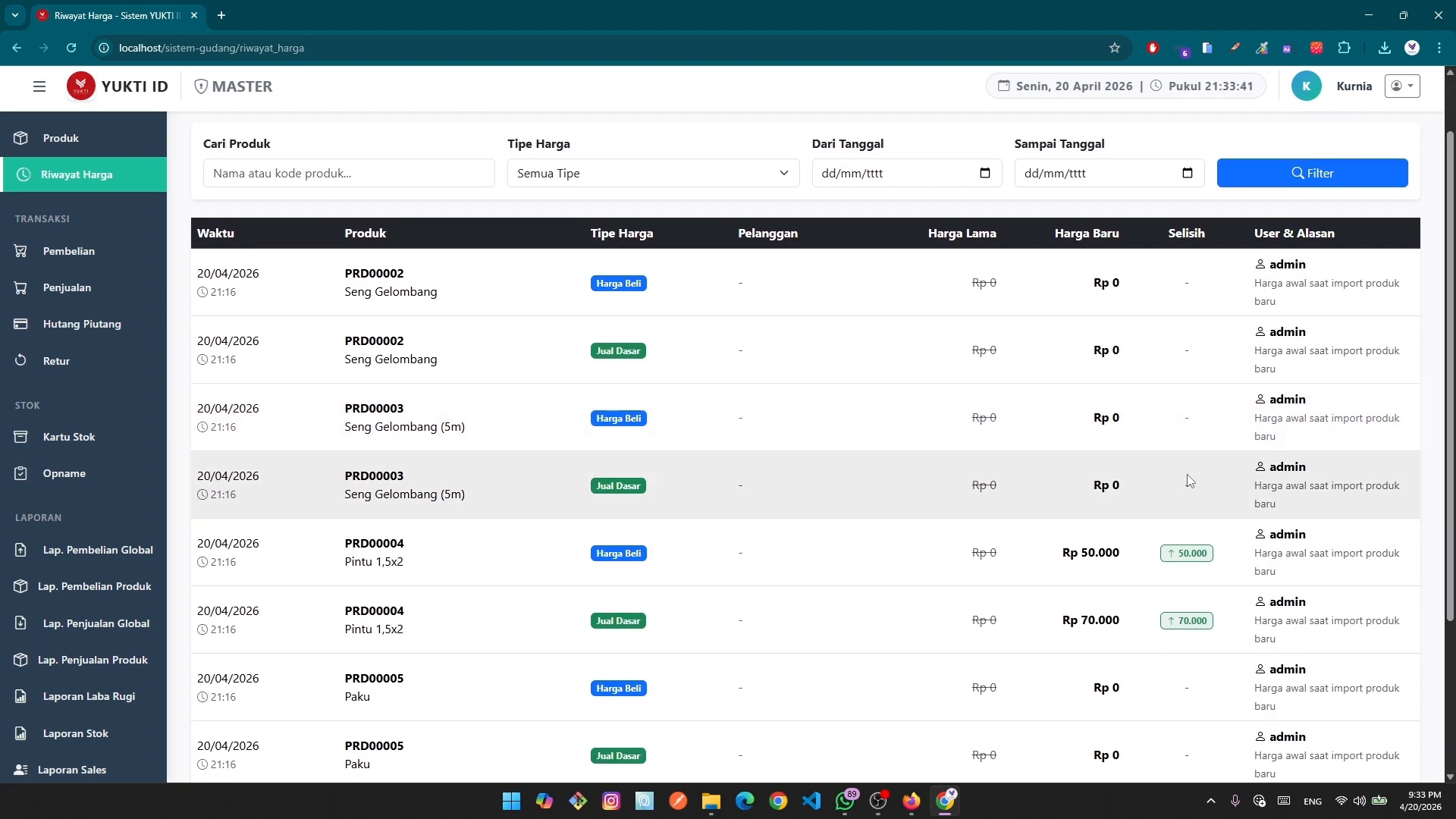
scroll(1189, 480, down, 1)
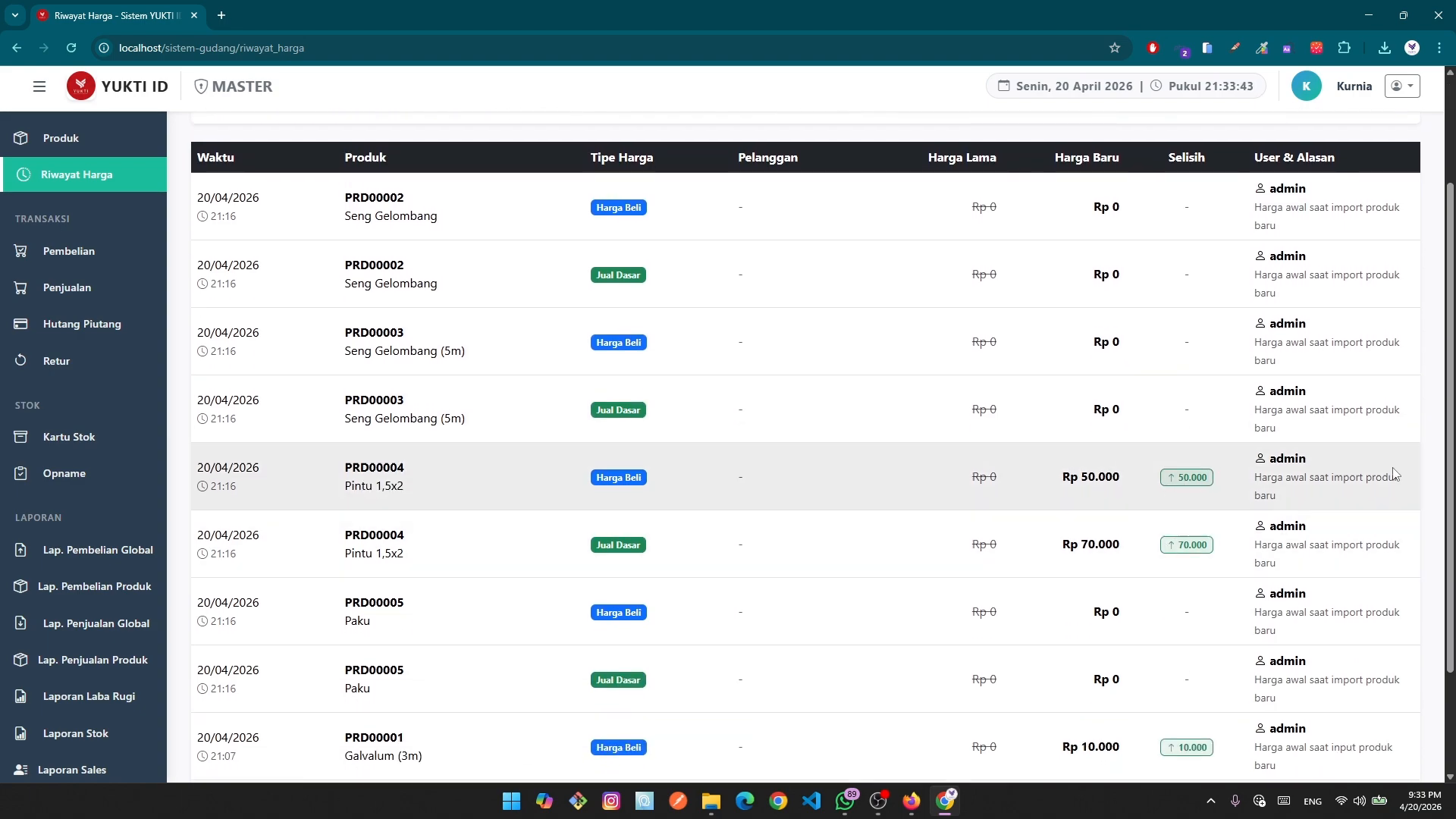
scroll(1357, 485, down, 1)
scroll(1061, 561, up, 3)
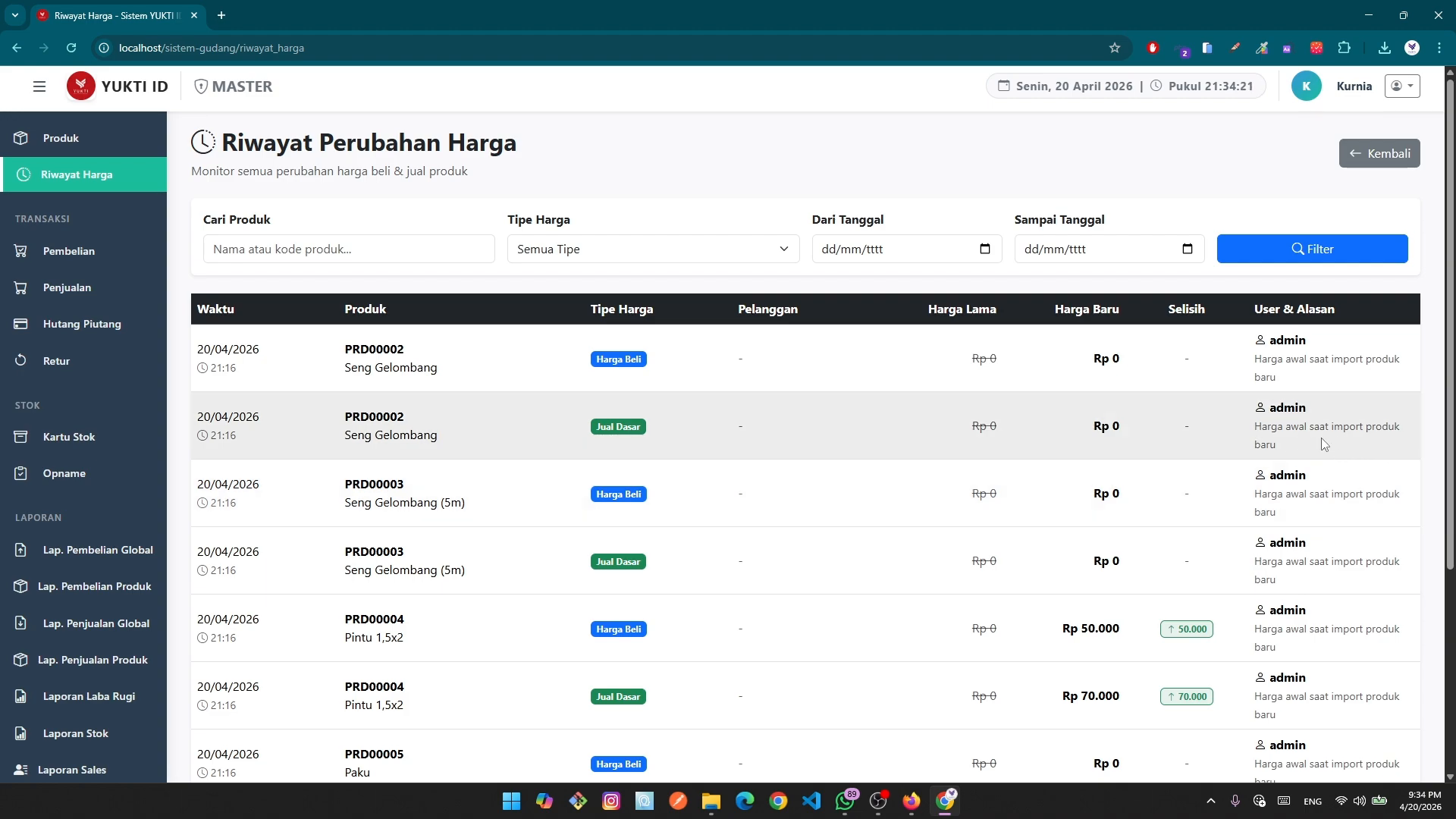
scroll(1345, 466, down, 2)
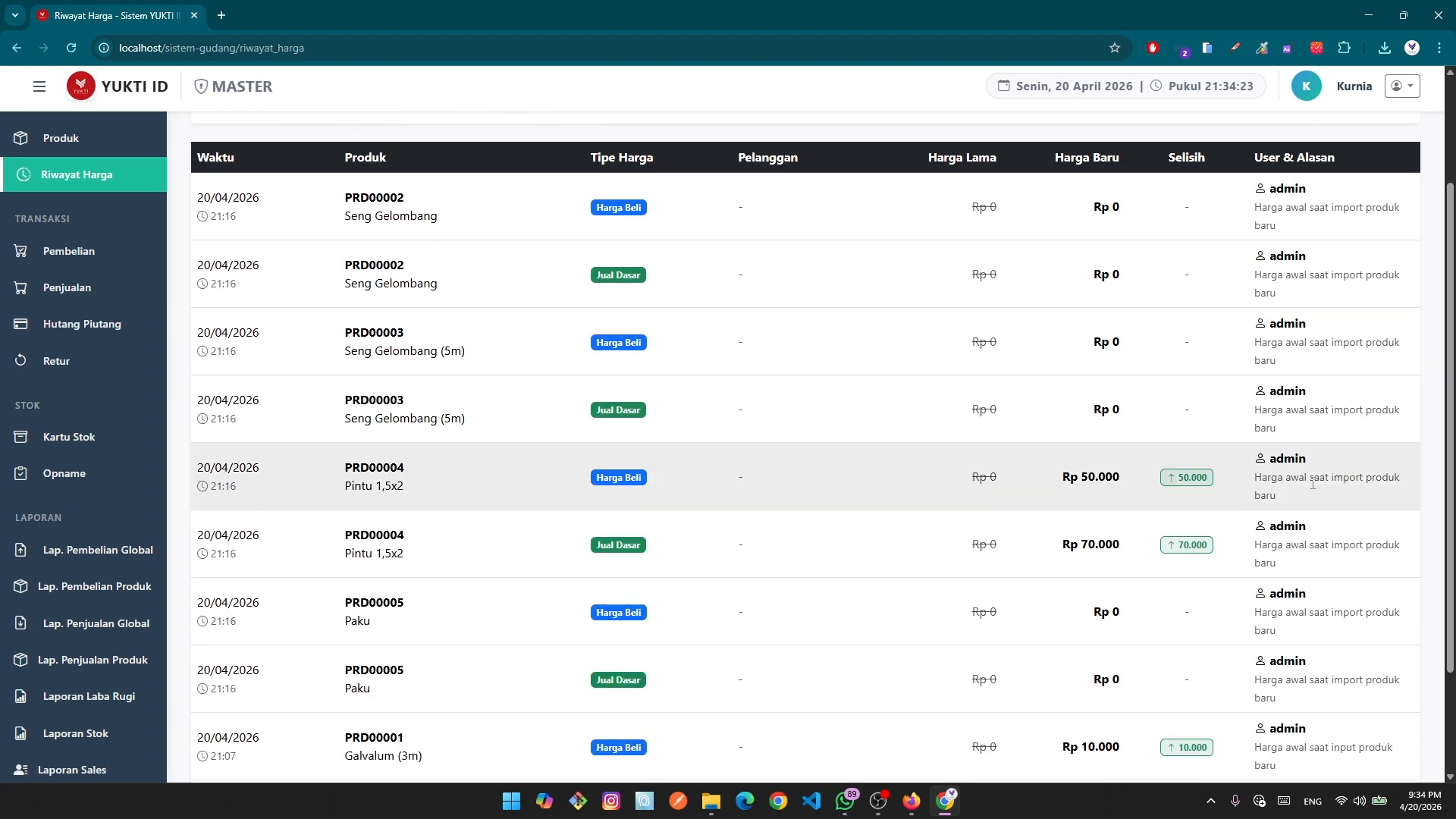
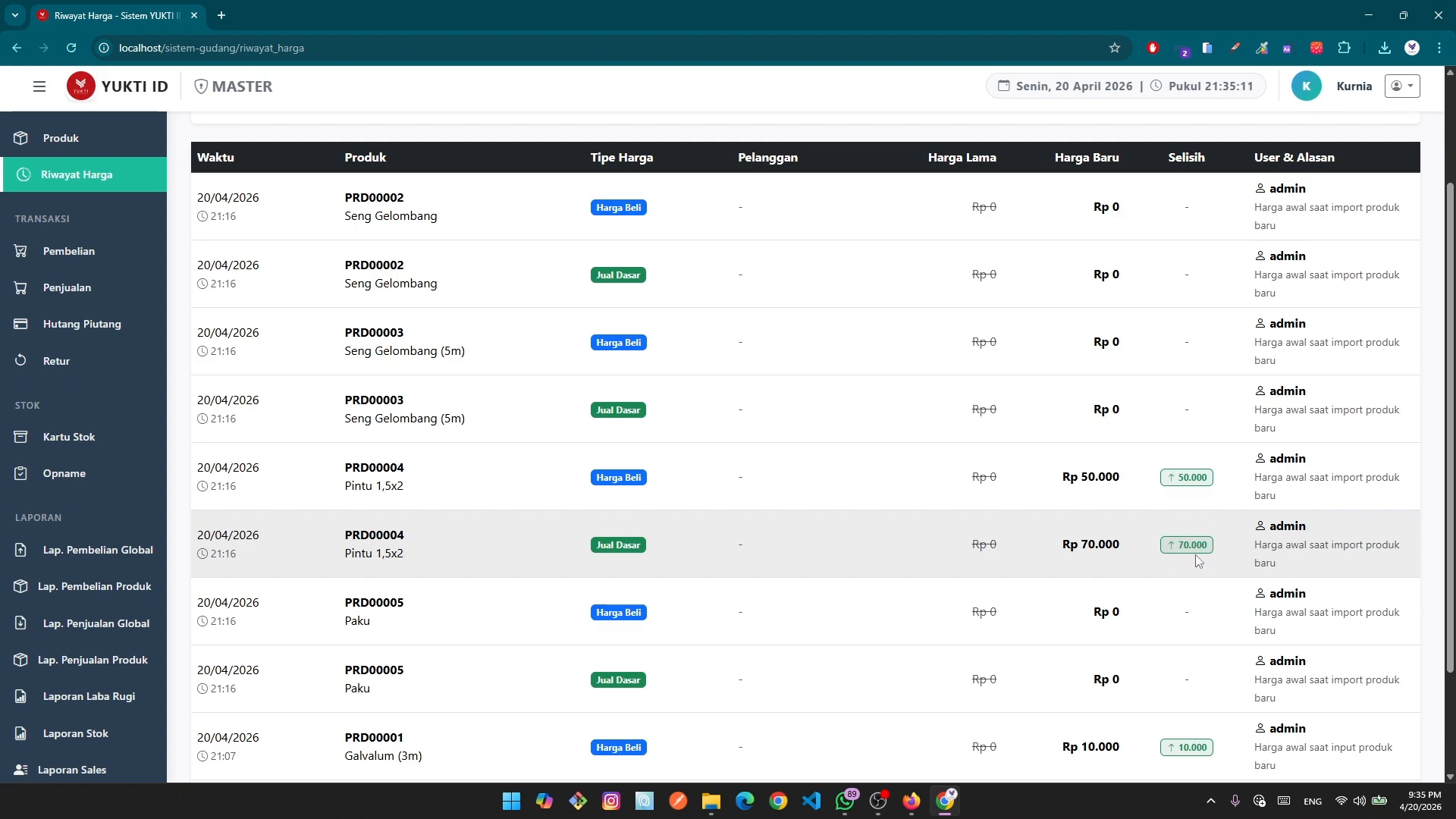
scroll(1134, 549, down, 2)
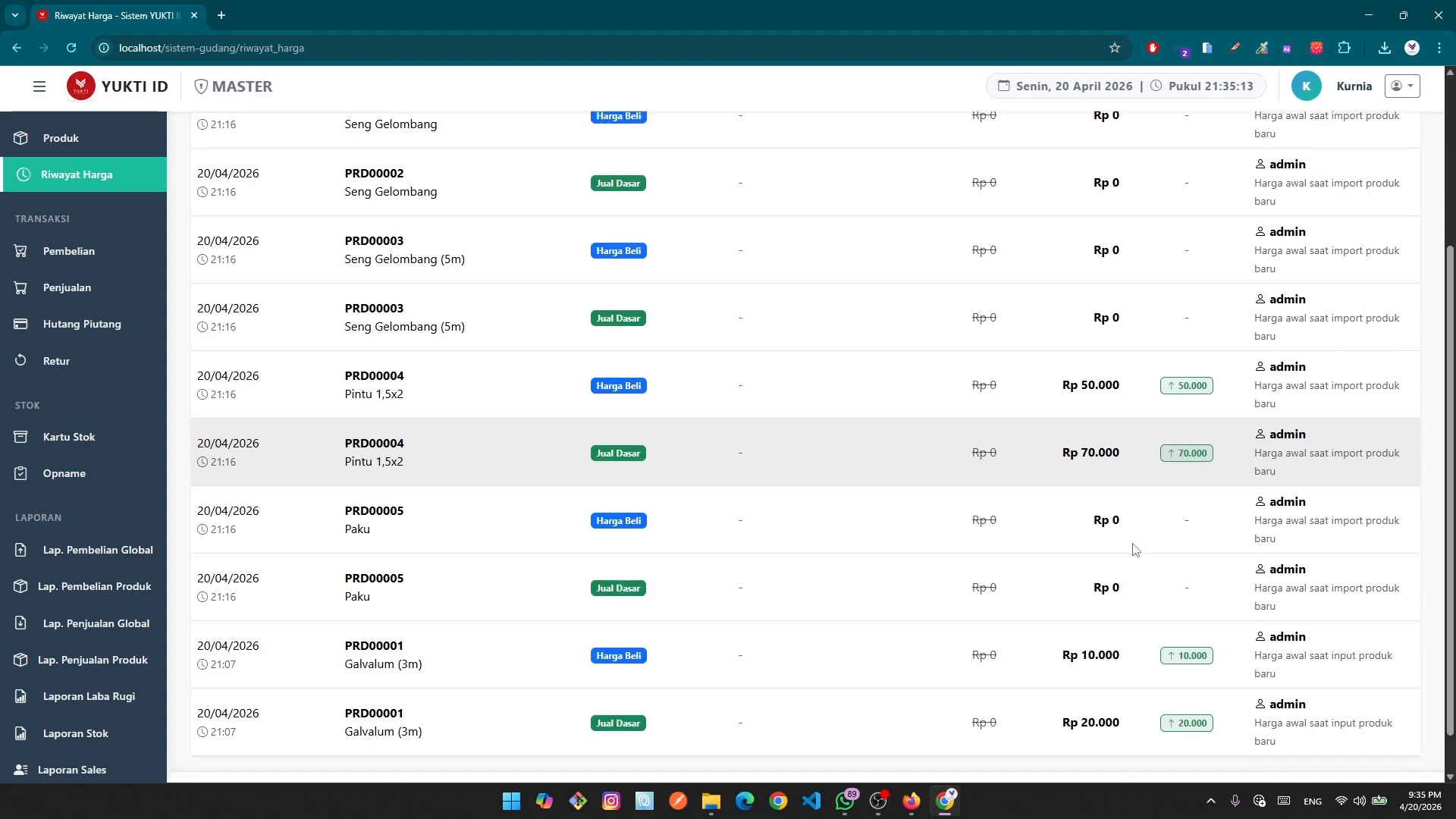
scroll(1135, 549, up, 5)
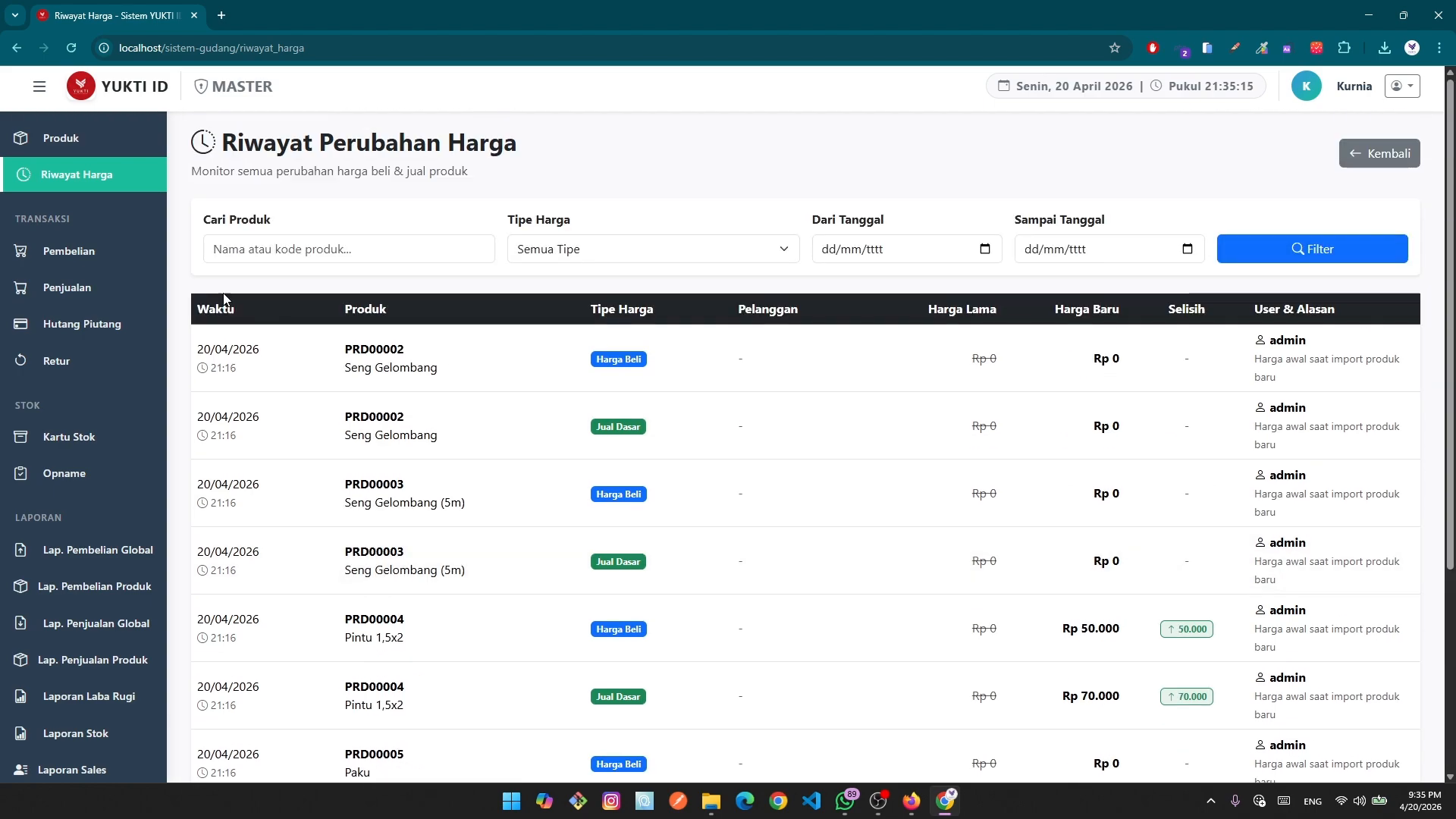
click(78, 178)
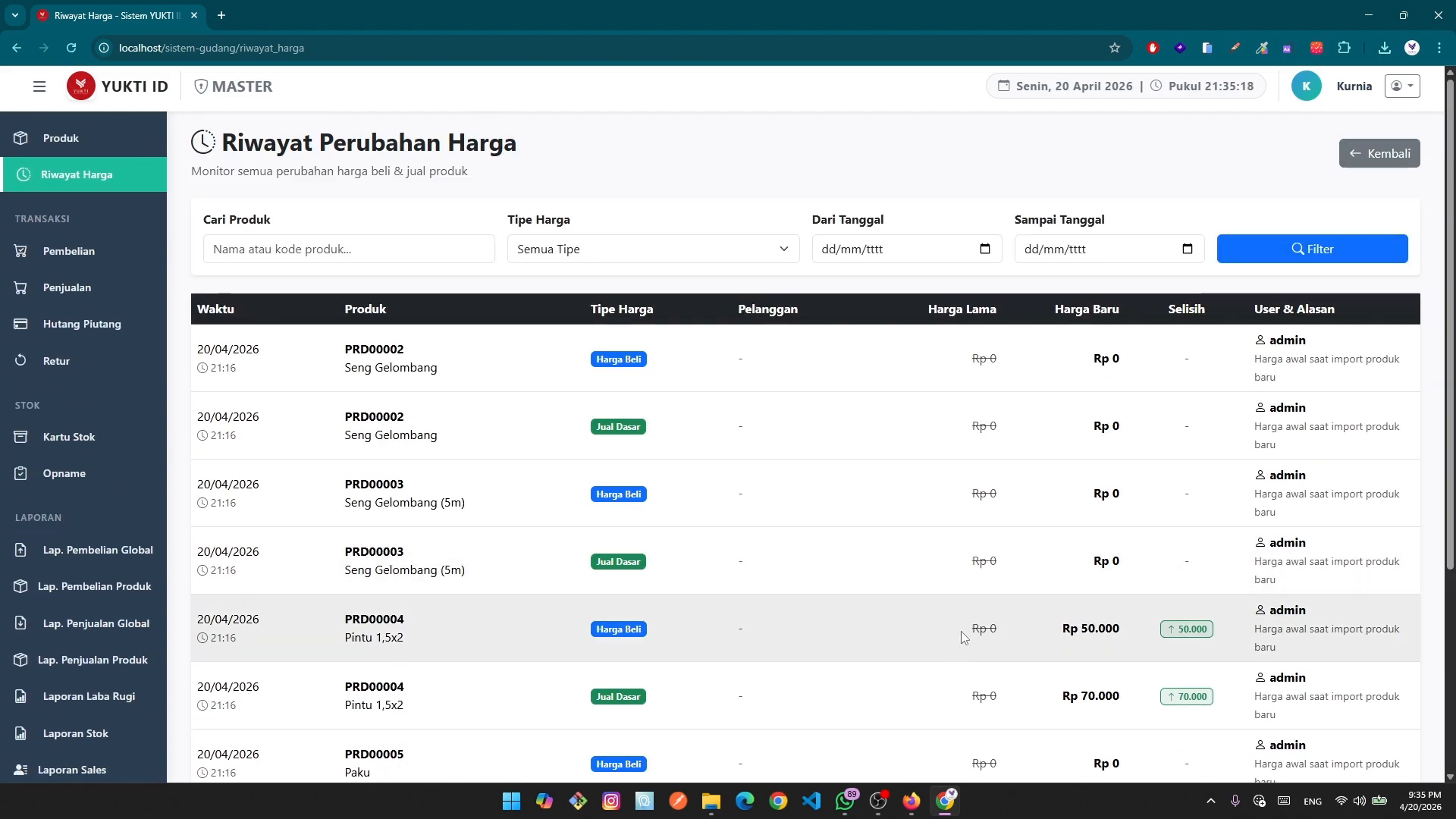
scroll(88, 479, up, 3)
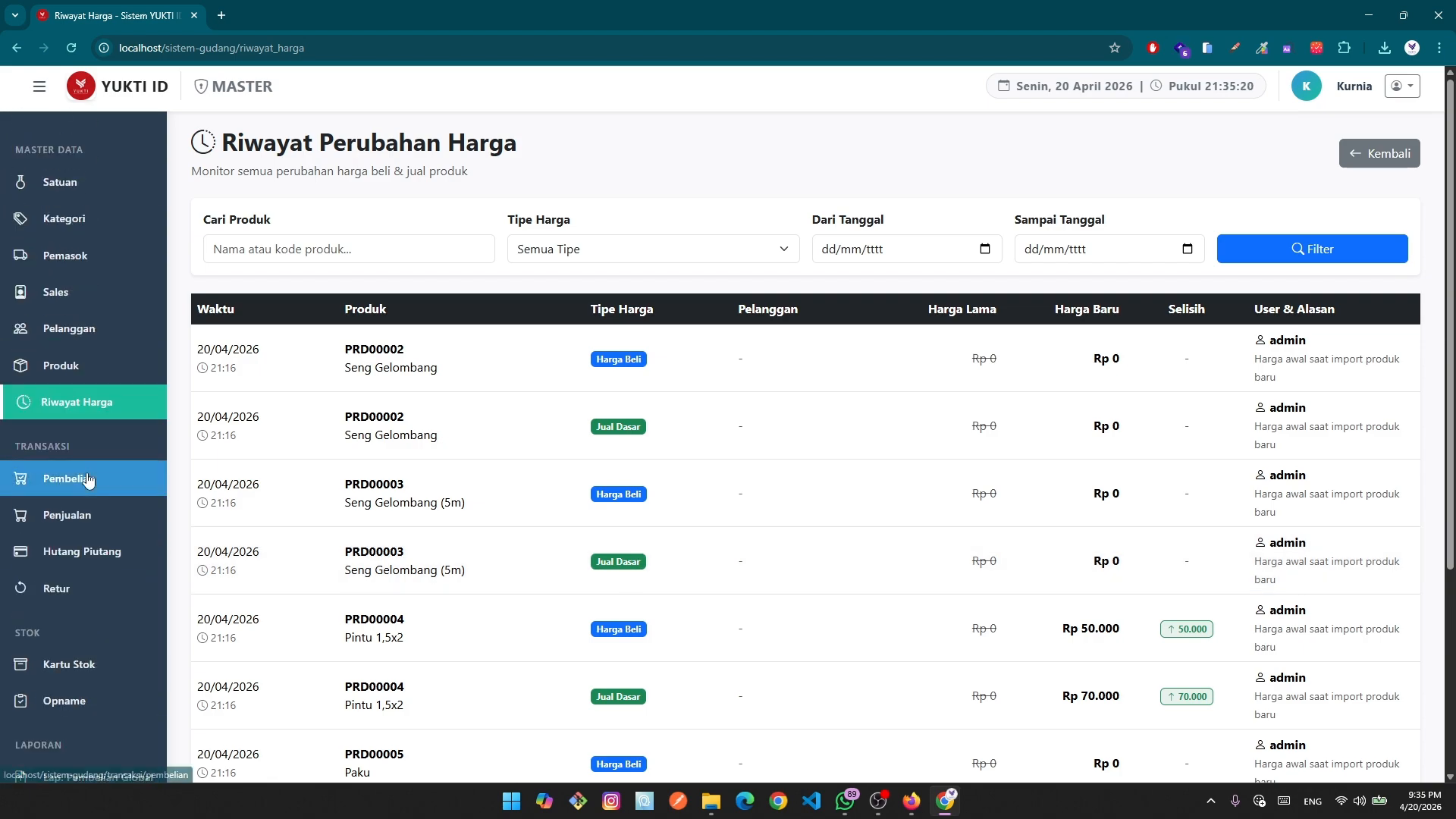